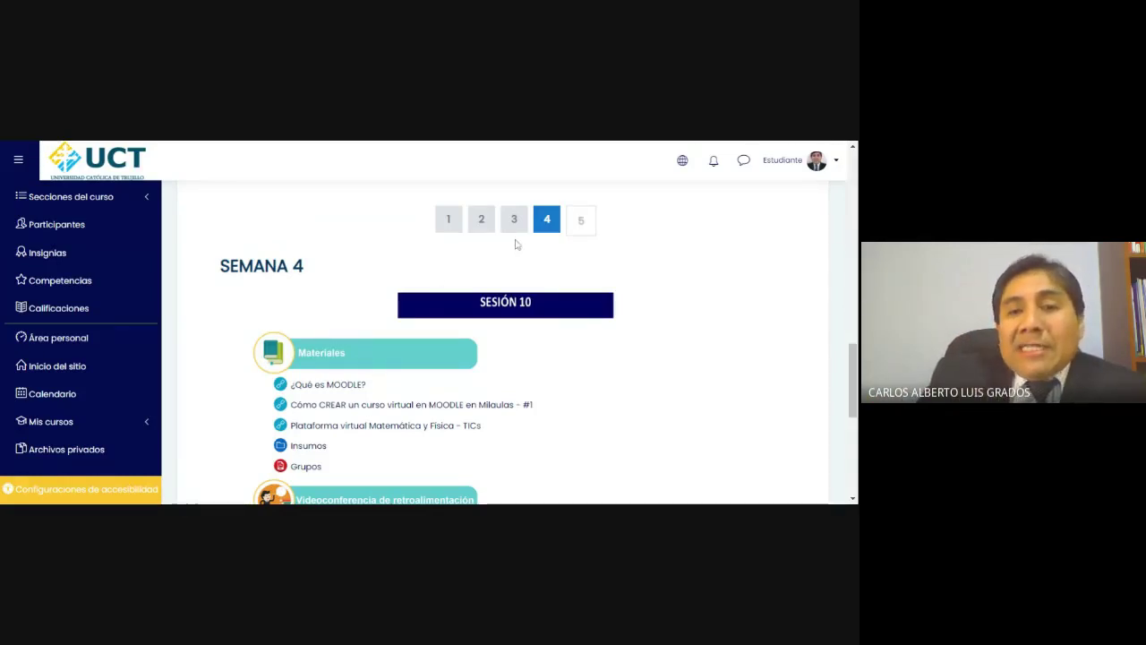
pyautogui.scroll(-2, 515, 245)
pyautogui.scroll(1, 509, 269)
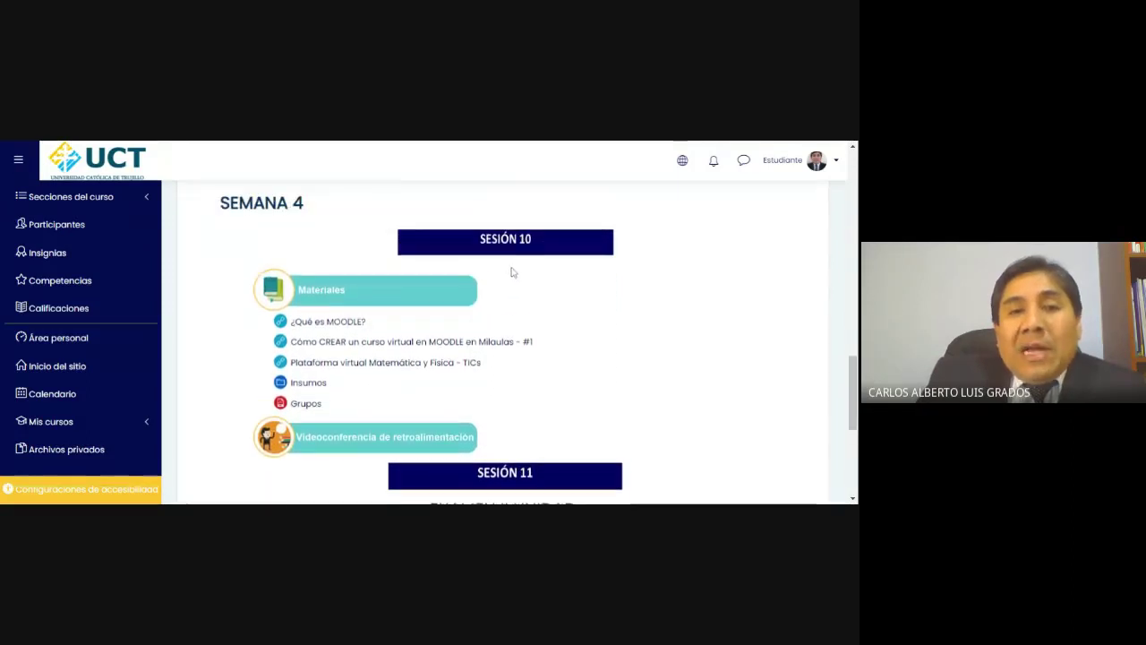
pyautogui.scroll(1, 512, 272)
pyautogui.scroll(-1, 430, 271)
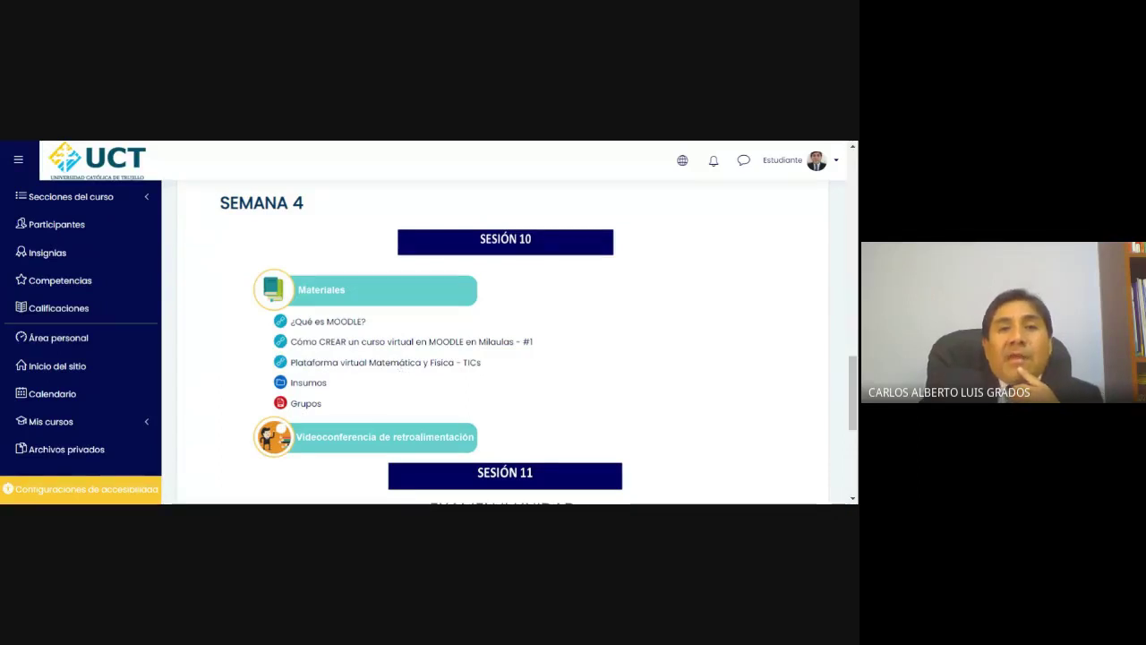
# Follow the 'Plataforma virtual Matemática y Fisica - TICs' link and scroll the course page.
pyautogui.click(385, 362)
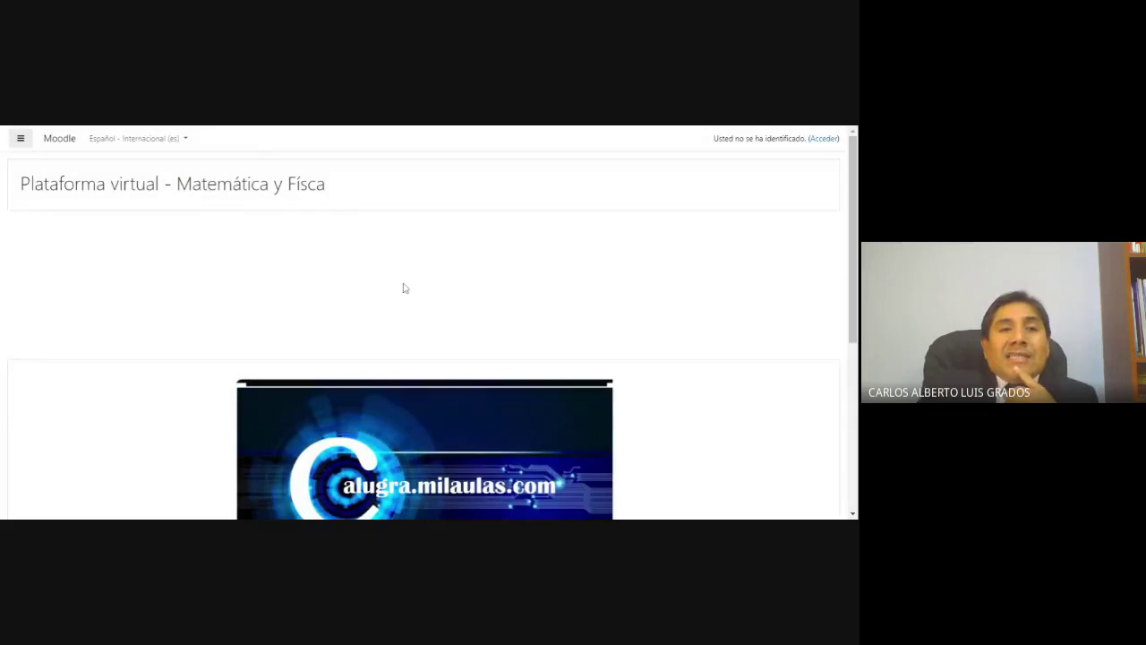
pyautogui.scroll(-1, 403, 288)
pyautogui.scroll(1, 403, 288)
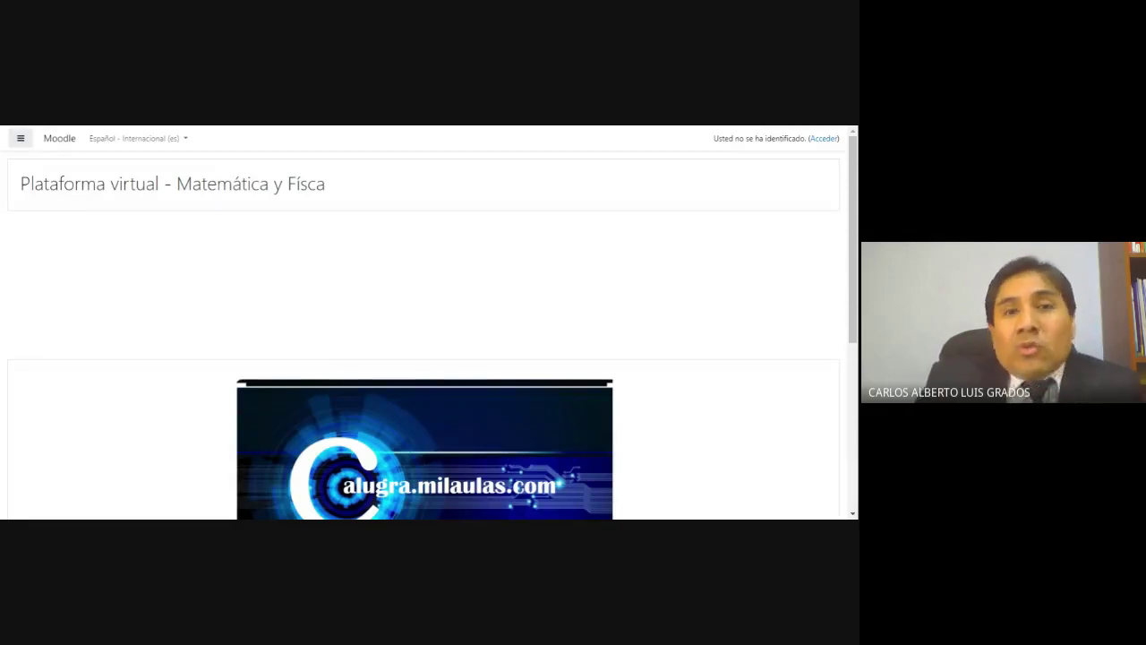
pyautogui.scroll(-1, 439, 233)
pyautogui.scroll(1, 438, 234)
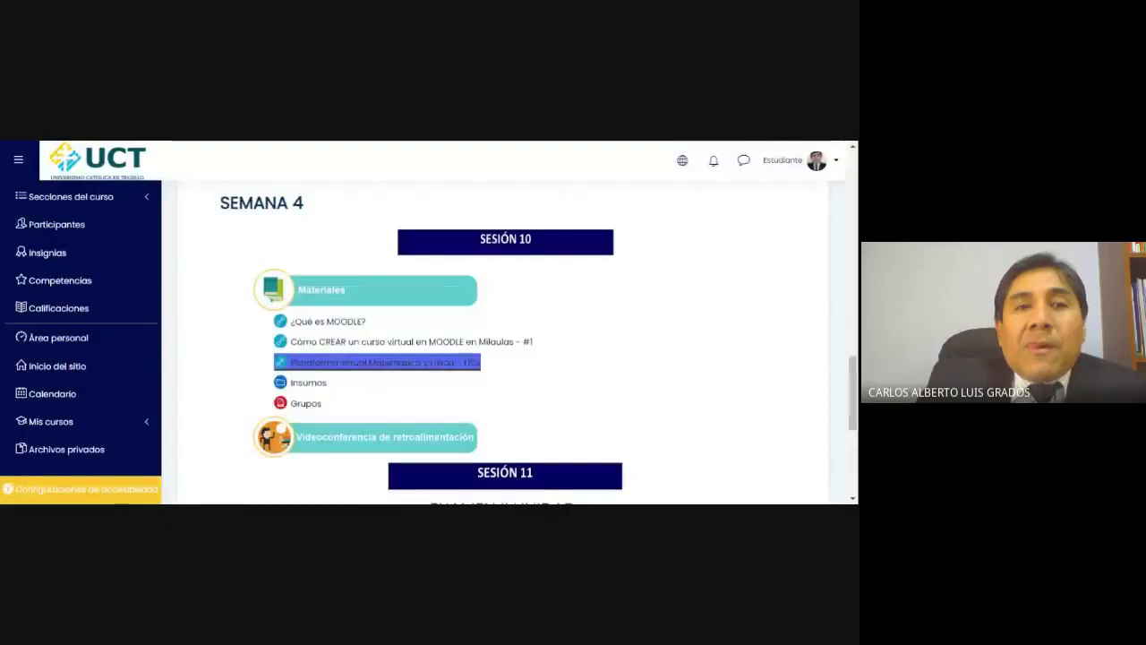
# Highlight the TICs link line in Sesión 10, scroll around Semana 4, then follow the link.
pyautogui.tripleClick(376, 361)
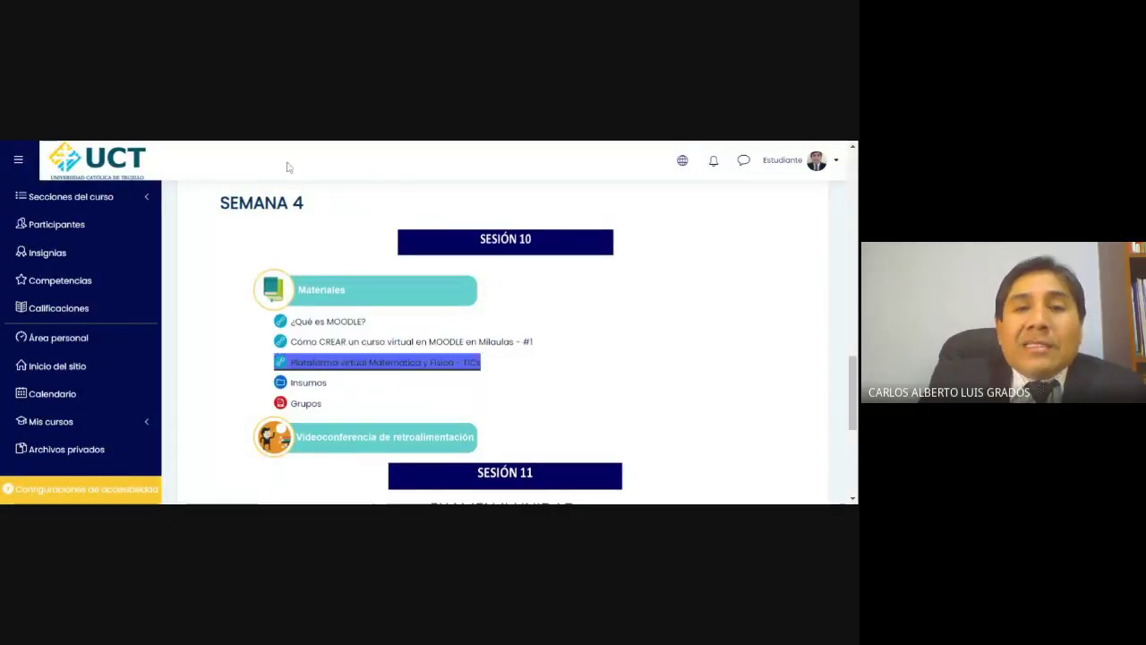
pyautogui.scroll(2, 632, 245)
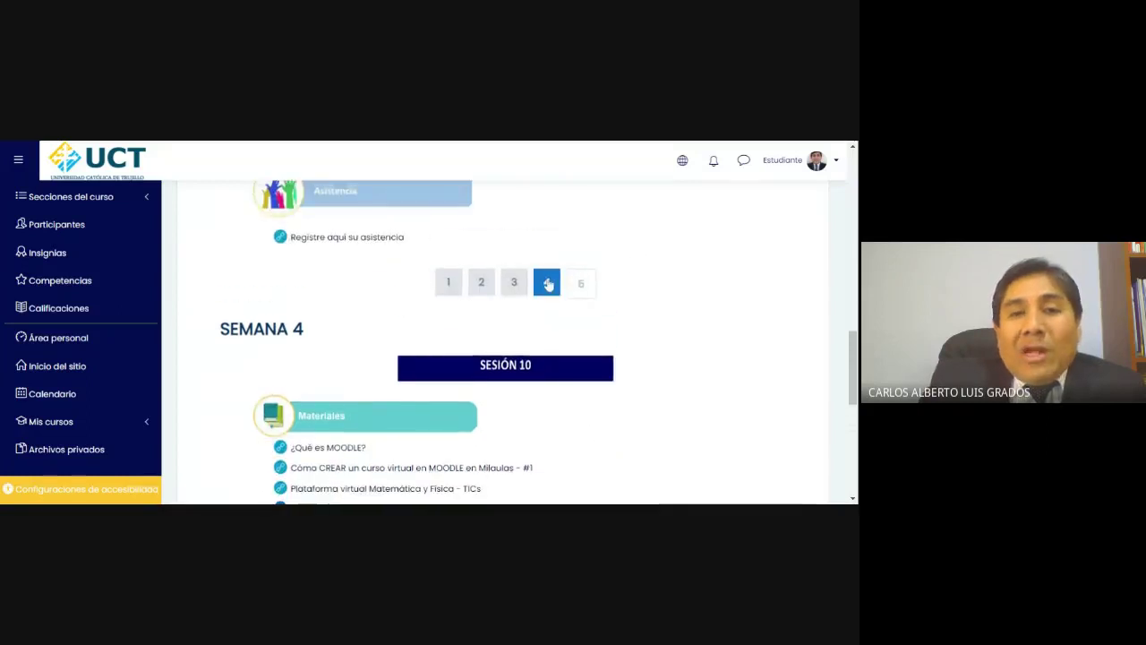
pyautogui.scroll(-3, 549, 286)
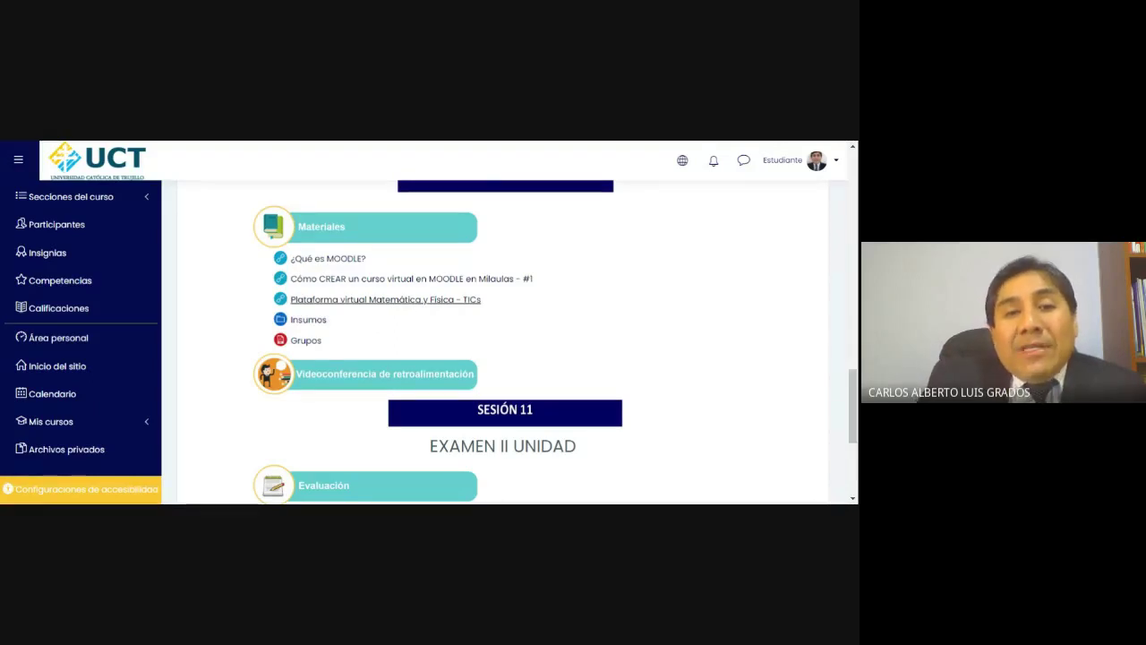
pyautogui.click(388, 302)
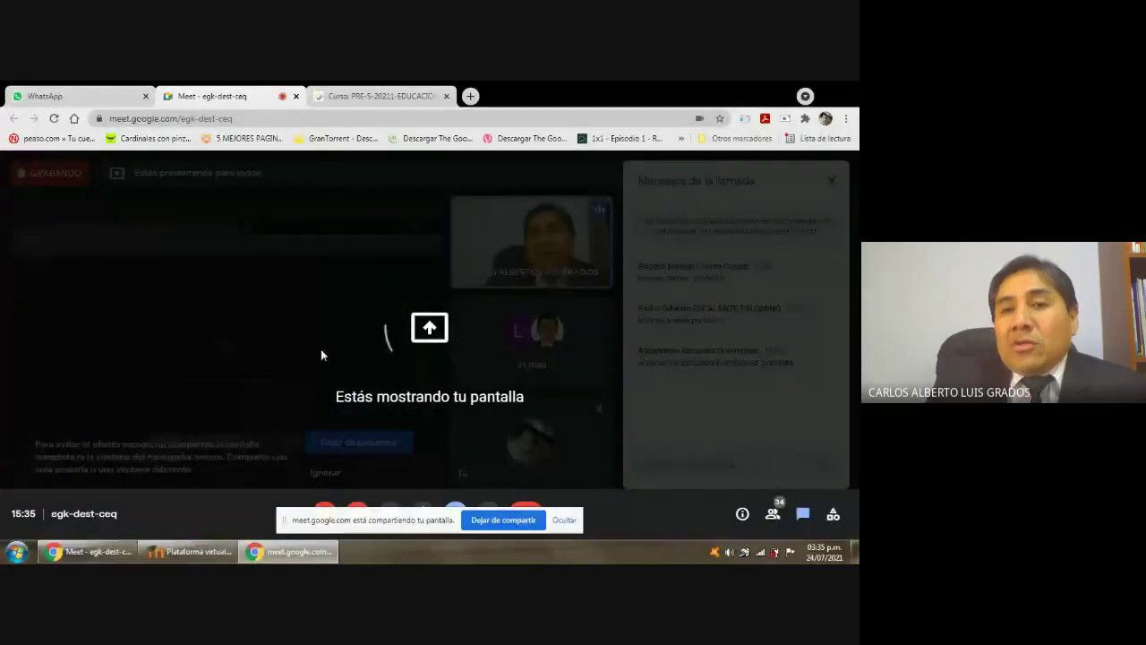
# Return to the UCT course tab and close the separate Plataforma virtual window via Cerrar ventana.
pyautogui.click(355, 97)
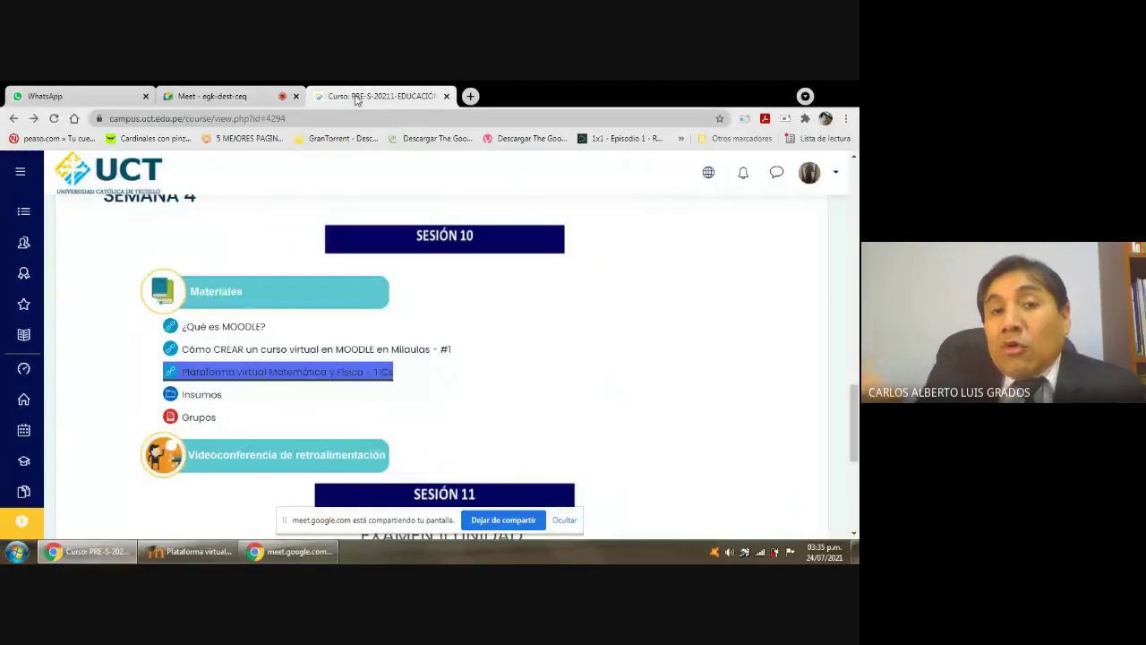
pyautogui.click(540, 359)
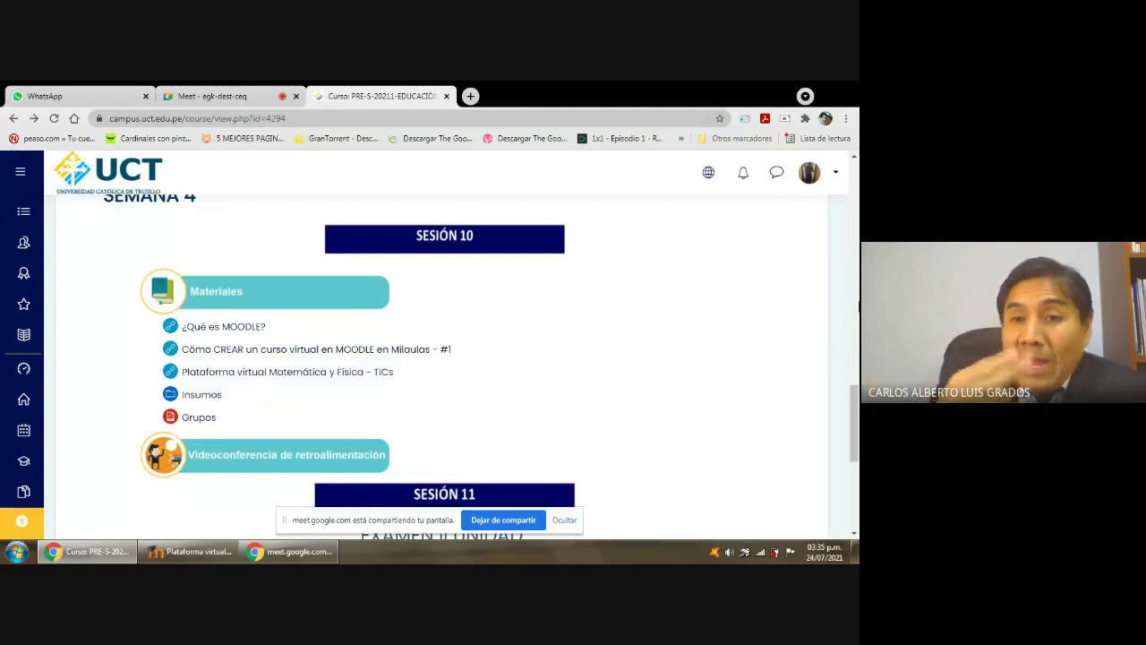
pyautogui.scroll(2, 855, 457)
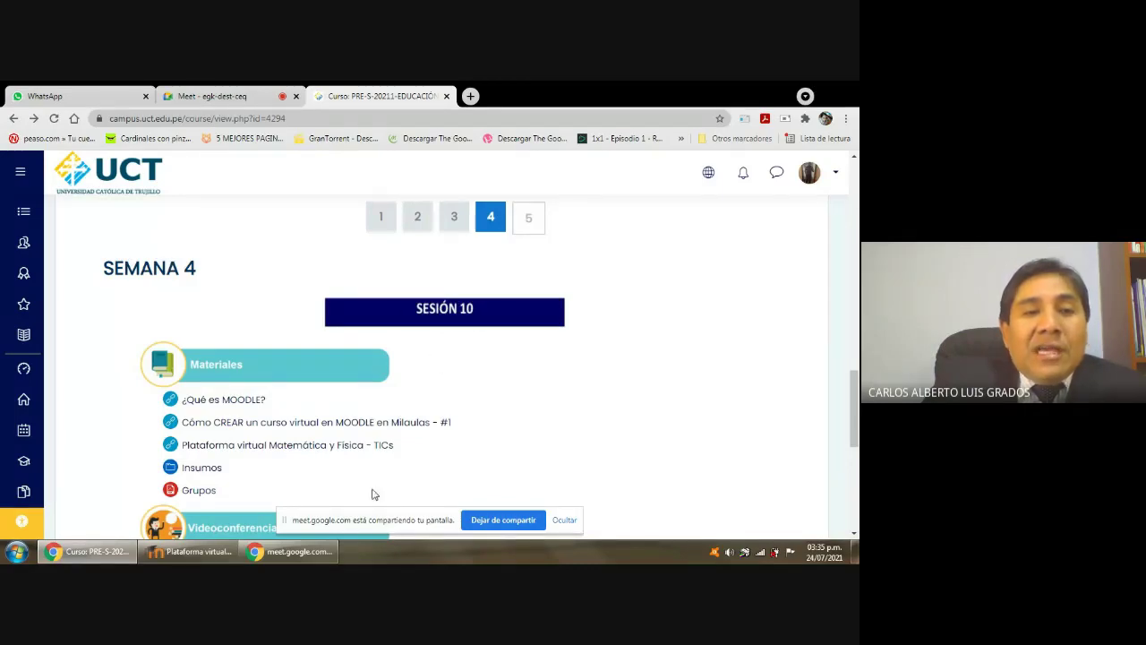
pyautogui.rightClick(192, 551)
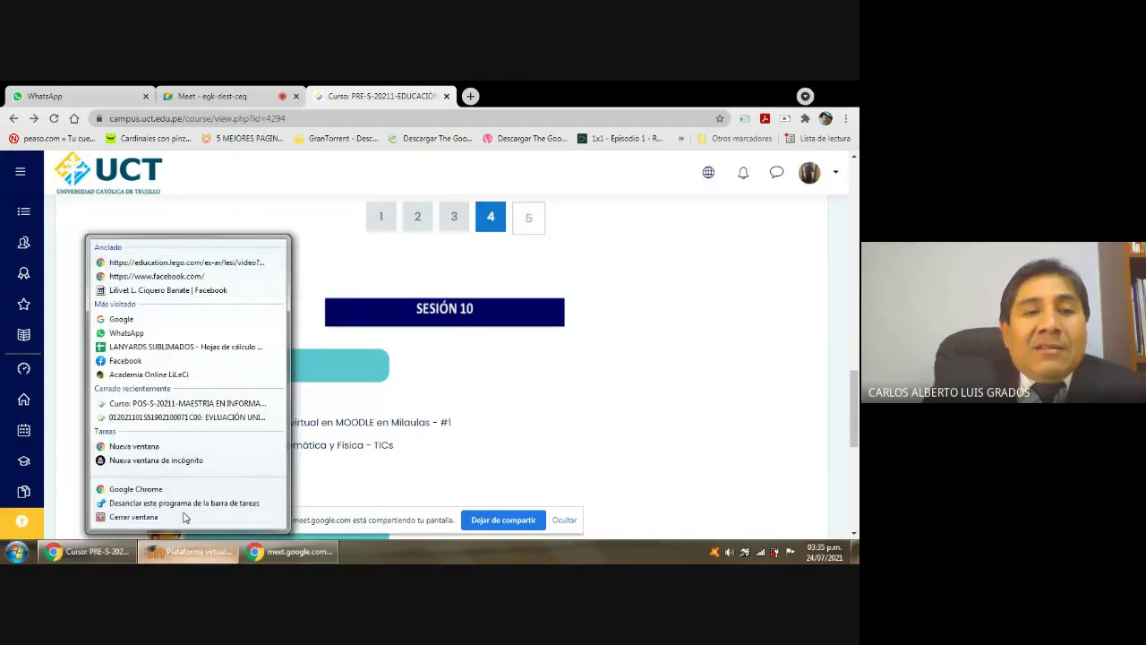
pyautogui.click(186, 516)
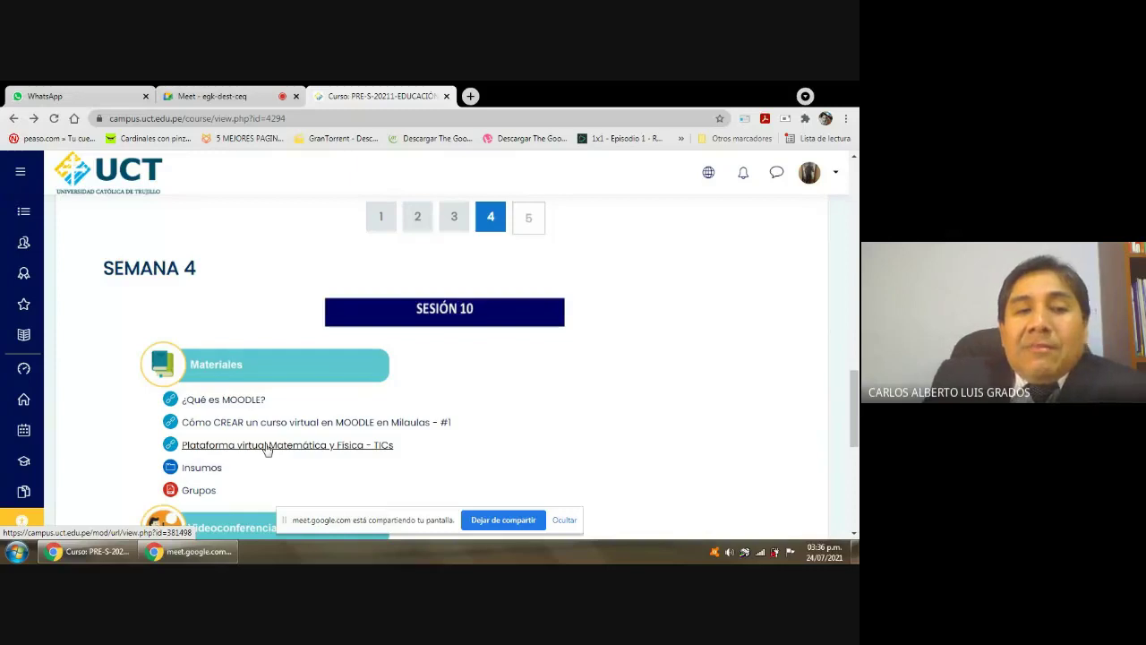
# Hide the sharing notice, reopen the platform maximized, browse to Categorías and back, then minimize it.
pyautogui.click(564, 519)
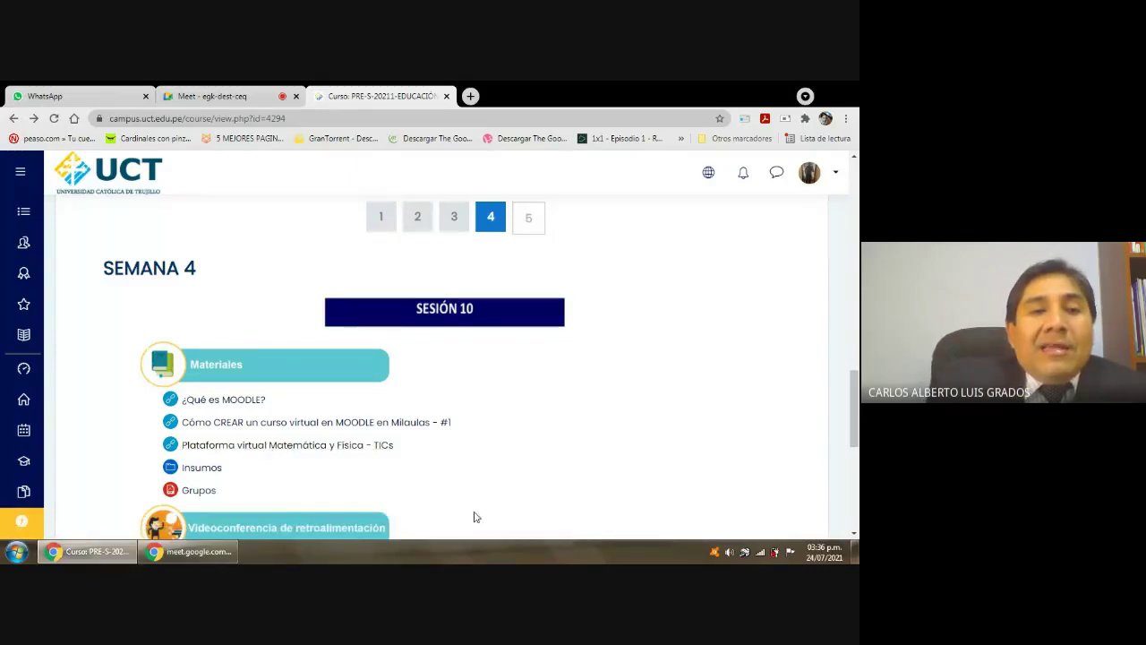
pyautogui.click(333, 453)
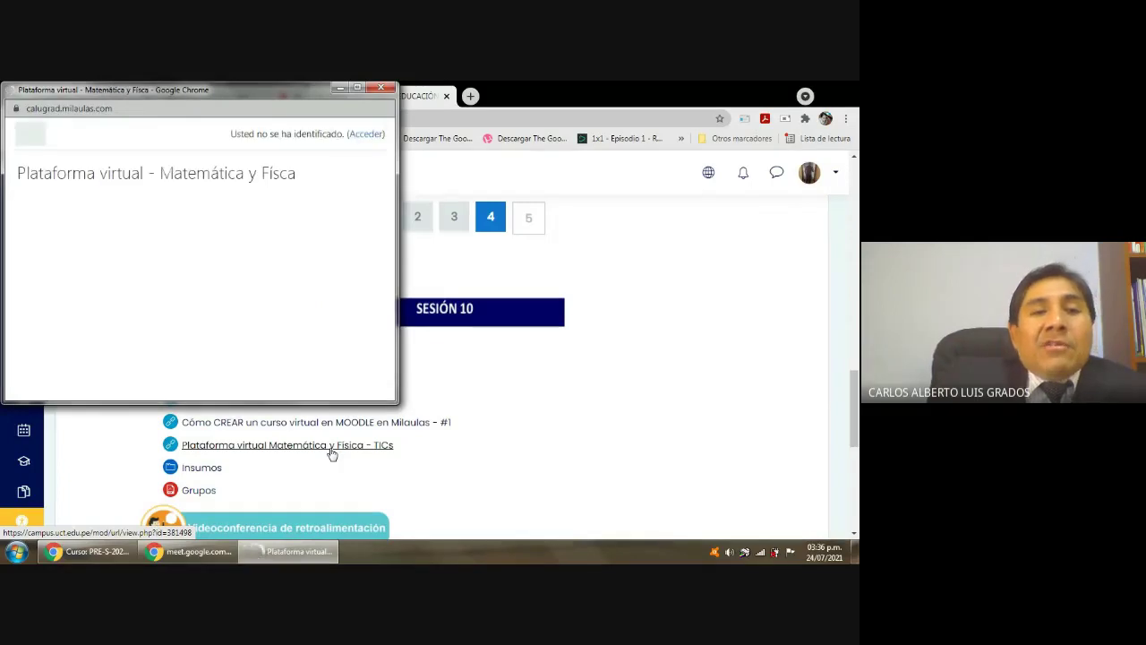
pyautogui.click(357, 88)
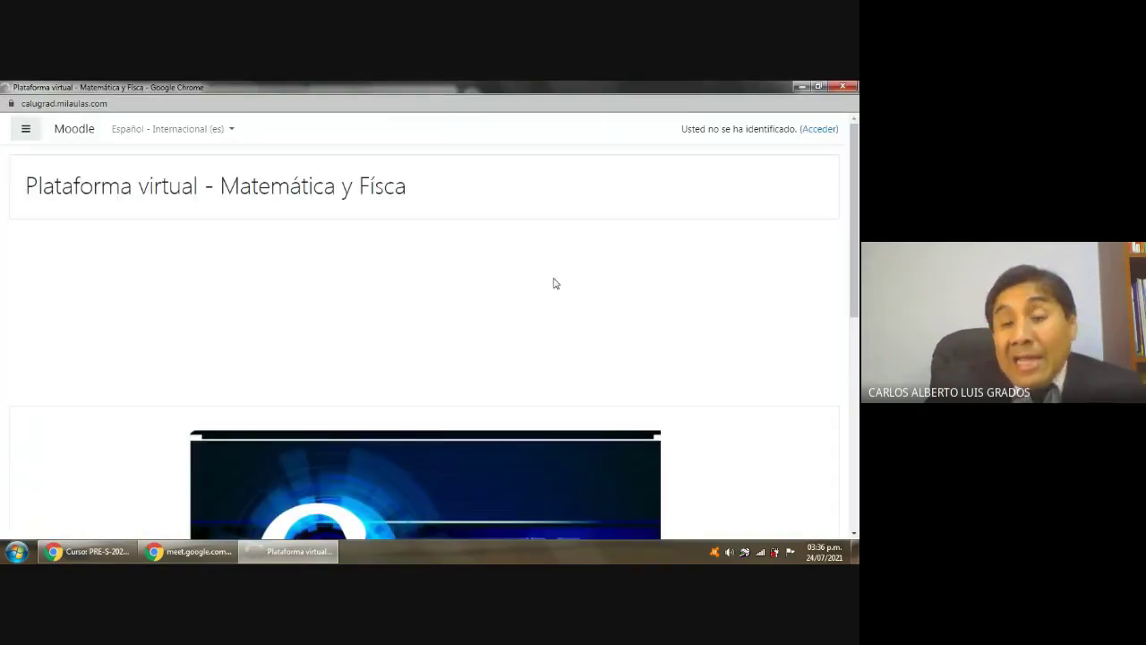
pyautogui.scroll(-1, 855, 323)
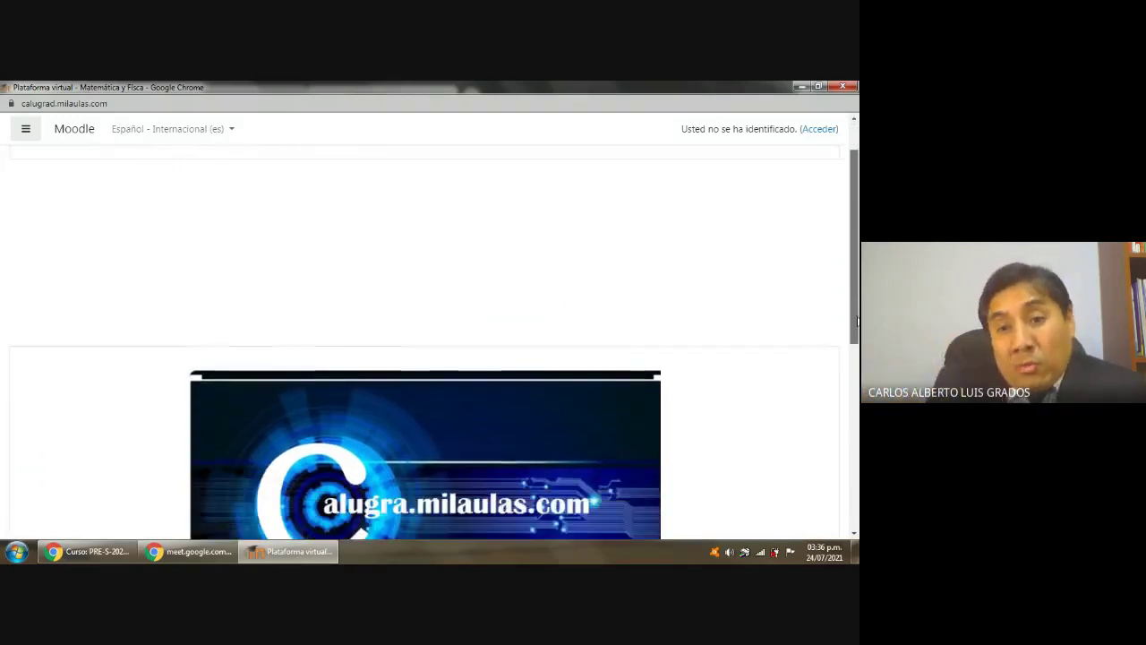
pyautogui.moveTo(856, 322); pyautogui.dragTo(827, 289)
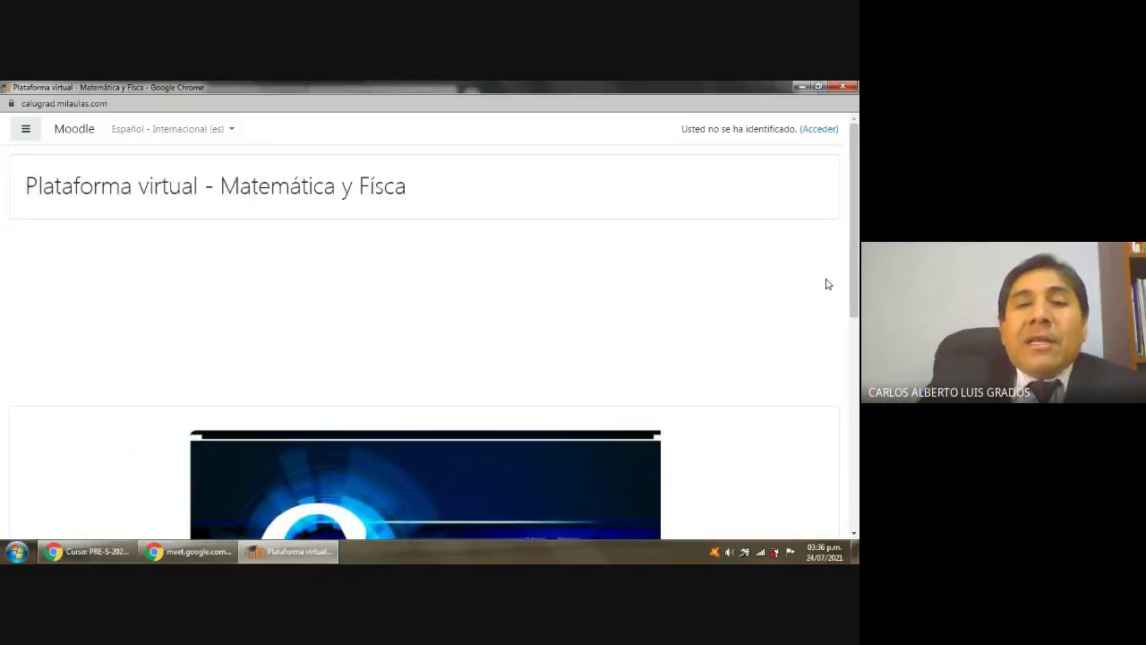
pyautogui.moveTo(848, 284); pyautogui.dragTo(855, 479)
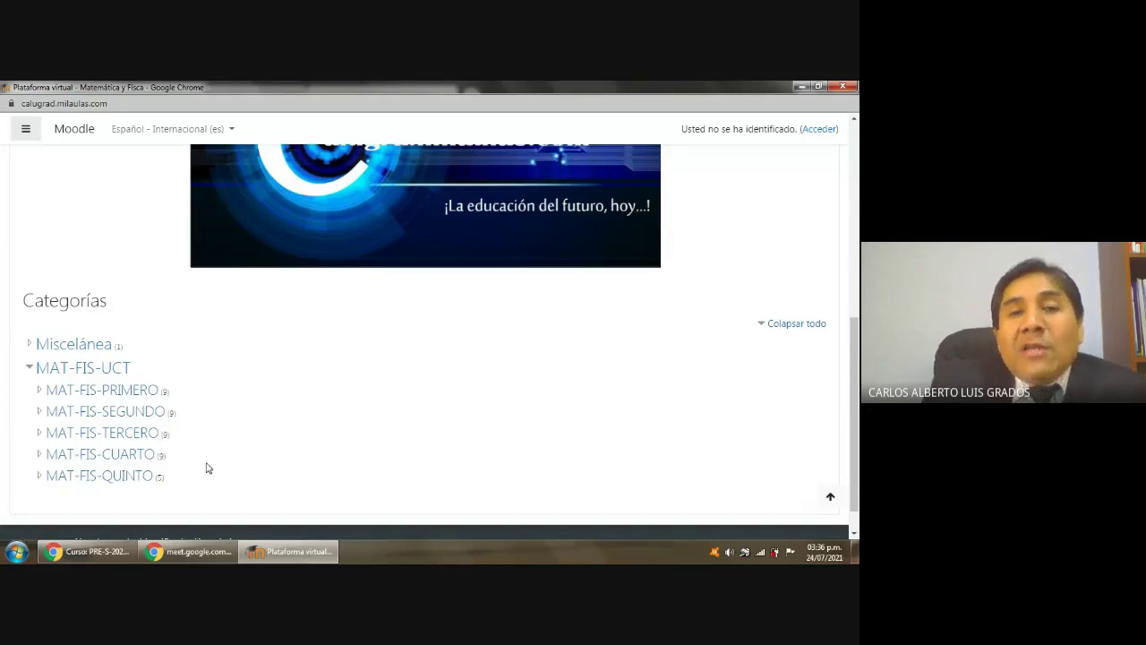
pyautogui.moveTo(849, 401); pyautogui.dragTo(854, 150)
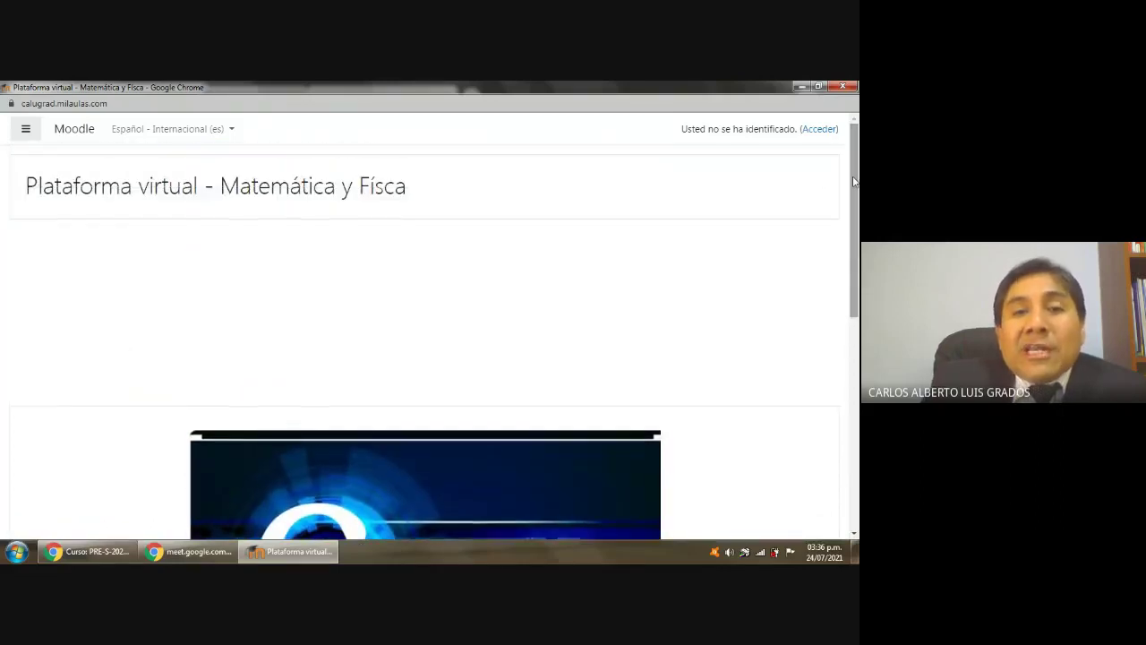
pyautogui.click(801, 91)
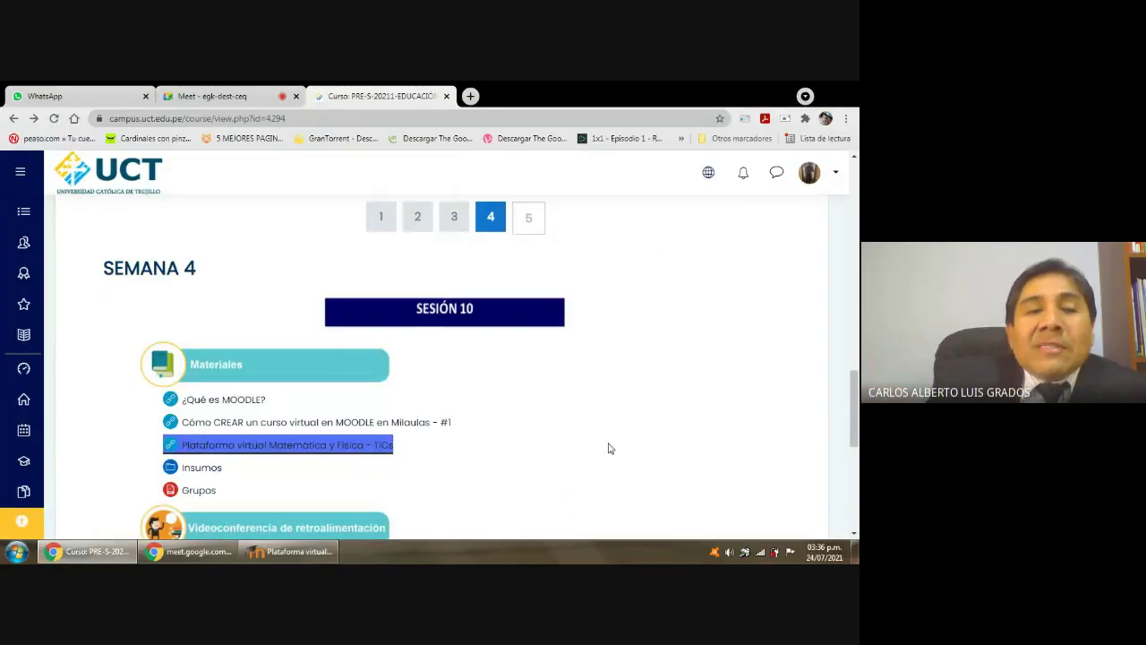
# In a new tab, go to google.com and load Gmail from its top-right link.
pyautogui.click(470, 96)
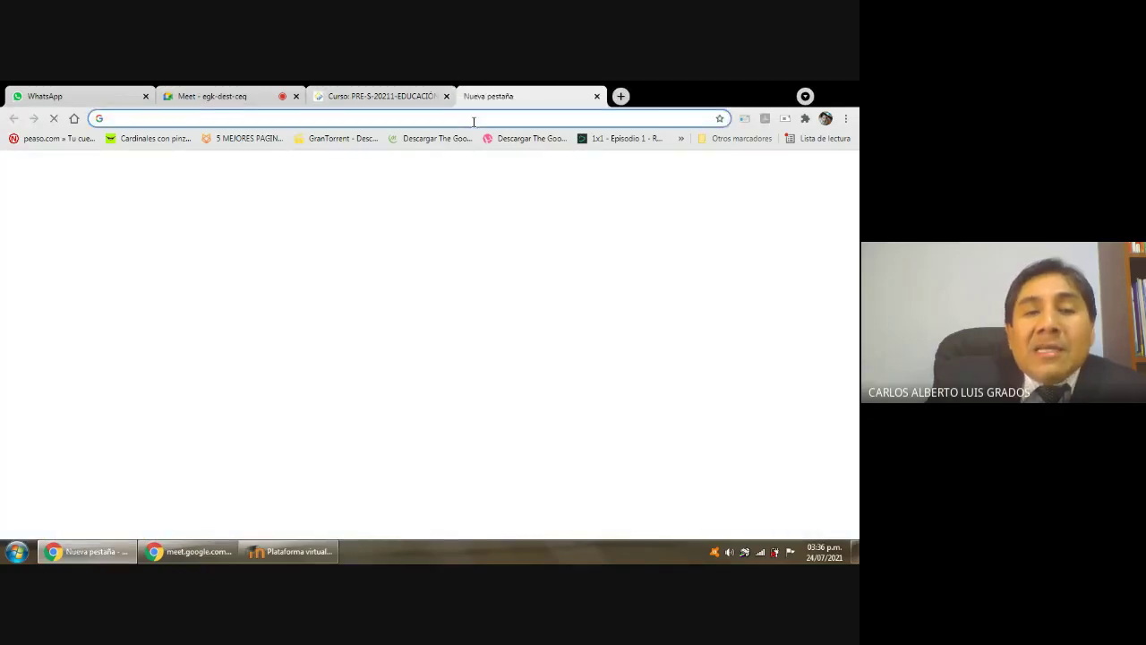
pyautogui.click(474, 121)
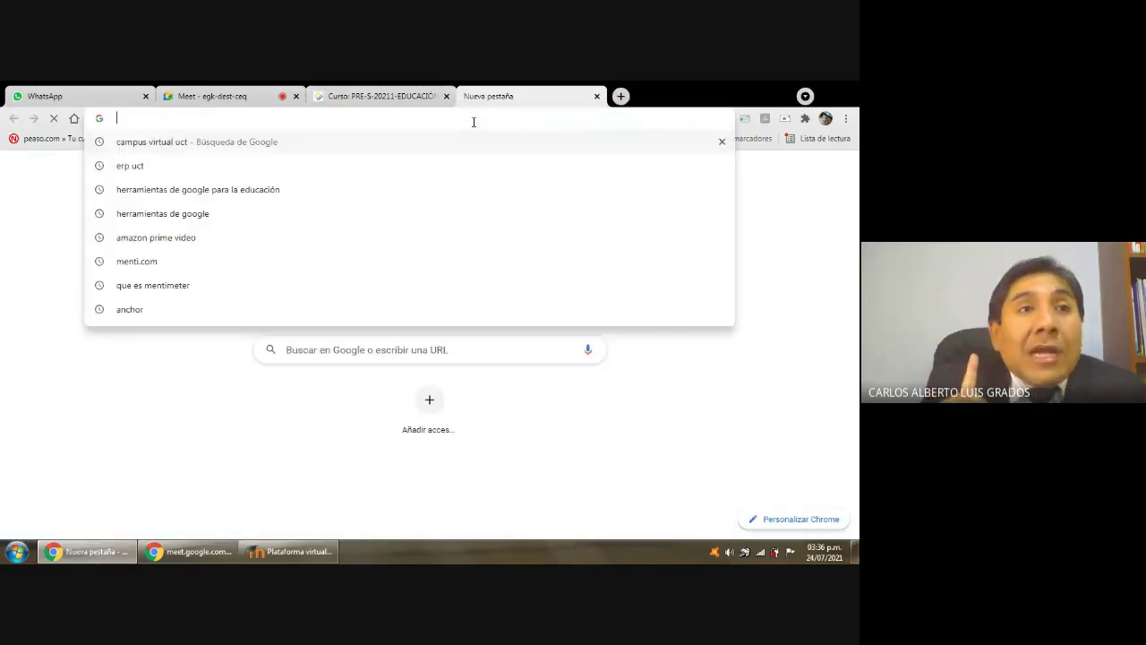
pyautogui.write('go')
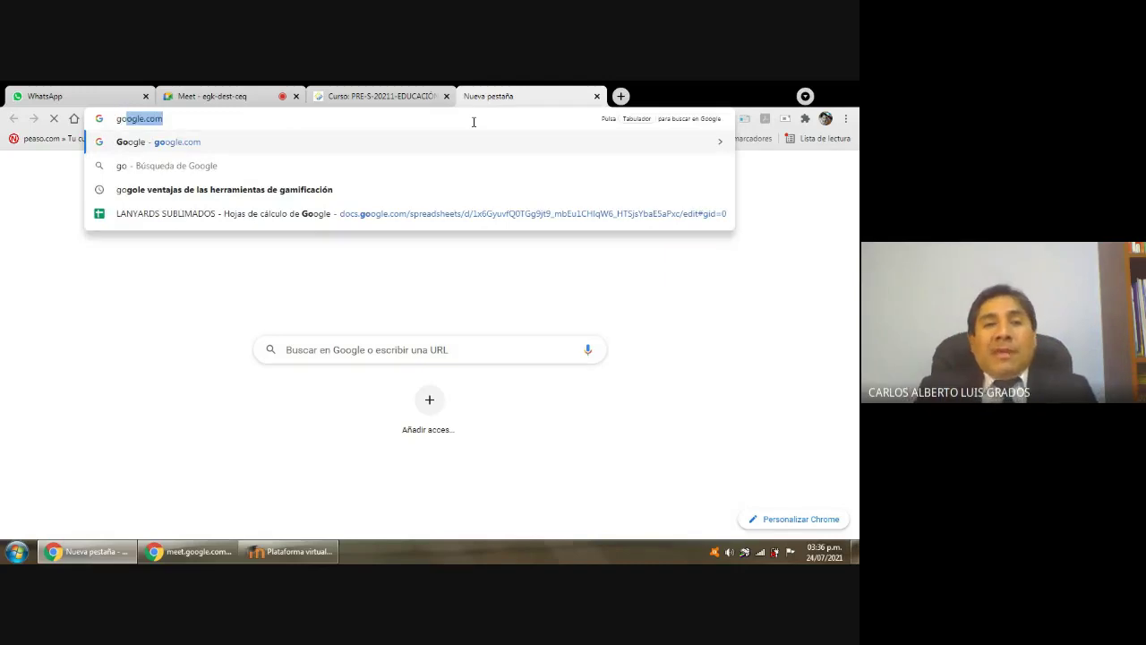
pyautogui.press('Return')
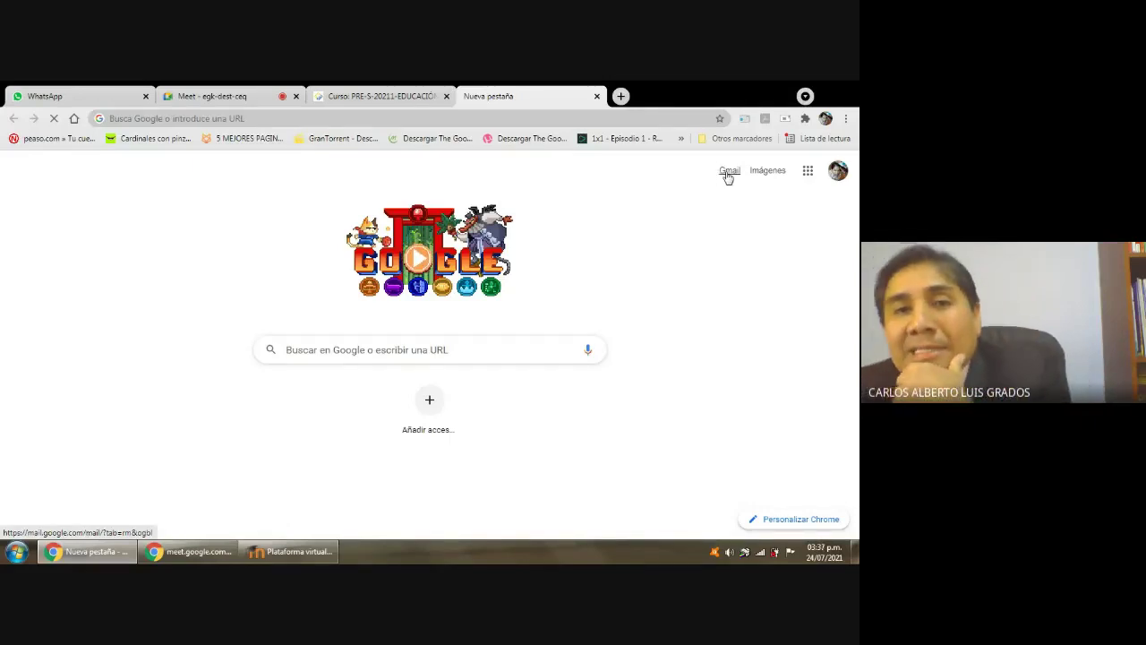
pyautogui.click(728, 173)
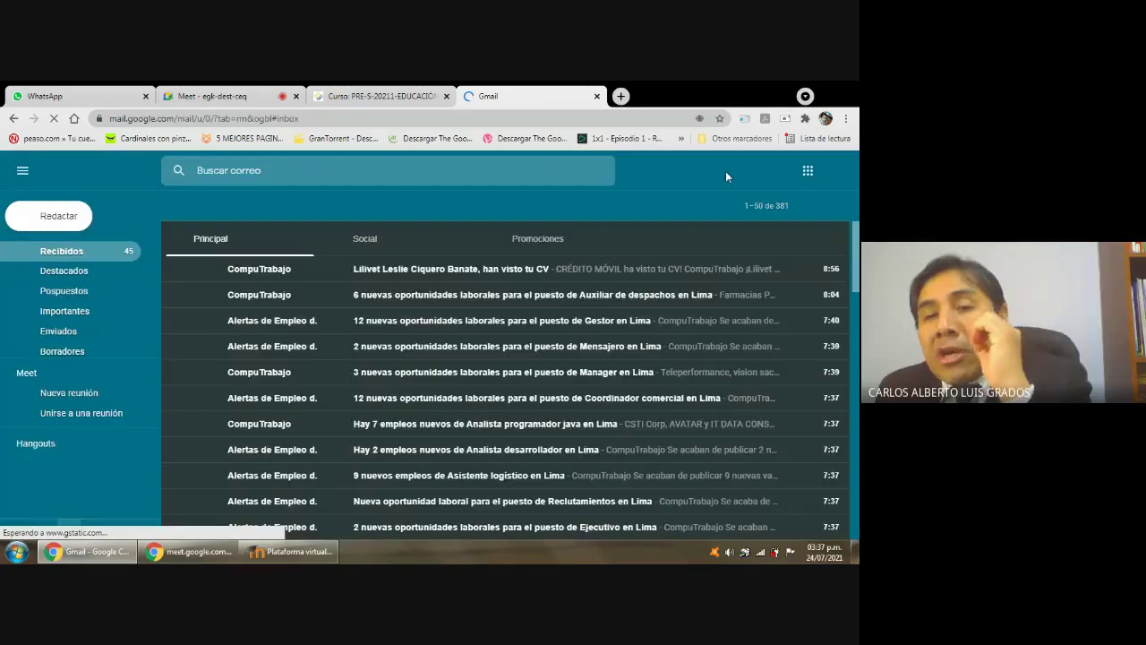
# Show the Google apps panel, then the signed-in account's menu over the Gmail inbox.
pyautogui.click(809, 171)
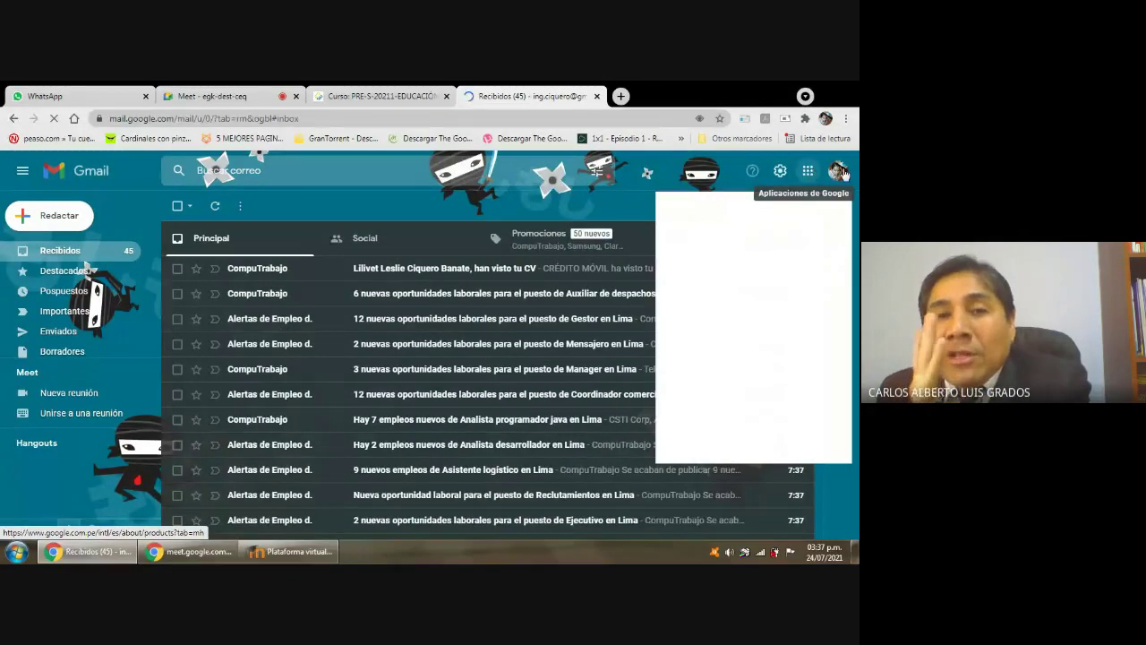
pyautogui.click(840, 172)
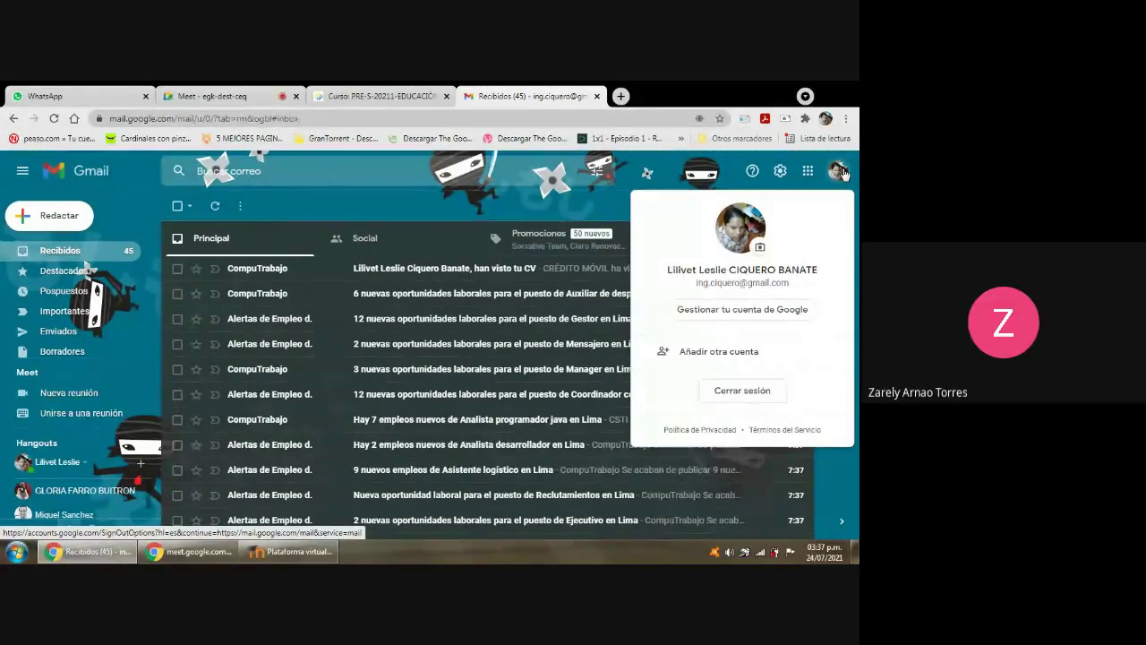
# Back on the UCT course page, reopen the TICs platform window and maximize it.
pyautogui.click(380, 96)
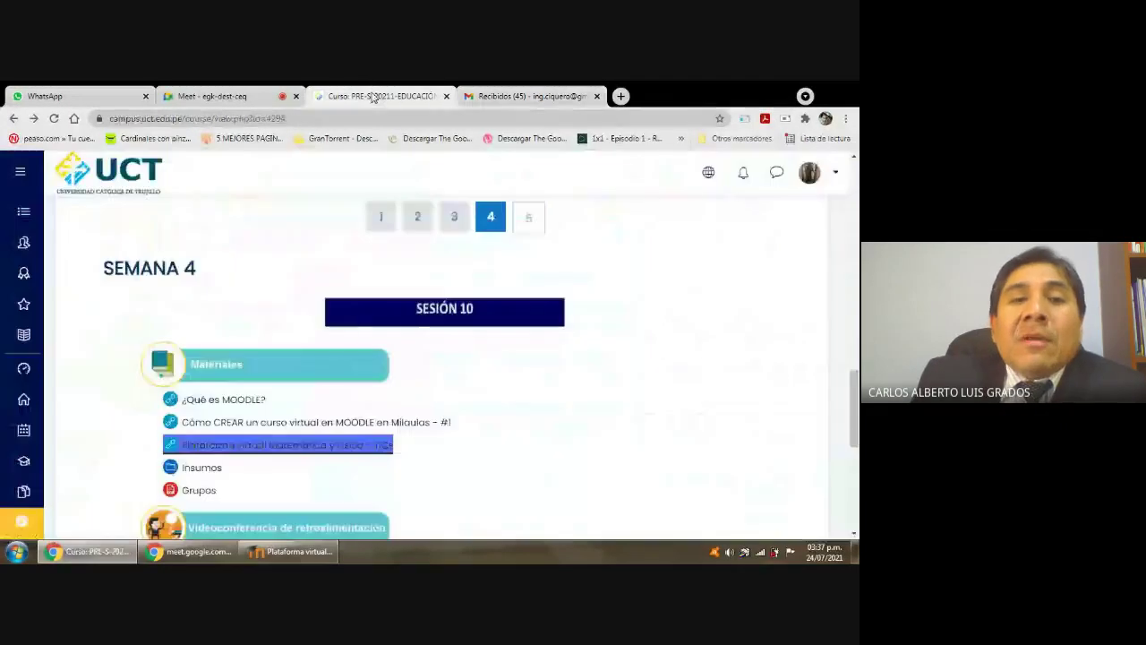
pyautogui.click(568, 453)
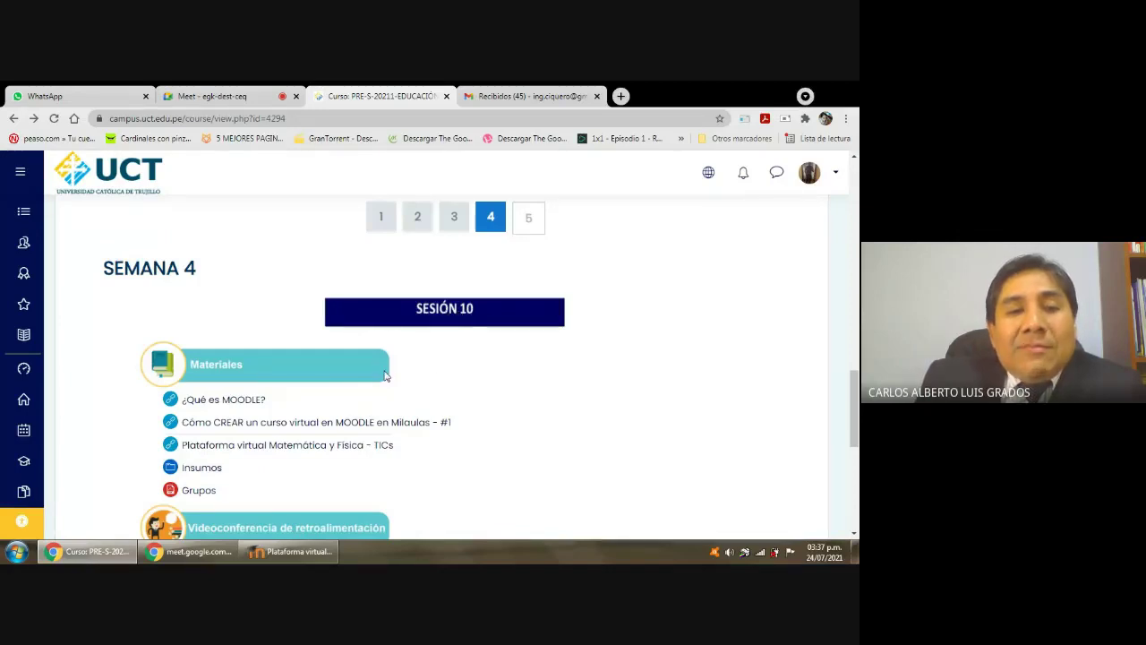
pyautogui.click(313, 446)
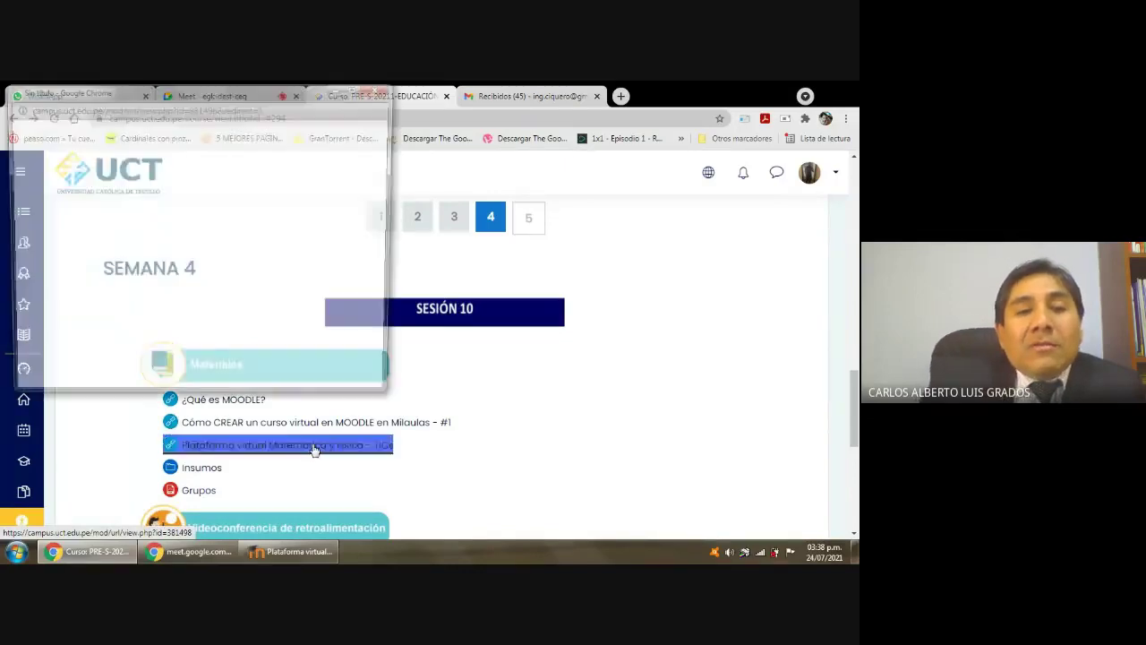
pyautogui.rightClick(300, 555)
pyautogui.click(289, 525)
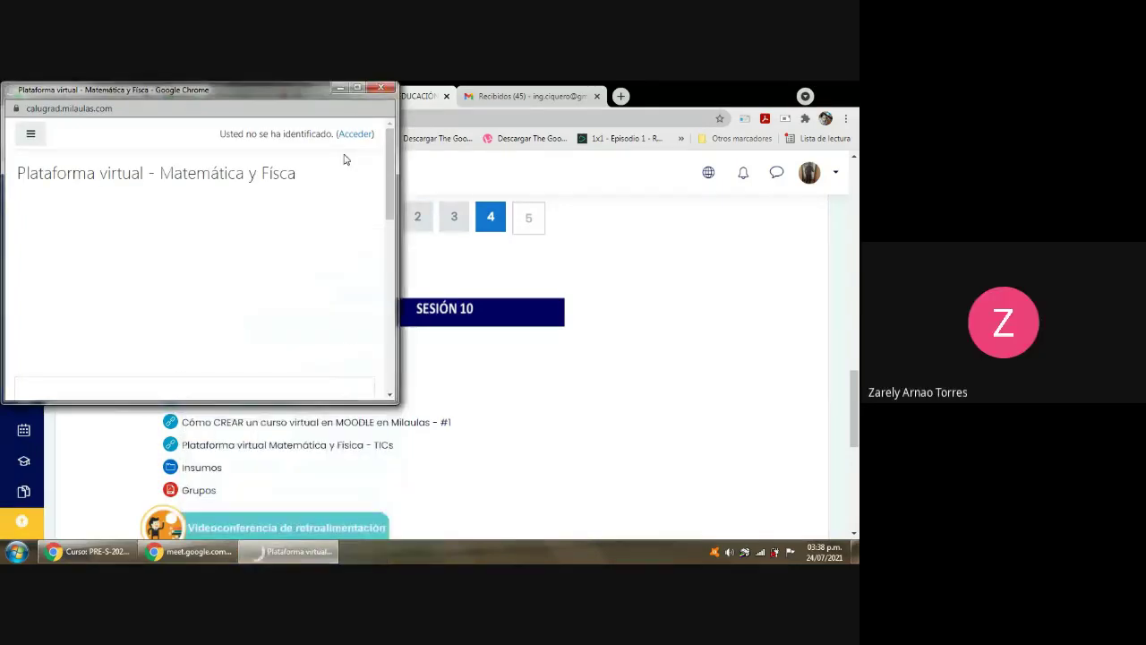
pyautogui.click(356, 87)
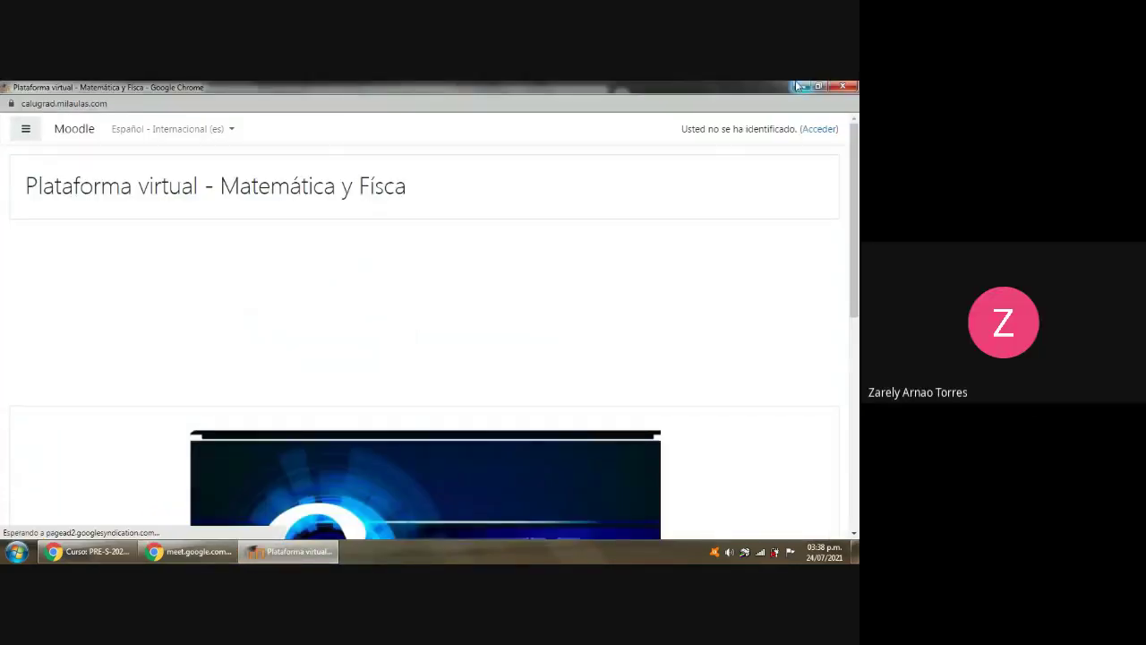
# Scroll through the Milaulas platform page, then minimize its window.
pyautogui.moveTo(852, 153); pyautogui.dragTo(853, 324)
pyautogui.scroll(-1, 824, 494)
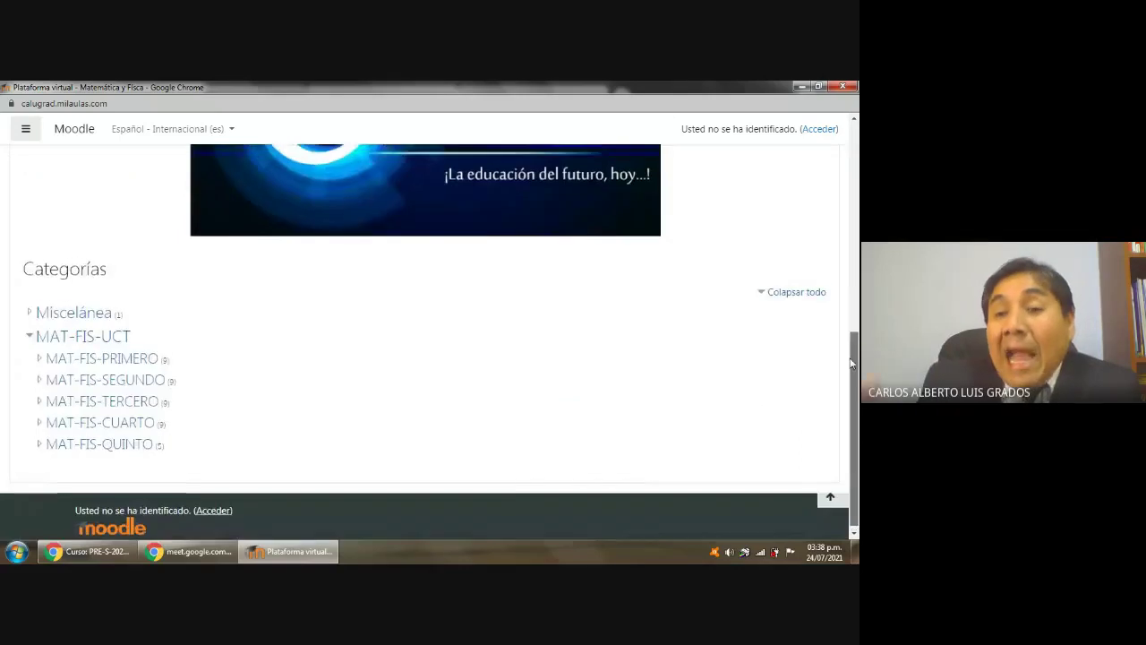
pyautogui.scroll(3, 834, 248)
pyautogui.scroll(2, 831, 228)
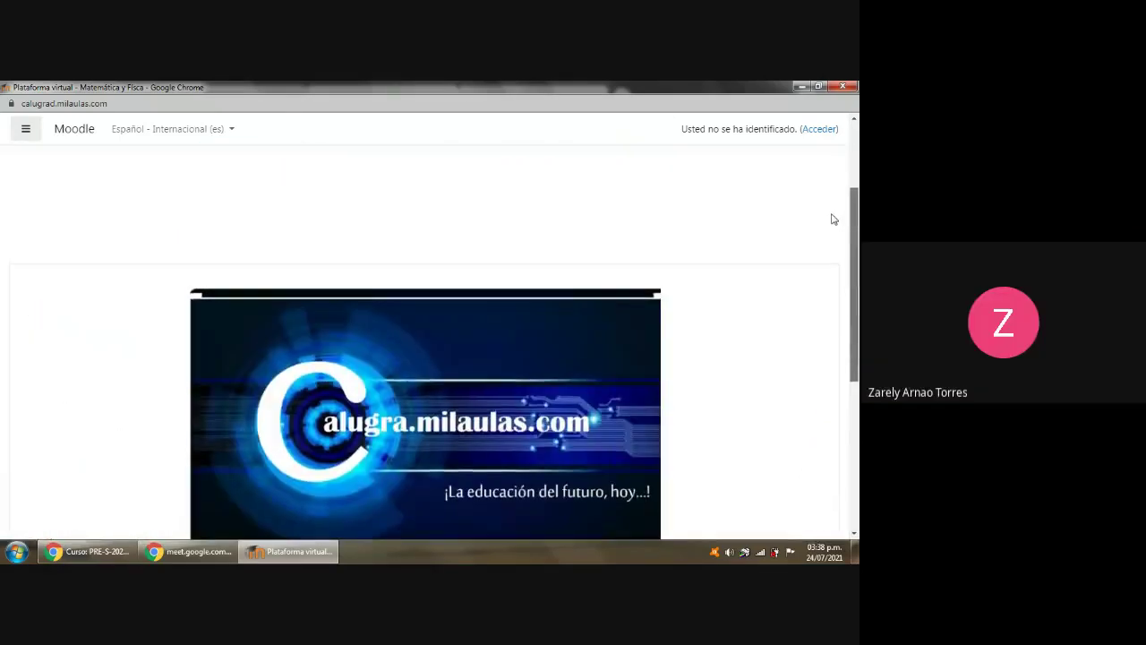
pyautogui.click(800, 86)
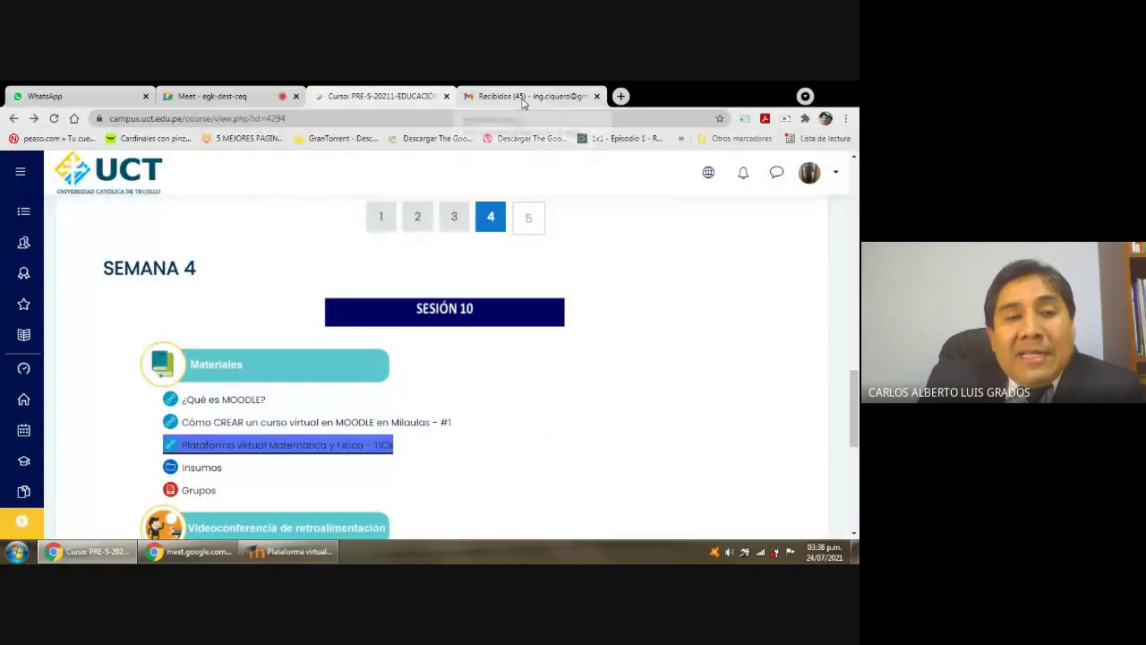
# Check the Gmail Recibidos inbox, then restore the Milaulas platform window from the taskbar.
pyautogui.click(524, 97)
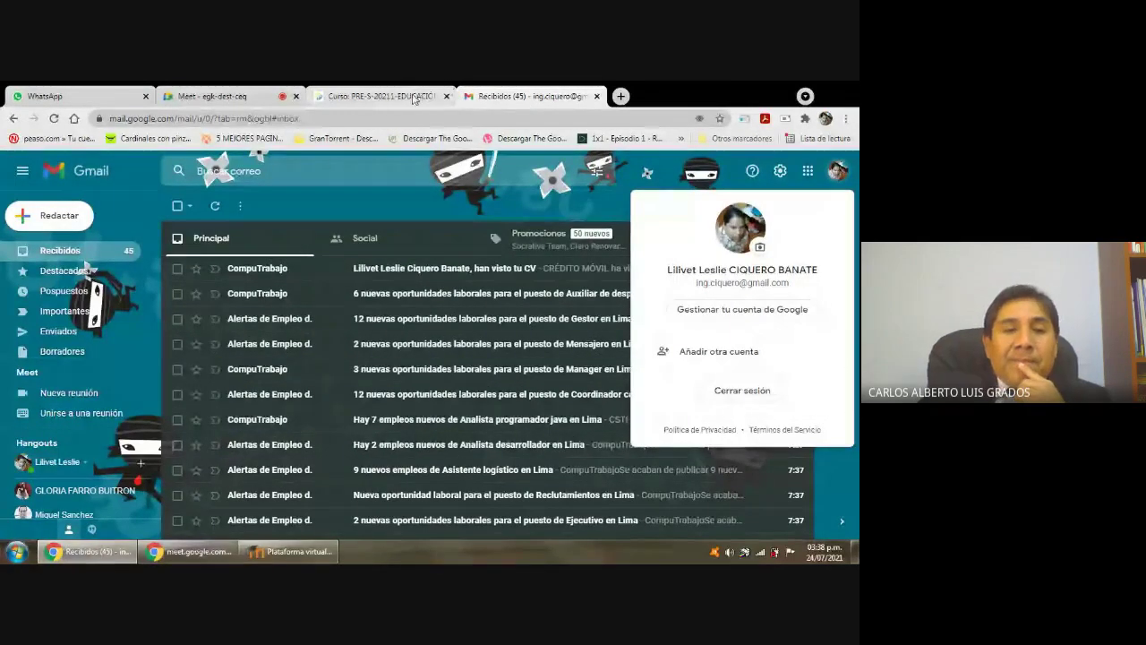
pyautogui.click(287, 552)
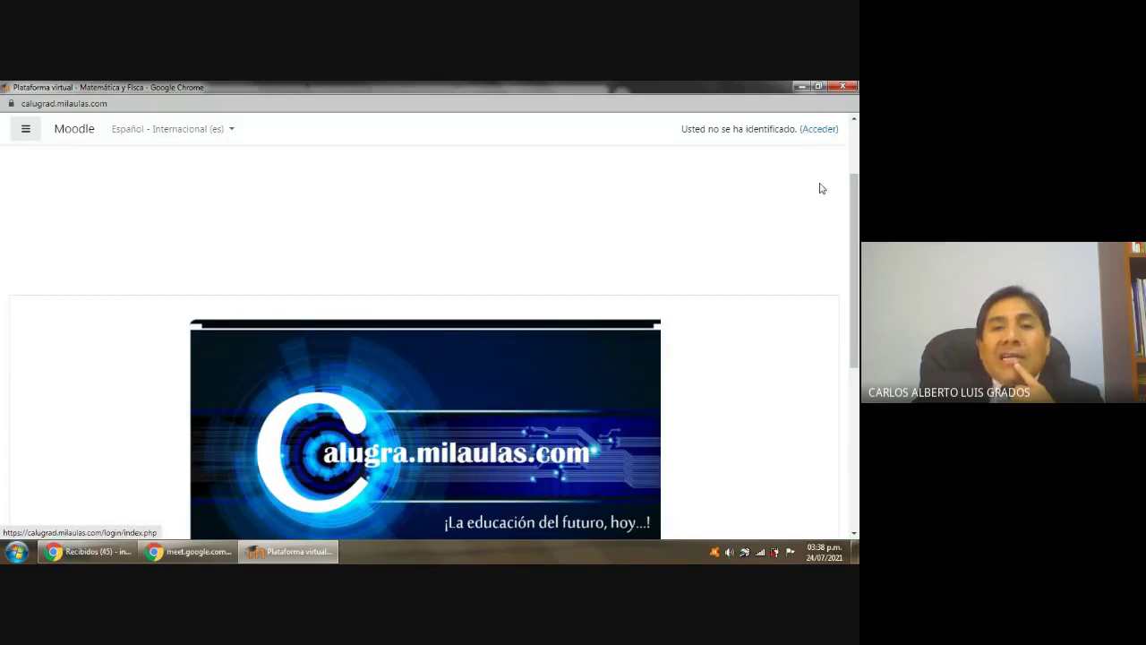
# Go to the Milaulas login page via '(Acceder)' and choose 'Crear nueva cuenta'.
pyautogui.click(818, 129)
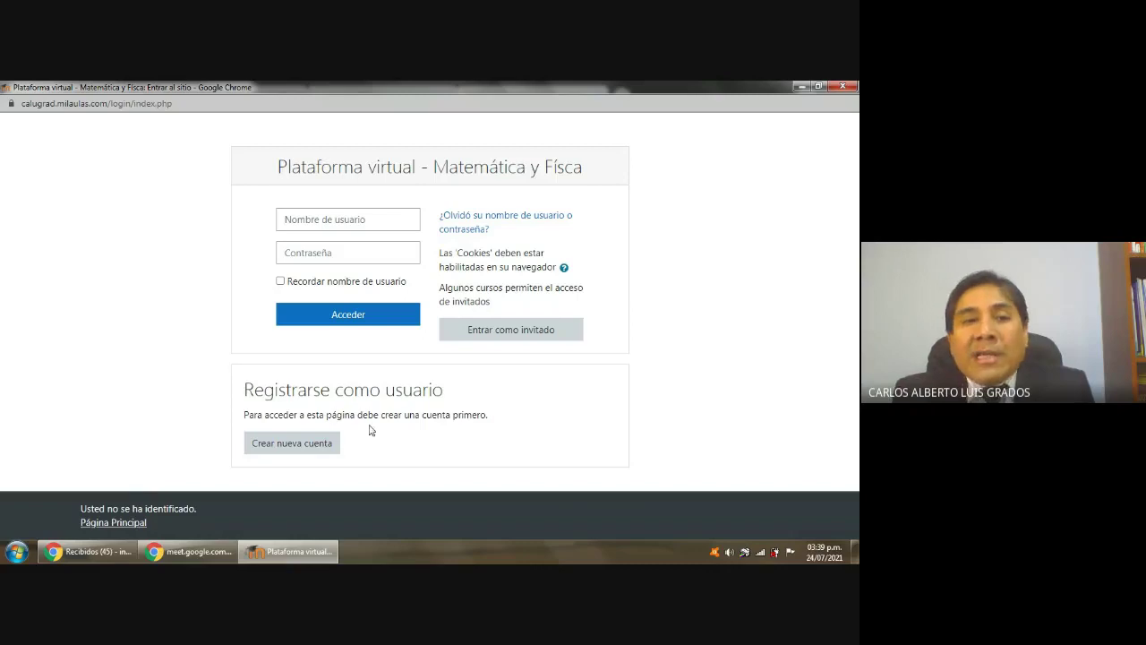
pyautogui.click(305, 443)
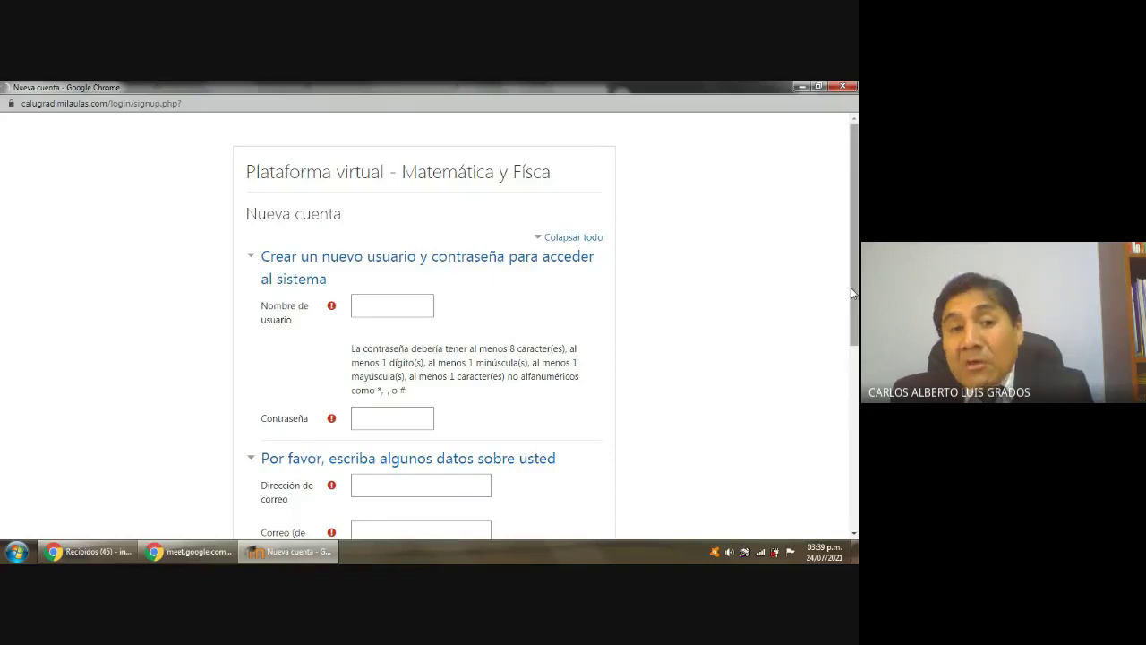
# Enter the new student's username in the Nueva cuenta form, correcting the first attempt.
pyautogui.moveTo(854, 296)
pyautogui.mouseDown()
pyautogui.moveTo(855, 320)
pyautogui.moveTo(856, 303)
pyautogui.mouseUp()
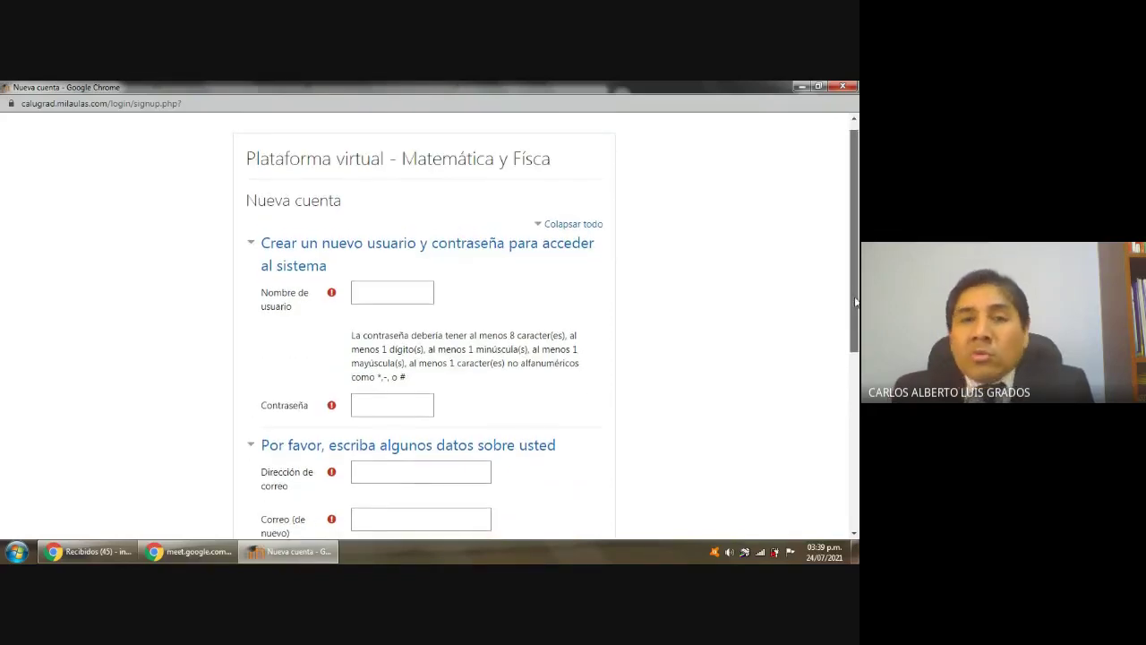
pyautogui.click(375, 298)
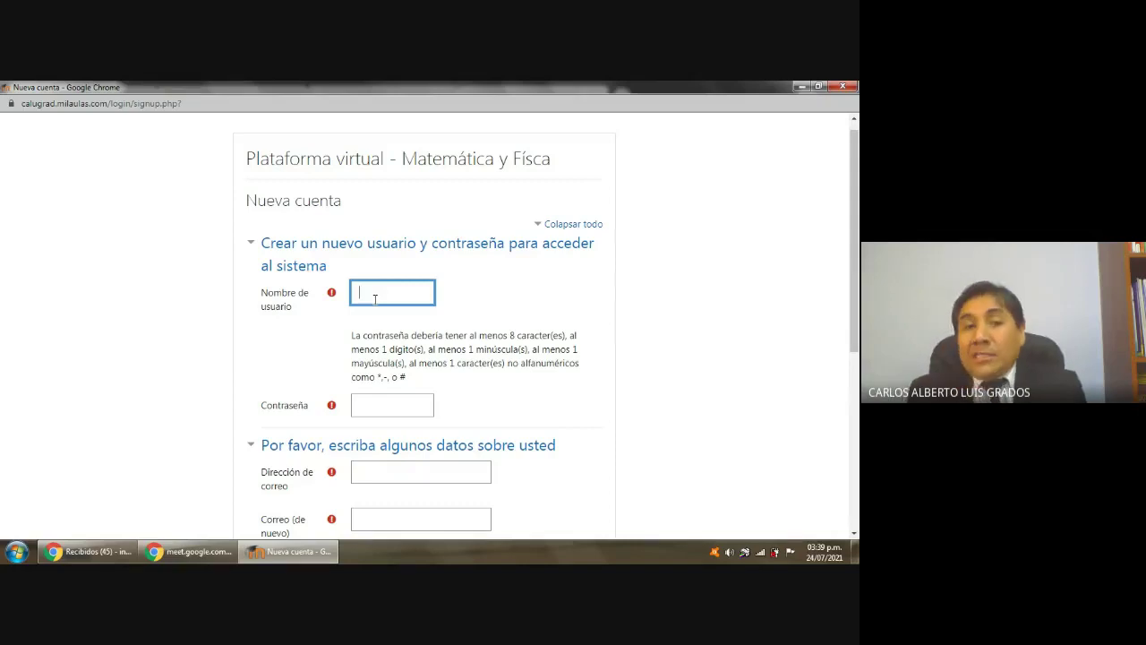
pyautogui.write('Livet')
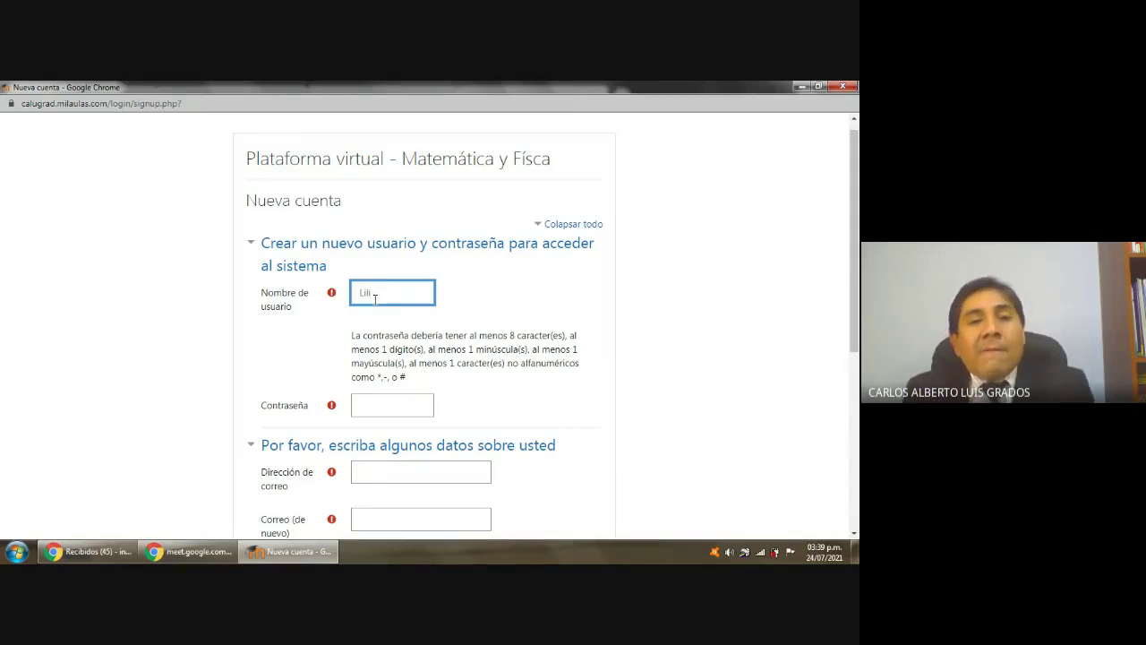
pyautogui.write('net Clo')
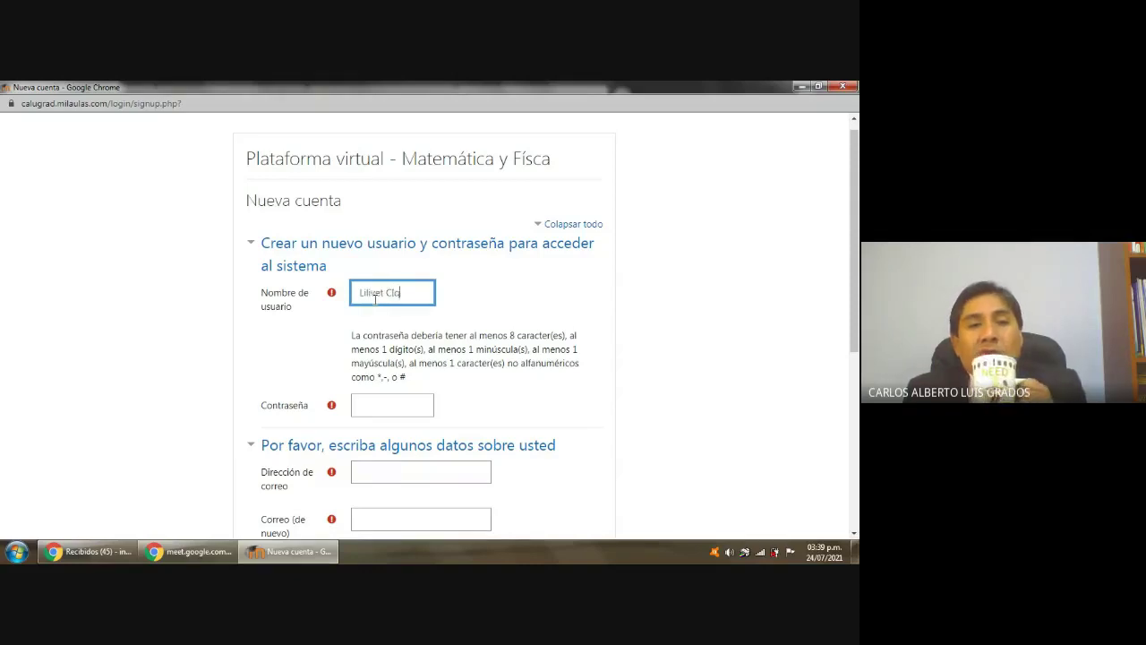
pyautogui.press('BackSpace')
pyautogui.press('BackSpace')
pyautogui.press('BackSpace')
pyautogui.press('BackSpace')
pyautogui.press('BackSpace')
pyautogui.press('BackSpace')
pyautogui.press('BackSpace')
pyautogui.press('BackSpace')
pyautogui.press('BackSpace')
pyautogui.press('BackSpace')
pyautogui.press('BackSpace')
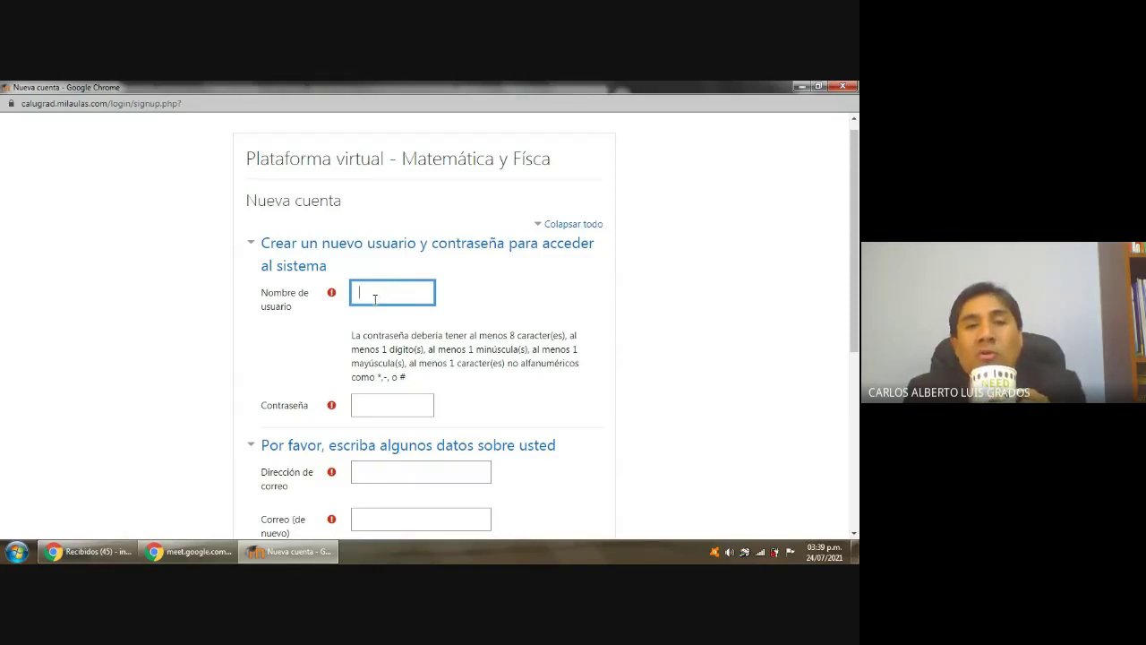
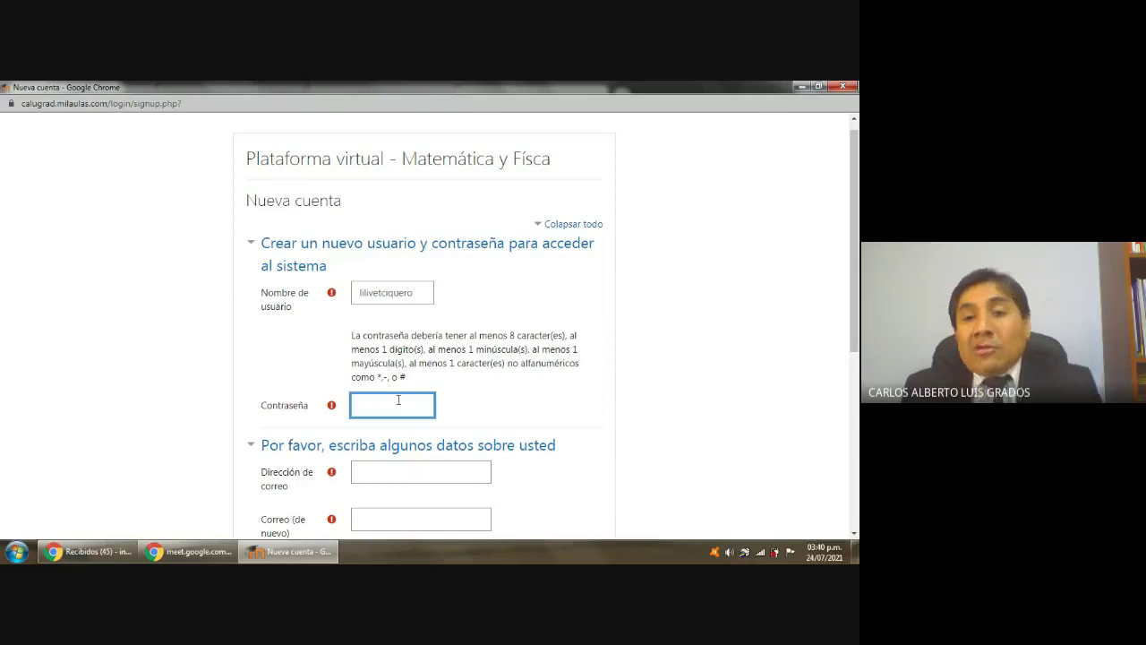
# Type the account password into the Contraseña field.
pyautogui.write('a')
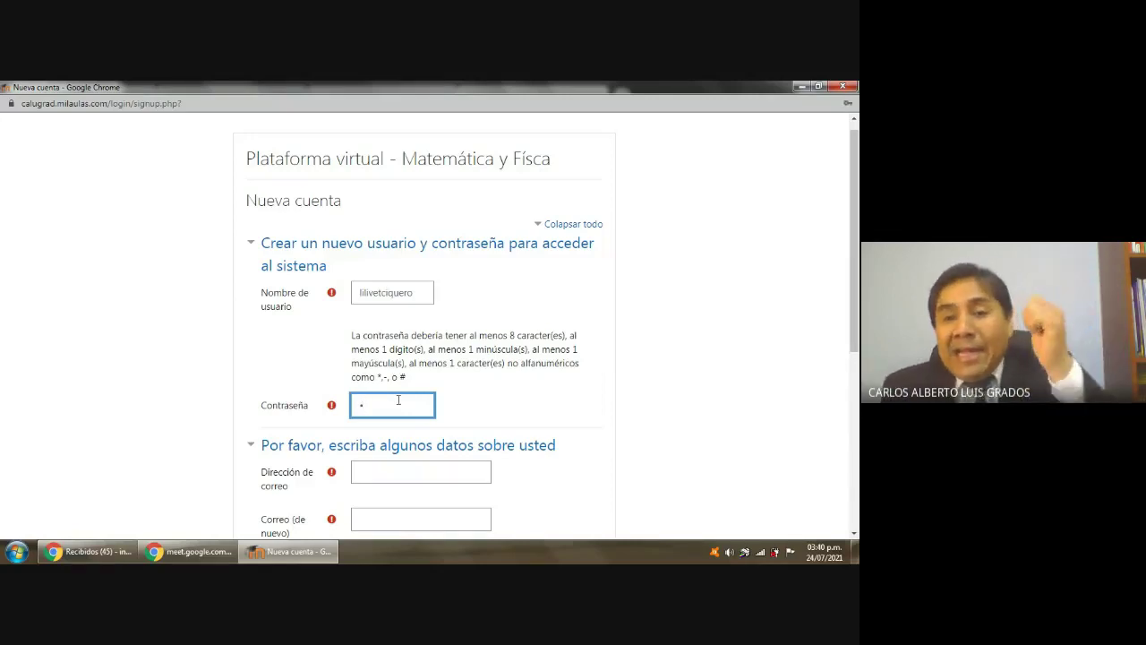
pyautogui.press('BackSpace')
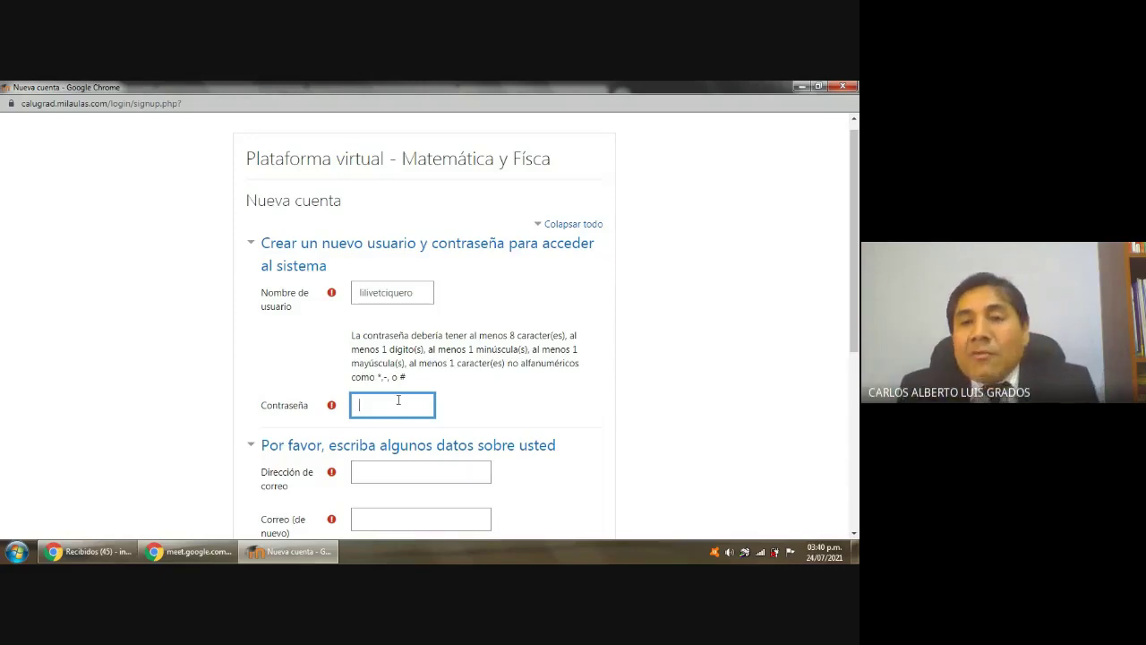
pyautogui.write('•')
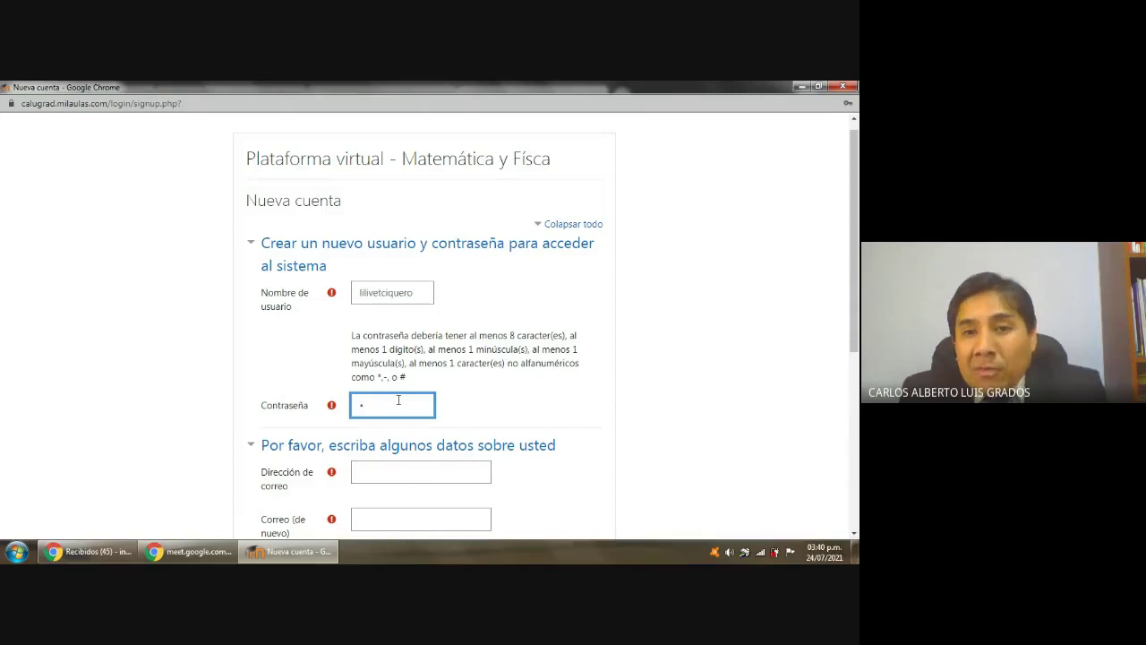
pyautogui.write('••••••••')
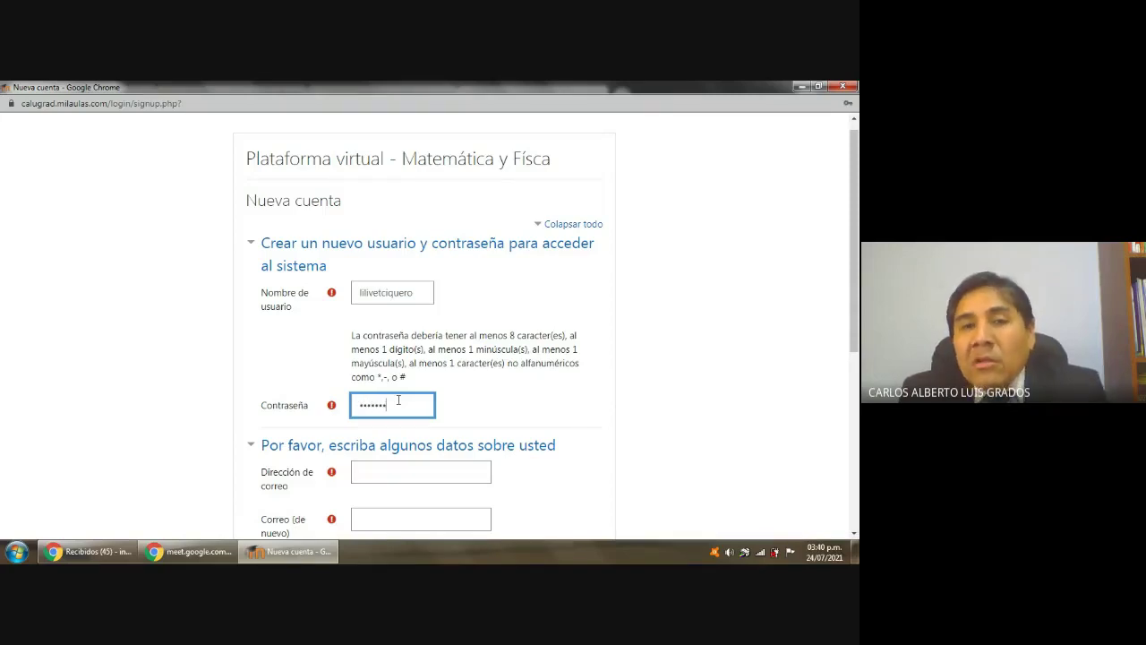
pyautogui.write('•')
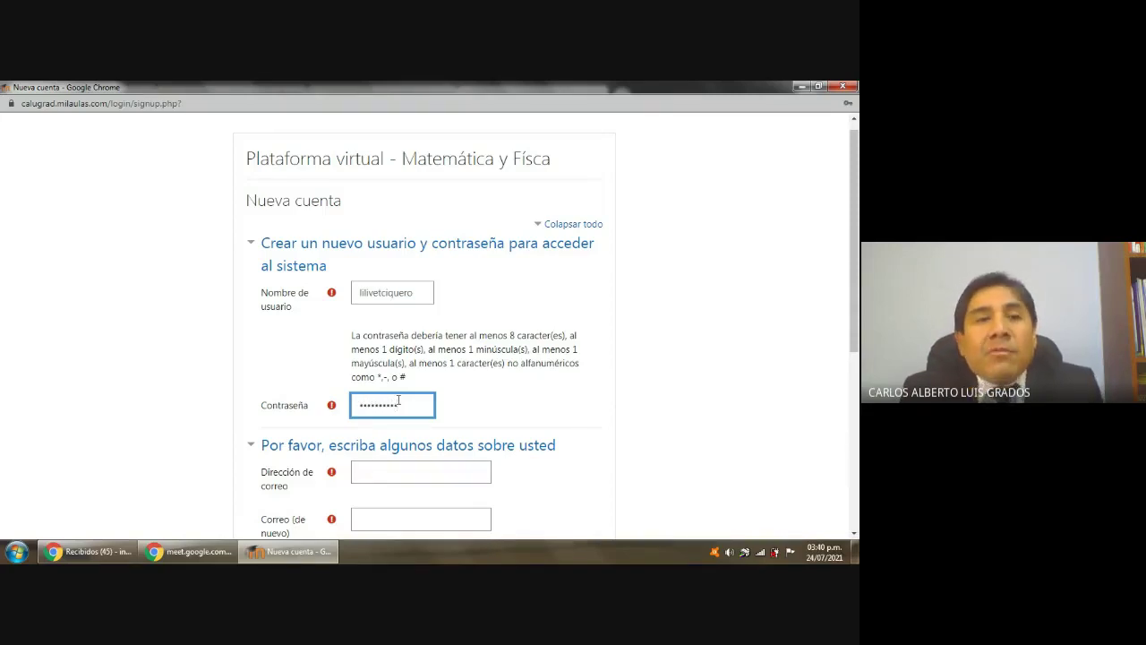
# Enter the student's e-mail address in both the e-mail and confirm e-mail fields.
pyautogui.click(391, 471)
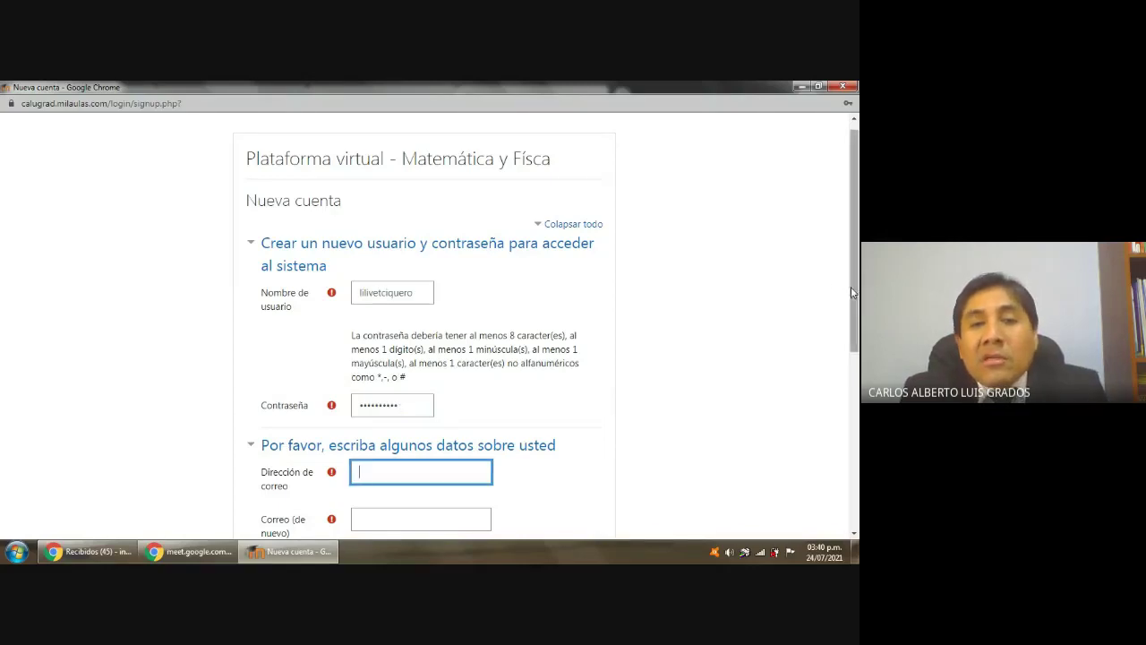
pyautogui.moveTo(851, 286); pyautogui.dragTo(855, 343)
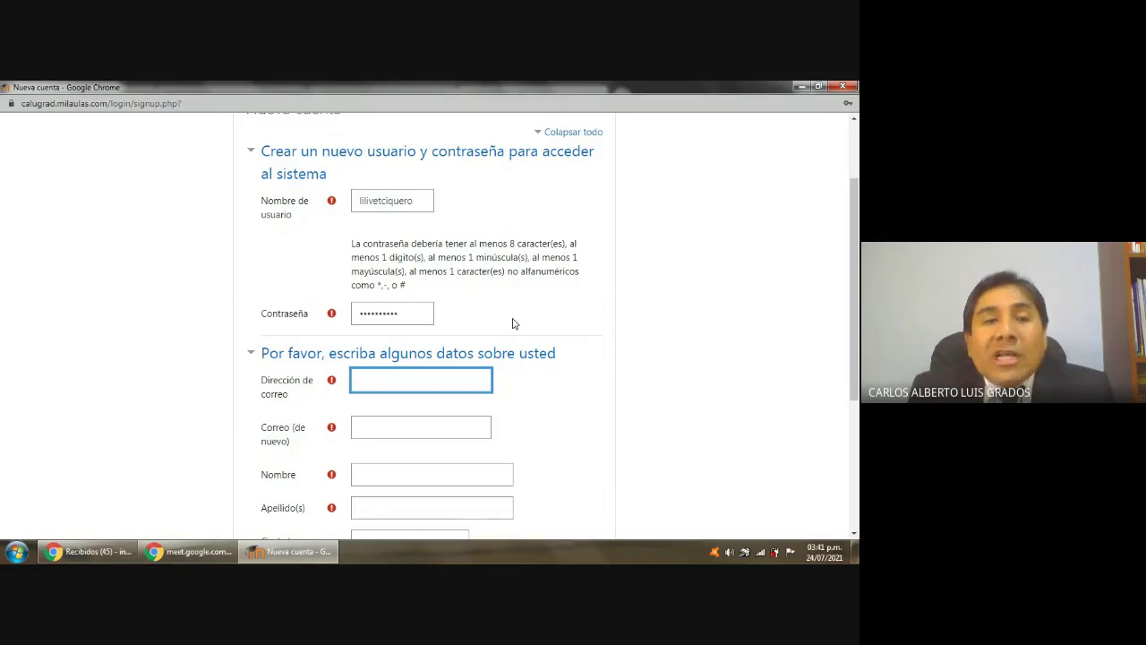
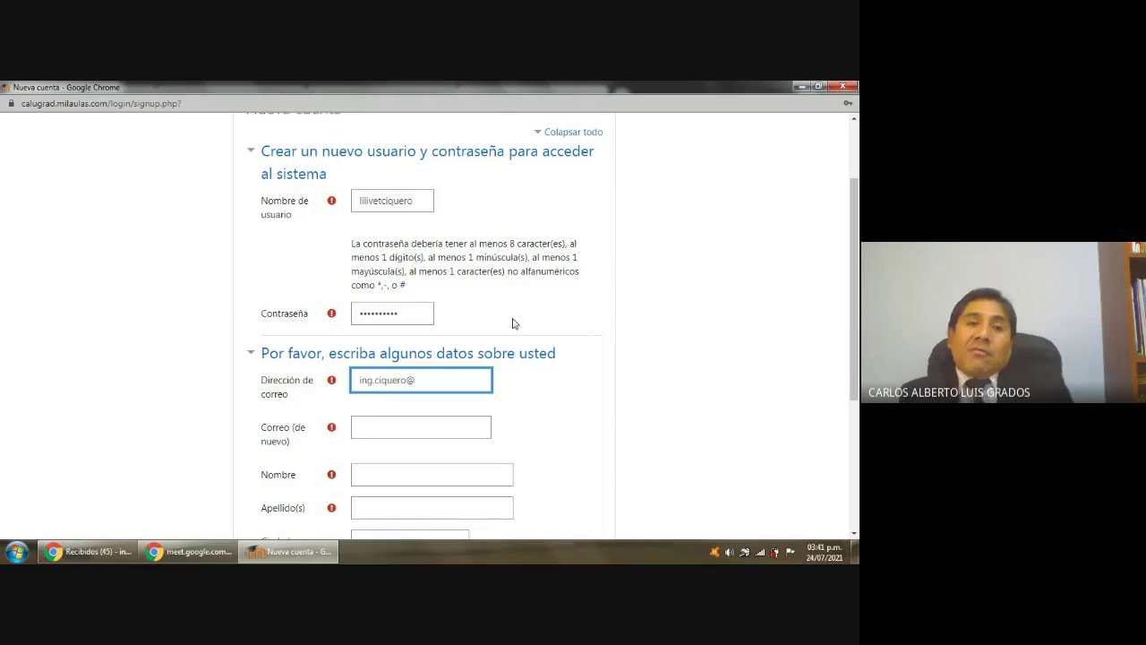
pyautogui.press('Tab')
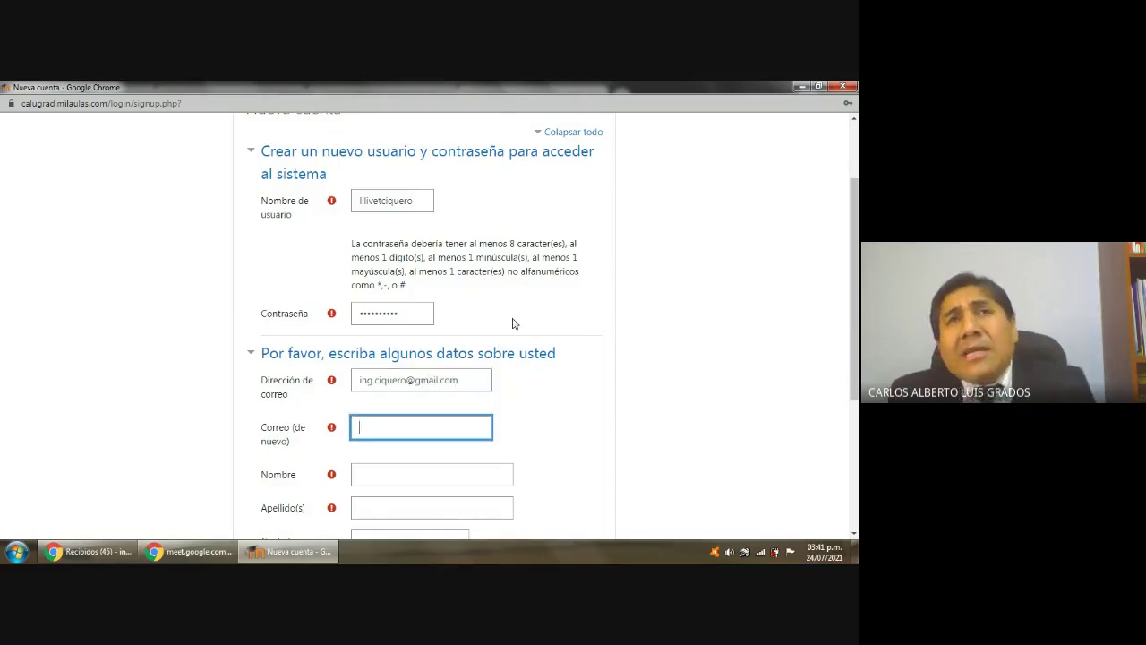
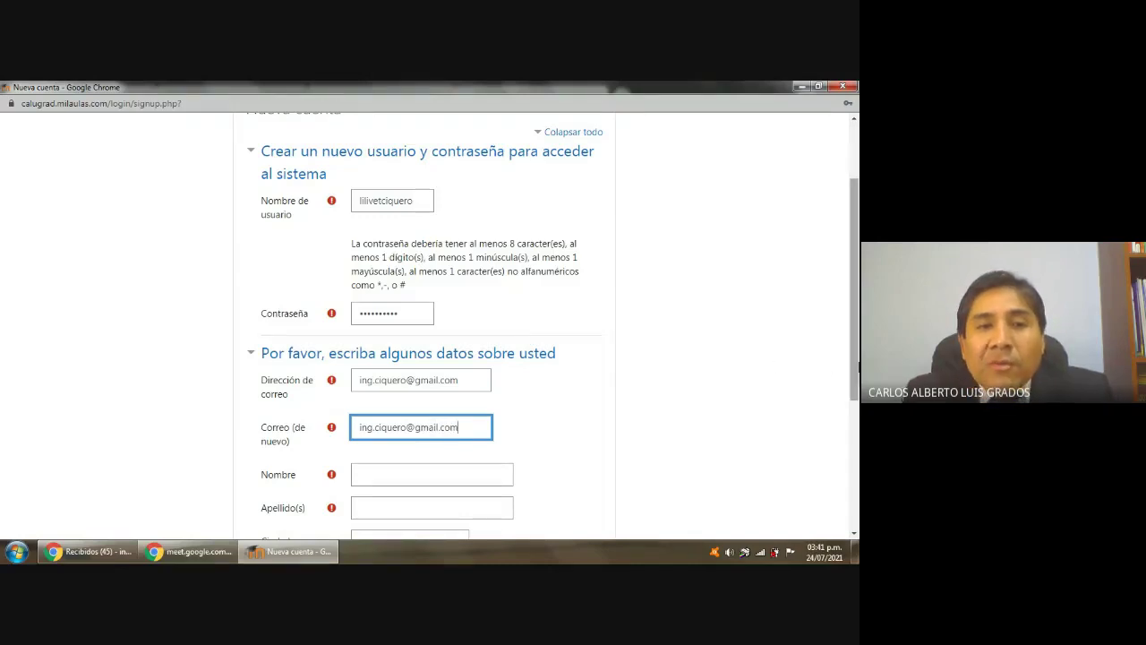
# Fill in the student's first name and surname, city Cañete, and country Perú.
pyautogui.moveTo(853, 365); pyautogui.dragTo(853, 420)
pyautogui.click(390, 365)
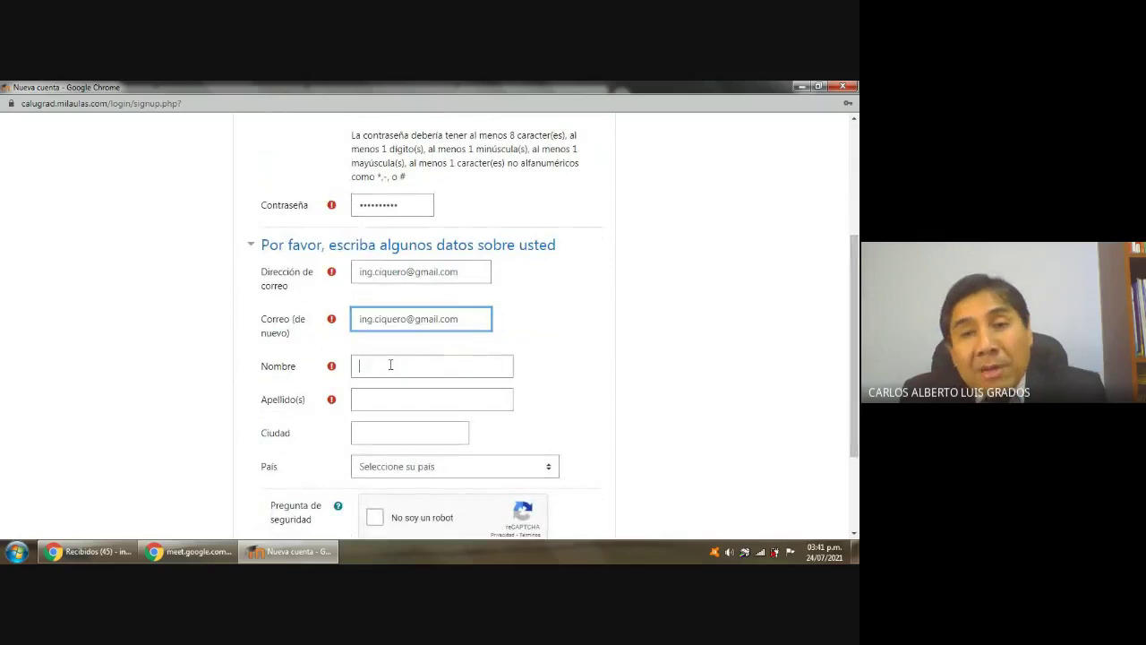
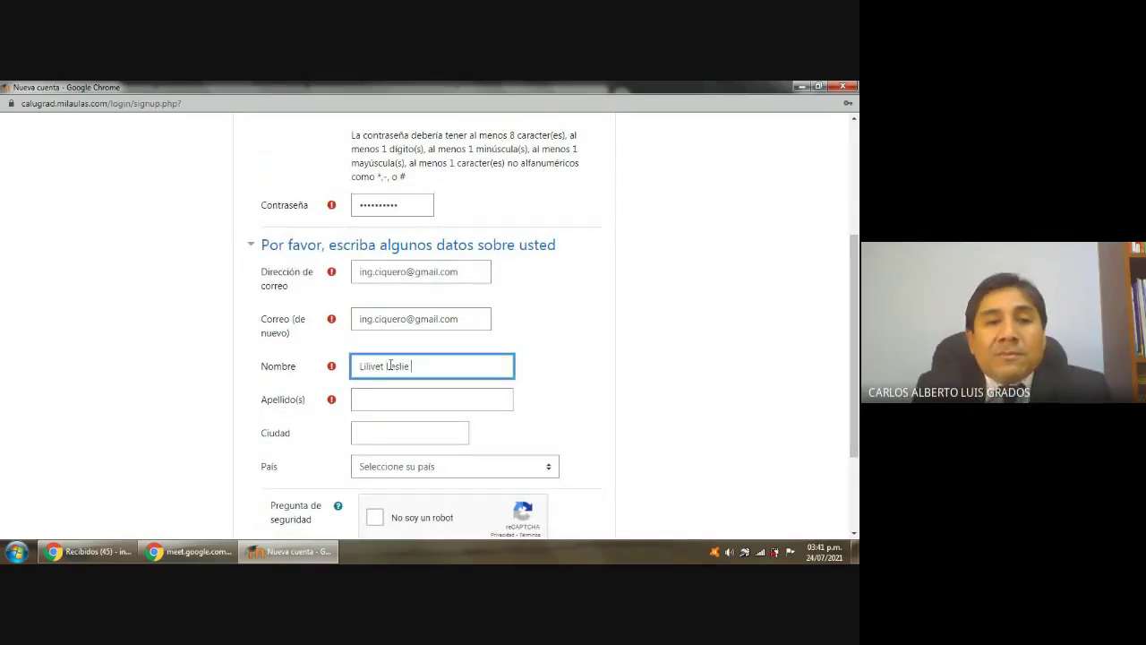
pyautogui.press('Tab')
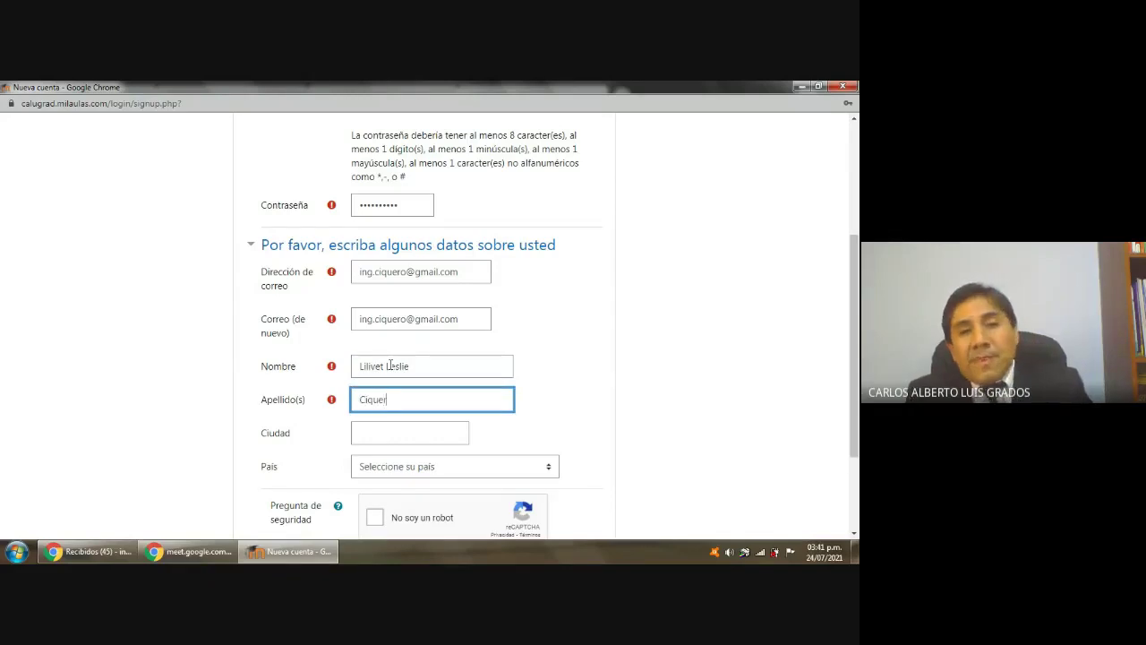
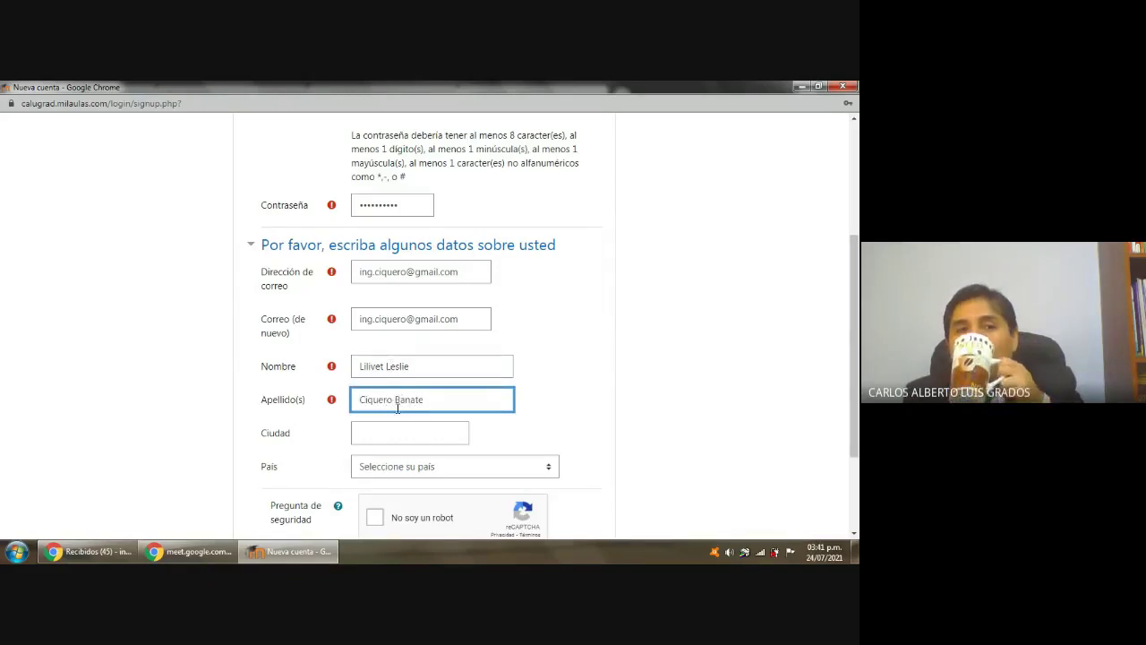
pyautogui.click(389, 425)
pyautogui.write('Cañete')
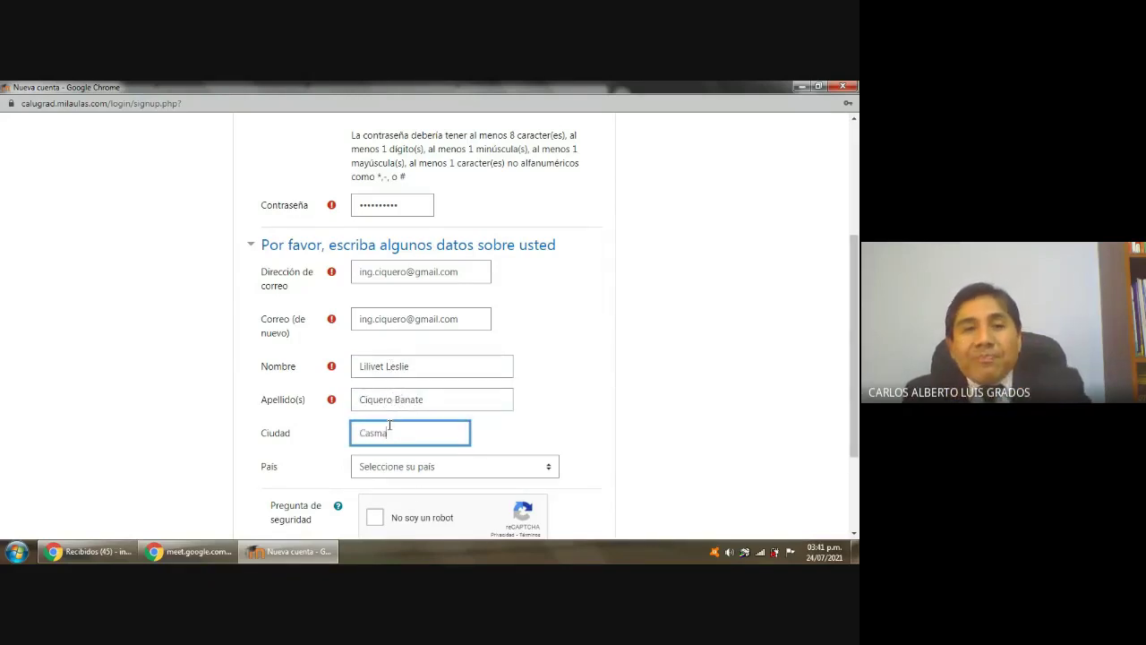
pyautogui.click(413, 474)
pyautogui.write('per')
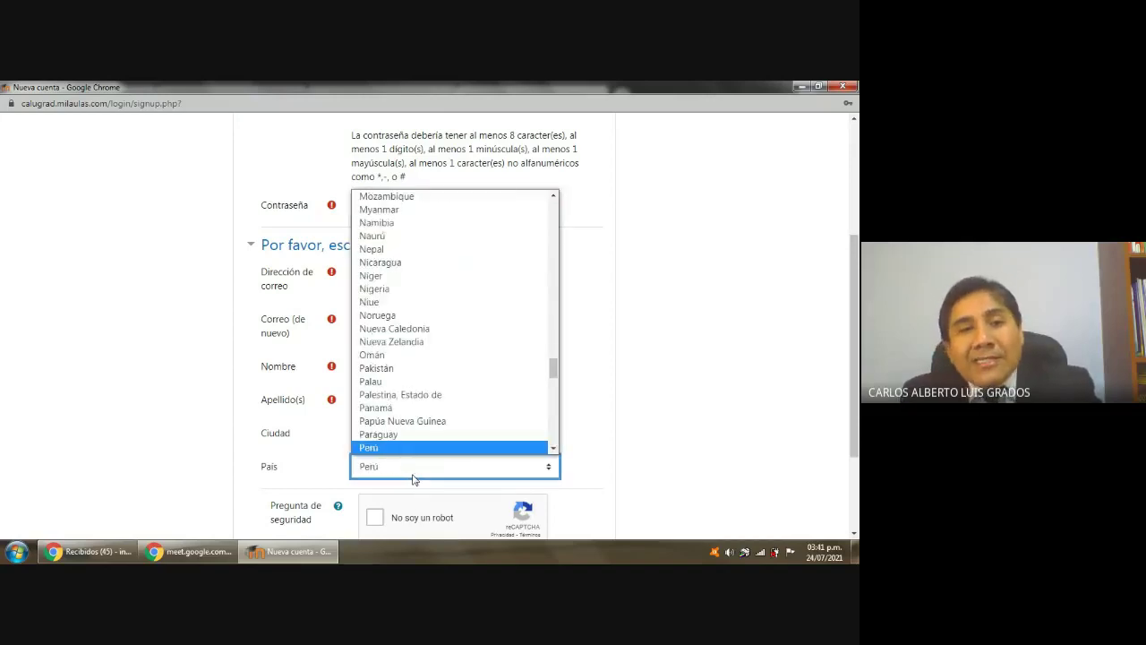
pyautogui.click(406, 448)
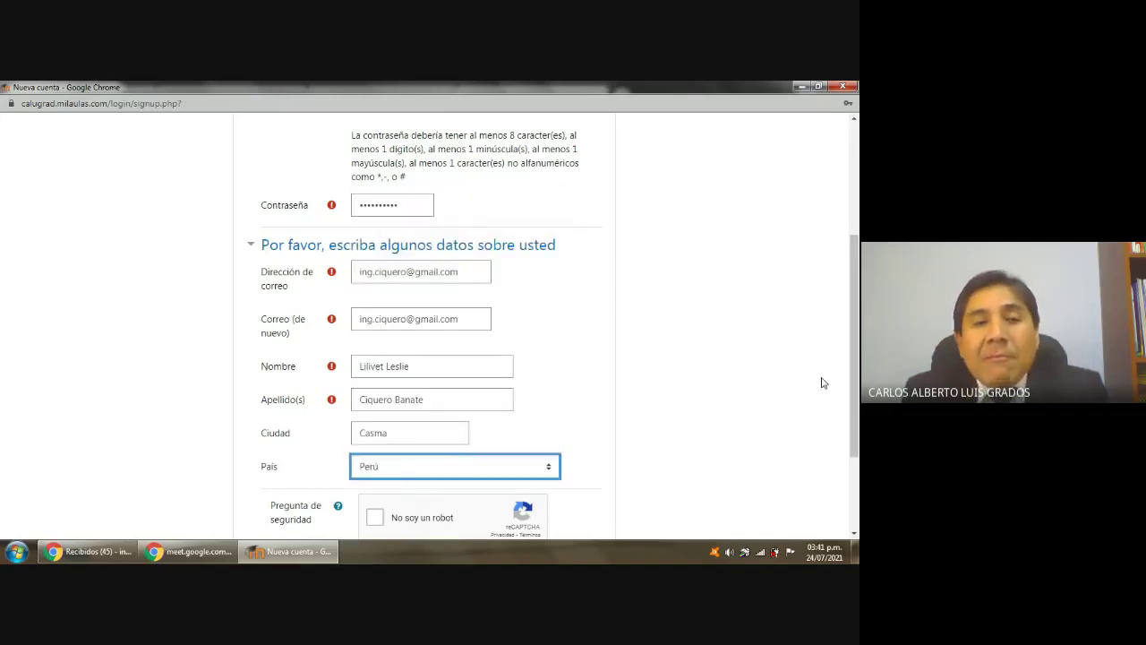
pyautogui.scroll(-2, 560, 326)
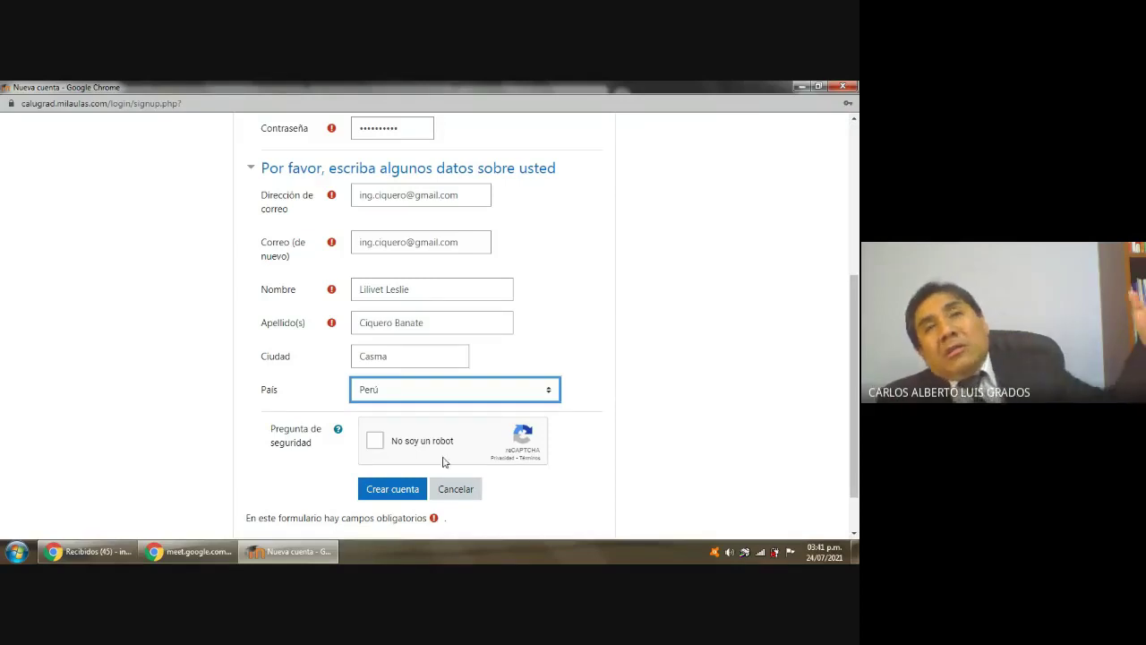
# Pass the 'No soy un robot' check by selecting the three parking-meter images.
pyautogui.click(373, 443)
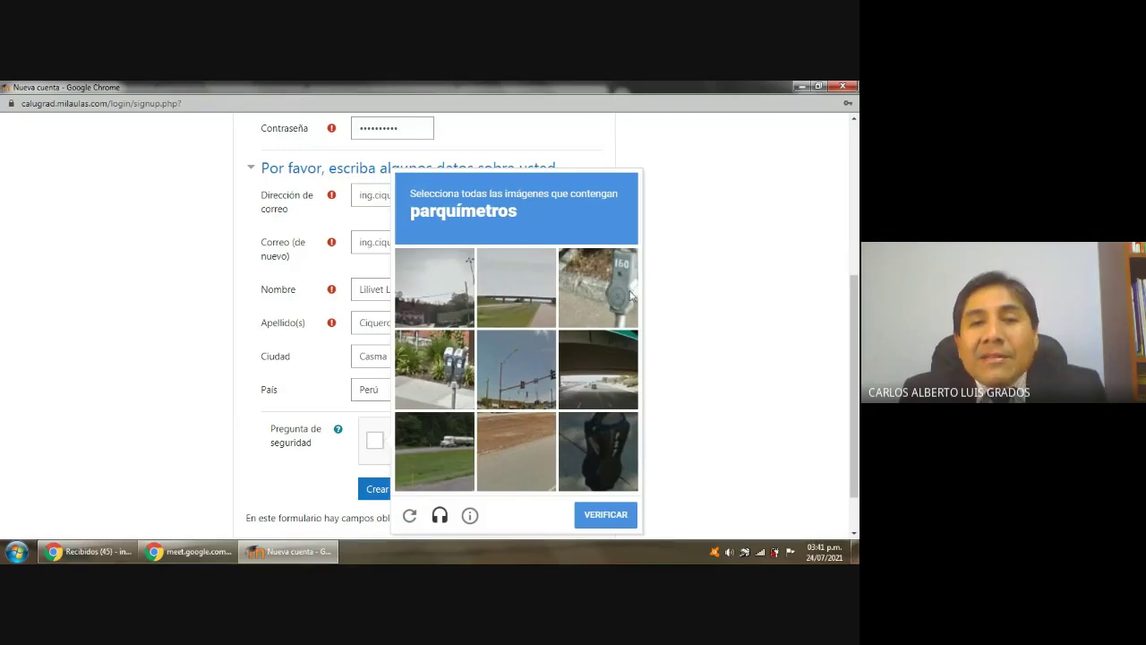
pyautogui.click(667, 302)
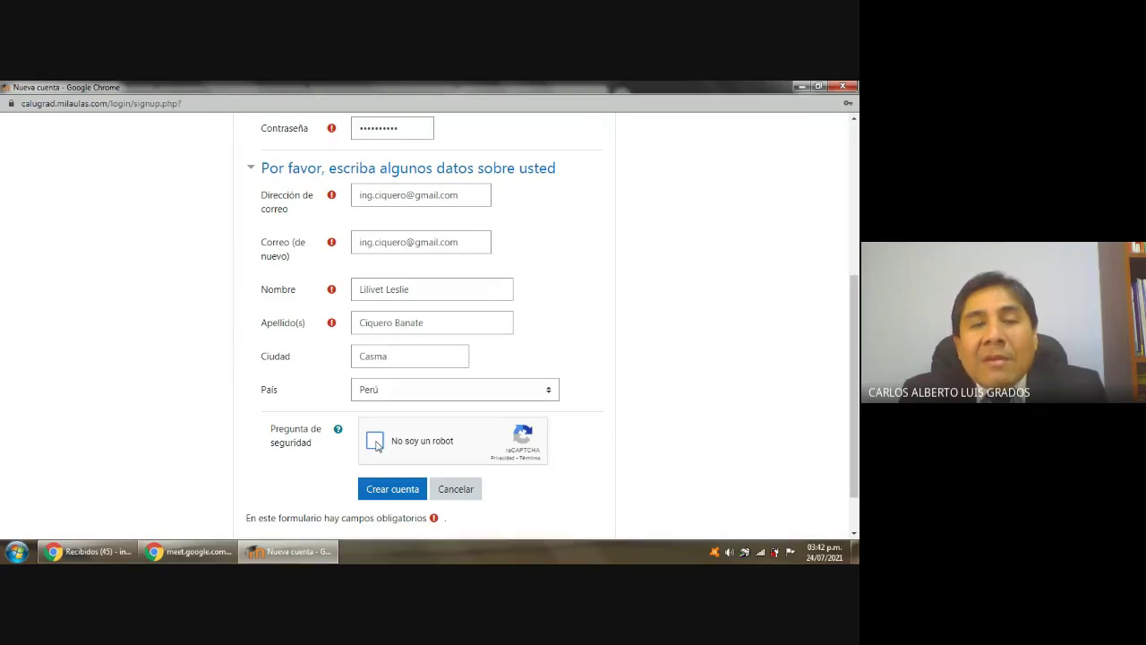
pyautogui.click(376, 442)
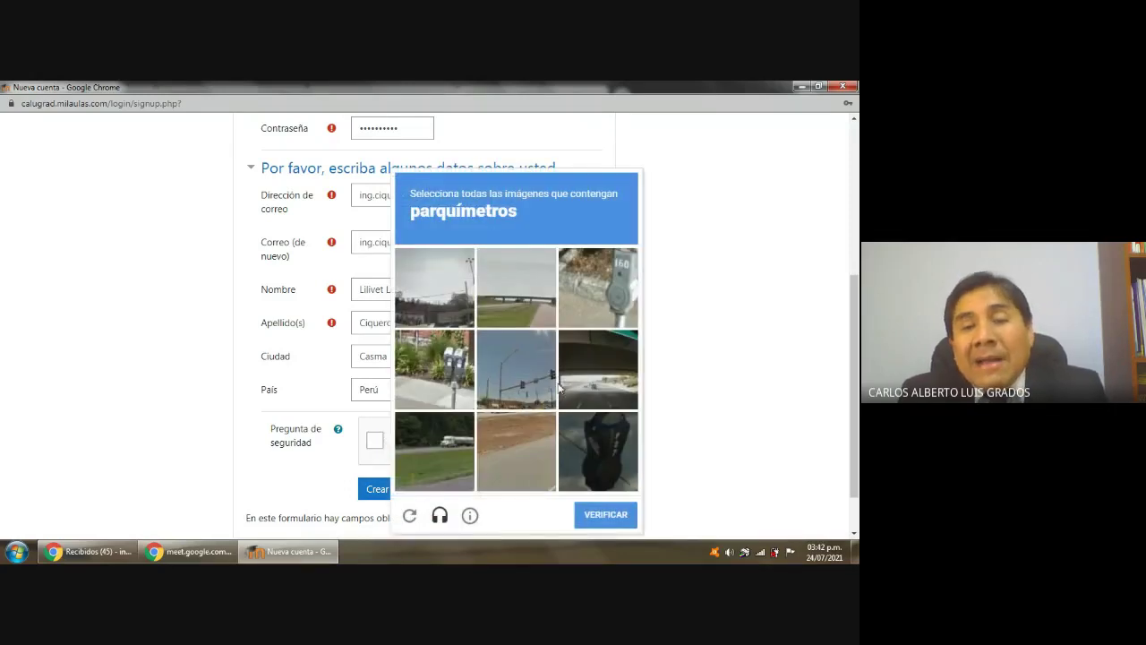
pyautogui.click(598, 295)
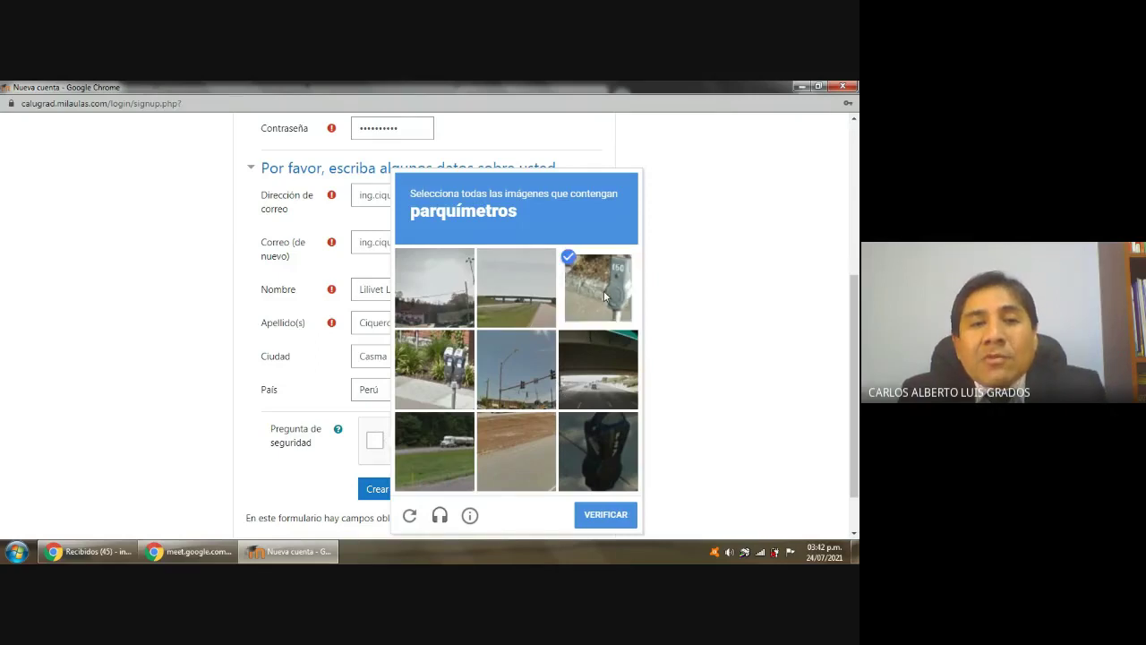
pyautogui.click(415, 392)
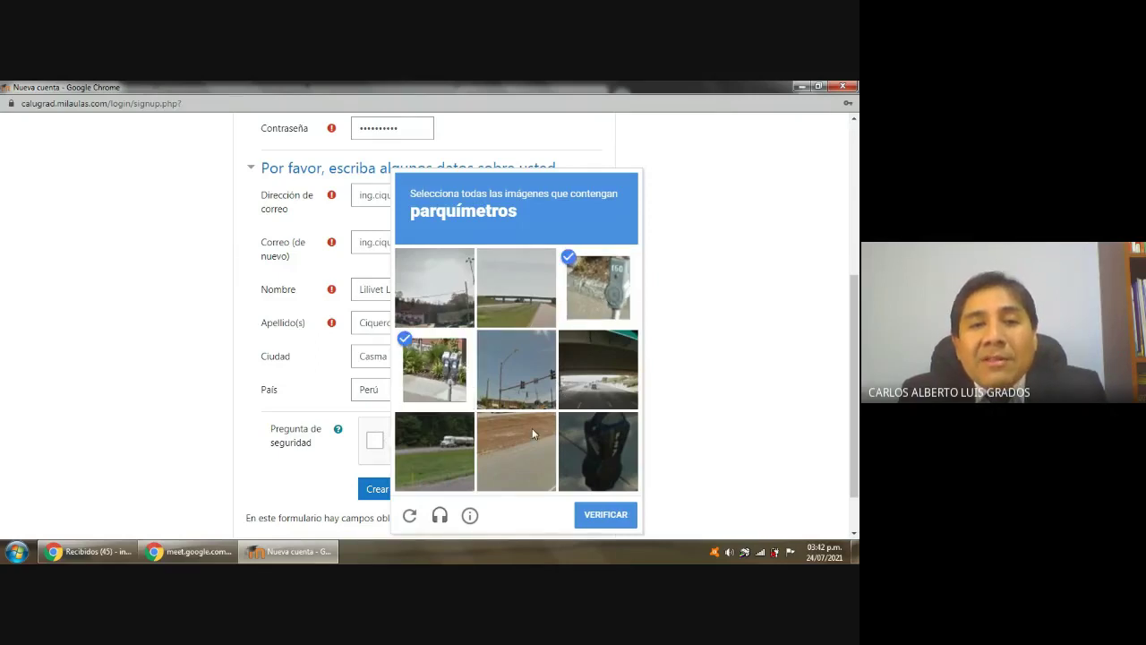
pyautogui.click(581, 454)
pyautogui.click(602, 515)
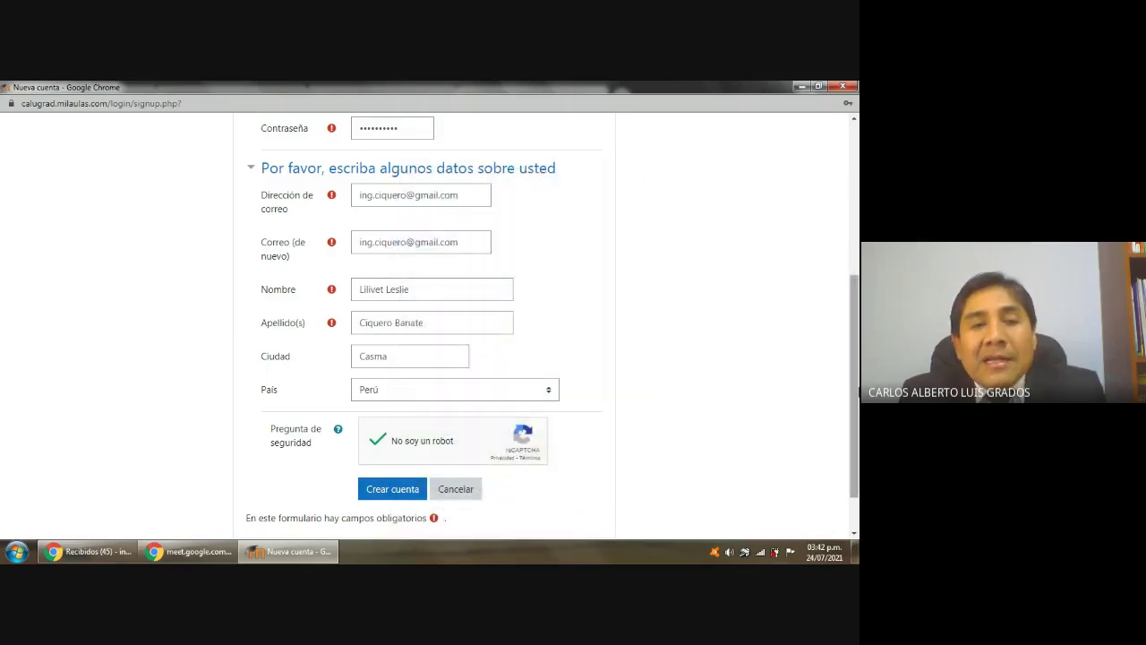
pyautogui.scroll(-1, 455, 524)
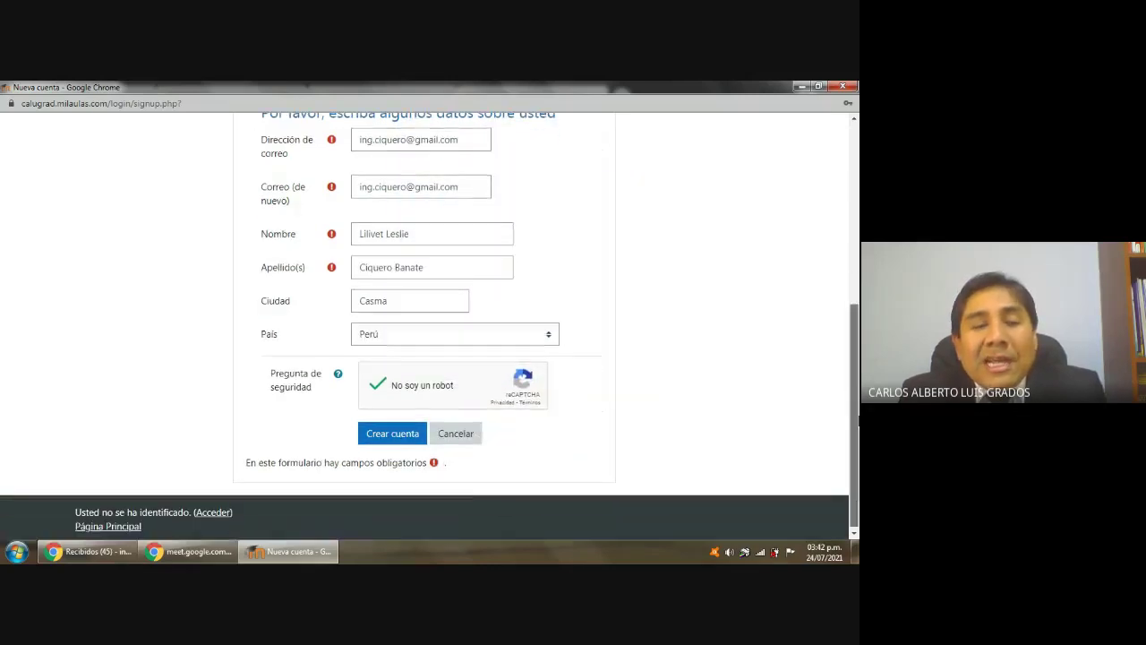
# Submit the account with Crear cuenta and dismiss Chrome's save-password offer.
pyautogui.click(394, 435)
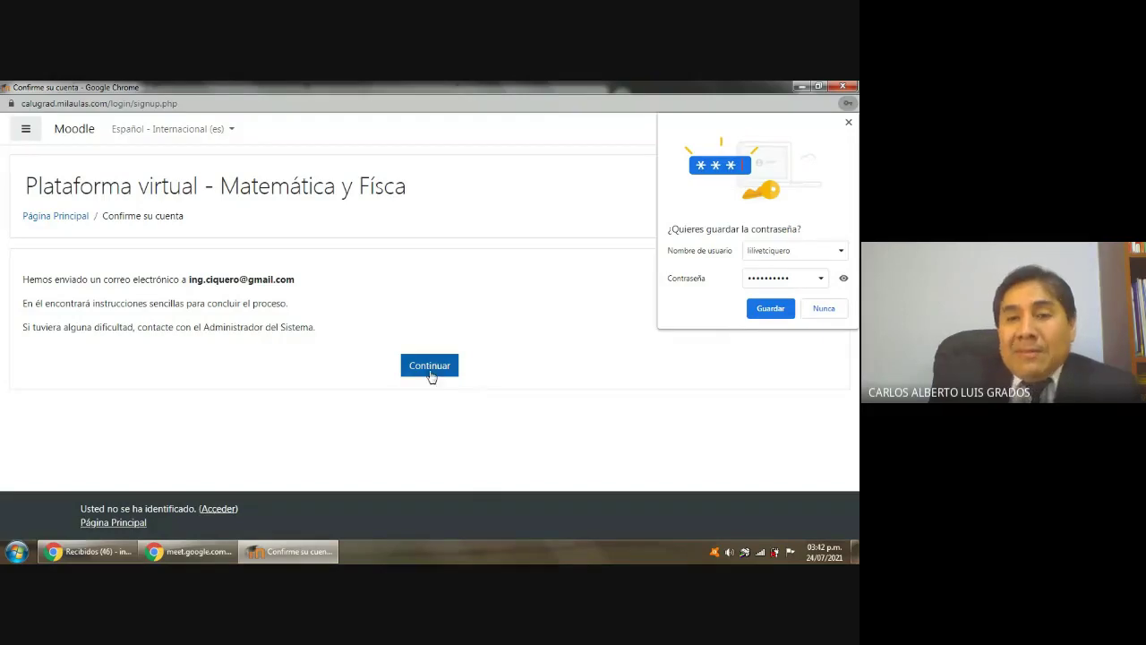
pyautogui.click(848, 119)
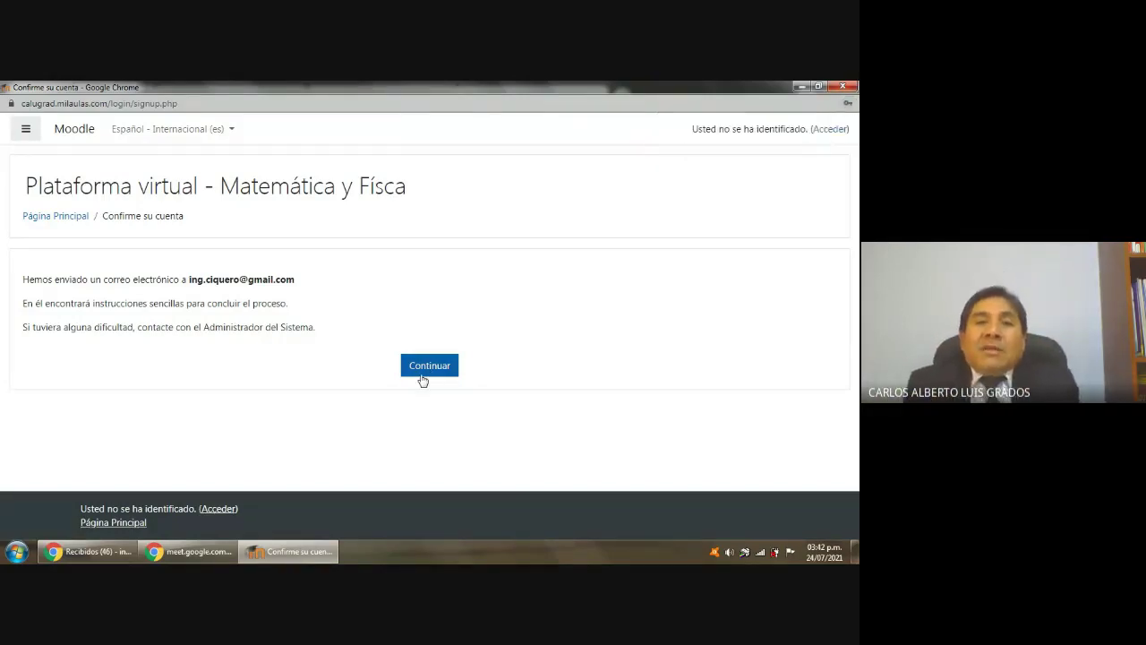
# In Gmail, close the account panel, expand the labels and open the 'Confirmación de la cuenta' e-mail.
pyautogui.click(289, 552)
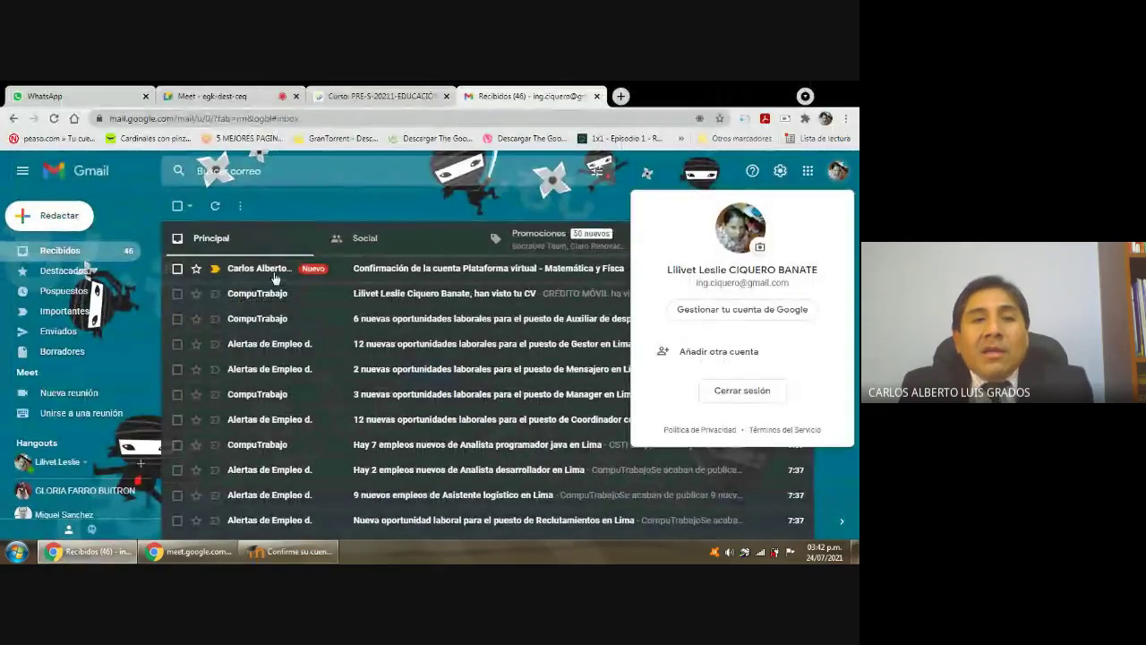
pyautogui.moveTo(266, 275)
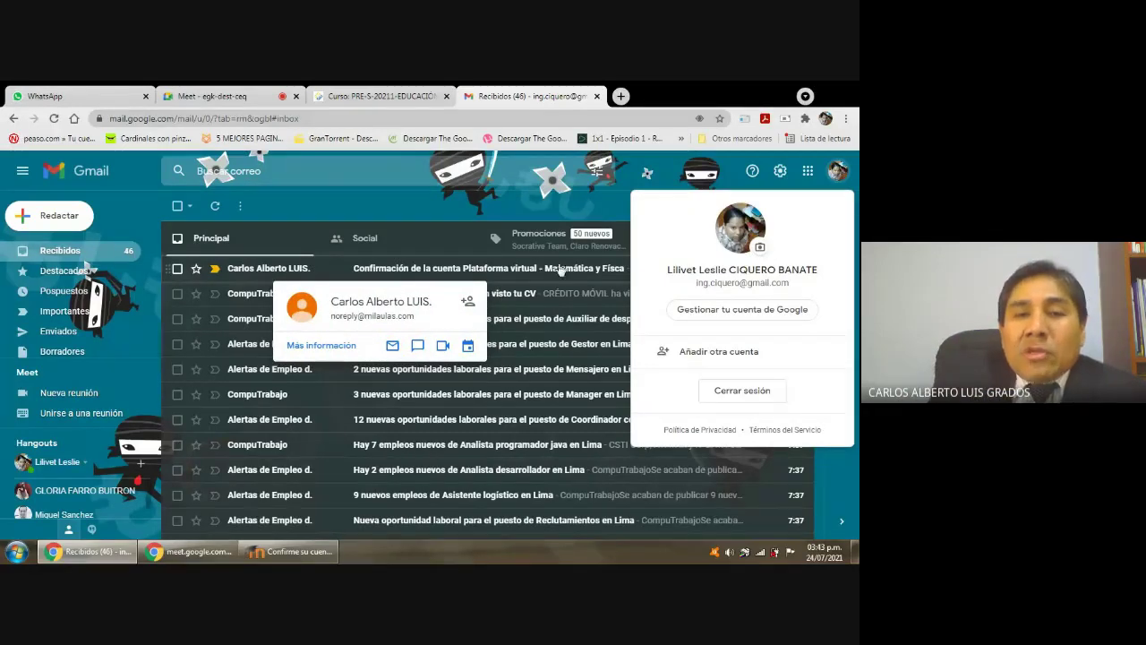
pyautogui.click(835, 173)
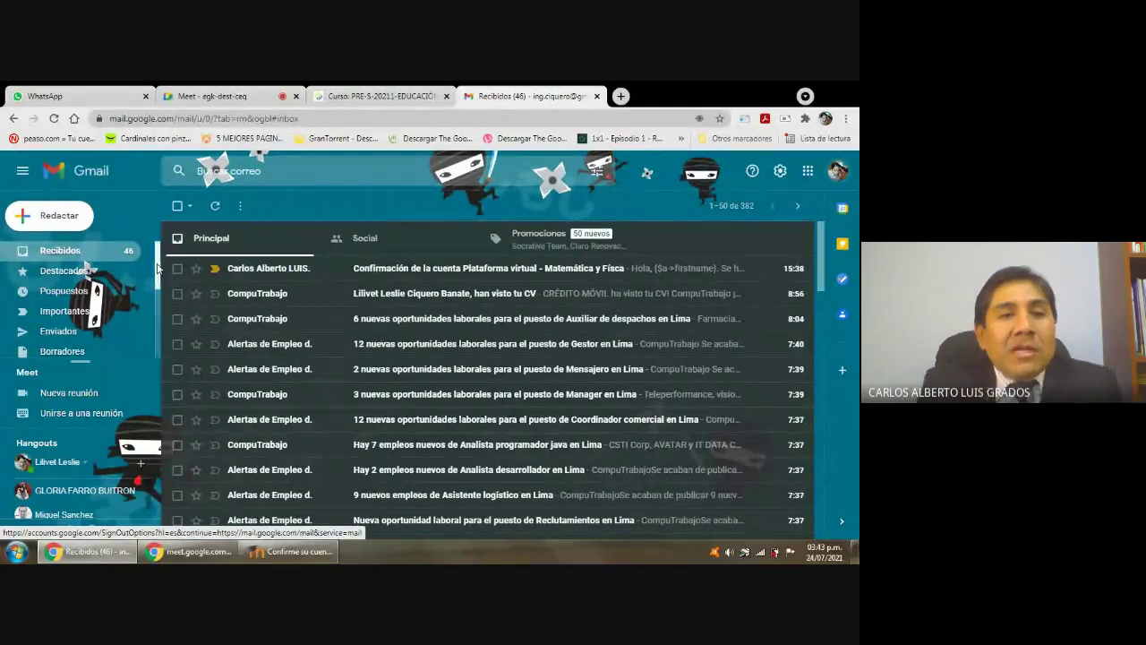
pyautogui.scroll(-5, 99, 305)
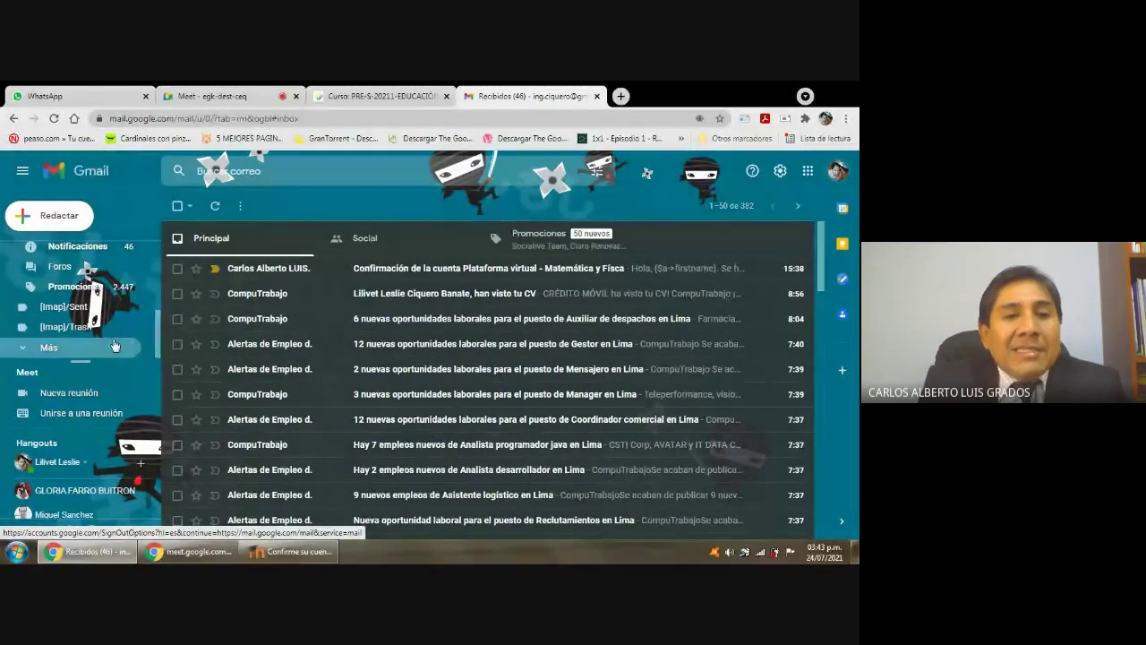
pyautogui.click(148, 346)
pyautogui.scroll(-3, 108, 314)
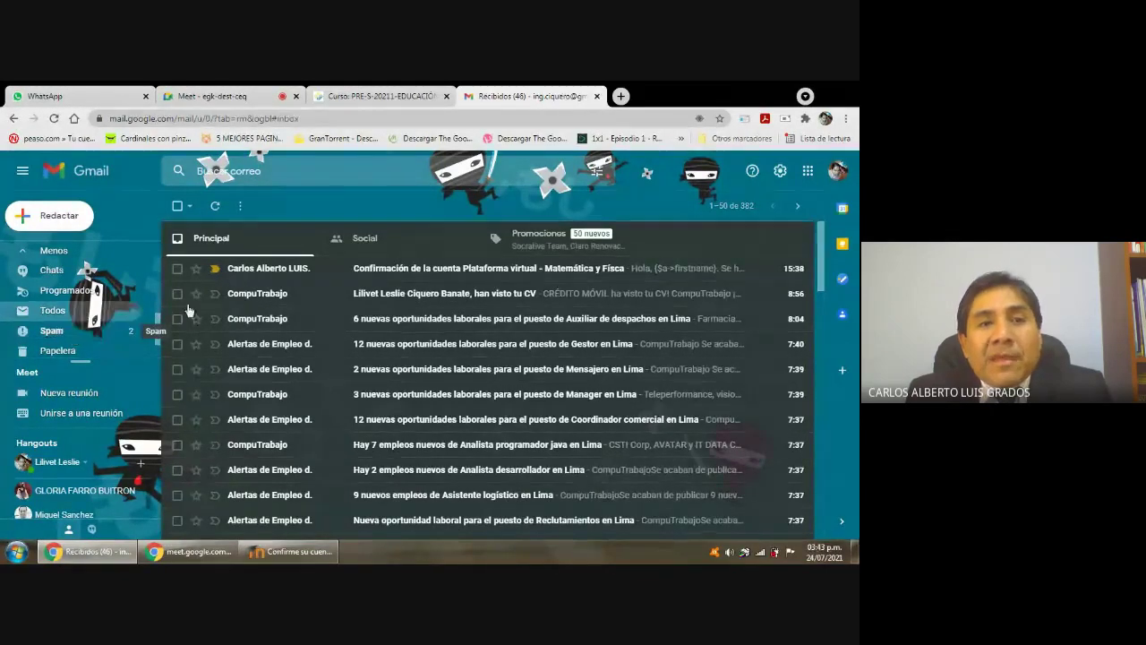
pyautogui.click(281, 273)
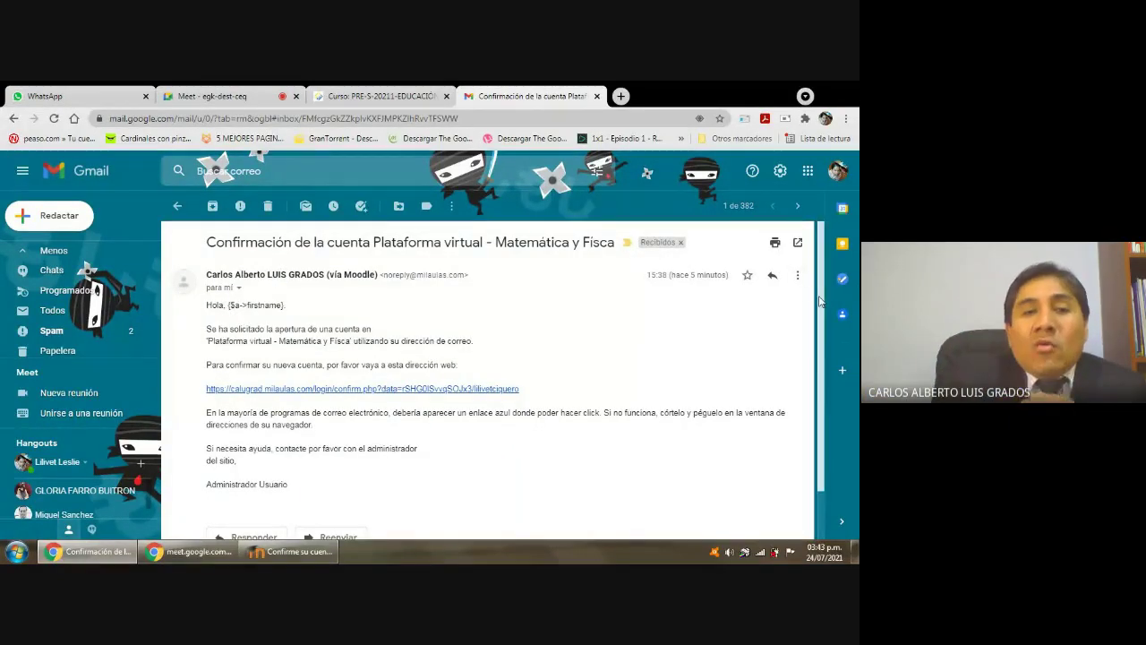
pyautogui.scroll(-1, 818, 320)
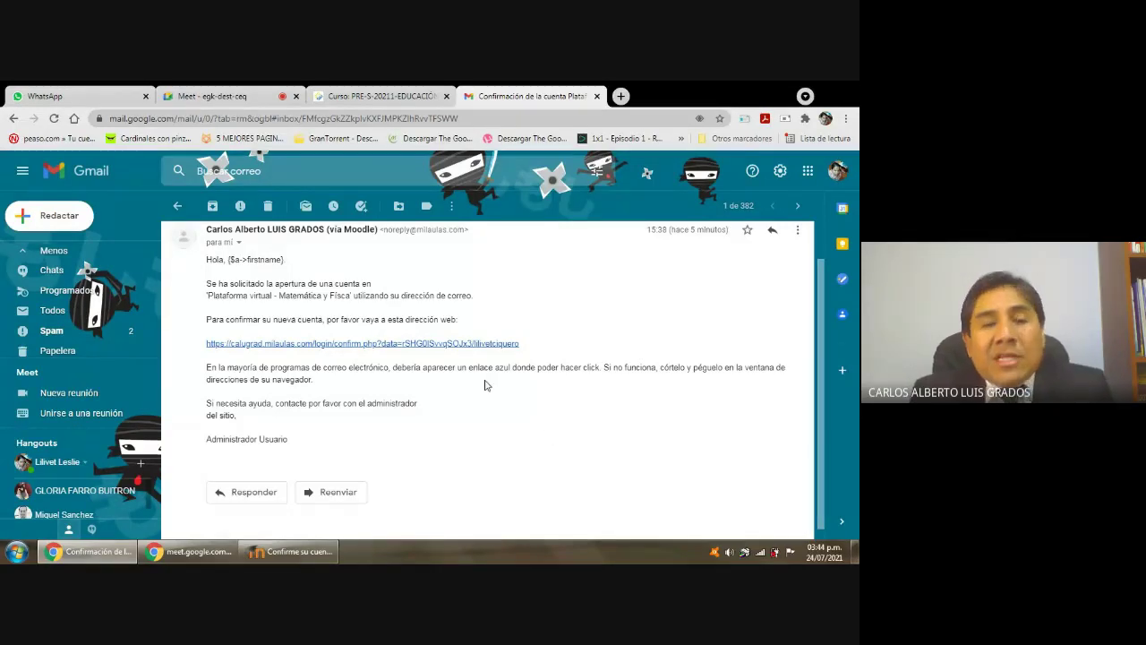
# Activate the account via the confirm.php link, continue to Área personal, then close the MS Project ad.
pyautogui.click(465, 348)
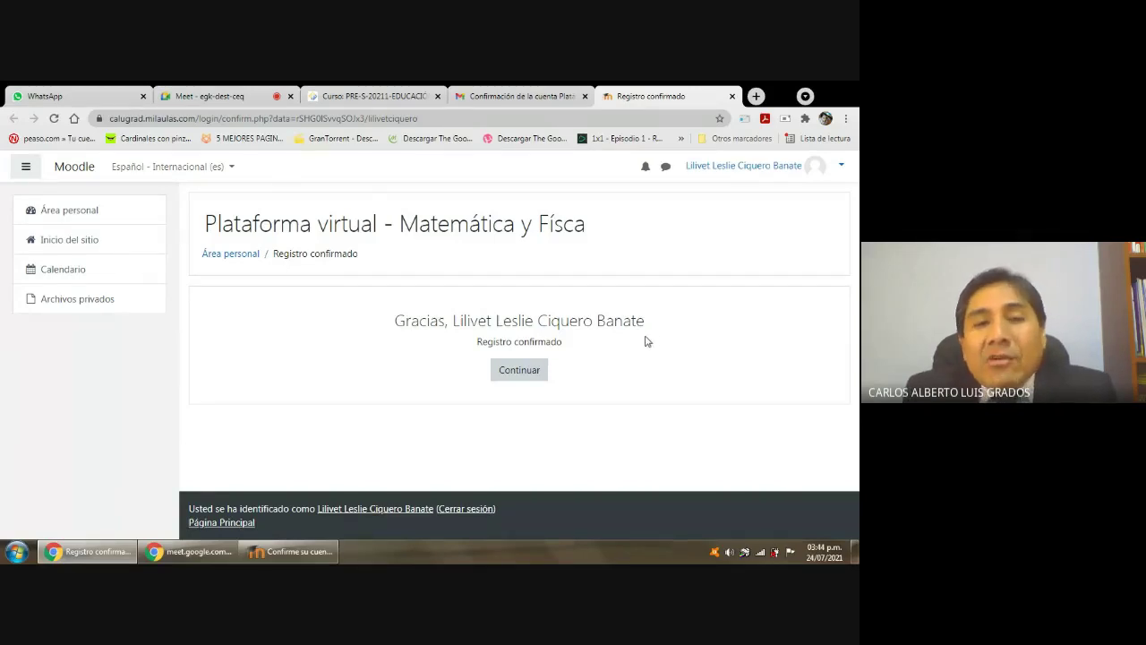
pyautogui.click(519, 370)
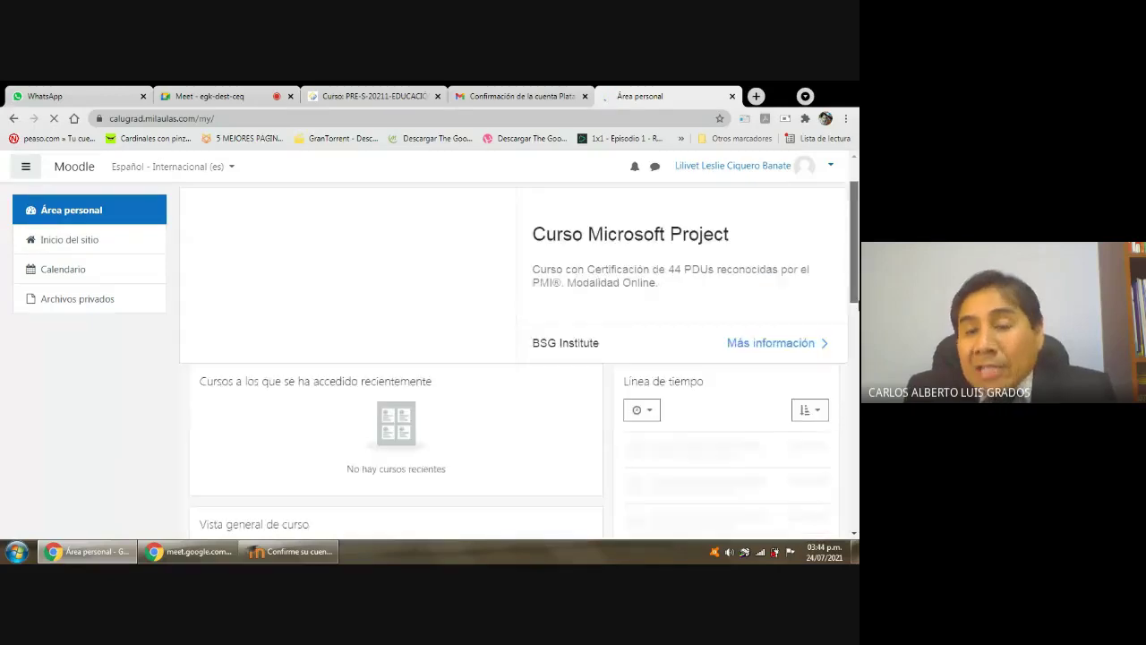
pyautogui.scroll(-3, 512, 358)
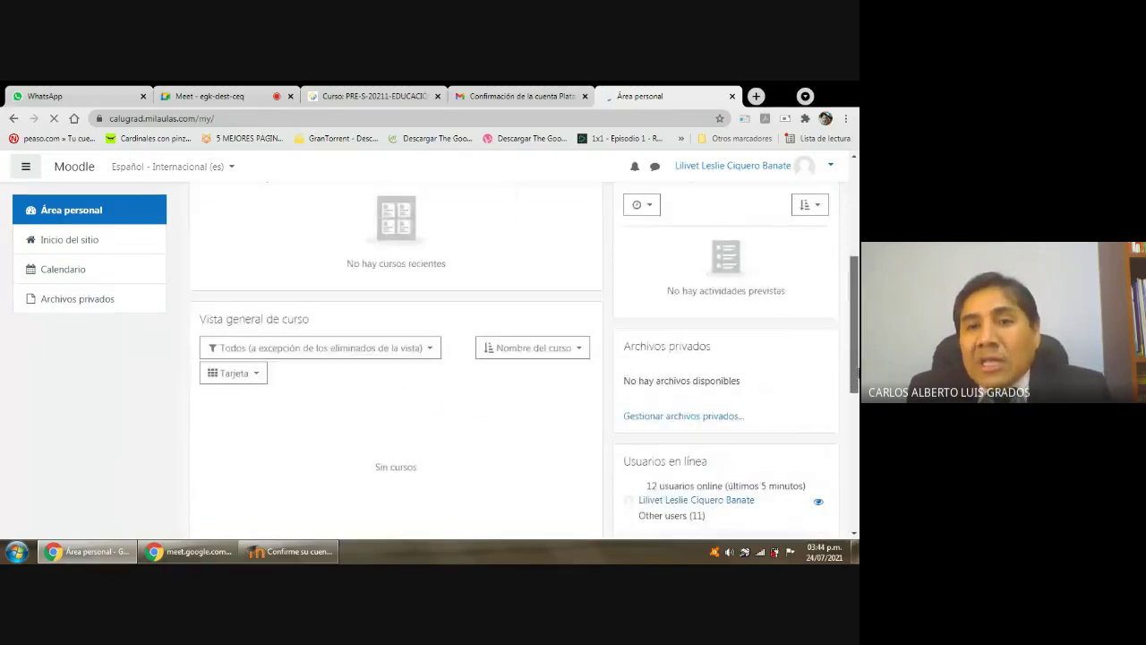
pyautogui.scroll(1, 843, 308)
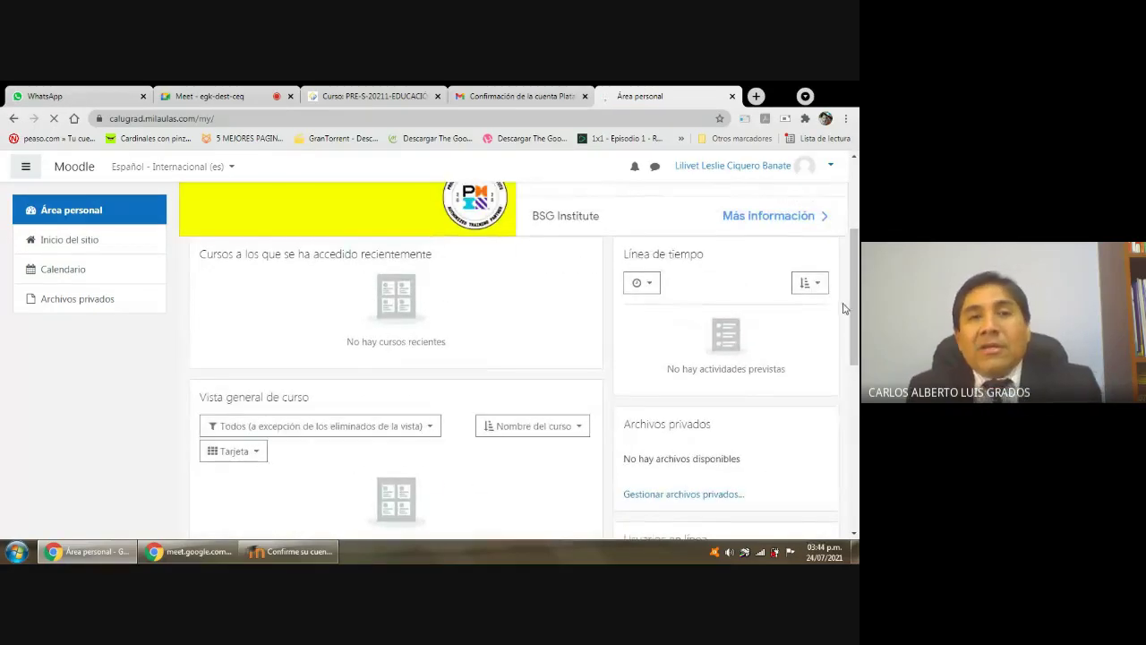
pyautogui.scroll(1, 843, 308)
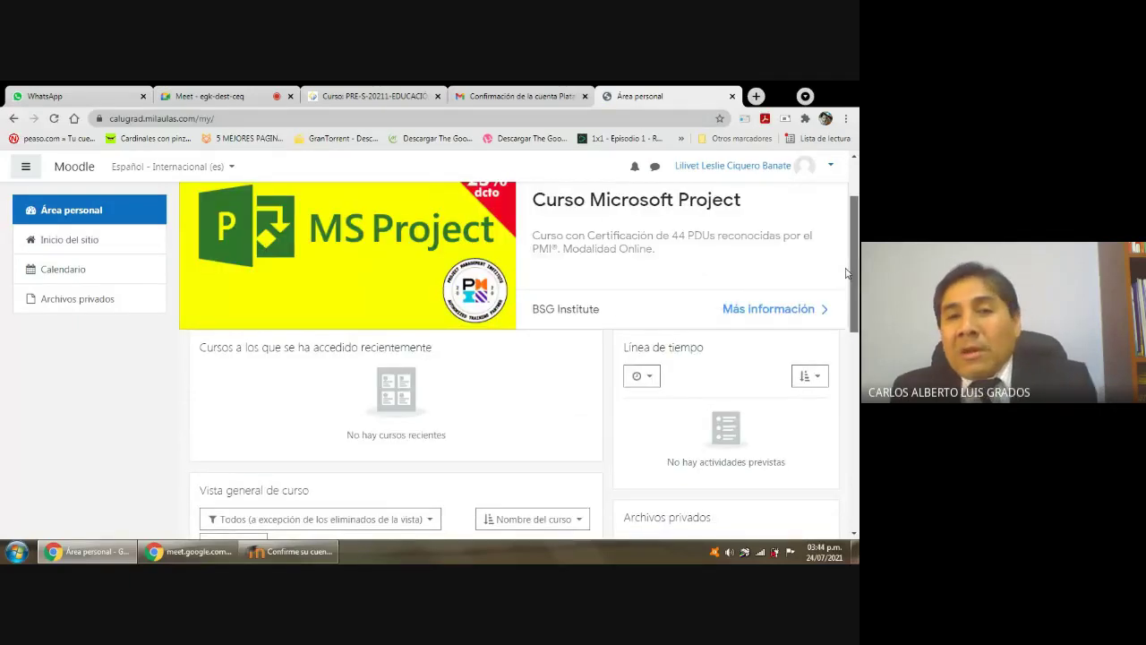
pyautogui.scroll(1, 846, 269)
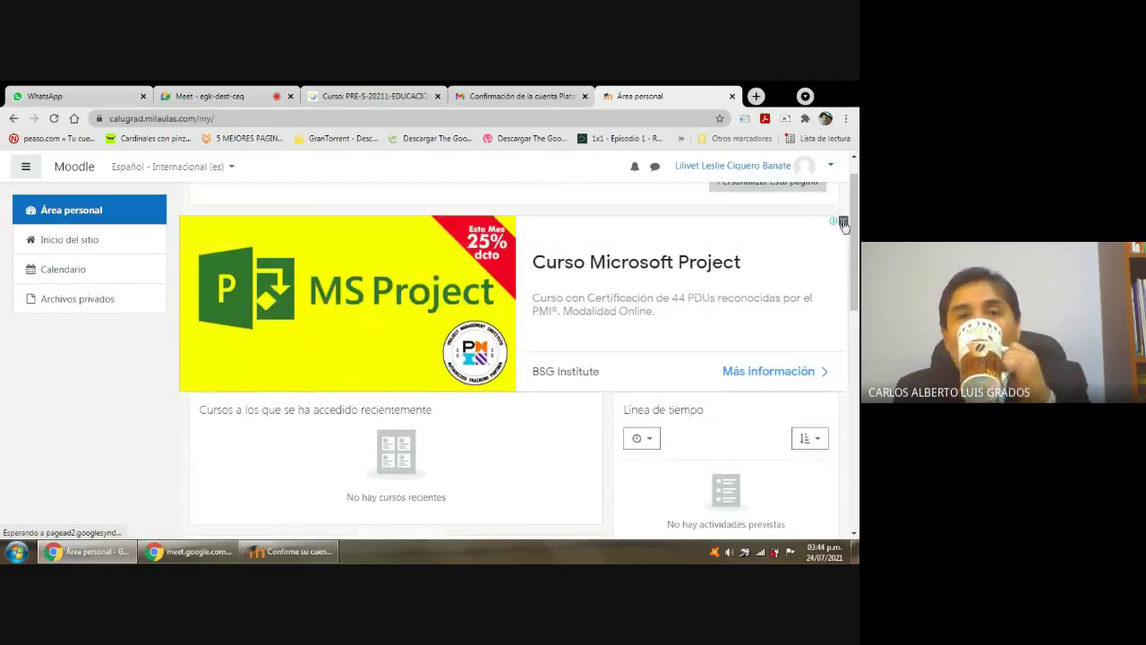
pyautogui.click(844, 221)
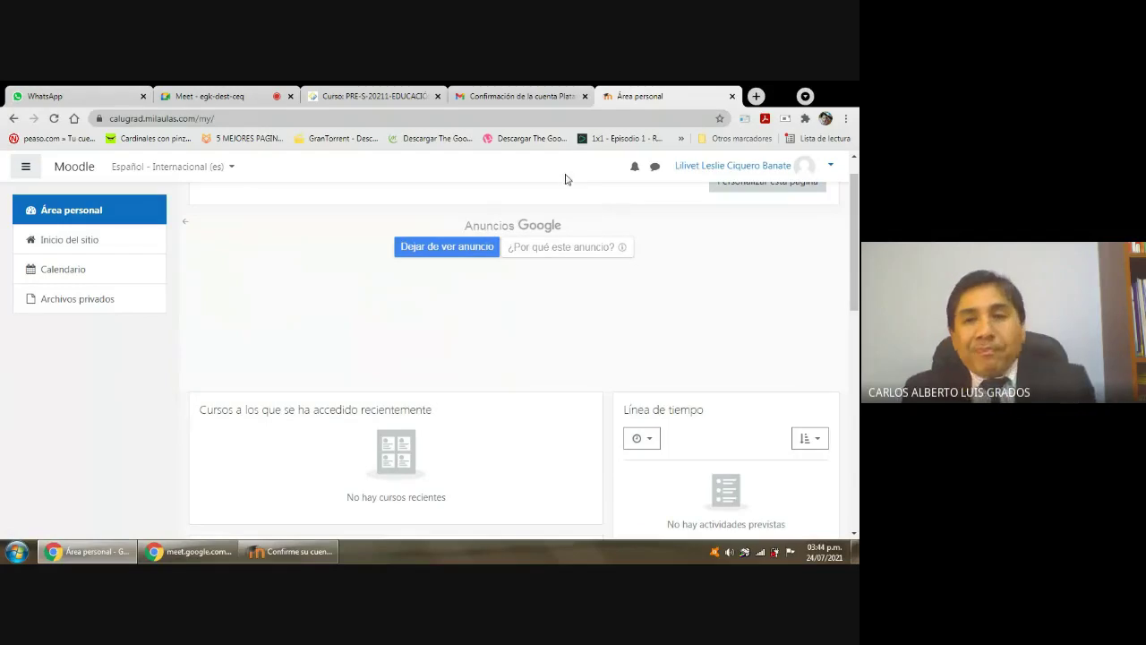
pyautogui.click(214, 96)
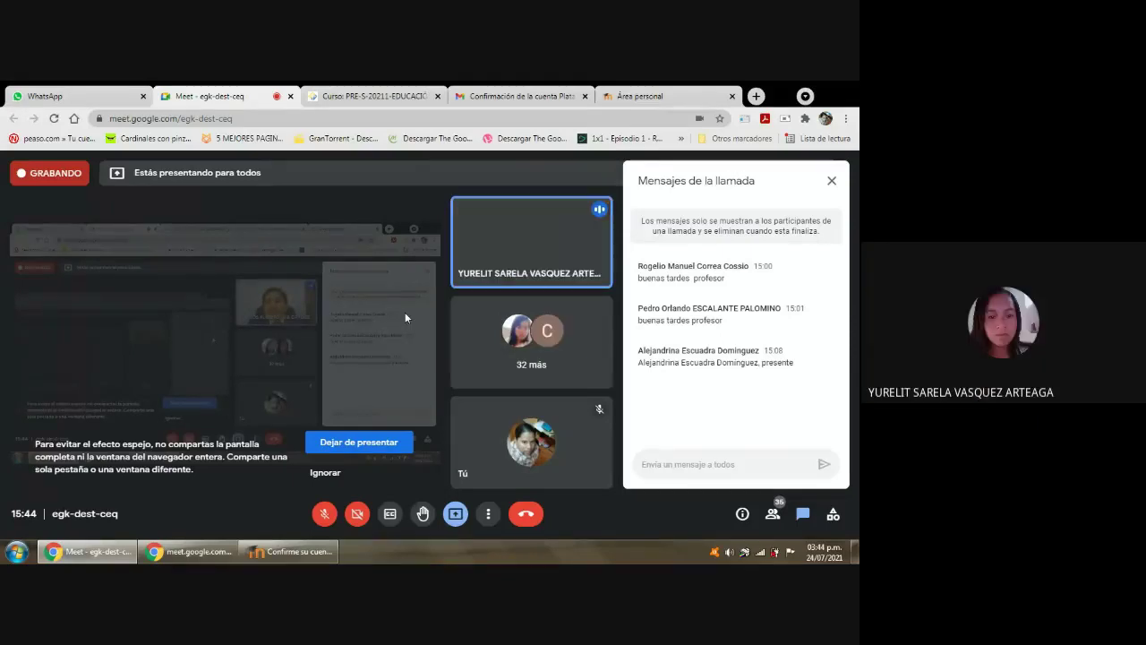
# Switch between the Área personal and Gmail tabs, ending on the student's Área personal dashboard.
pyautogui.click(641, 96)
pyautogui.click(533, 96)
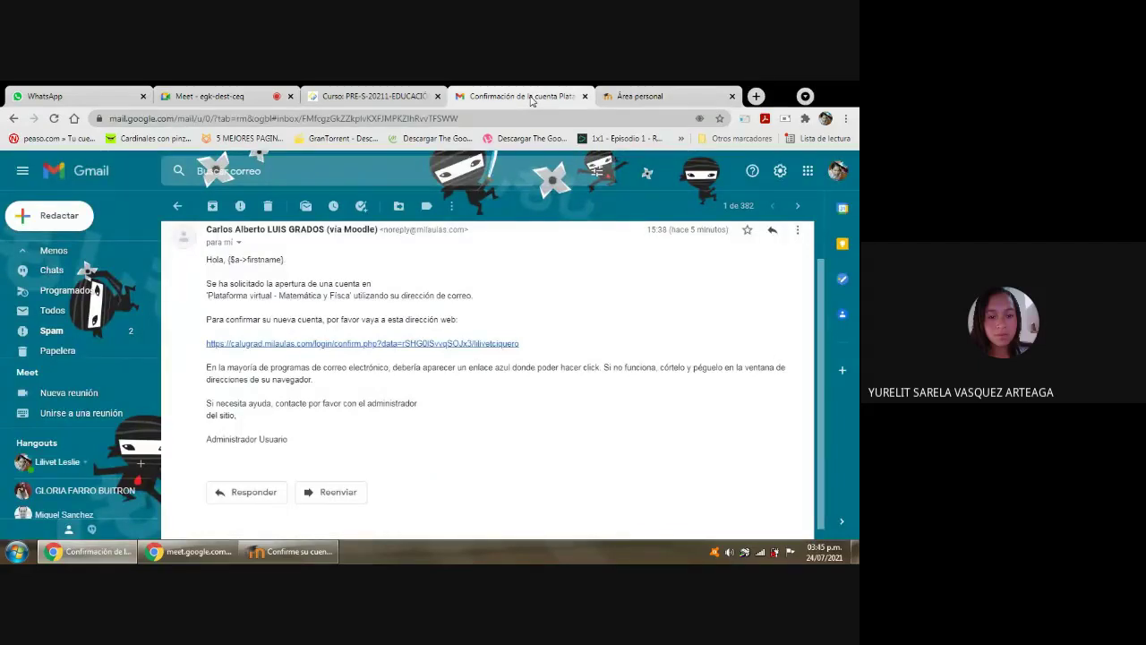
pyautogui.click(631, 96)
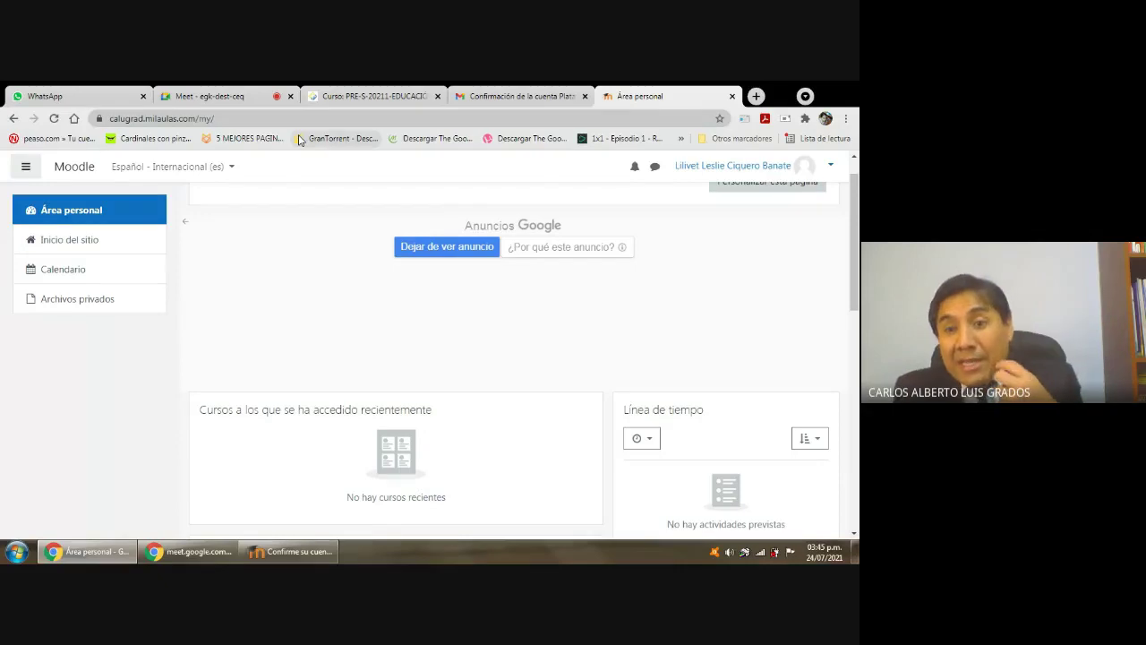
# Open Administración del sitio in the admin account and close the class-start advertisement.
pyautogui.click(243, 97)
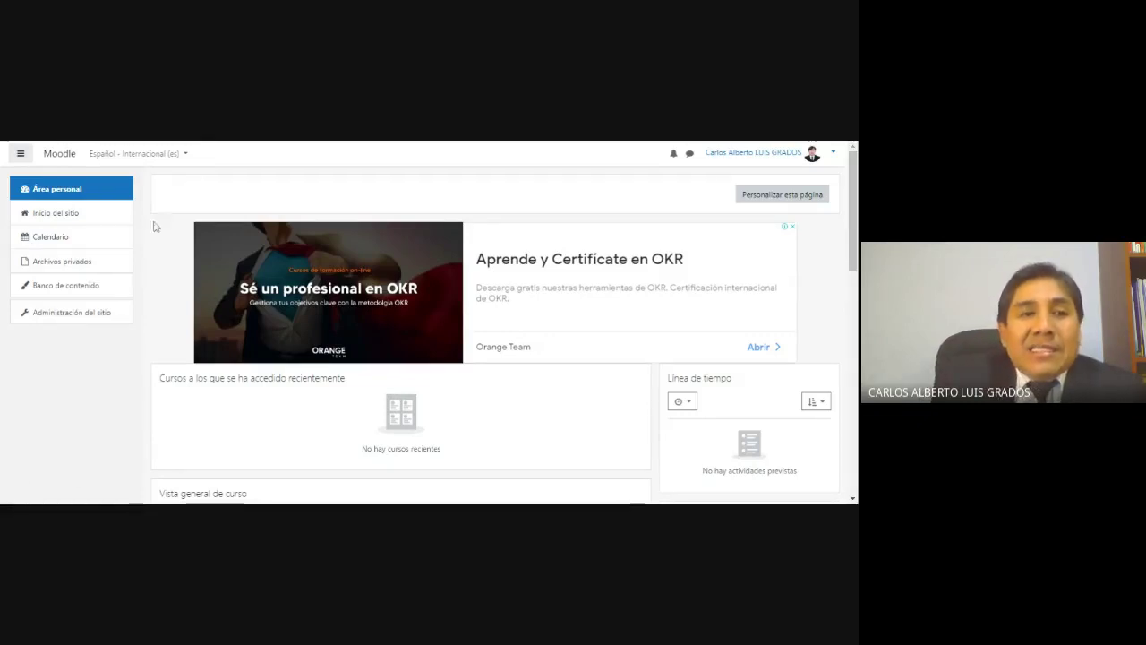
pyautogui.click(79, 315)
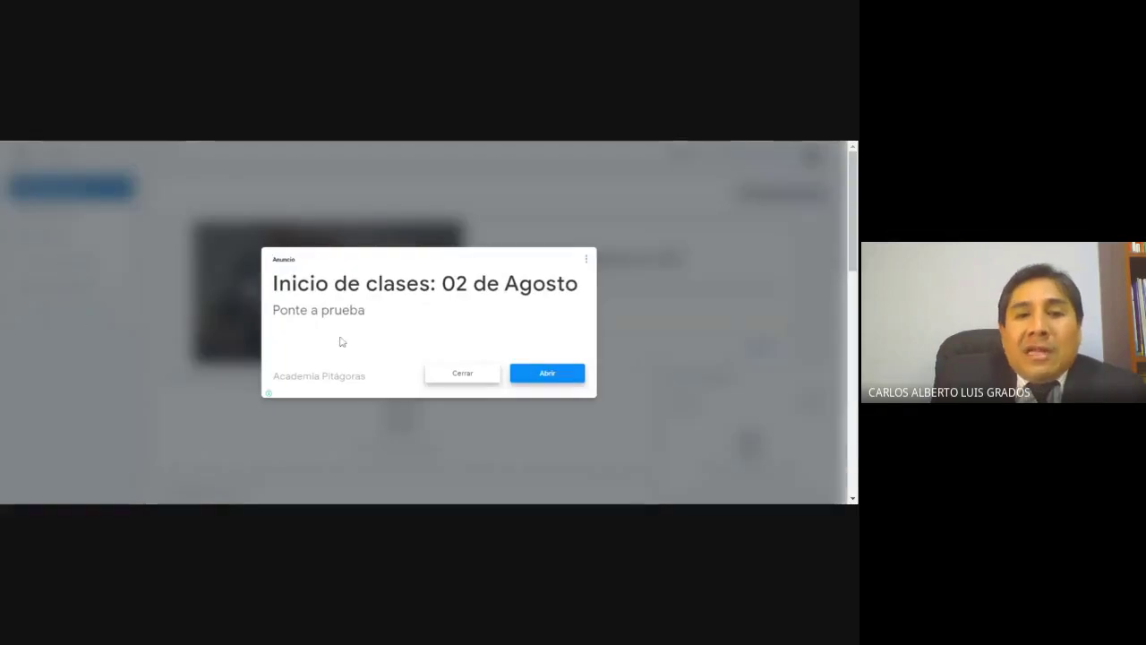
pyautogui.click(460, 373)
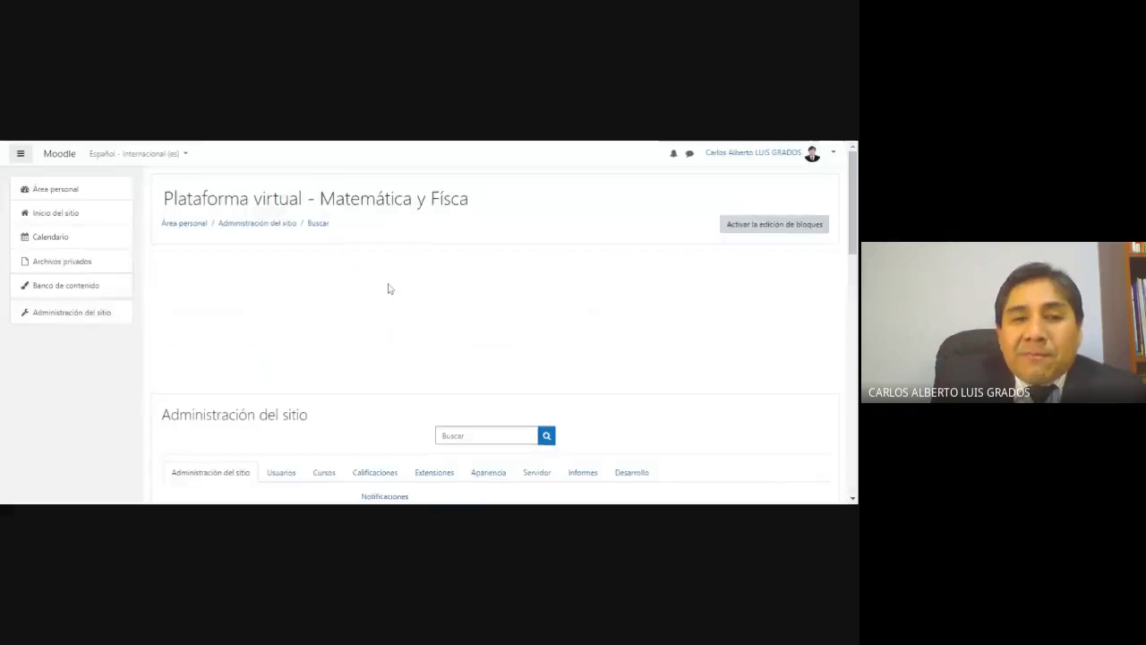
pyautogui.scroll(-5, 386, 290)
pyautogui.scroll(3, 340, 200)
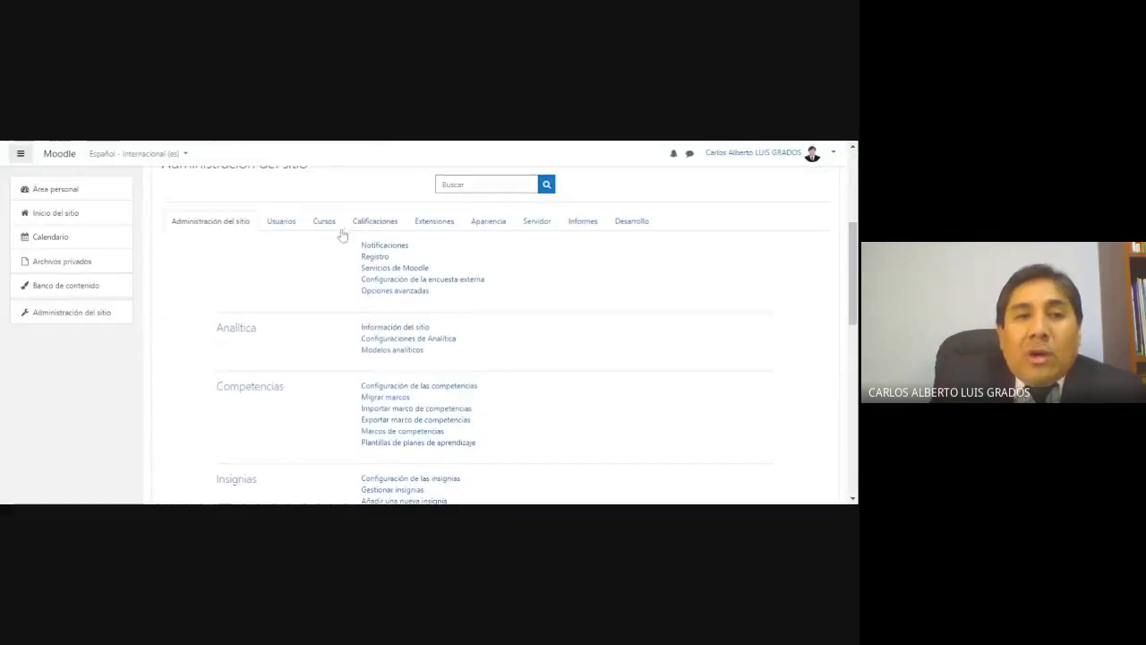
# Open the Usuarios list and click Confirmar for both pending student accounts.
pyautogui.click(282, 224)
pyautogui.click(387, 280)
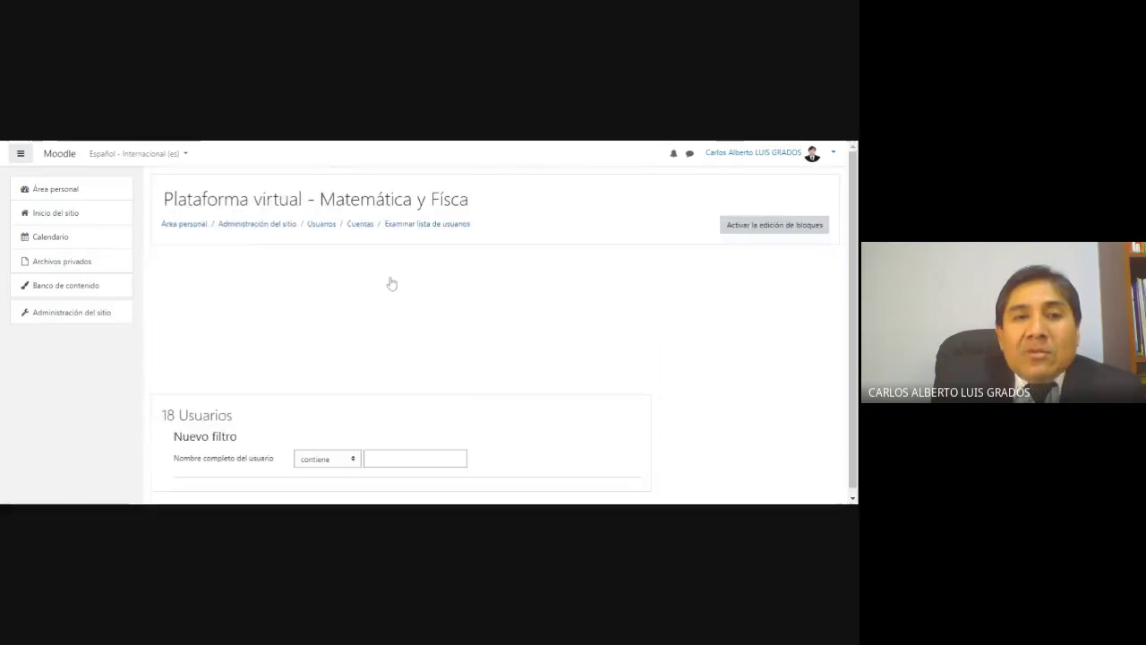
pyautogui.scroll(-3, 391, 282)
pyautogui.scroll(-3, 391, 282)
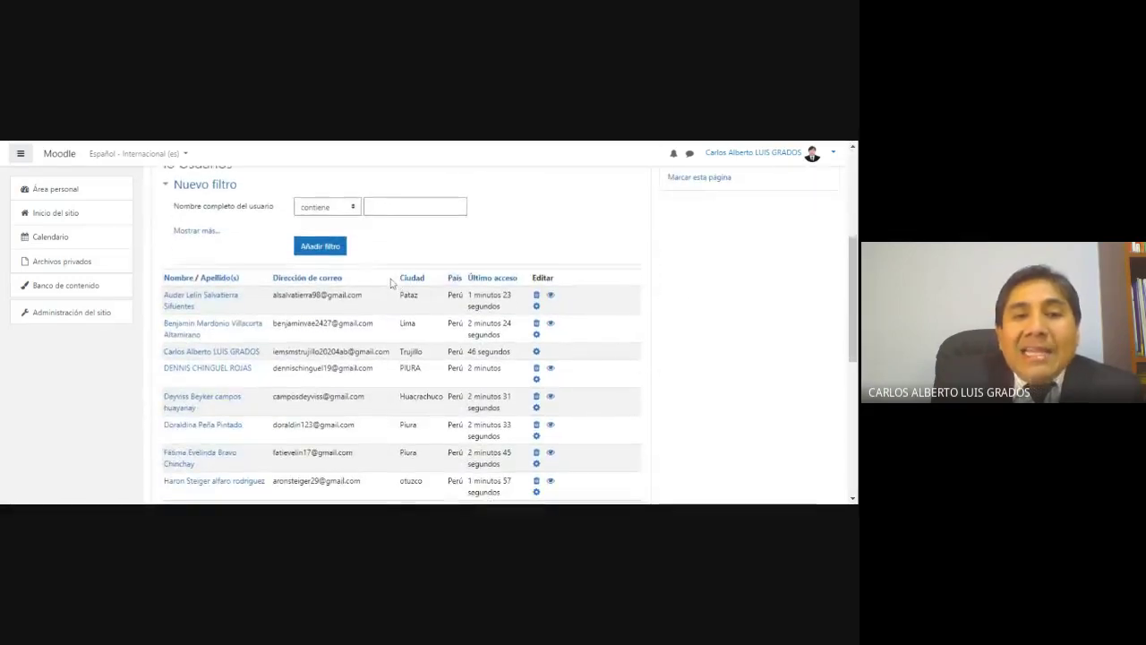
pyautogui.scroll(-3, 389, 281)
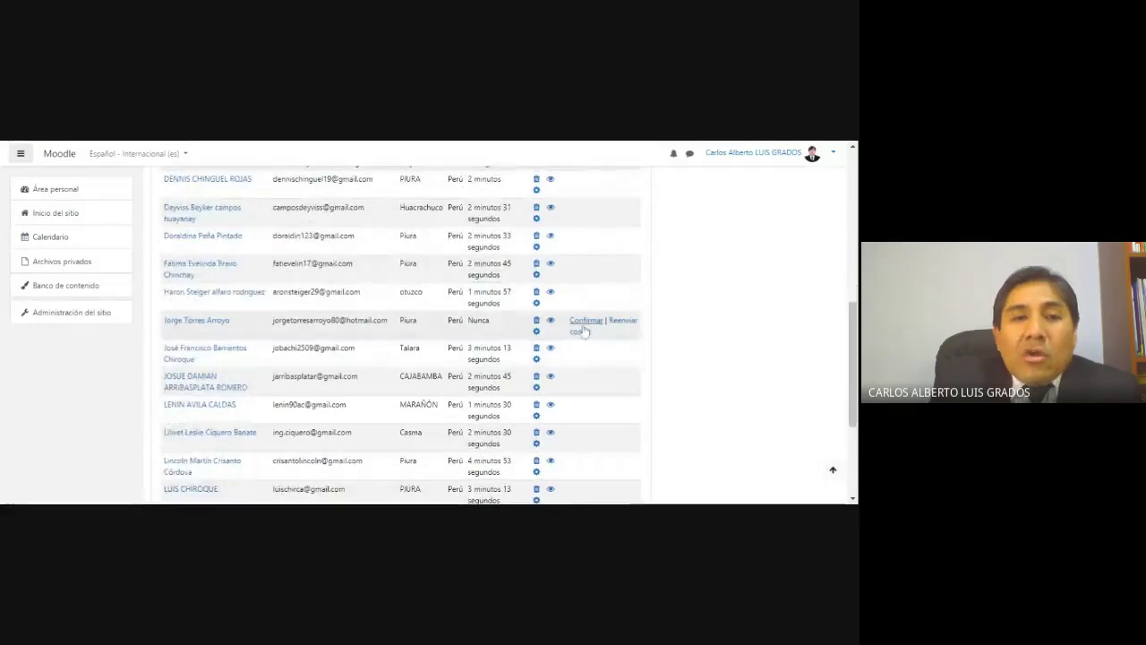
pyautogui.click(584, 320)
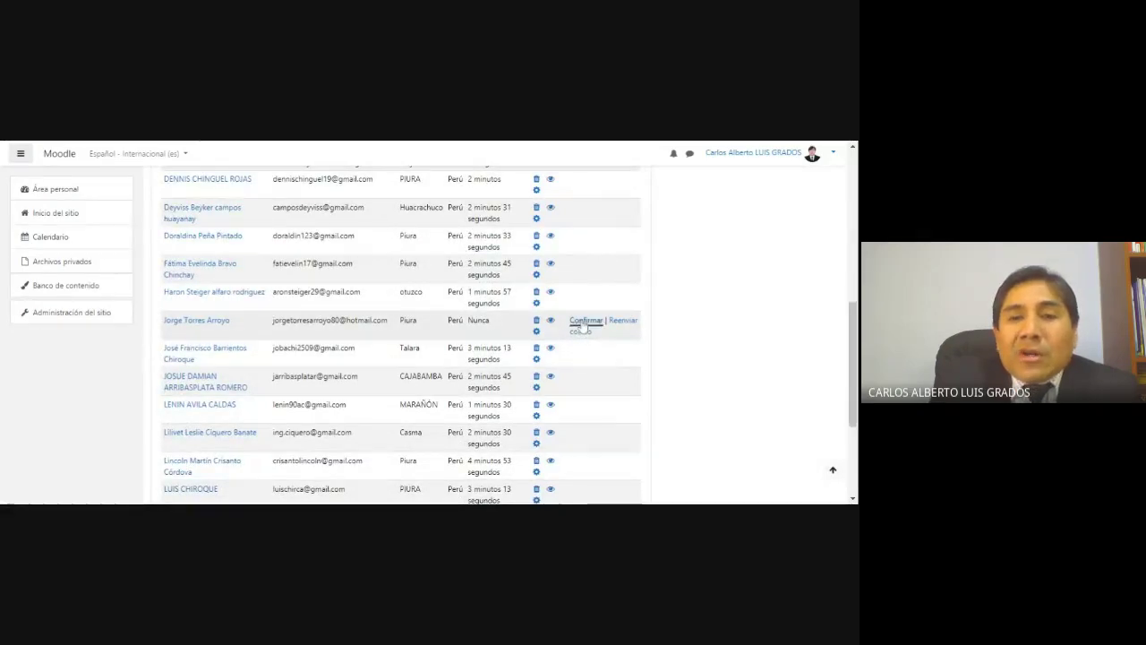
pyautogui.scroll(-10, 562, 346)
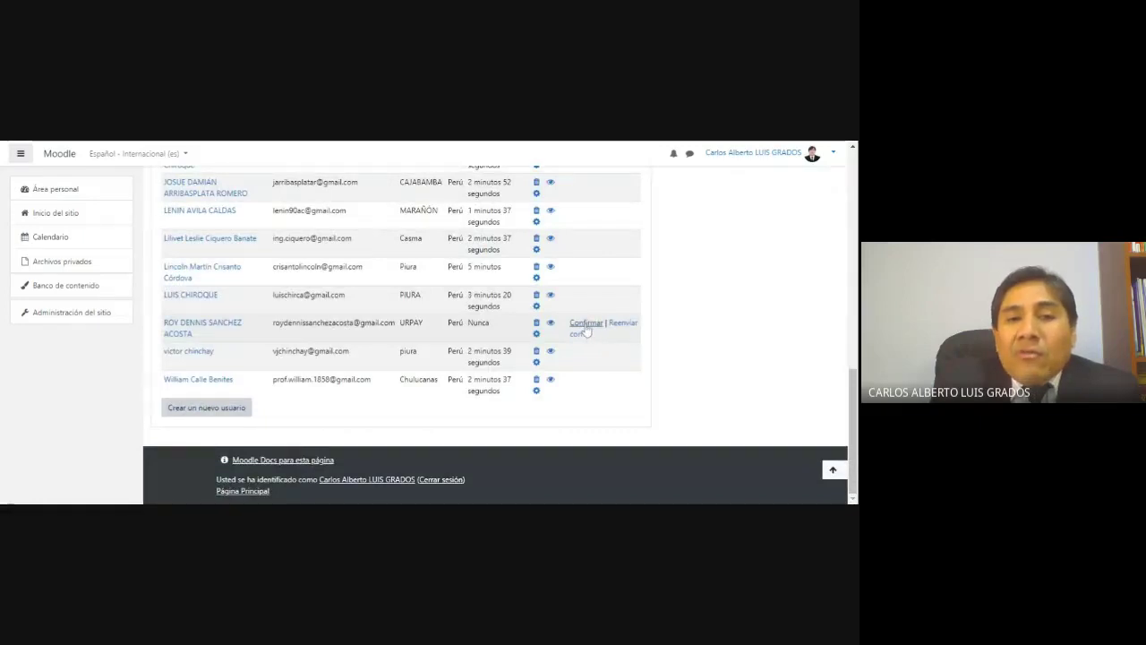
pyautogui.click(582, 327)
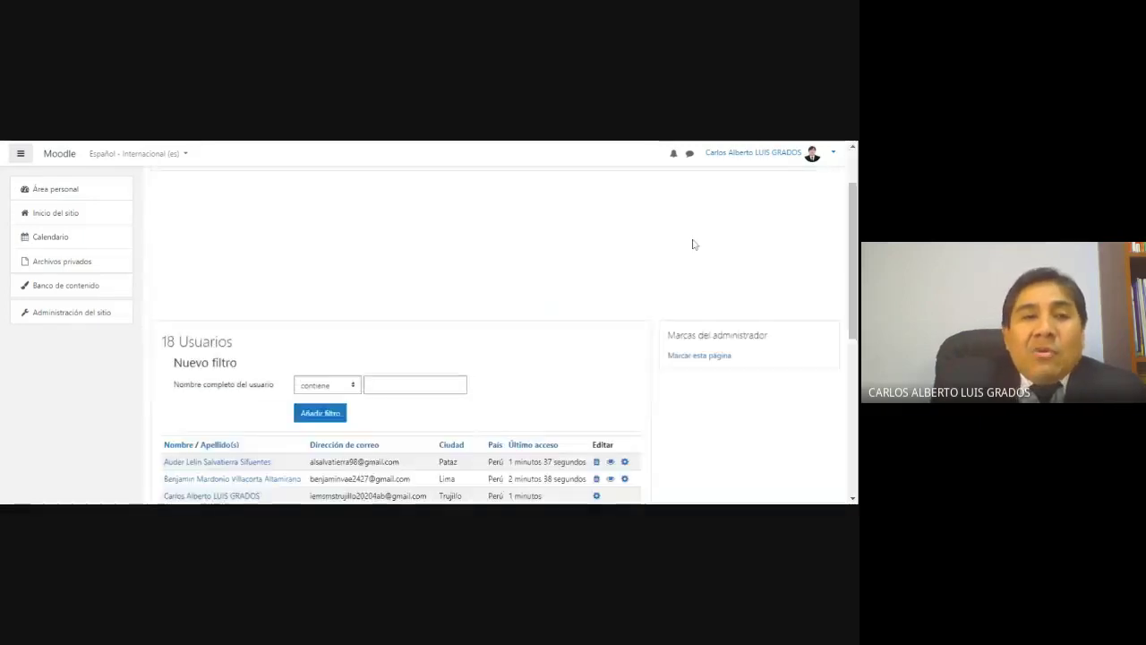
pyautogui.scroll(-3, 692, 249)
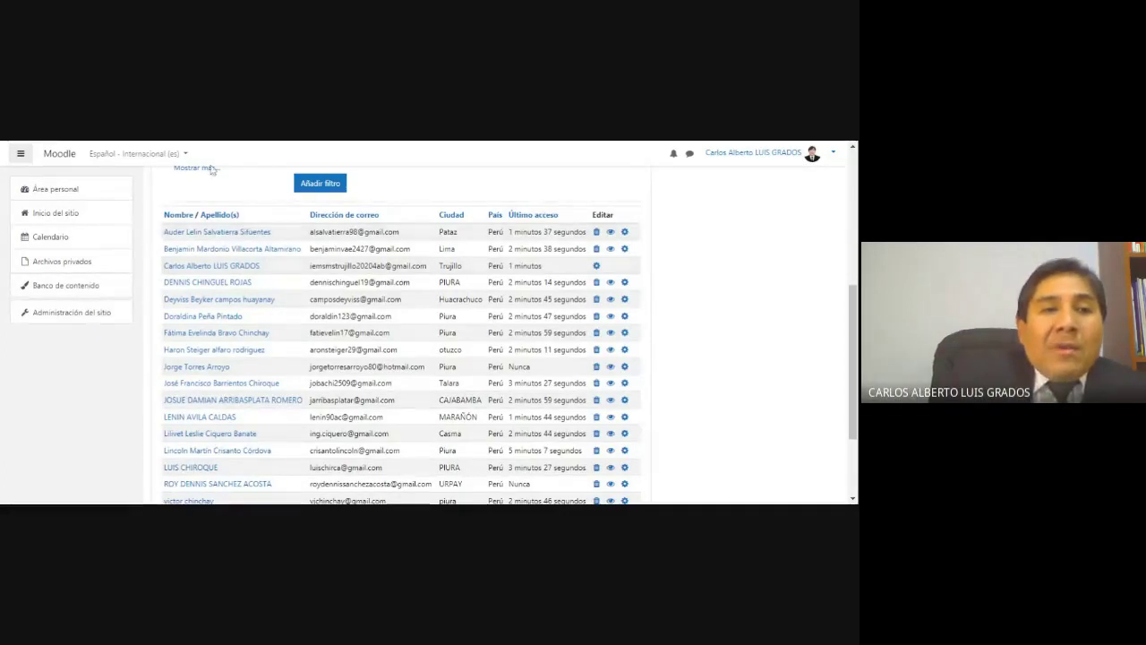
pyautogui.press('F5')
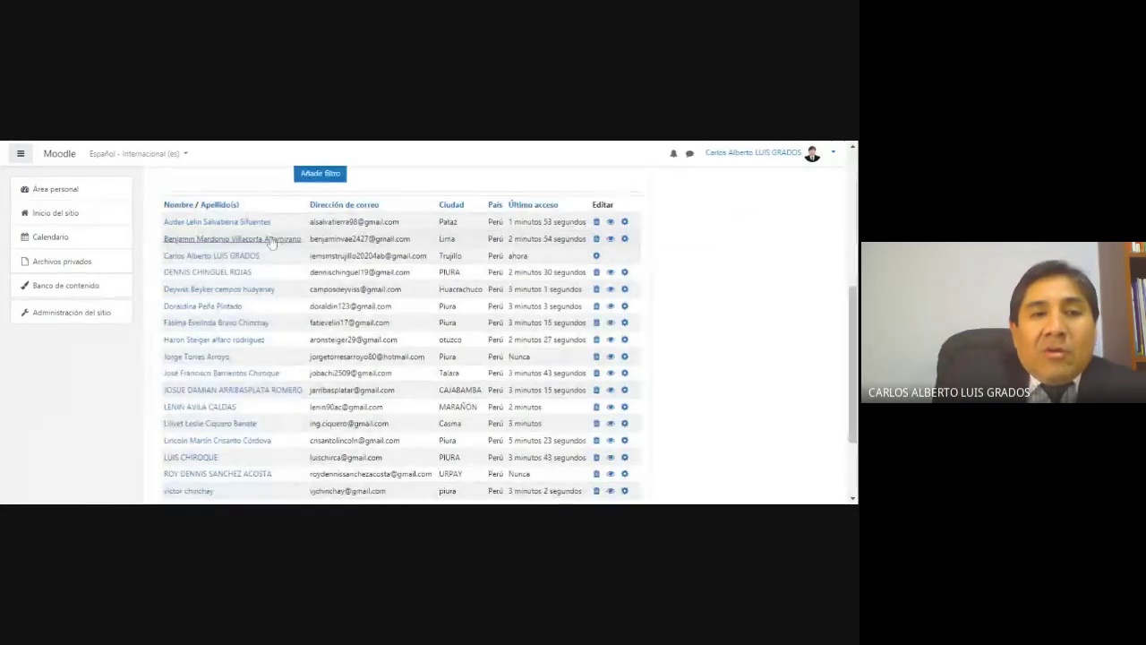
pyautogui.scroll(2, 271, 241)
pyautogui.scroll(-2, 271, 241)
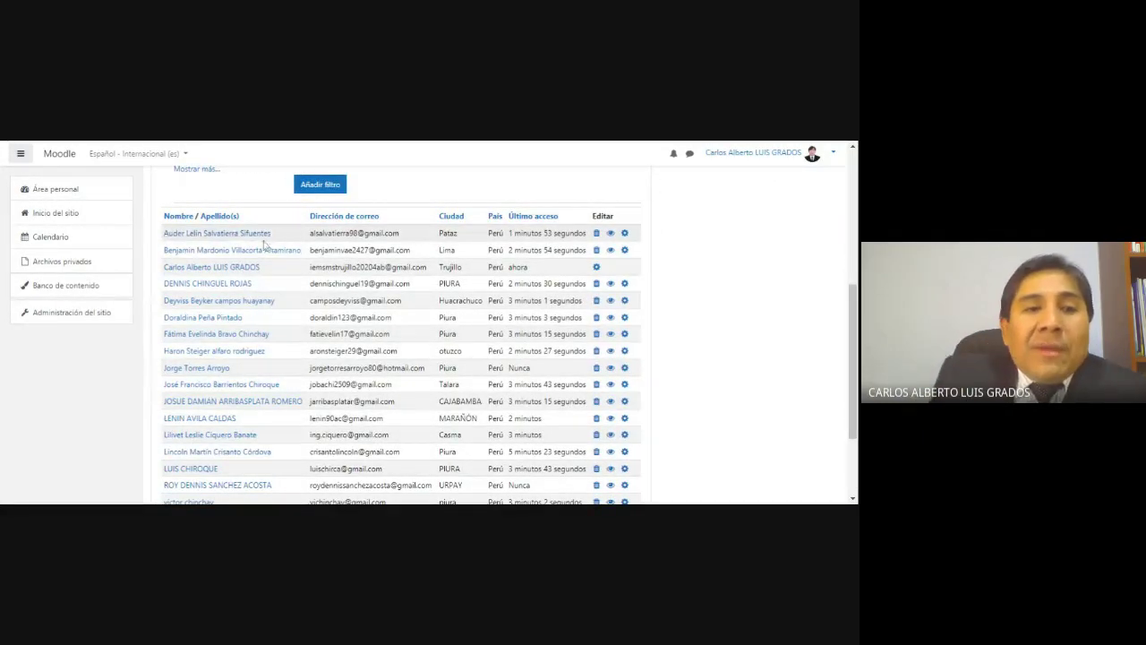
pyautogui.scroll(-1, 264, 246)
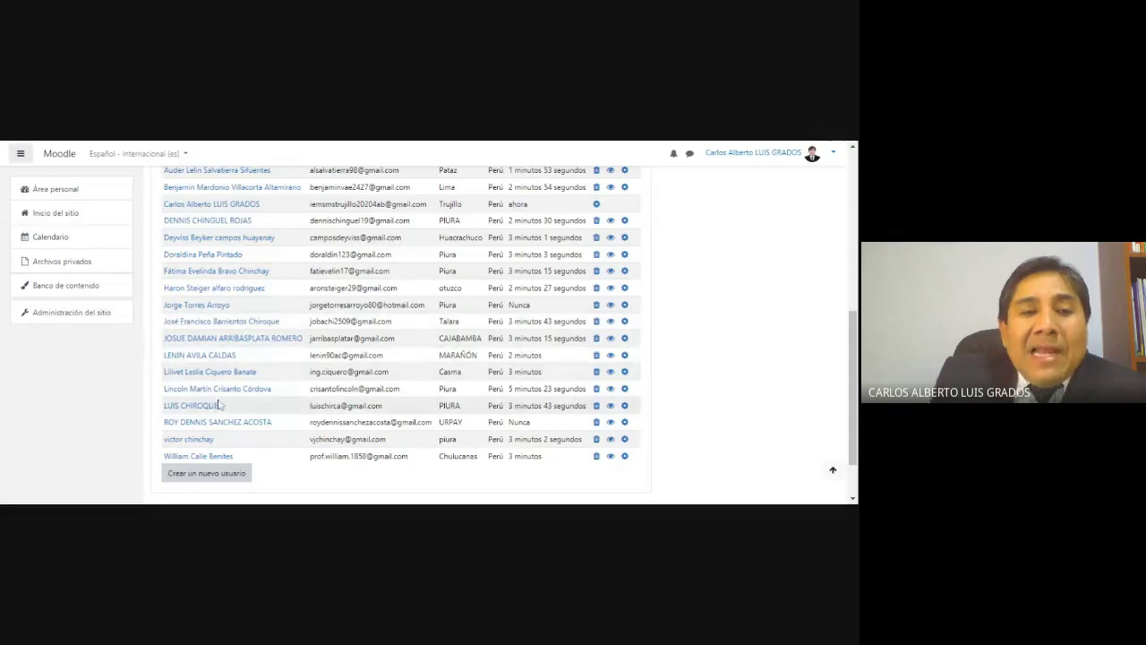
pyautogui.scroll(-2, 217, 404)
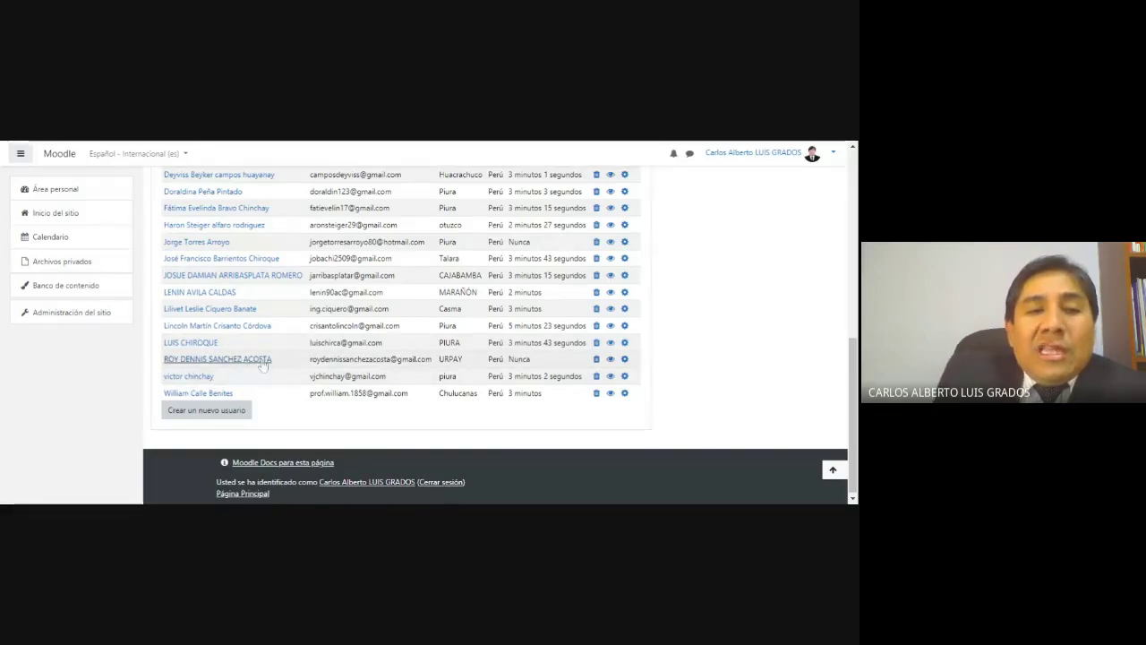
pyautogui.scroll(3, 269, 407)
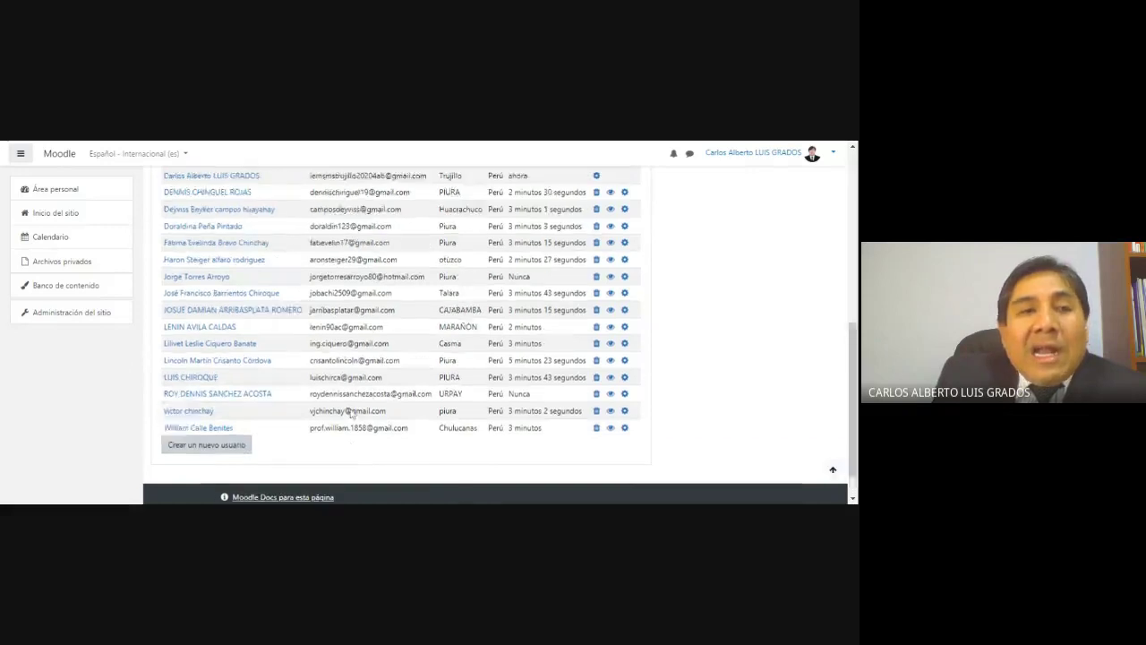
pyautogui.click(304, 253)
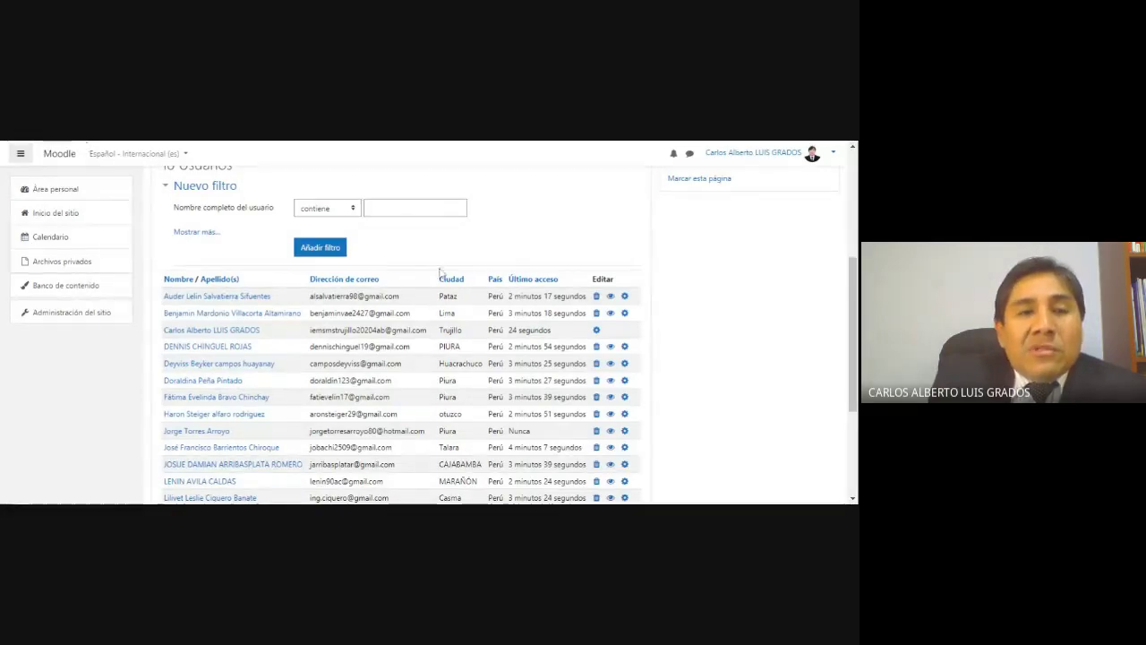
pyautogui.scroll(-3, 403, 358)
pyautogui.scroll(5, 536, 296)
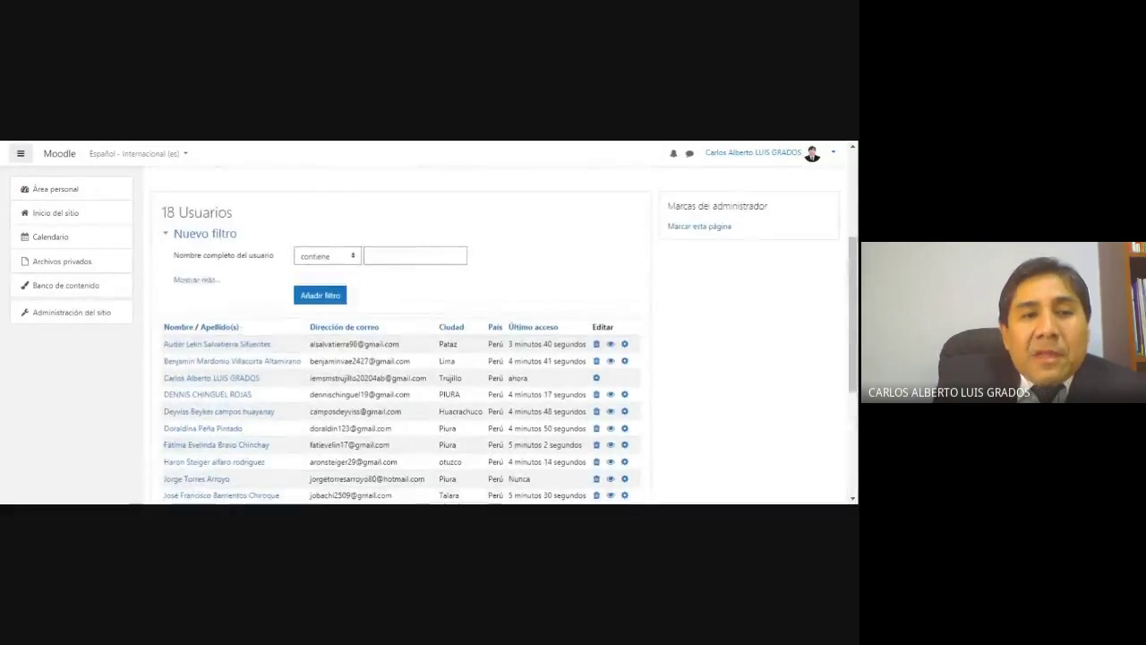
pyautogui.scroll(-3, 528, 268)
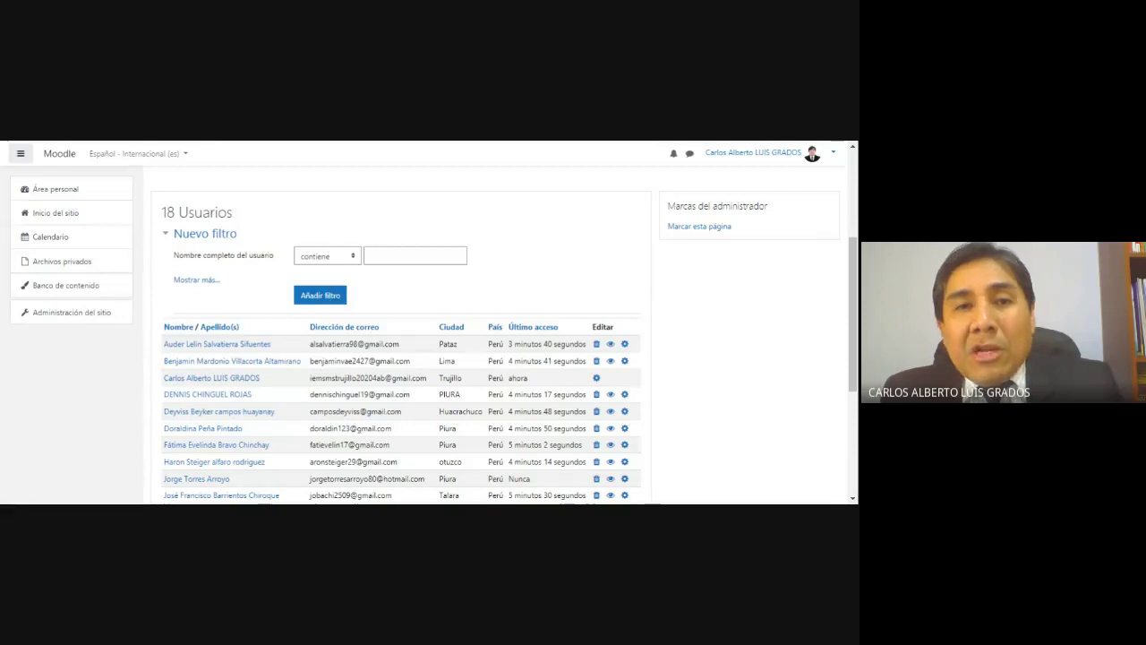
pyautogui.scroll(-5, 252, 280)
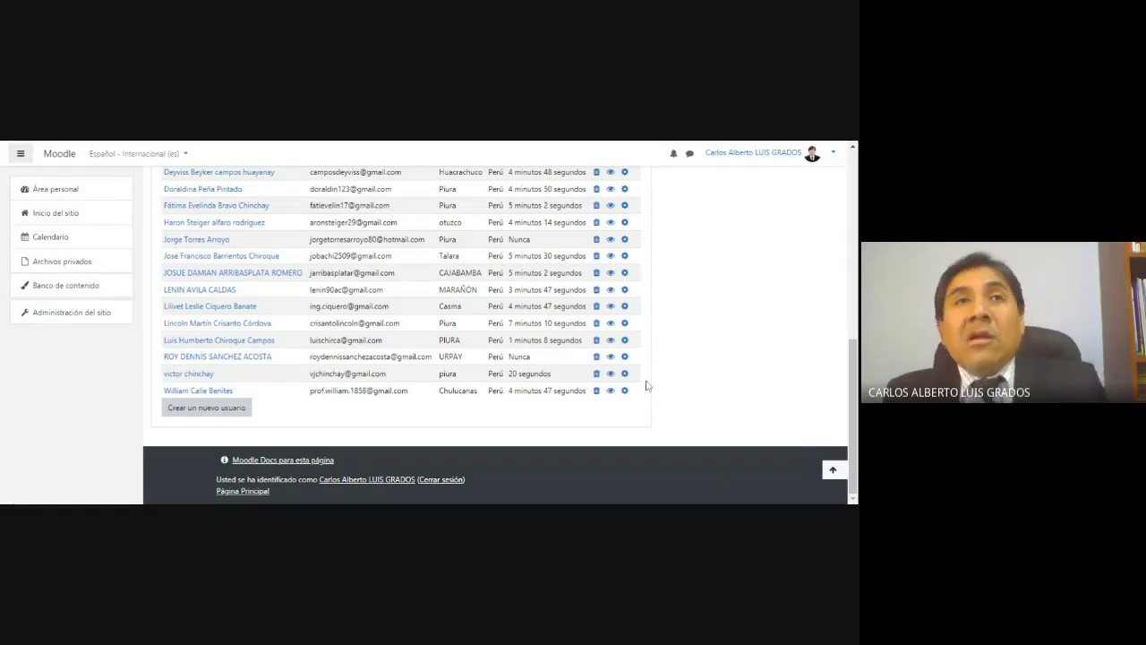
# Start a new user account and enter the student's username and a password.
pyautogui.click(224, 411)
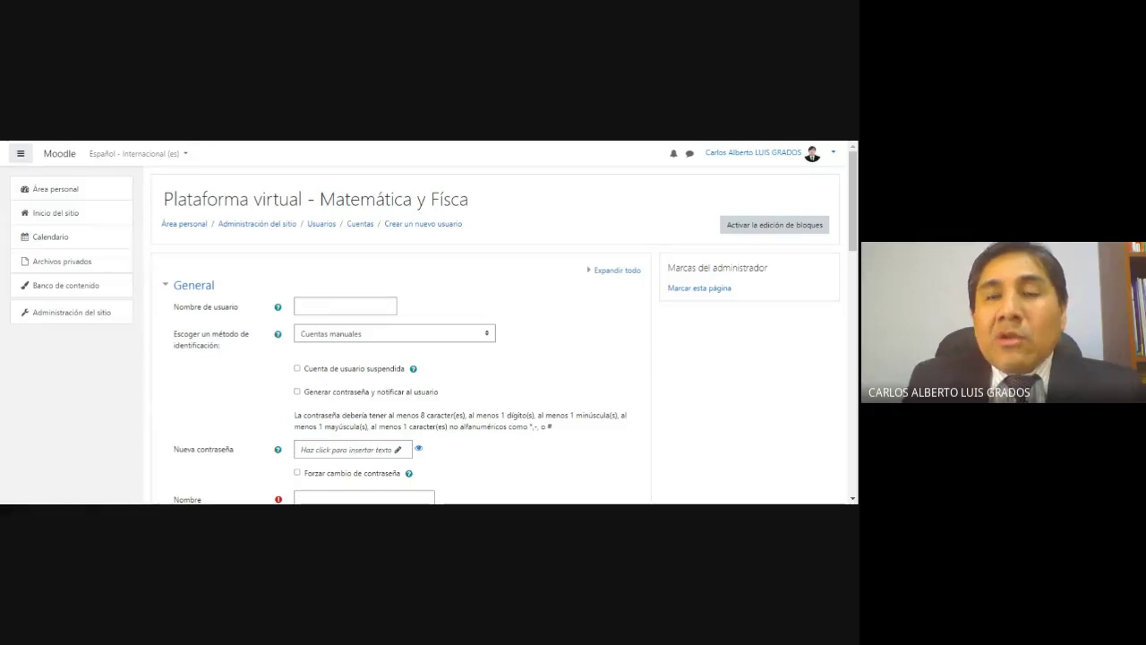
pyautogui.write('da')
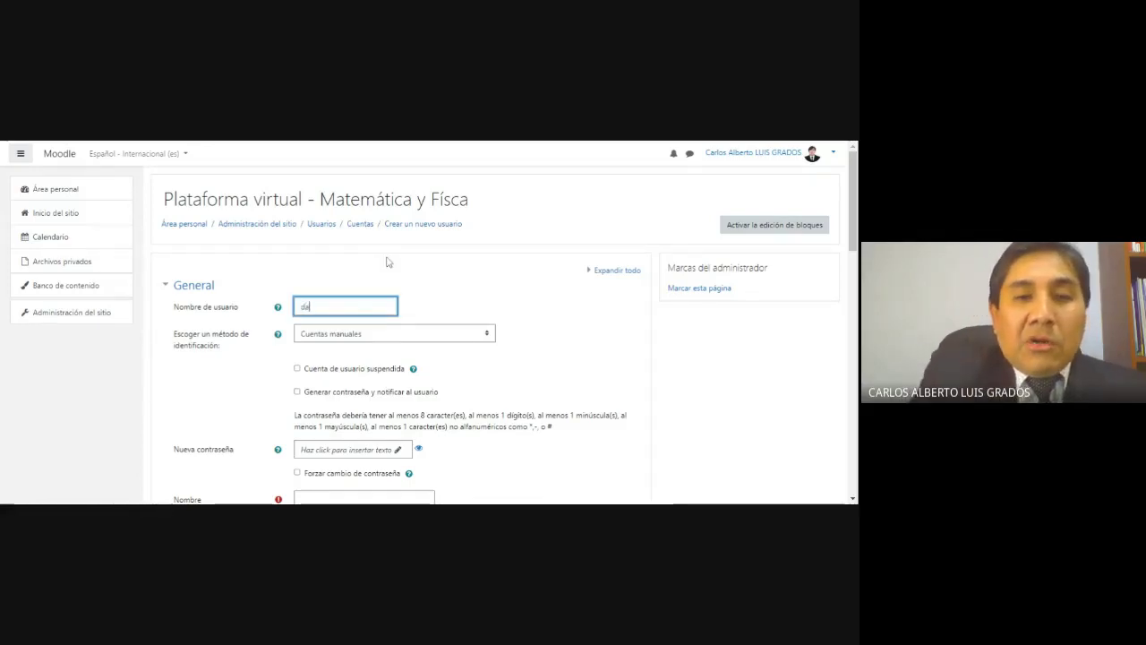
pyautogui.write('li')
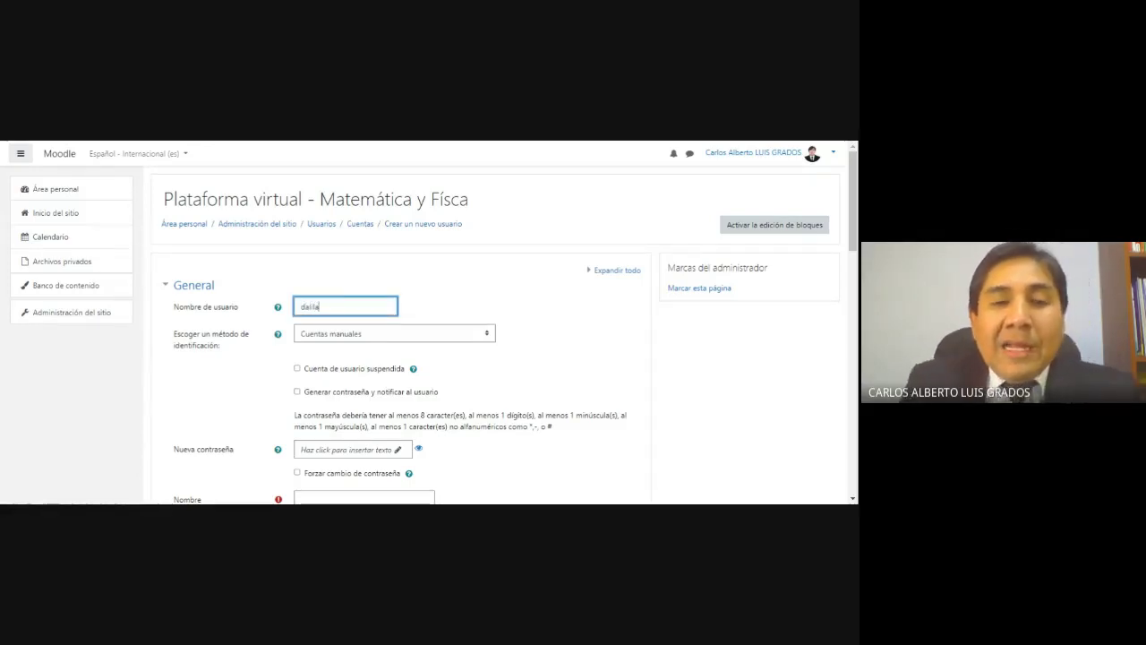
pyautogui.write('la')
pyautogui.scroll(-1, 430, 282)
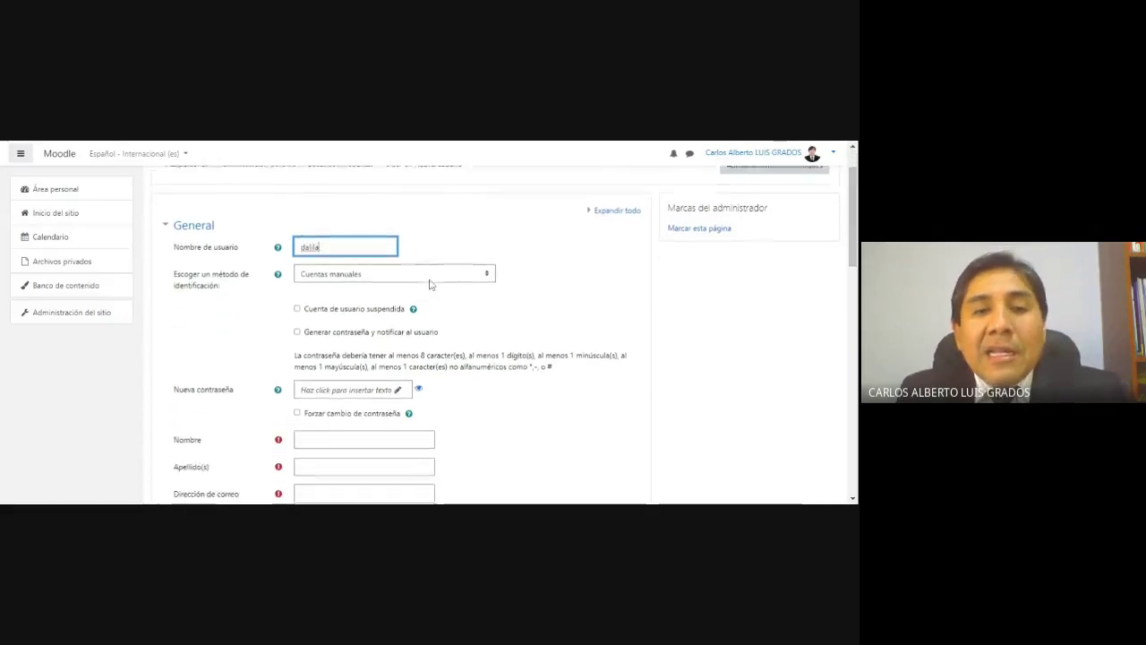
pyautogui.click(400, 389)
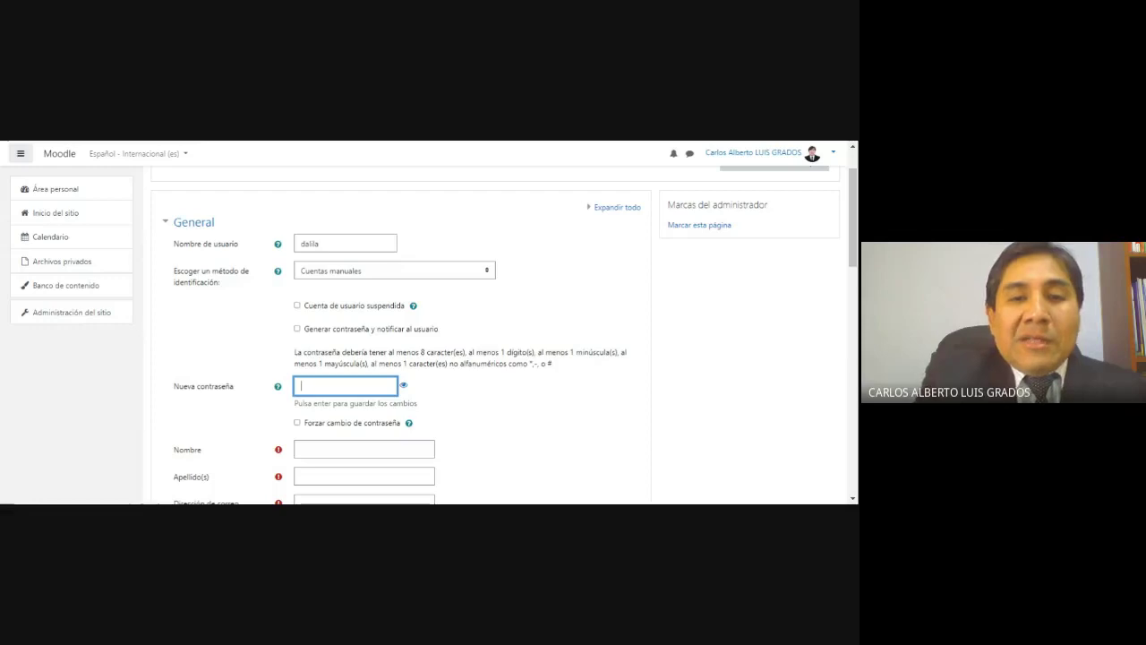
pyautogui.click(404, 386)
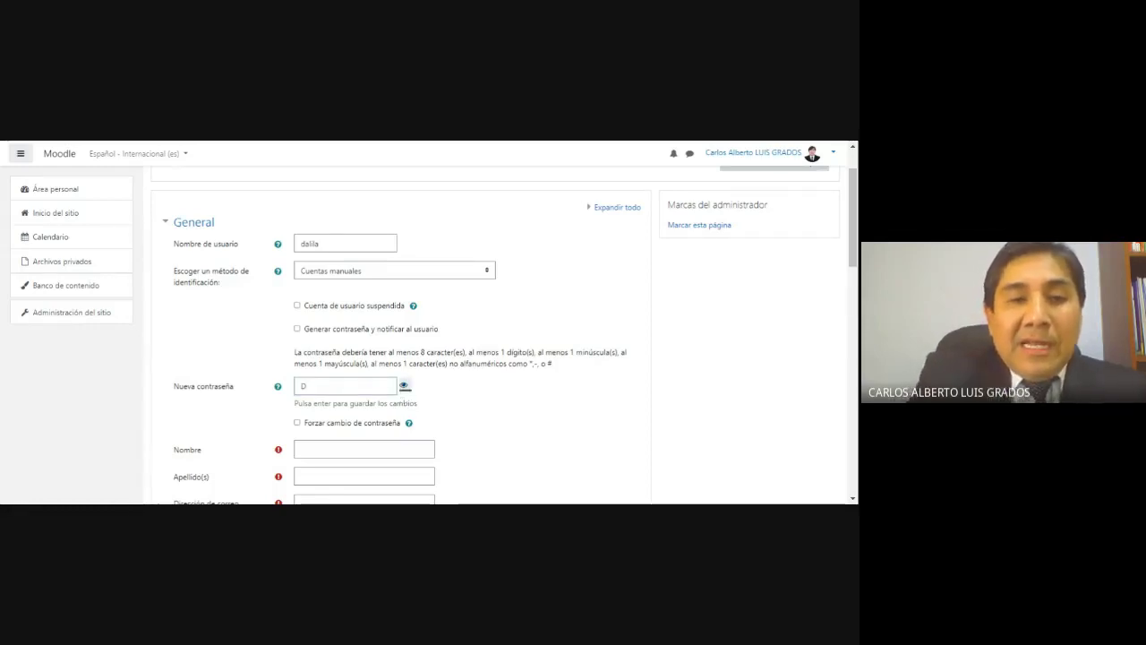
pyautogui.click(304, 385)
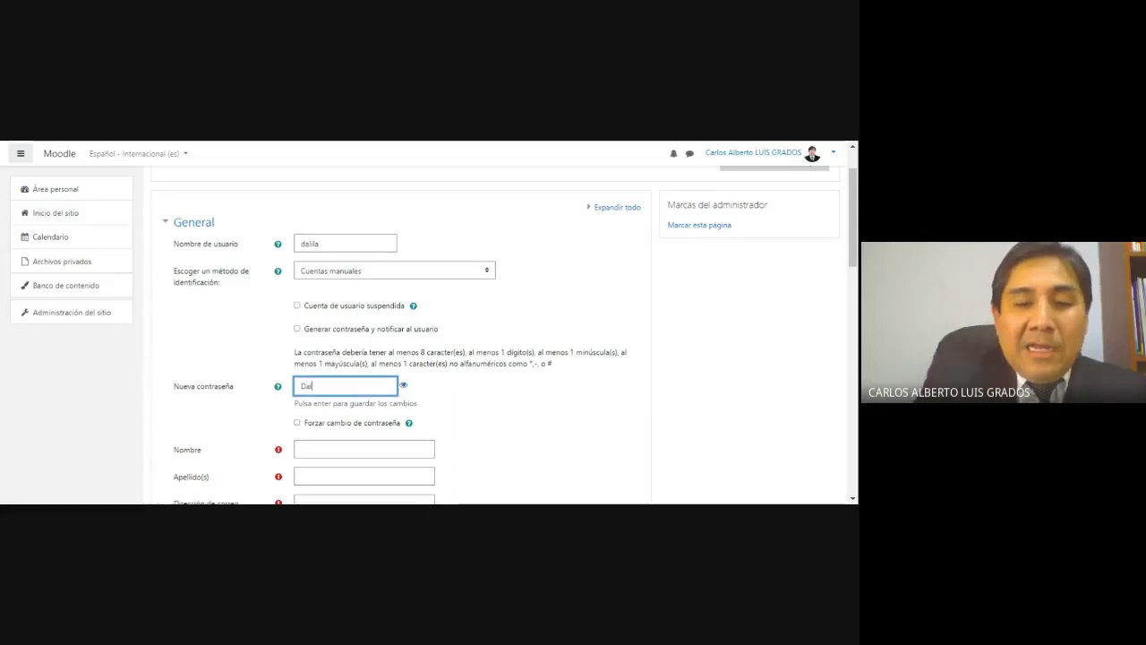
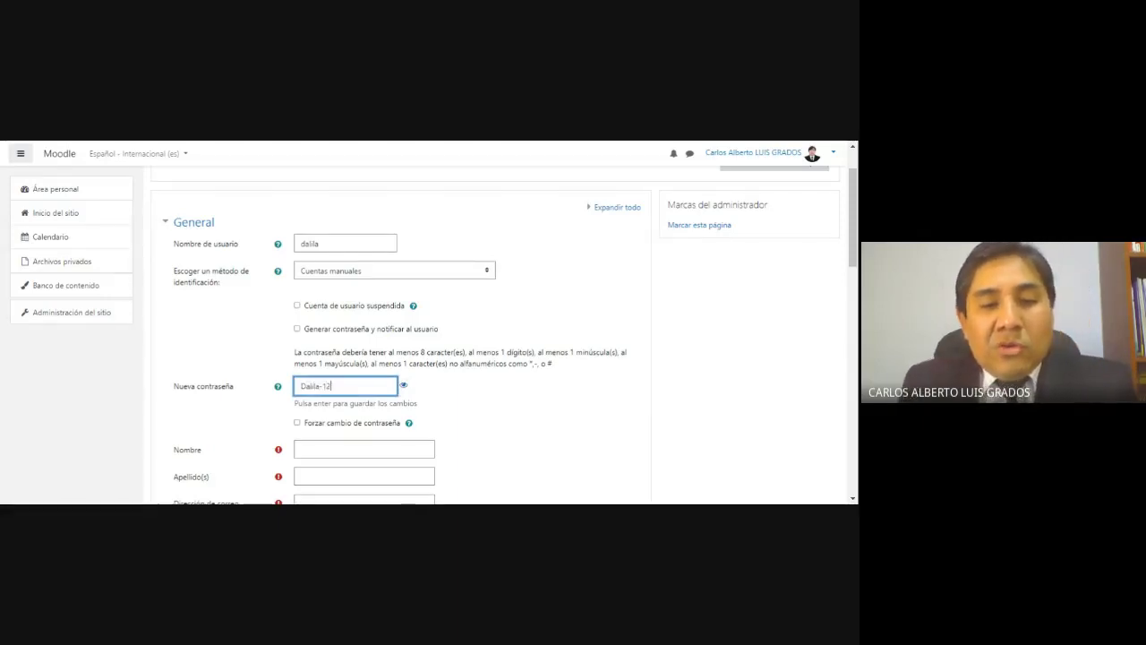
pyautogui.scroll(-1, 504, 335)
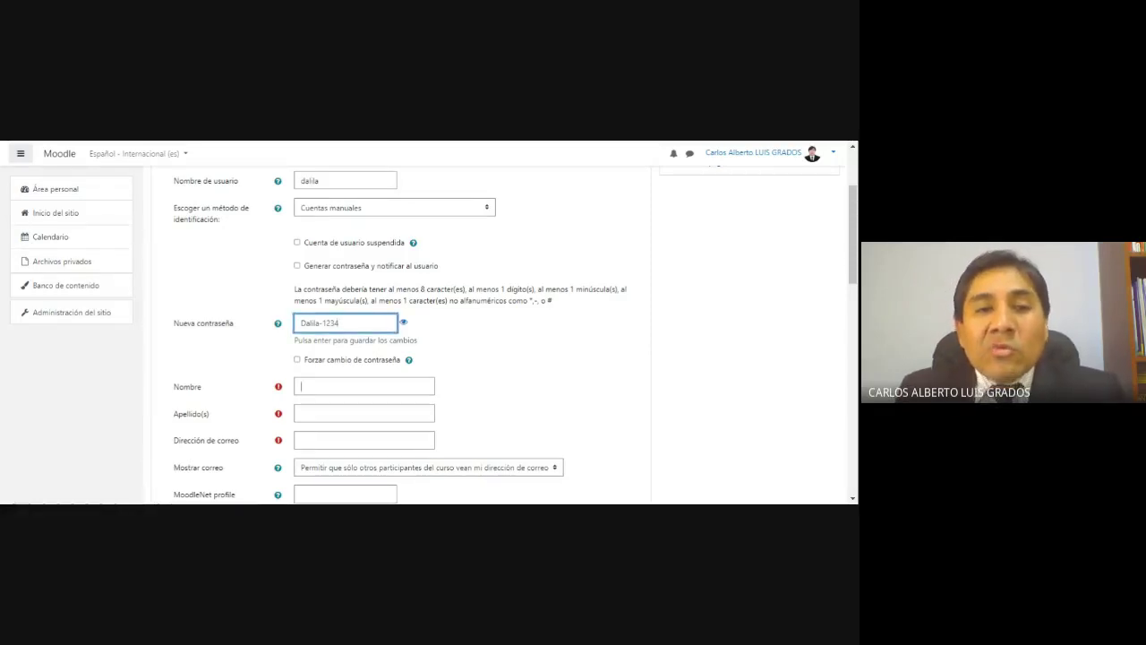
# Fill in the student's first name and surname and paste her e-mail address.
pyautogui.click(358, 386)
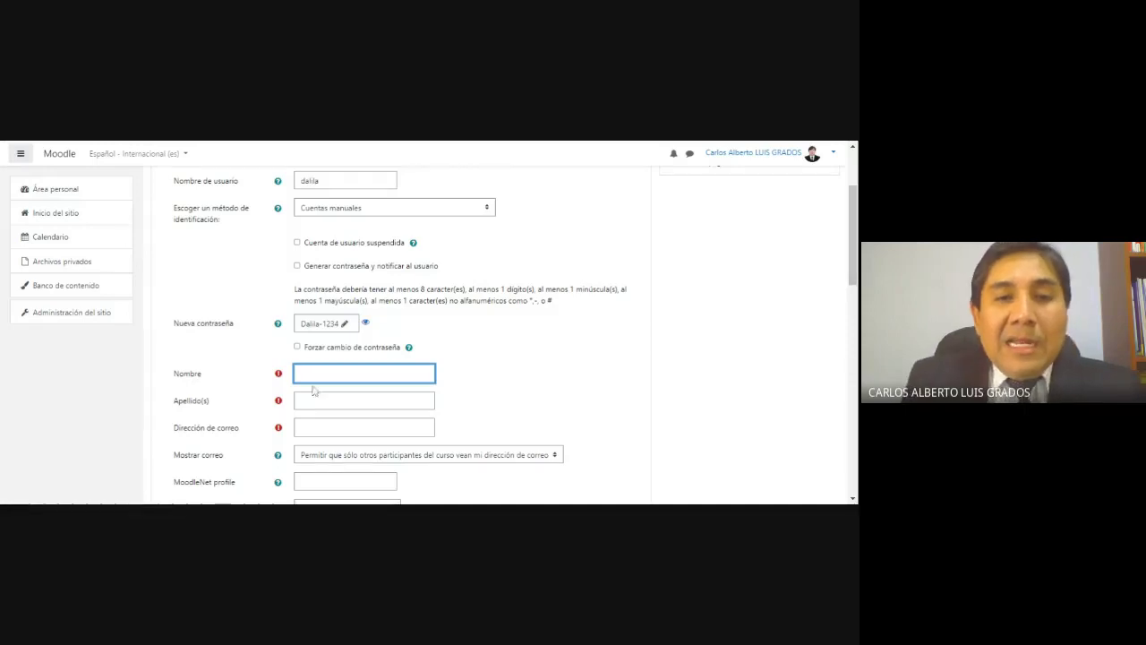
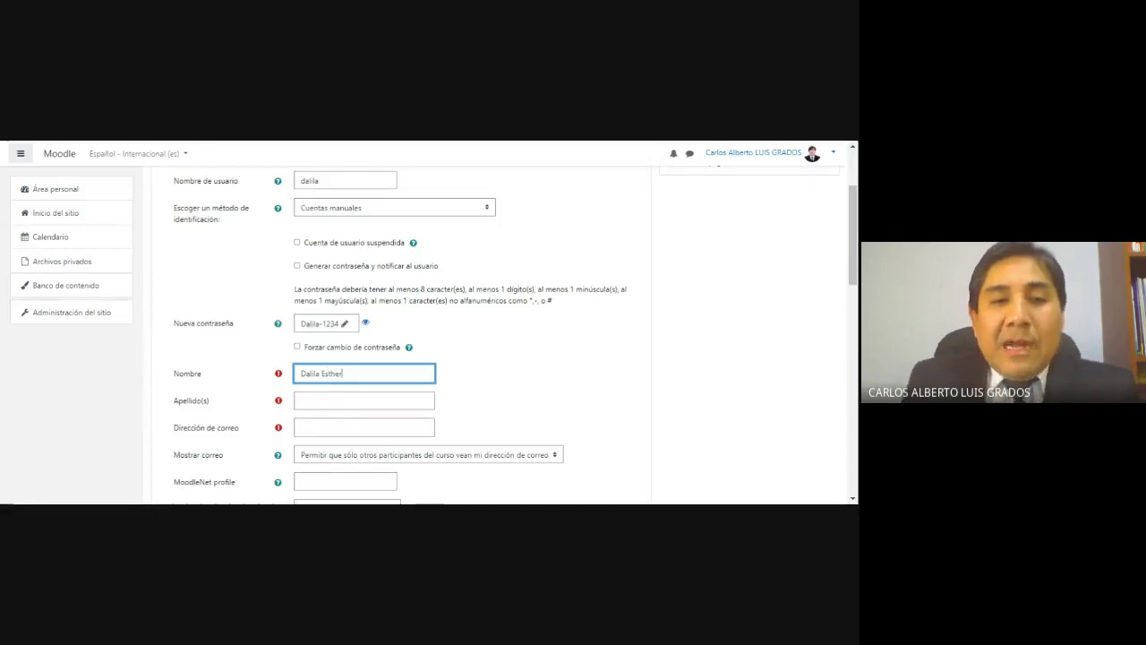
pyautogui.press('Tab')
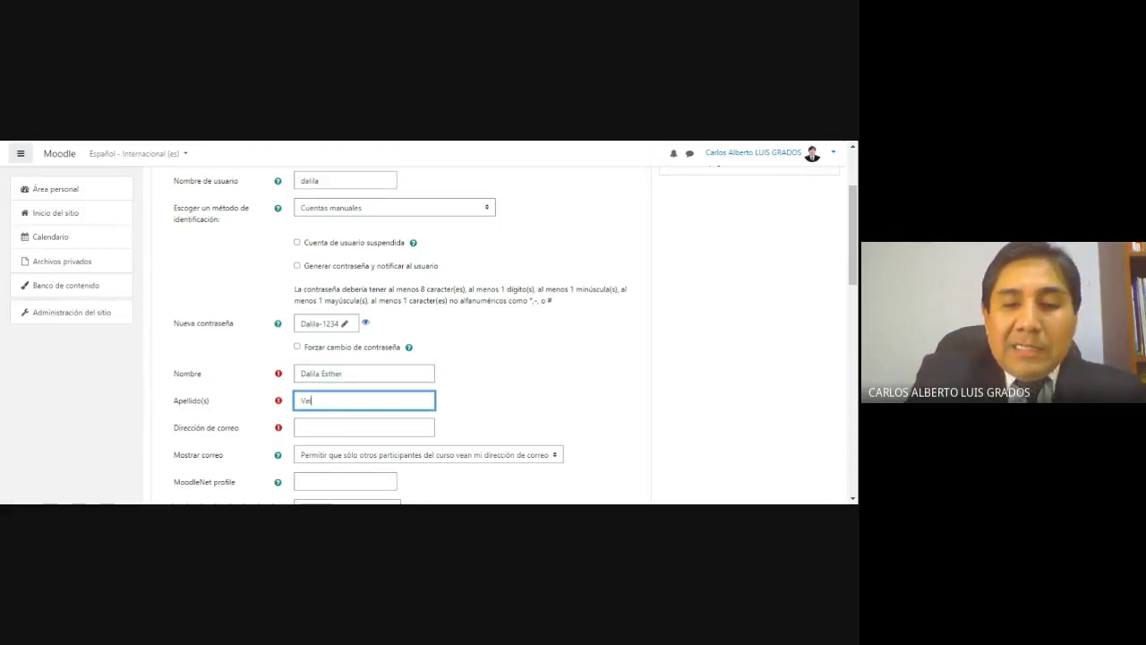
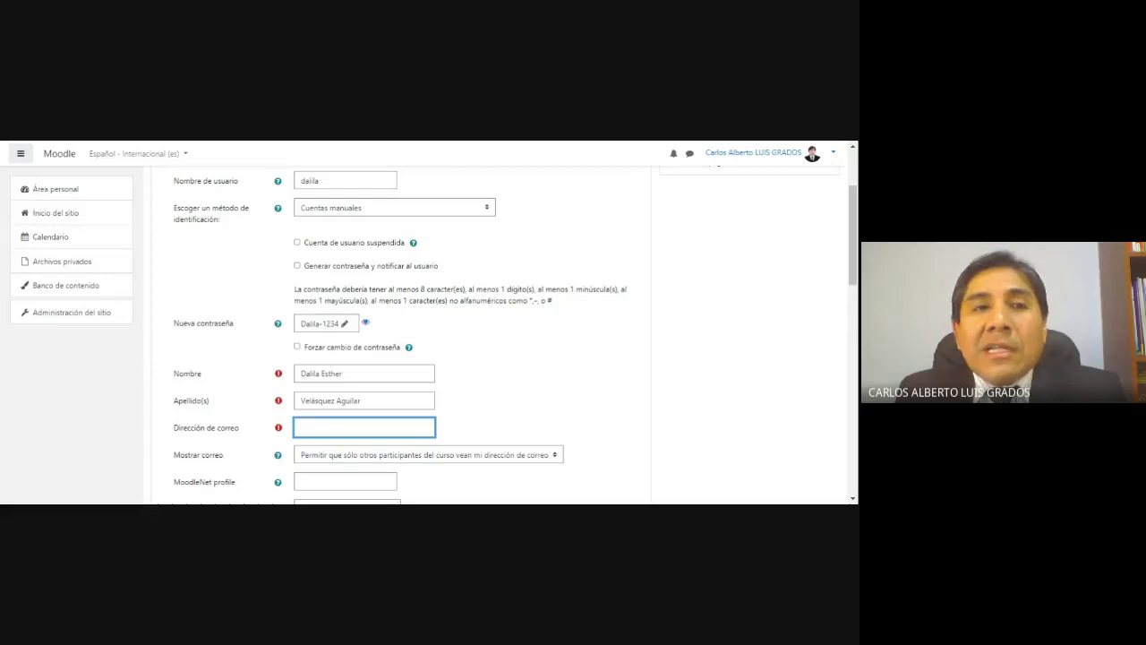
pyautogui.press('Tab')
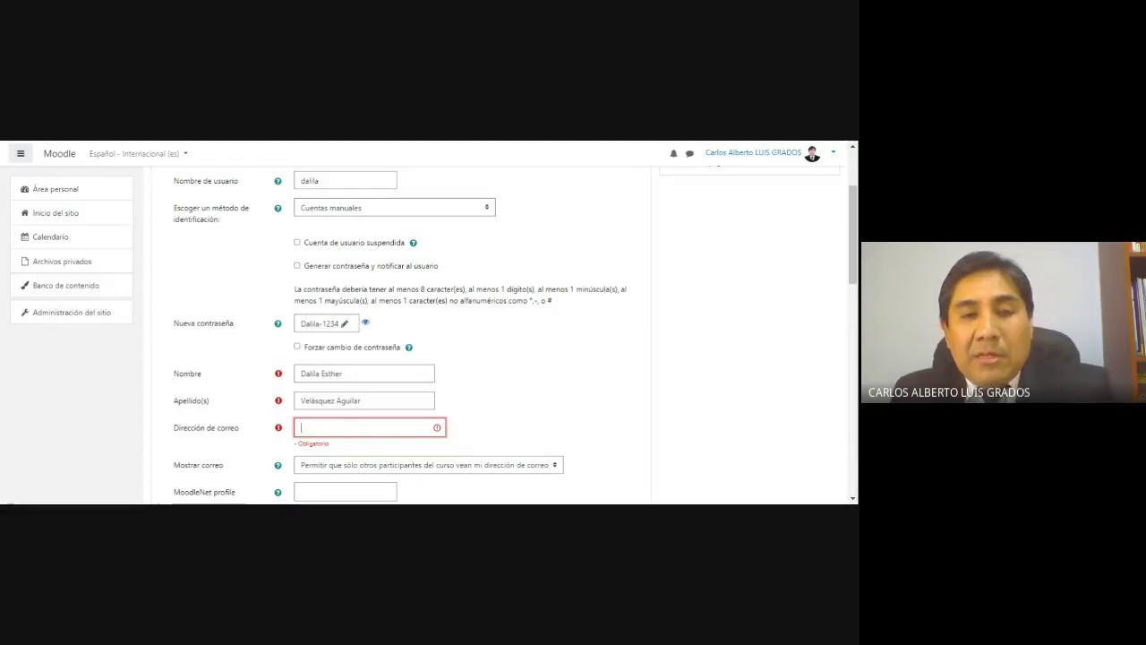
pyautogui.hotkey('ctrl', 'v')
# Set the country to Perú and the city to Pataz, replacing Trujillo.
pyautogui.scroll(-3, 497, 336)
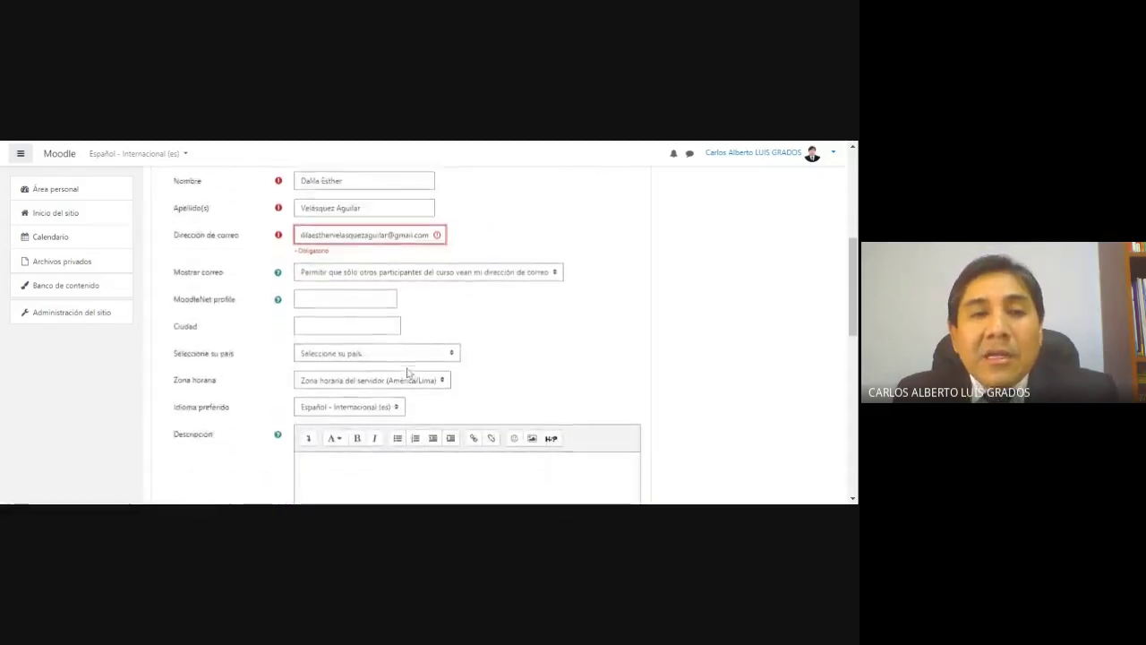
pyautogui.click(347, 266)
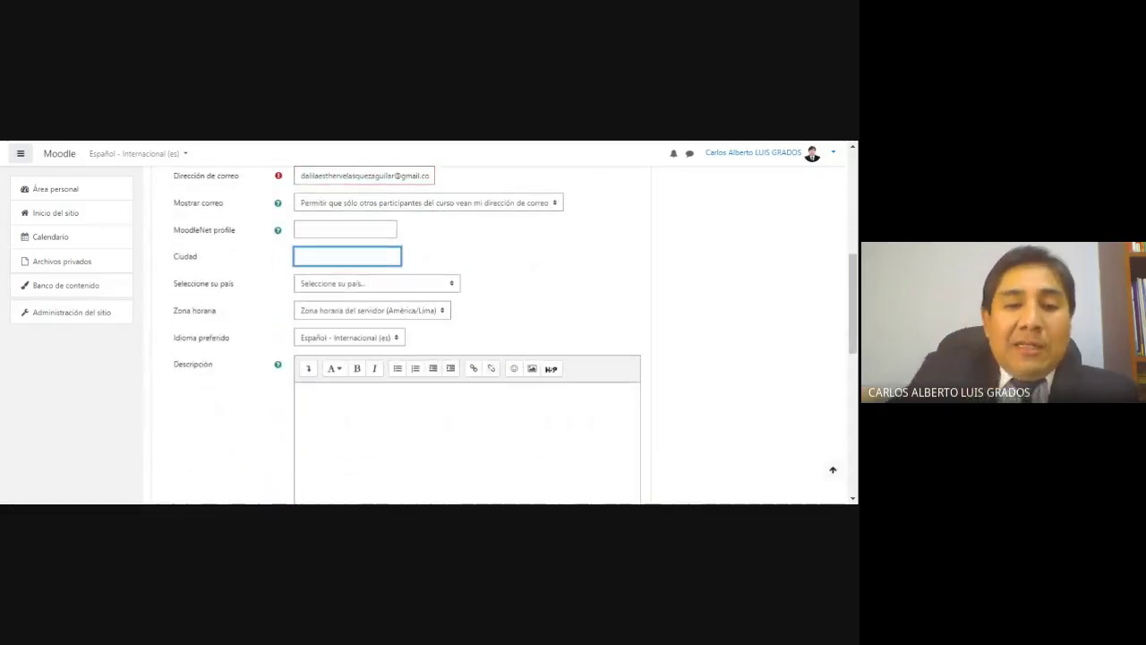
pyautogui.write('Trujillo')
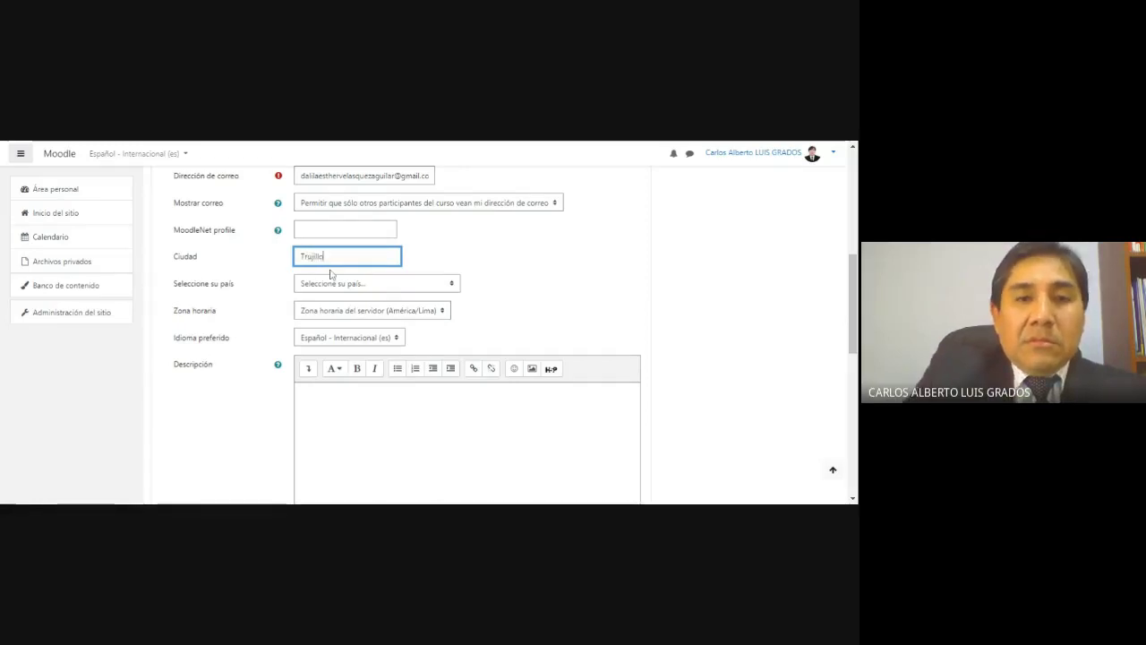
pyautogui.press('Tab')
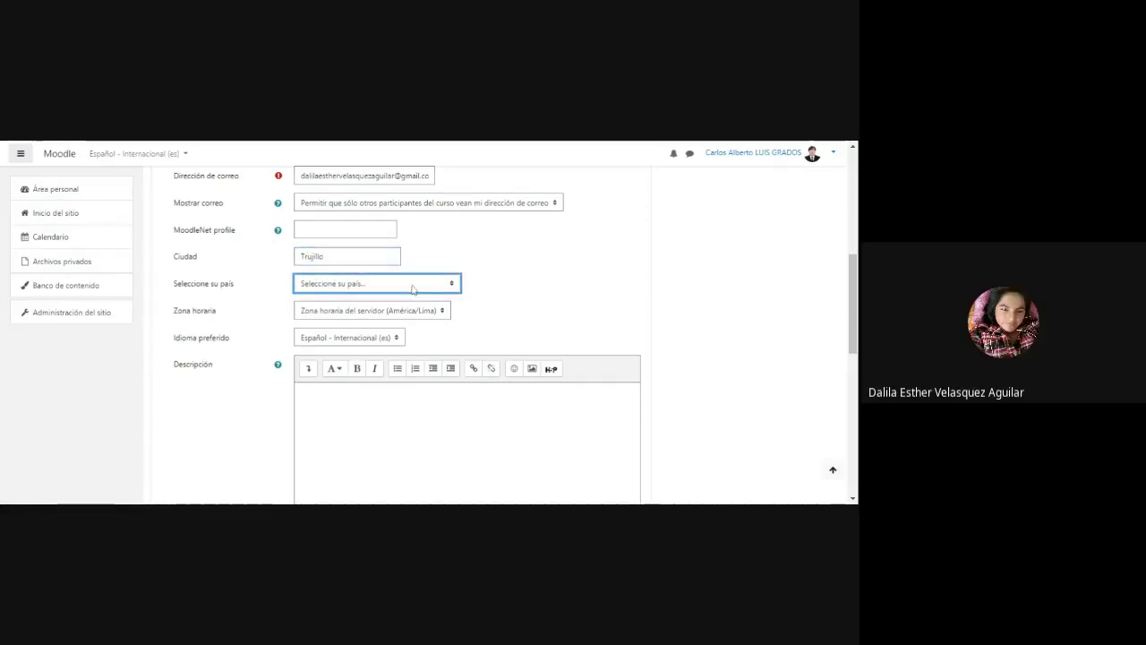
pyautogui.press('p')
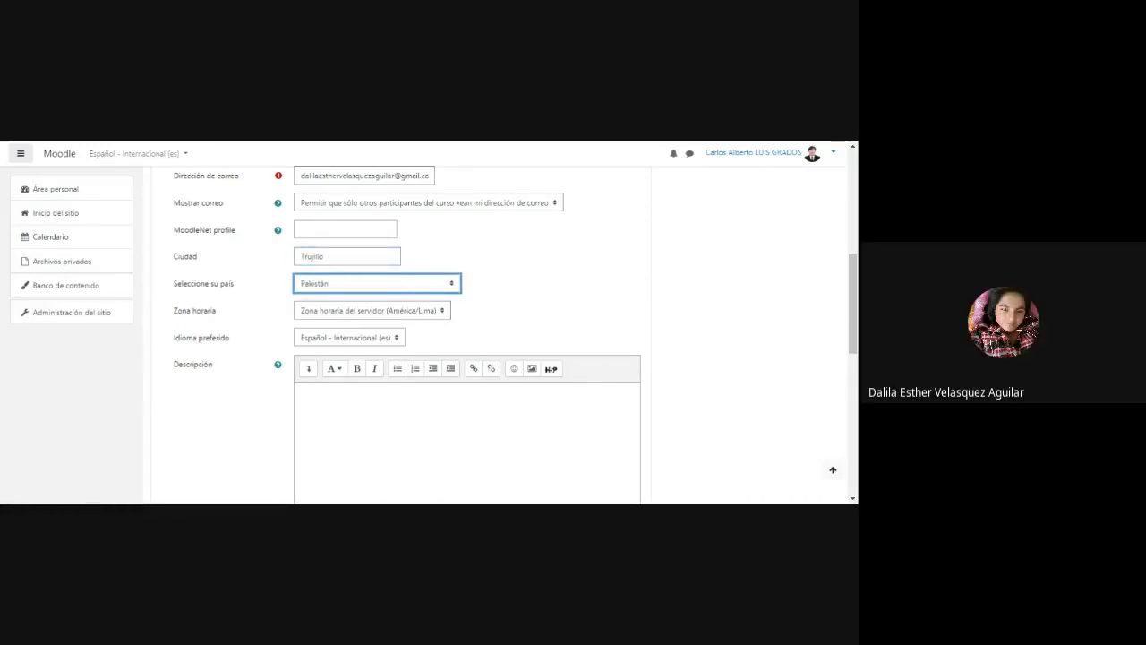
pyautogui.scroll(-1, 367, 283)
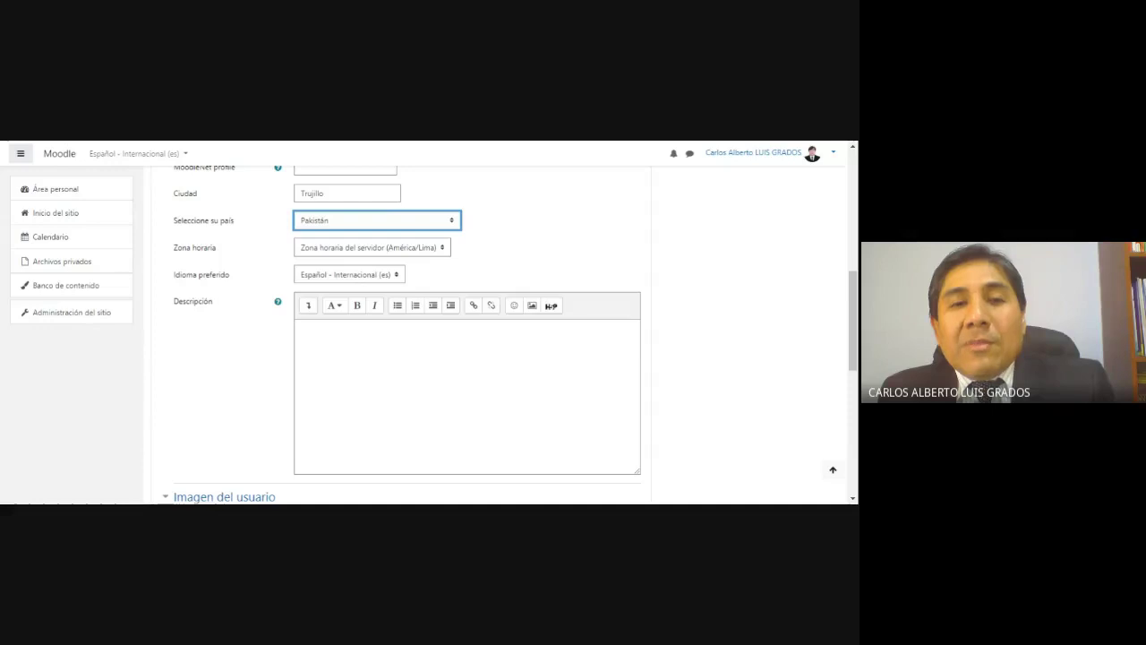
pyautogui.write('pe')
pyautogui.doubleClick(323, 193)
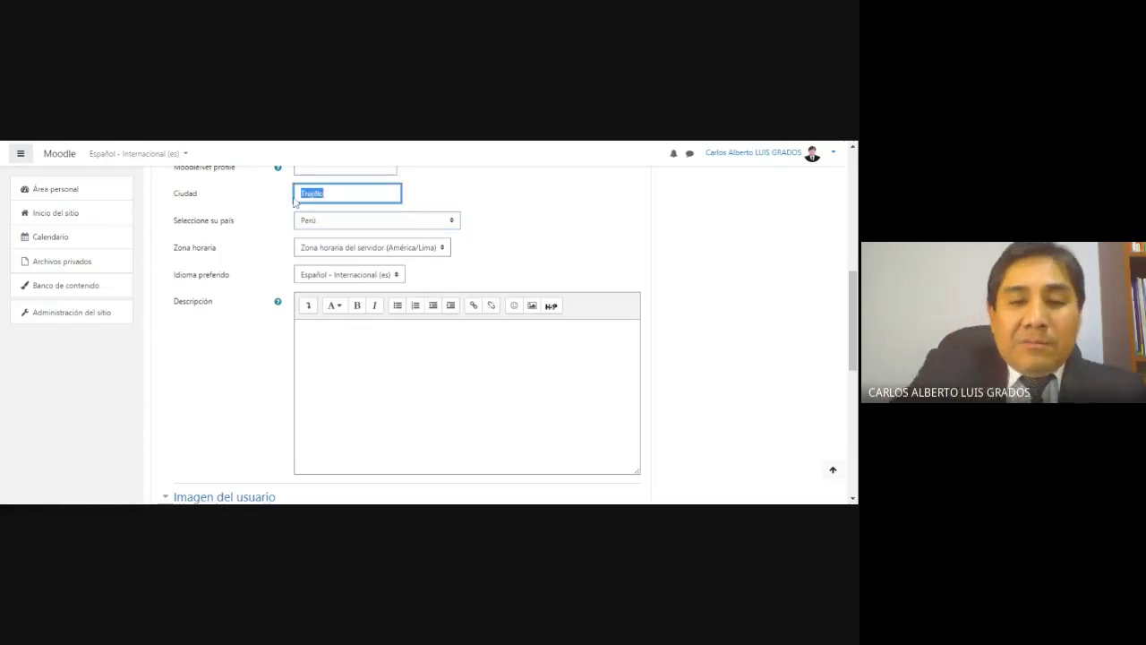
pyautogui.write('Pataz')
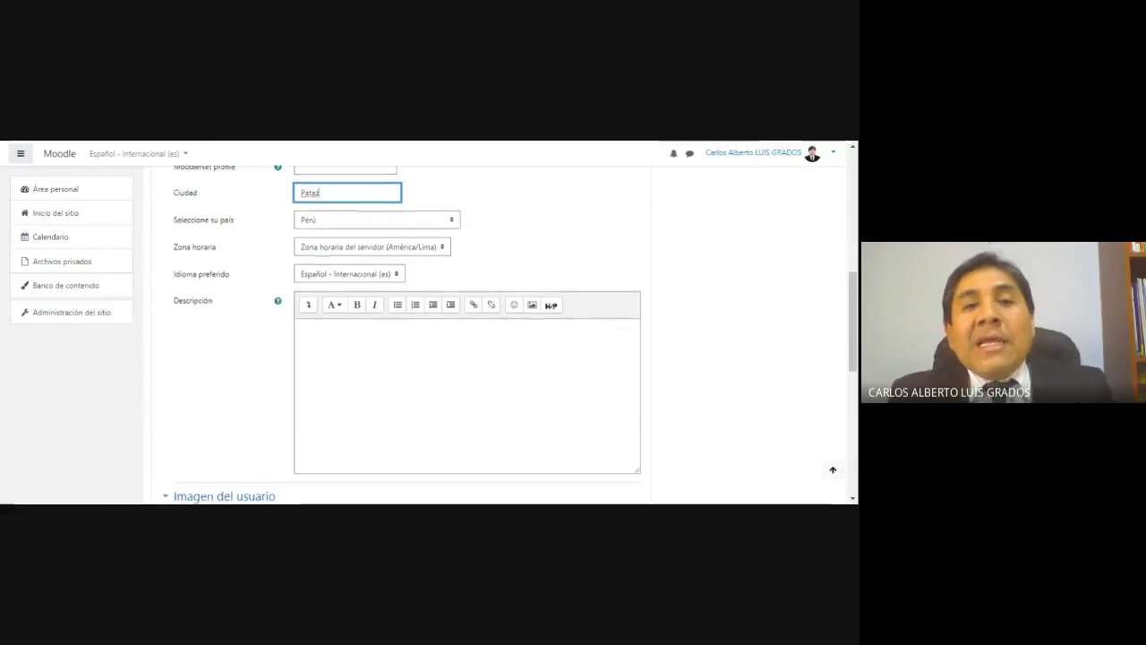
pyautogui.scroll(-3, 508, 335)
pyautogui.scroll(-3, 497, 340)
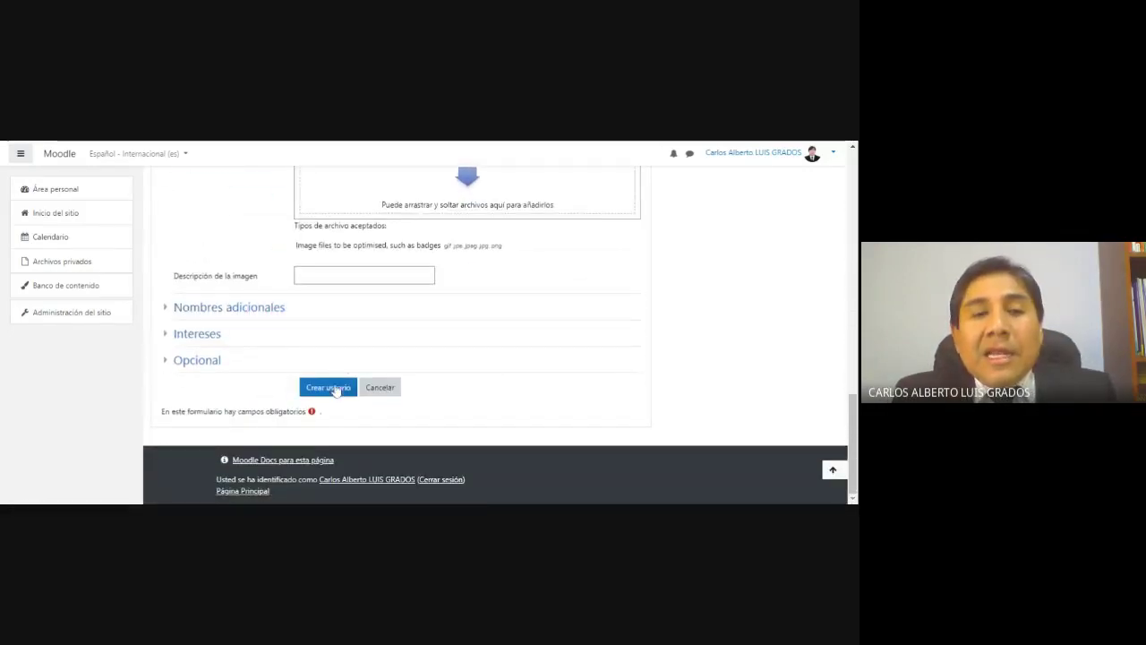
# Create the user, then filter the user list by the student's first name.
pyautogui.press('Return')
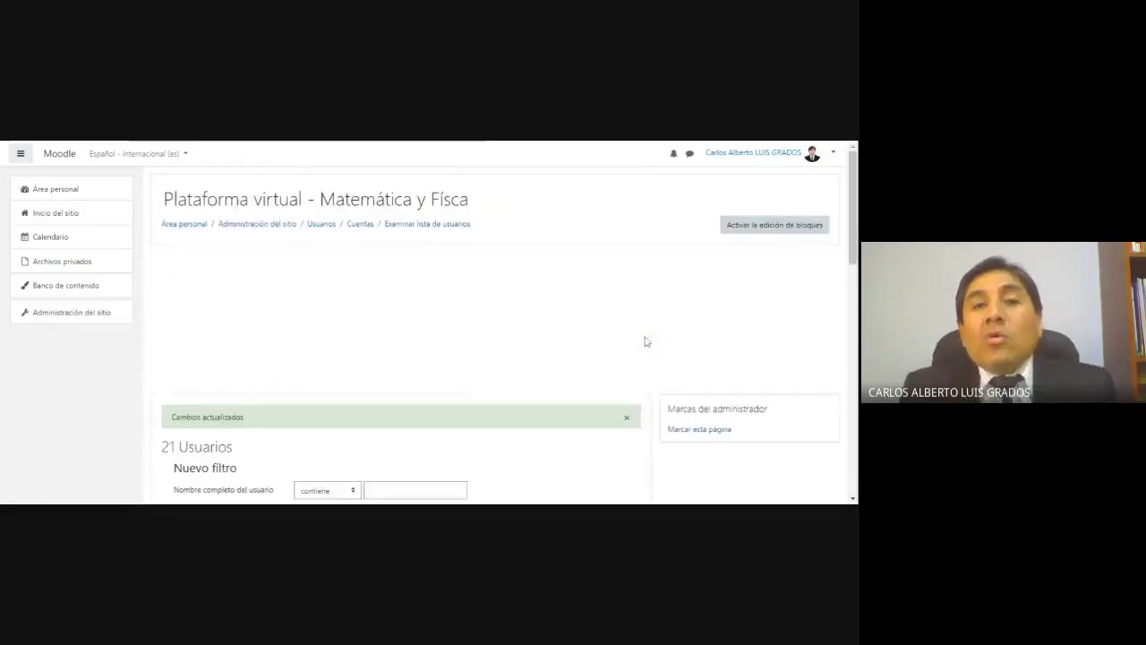
pyautogui.scroll(-2, 507, 297)
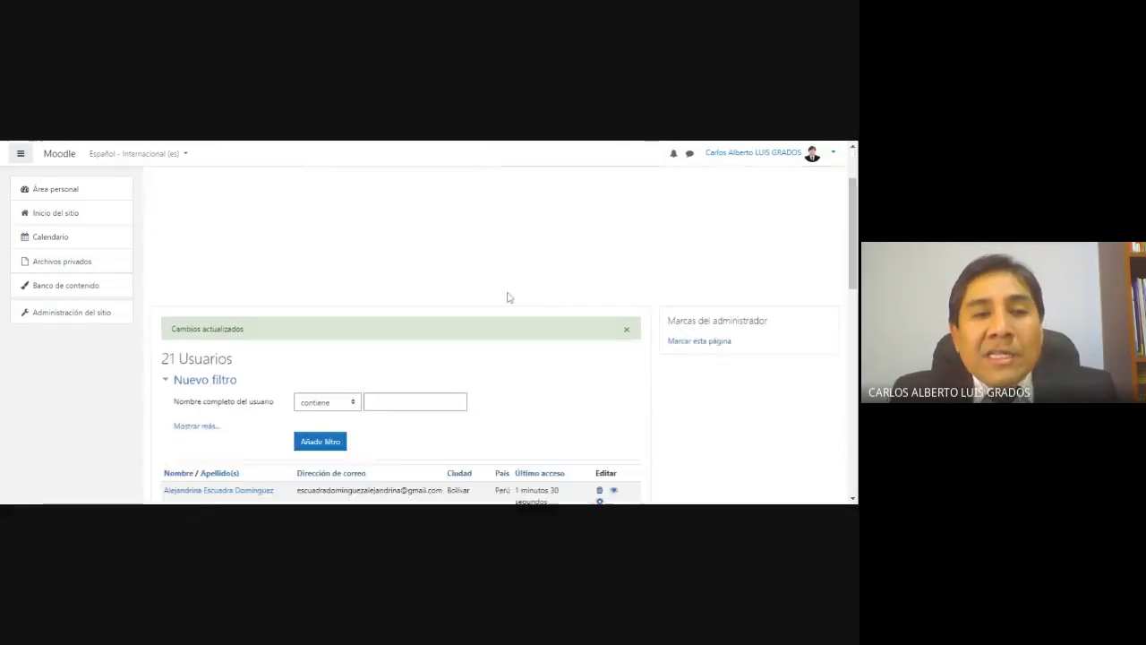
pyautogui.scroll(-2, 508, 297)
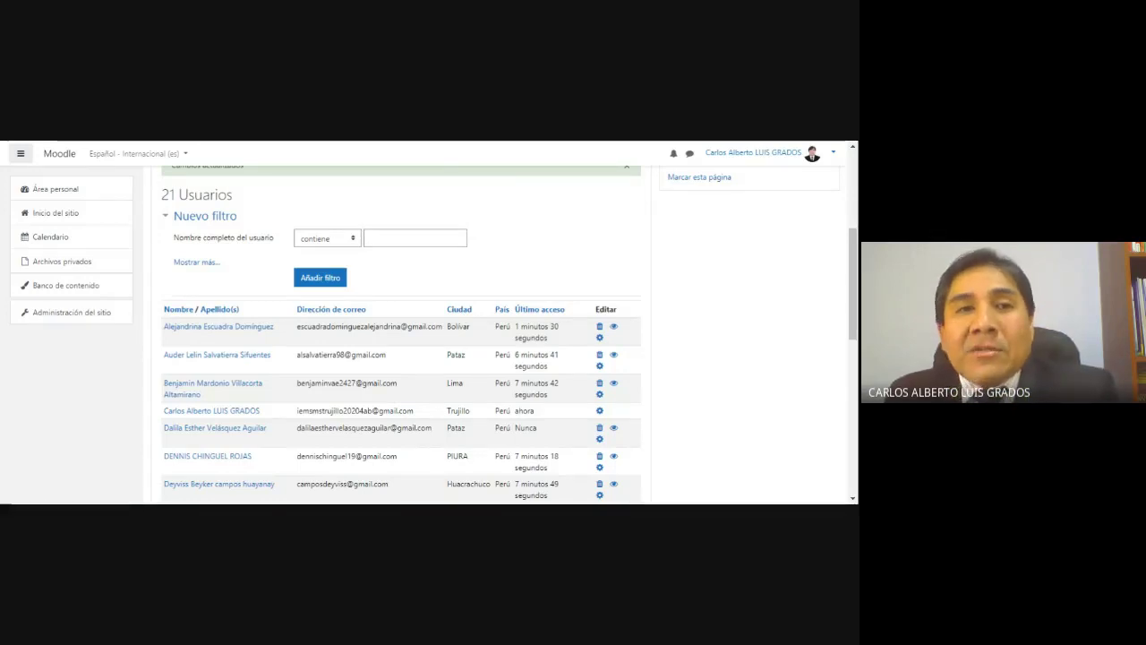
pyautogui.click(367, 238)
pyautogui.write('dalila')
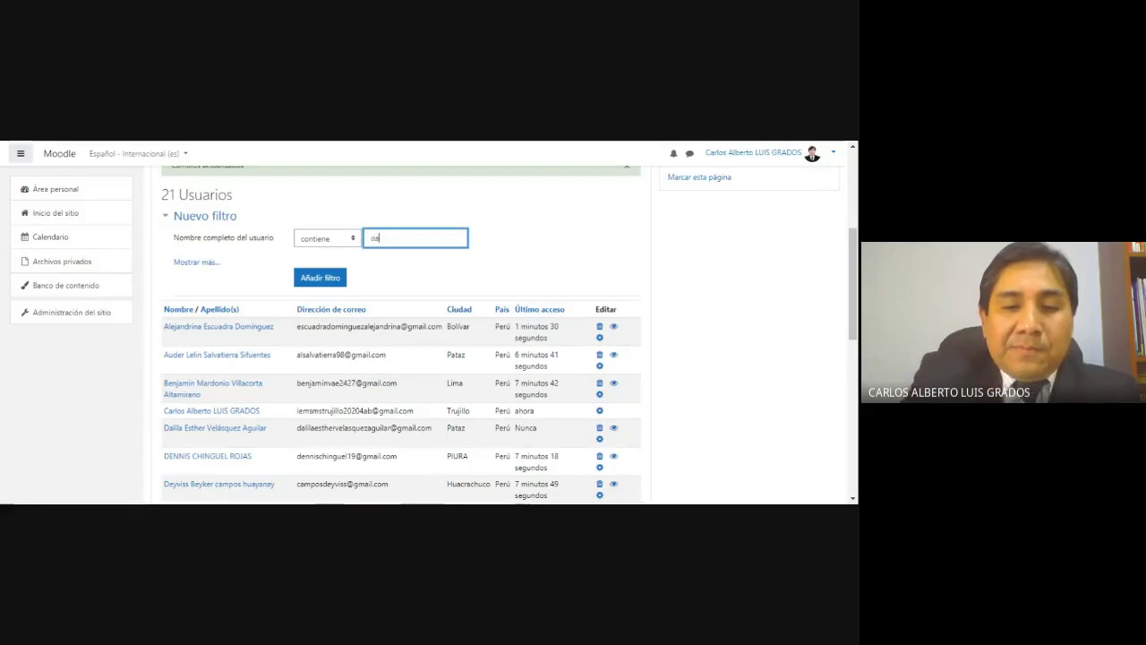
pyautogui.click(328, 276)
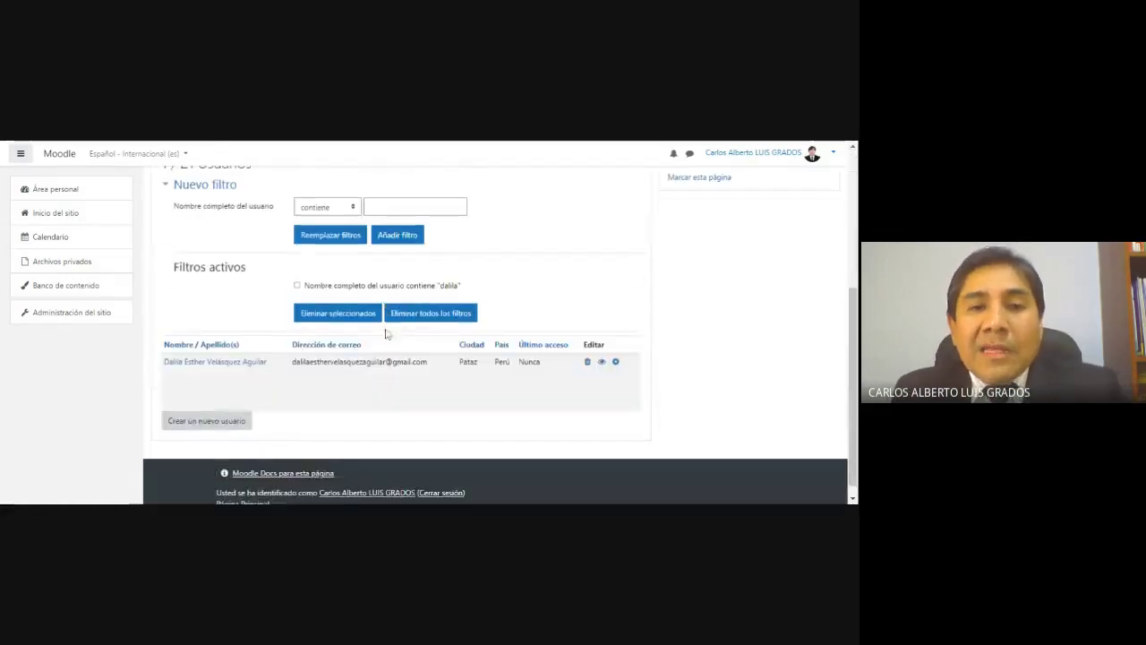
# Open the found student's profile for editing and select her username.
pyautogui.click(615, 373)
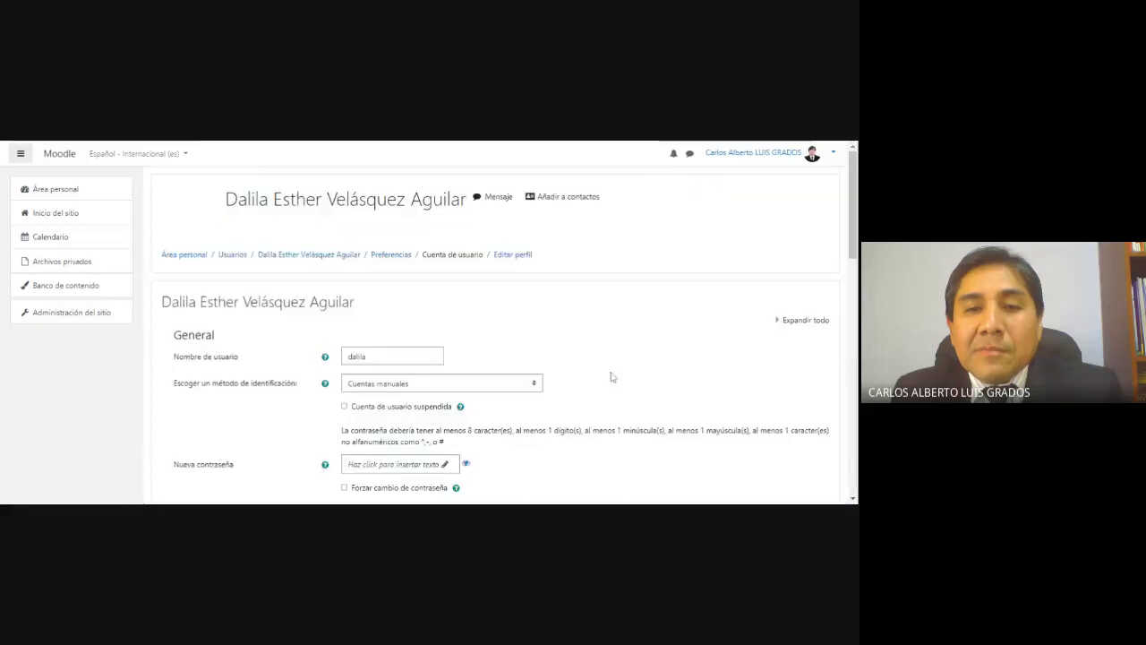
pyautogui.click(384, 357)
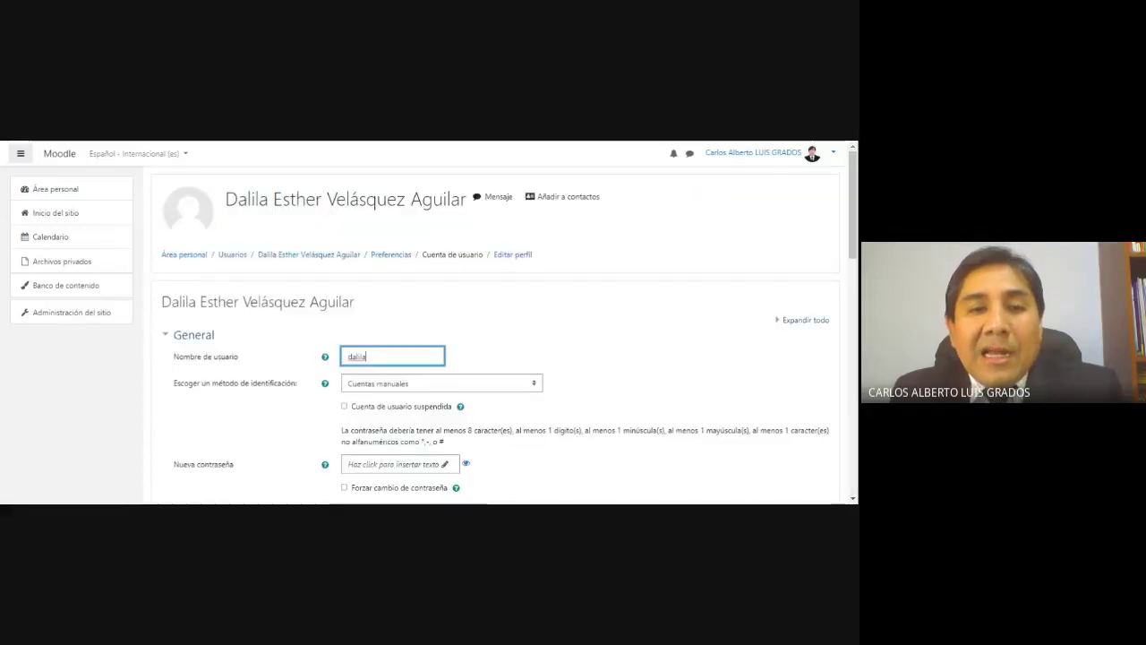
pyautogui.moveTo(385, 357); pyautogui.dragTo(333, 365)
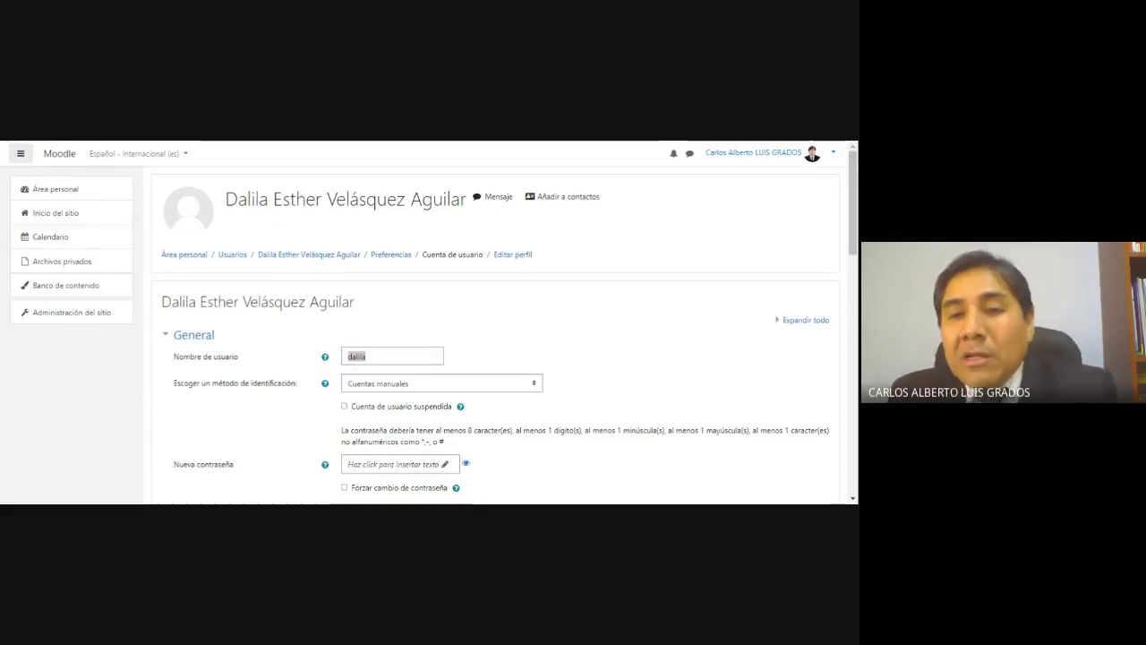
pyautogui.hotkey('alt', 'Tab')
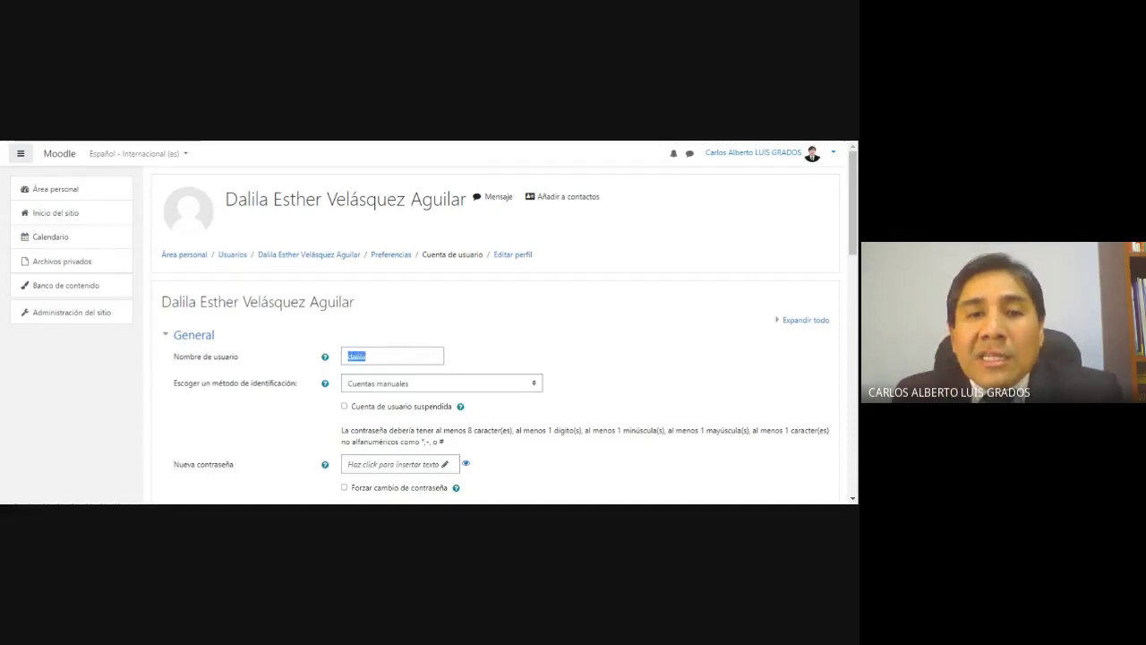
pyautogui.scroll(-2, 451, 367)
# Enter a new password for the student in the visible Nueva contraseña field, then select it.
pyautogui.click(441, 341)
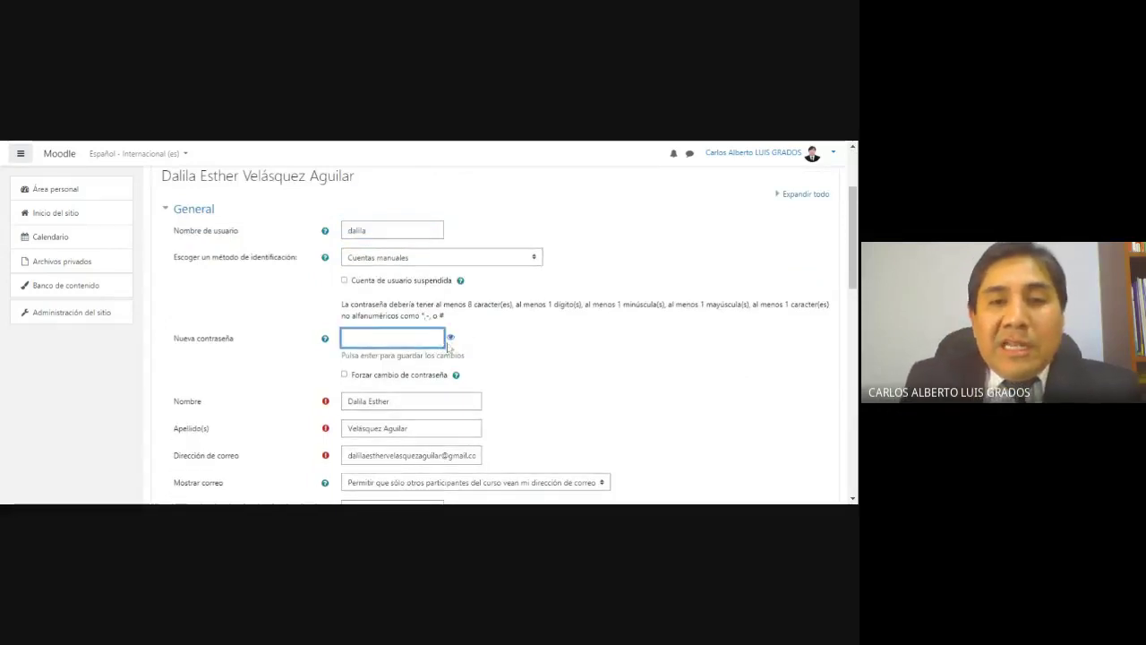
pyautogui.click(450, 340)
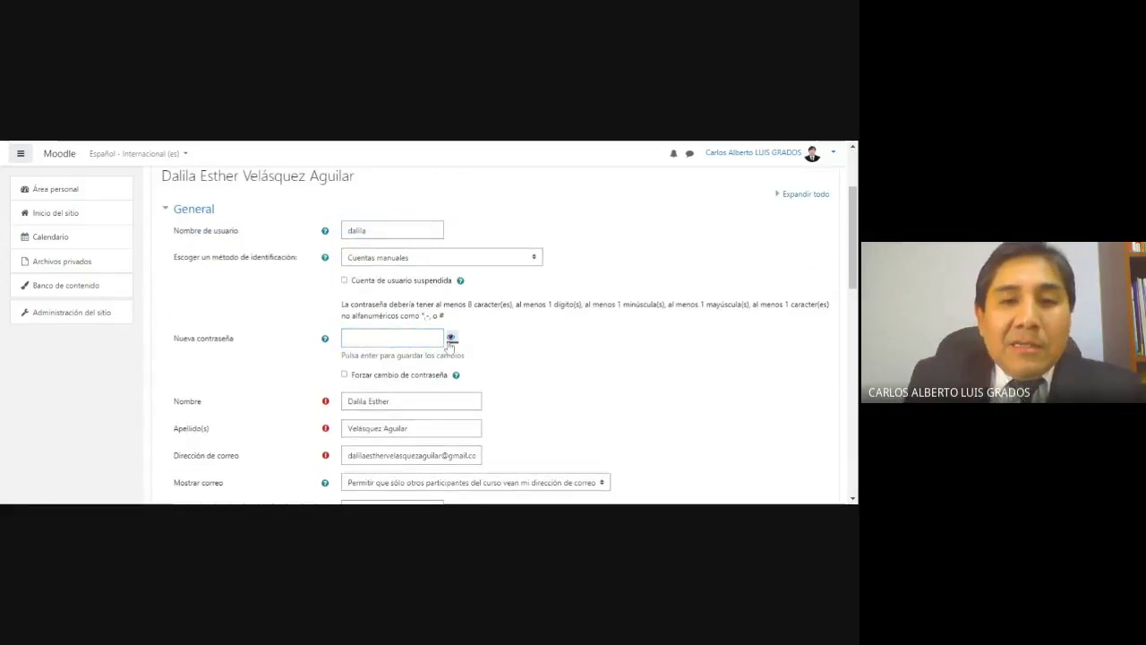
pyautogui.click(430, 337)
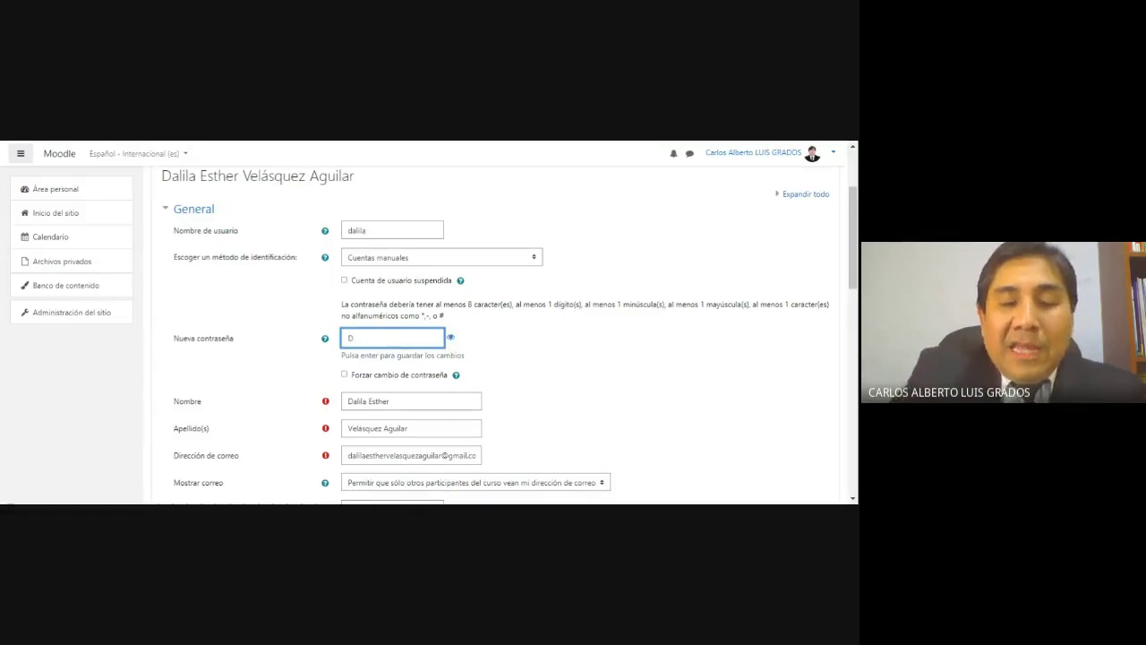
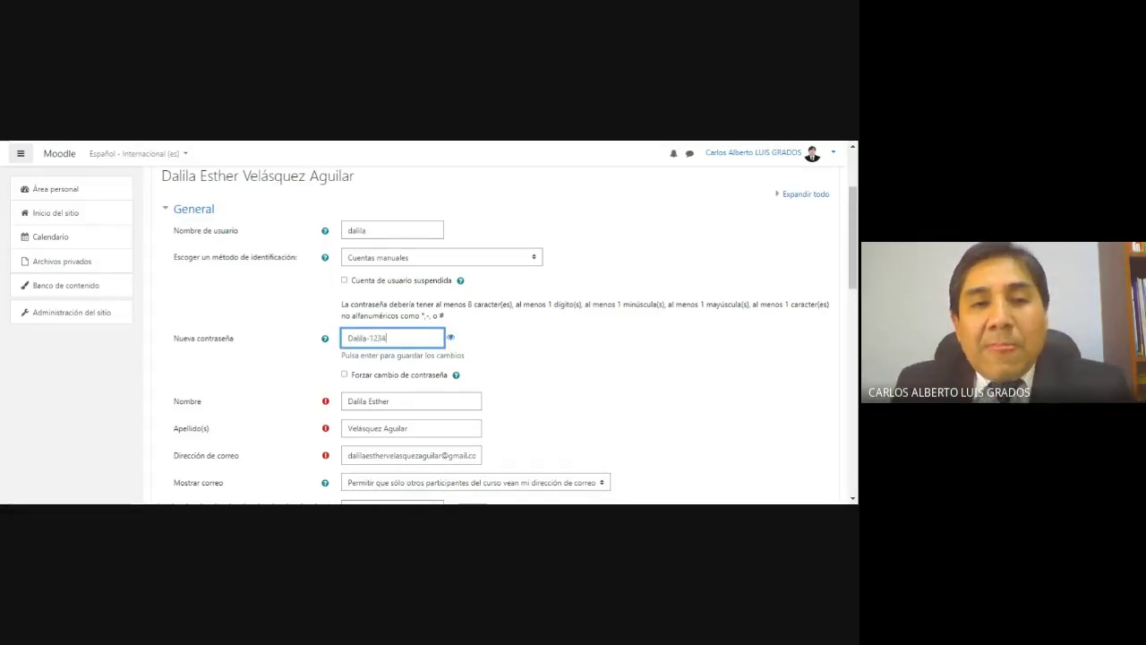
pyautogui.hotkey('ctrl', 'a')
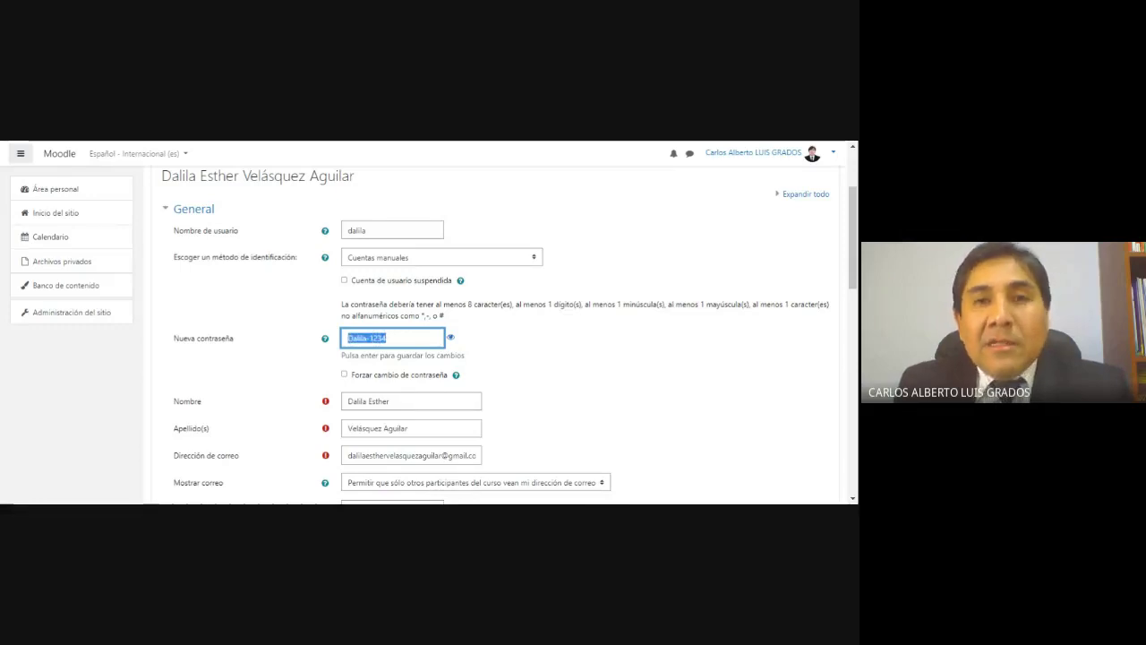
pyautogui.hotkey('alt', 'Tab')
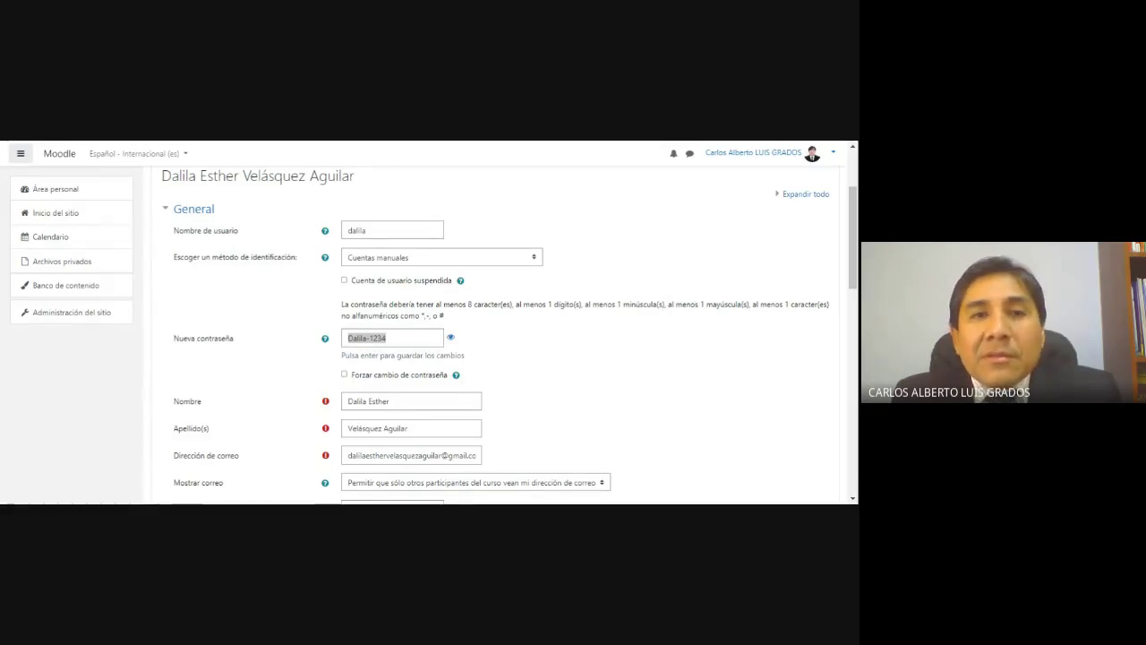
# Save the student's profile with Actualizar información personal.
pyautogui.hotkey('alt', 'Tab')
pyautogui.scroll(-1, 391, 437)
pyautogui.scroll(-10, 392, 437)
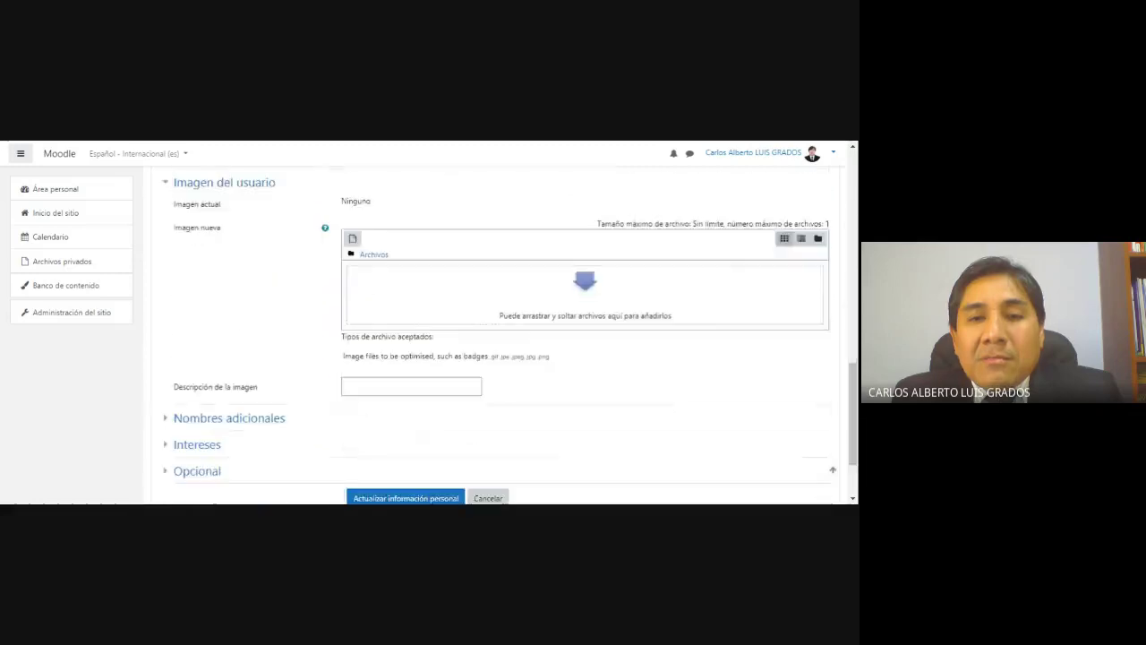
pyautogui.click(404, 398)
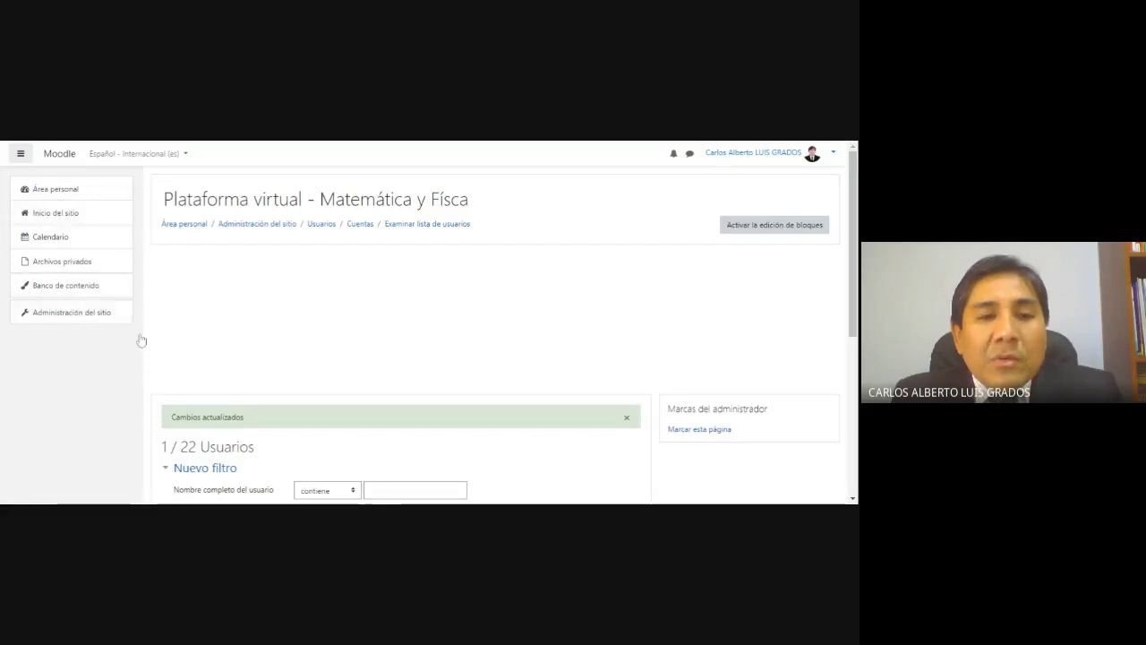
# Remove the active name filter so the user list shows all 22 users.
pyautogui.scroll(-3, 263, 370)
pyautogui.scroll(2, 266, 371)
pyautogui.scroll(-3, 266, 369)
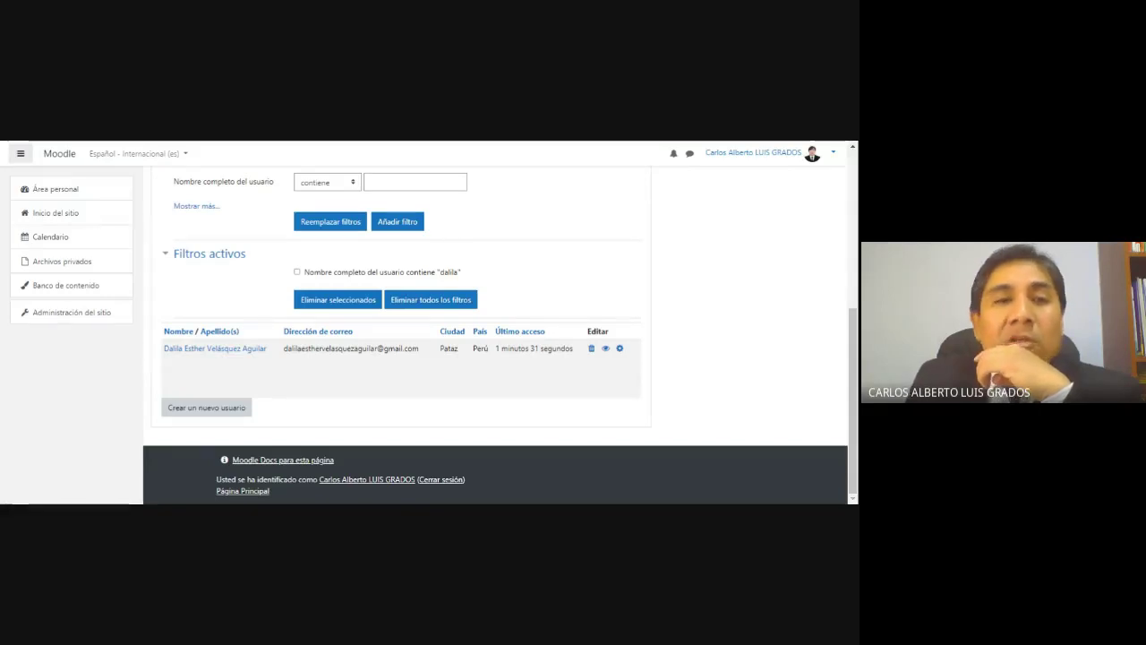
pyautogui.click(297, 271)
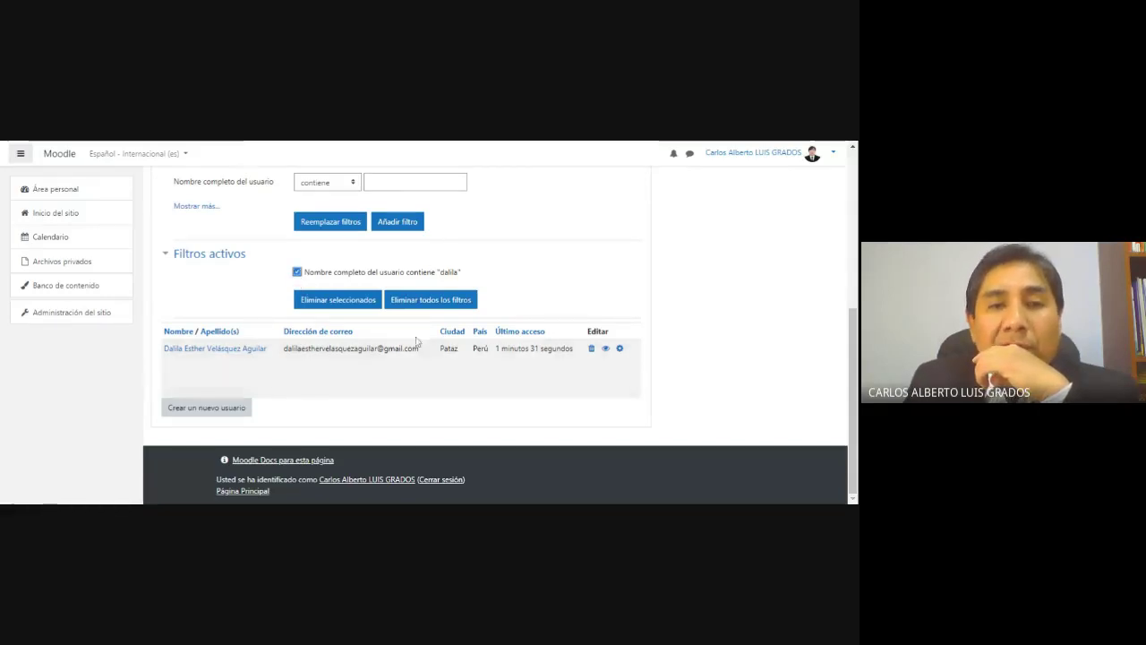
pyautogui.click(337, 299)
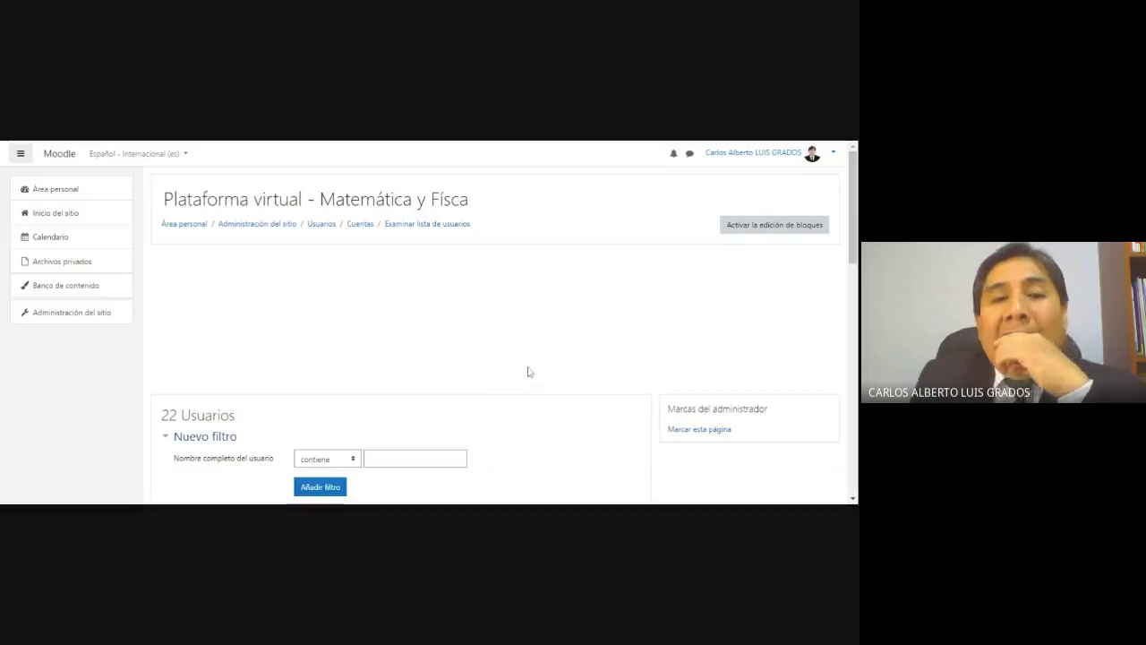
# Start a new user account and enter its username and password.
pyautogui.scroll(-3, 489, 383)
pyautogui.scroll(-7, 225, 420)
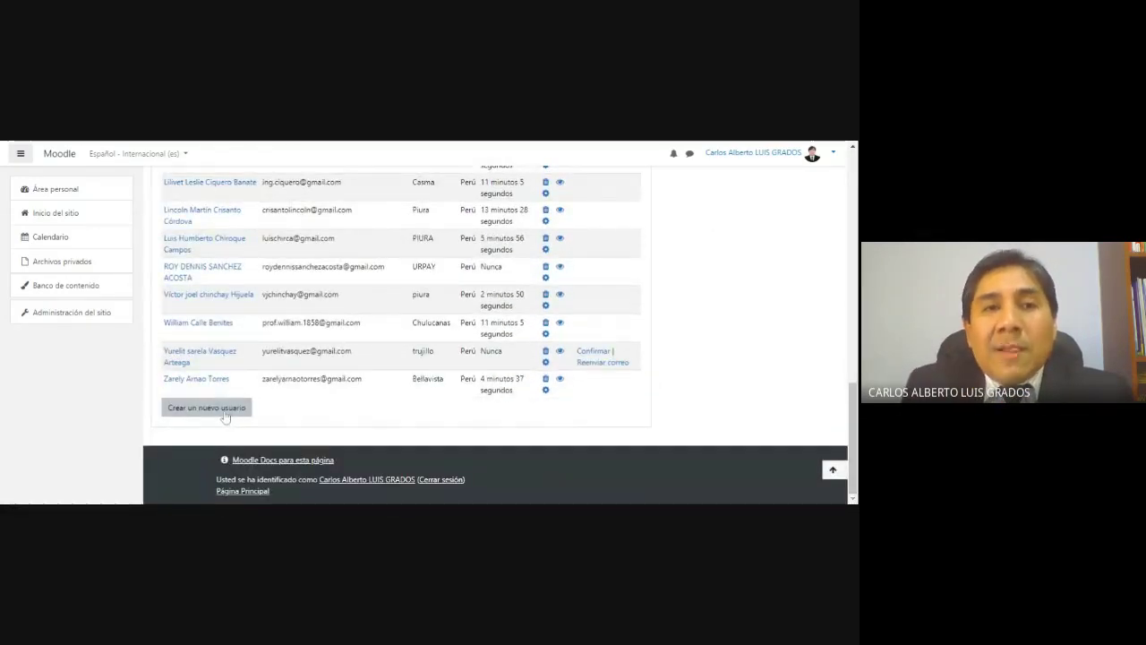
pyautogui.click(225, 413)
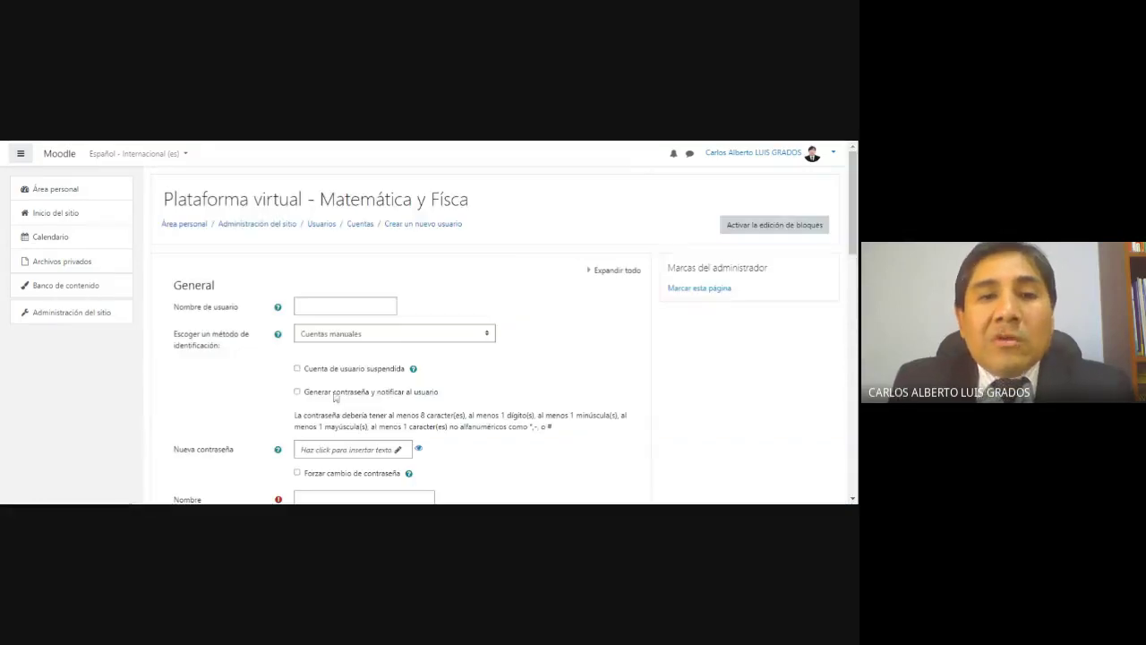
pyautogui.click(345, 306)
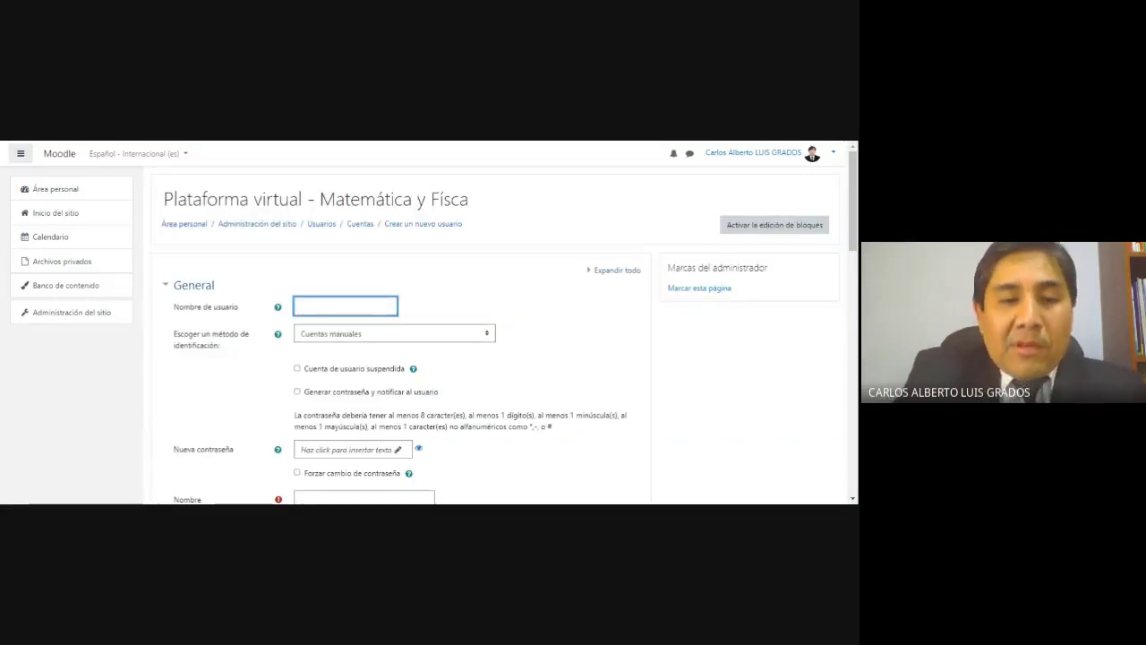
pyautogui.write('pedro')
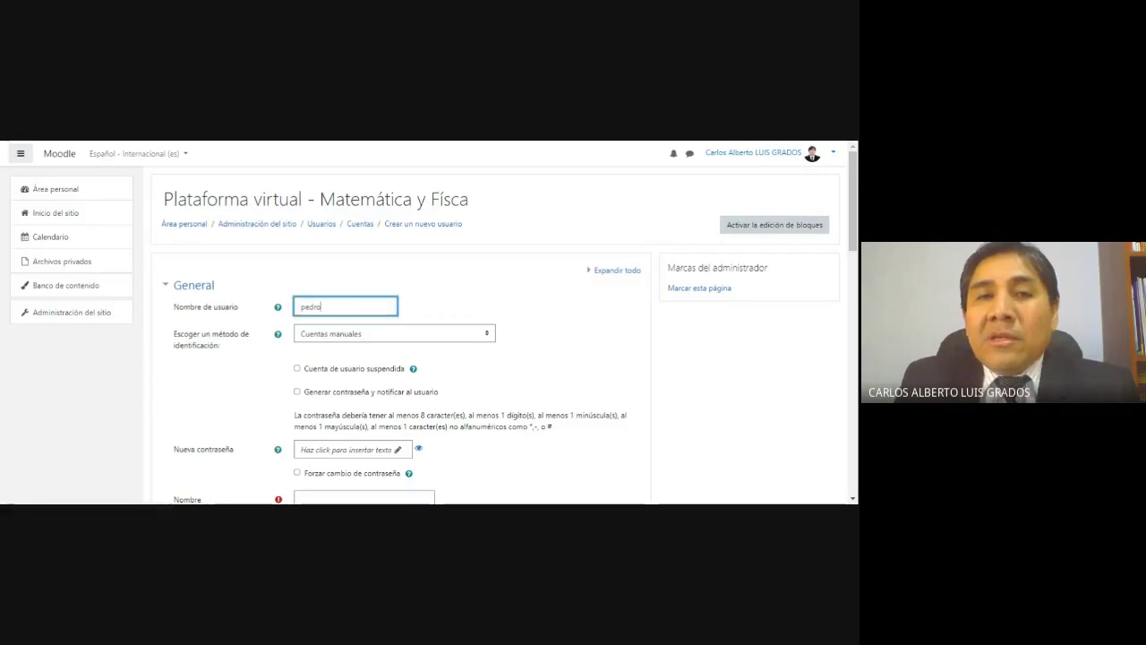
pyautogui.scroll(-3, 403, 367)
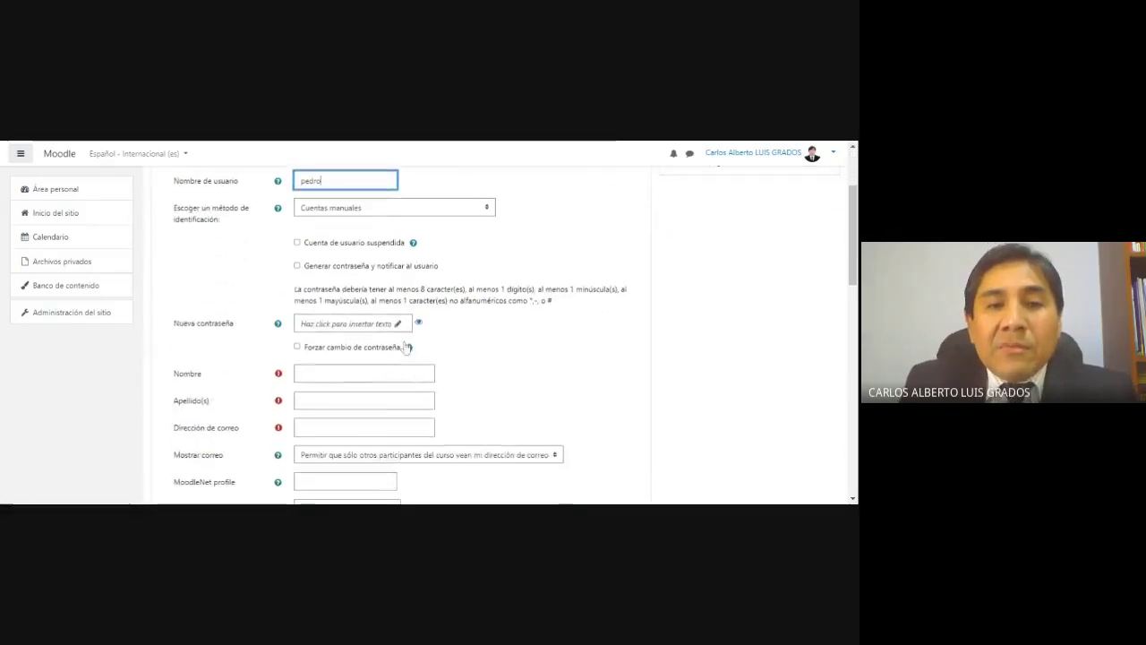
pyautogui.click(398, 326)
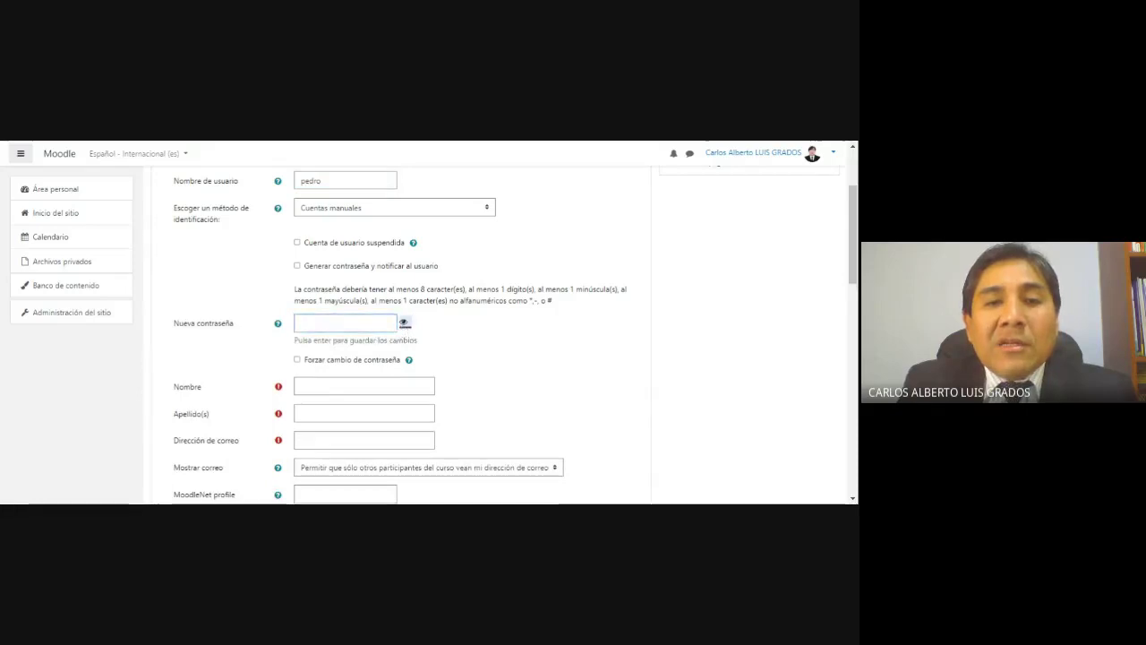
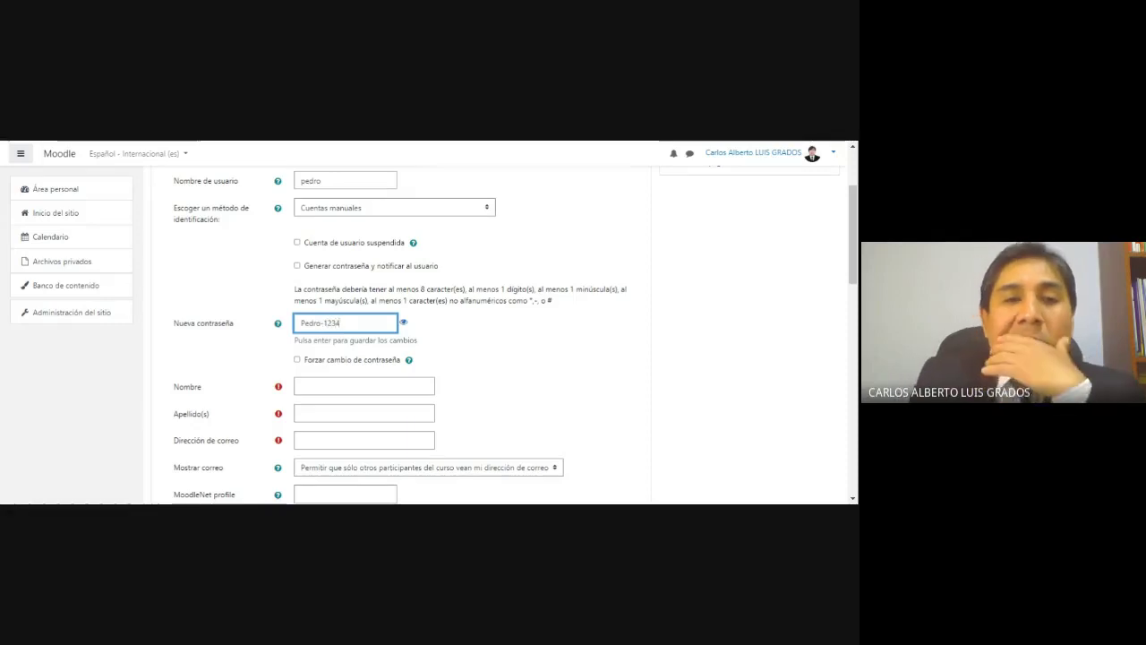
# Fill in the new student's first name and two-part surname.
pyautogui.scroll(-1, 403, 322)
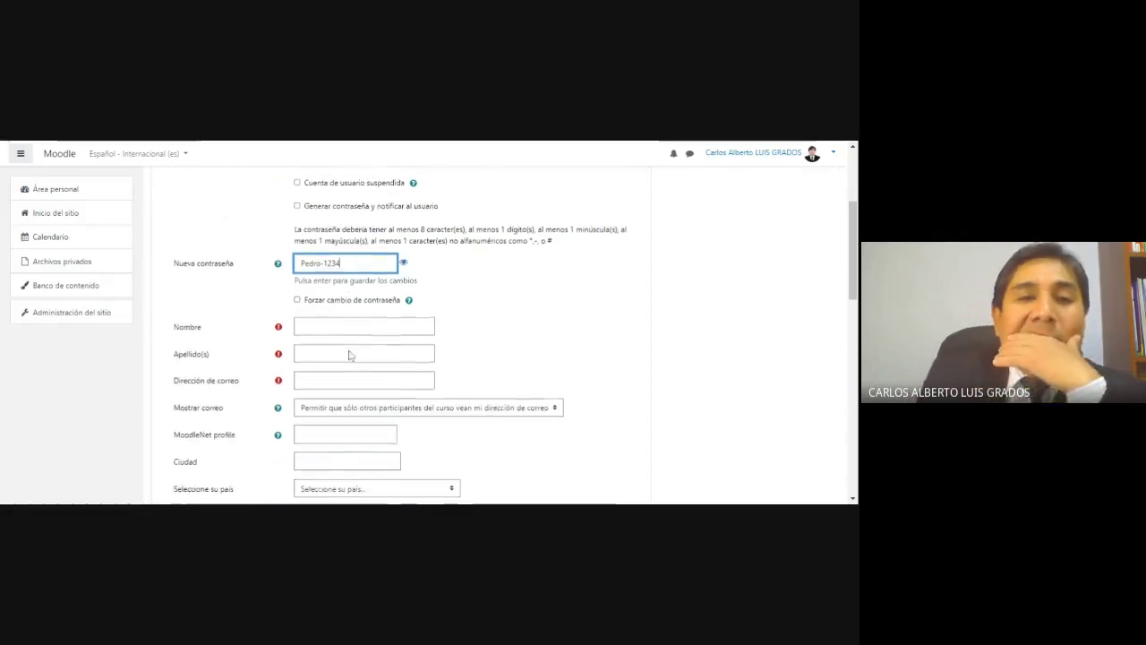
pyautogui.press('Tab')
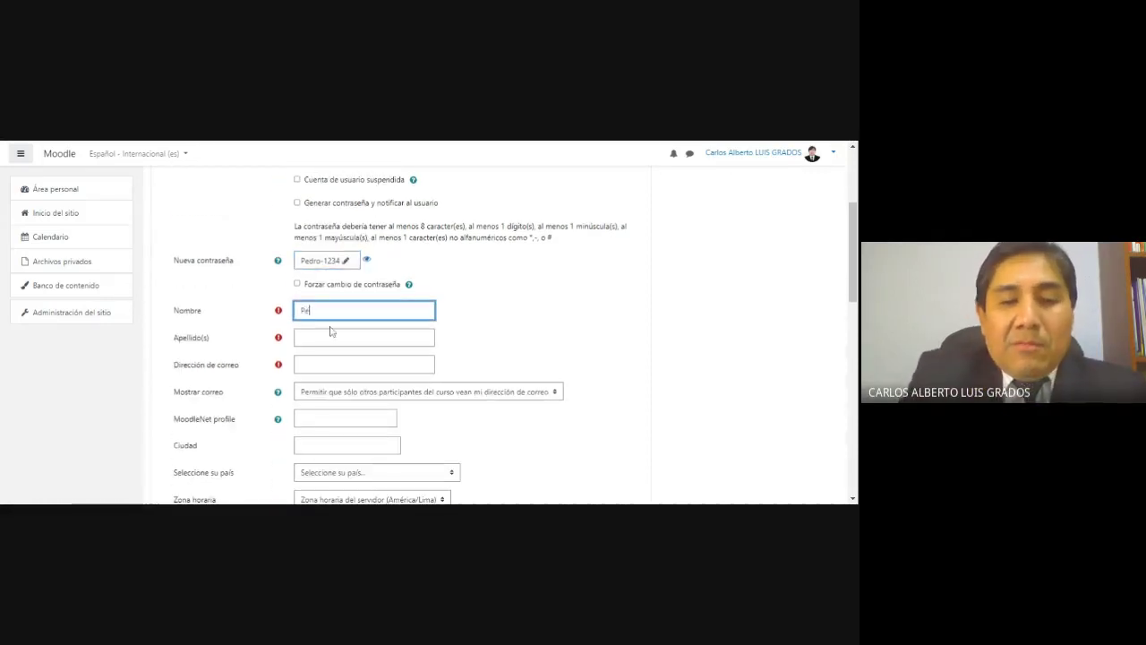
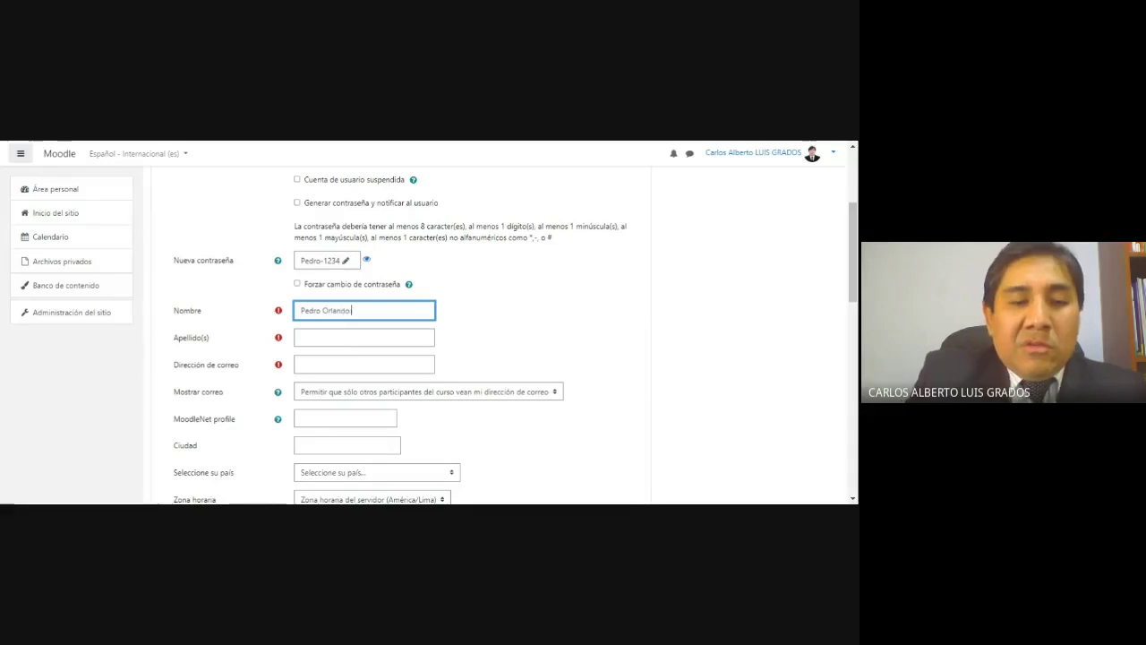
pyautogui.press('Tab')
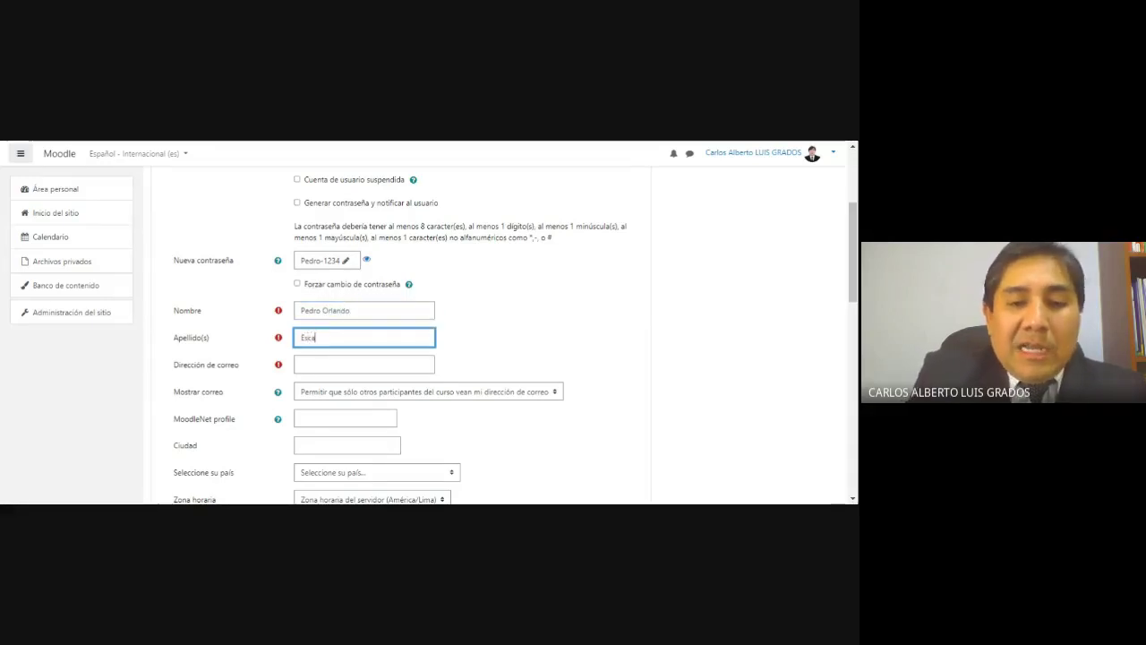
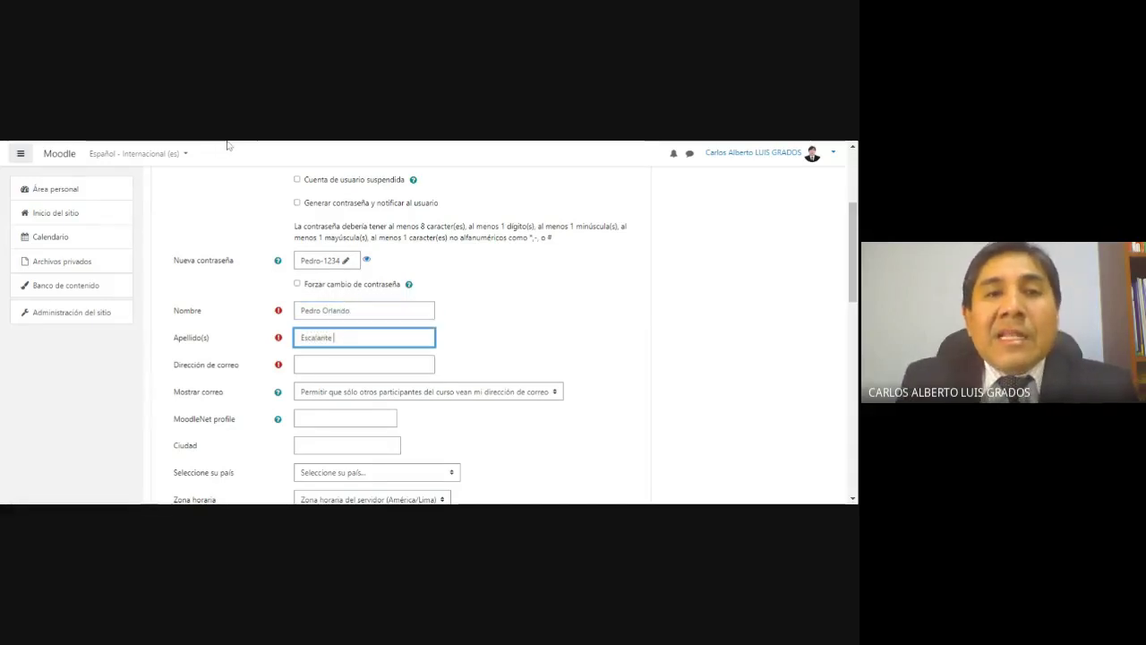
pyautogui.click(227, 145)
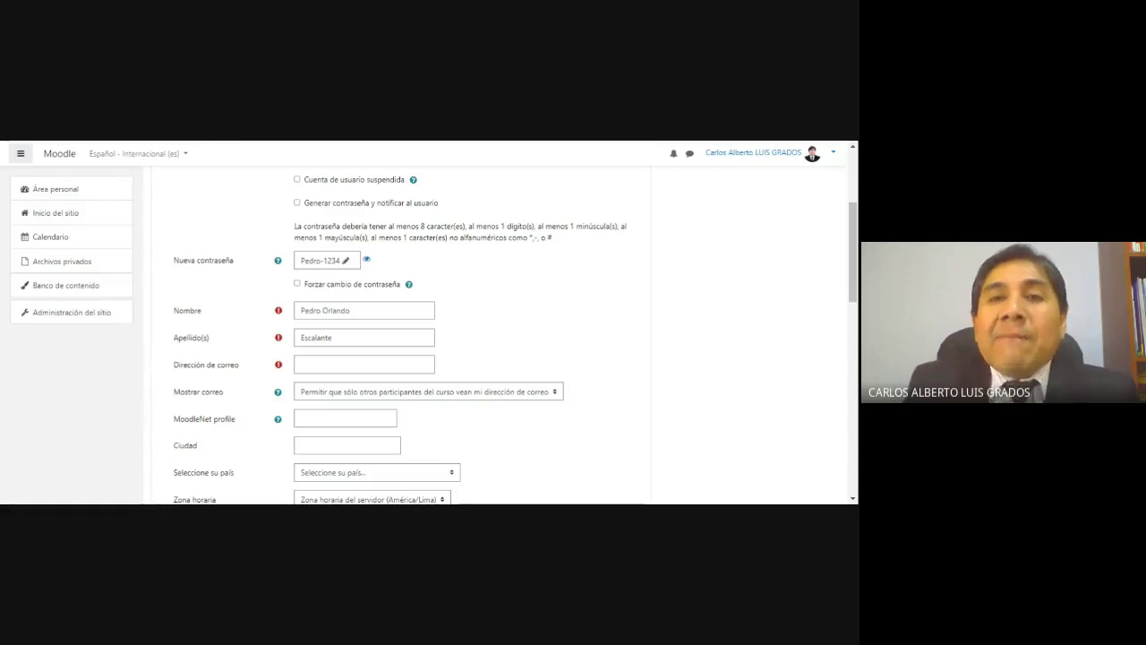
pyautogui.click(334, 338)
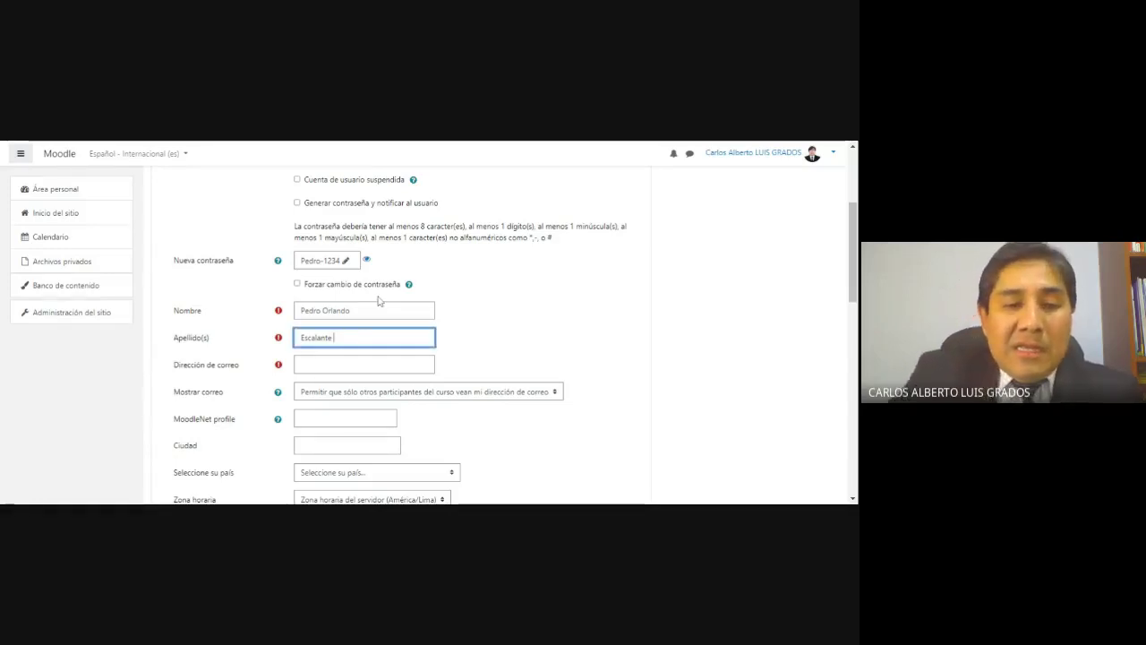
pyautogui.write('Palomi')
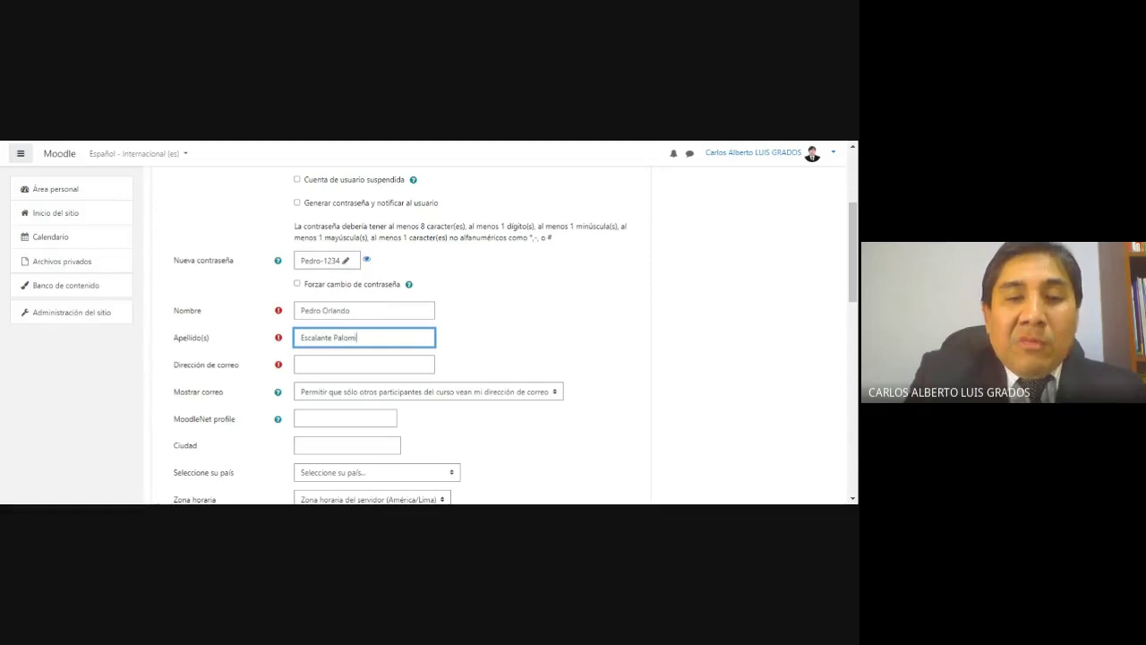
pyautogui.write('no')
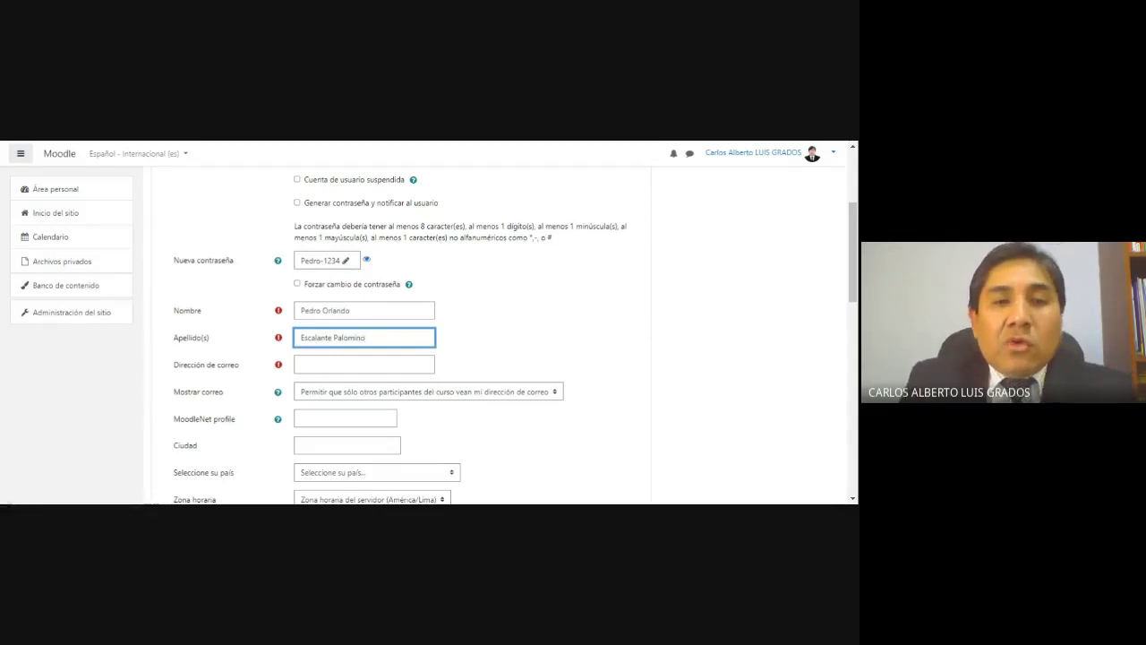
# Paste the suggested e-mail, set the city to Trujillo and the country to Perú.
pyautogui.press('Tab')
pyautogui.hotkey('ctrl', 'v')
pyautogui.scroll(-3, 331, 348)
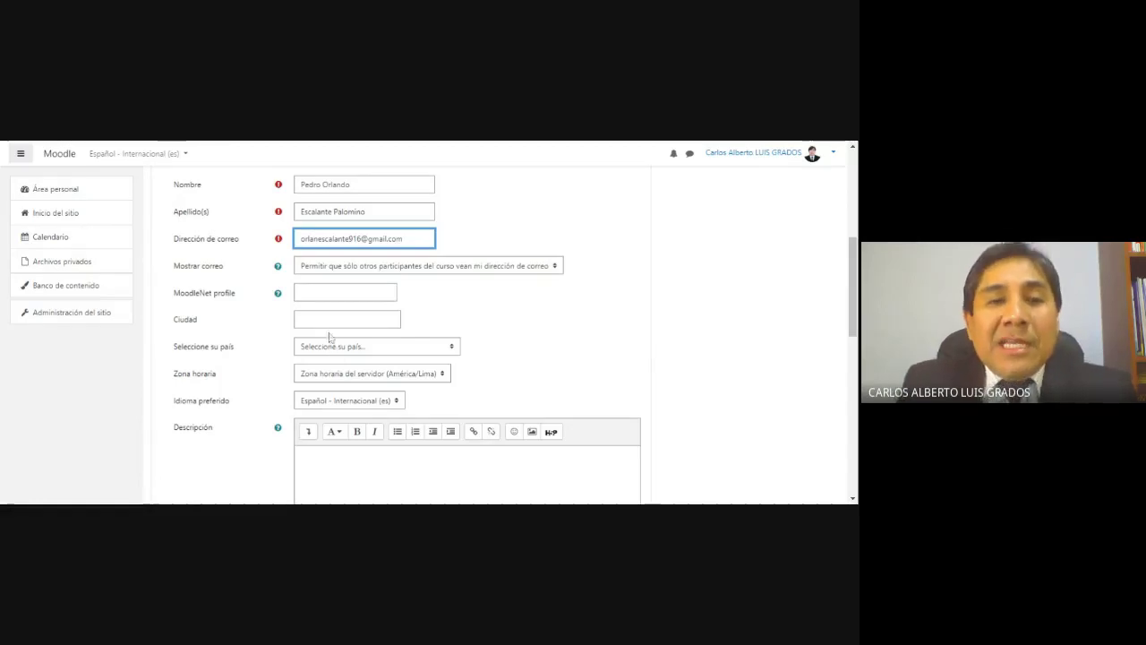
pyautogui.click(302, 318)
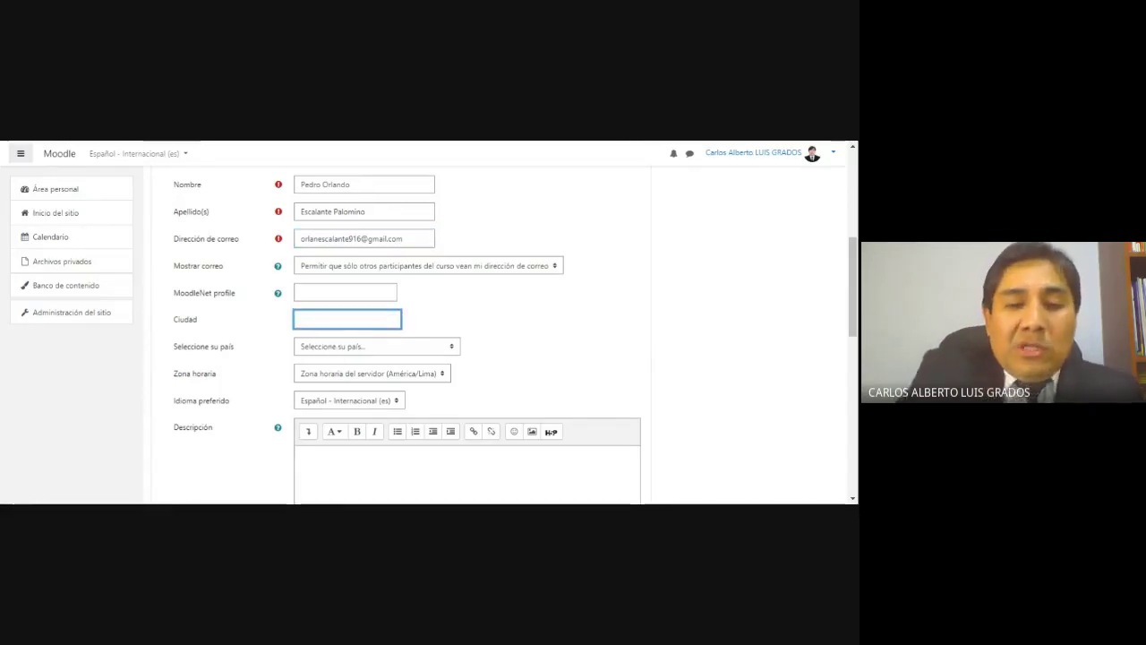
pyautogui.write('Trujil')
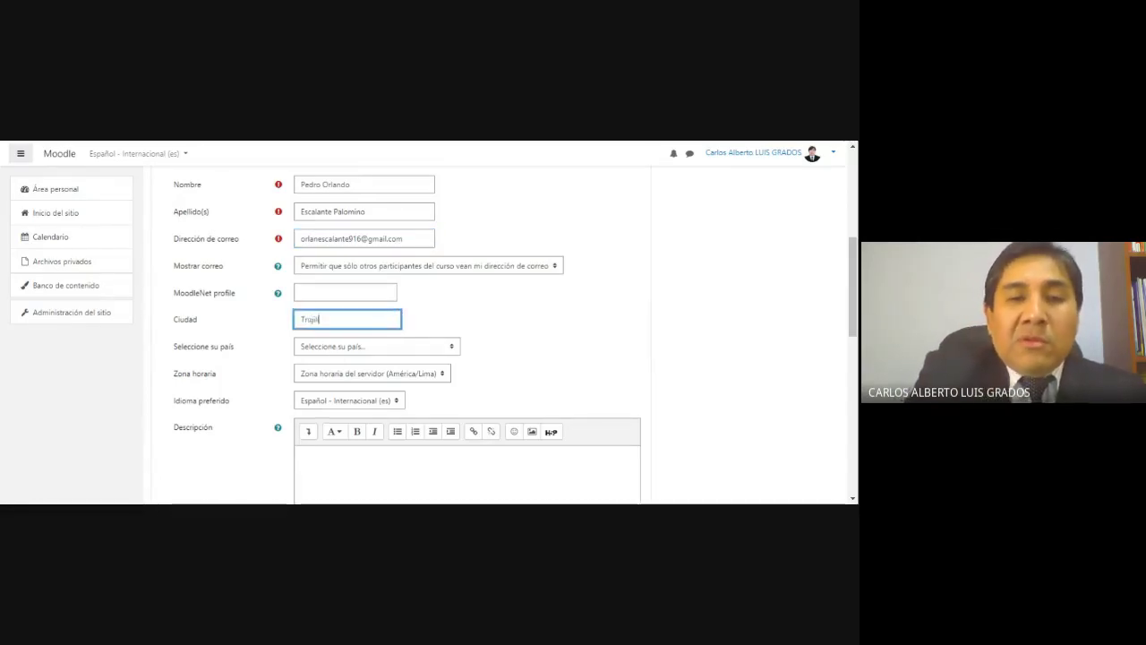
pyautogui.write('lo')
pyautogui.press('Tab')
pyautogui.press('p')
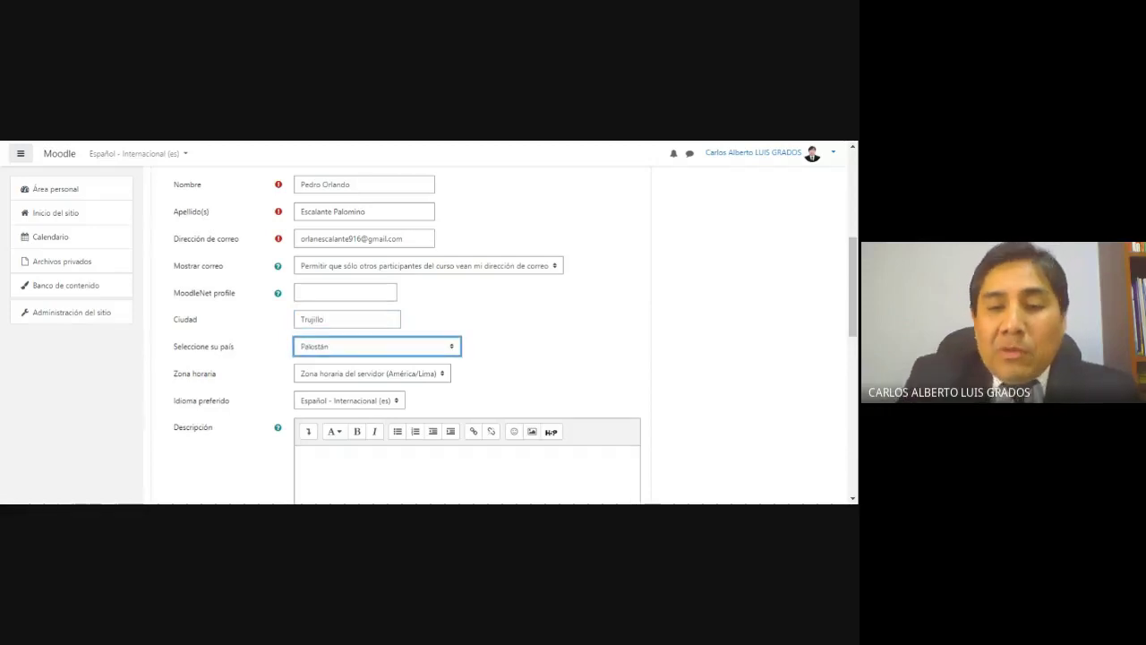
pyautogui.press('Down')
pyautogui.press('Down')
pyautogui.press('Down')
pyautogui.press('Down')
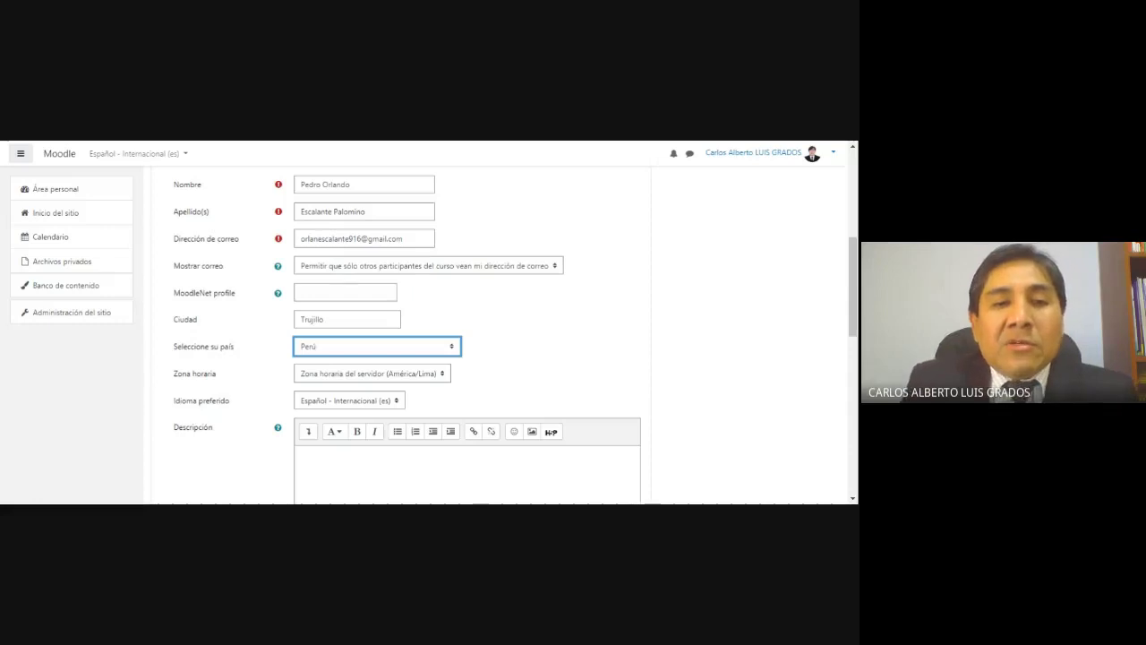
pyautogui.scroll(-7, 331, 376)
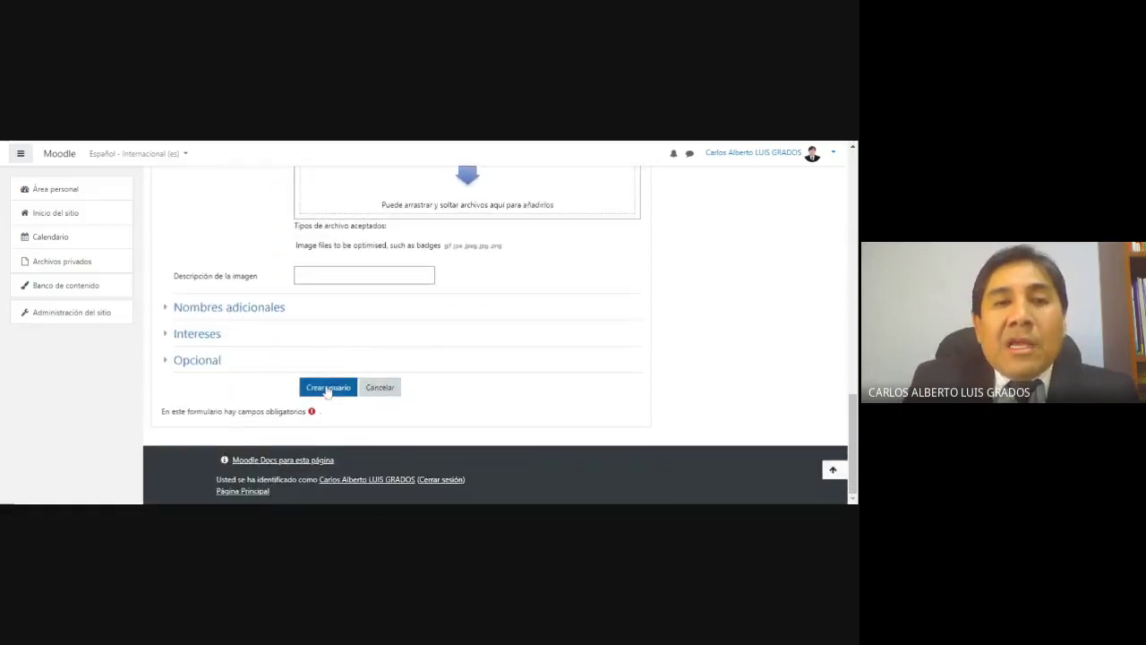
pyautogui.scroll(12, 563, 355)
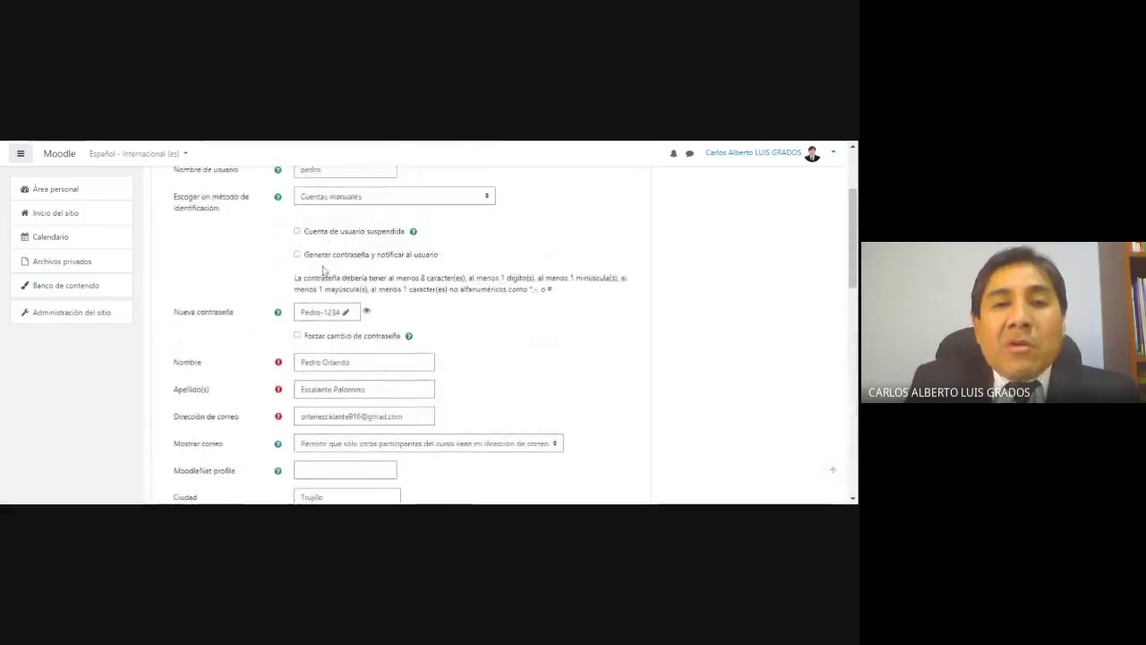
pyautogui.scroll(3, 324, 270)
pyautogui.moveTo(322, 307); pyautogui.dragTo(294, 312)
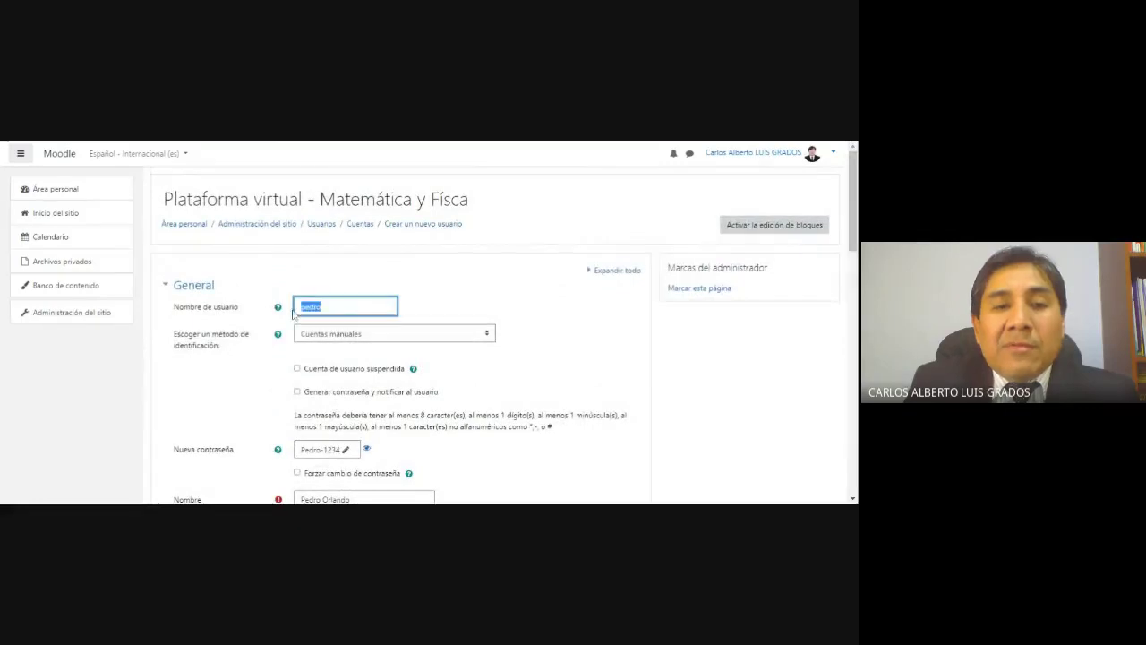
pyautogui.hotkey('alt', 'Tab')
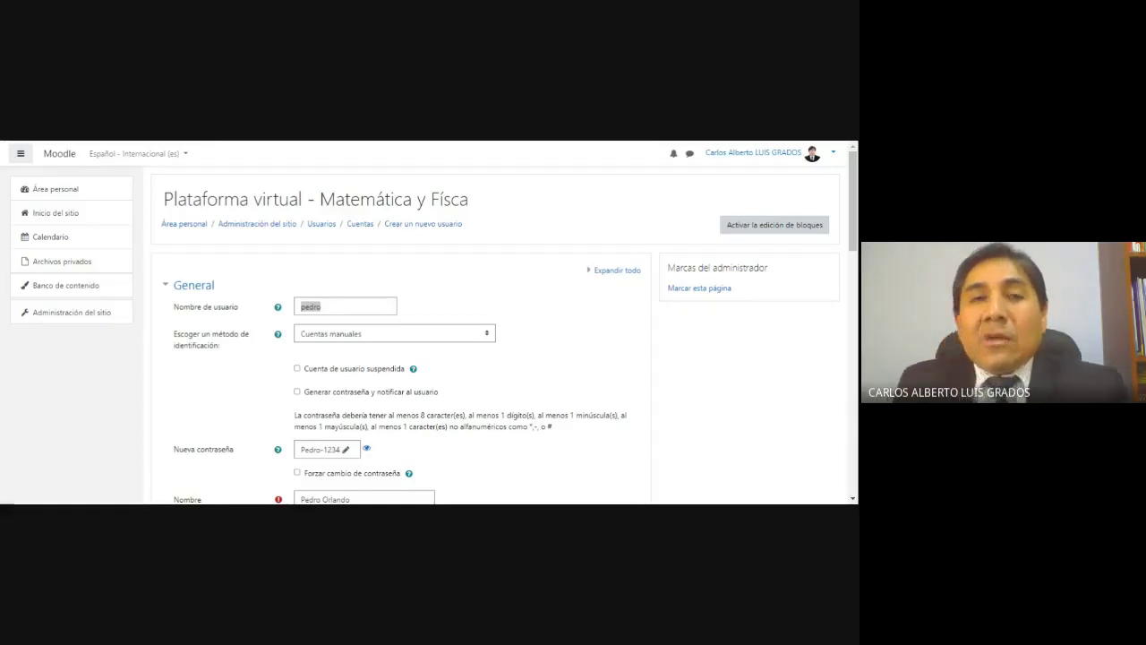
pyautogui.hotkey('alt', 'Tab')
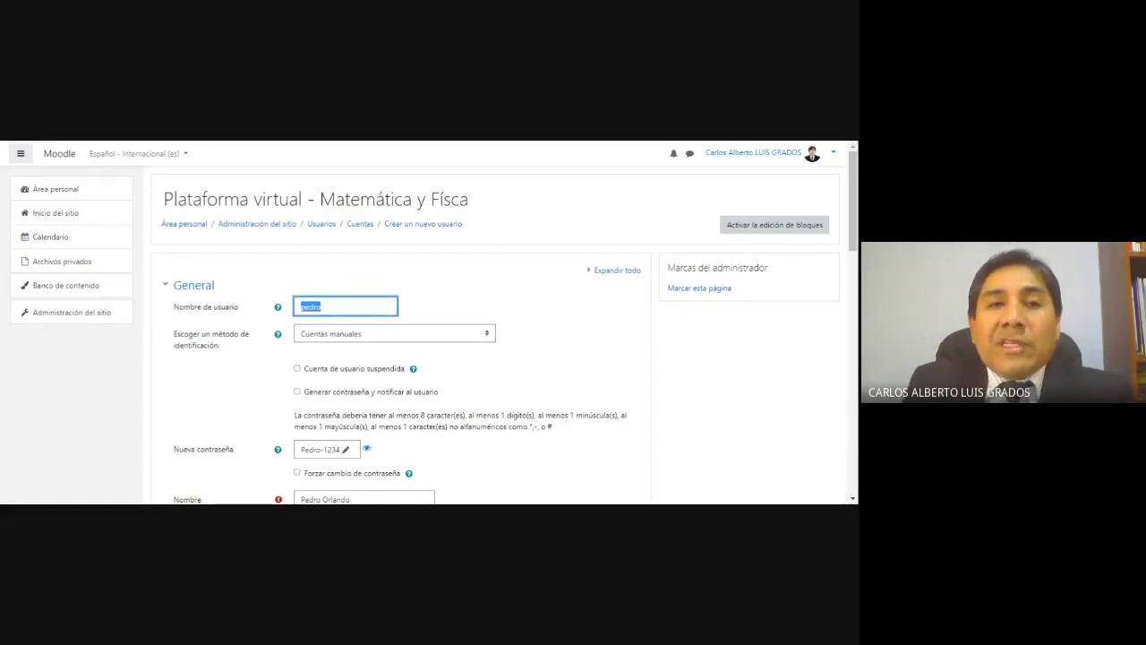
# Make the new user's password editable for review with the pencil beside Nueva contraseña.
pyautogui.click(343, 451)
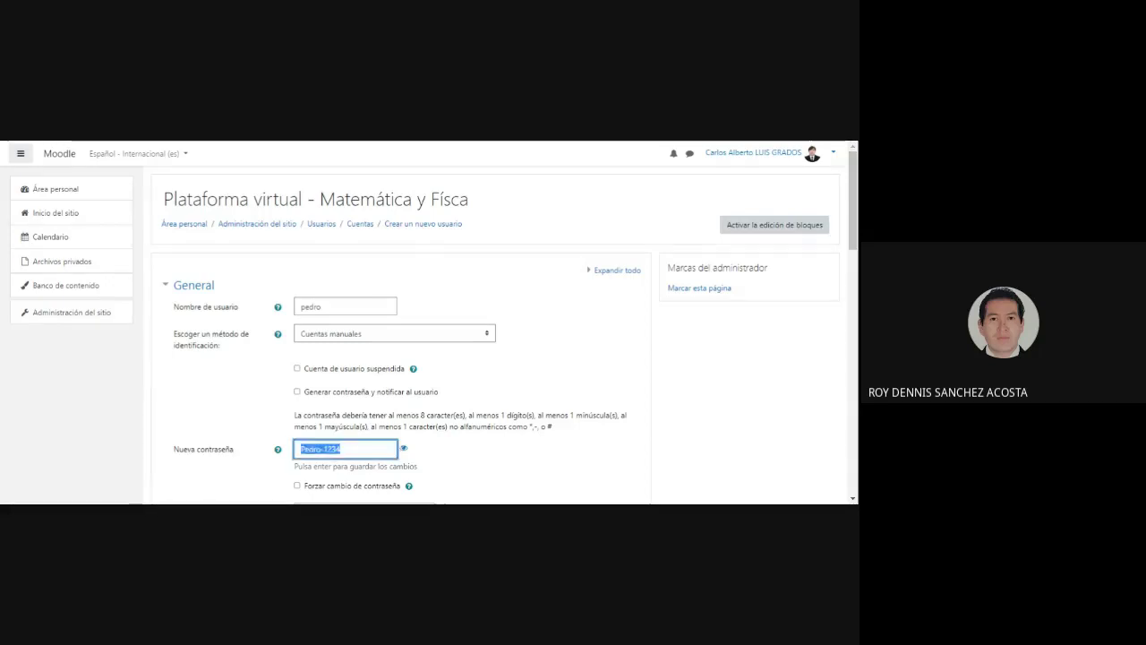
pyautogui.scroll(-15, 409, 376)
# Create the Trujillo student's account and scroll the updated list of 24 users.
pyautogui.click(331, 393)
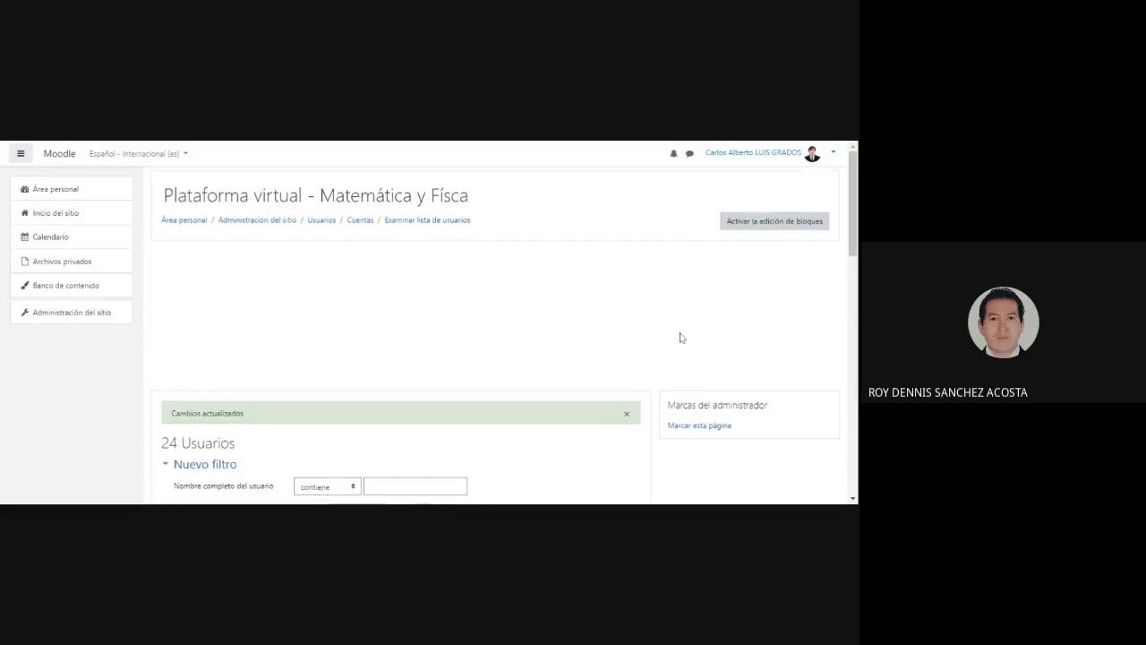
pyautogui.scroll(-10, 680, 337)
pyautogui.scroll(-3, 680, 337)
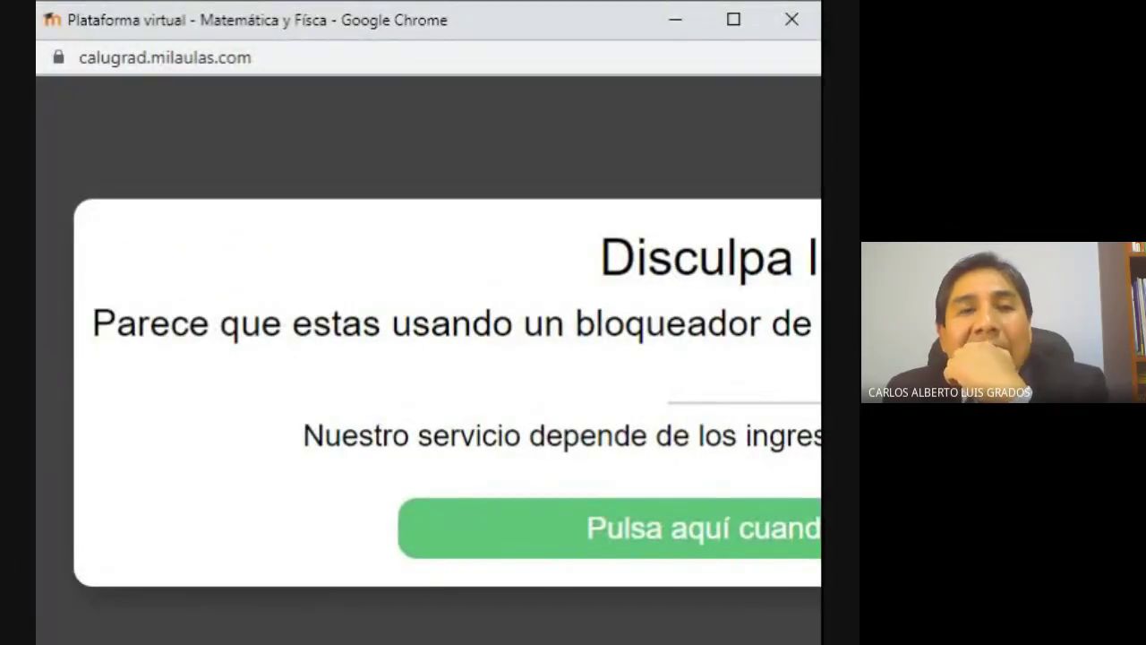
# Maximize the Chrome window to see the ad-blocker notice, then minimize it.
pyautogui.click(733, 19)
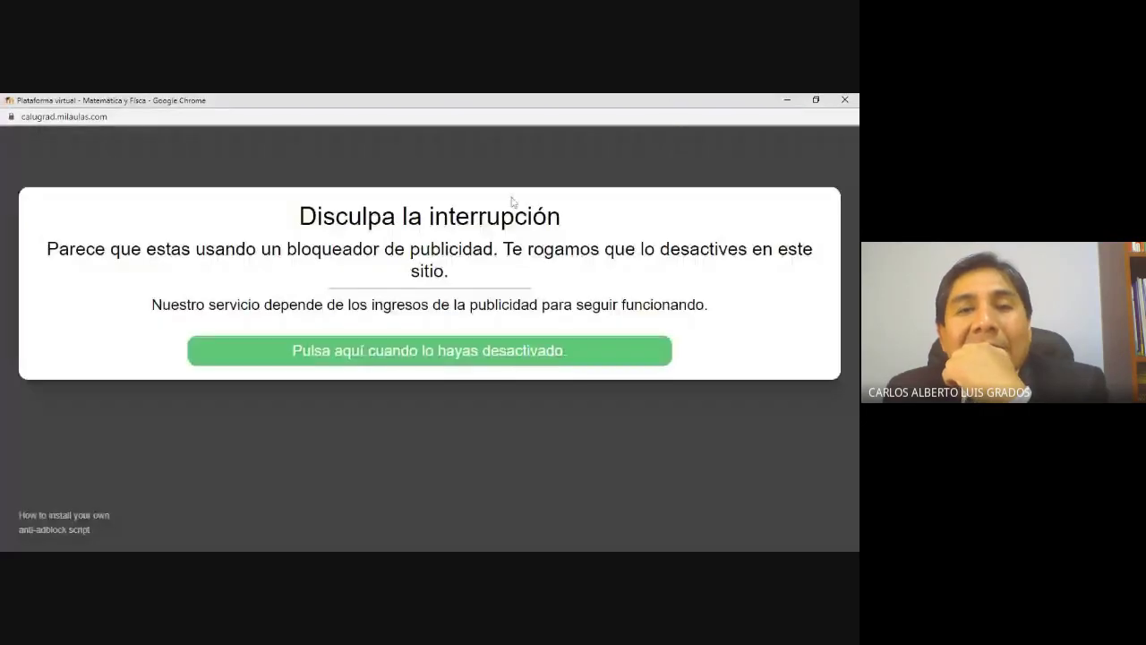
pyautogui.click(786, 102)
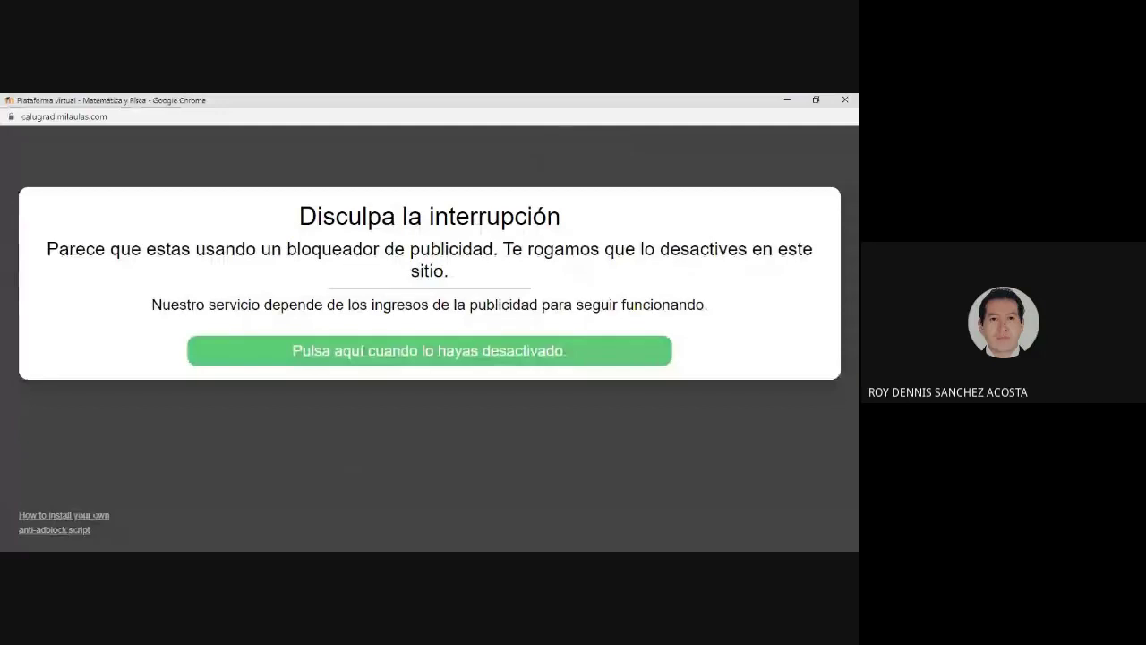
pyautogui.click(70, 530)
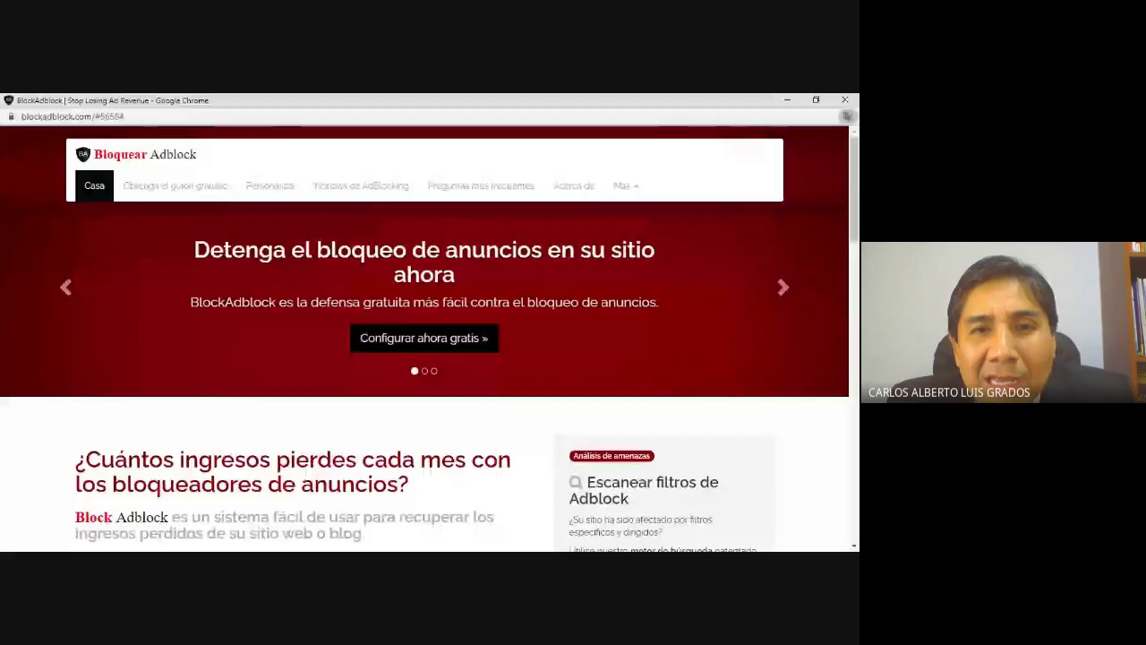
pyautogui.scroll(-2, 430, 336)
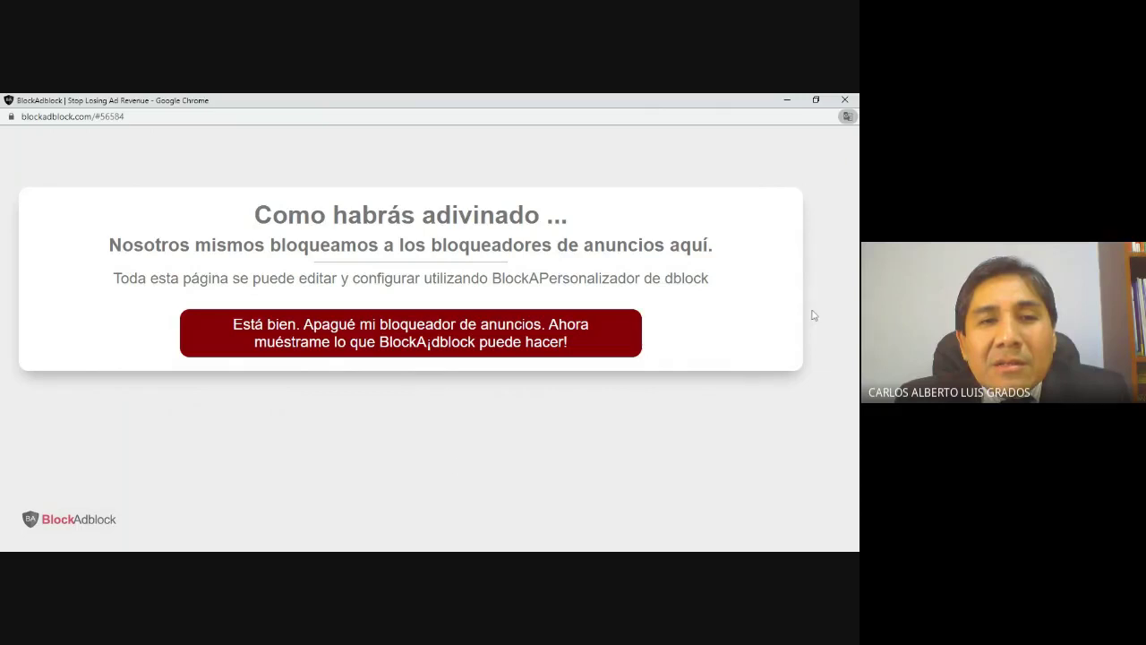
pyautogui.click(395, 331)
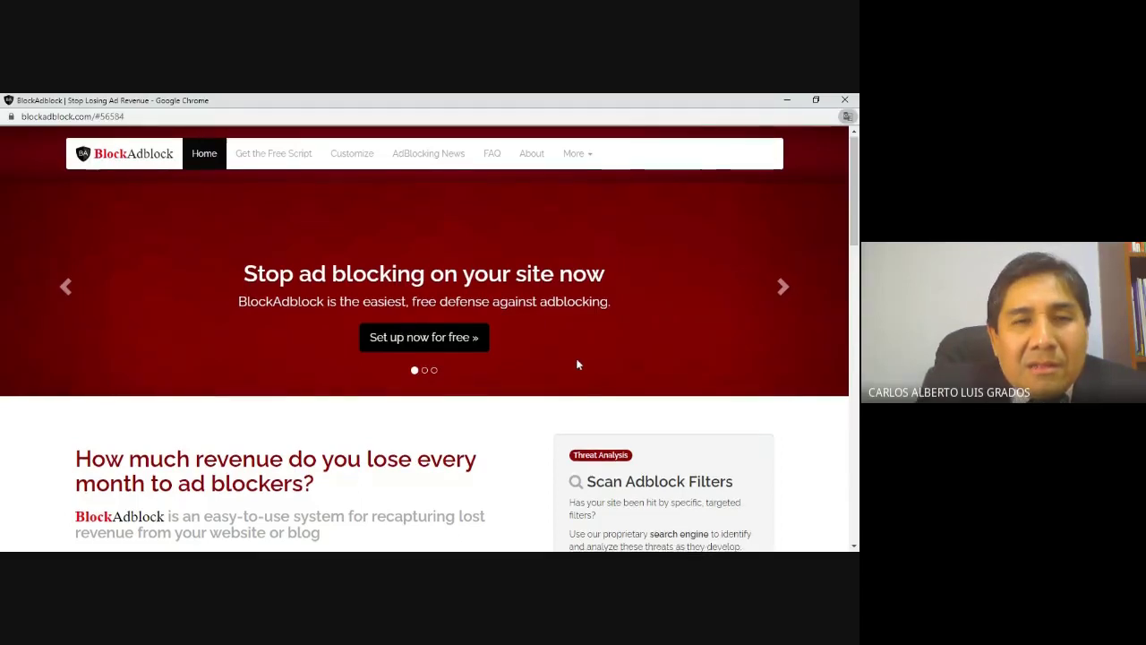
pyautogui.scroll(-1, 577, 364)
pyautogui.scroll(-2, 577, 363)
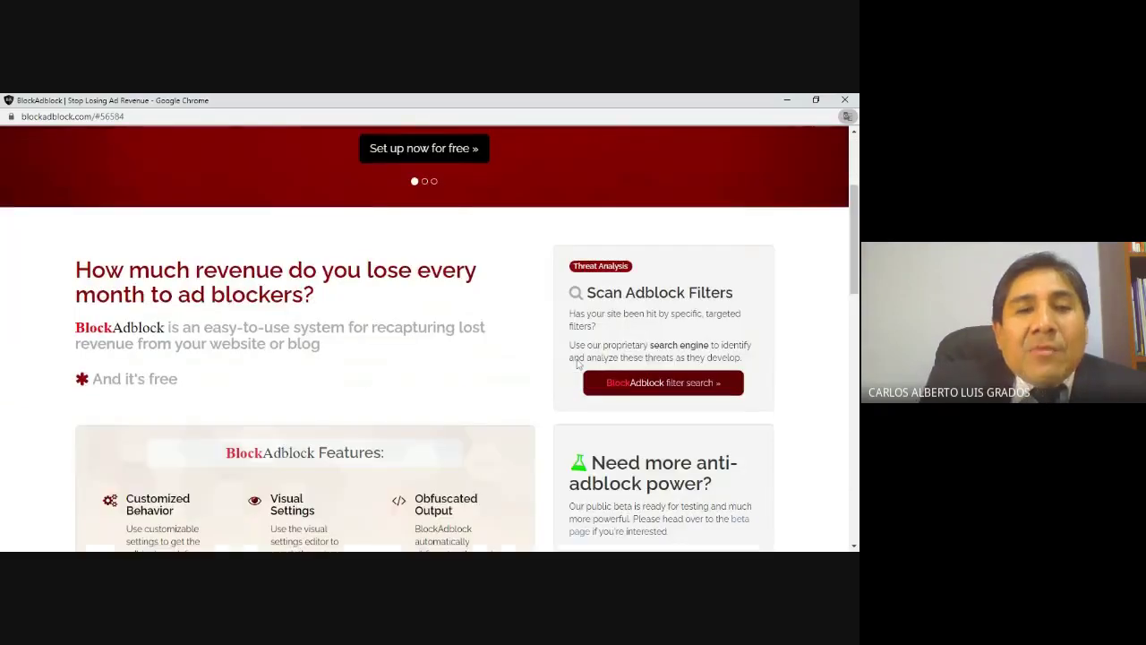
pyautogui.scroll(-4, 578, 365)
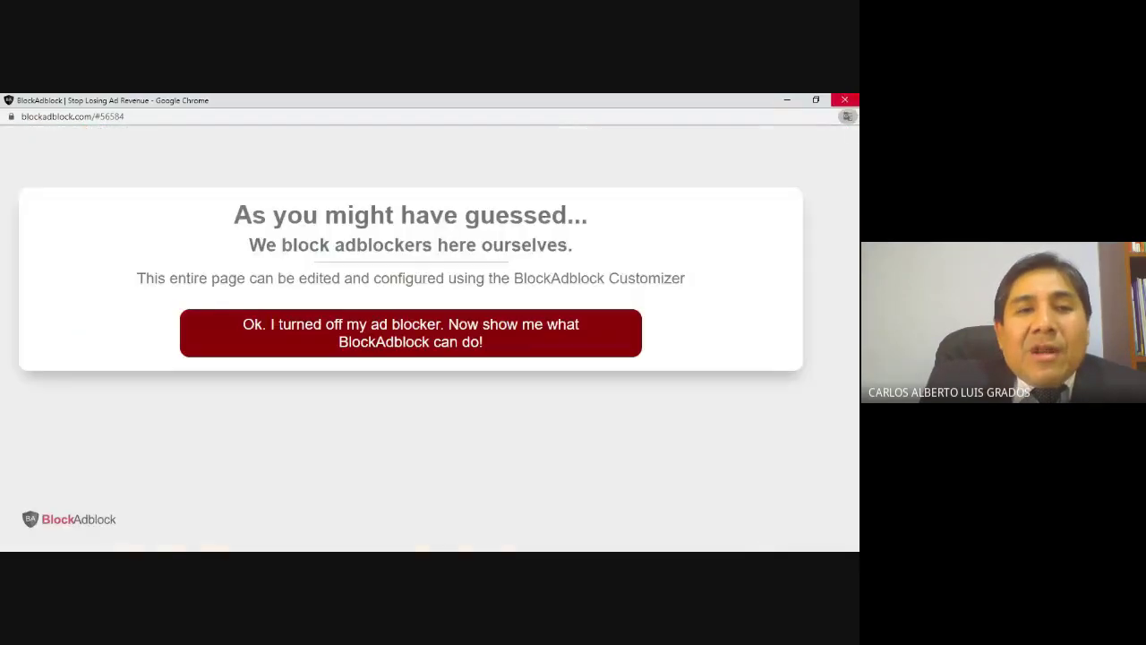
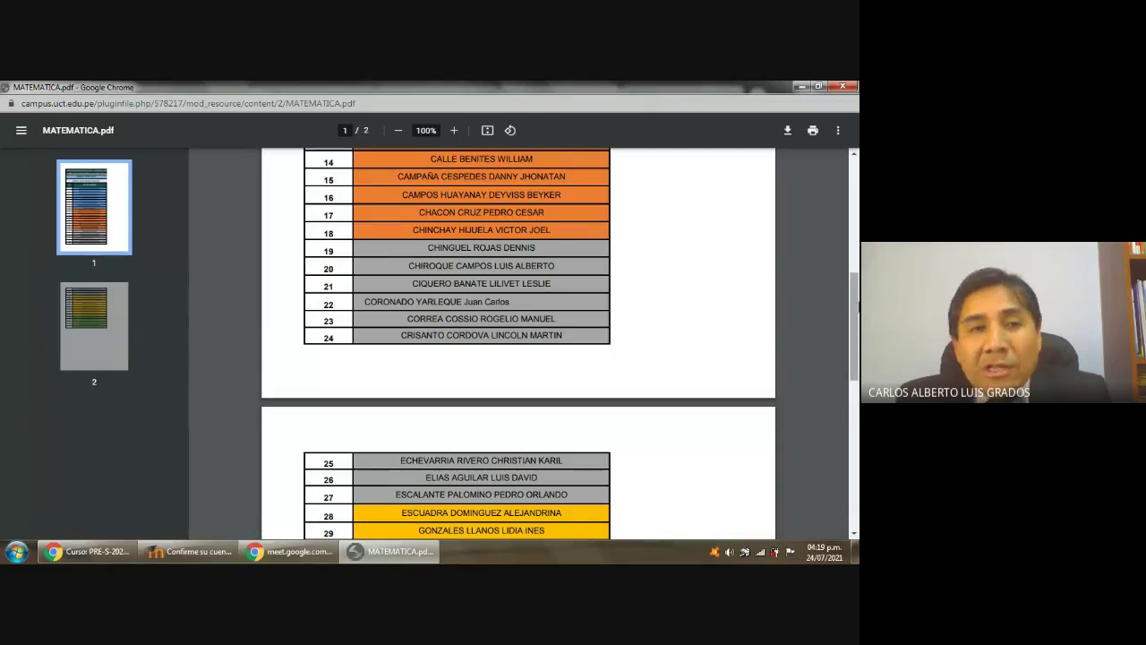
# Leave the MATEMATICA.pdf student list and bring up the 'Curso: PRE-S-2021' course window.
pyautogui.scroll(3, 855, 318)
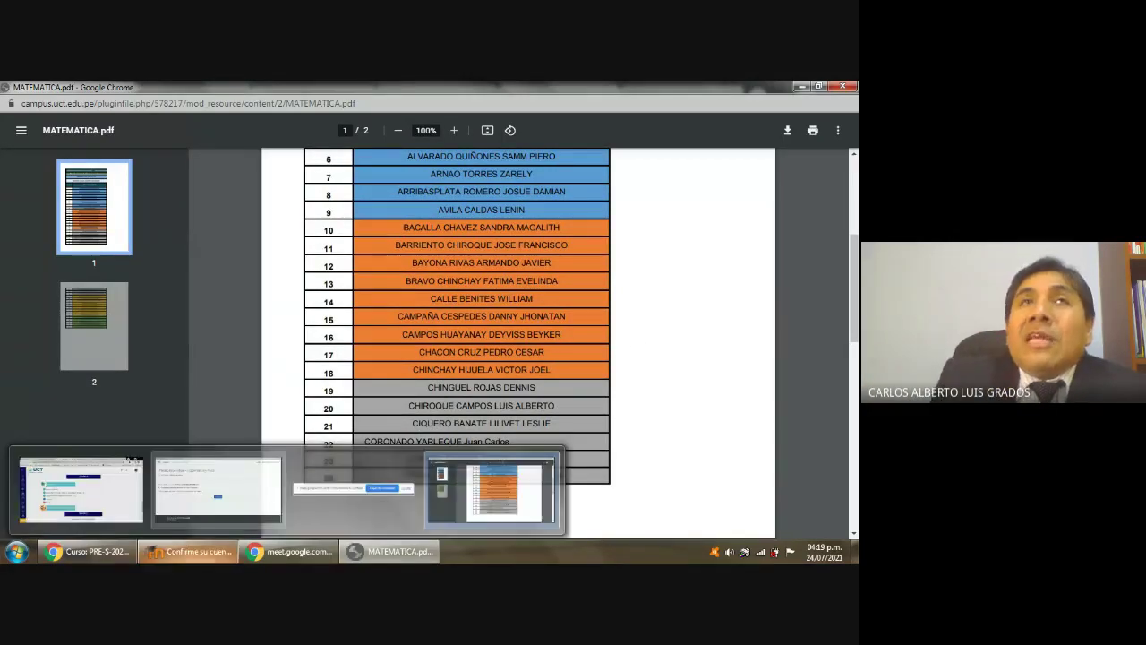
pyautogui.click(188, 550)
pyautogui.click(287, 553)
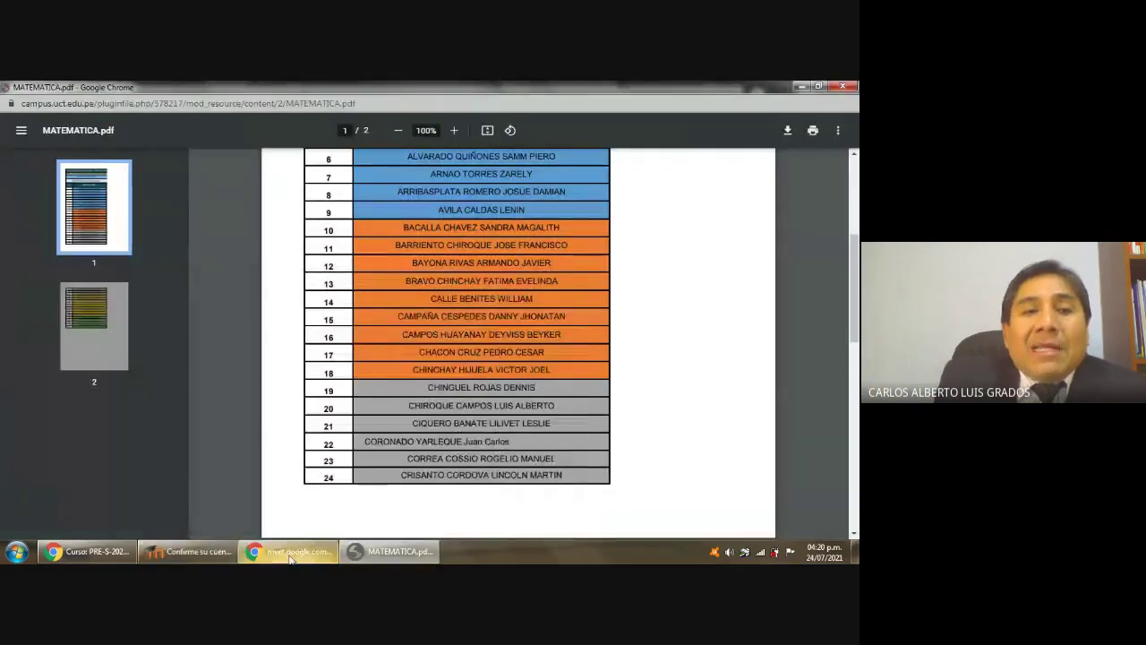
pyautogui.click(110, 551)
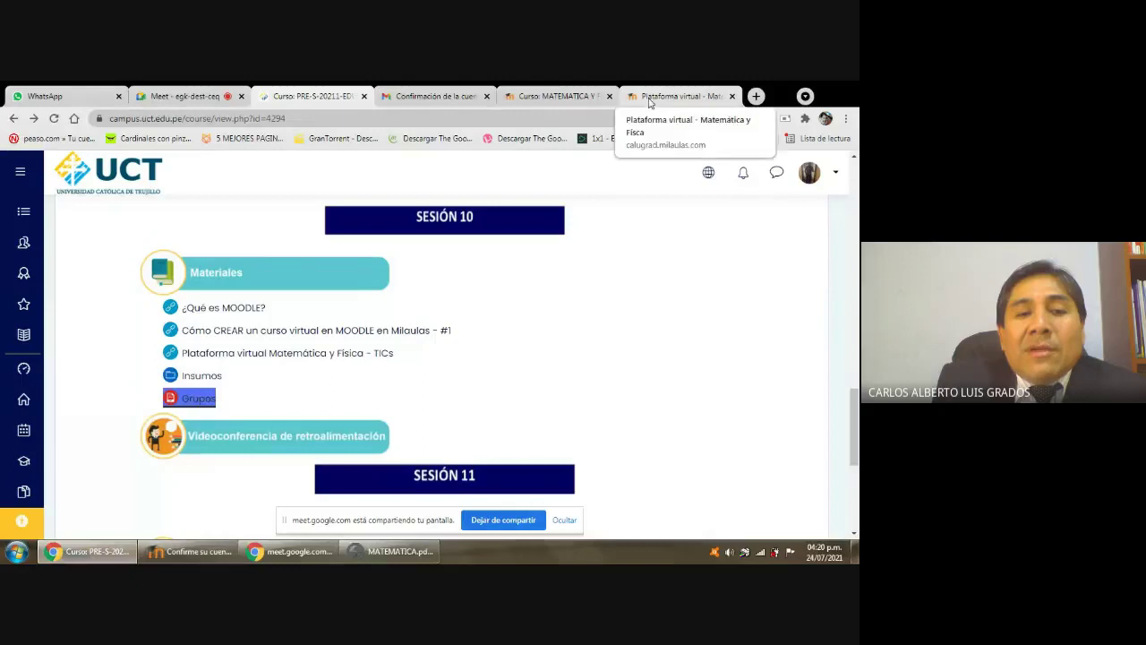
# Close the 'Confirme su cuenta' window and go to the Plataforma virtual site home.
pyautogui.click(195, 552)
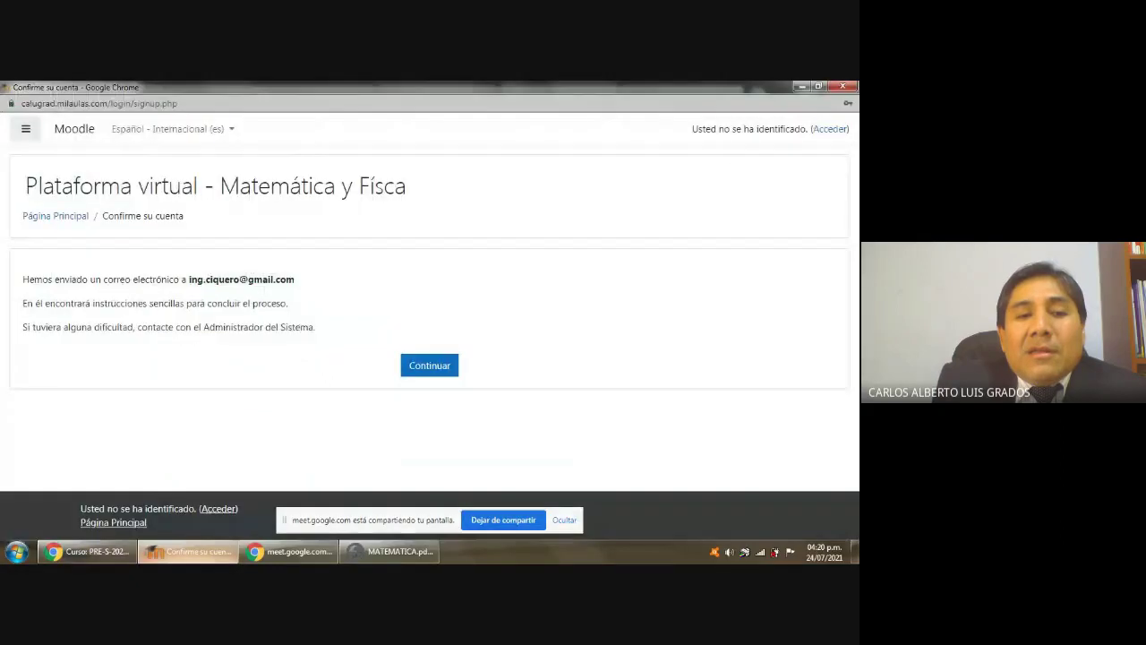
pyautogui.click(845, 87)
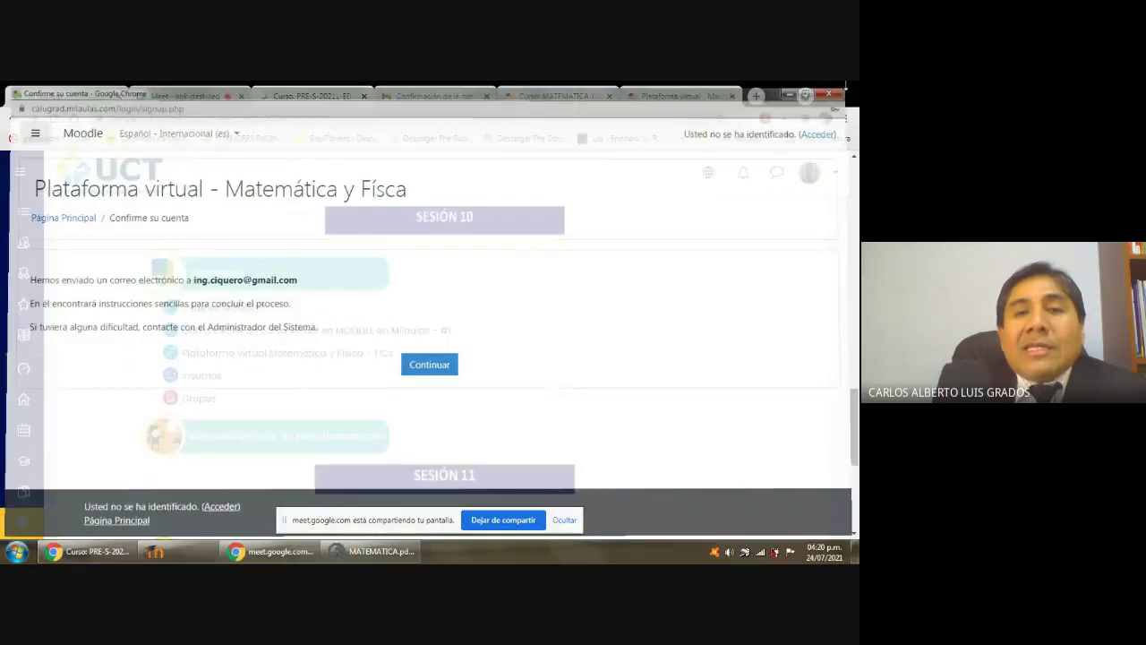
pyautogui.click(666, 95)
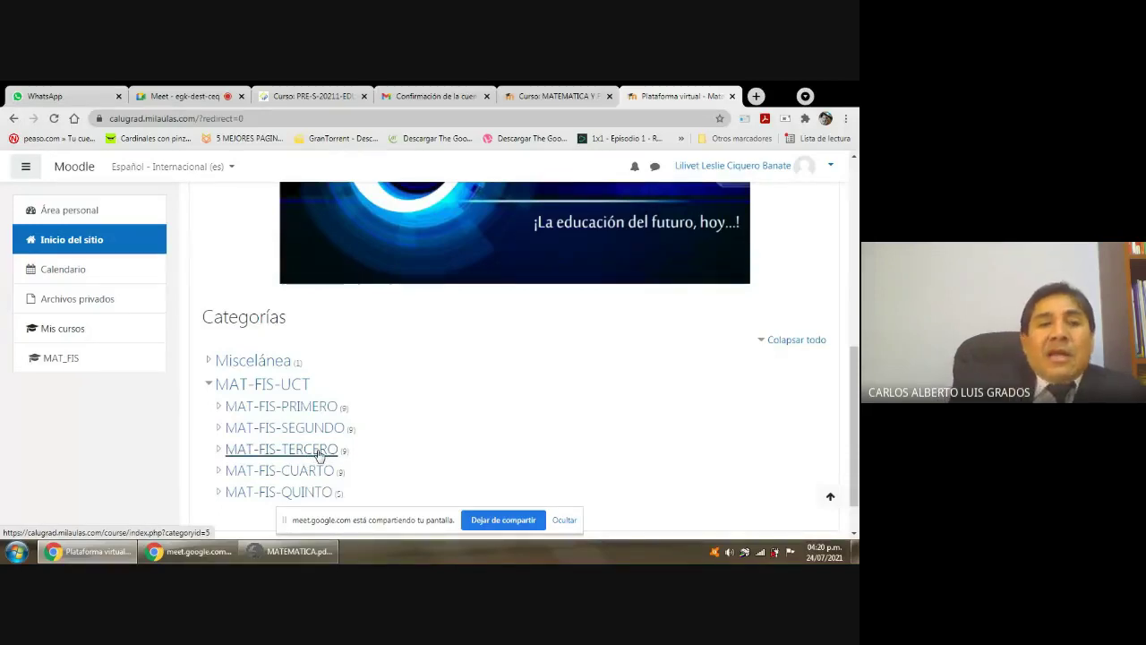
# Open the MAT-FIS-TERCERO category, hide the sharing bar, and select the student's course.
pyautogui.click(320, 451)
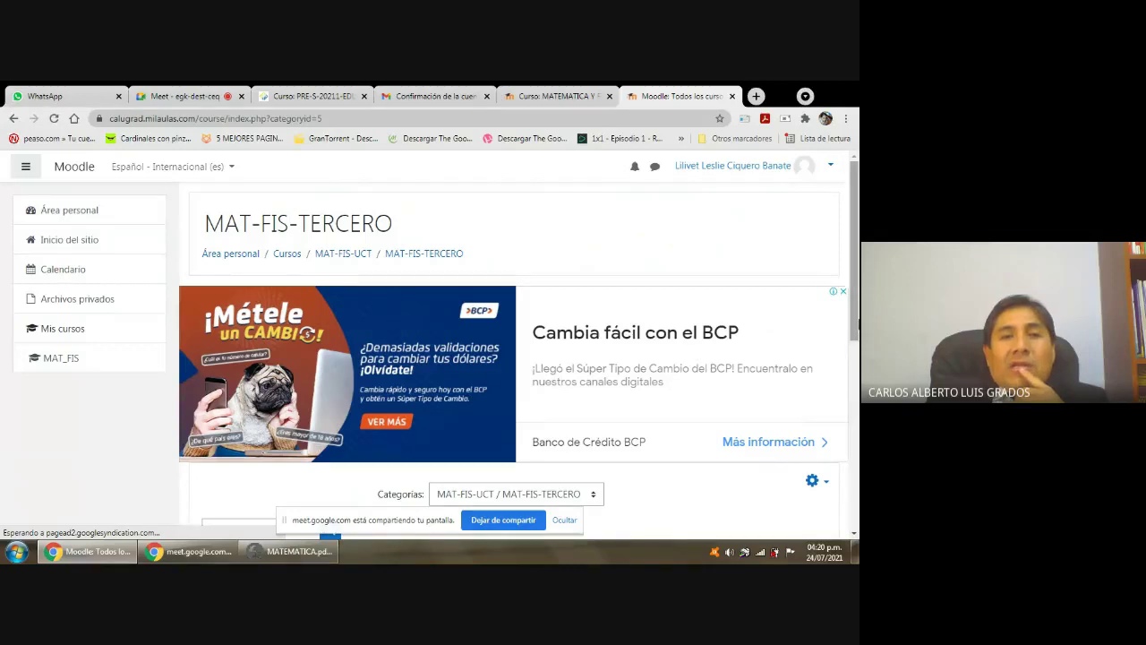
pyautogui.scroll(-2, 515, 358)
pyautogui.scroll(-3, 855, 479)
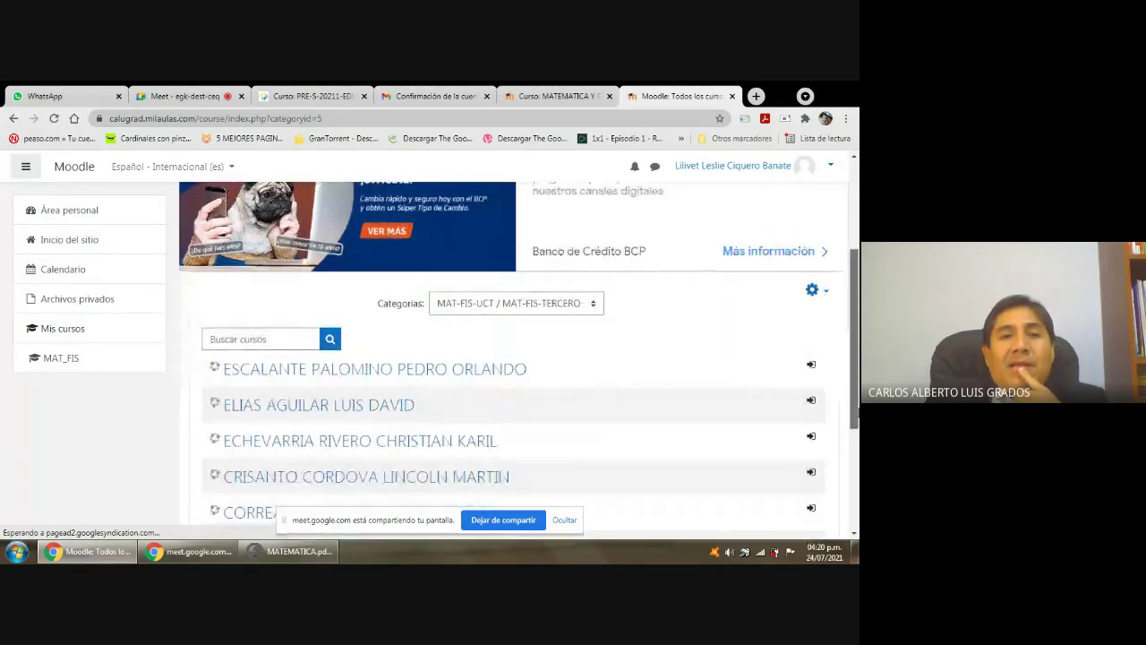
pyautogui.moveTo(855, 478); pyautogui.dragTo(853, 491)
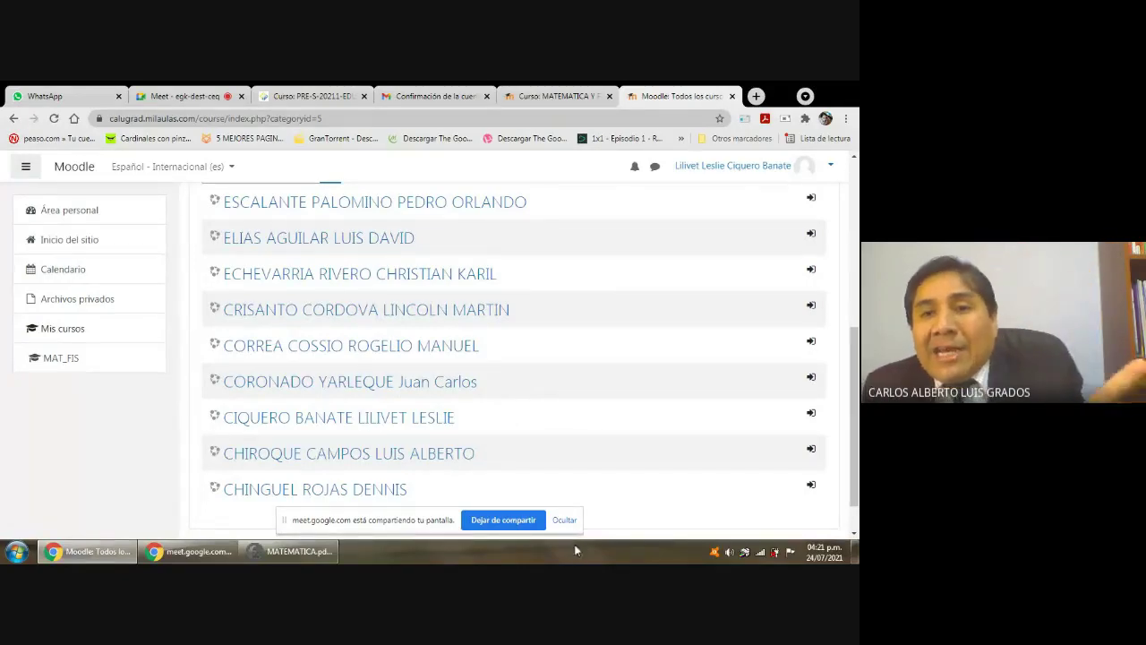
pyautogui.click(565, 520)
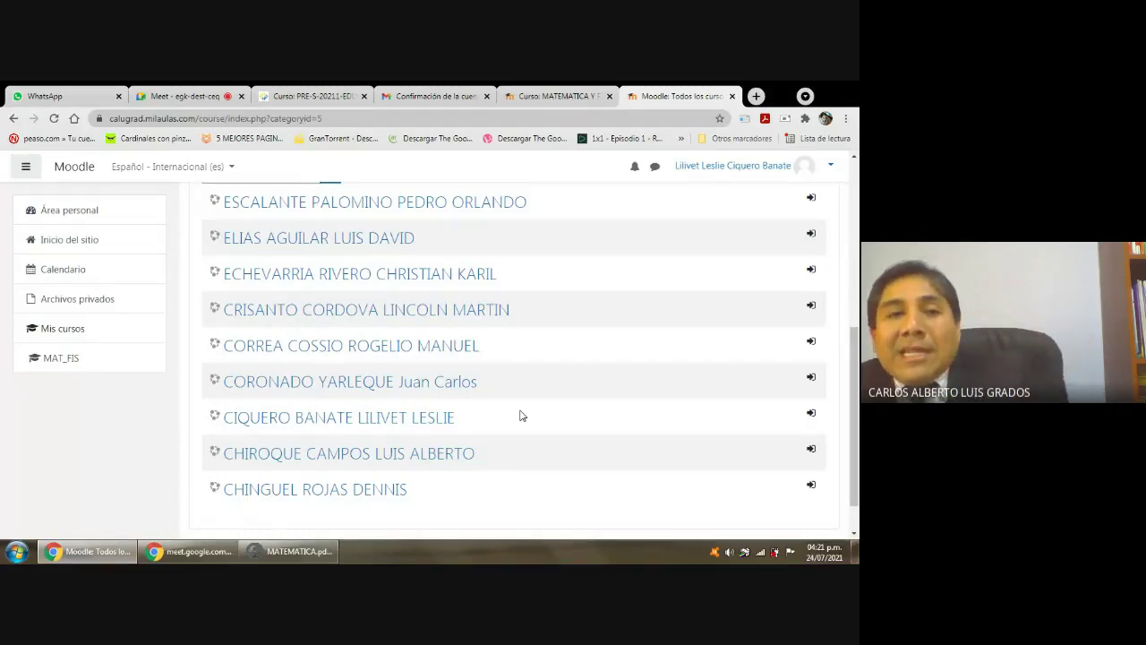
pyautogui.click(441, 419)
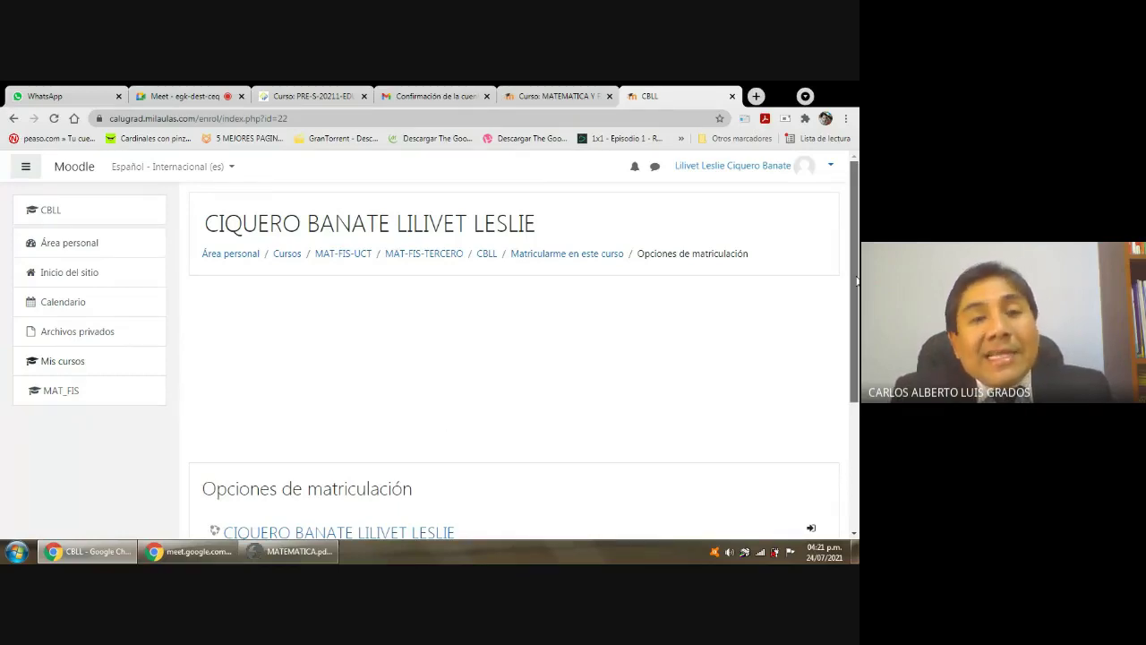
# Use Matricularme under Auto-matriculación (Estudiante) to self-enrol in the course.
pyautogui.moveTo(857, 281); pyautogui.dragTo(855, 397)
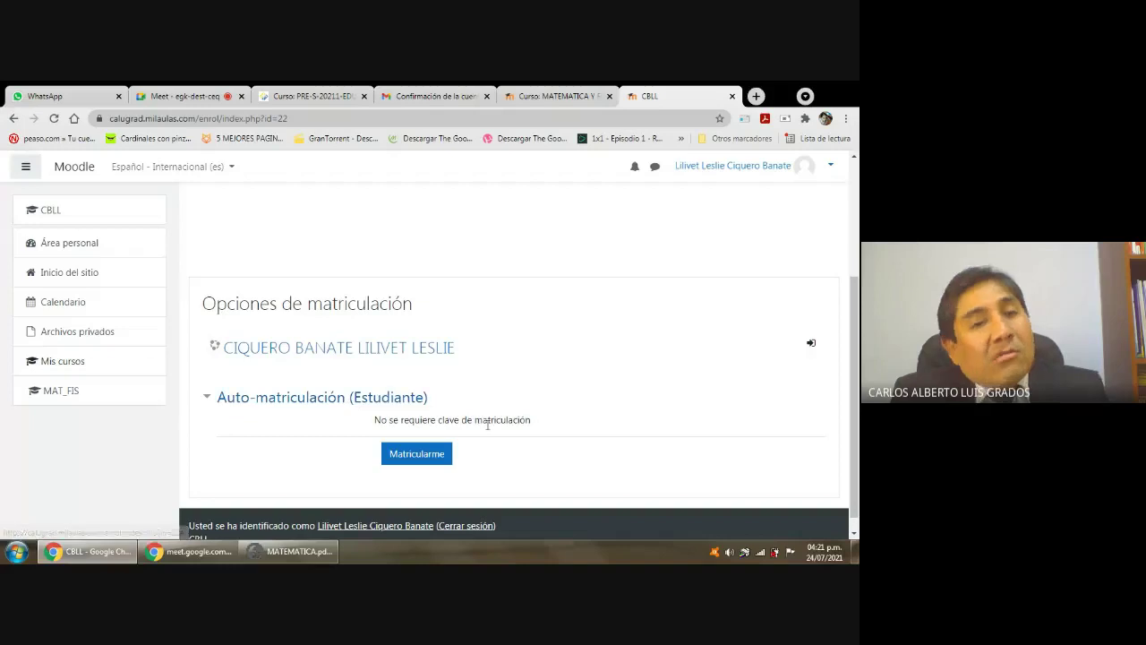
pyautogui.click(432, 460)
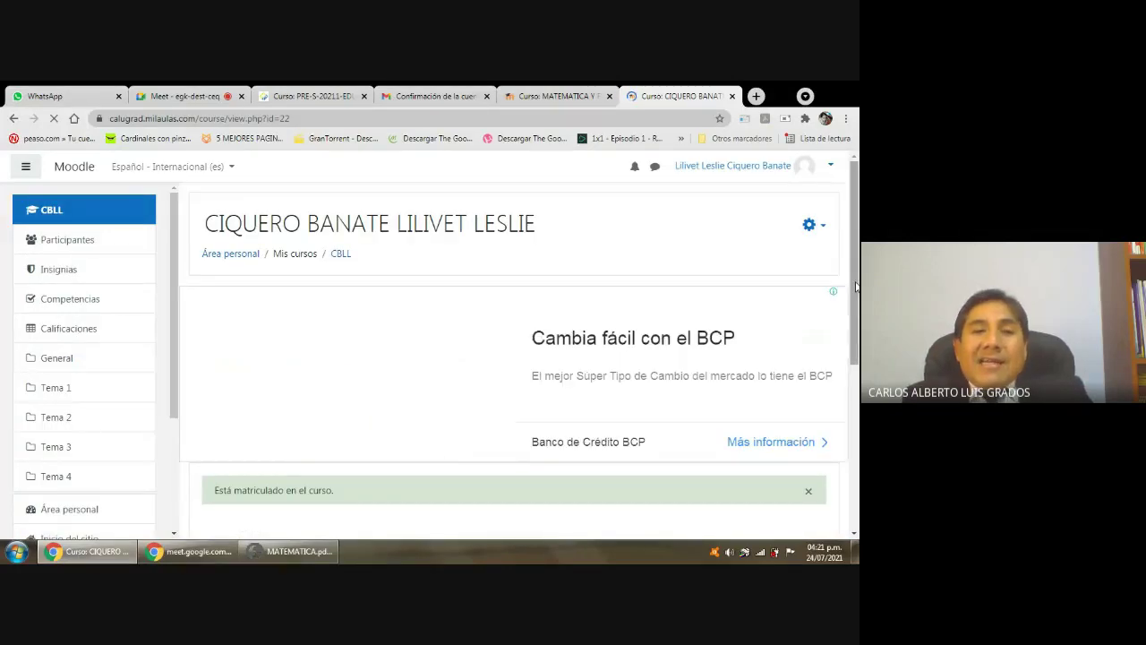
# Look over the course's Tema 1 section, then switch to the administrator's Moodle dashboard.
pyautogui.moveTo(855, 287); pyautogui.dragTo(853, 466)
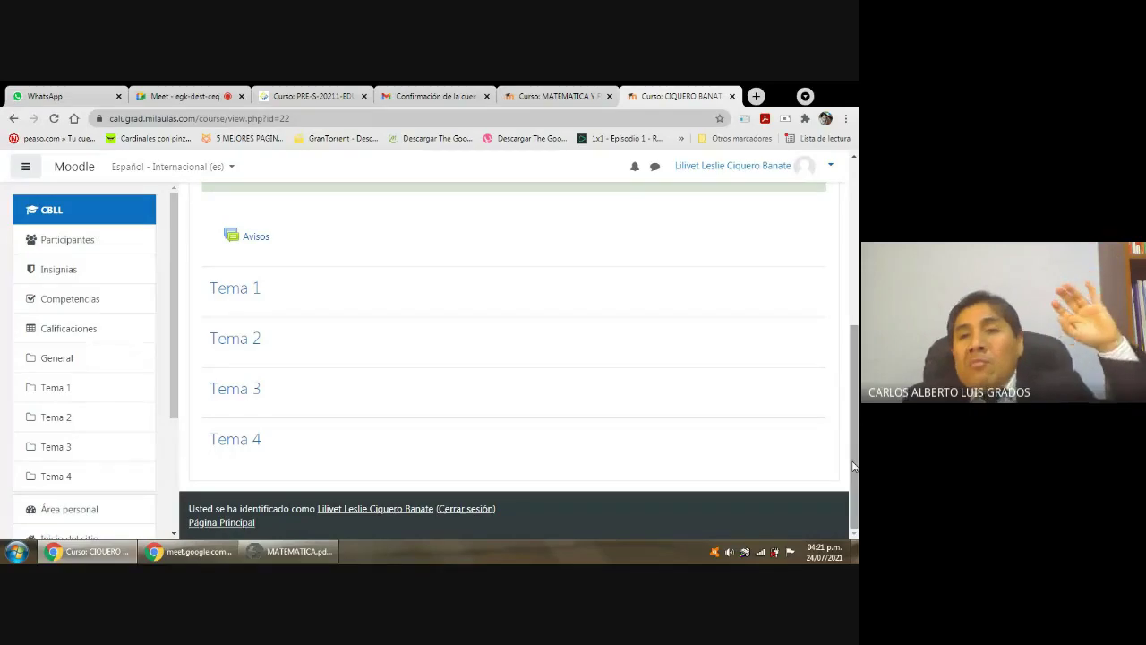
pyautogui.tripleClick(380, 299)
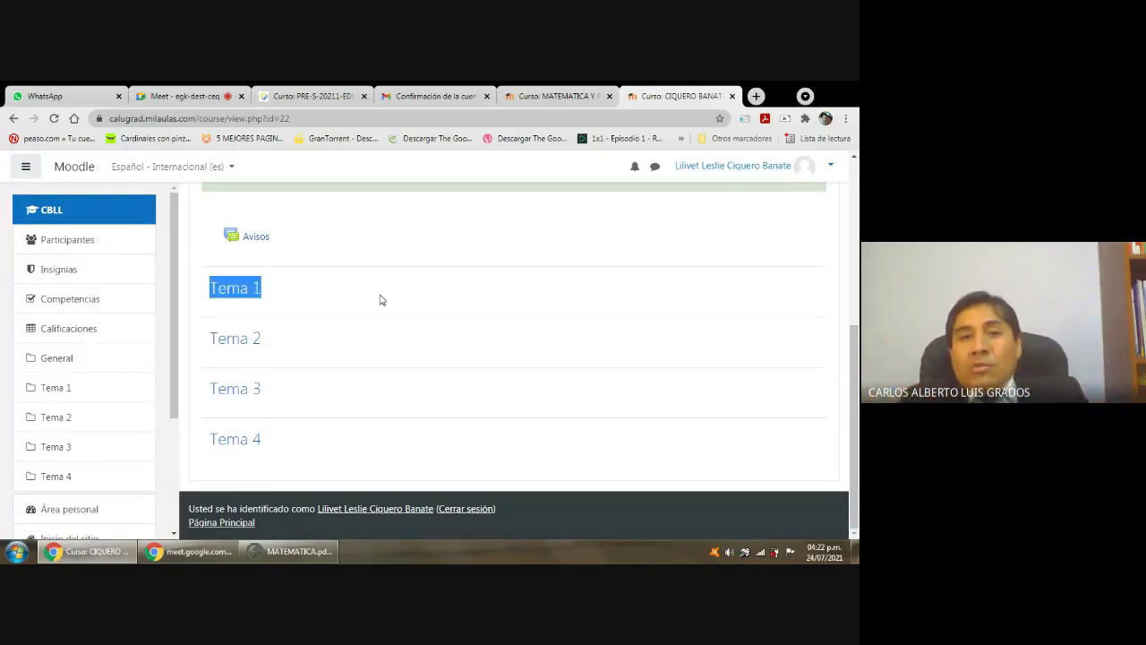
pyautogui.click(383, 303)
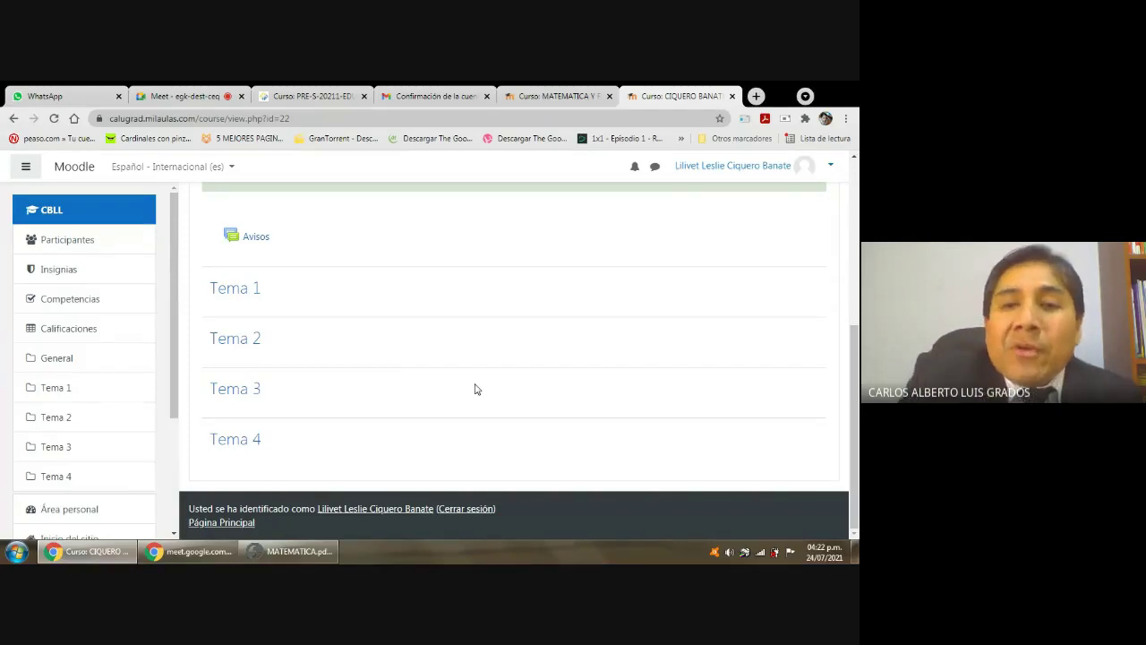
pyautogui.click(152, 97)
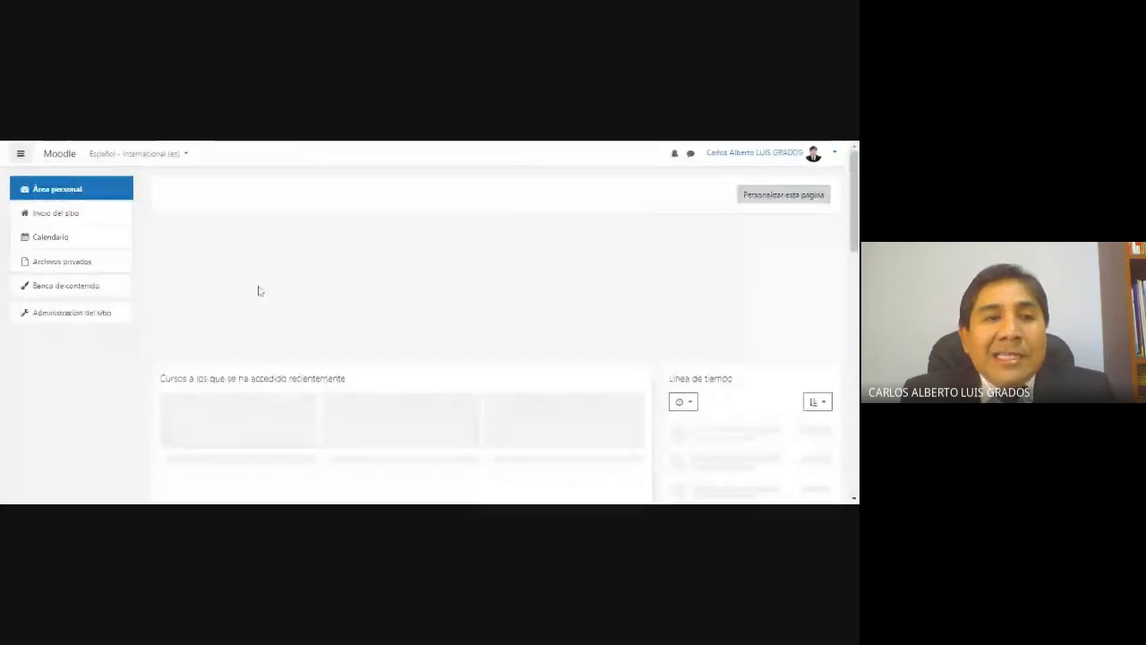
# From Inicio del sitio, go through Categorías and MAT-FIS-TERCERO to the student's course.
pyautogui.click(63, 214)
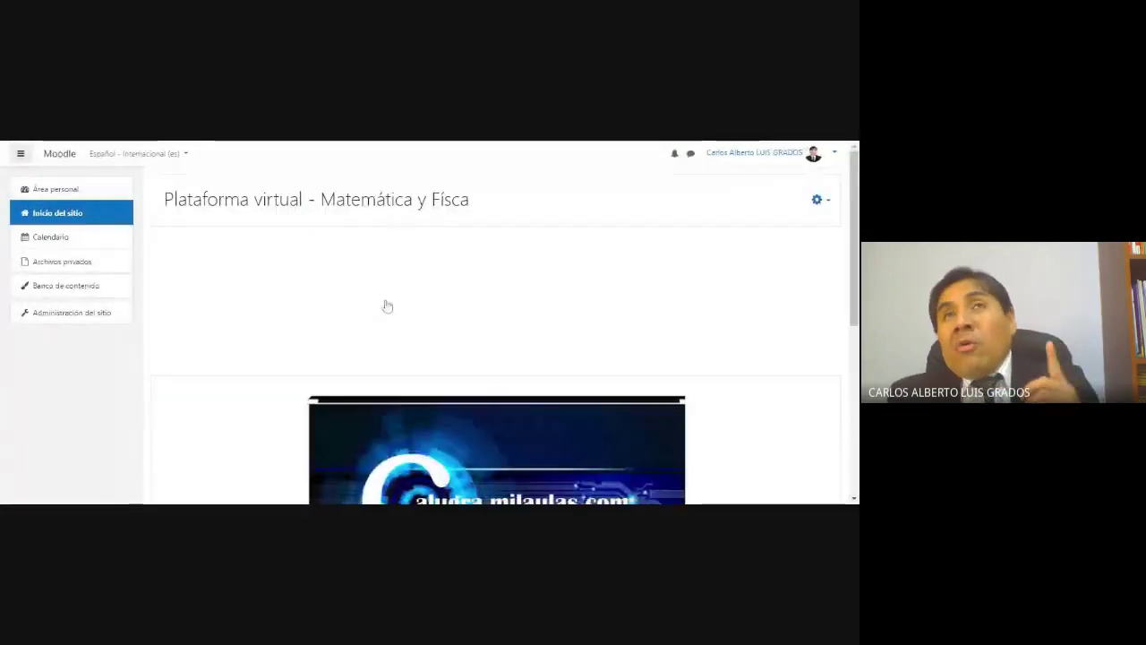
pyautogui.scroll(-5, 386, 304)
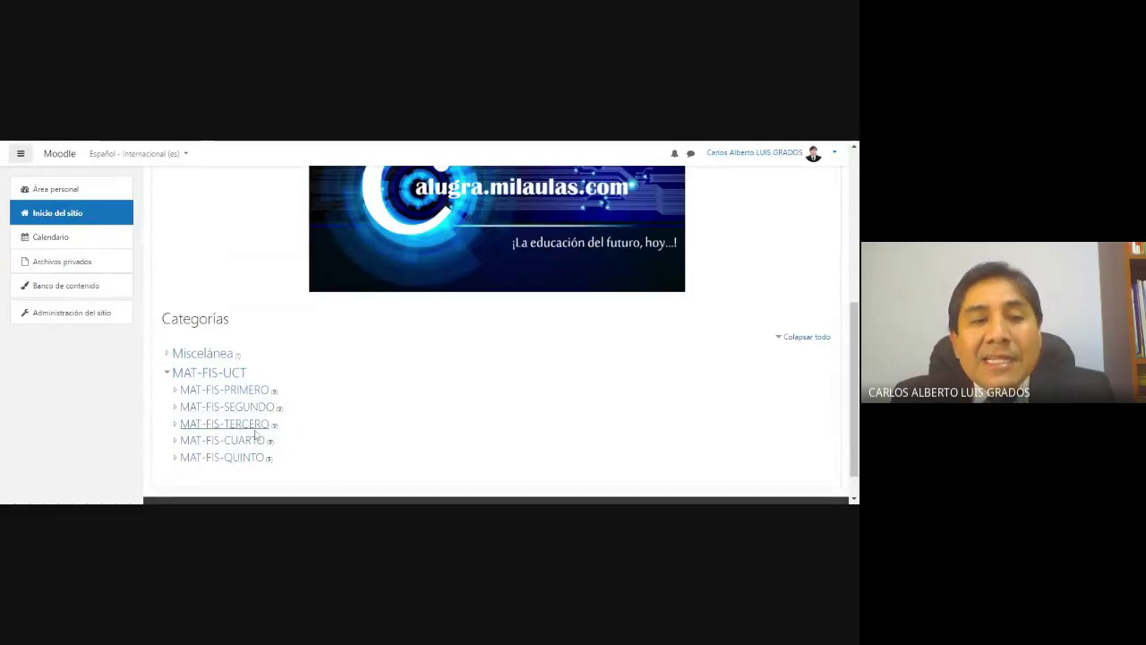
pyautogui.click(243, 424)
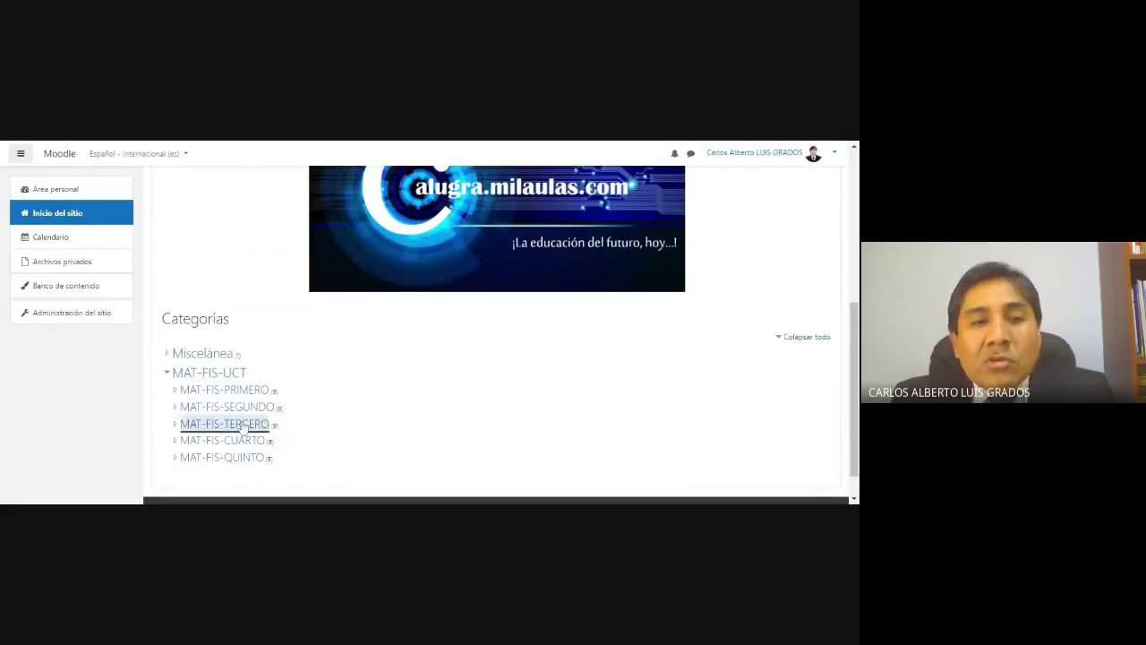
pyautogui.scroll(-5, 243, 421)
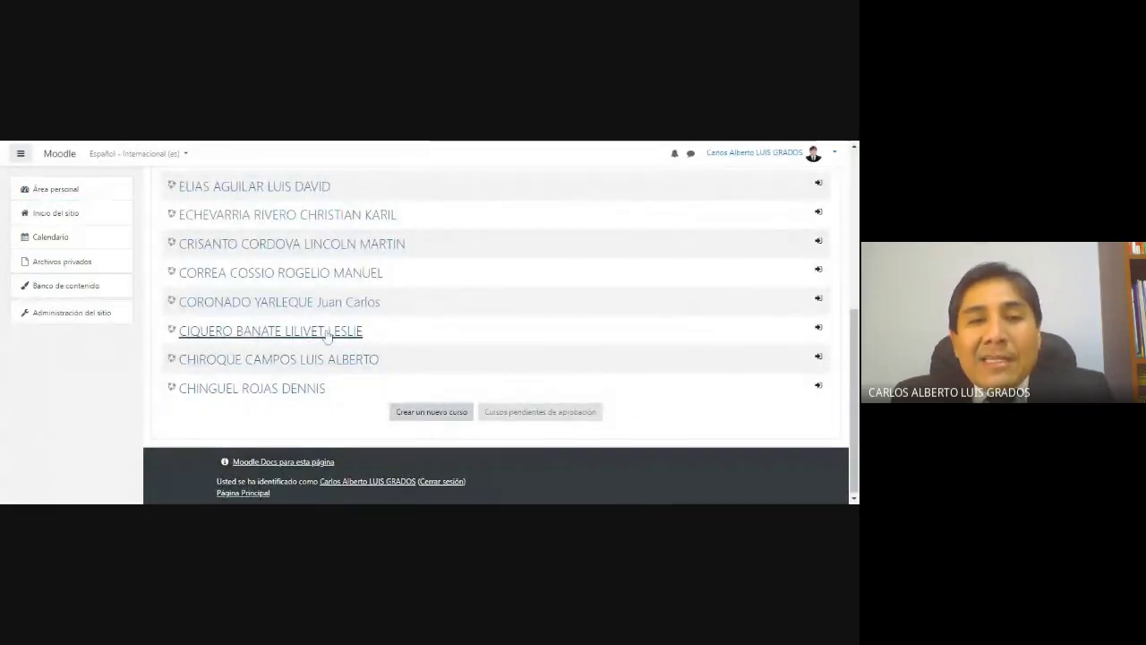
pyautogui.click(268, 331)
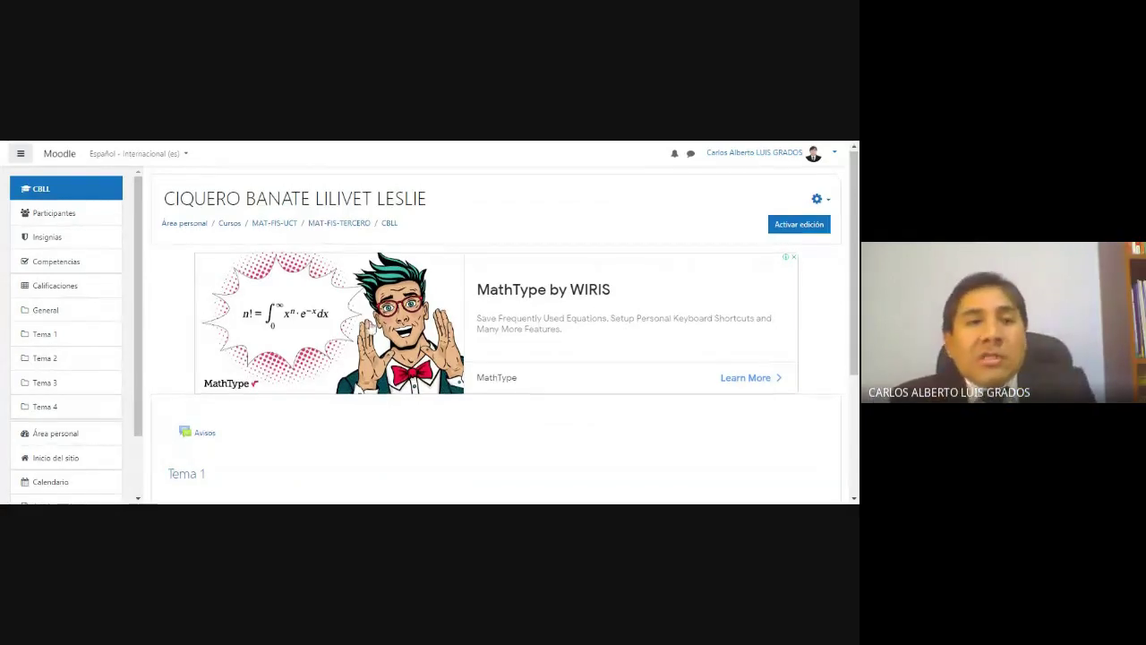
pyautogui.scroll(-1, 497, 340)
# In Participantes, add the Profesor role to the student's roles and save it.
pyautogui.click(54, 215)
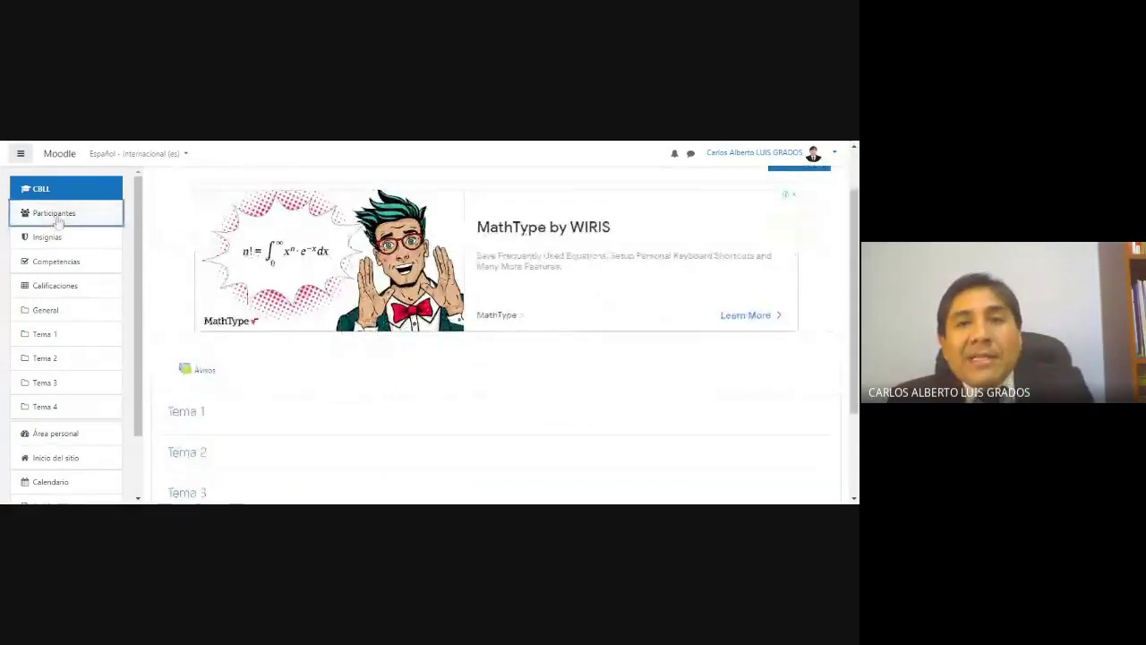
pyautogui.scroll(-3, 191, 269)
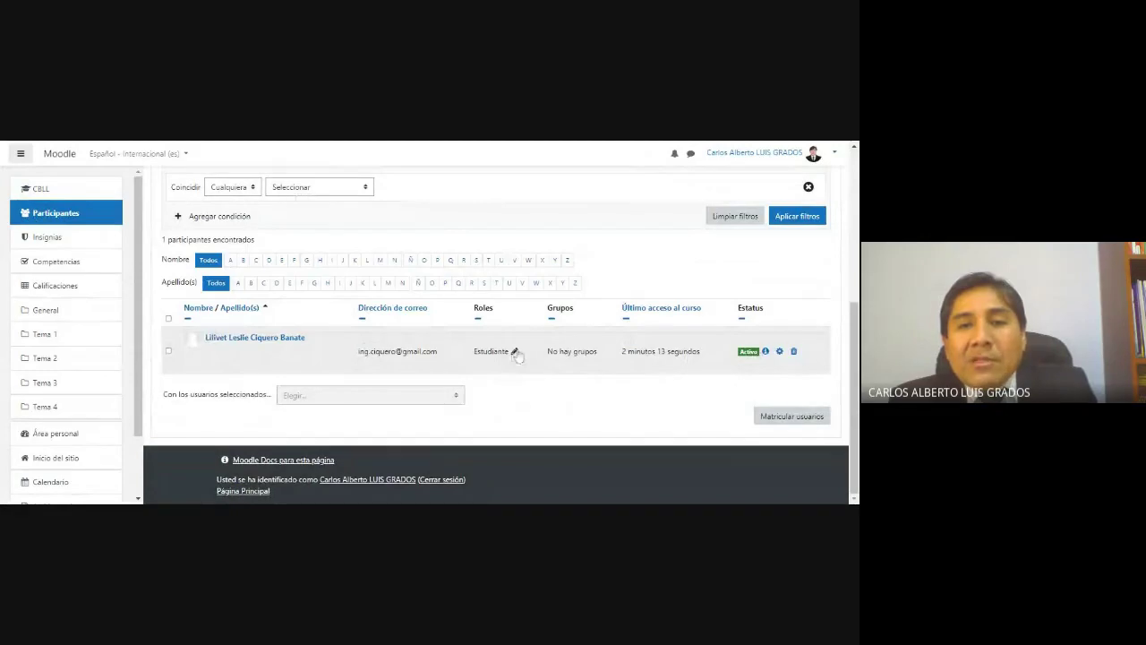
pyautogui.click(514, 352)
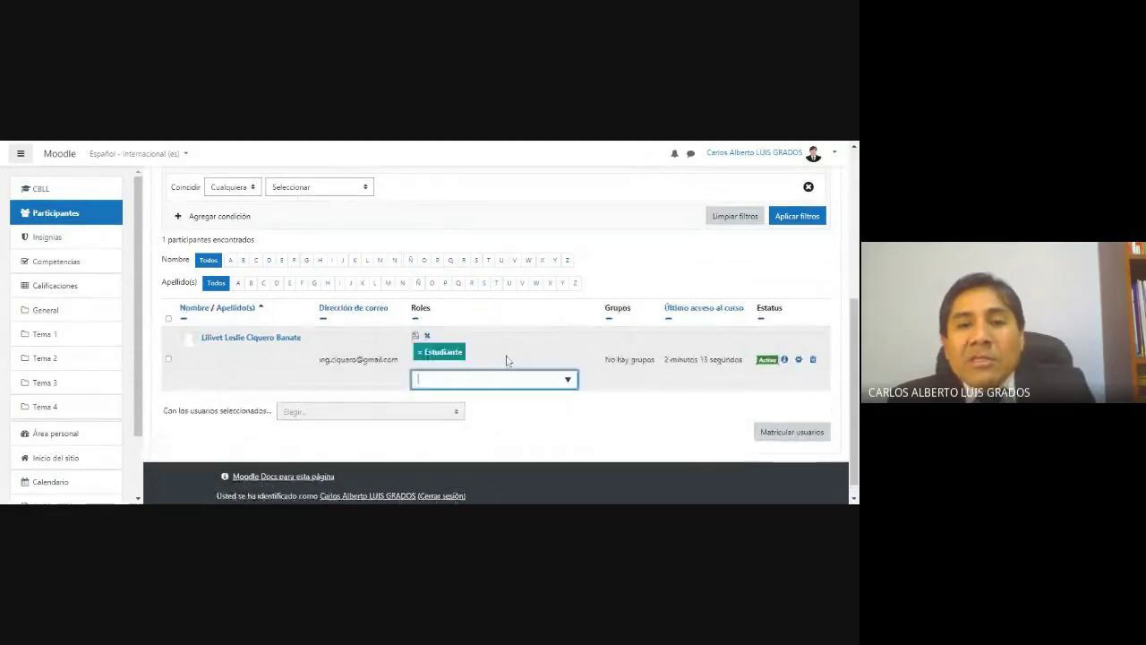
pyautogui.click(569, 383)
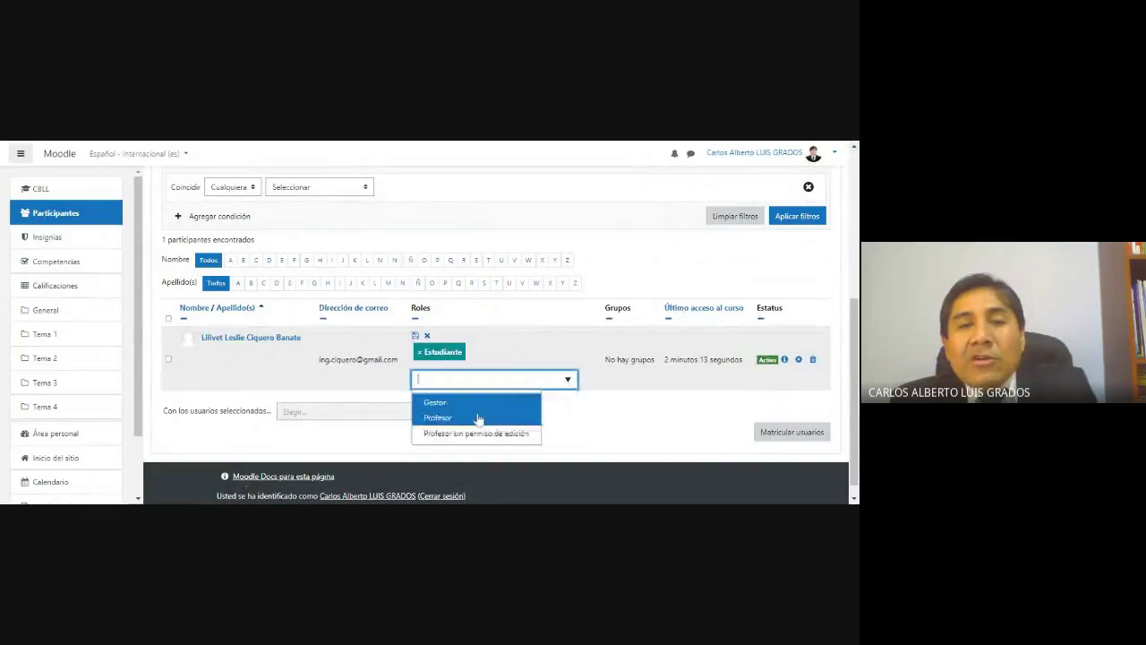
pyautogui.click(477, 417)
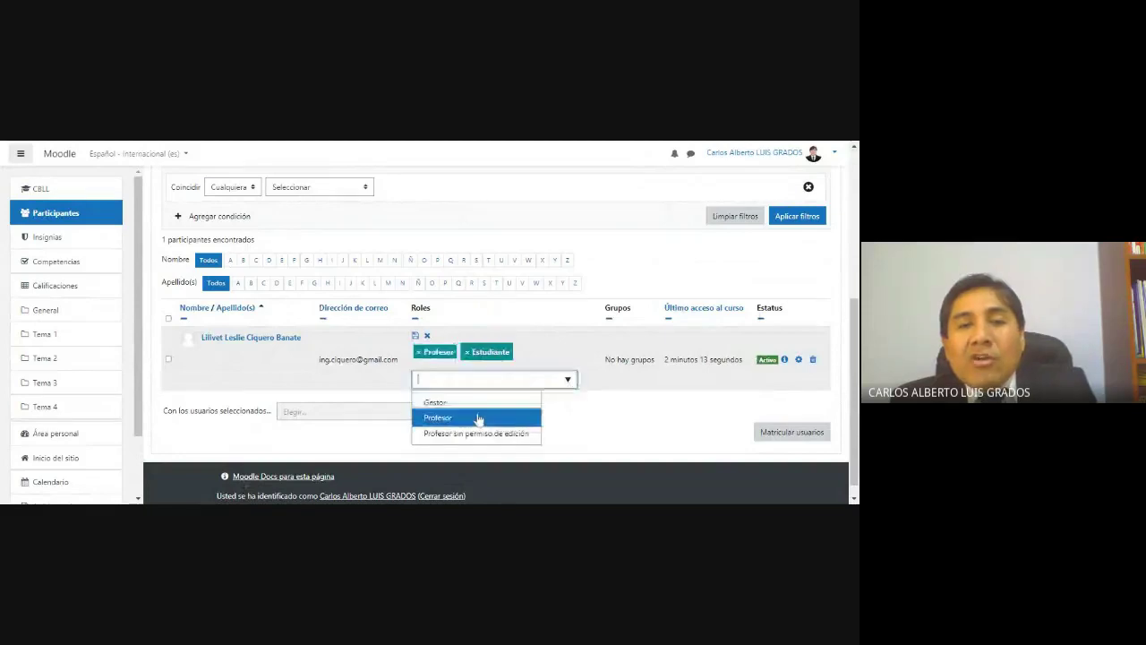
pyautogui.click(415, 335)
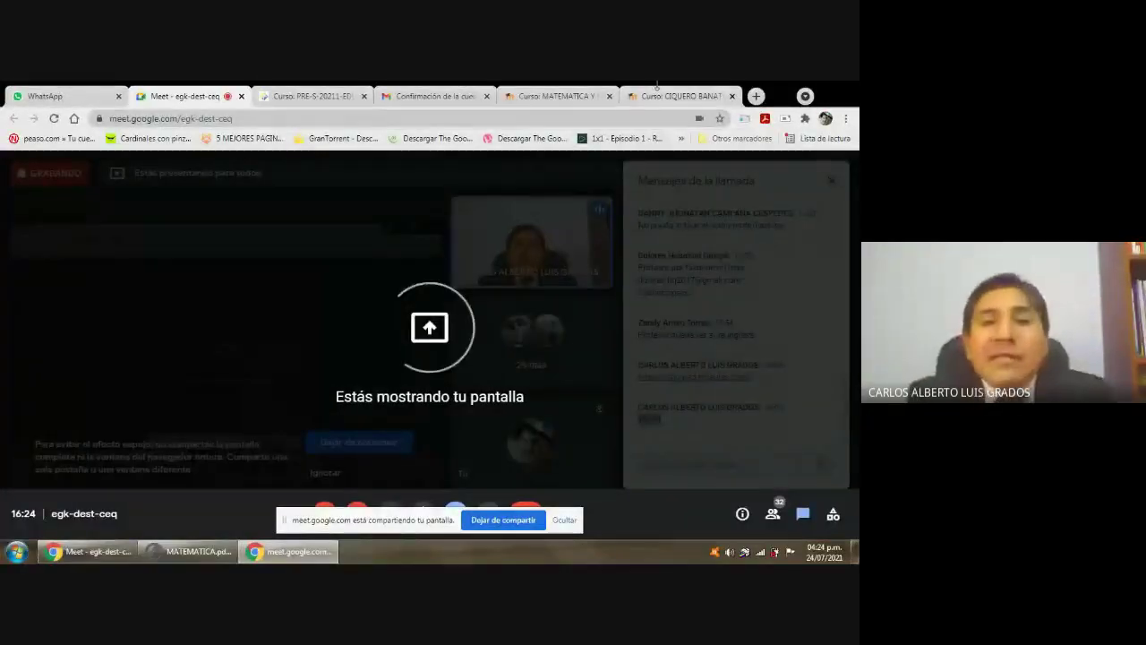
# Reload the student's CBLL course page to apply the new role, then return to the top.
pyautogui.click(656, 95)
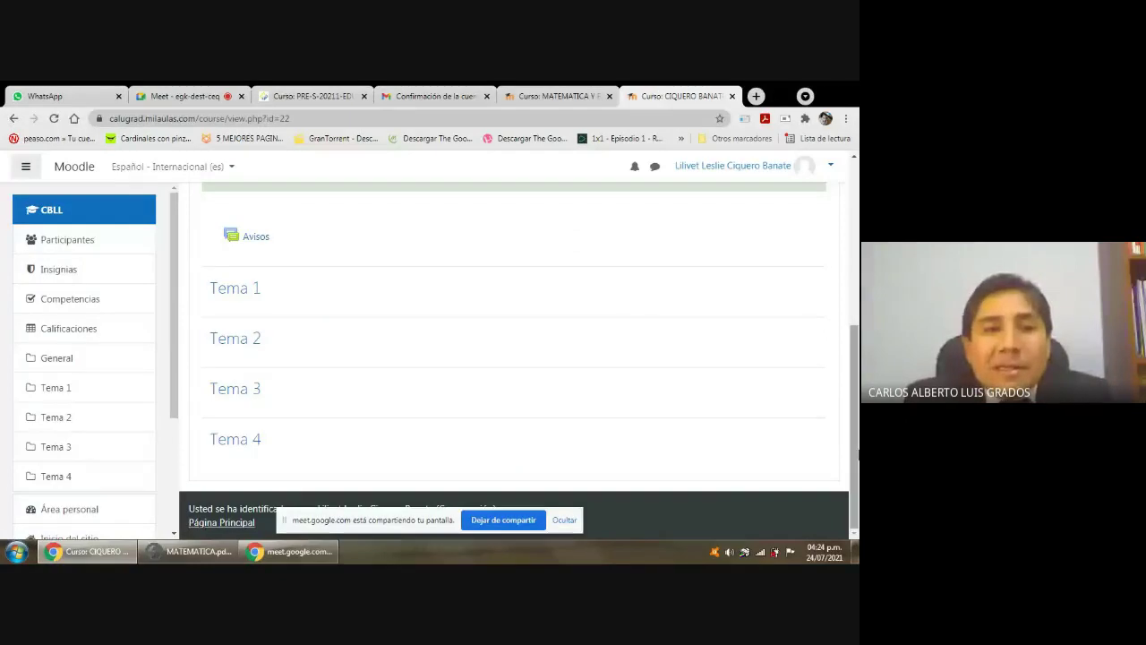
pyautogui.moveTo(853, 444); pyautogui.dragTo(833, 381)
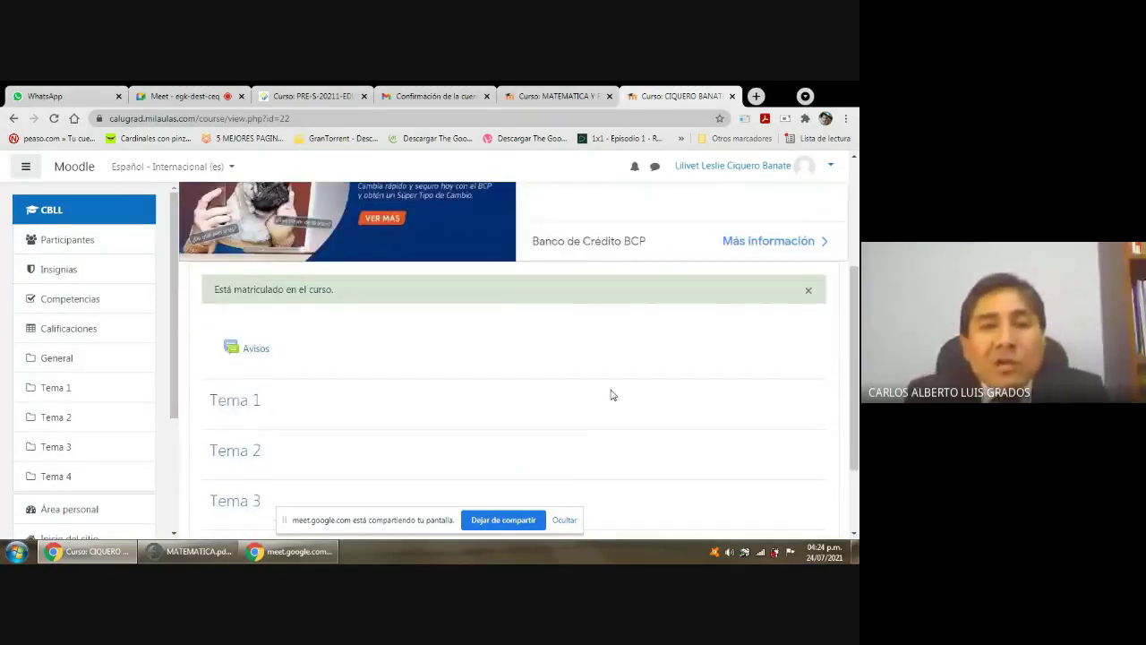
pyautogui.click(527, 119)
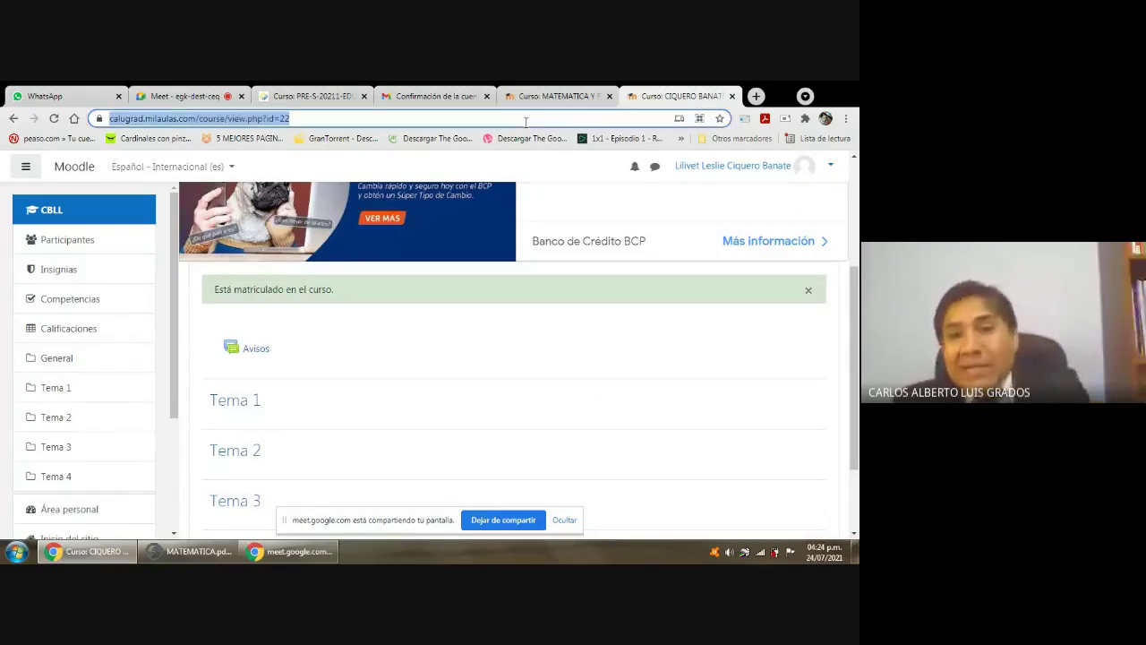
pyautogui.click(833, 166)
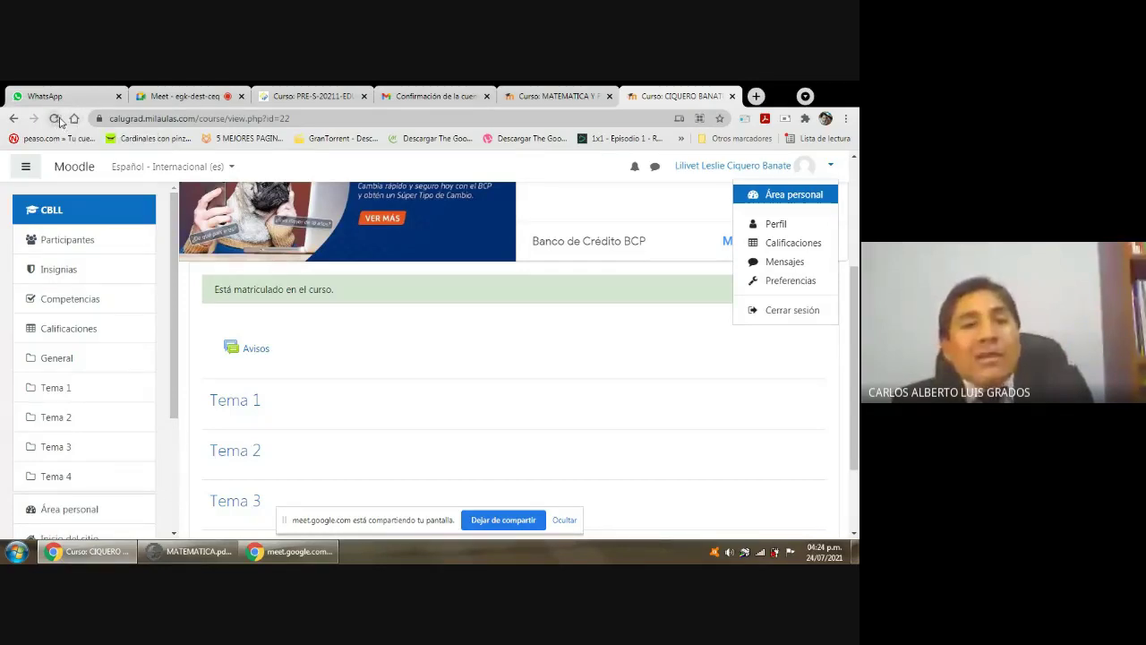
pyautogui.click(55, 119)
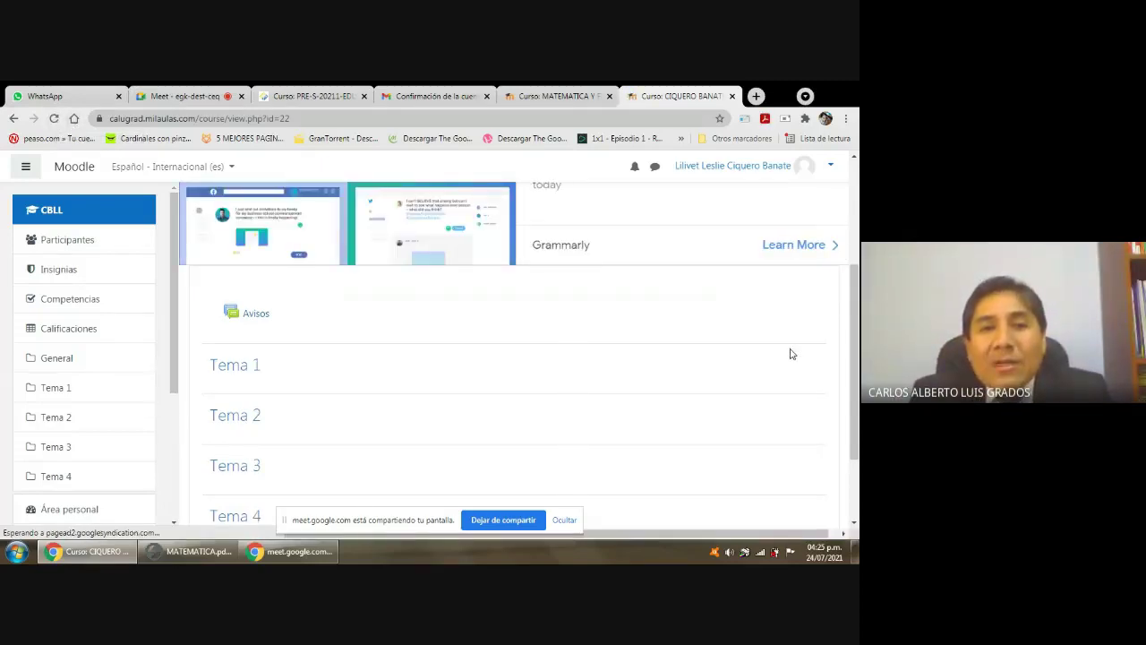
pyautogui.moveTo(847, 347)
pyautogui.mouseDown()
pyautogui.moveTo(856, 419)
pyautogui.moveTo(844, 335)
pyautogui.mouseUp()
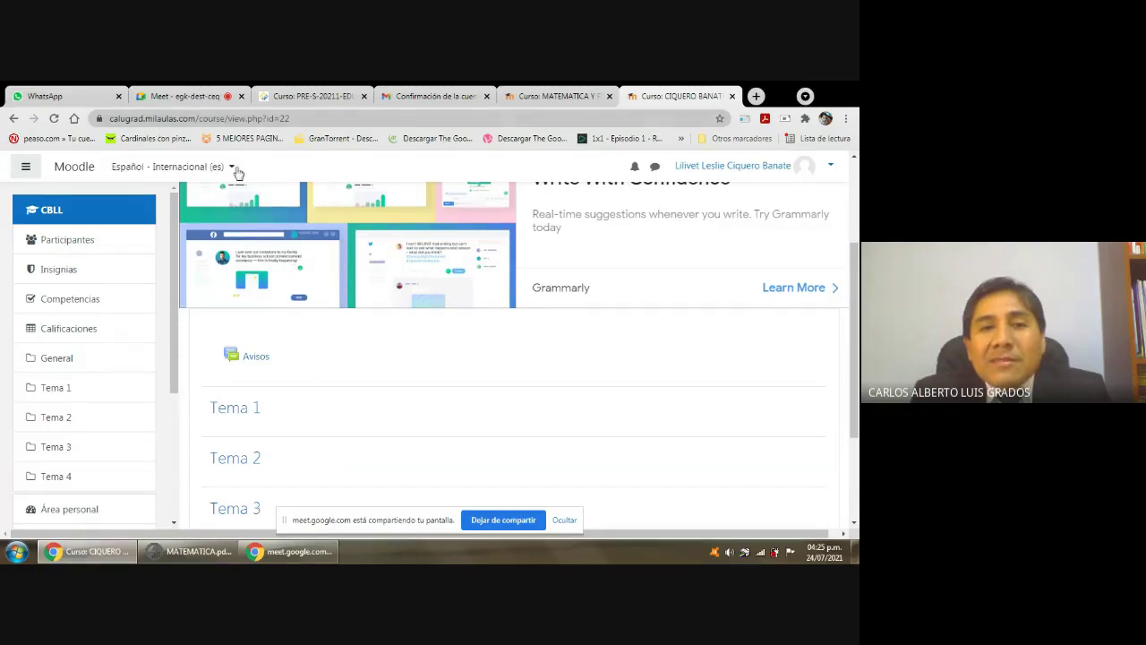
pyautogui.moveTo(852, 284); pyautogui.dragTo(851, 203)
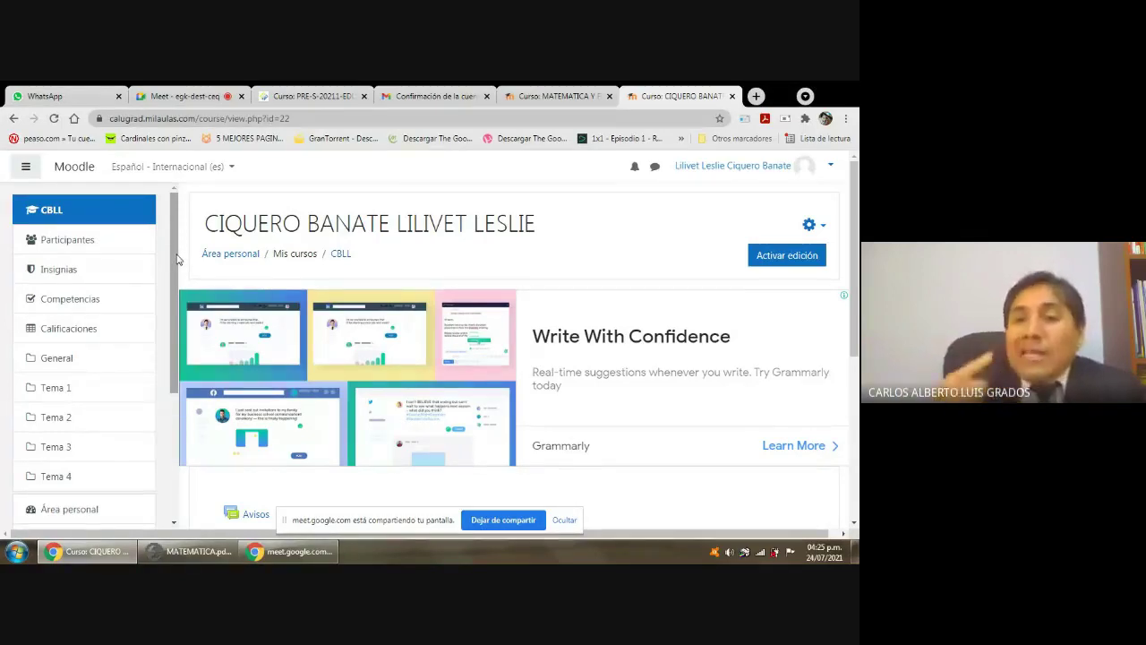
# Toggle Activar edición on, off and on again, then scroll through the editable topics.
pyautogui.click(564, 521)
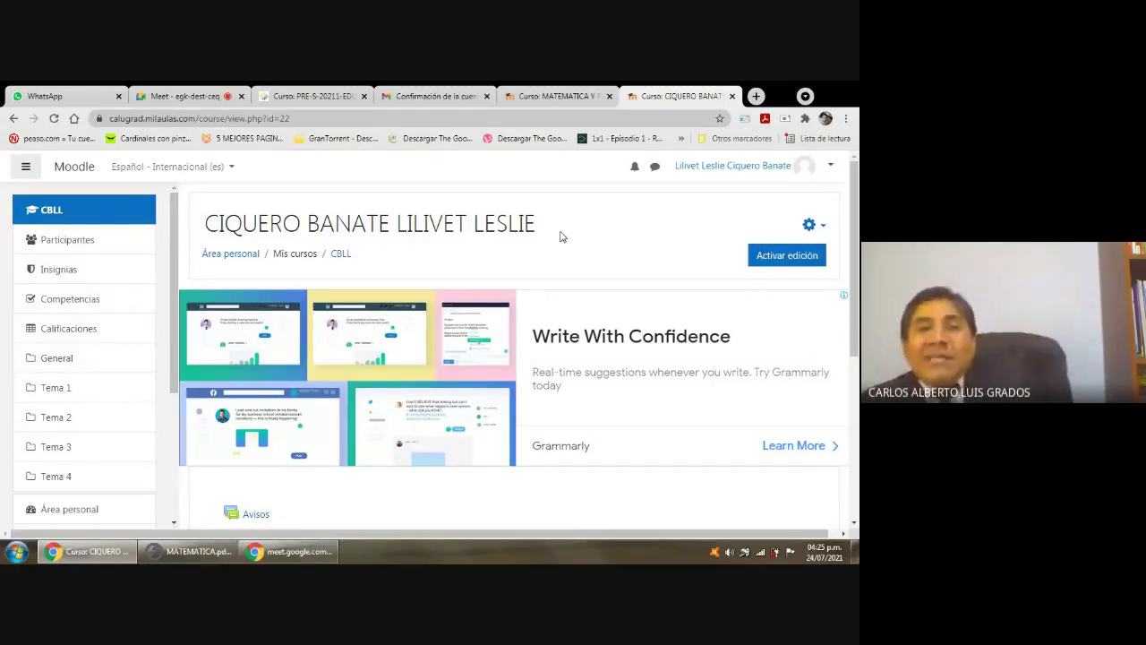
pyautogui.click(788, 258)
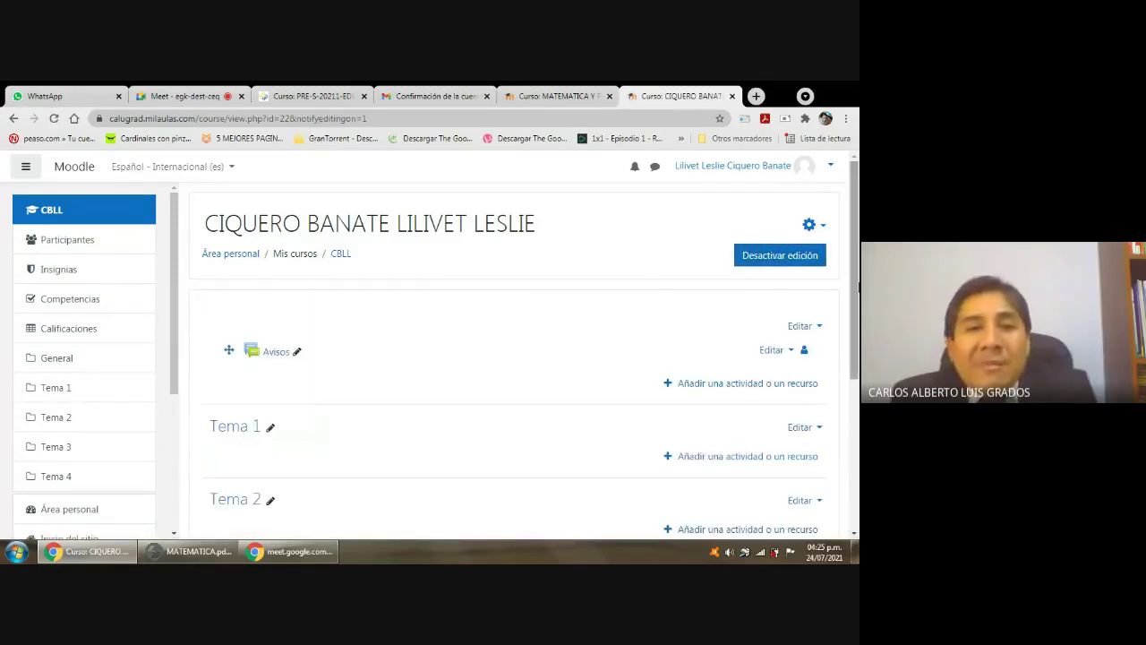
pyautogui.moveTo(856, 287); pyautogui.dragTo(824, 266)
pyautogui.click(789, 258)
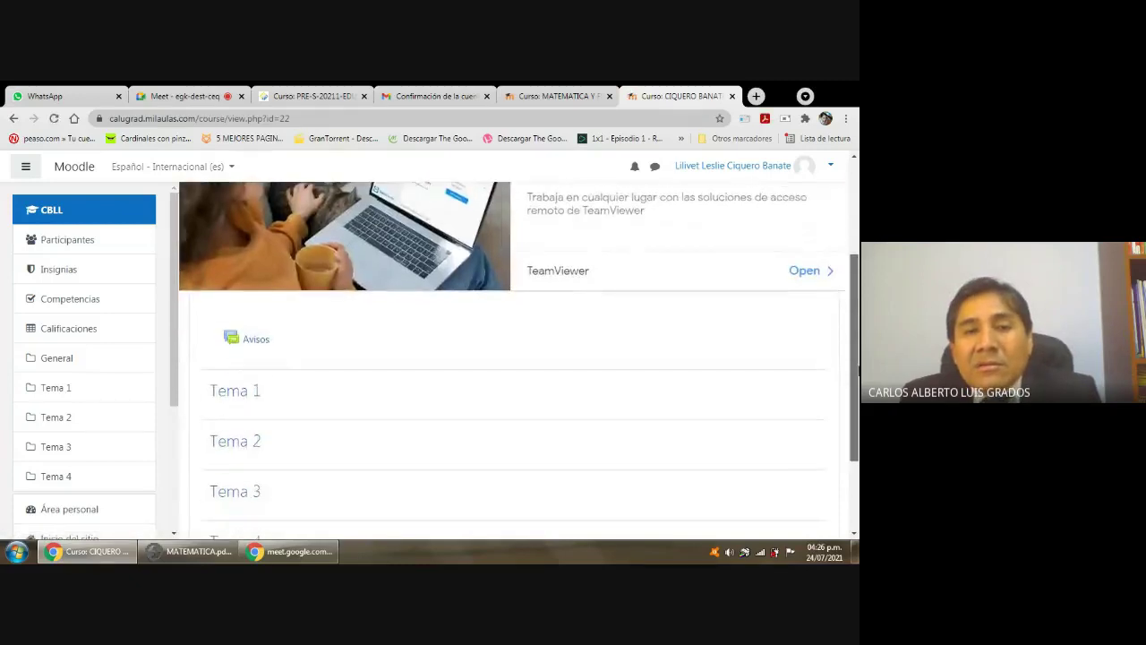
pyautogui.scroll(3, 857, 352)
pyautogui.click(788, 221)
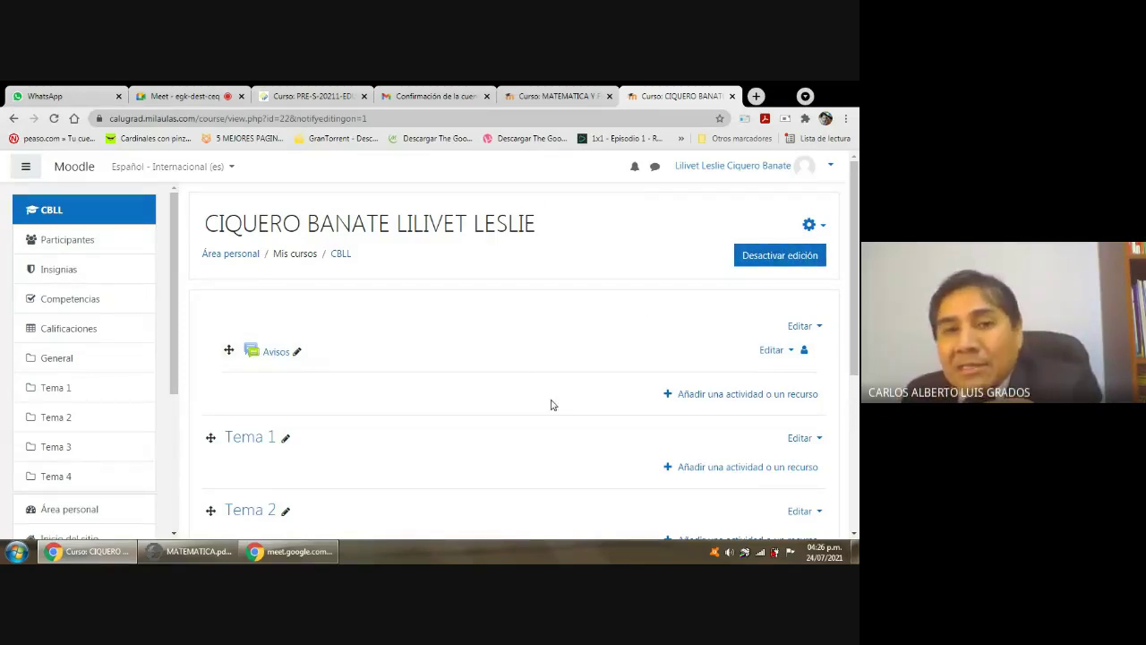
pyautogui.moveTo(855, 354); pyautogui.dragTo(858, 410)
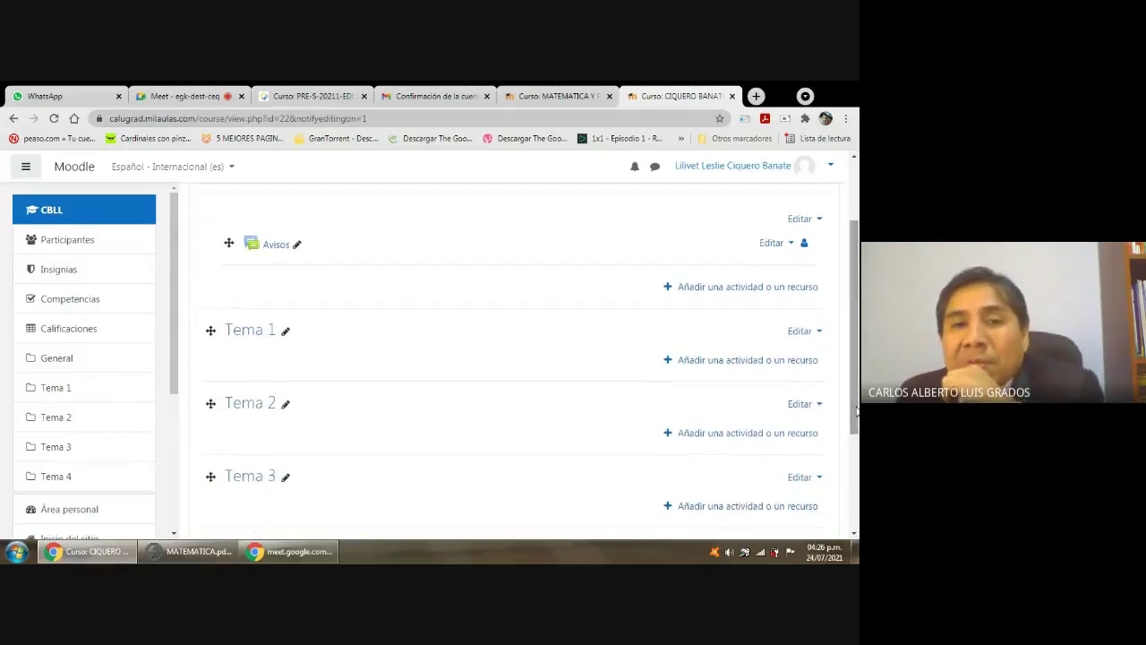
pyautogui.click(170, 96)
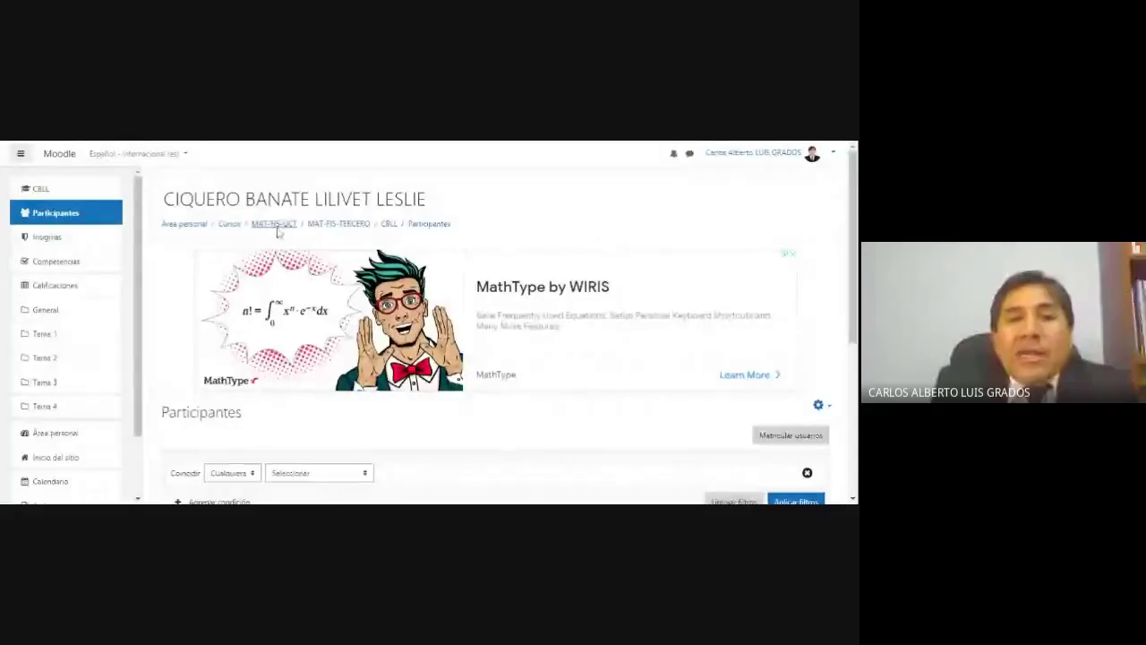
# Go to the MAT-FIS-UCT category from the breadcrumb and view its subcategories.
pyautogui.click(275, 225)
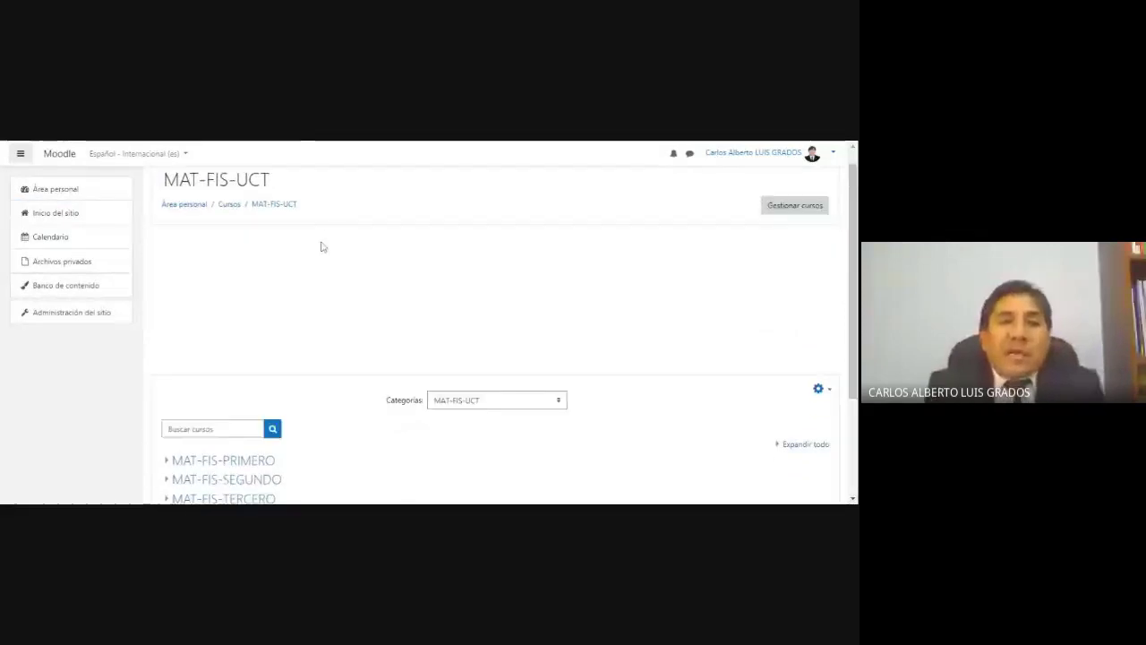
pyautogui.scroll(-3, 320, 245)
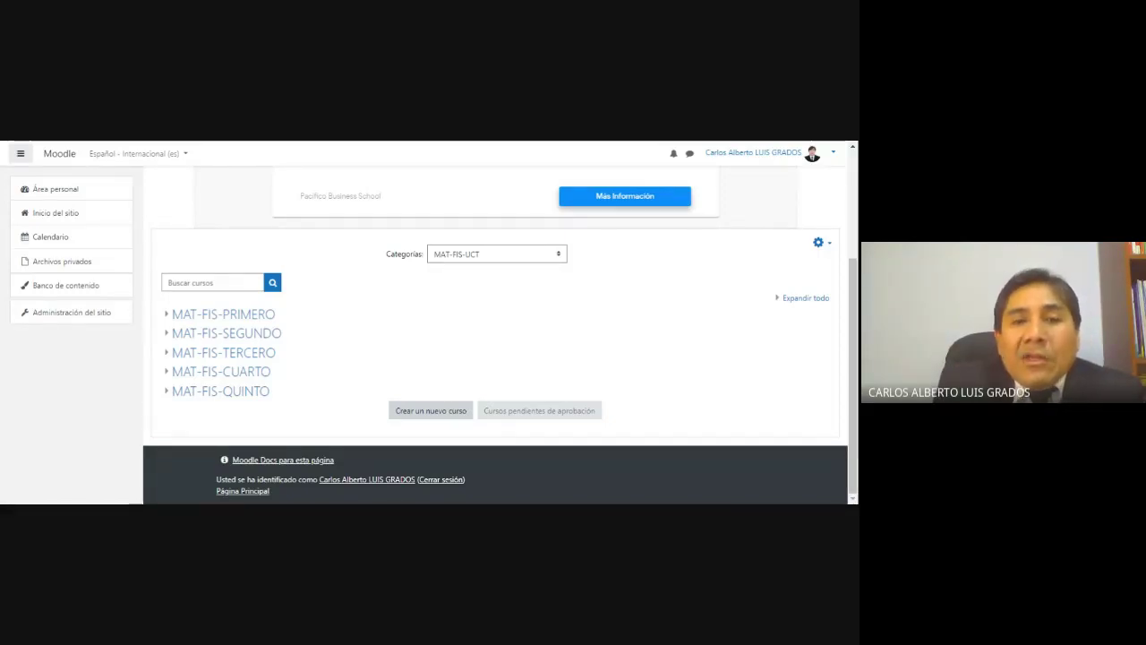
# Return to the UCT course page showing the Materiales links from ¿Qué es MOODLE? to Grupos.
pyautogui.hotkey('alt', 'Tab')
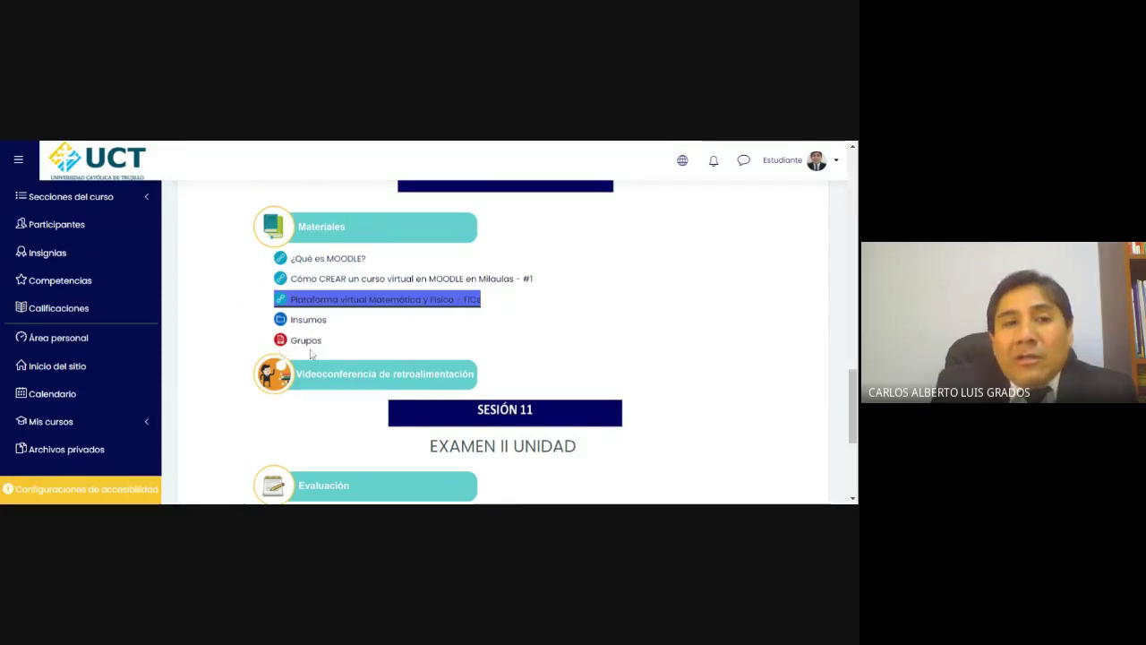
pyautogui.click(306, 346)
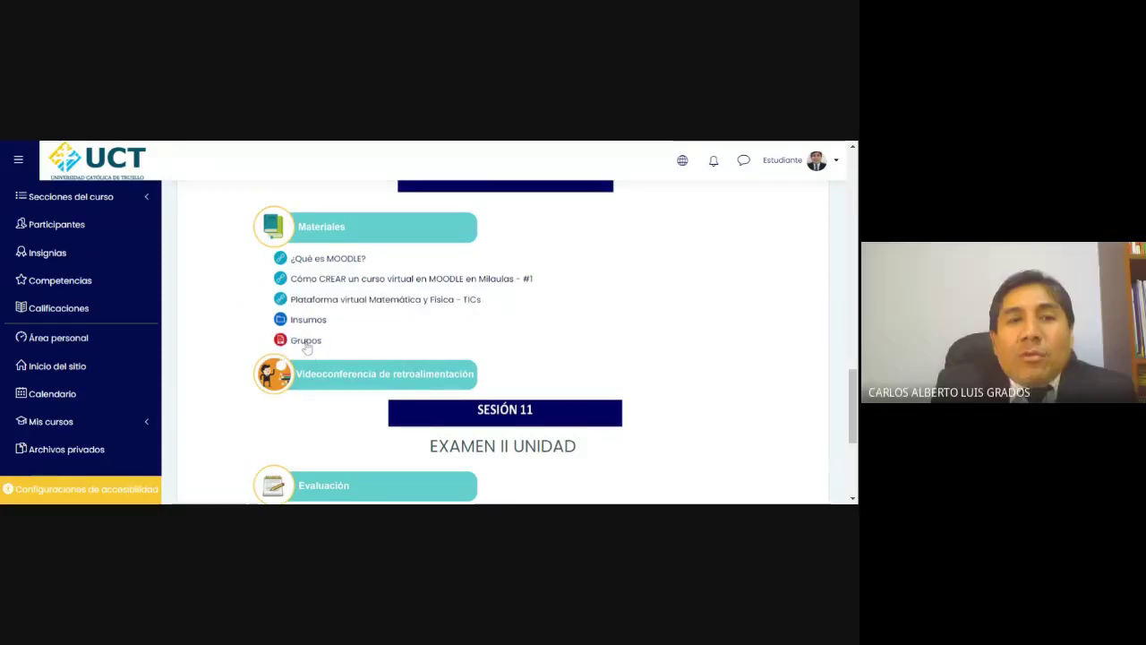
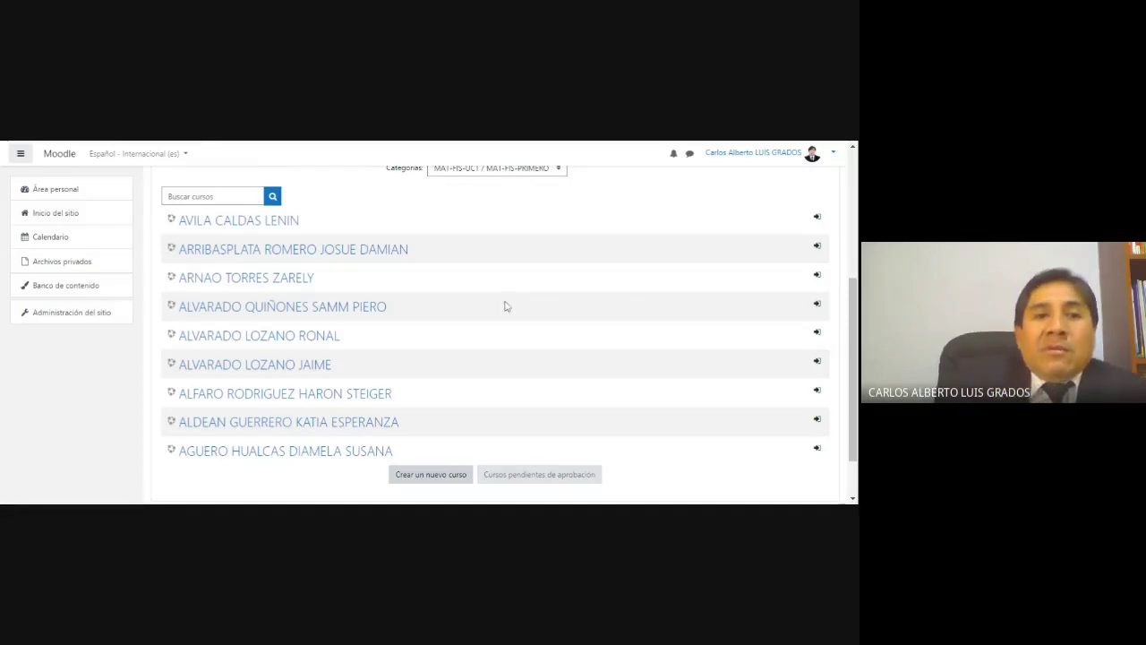
# Scroll through the MAT-FIS-PRIMERO course list of student-named courses.
pyautogui.scroll(3, 506, 307)
pyautogui.scroll(3, 506, 307)
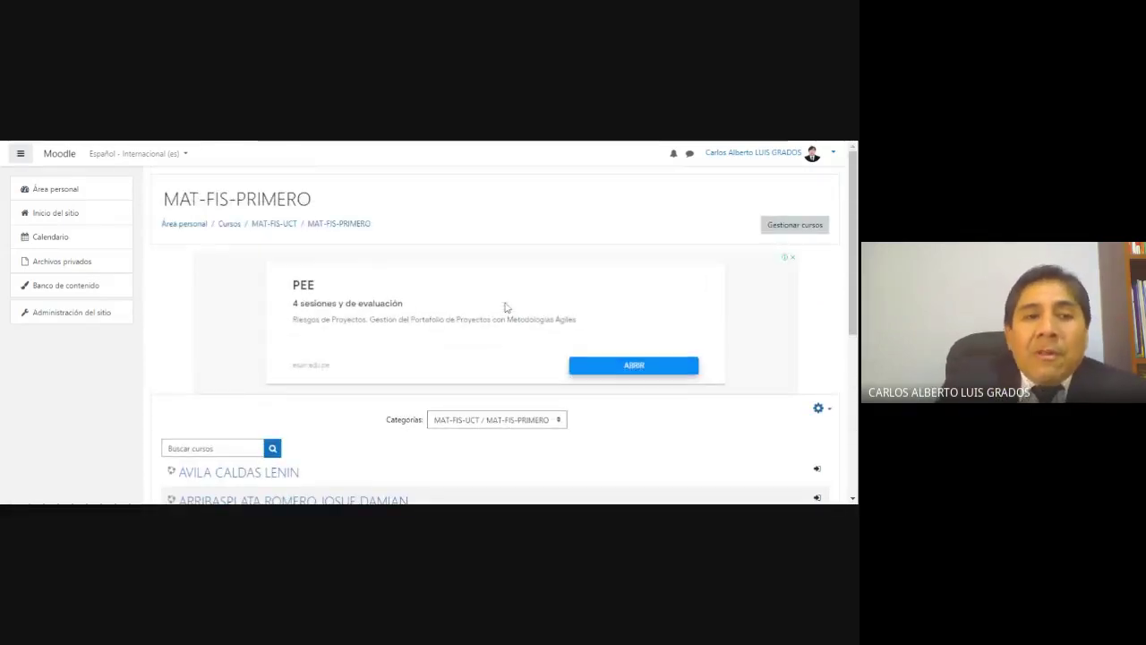
pyautogui.scroll(-2, 507, 308)
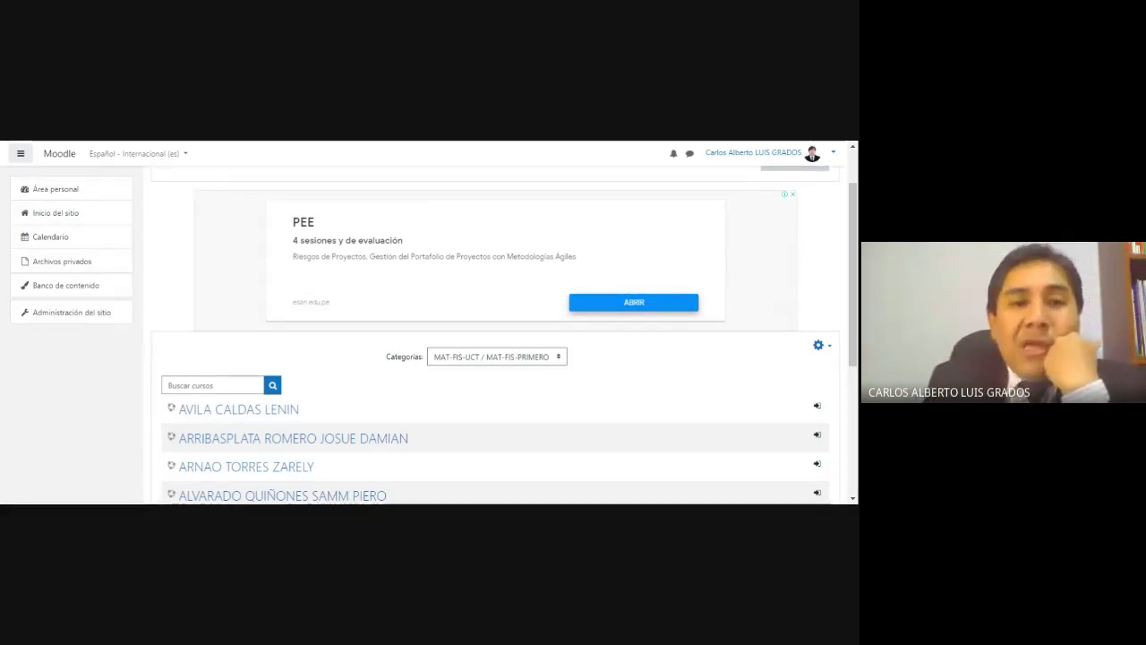
pyautogui.scroll(-1, 370, 273)
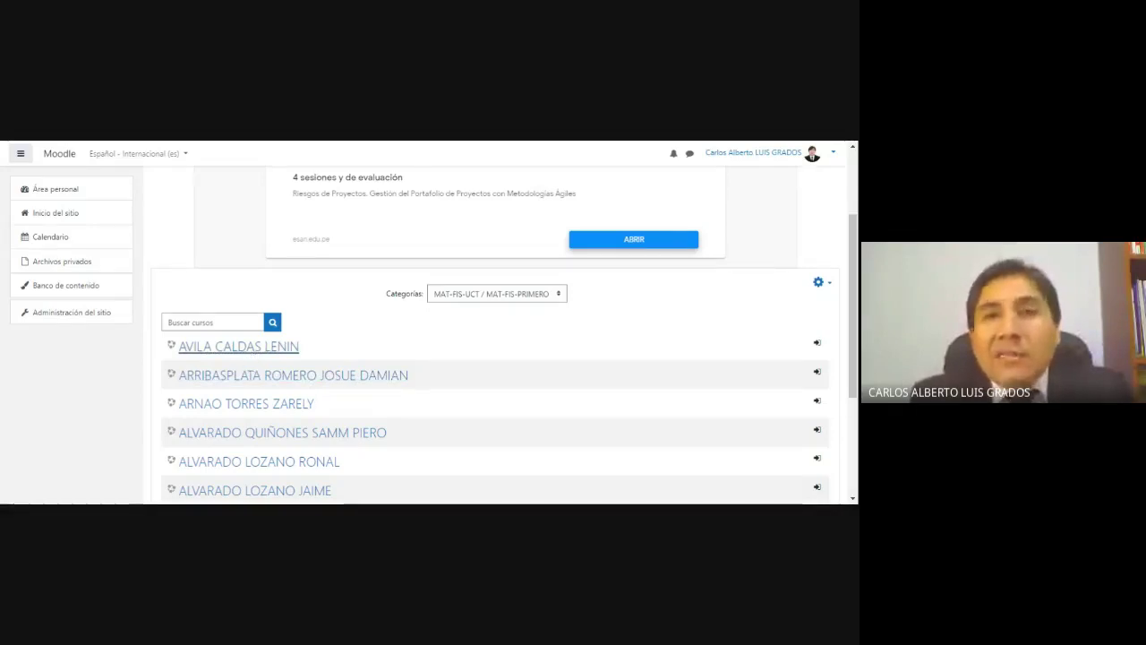
pyautogui.scroll(-1, 256, 354)
pyautogui.scroll(-1, 347, 306)
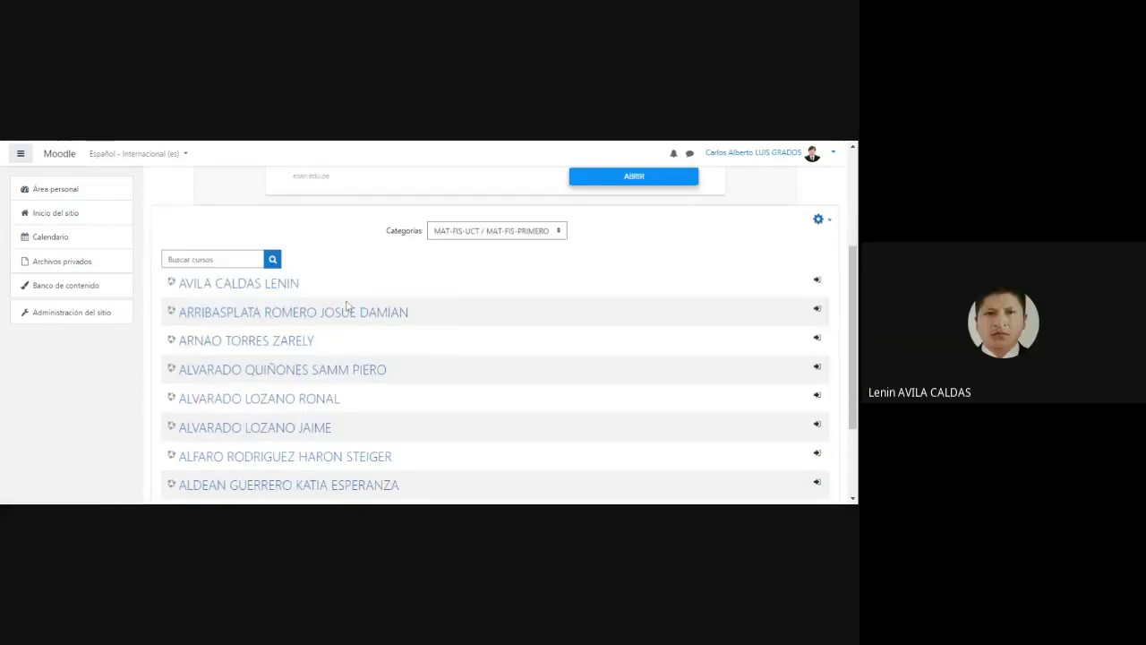
# Pick out the first three students' courses, then open the ACL course.
pyautogui.click(262, 288)
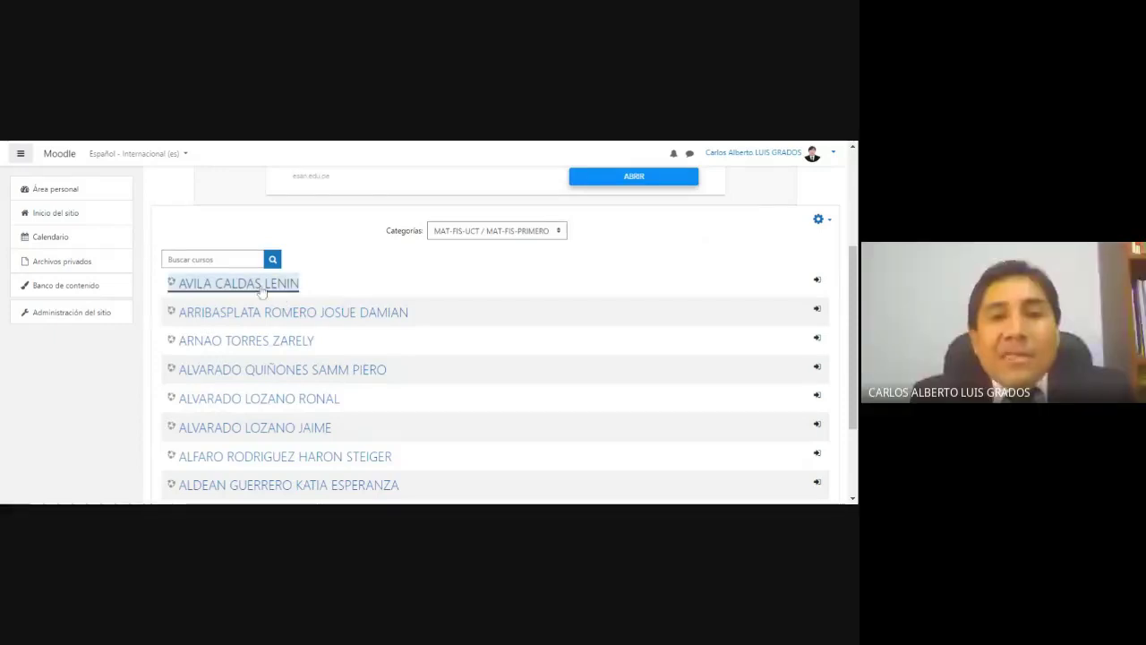
pyautogui.click(298, 312)
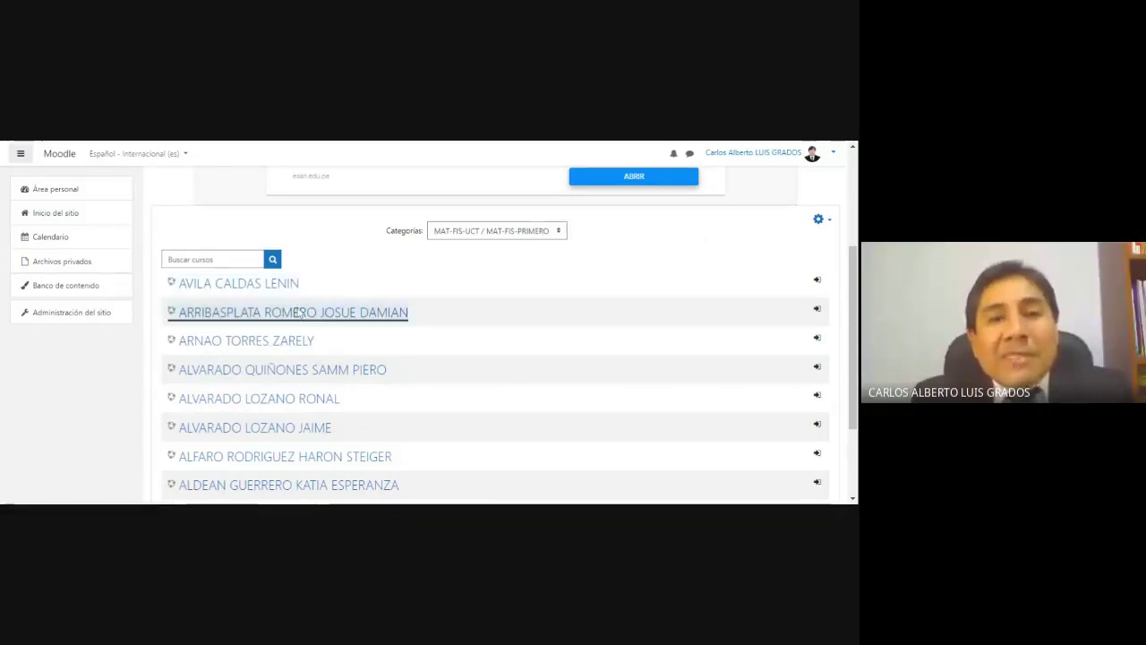
pyautogui.scroll(-1, 327, 324)
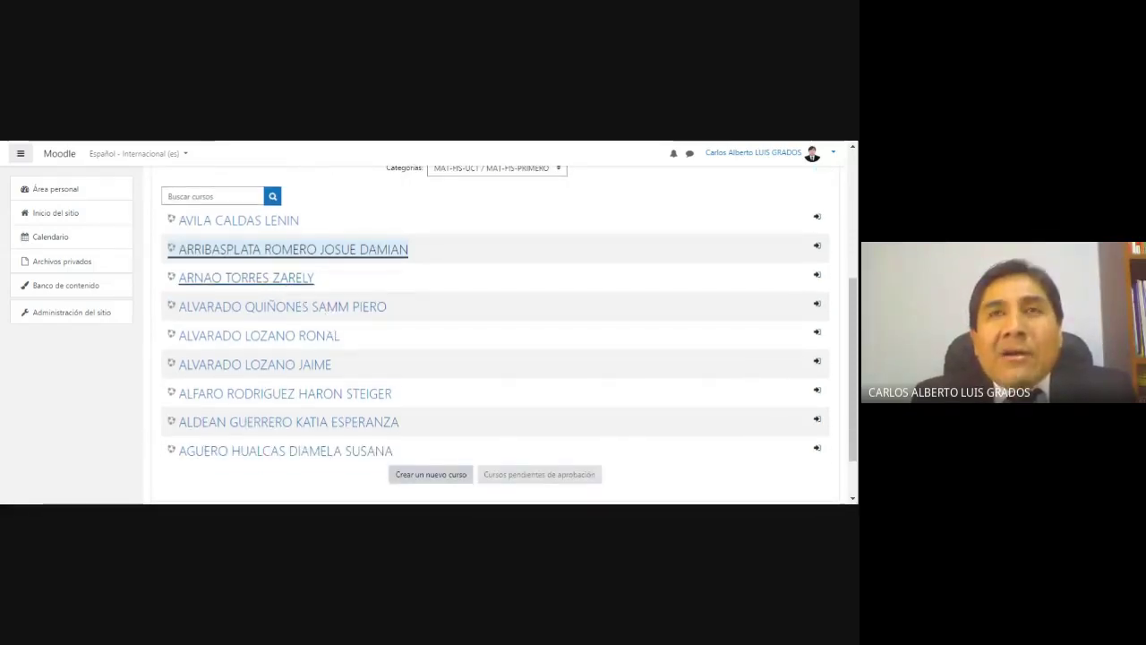
pyautogui.click(246, 278)
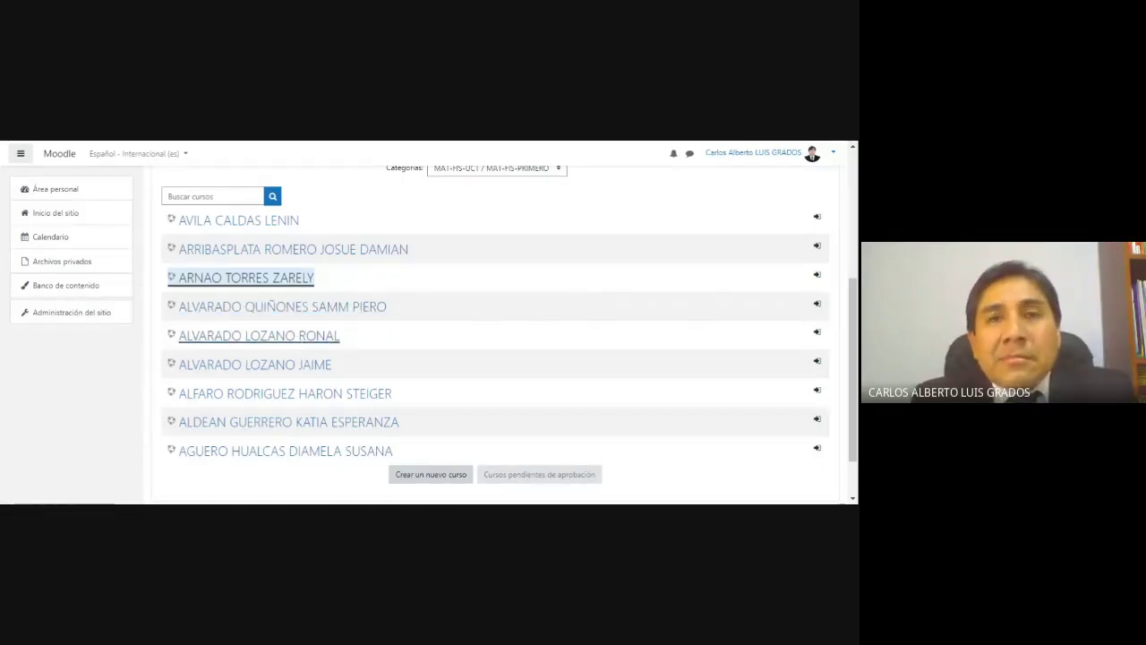
pyautogui.scroll(-1, 294, 325)
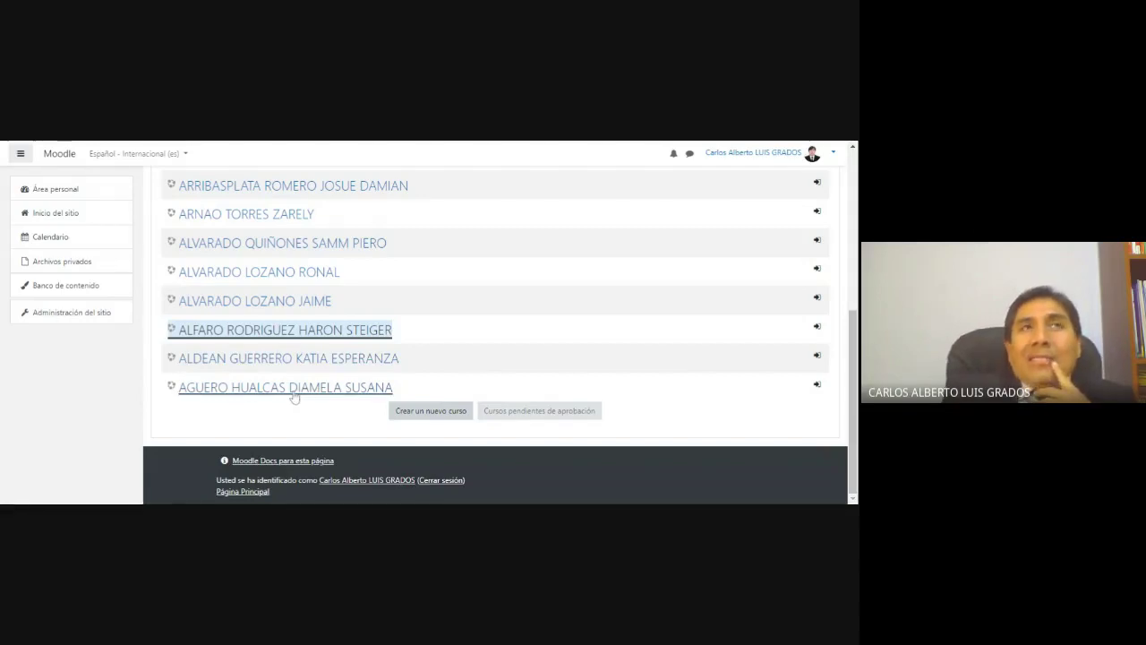
pyautogui.click(441, 143)
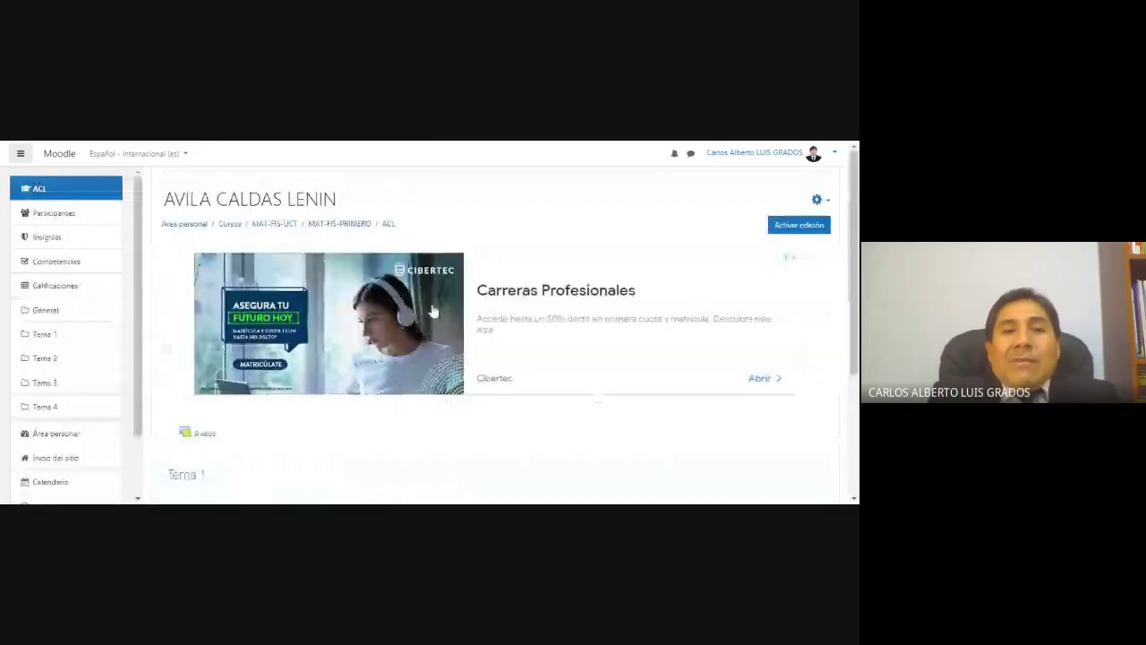
# On the ACL Participantes page, add Profesor to the student's Estudiante role and save.
pyautogui.scroll(-1, 434, 314)
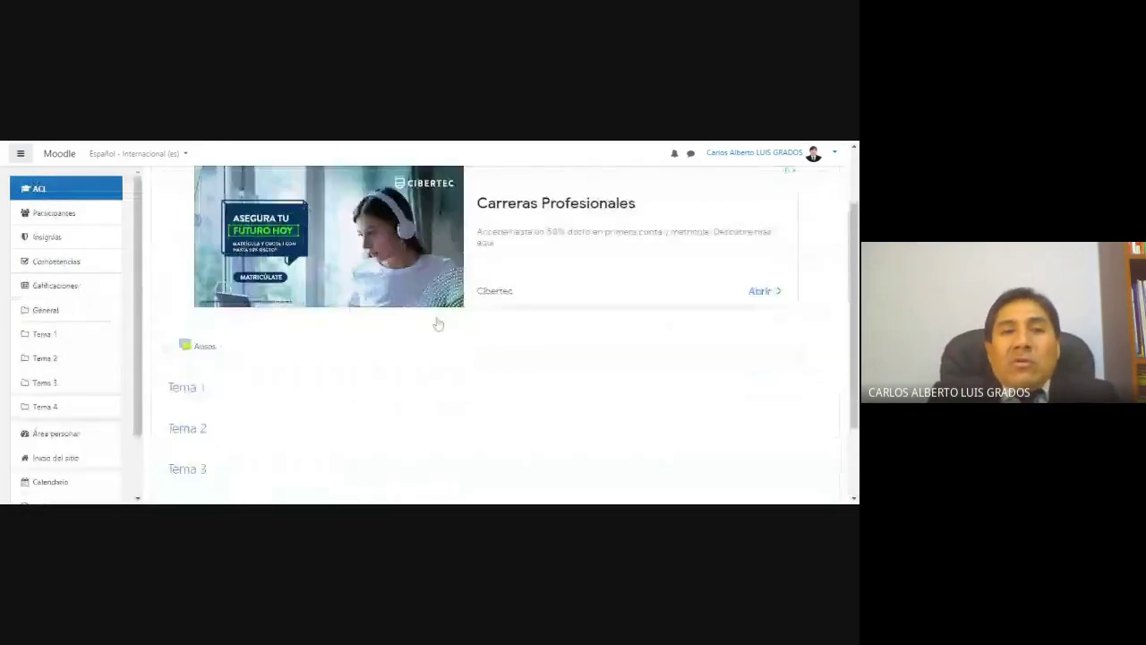
pyautogui.click(60, 214)
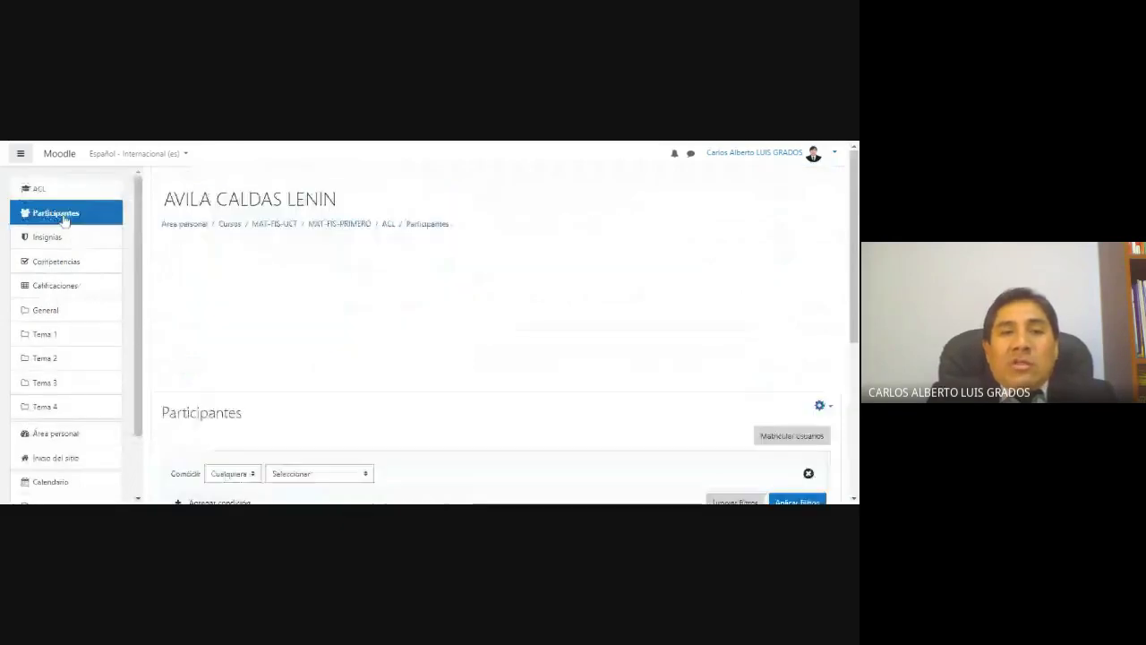
pyautogui.scroll(-1, 397, 341)
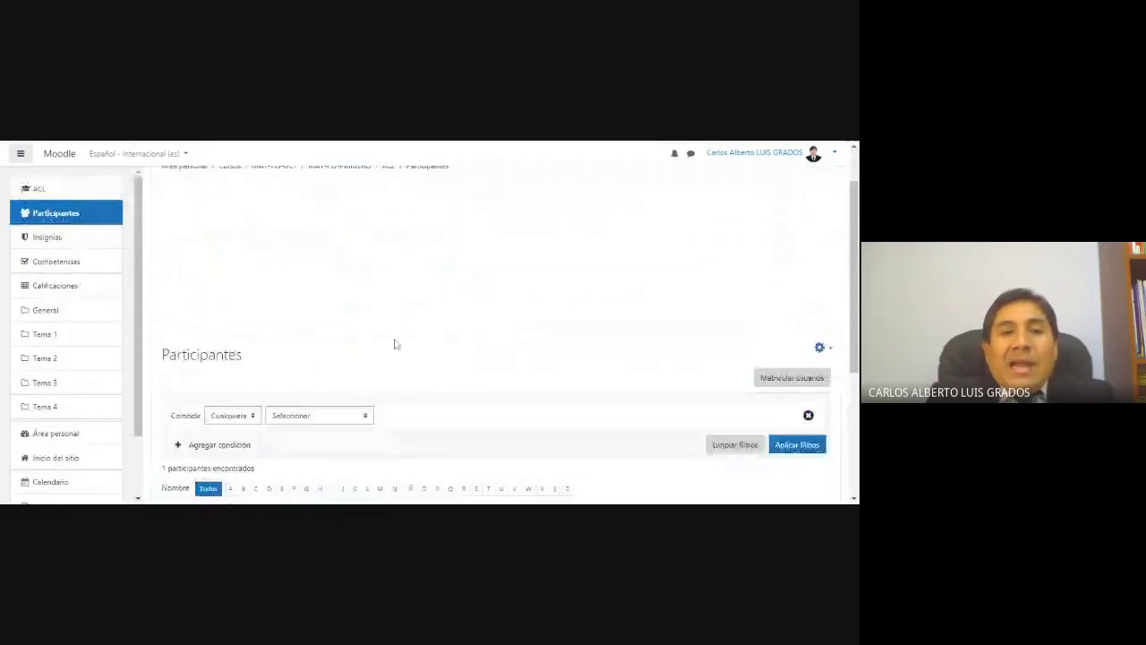
pyautogui.scroll(-3, 396, 344)
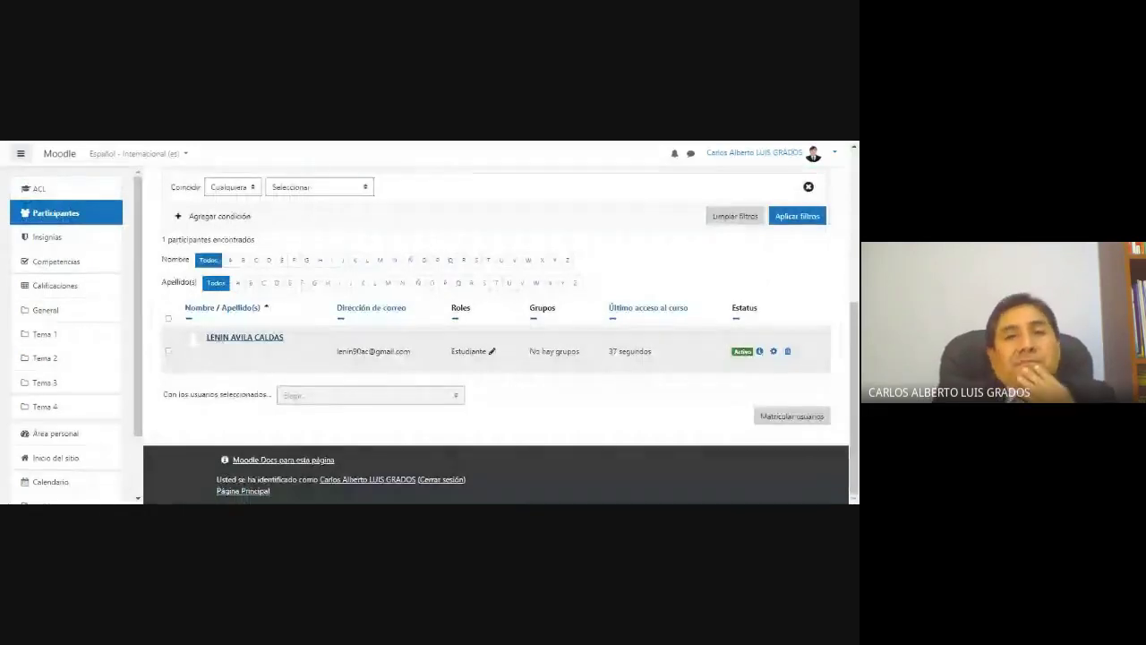
pyautogui.click(491, 352)
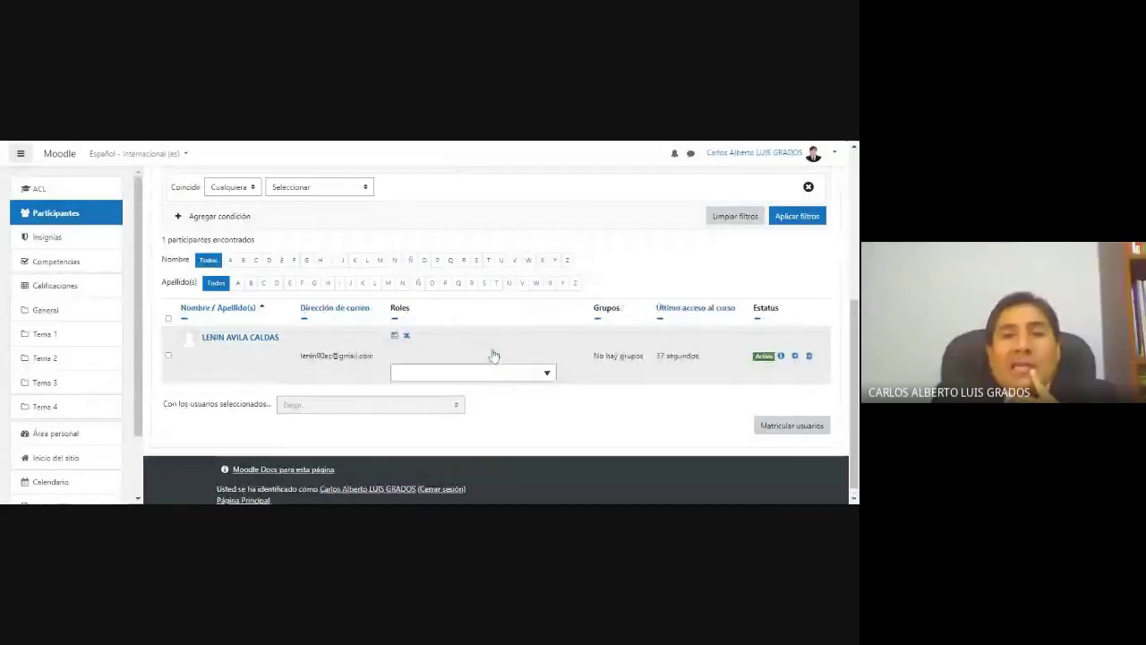
pyautogui.click(547, 382)
pyautogui.click(466, 419)
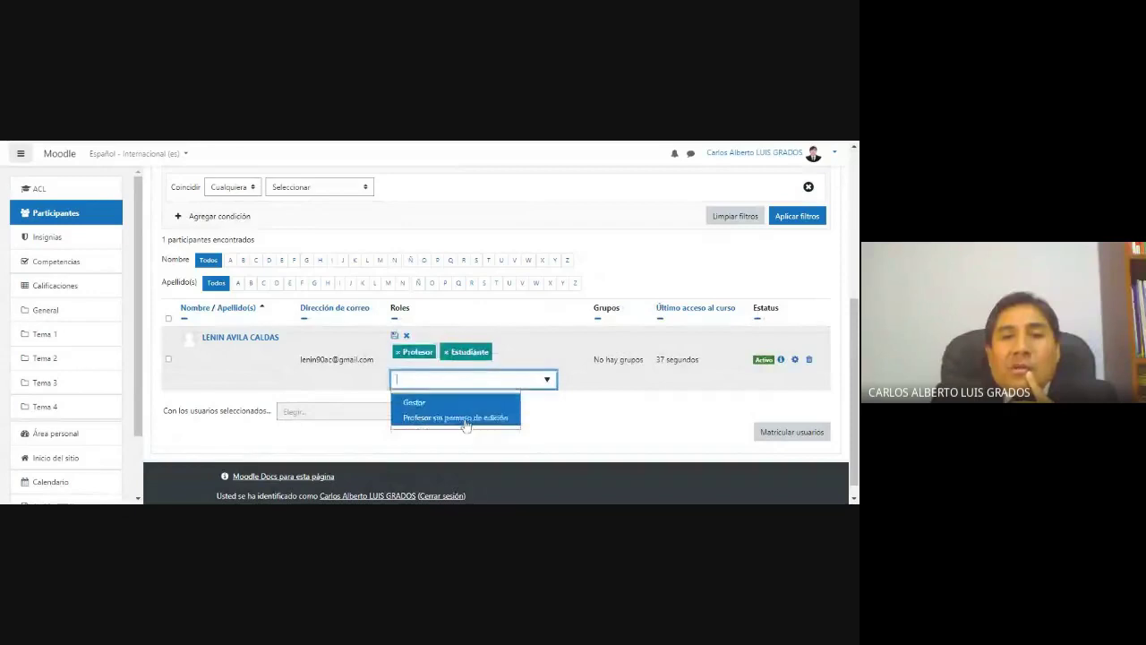
pyautogui.click(378, 328)
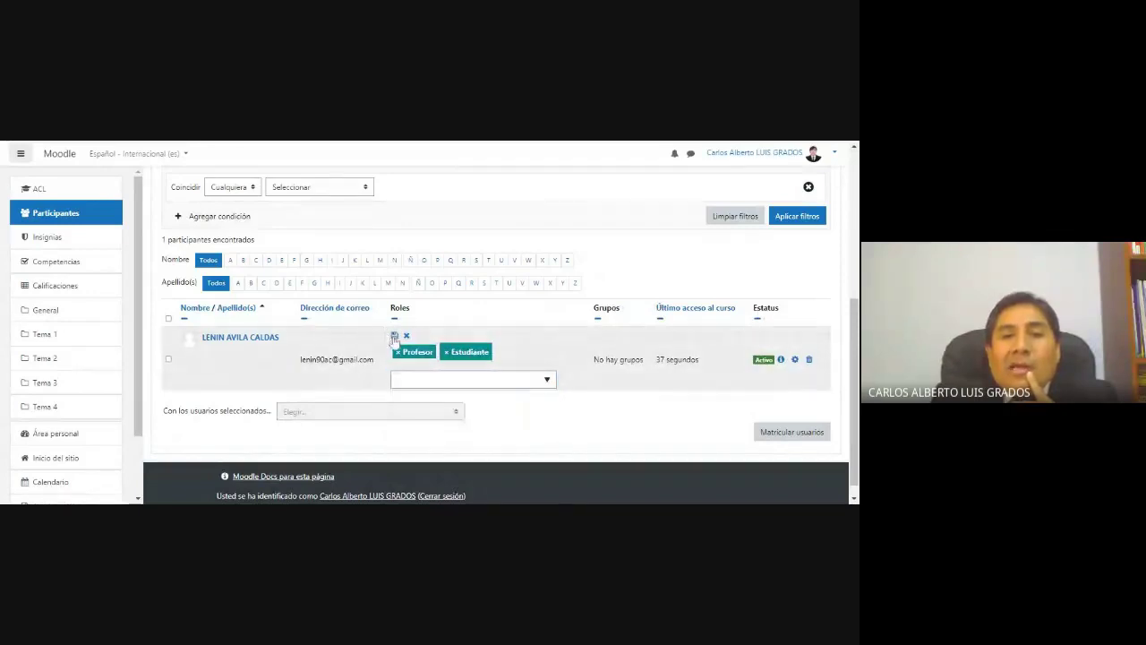
pyautogui.click(406, 335)
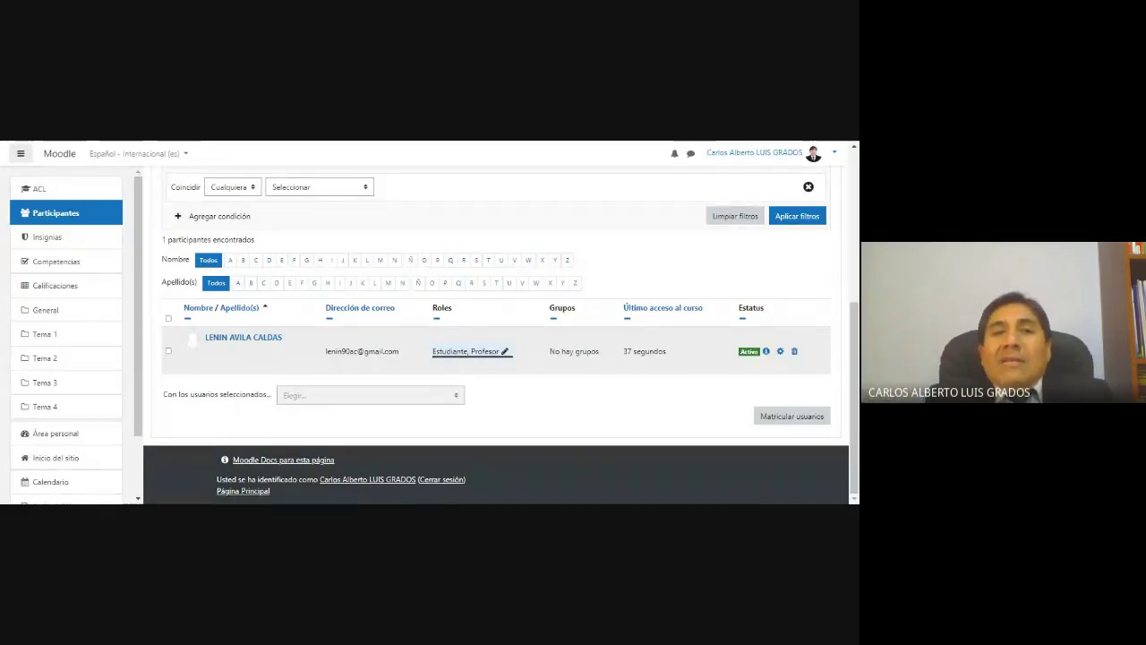
# Scroll the ARHS participants page to confirm the student holds Estudiante and Profesor.
pyautogui.scroll(3, 565, 346)
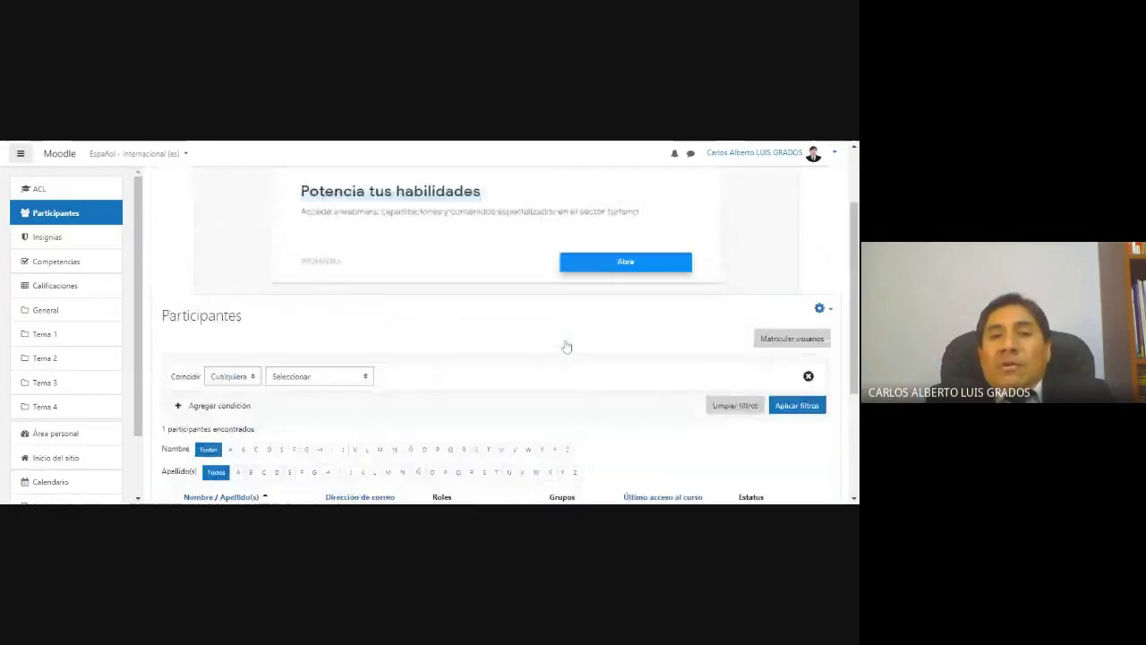
pyautogui.scroll(1, 565, 346)
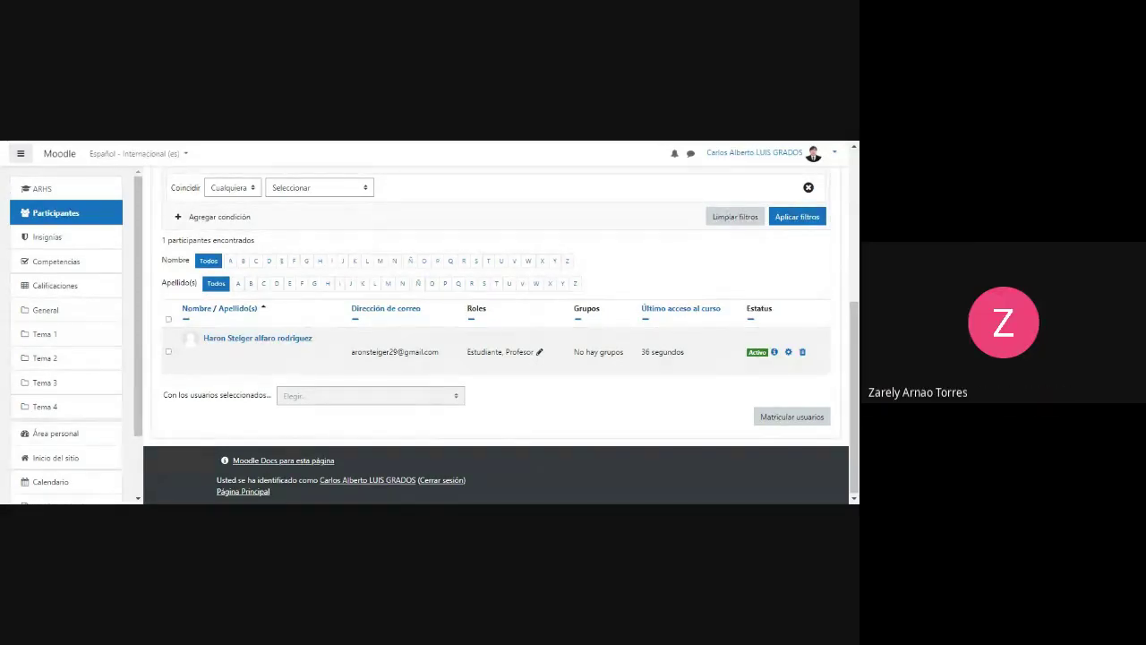
pyautogui.scroll(3, 535, 269)
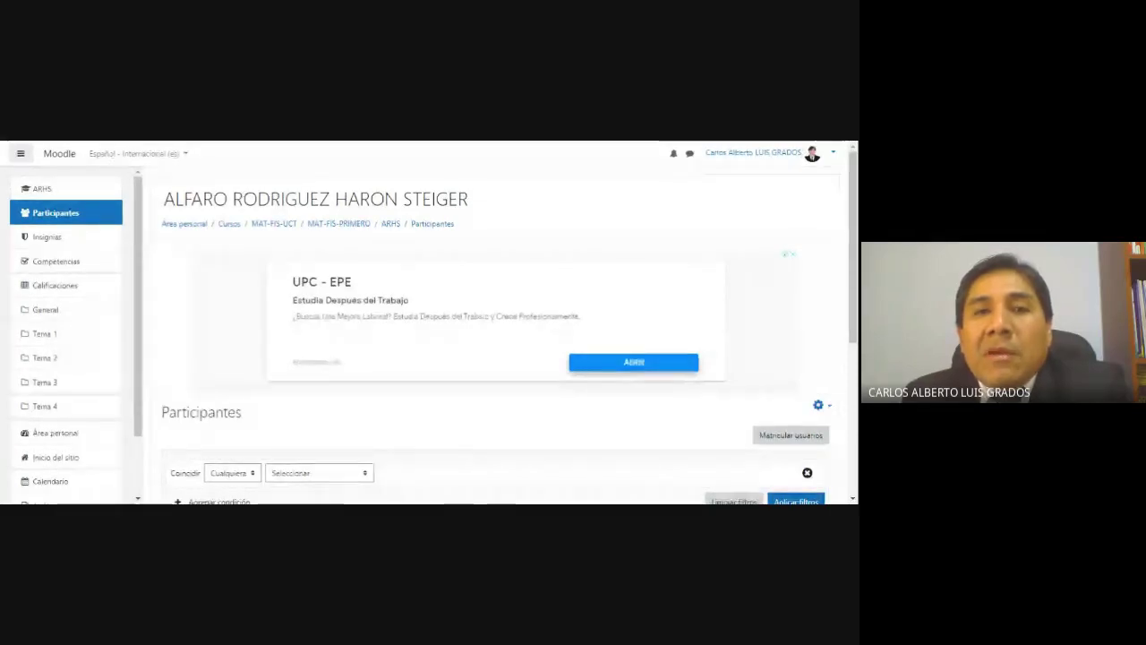
# Go back to the category listing and open the MAT-FIS-SEGUNDO category.
pyautogui.hotkey('alt', 'Left')
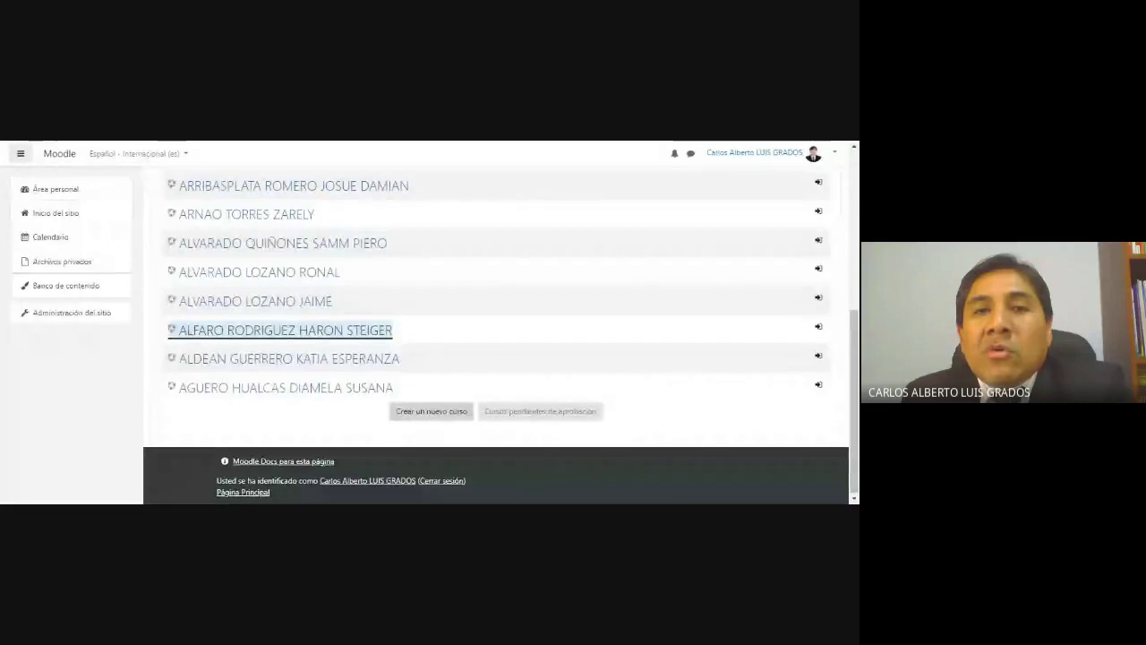
pyautogui.scroll(10, 376, 221)
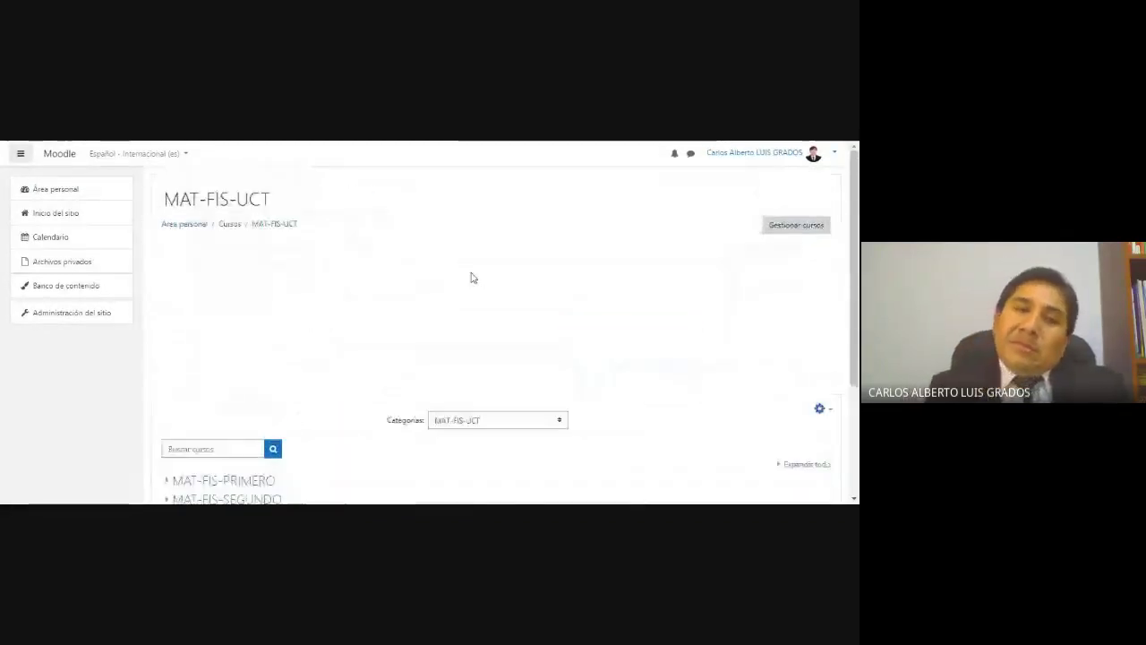
pyautogui.scroll(-3, 471, 277)
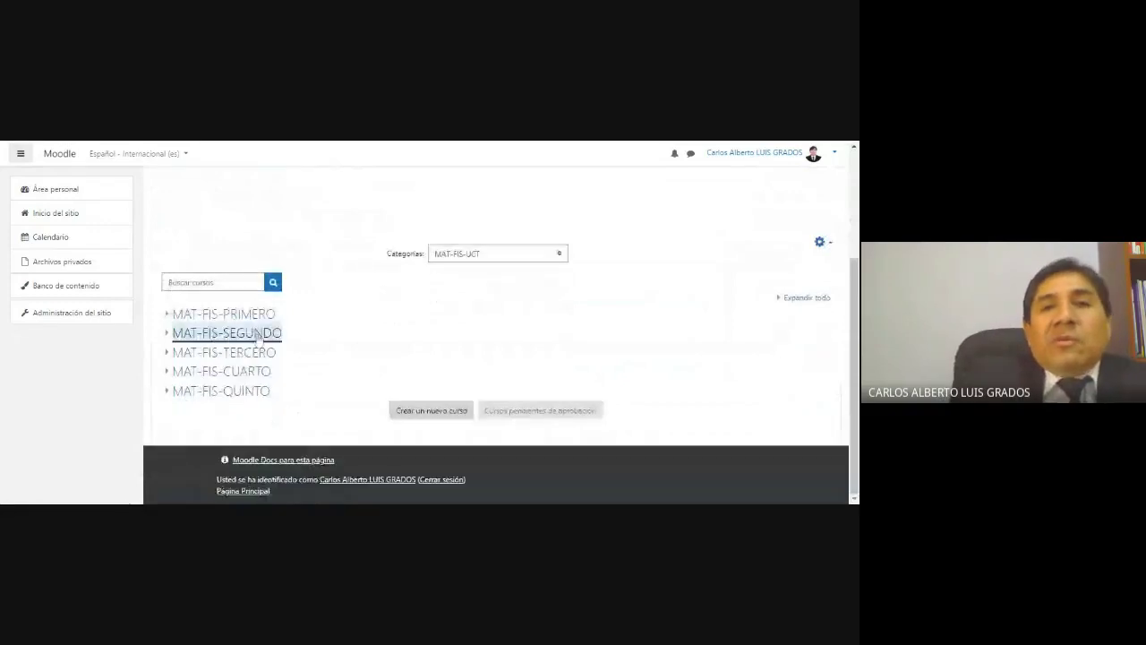
pyautogui.click(258, 333)
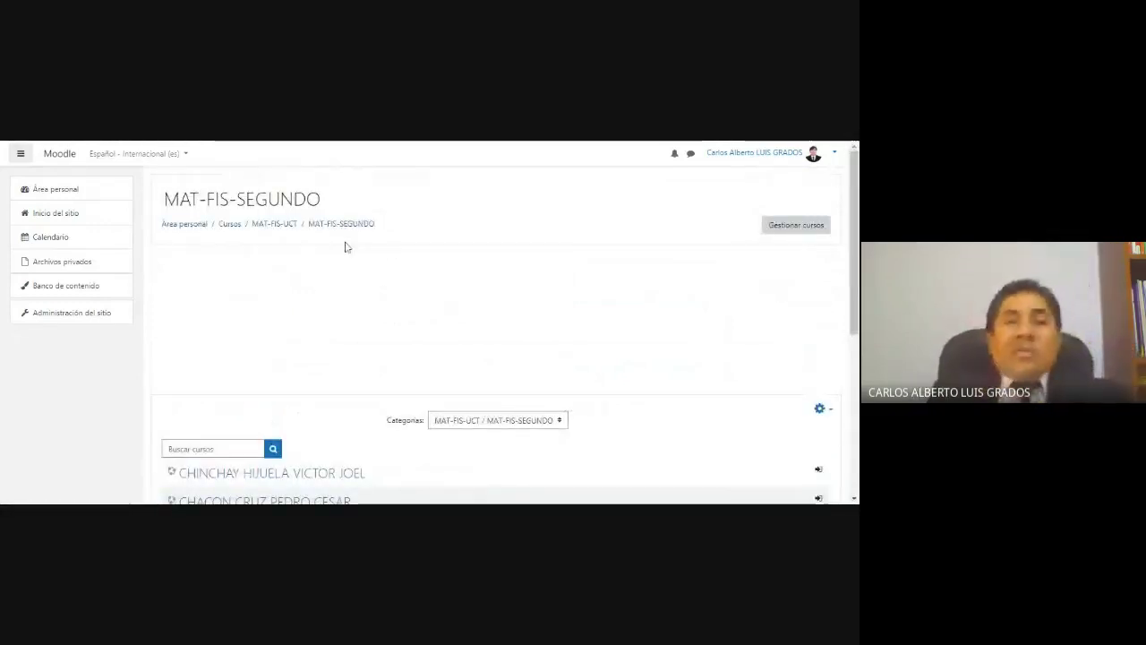
pyautogui.scroll(-1, 346, 246)
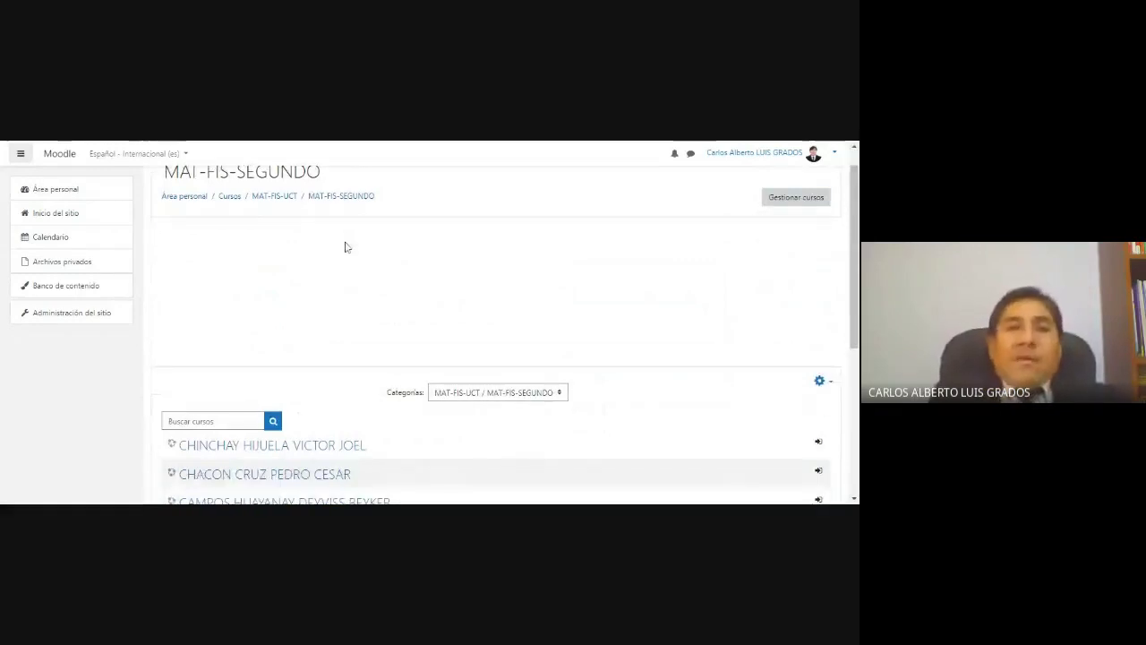
pyautogui.scroll(-5, 346, 246)
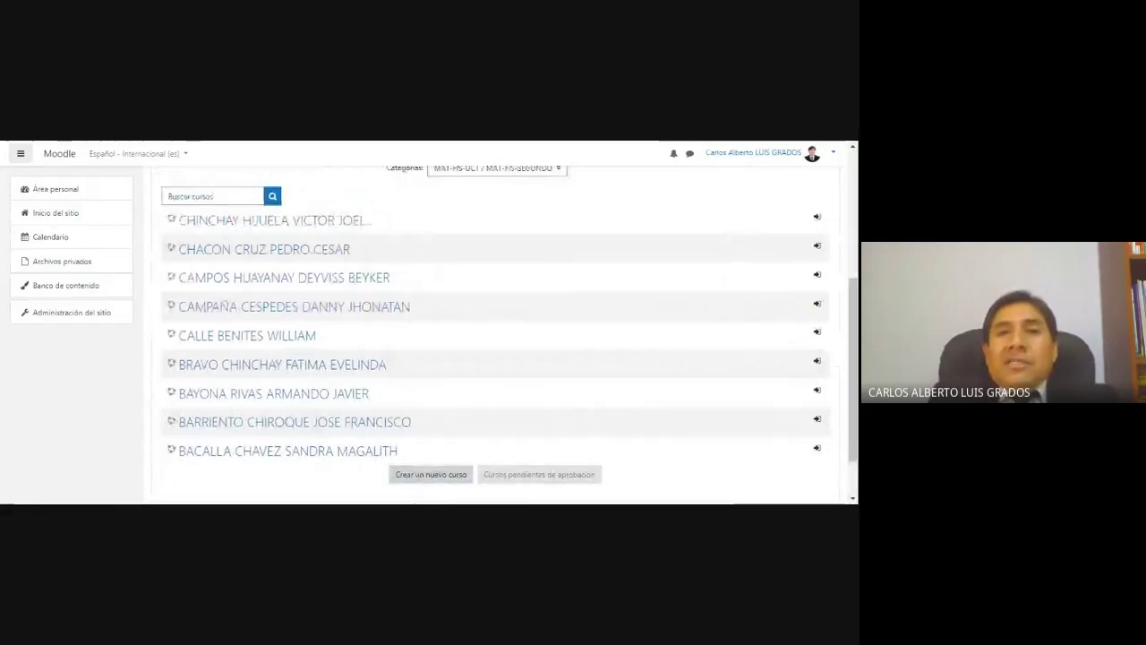
# Open the first and the fourth through eighth student courses in separate tabs.
pyautogui.click(309, 222)
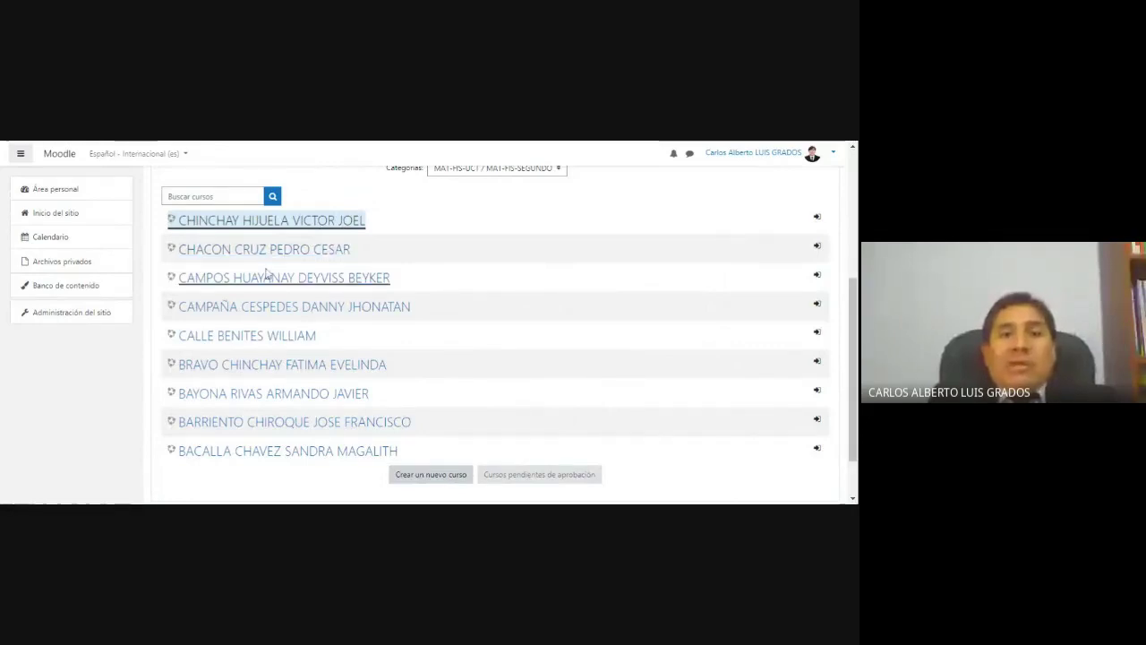
pyautogui.scroll(-1, 266, 273)
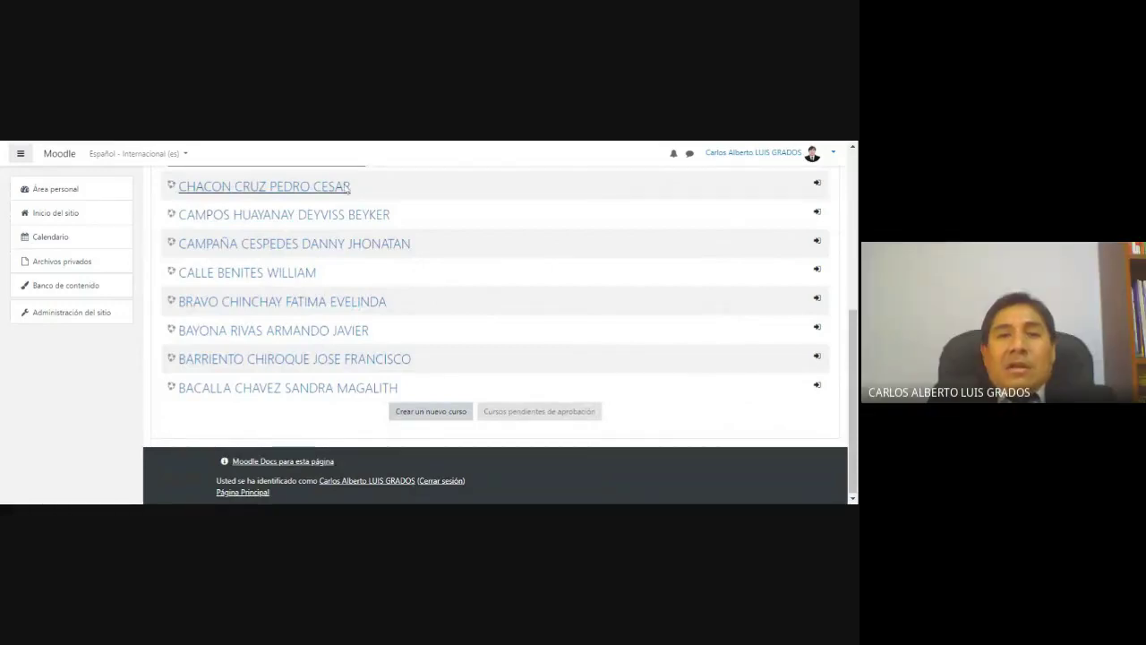
pyautogui.click(308, 250)
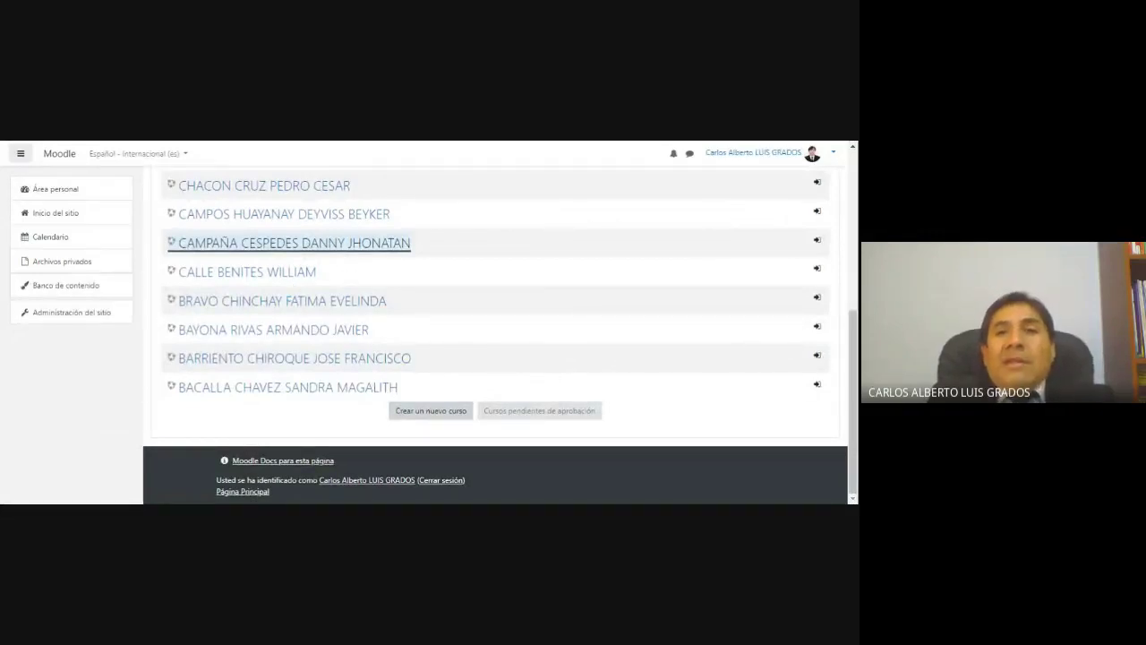
pyautogui.click(262, 279)
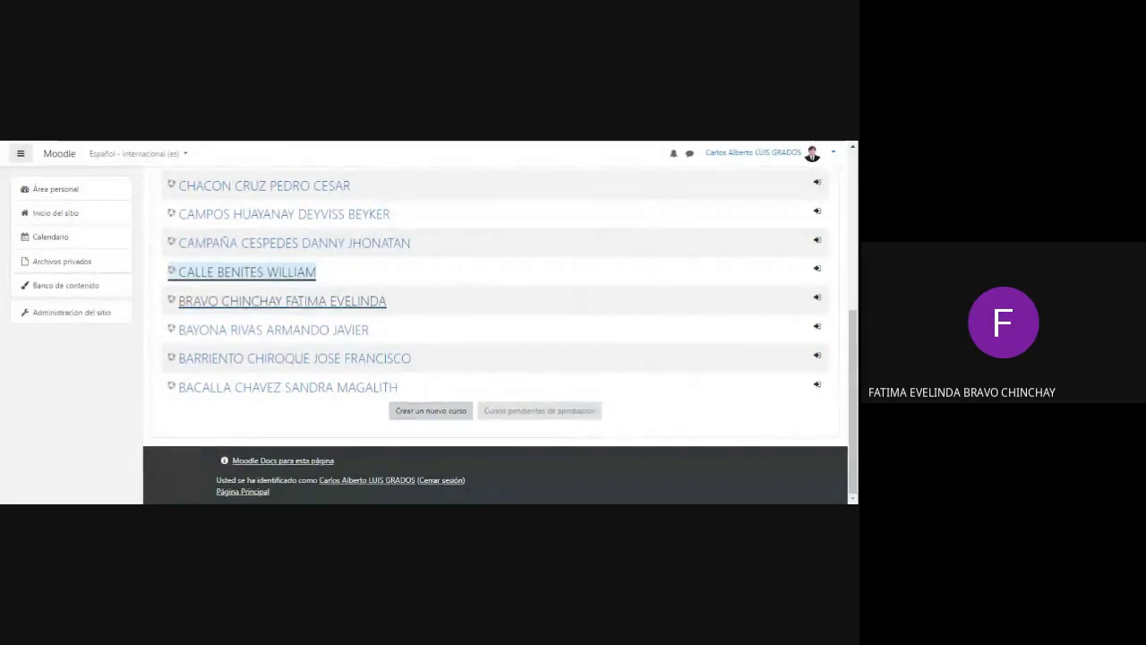
pyautogui.click(291, 303)
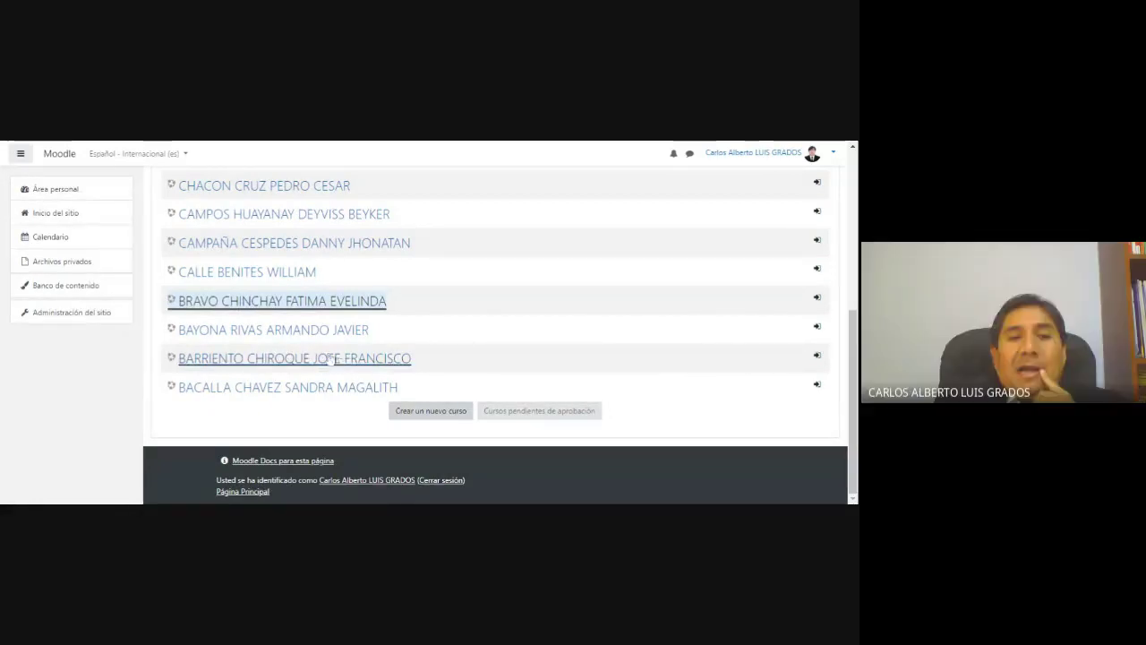
pyautogui.click(283, 335)
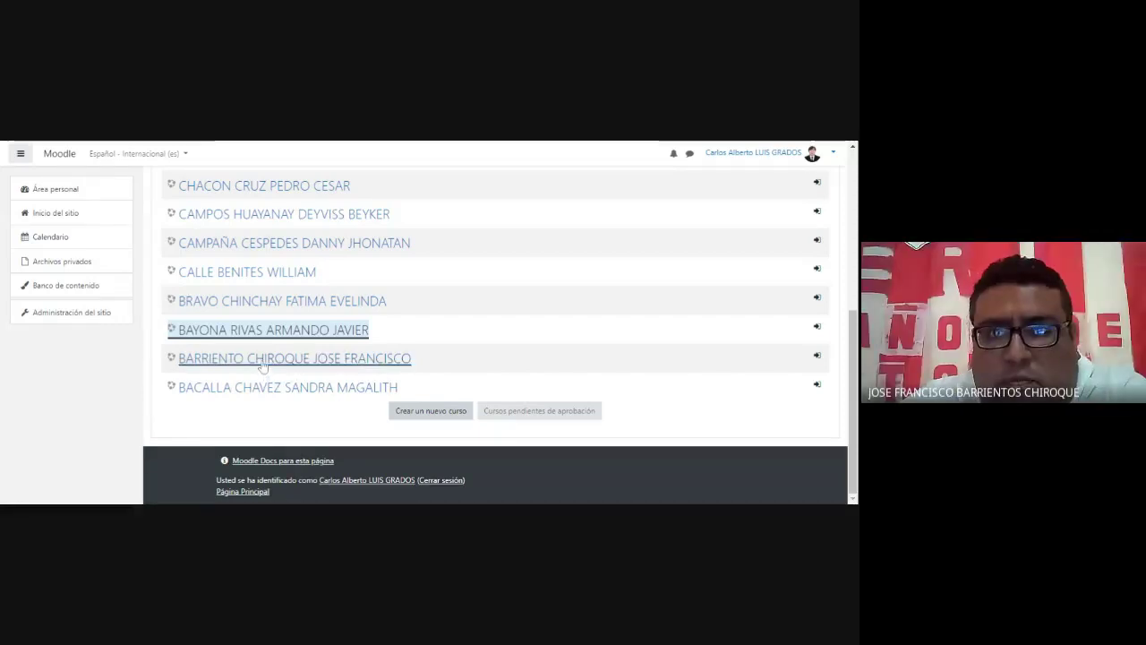
pyautogui.click(262, 365)
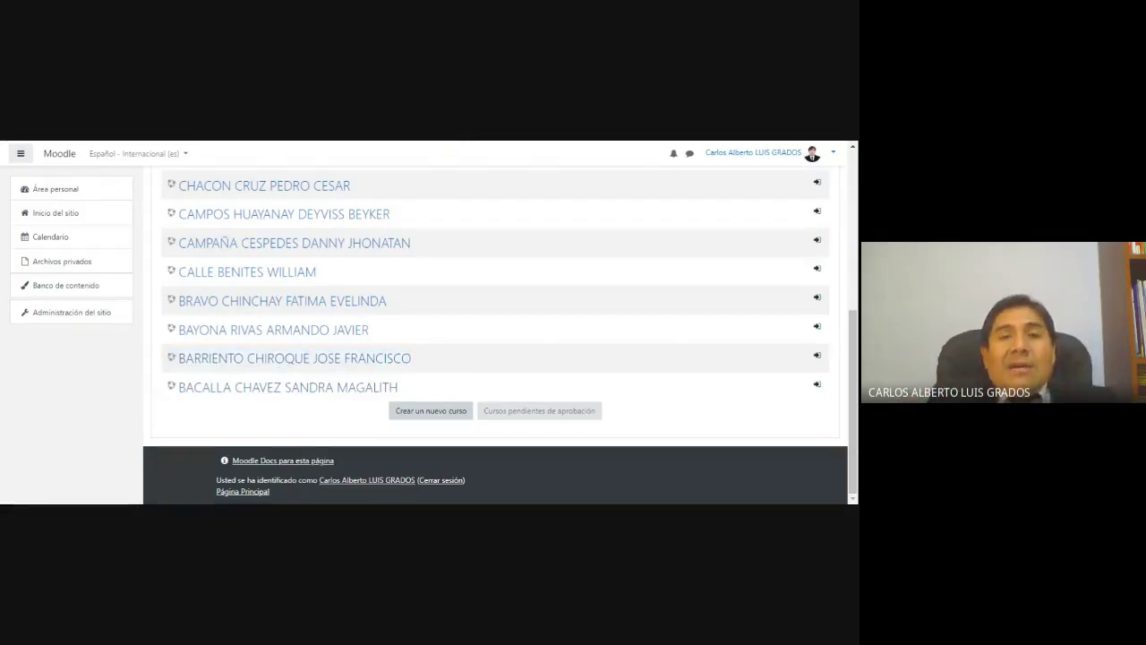
# Open the CHHVJ course's participants list.
pyautogui.scroll(-3, 385, 256)
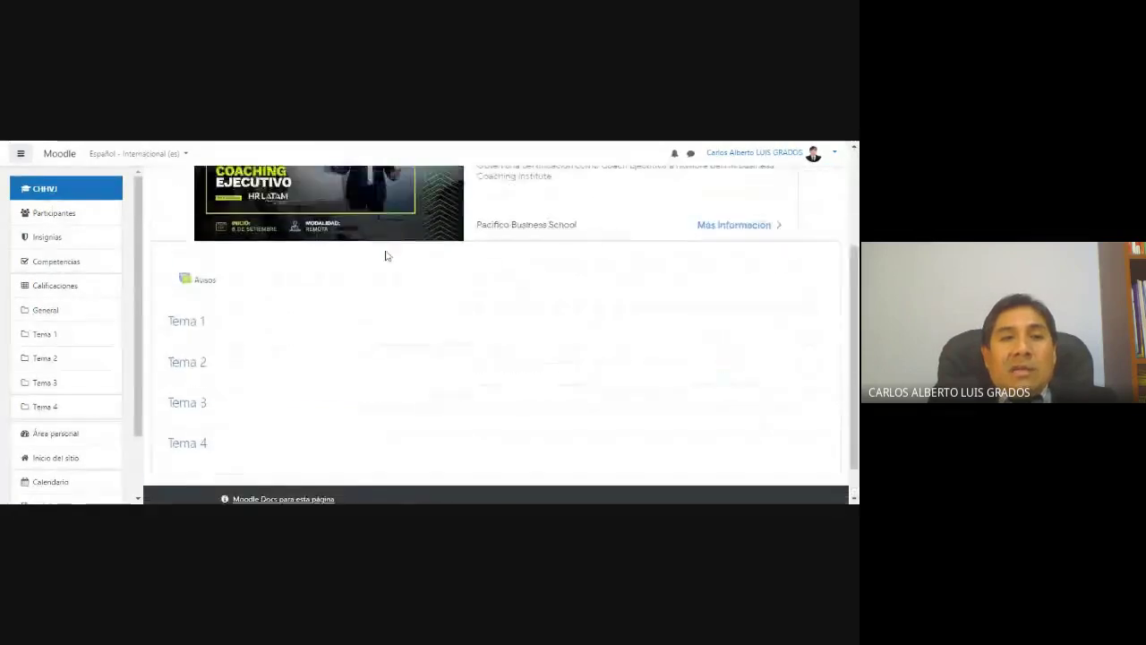
pyautogui.scroll(3, 385, 256)
pyautogui.click(63, 219)
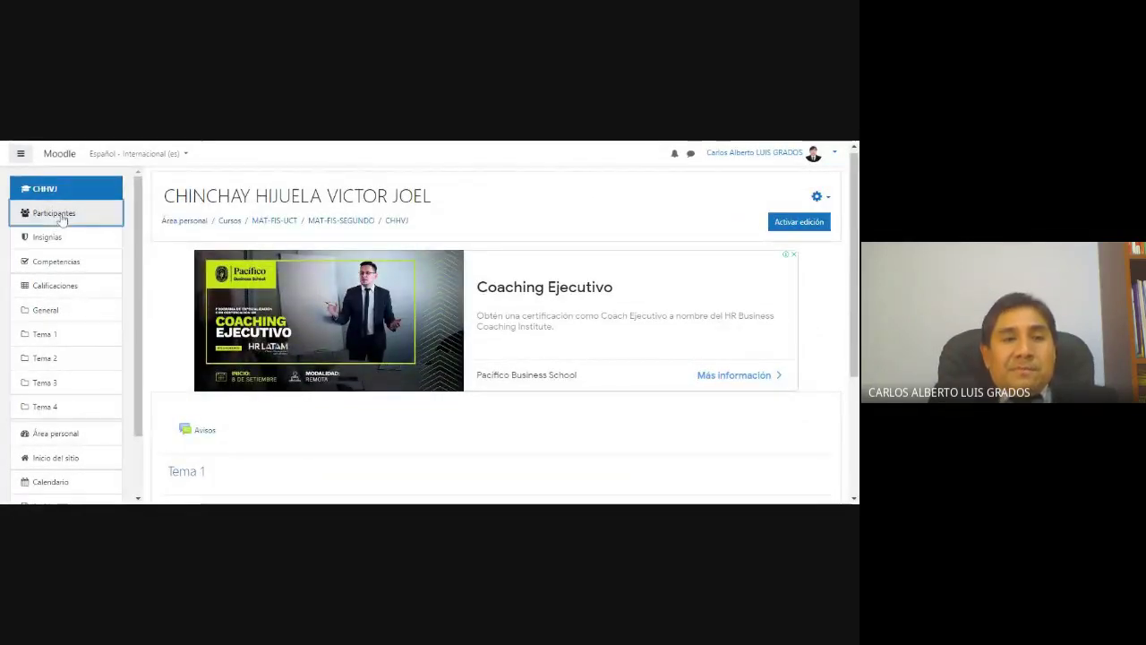
pyautogui.scroll(-5, 353, 325)
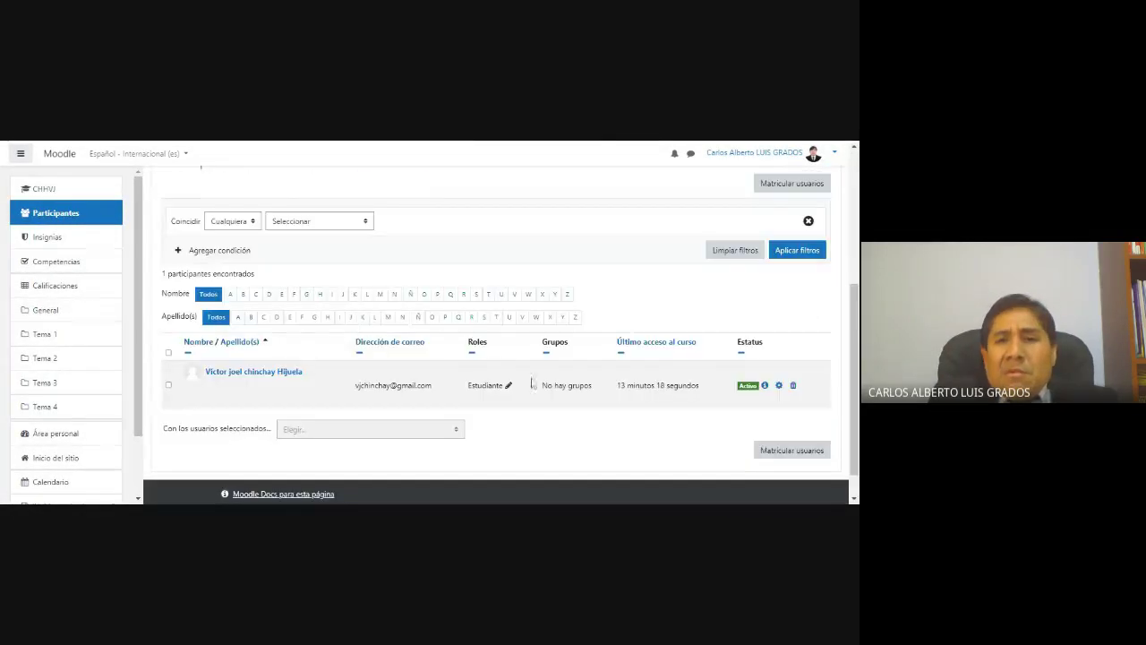
# Add Profesor to the student's roles, save, and switch to the CCDJ course.
pyautogui.click(508, 386)
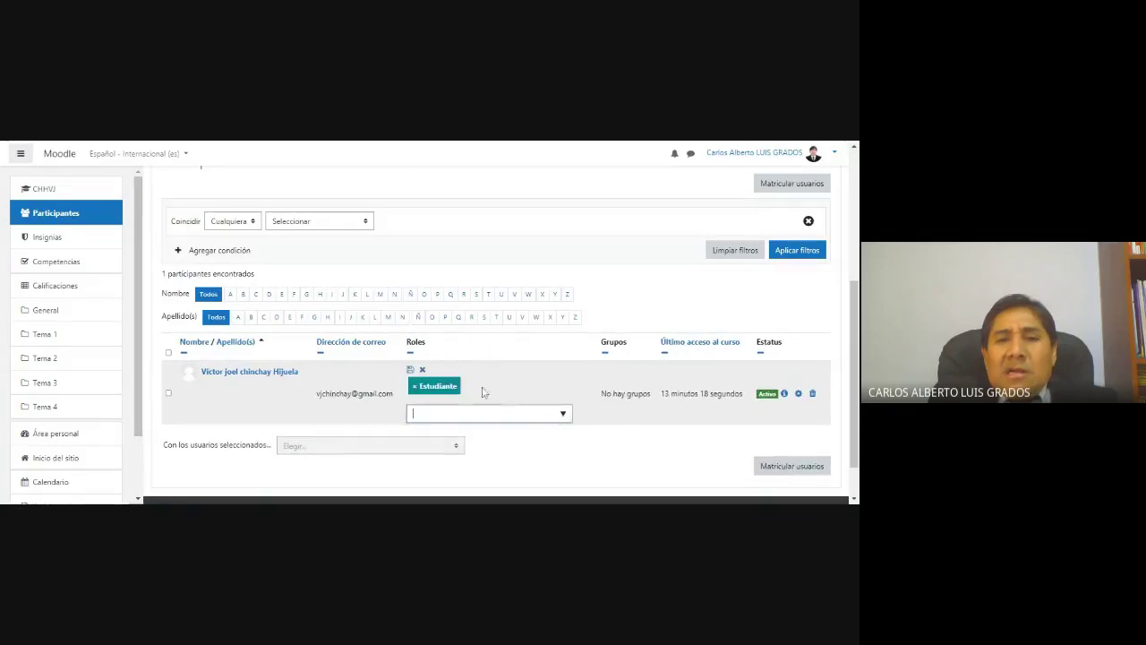
pyautogui.click(565, 417)
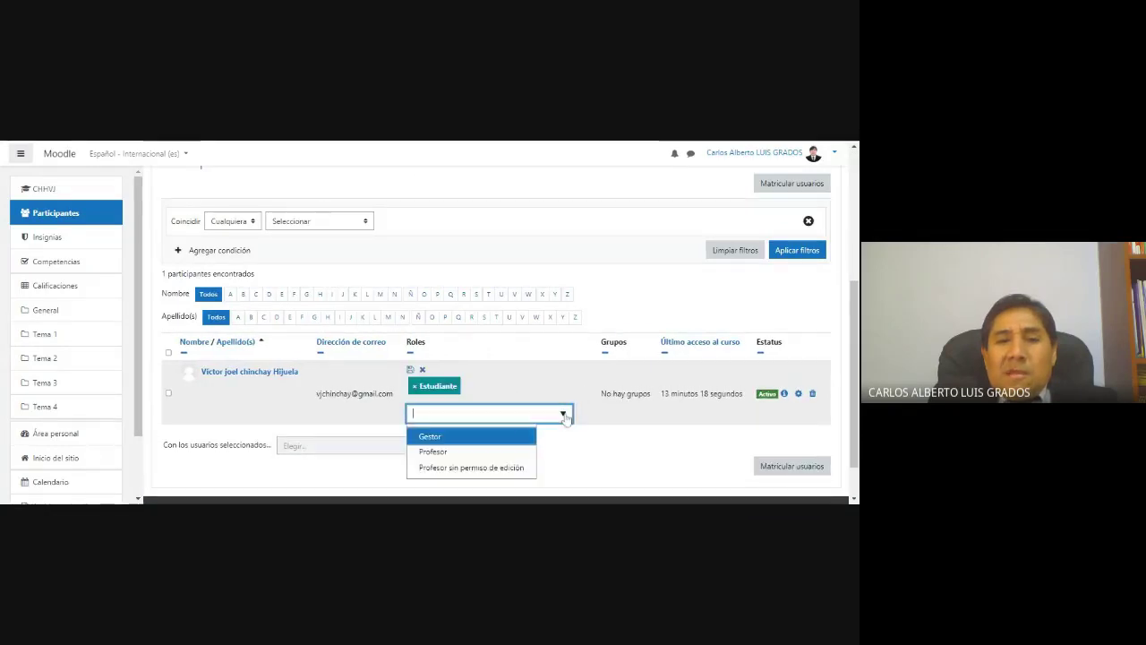
pyautogui.click(495, 451)
pyautogui.click(409, 368)
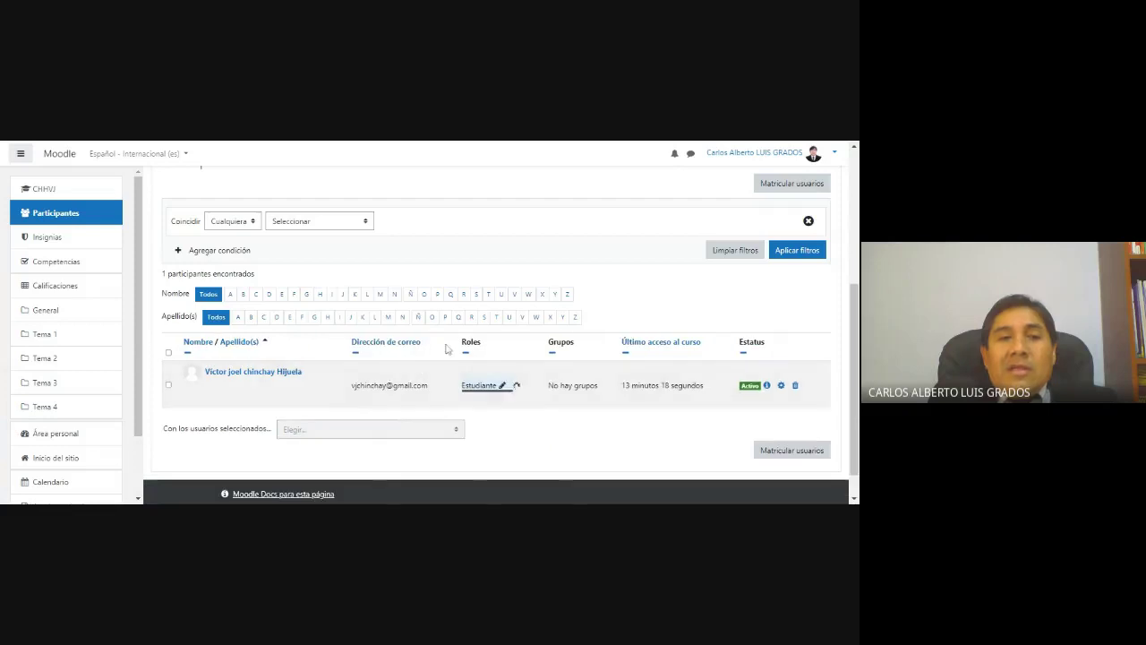
pyautogui.scroll(2, 447, 348)
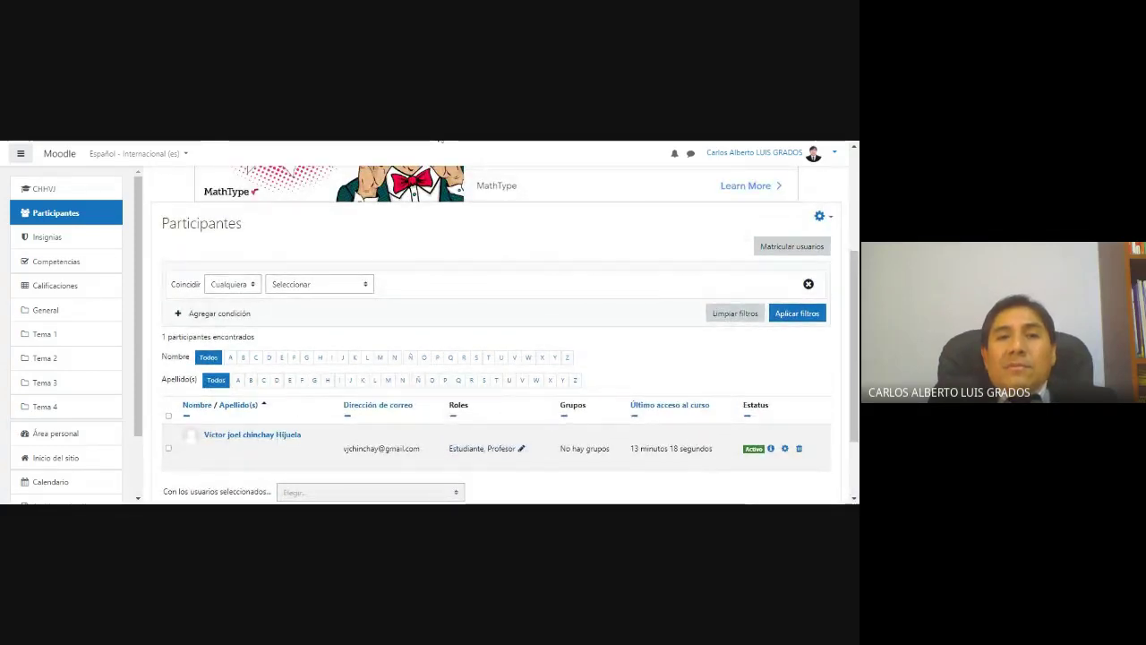
pyautogui.click(441, 141)
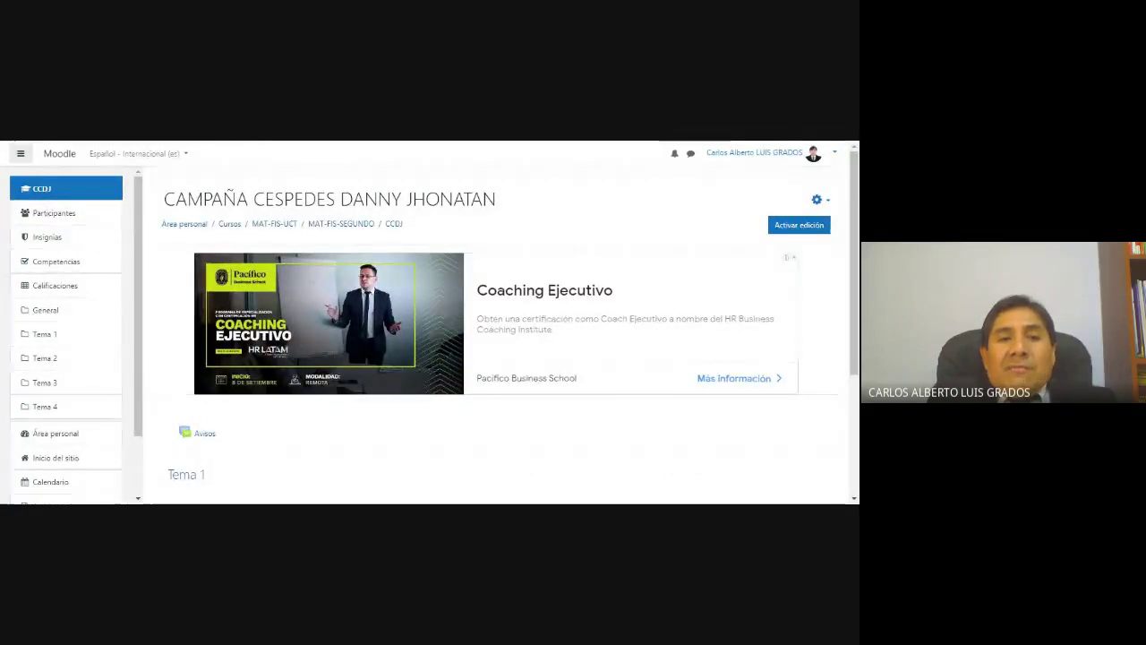
# Open the CCDJ course's participants list.
pyautogui.scroll(-2, 497, 322)
pyautogui.click(37, 215)
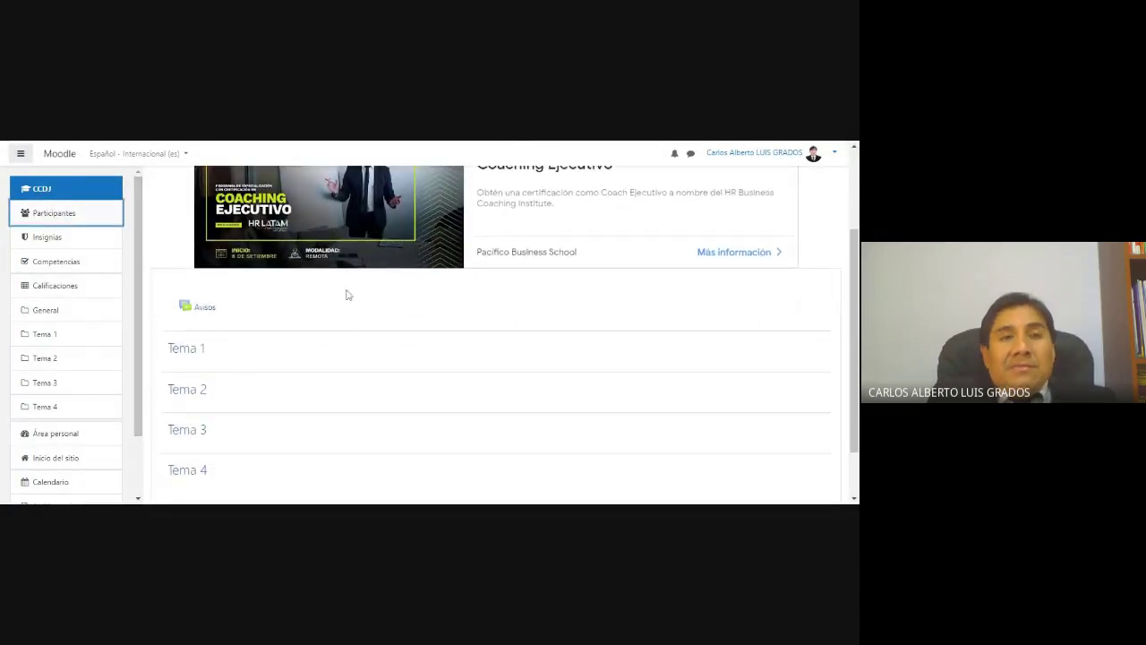
pyautogui.scroll(-2, 358, 301)
pyautogui.scroll(-1, 362, 307)
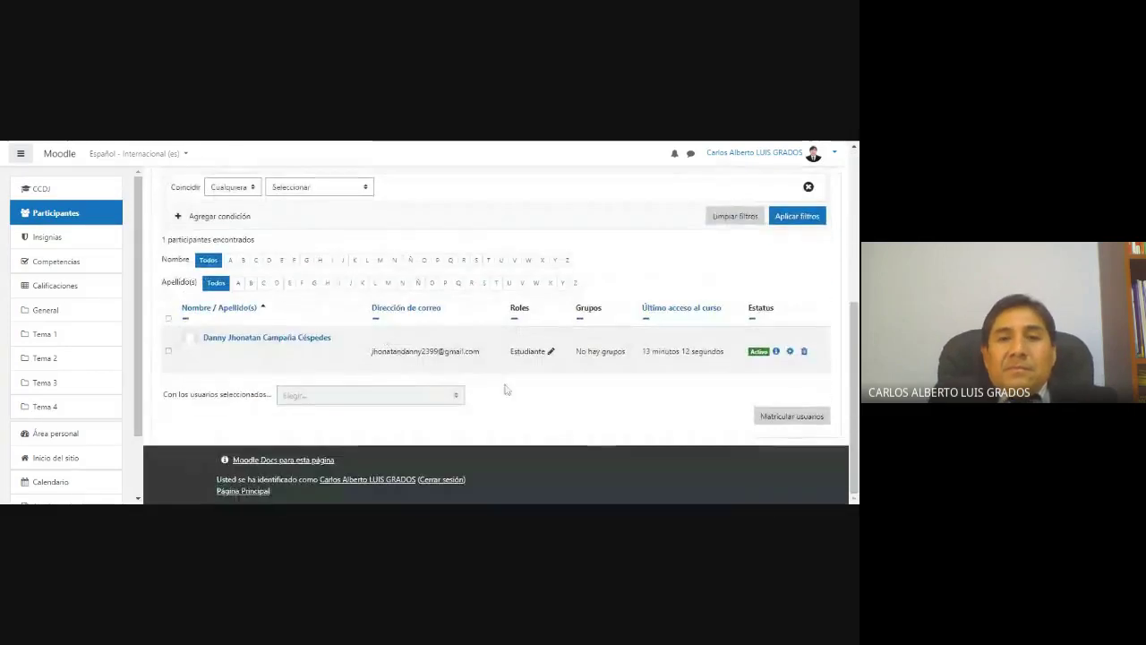
# Add Profesor to the student's roles, save, and switch to the CBW course.
pyautogui.click(549, 351)
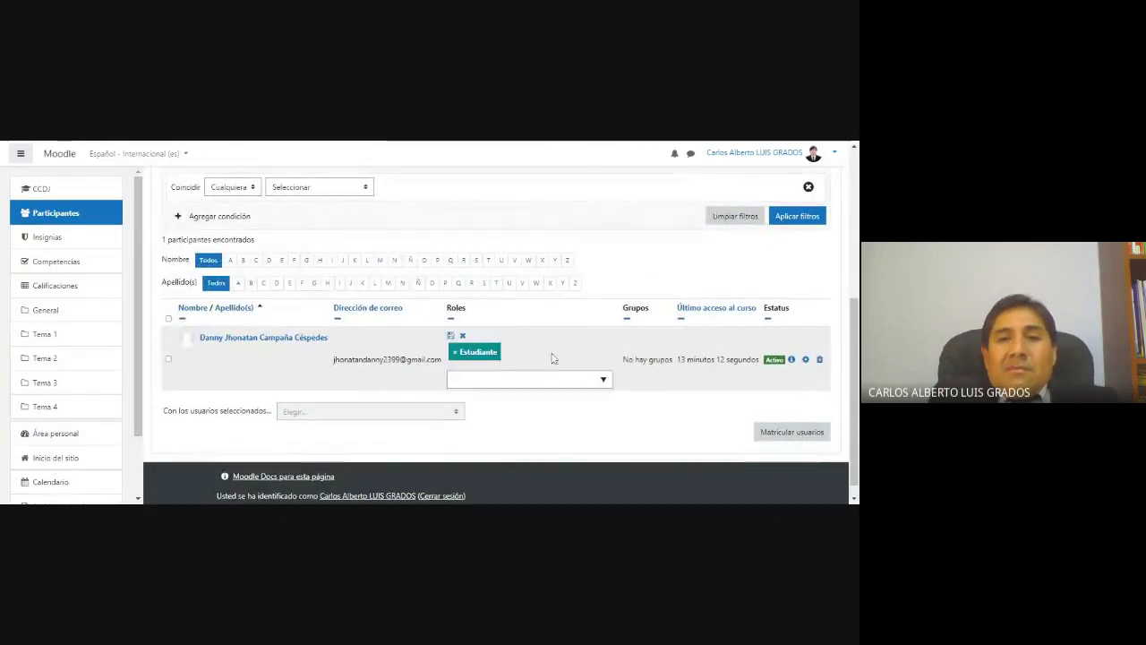
pyautogui.click(604, 380)
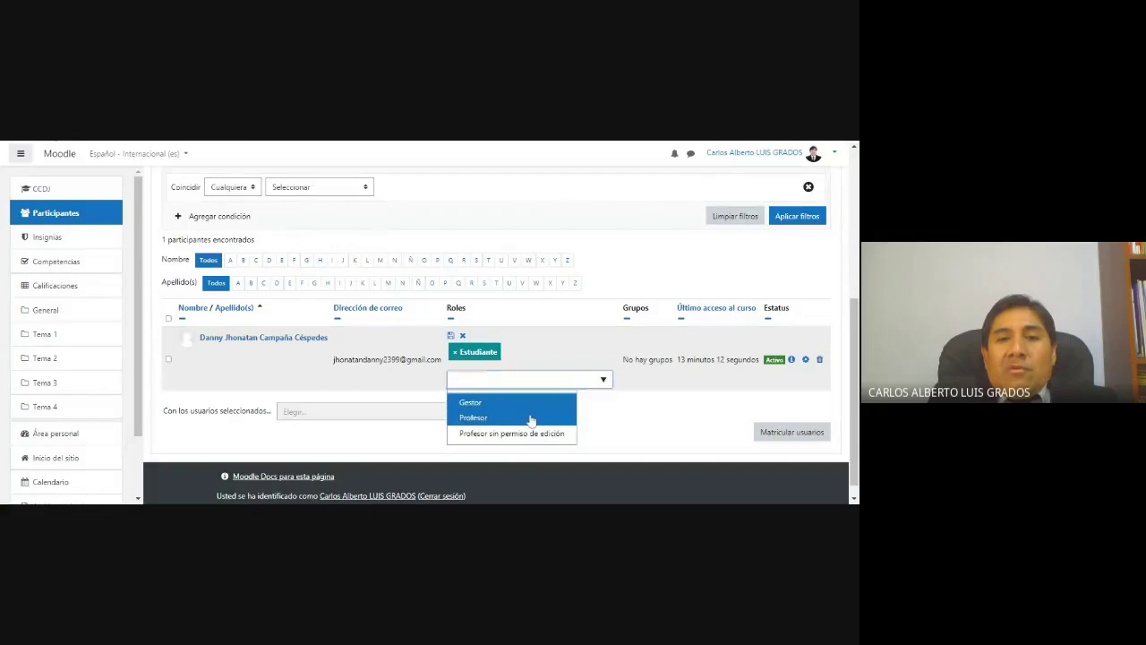
pyautogui.click(535, 417)
pyautogui.click(450, 334)
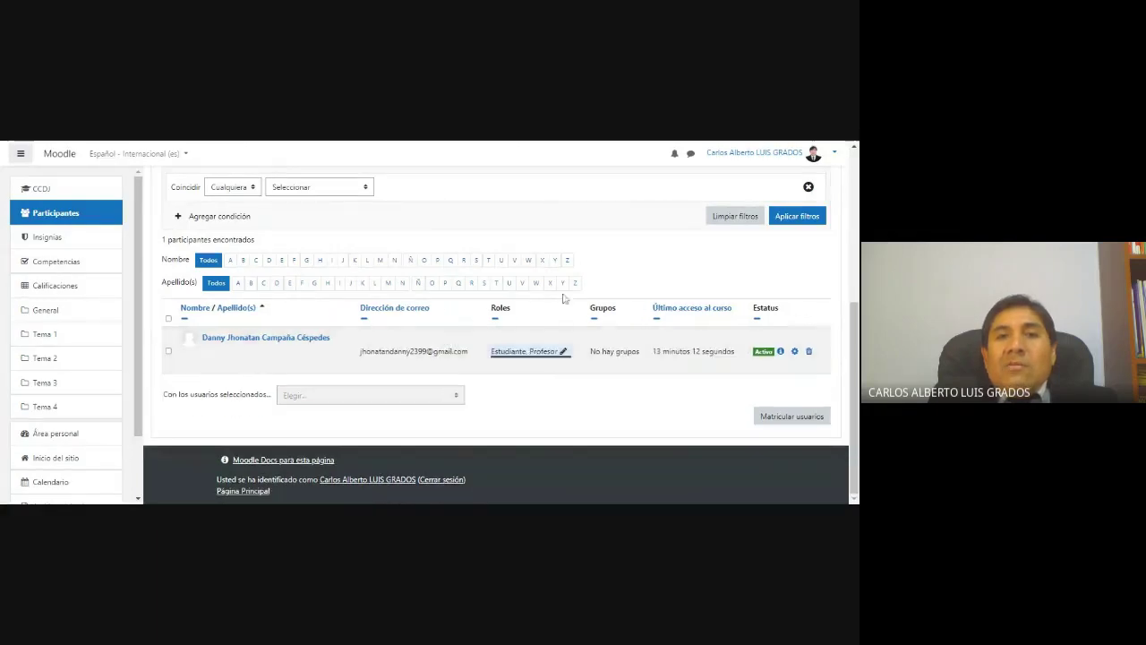
pyautogui.click(517, 145)
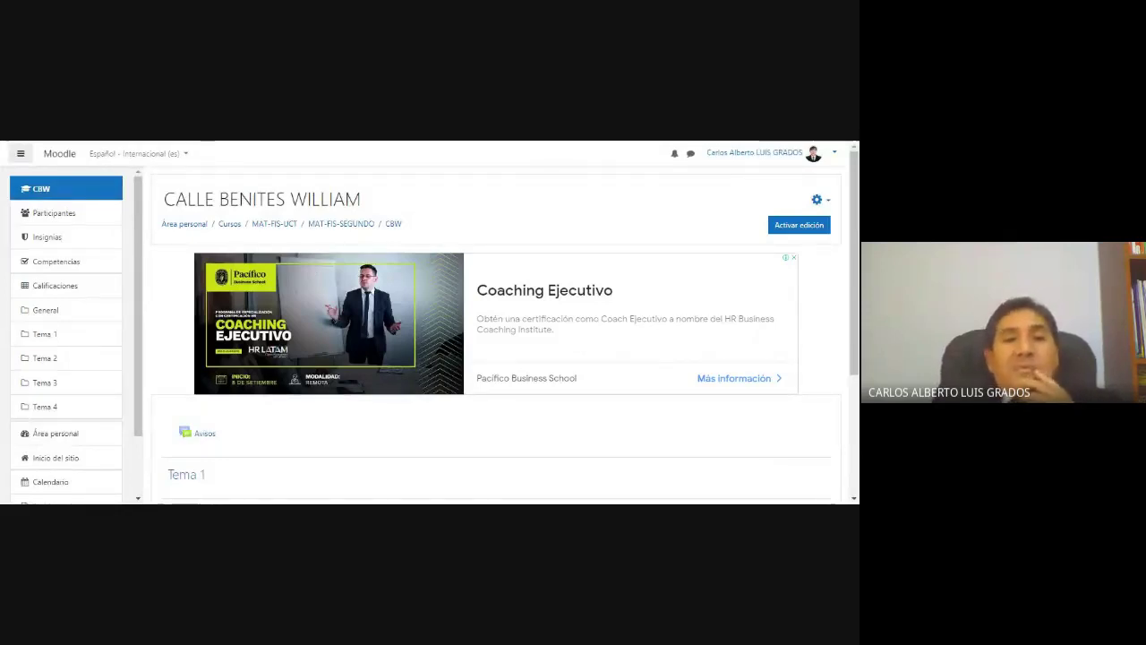
# Give the CBW course's student Profesor as a second role and save.
pyautogui.click(73, 221)
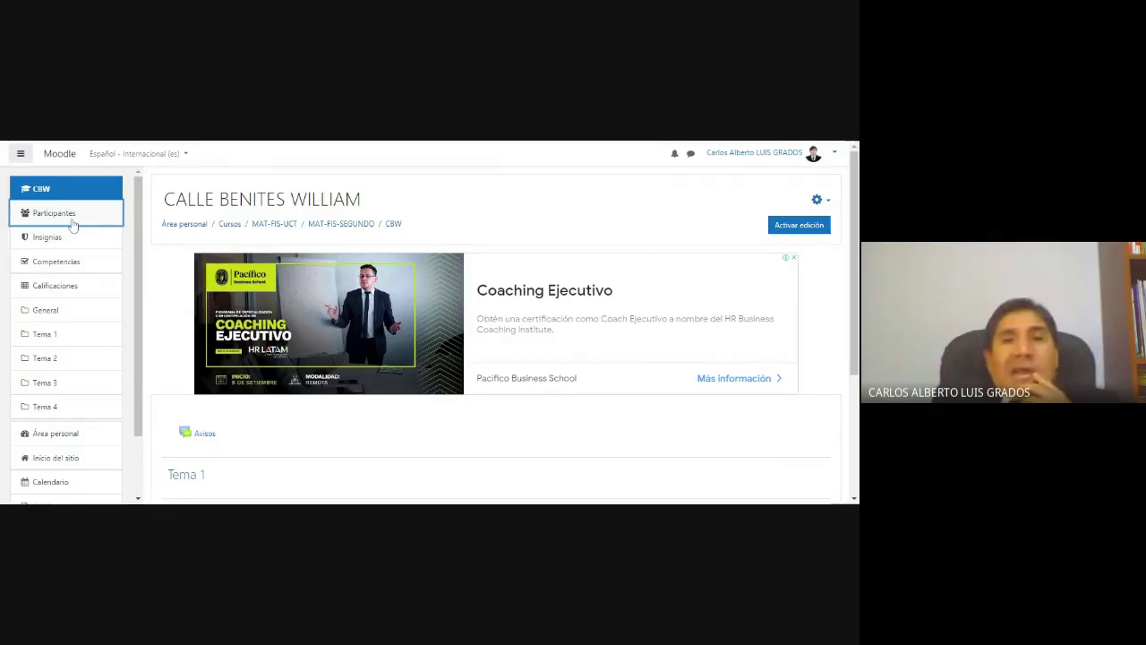
pyautogui.scroll(-4, 528, 311)
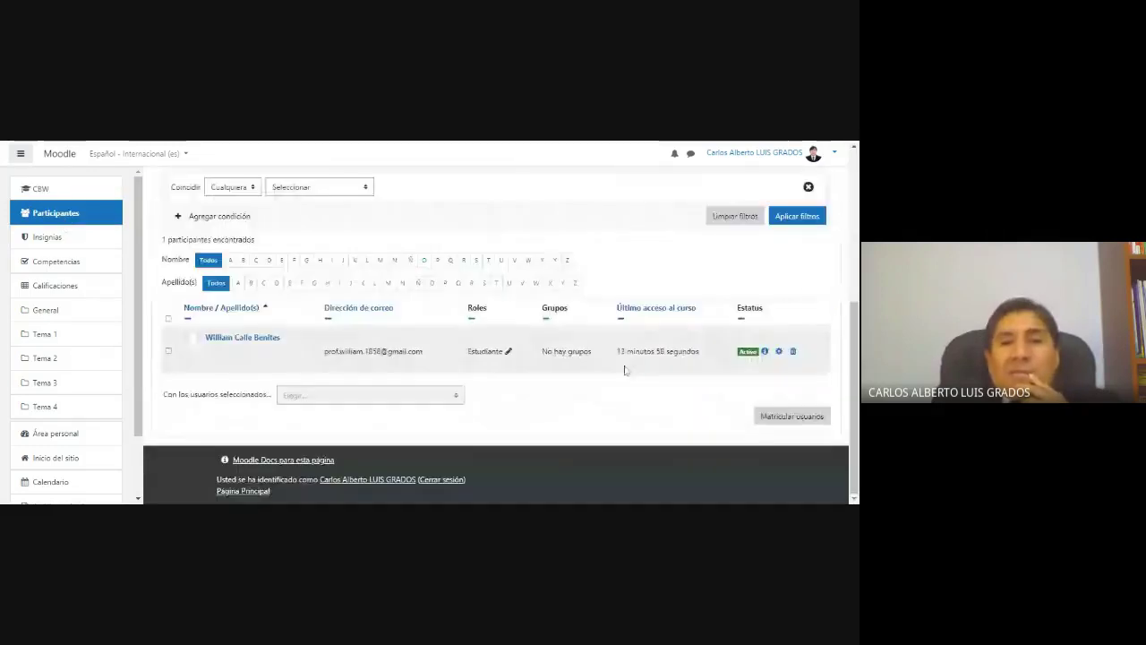
pyautogui.click(507, 351)
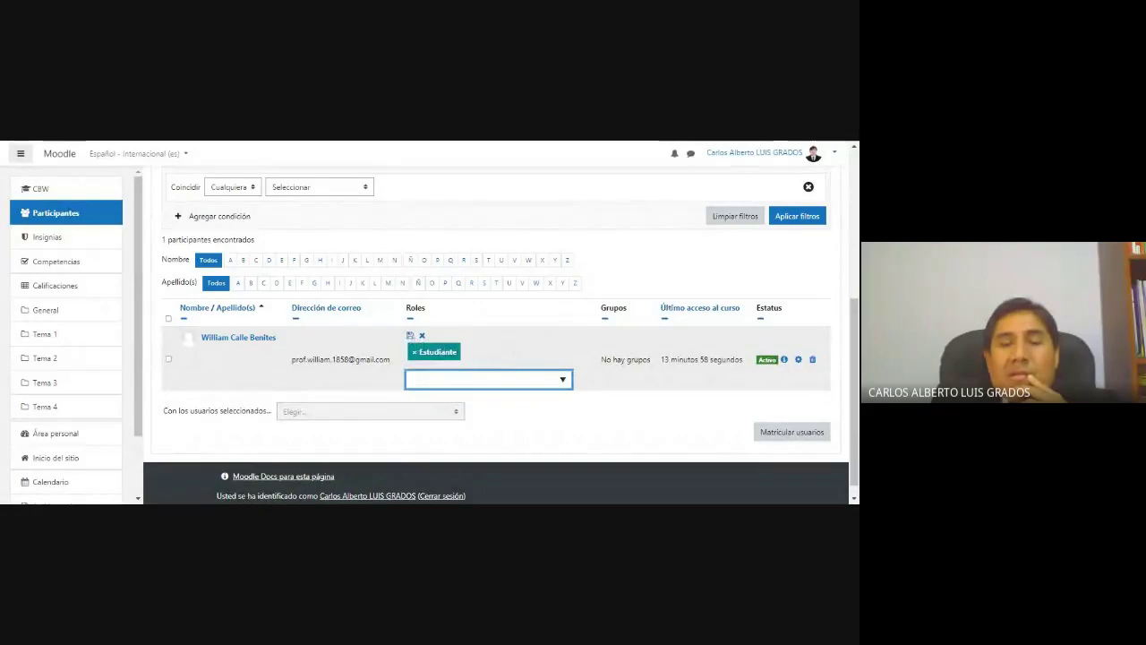
pyautogui.click(563, 381)
pyautogui.click(563, 380)
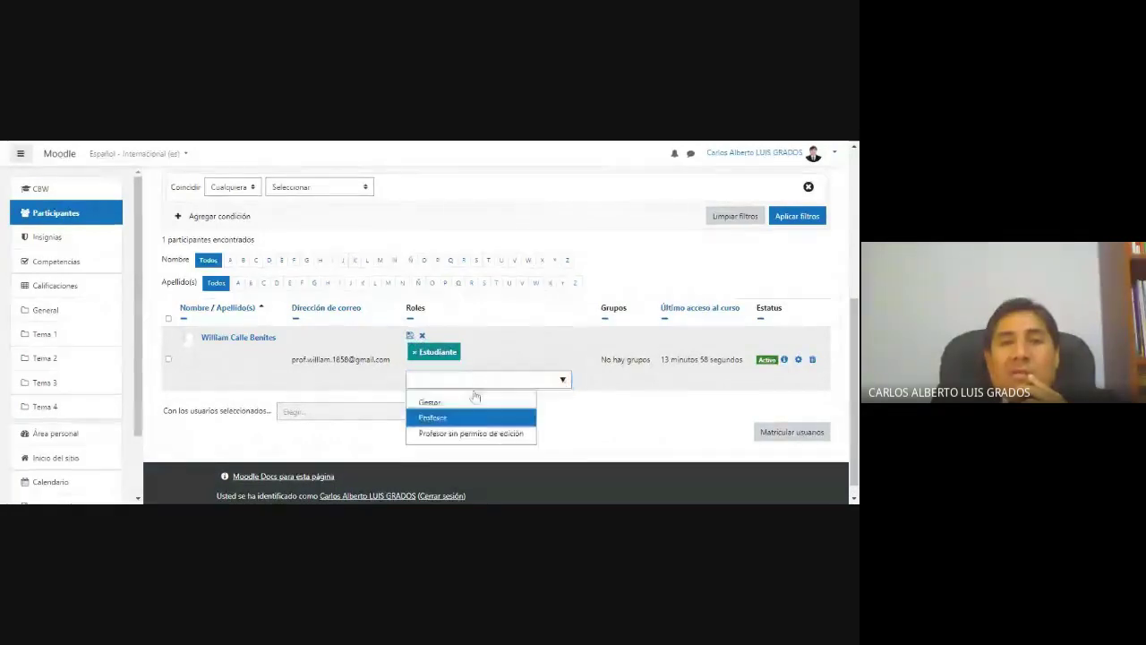
pyautogui.click(466, 417)
pyautogui.click(409, 335)
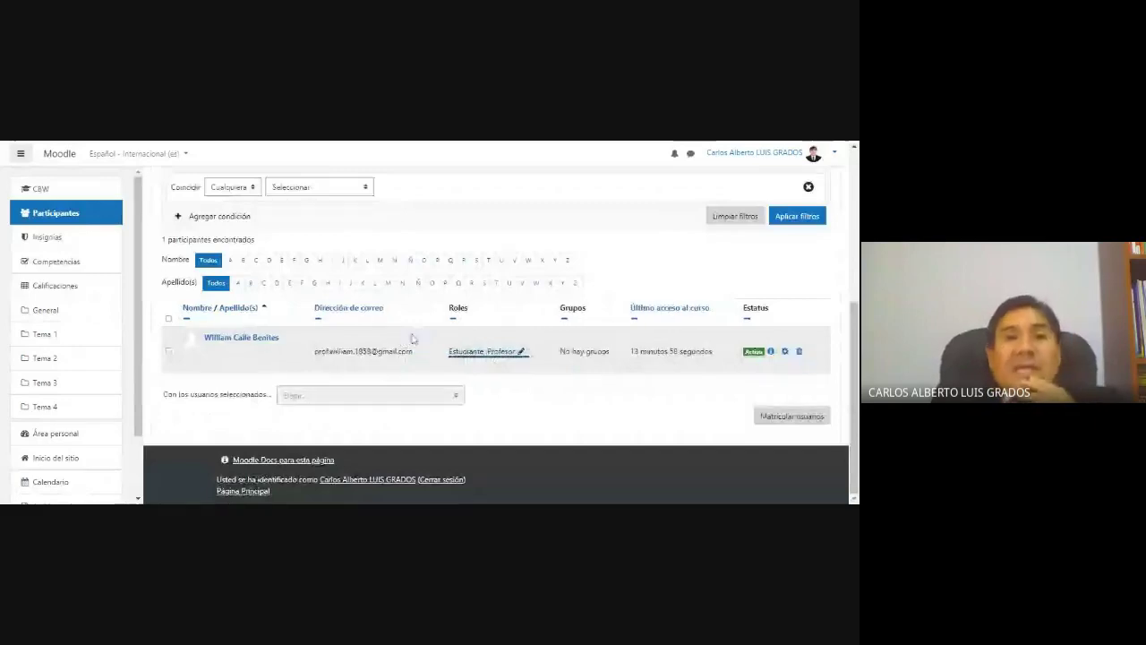
# Open the next MAT-FIS-SEGUNDO course, BCHFE.
pyautogui.scroll(3, 413, 337)
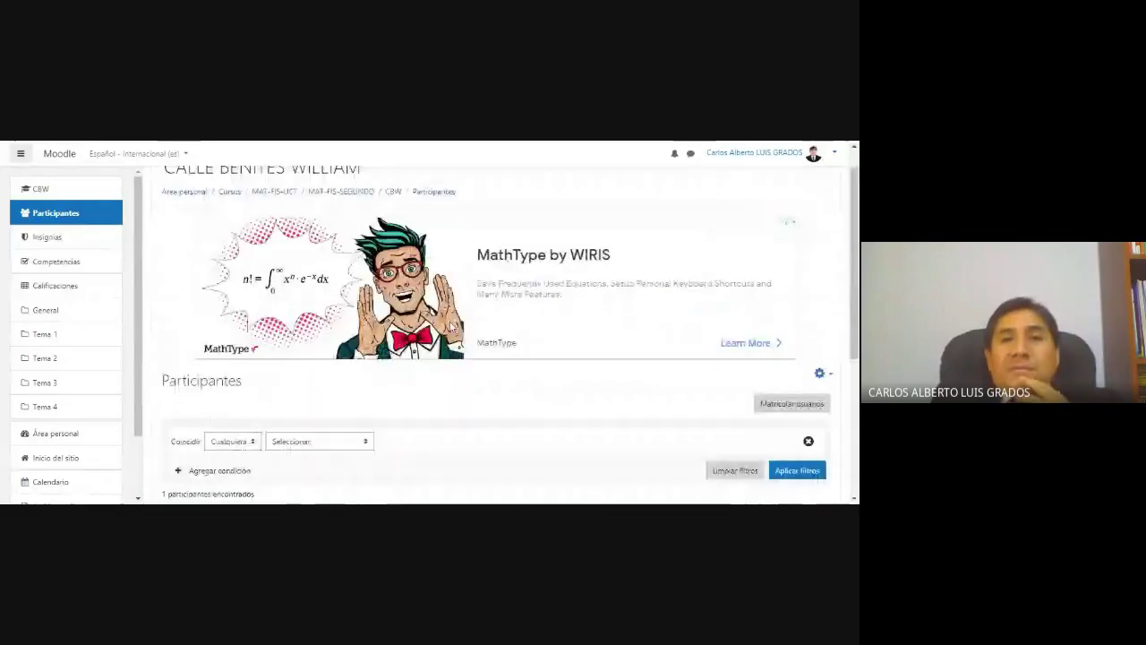
pyautogui.scroll(1, 497, 146)
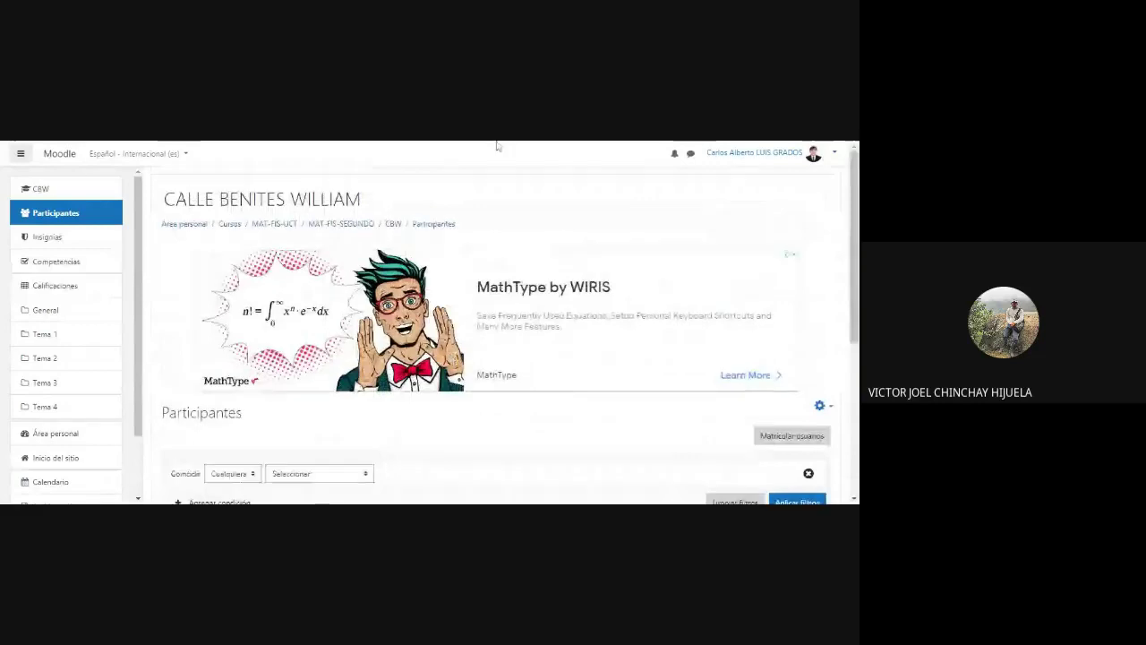
pyautogui.click(495, 144)
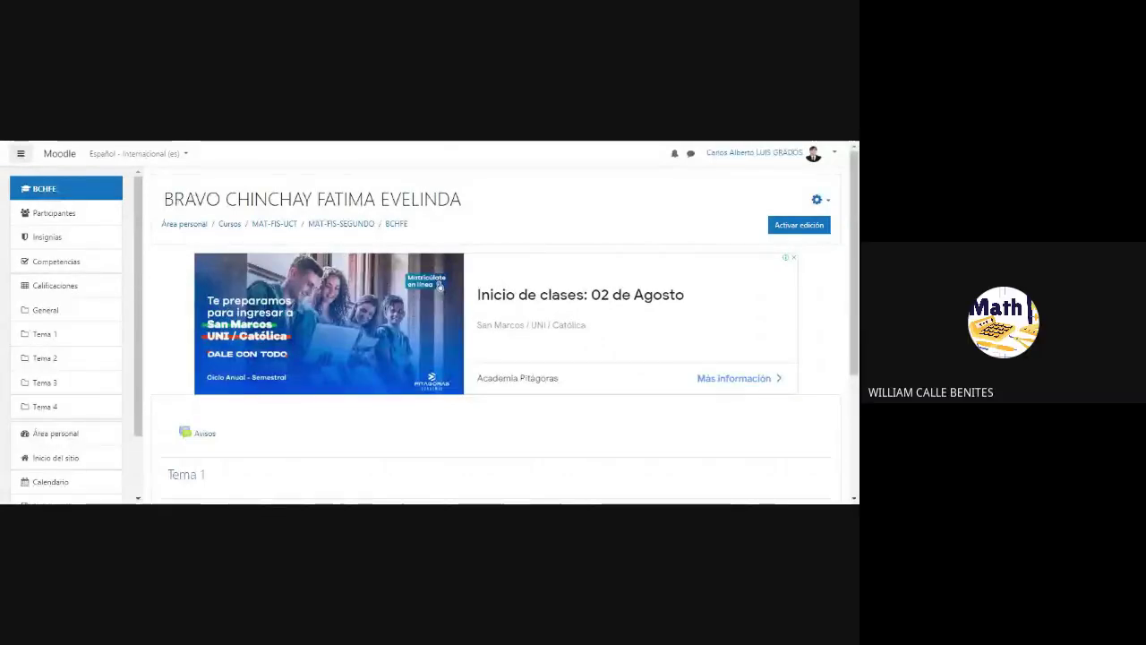
# In BCHFE's Participantes, add Profesor to the student's Estudiante role and save.
pyautogui.scroll(-3, 481, 244)
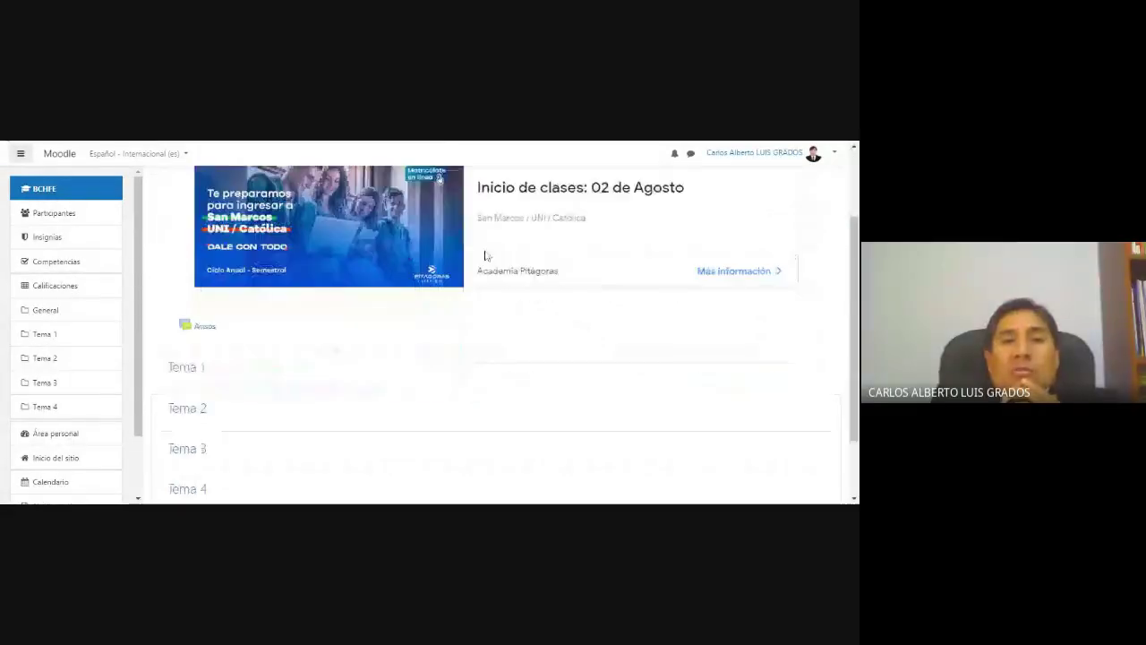
pyautogui.scroll(3, 491, 257)
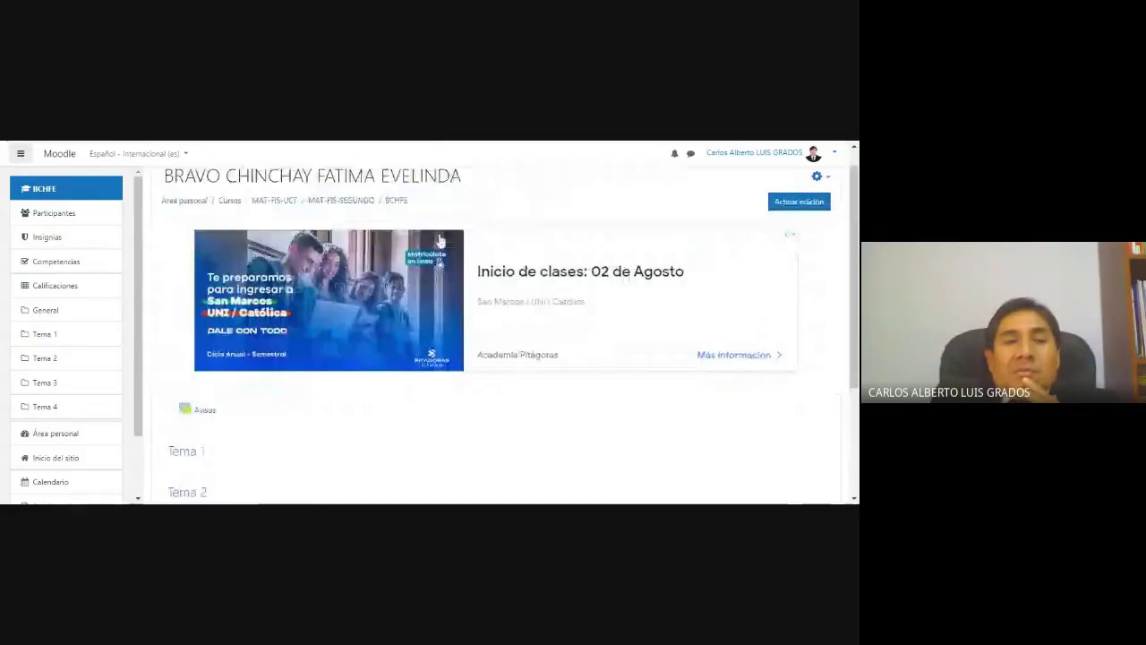
pyautogui.click(56, 213)
pyautogui.scroll(-5, 338, 344)
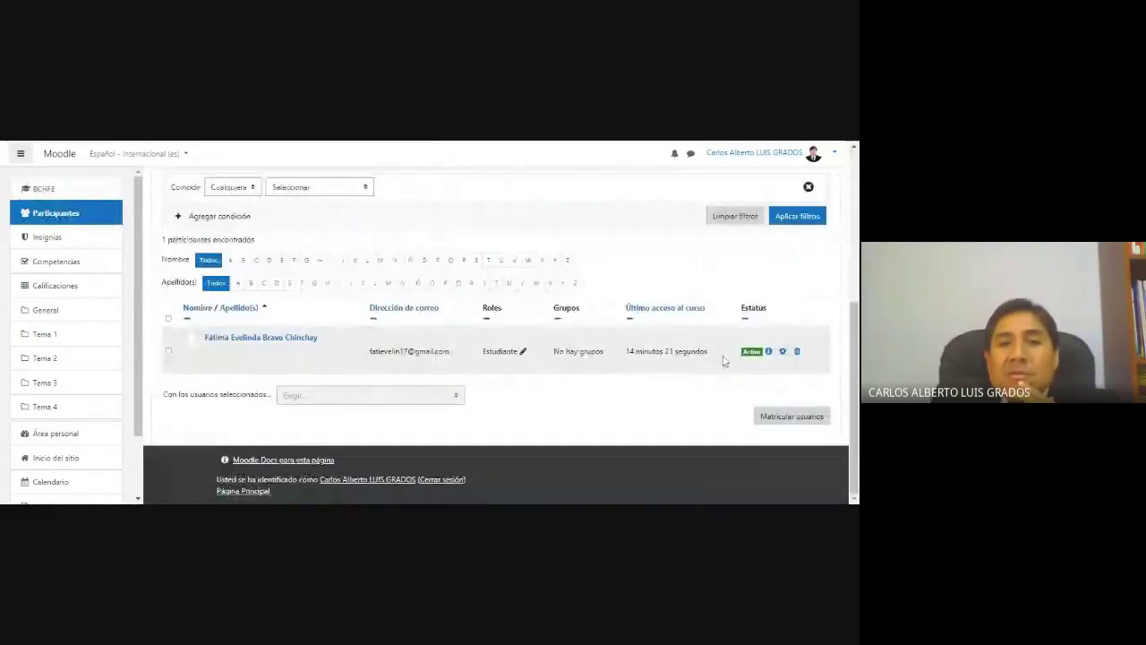
pyautogui.click(521, 351)
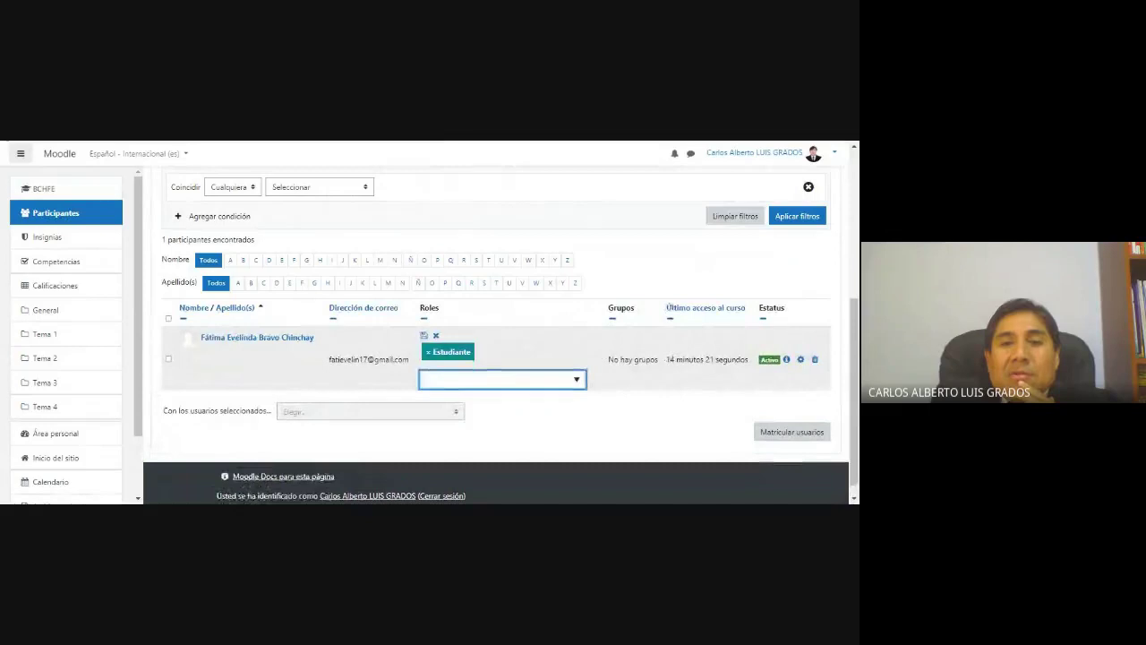
pyautogui.click(489, 379)
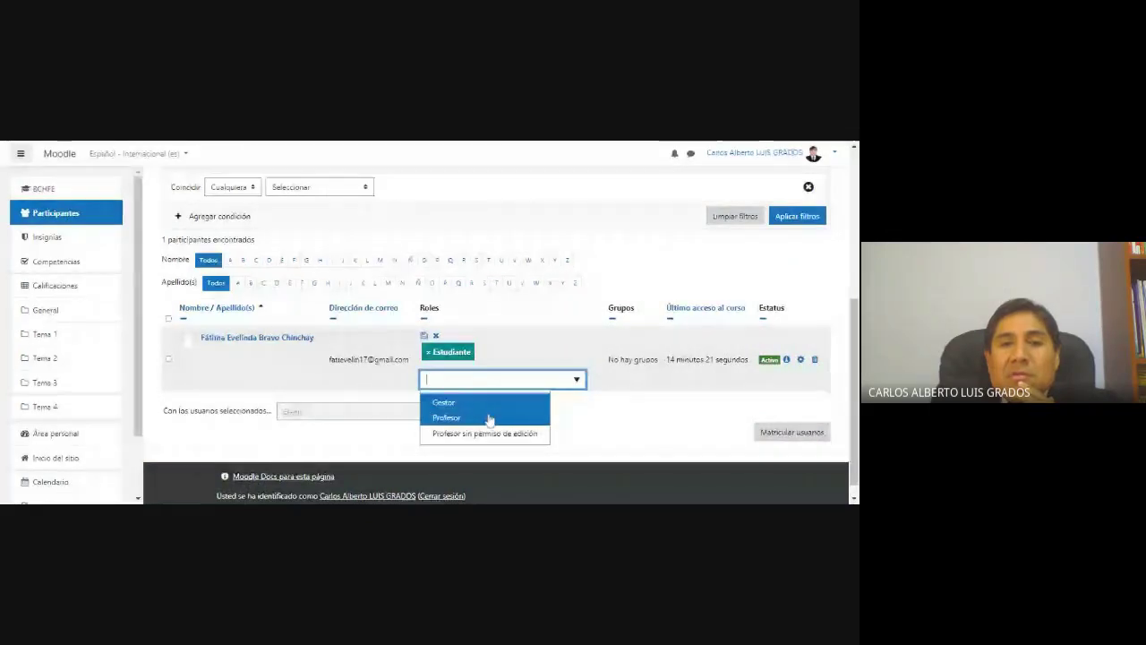
pyautogui.click(488, 418)
pyautogui.click(426, 335)
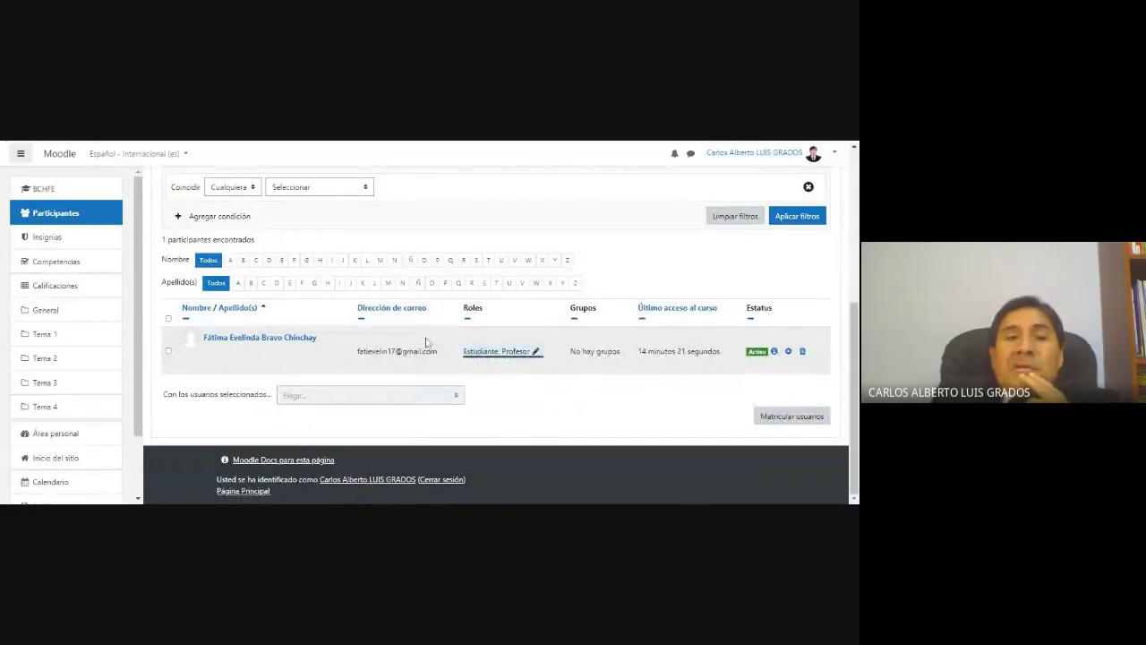
pyautogui.scroll(5, 530, 259)
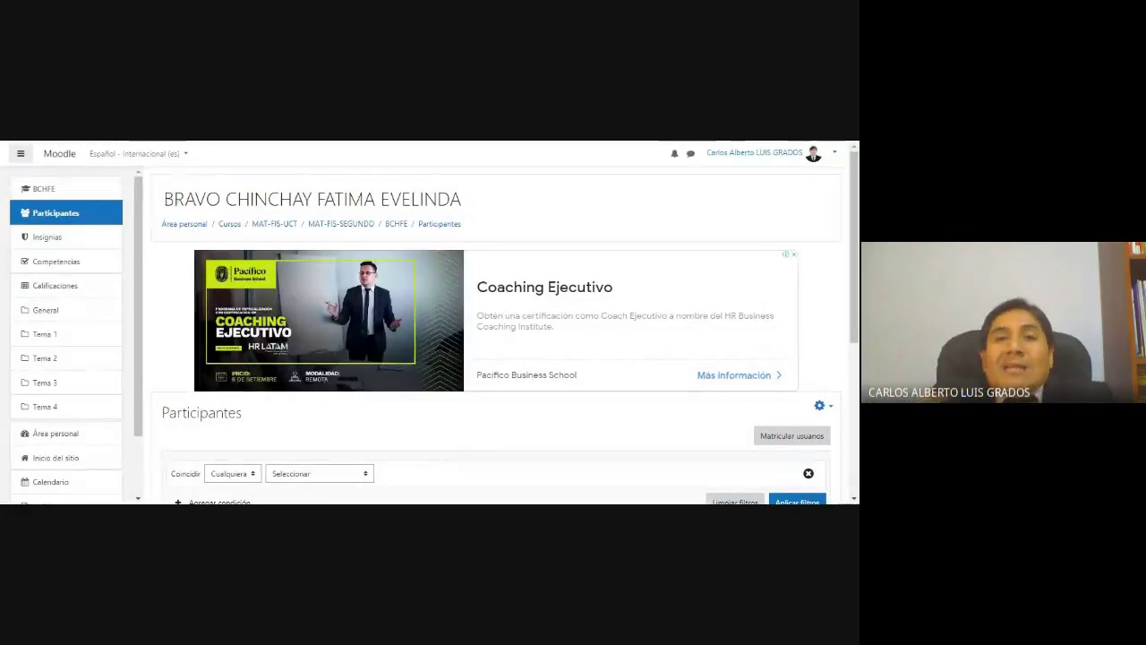
pyautogui.scroll(-3, 540, 266)
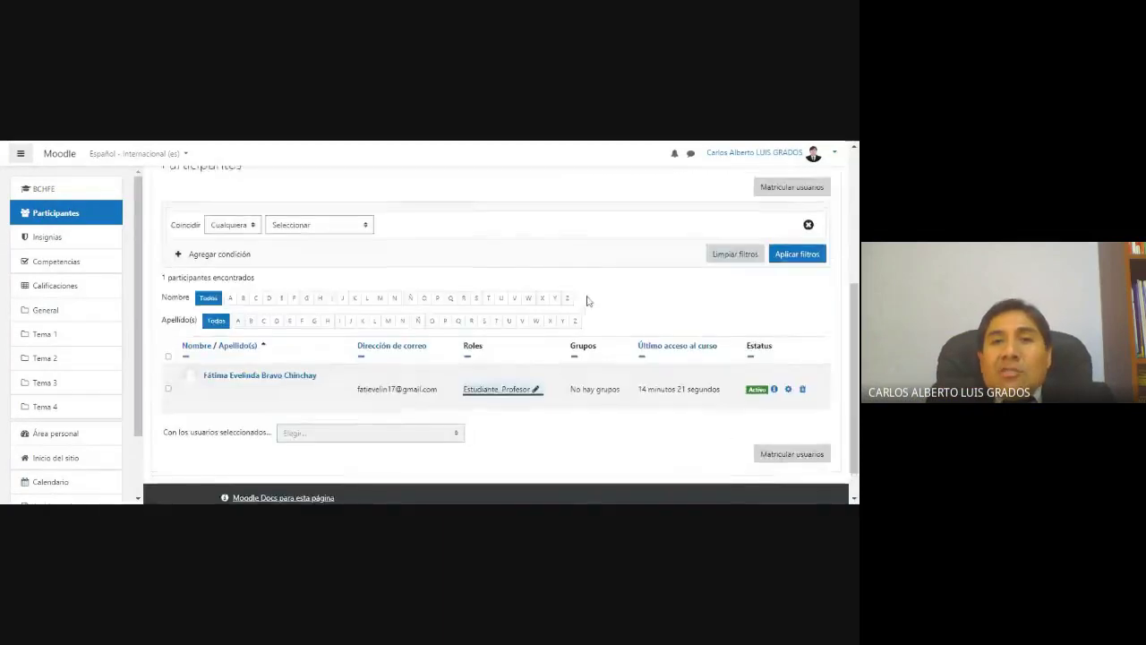
pyautogui.scroll(2, 589, 302)
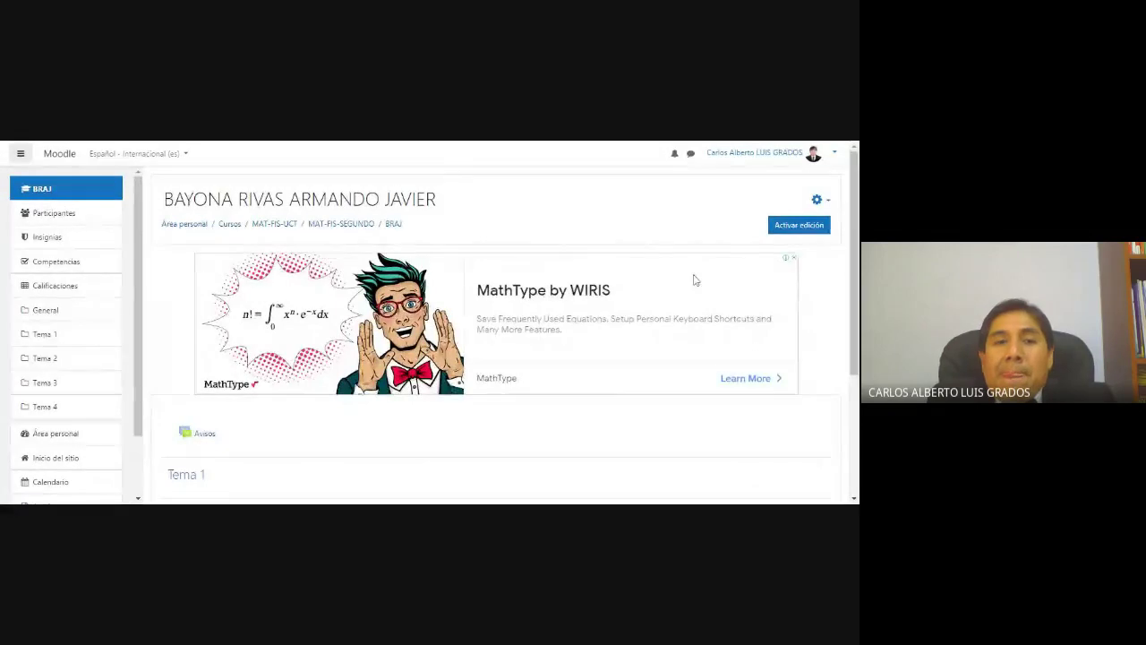
# Open the BRAJ course's participants list and confirm no one is enrolled.
pyautogui.scroll(-2, 394, 333)
pyautogui.scroll(-1, 395, 333)
pyautogui.scroll(2, 379, 327)
pyautogui.click(63, 214)
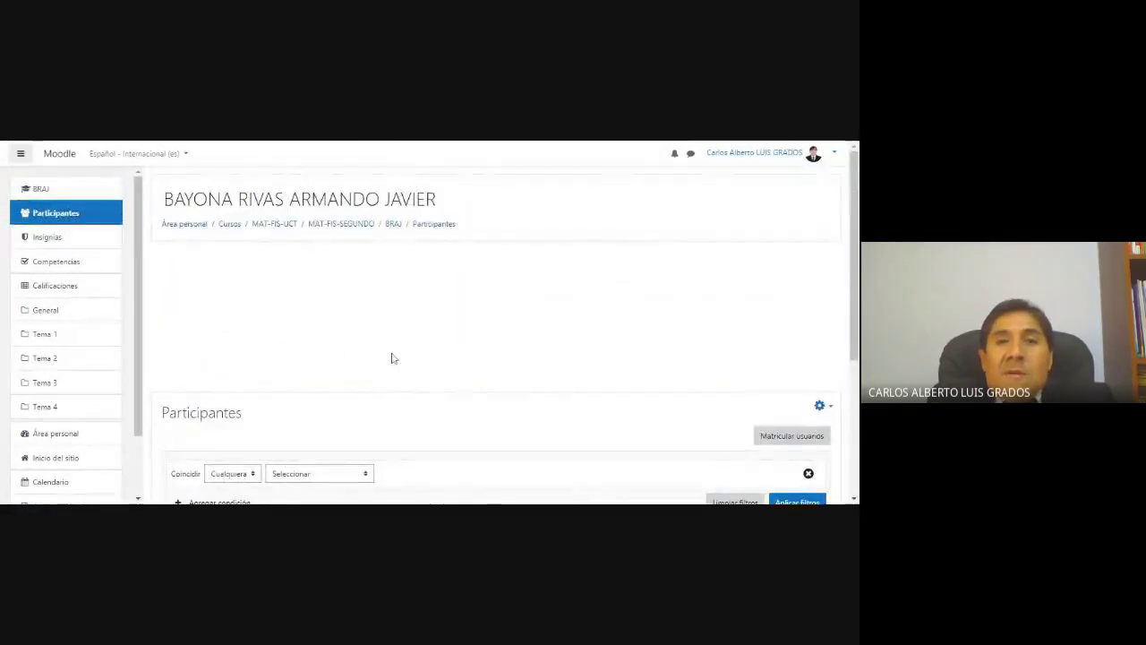
pyautogui.scroll(-4, 415, 351)
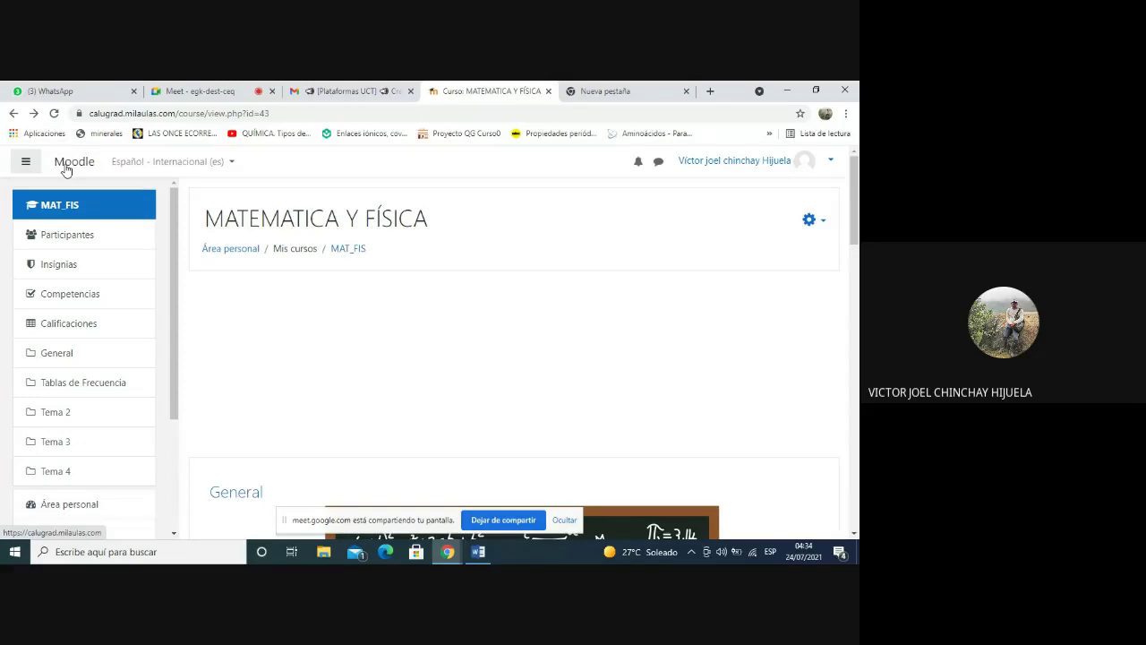
# Go to Área personal via the Moodle logo, open it in a new tab, and switch there.
pyautogui.click(65, 168)
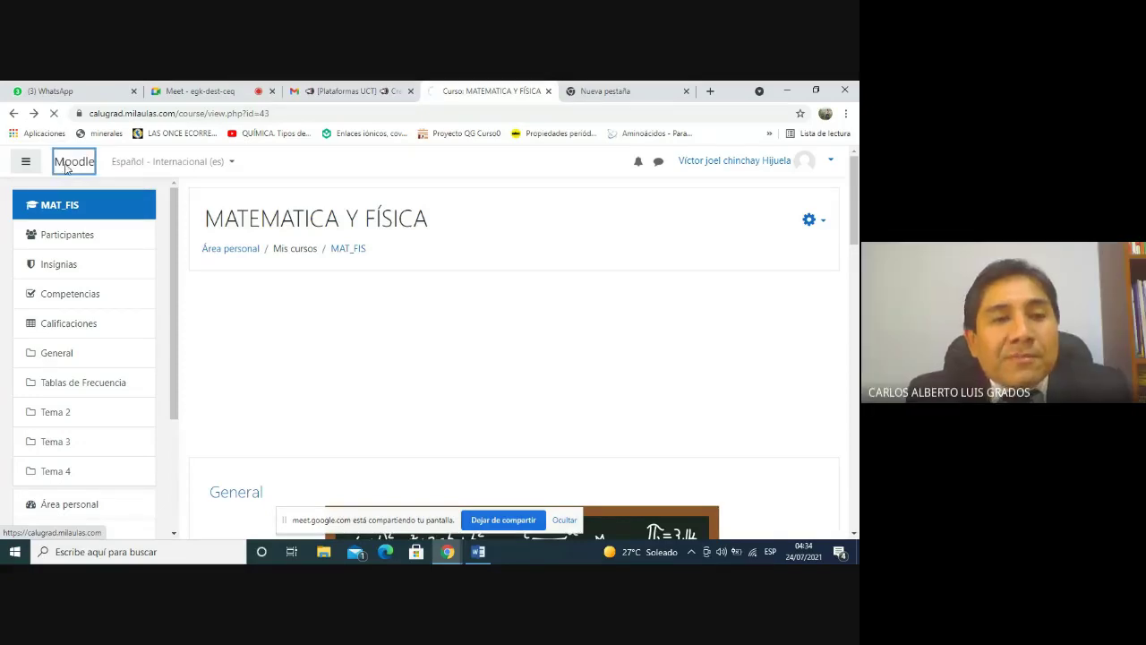
pyautogui.rightClick(65, 168)
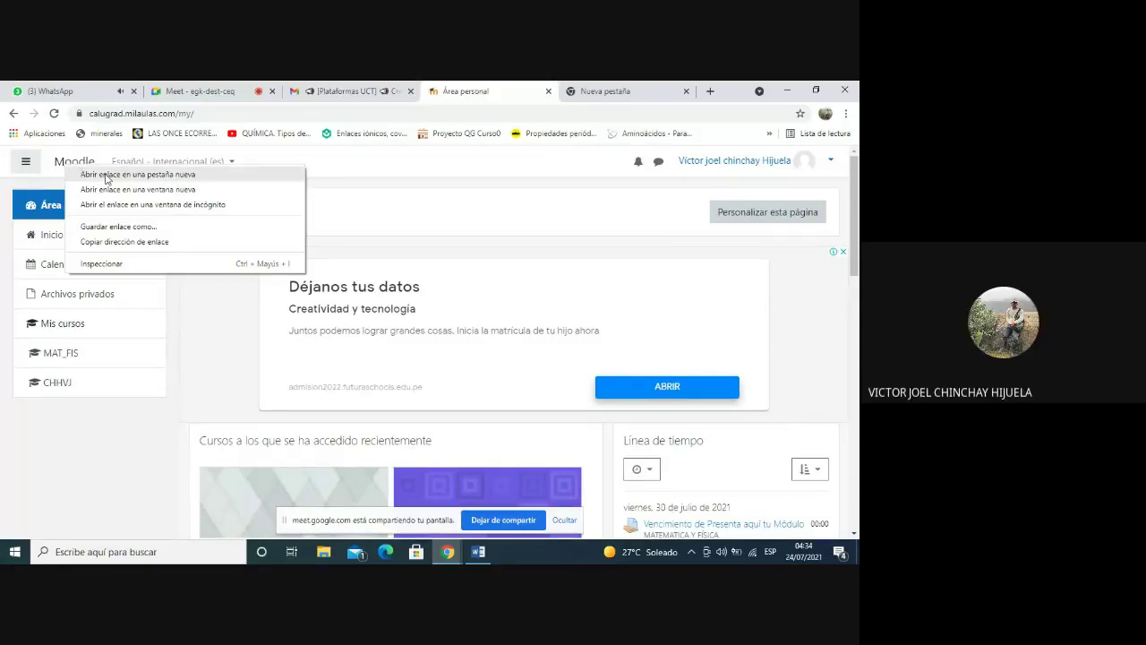
pyautogui.click(106, 176)
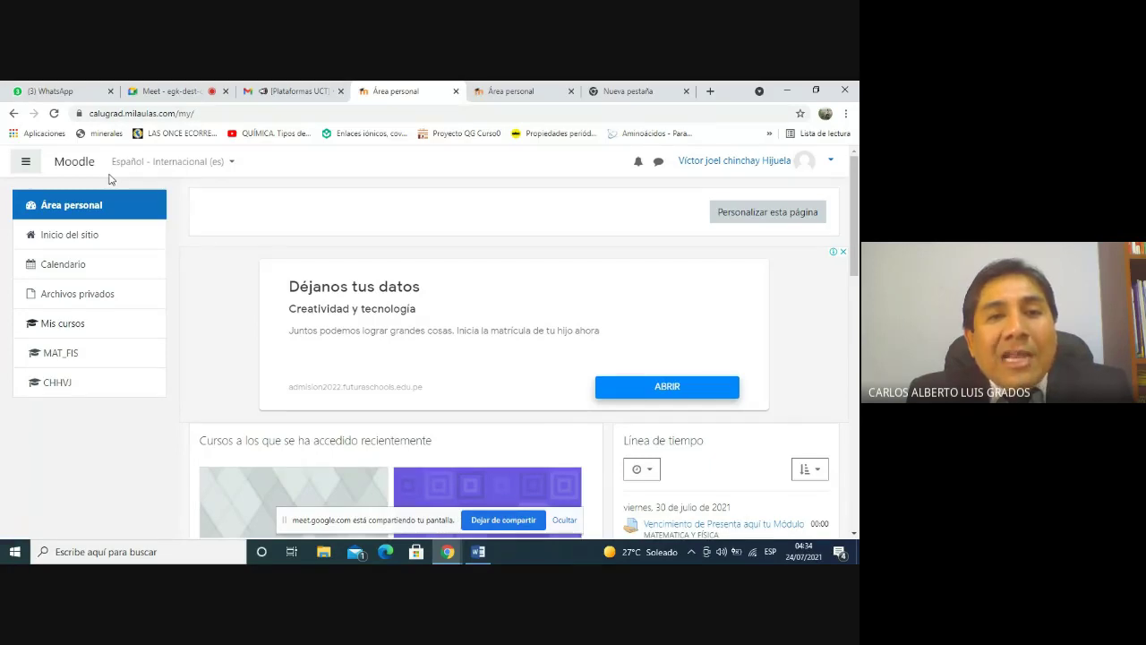
pyautogui.click(520, 92)
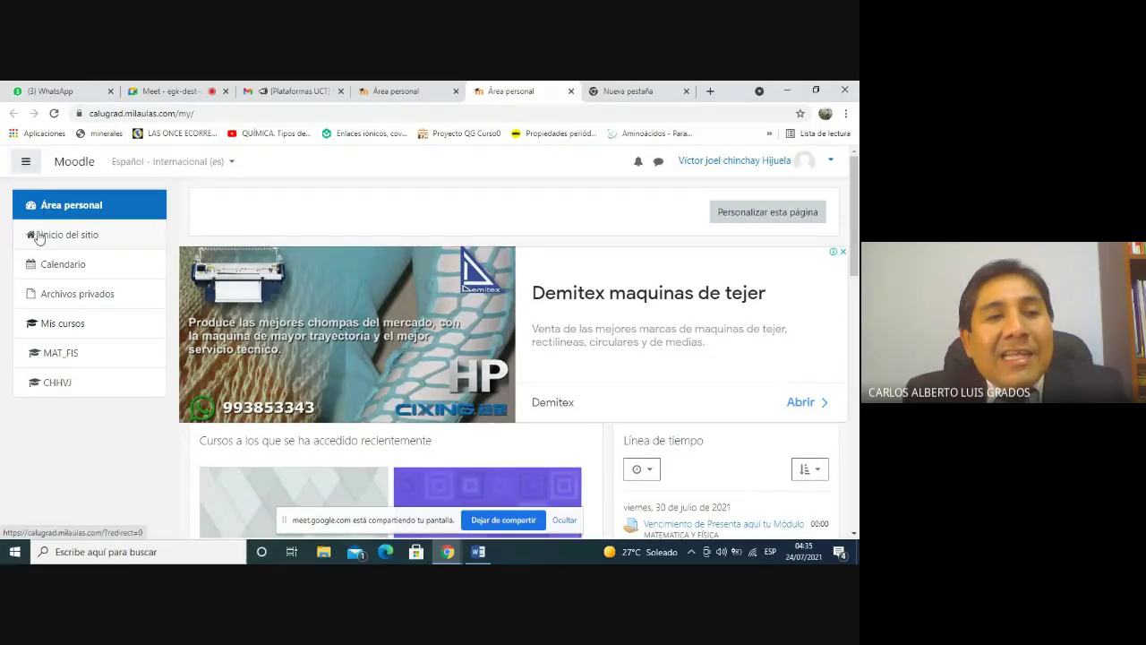
# Hide and reshow the navigation panel, then scroll the site home page to its Categorías list.
pyautogui.click(26, 162)
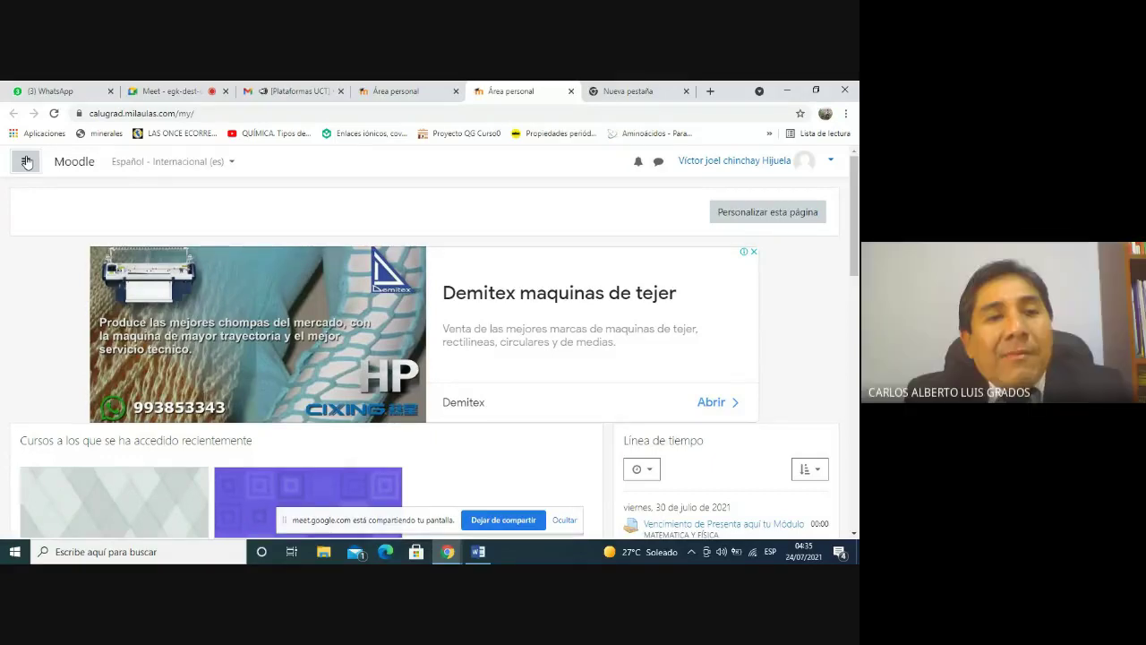
pyautogui.click(26, 161)
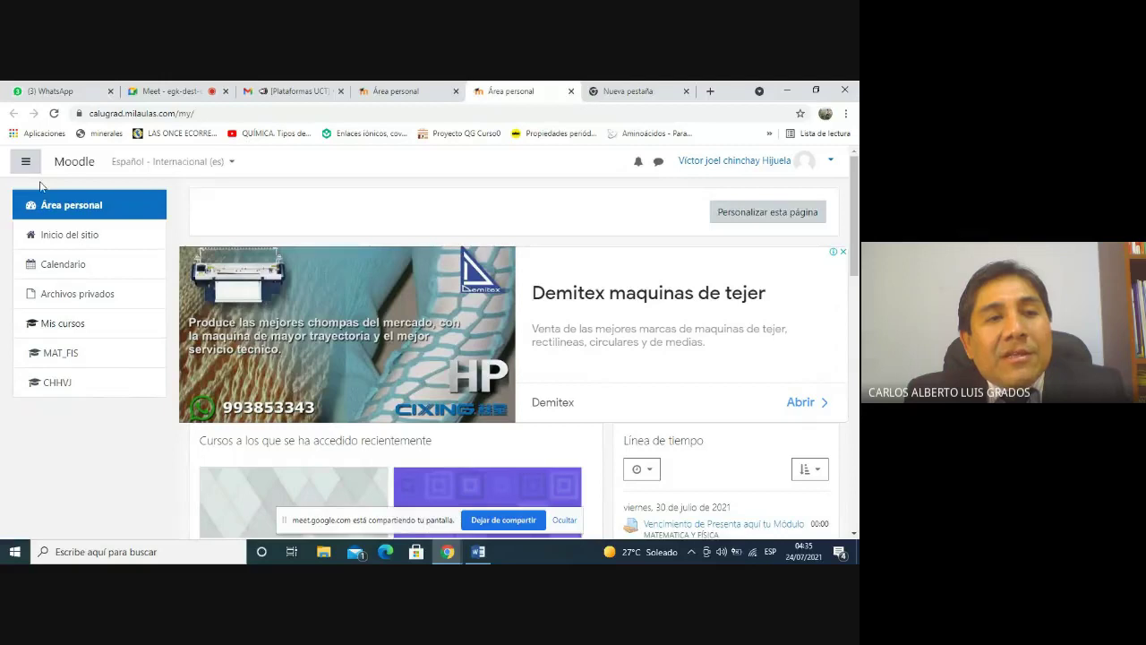
pyautogui.click(61, 237)
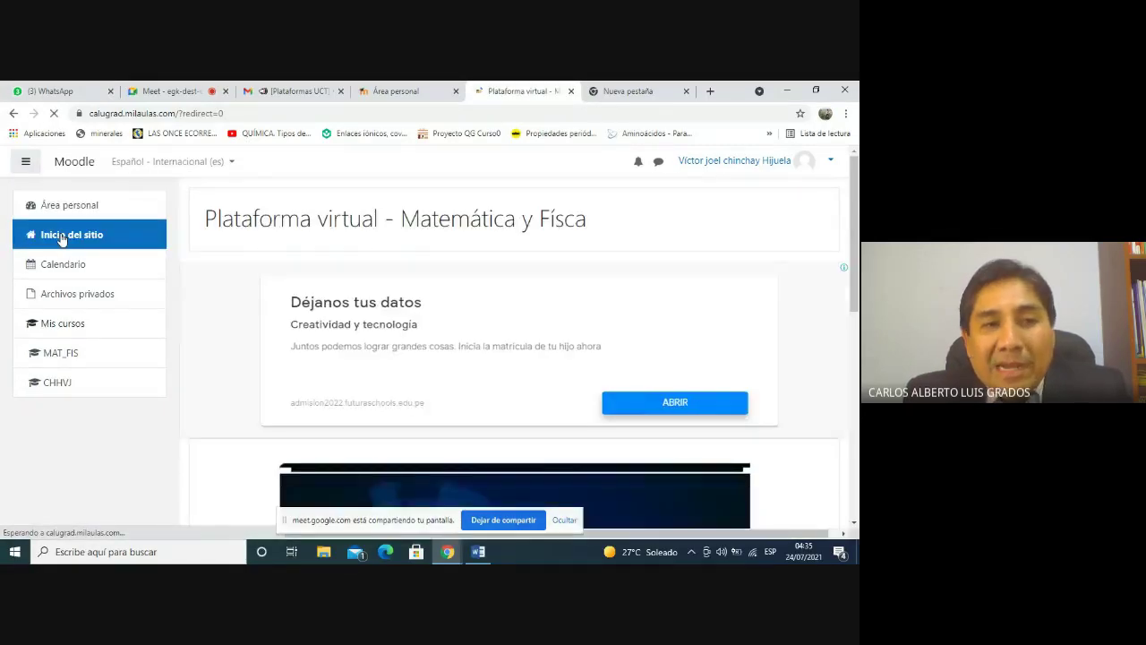
pyautogui.scroll(-5, 223, 276)
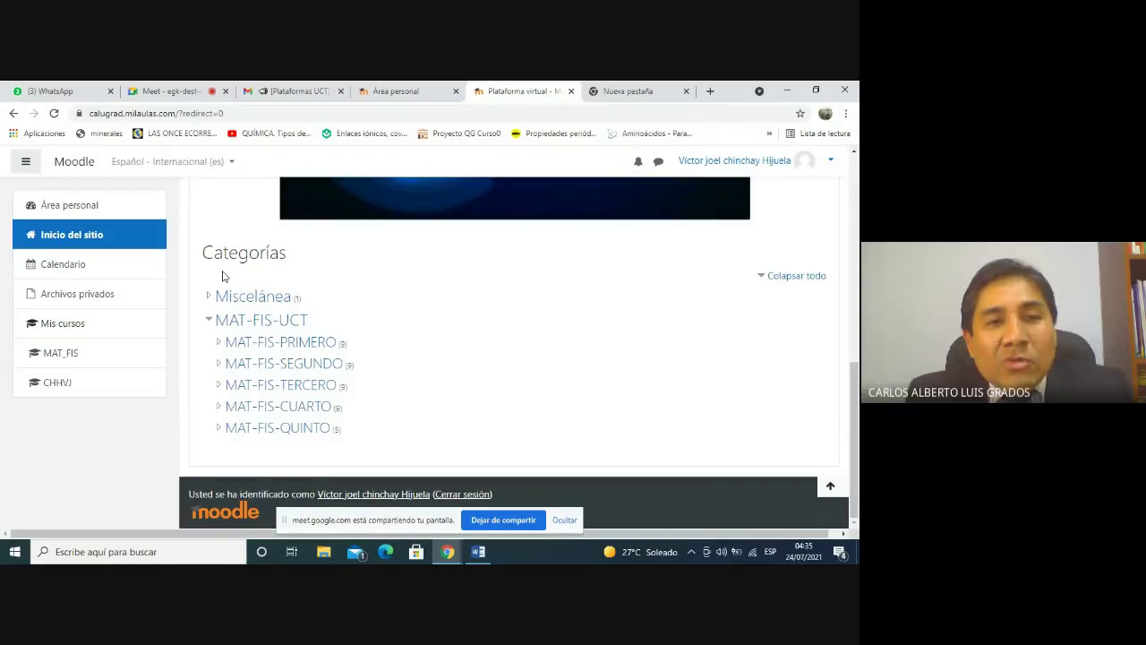
# Enter the MAT-FIS-SEGUNDO category and open the student-named course from its course list.
pyautogui.click(307, 363)
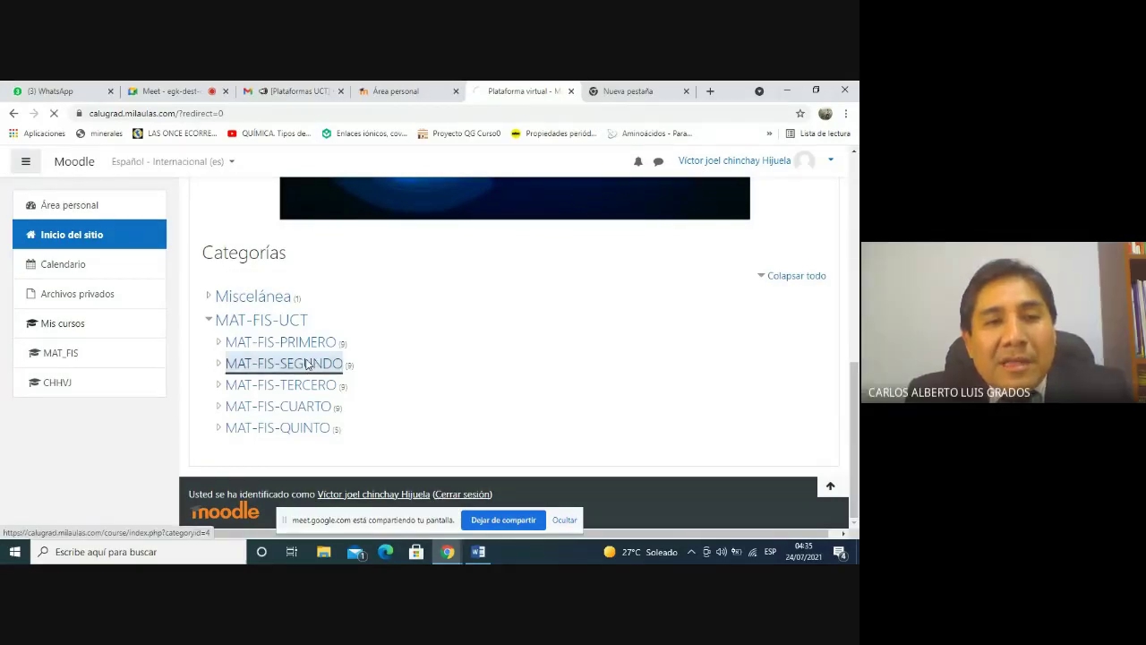
pyautogui.scroll(-1, 488, 364)
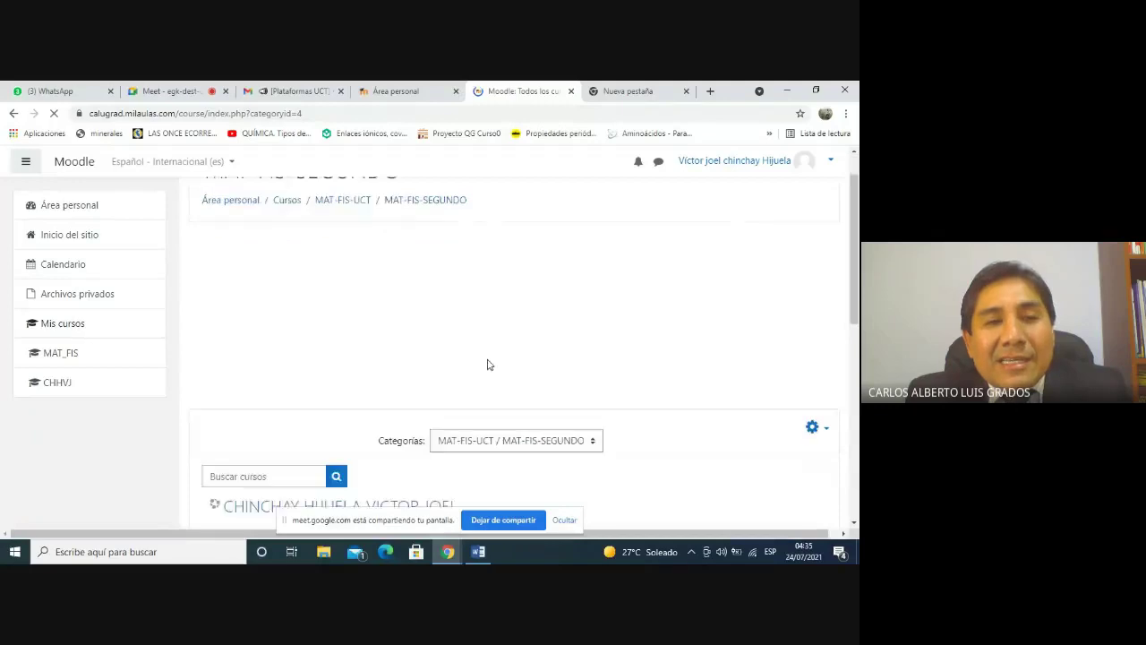
pyautogui.scroll(-4, 488, 365)
pyautogui.scroll(2, 491, 364)
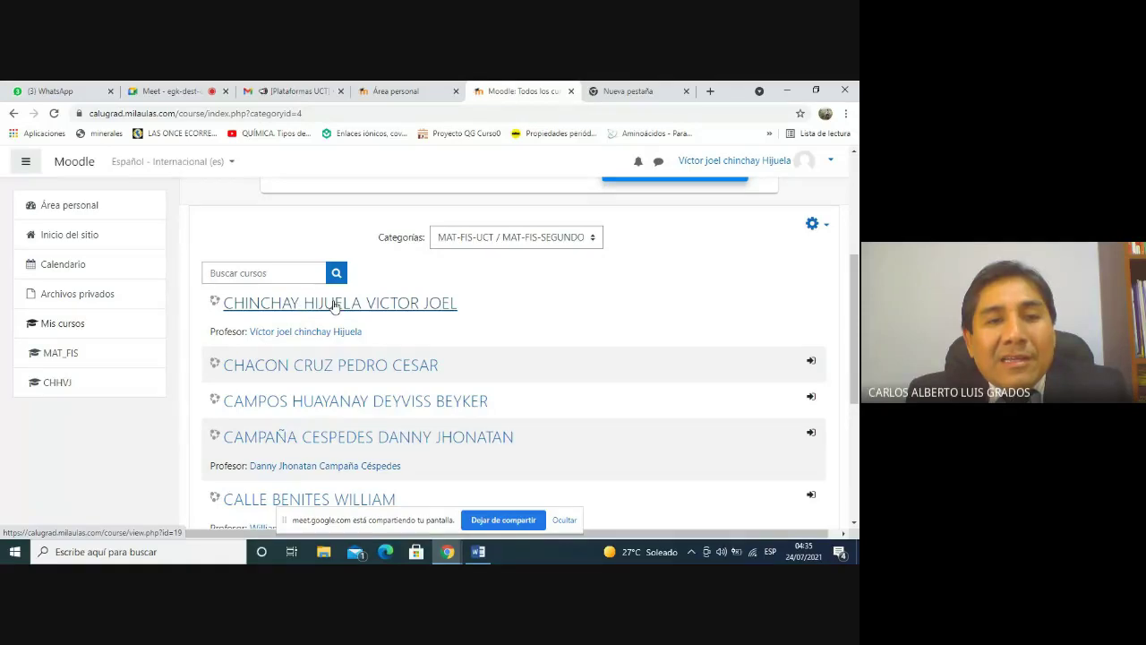
pyautogui.click(341, 305)
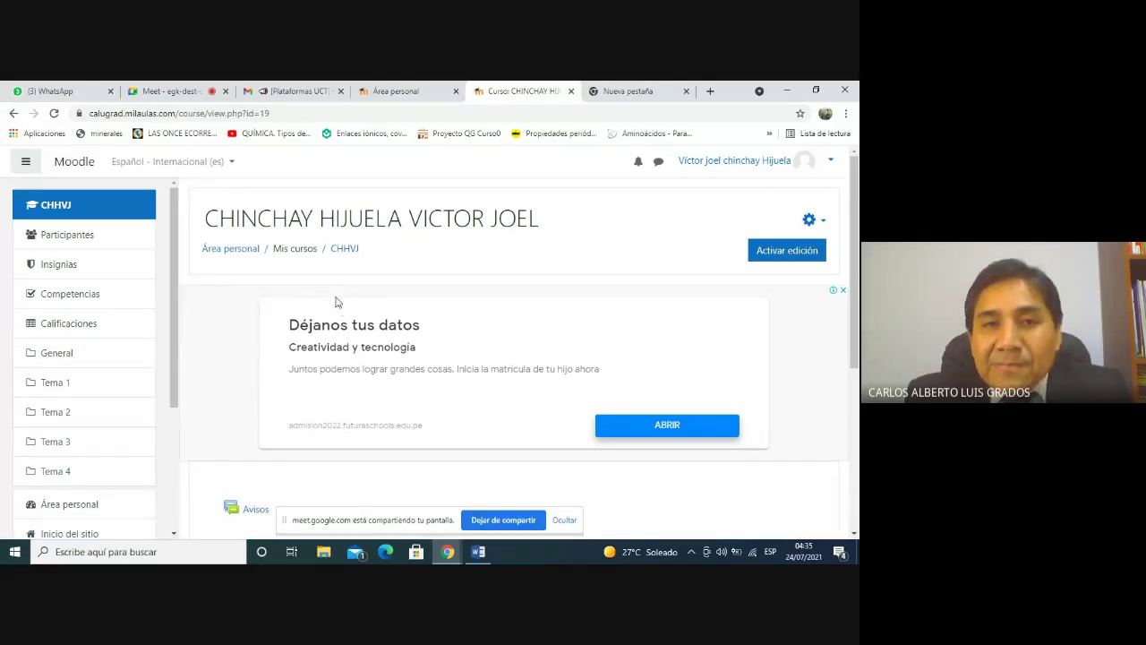
# Leave course editing on after toggling it off and on, then go to Área personal.
pyautogui.click(763, 250)
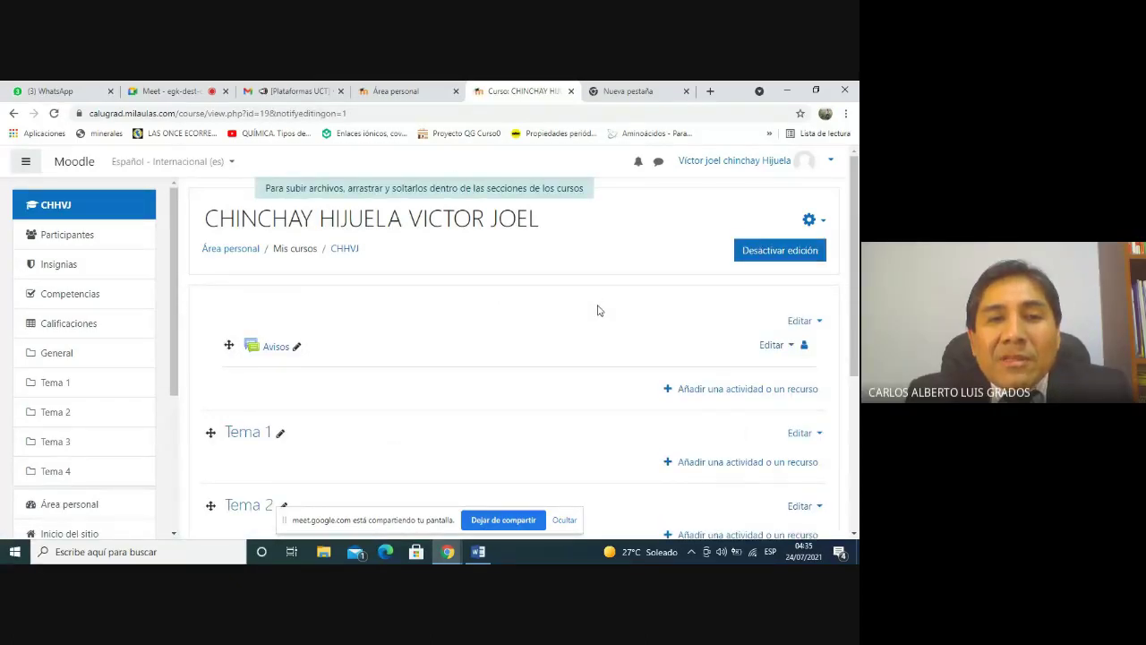
pyautogui.scroll(-3, 591, 331)
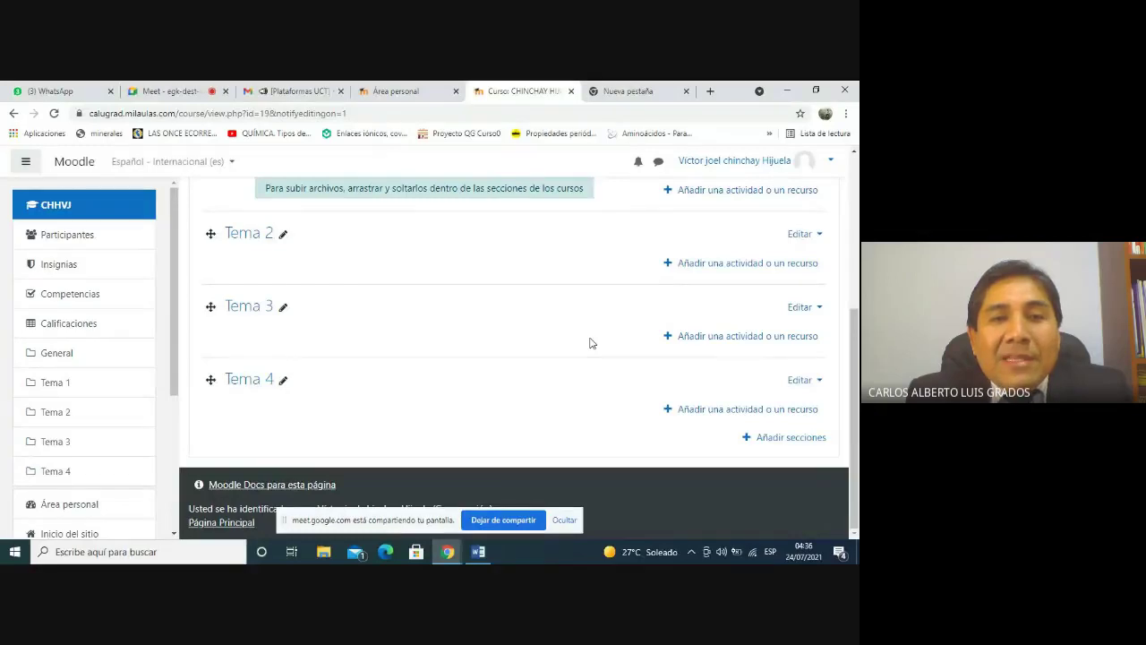
pyautogui.scroll(6, 586, 344)
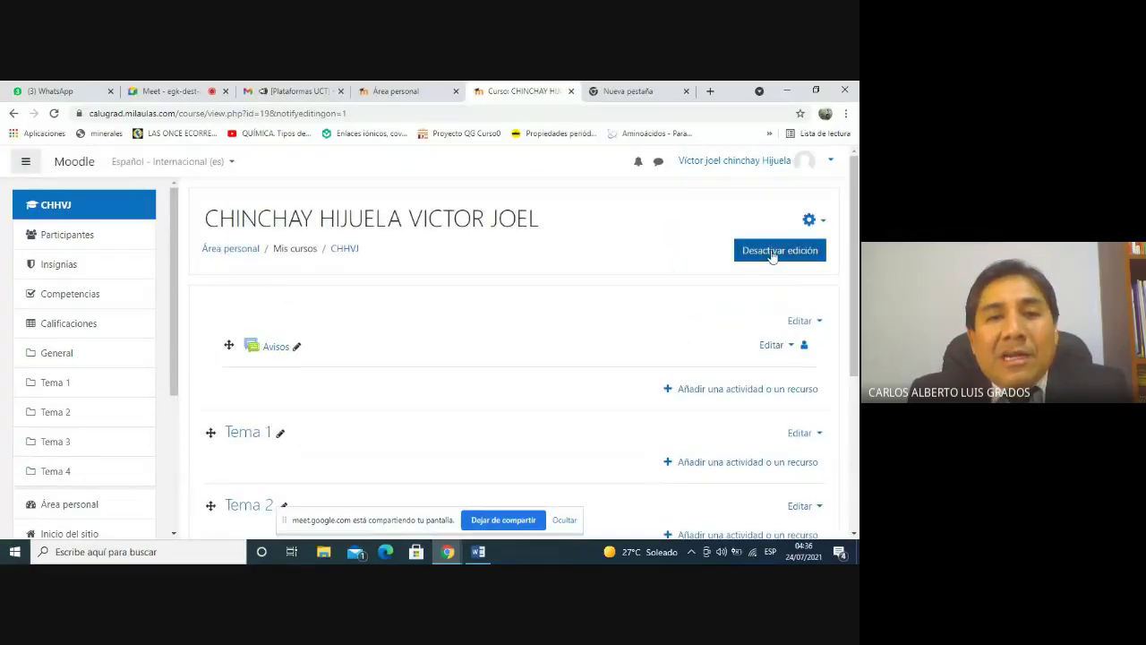
pyautogui.click(776, 252)
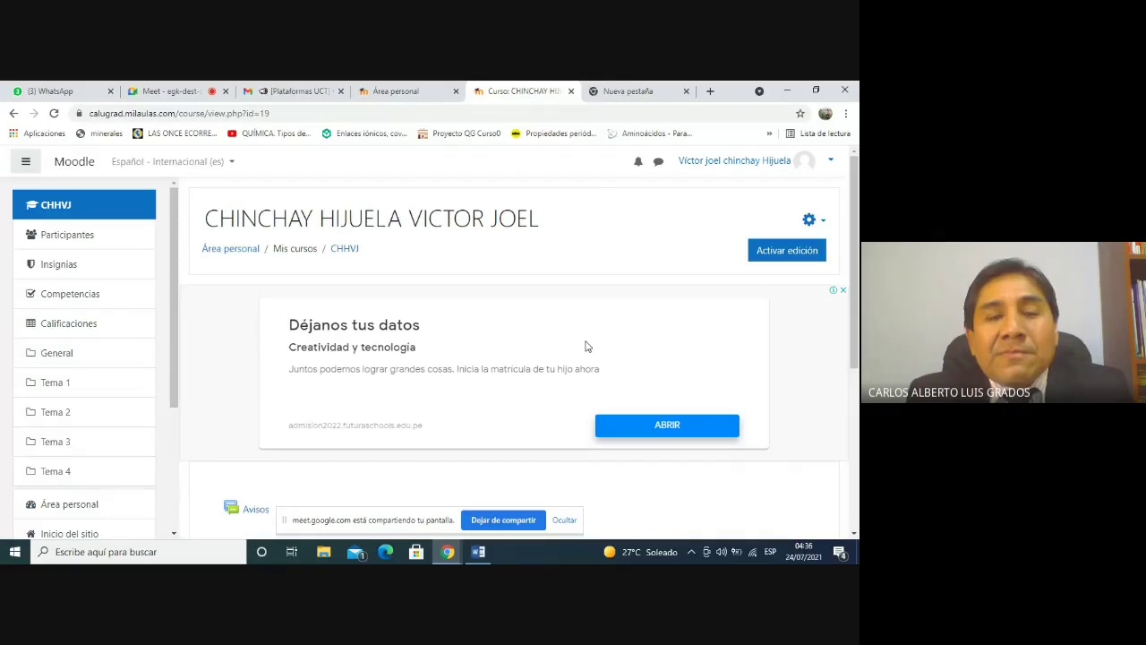
pyautogui.click(793, 251)
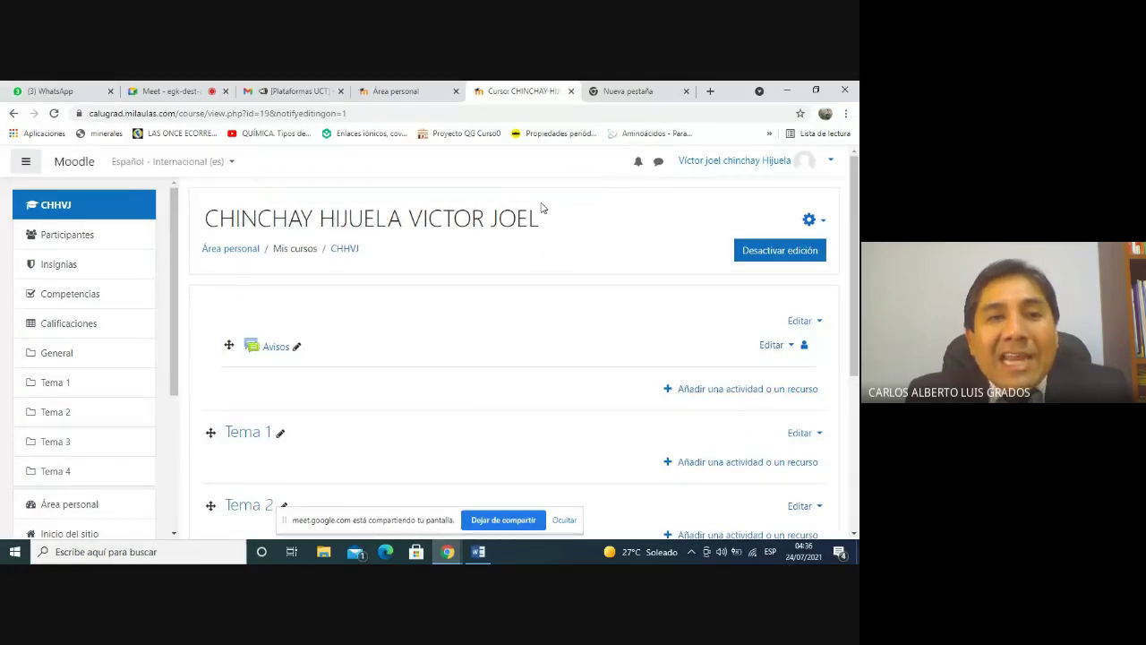
pyautogui.click(233, 251)
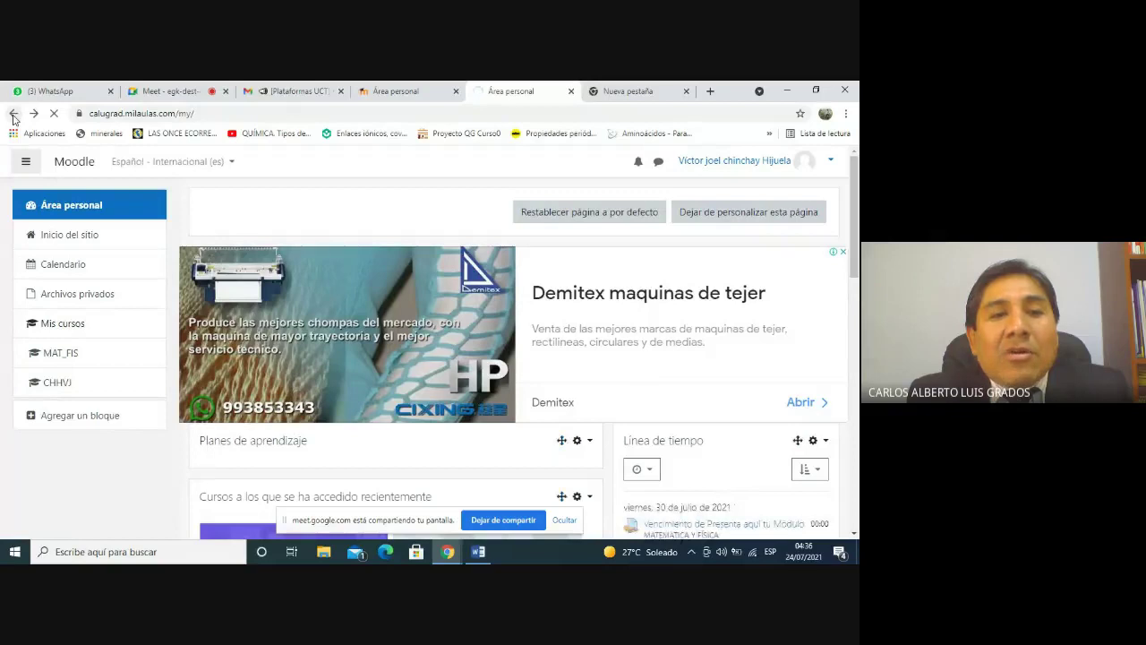
# Go back to the course page in editing mode and review the Avisos forum and Tema 1–4 sections.
pyautogui.click(13, 114)
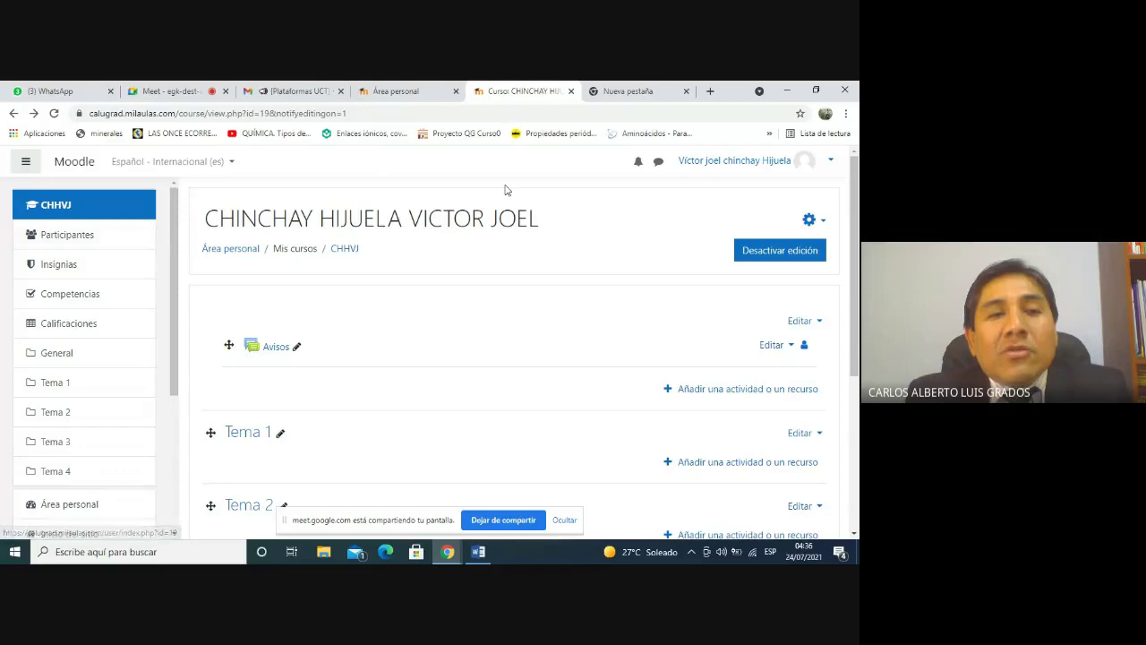
pyautogui.scroll(-3, 505, 190)
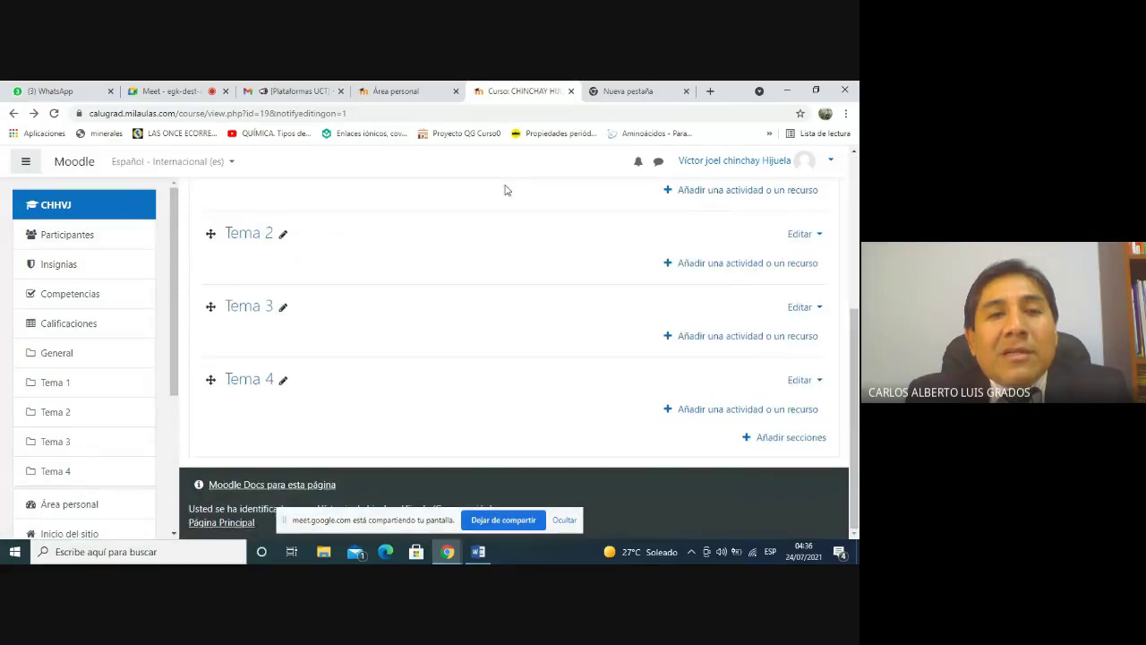
pyautogui.scroll(3, 501, 214)
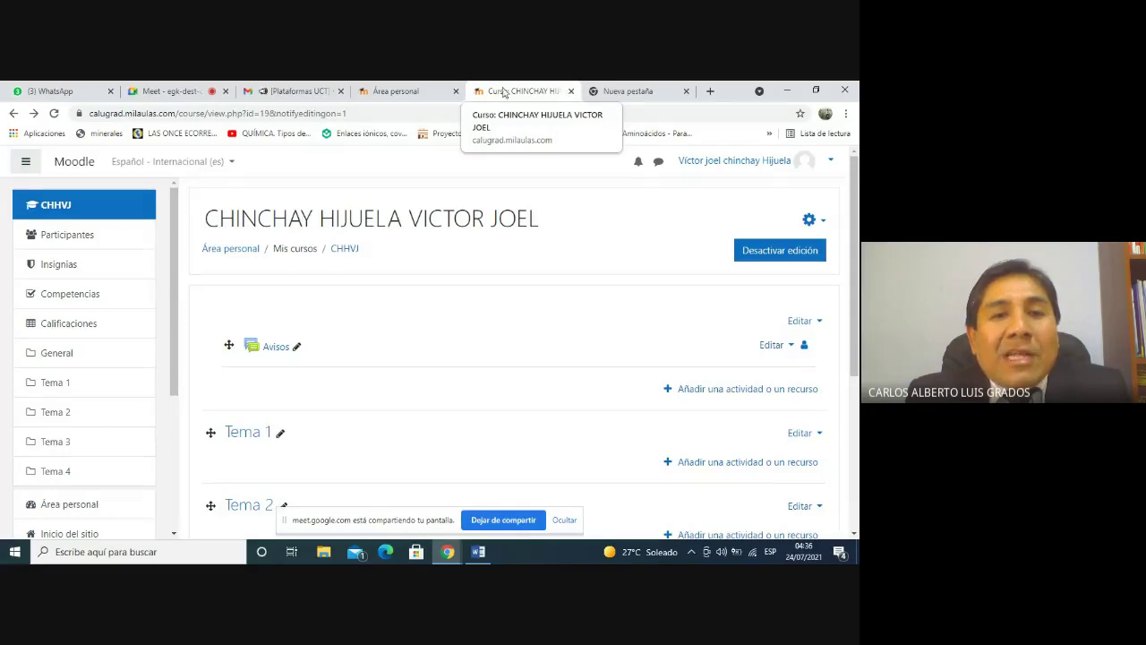
# From the Área personal tab, go to Inicio del sitio and scroll to the Miscelánea and MAT-FIS-UCT categories.
pyautogui.click(440, 93)
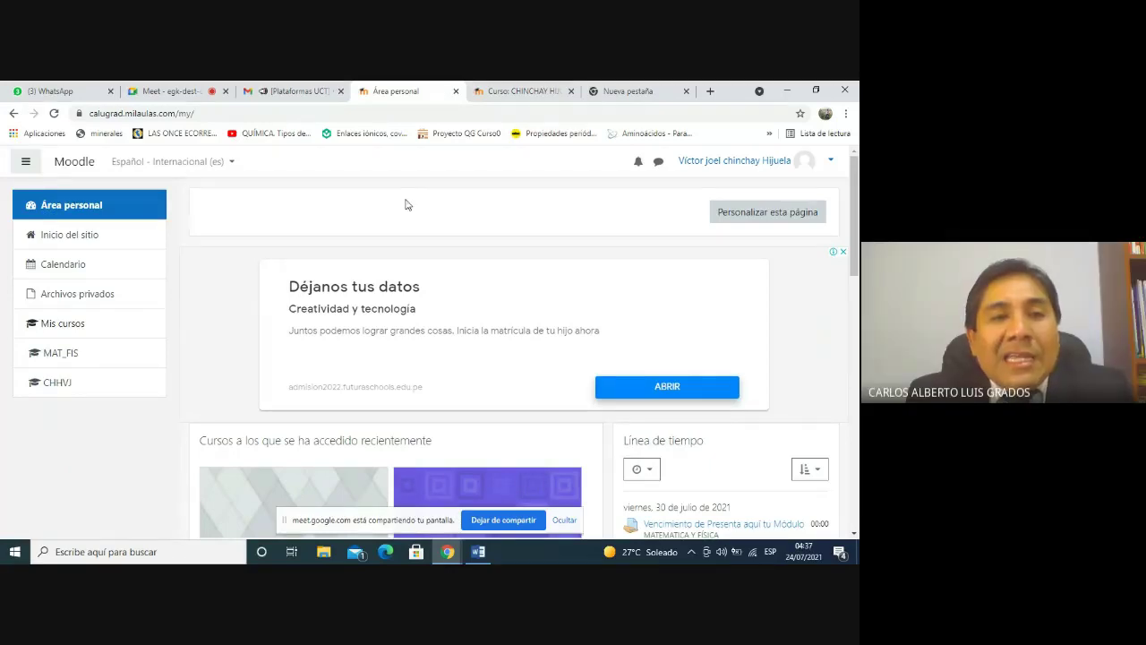
pyautogui.click(76, 236)
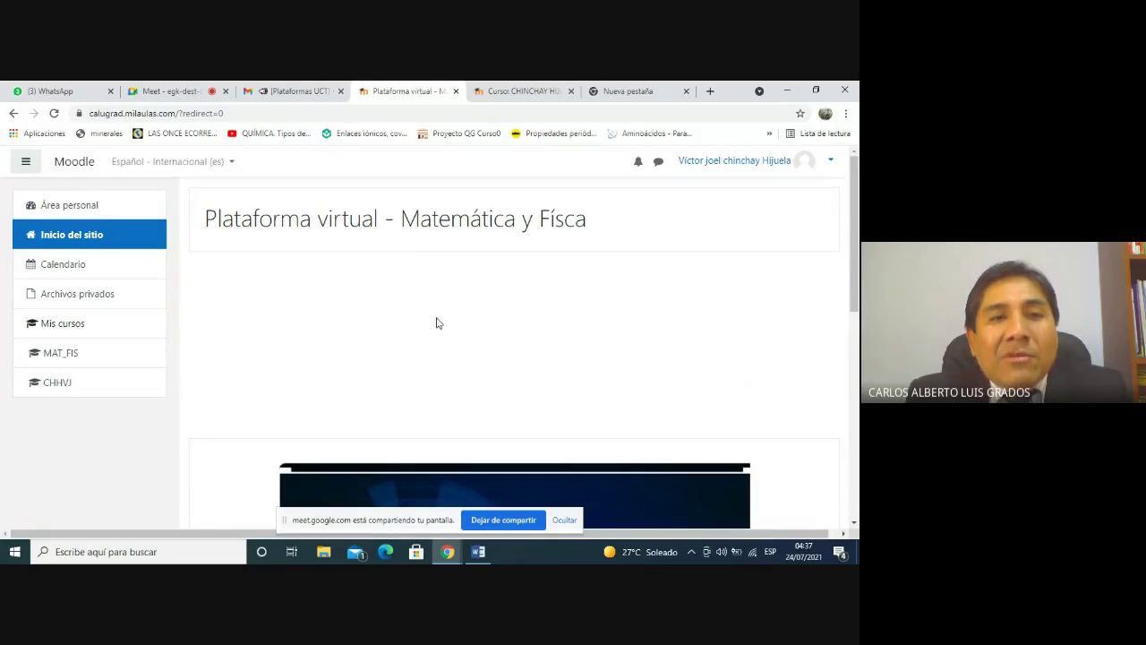
pyautogui.scroll(-5, 438, 323)
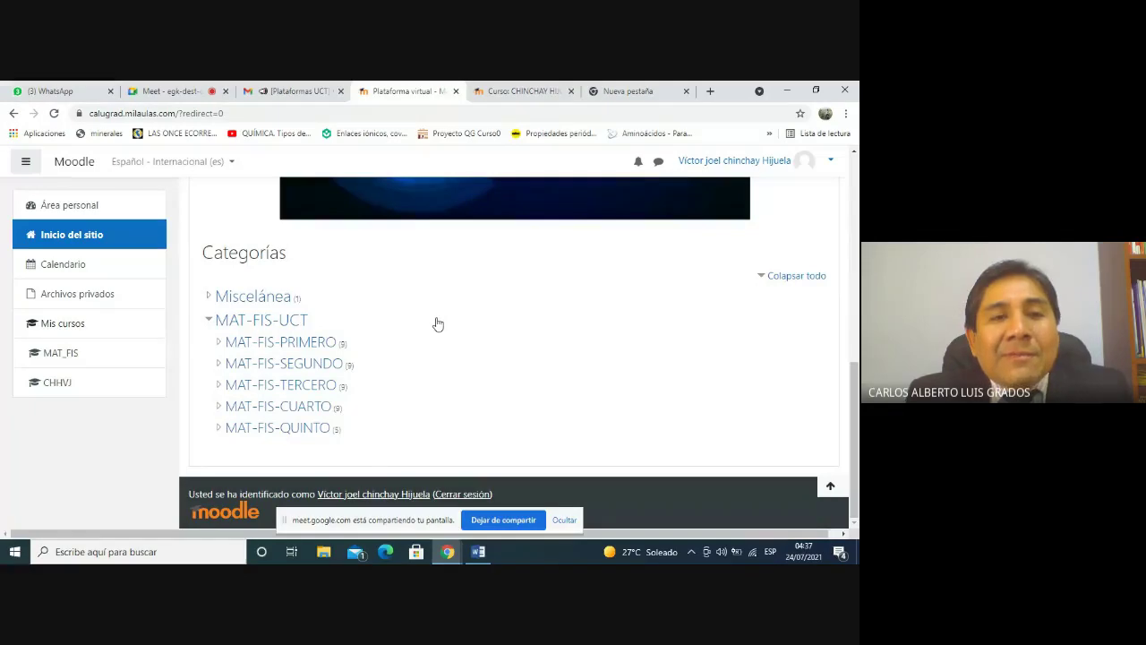
# Open MATEMATICA Y FÍSICA via Miscelánea and scroll to the Tablas de Frecuencia Inicio, Desarrollo and Final resources.
pyautogui.click(275, 303)
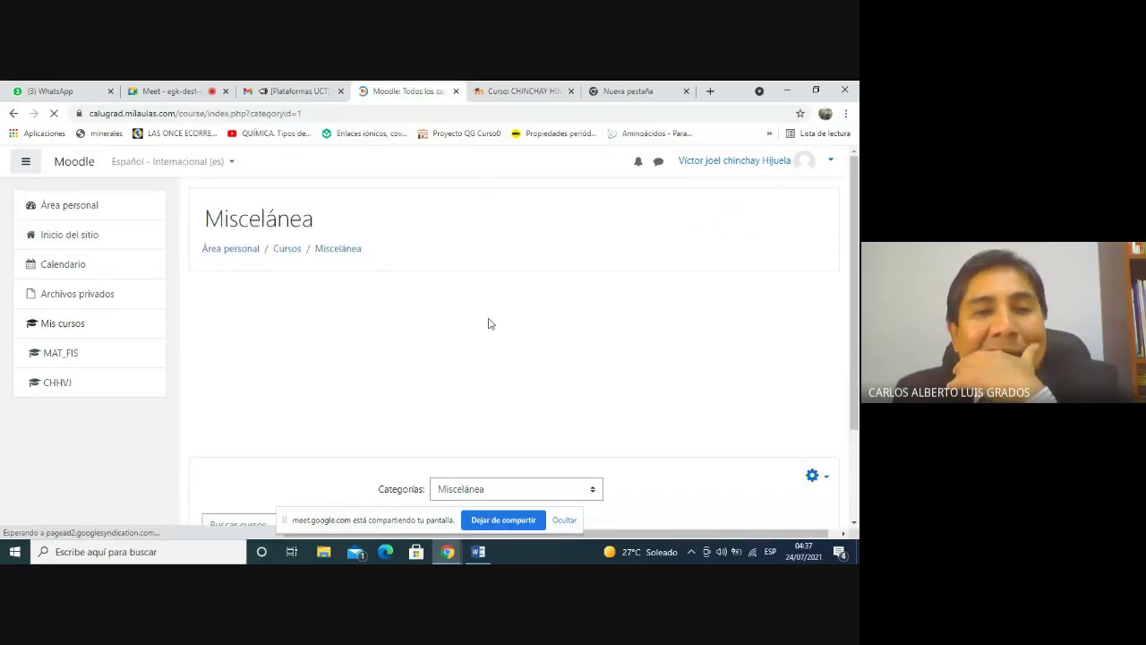
pyautogui.scroll(-2, 488, 323)
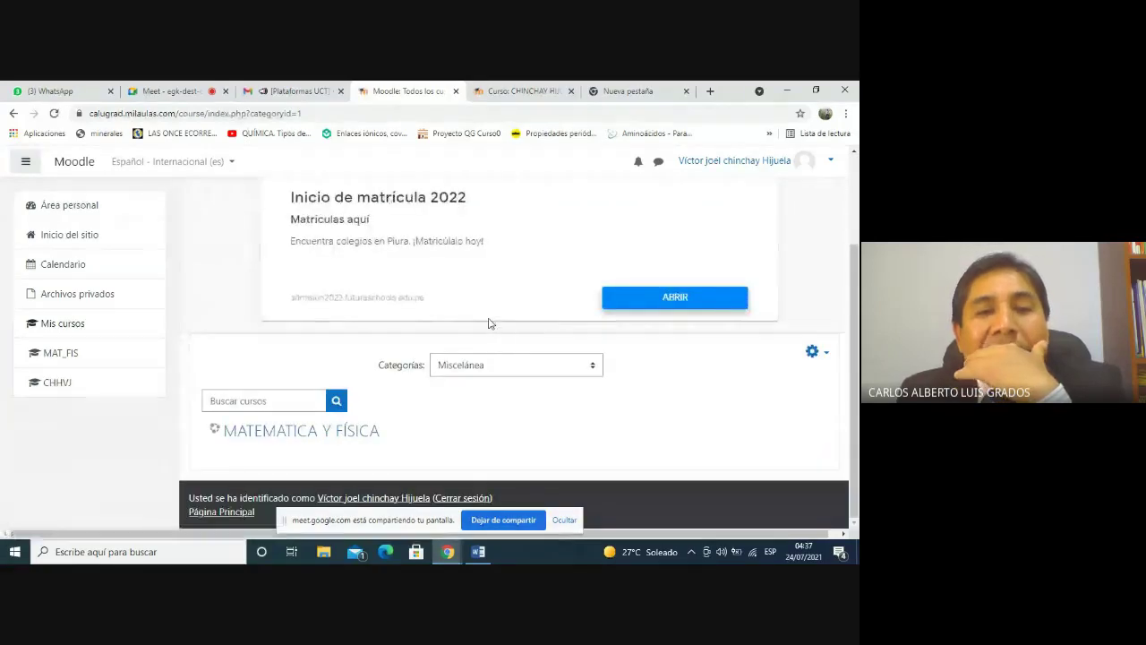
pyautogui.click(286, 434)
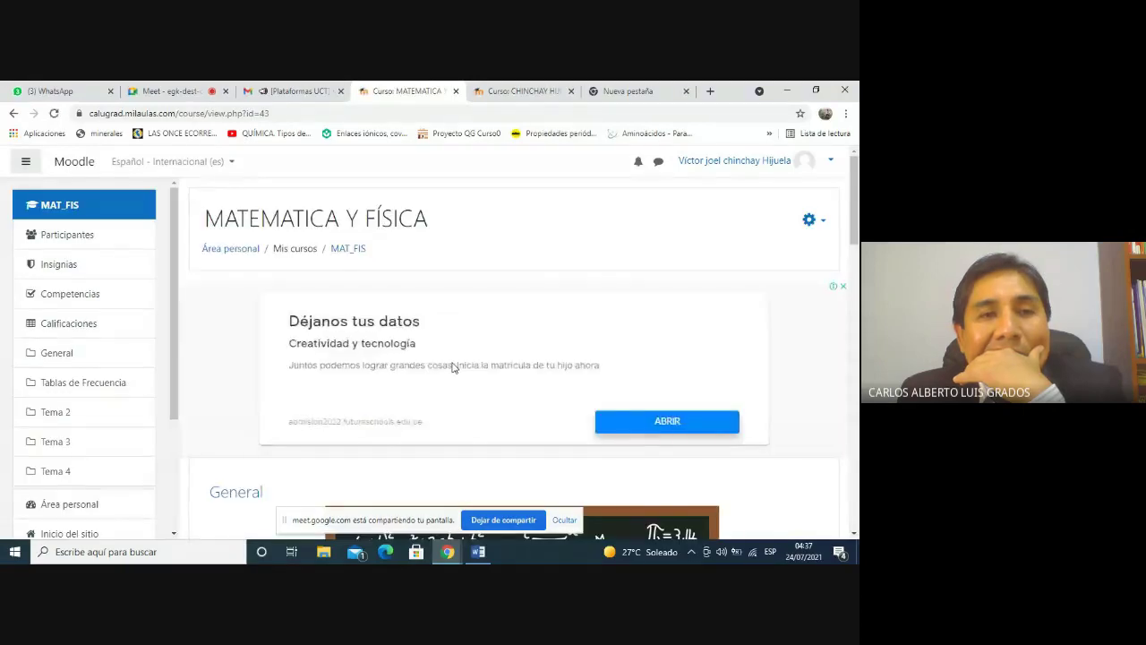
pyautogui.scroll(-2, 452, 367)
pyautogui.scroll(-15, 452, 367)
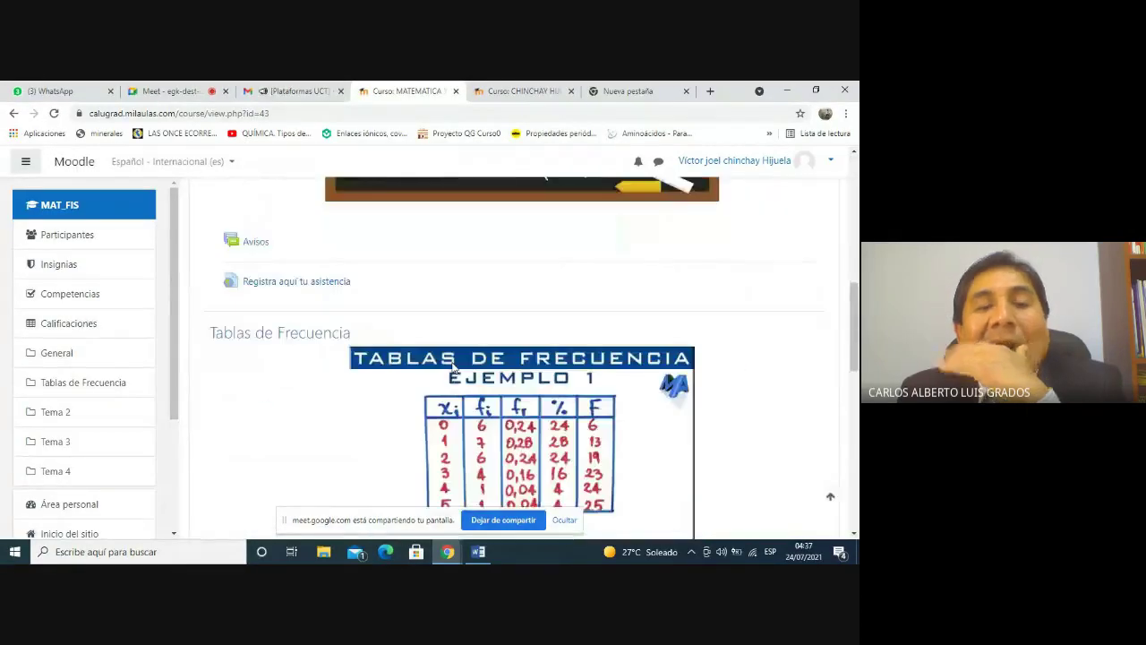
pyautogui.scroll(3, 452, 367)
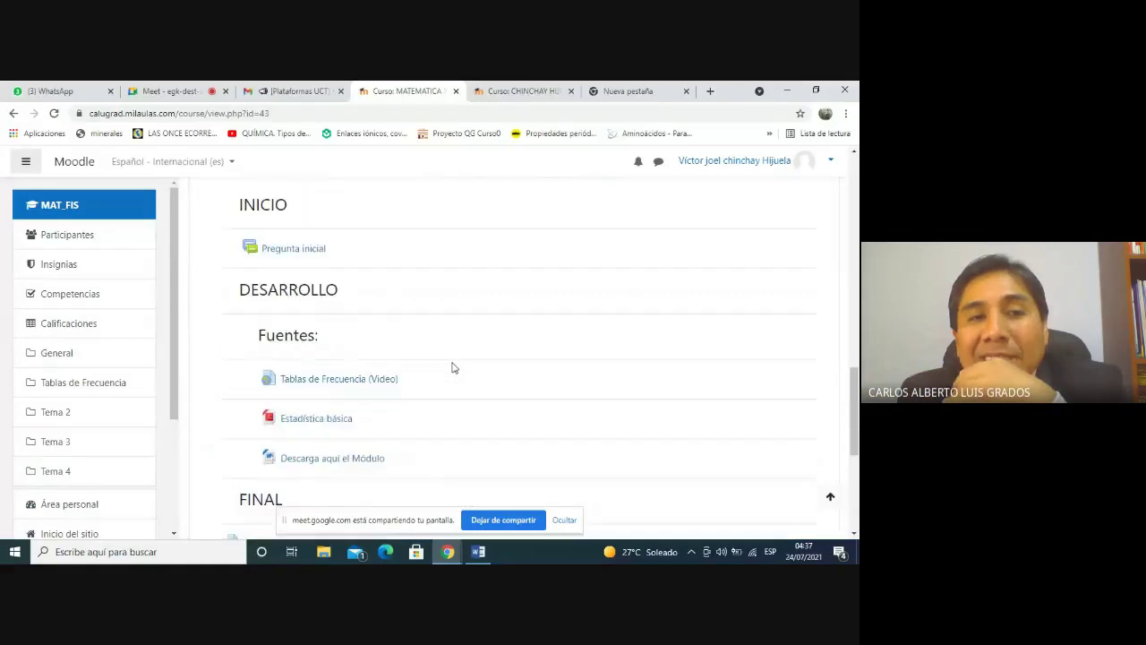
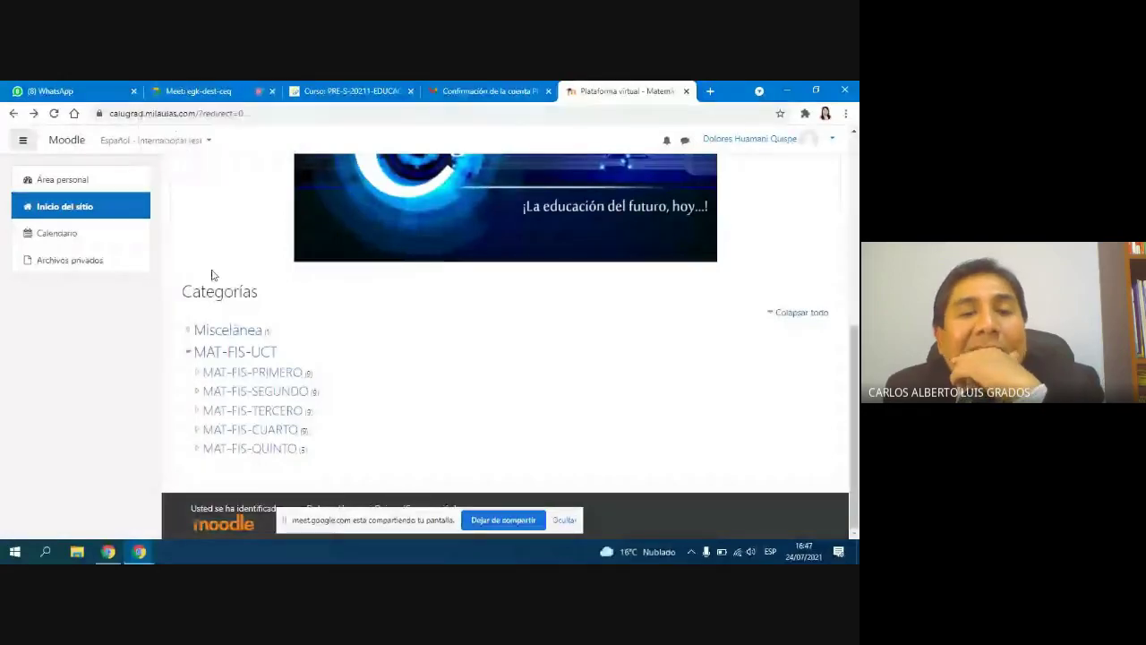
# Open the Miscelánea course category and scroll down to the MATEMATICA Y FÍSICA course.
pyautogui.click(225, 330)
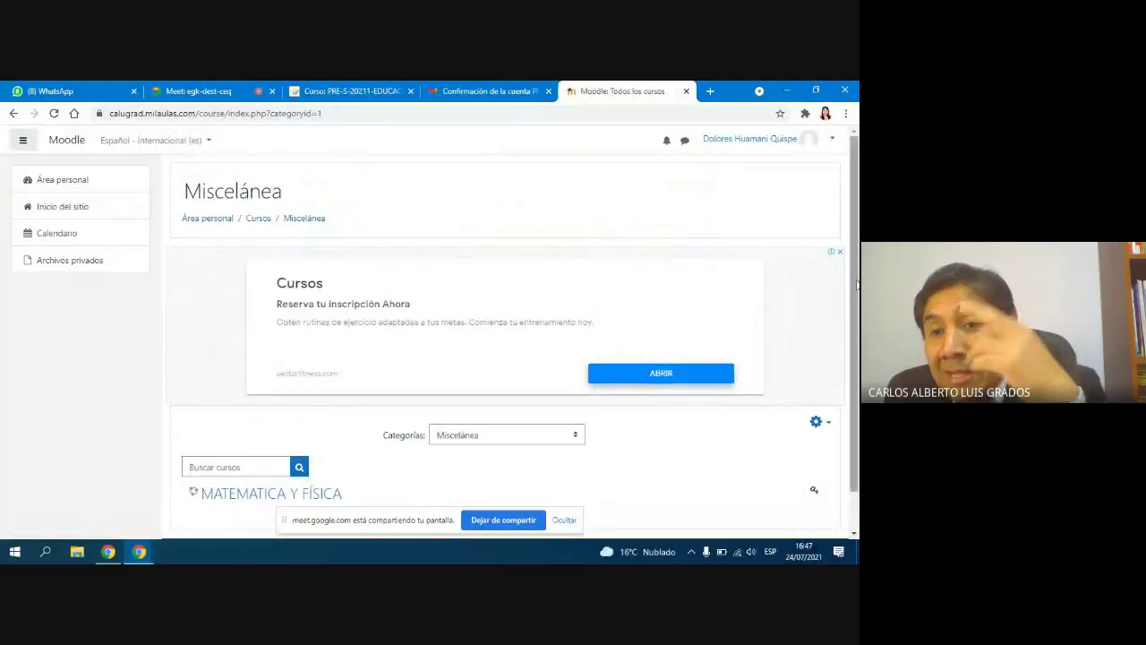
pyautogui.scroll(-1, 855, 302)
pyautogui.scroll(-1, 855, 302)
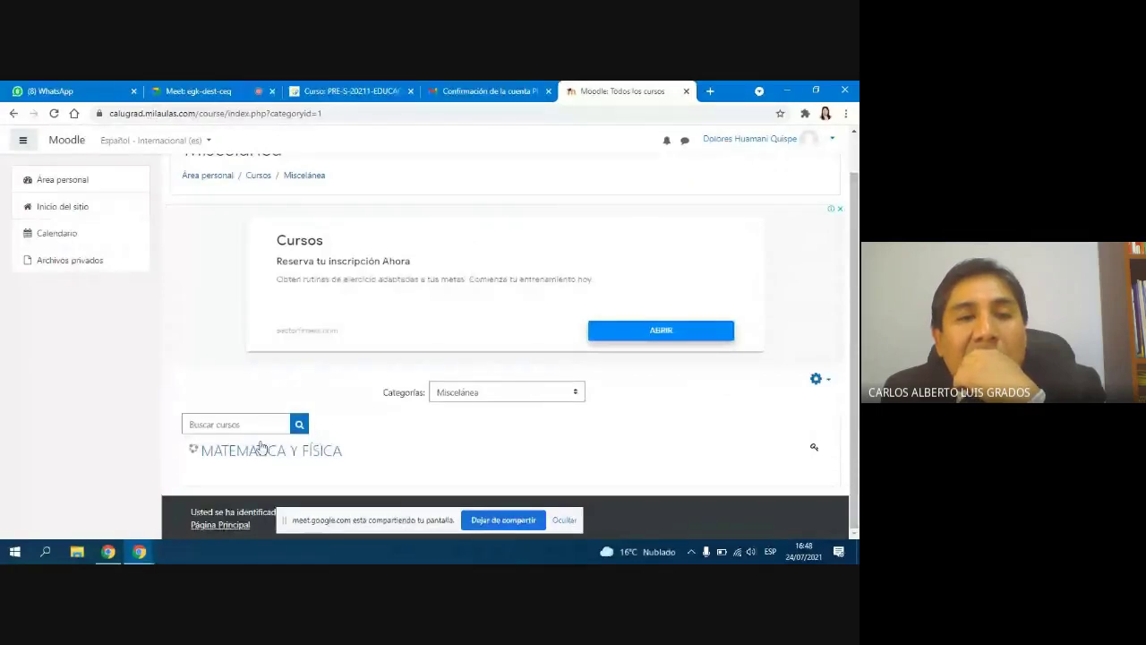
# Open the MATEMATICA Y FÍSICA course's enrolment options page.
pyautogui.click(260, 449)
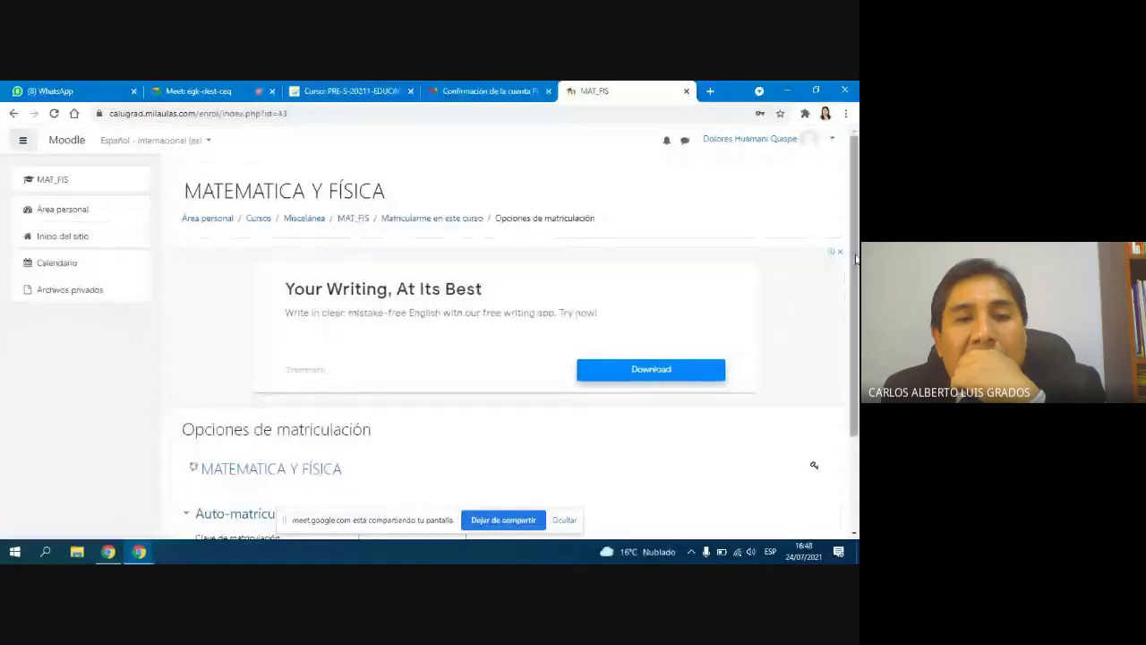
pyautogui.moveTo(855, 262); pyautogui.dragTo(856, 284)
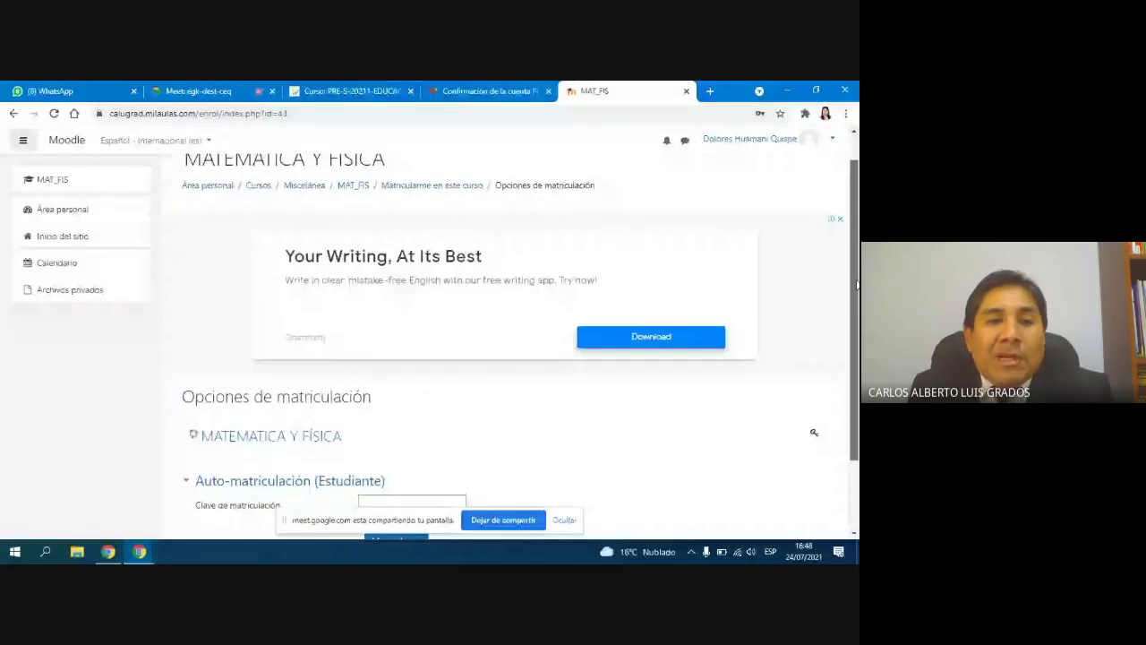
pyautogui.scroll(-2, 856, 283)
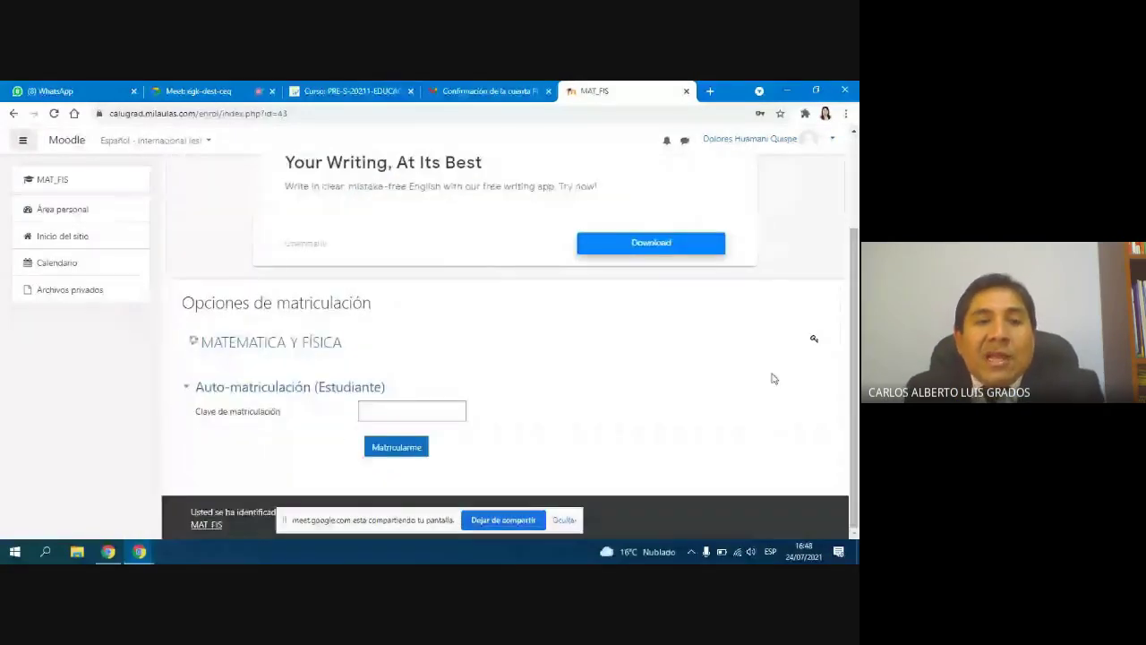
# Enter an enrolment key in Clave de matriculación and submit it with Matricularme.
pyautogui.click(363, 408)
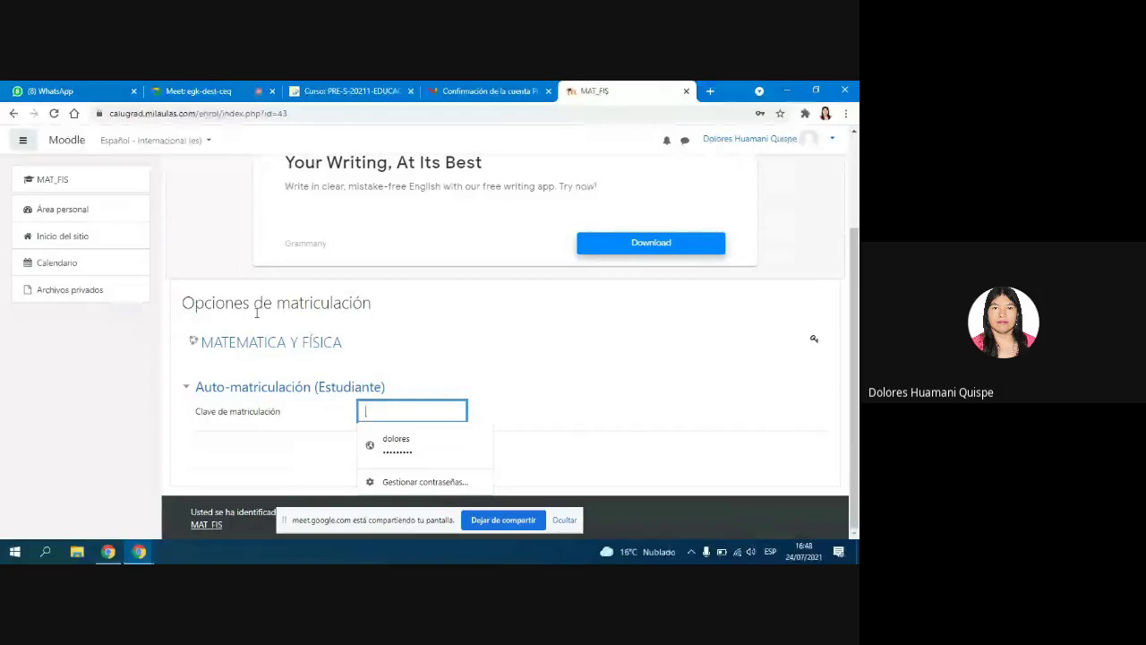
pyautogui.write('•••')
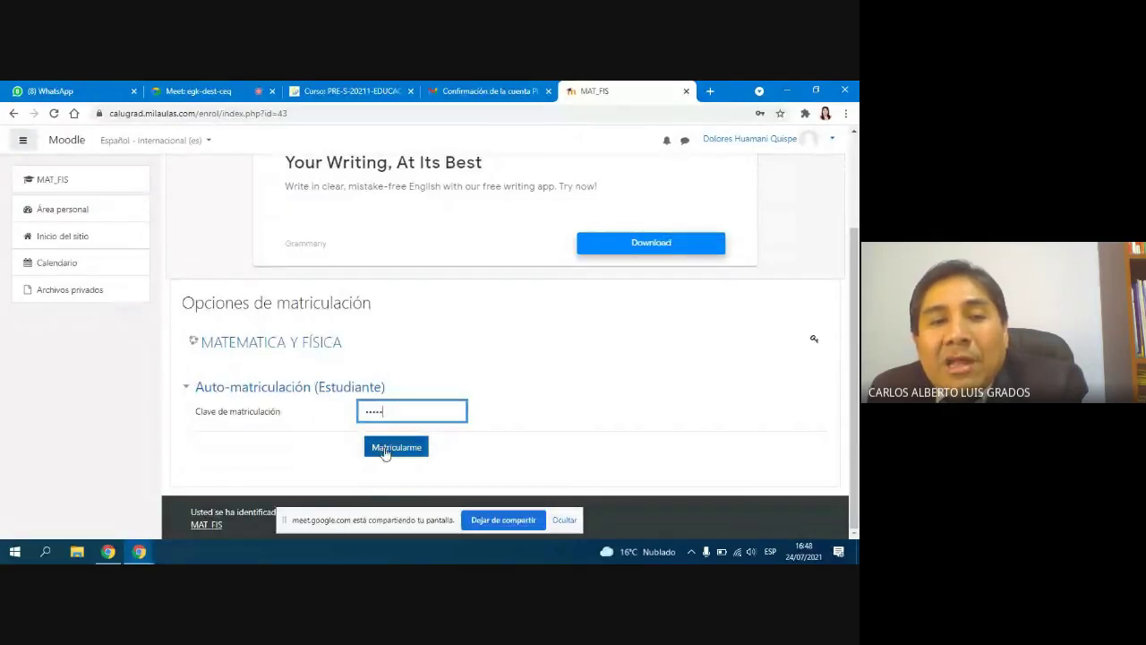
pyautogui.click(384, 447)
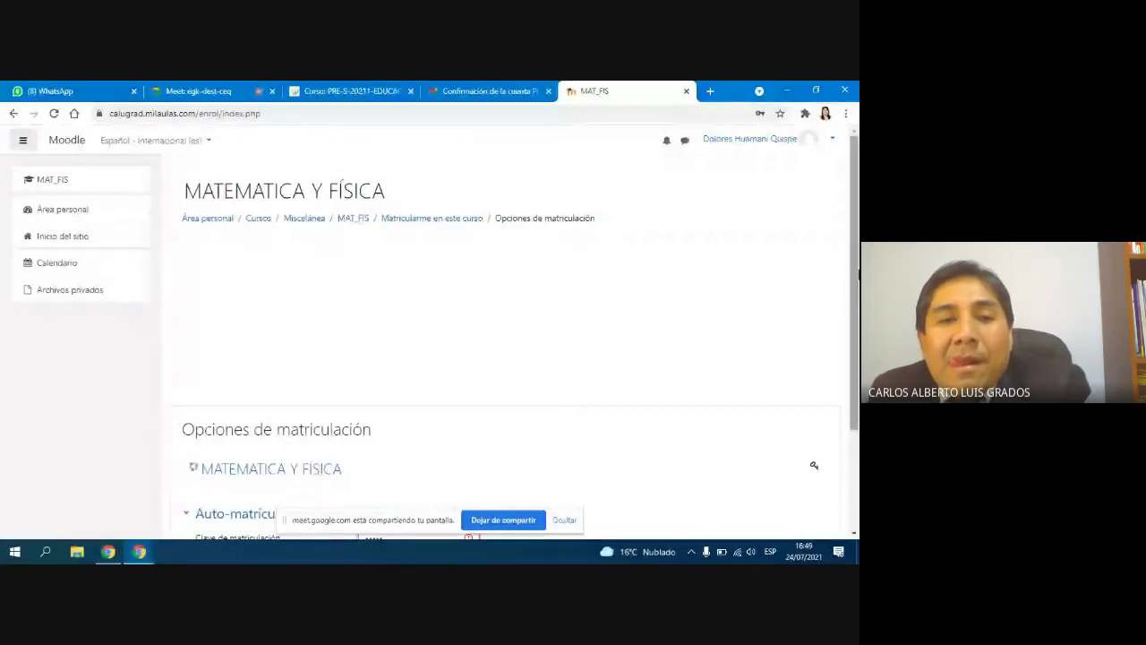
pyautogui.moveTo(857, 273); pyautogui.dragTo(857, 377)
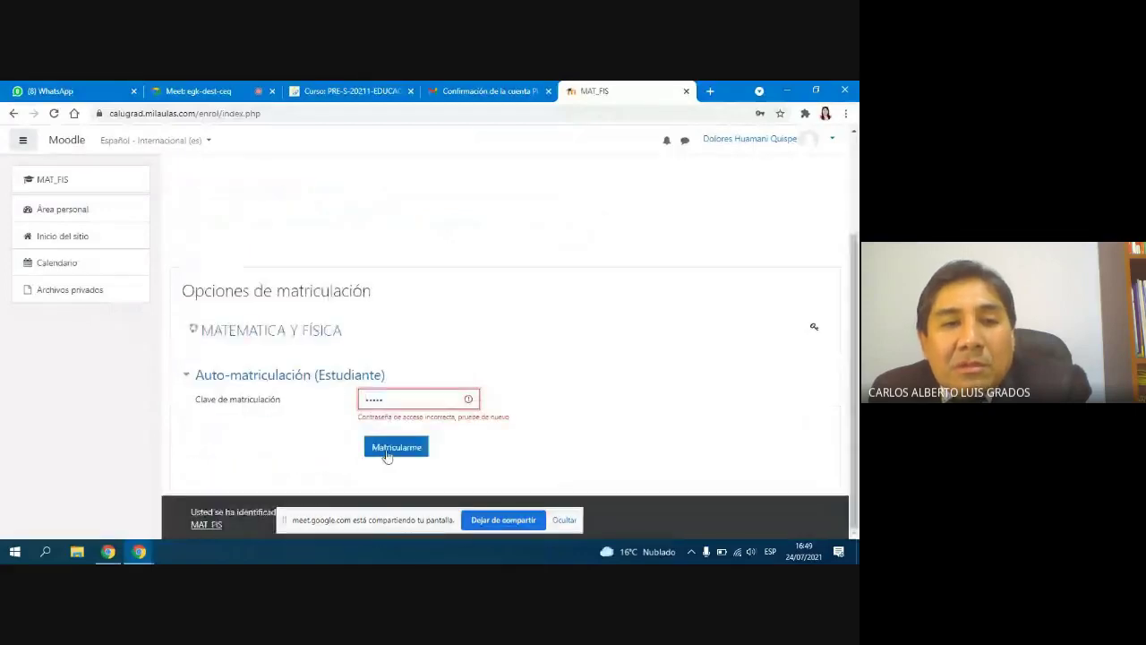
# In the Meet call's chat, select the enrolment key in the instructor's message.
pyautogui.hotkey('ctrl', '2')
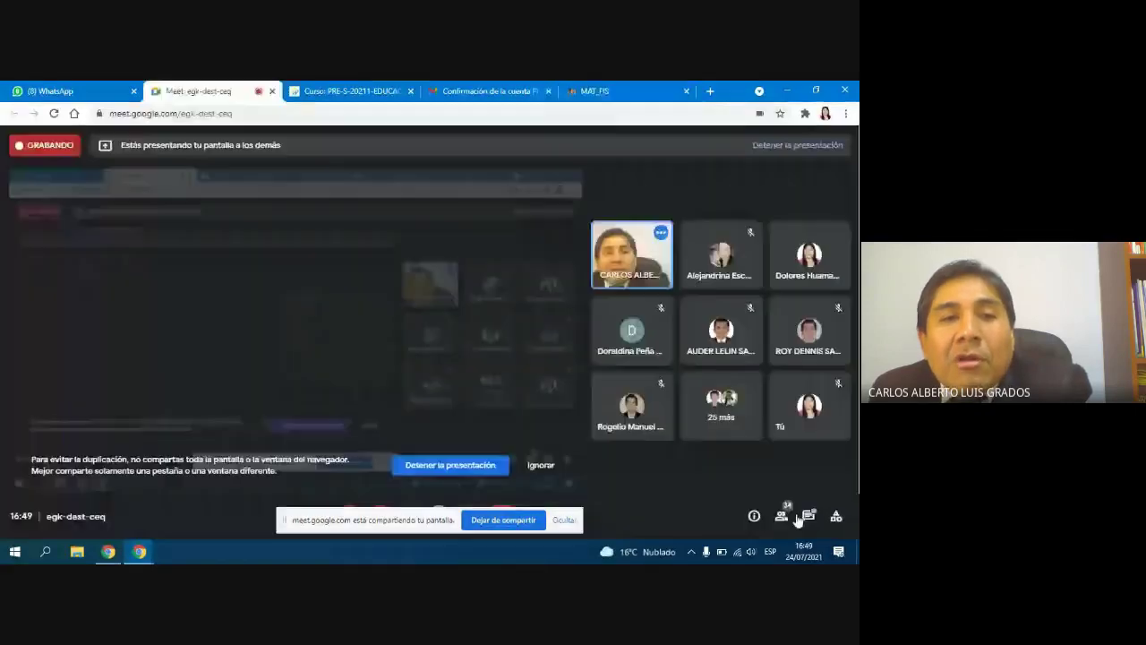
pyautogui.click(805, 518)
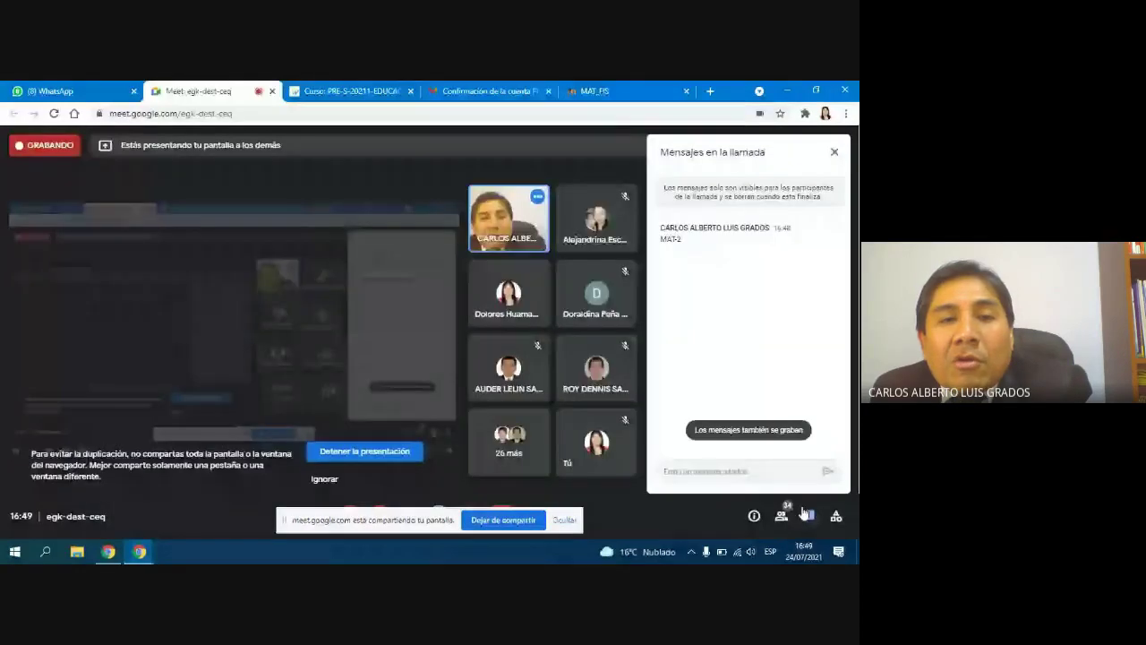
pyautogui.moveTo(681, 240); pyautogui.dragTo(660, 246)
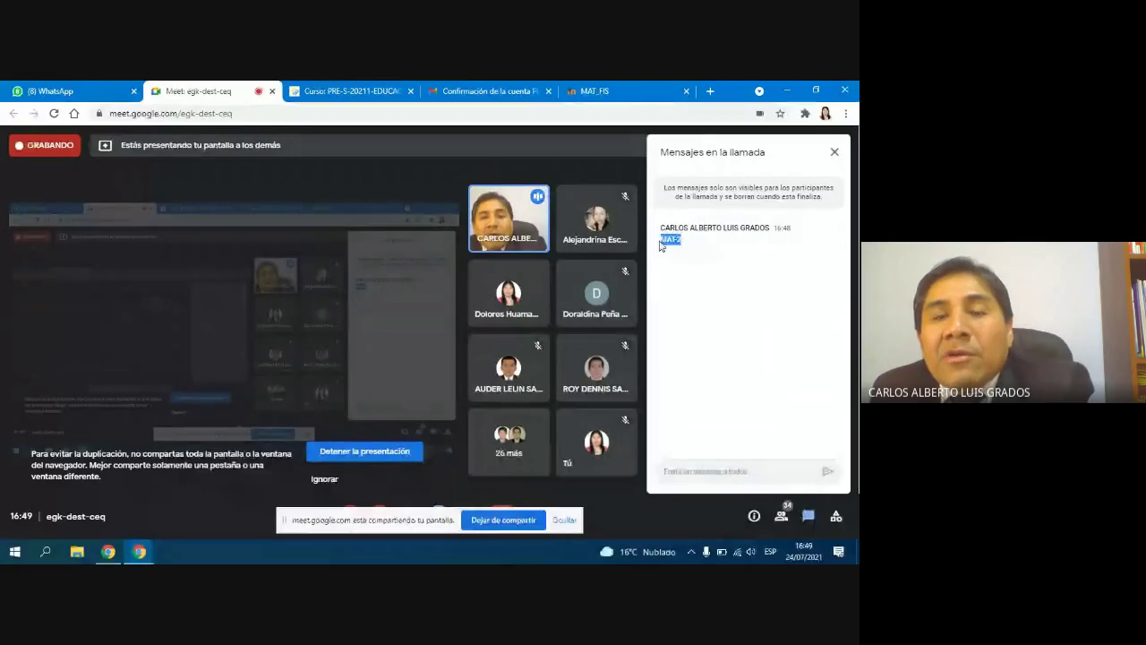
# Paste the copied key over the rejected one, enrol, and dismiss the password bubble and tour.
pyautogui.click(591, 94)
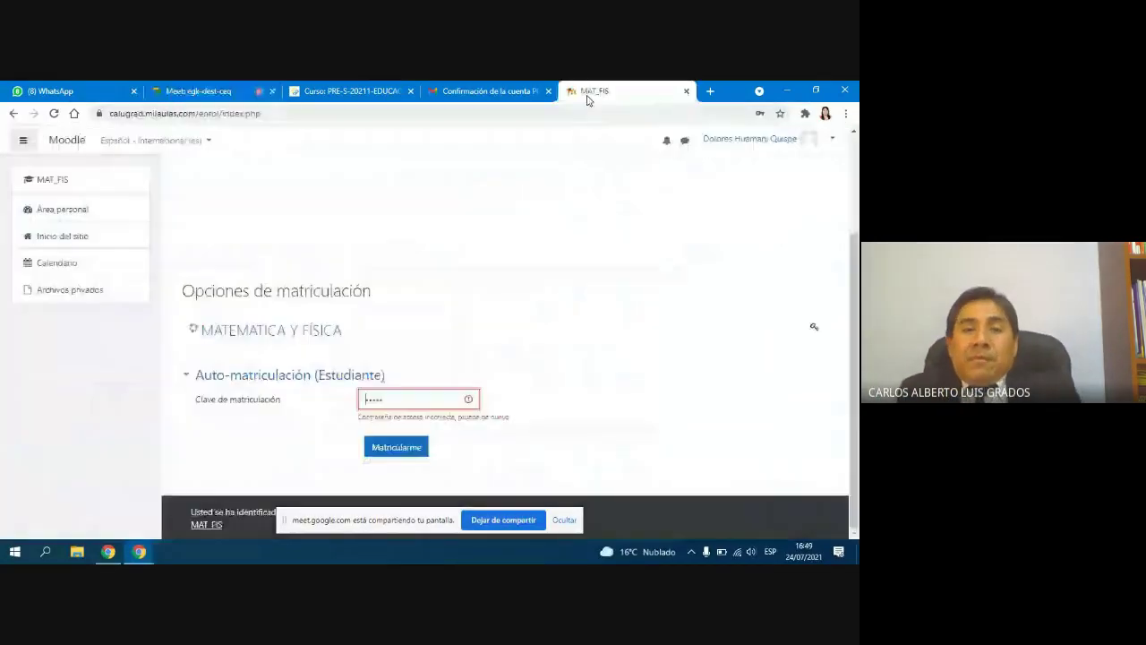
pyautogui.moveTo(381, 399); pyautogui.dragTo(362, 399)
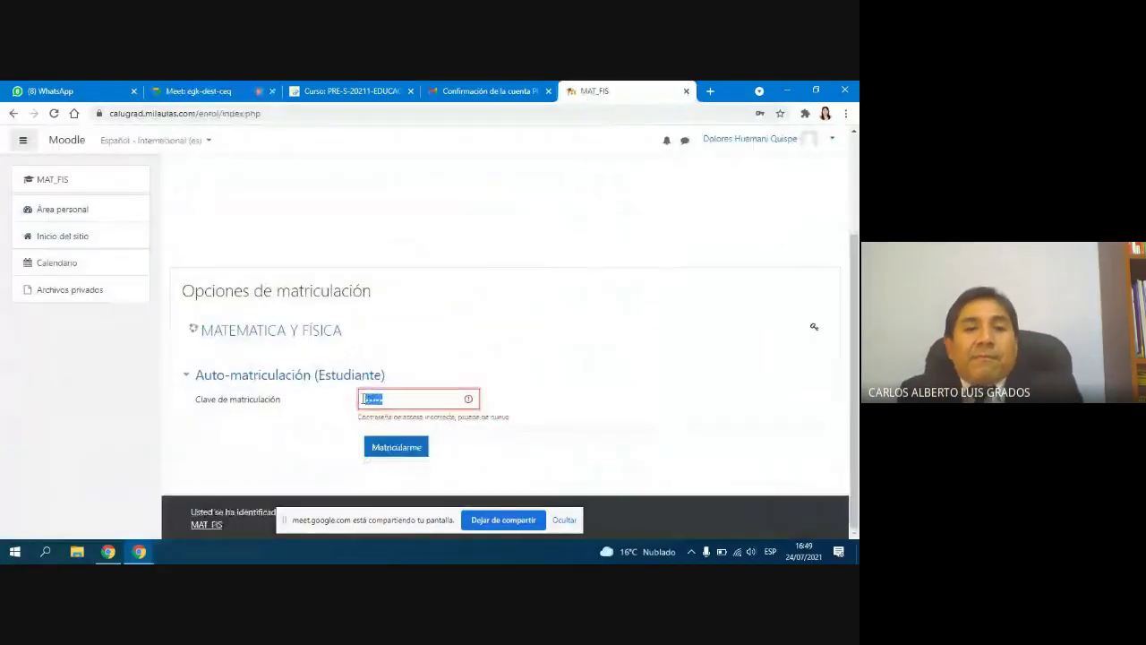
pyautogui.hotkey('ctrl', 'v')
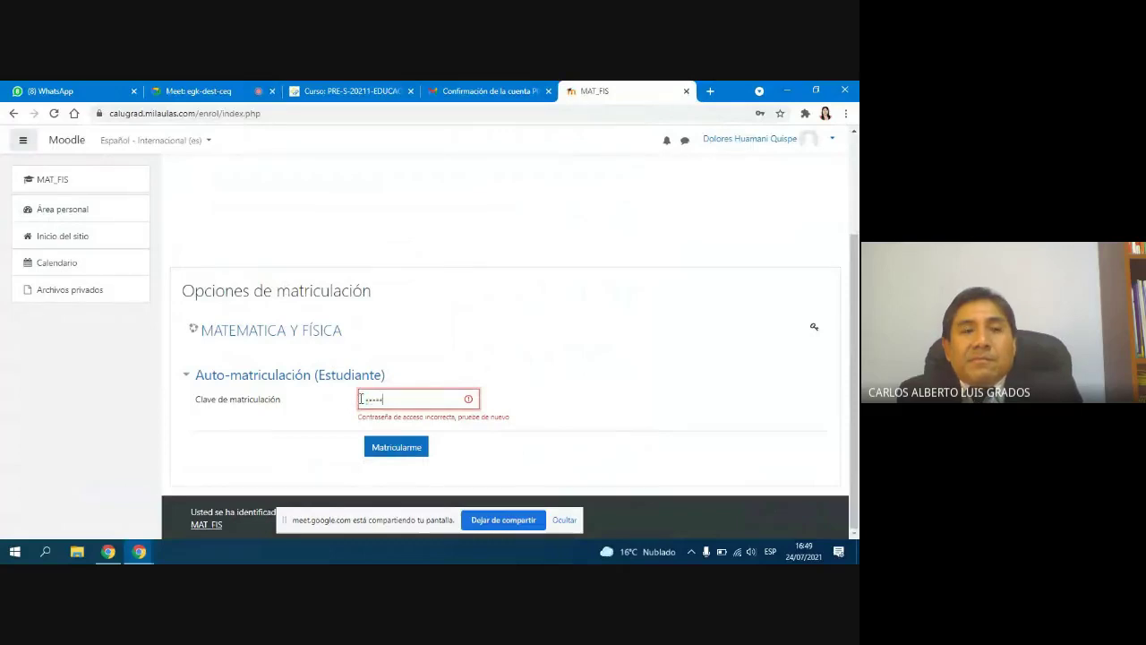
pyautogui.click(385, 449)
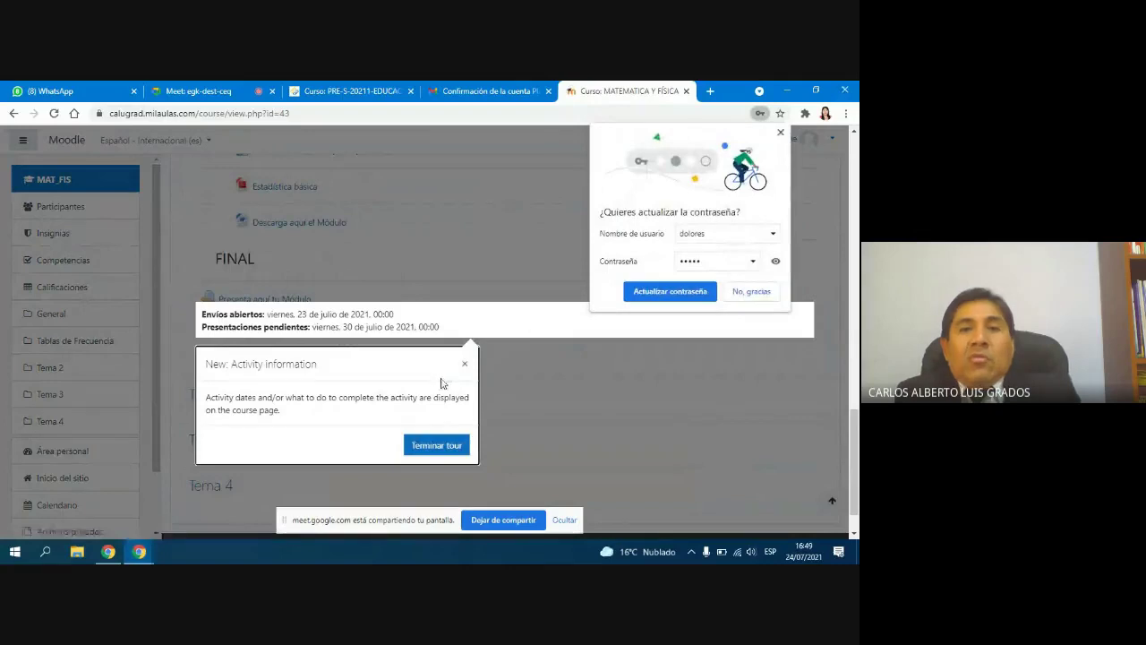
pyautogui.click(780, 132)
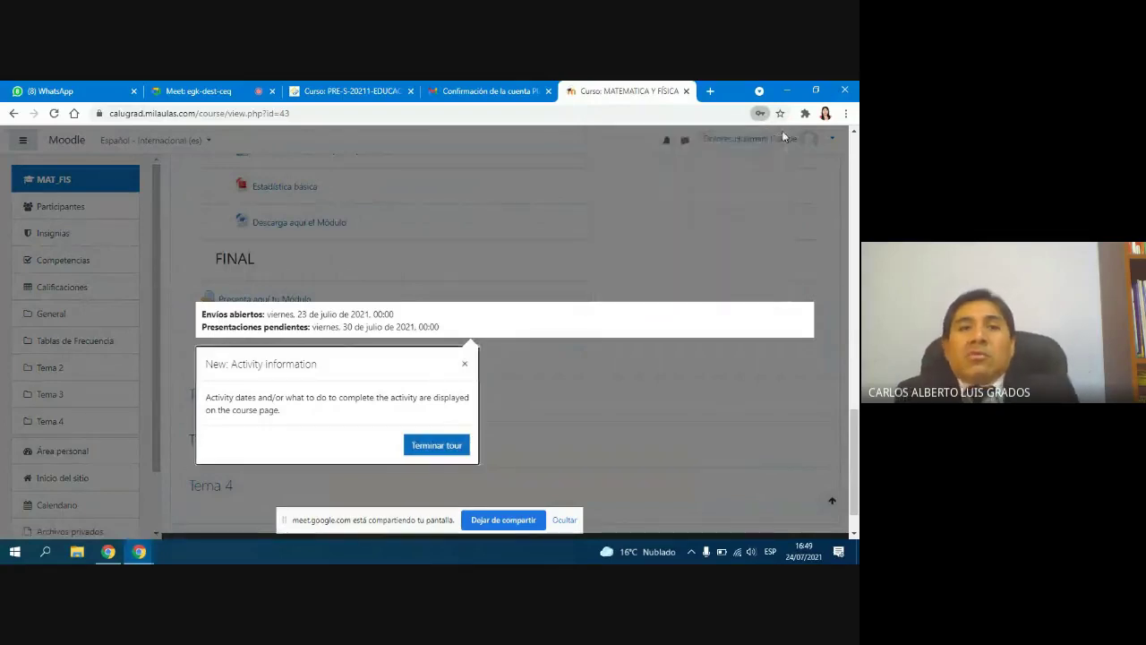
pyautogui.click(465, 363)
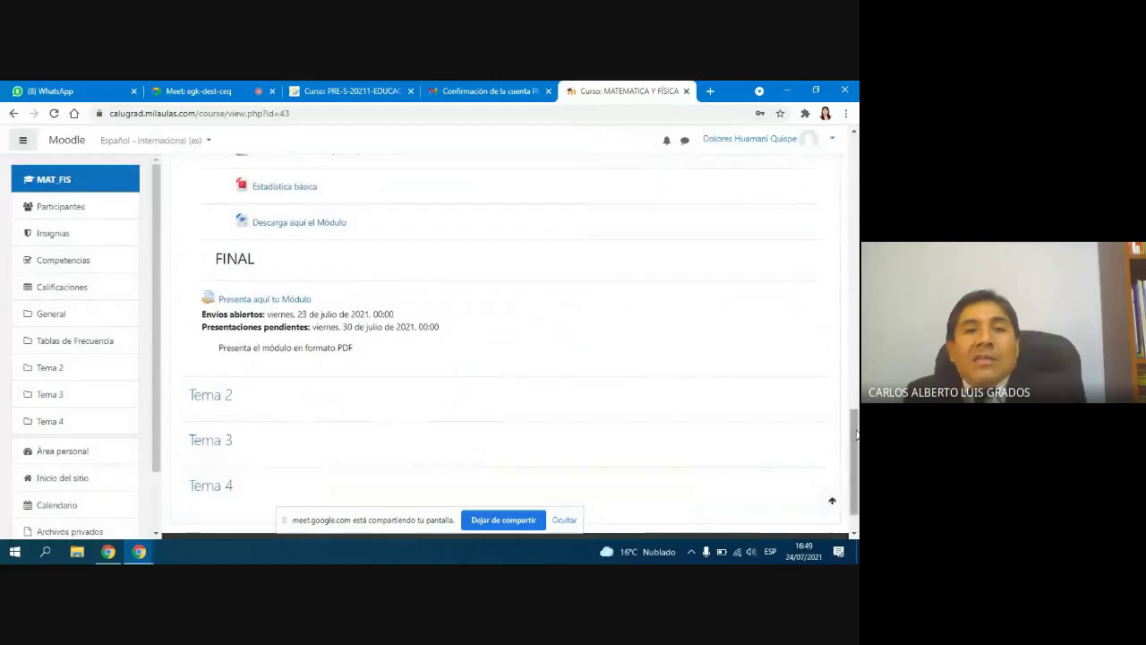
pyautogui.moveTo(856, 434); pyautogui.dragTo(856, 268)
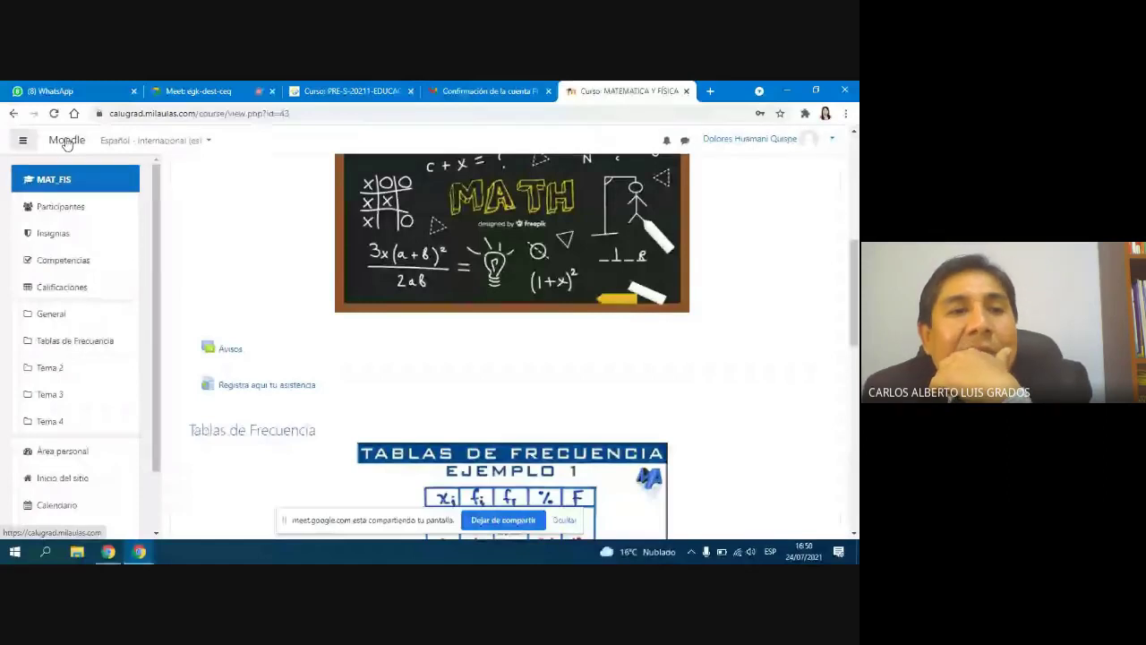
pyautogui.rightClick(66, 144)
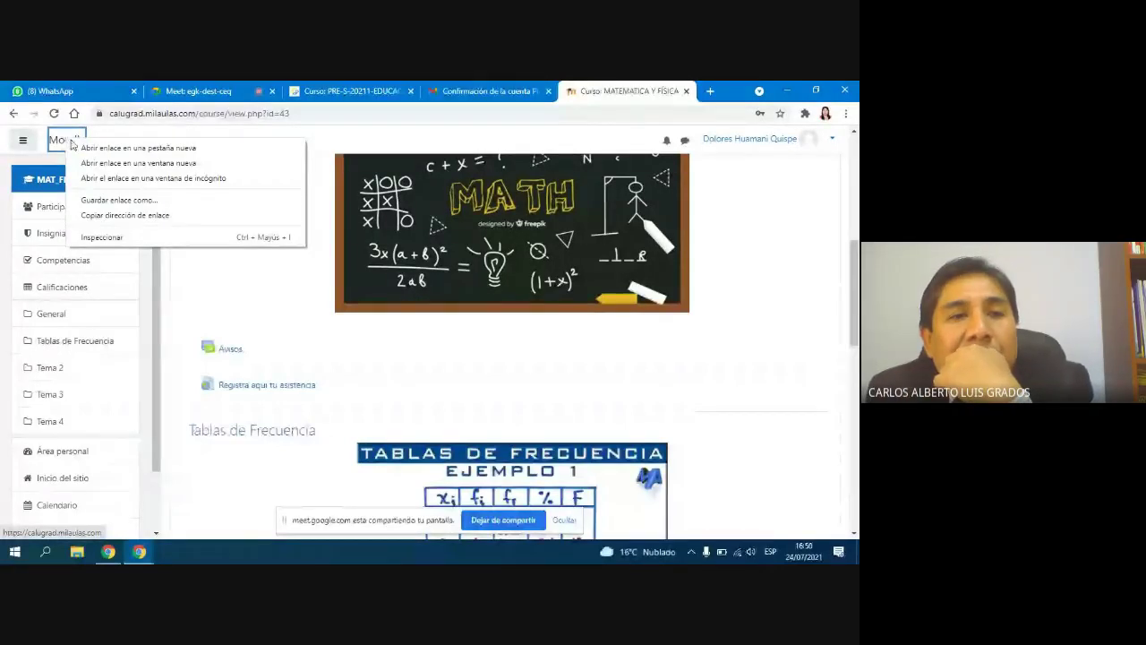
pyautogui.click(90, 149)
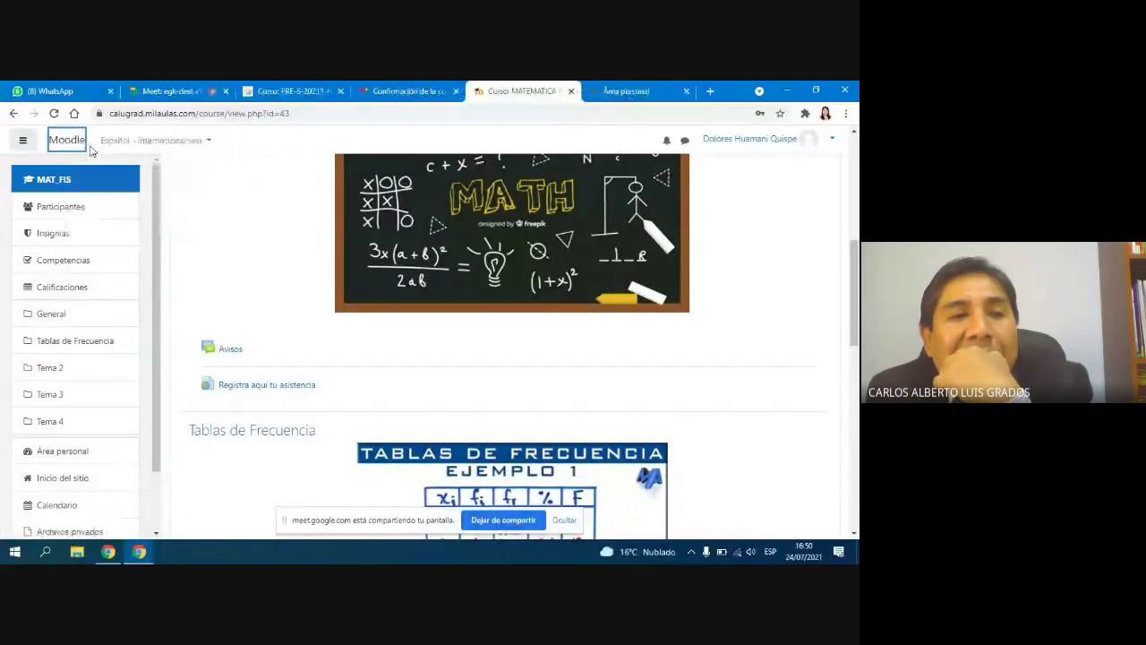
pyautogui.click(611, 92)
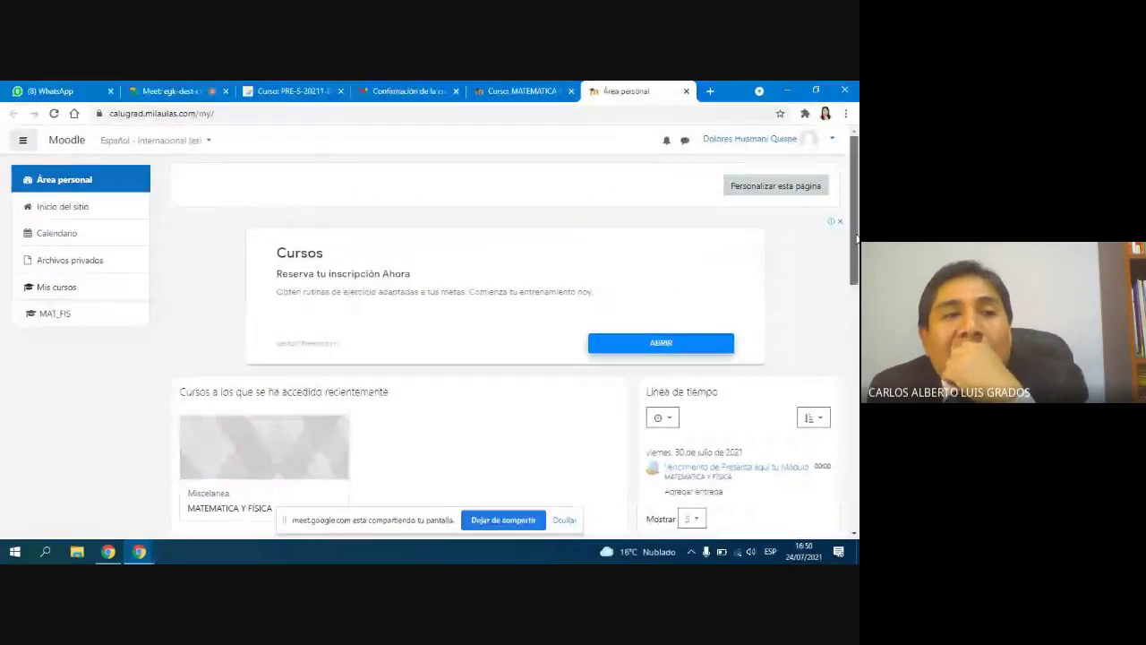
pyautogui.moveTo(857, 238); pyautogui.dragTo(857, 240)
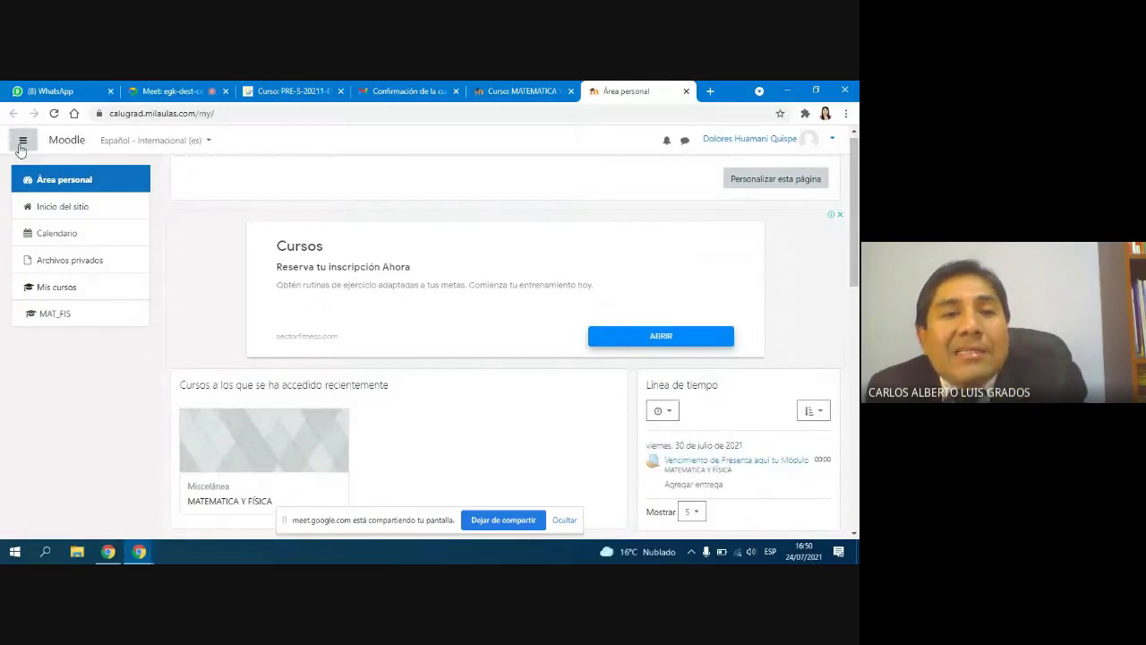
pyautogui.rightClick(19, 149)
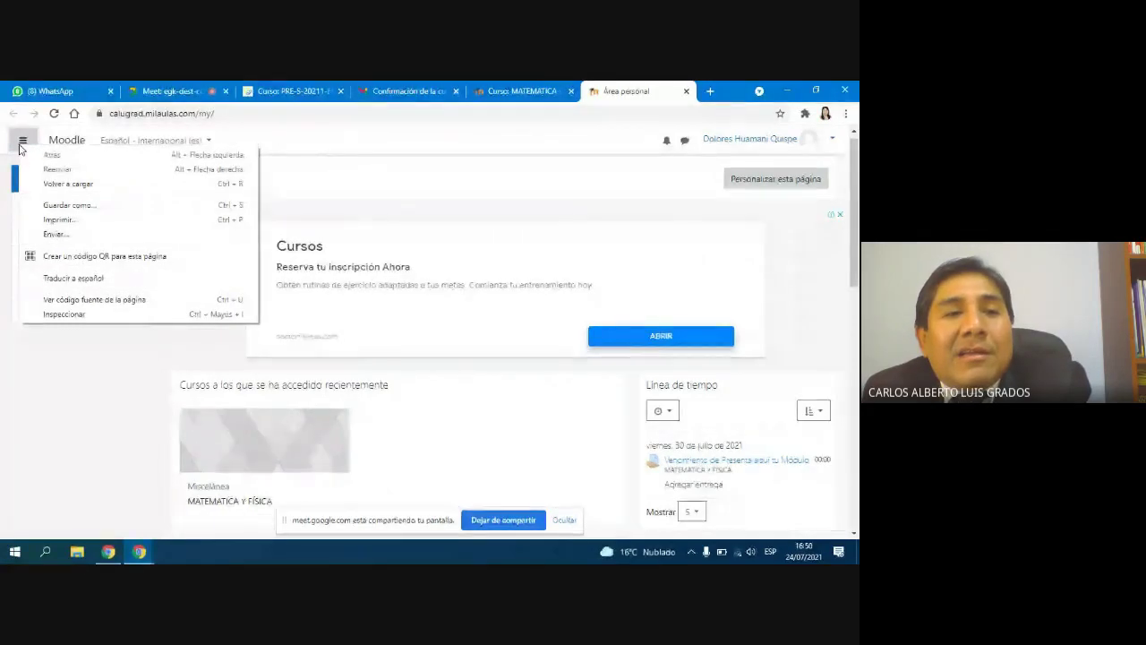
pyautogui.click(20, 145)
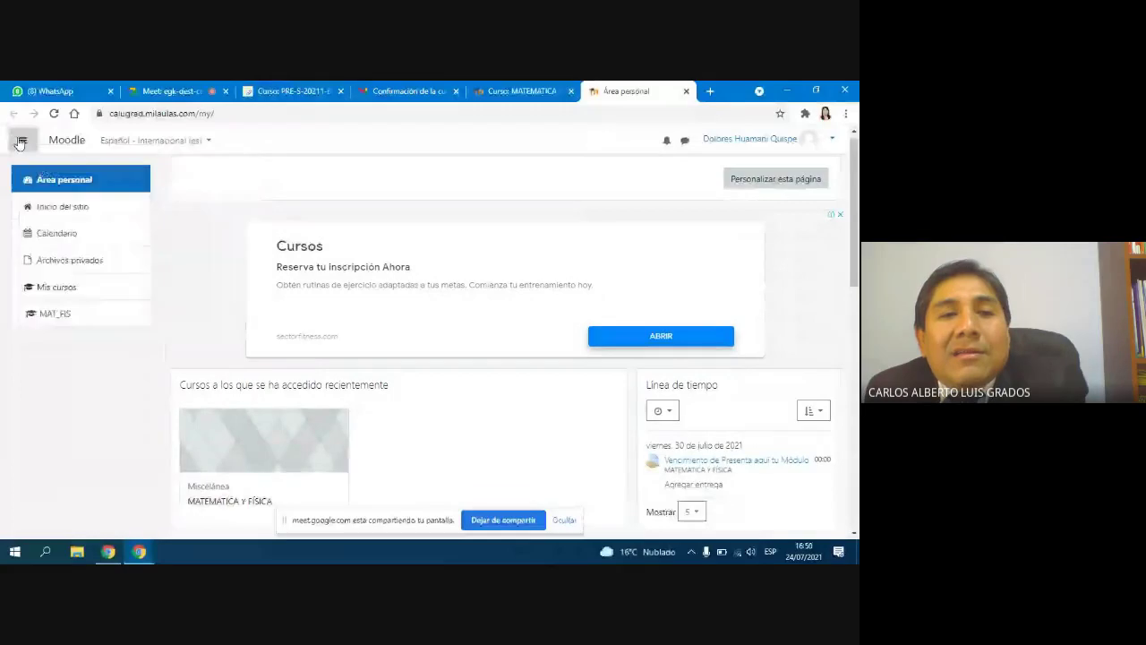
pyautogui.click(21, 143)
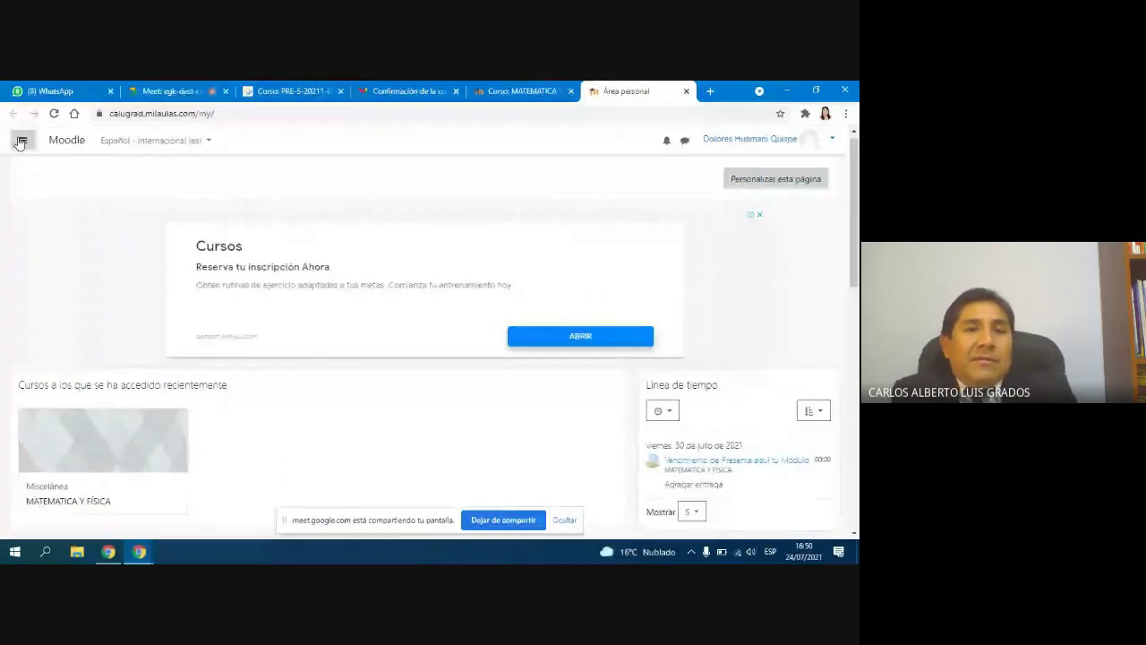
pyautogui.click(20, 142)
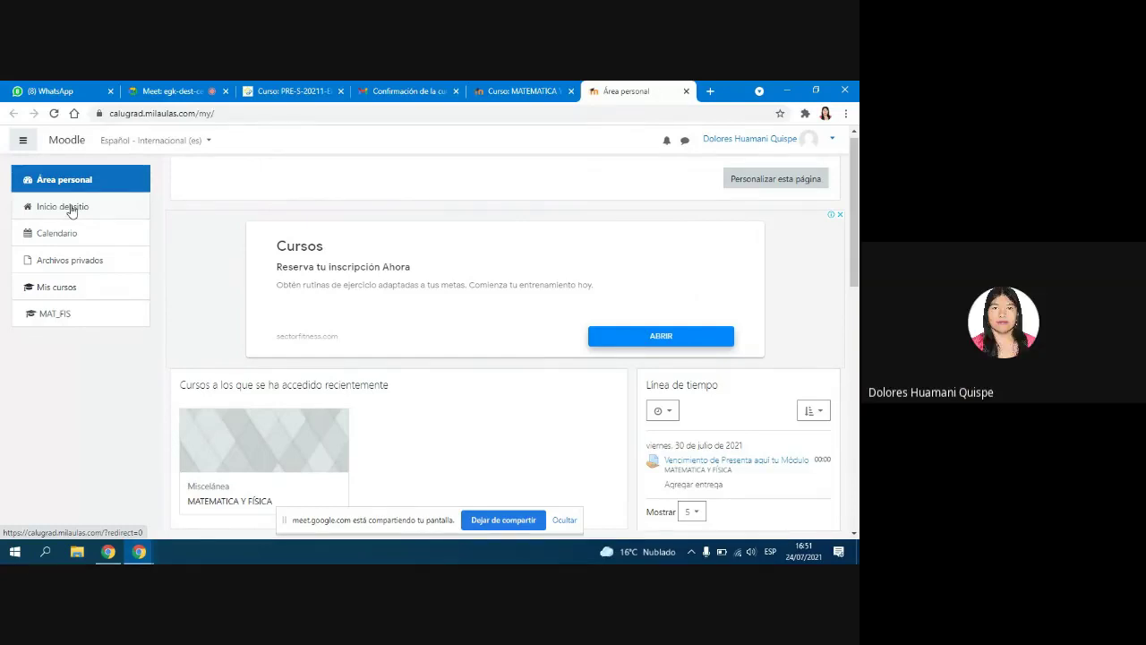
# From Inicio del sitio, open the MAT-FIS-CUARTO category and browse its teacher-named courses.
pyautogui.click(70, 207)
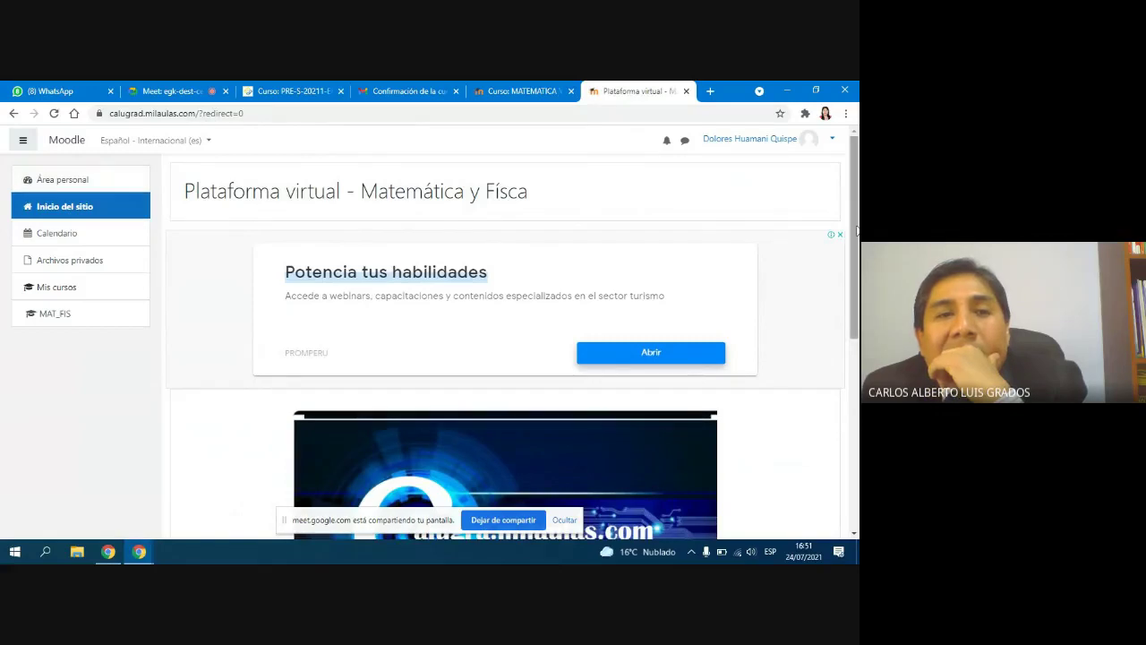
pyautogui.moveTo(857, 231); pyautogui.dragTo(856, 419)
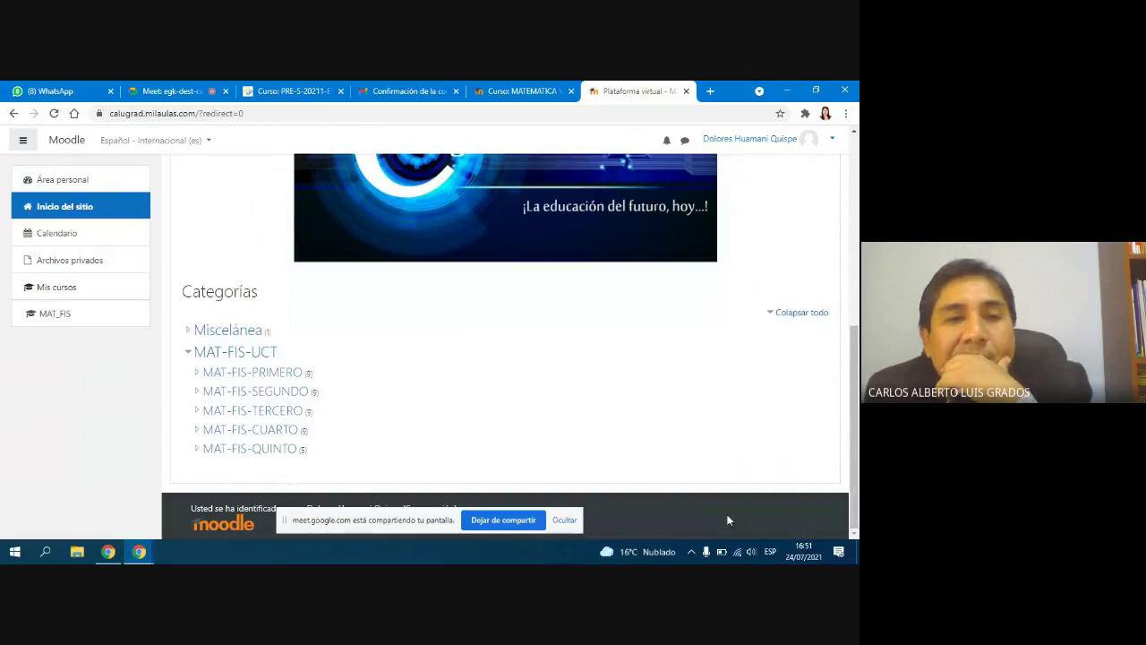
pyautogui.click(245, 430)
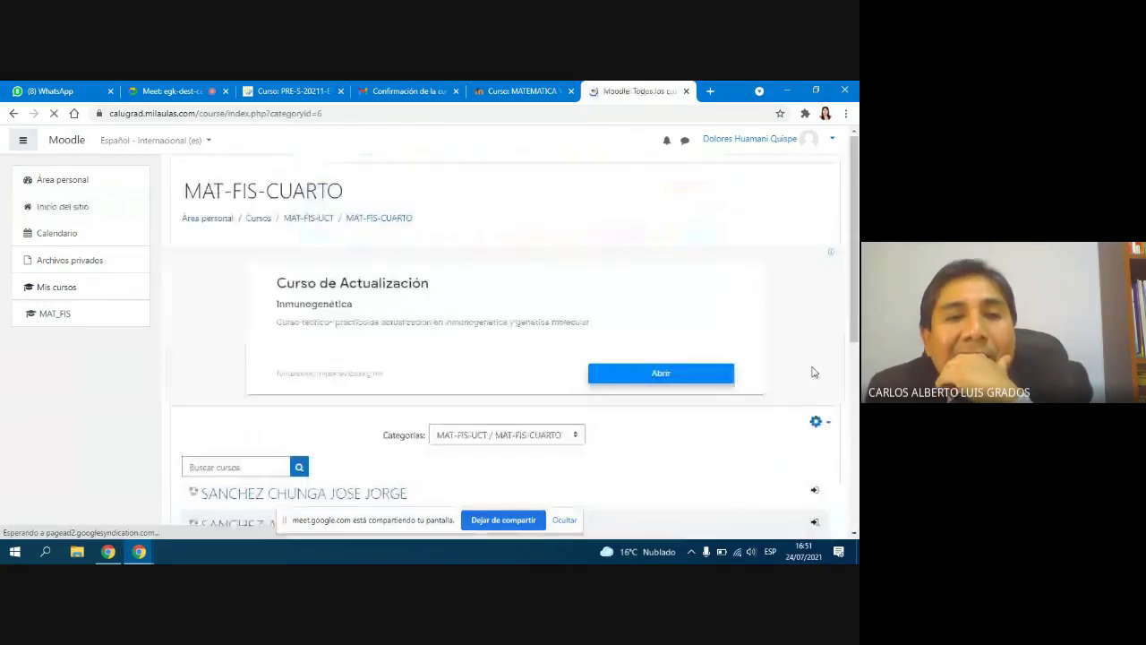
pyautogui.scroll(-1, 814, 371)
pyautogui.moveTo(858, 354); pyautogui.dragTo(857, 479)
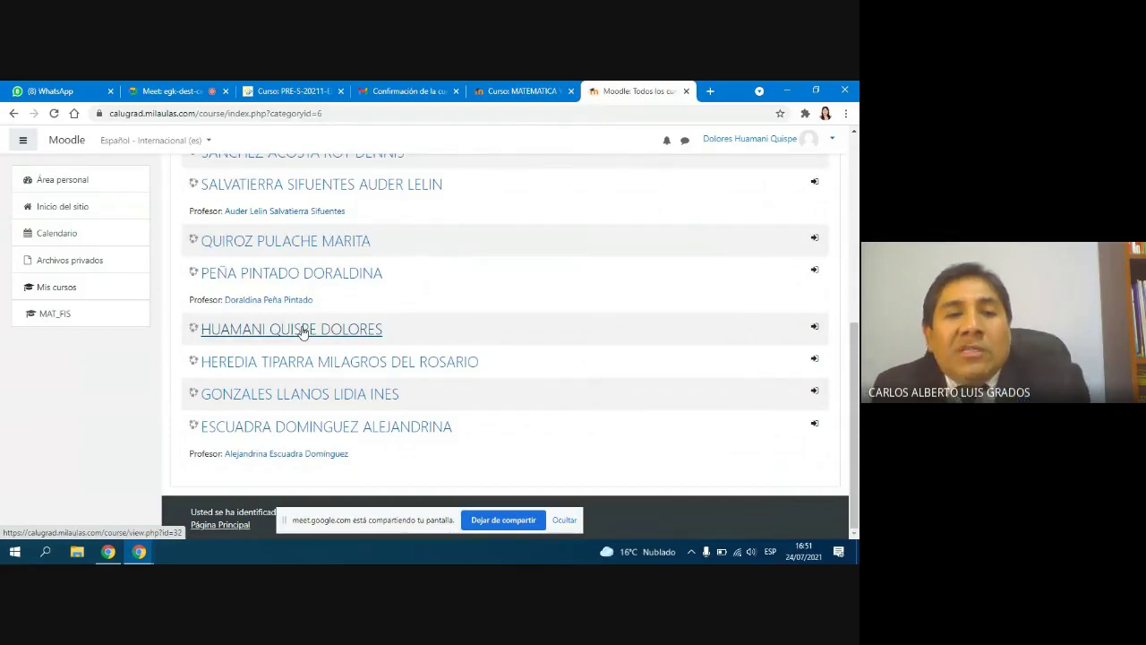
# Open the student's own teacher-named course and self-enrol through Auto-matriculación's Matricularme button.
pyautogui.click(303, 331)
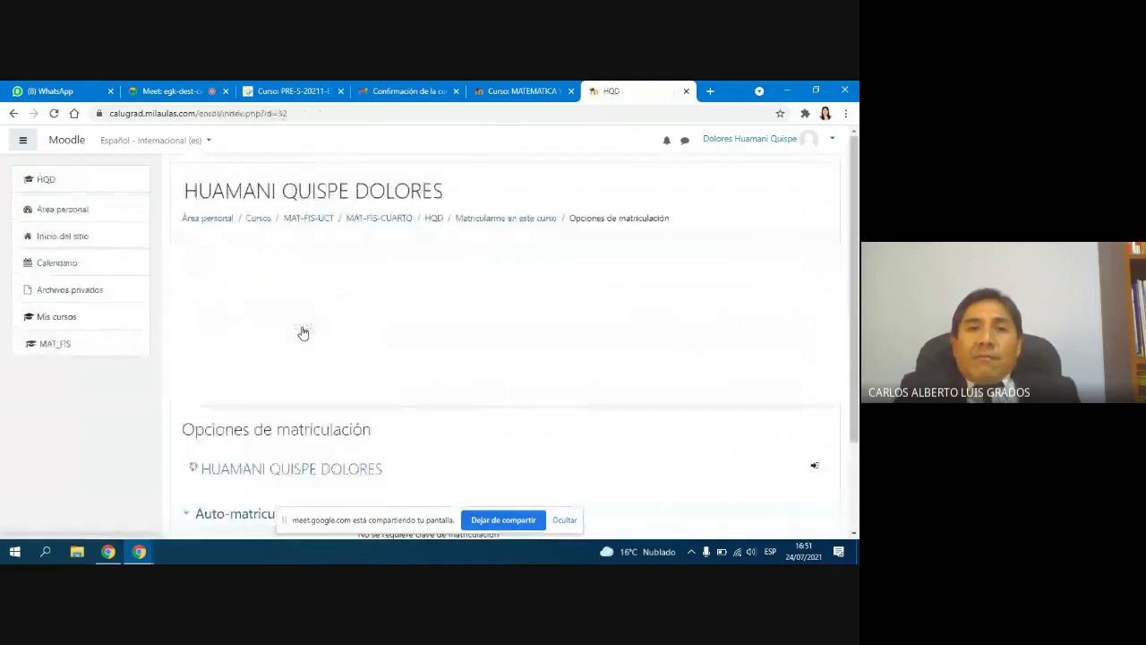
pyautogui.scroll(-2, 852, 276)
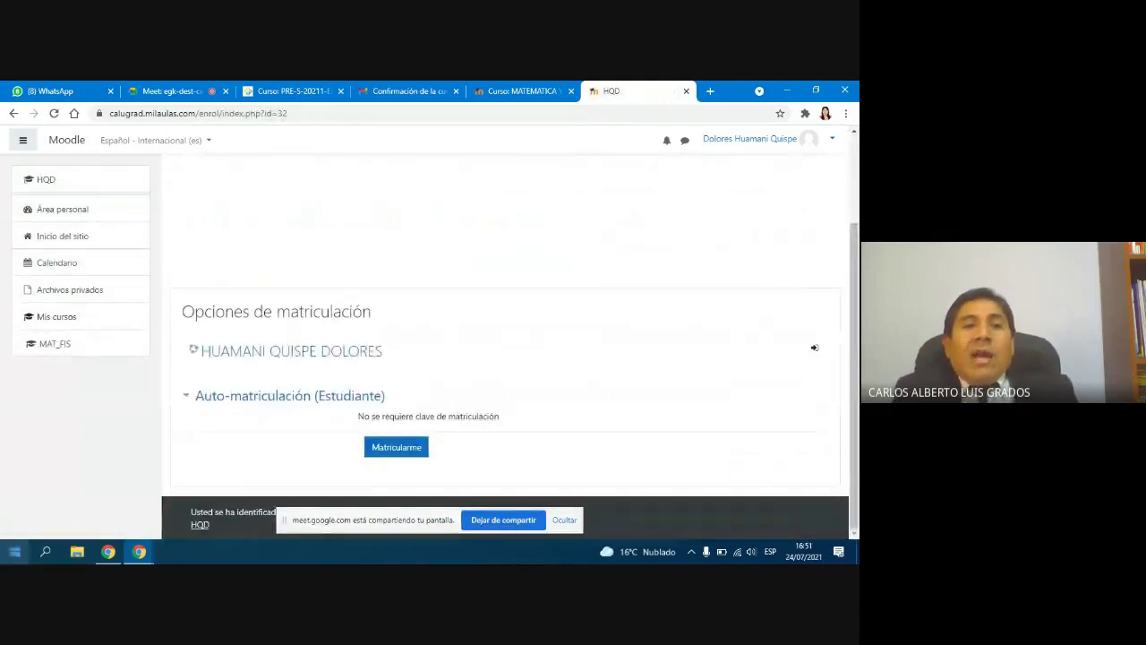
pyautogui.click(400, 448)
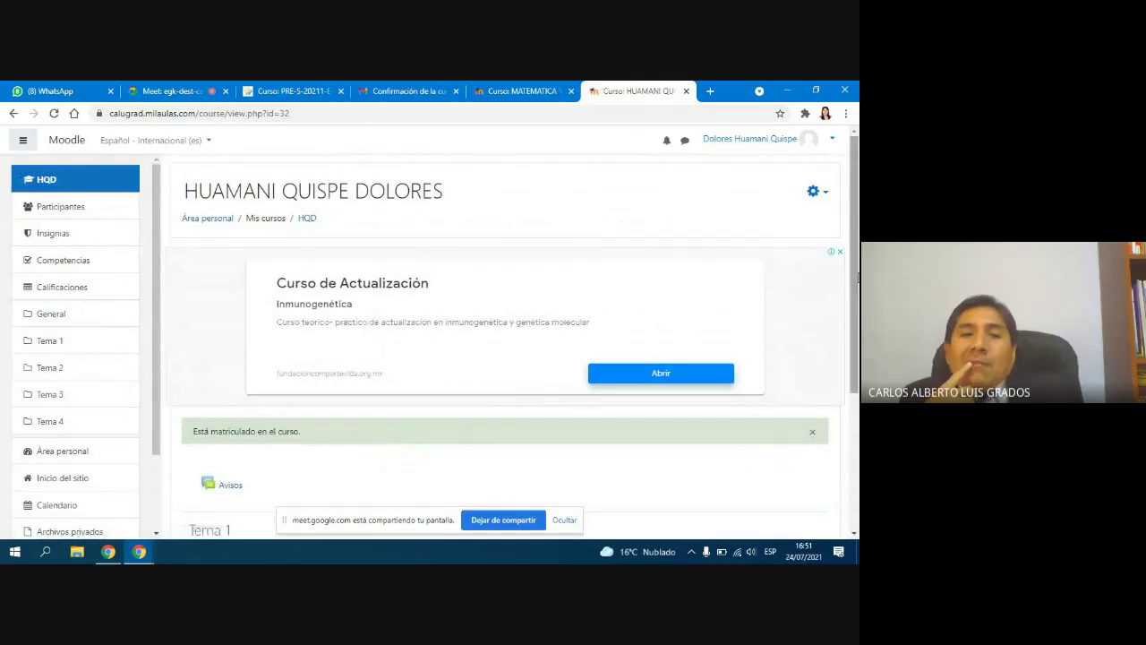
pyautogui.moveTo(852, 272); pyautogui.dragTo(857, 447)
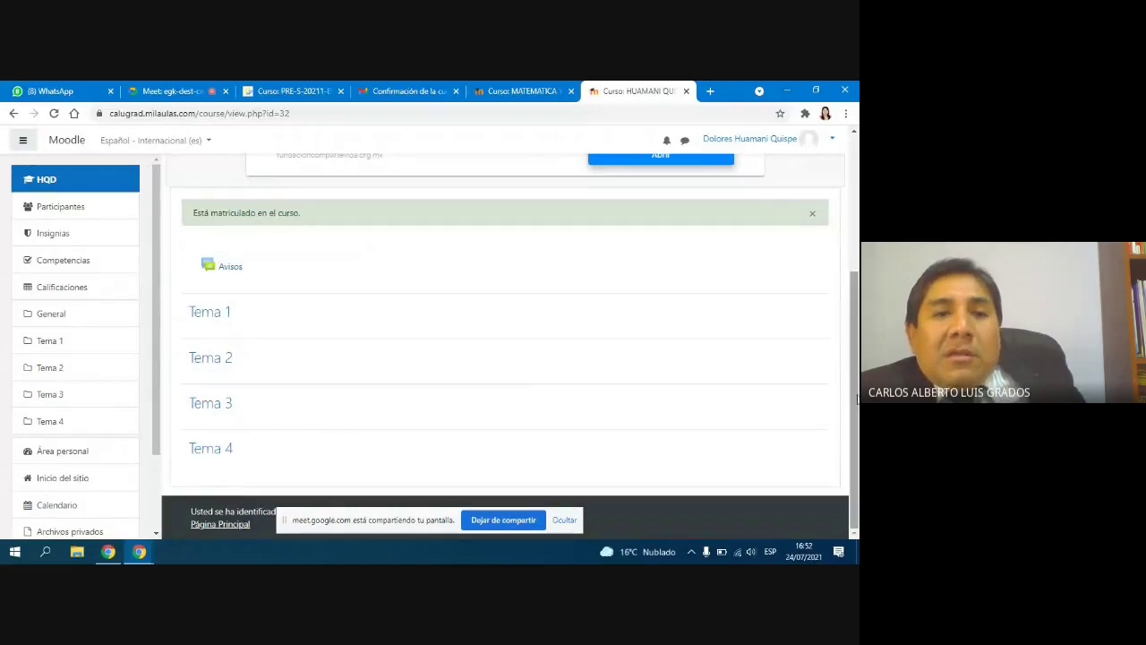
pyautogui.scroll(2, 856, 206)
pyautogui.scroll(1, 856, 206)
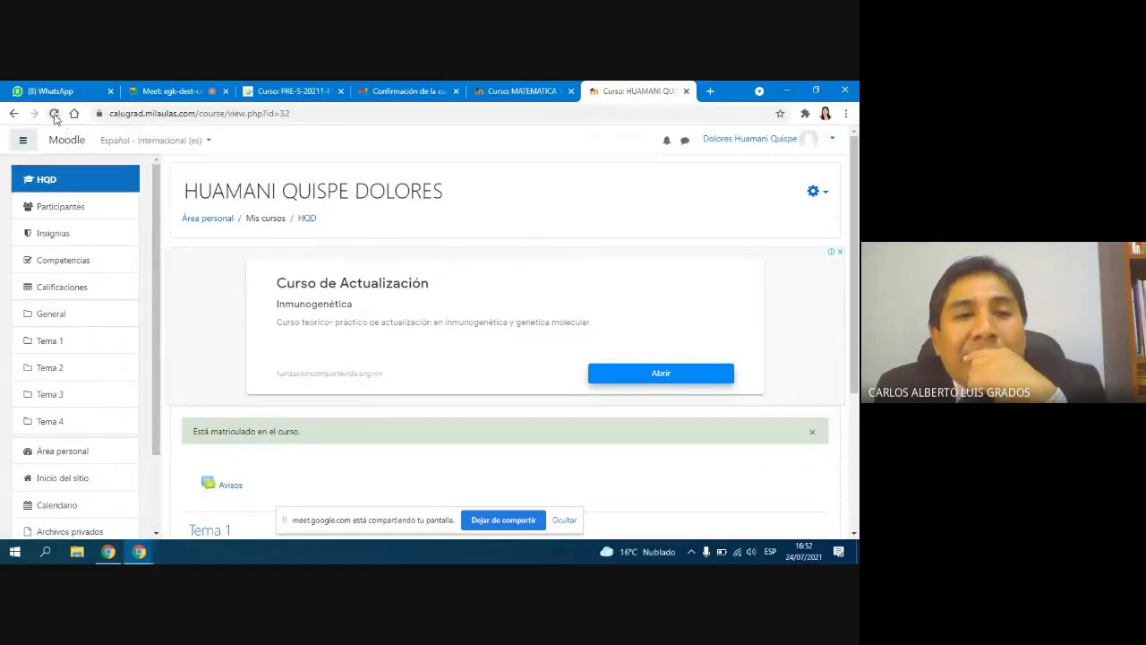
# Reload the student's course page and switch on Activar edición.
pyautogui.click(55, 115)
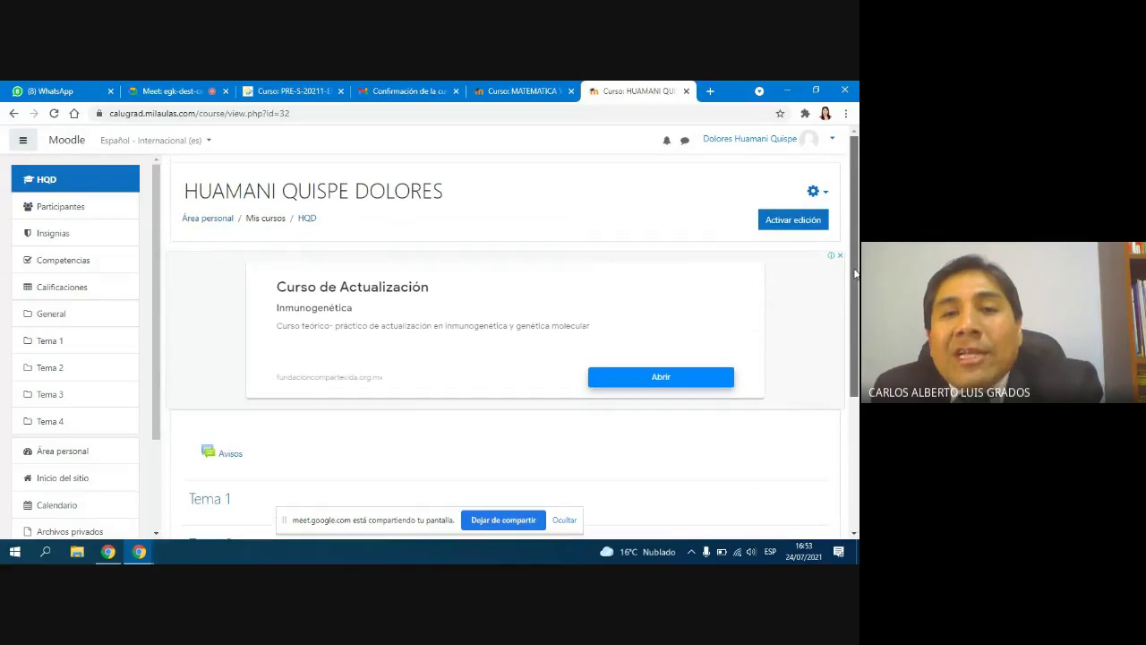
pyautogui.click(793, 221)
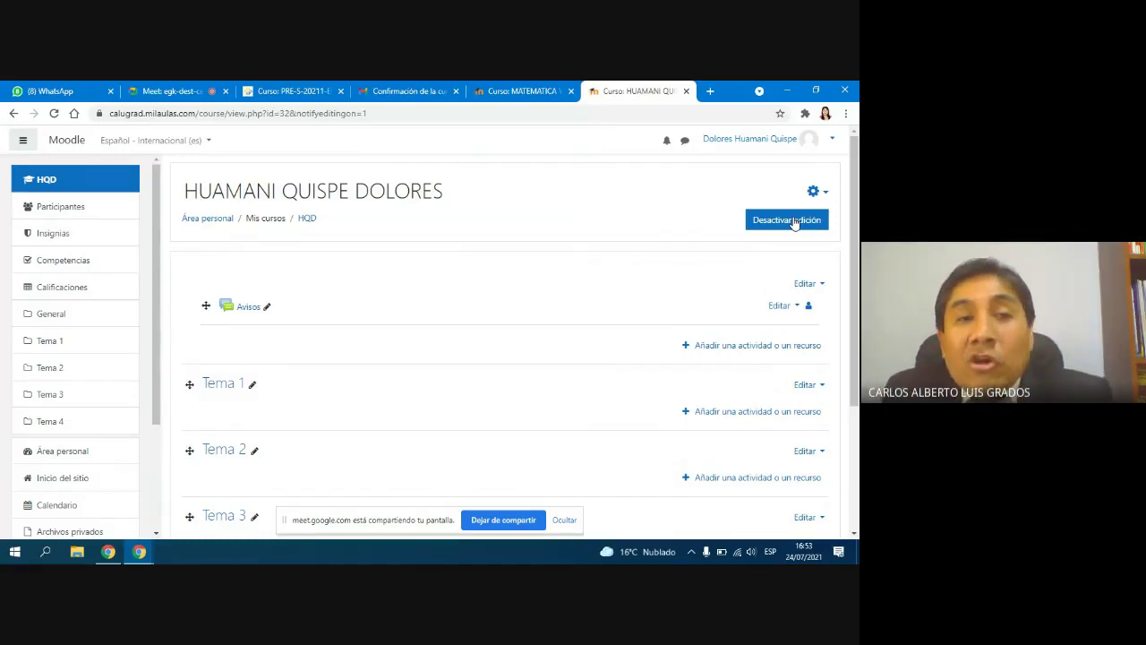
pyautogui.click(793, 222)
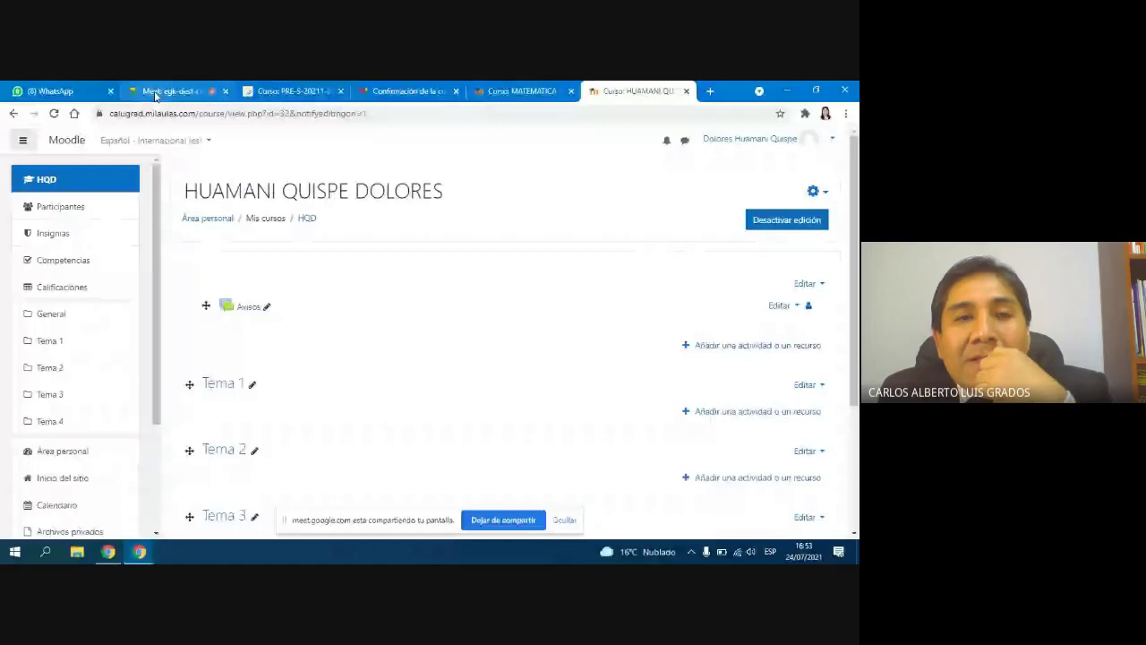
# Check the Meet, own-course and MATEMATICA Y FÍSICA tabs, then the Gmail confirmation email.
pyautogui.click(155, 92)
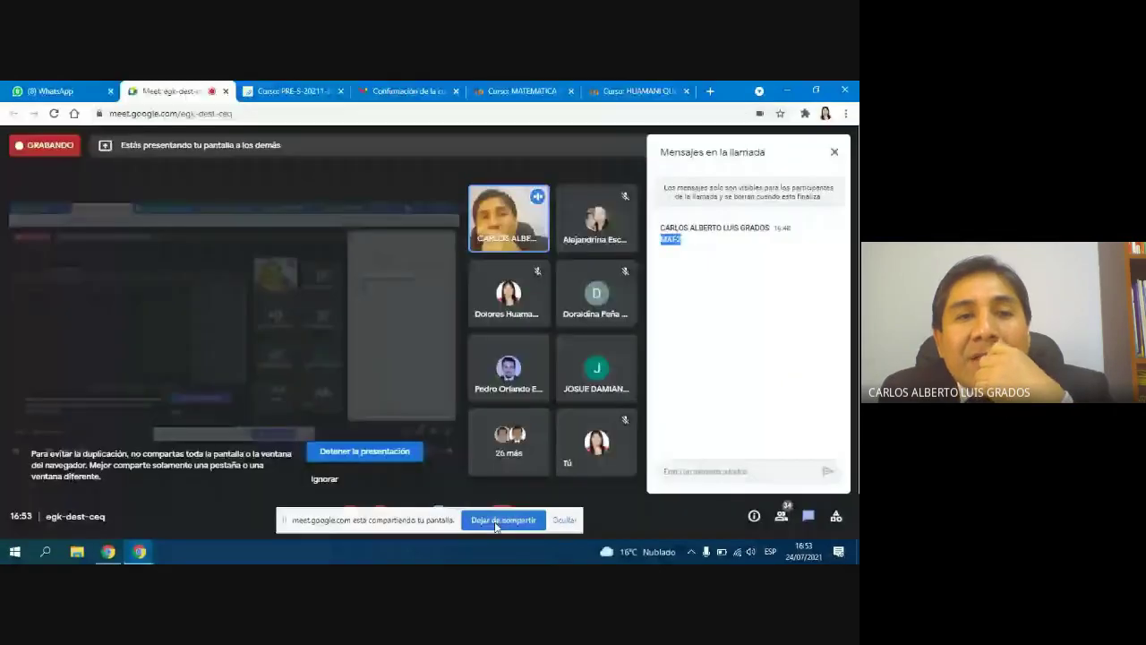
pyautogui.click(642, 90)
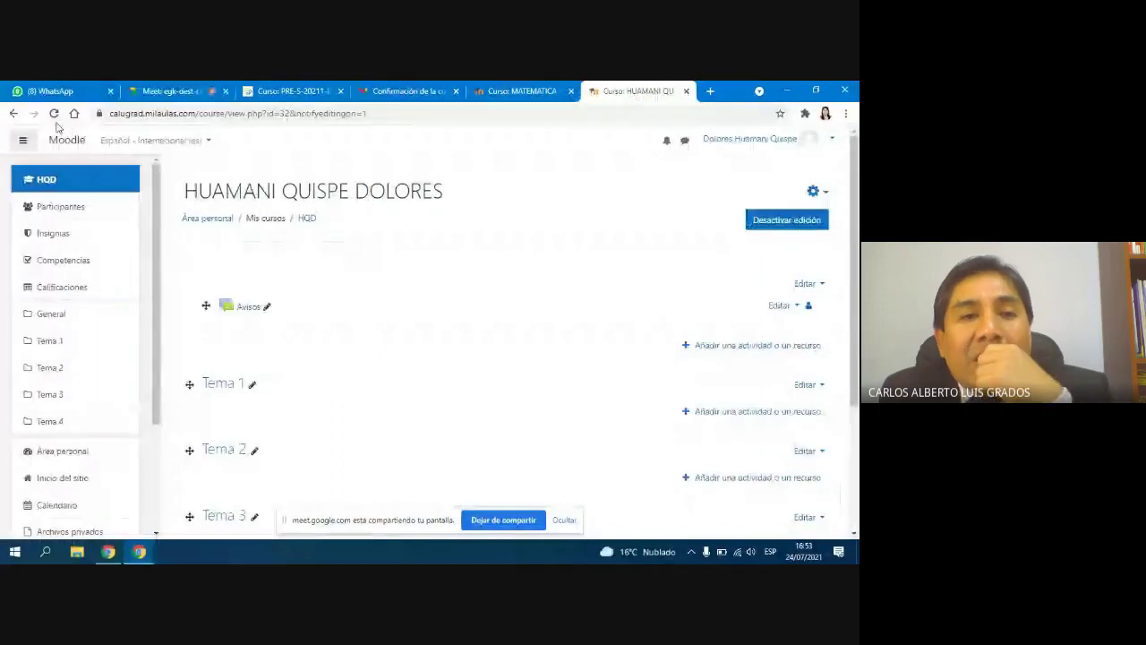
pyautogui.click(543, 90)
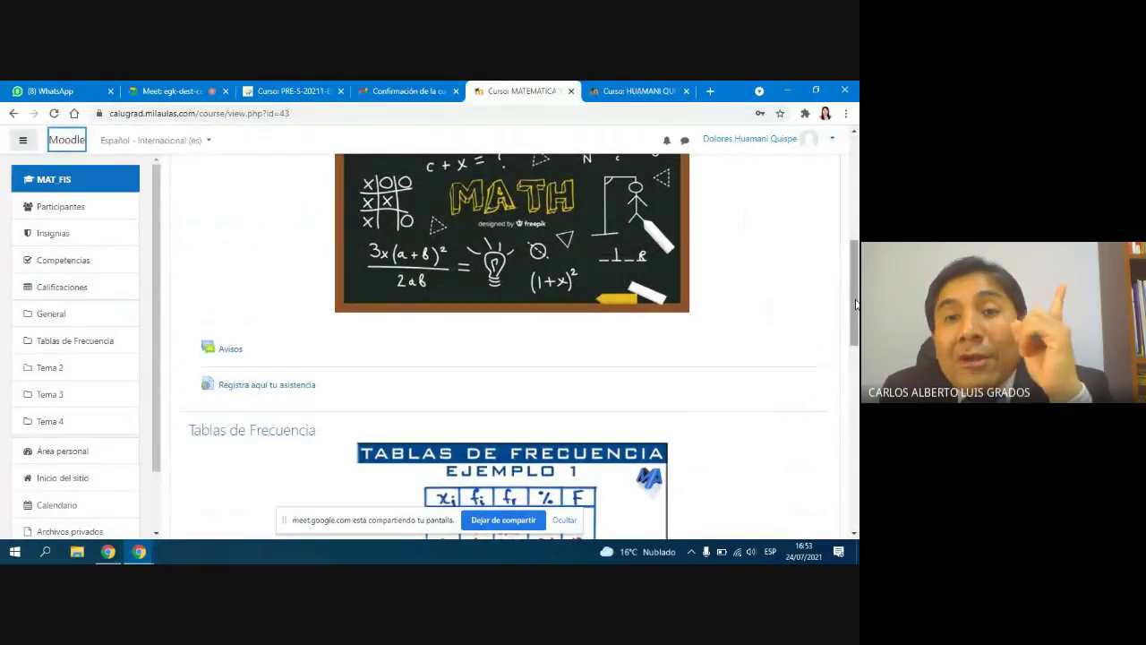
pyautogui.moveTo(855, 306); pyautogui.dragTo(856, 351)
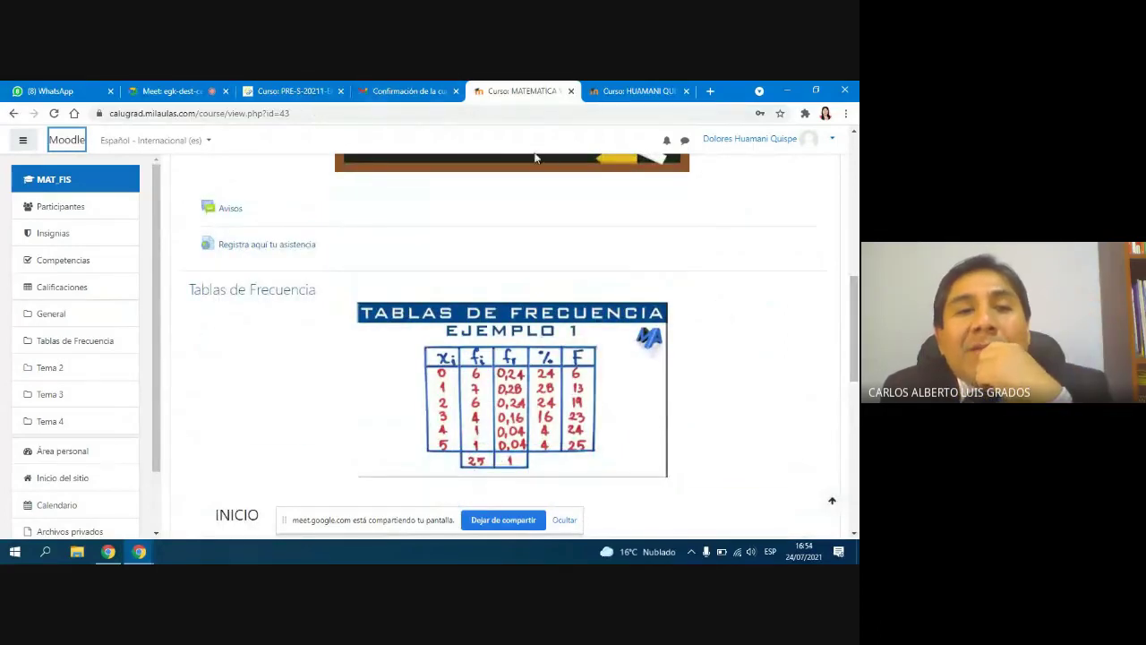
pyautogui.click(370, 93)
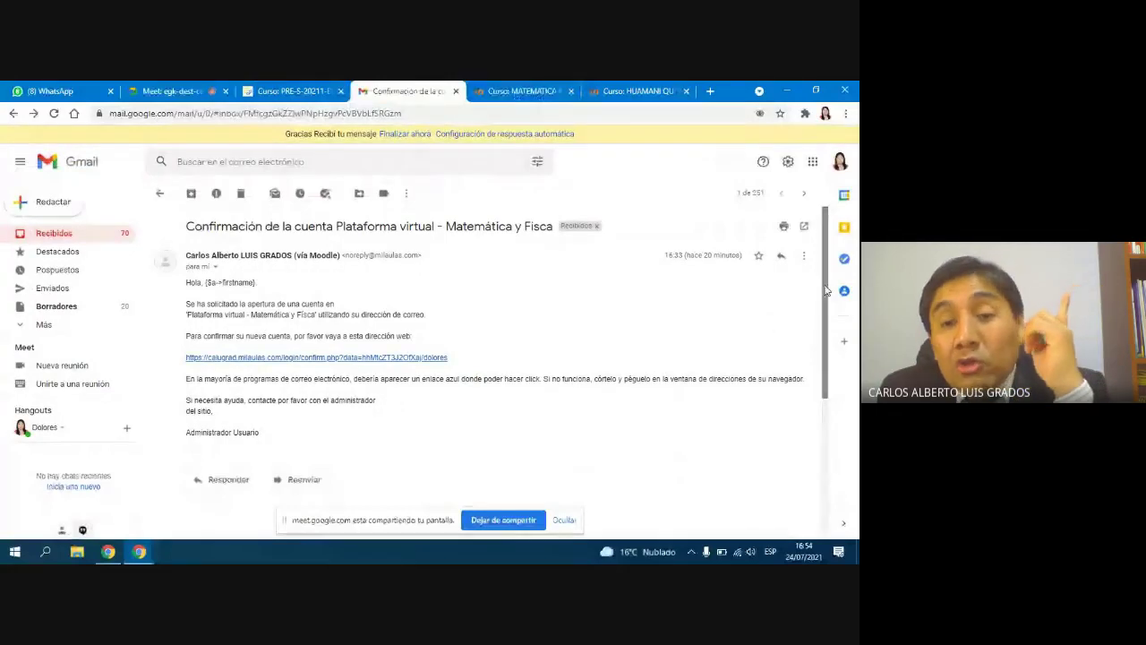
# Go back to the new tab page, open Gmail, view the PRE-S course tab, then Meet.
pyautogui.click(13, 114)
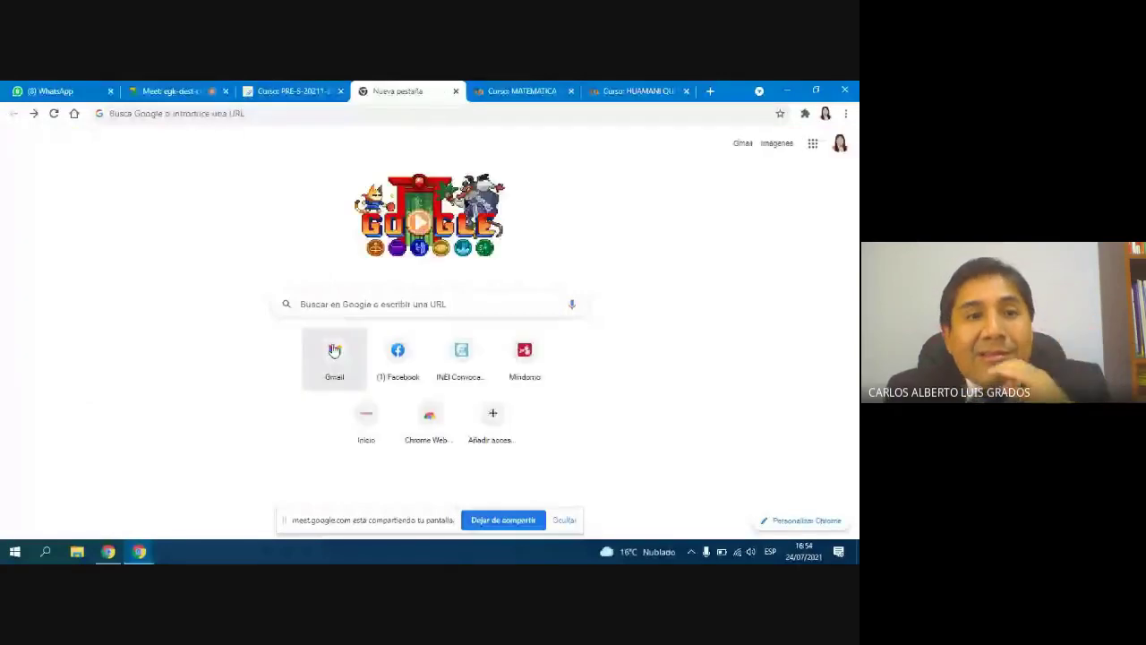
pyautogui.click(334, 350)
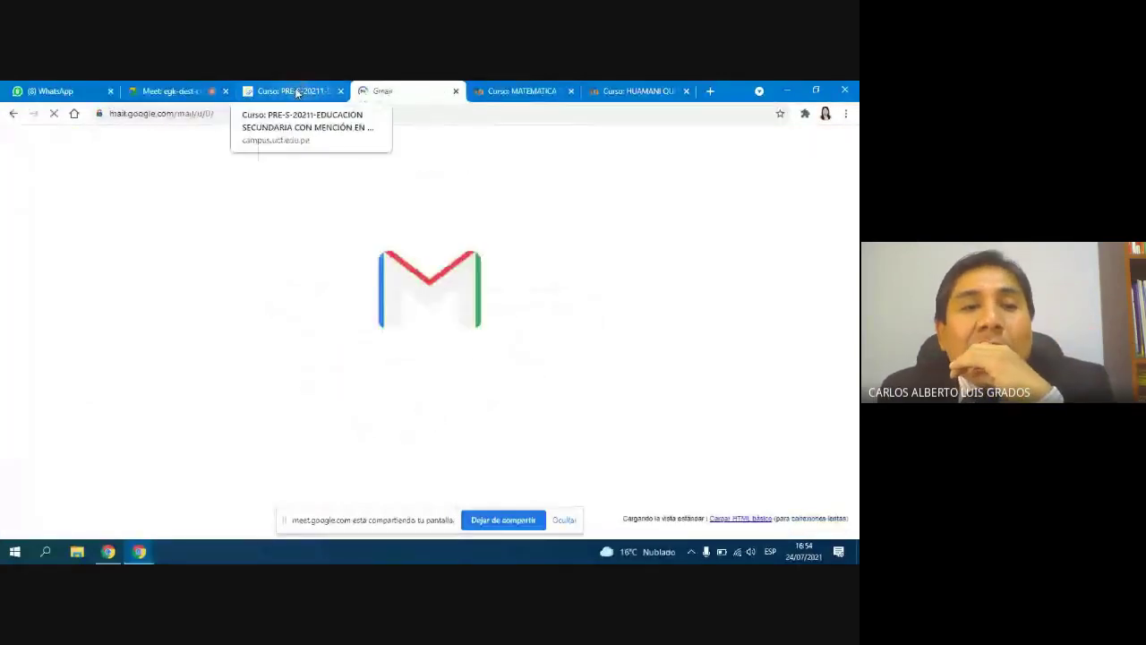
pyautogui.click(296, 91)
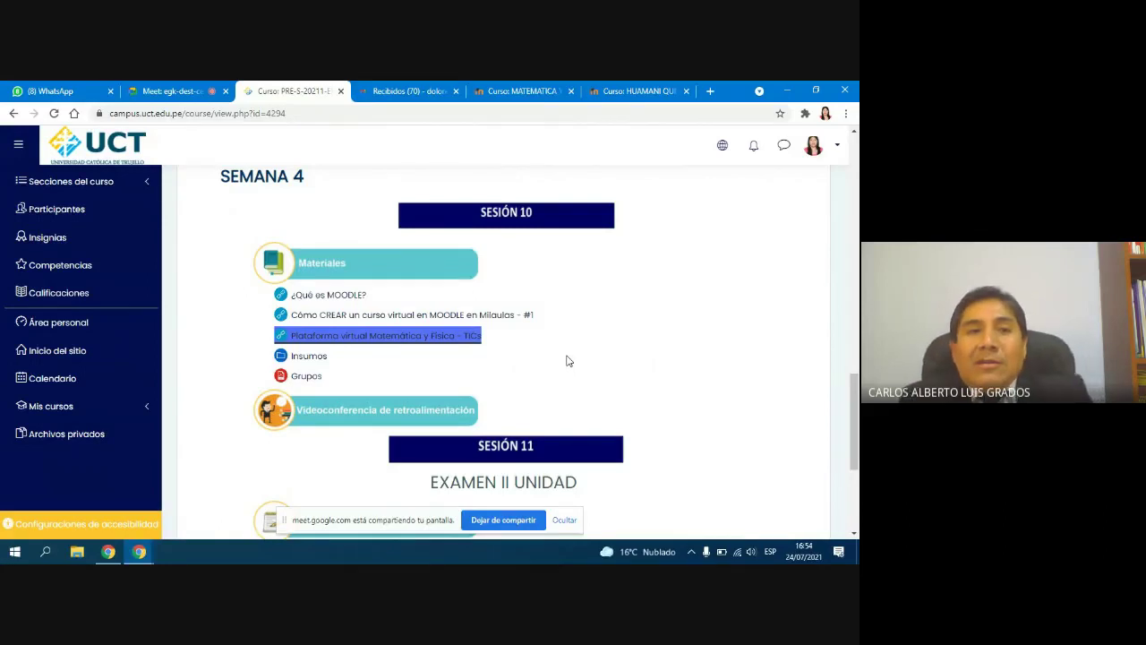
pyautogui.click(195, 92)
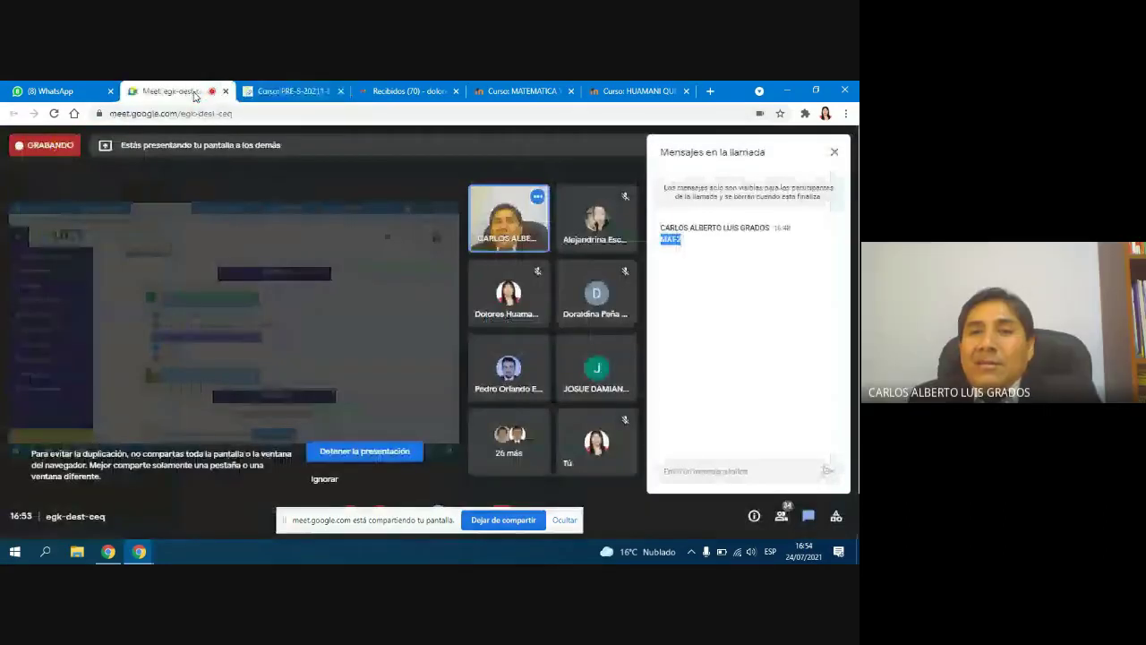
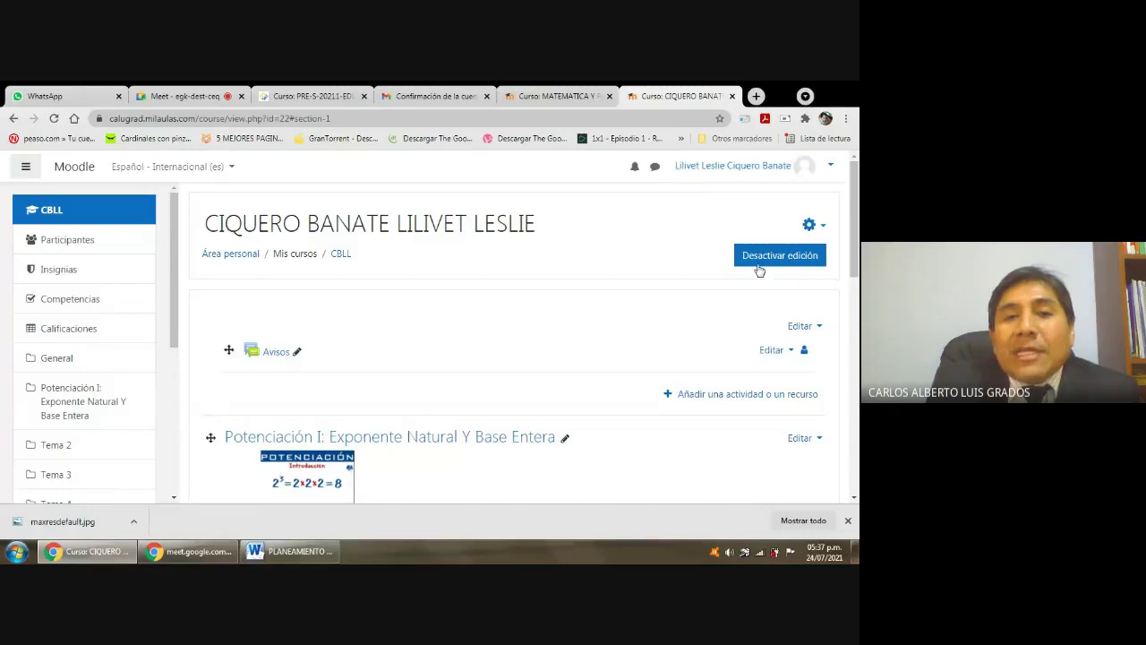
pyautogui.click(773, 260)
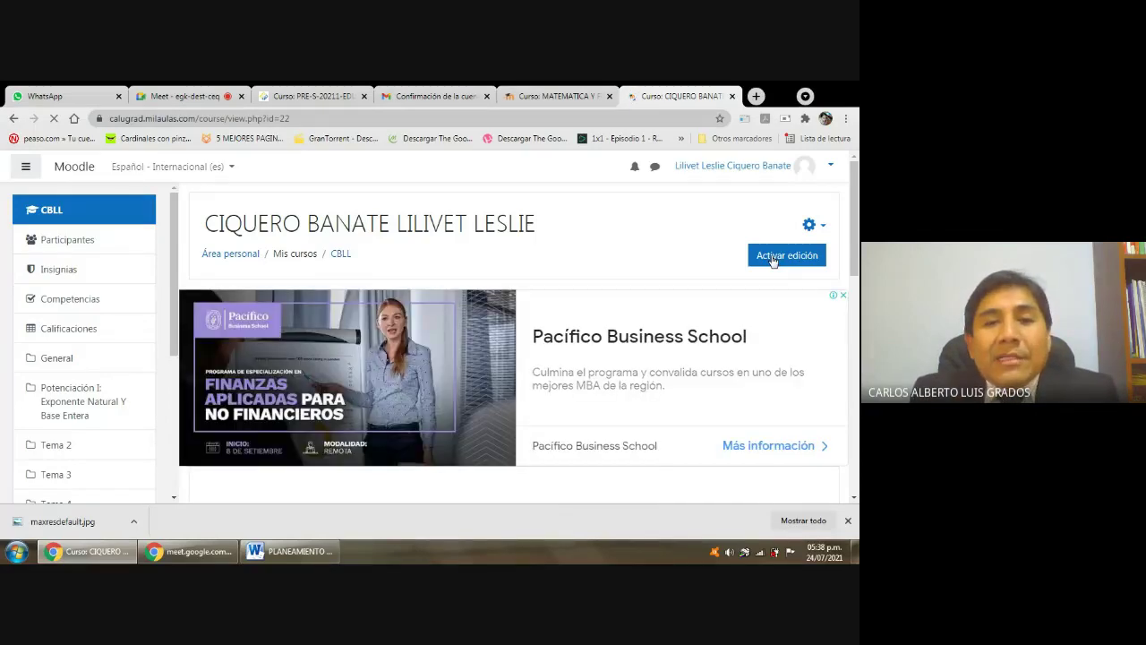
pyautogui.click(773, 257)
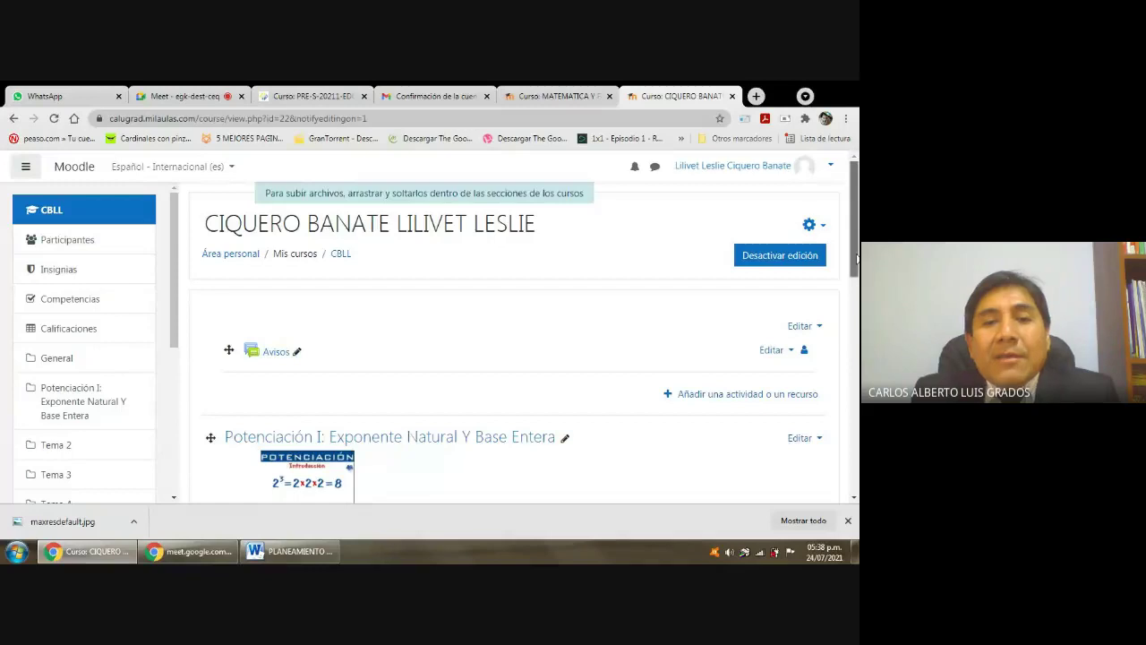
pyautogui.moveTo(855, 259)
pyautogui.mouseDown()
pyautogui.moveTo(856, 281)
pyautogui.moveTo(856, 257)
pyautogui.mouseUp()
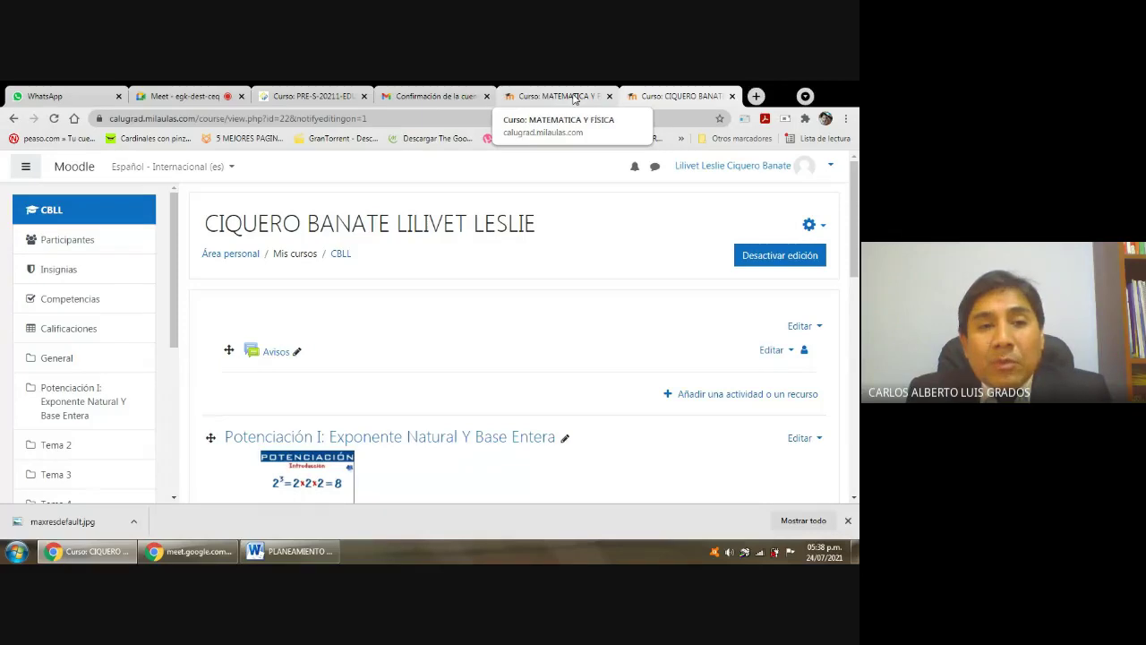
# View the MATEMATICA Y FÍSICA General section's chalkboard image, then go to the Gmail confirmation email.
pyautogui.click(559, 96)
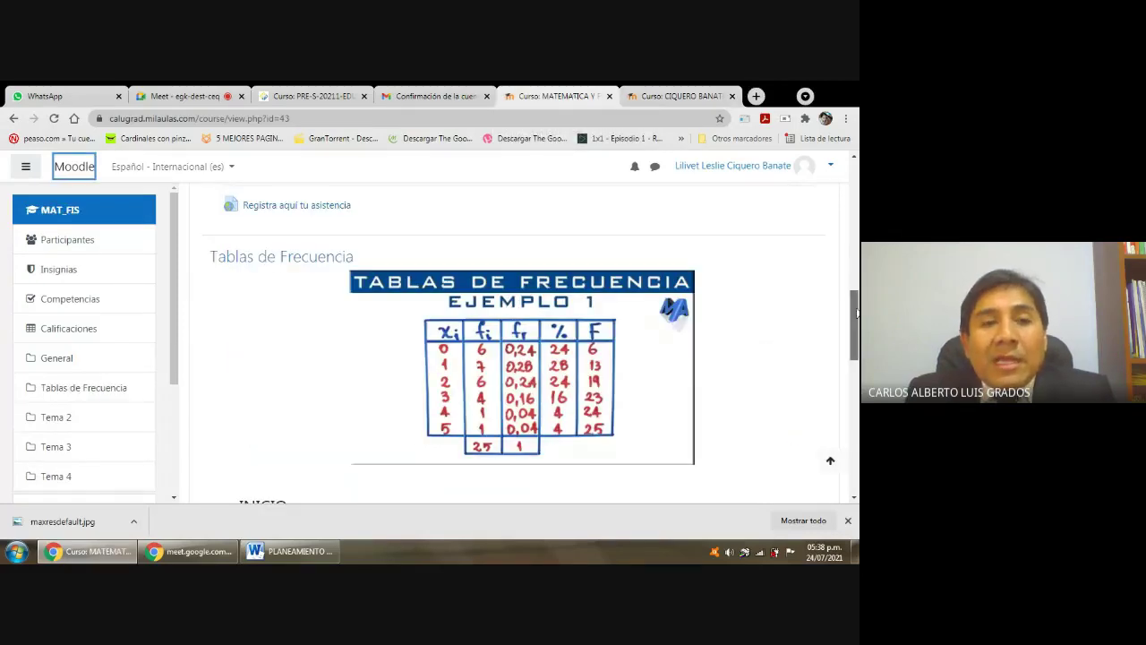
pyautogui.moveTo(855, 322); pyautogui.dragTo(841, 232)
pyautogui.scroll(1, 842, 233)
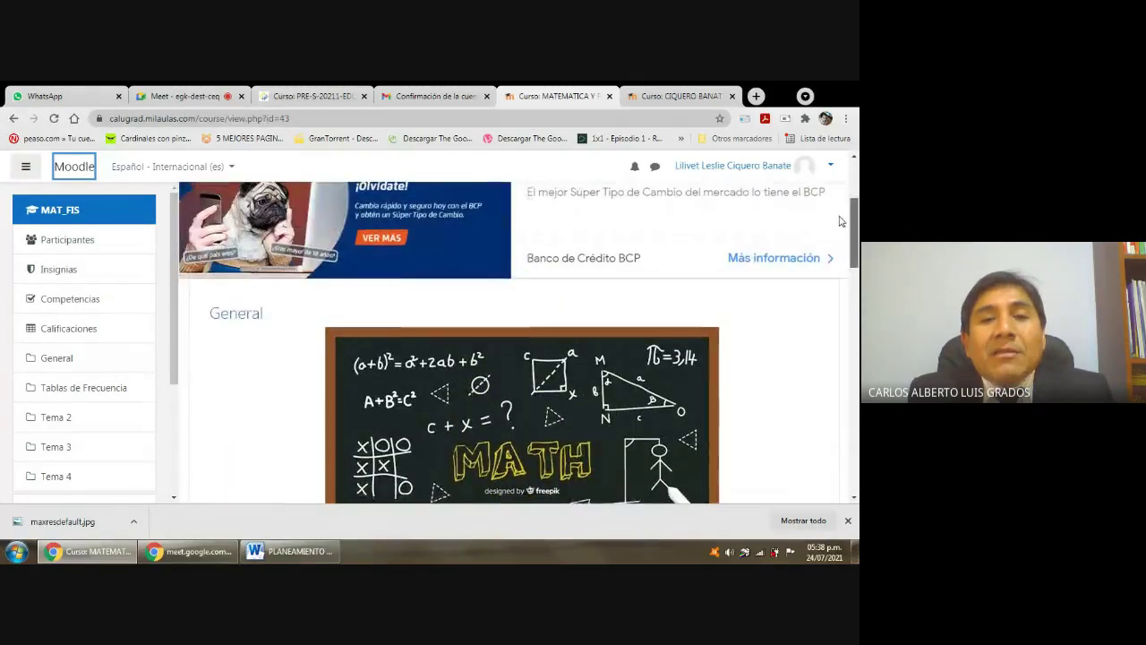
pyautogui.click(434, 96)
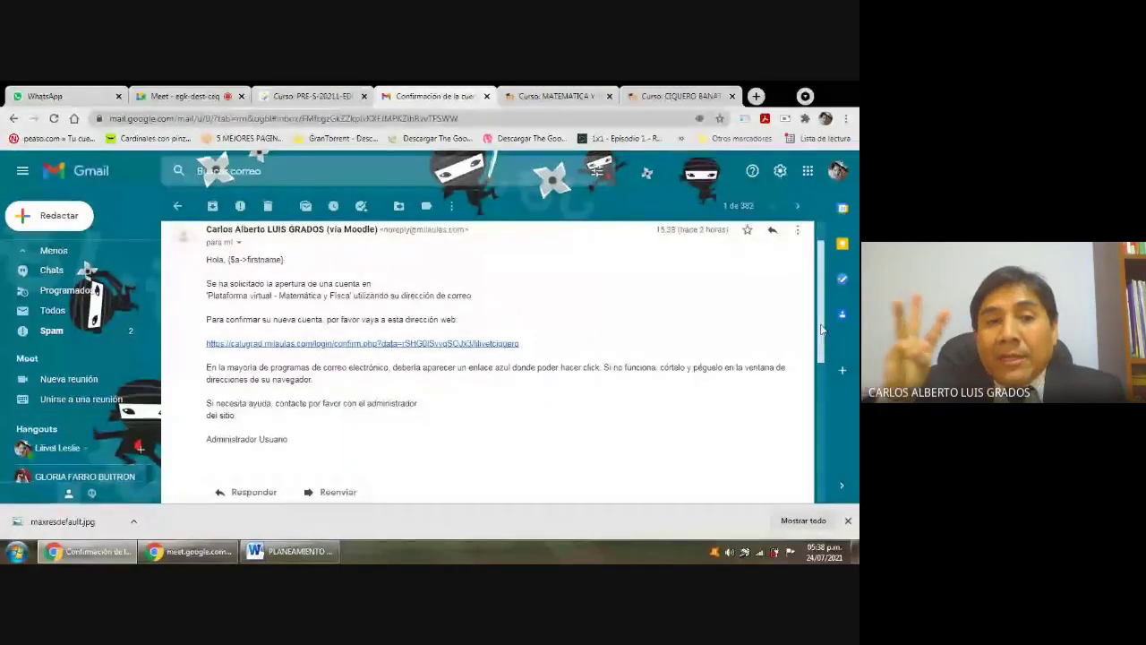
# Review the Moodle account-confirmation email and return to the PRE-S-20211 UCT course page.
pyautogui.scroll(1, 821, 327)
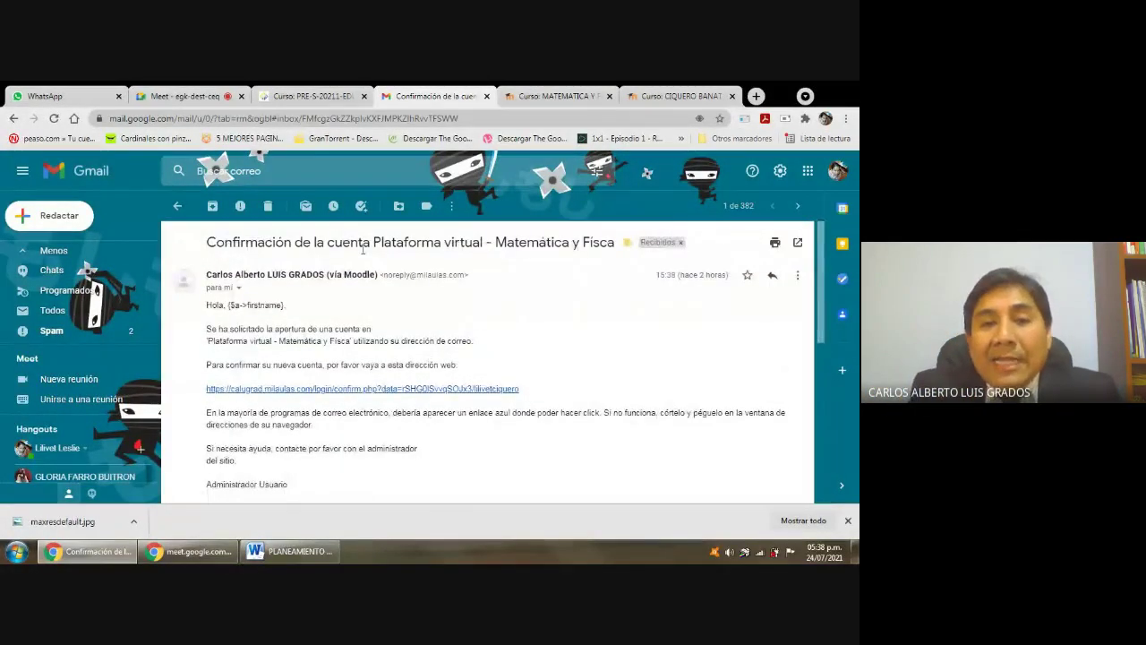
pyautogui.click(331, 93)
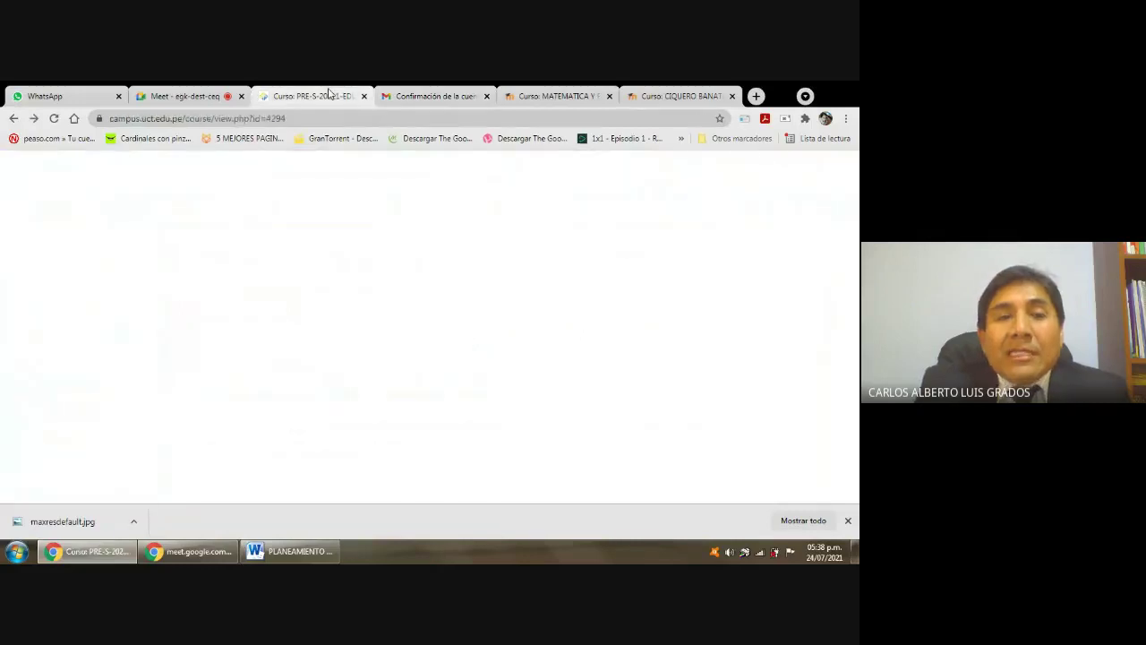
pyautogui.click(460, 97)
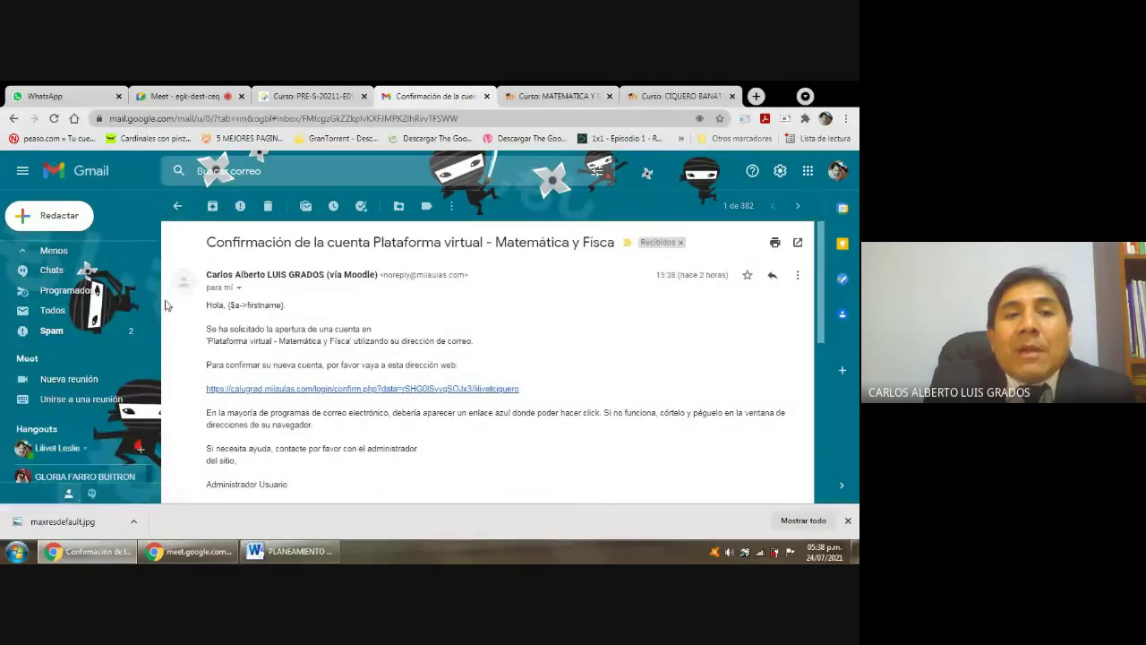
pyautogui.scroll(4, 145, 268)
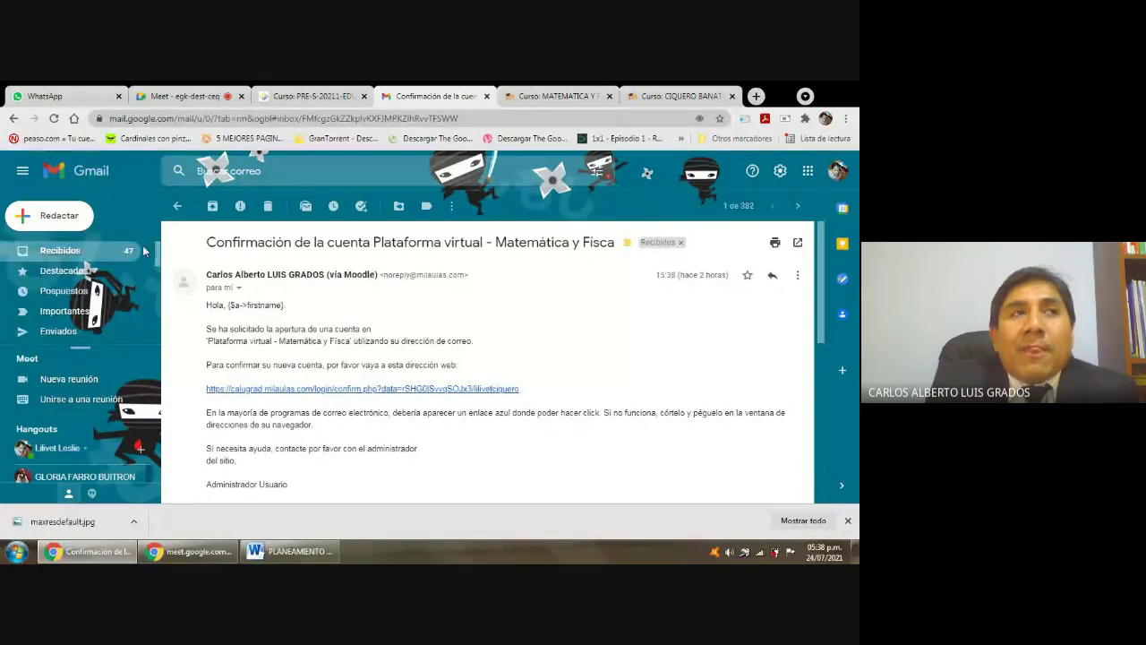
pyautogui.click(313, 96)
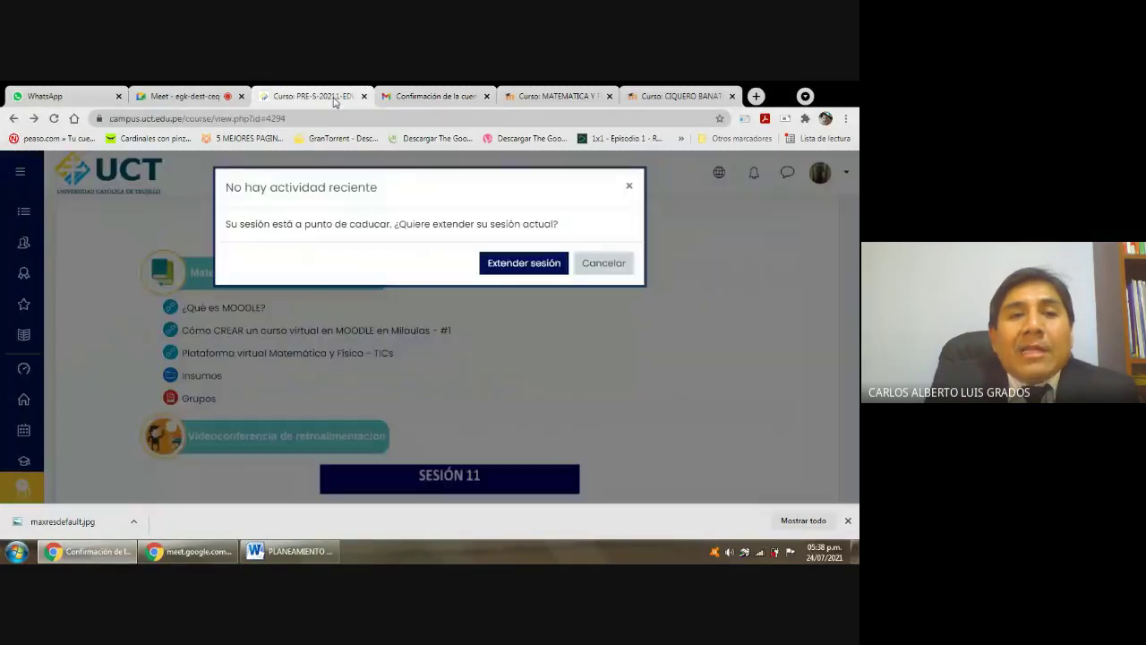
# Dismiss the Extender sesión and 'La sesión expiró' notices, then return to the CIQUERO BANATE course.
pyautogui.click(517, 263)
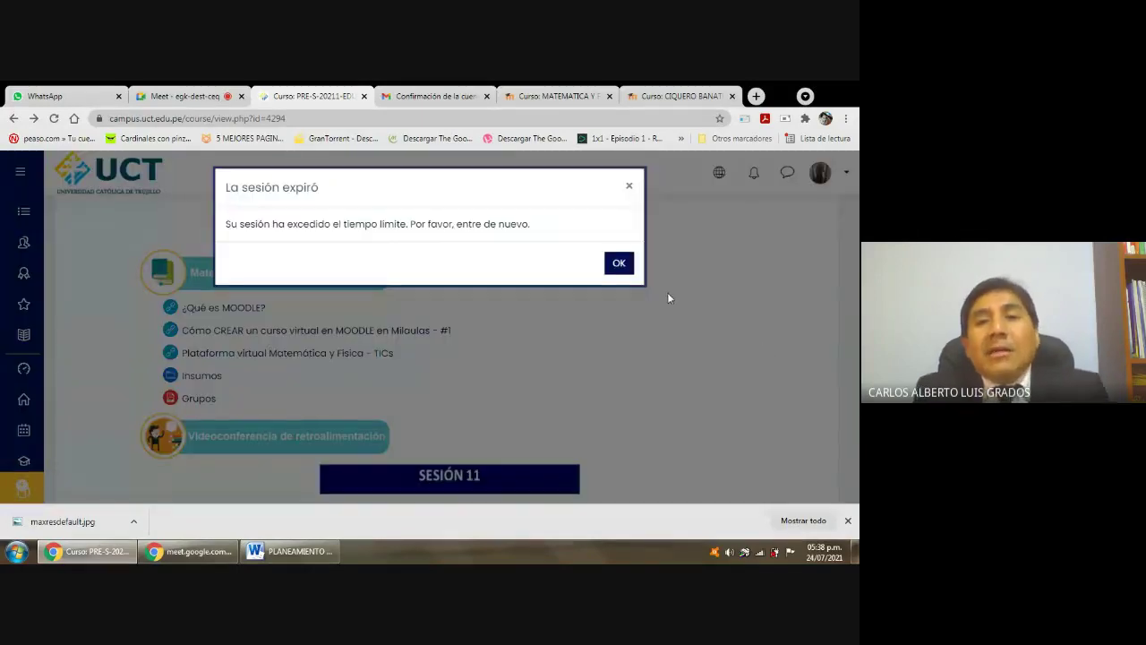
pyautogui.click(621, 264)
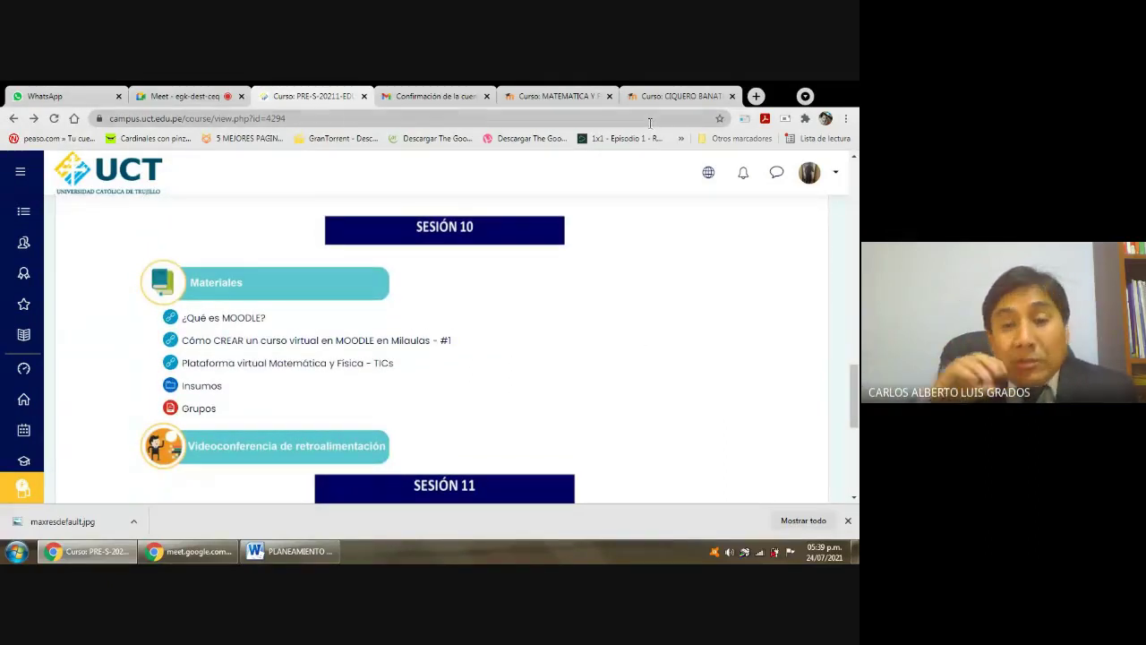
pyautogui.click(654, 96)
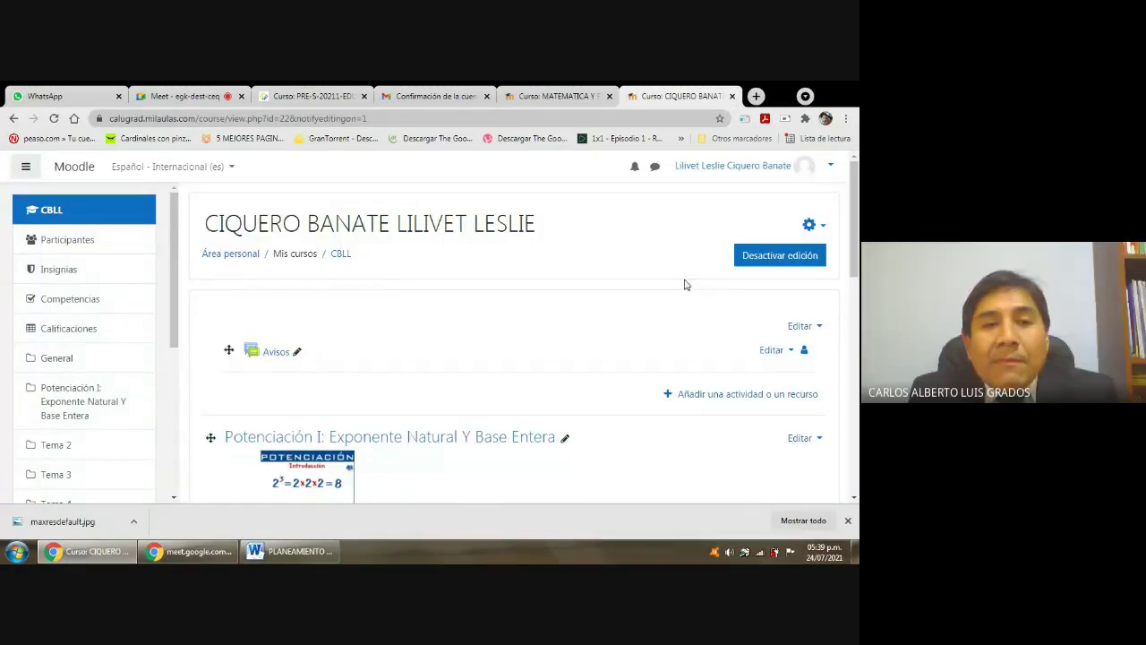
# Compare the CBLL course page with the MATEMATICA Y FÍSICA course's chalkboard cover image.
pyautogui.scroll(-1, 857, 285)
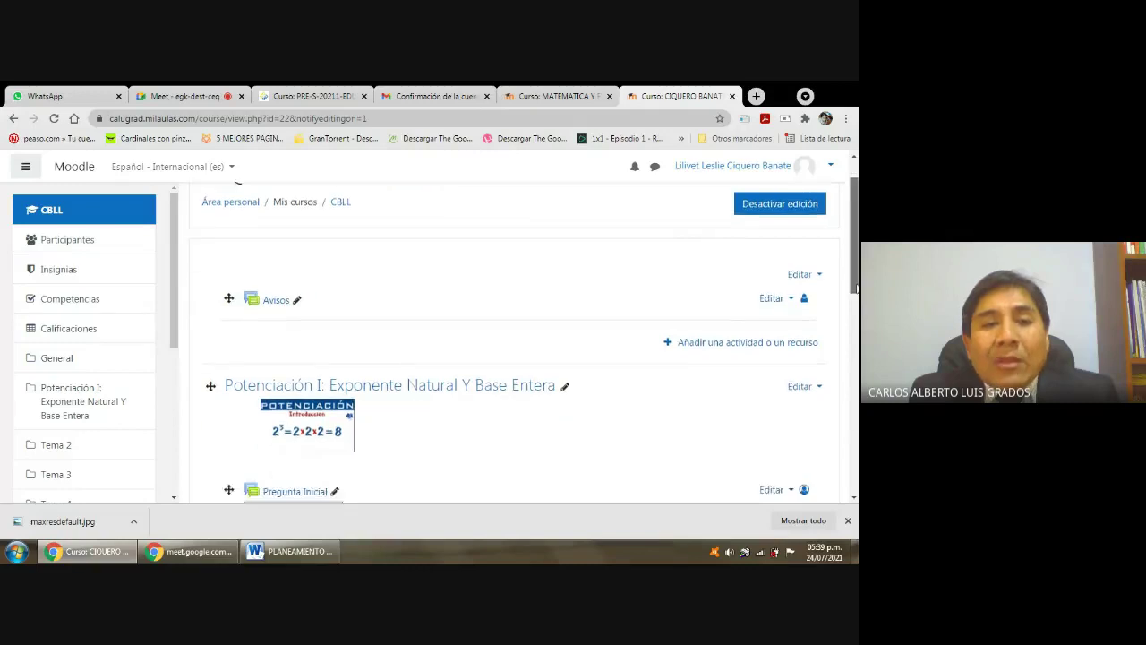
pyautogui.scroll(1, 853, 269)
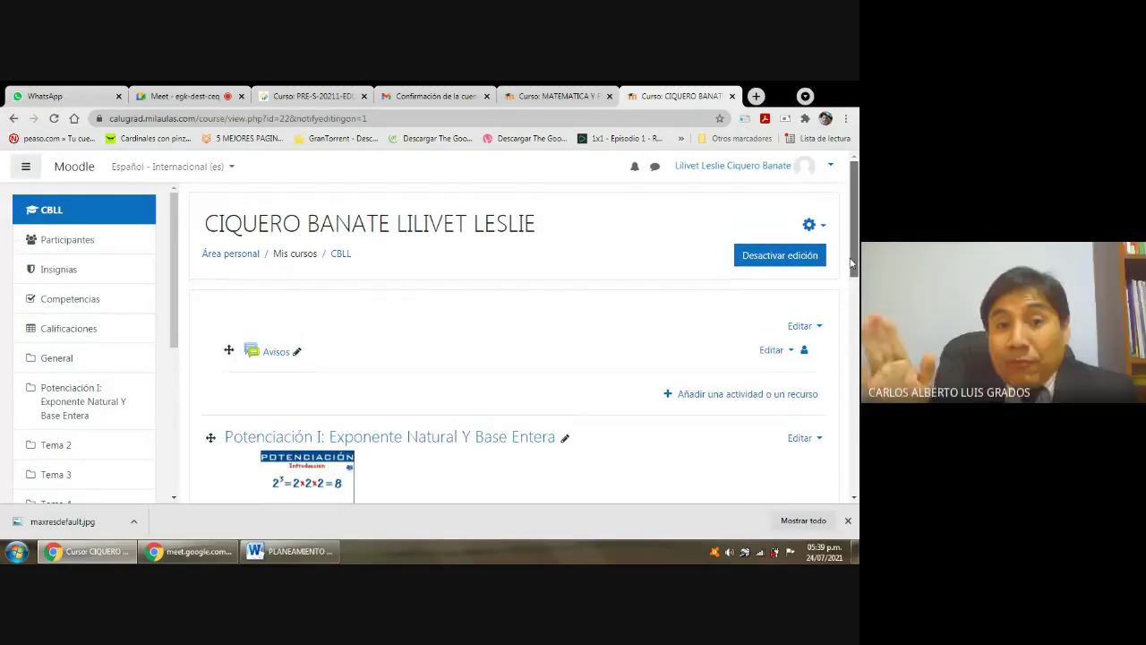
pyautogui.scroll(-1, 851, 268)
pyautogui.moveTo(851, 280); pyautogui.dragTo(853, 271)
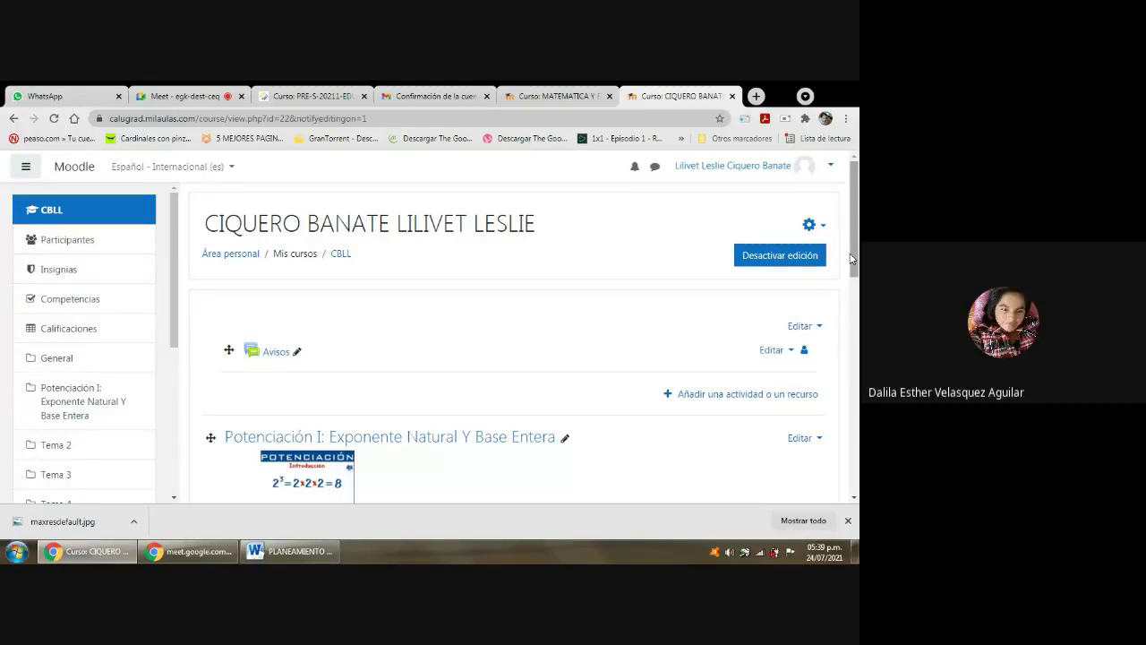
pyautogui.moveTo(852, 258); pyautogui.dragTo(854, 255)
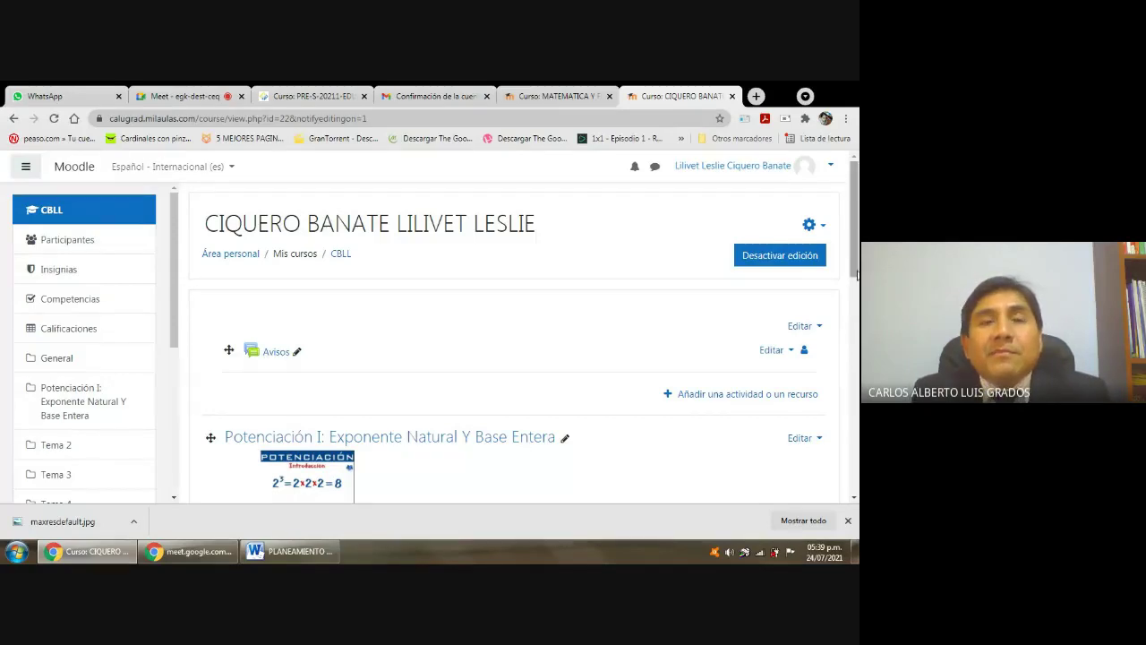
pyautogui.scroll(-5, 850, 275)
pyautogui.scroll(3, 846, 275)
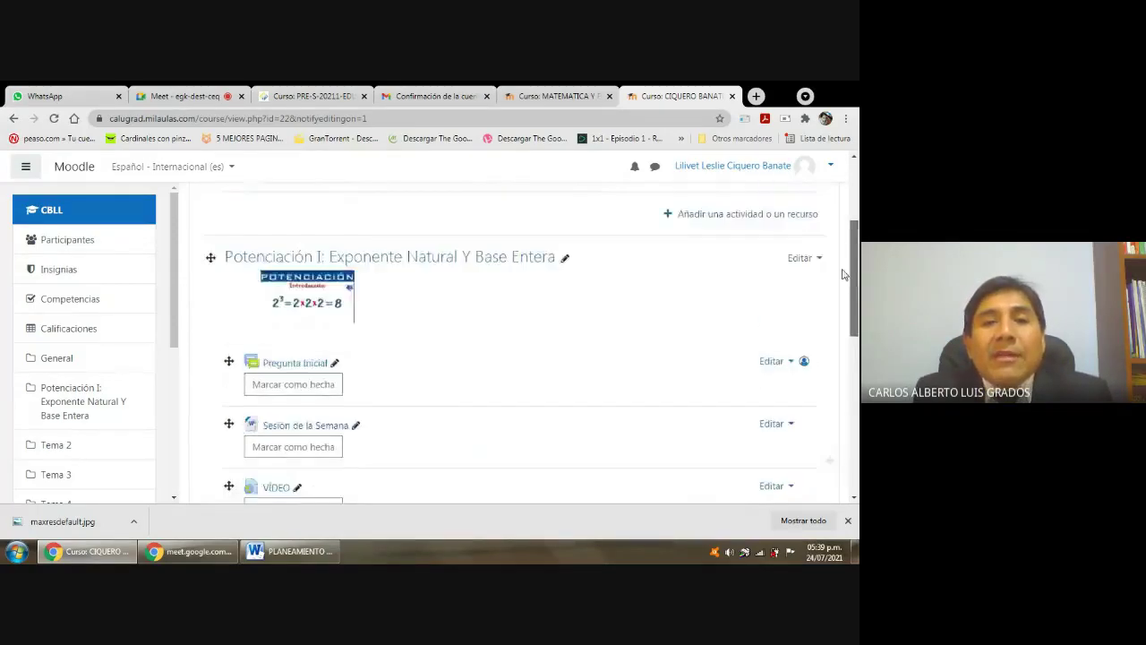
pyautogui.scroll(3, 842, 274)
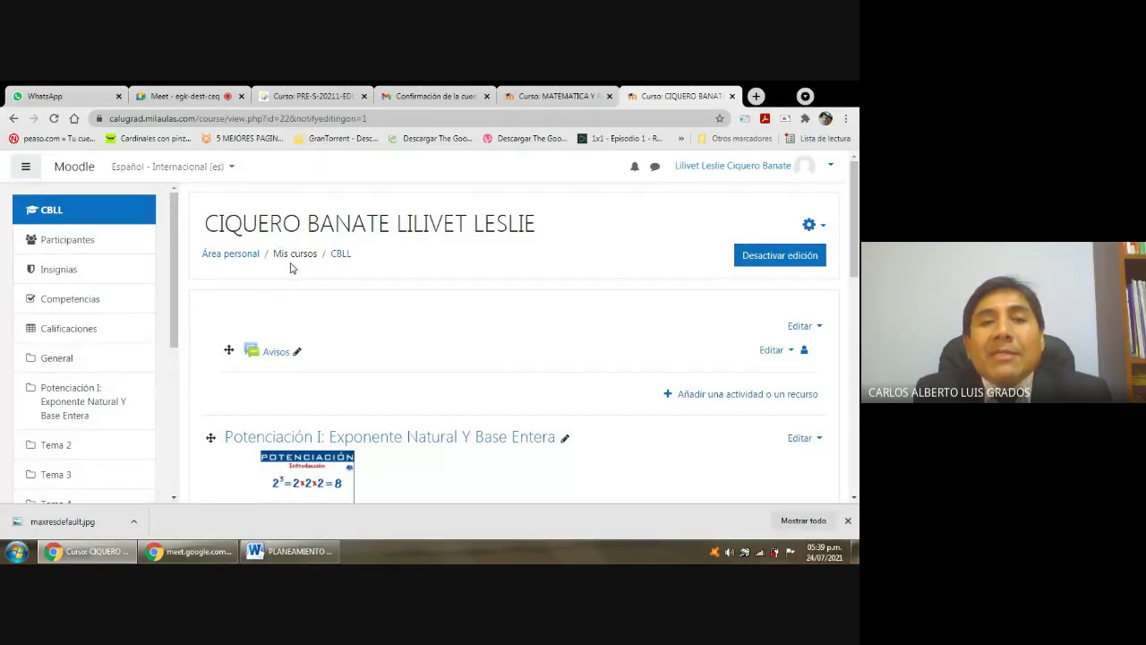
pyautogui.click(555, 96)
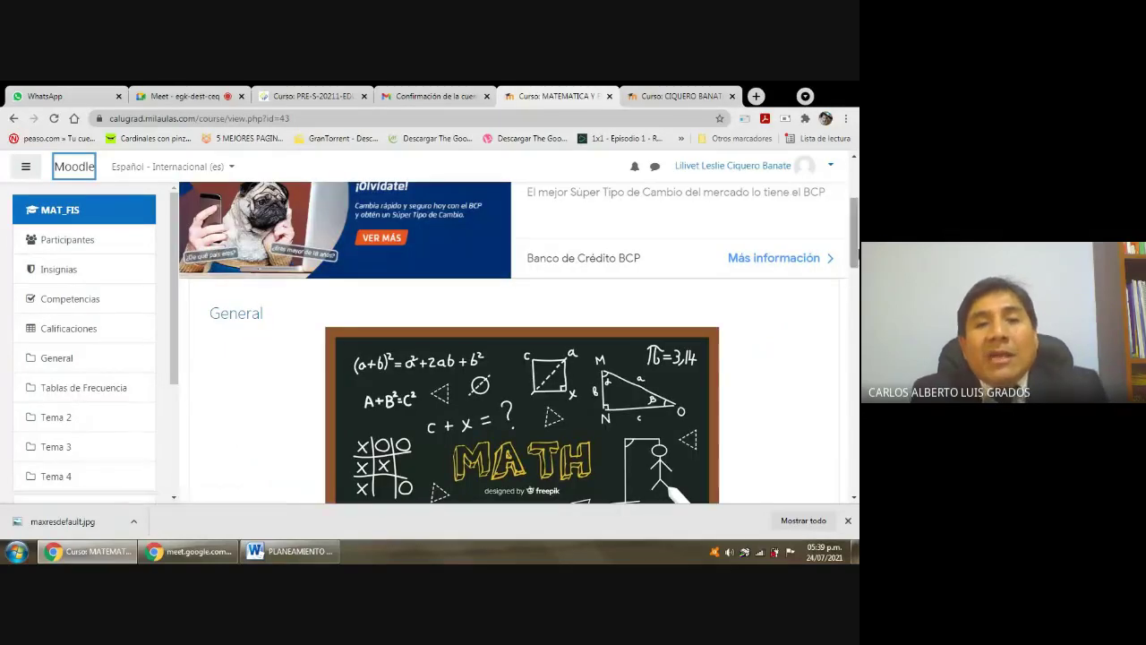
pyautogui.moveTo(855, 256); pyautogui.dragTo(856, 274)
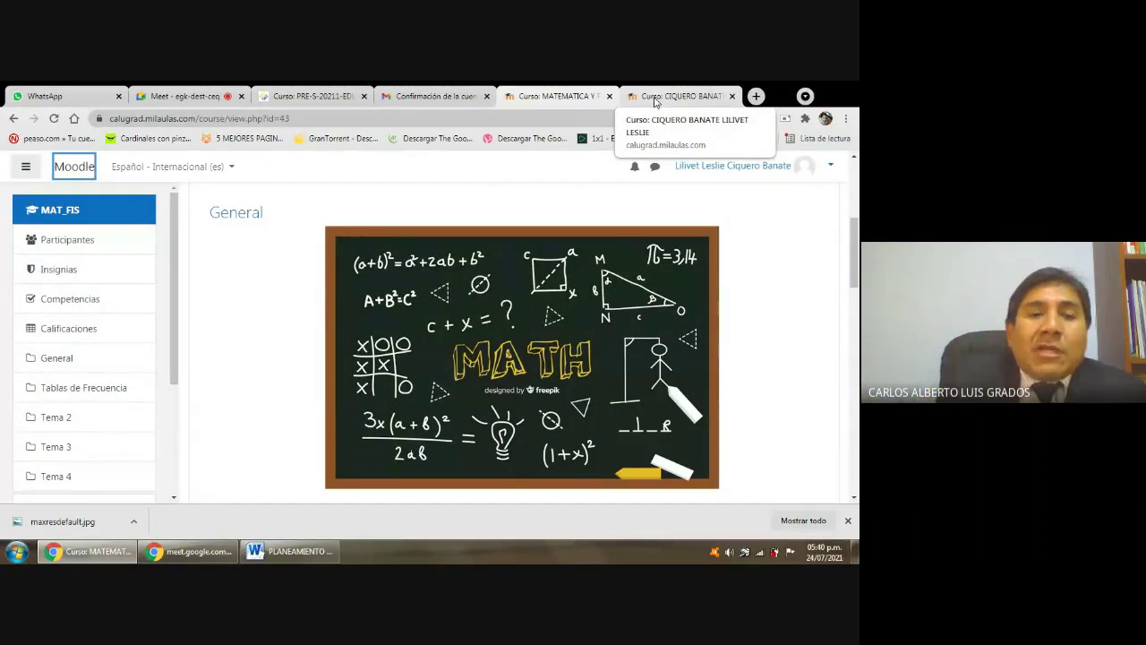
pyautogui.click(654, 97)
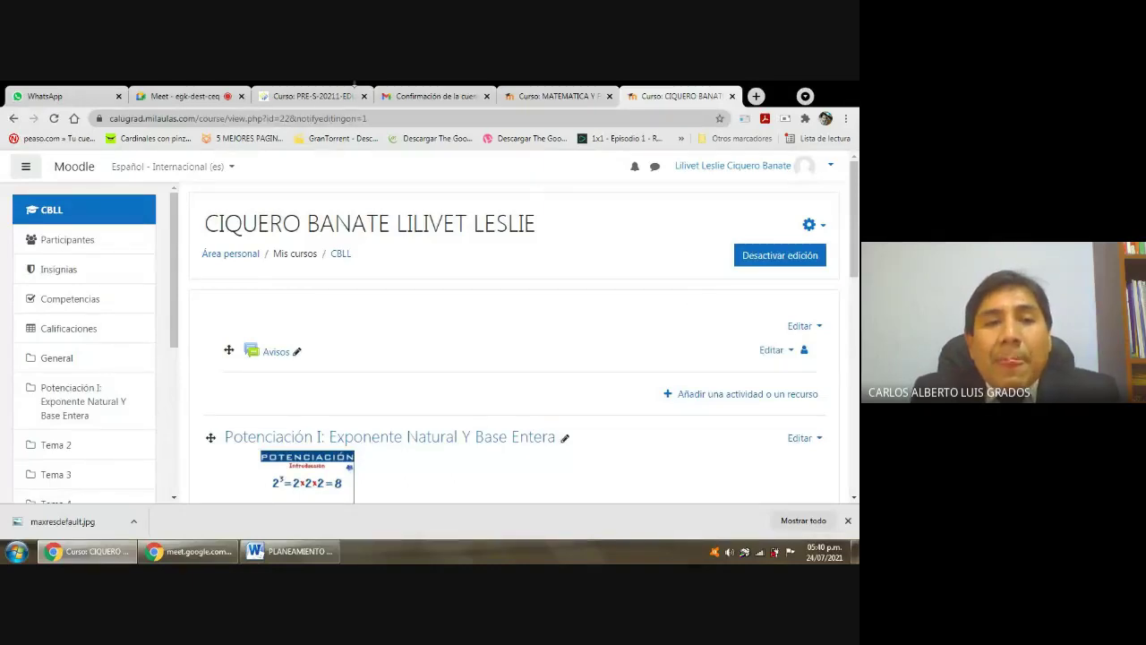
# Return to the UCT course's Sesión 10 materials and locate the Insumos zip file on the desktop.
pyautogui.click(327, 98)
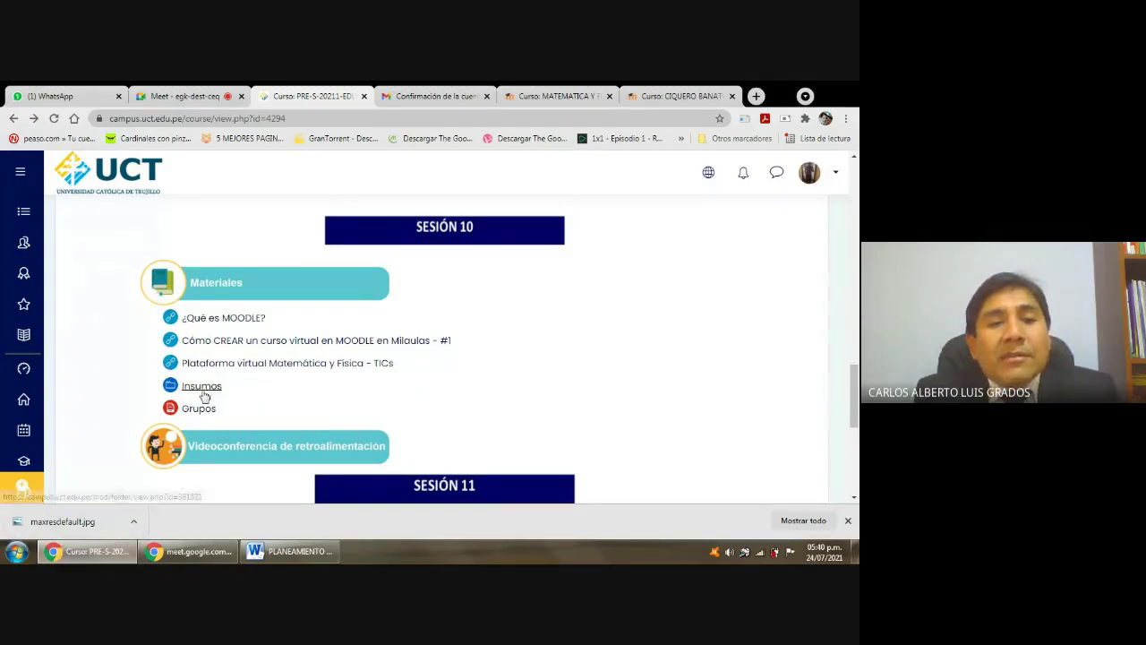
pyautogui.click(89, 551)
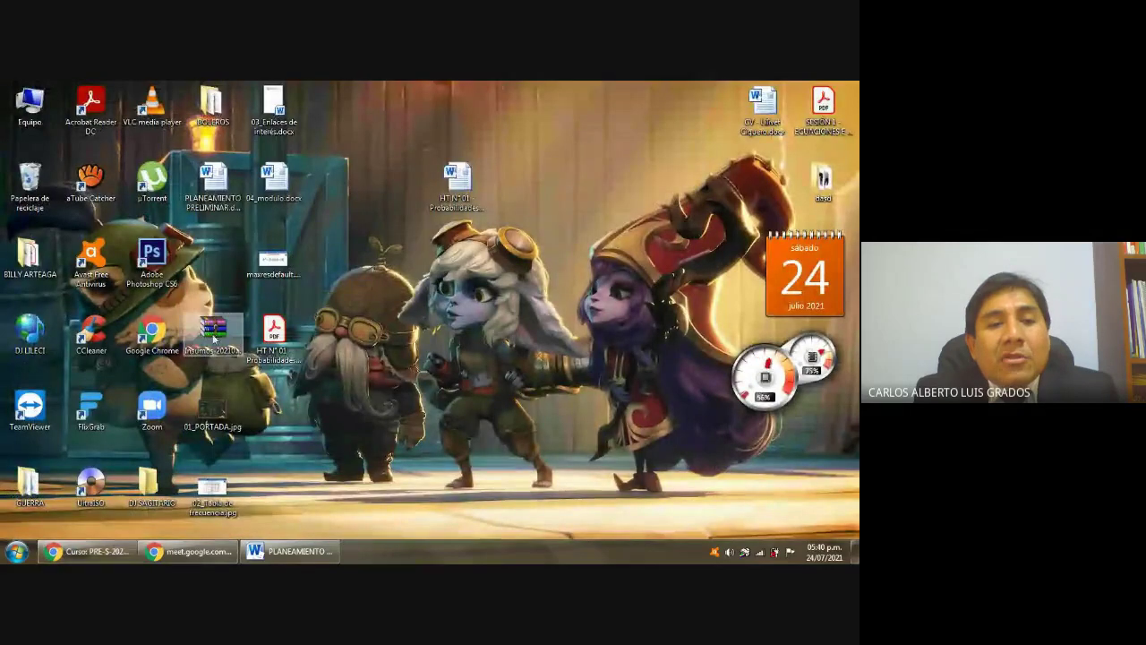
pyautogui.click(213, 333)
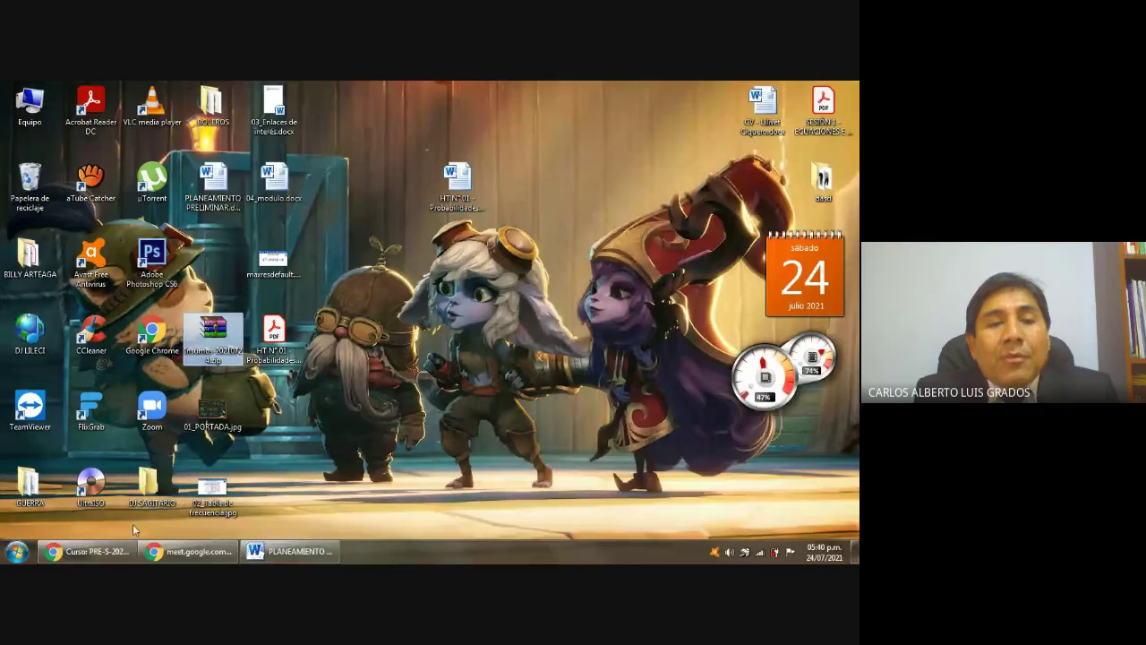
pyautogui.click(90, 551)
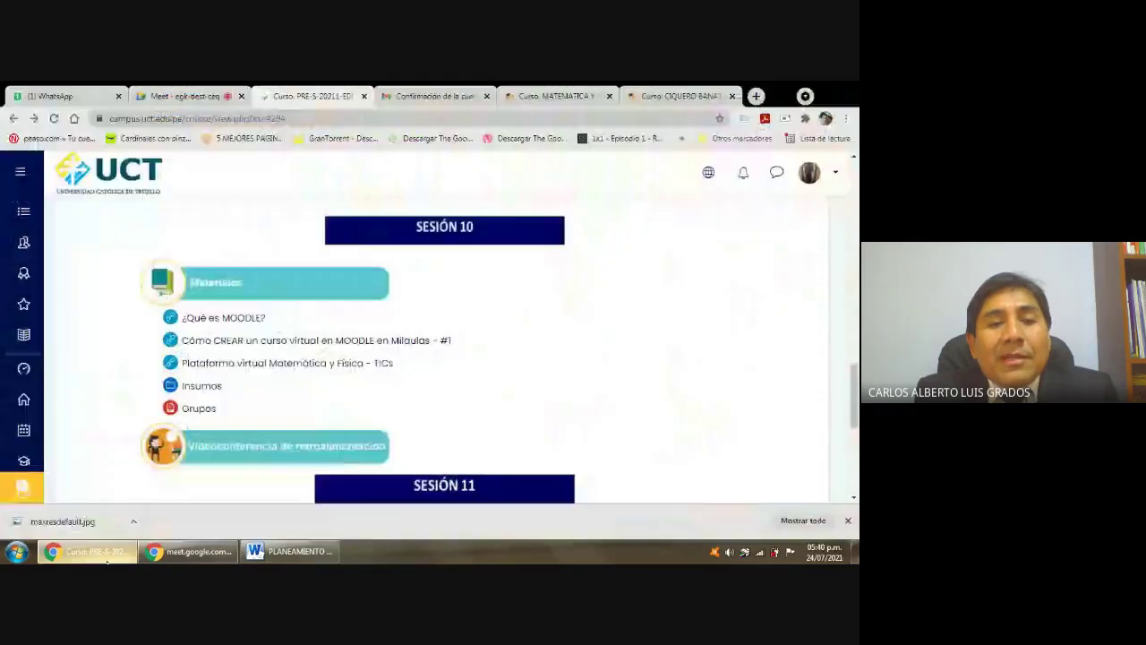
# View the Insumos folder, log back in, and cancel the logout to stay on Área personal.
pyautogui.click(202, 385)
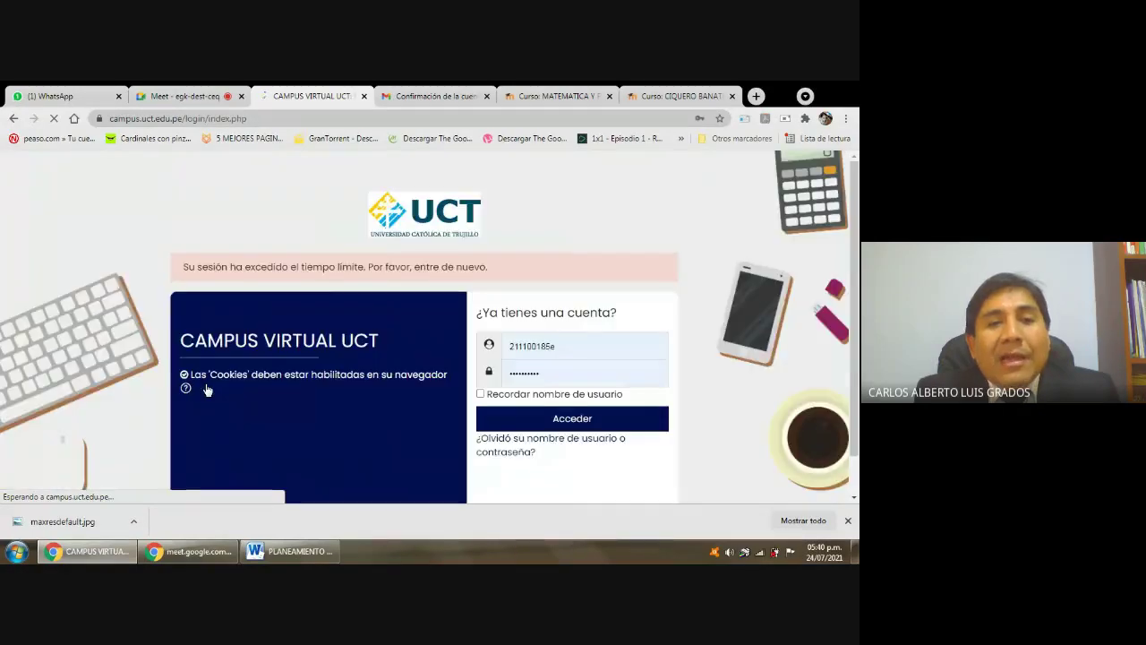
pyautogui.click(570, 419)
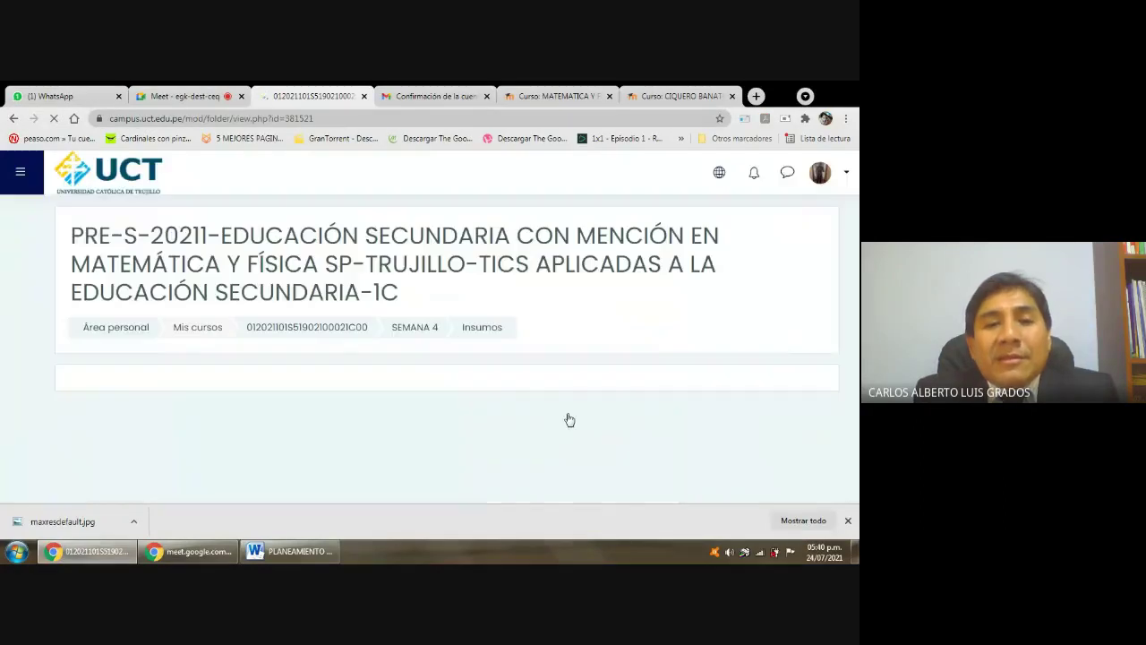
pyautogui.moveTo(856, 251); pyautogui.dragTo(857, 320)
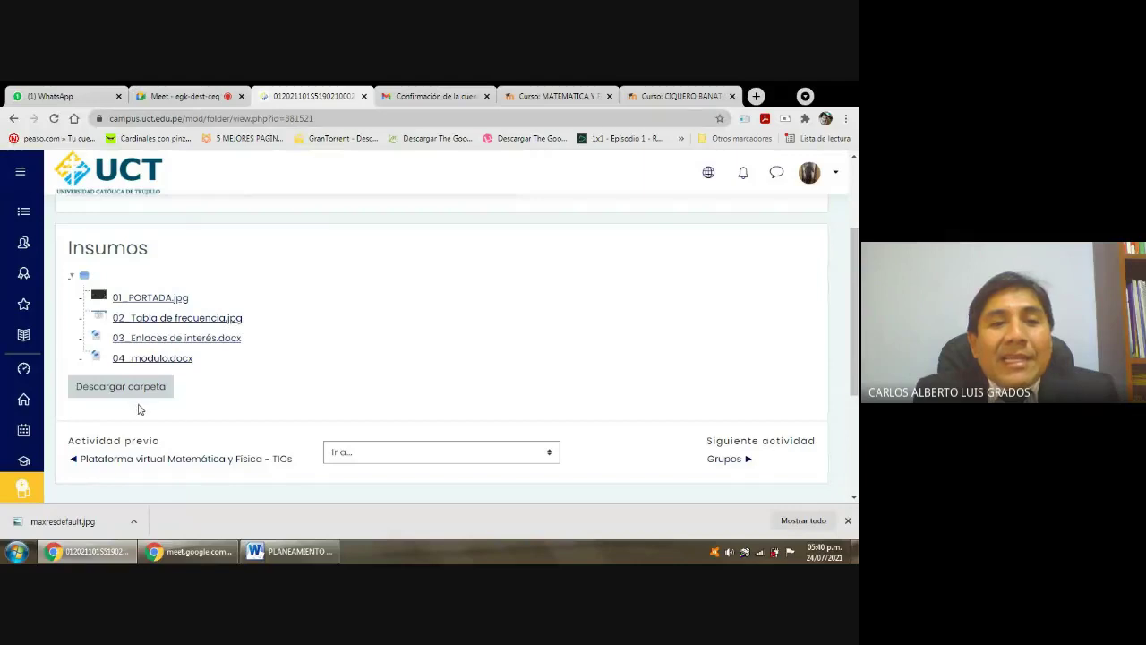
pyautogui.click(13, 119)
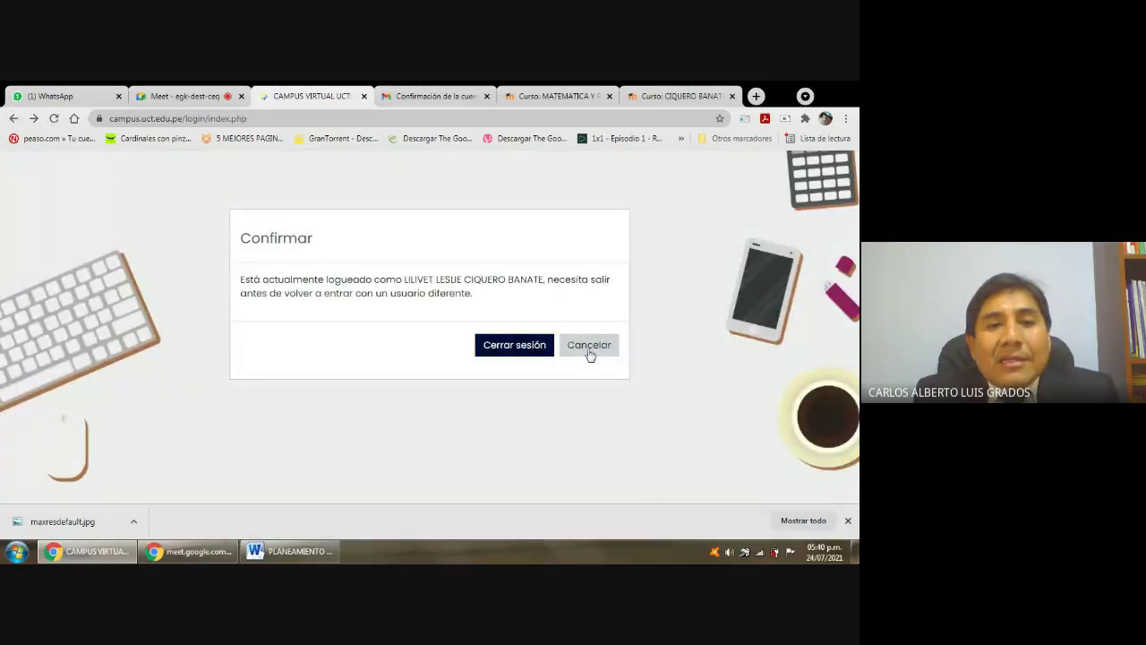
pyautogui.click(589, 355)
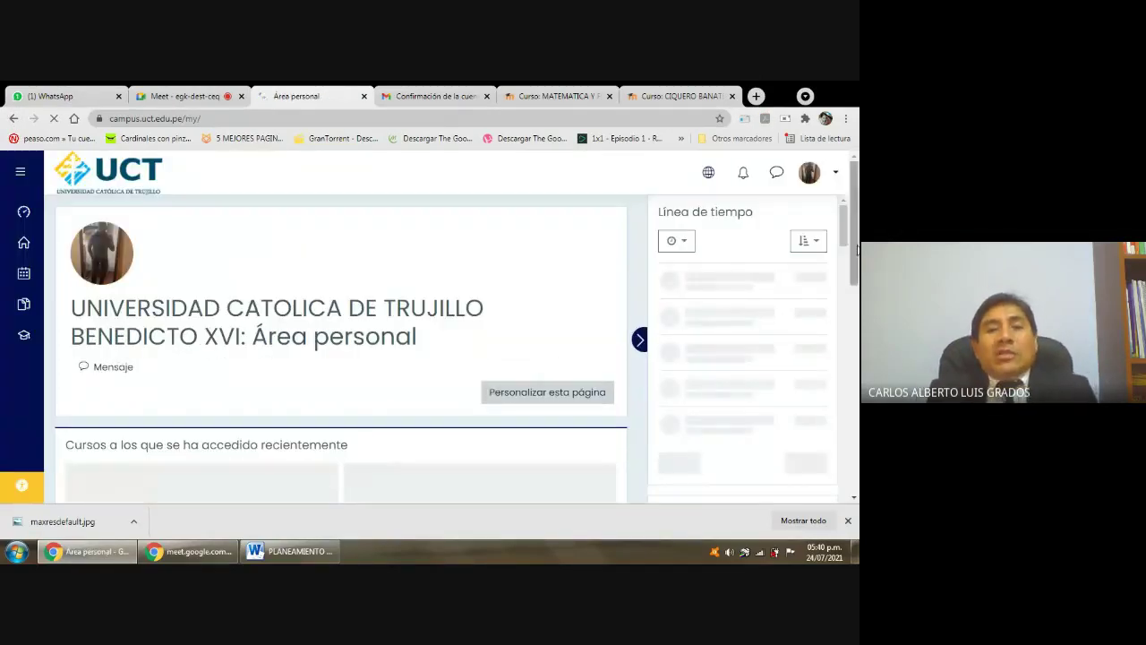
# Open the Educación Secundaria TICs course and its SESIÓN 10 Insumos folder.
pyautogui.scroll(-3, 489, 394)
pyautogui.moveTo(857, 363); pyautogui.dragTo(858, 494)
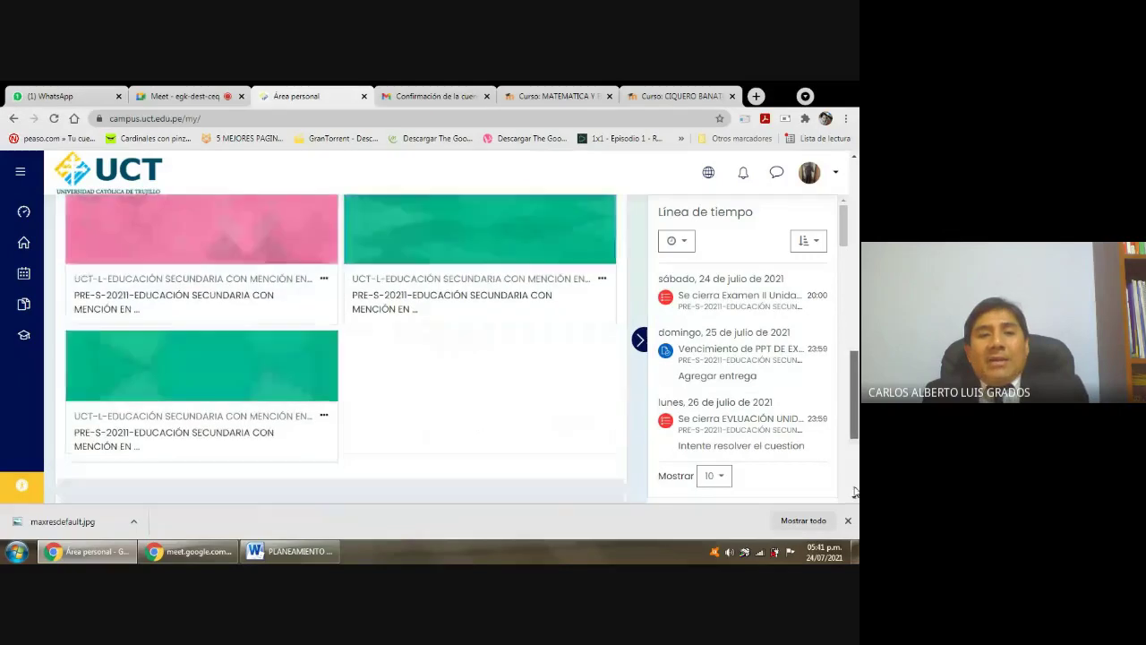
pyautogui.tripleClick(239, 423)
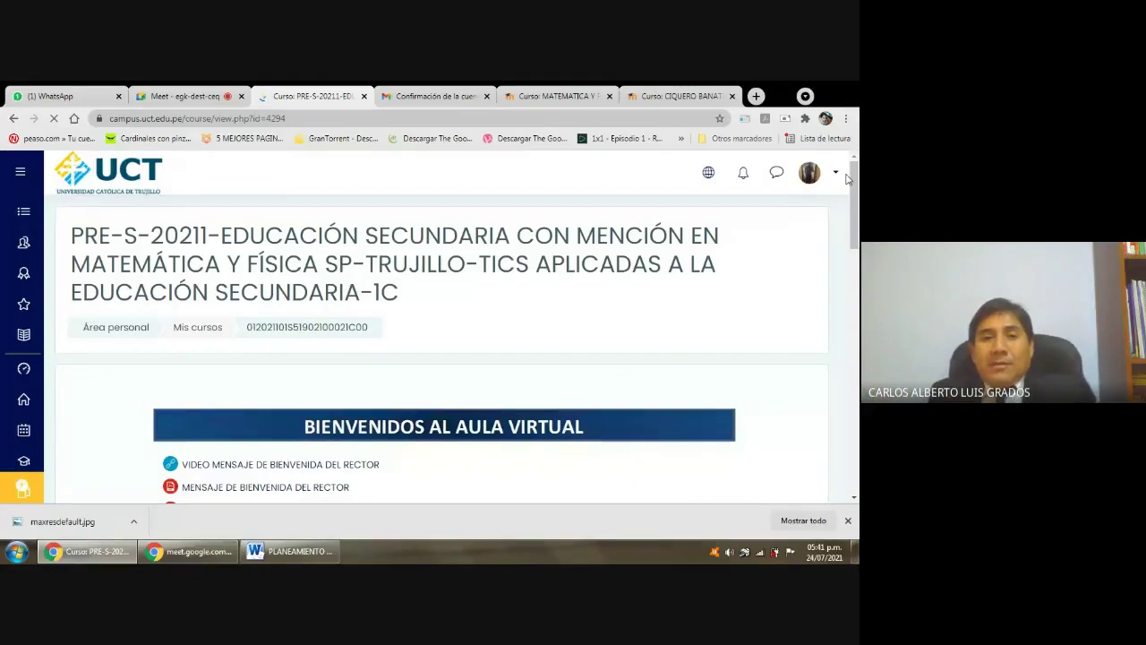
pyautogui.moveTo(850, 179); pyautogui.dragTo(854, 285)
pyautogui.scroll(-5, 439, 349)
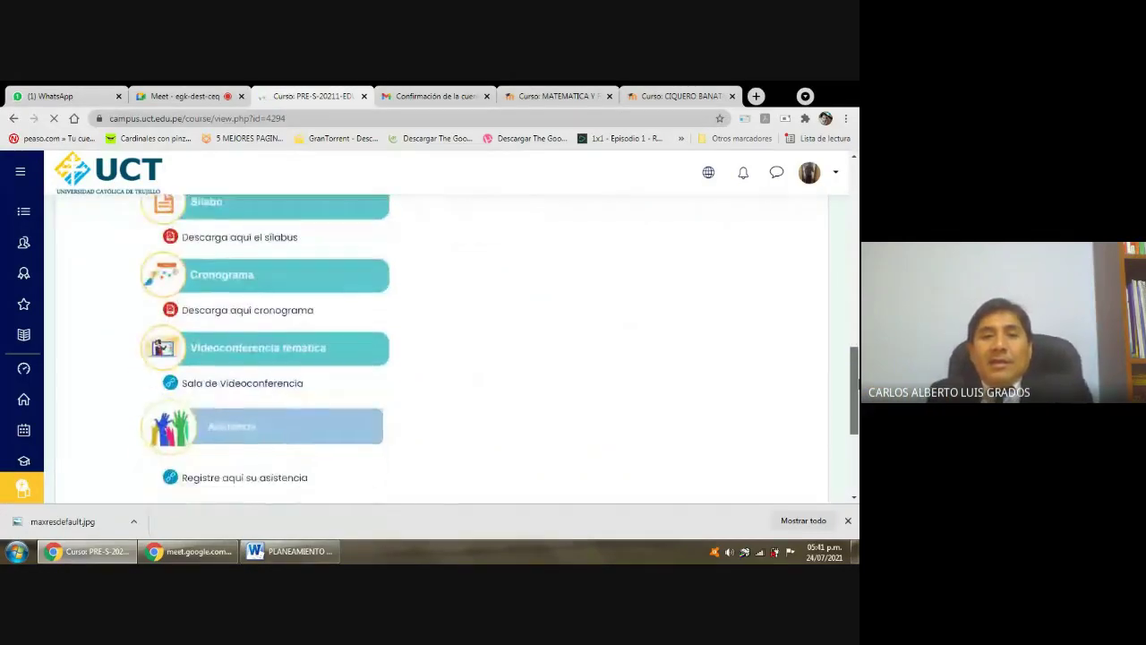
pyautogui.scroll(-5, 857, 413)
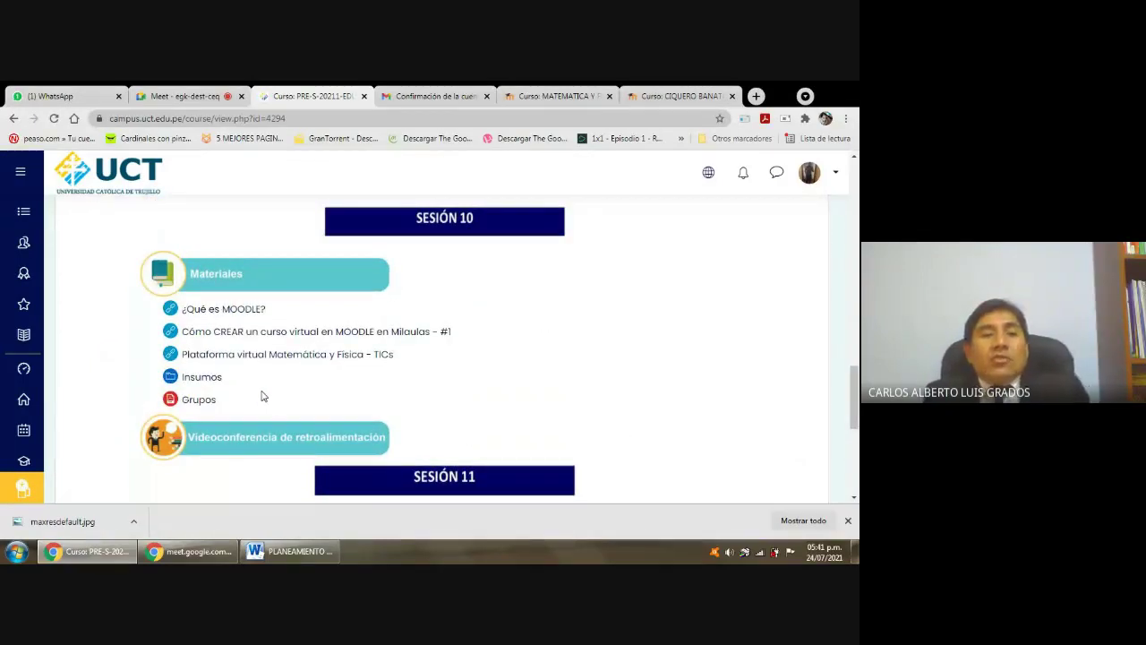
pyautogui.doubleClick(209, 381)
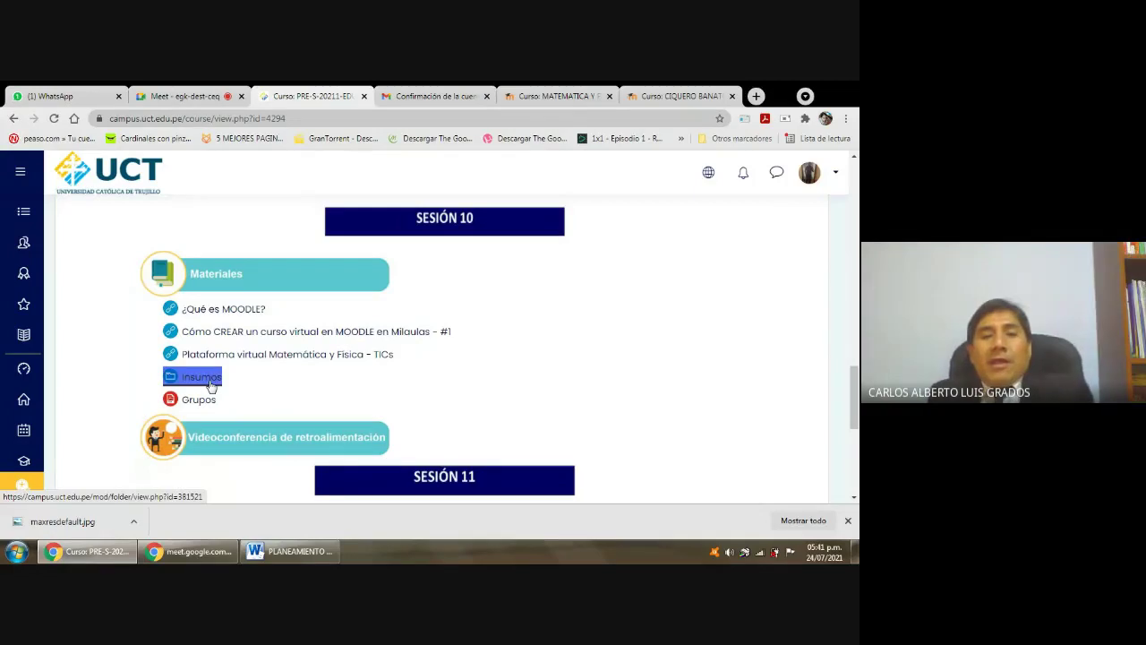
pyautogui.click(210, 384)
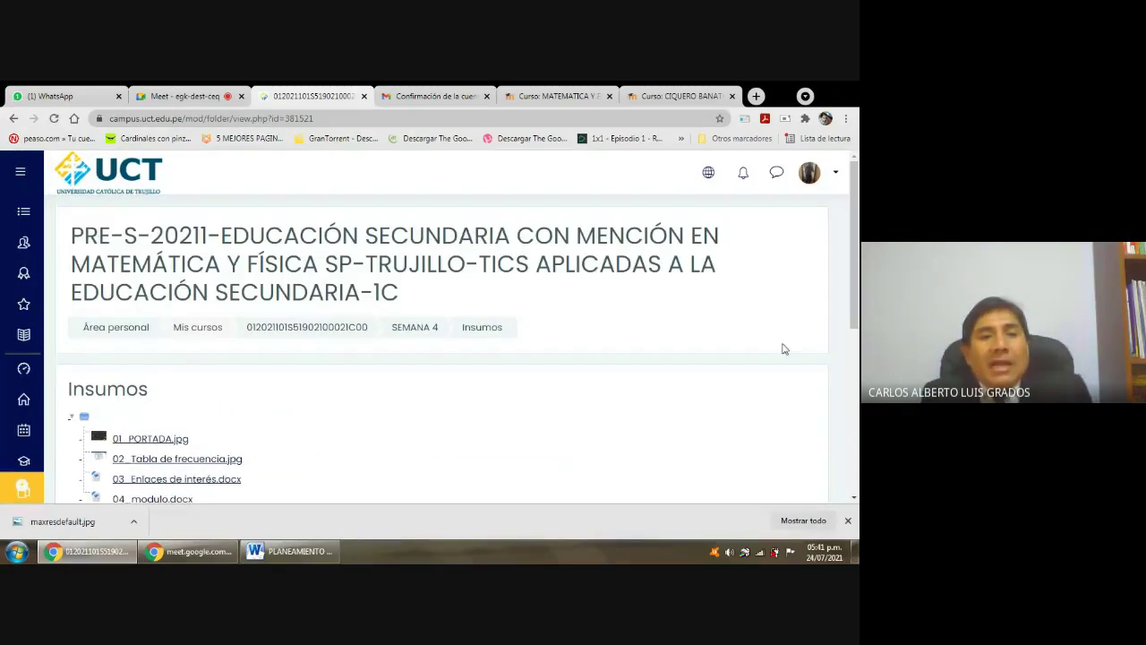
# Start downloading 01_PORTADA.jpg to the desktop, then cancel the Save As dialog.
pyautogui.moveTo(856, 295); pyautogui.dragTo(857, 334)
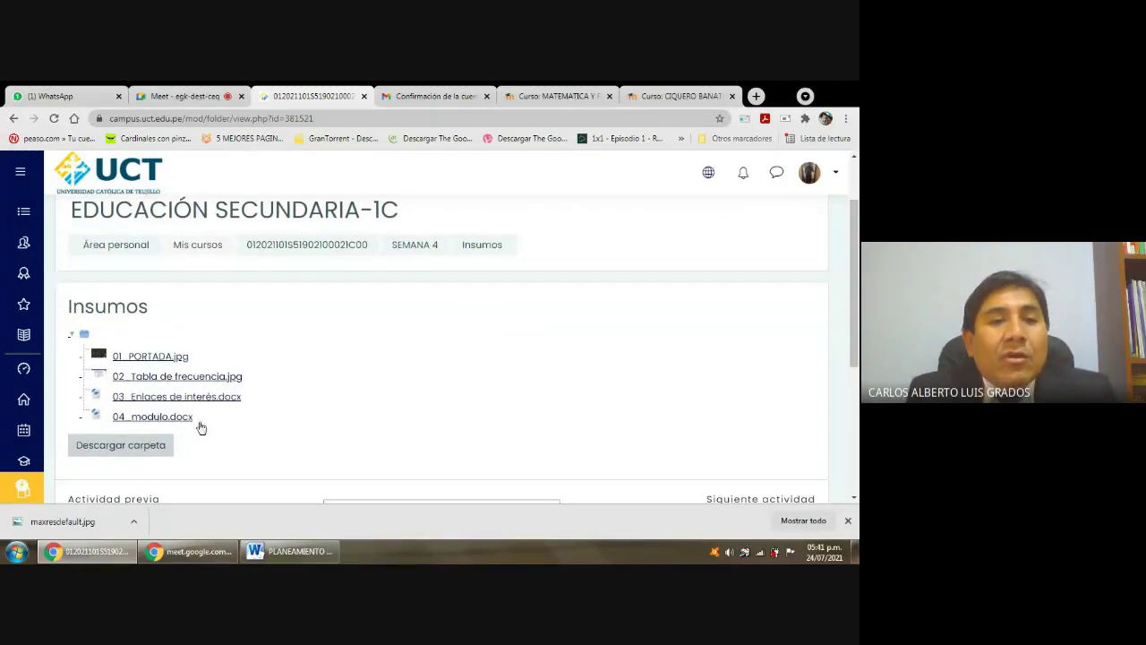
pyautogui.doubleClick(138, 358)
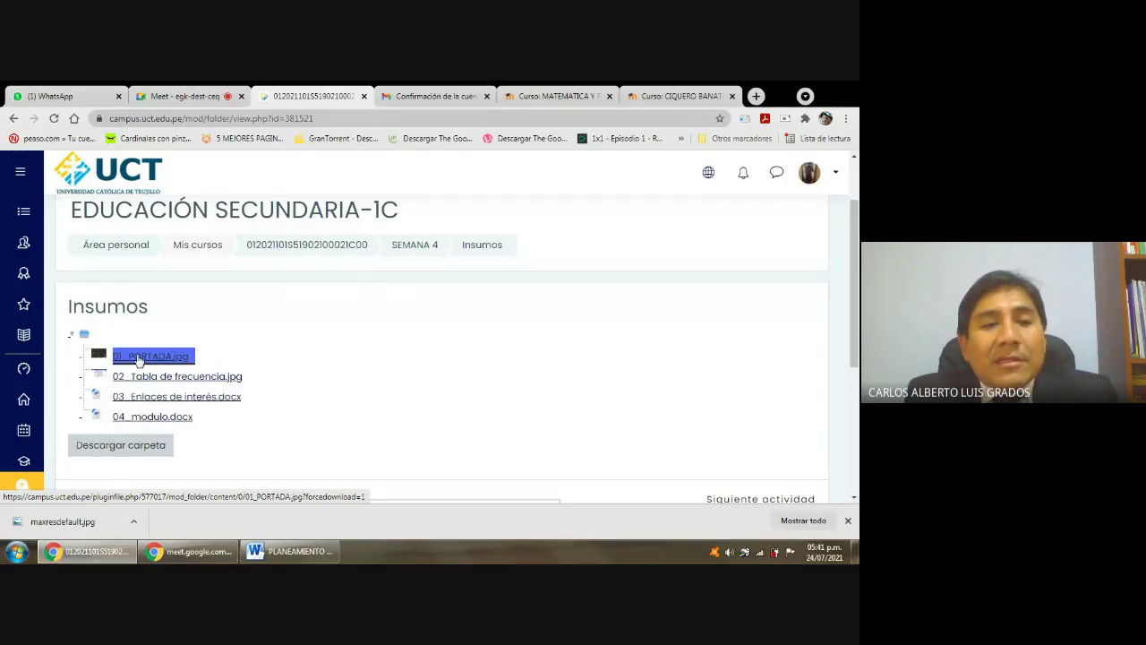
pyautogui.click(138, 358)
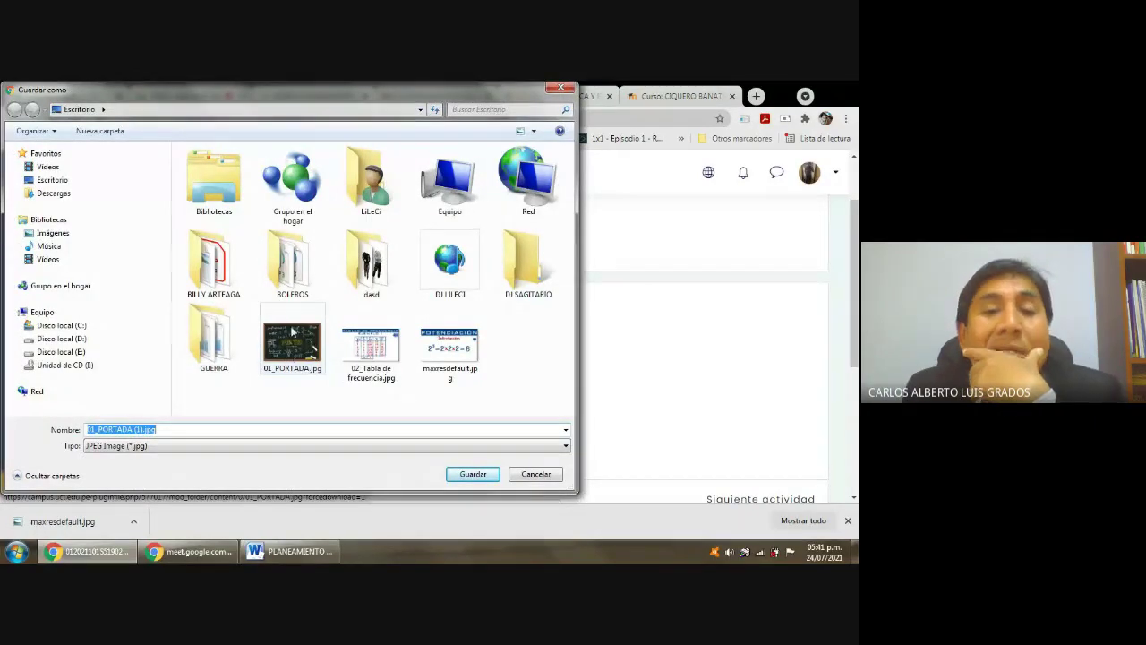
pyautogui.click(43, 184)
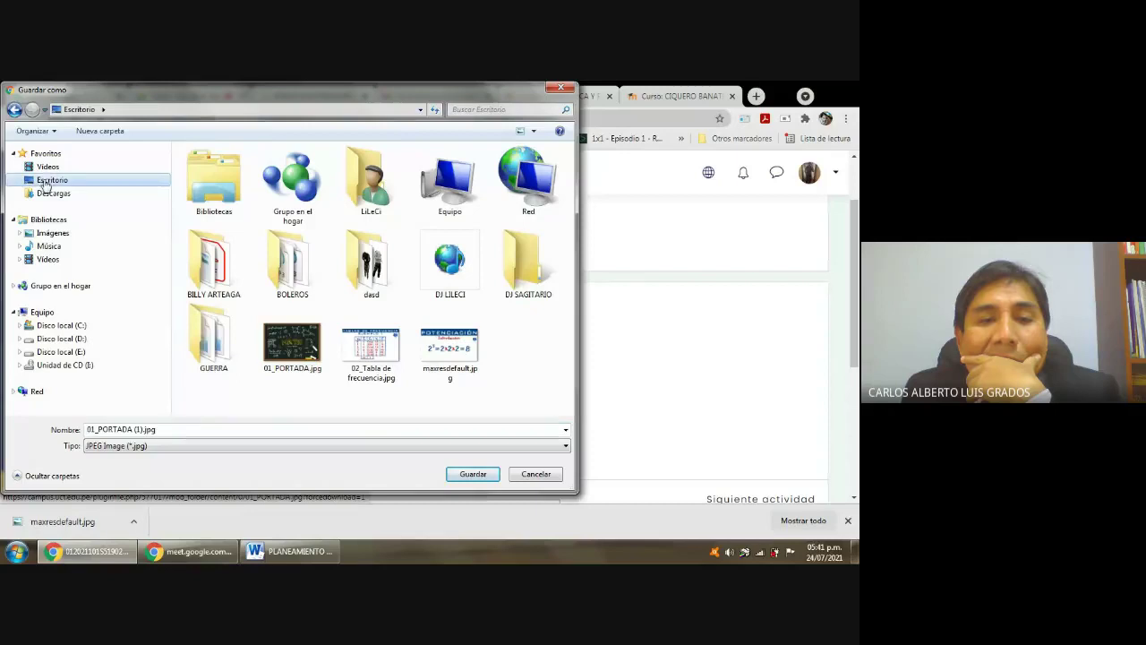
pyautogui.click(536, 474)
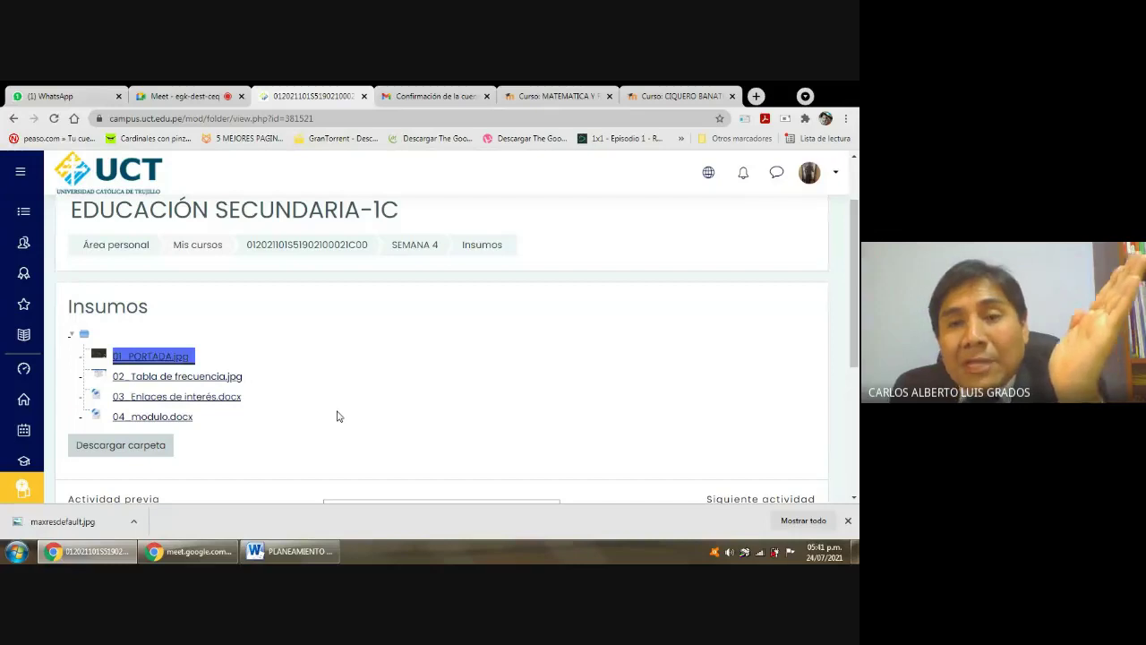
# Open the Editar sección form for the CBLL course's General section on Milaulas.
pyautogui.click(681, 96)
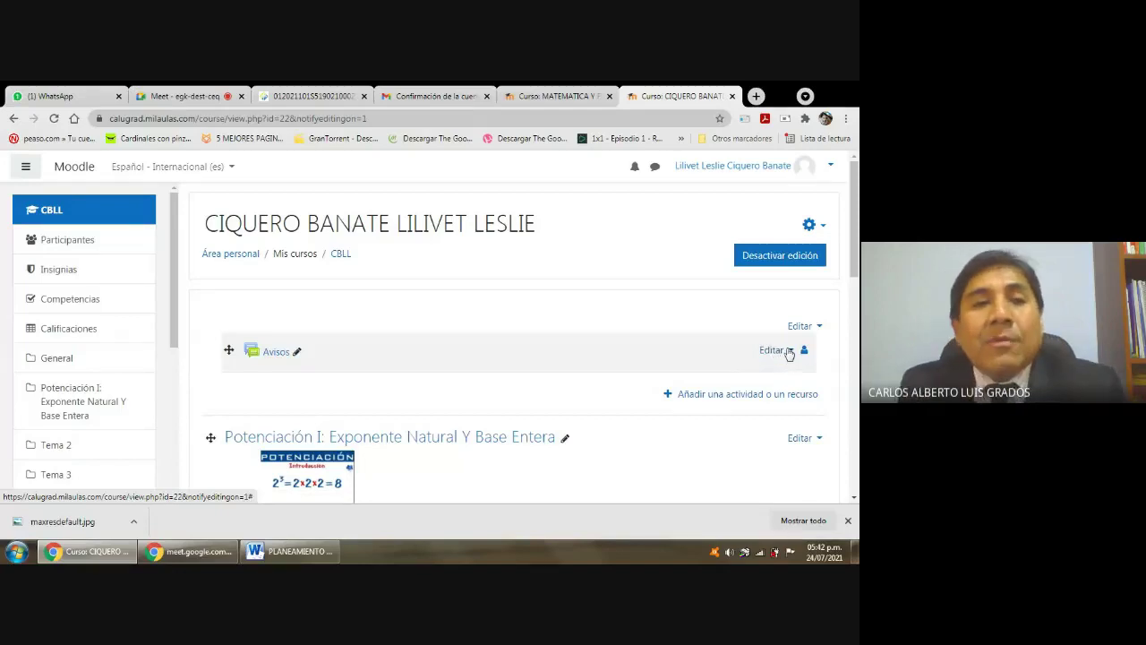
pyautogui.click(772, 352)
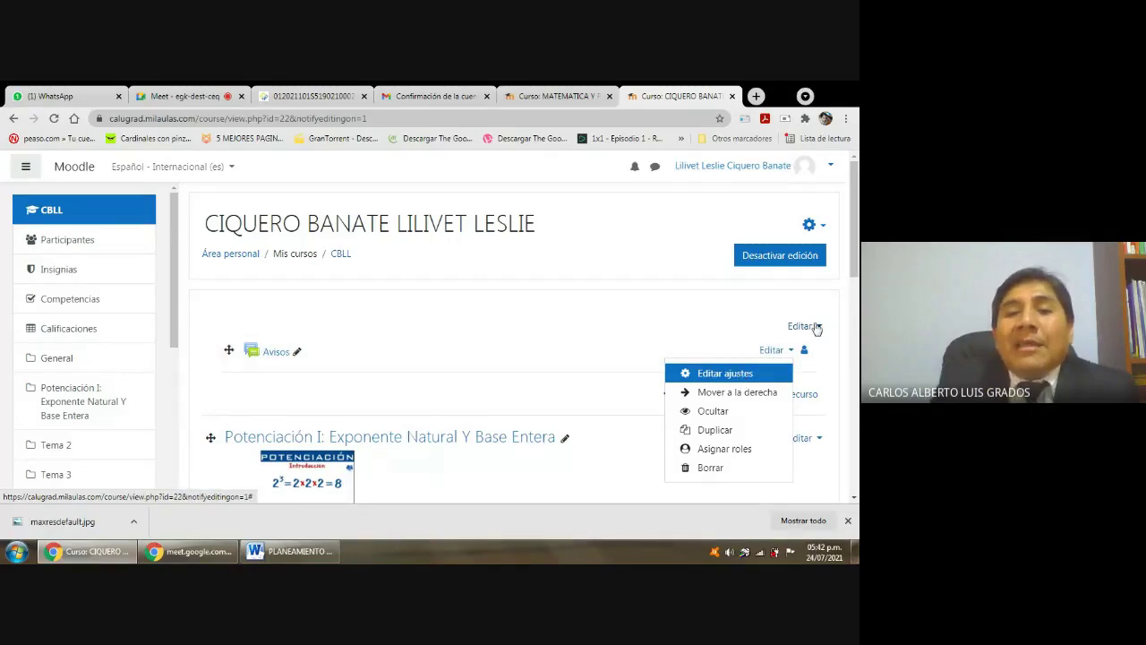
pyautogui.press('Escape')
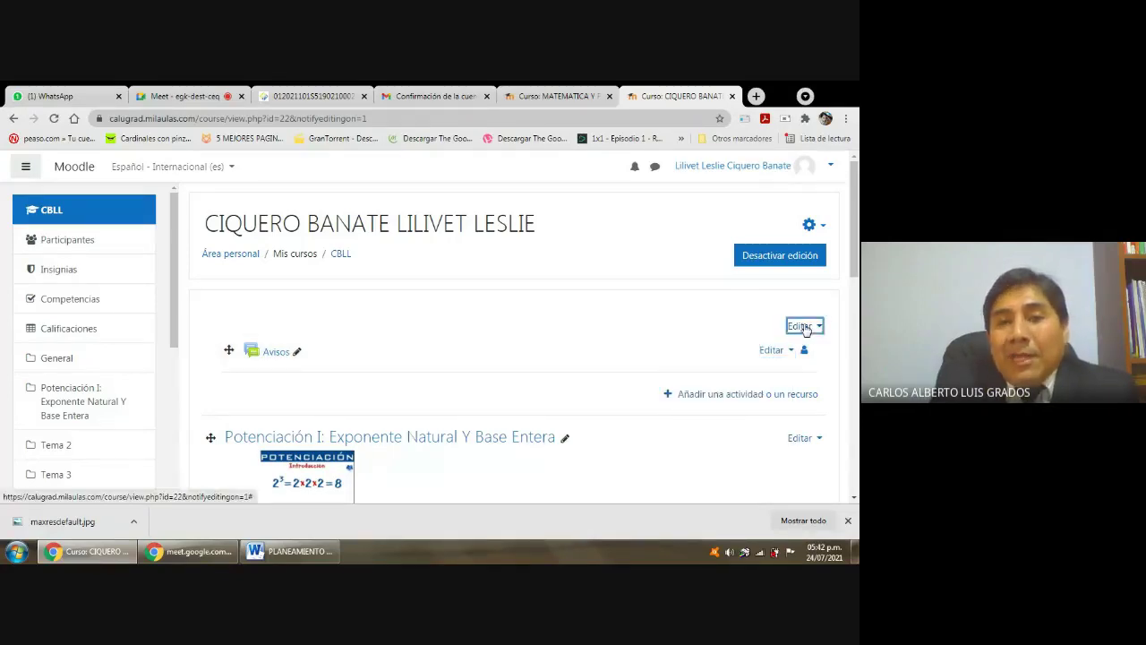
pyautogui.click(801, 325)
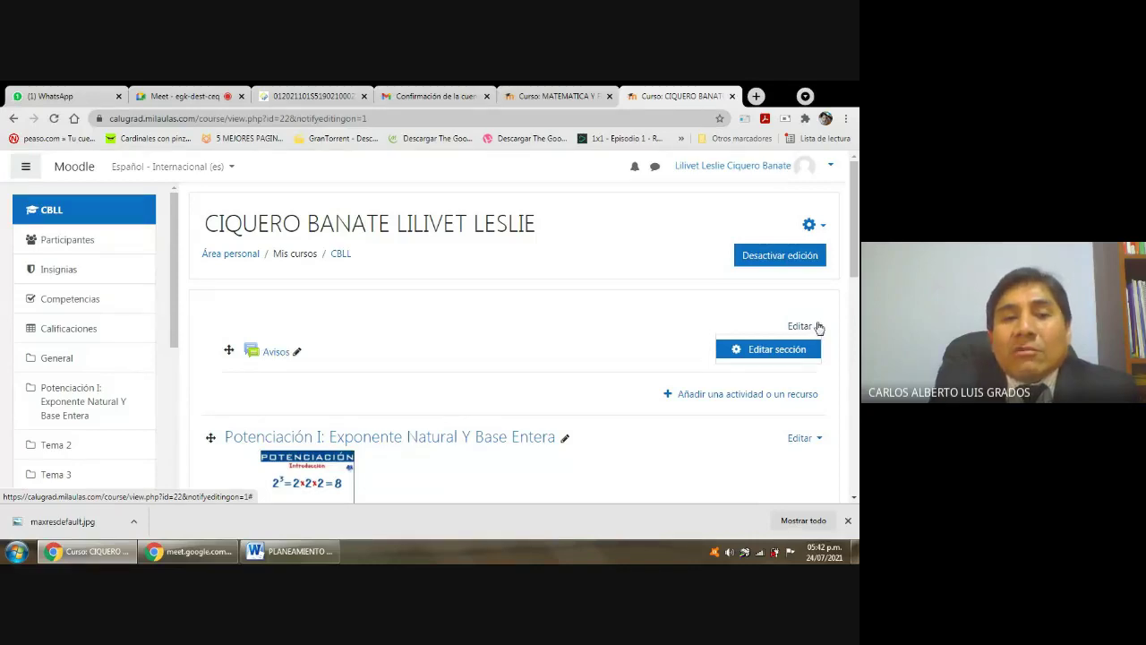
pyautogui.click(791, 353)
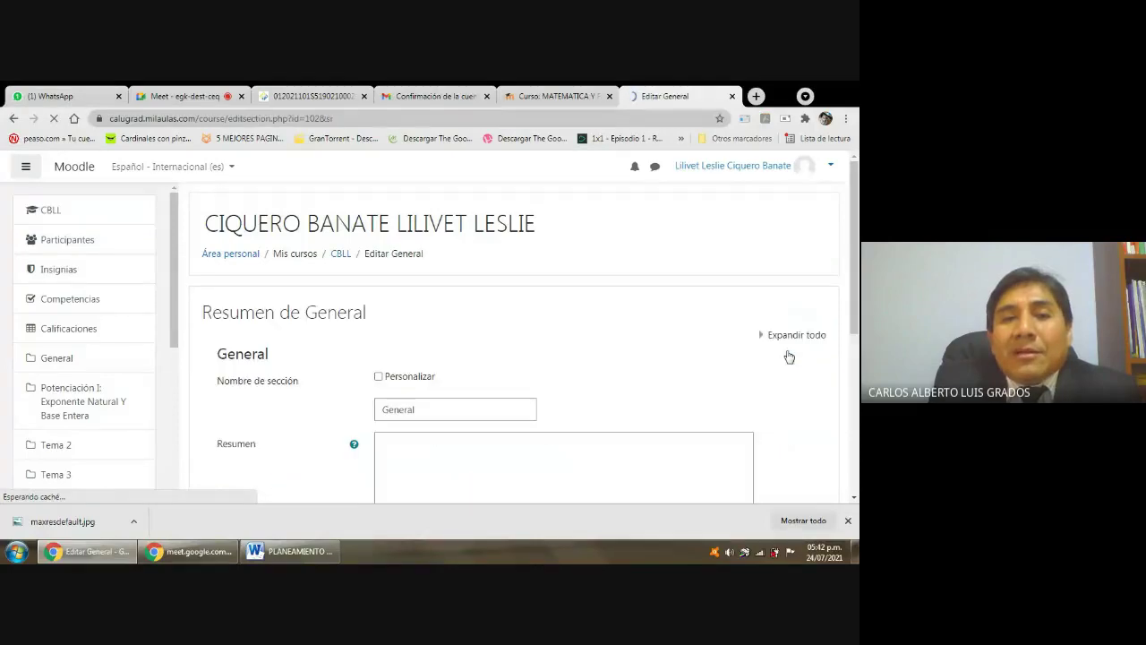
pyautogui.click(14, 118)
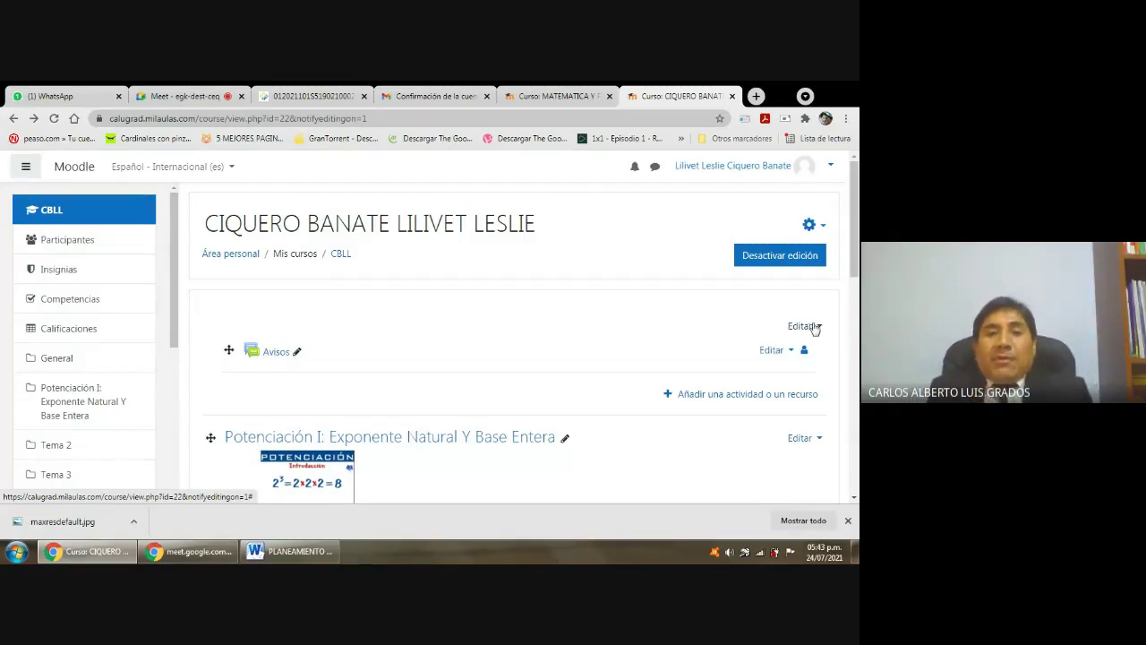
pyautogui.click(817, 328)
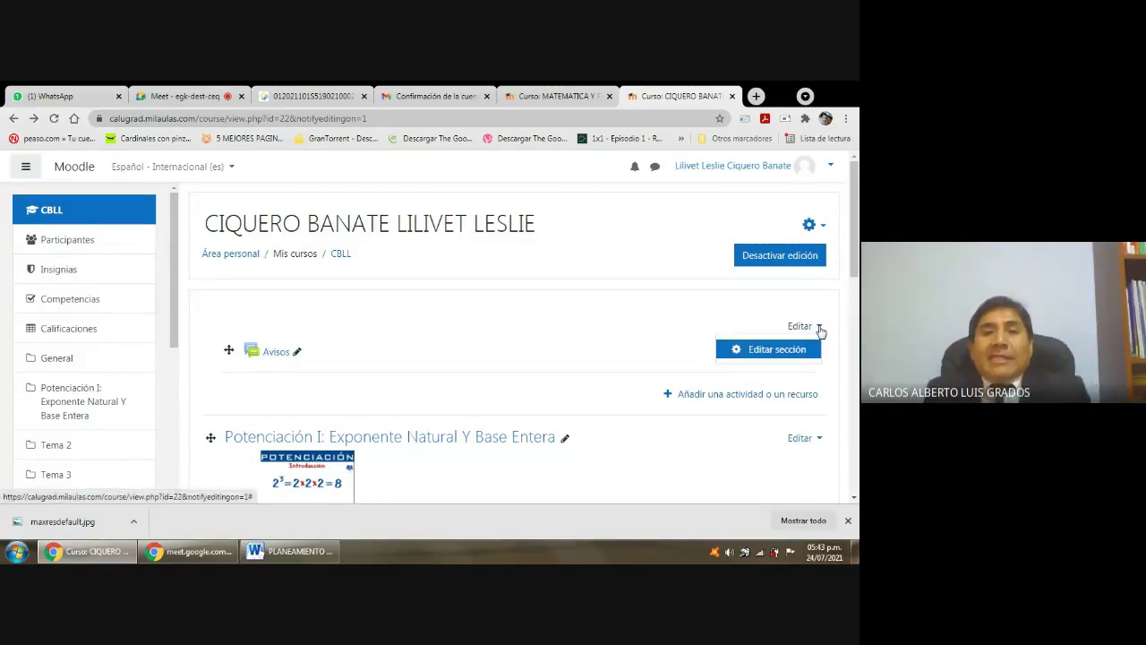
pyautogui.click(797, 350)
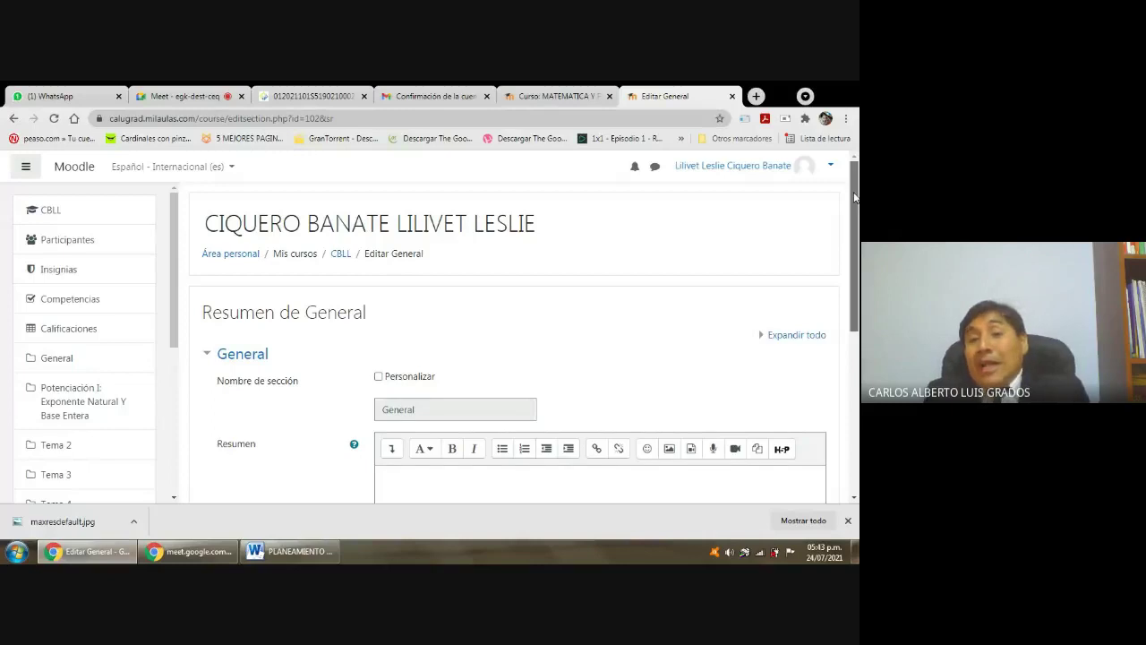
# Show the advanced Resumen toolbar, centre-align the summary, and begin inserting an image.
pyautogui.moveTo(855, 197)
pyautogui.mouseDown()
pyautogui.moveTo(857, 258)
pyautogui.moveTo(847, 213)
pyautogui.mouseUp()
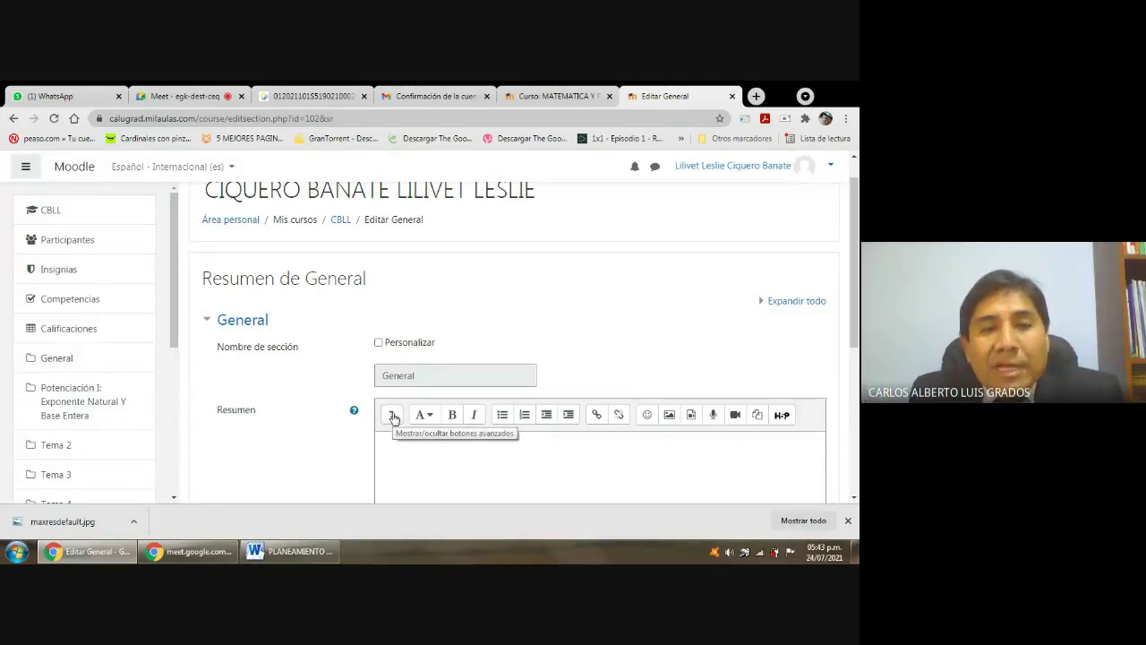
pyautogui.click(391, 416)
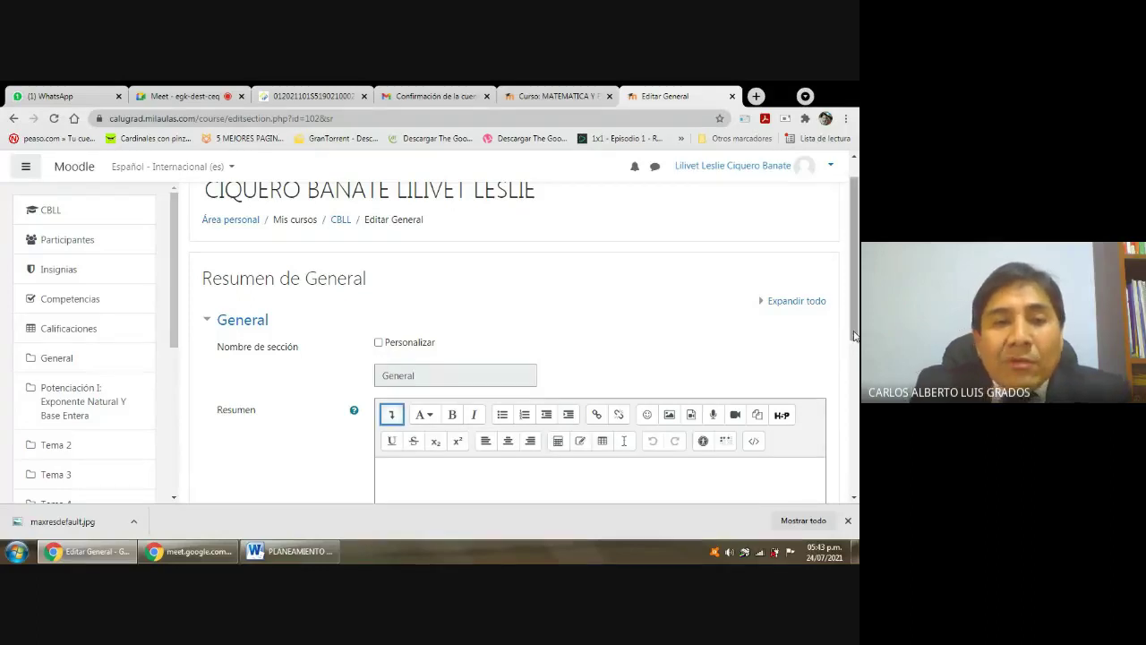
pyautogui.moveTo(853, 336); pyautogui.dragTo(853, 369)
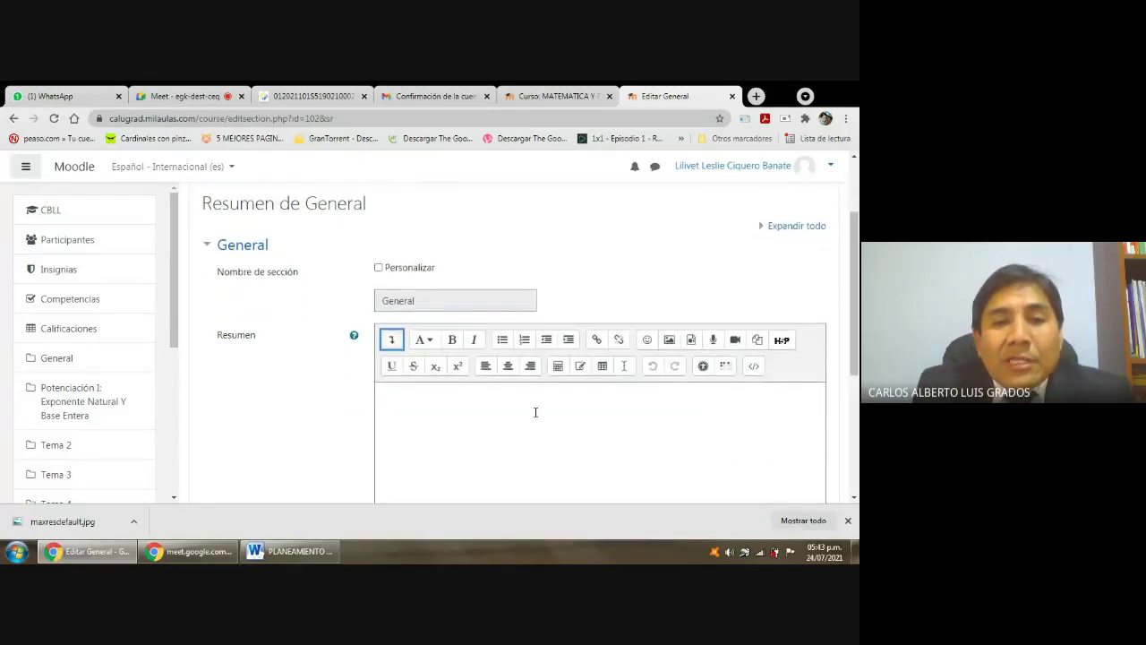
pyautogui.click(508, 367)
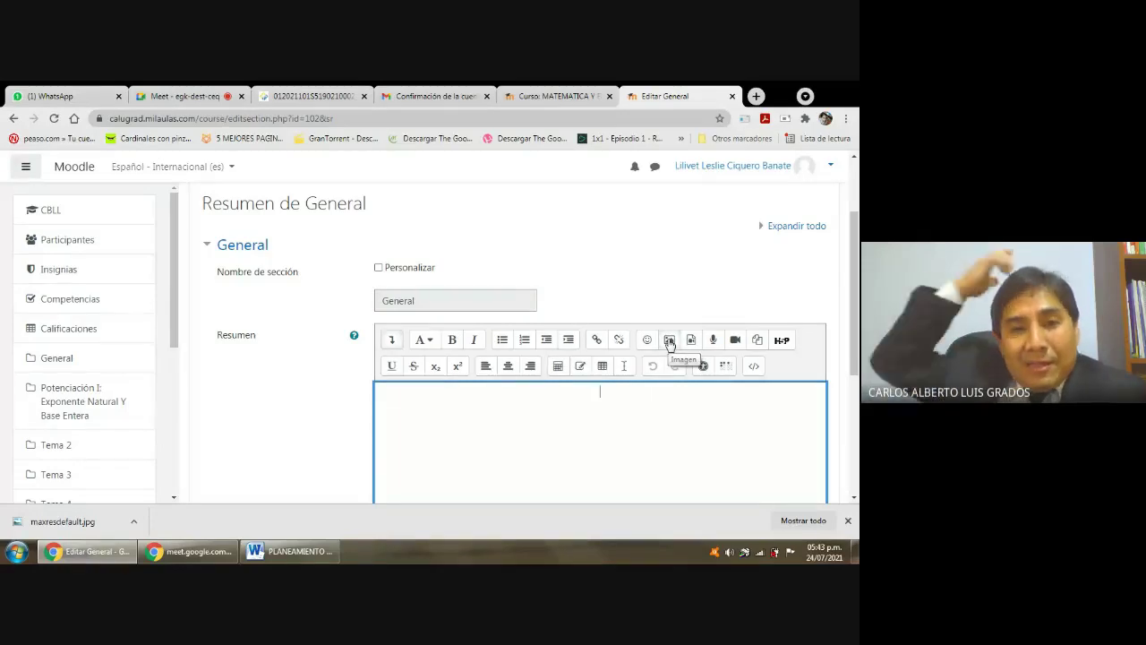
pyautogui.click(669, 340)
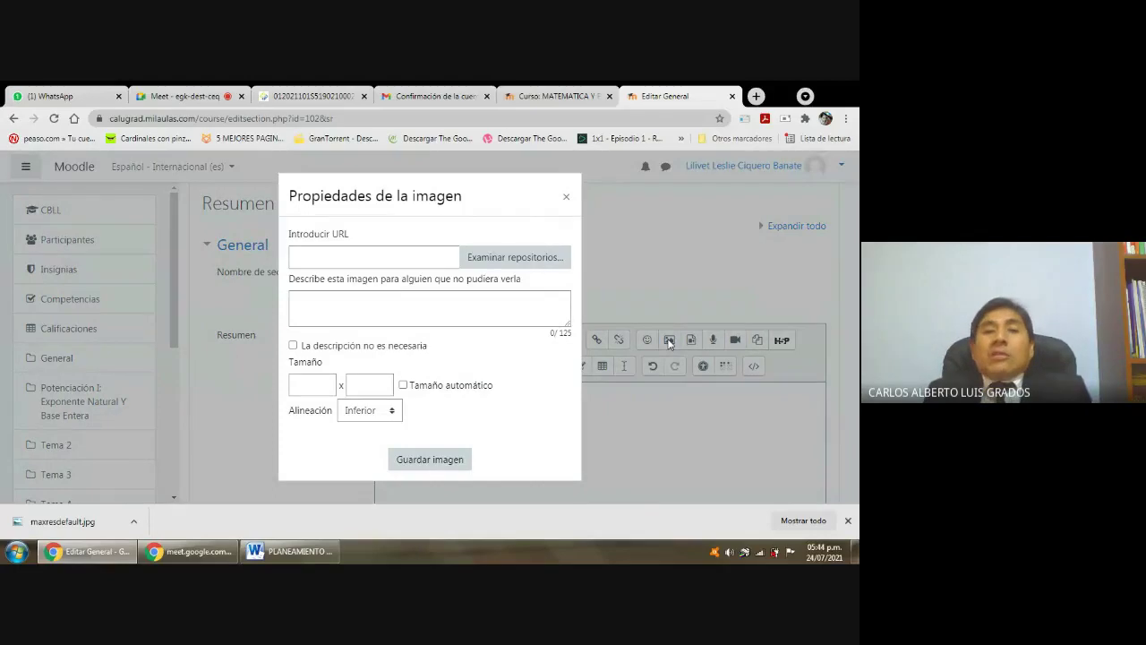
# Upload the 01_PORTADA.jpg chalkboard image from the computer into the image dialog.
pyautogui.click(503, 265)
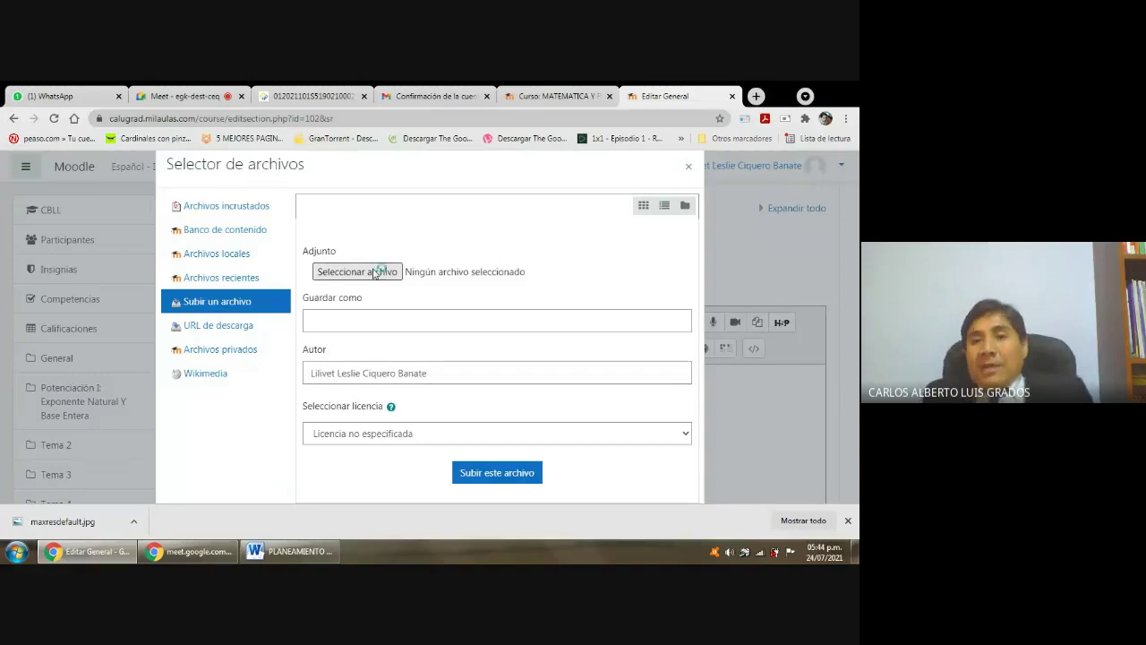
pyautogui.click(379, 271)
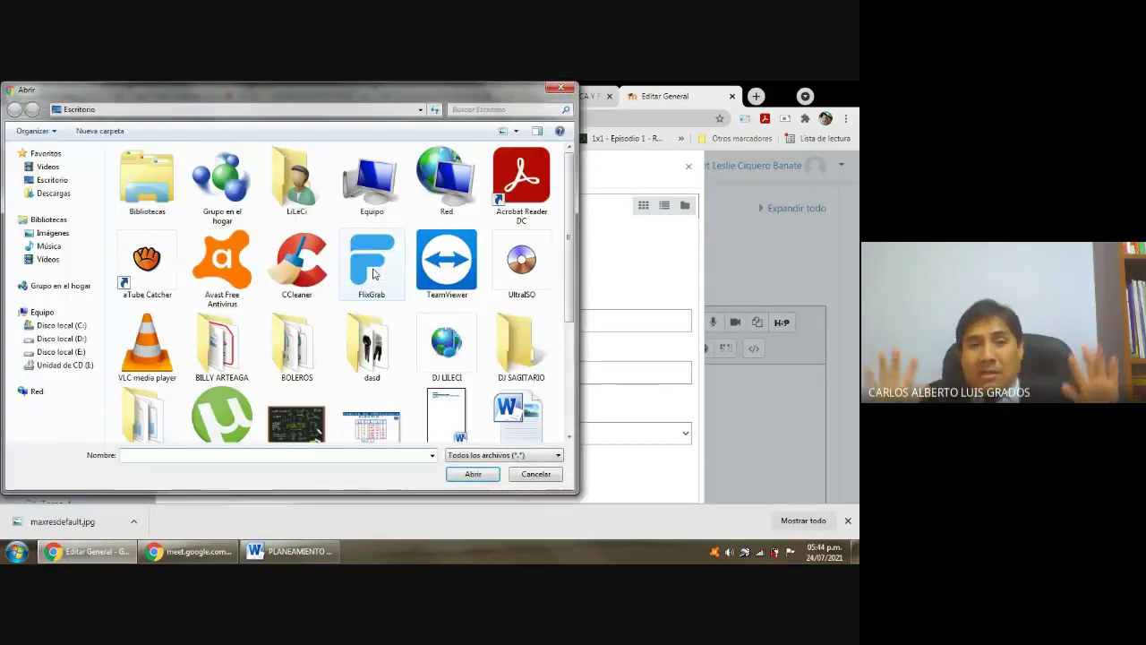
pyautogui.moveTo(569, 247); pyautogui.dragTo(564, 315)
pyautogui.click(315, 312)
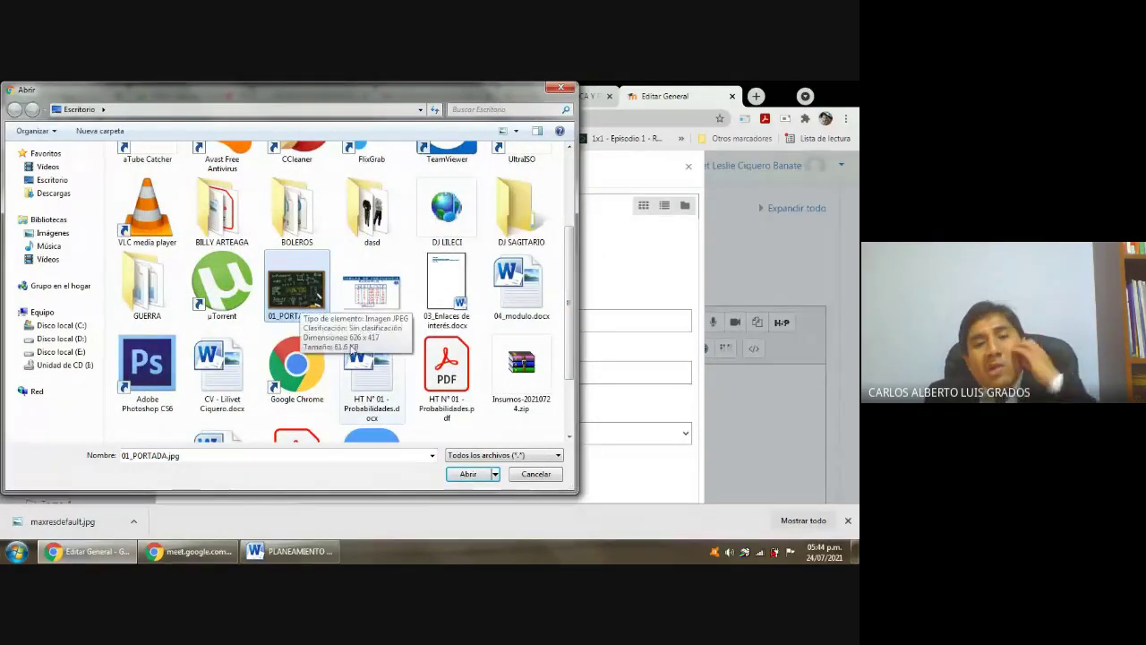
pyautogui.click(468, 475)
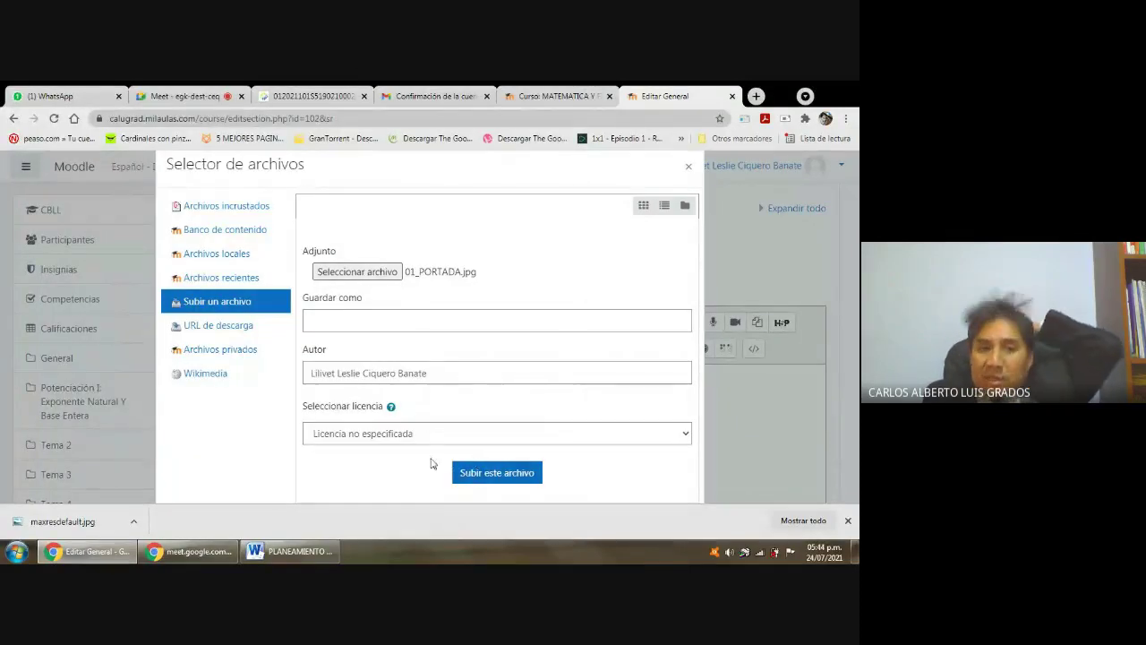
pyautogui.click(482, 476)
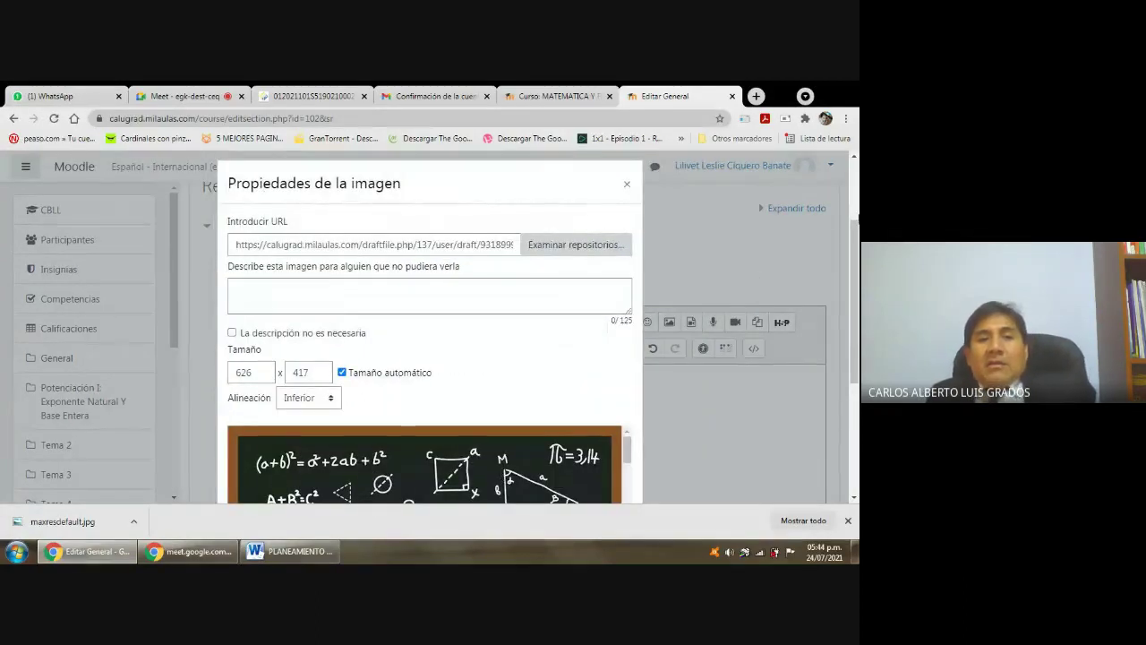
# Tick 'La descripción no es necesaria' for the image, keeping its 626 x 417 size.
pyautogui.moveTo(855, 244)
pyautogui.mouseDown()
pyautogui.moveTo(855, 276)
pyautogui.moveTo(851, 265)
pyautogui.mouseUp()
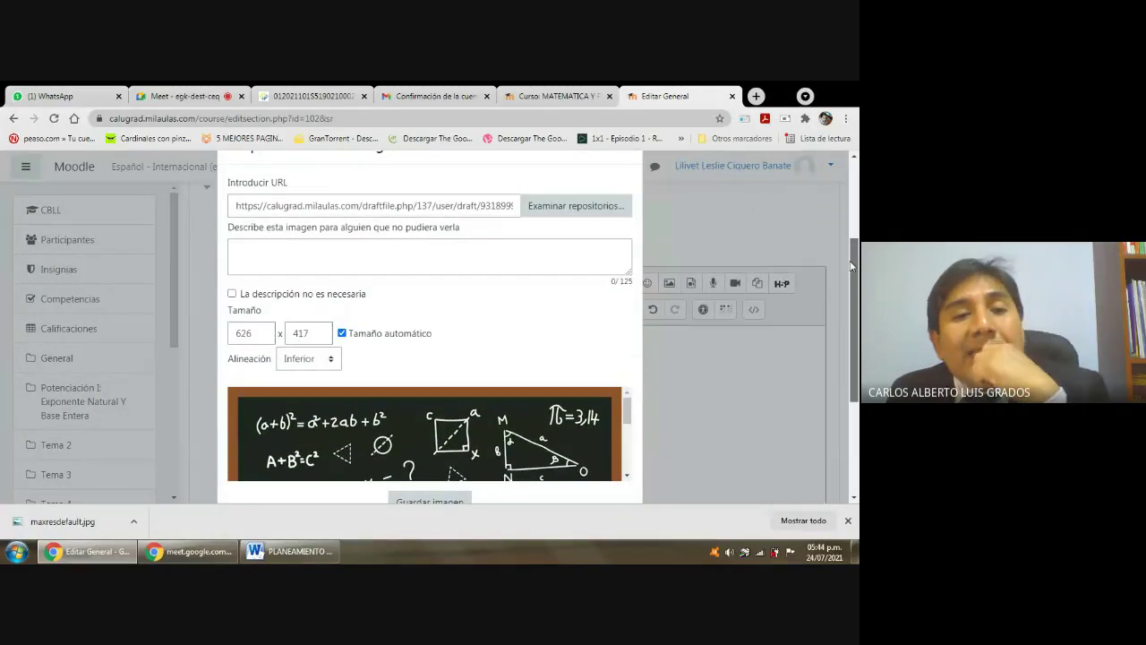
pyautogui.click(232, 295)
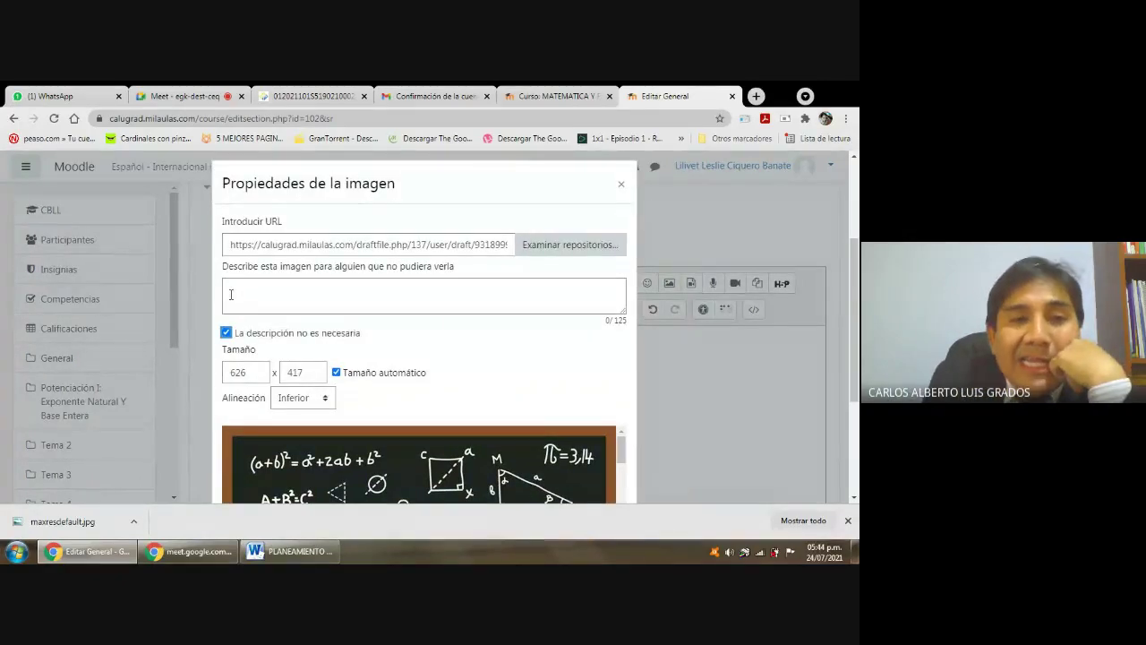
pyautogui.click(226, 332)
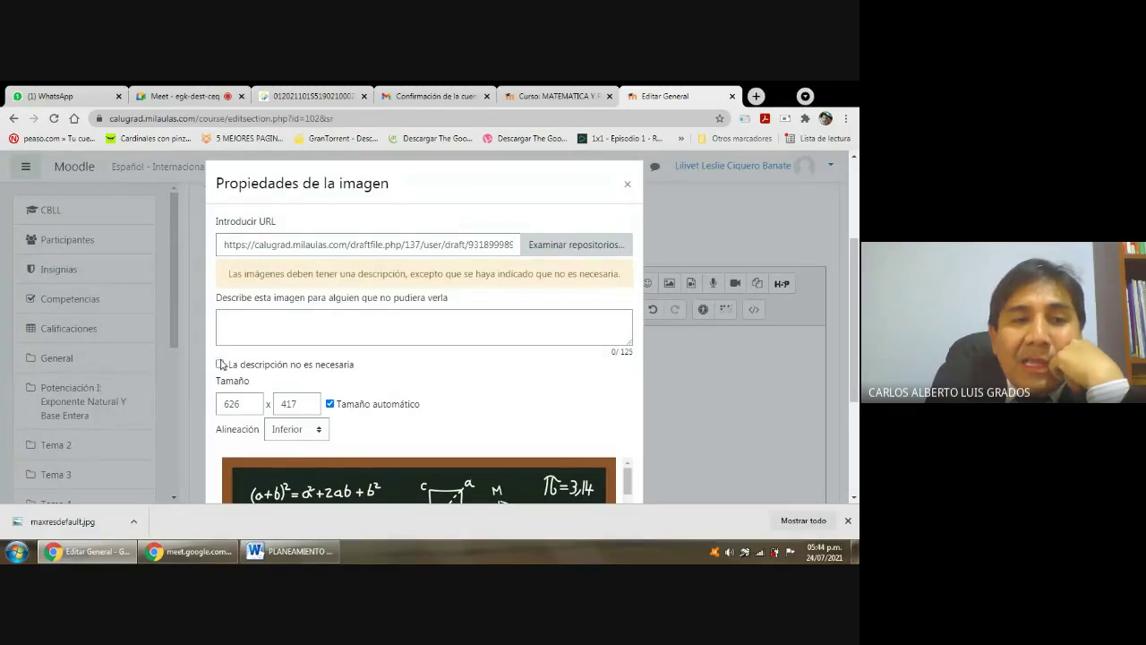
pyautogui.click(221, 364)
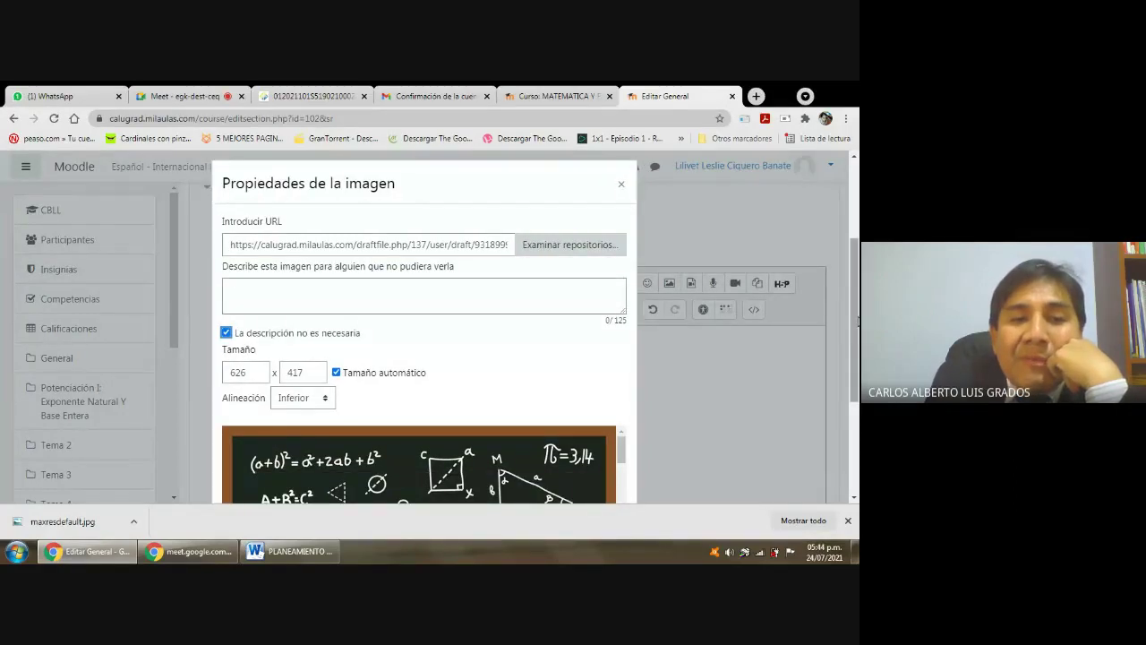
pyautogui.moveTo(857, 321); pyautogui.dragTo(857, 395)
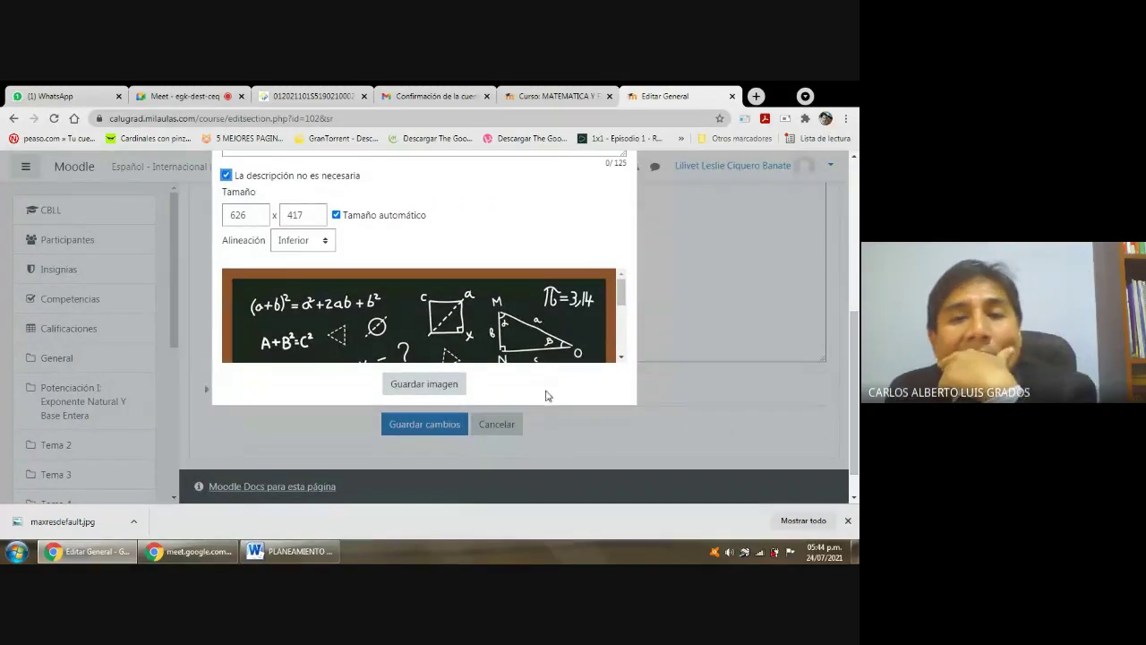
# Insert the chalkboard image into the Resumen and save the General section changes.
pyautogui.click(451, 386)
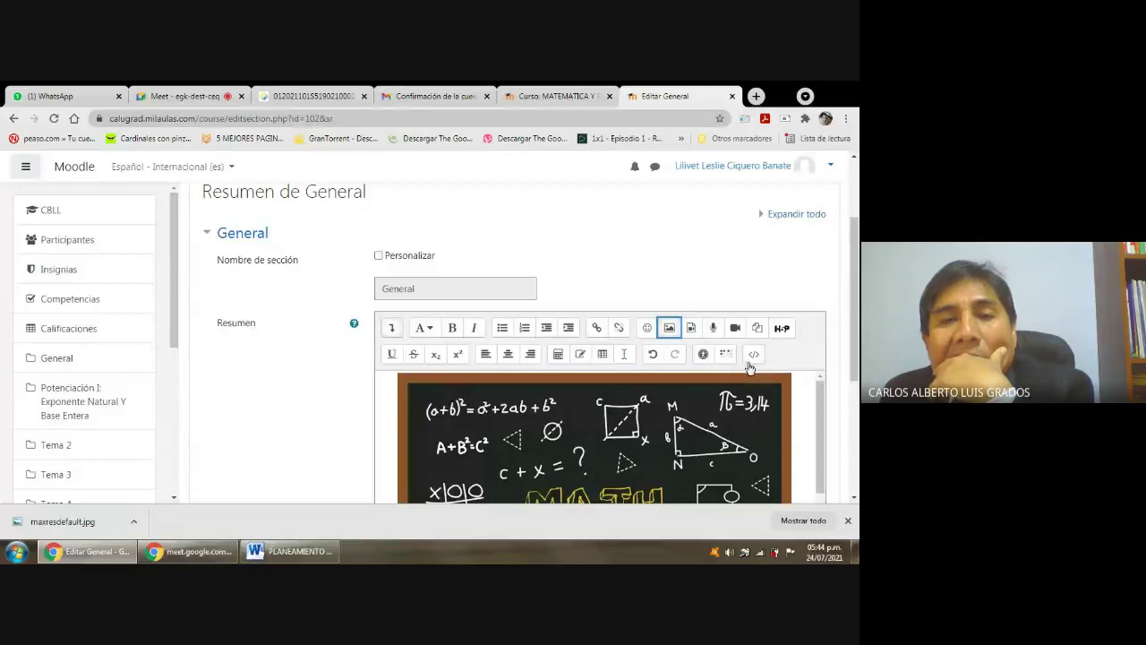
pyautogui.moveTo(854, 316); pyautogui.dragTo(855, 397)
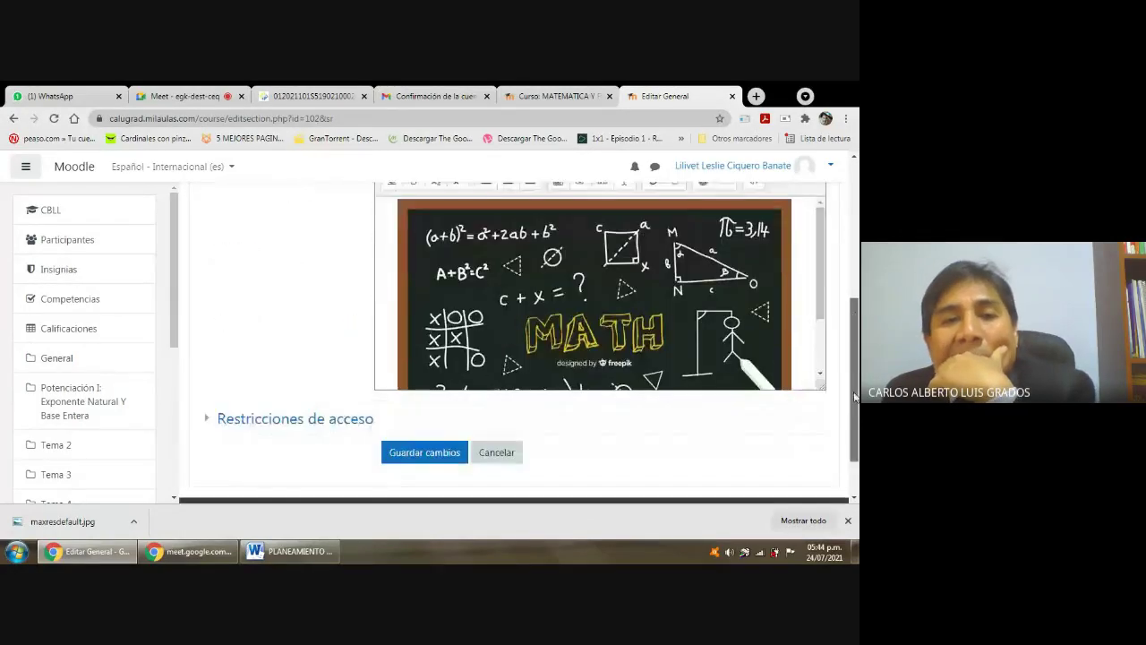
pyautogui.click(425, 454)
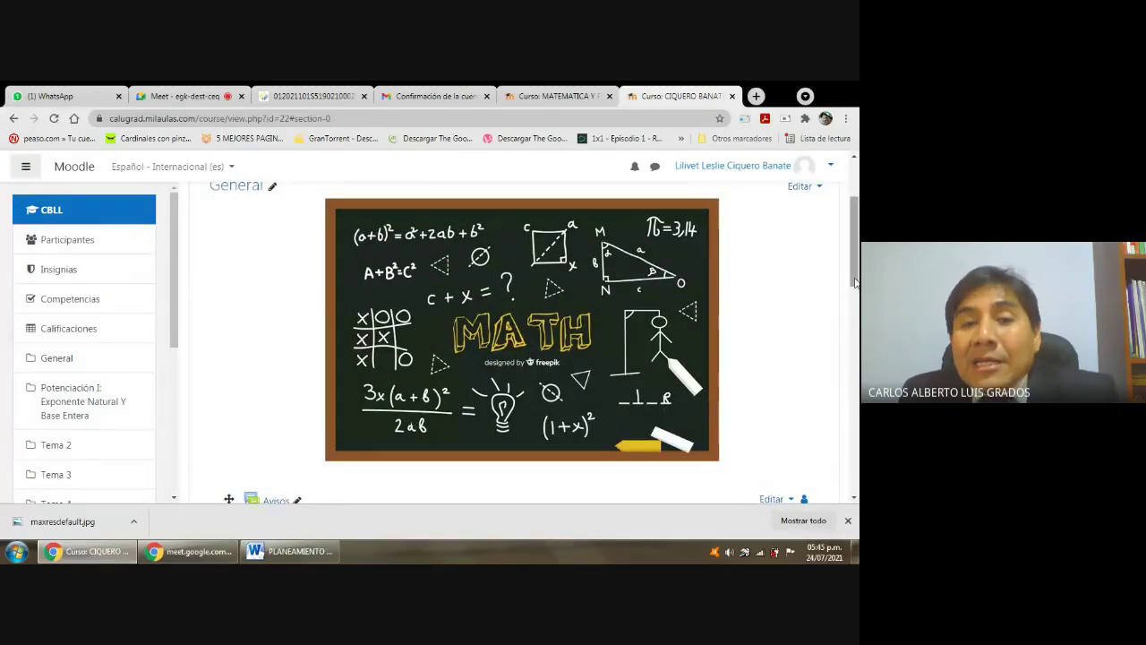
pyautogui.moveTo(853, 281)
pyautogui.mouseDown()
pyautogui.moveTo(852, 256)
pyautogui.moveTo(853, 277)
pyautogui.mouseUp()
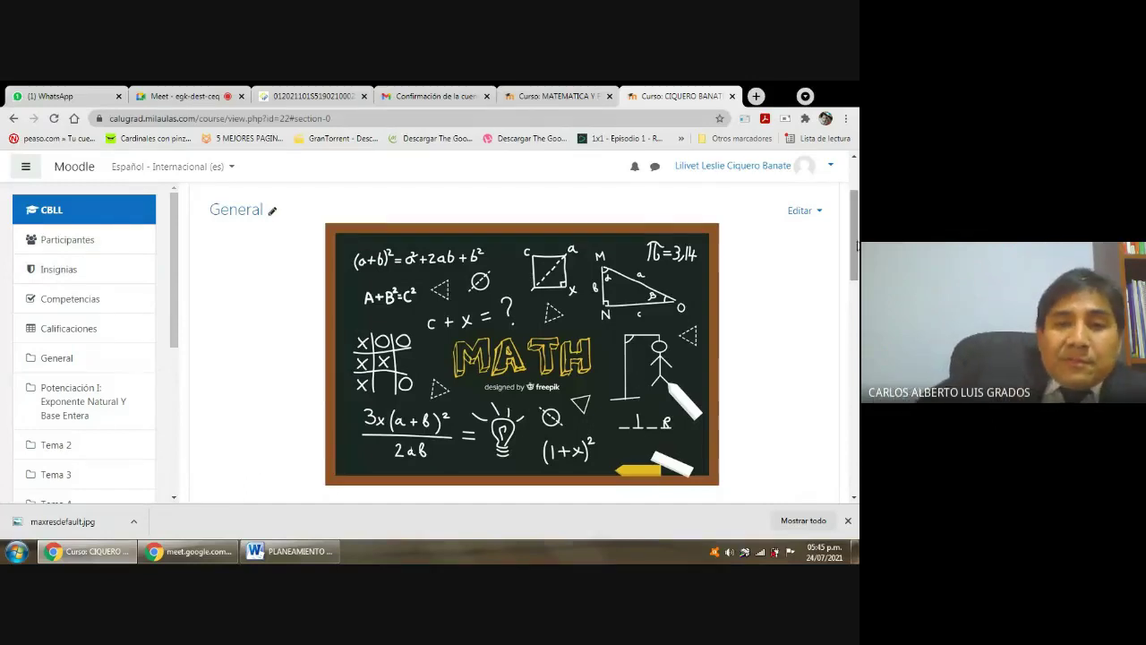
pyautogui.moveTo(857, 246)
pyautogui.mouseDown()
pyautogui.moveTo(856, 303)
pyautogui.moveTo(855, 257)
pyautogui.mouseUp()
# View the MATEMATICA Y FÍSICA 'Registra aquí tu asistencia' page, then return to the CBLL course.
pyautogui.click(555, 96)
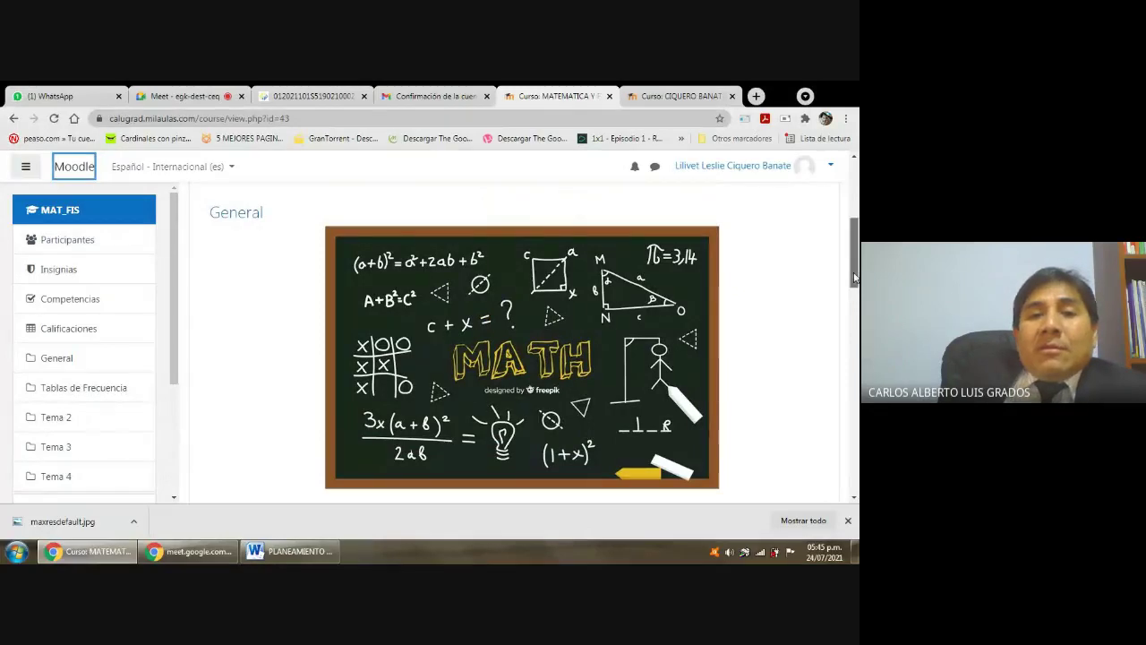
pyautogui.moveTo(854, 278)
pyautogui.mouseDown()
pyautogui.moveTo(854, 306)
pyautogui.moveTo(854, 293)
pyautogui.mouseUp()
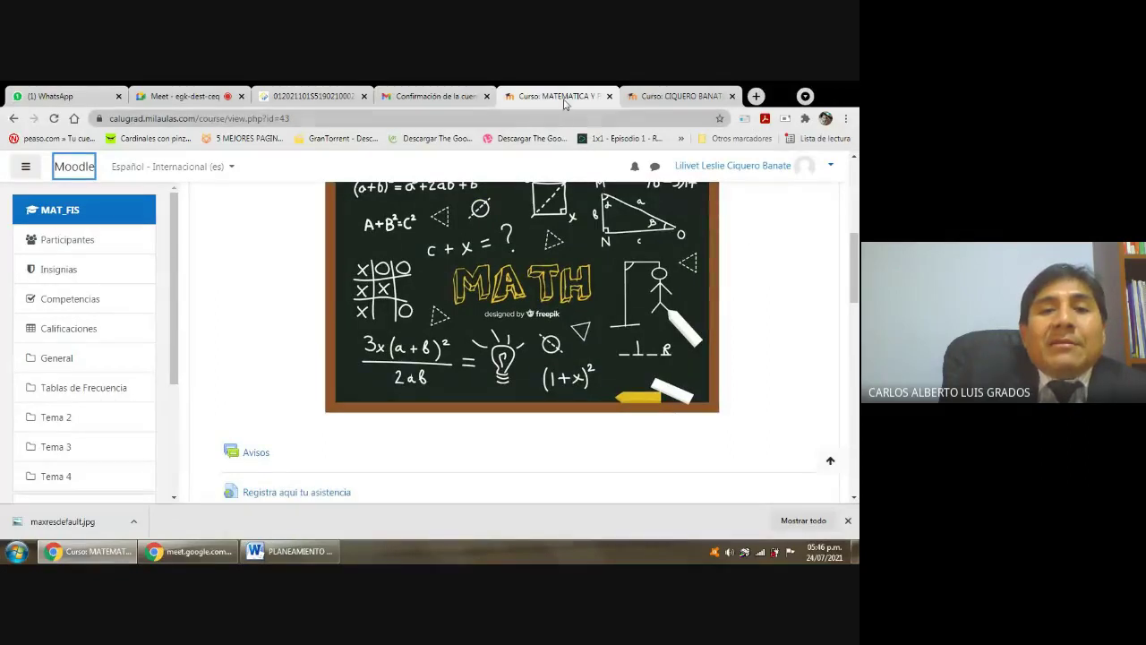
pyautogui.moveTo(855, 291); pyautogui.dragTo(845, 322)
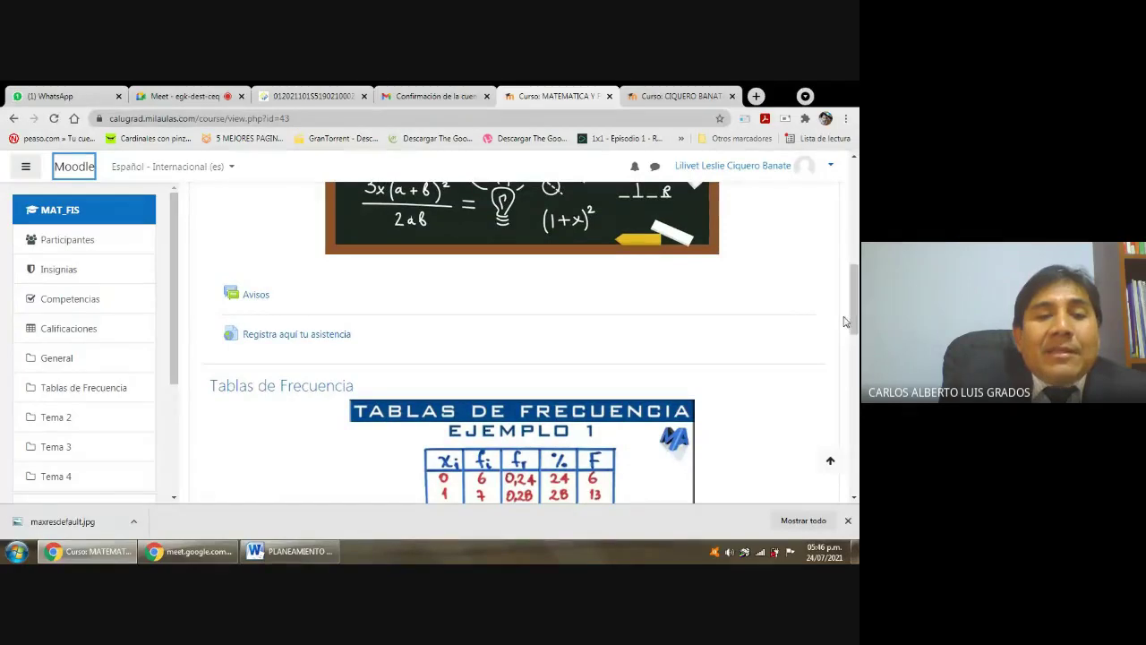
pyautogui.click(345, 339)
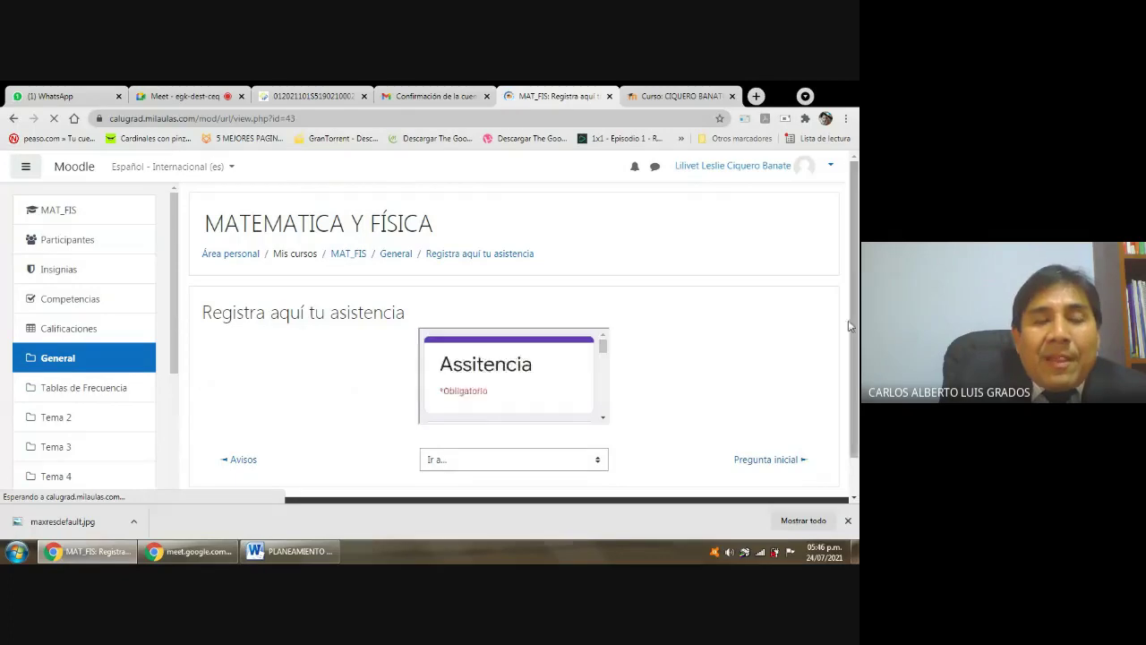
pyautogui.moveTo(855, 322)
pyautogui.mouseDown()
pyautogui.moveTo(856, 419)
pyautogui.moveTo(833, 317)
pyautogui.mouseUp()
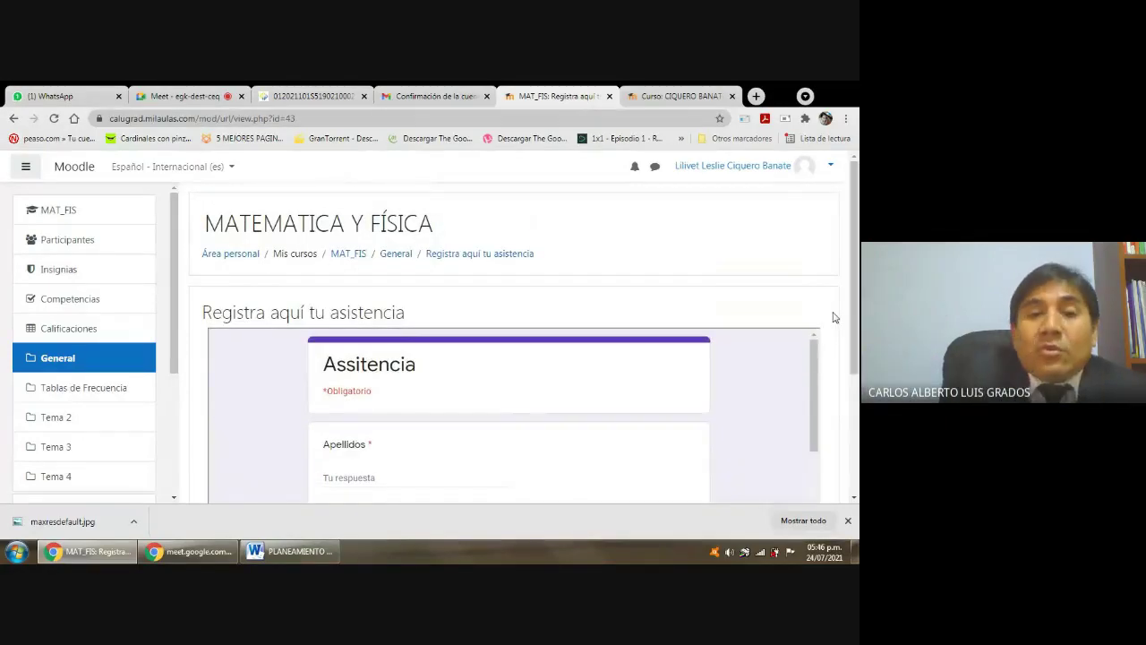
pyautogui.click(676, 97)
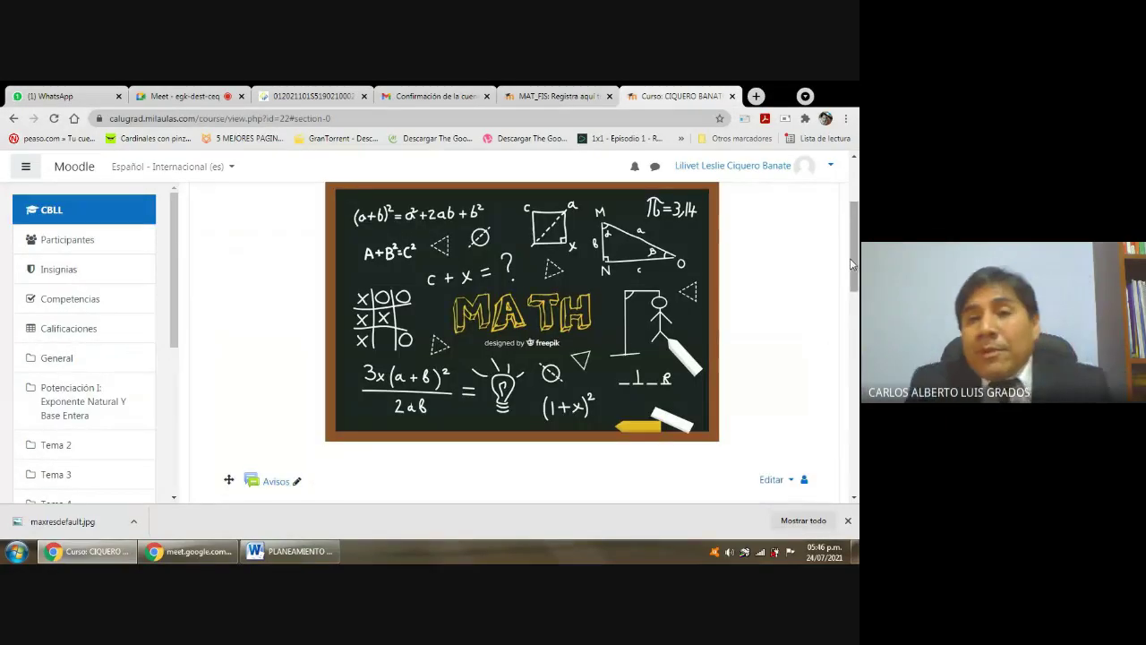
pyautogui.moveTo(856, 264); pyautogui.dragTo(857, 300)
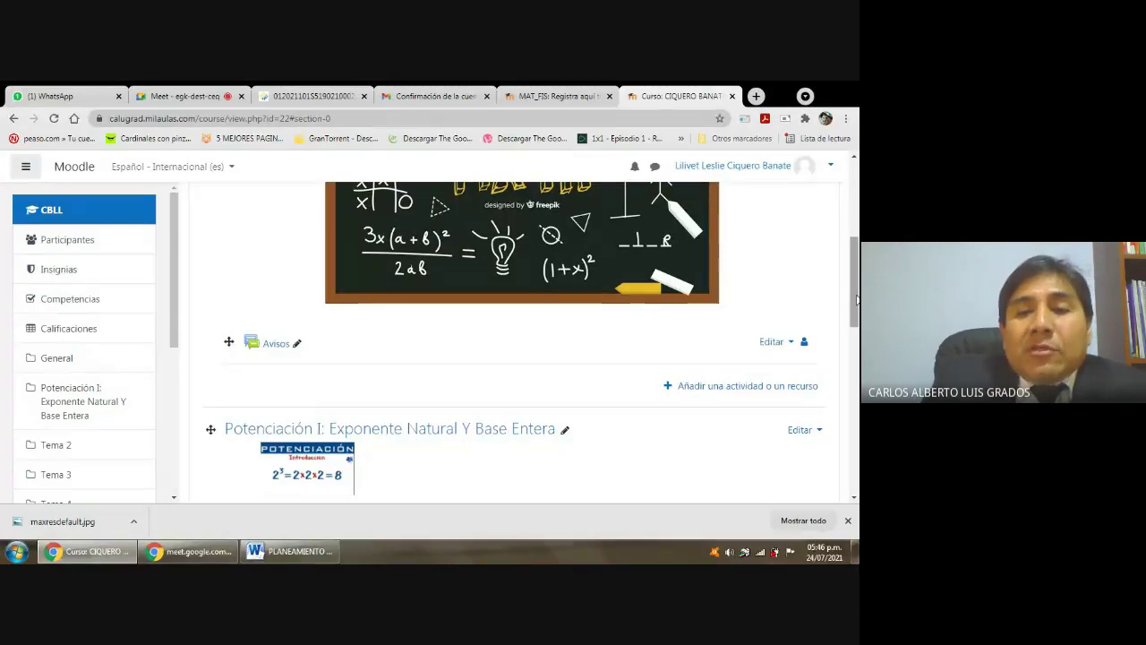
pyautogui.moveTo(856, 300); pyautogui.dragTo(851, 240)
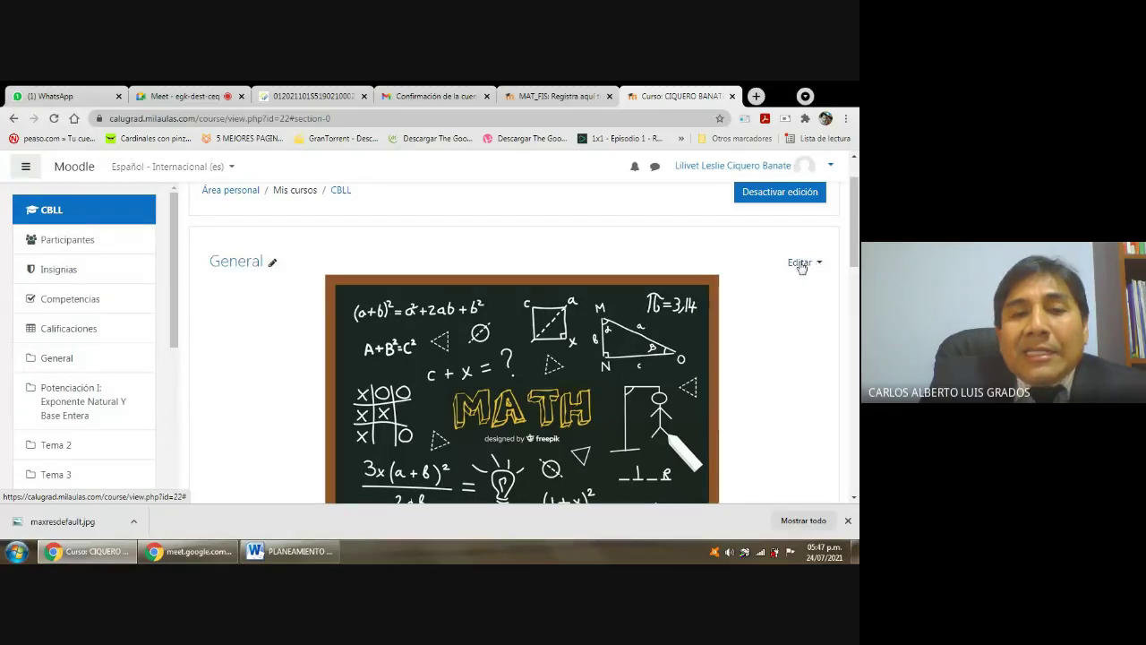
# Open Editar sección for the General section and scroll down to its Resumen editor.
pyautogui.click(816, 265)
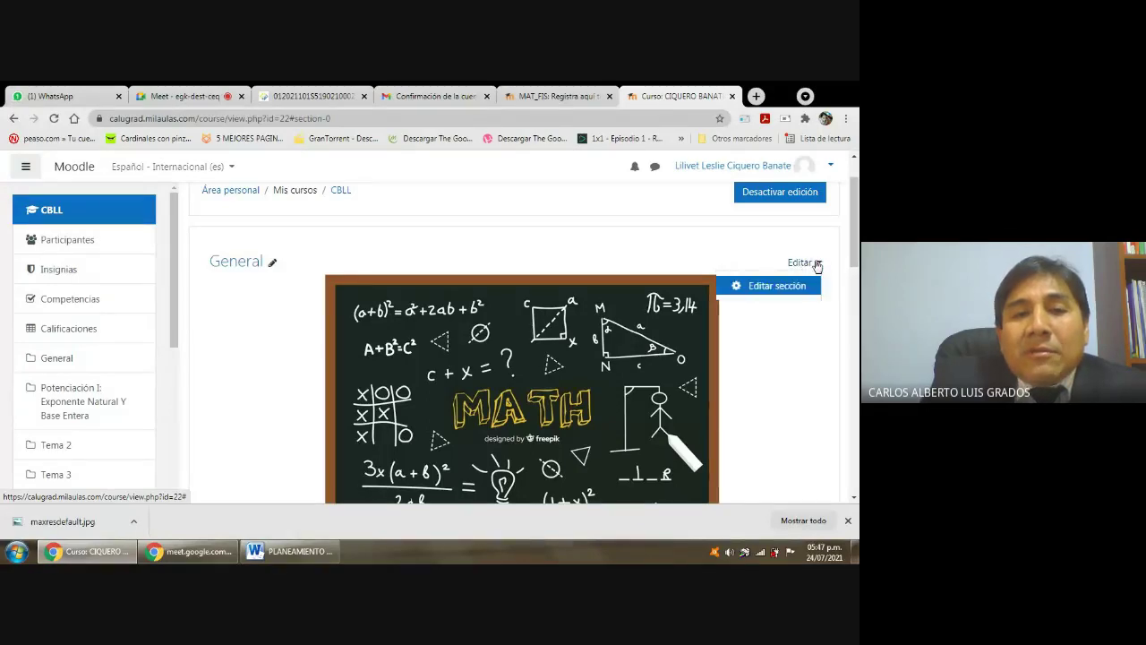
pyautogui.click(777, 285)
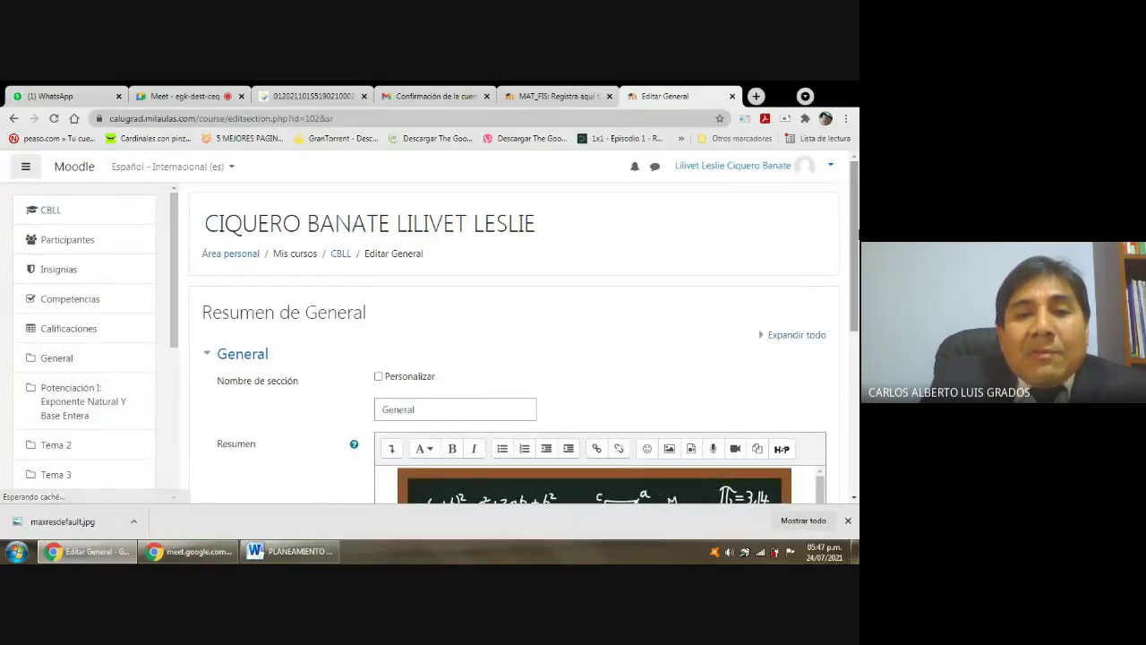
pyautogui.scroll(-2, 524, 333)
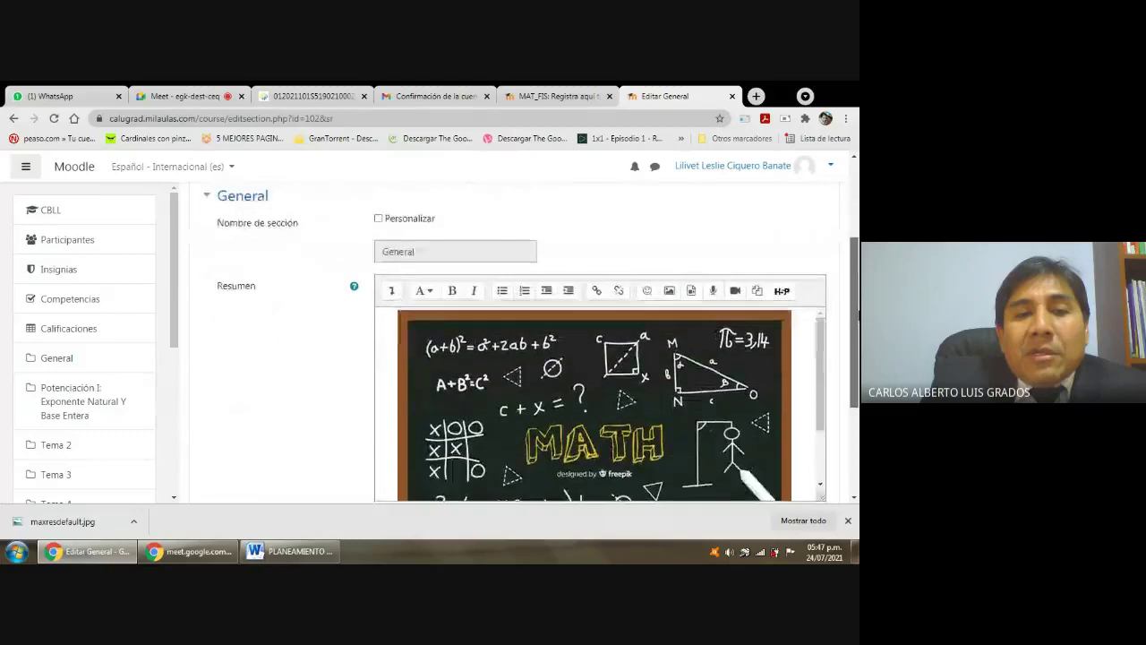
pyautogui.scroll(-2, 524, 333)
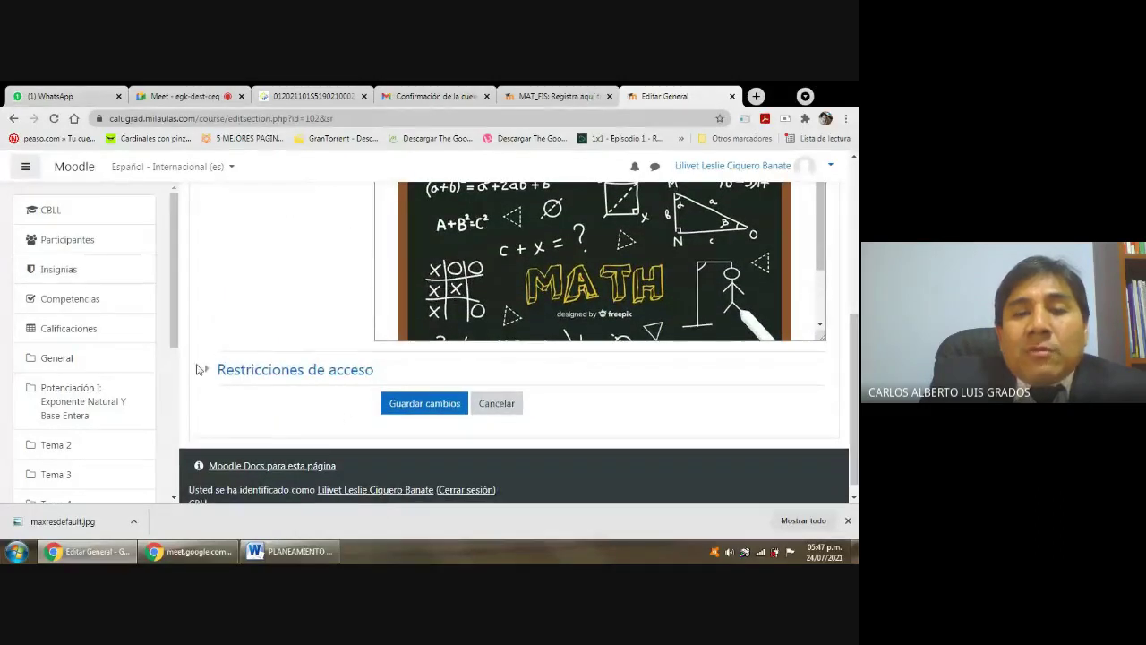
pyautogui.moveTo(852, 348); pyautogui.dragTo(843, 280)
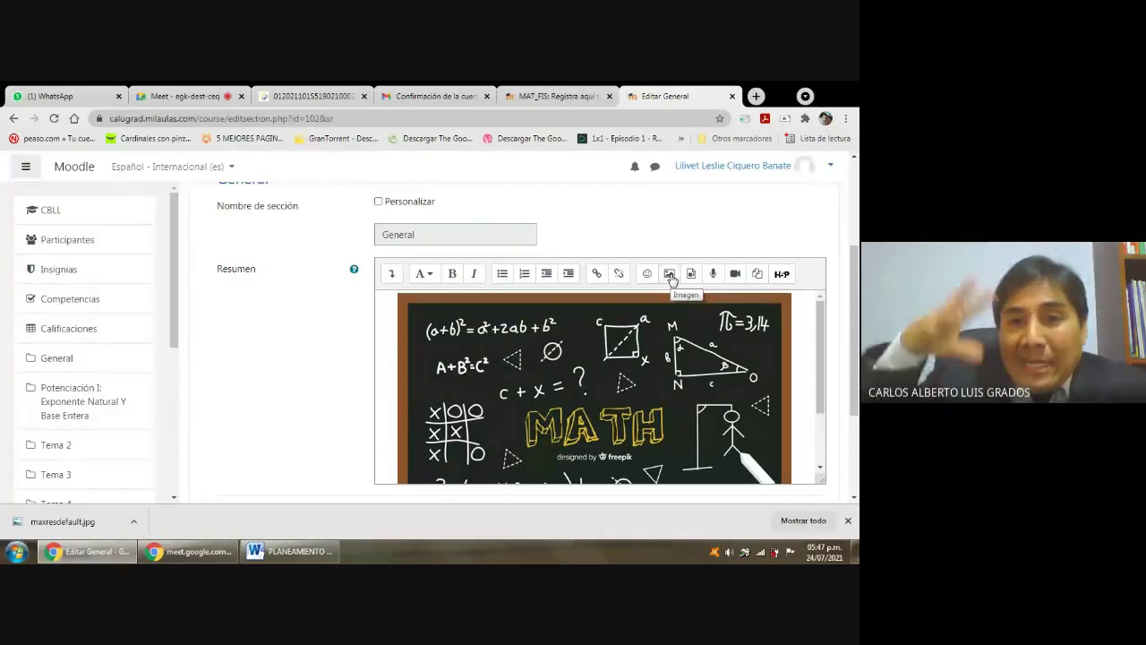
# Inspect the chalkboard image's URL in the Imagen dialog, close it, and save the section unchanged.
pyautogui.click(670, 274)
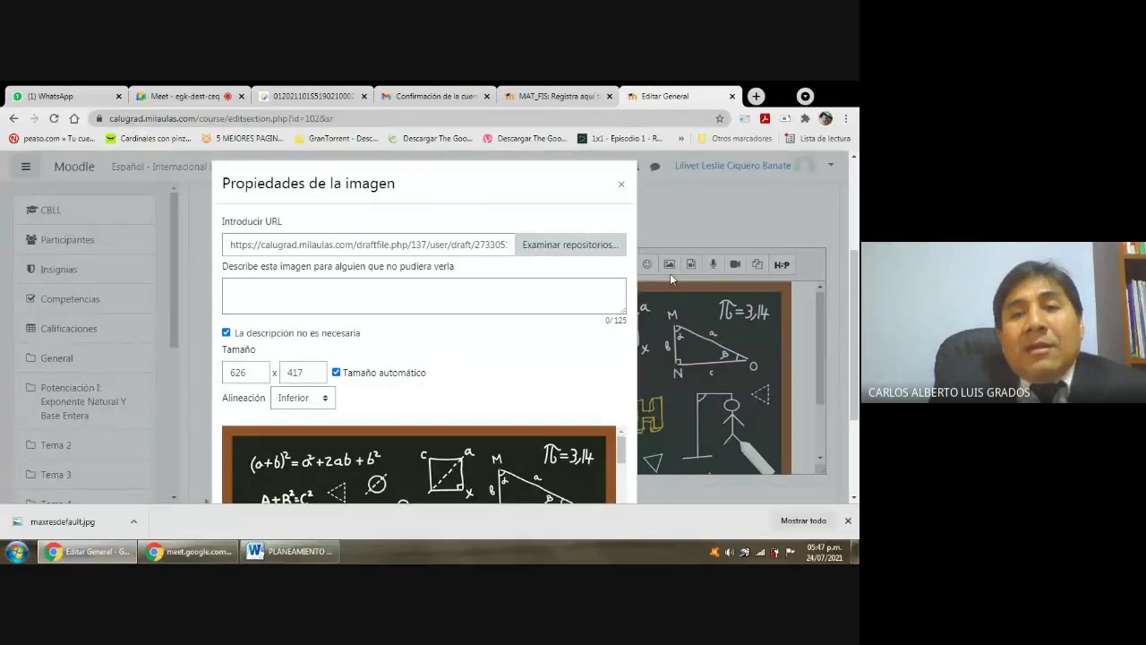
pyautogui.click(436, 248)
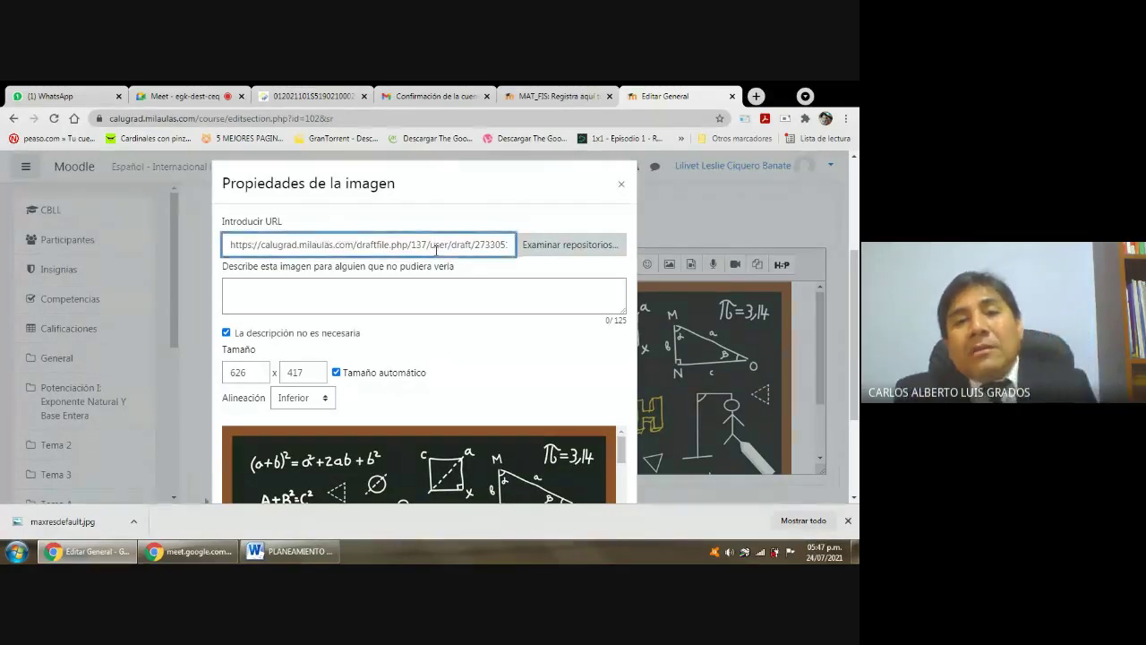
pyautogui.doubleClick(437, 245)
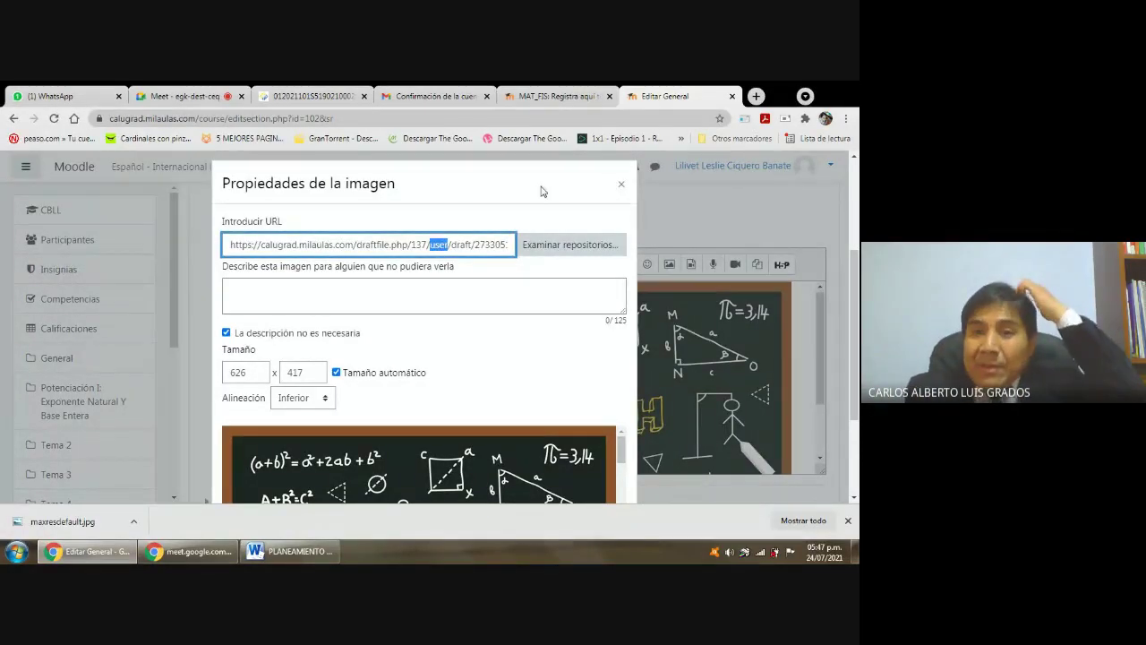
pyautogui.click(622, 188)
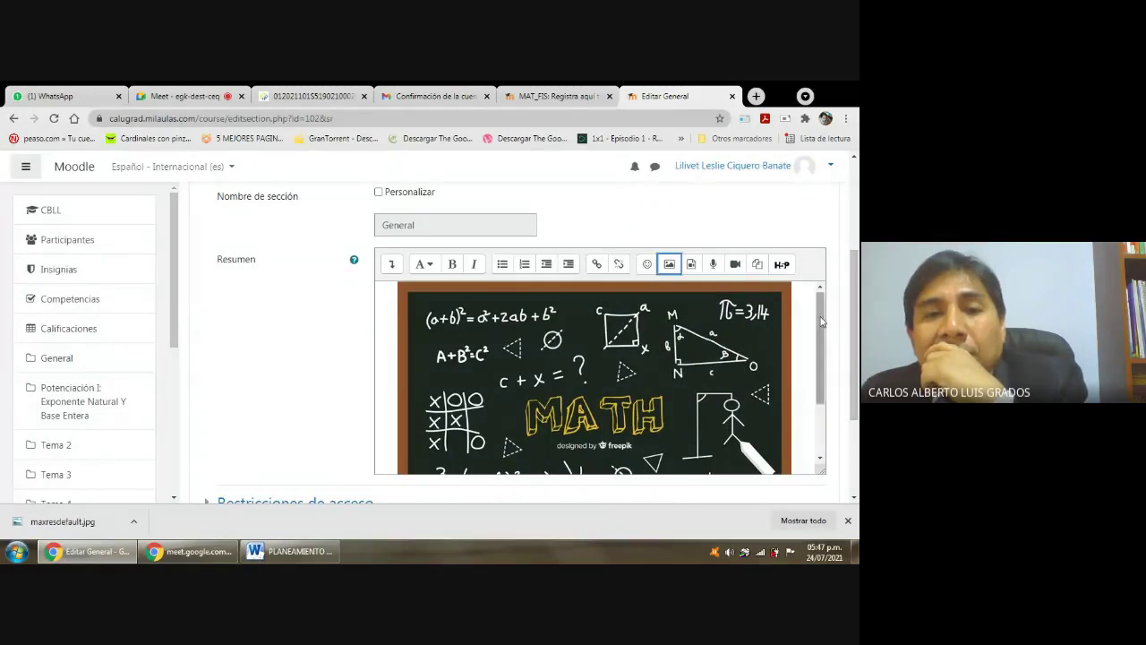
pyautogui.moveTo(823, 323); pyautogui.dragTo(856, 463)
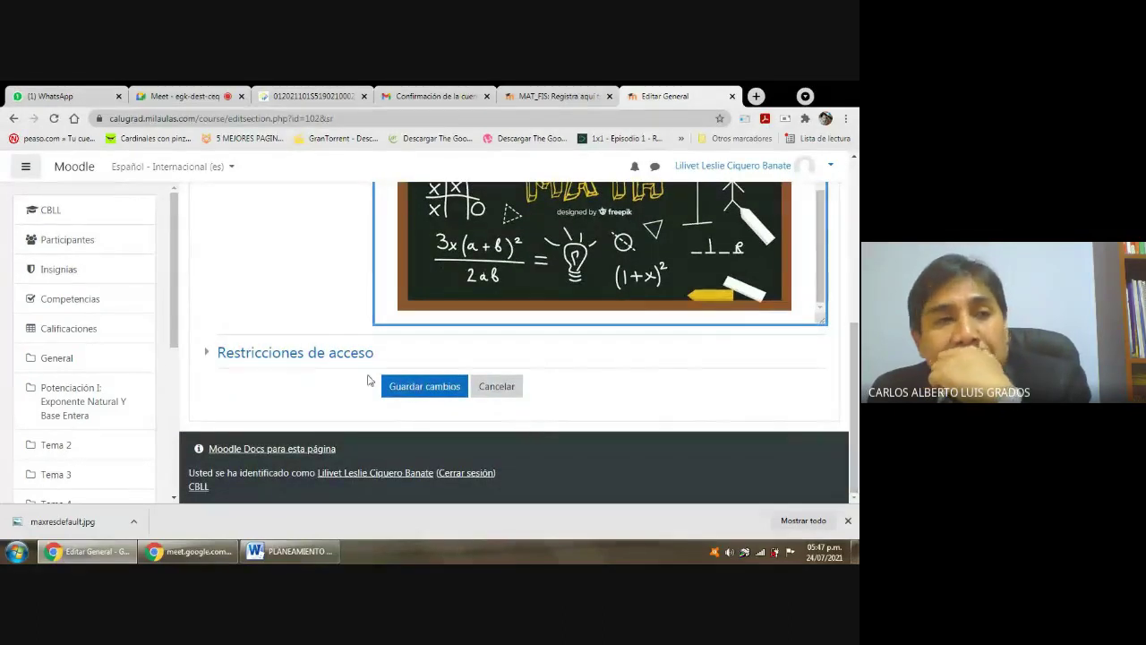
pyautogui.click(392, 386)
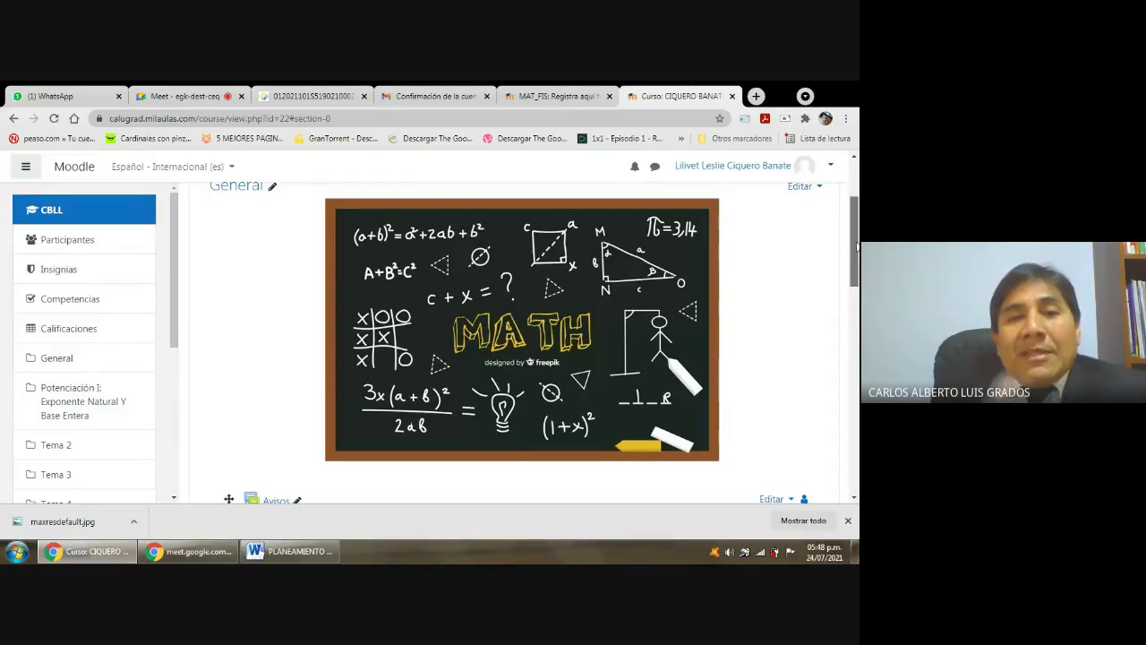
# Switch to the Gmail tab showing the 'Confirmación de la cuenta' email.
pyautogui.moveTo(856, 246); pyautogui.dragTo(857, 251)
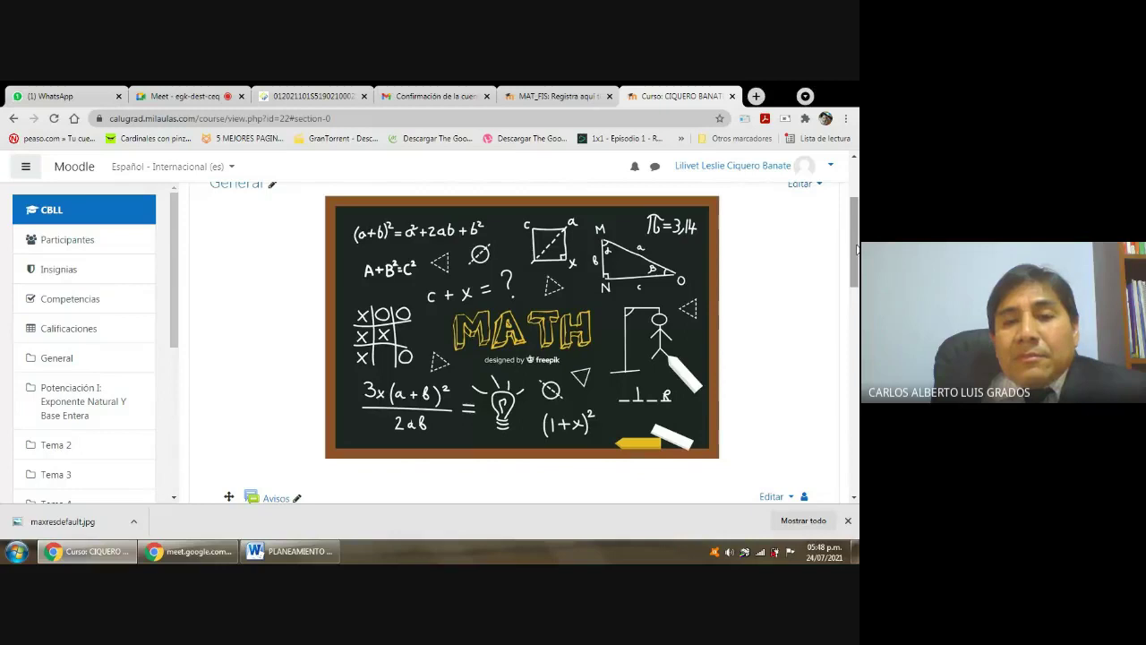
pyautogui.click(465, 100)
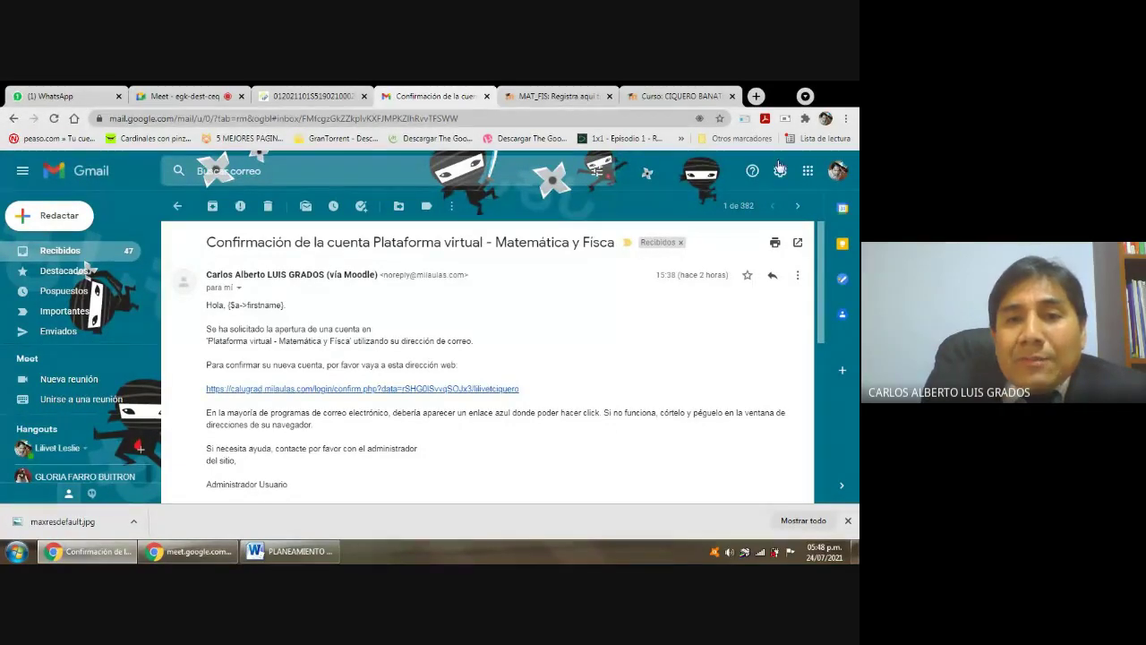
# Go to Google Drive via the apps menu and create a blank Google Form from Nuevo.
pyautogui.click(807, 171)
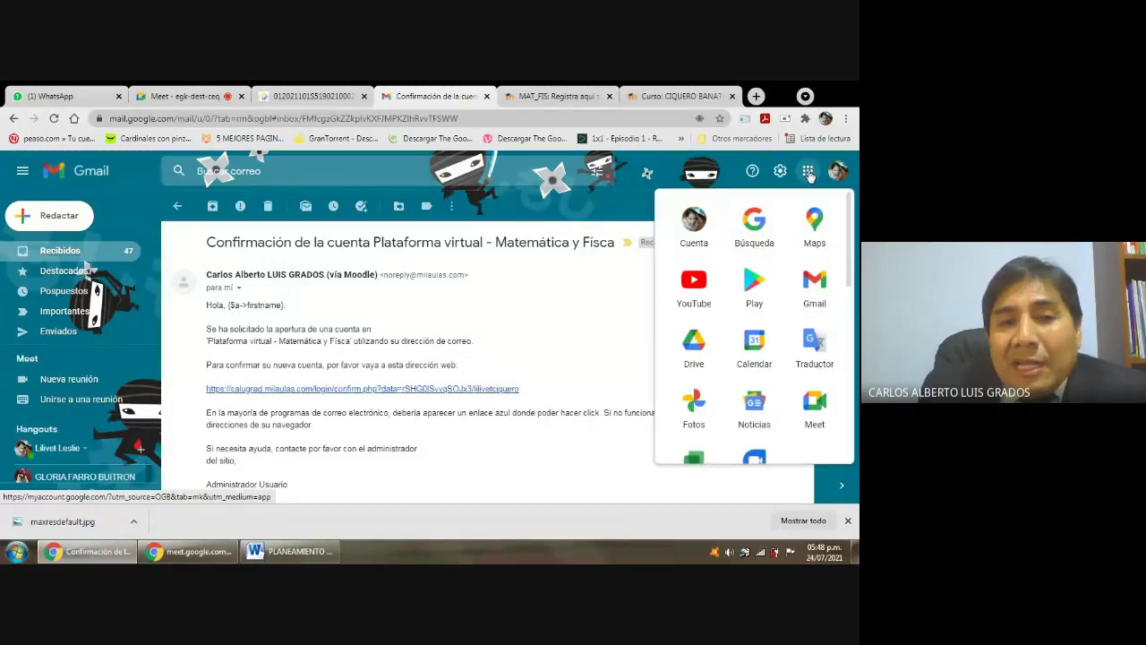
pyautogui.click(694, 347)
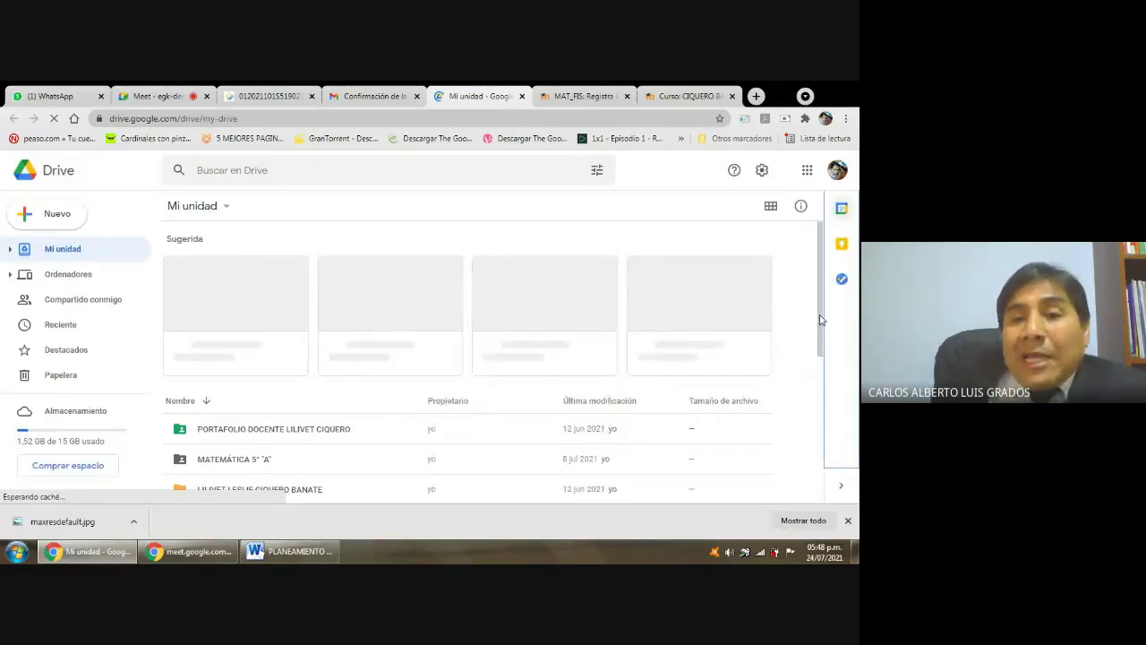
pyautogui.moveTo(818, 332); pyautogui.dragTo(819, 399)
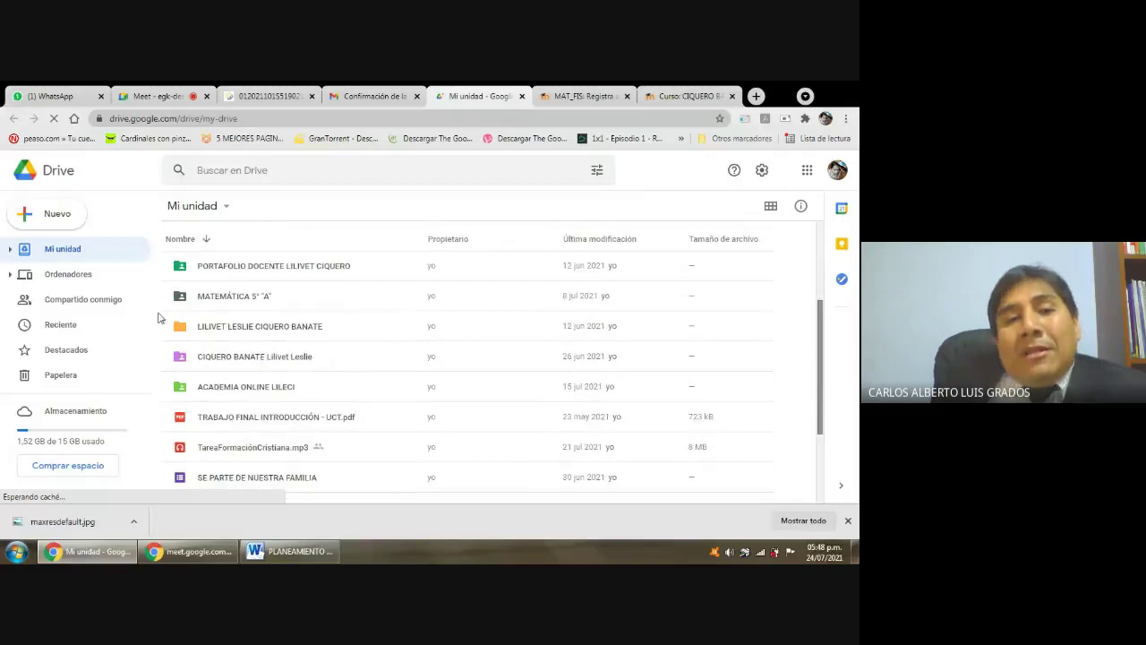
pyautogui.click(53, 222)
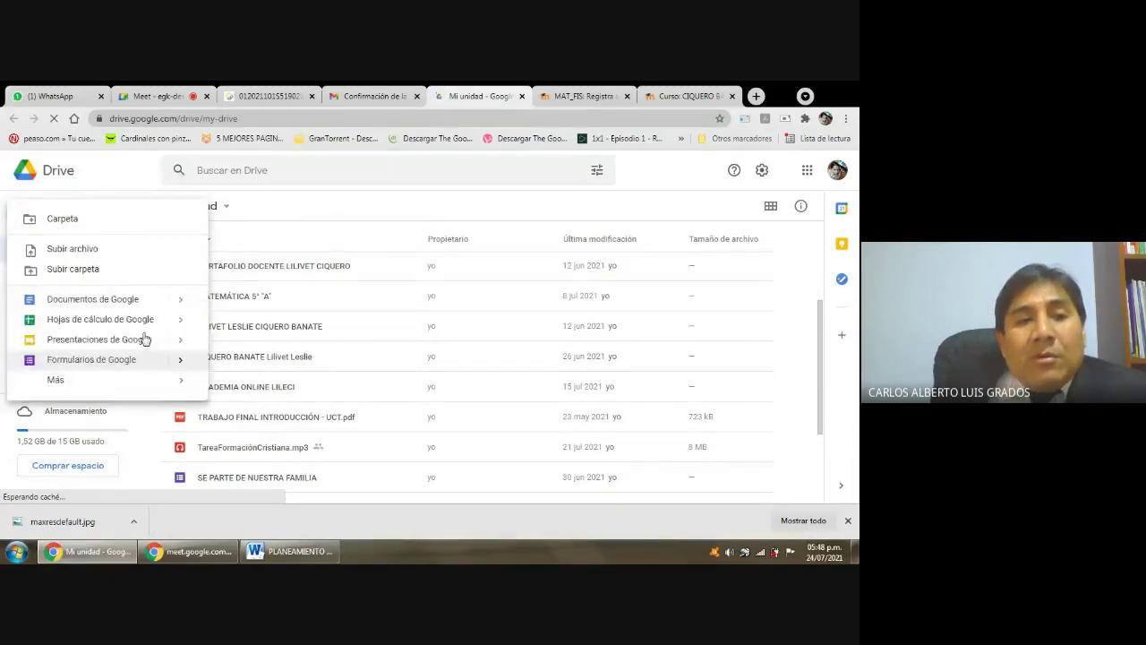
pyautogui.click(123, 360)
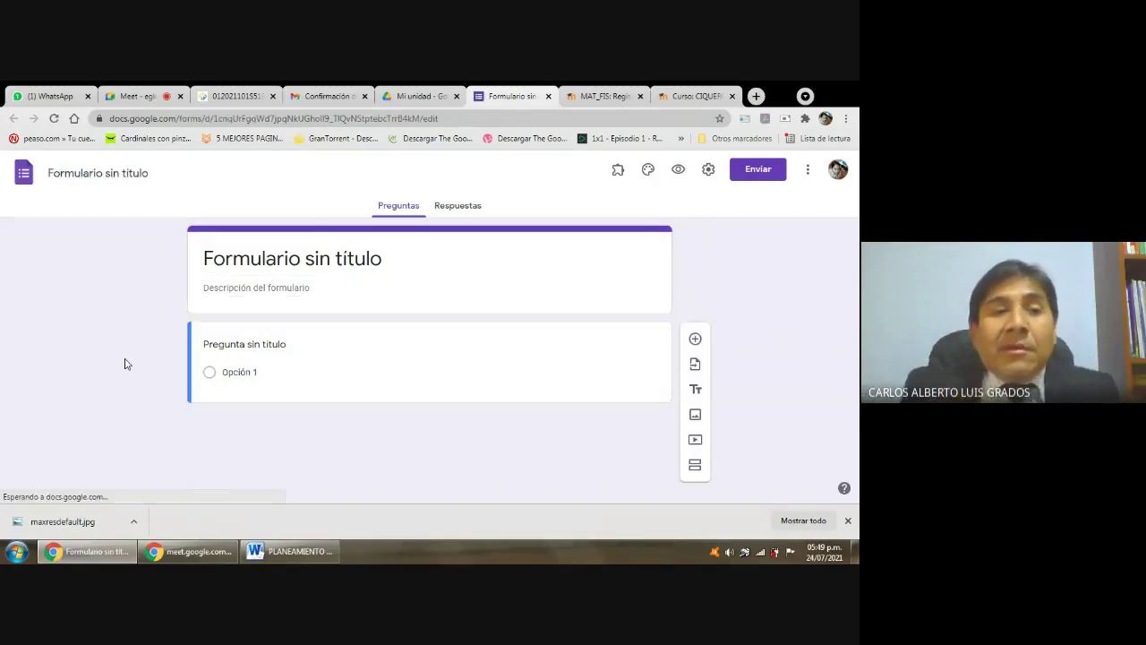
# Rename the untitled form to 'Asistencia - Matemática'.
pyautogui.click(70, 174)
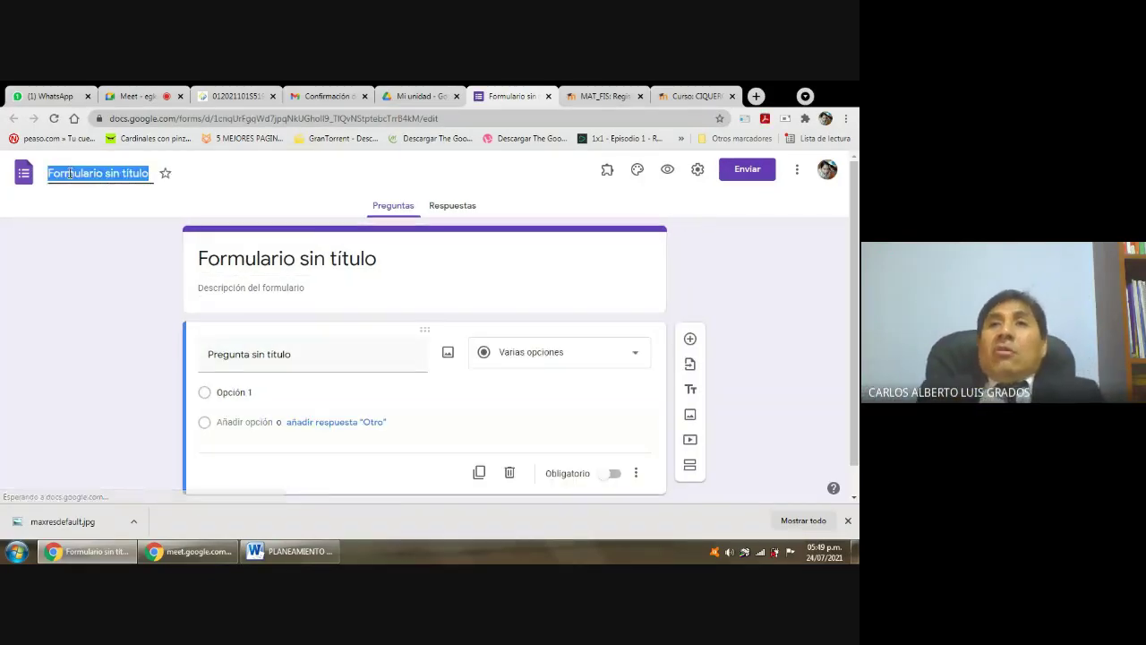
pyautogui.write('Asis')
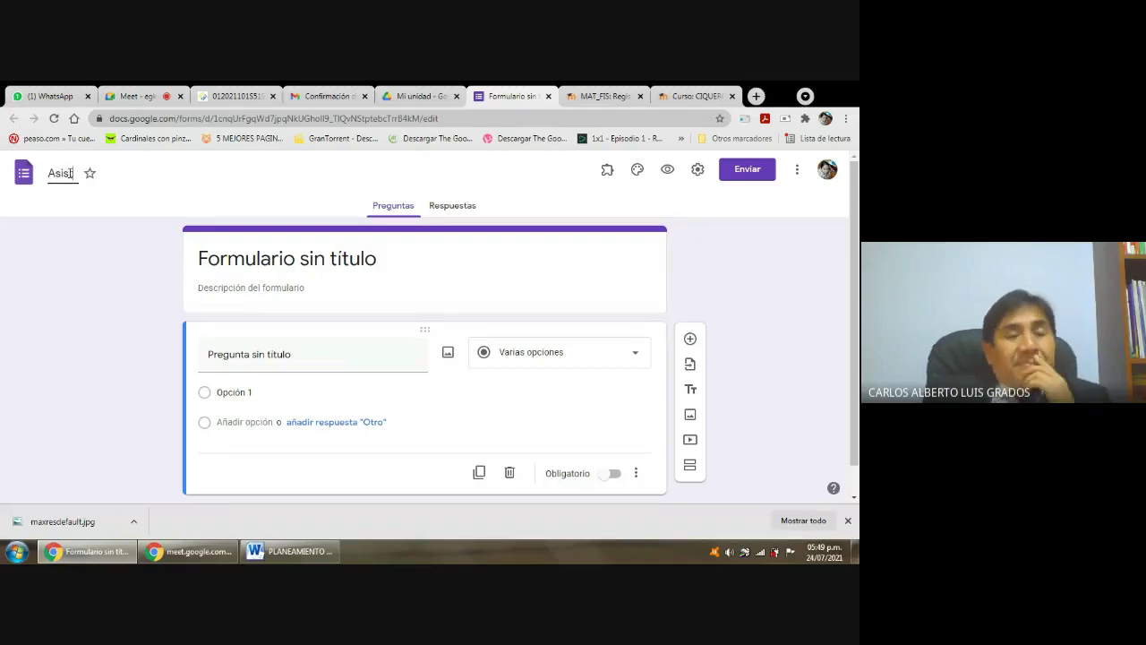
pyautogui.write('tencia - Mate')
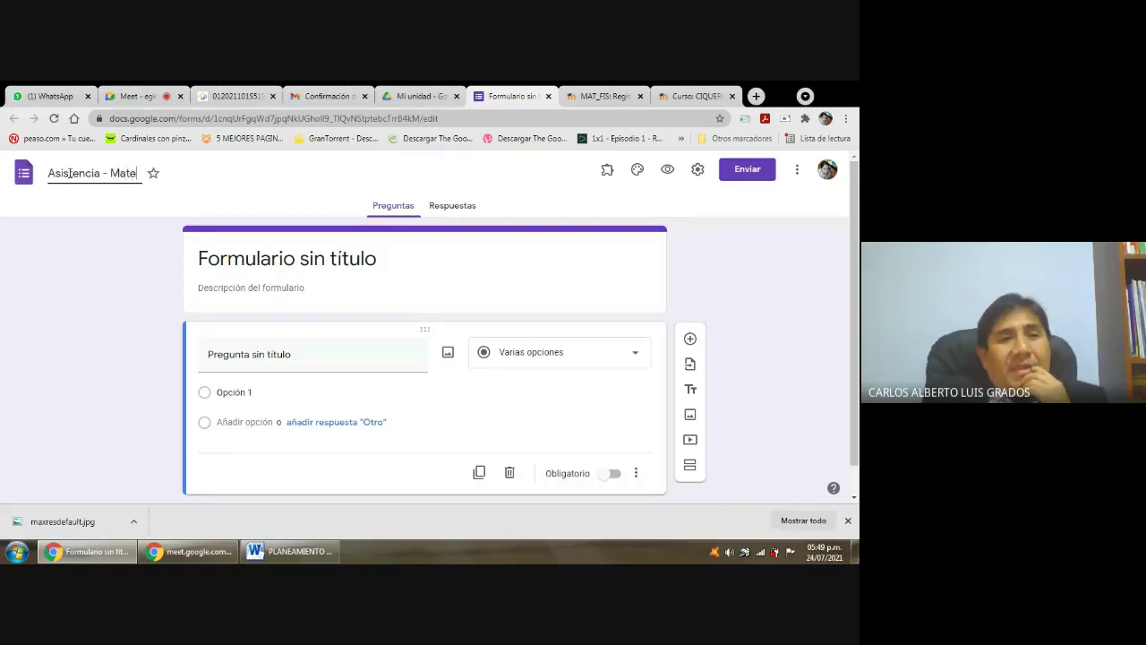
pyautogui.write('mática')
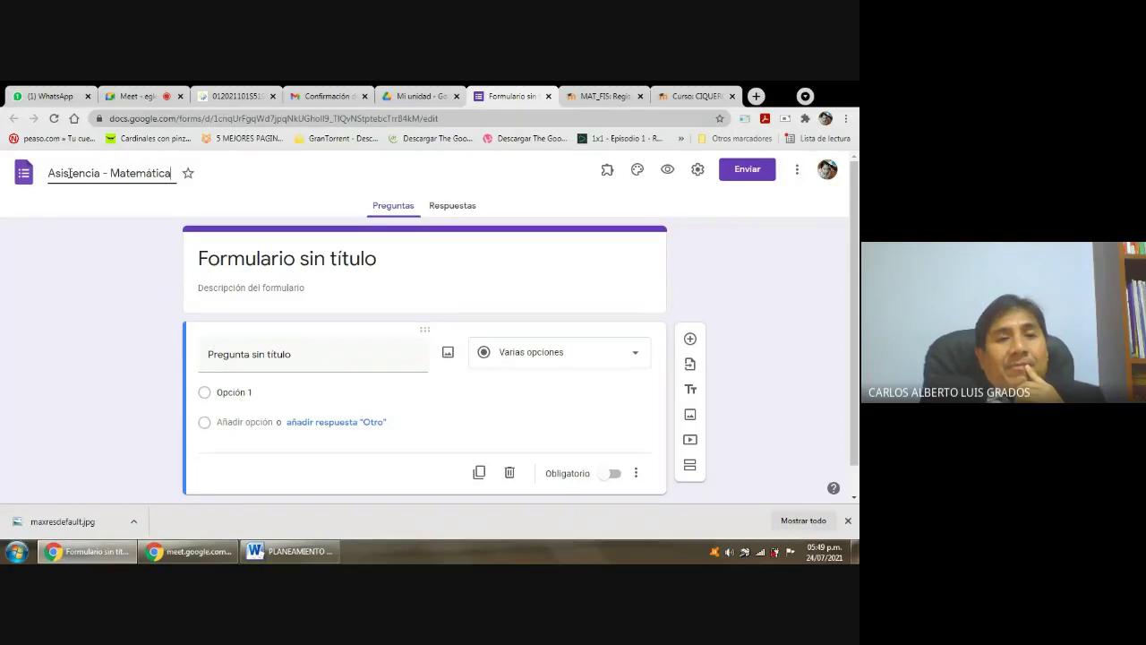
pyautogui.press('Return')
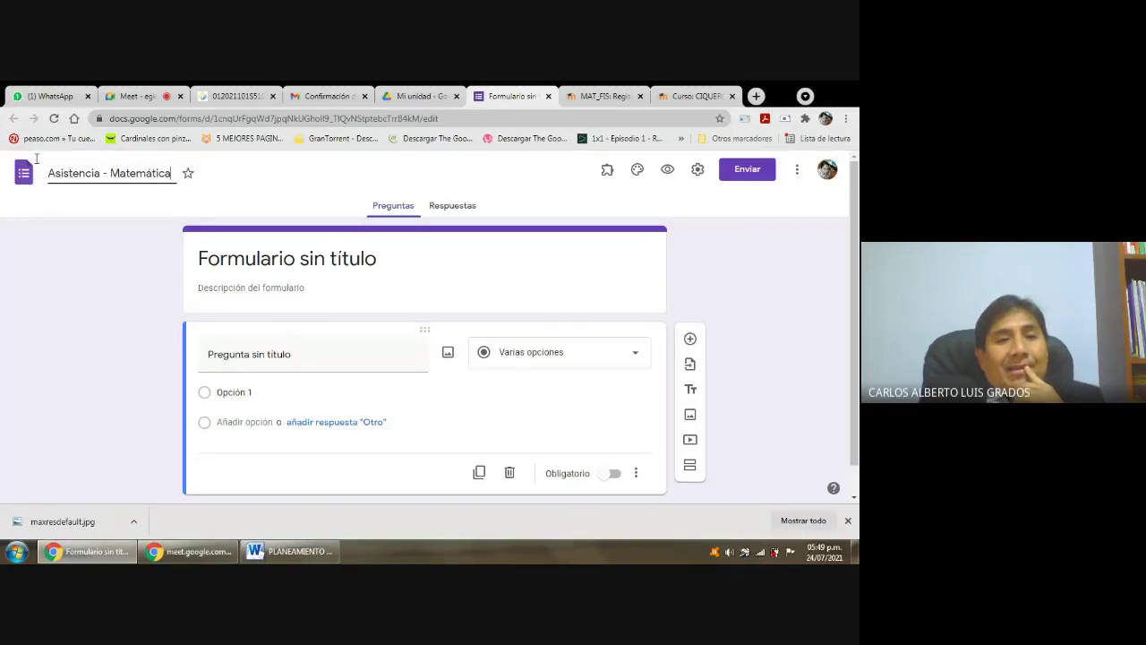
pyautogui.click(84, 254)
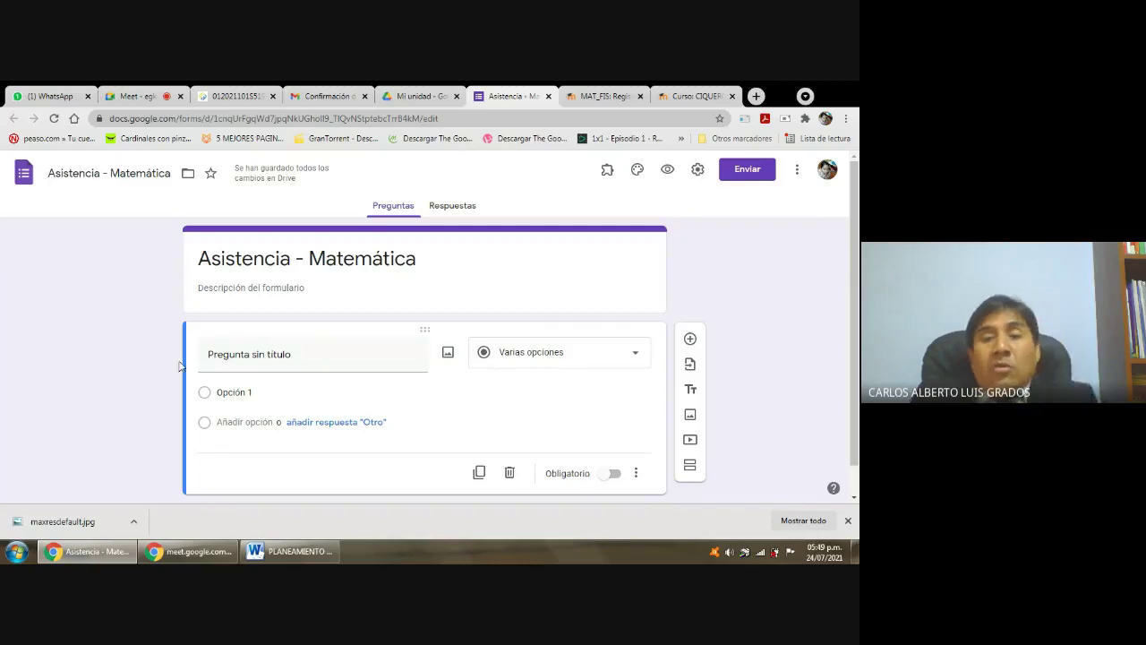
# Title the first question 'Apellidos', make it required, and add a second question.
pyautogui.click(254, 353)
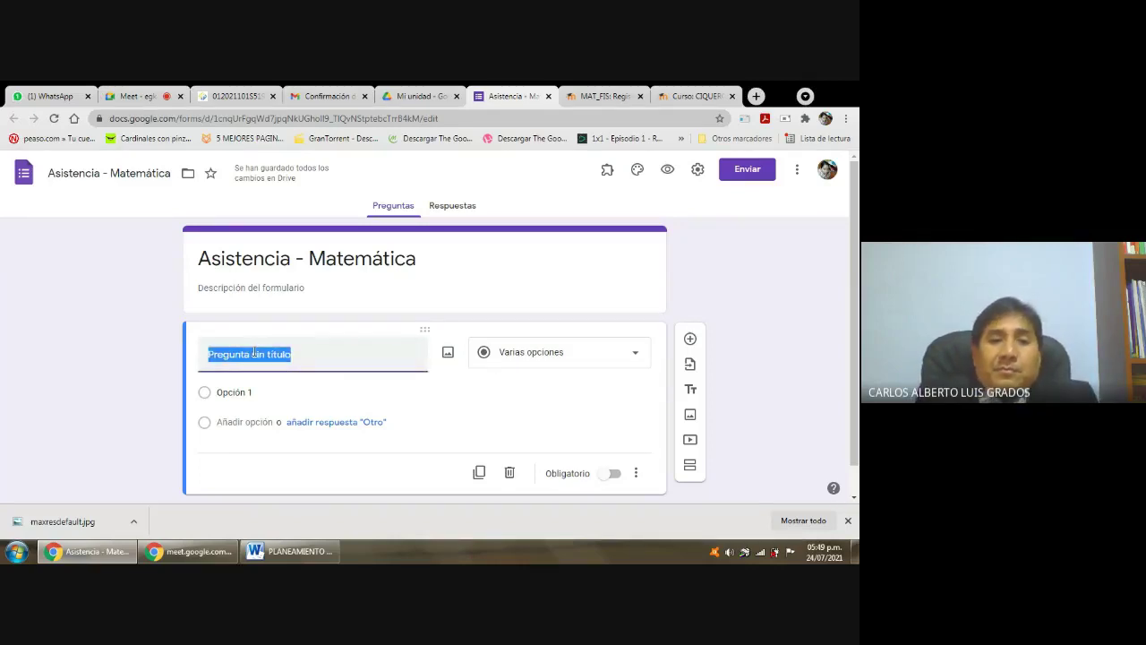
pyautogui.write('Ape')
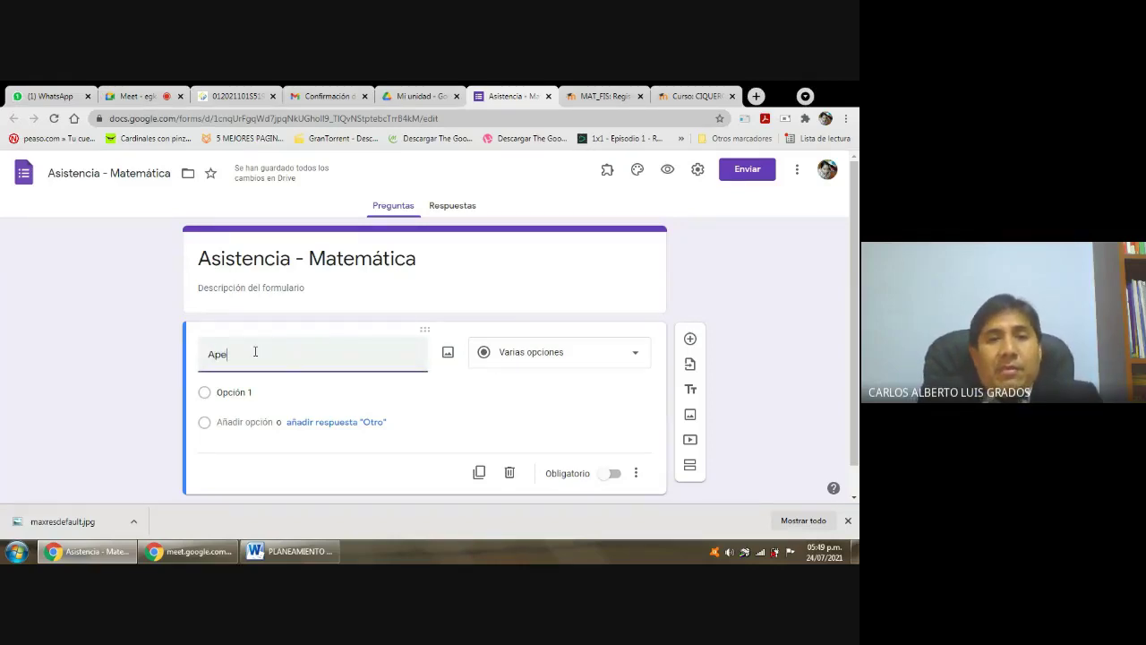
pyautogui.write('llidos')
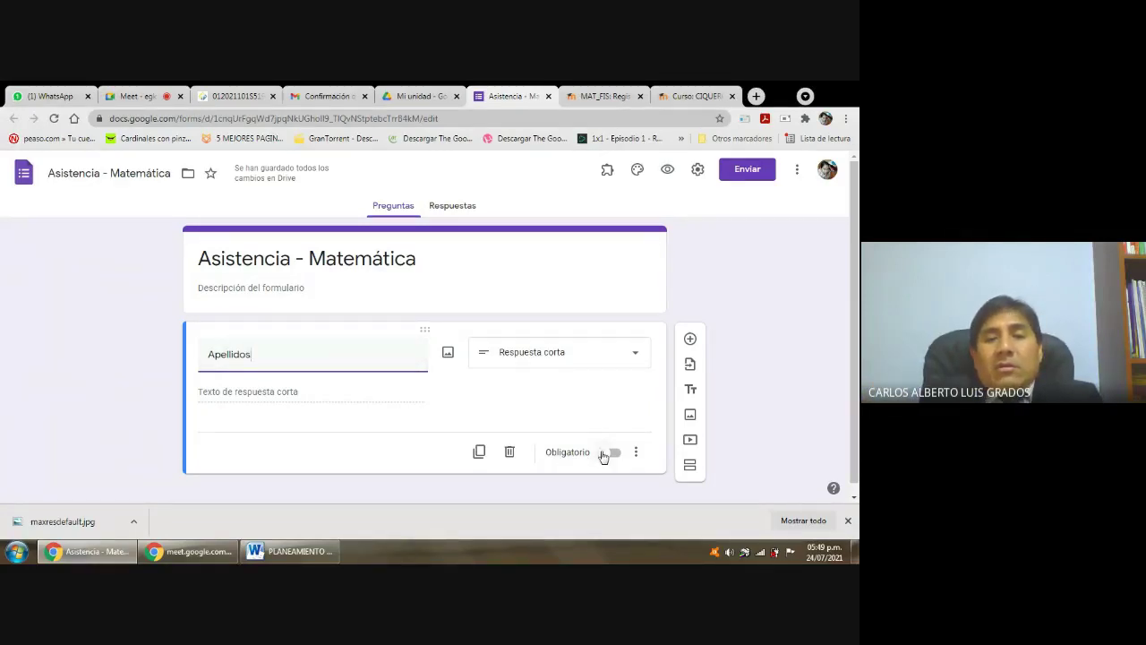
pyautogui.click(613, 452)
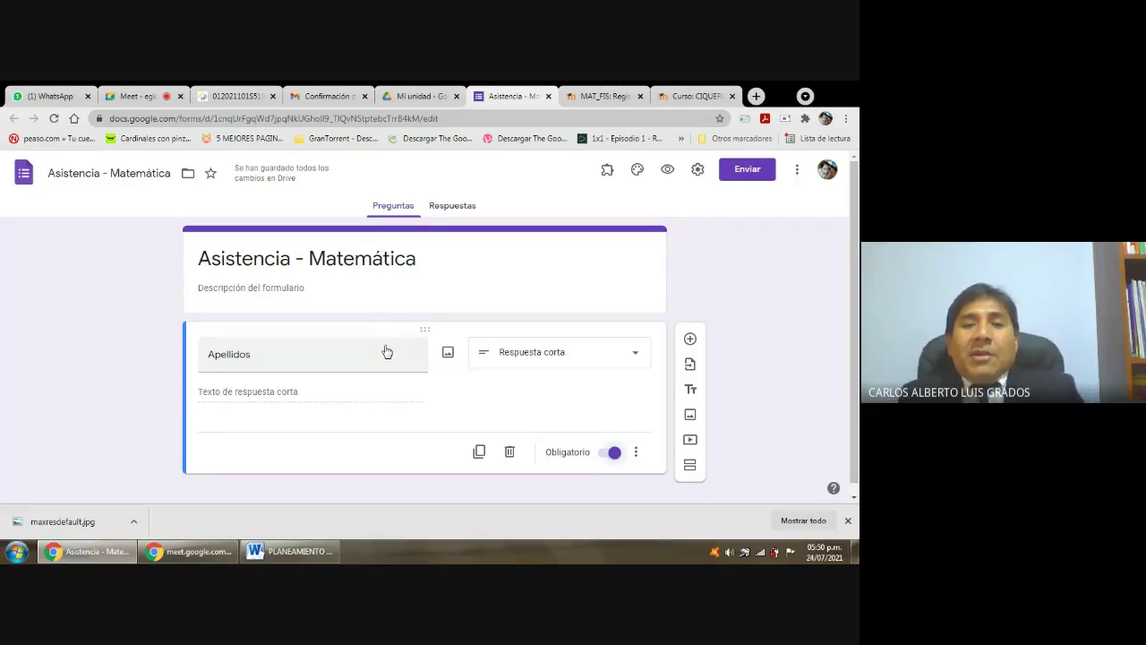
pyautogui.click(689, 340)
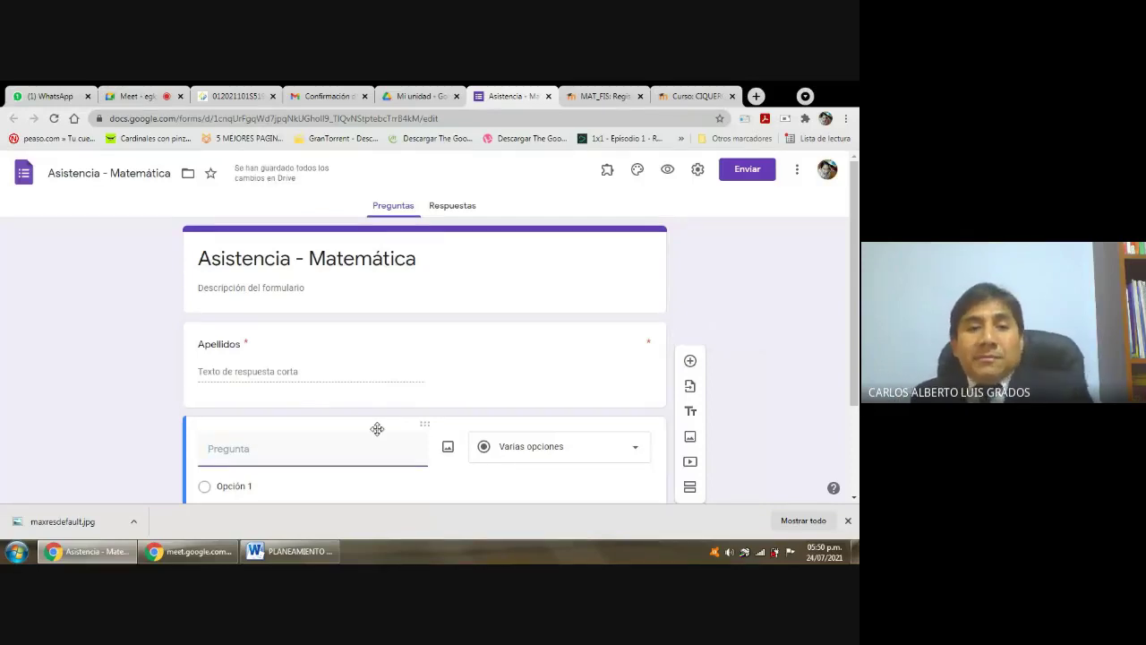
# Title the second question 'Nombres' and make it required.
pyautogui.click(287, 451)
pyautogui.write('No')
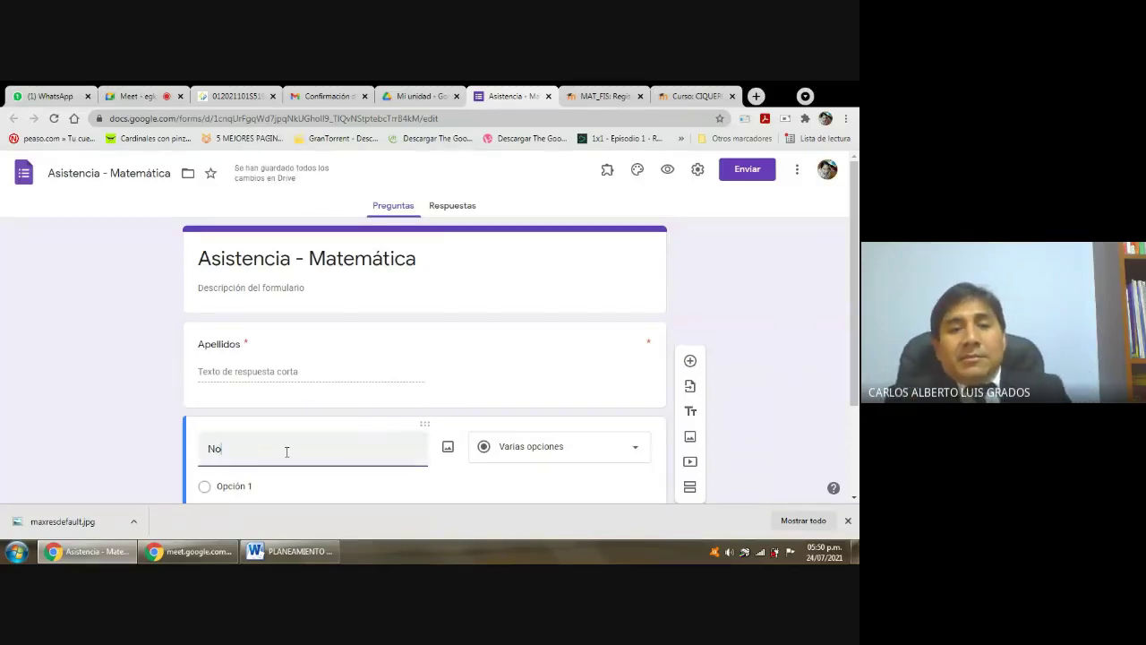
pyautogui.write('mbres')
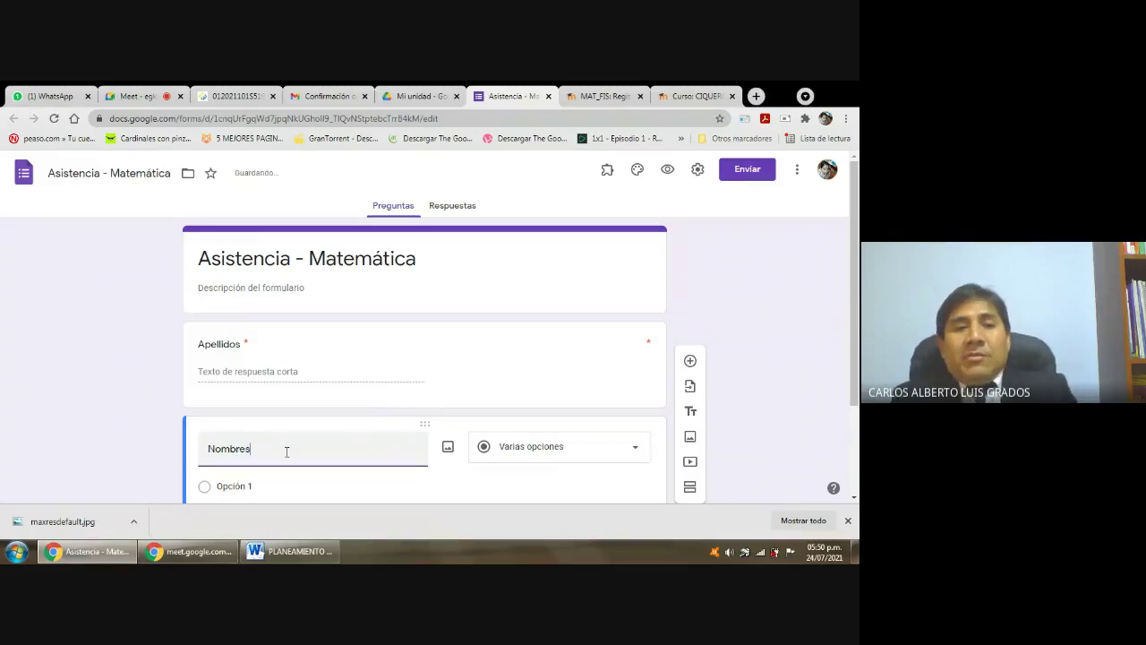
pyautogui.scroll(-1, 857, 425)
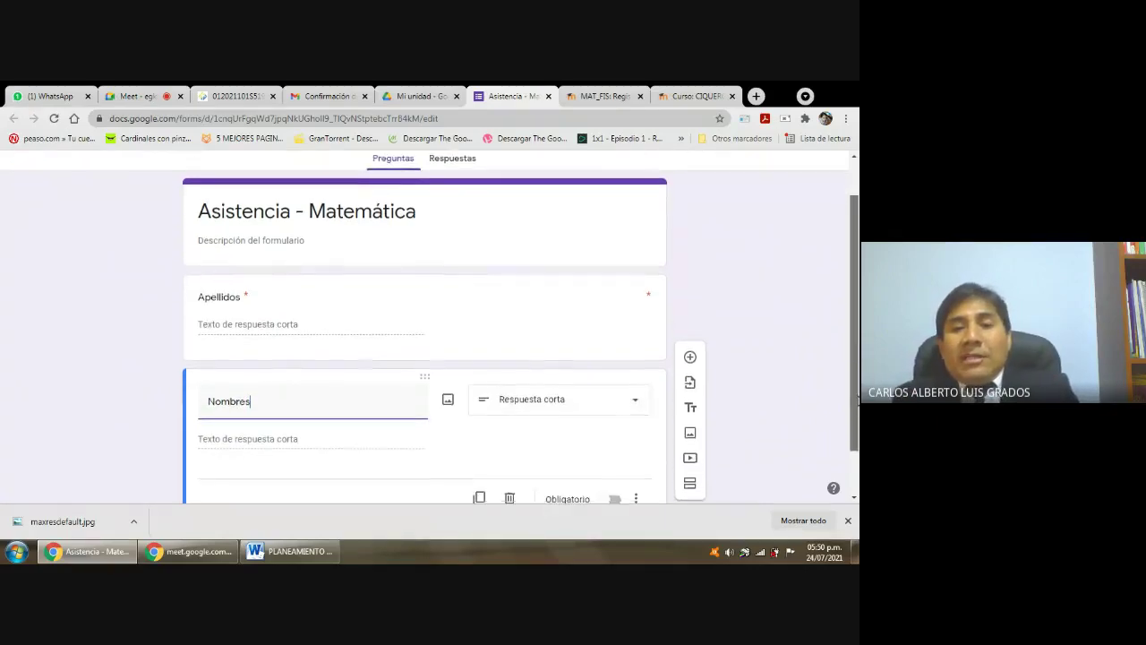
pyautogui.click(613, 460)
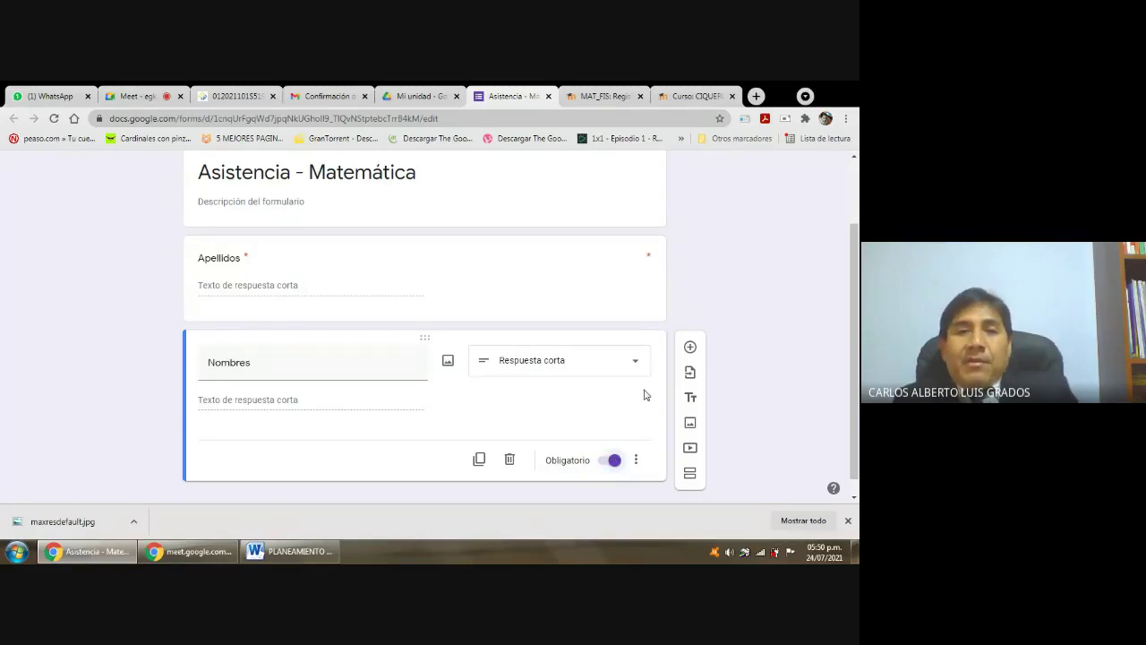
# Add a third question titled 'Fecha' and make it required.
pyautogui.click(689, 347)
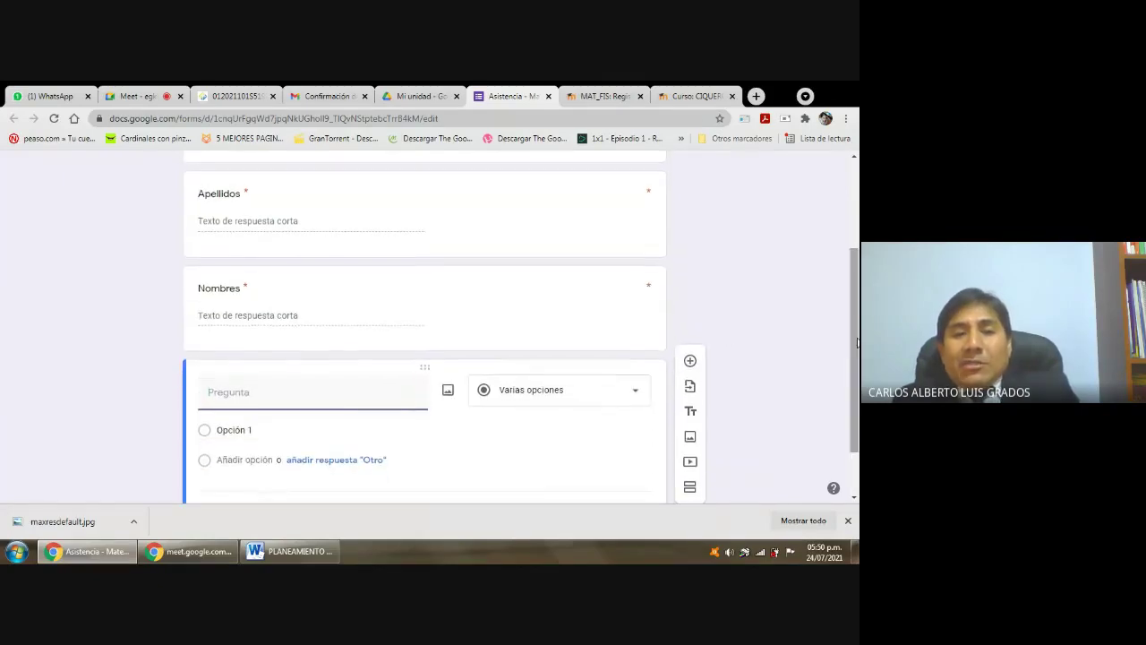
pyautogui.write('Fecga')
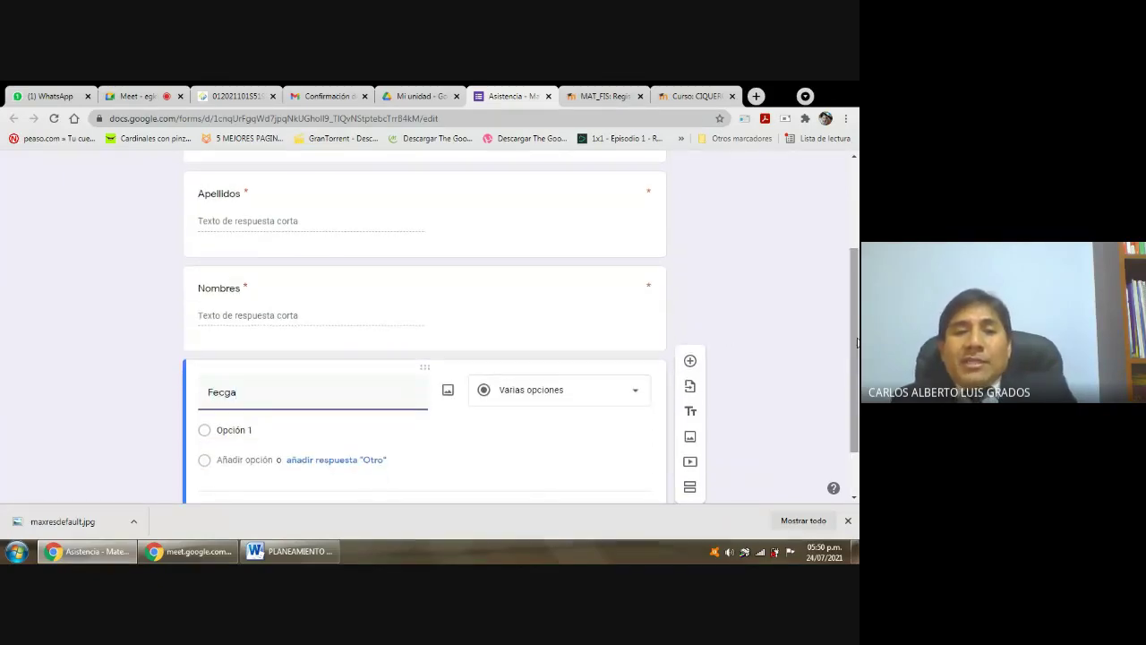
pyautogui.press('BackSpace')
pyautogui.press('BackSpace')
pyautogui.write('ha')
pyautogui.press('BackSpace')
pyautogui.press('BackSpace')
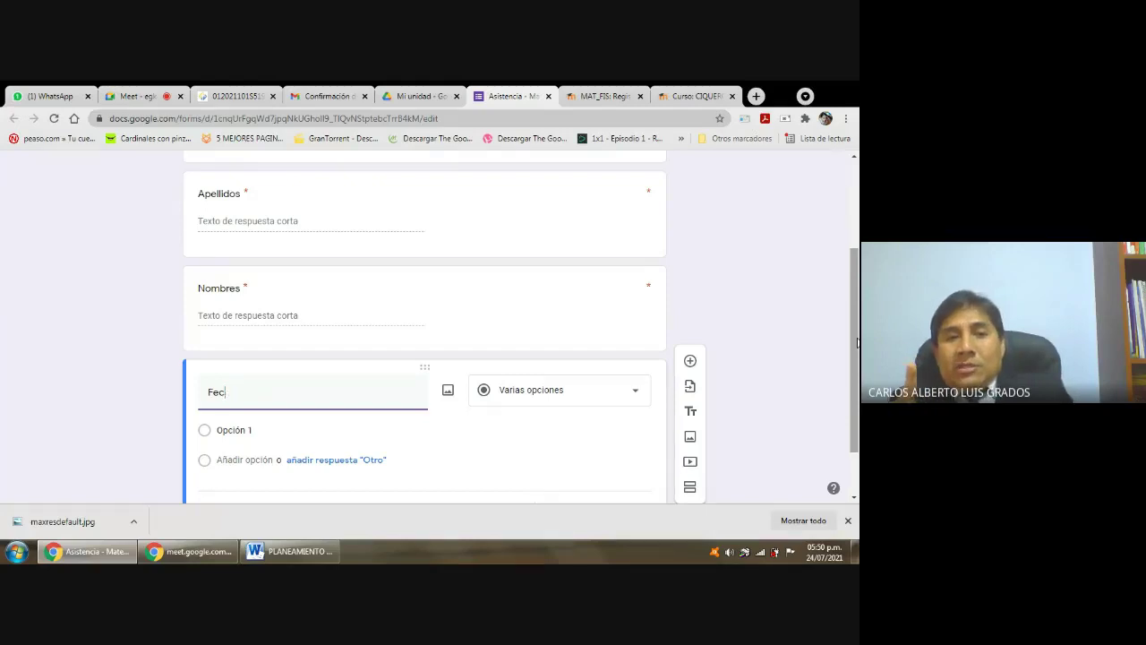
pyautogui.write('ha')
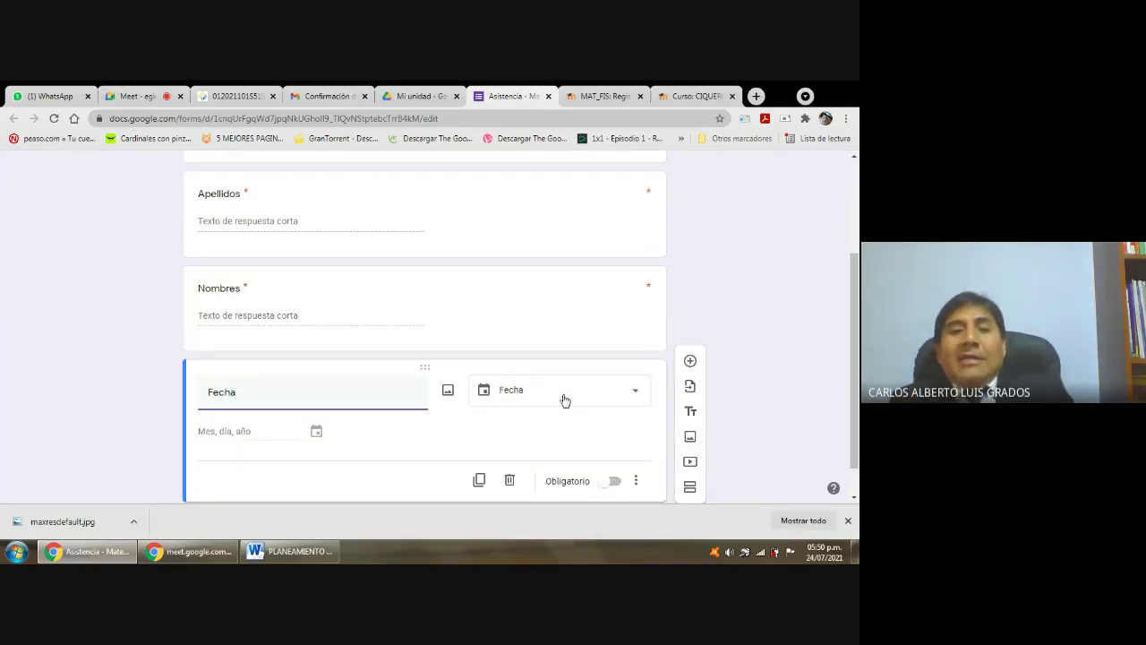
pyautogui.click(613, 481)
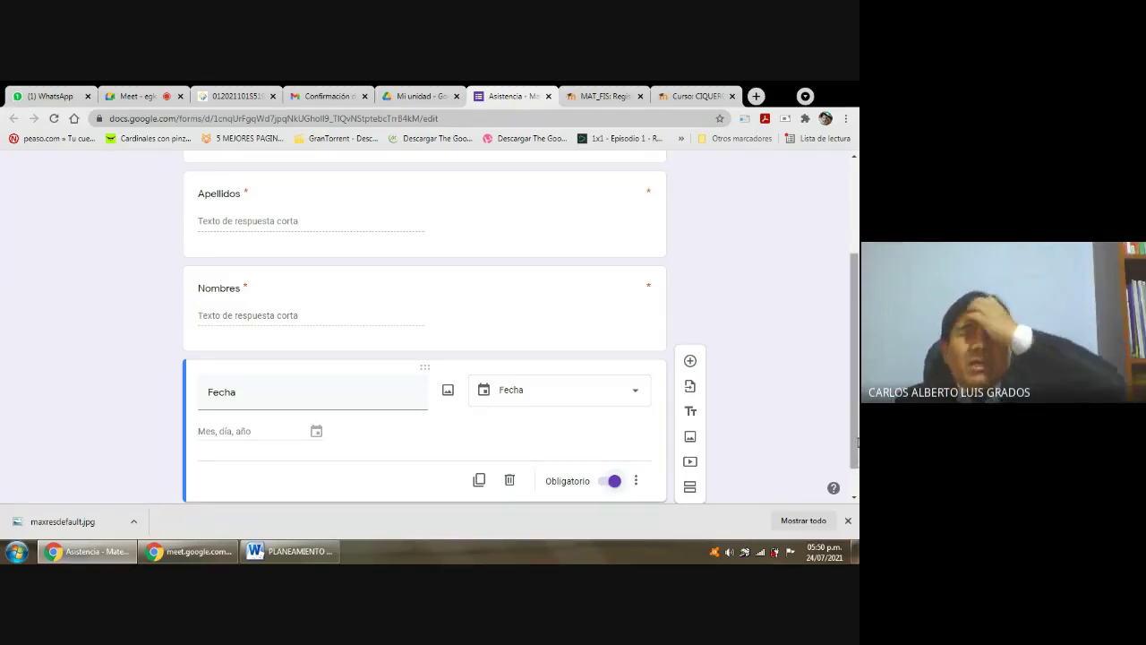
pyautogui.moveTo(855, 438); pyautogui.dragTo(836, 340)
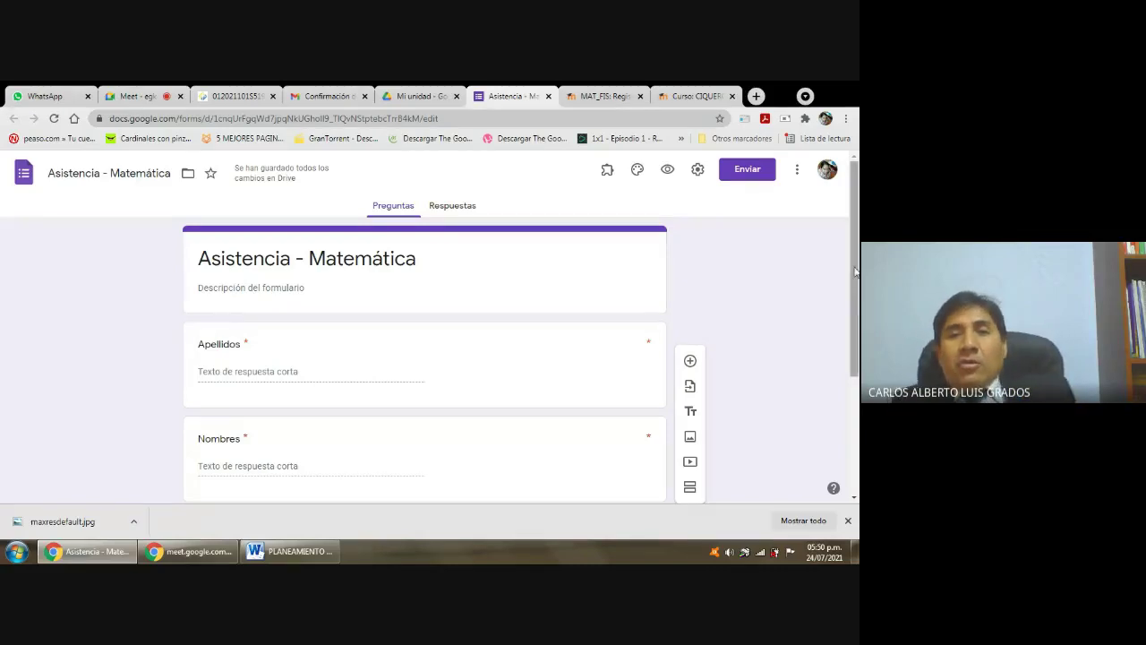
# Scroll through the finished attendance form, then return to the Moodle CBLL course tab.
pyautogui.moveTo(855, 268); pyautogui.dragTo(857, 391)
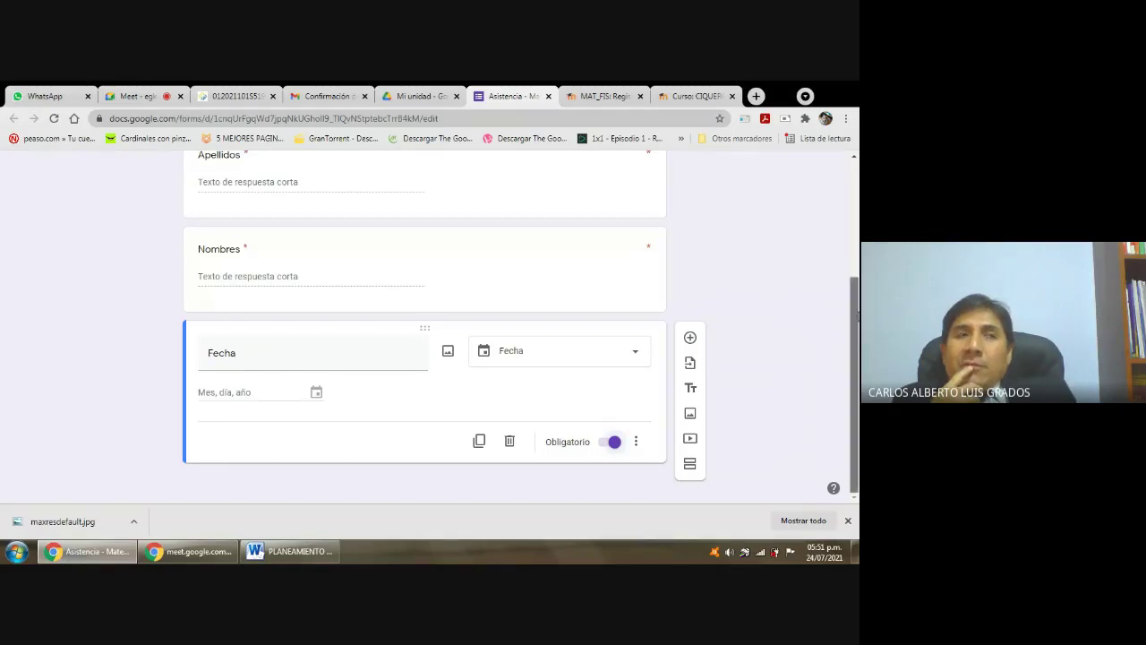
pyautogui.moveTo(847, 303); pyautogui.dragTo(825, 87)
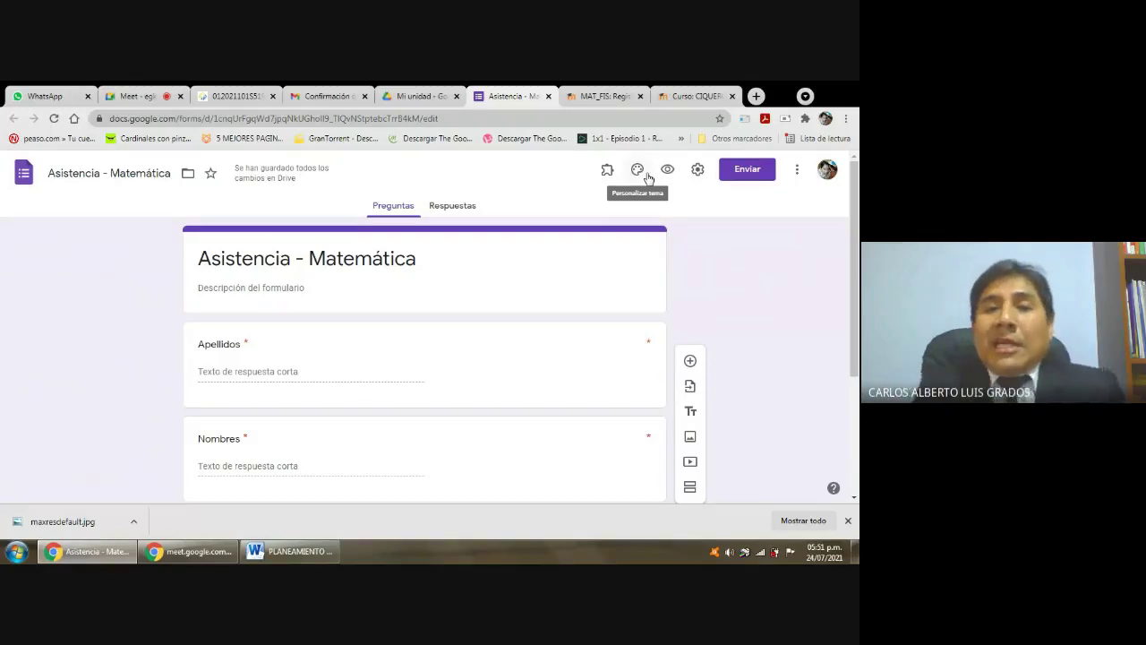
pyautogui.click(669, 95)
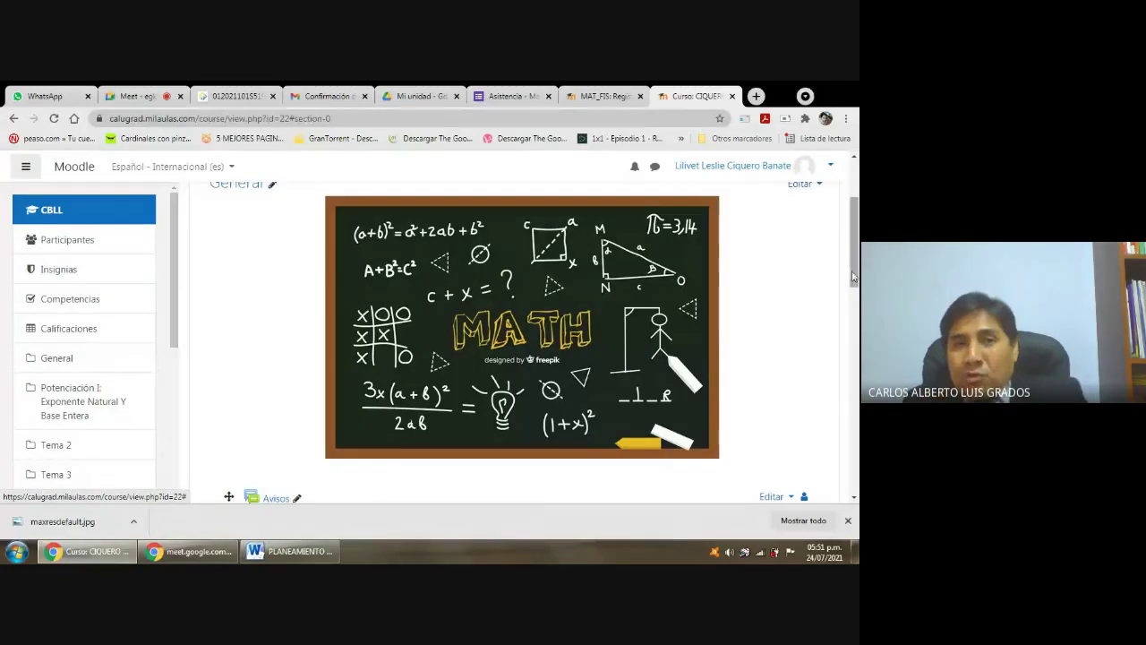
pyautogui.moveTo(855, 272); pyautogui.dragTo(856, 304)
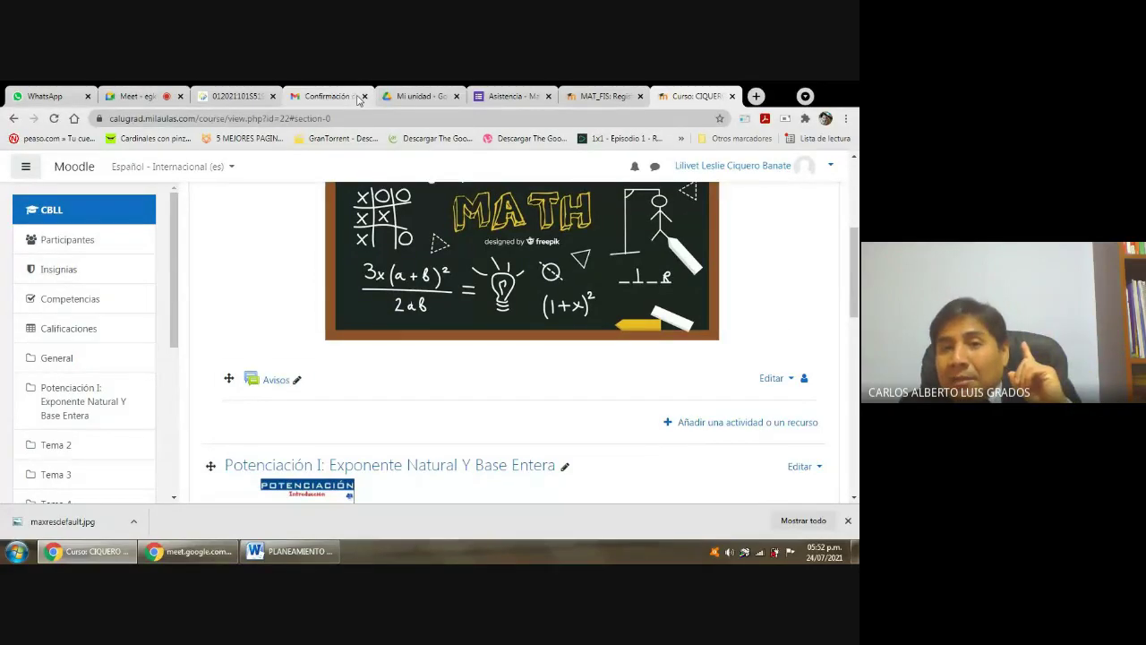
# After checking the UCT Insumos folder, open the CBLL General section's Editar menu.
pyautogui.click(234, 96)
pyautogui.click(392, 344)
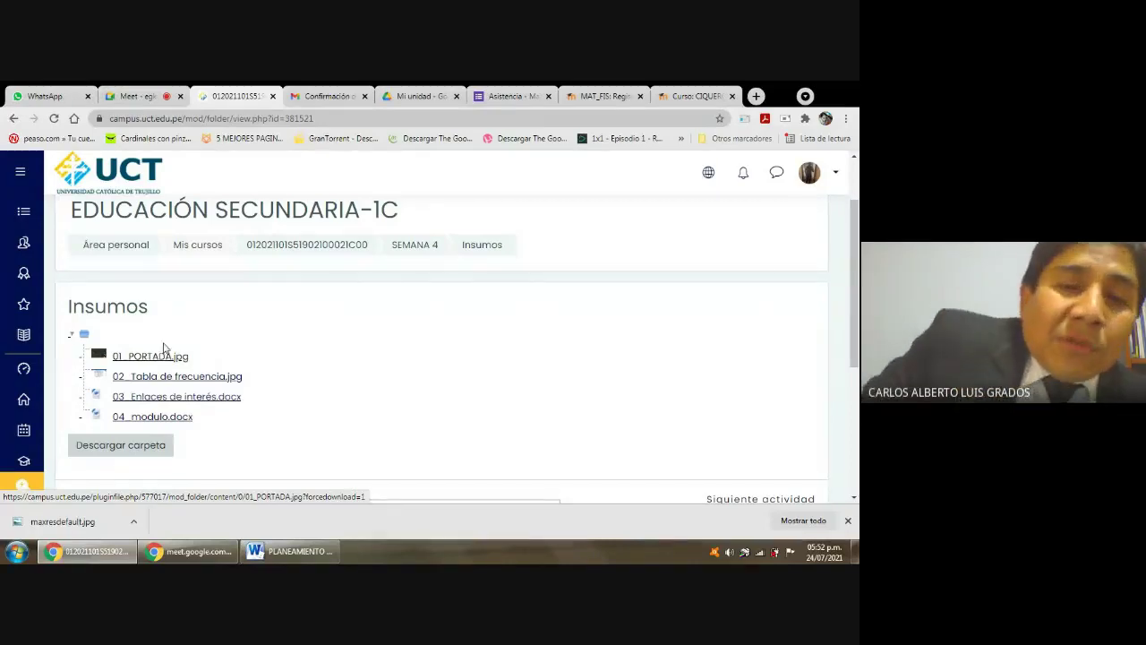
pyautogui.click(689, 96)
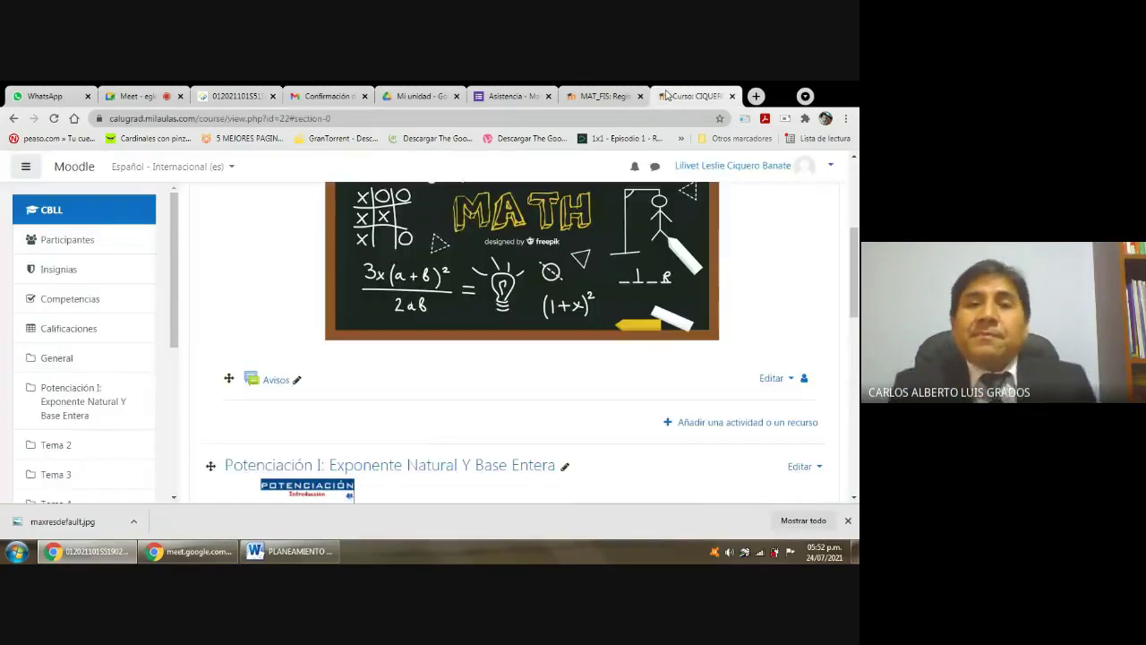
pyautogui.moveTo(857, 305); pyautogui.dragTo(848, 257)
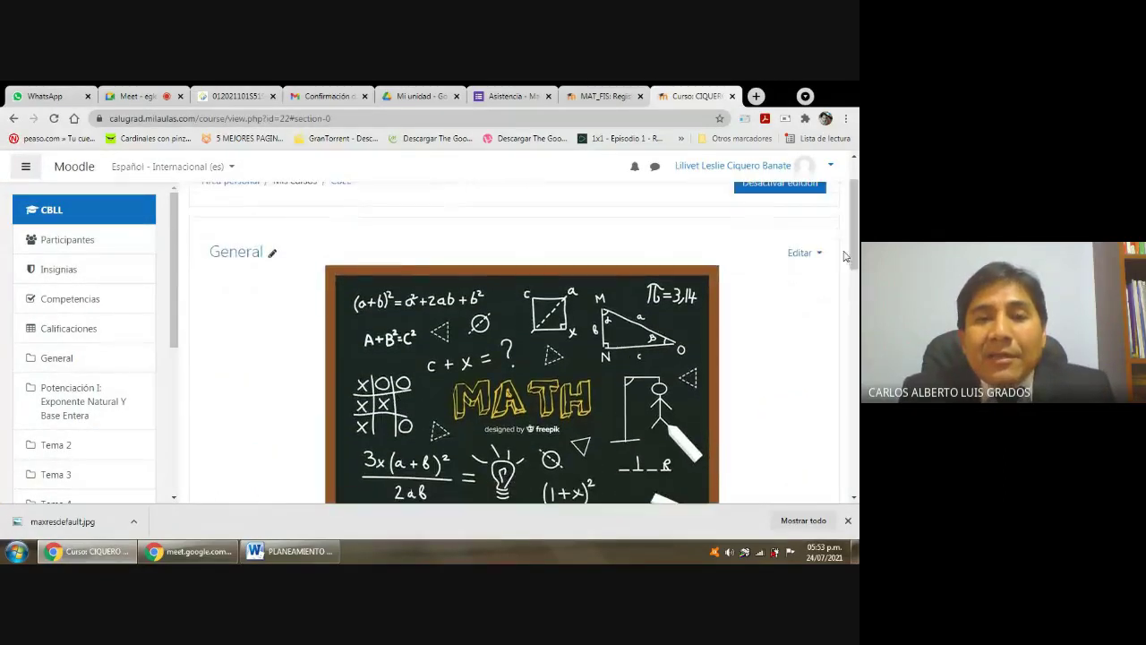
pyautogui.click(810, 257)
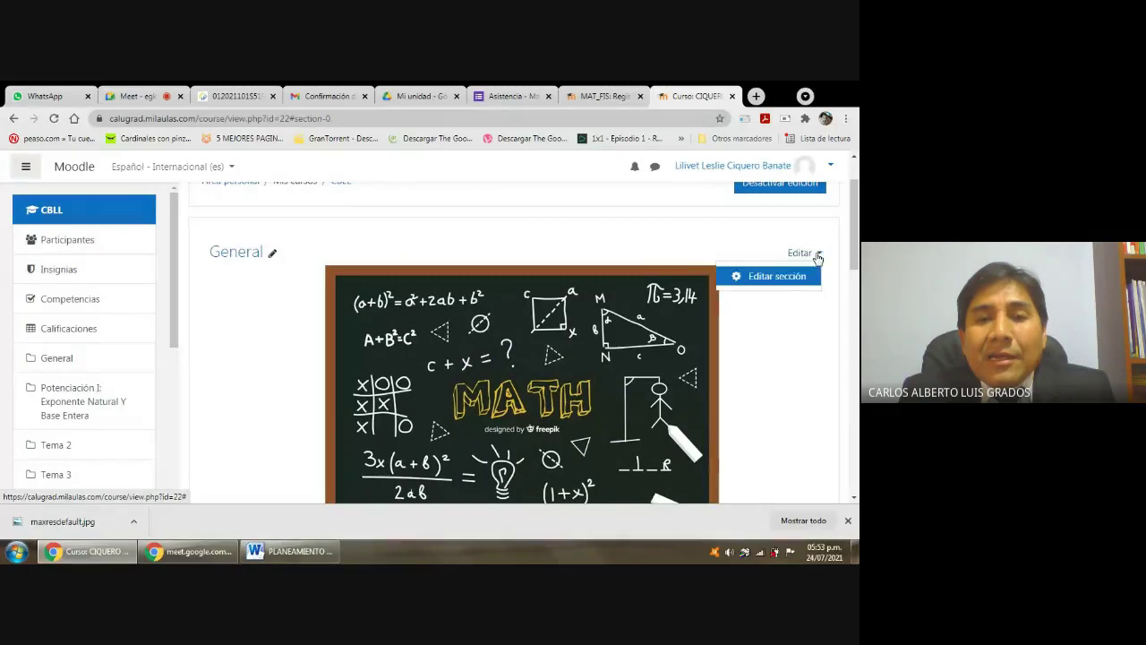
# Delete the MATH chalkboard cover image from the General section's Resumen and save the section.
pyautogui.click(815, 258)
pyautogui.click(821, 254)
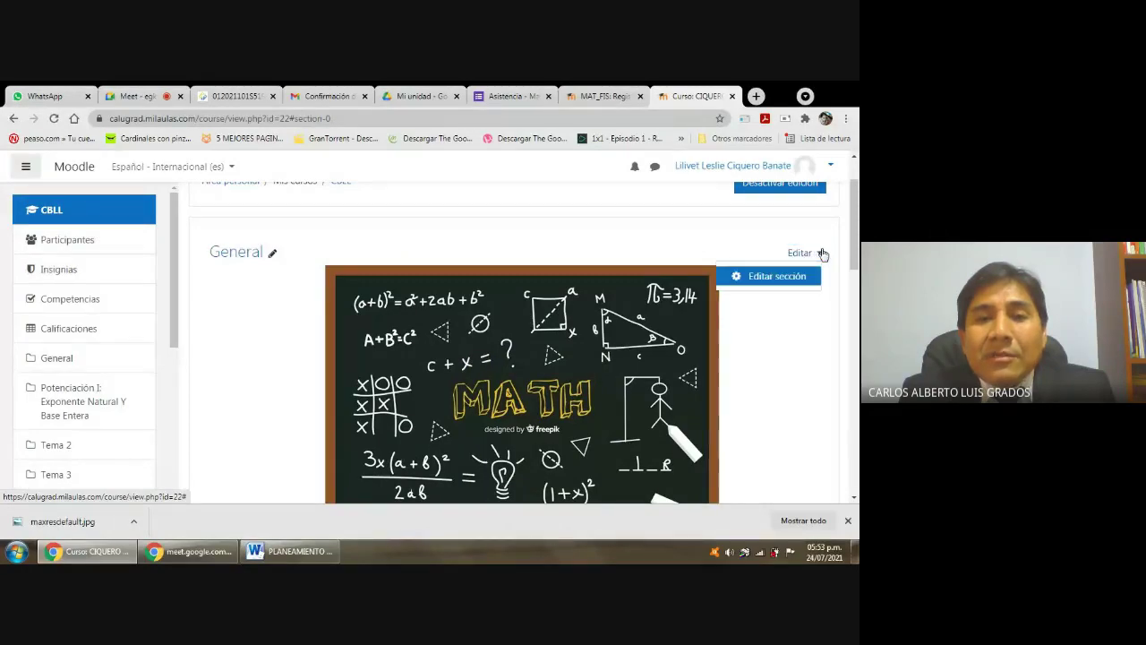
pyautogui.click(767, 279)
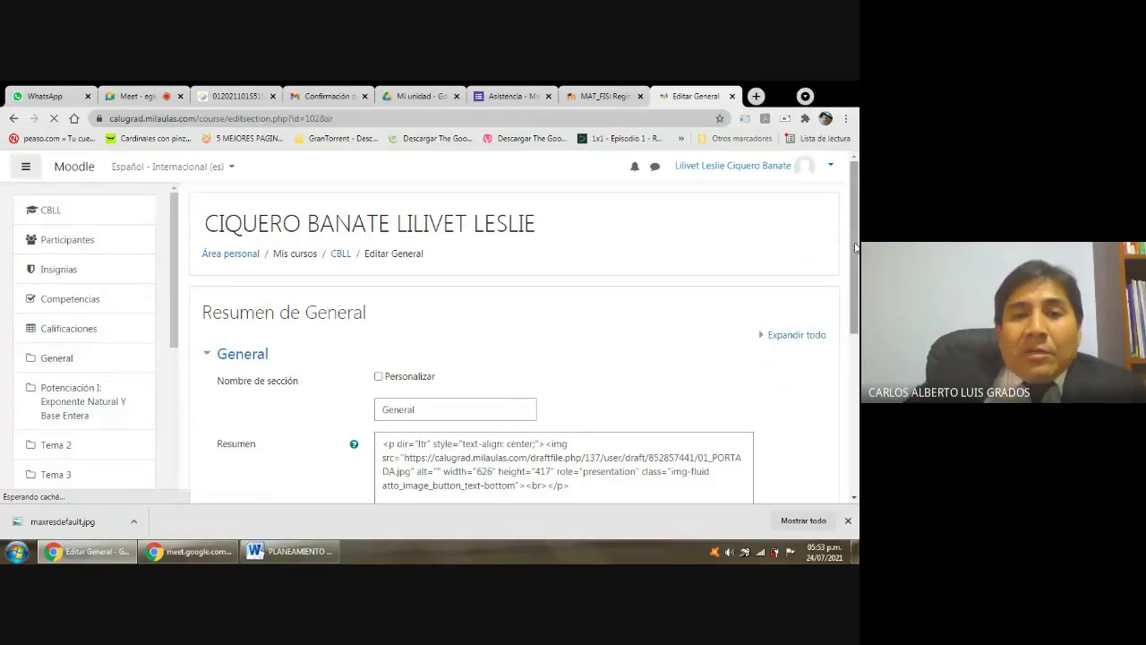
pyautogui.moveTo(855, 247); pyautogui.dragTo(857, 367)
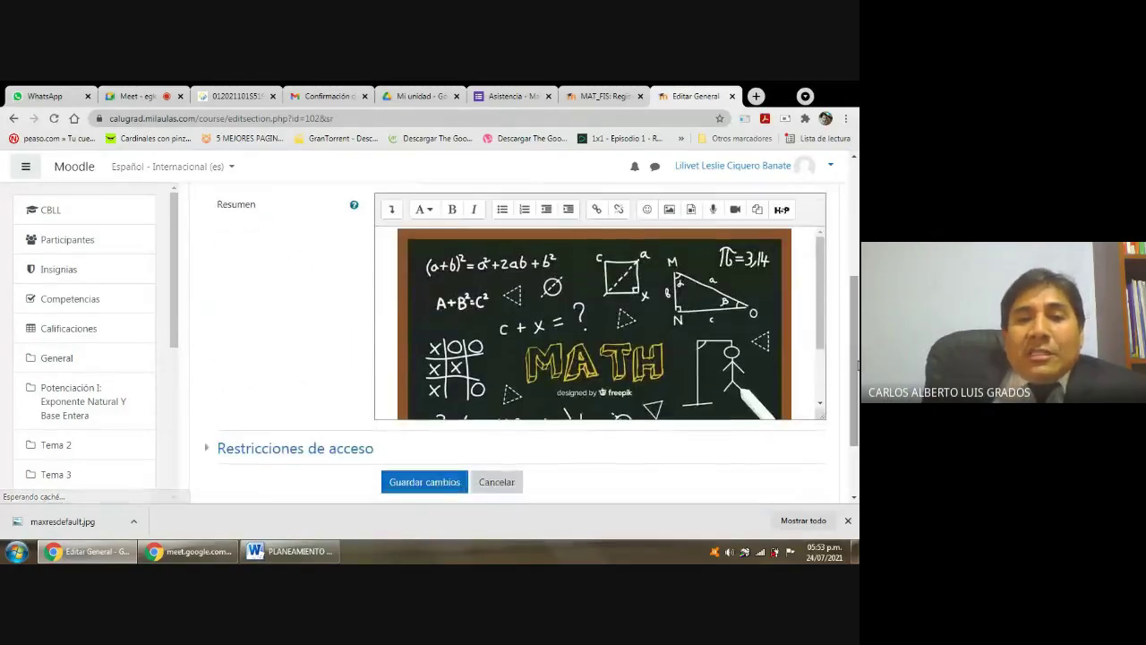
pyautogui.click(608, 342)
pyautogui.press('Delete')
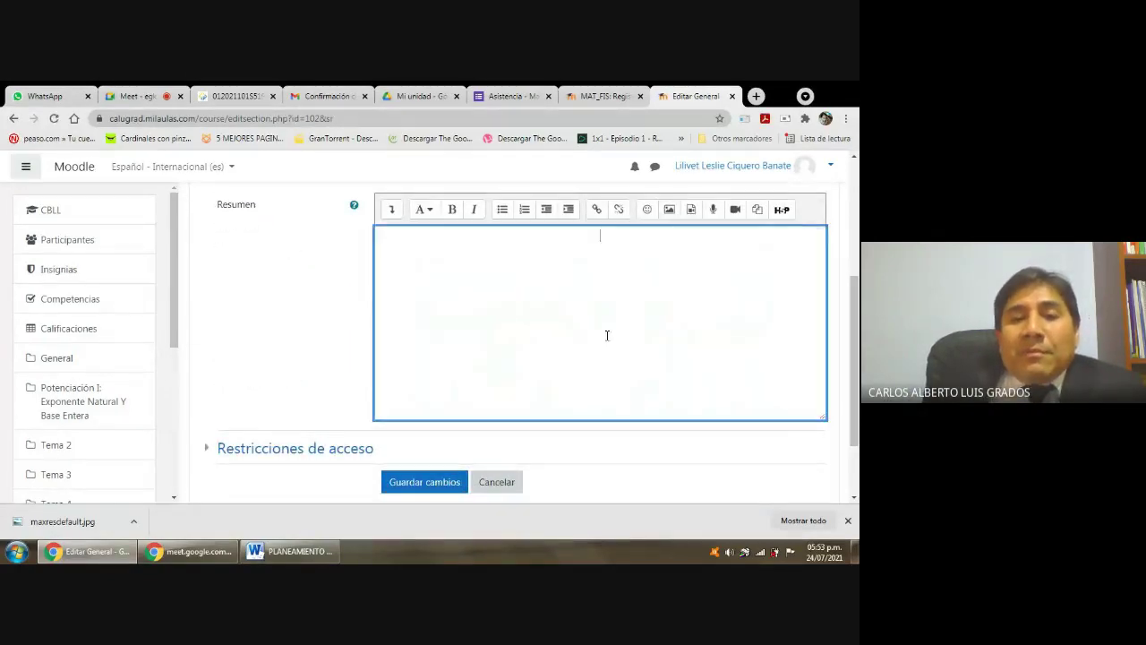
pyautogui.moveTo(852, 391)
pyautogui.mouseDown()
pyautogui.moveTo(846, 350)
pyautogui.moveTo(852, 406)
pyautogui.mouseUp()
pyautogui.click(429, 466)
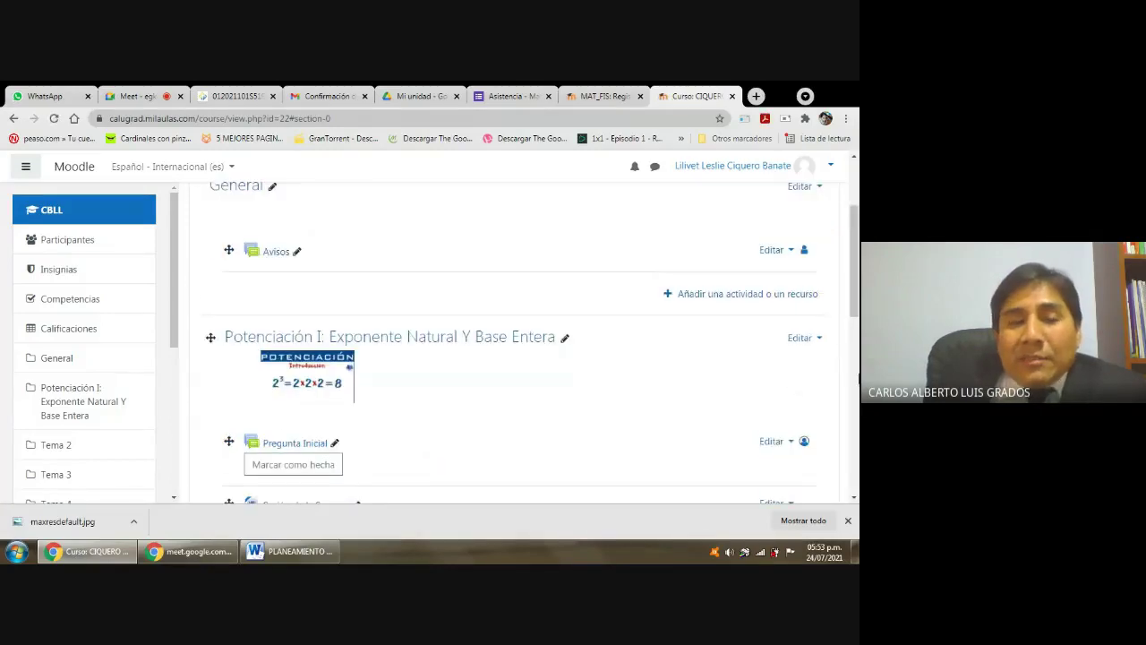
pyautogui.scroll(3, 850, 264)
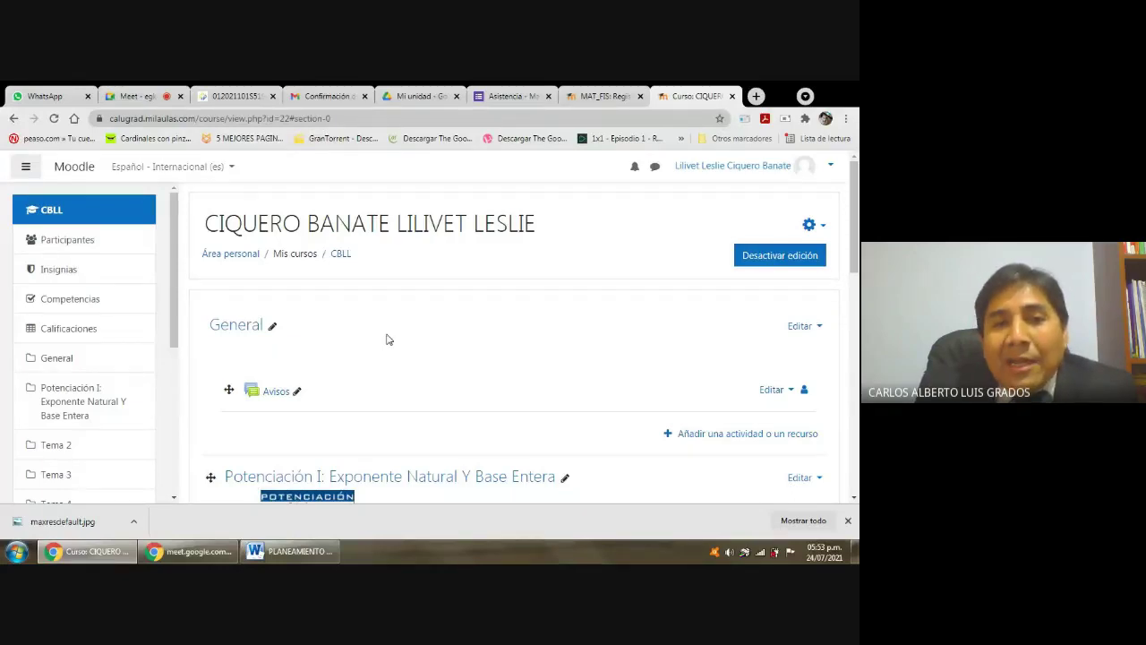
# Reopen the General section's edit form, expand the full editor toolbar and centre-align the empty Resumen.
pyautogui.click(820, 330)
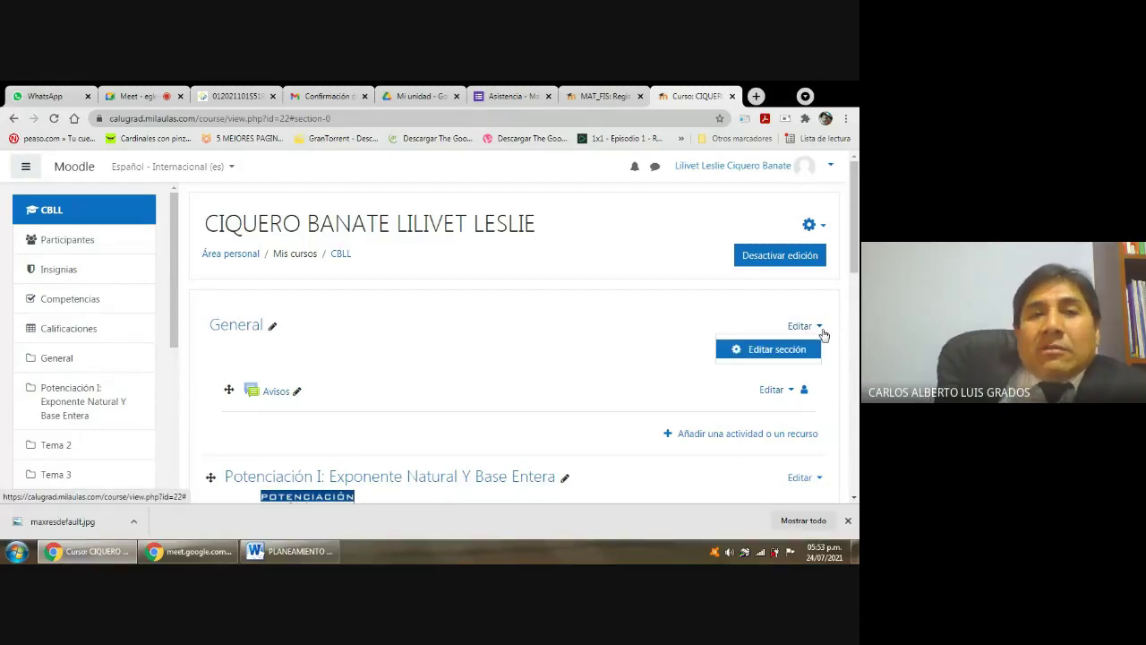
pyautogui.click(802, 350)
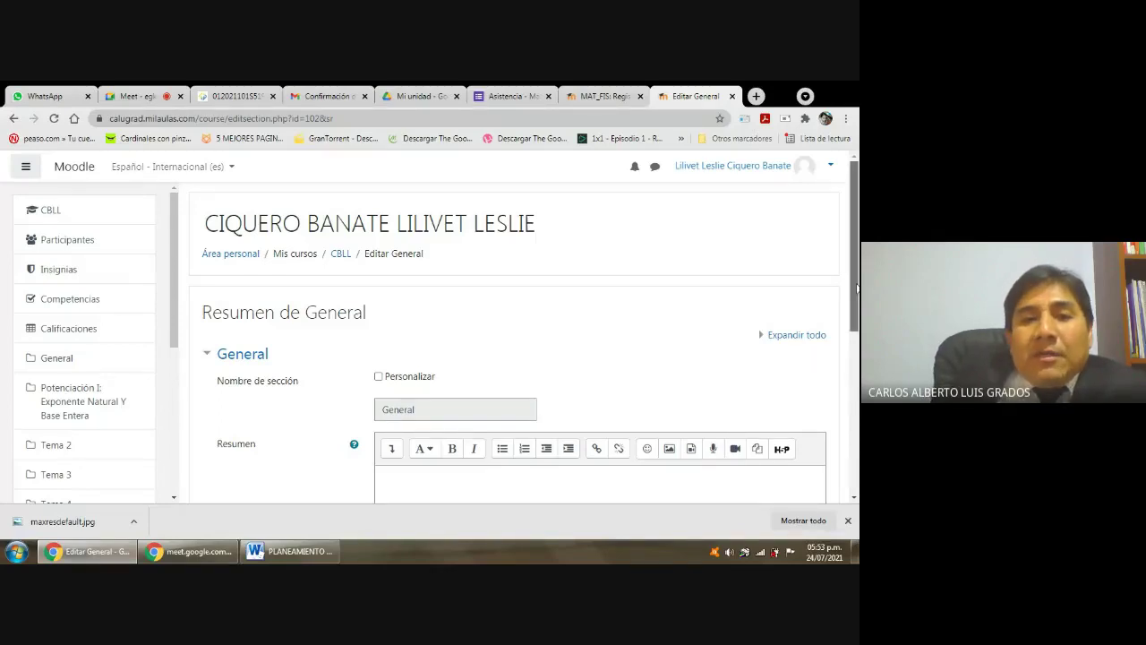
pyautogui.moveTo(857, 286); pyautogui.dragTo(857, 345)
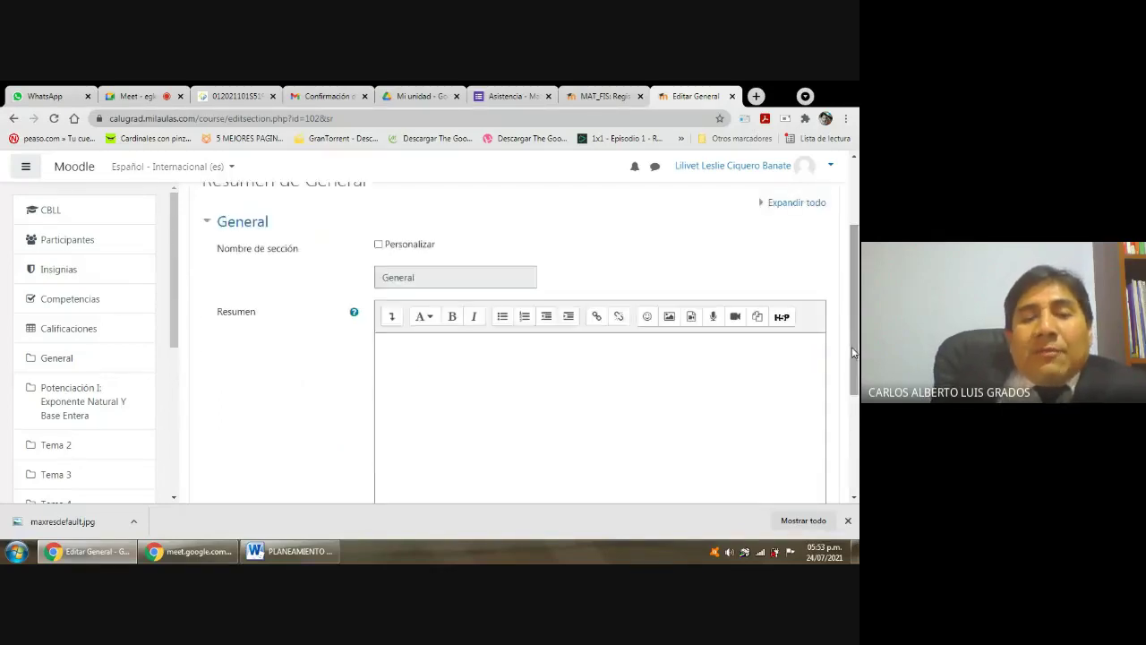
pyautogui.click(392, 318)
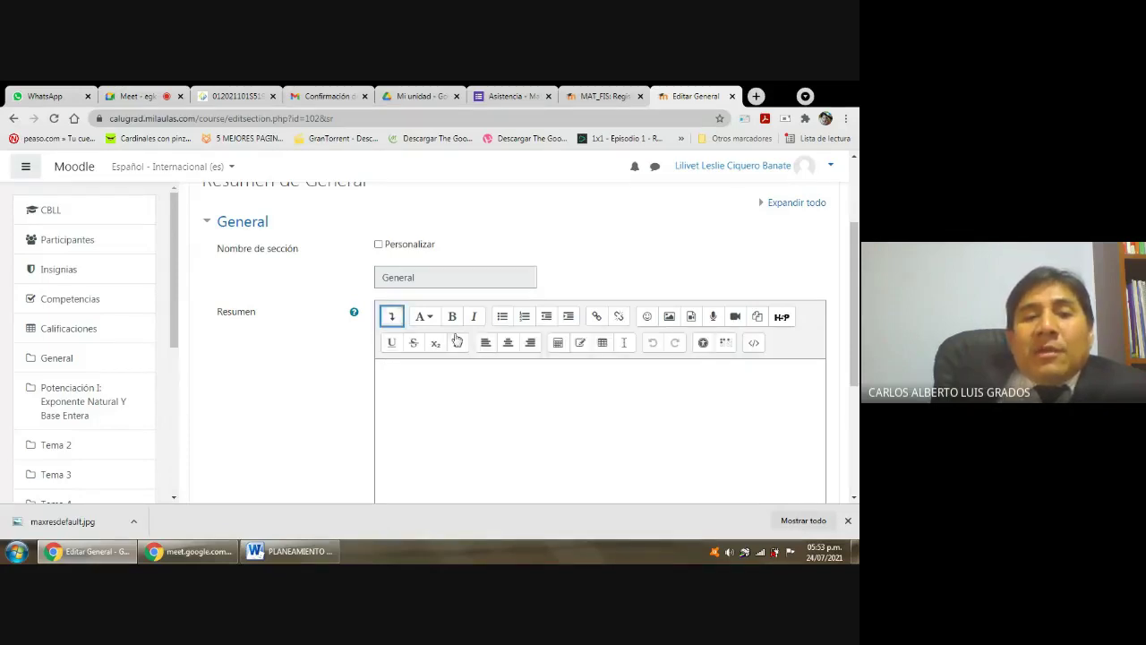
pyautogui.click(508, 346)
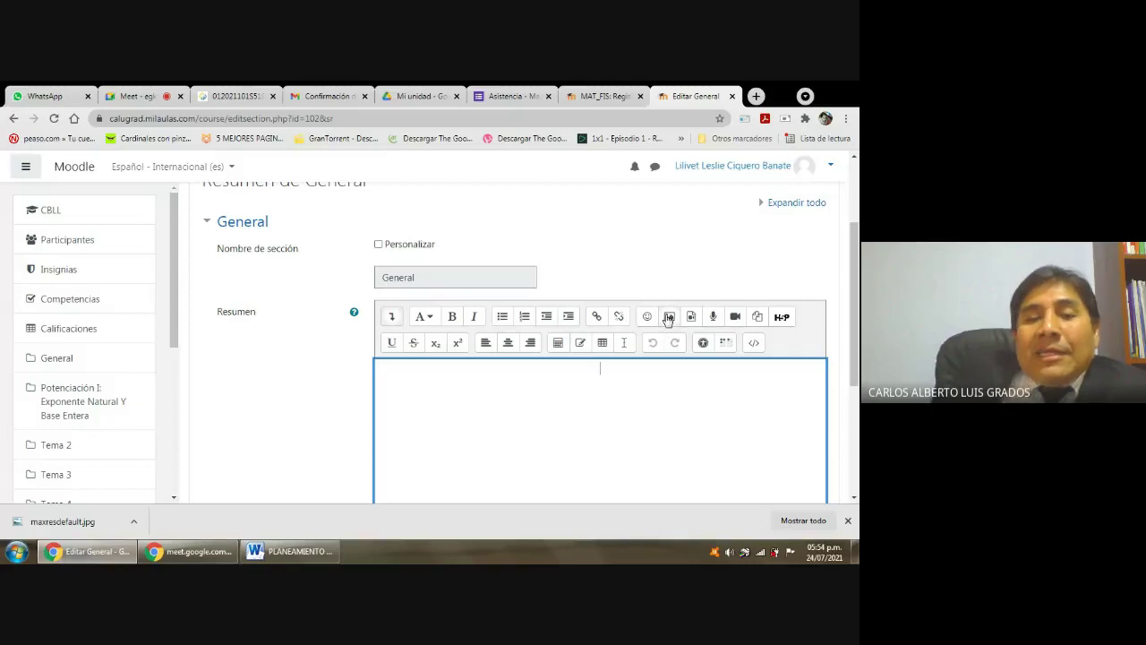
# Upload 01_PORTADA.jpg from the computer as the summary image, overwriting the existing file.
pyautogui.click(667, 319)
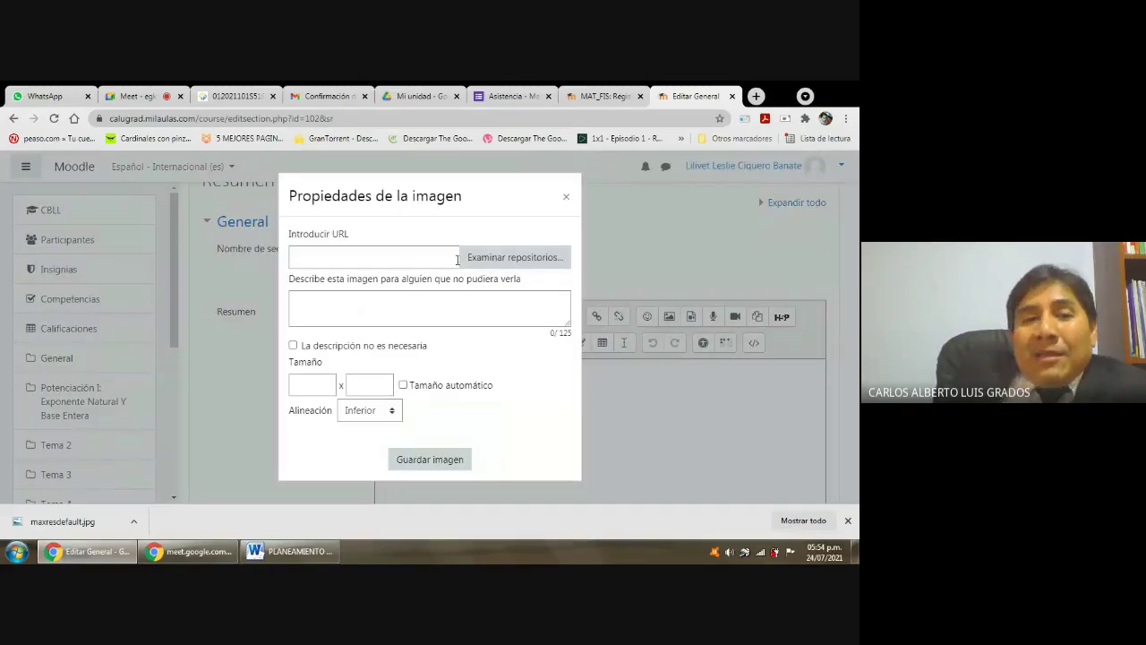
pyautogui.click(466, 257)
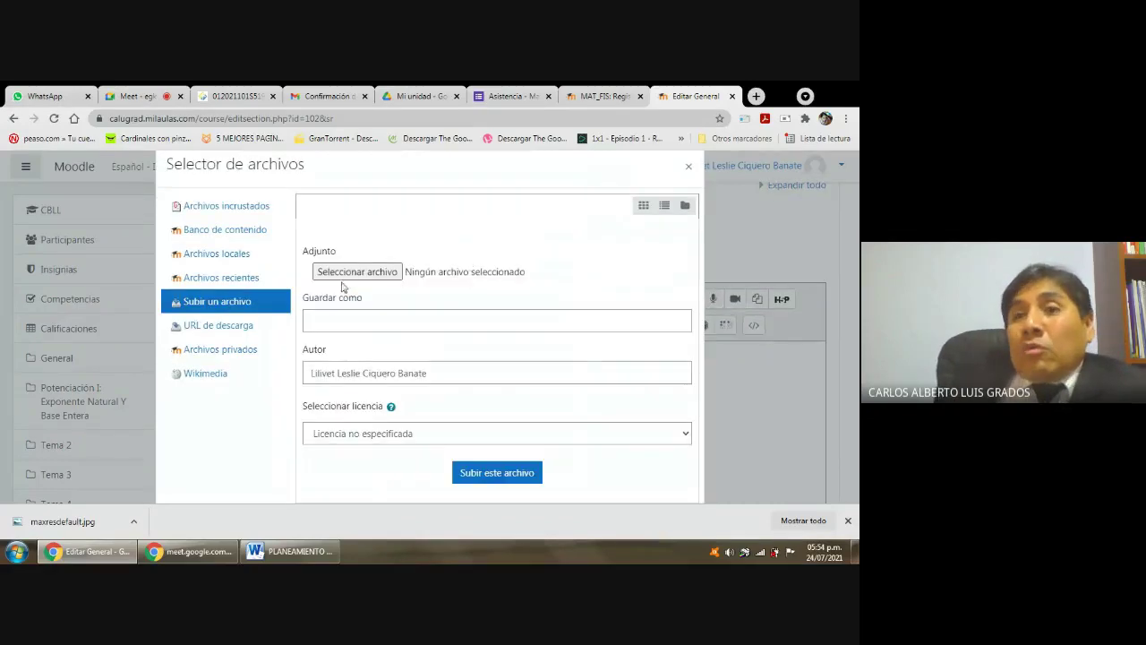
pyautogui.click(356, 272)
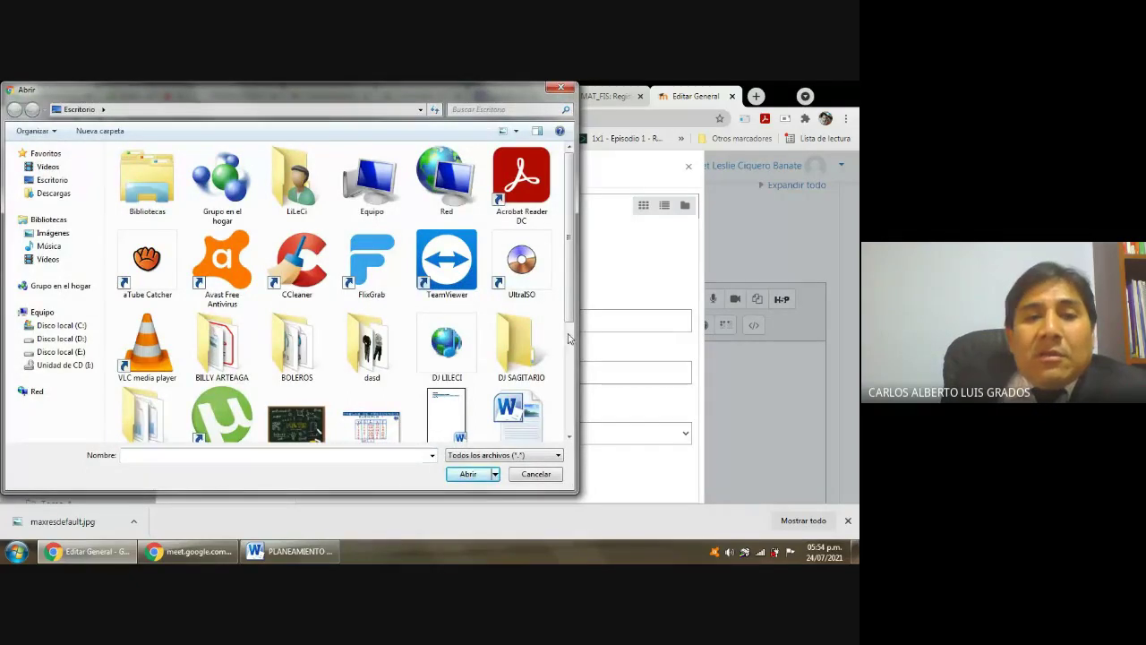
pyautogui.scroll(-3, 565, 376)
pyautogui.scroll(-1, 564, 428)
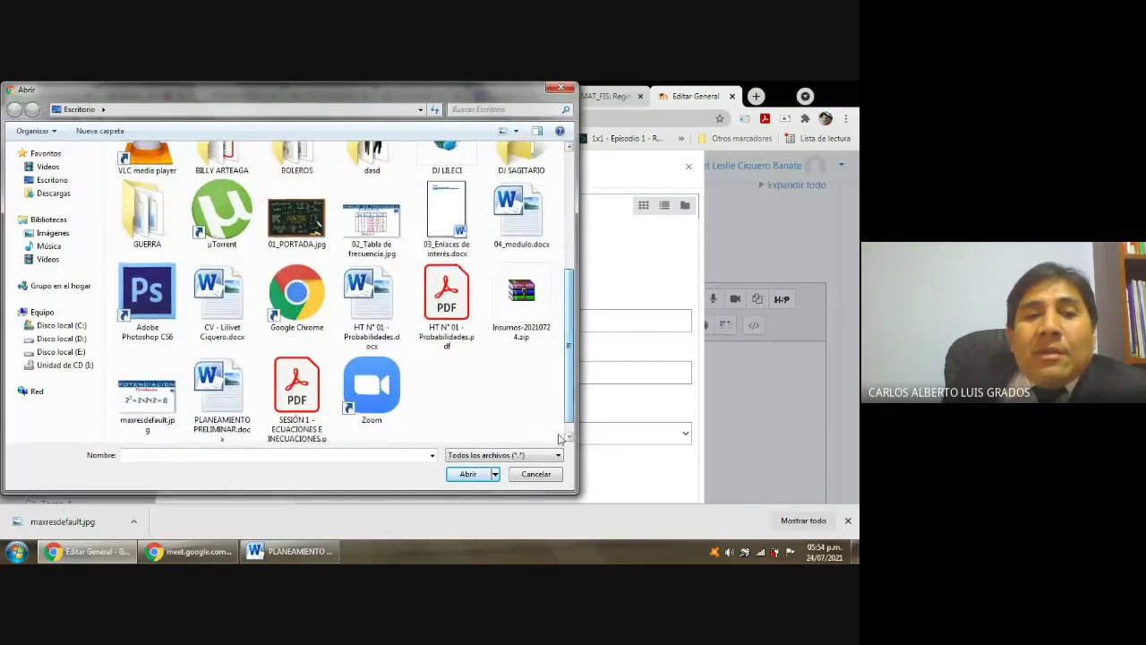
pyautogui.click(299, 244)
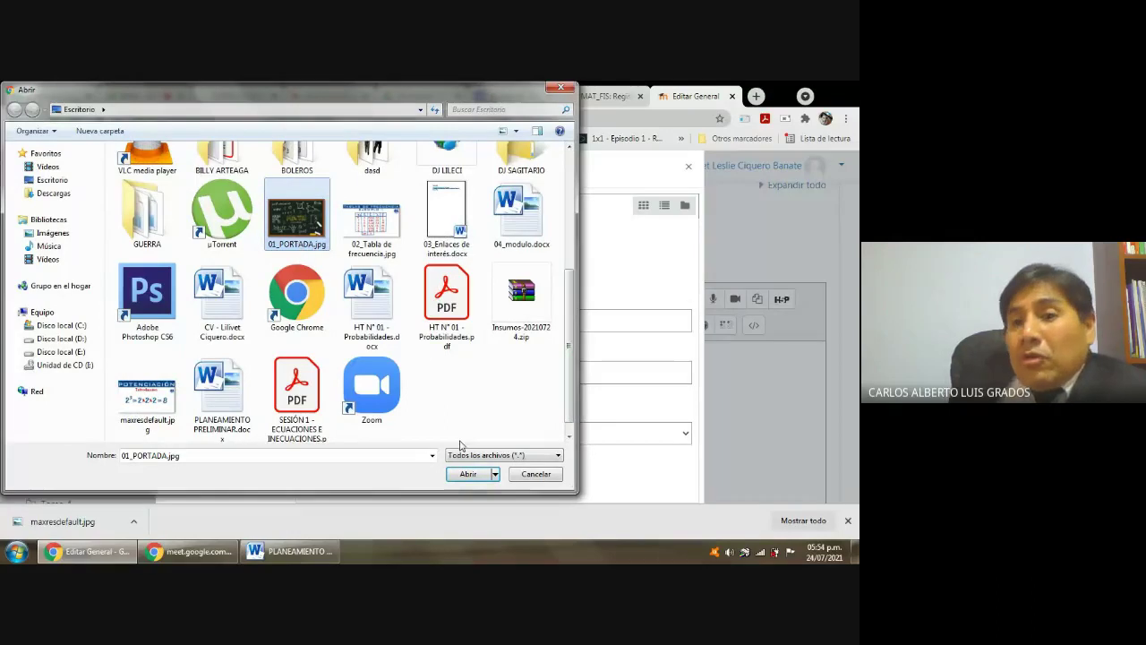
pyautogui.click(467, 474)
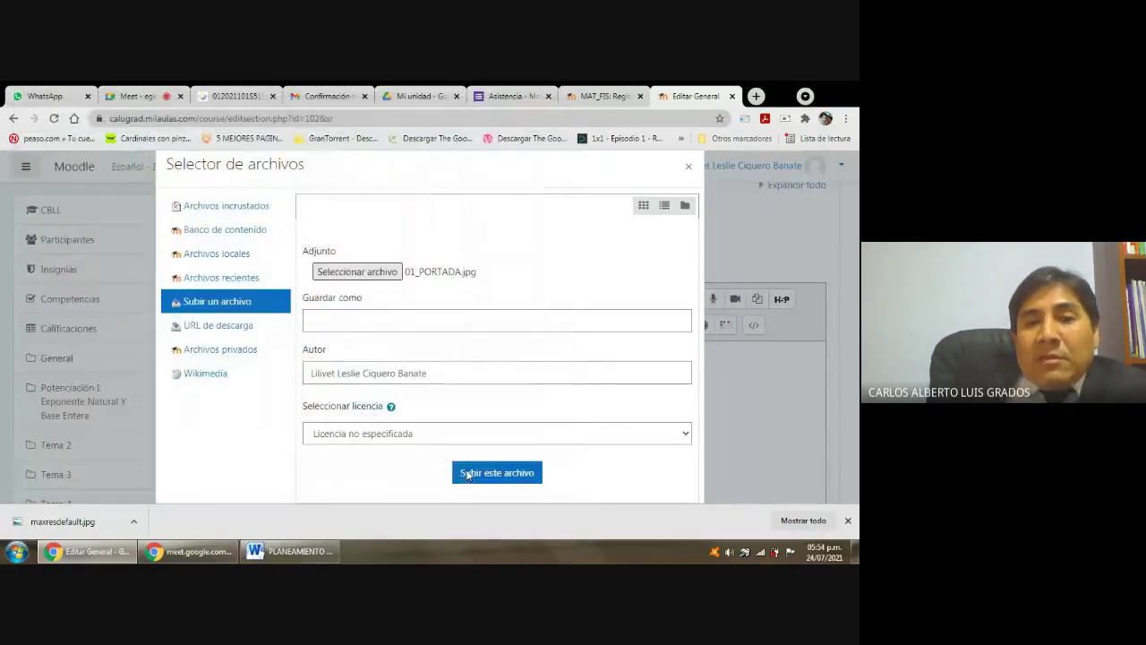
pyautogui.click(467, 472)
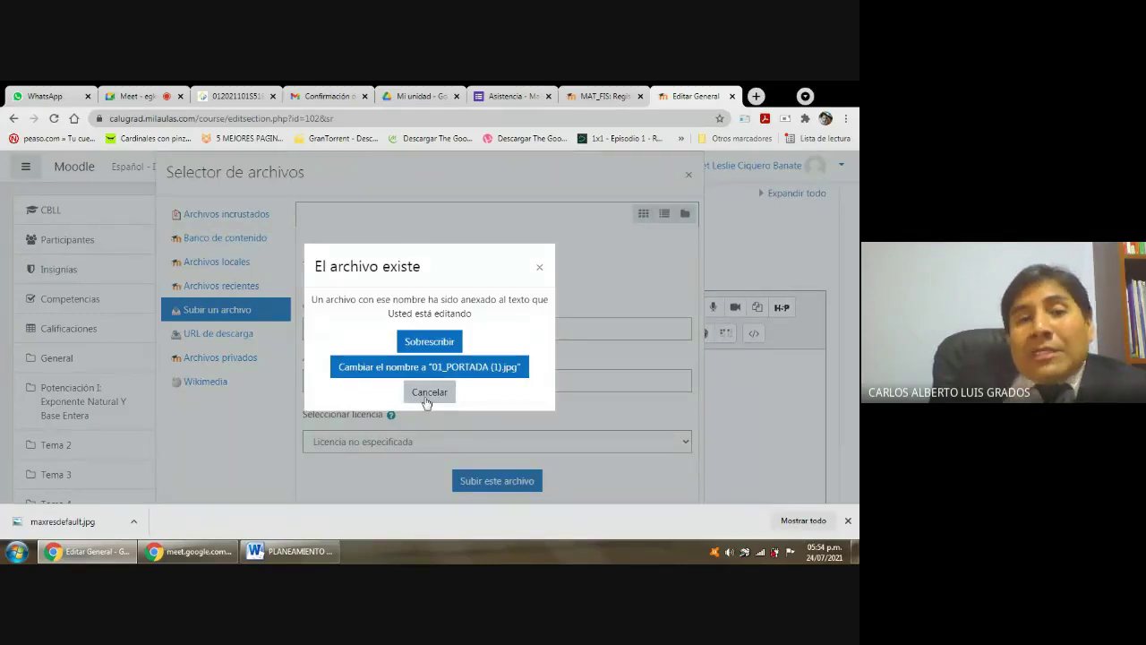
pyautogui.click(430, 345)
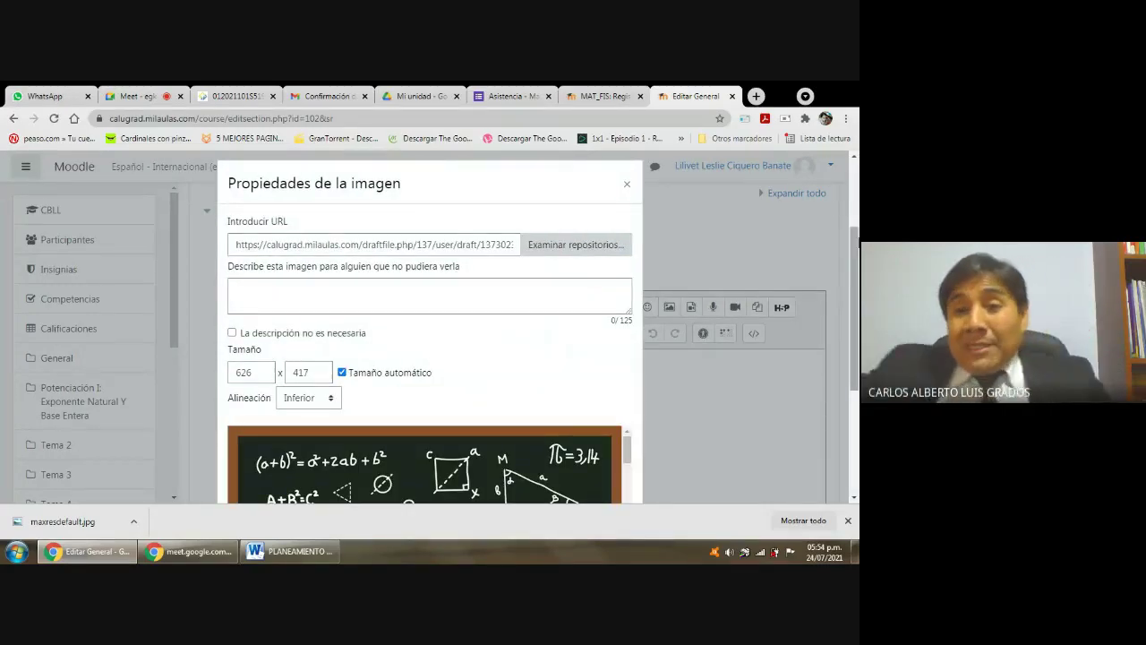
# Resize the chalkboard image from 626 x 417 to 600 x 400, mark it as needing no description, and save it.
pyautogui.moveTo(855, 256); pyautogui.dragTo(855, 312)
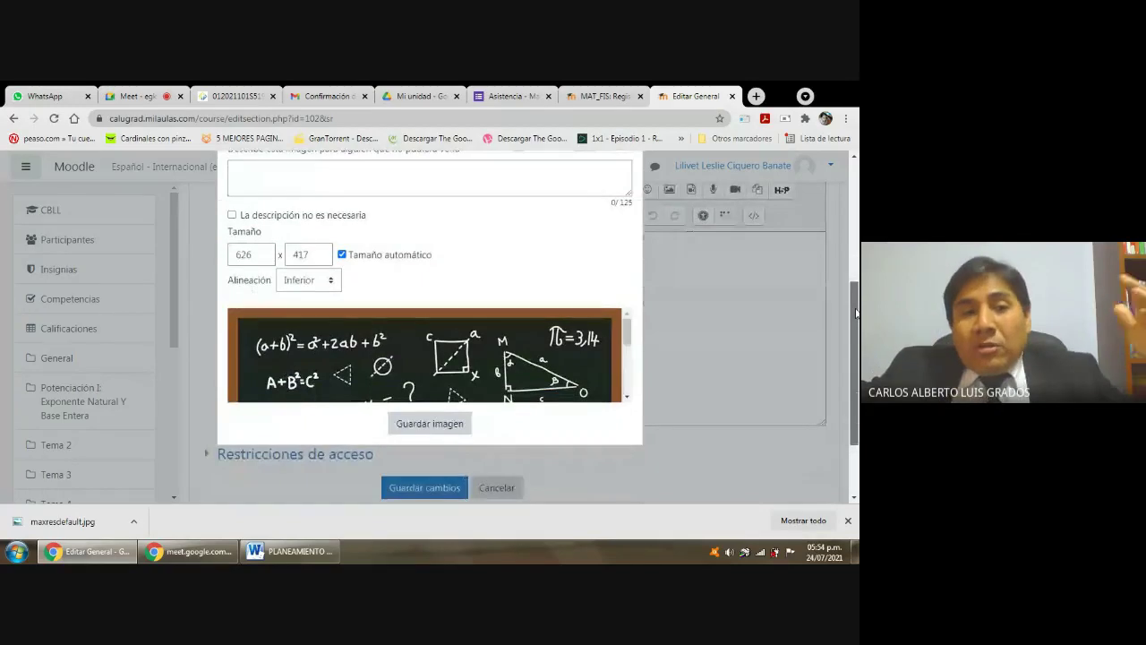
pyautogui.scroll(2, 264, 285)
pyautogui.click(265, 286)
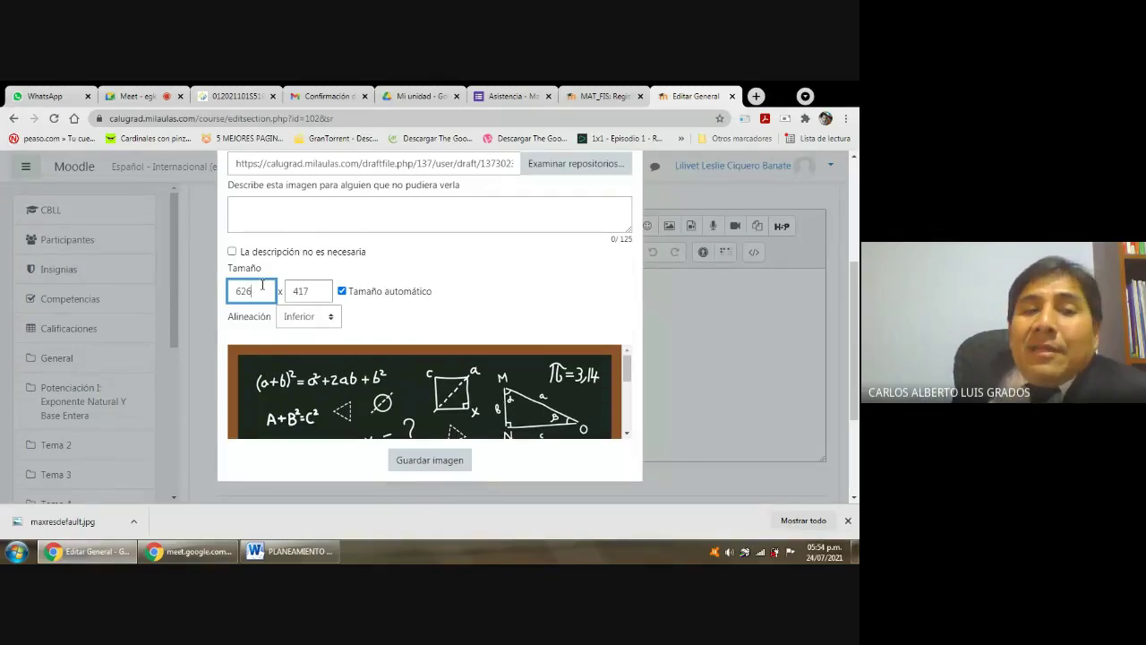
pyautogui.press('BackSpace')
pyautogui.press('BackSpace')
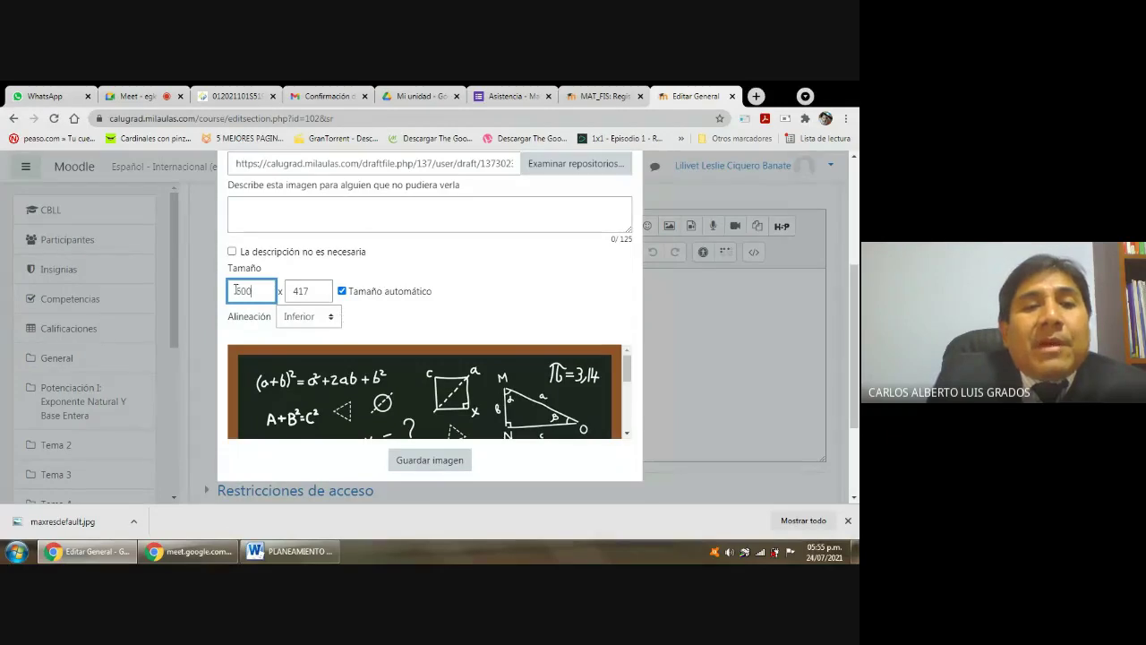
pyautogui.click(232, 252)
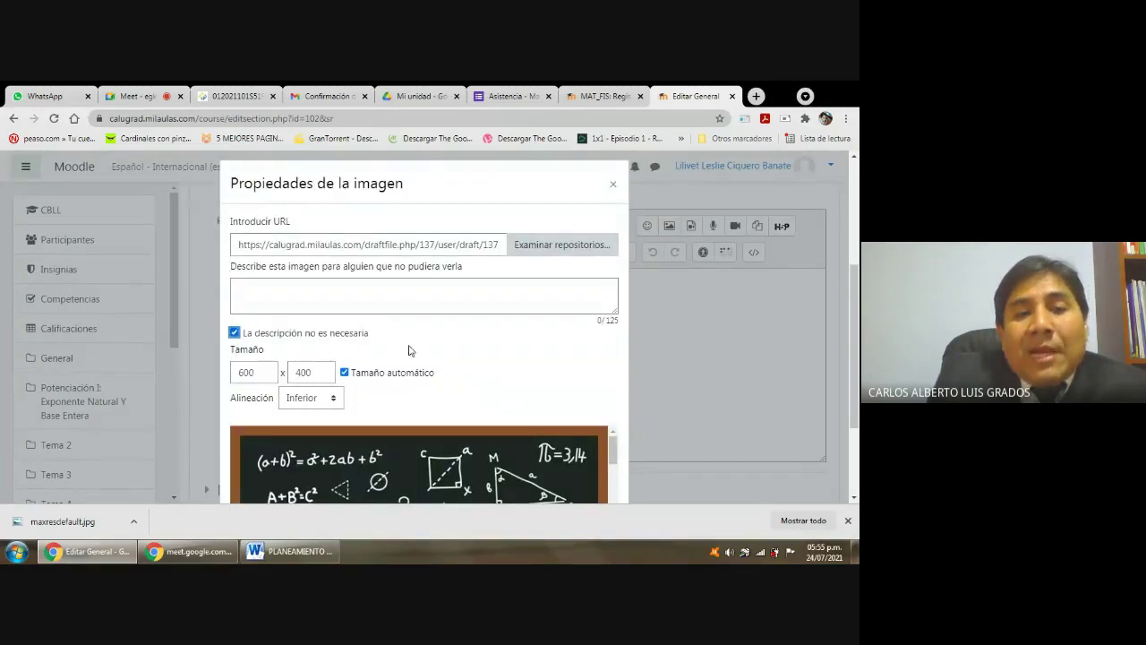
pyautogui.moveTo(854, 349); pyautogui.dragTo(854, 411)
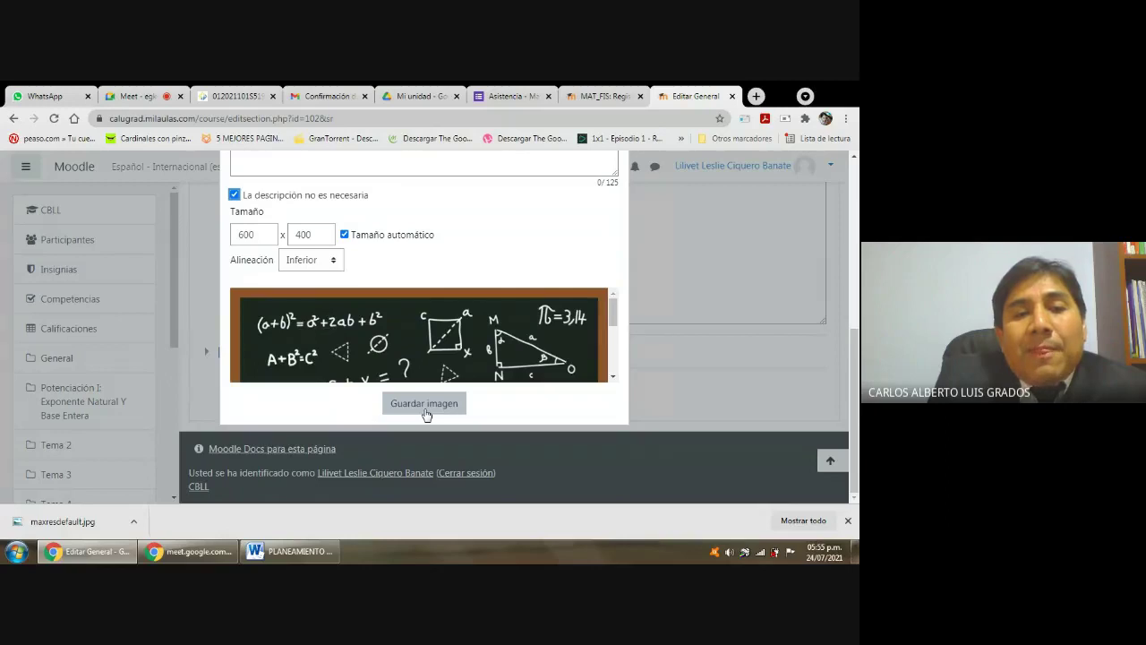
pyautogui.click(426, 413)
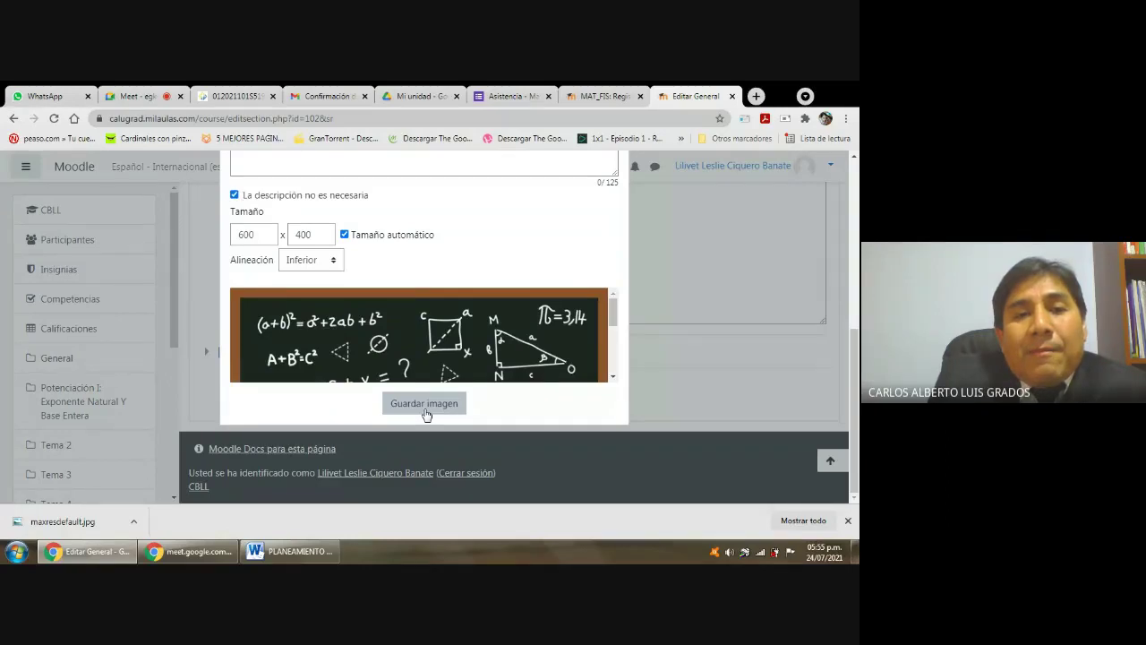
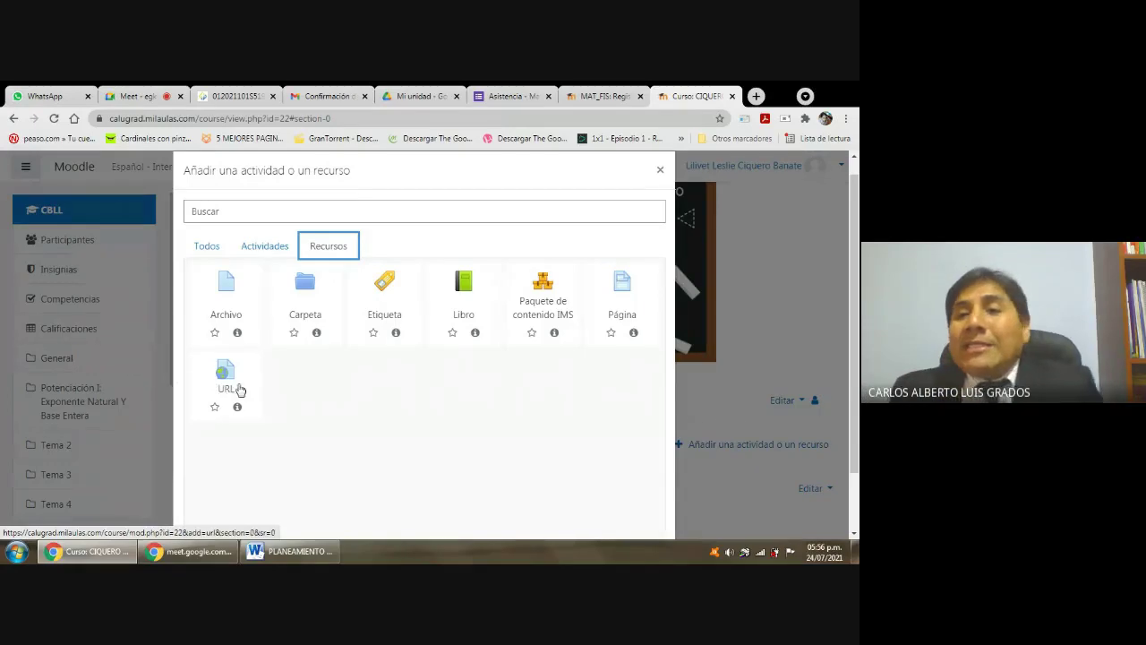
# Add a URL resource named 'Registre aquí su asistencia', correcting the typed wording.
pyautogui.click(222, 377)
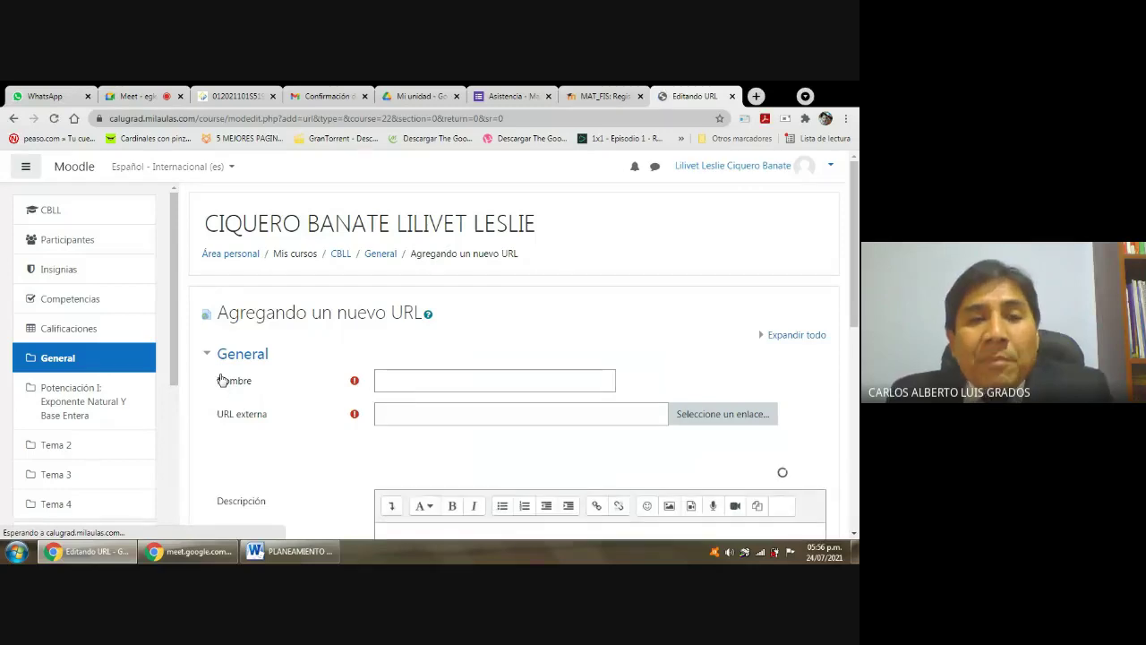
pyautogui.click(443, 380)
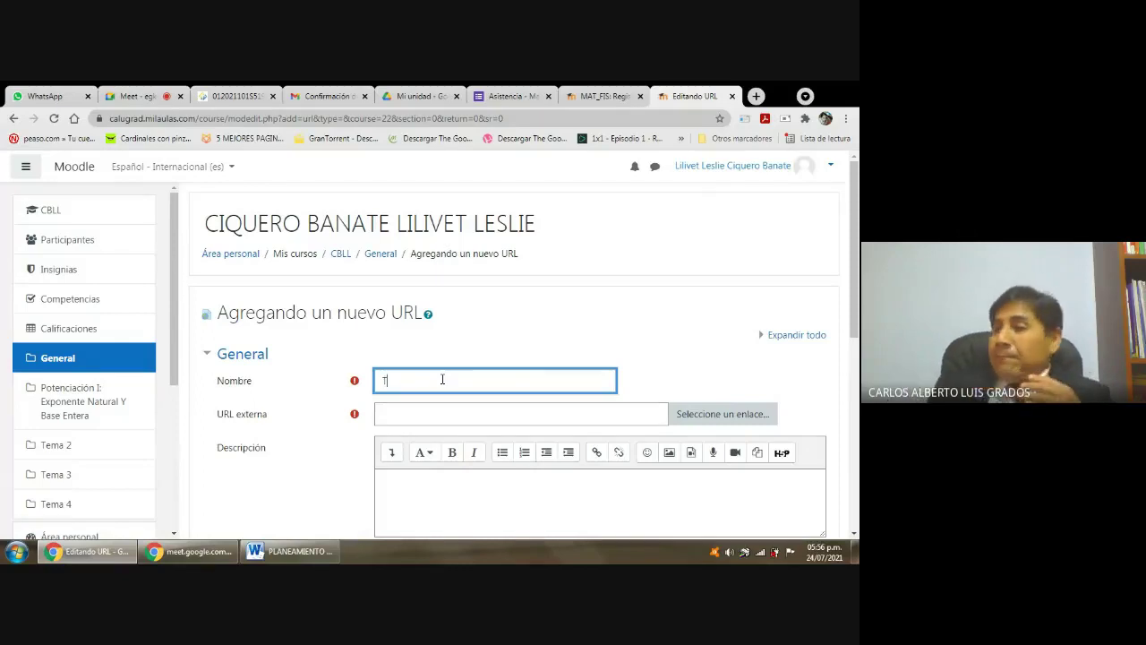
pyautogui.write('Registr')
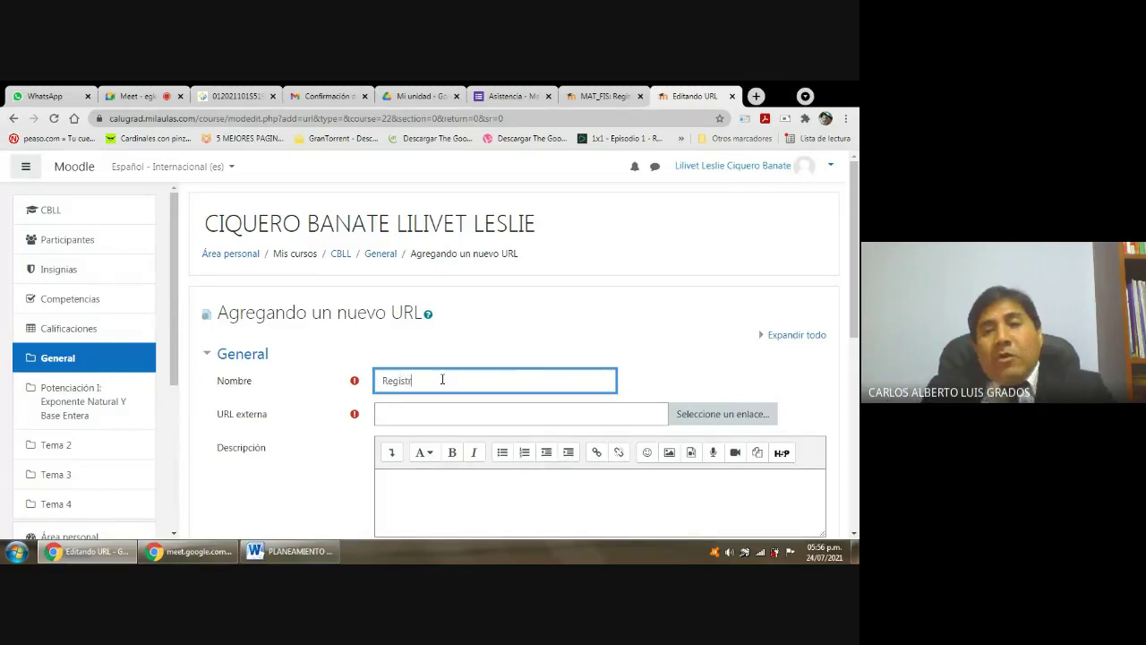
pyautogui.write('e Aqu')
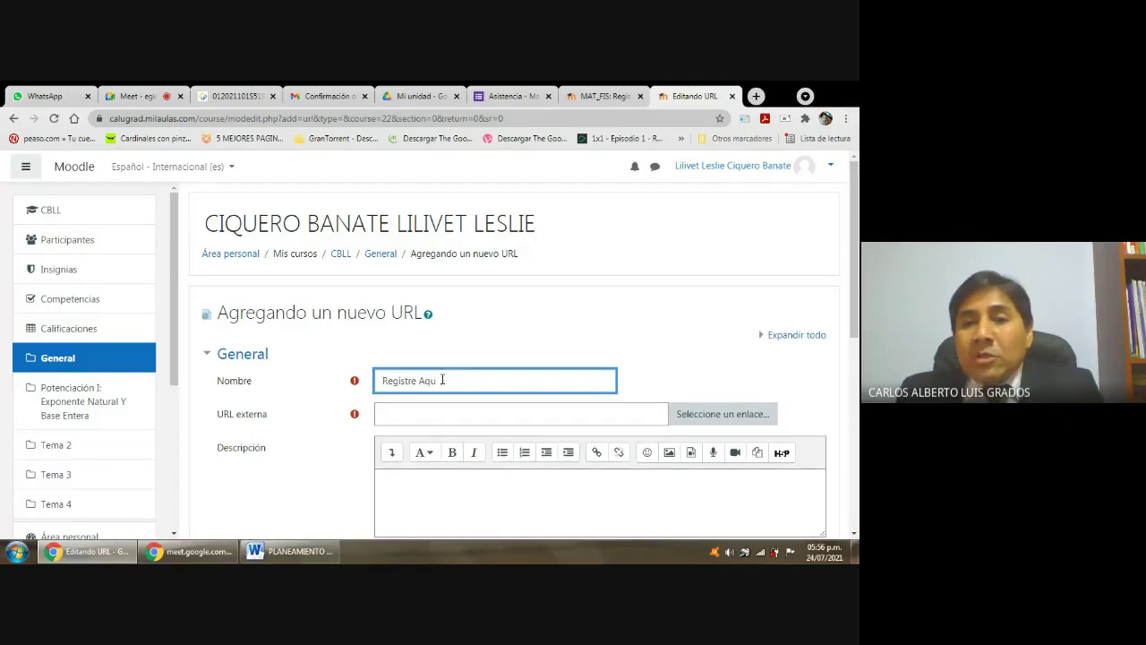
pyautogui.write('í tu')
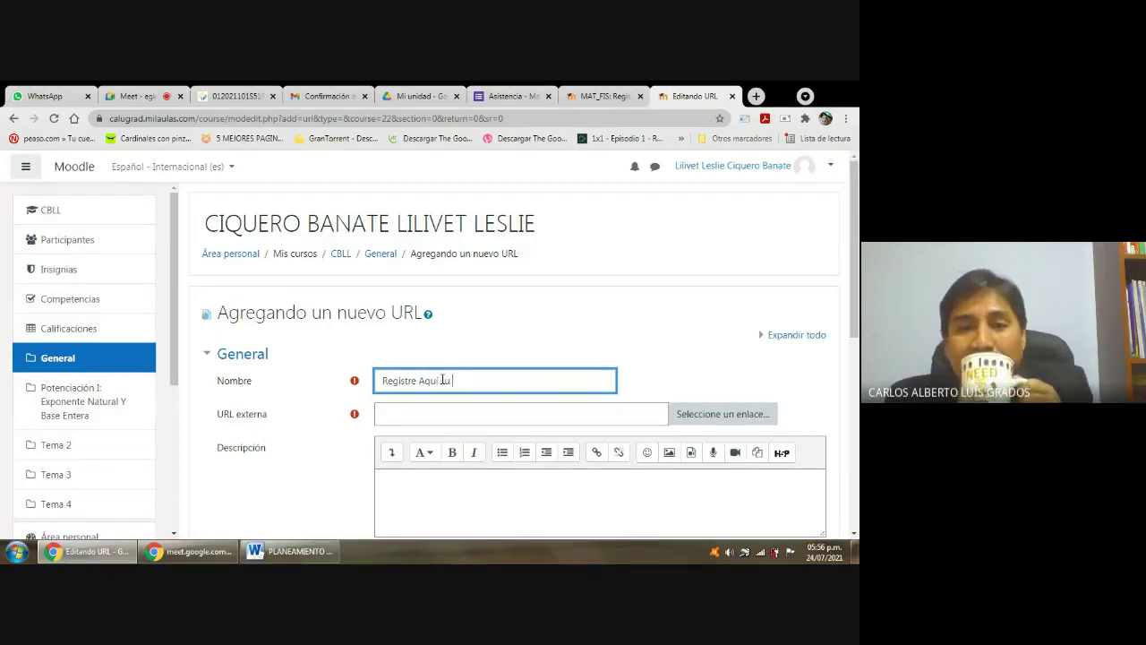
pyautogui.write(' asistencia')
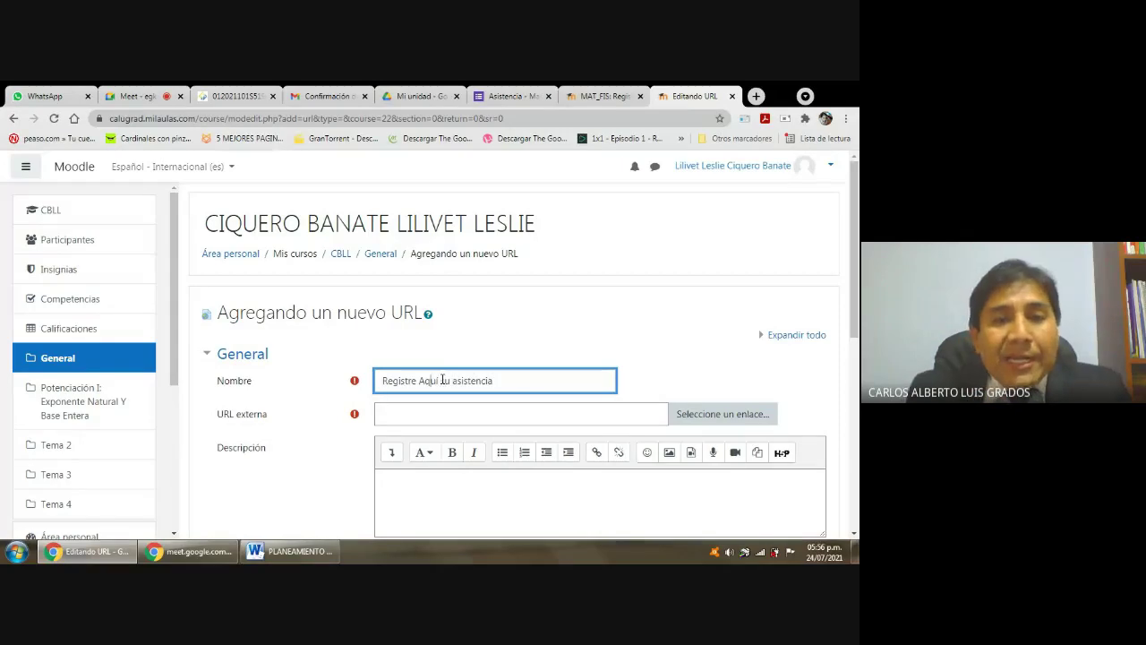
pyautogui.click(441, 380)
pyautogui.press('Delete')
pyautogui.write('s')
pyautogui.press('Left')
pyautogui.press('Left')
pyautogui.press('Left')
pyautogui.press('Left')
pyautogui.press('Left')
pyautogui.press('BackSpace')
pyautogui.write('a')
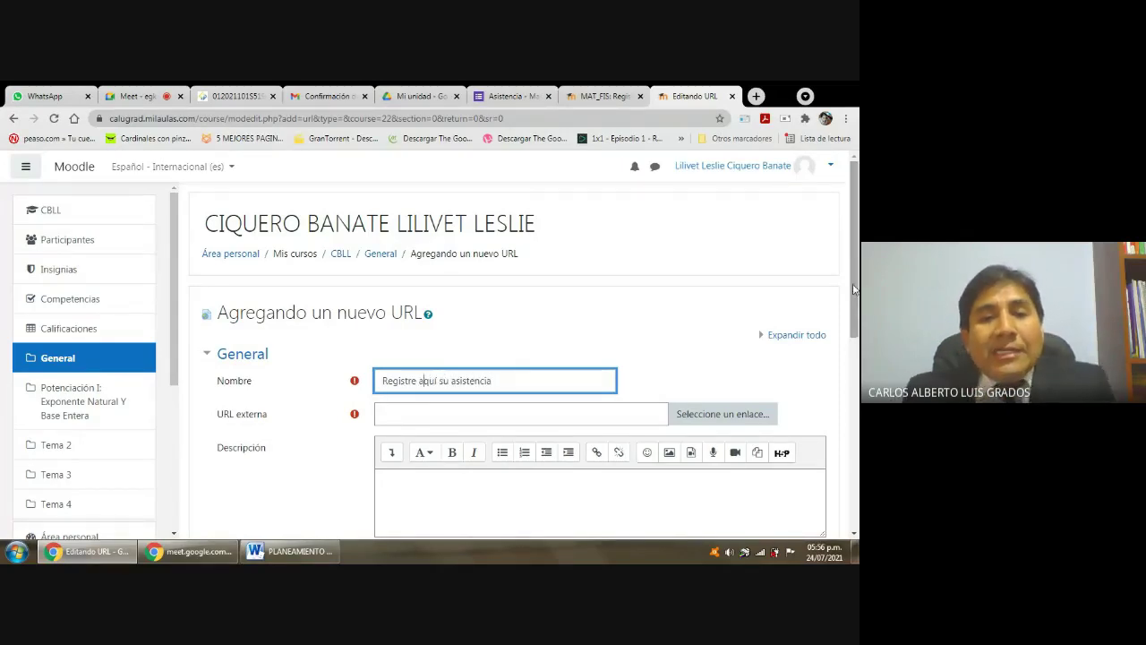
# Move to the URL externa field, then switch to the Asistencia - Matemática form.
pyautogui.scroll(-1, 855, 289)
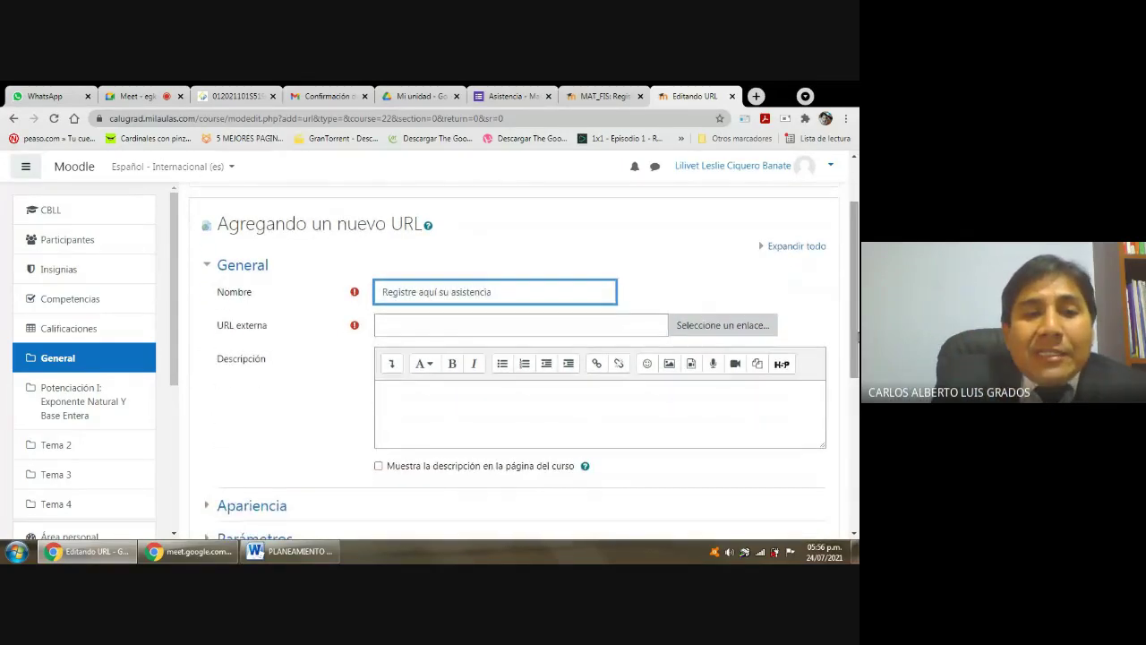
pyautogui.click(478, 327)
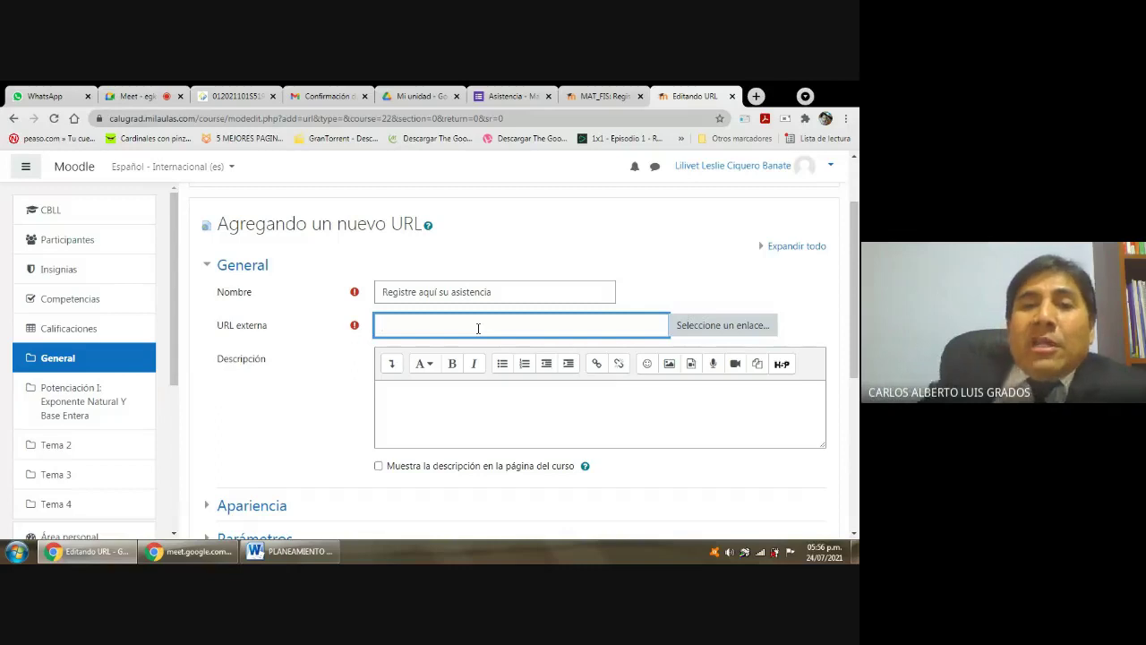
pyautogui.click(518, 96)
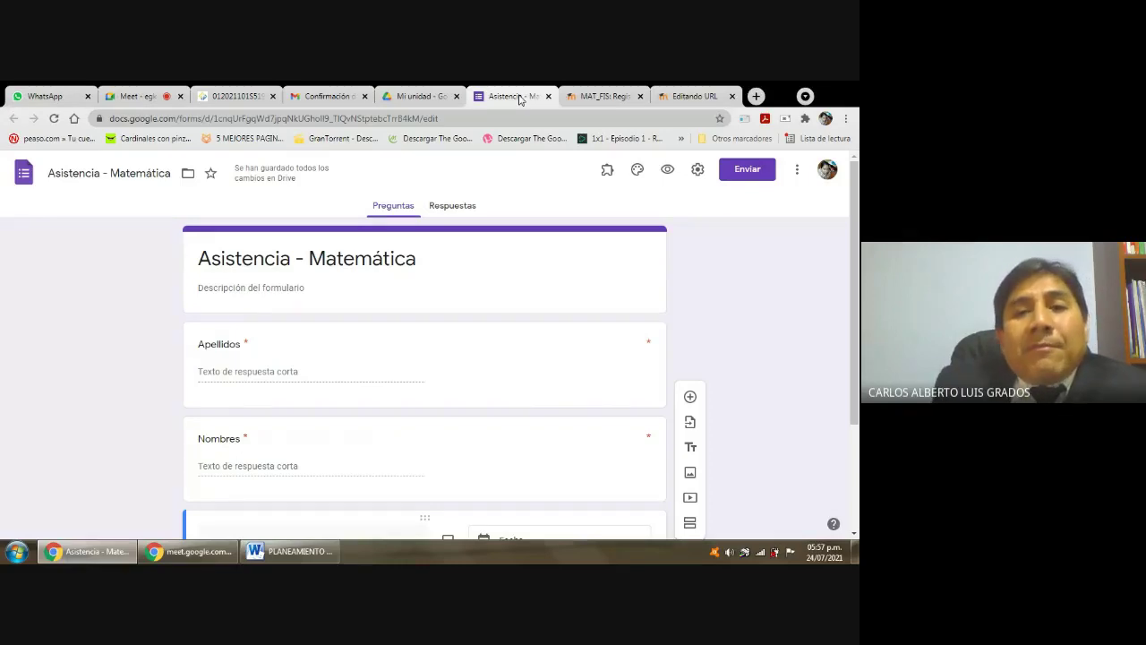
# Copy the form's shortened share link from its Enviar dialog, then return to Moodle.
pyautogui.click(742, 174)
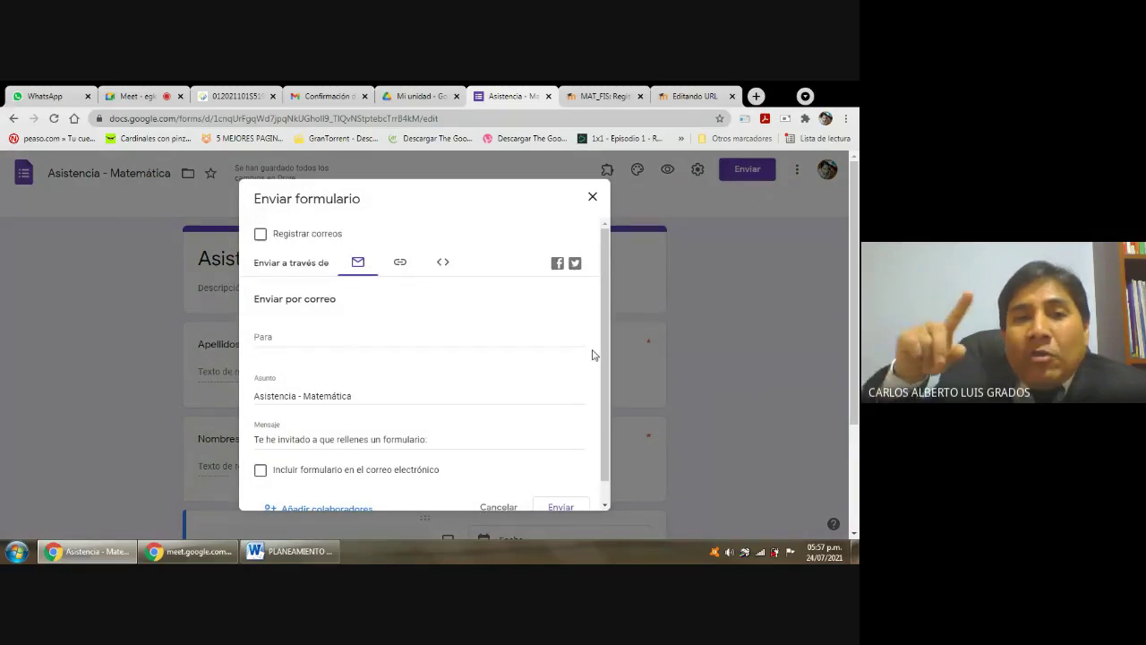
pyautogui.click(402, 269)
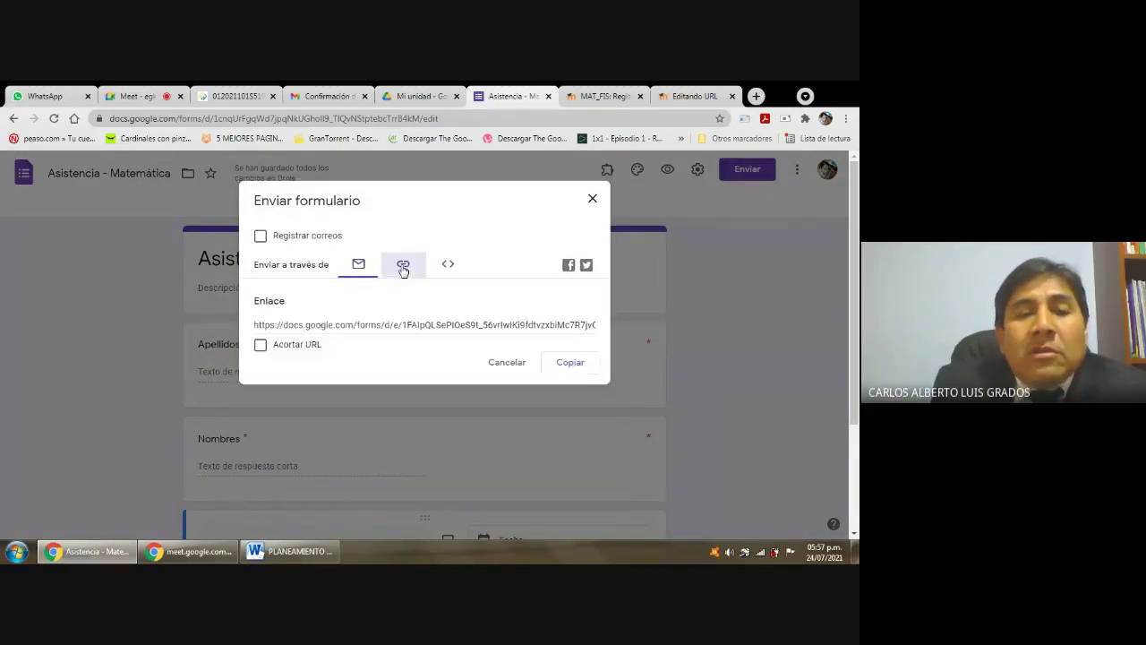
pyautogui.click(309, 347)
pyautogui.hotkey('ctrl', 'c')
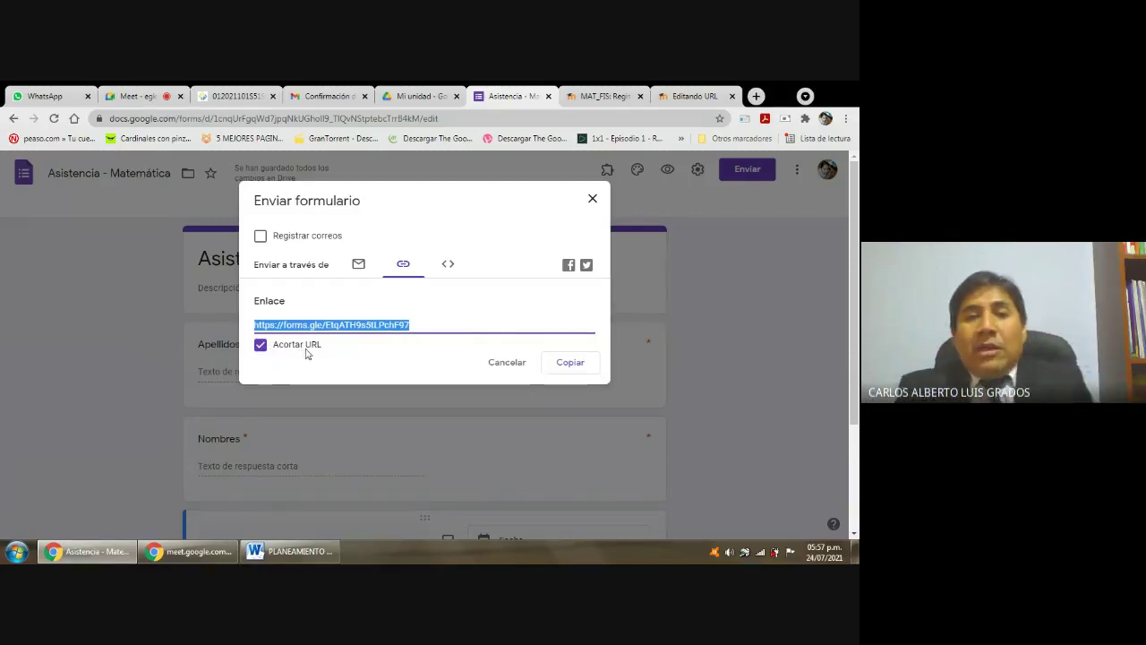
pyautogui.click(269, 348)
pyautogui.click(266, 348)
pyautogui.rightClick(317, 323)
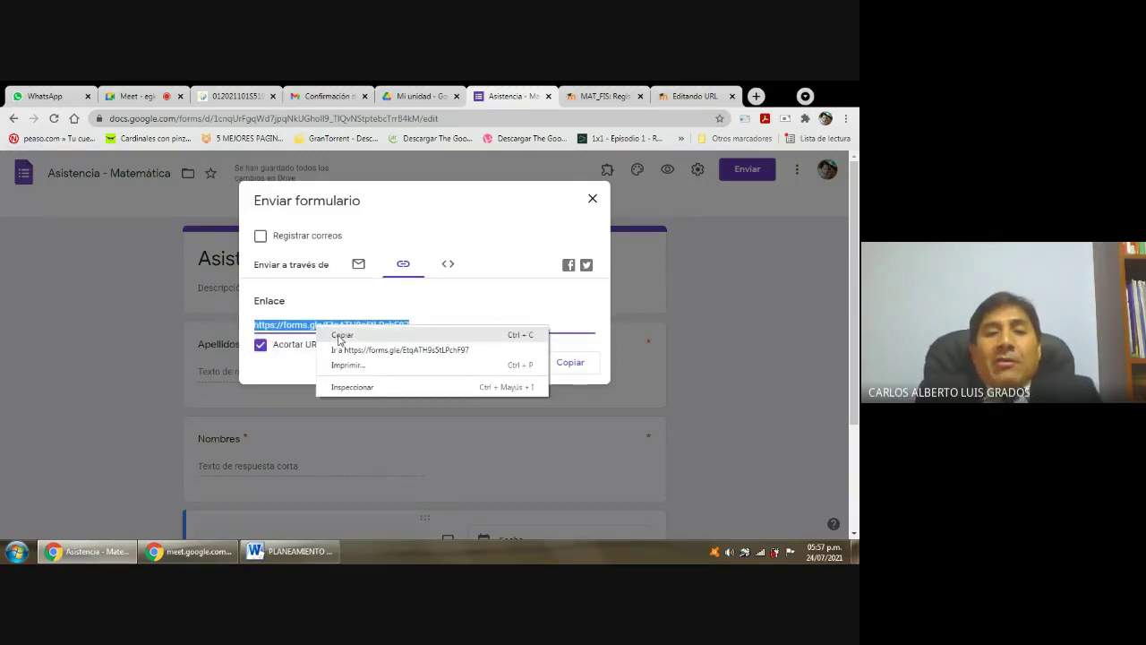
pyautogui.click(339, 335)
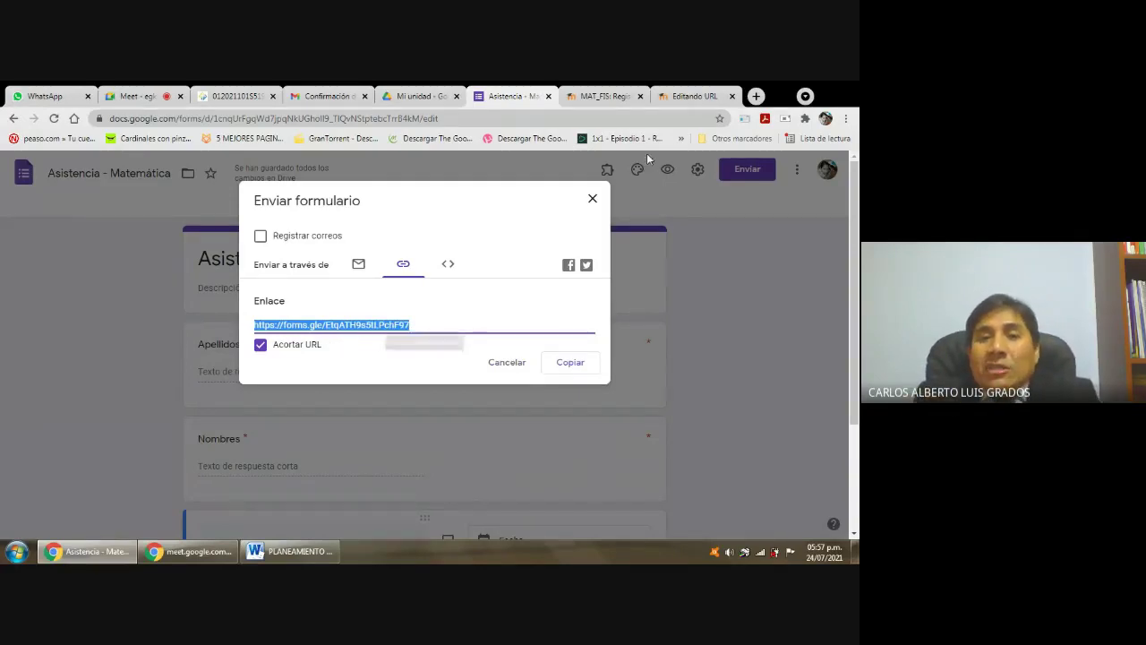
pyautogui.click(682, 96)
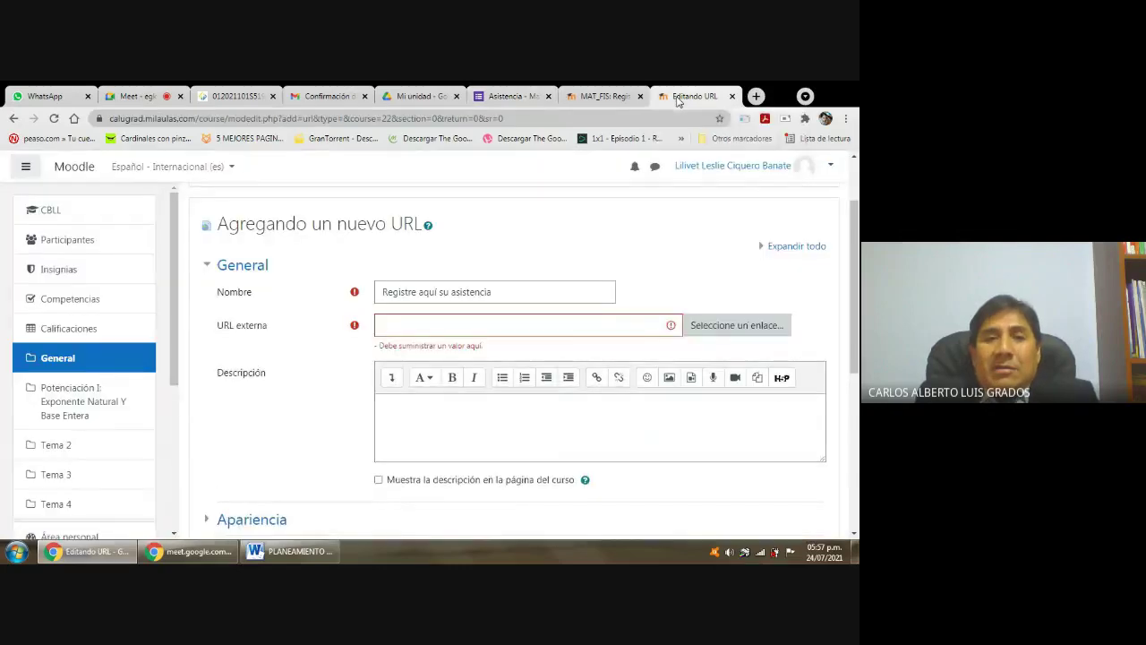
# Paste the shortened form link as the resource's external URL.
pyautogui.rightClick(519, 328)
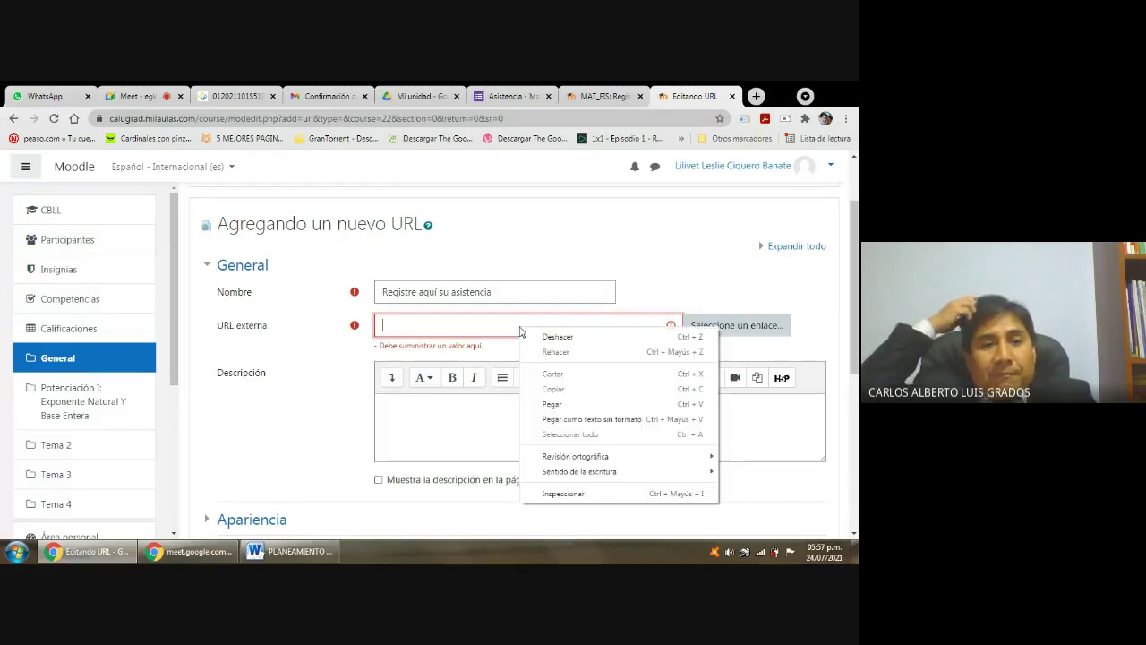
pyautogui.click(551, 403)
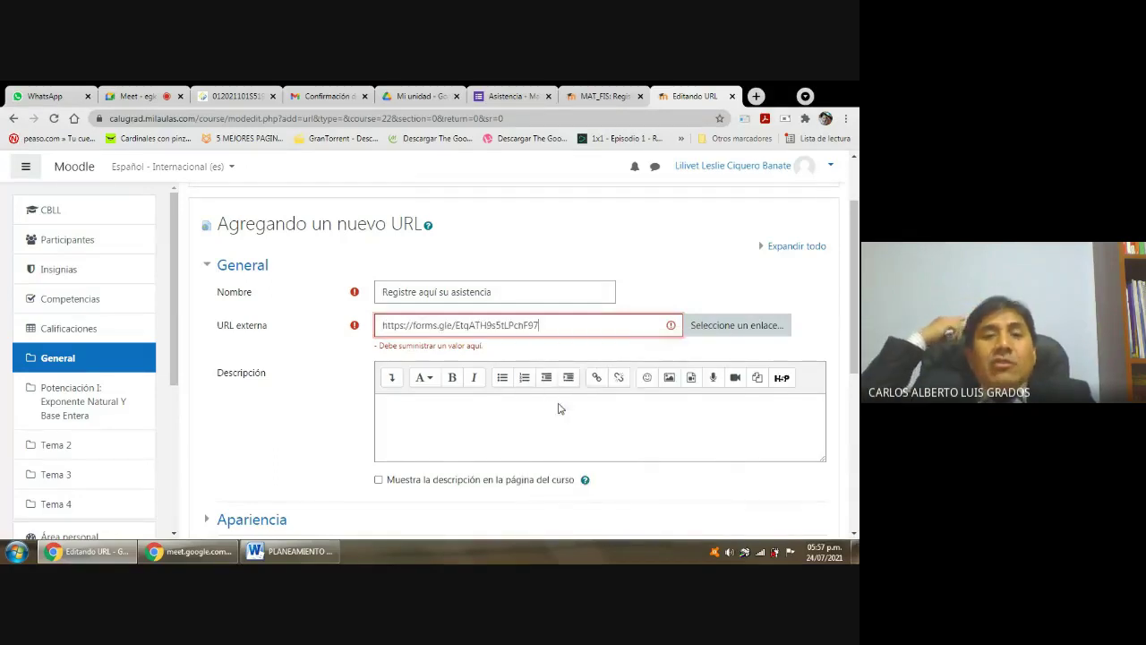
pyautogui.click(464, 423)
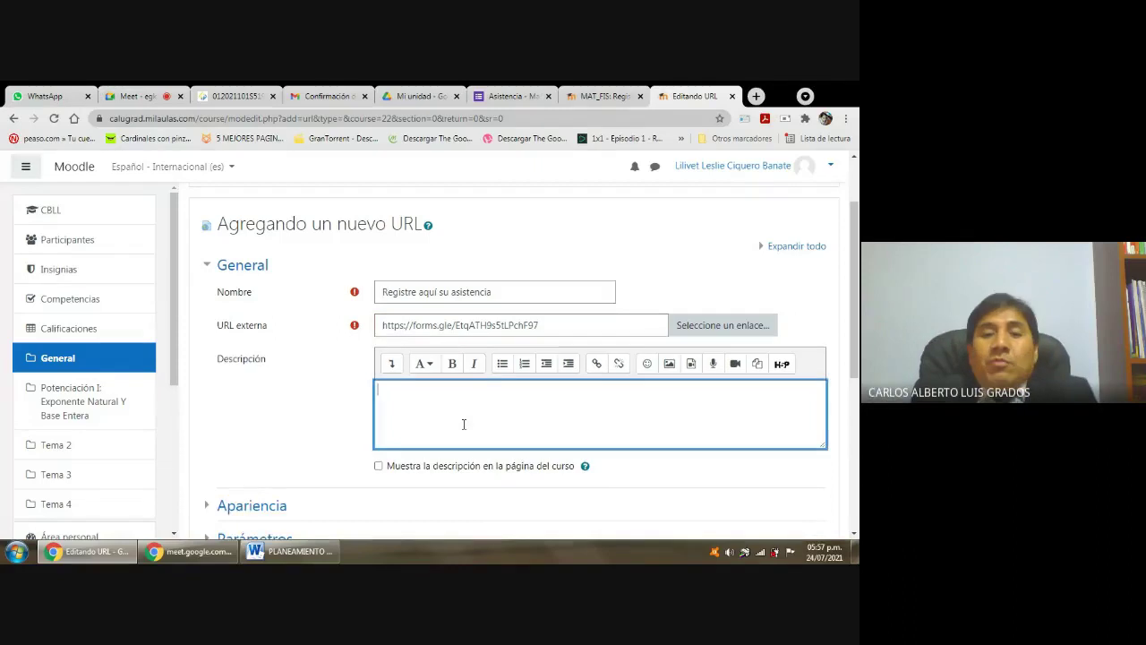
pyautogui.click(376, 469)
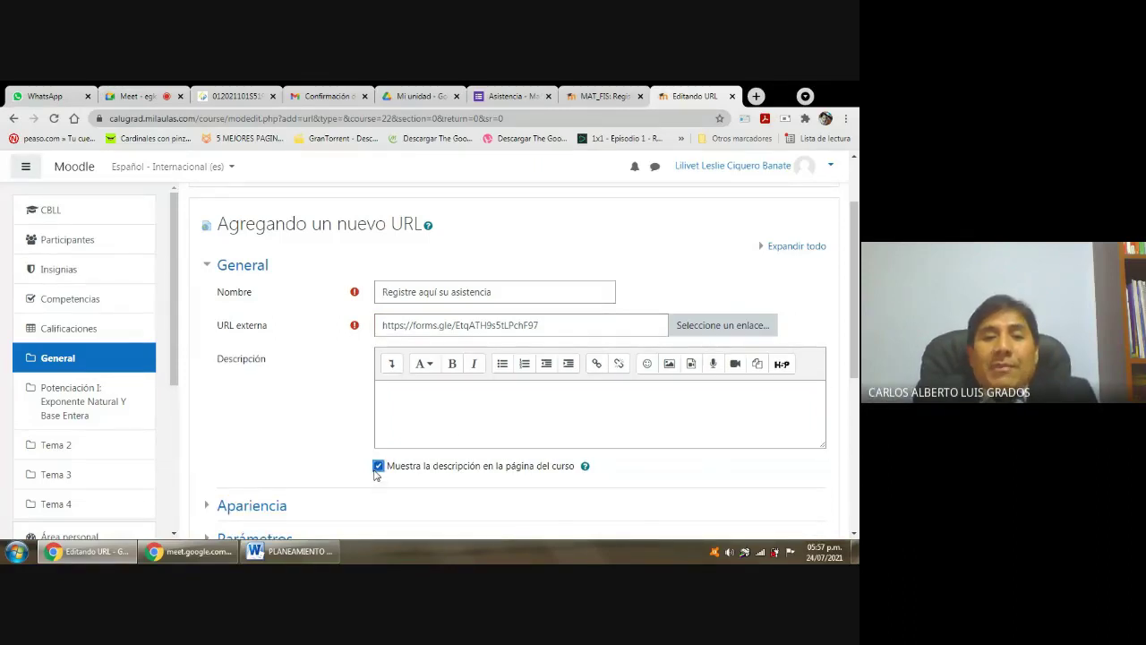
pyautogui.click(378, 466)
pyautogui.moveTo(855, 363); pyautogui.dragTo(854, 446)
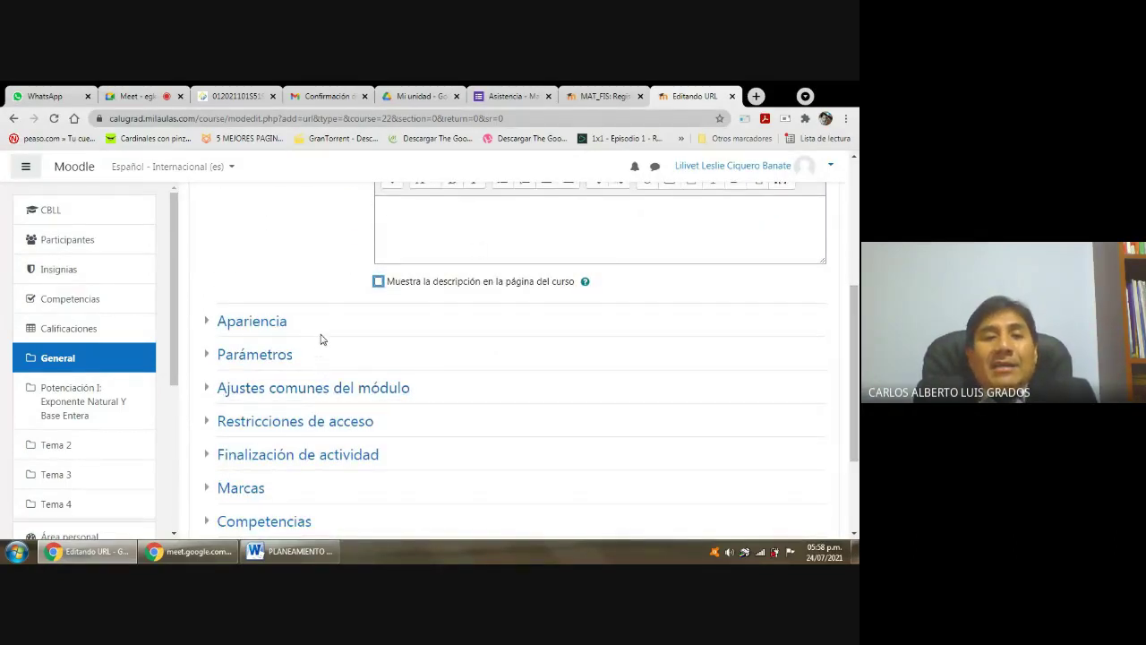
# Set the Apariencia display mode to Incrustar.
pyautogui.click(273, 326)
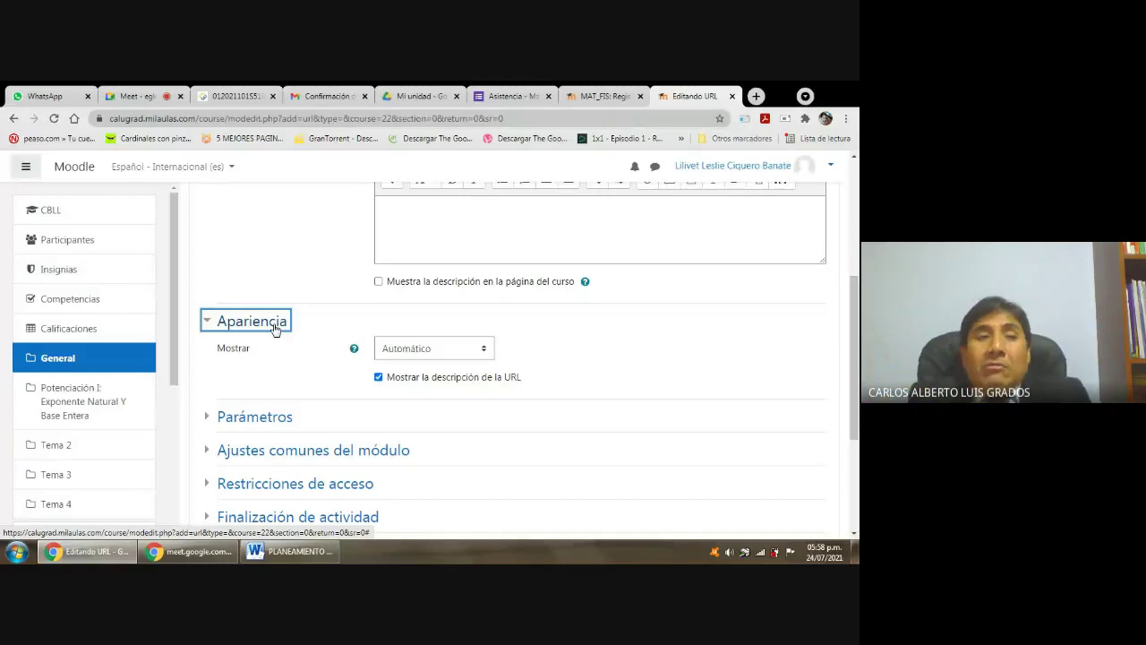
pyautogui.click(484, 352)
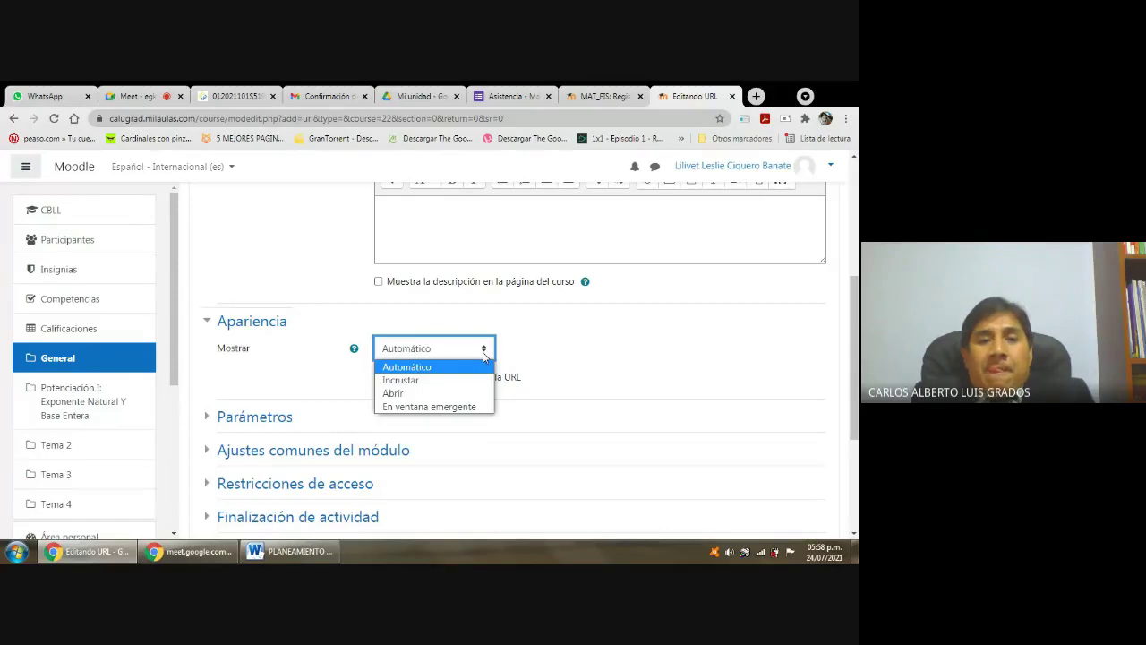
pyautogui.click(435, 380)
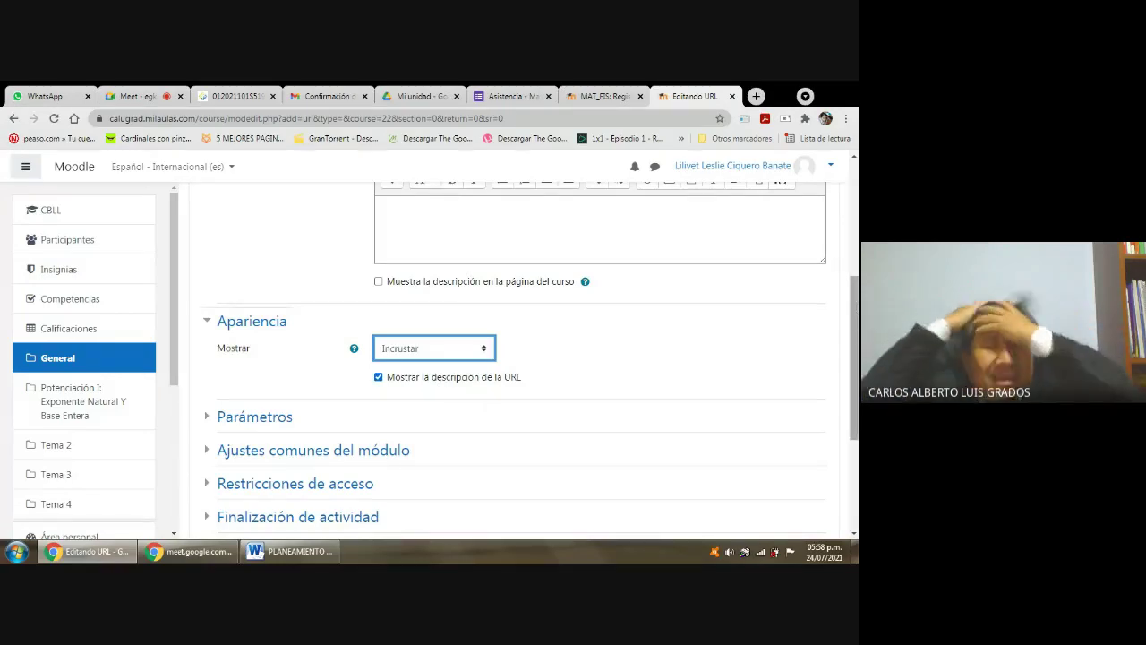
pyautogui.moveTo(854, 358); pyautogui.dragTo(854, 364)
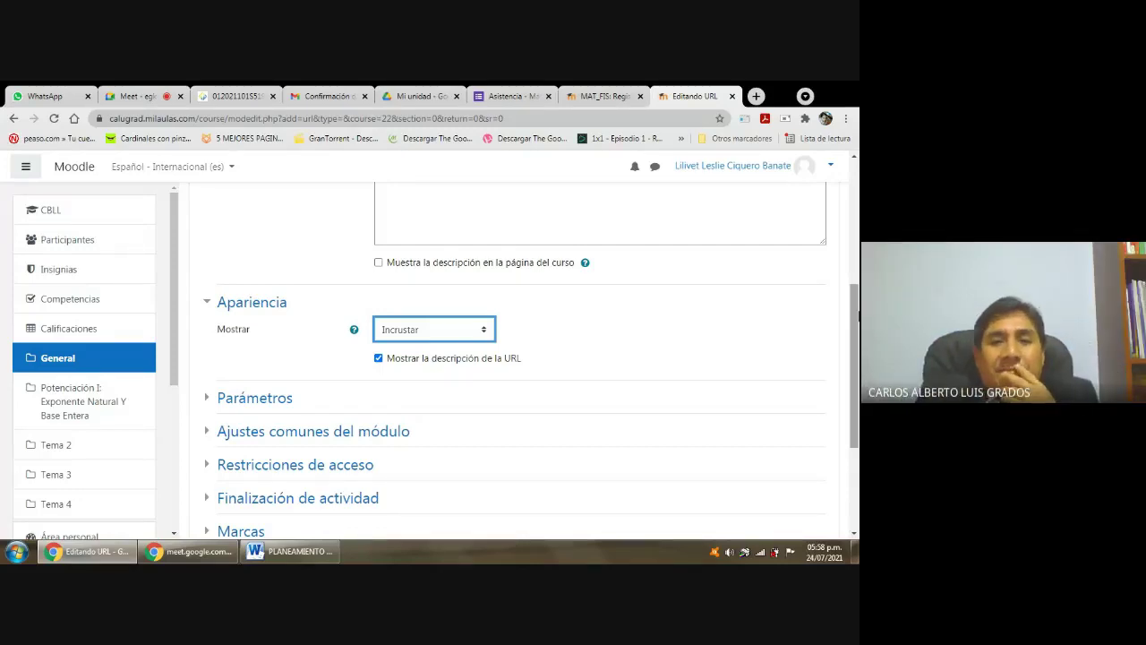
pyautogui.scroll(-3, 515, 358)
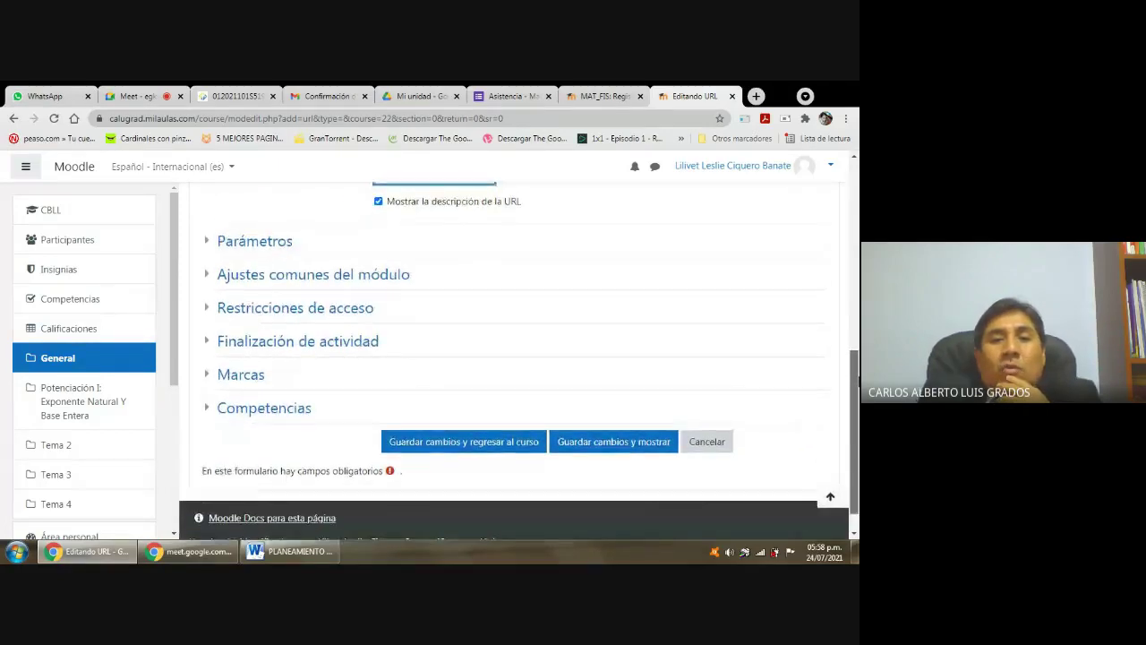
pyautogui.scroll(1, 462, 433)
# Save 'Registre aquí su asistencia', check its embedded form, and go back to the CBLL course.
pyautogui.click(467, 468)
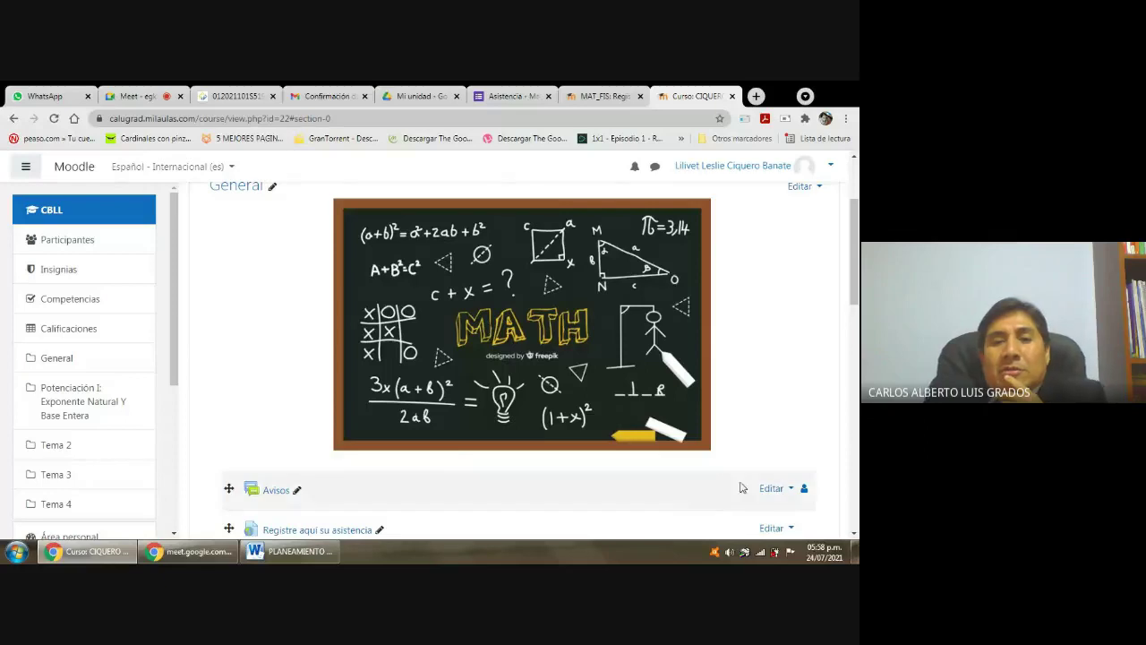
pyautogui.moveTo(856, 285); pyautogui.dragTo(855, 329)
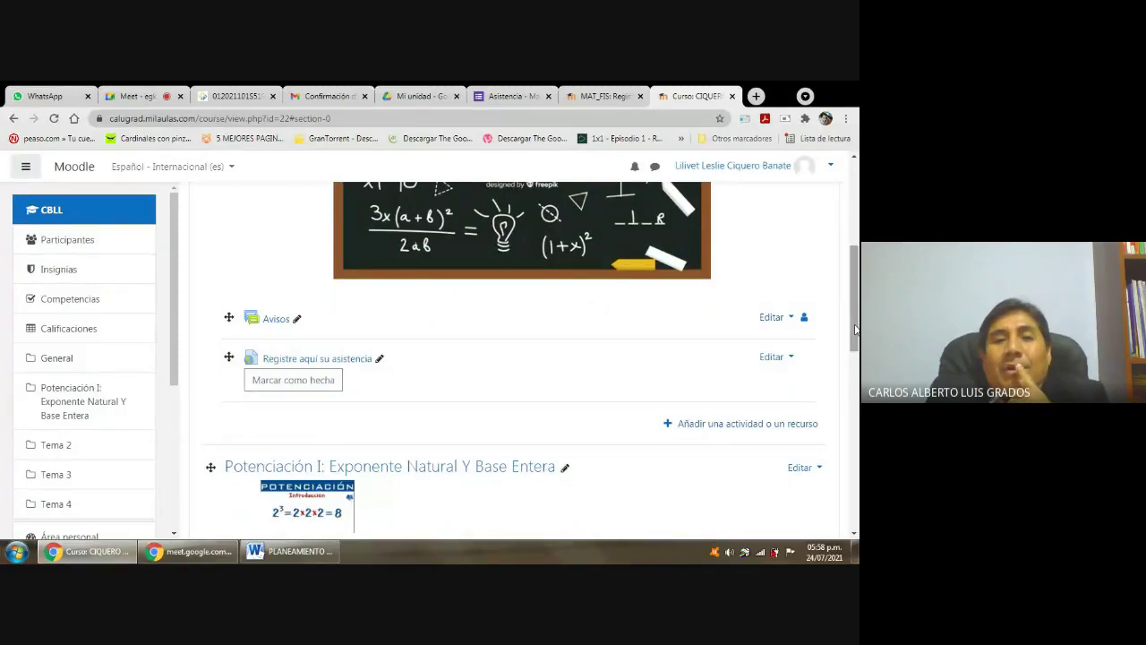
pyautogui.click(358, 360)
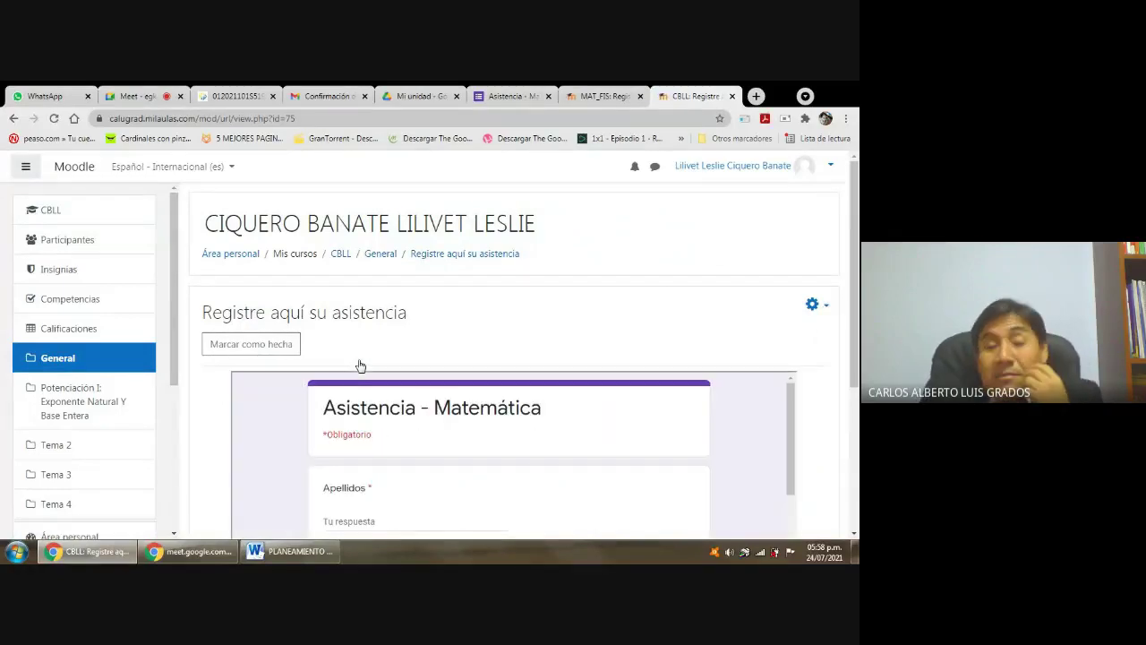
pyautogui.moveTo(856, 271); pyautogui.dragTo(856, 453)
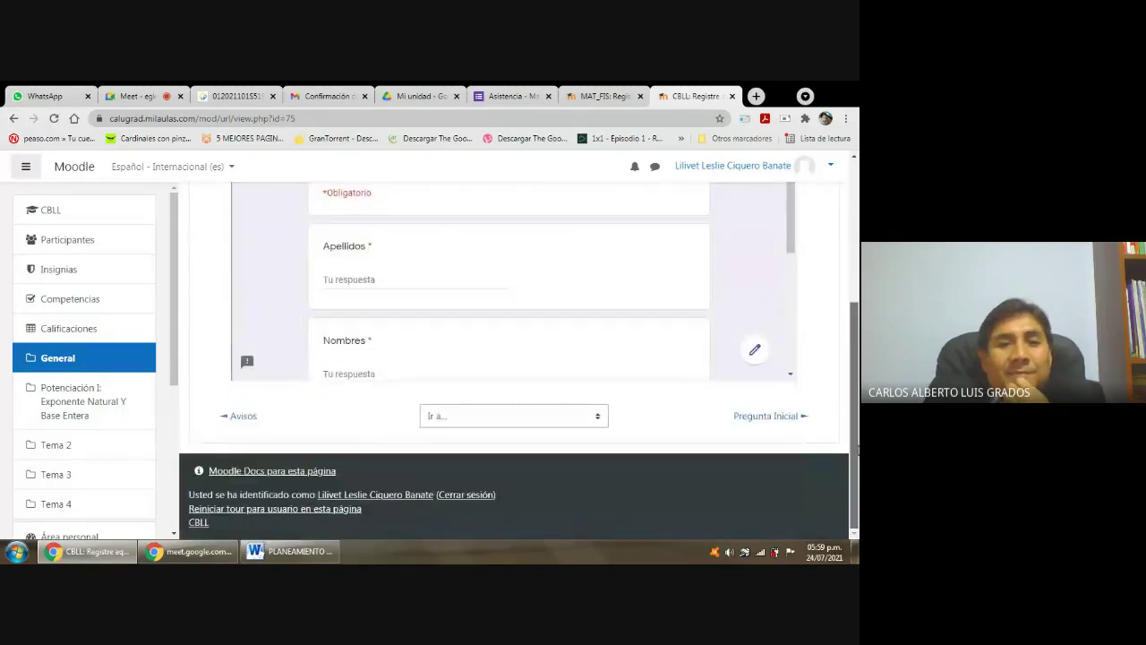
pyautogui.scroll(2, 777, 355)
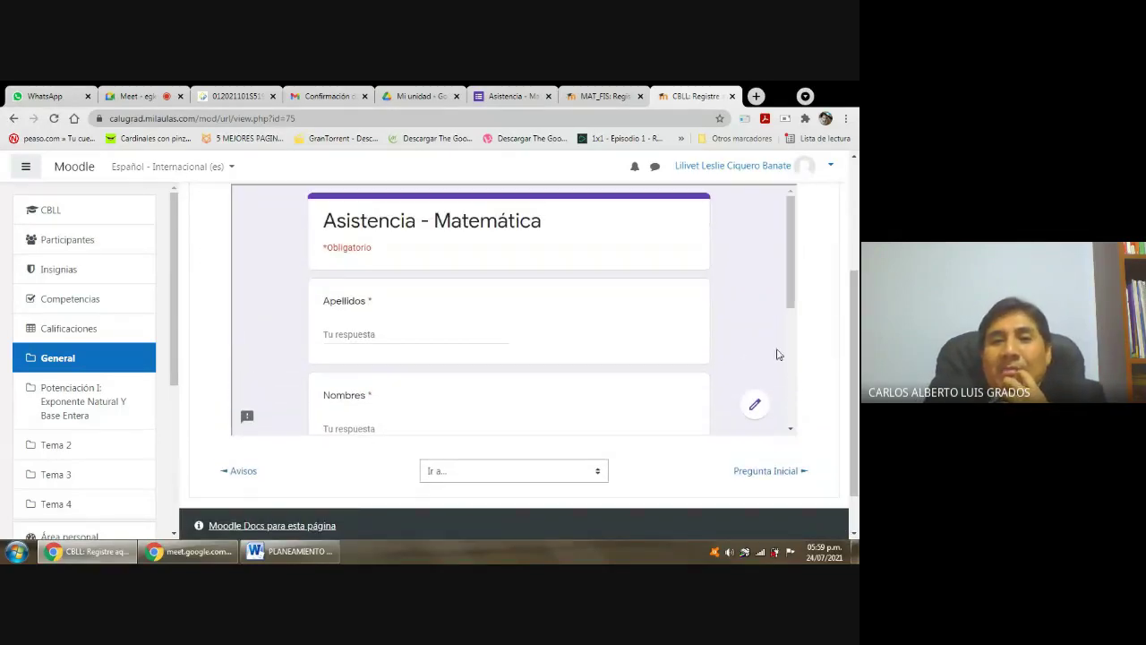
pyautogui.moveTo(790, 309); pyautogui.dragTo(778, 368)
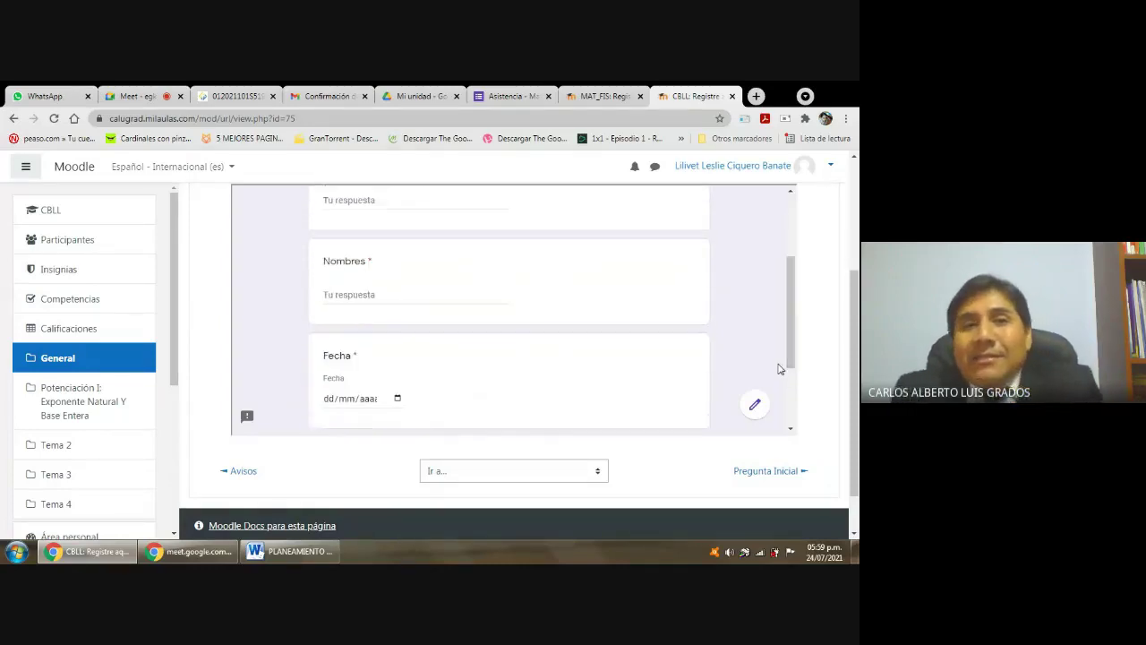
pyautogui.click(13, 119)
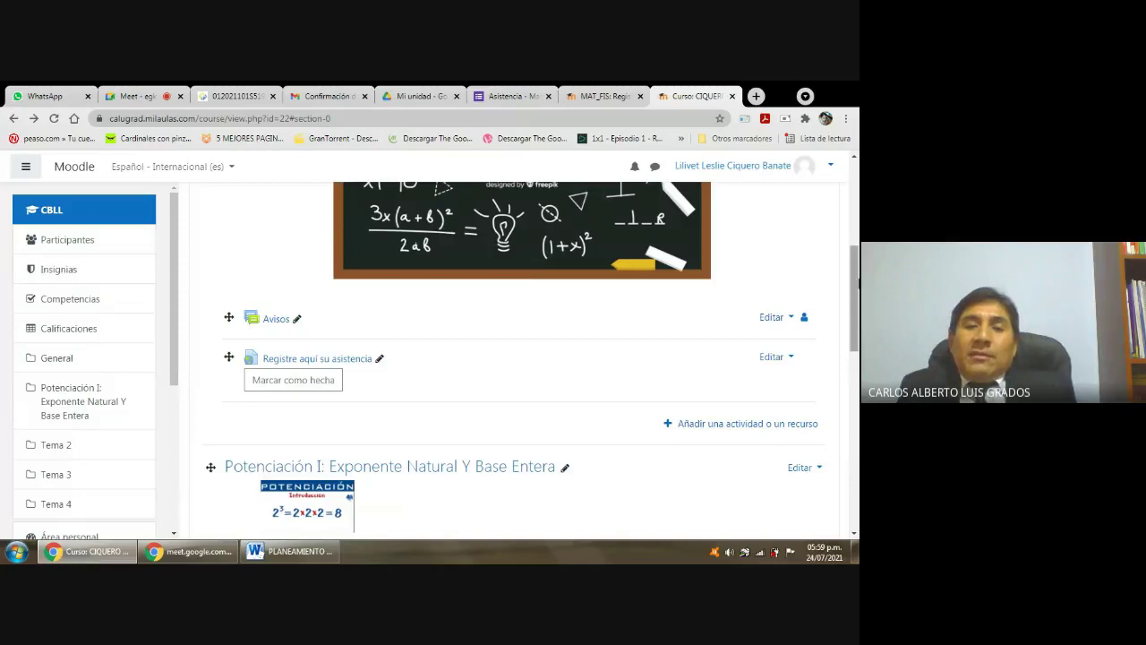
# Copy the 'Tablas de Frecuencia' section heading from the MAT_FIS course page.
pyautogui.moveTo(855, 282); pyautogui.dragTo(857, 338)
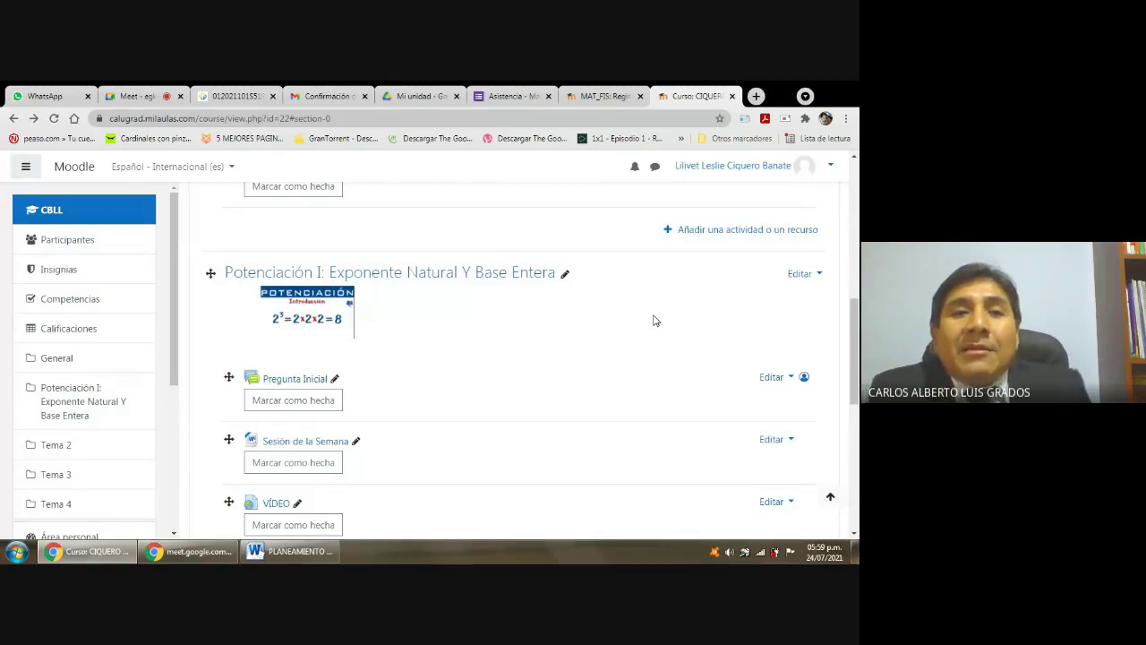
pyautogui.click(593, 95)
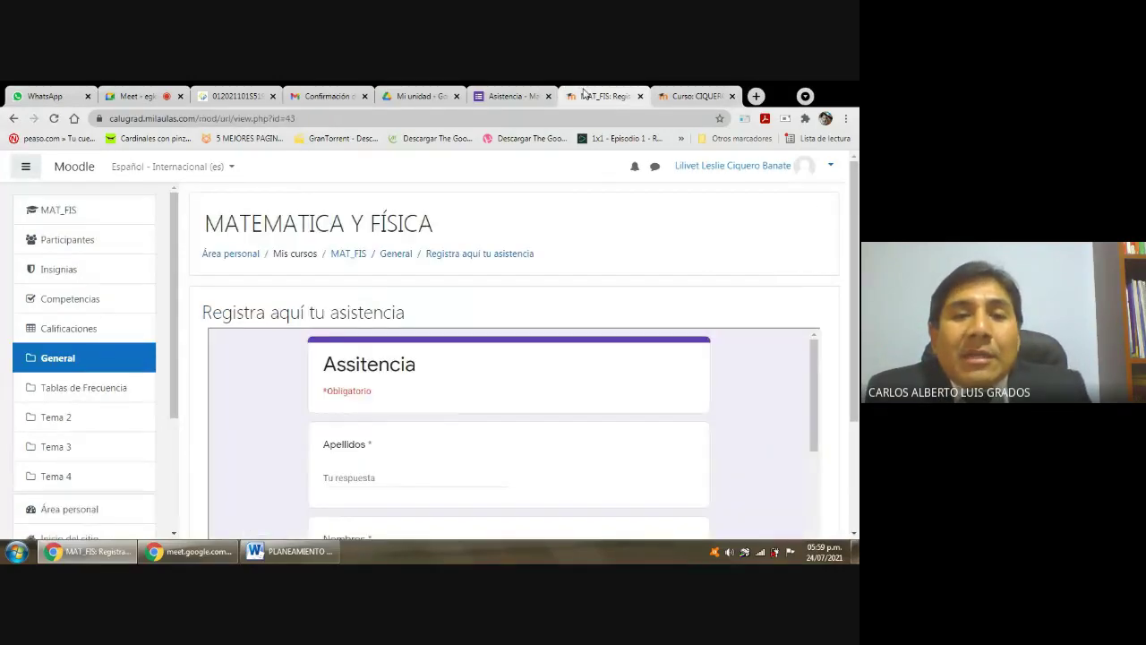
pyautogui.click(11, 121)
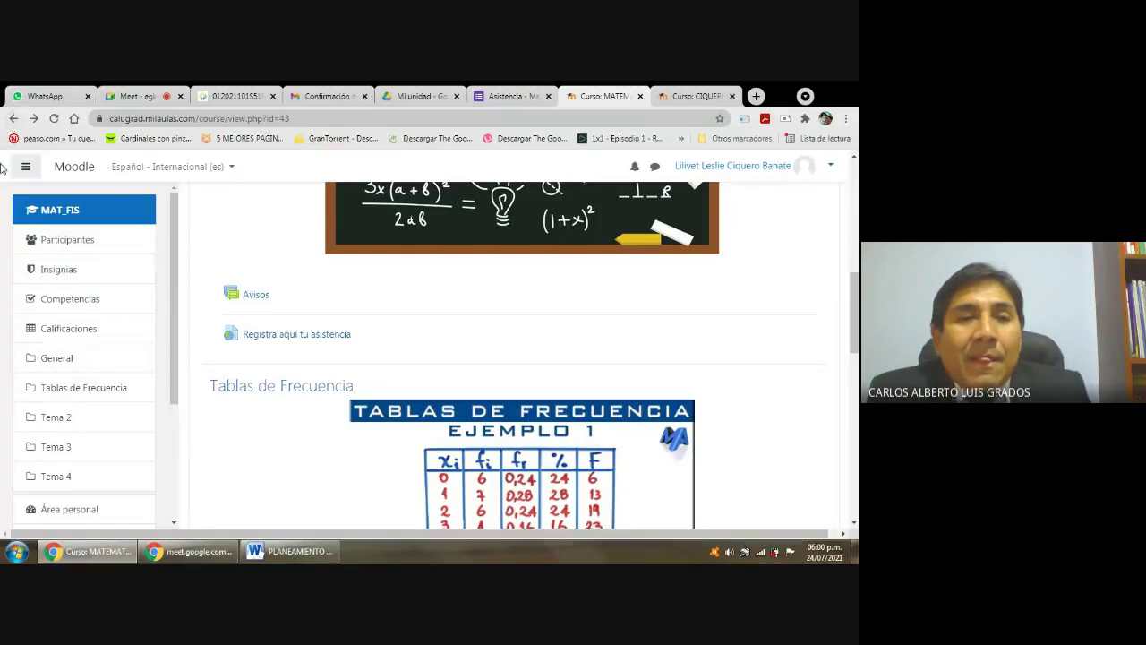
pyautogui.moveTo(371, 391); pyautogui.dragTo(208, 387)
pyautogui.hotkey('ctrl', 'c')
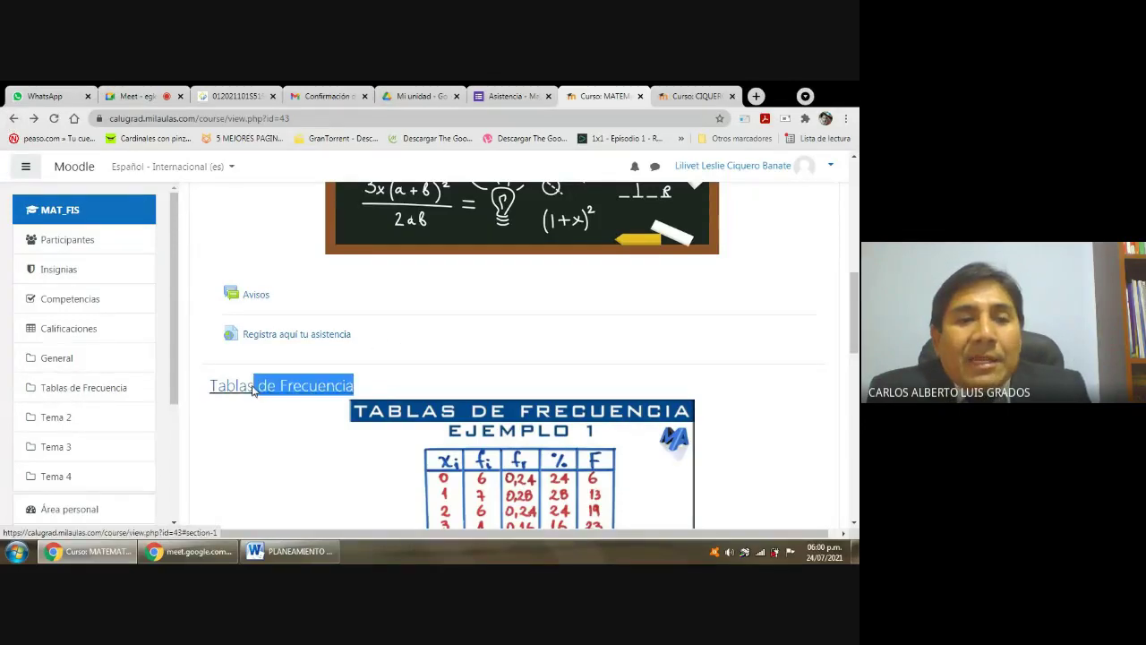
pyautogui.rightClick(211, 387)
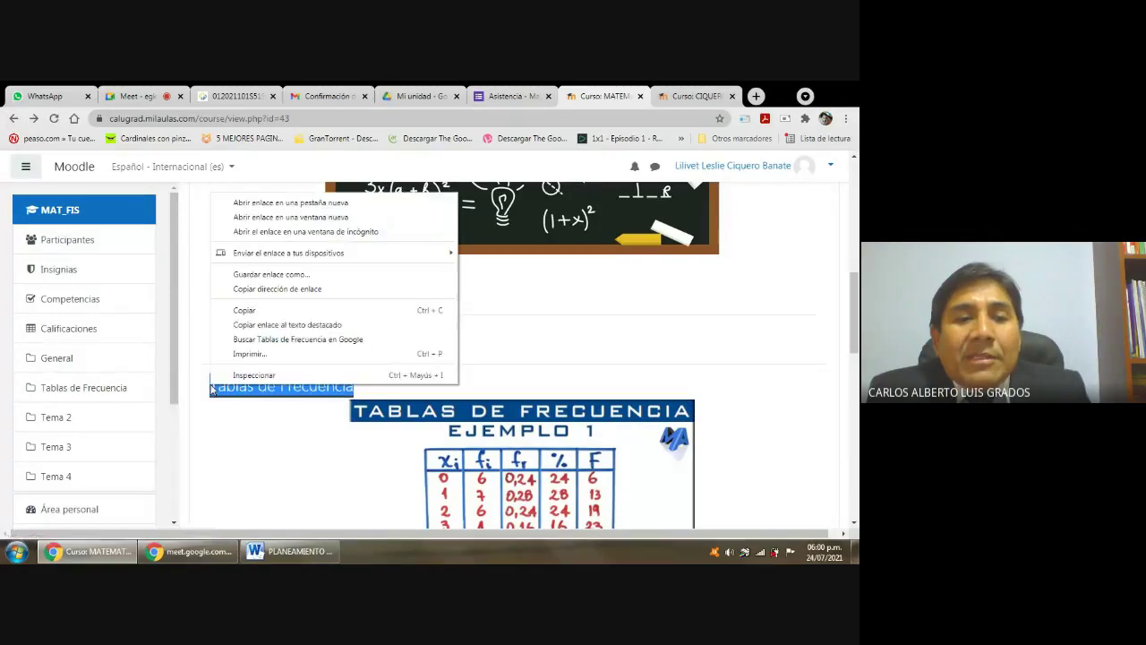
pyautogui.click(245, 311)
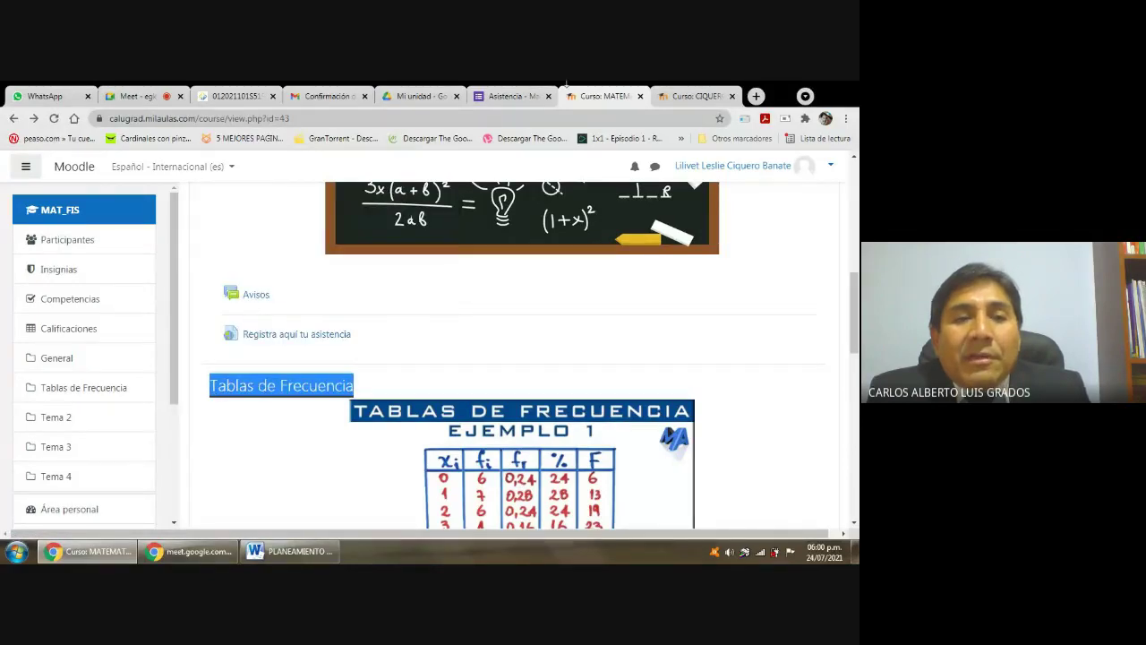
# Back in CBLL, start inline renaming of the Tema 2 section.
pyautogui.click(694, 96)
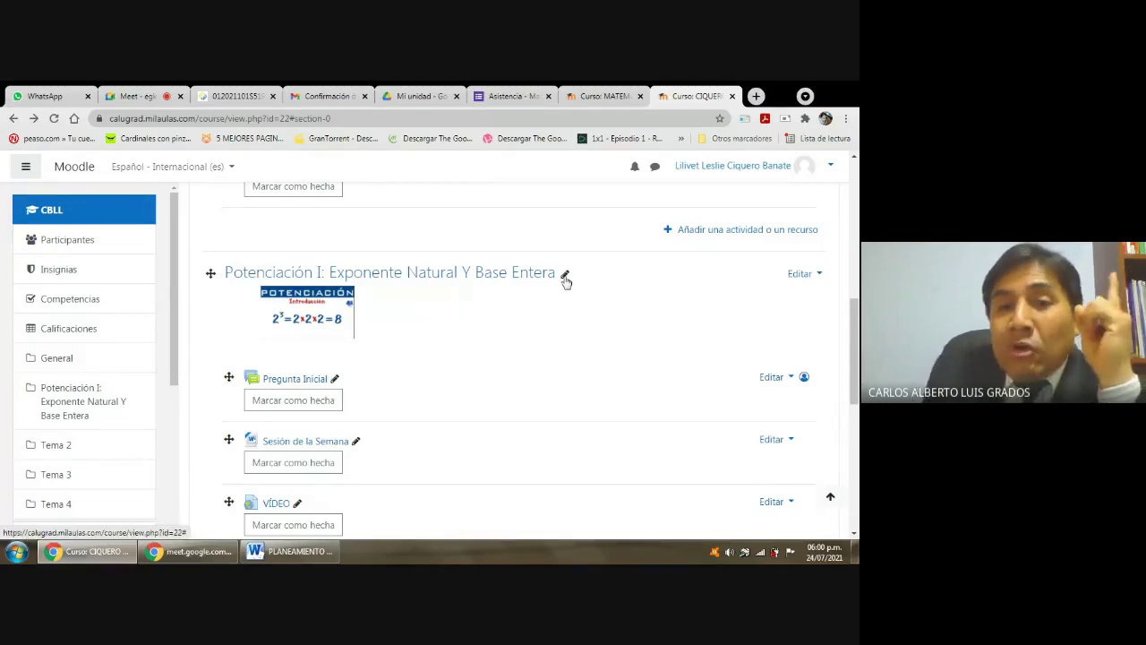
pyautogui.scroll(-5, 857, 354)
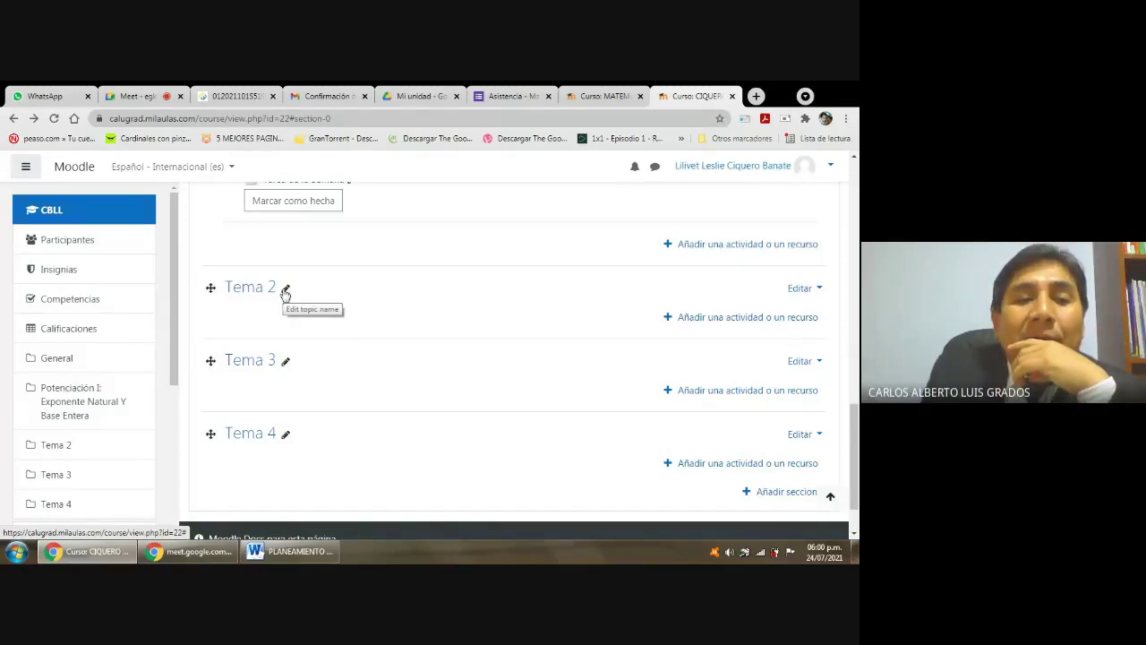
pyautogui.click(285, 290)
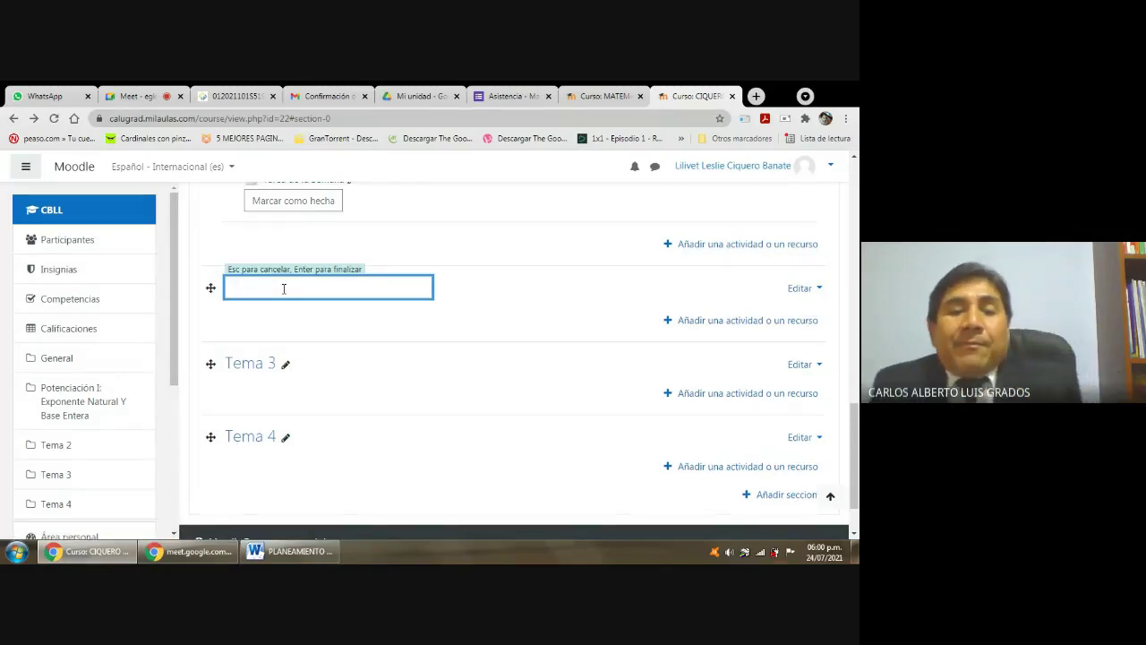
# Paste 'Tablas de Frecuencia' as Tema 2's name and save, retrying after an accidental Esc.
pyautogui.rightClick(283, 288)
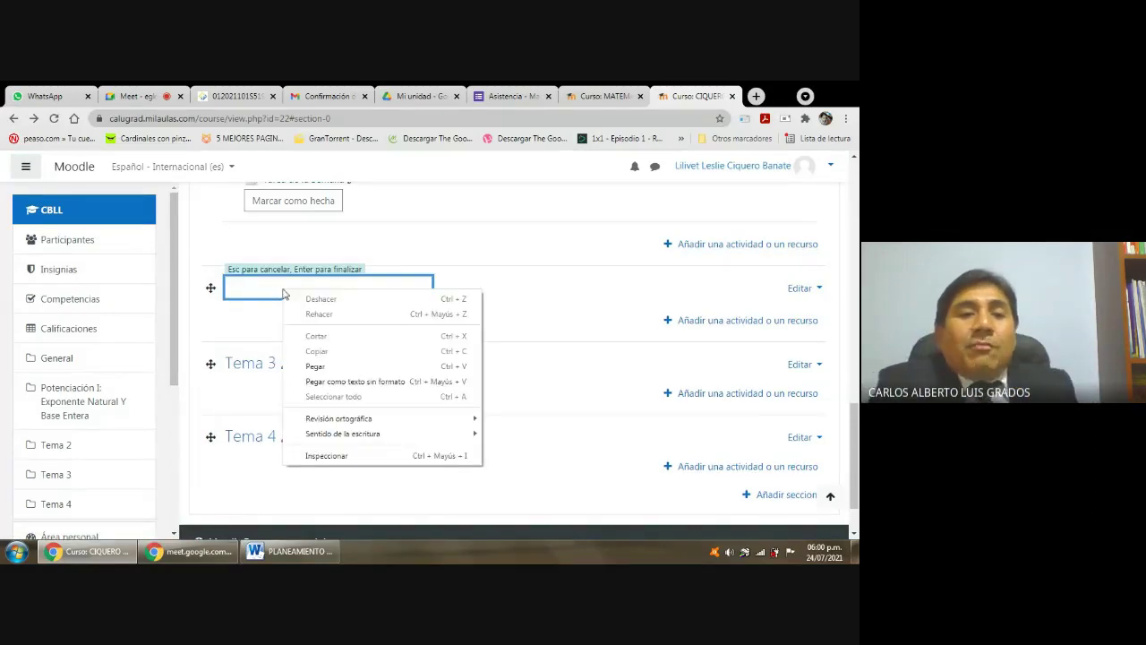
pyautogui.click(327, 367)
pyautogui.press('Escape')
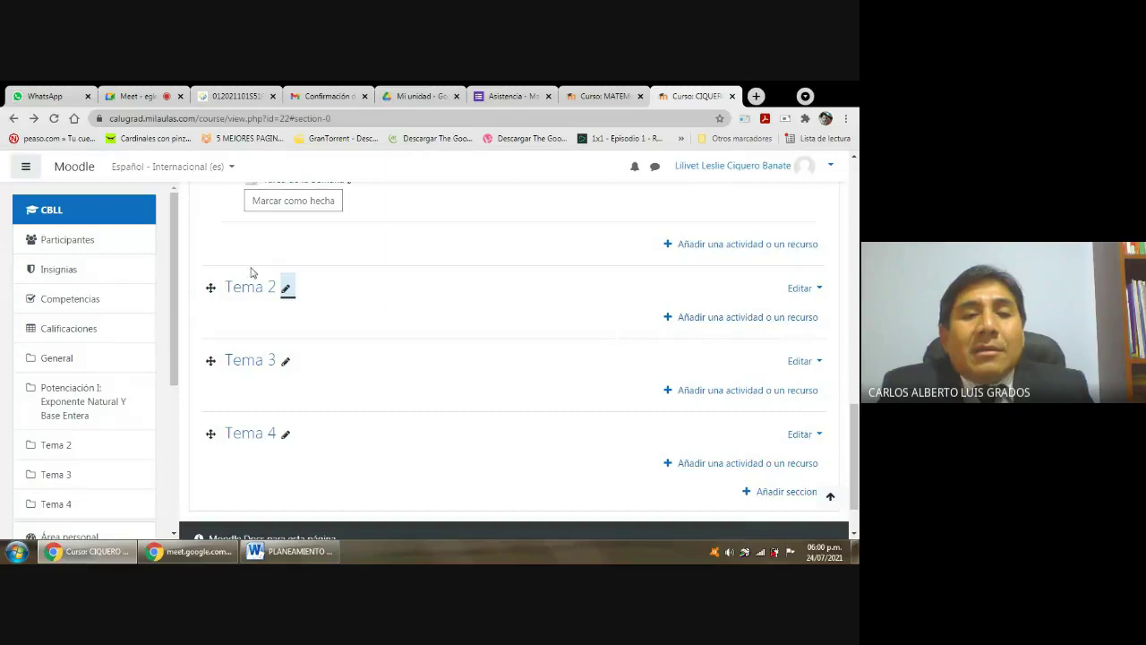
pyautogui.click(285, 287)
pyautogui.rightClick(290, 295)
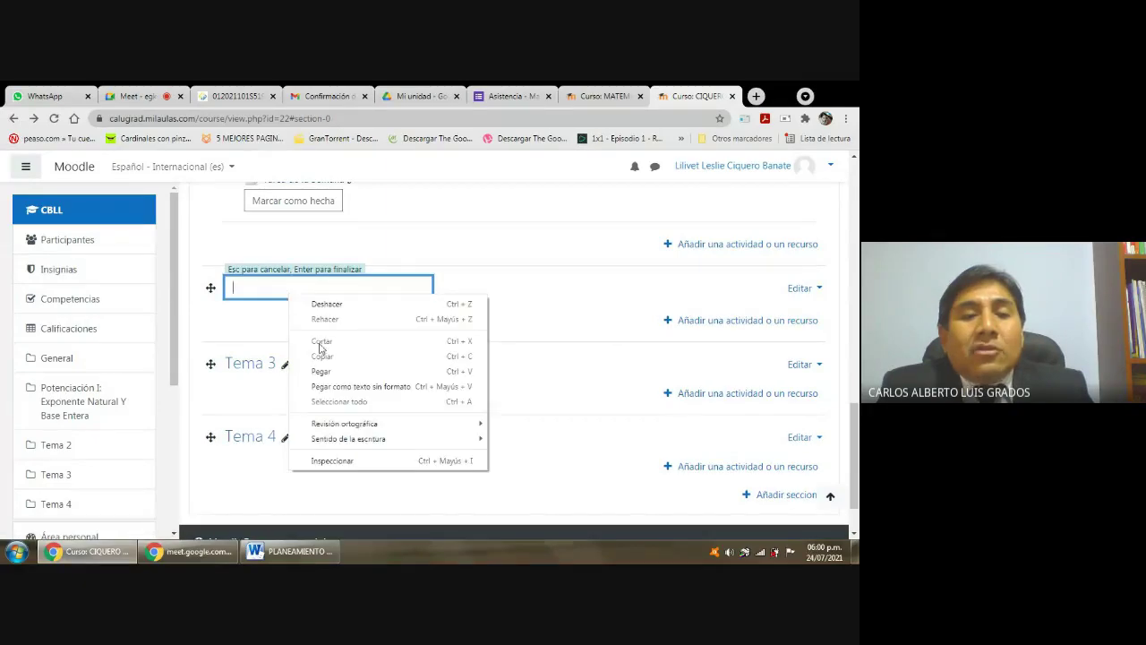
pyautogui.click(332, 371)
pyautogui.press('Return')
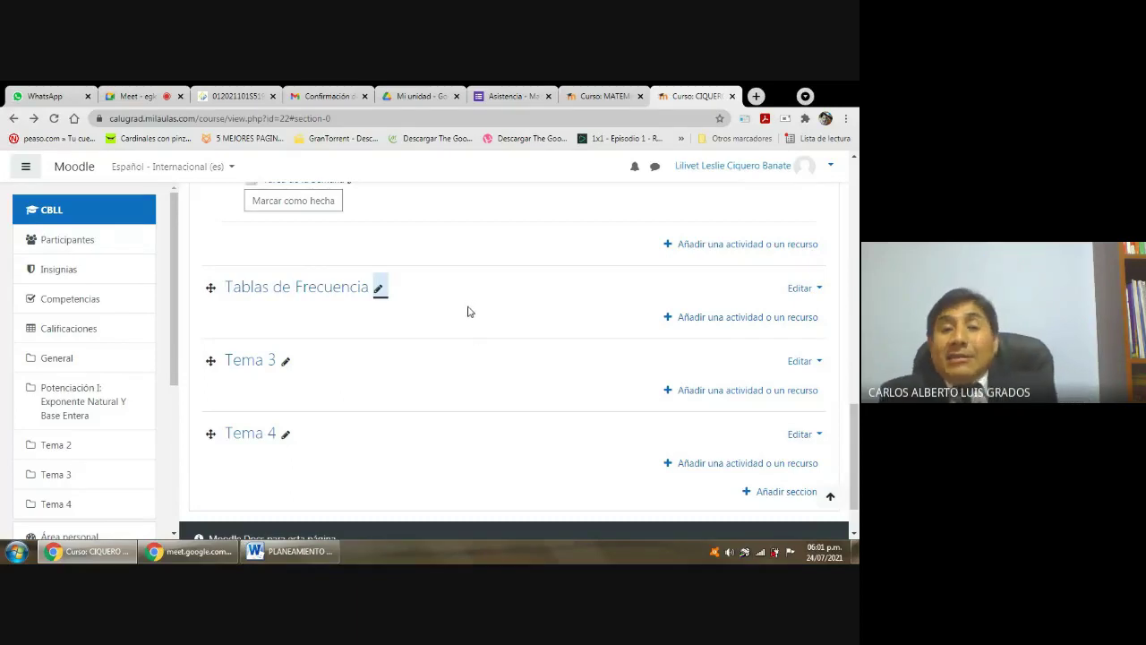
pyautogui.click(468, 311)
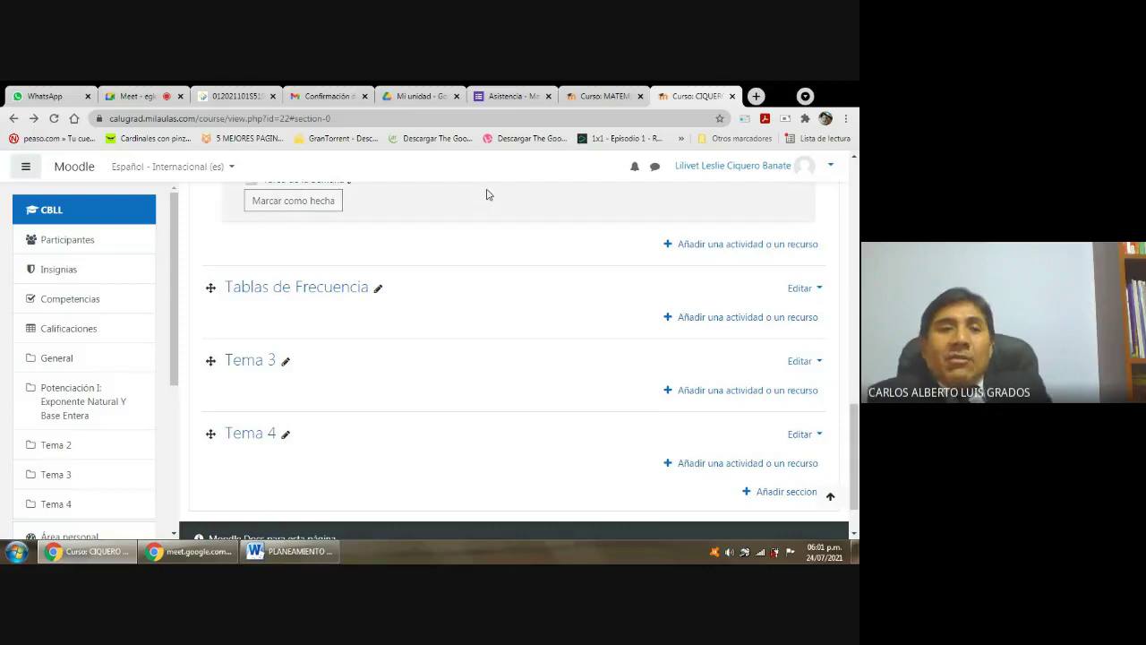
pyautogui.click(621, 96)
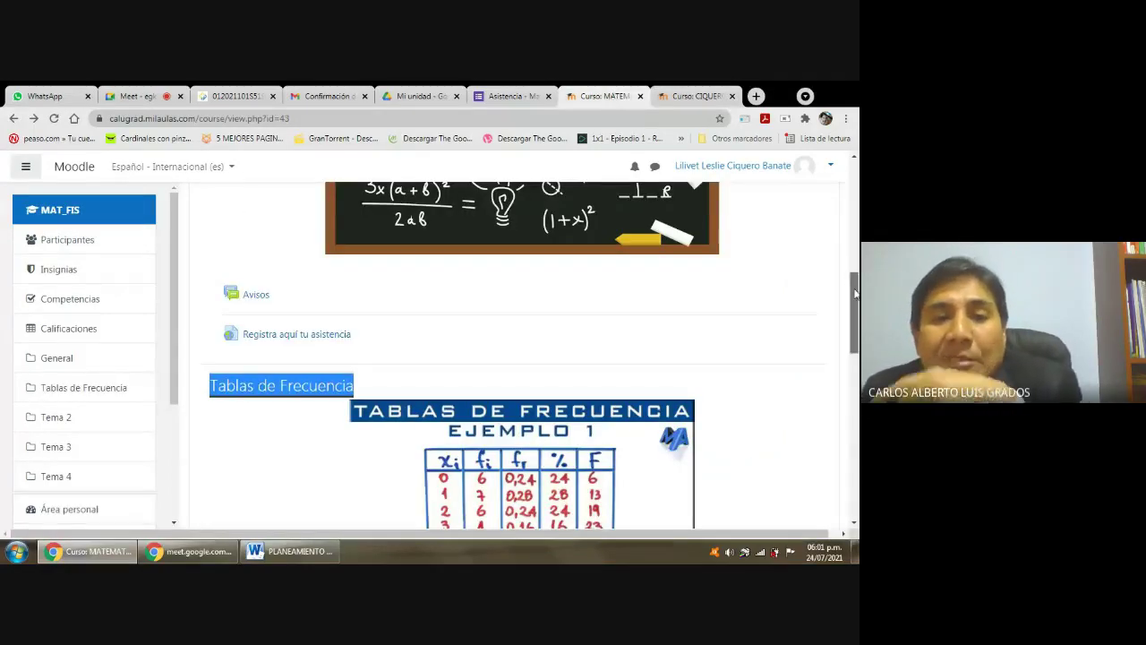
# Download 02_Tabla de frecuencia.jpg from the UCT campus, overwriting the existing desktop copy.
pyautogui.moveTo(855, 293); pyautogui.dragTo(855, 337)
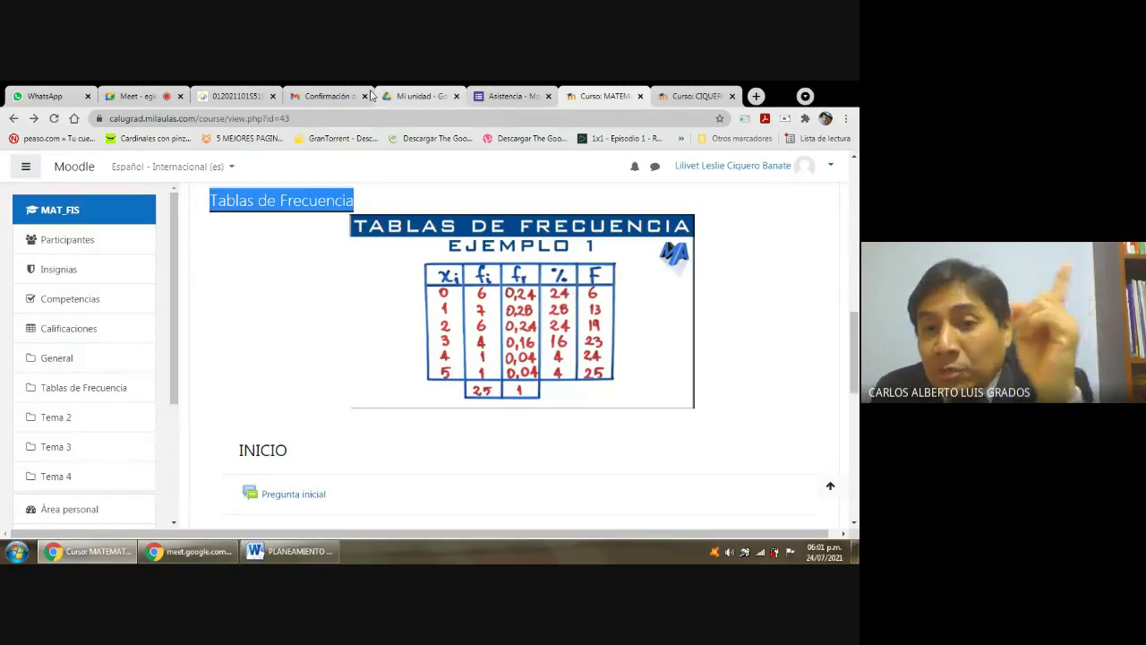
pyautogui.click(231, 98)
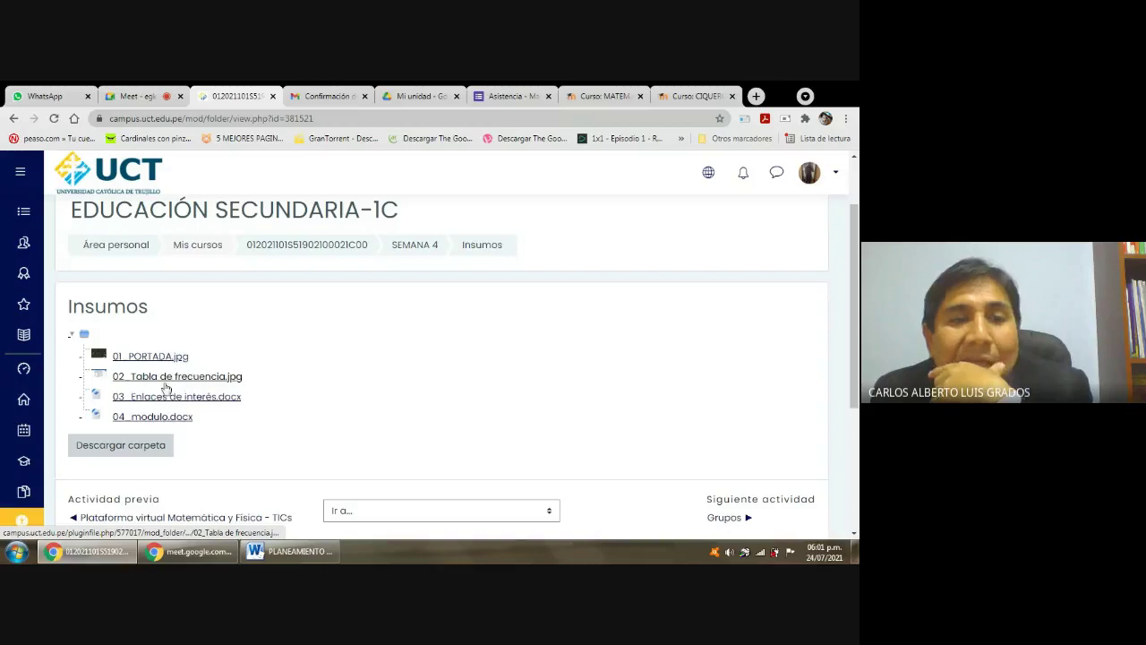
pyautogui.click(212, 380)
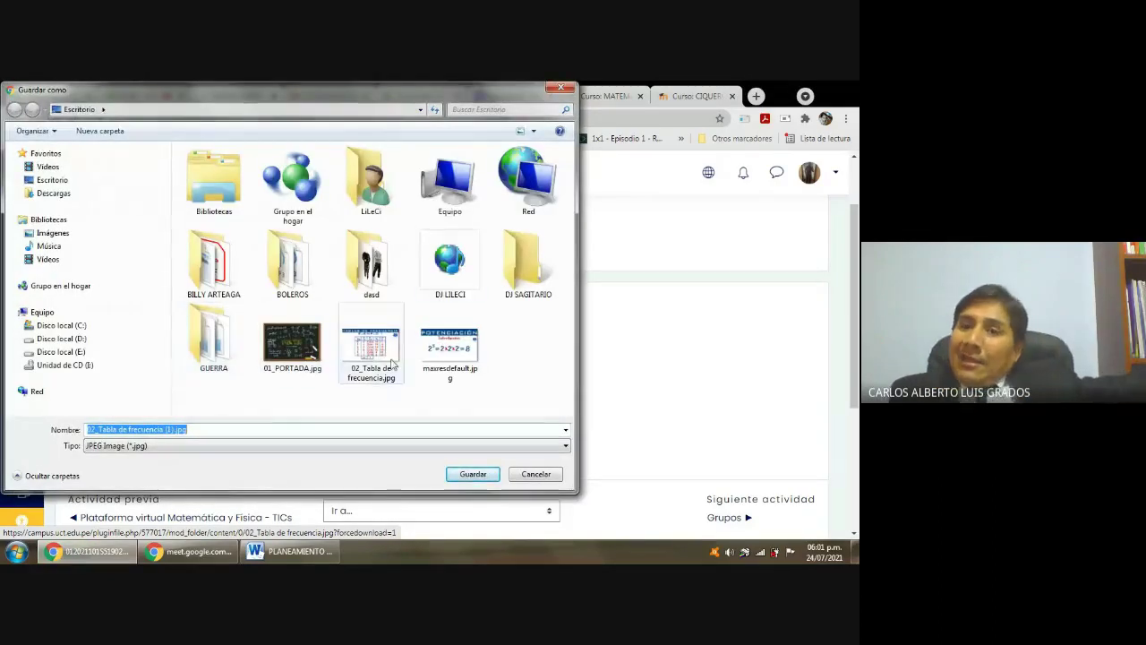
pyautogui.click(371, 348)
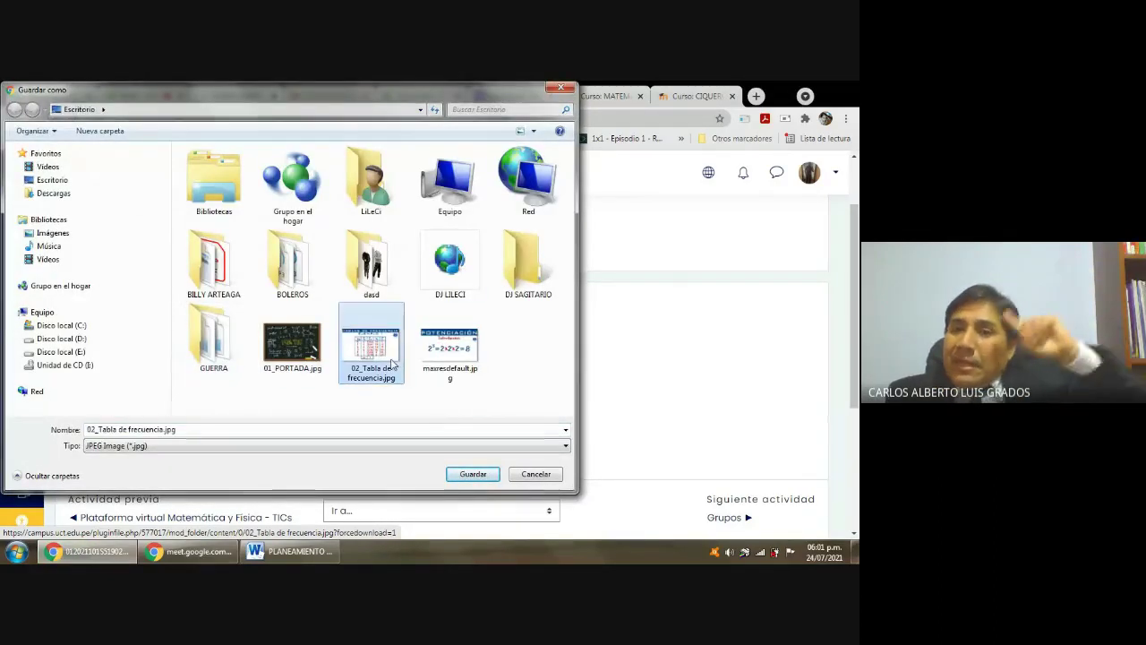
pyautogui.click(474, 479)
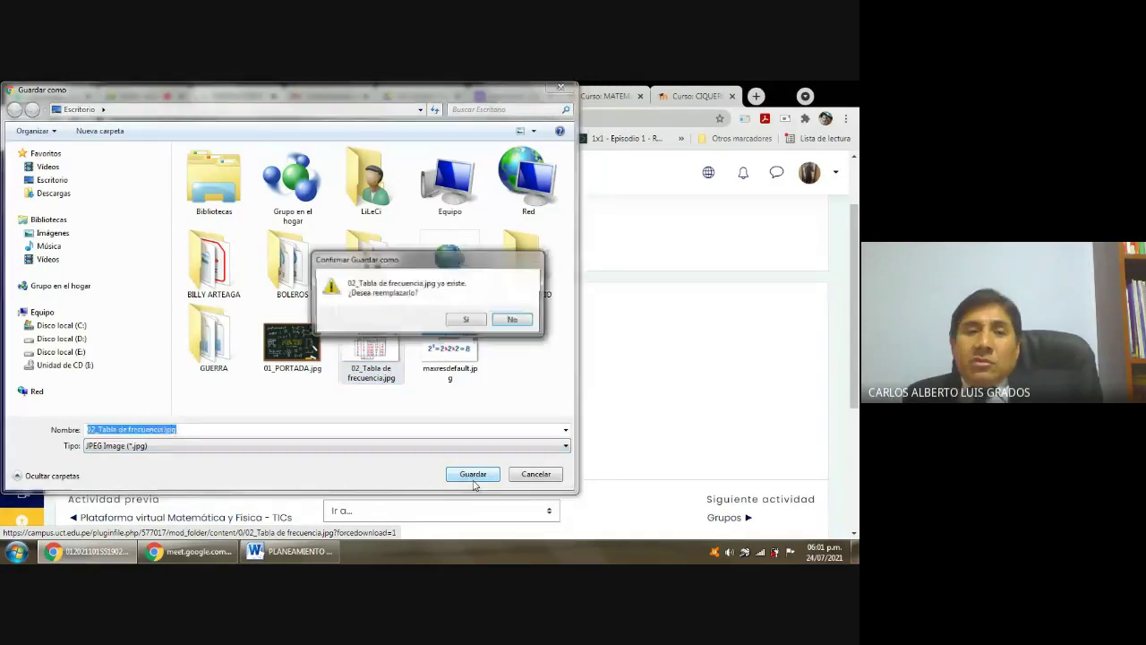
pyautogui.click(464, 320)
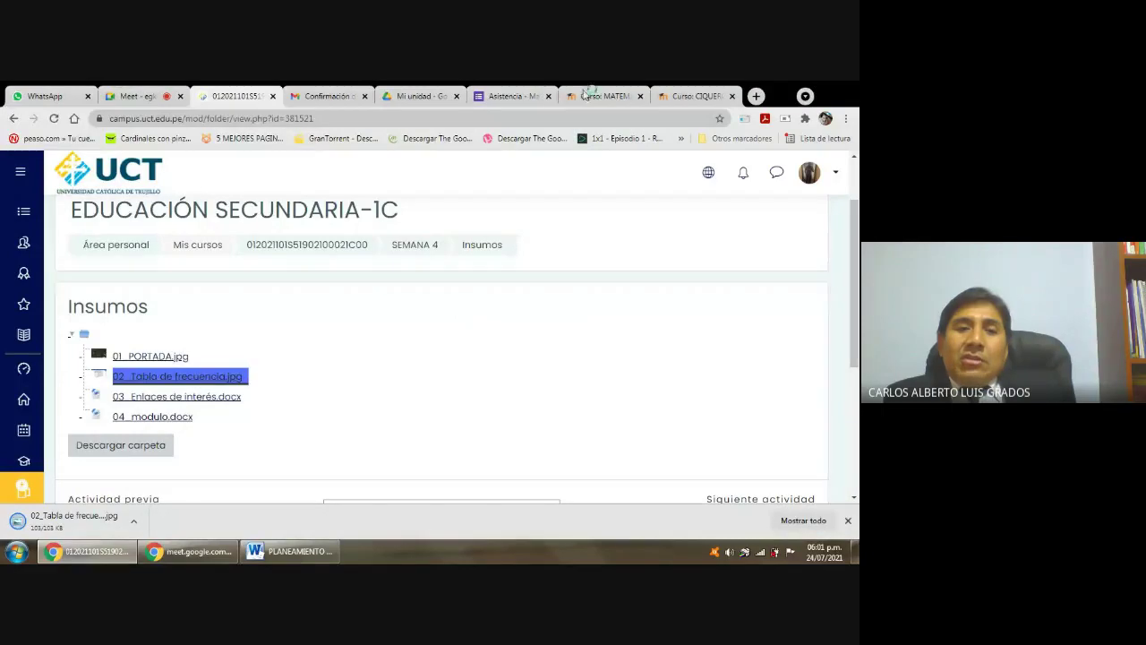
pyautogui.click(688, 94)
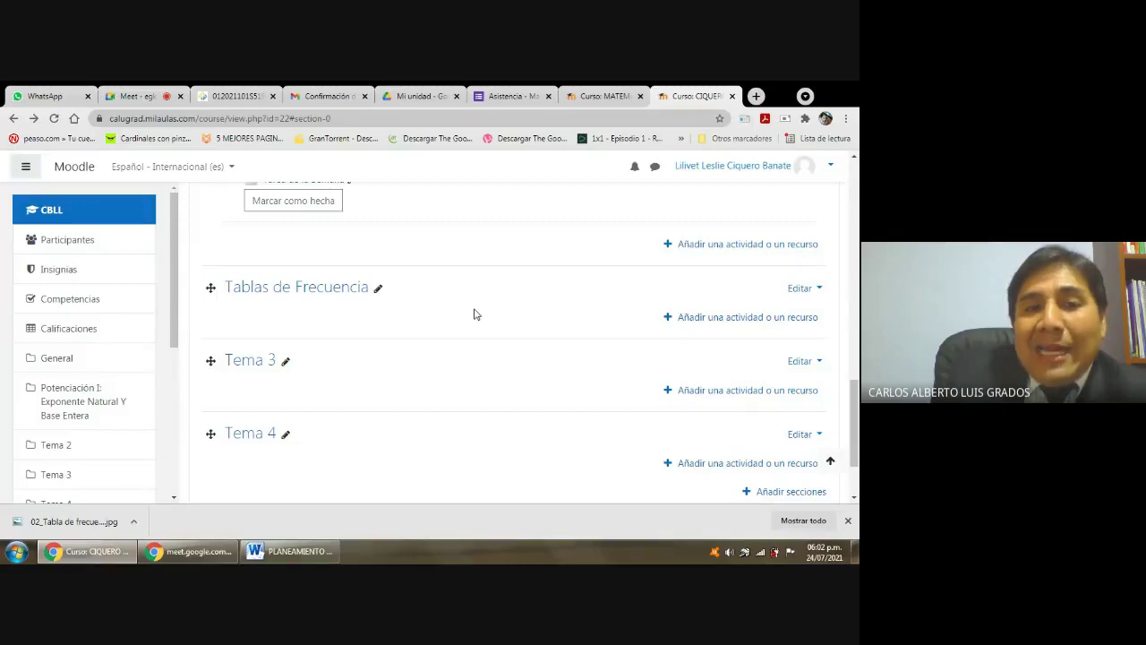
# Open Editar tema for the Tablas de Frecuencia section.
pyautogui.click(818, 290)
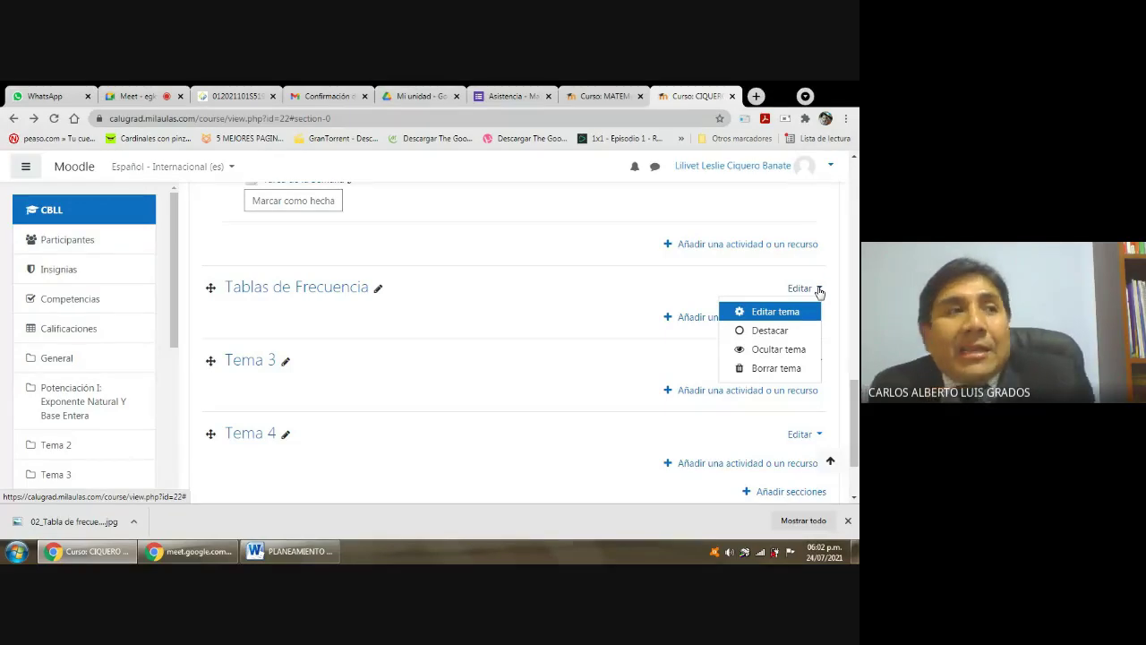
pyautogui.click(781, 318)
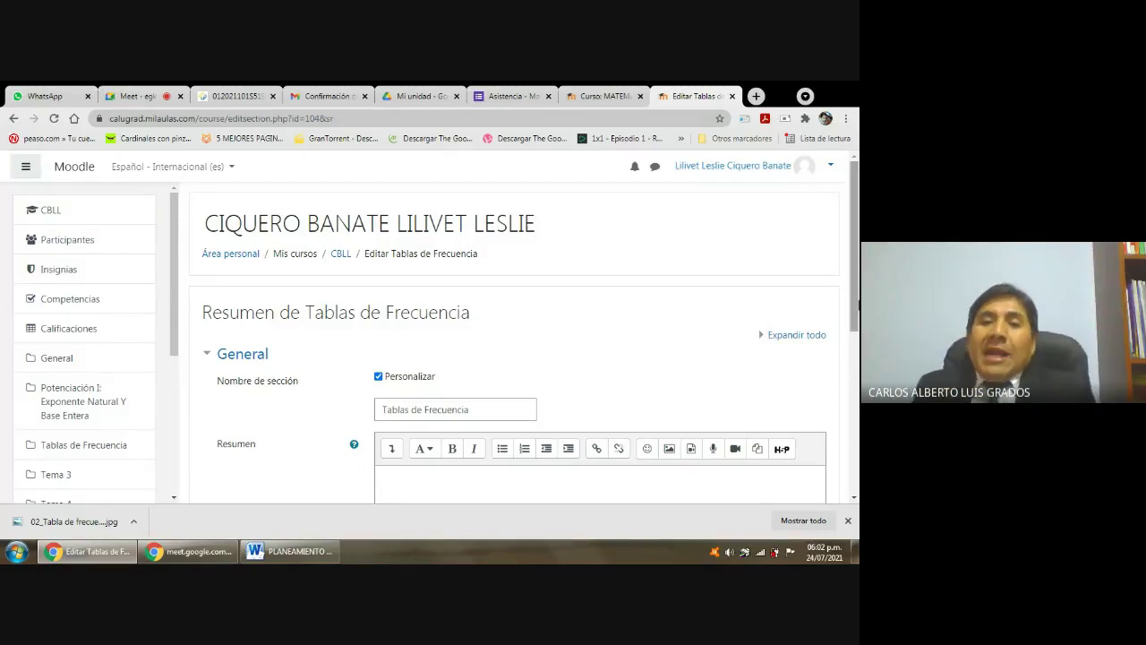
# Expand the summary editor toolbar and centre the summary content.
pyautogui.moveTo(855, 309); pyautogui.dragTo(856, 404)
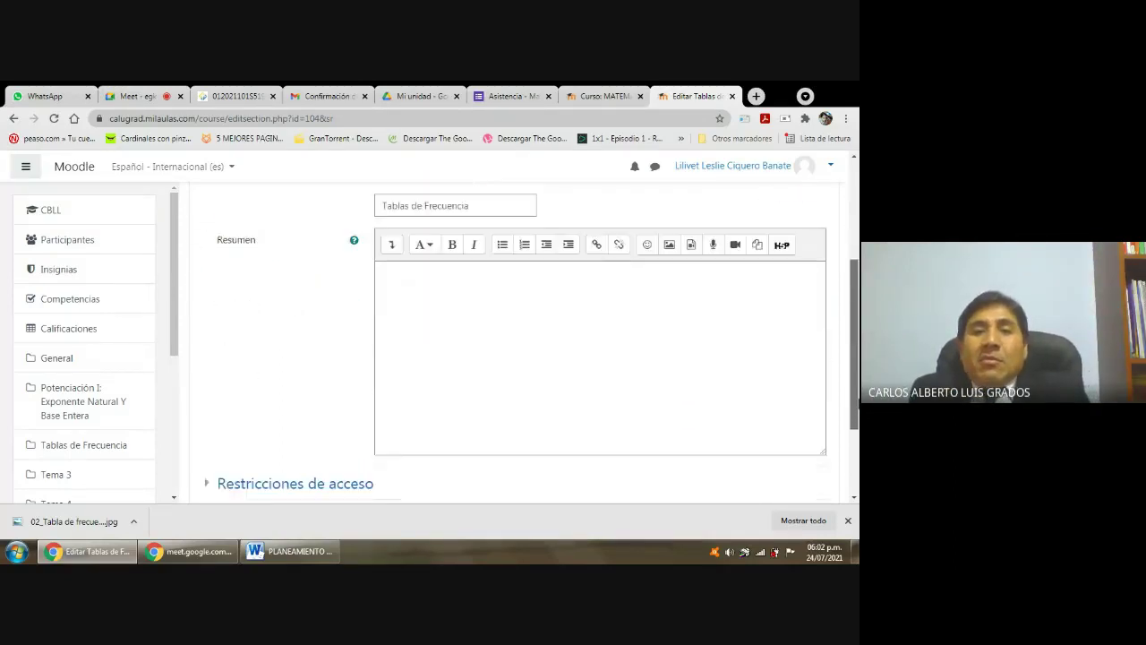
pyautogui.click(391, 245)
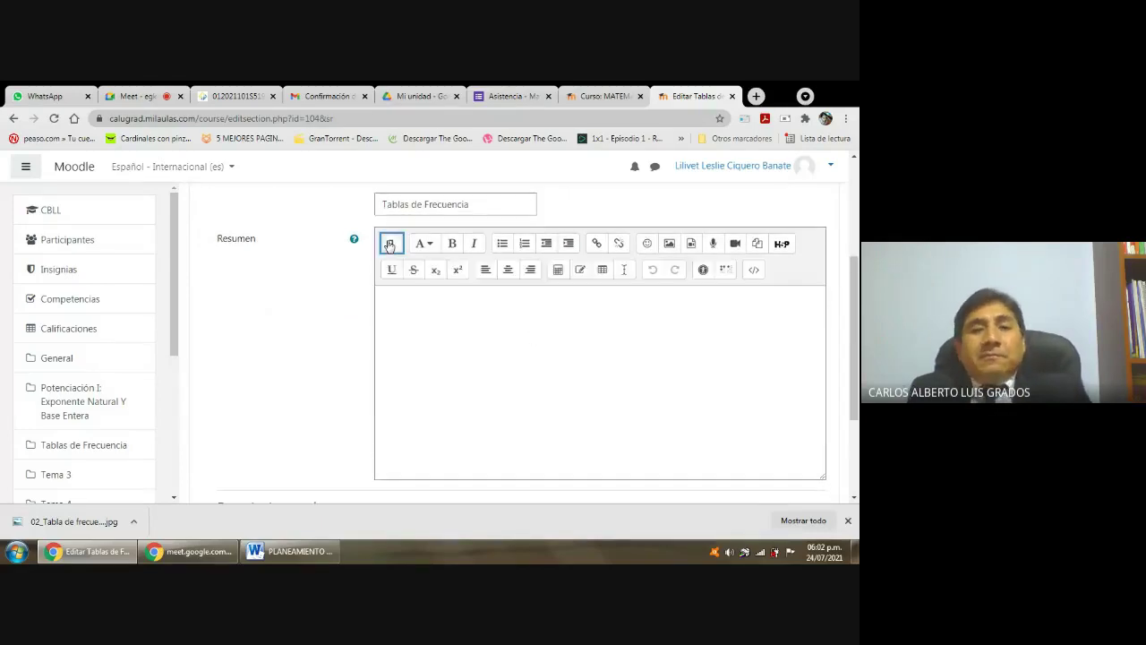
pyautogui.click(508, 270)
# Insert an image by uploading 02_Tabla de frecuencia.jpg from the desktop.
pyautogui.click(668, 243)
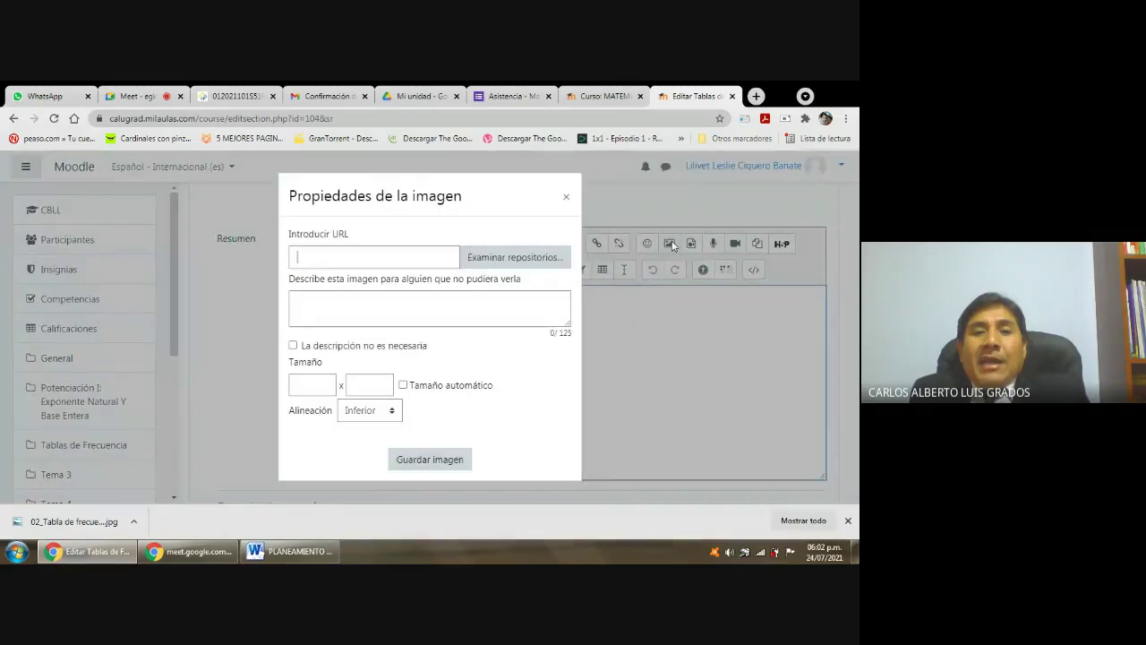
pyautogui.click(485, 258)
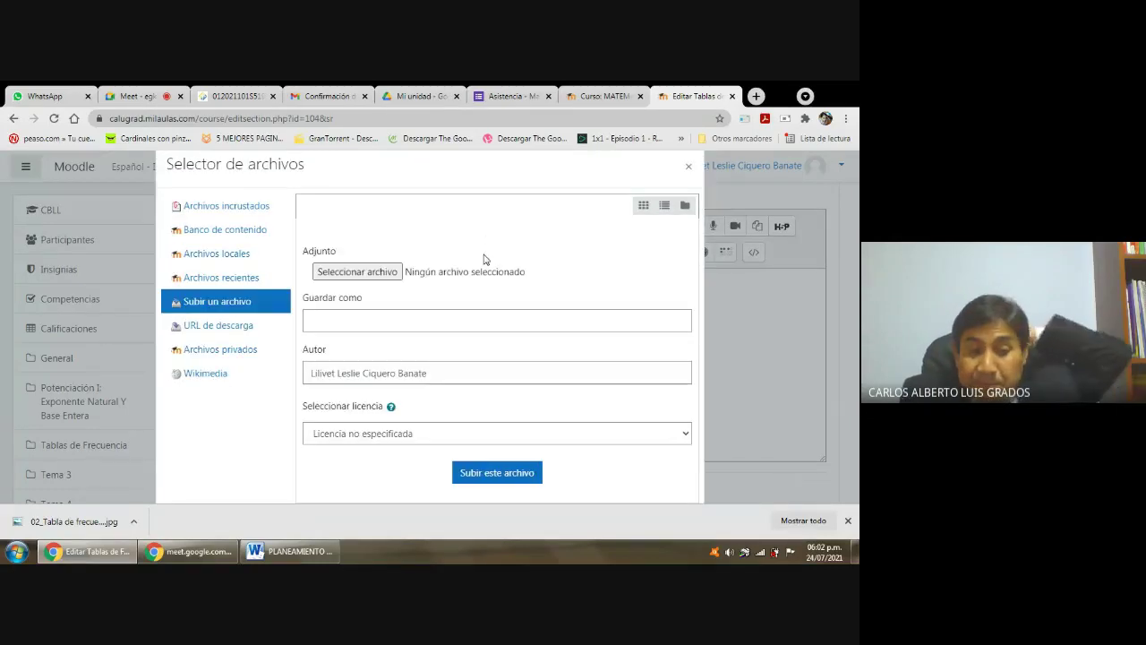
pyautogui.click(367, 274)
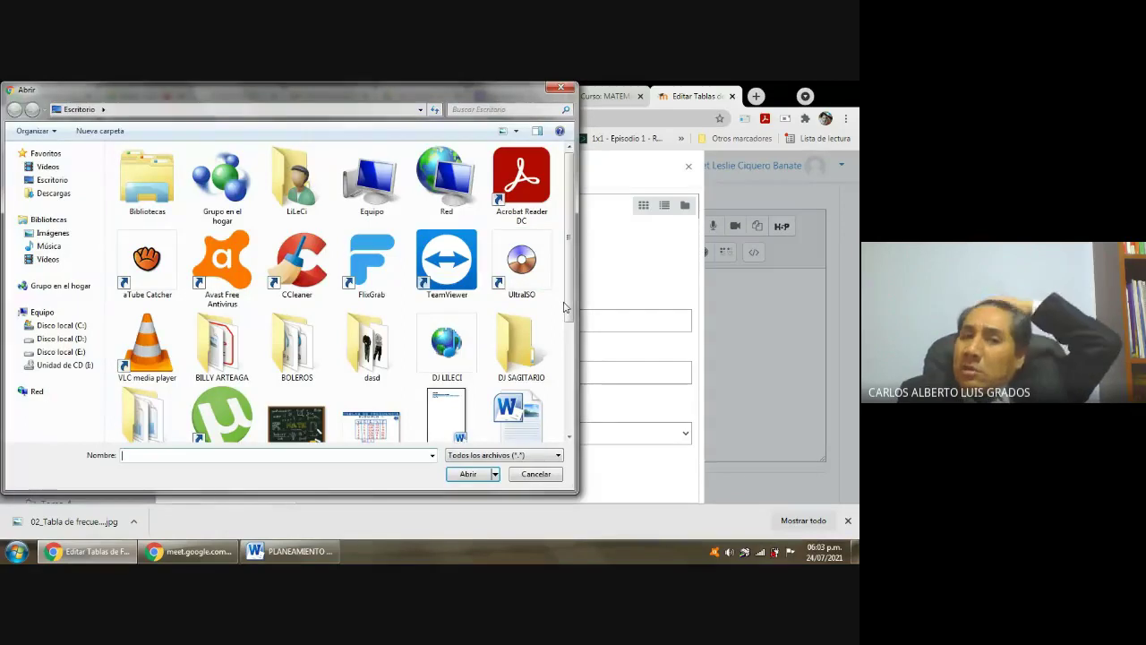
pyautogui.moveTo(564, 307); pyautogui.dragTo(570, 363)
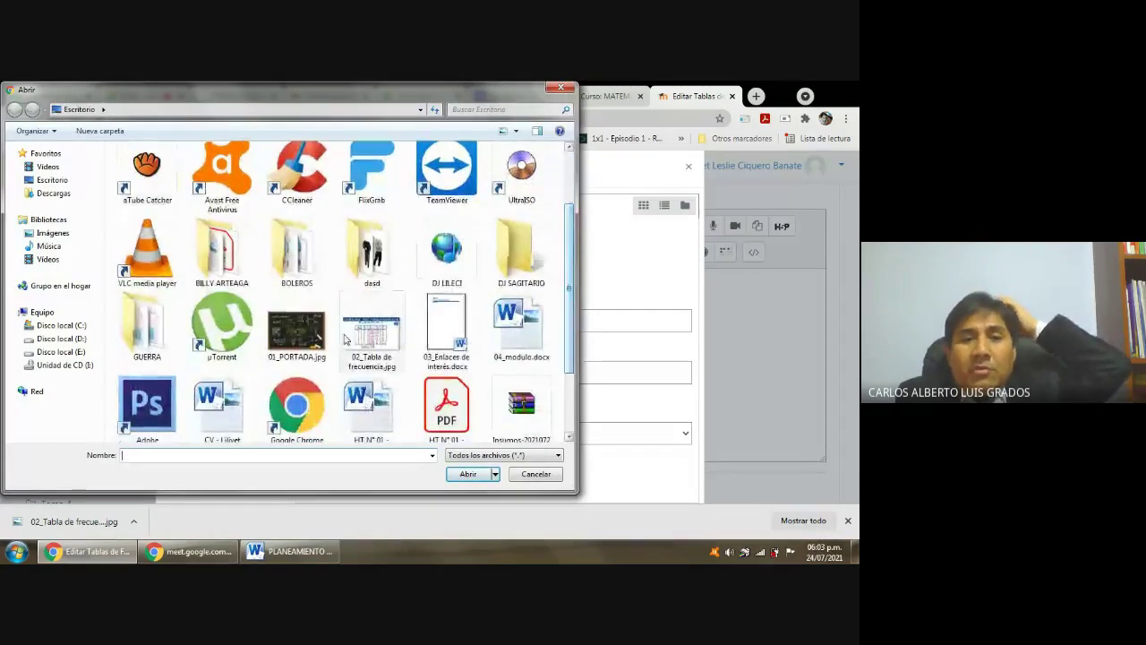
pyautogui.click(370, 338)
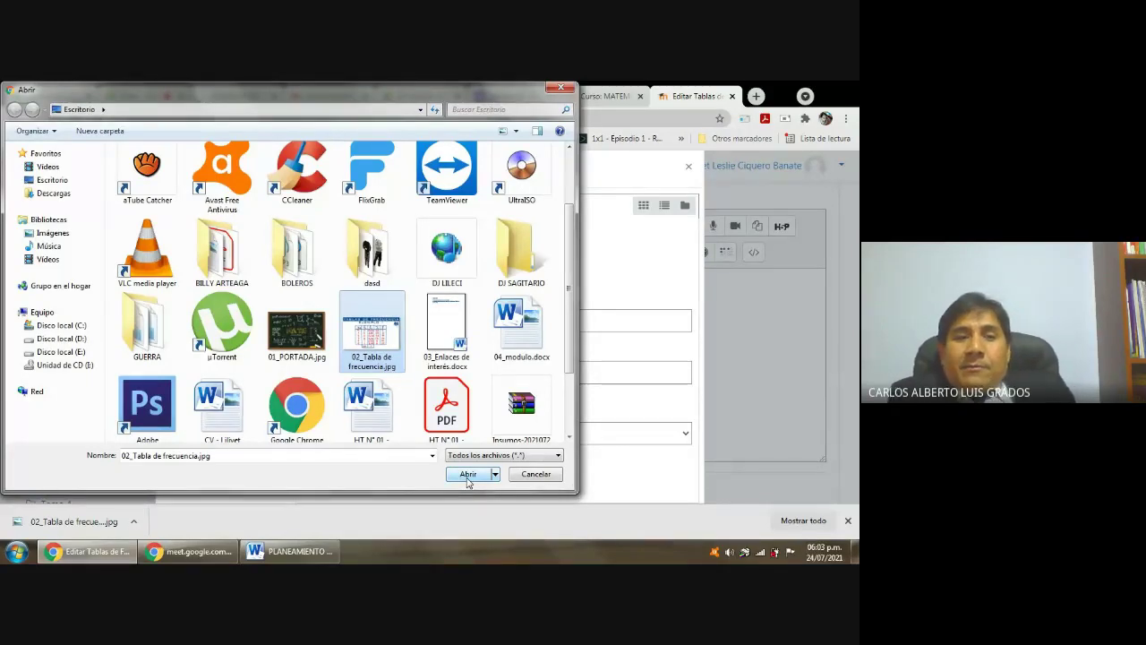
pyautogui.click(466, 479)
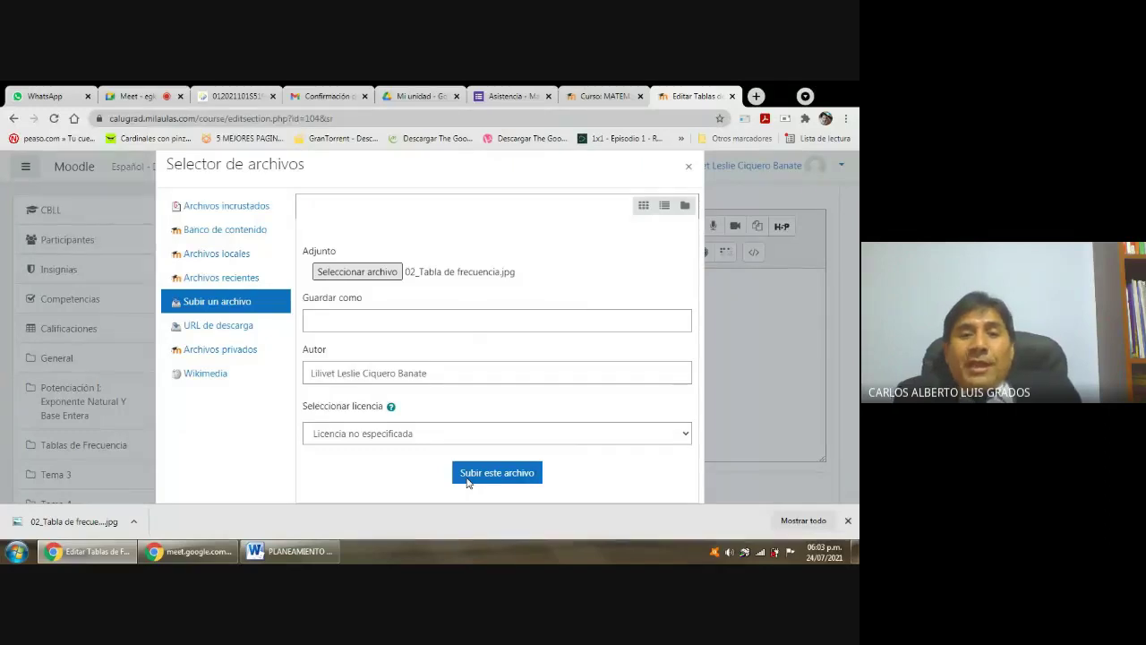
pyautogui.click(475, 480)
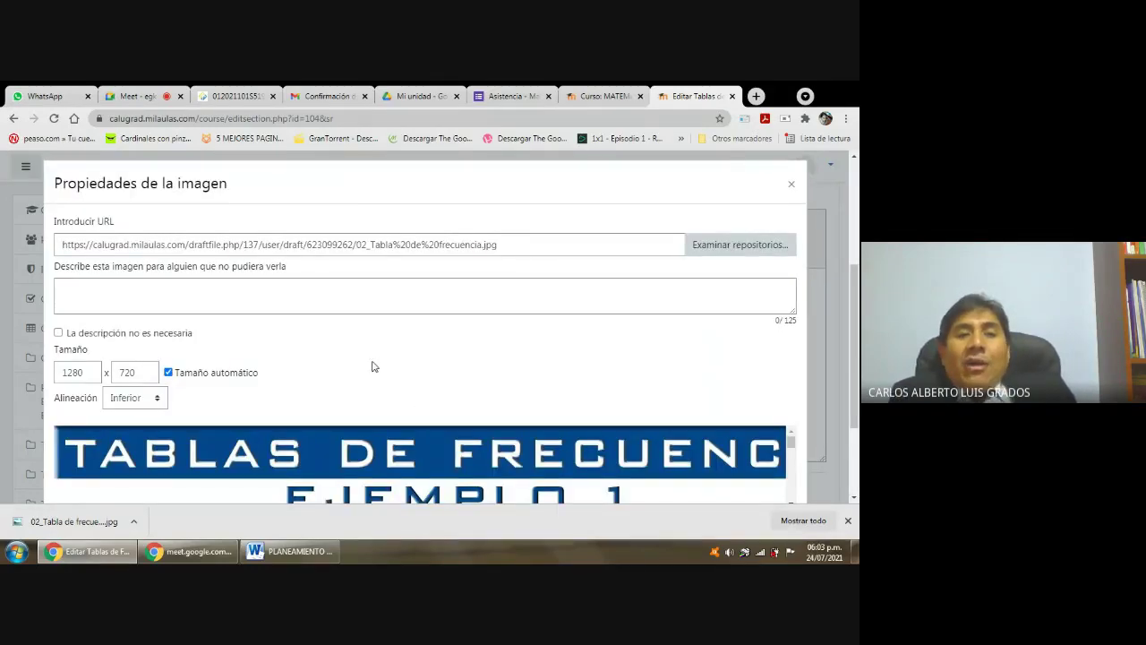
# Insert the image without description at width 750 (750×422) and save the section.
pyautogui.click(58, 333)
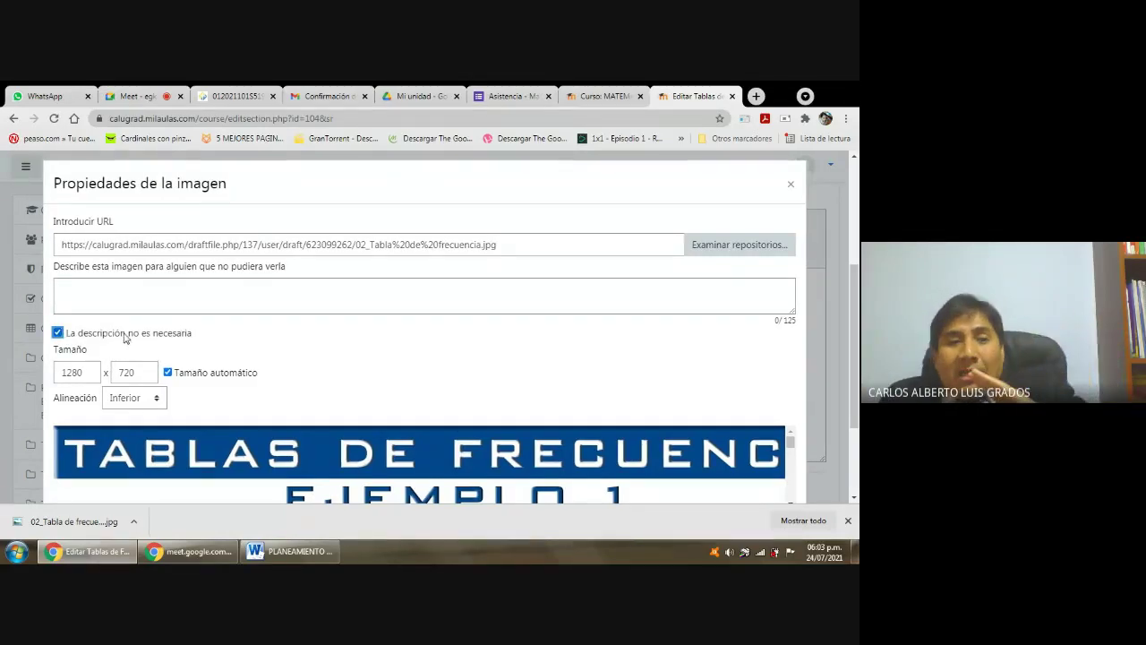
pyautogui.doubleClick(76, 372)
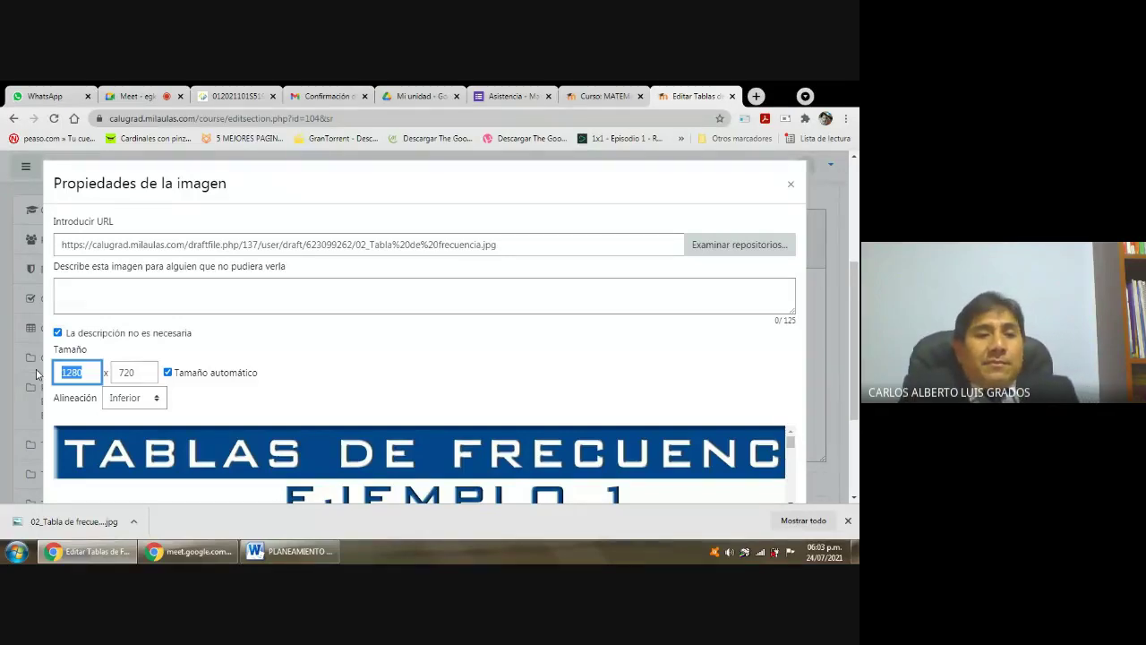
pyautogui.write('75')
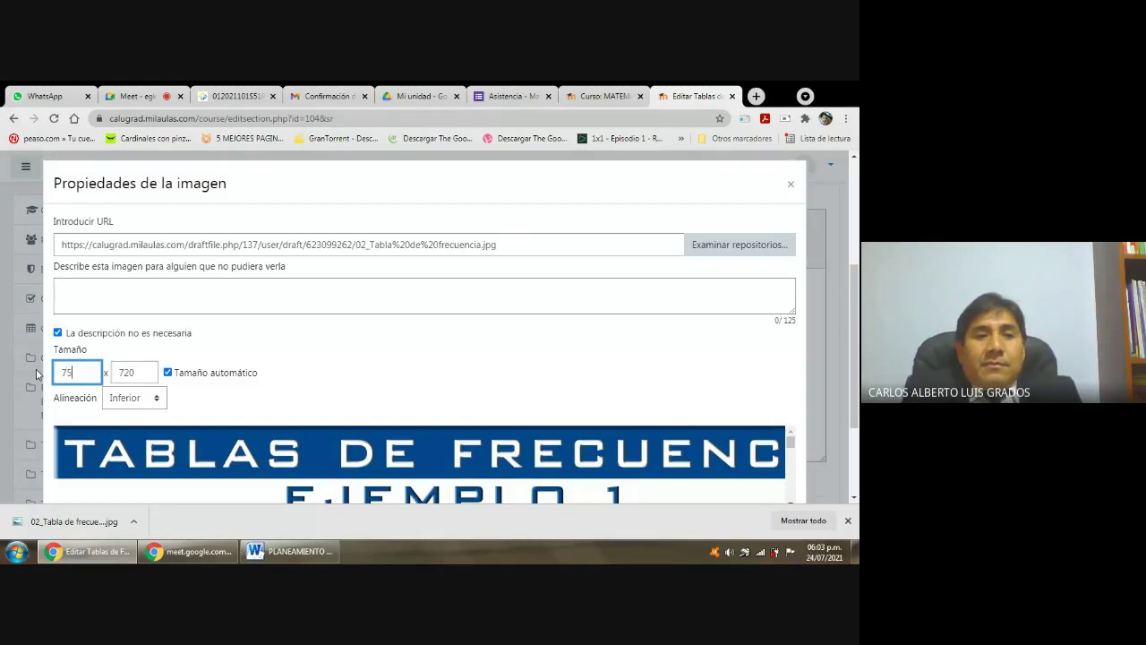
pyautogui.write('0')
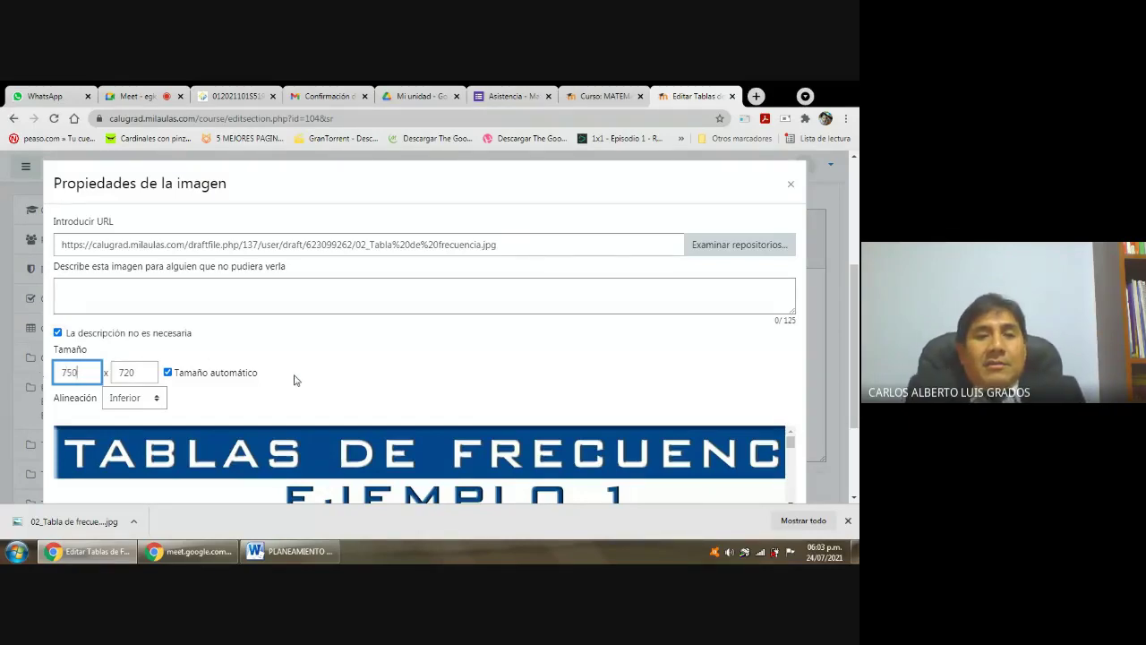
pyautogui.click(293, 380)
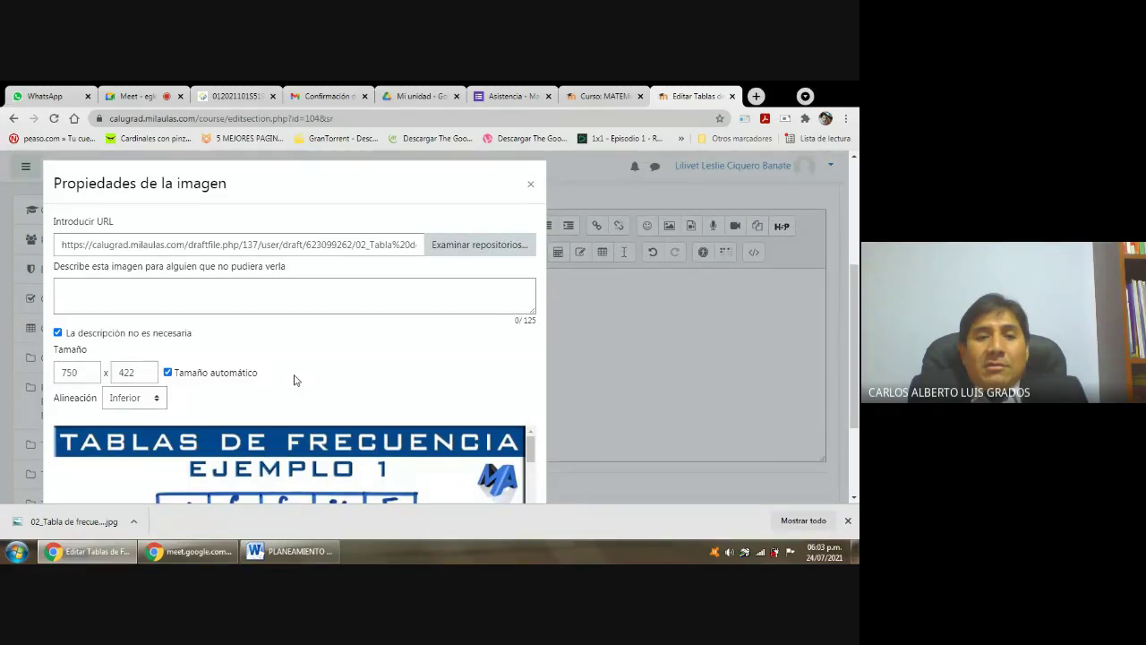
pyautogui.scroll(-2, 855, 387)
pyautogui.moveTo(855, 387); pyautogui.dragTo(857, 436)
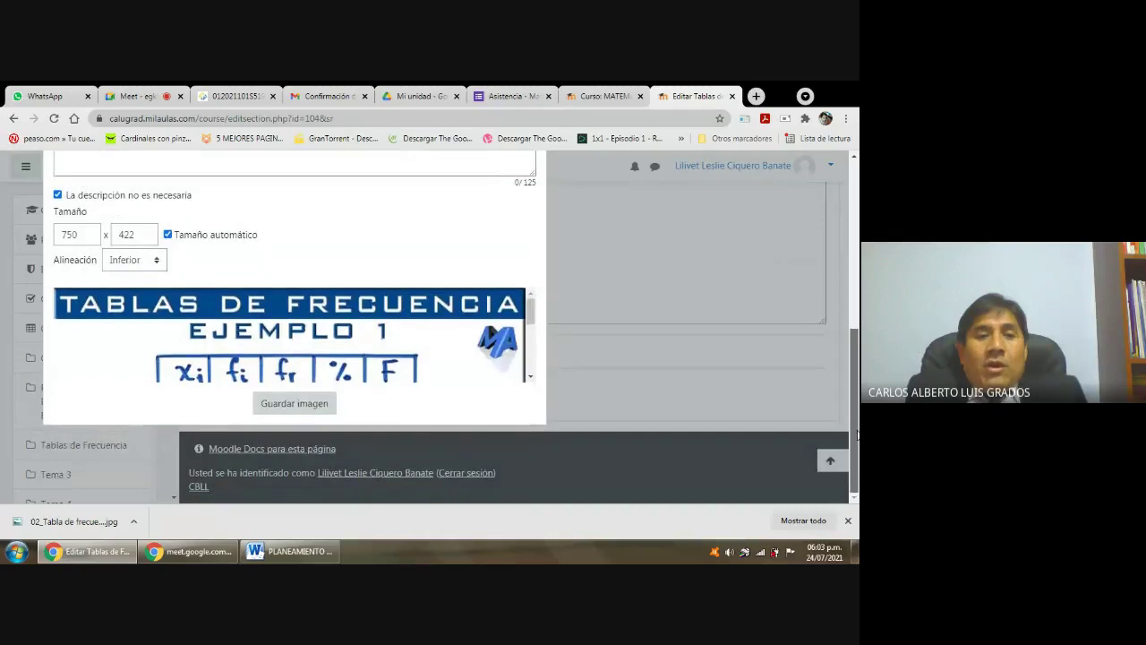
pyautogui.click(313, 404)
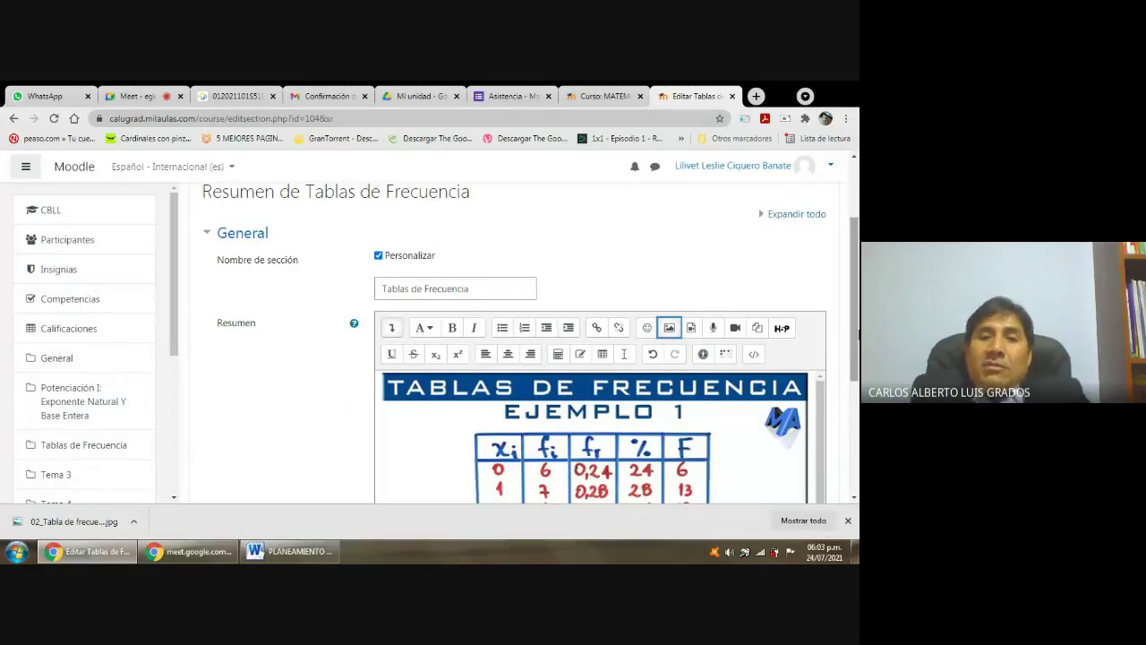
pyautogui.scroll(-2, 510, 341)
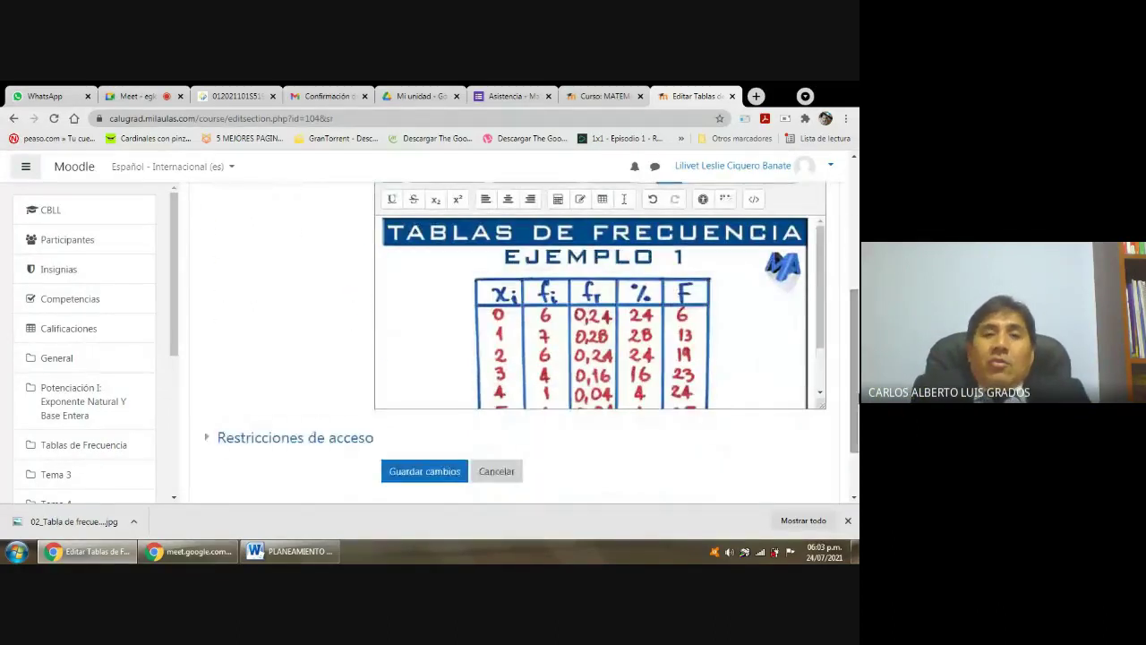
pyautogui.click(433, 481)
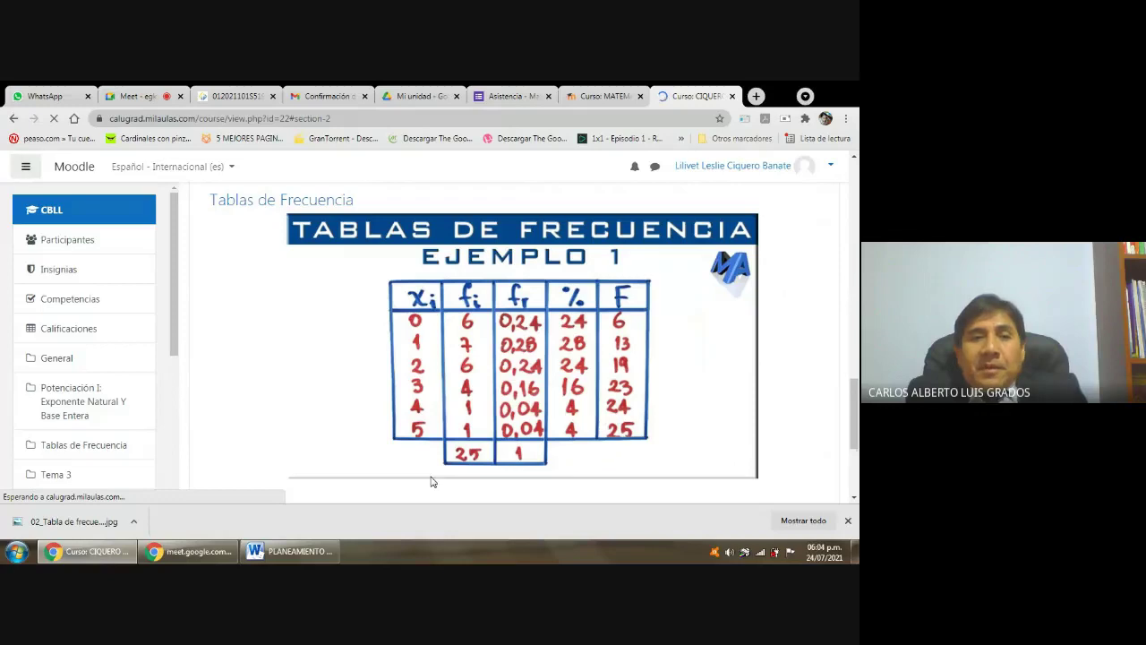
# Switch to the MAT_FIS course tab and scroll to its DESARROLLO Fuentes sources.
pyautogui.moveTo(851, 403)
pyautogui.mouseDown()
pyautogui.moveTo(850, 378)
pyautogui.moveTo(855, 428)
pyautogui.moveTo(853, 403)
pyautogui.mouseUp()
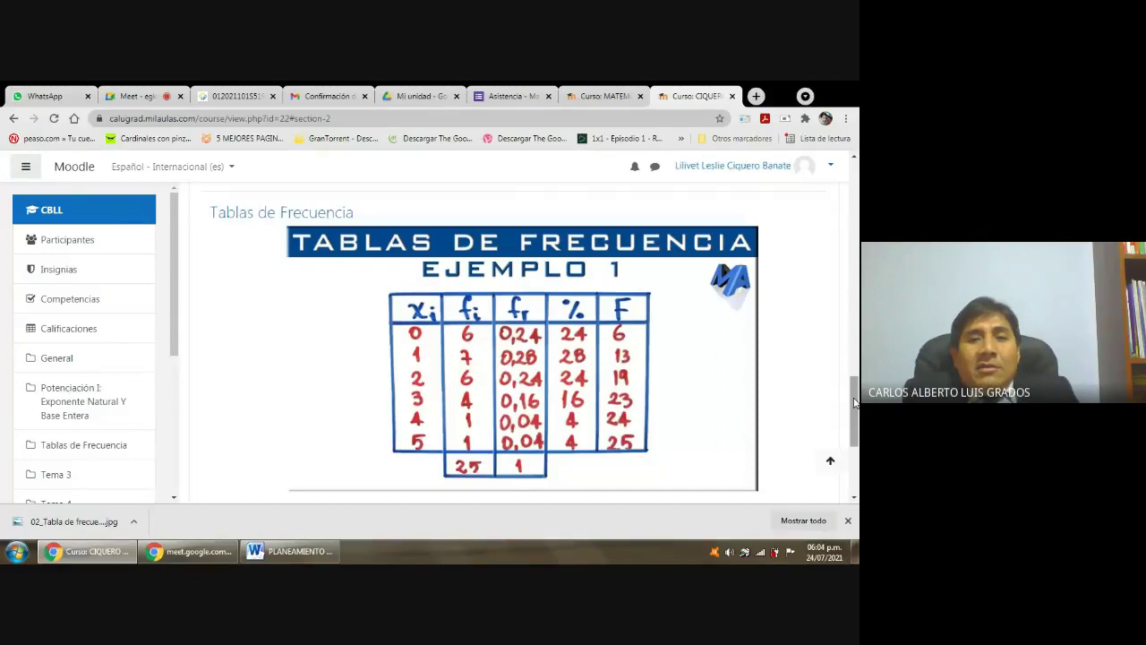
pyautogui.moveTo(854, 403)
pyautogui.mouseDown()
pyautogui.moveTo(850, 433)
pyautogui.moveTo(841, 420)
pyautogui.mouseUp()
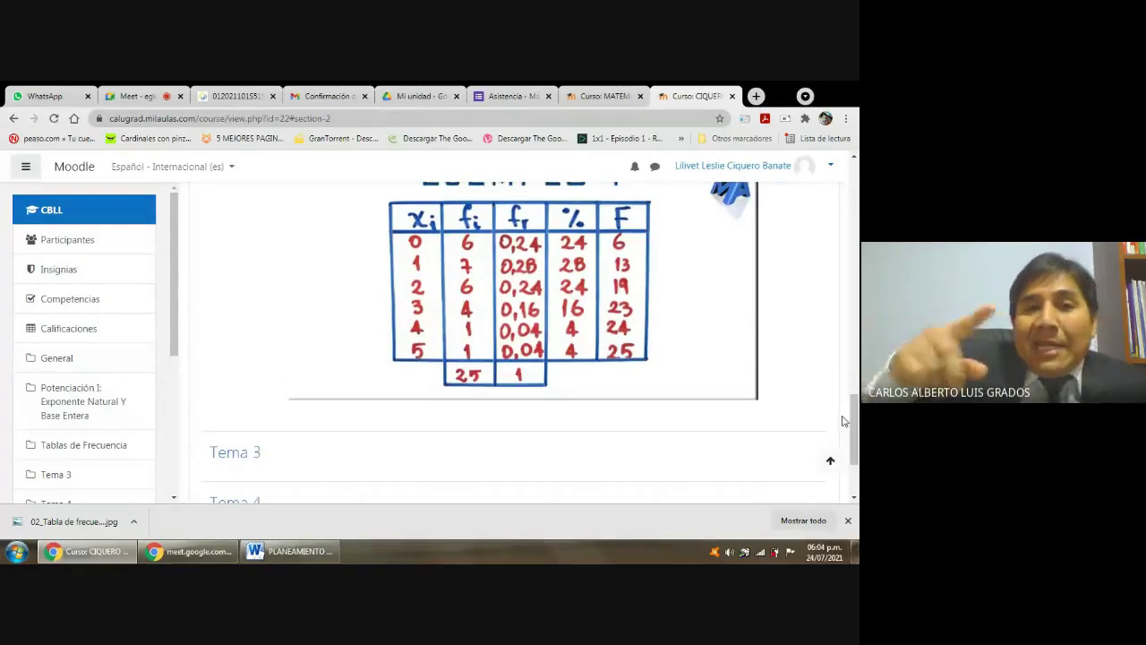
pyautogui.click(605, 94)
pyautogui.moveTo(850, 339); pyautogui.dragTo(855, 383)
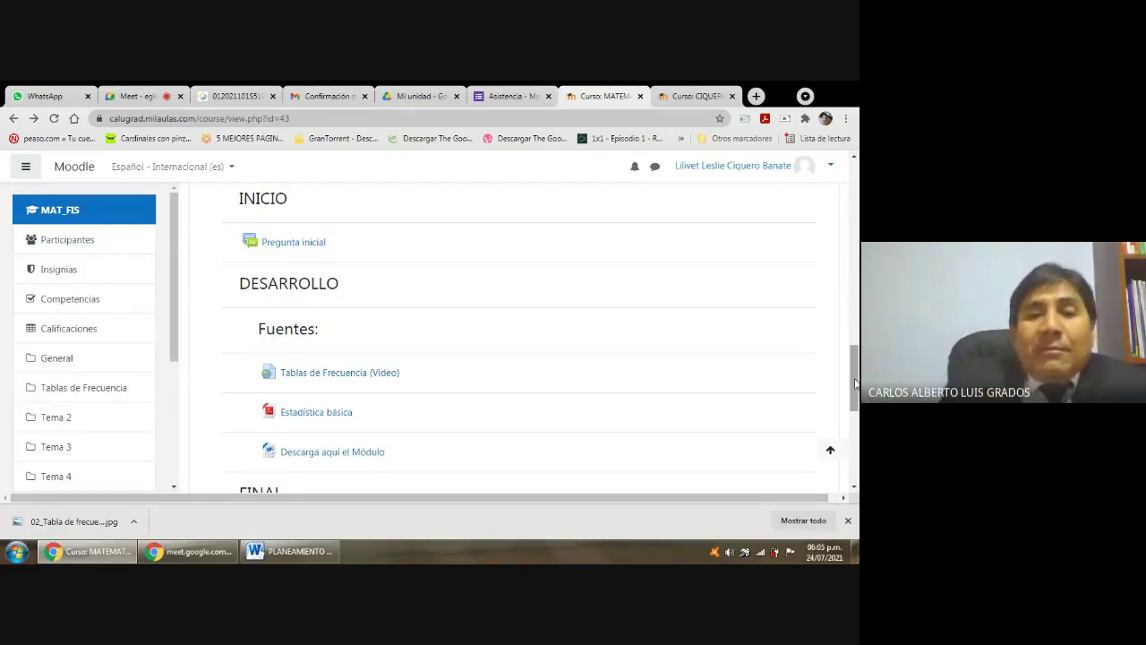
# Go back to the CBLL course tab and scroll to the Tablas de Frecuencia frequency-table image.
pyautogui.moveTo(855, 383); pyautogui.dragTo(851, 421)
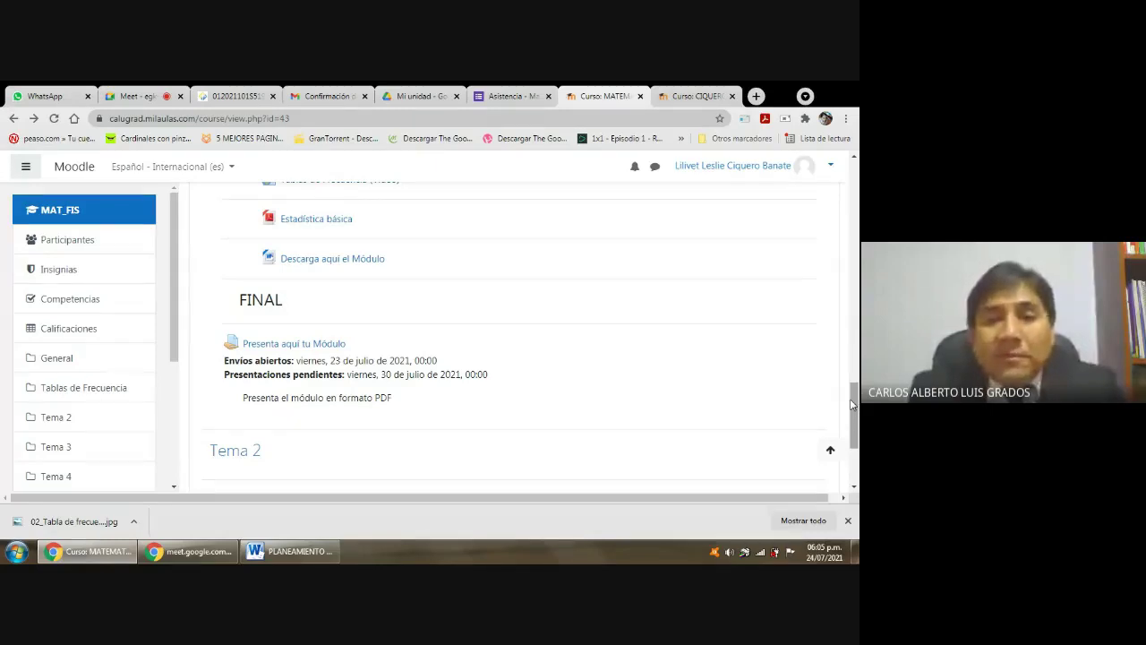
pyautogui.rightClick(850, 368)
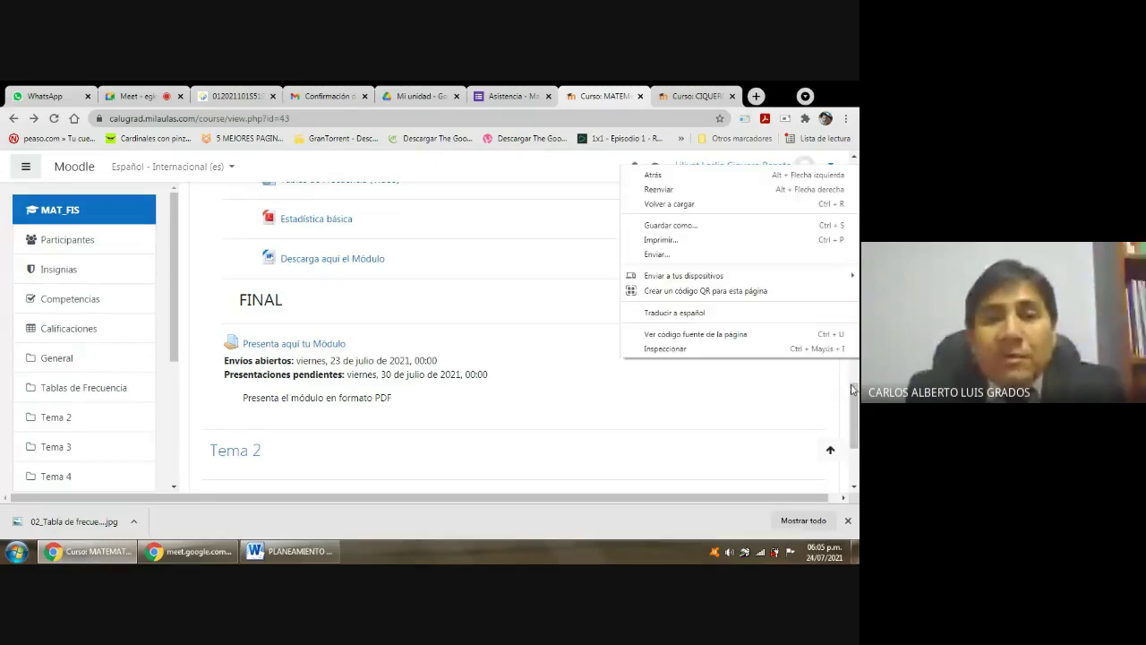
pyautogui.press('Escape')
pyautogui.rightClick(851, 357)
pyautogui.rightClick(851, 383)
pyautogui.press('Escape')
pyautogui.moveTo(852, 397); pyautogui.dragTo(845, 352)
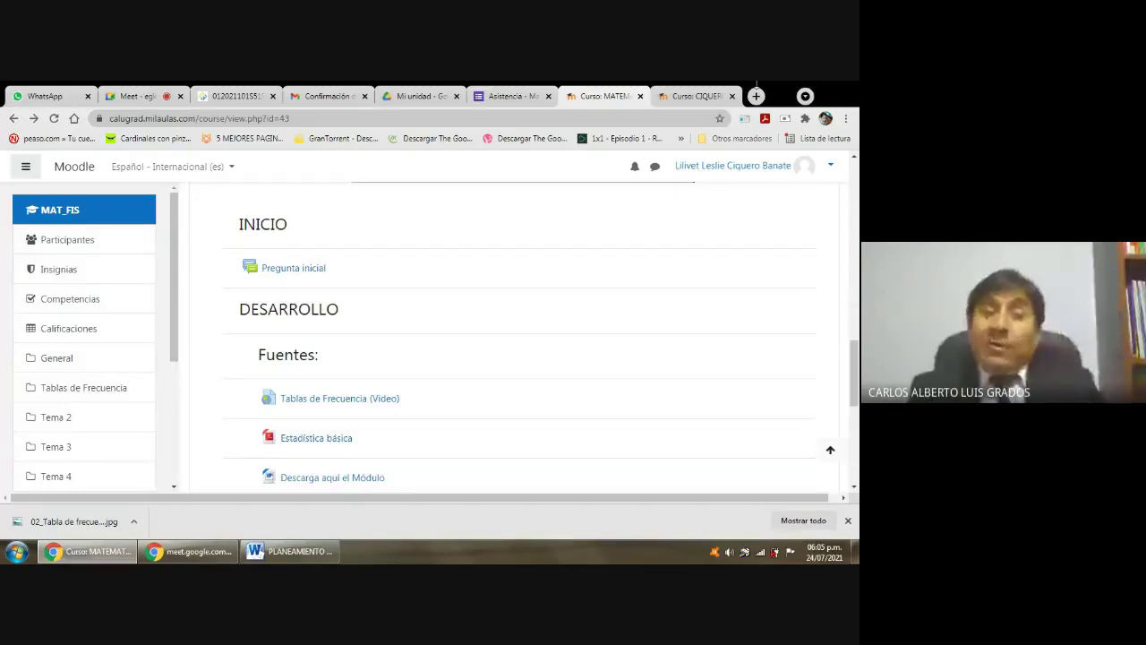
pyautogui.click(700, 96)
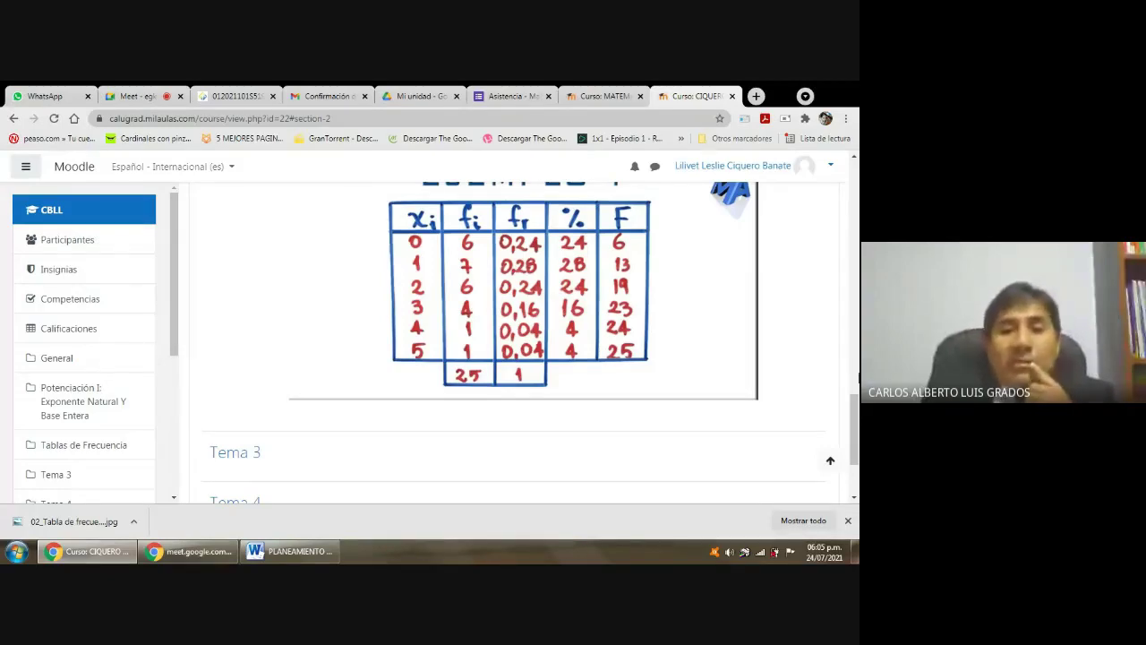
pyautogui.moveTo(851, 398)
pyautogui.mouseDown()
pyautogui.moveTo(852, 448)
pyautogui.moveTo(853, 410)
pyautogui.mouseUp()
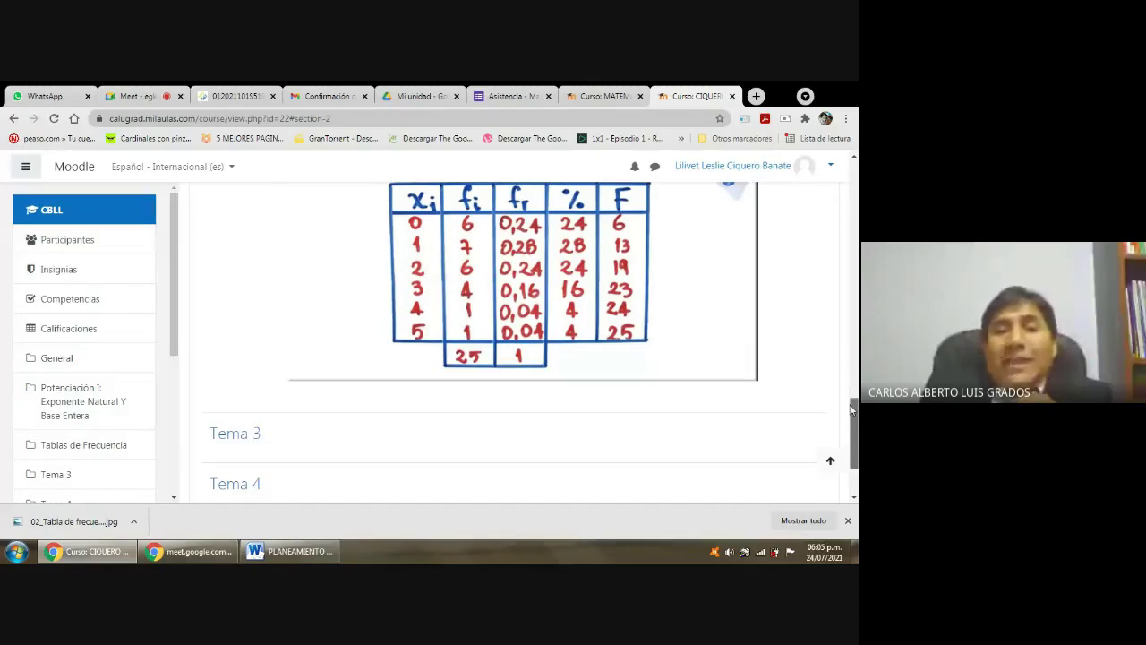
pyautogui.moveTo(852, 410); pyautogui.dragTo(833, 189)
# Enable Activar edición on the CBLL course and scroll to the end of Tablas de Frecuencia.
pyautogui.scroll(2, 833, 189)
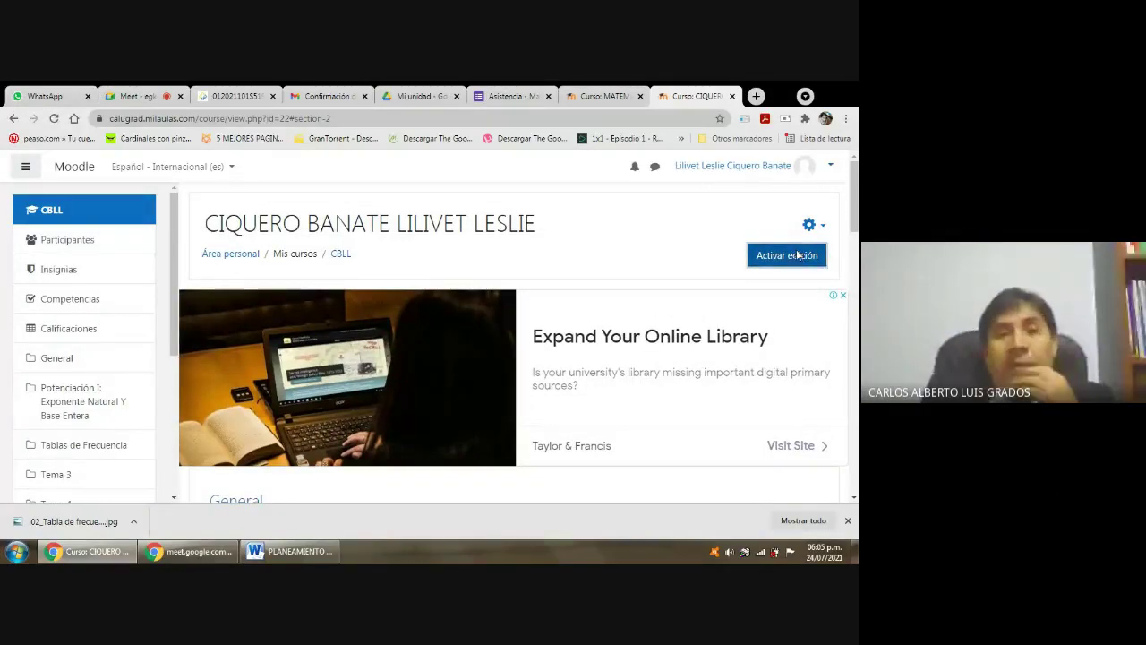
pyautogui.click(798, 256)
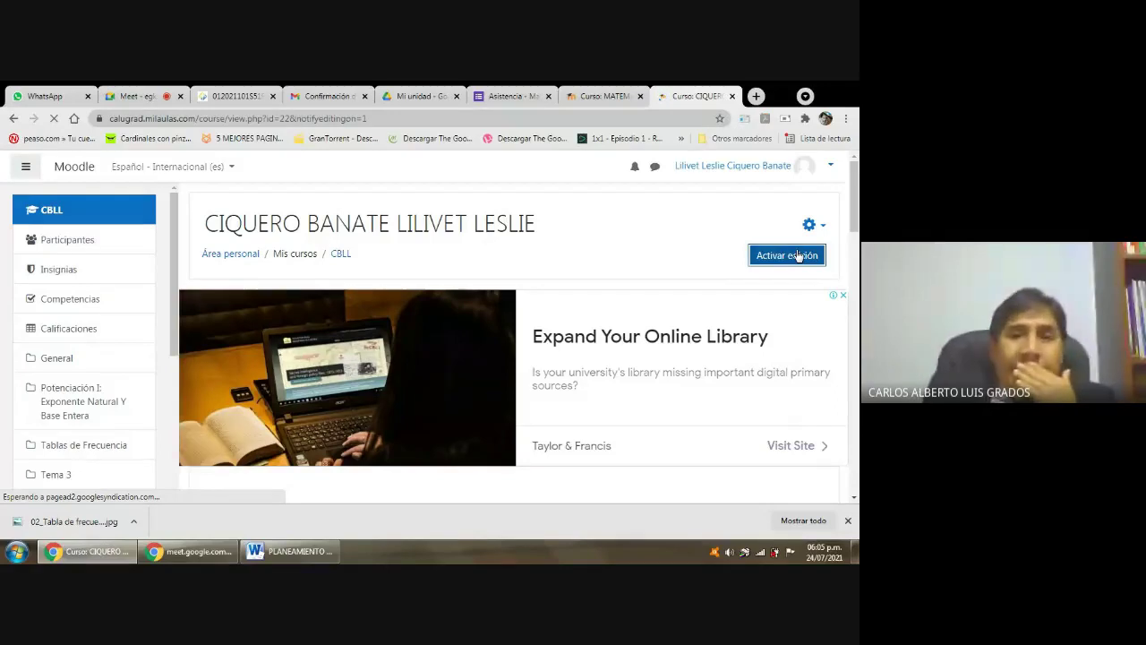
pyautogui.moveTo(857, 213); pyautogui.dragTo(857, 437)
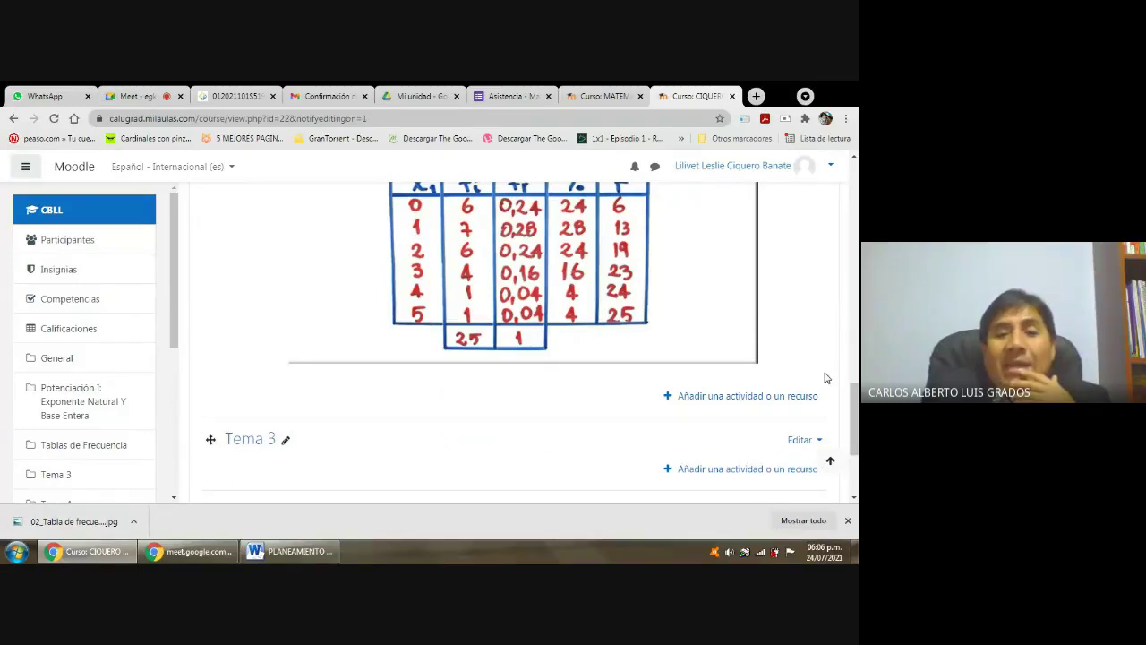
pyautogui.click(604, 94)
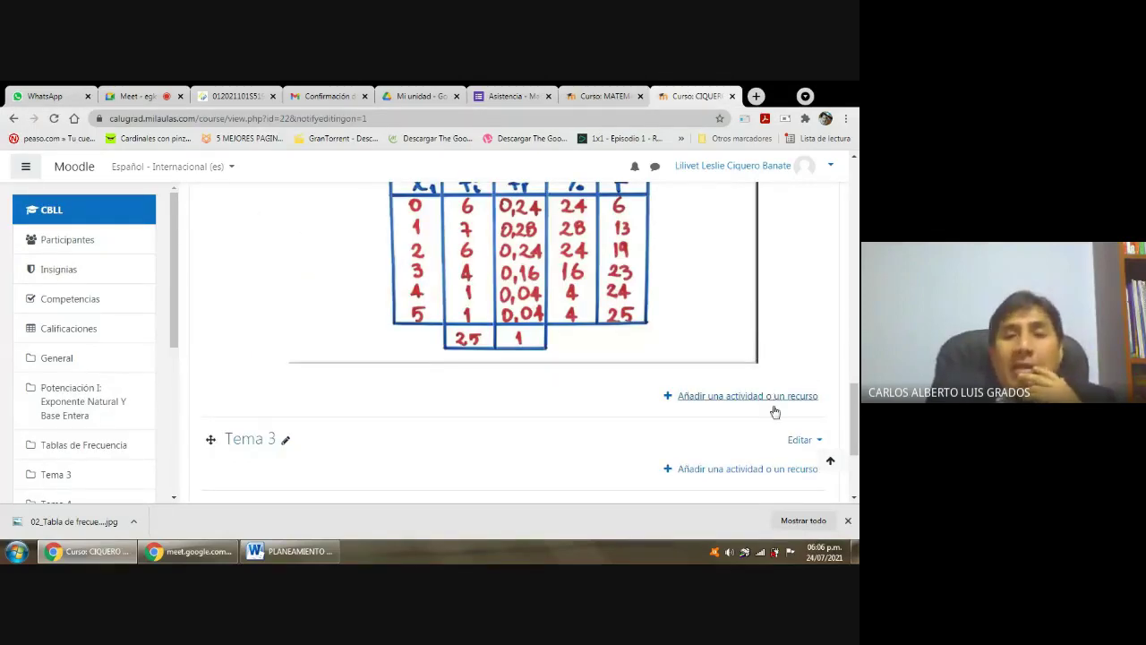
# Pick Etiqueta from the Recursos list of the activity-or-resource chooser.
pyautogui.click(769, 400)
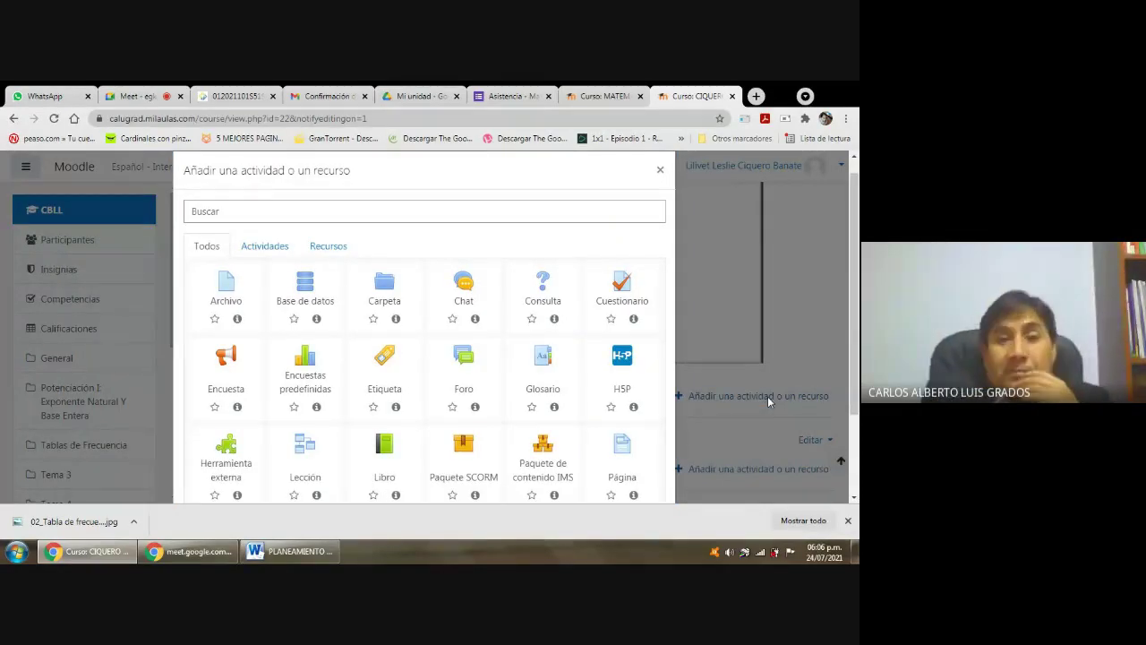
pyautogui.click(344, 253)
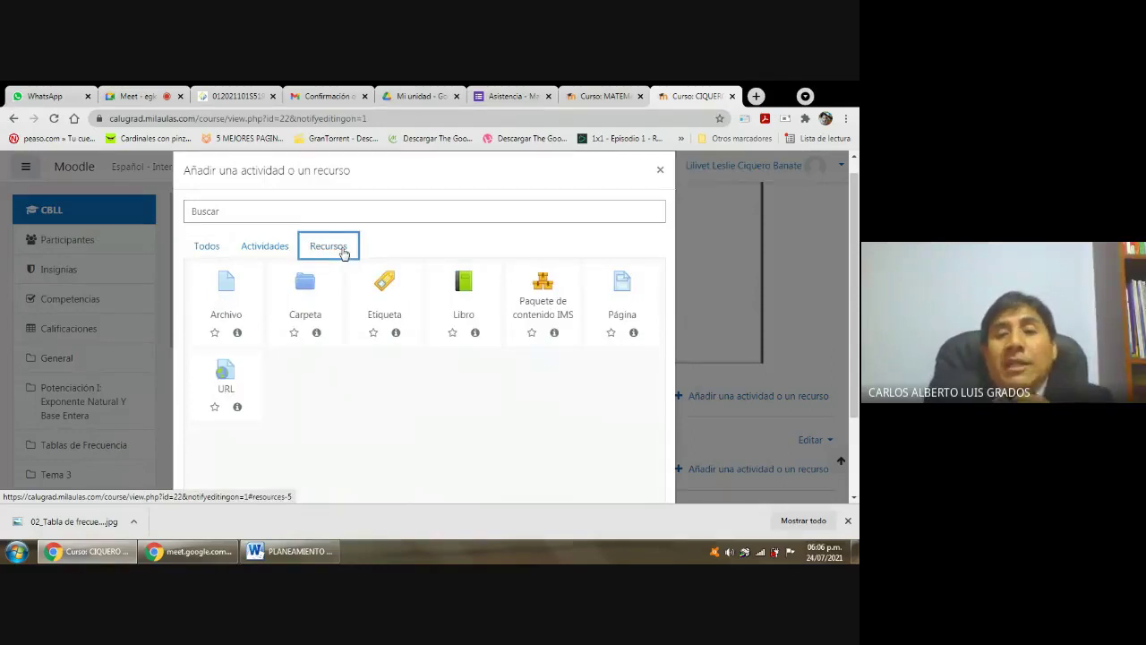
pyautogui.click(377, 298)
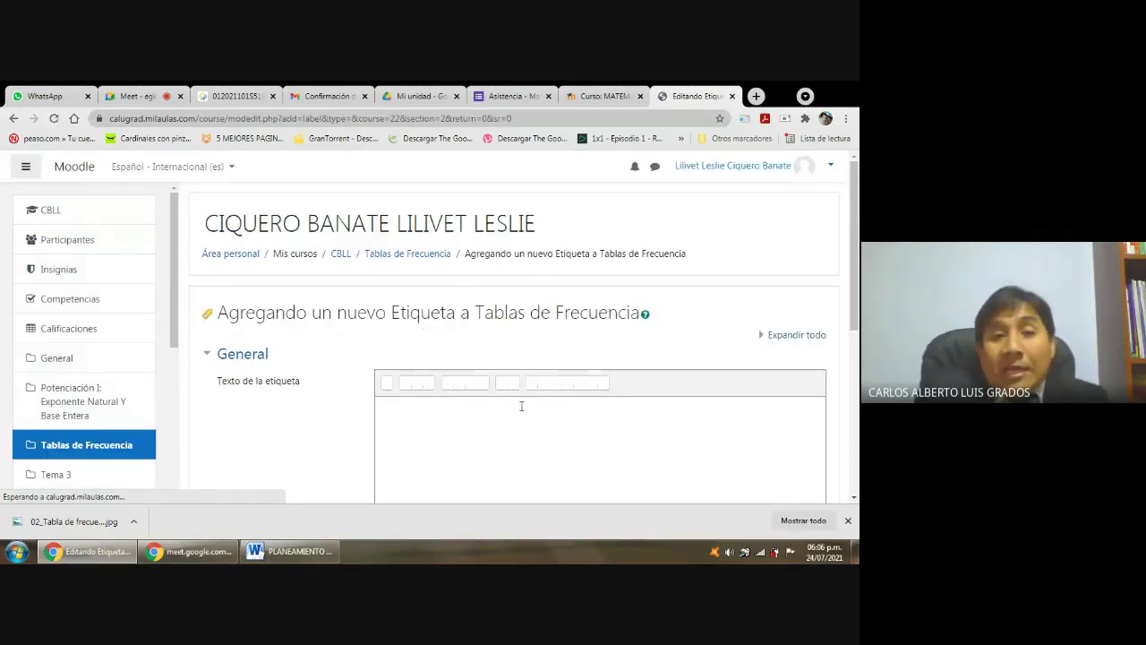
# Write the label INICIO, make it bold Encabezado (largo), and save back to the course.
pyautogui.moveTo(857, 277); pyautogui.dragTo(858, 333)
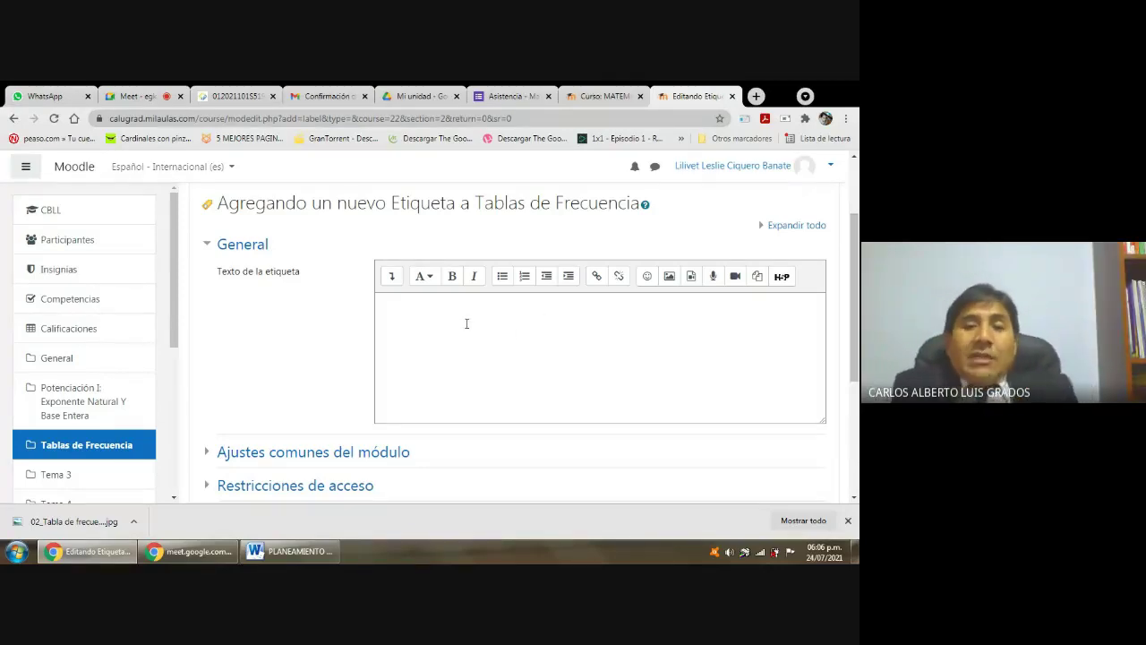
pyautogui.click(391, 277)
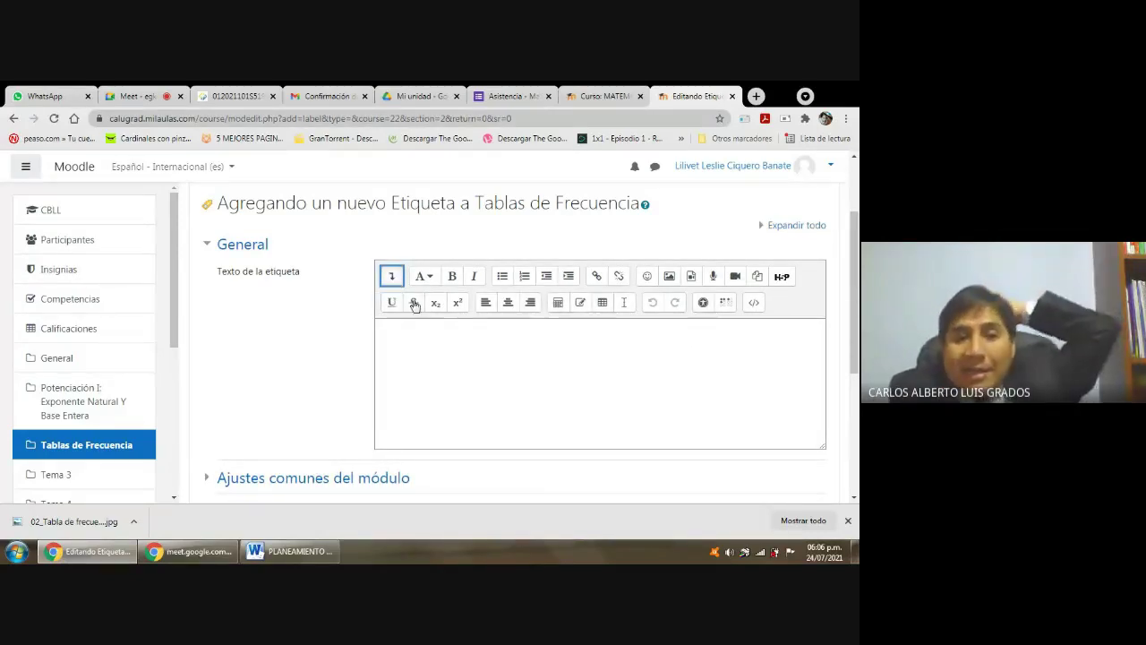
pyautogui.click(463, 346)
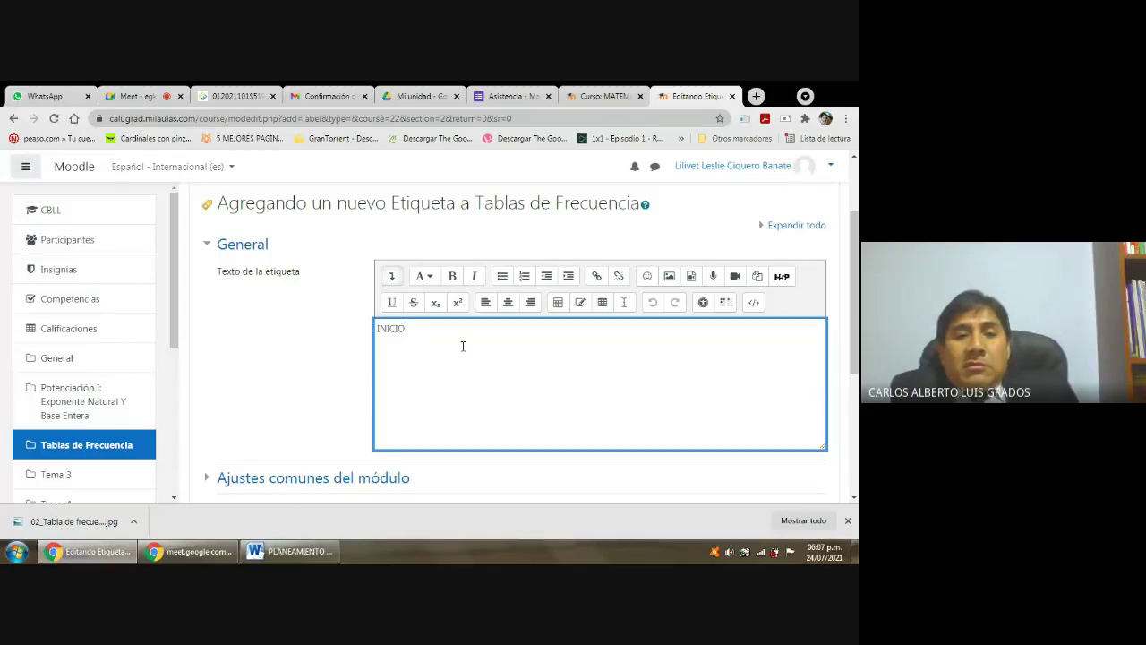
pyautogui.moveTo(463, 346); pyautogui.dragTo(289, 325)
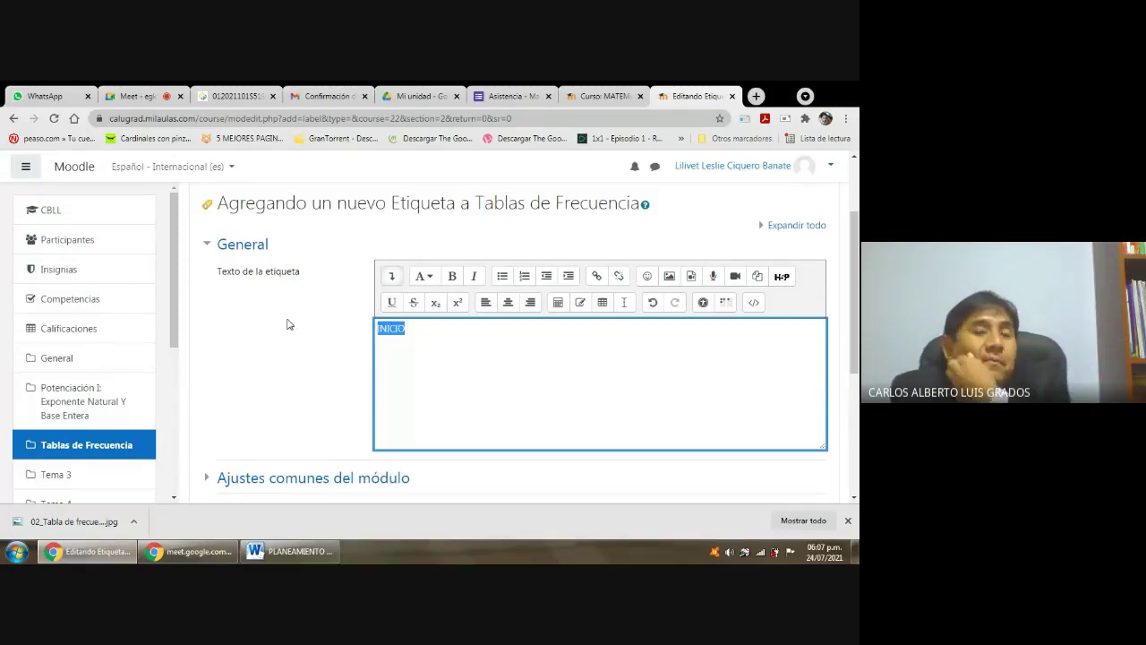
pyautogui.click(452, 276)
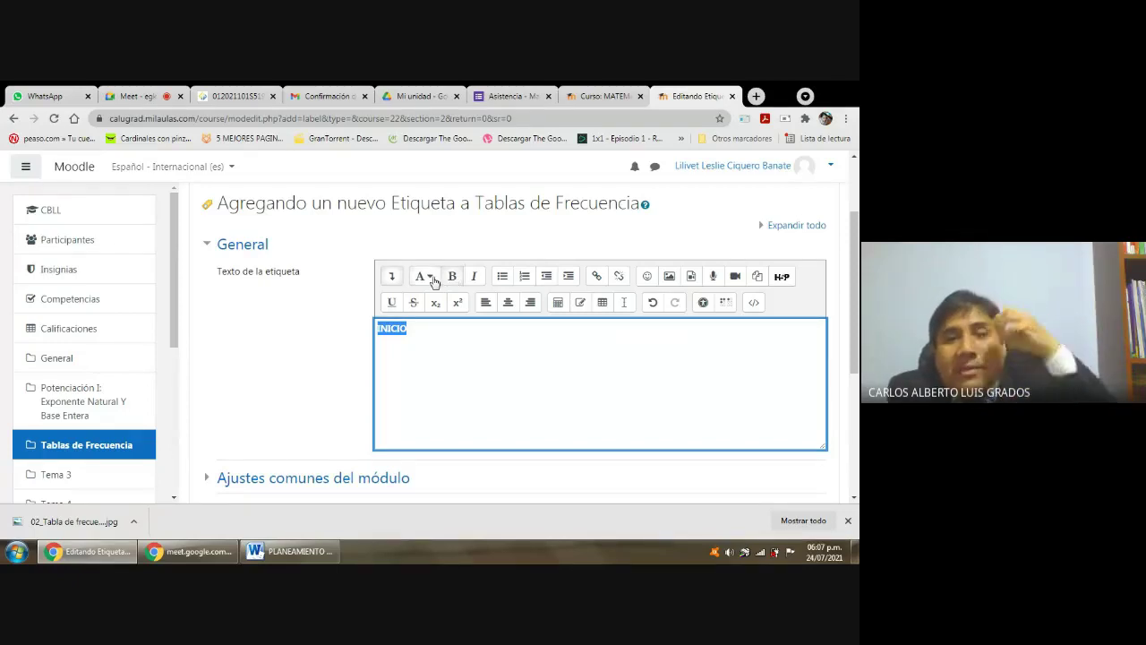
pyautogui.click(430, 277)
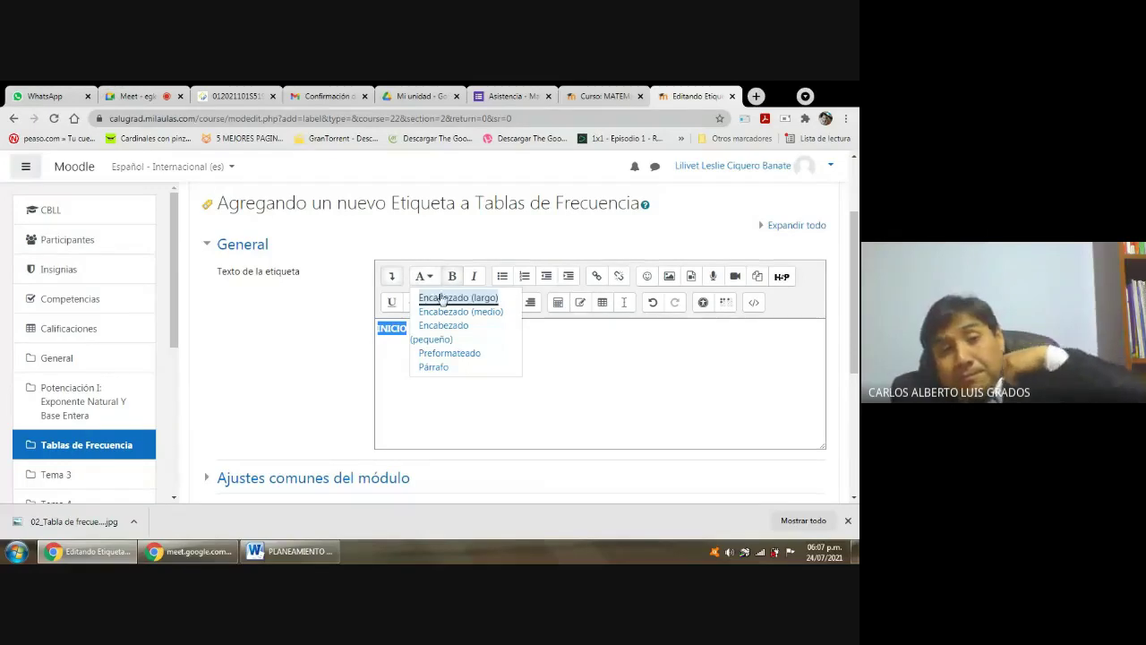
pyautogui.click(441, 298)
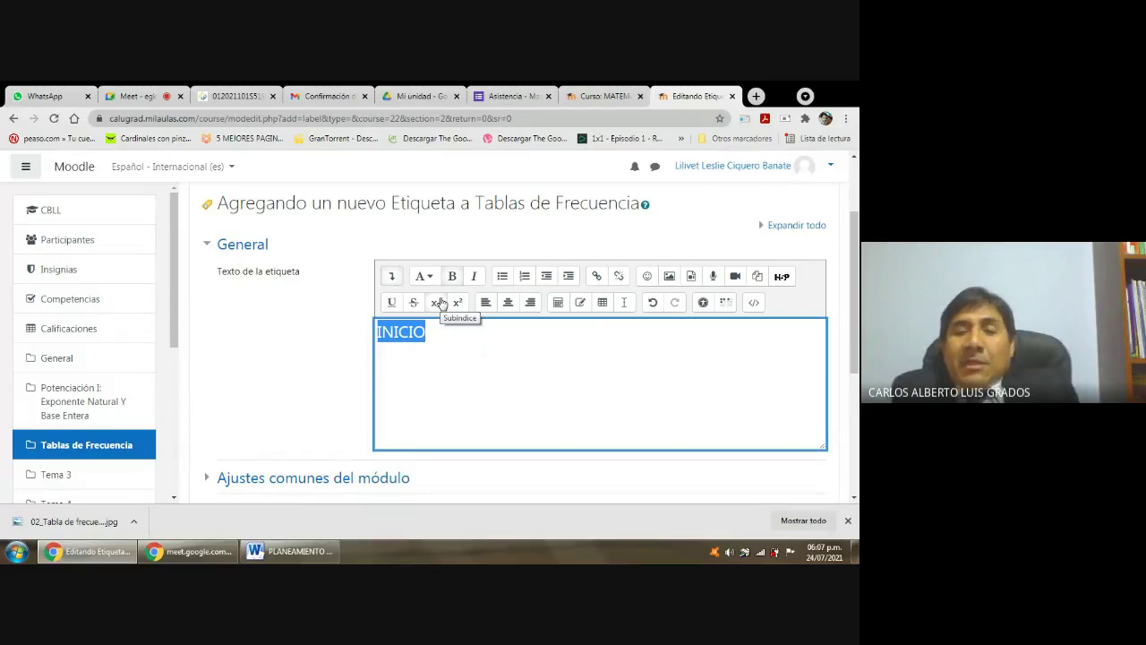
pyautogui.moveTo(856, 324); pyautogui.dragTo(855, 428)
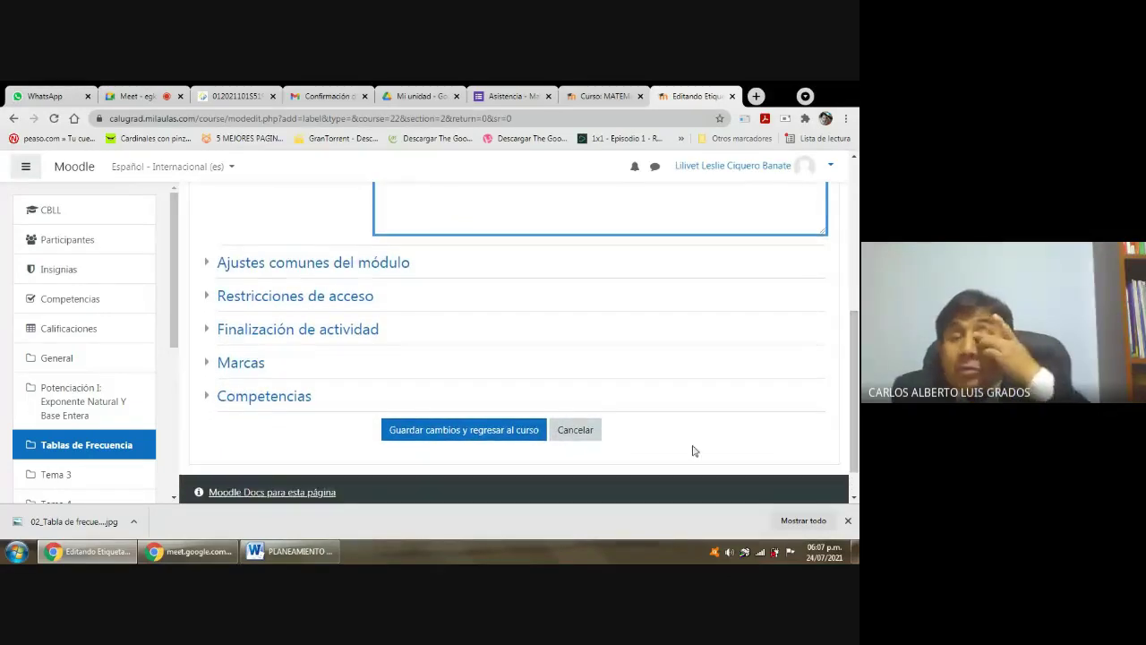
pyautogui.click(475, 431)
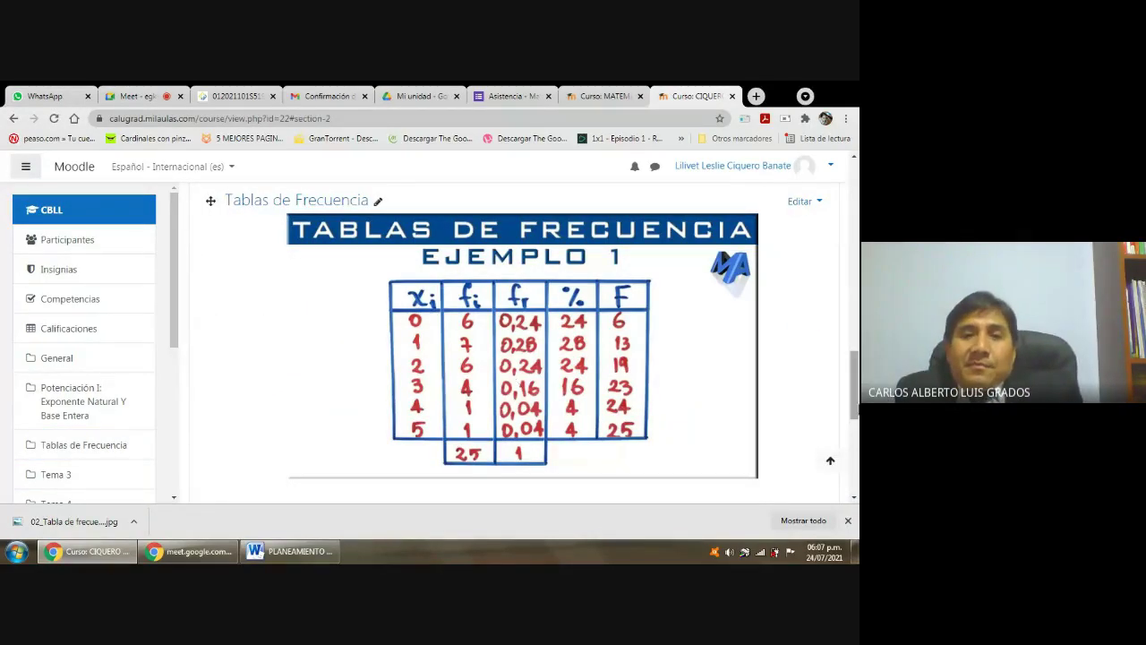
# Check the new INICIO label, then switch to the MAT_FIS course tab.
pyautogui.moveTo(855, 405); pyautogui.dragTo(854, 450)
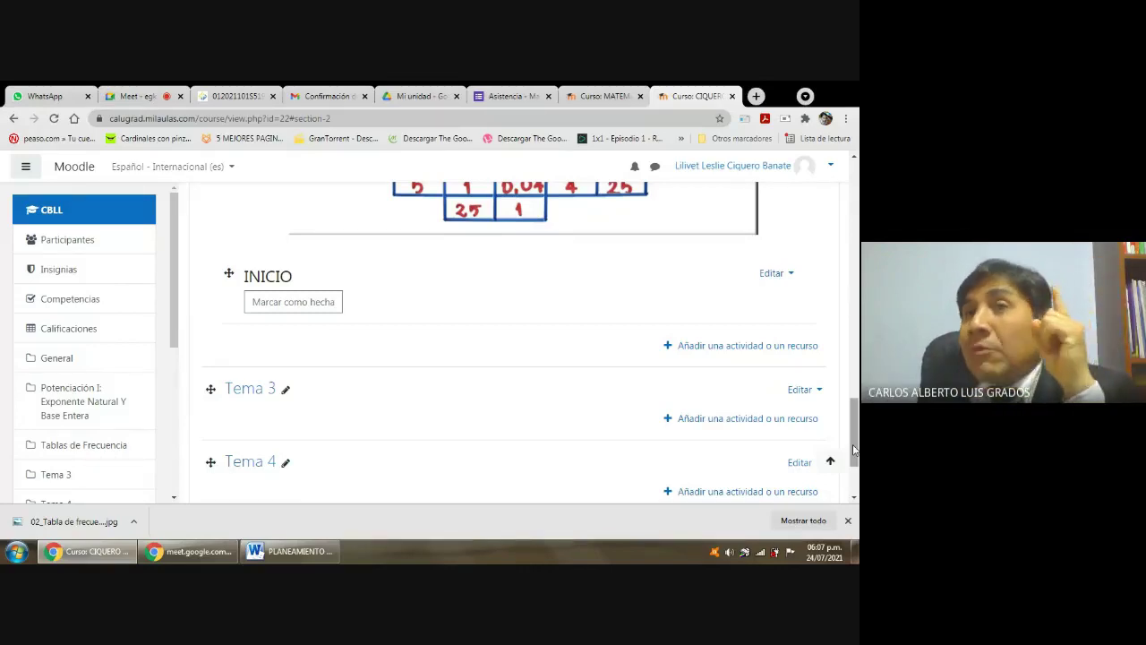
pyautogui.click(616, 97)
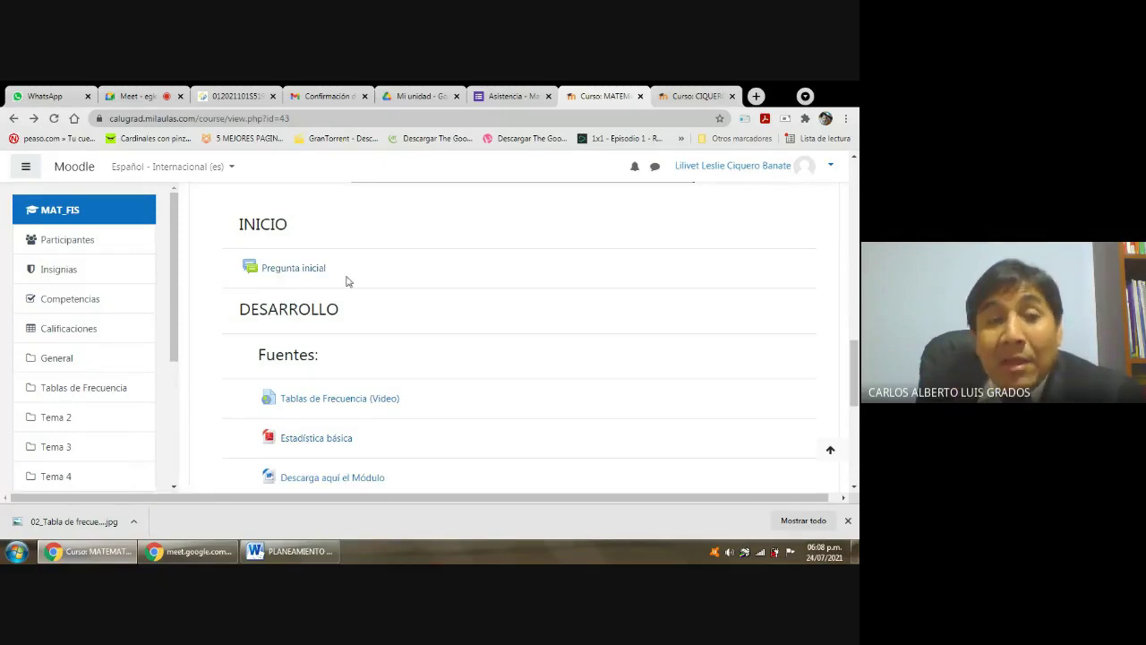
# Copy the forum name 'Pregunta inicial' from the MAT_FIS course page.
pyautogui.moveTo(336, 283); pyautogui.dragTo(265, 265)
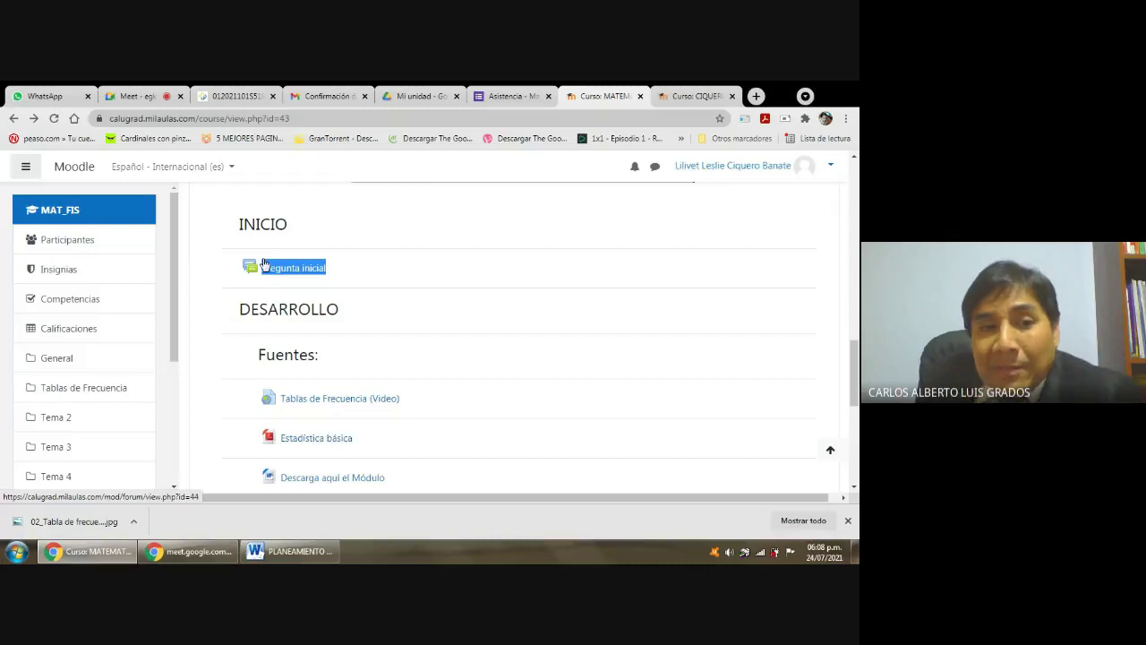
pyautogui.rightClick(264, 266)
pyautogui.click(335, 381)
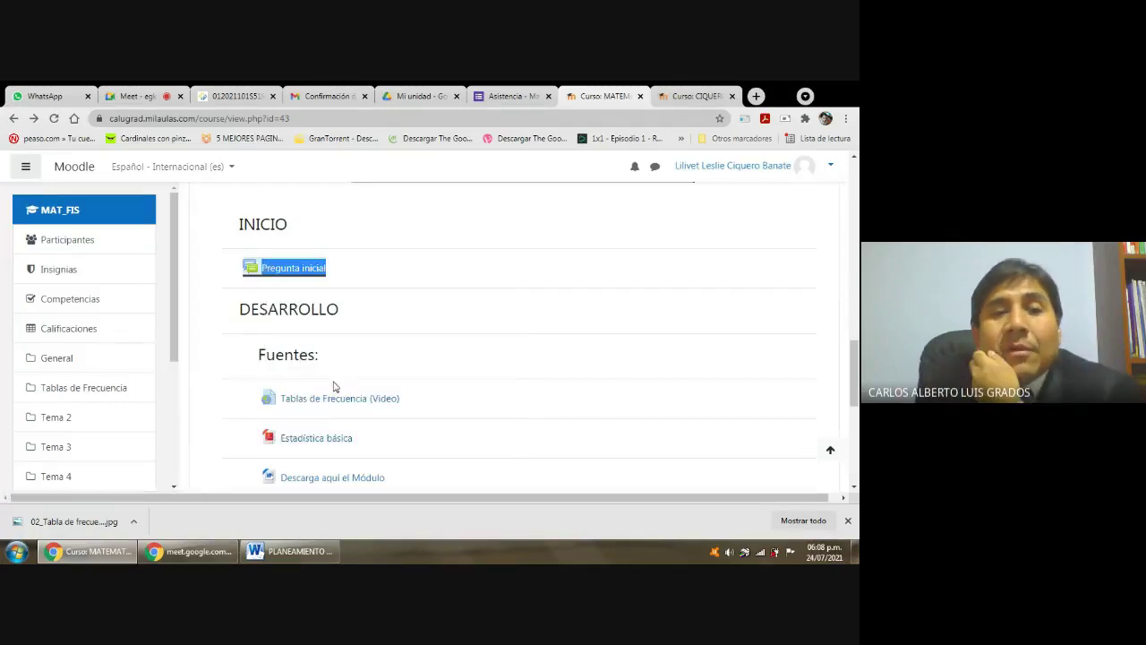
pyautogui.click(365, 272)
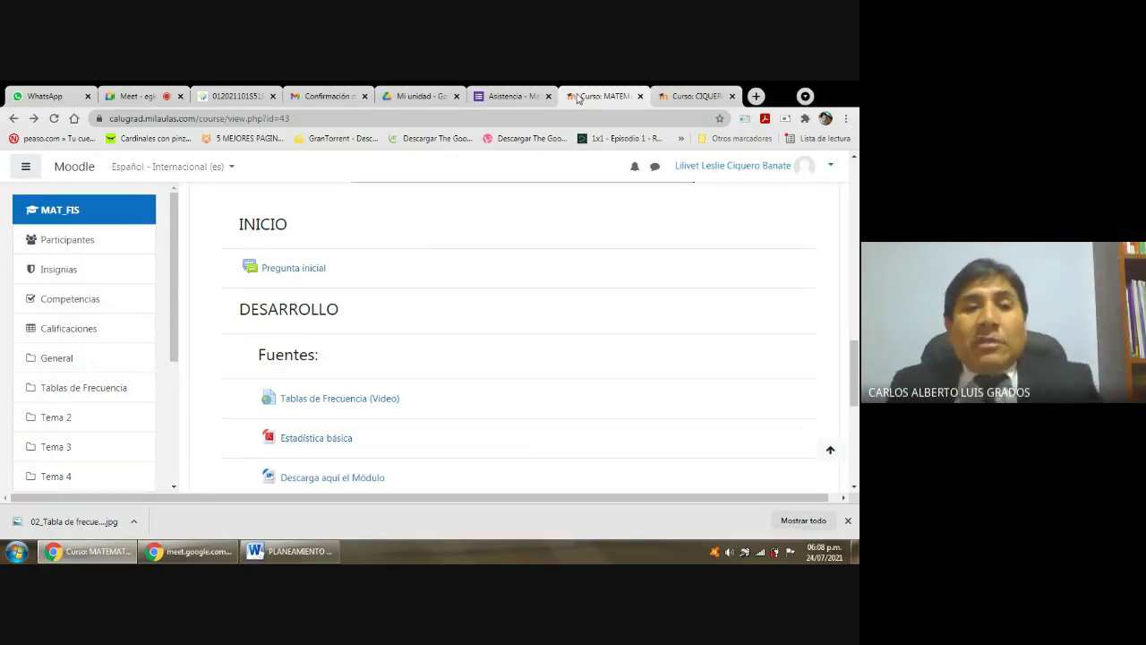
# Look inside the Pregunta inicial forum, then go back and switch to the CBLL course tab.
pyautogui.click(281, 278)
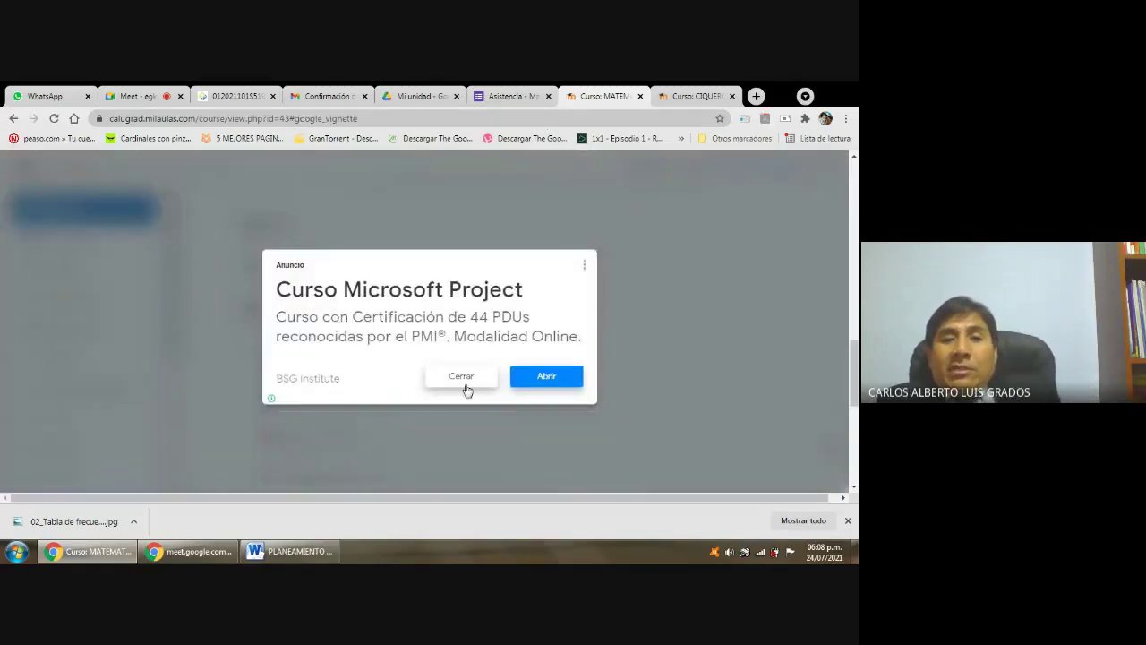
pyautogui.click(461, 377)
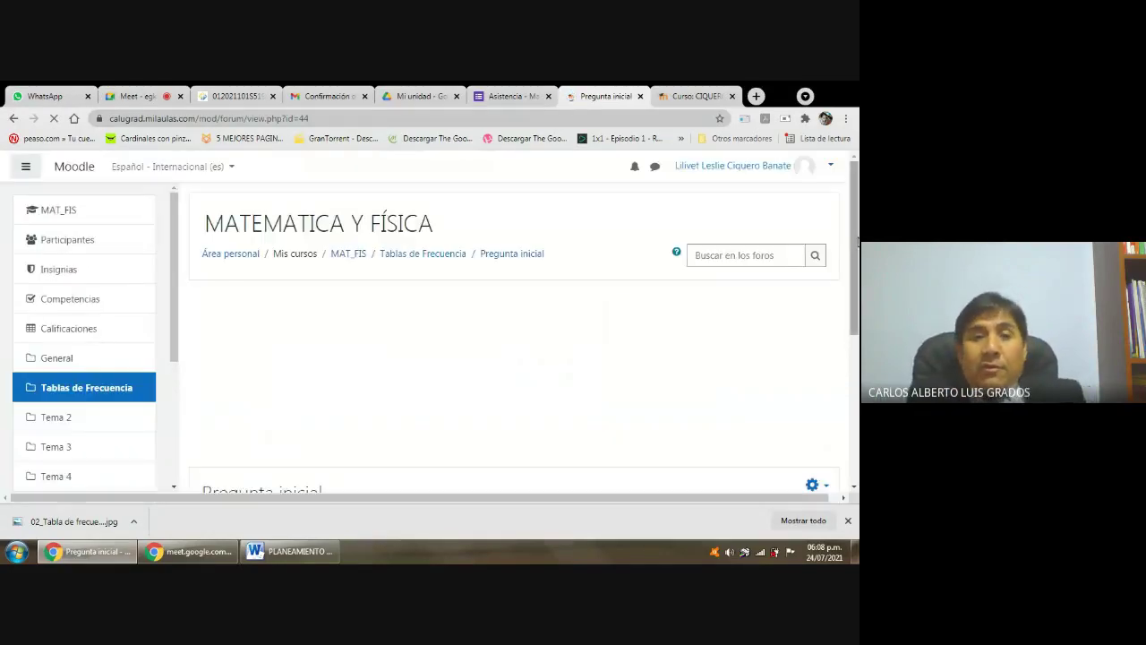
pyautogui.moveTo(858, 240); pyautogui.dragTo(857, 380)
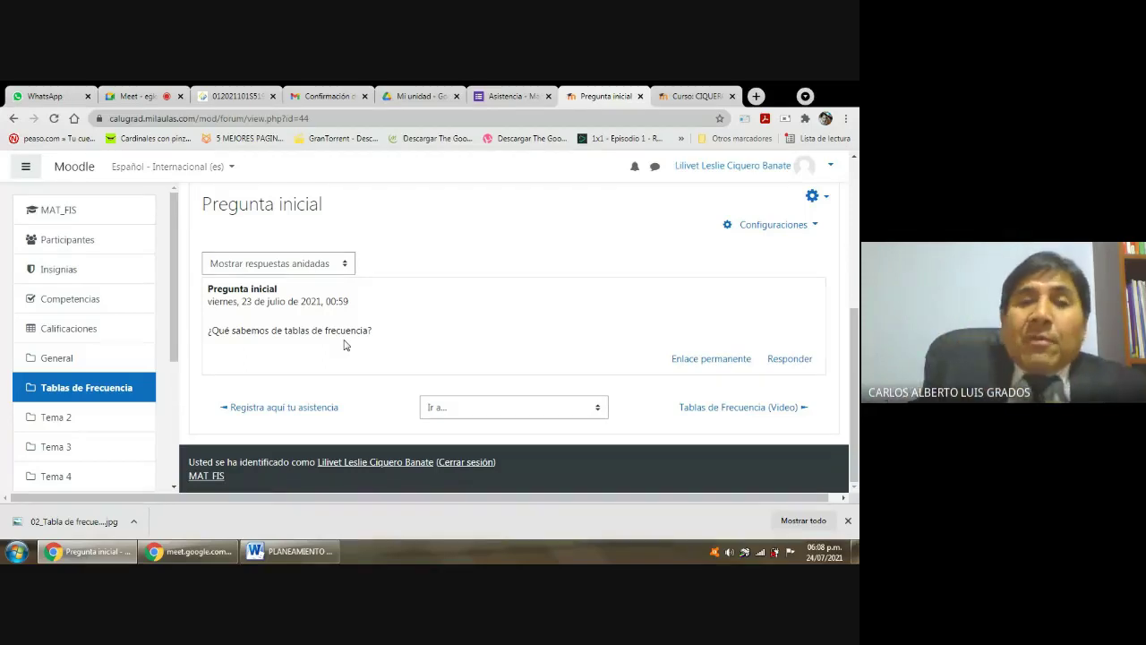
pyautogui.click(13, 119)
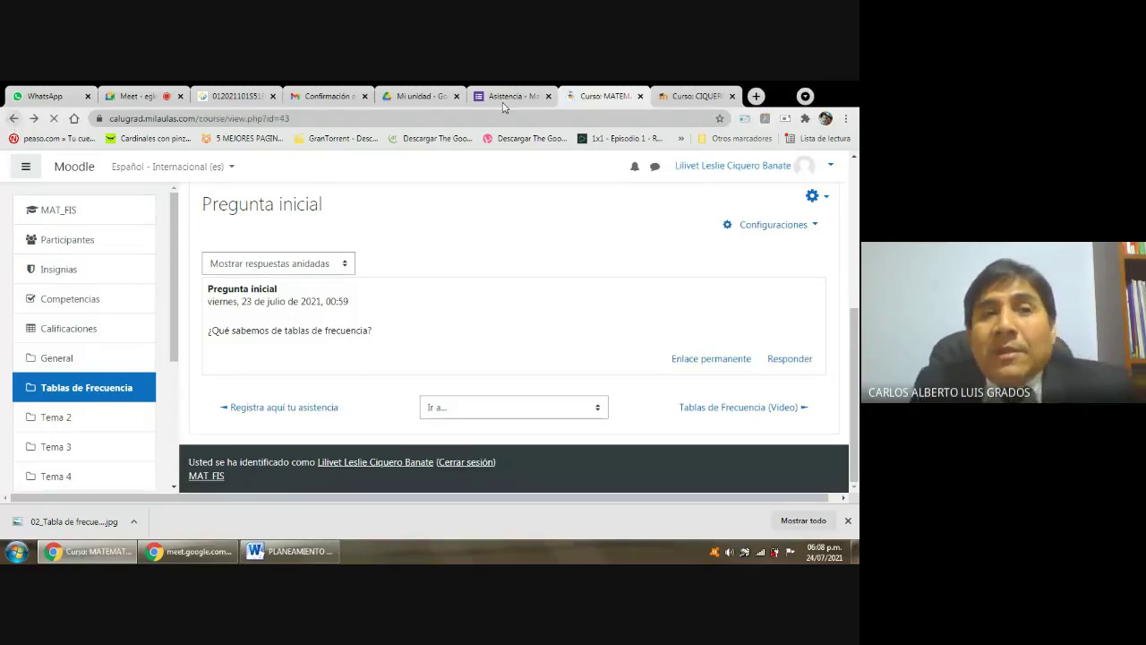
pyautogui.click(695, 96)
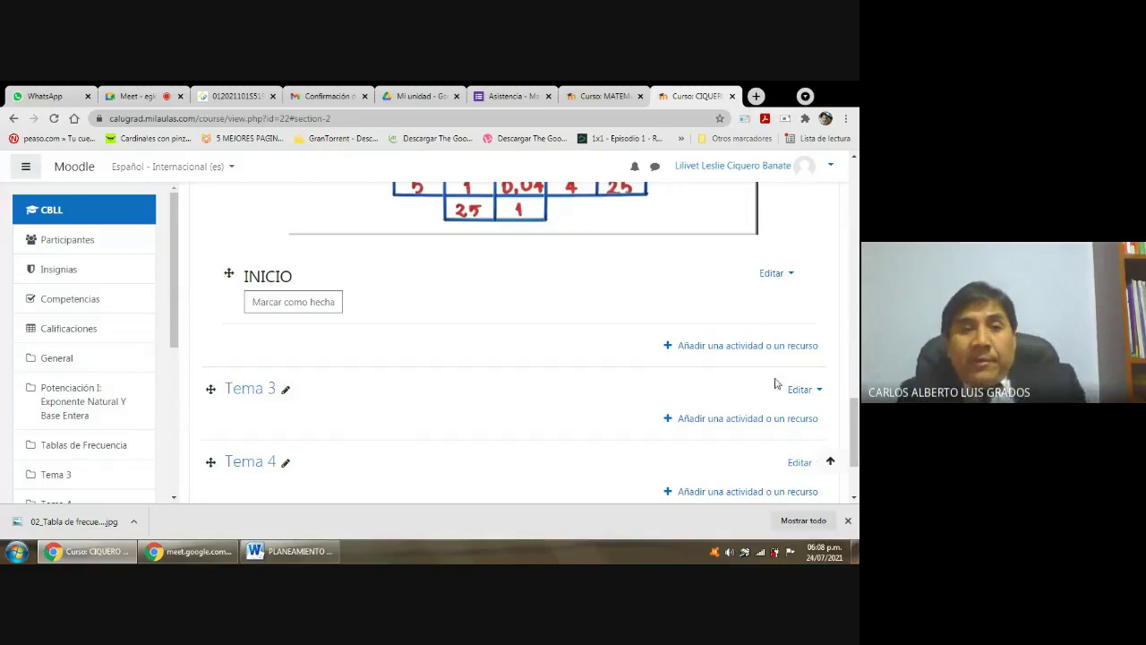
# Pick Foro from the Actividades list of the activity-or-resource chooser.
pyautogui.click(716, 347)
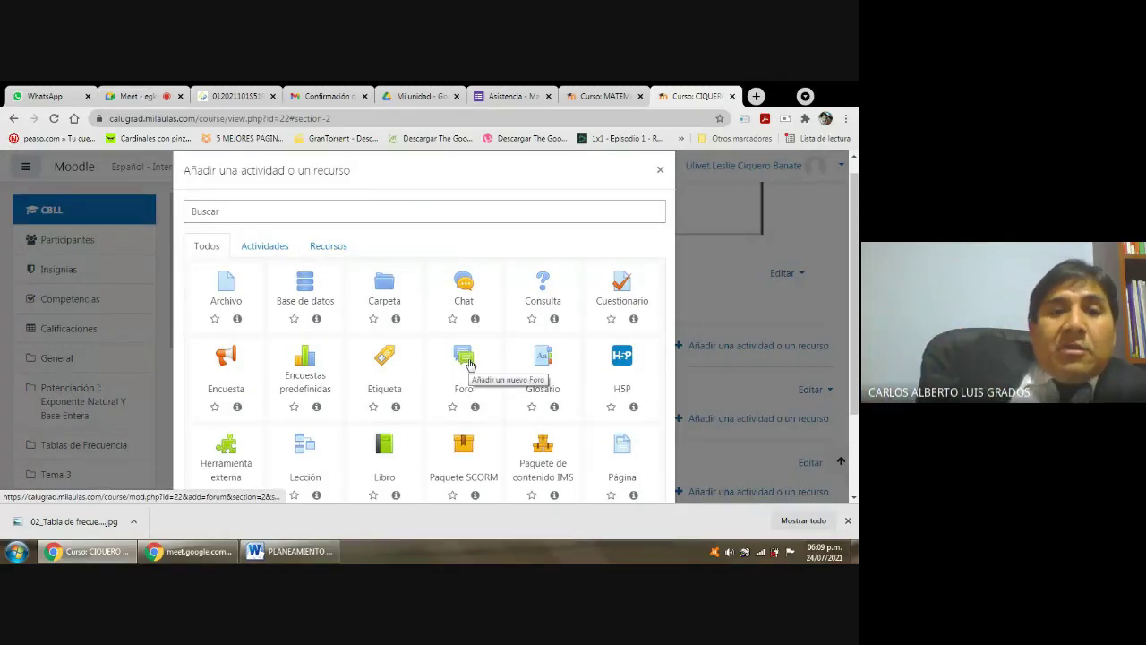
pyautogui.click(333, 251)
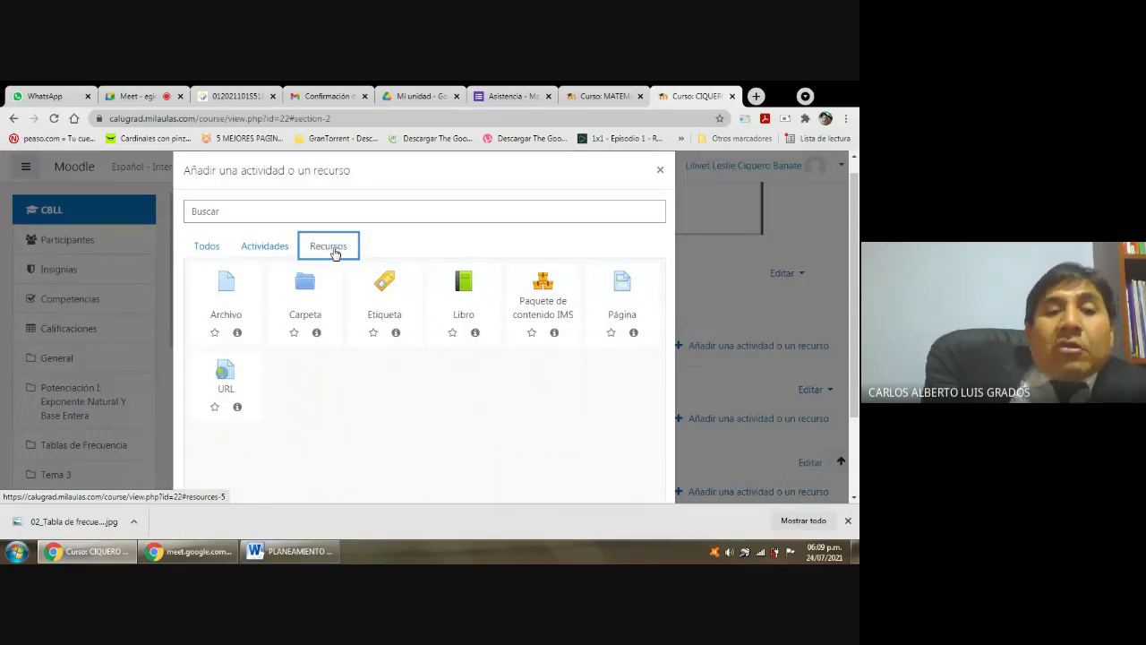
pyautogui.click(251, 254)
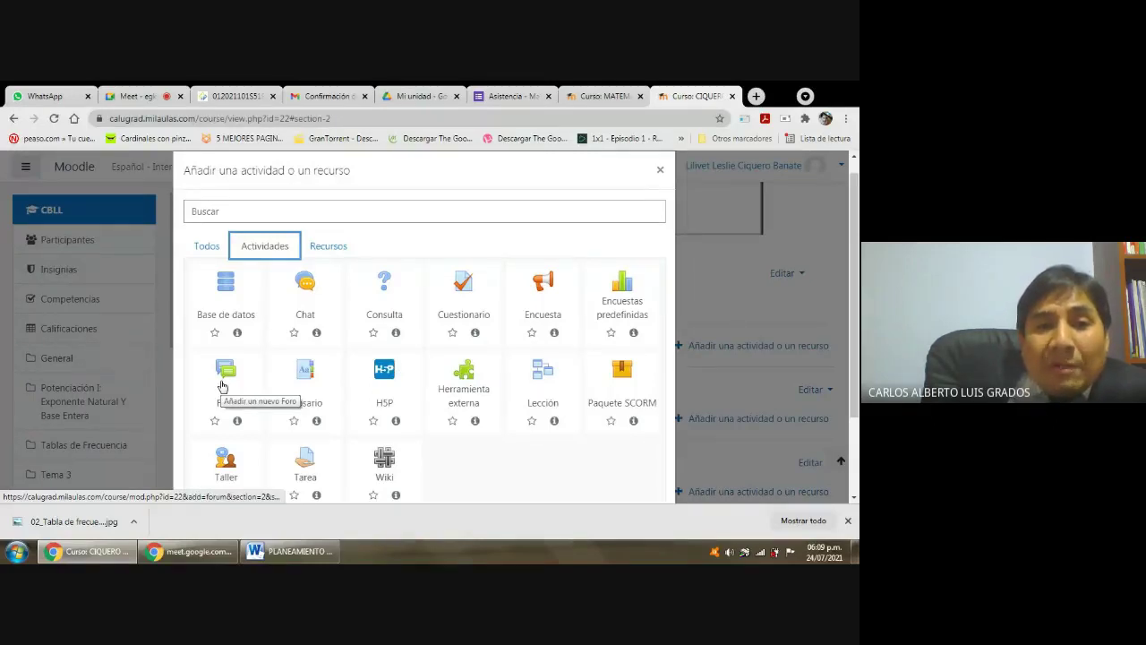
pyautogui.click(222, 386)
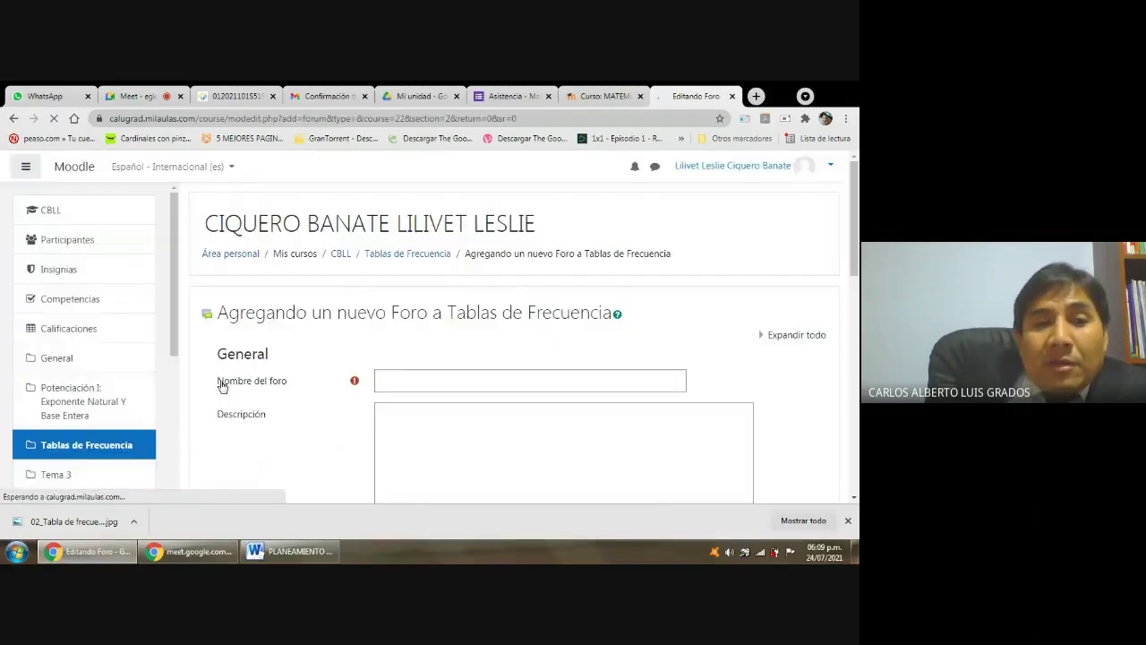
# Leave the new forum form unsaved and go back to the CBLL course page.
pyautogui.click(404, 383)
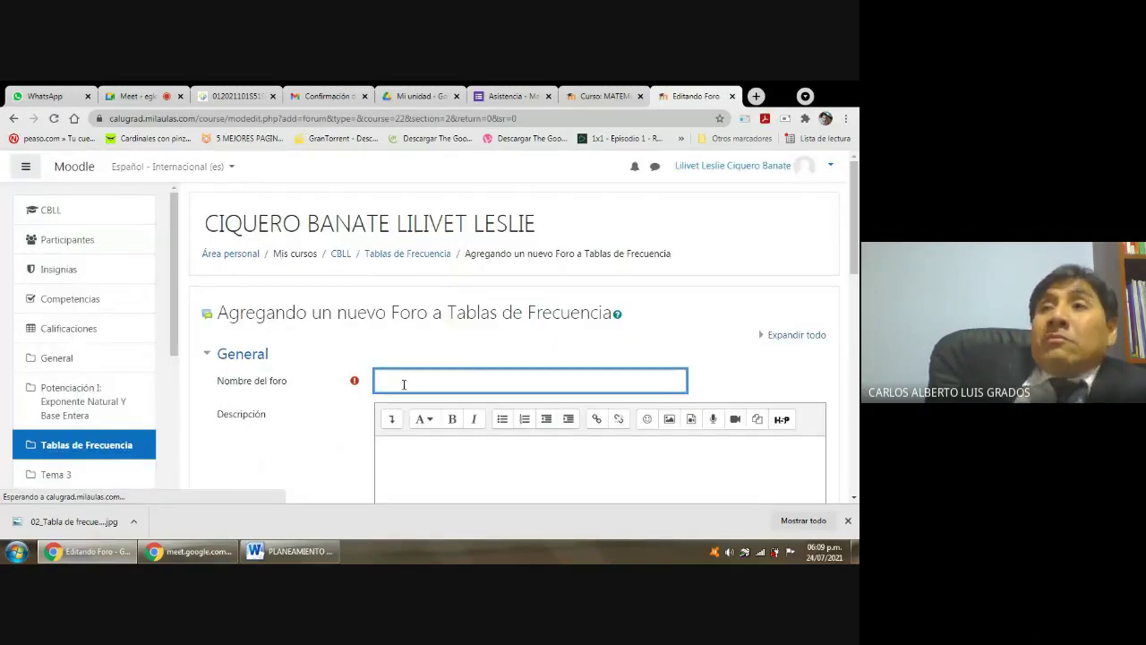
pyautogui.rightClick(403, 385)
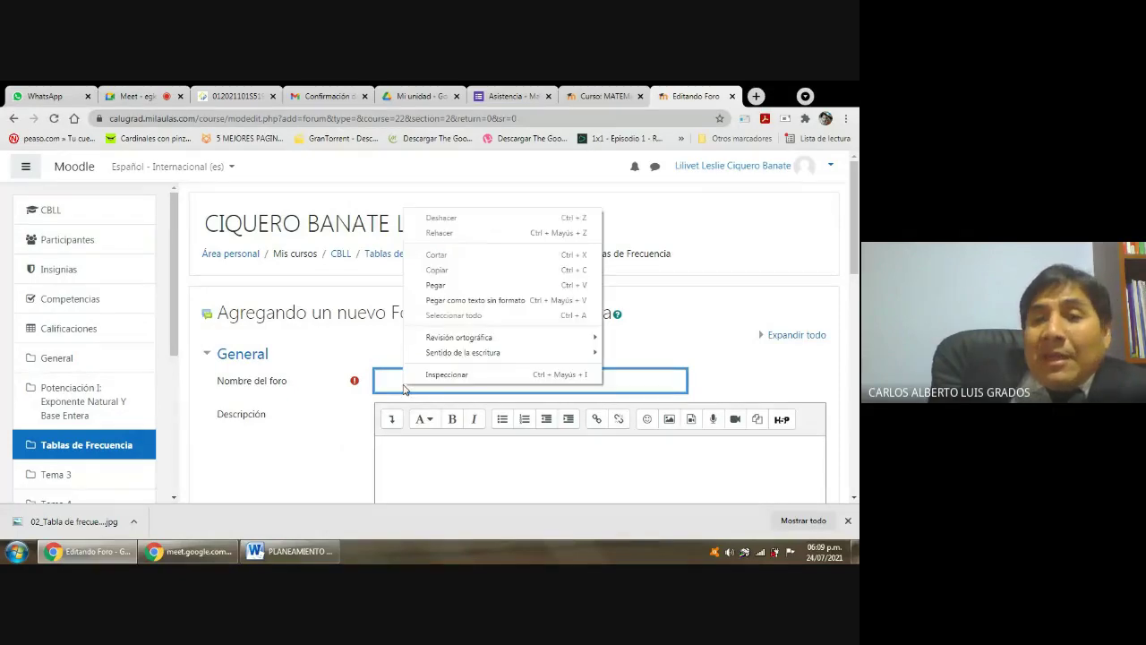
pyautogui.click(14, 119)
pyautogui.click(13, 119)
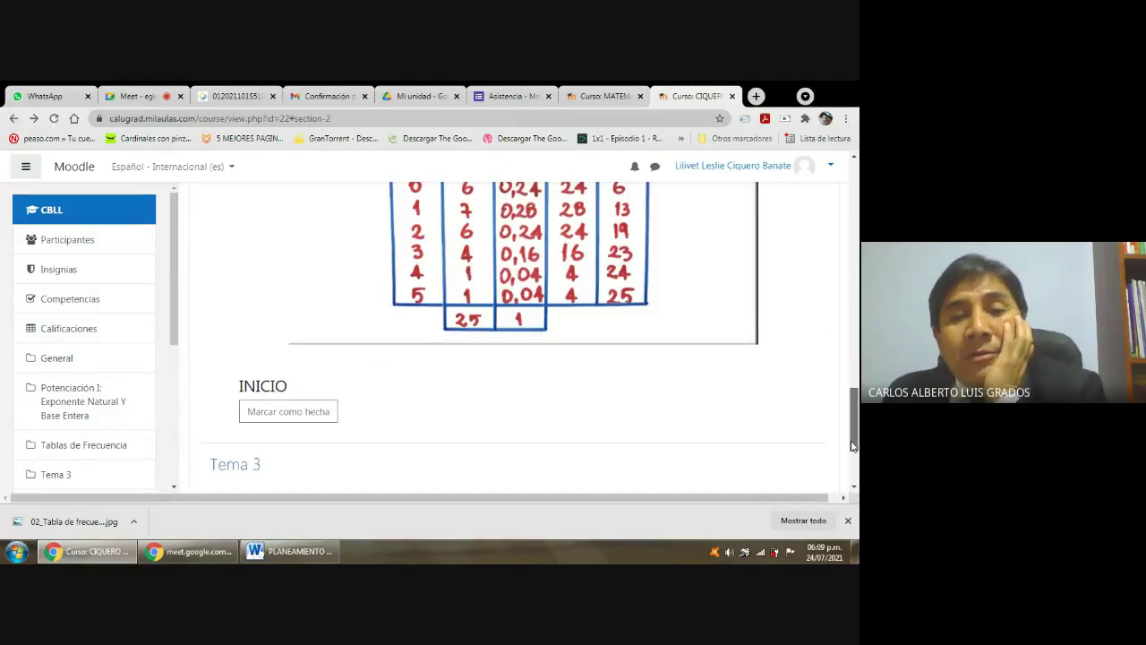
# Scroll down to the INICIO section and open the add-activity-or-resource chooser there.
pyautogui.scroll(3, 840, 407)
pyautogui.scroll(-3, 841, 408)
pyautogui.scroll(10, 841, 358)
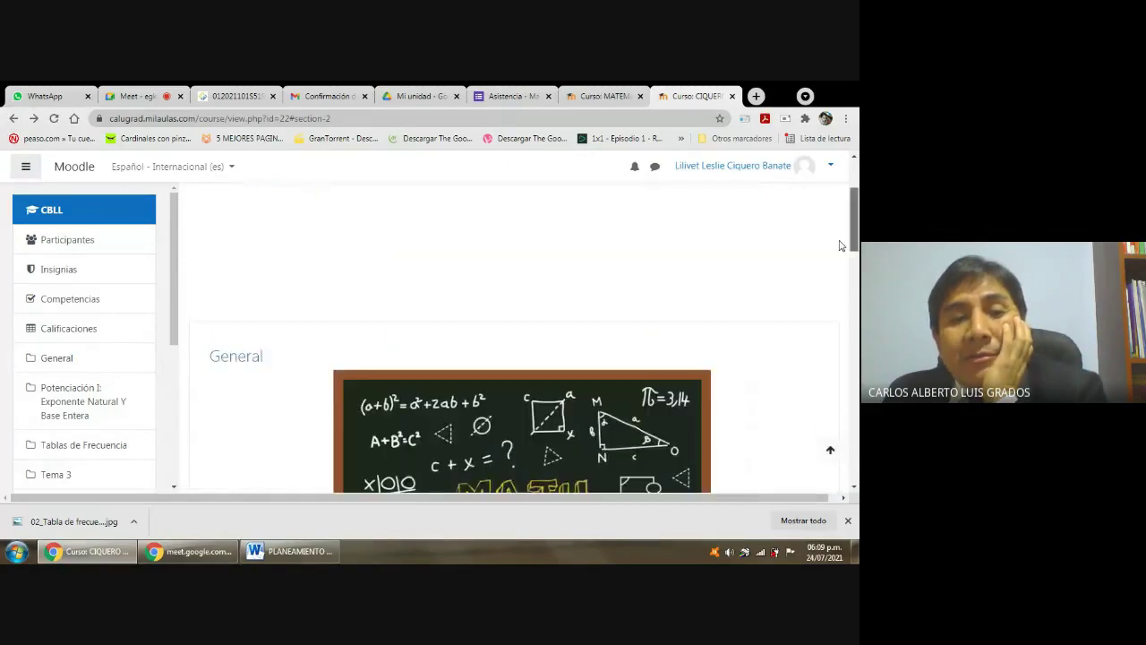
pyautogui.scroll(3, 840, 245)
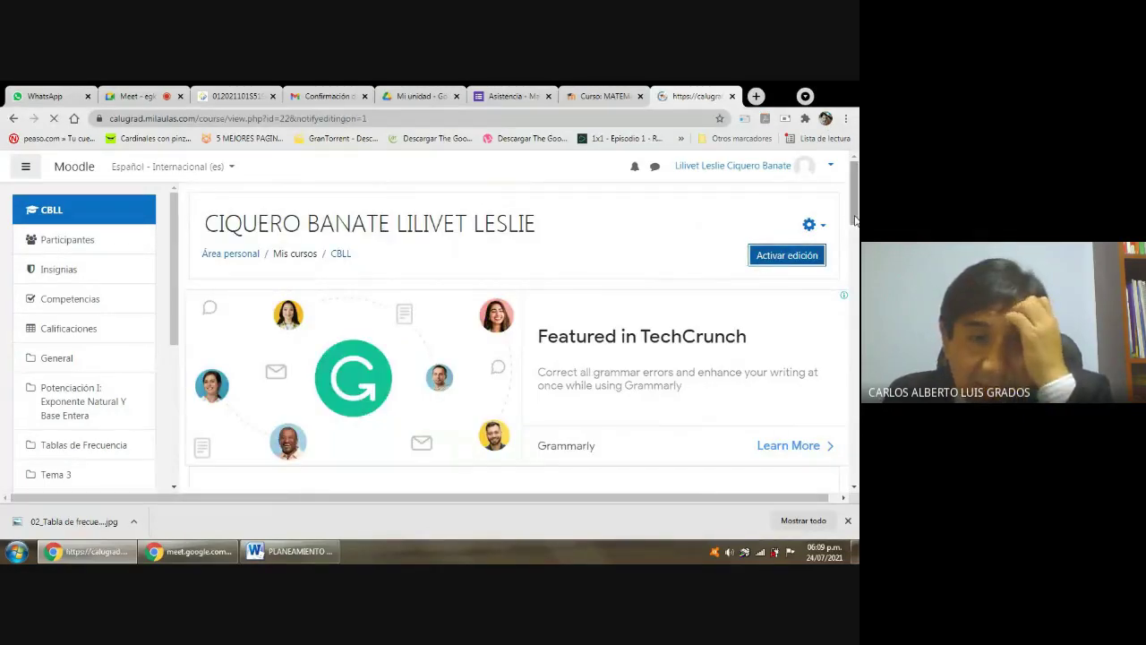
pyautogui.moveTo(856, 219); pyautogui.dragTo(855, 444)
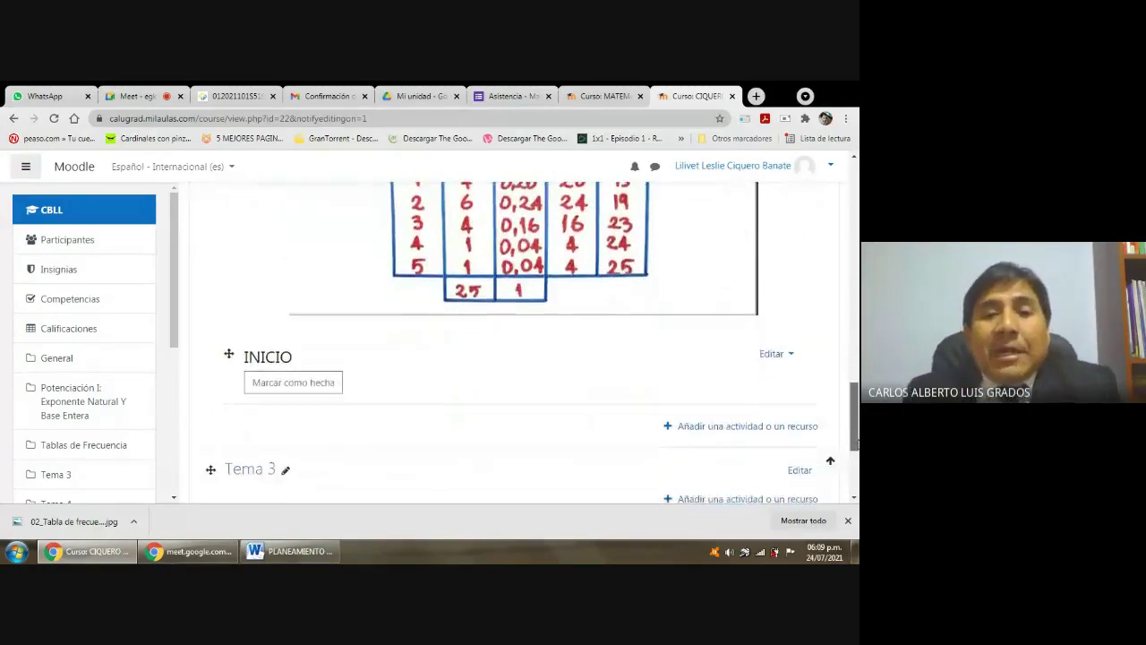
pyautogui.moveTo(855, 447); pyautogui.dragTo(857, 455)
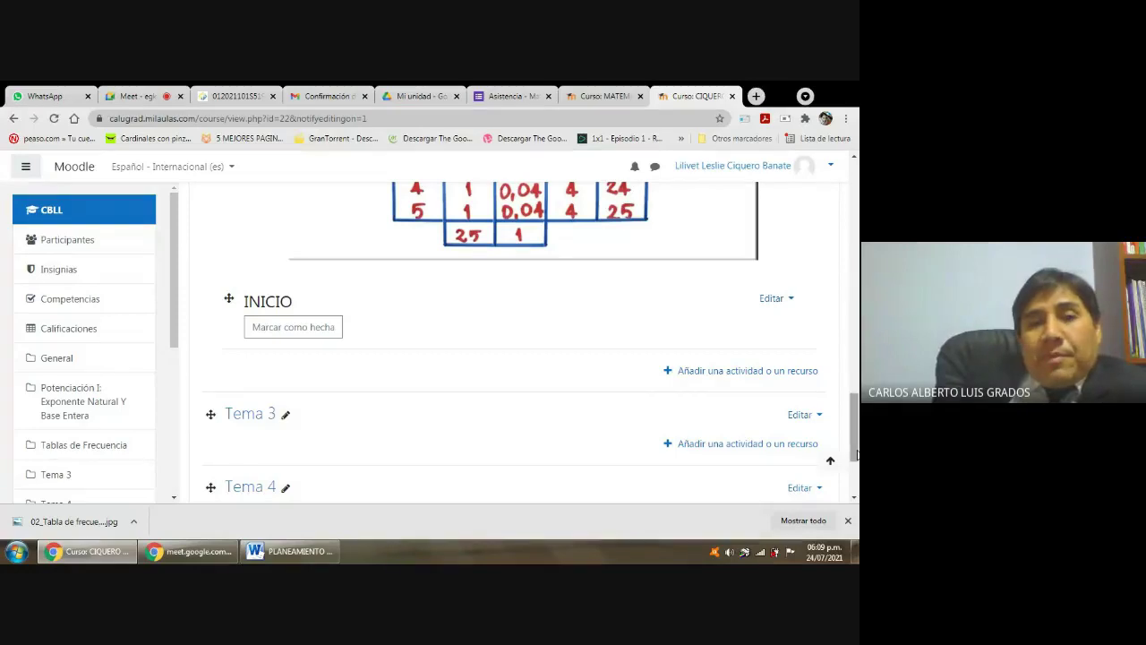
pyautogui.click(773, 380)
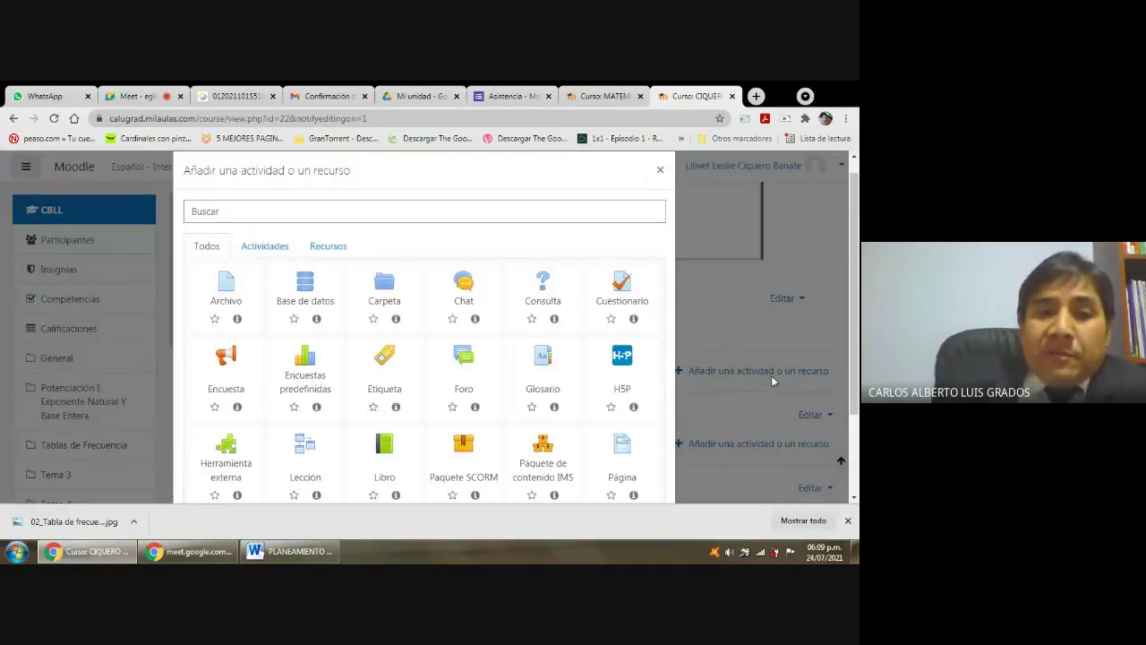
# Add a new forum to the section and paste 'Pregunta inicial' as its name.
pyautogui.click(267, 248)
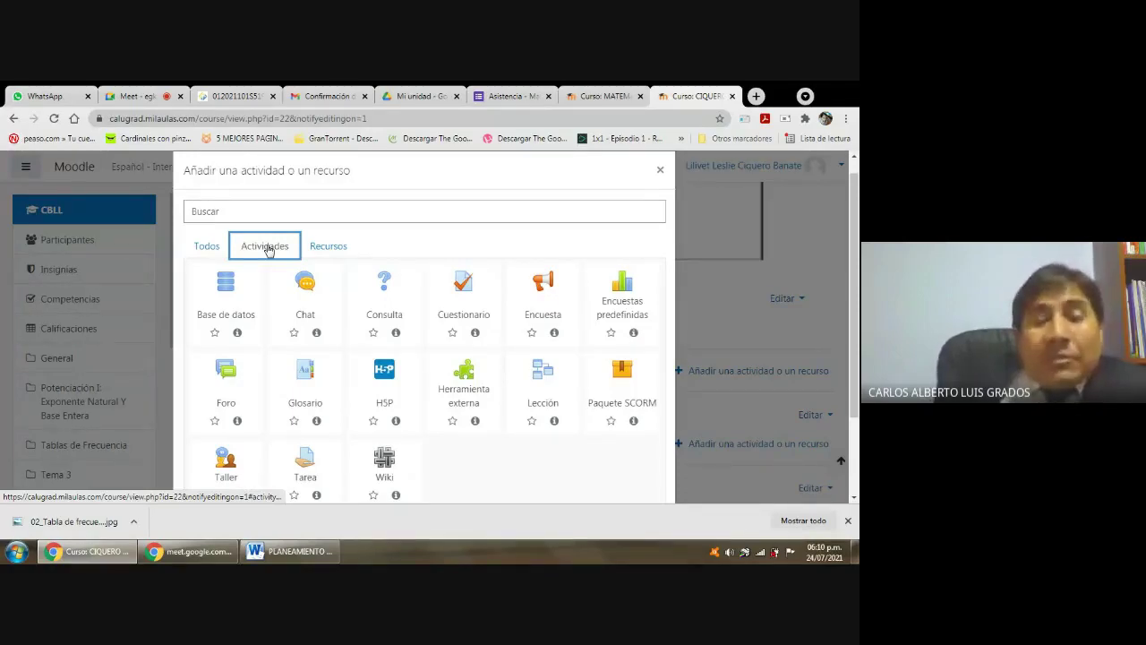
pyautogui.click(232, 373)
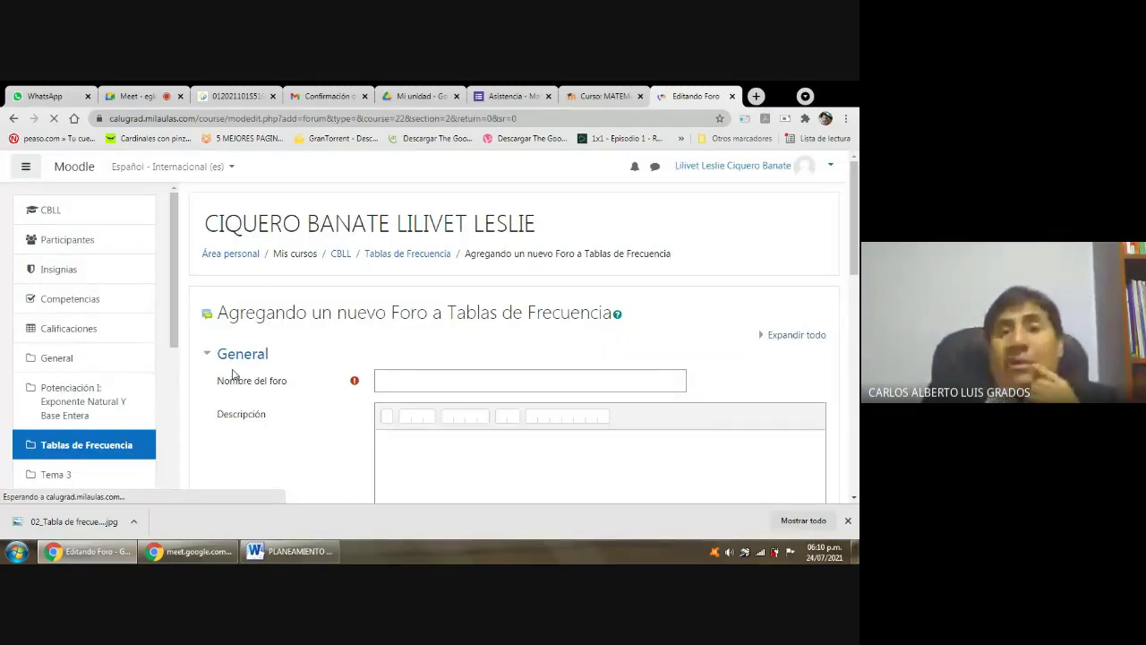
pyautogui.rightClick(486, 378)
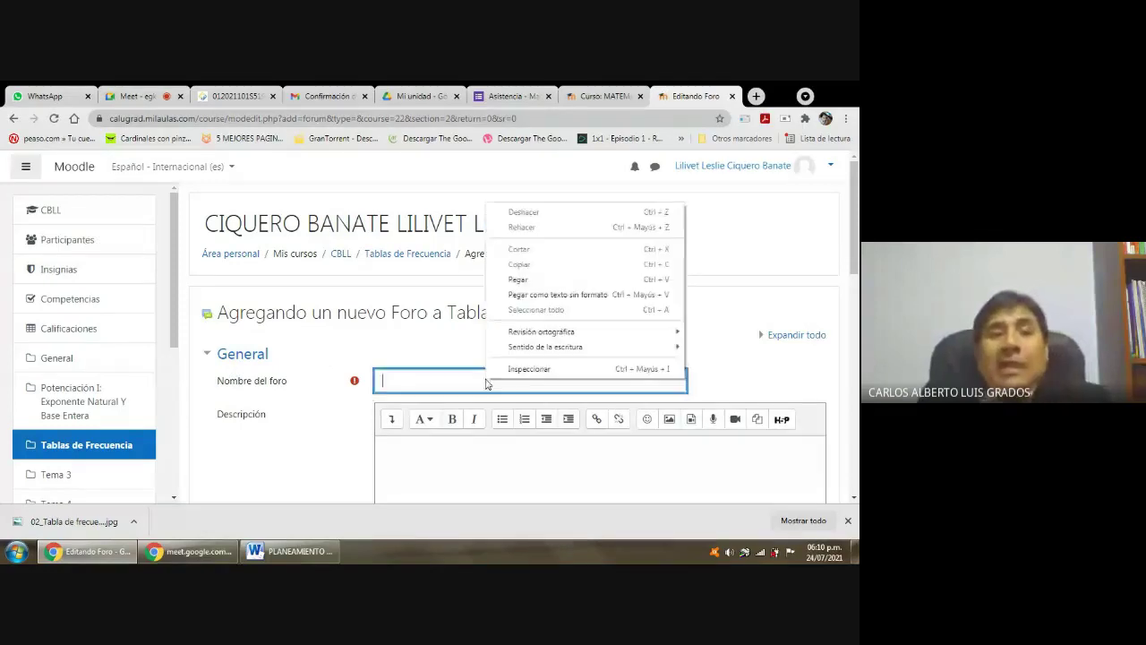
pyautogui.click(535, 279)
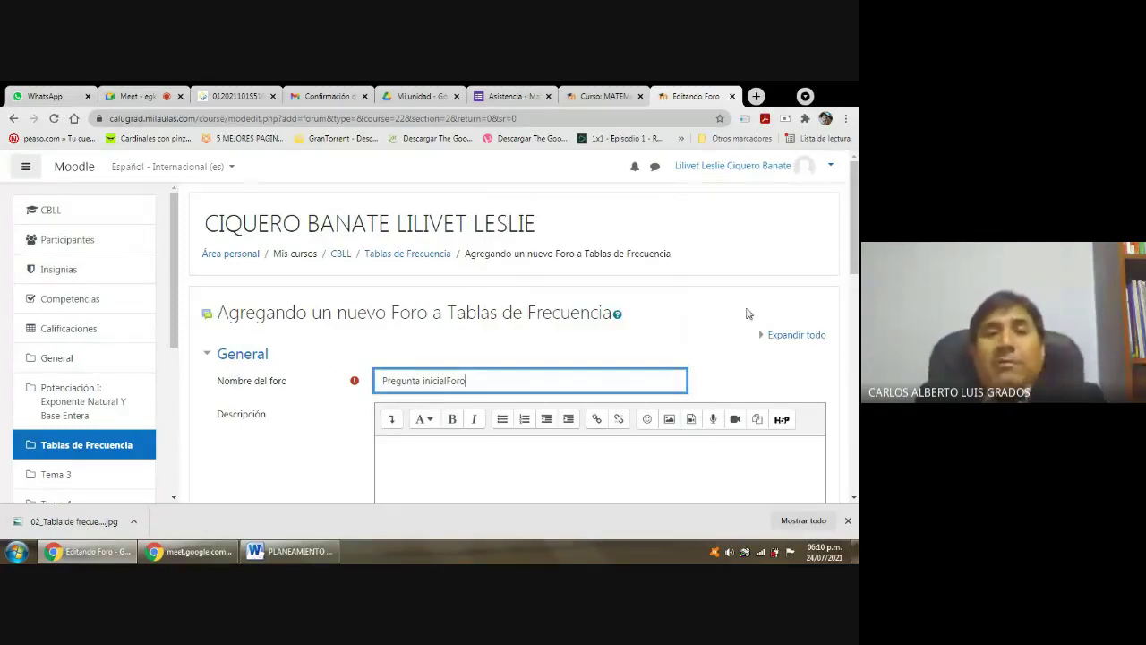
pyautogui.press('BackSpace')
pyautogui.press('BackSpace')
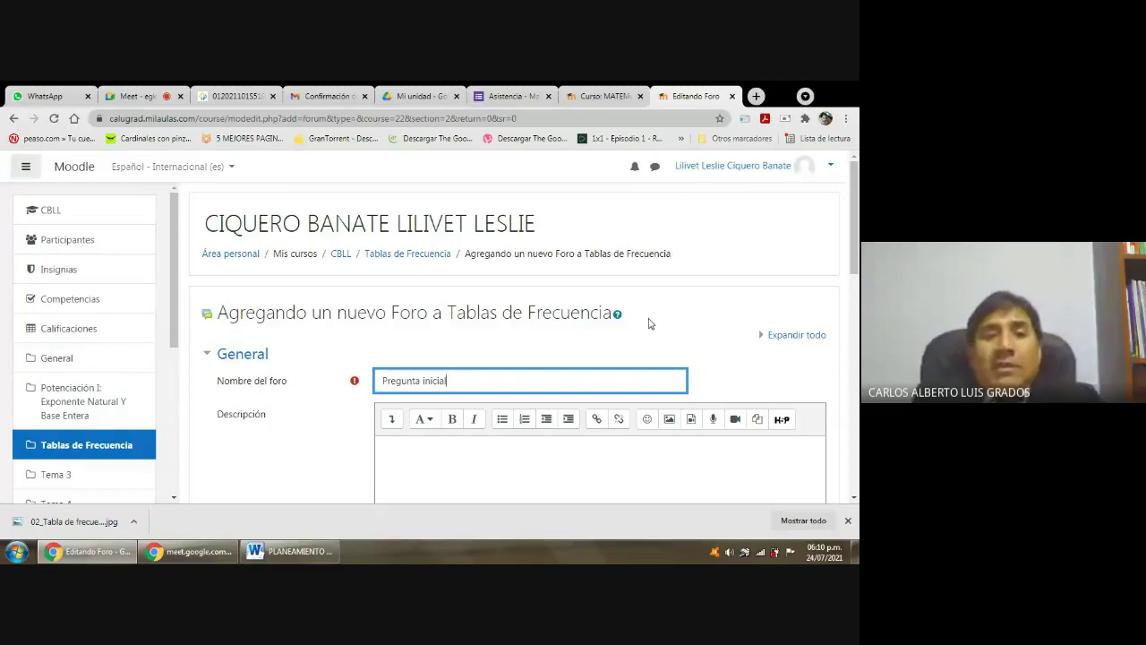
# Enter the forum description '¿Qué sabemos de tablas de frecuencia?'.
pyautogui.moveTo(856, 259); pyautogui.dragTo(857, 296)
pyautogui.click(512, 342)
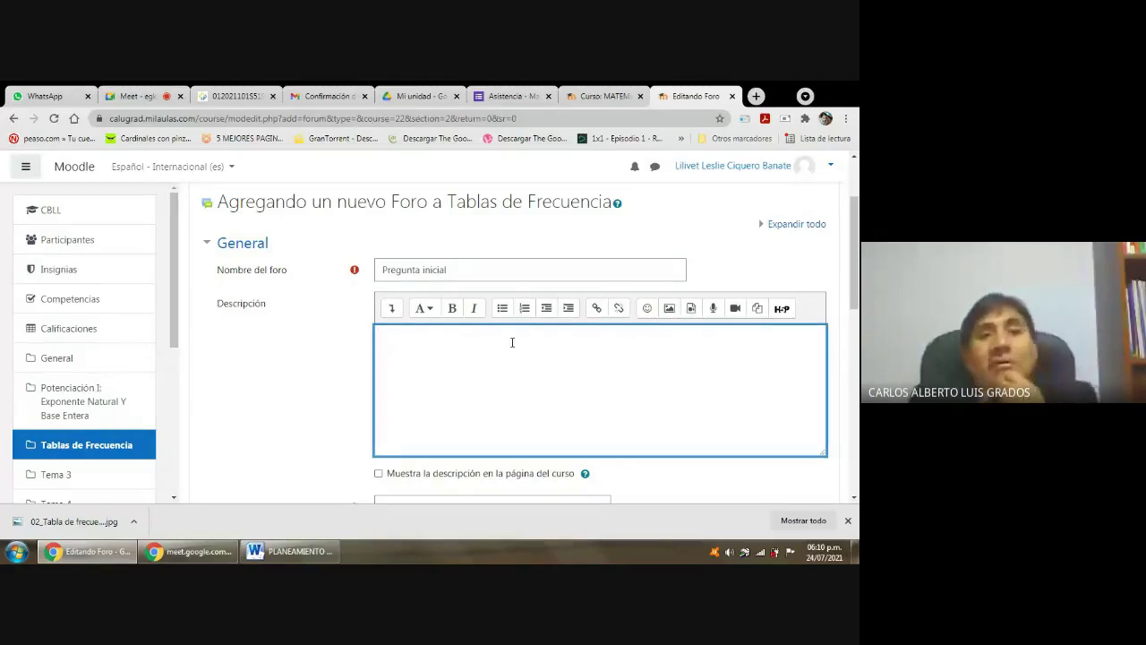
pyautogui.write('¿Qu')
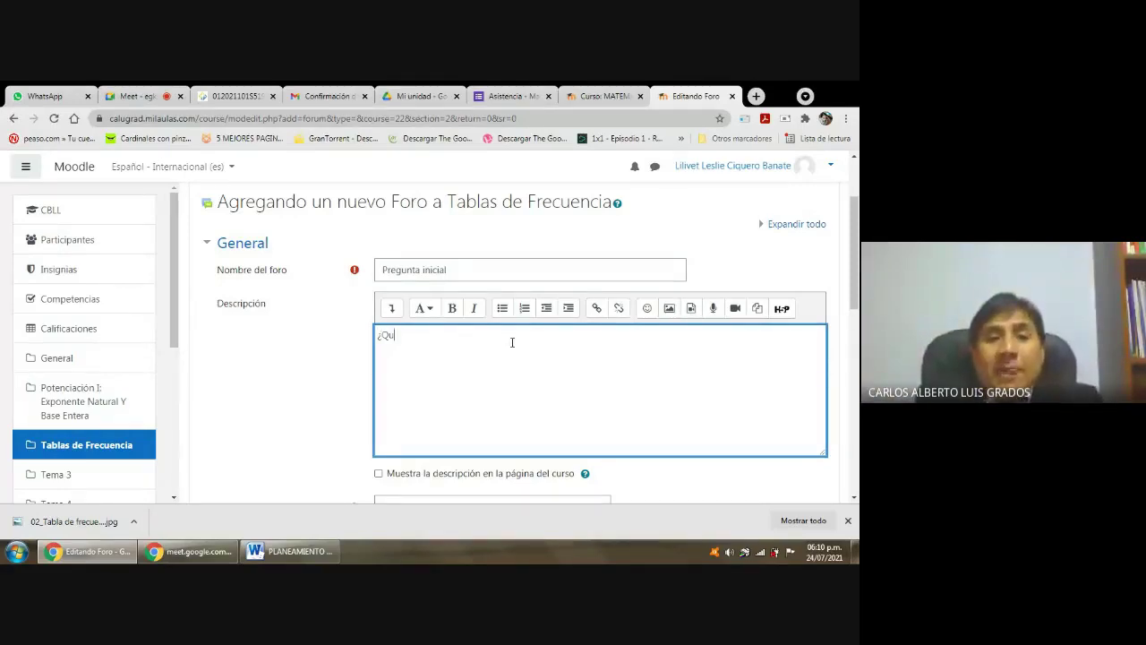
pyautogui.write('é sabemos d')
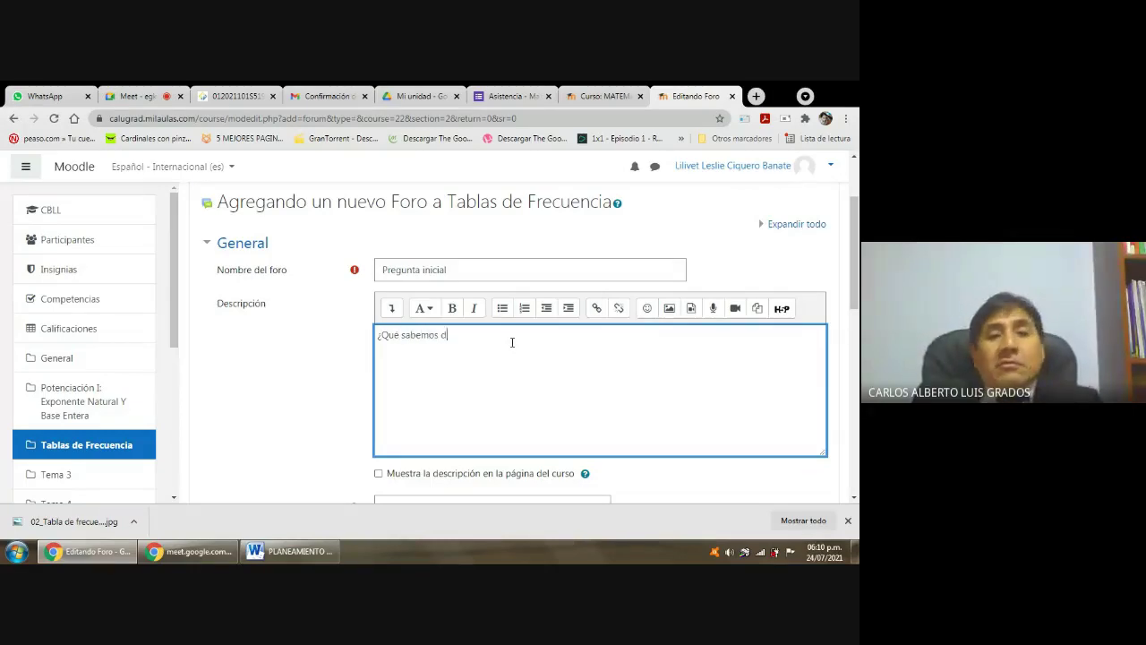
pyautogui.write('e tablas de frecuencia?')
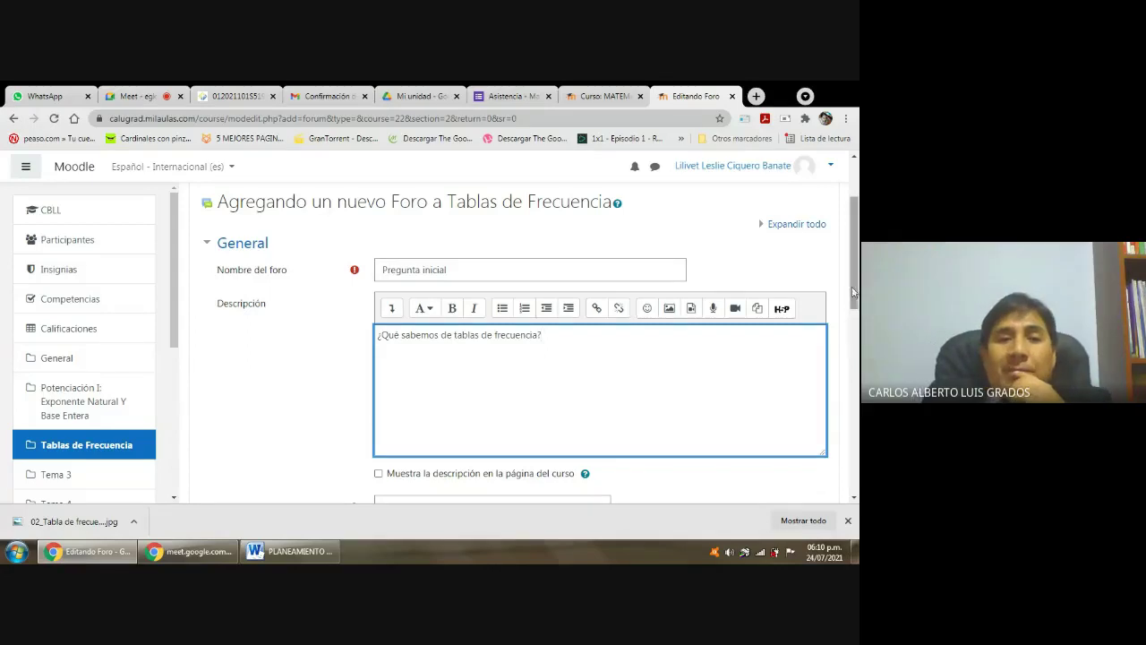
pyautogui.moveTo(855, 298); pyautogui.dragTo(855, 466)
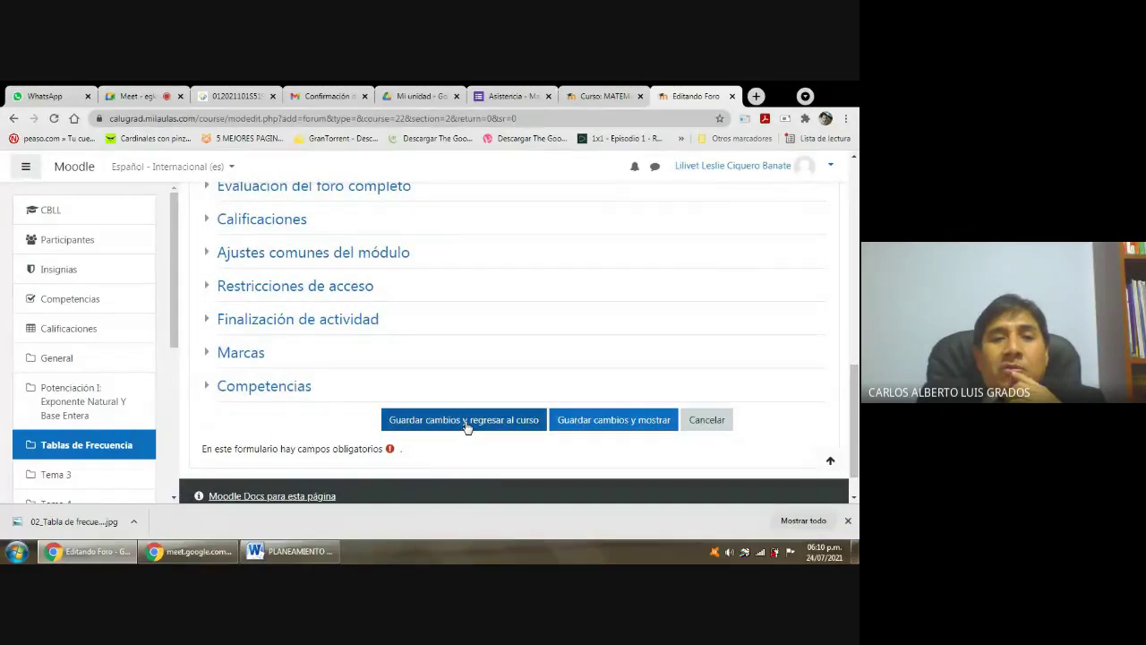
pyautogui.moveTo(857, 397); pyautogui.dragTo(828, 275)
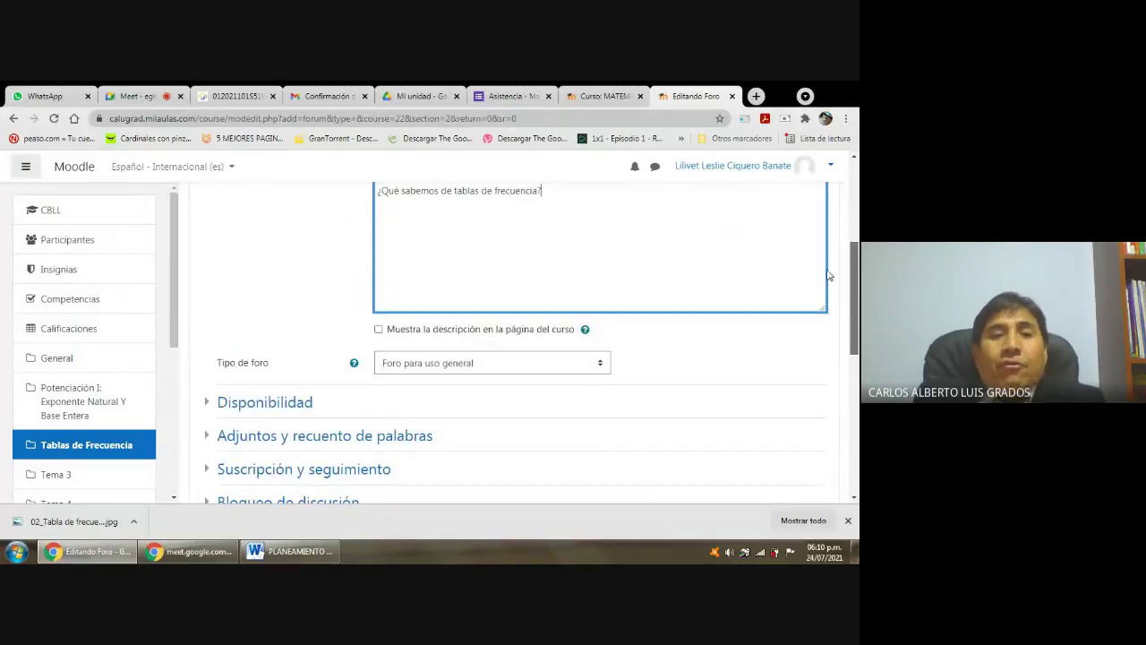
# Change the Pregunta inicial forum type from Foro para uso general to Debate sencillo.
pyautogui.click(550, 363)
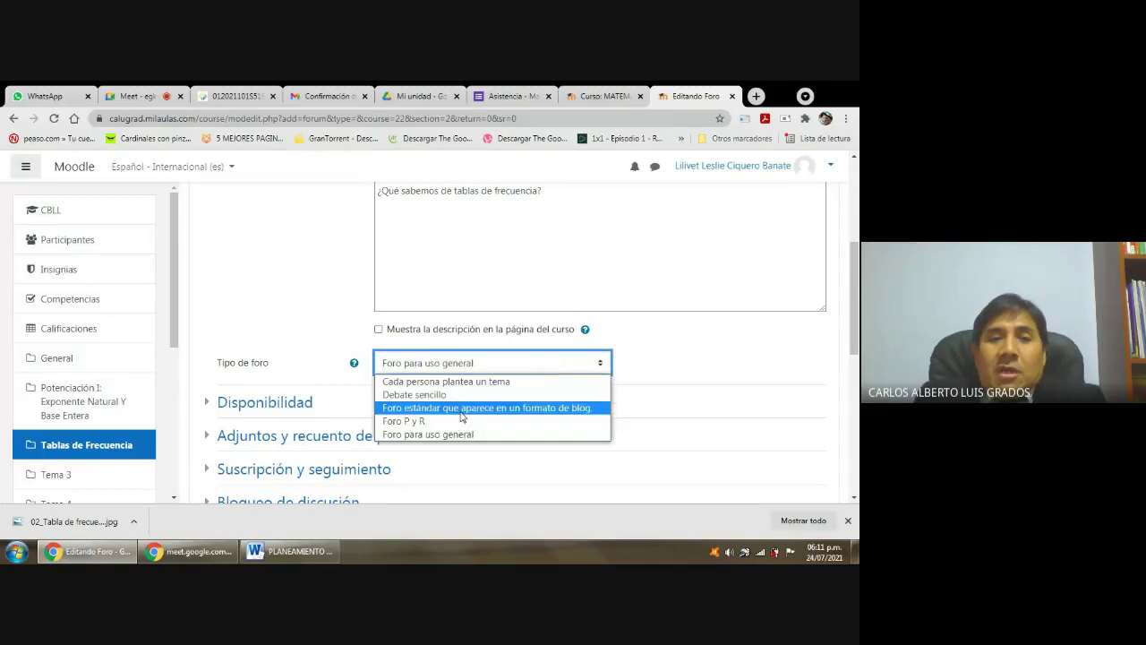
pyautogui.press('Escape')
pyautogui.press('Home')
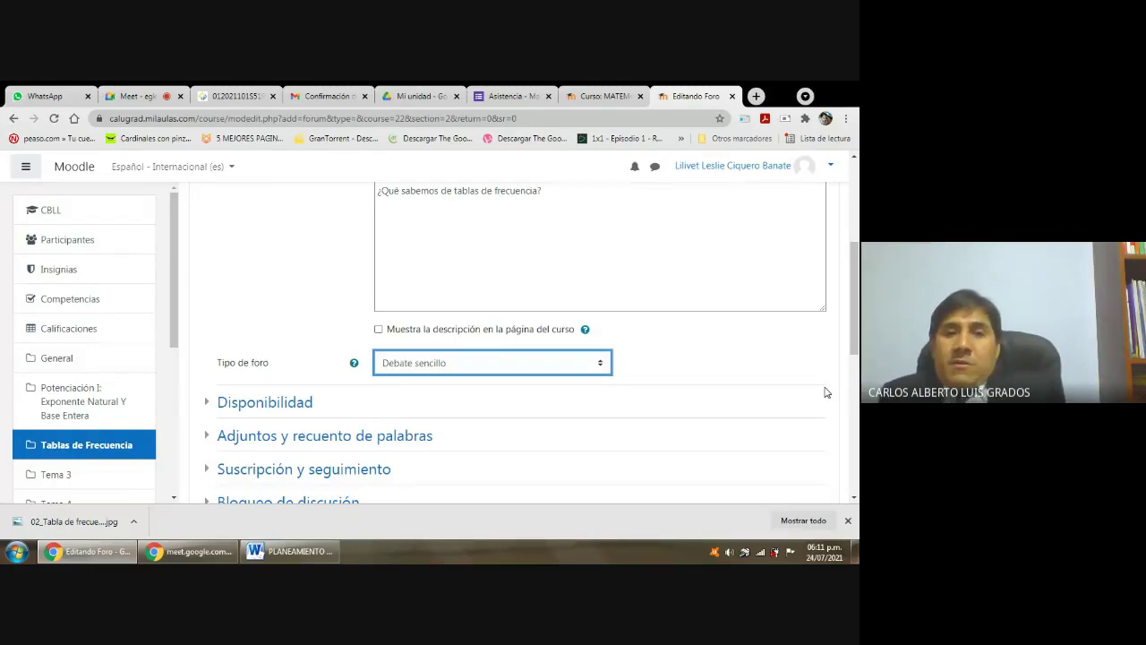
pyautogui.moveTo(854, 332); pyautogui.dragTo(855, 454)
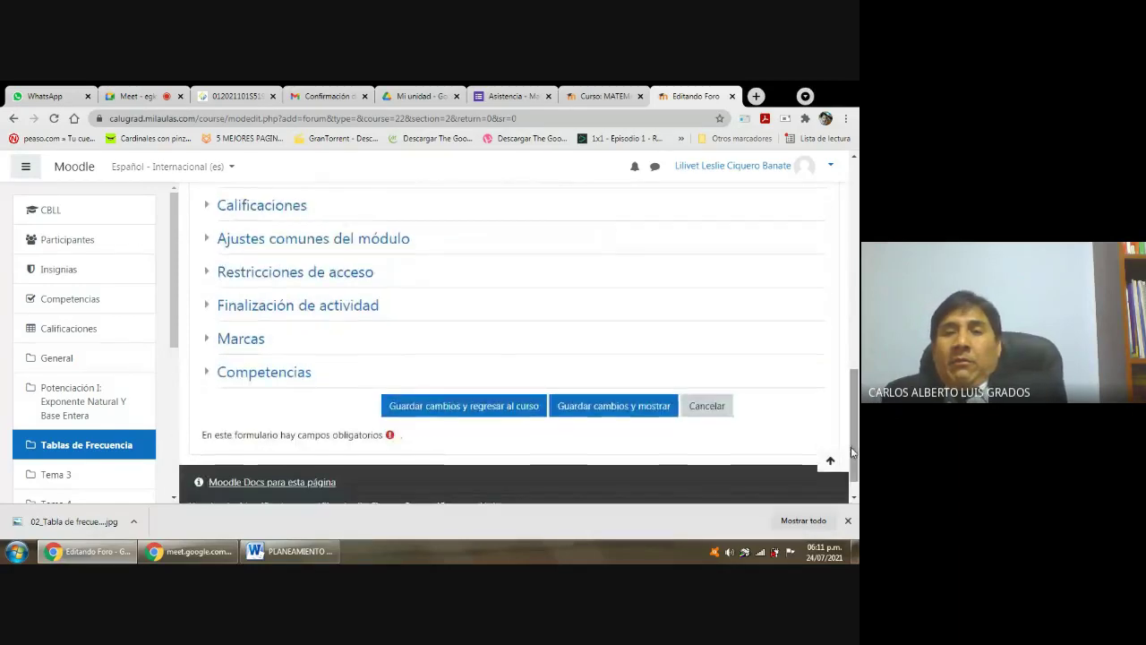
# Save the Pregunta inicial forum, open it to verify, then return to the course page.
pyautogui.click(467, 408)
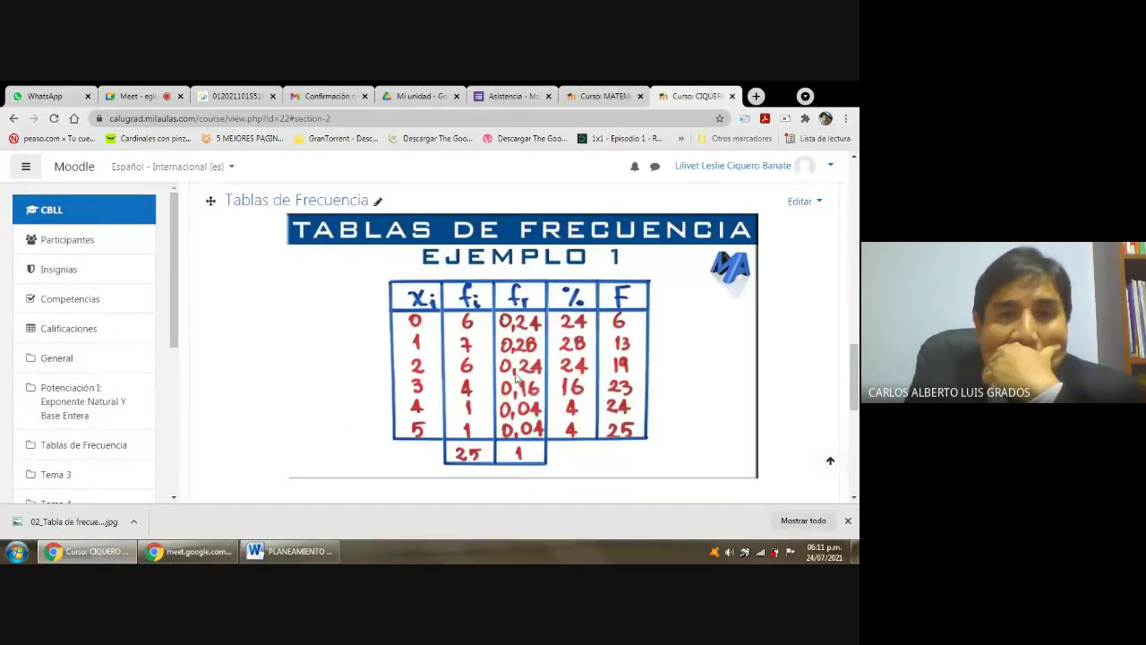
pyautogui.moveTo(855, 376); pyautogui.dragTo(850, 438)
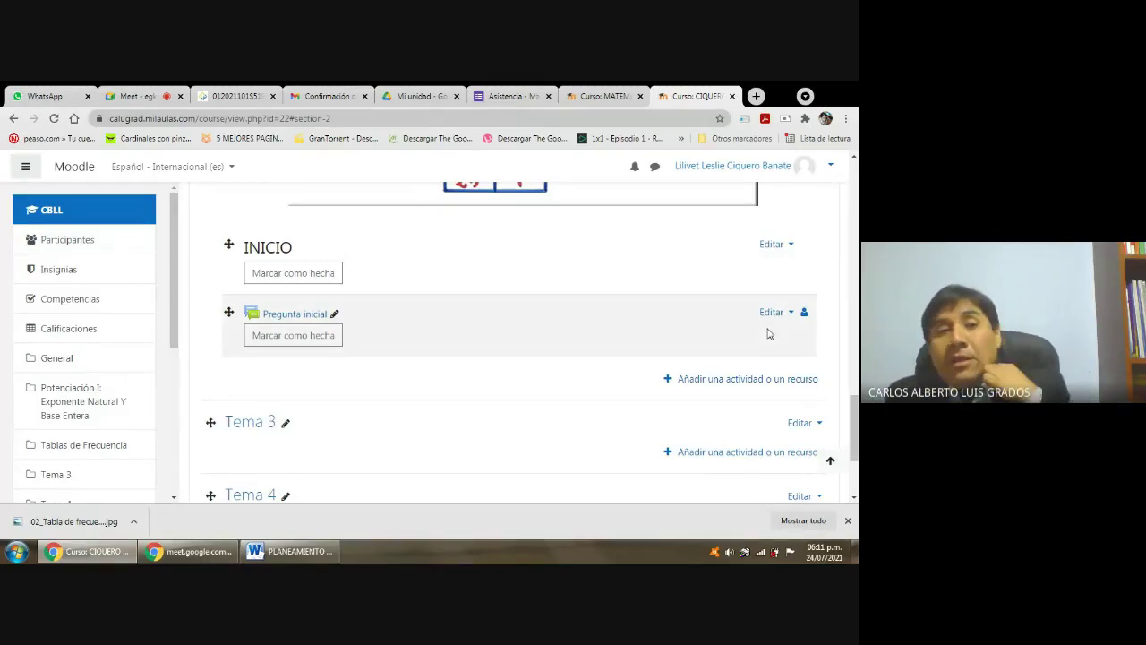
pyautogui.click(296, 314)
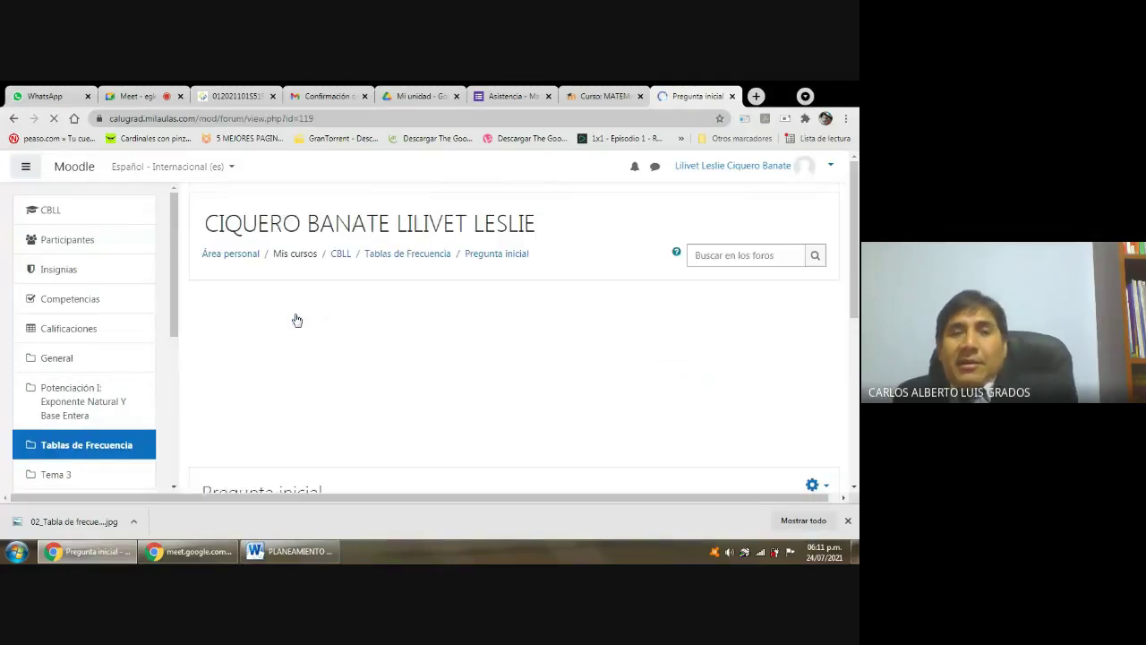
pyautogui.moveTo(856, 288); pyautogui.dragTo(857, 395)
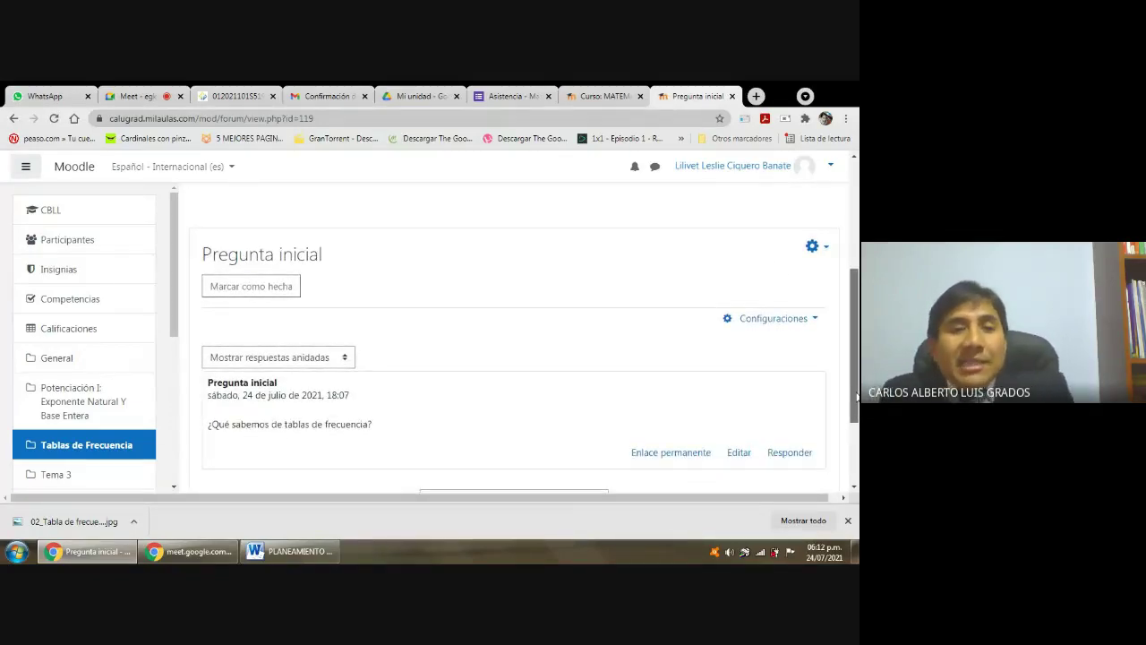
pyautogui.moveTo(855, 393); pyautogui.dragTo(850, 373)
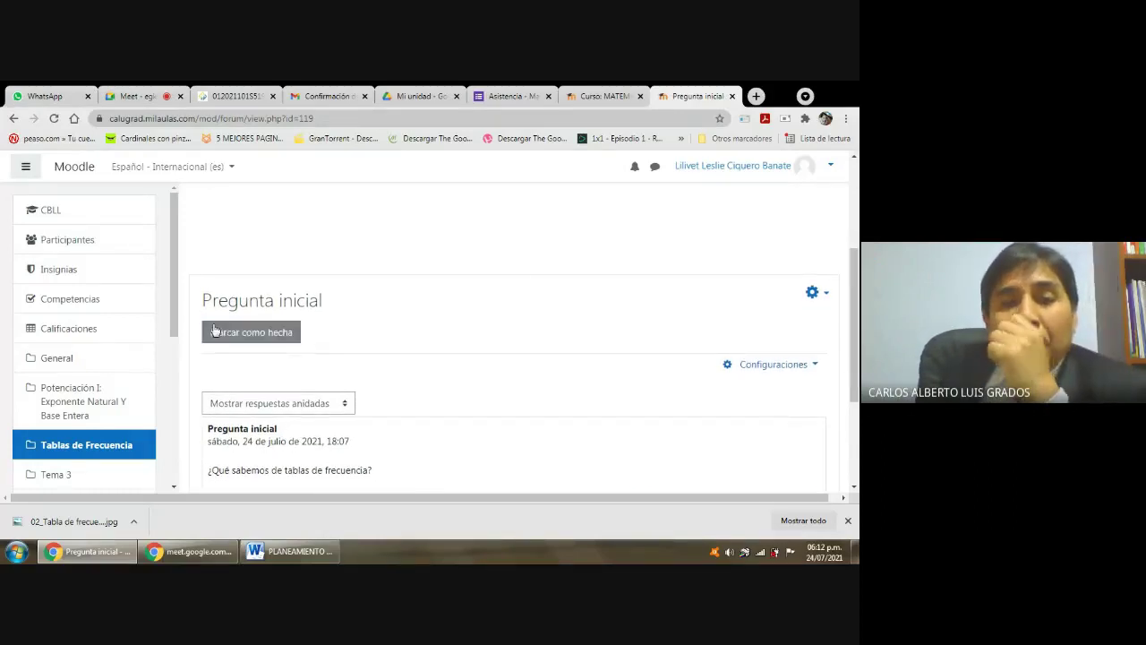
pyautogui.click(14, 118)
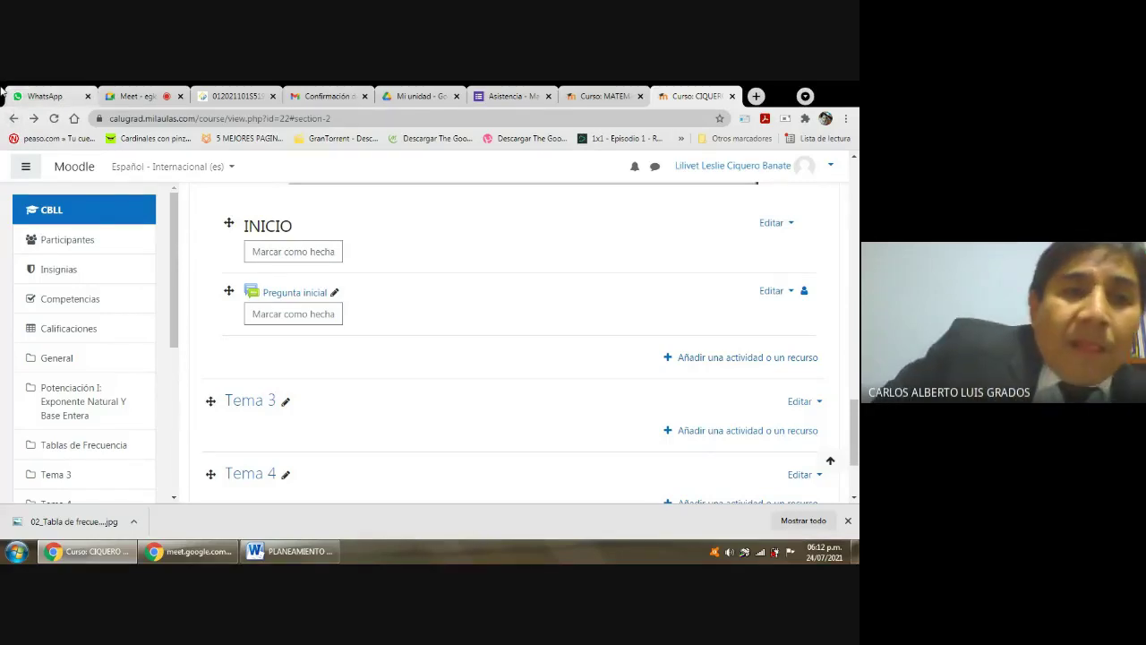
pyautogui.click(570, 95)
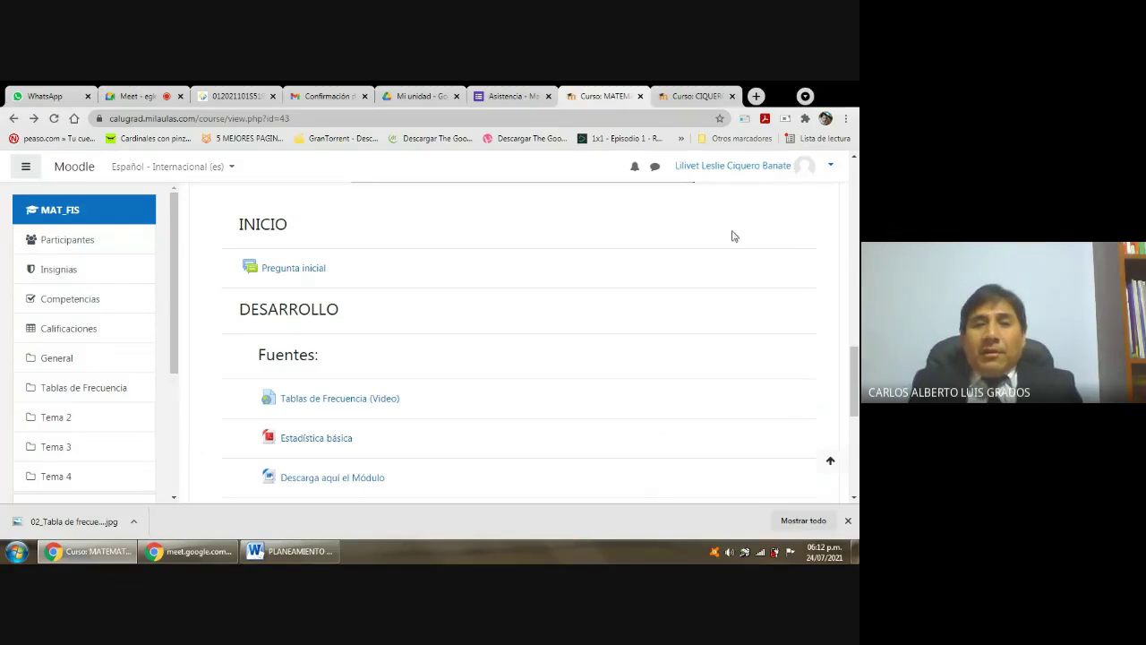
pyautogui.moveTo(857, 358); pyautogui.dragTo(856, 367)
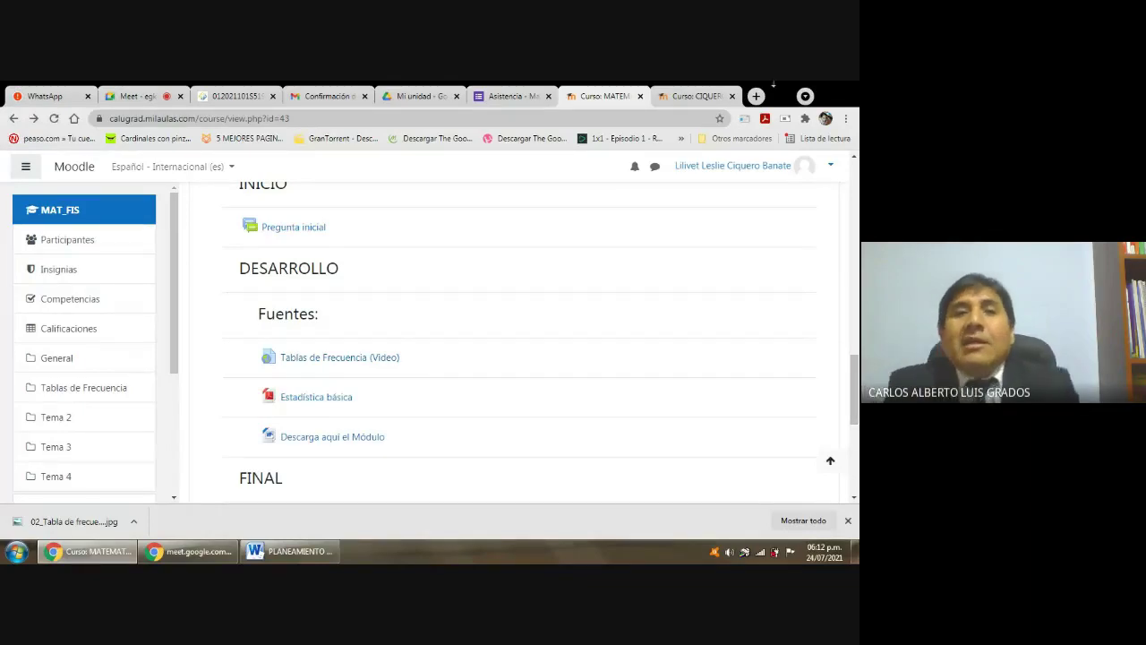
pyautogui.click(679, 97)
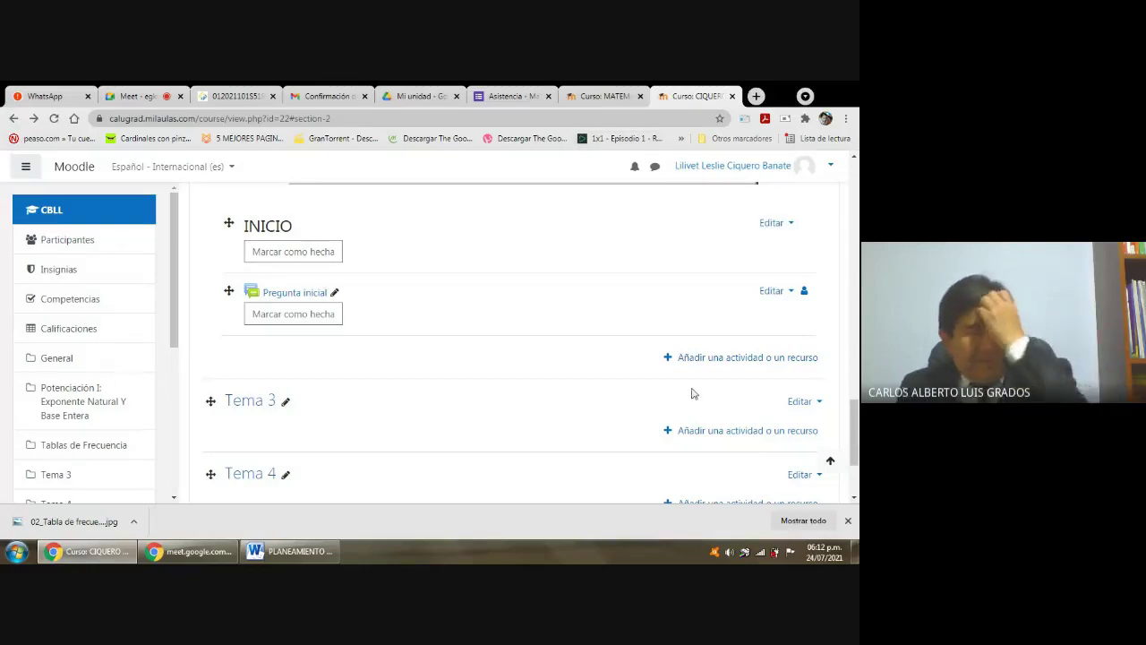
# Add an Etiqueta resource, replace its typed INICIO text with DESARROLLO, and save it.
pyautogui.click(707, 363)
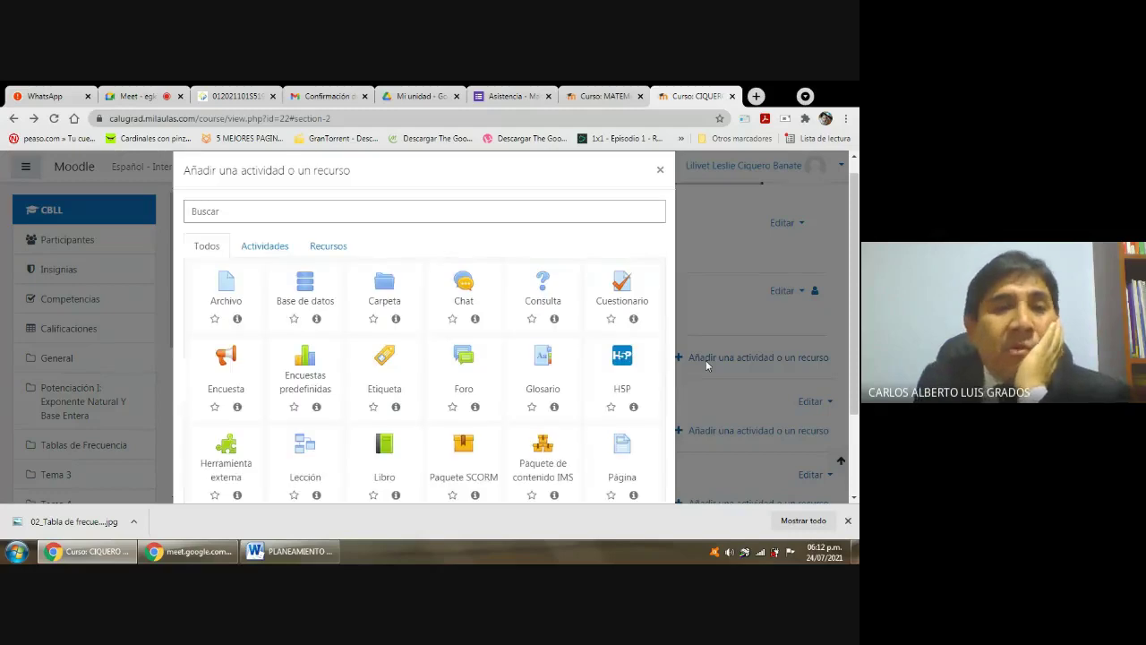
pyautogui.click(329, 251)
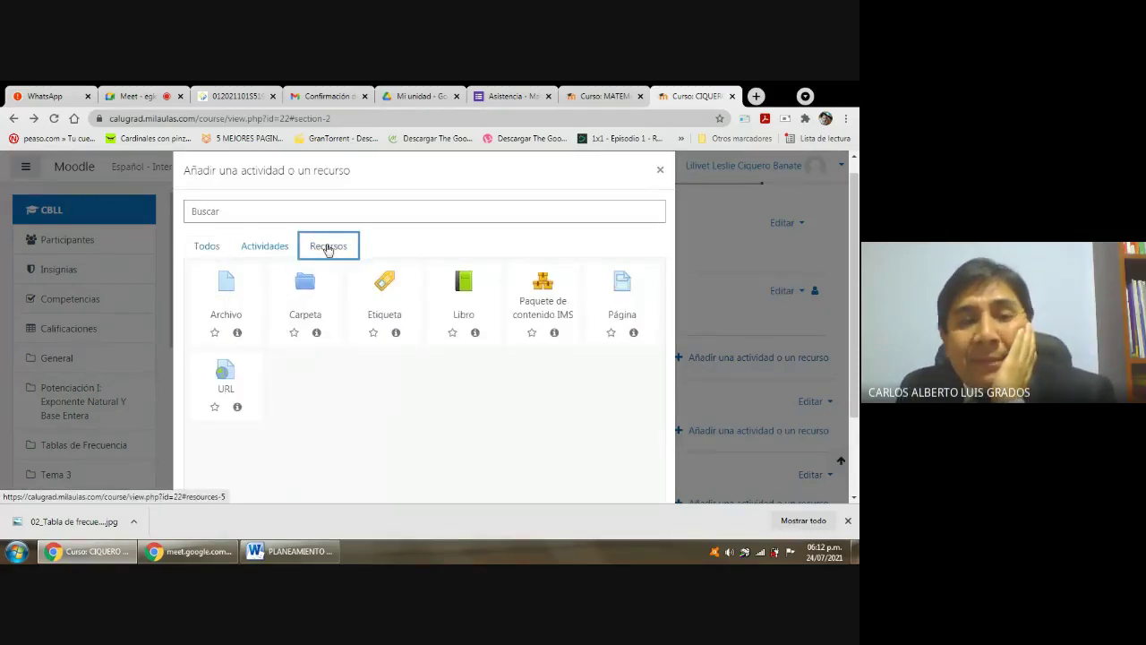
pyautogui.click(385, 291)
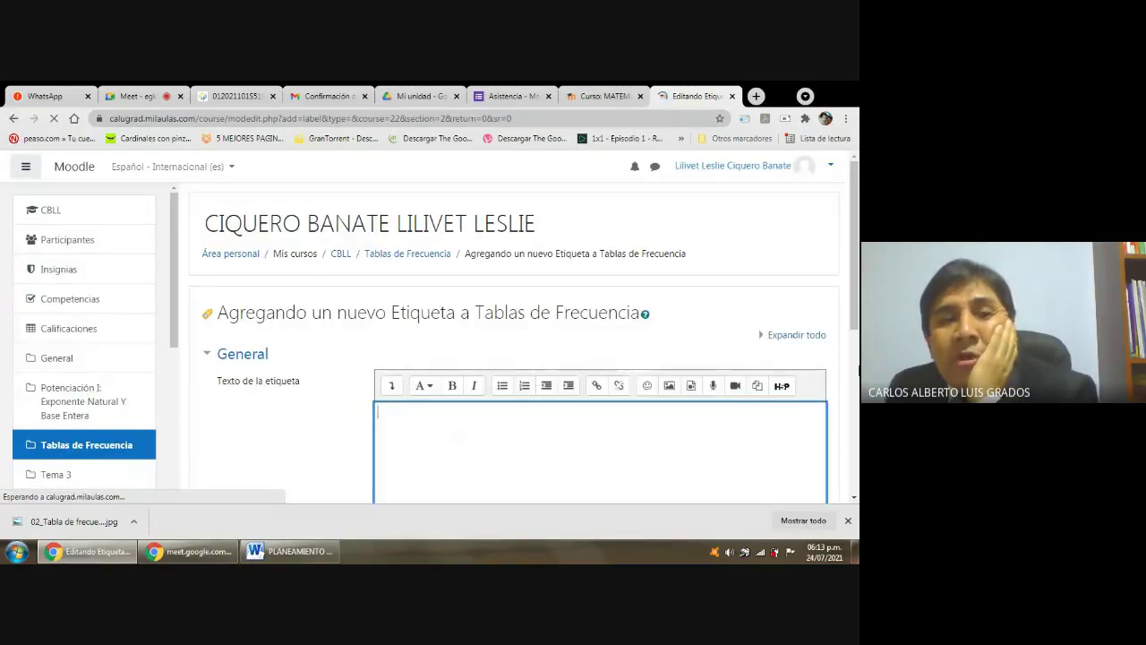
pyautogui.write('INICIO')
pyautogui.scroll(-1, 855, 329)
pyautogui.scroll(-1, 855, 329)
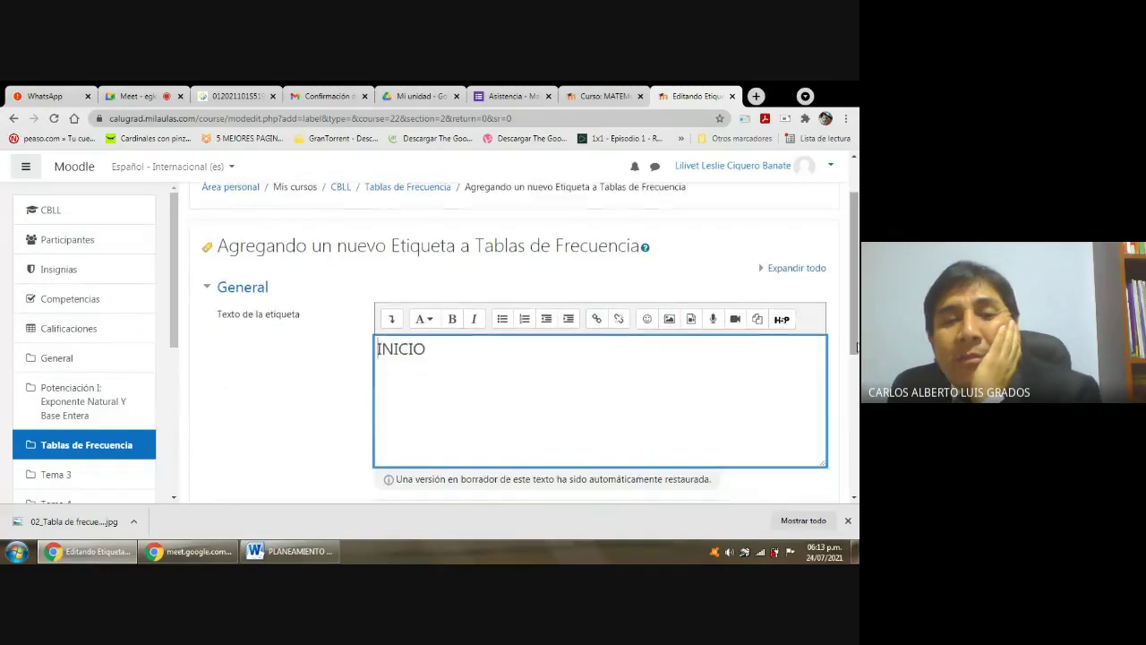
pyautogui.moveTo(427, 351); pyautogui.dragTo(378, 349)
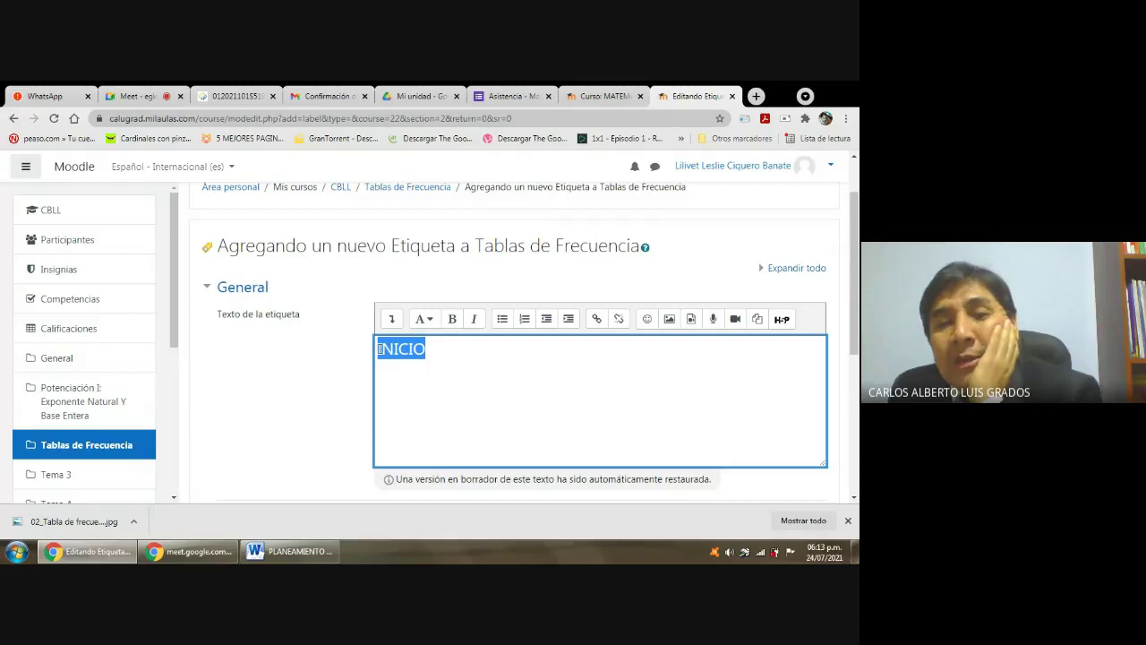
pyautogui.write('DESARROLLO')
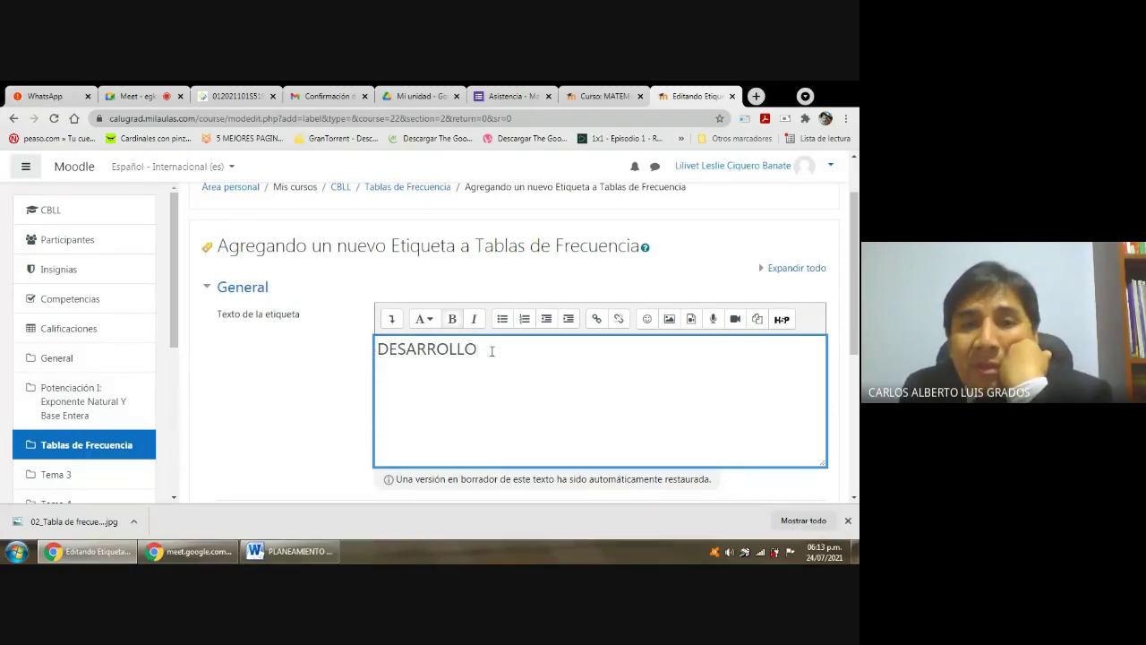
pyautogui.moveTo(853, 305); pyautogui.dragTo(856, 428)
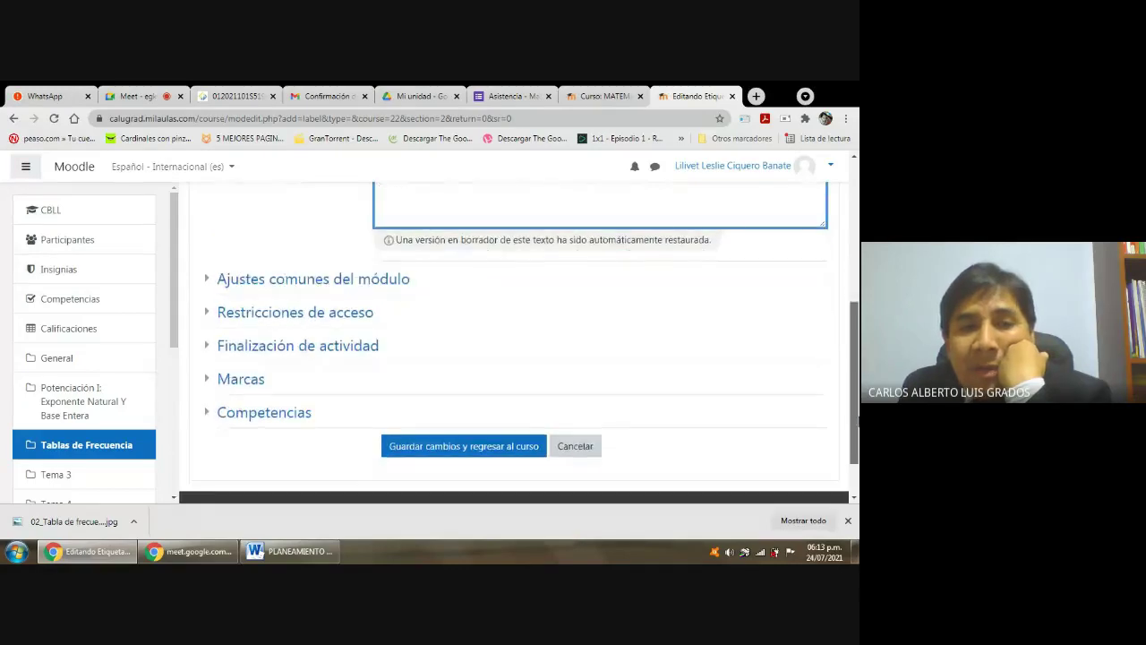
pyautogui.click(469, 451)
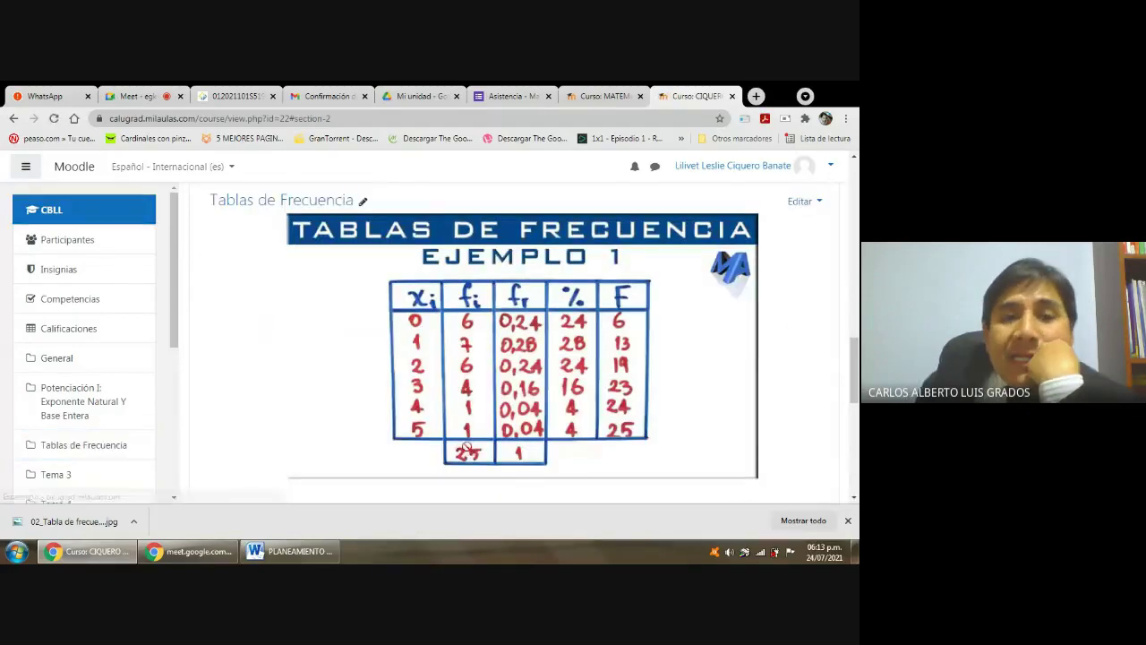
# Start a new Etiqueta resource in Tablas de Frecuencia from the Recursos list.
pyautogui.moveTo(857, 353); pyautogui.dragTo(855, 412)
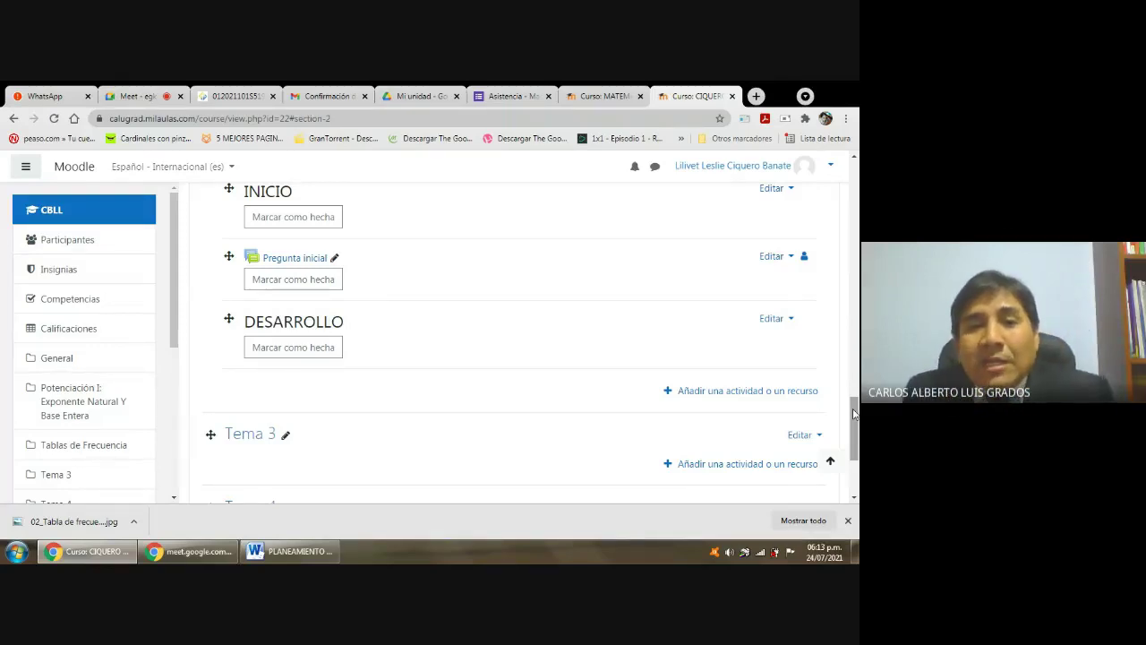
pyautogui.click(741, 391)
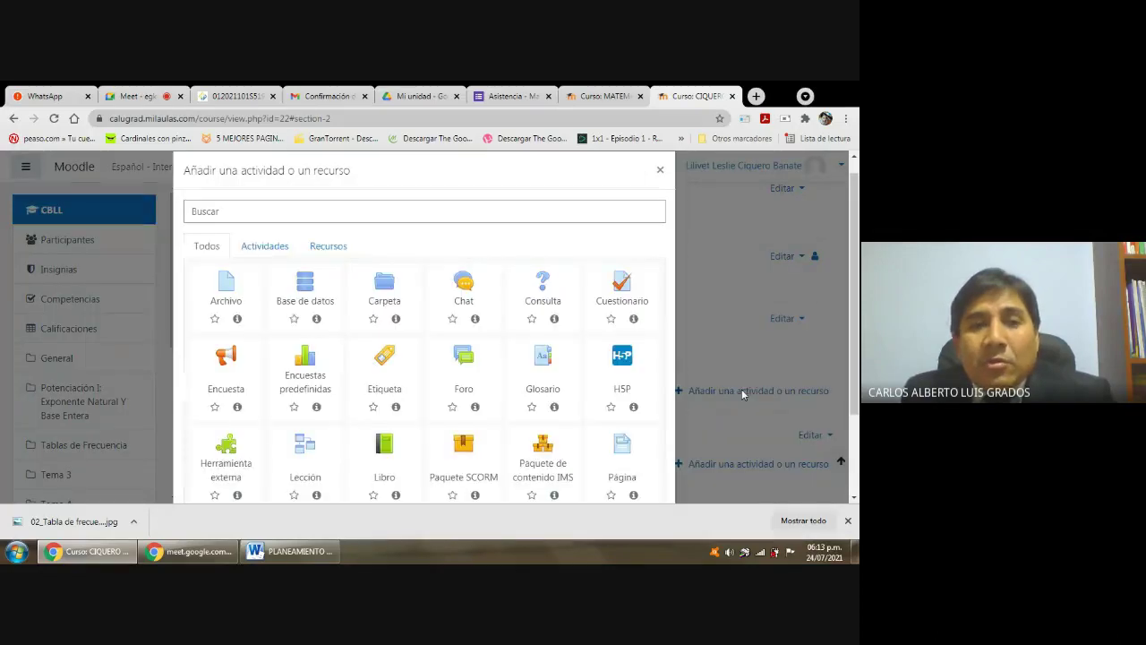
pyautogui.click(329, 248)
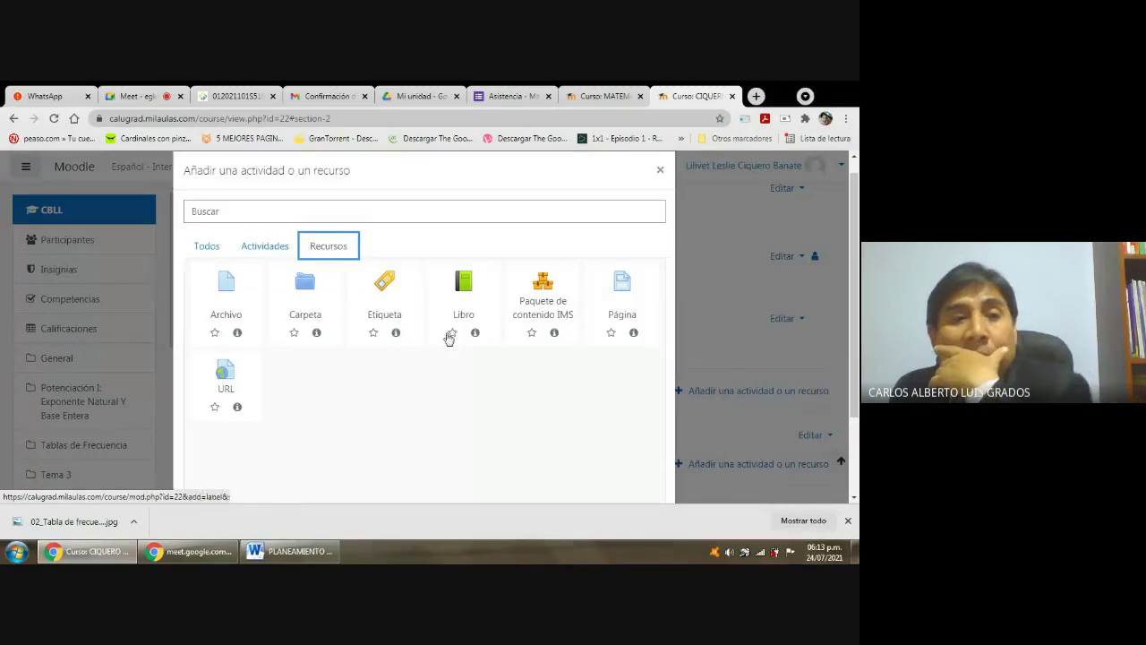
pyautogui.click(402, 308)
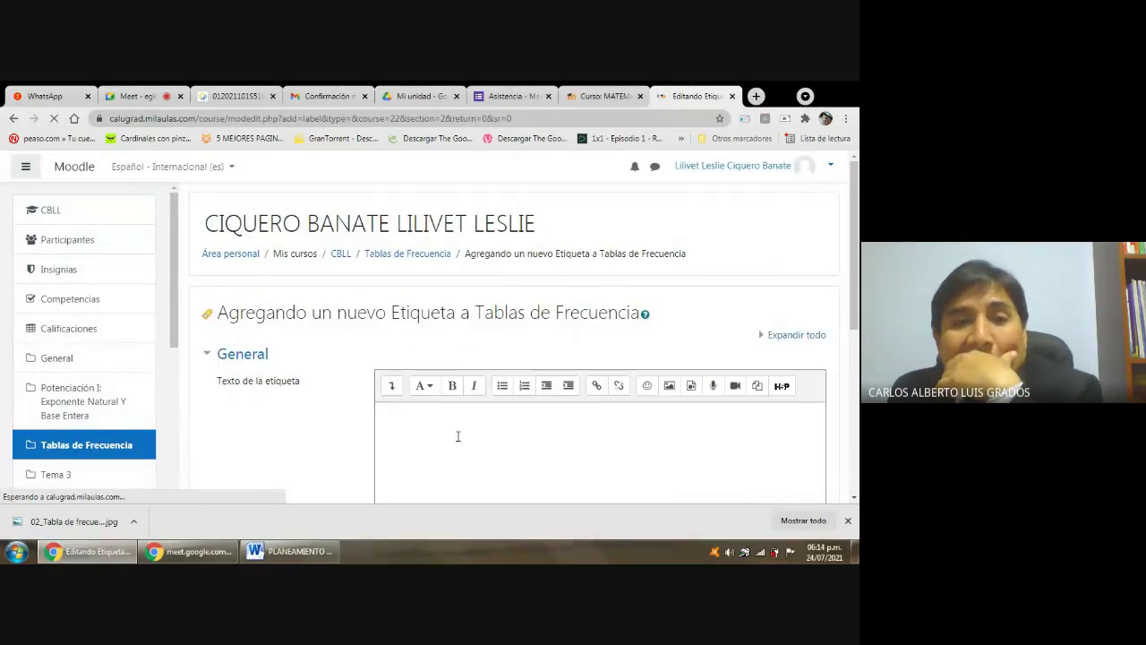
# Select the Fuentes: label text and make it bold.
pyautogui.click(450, 429)
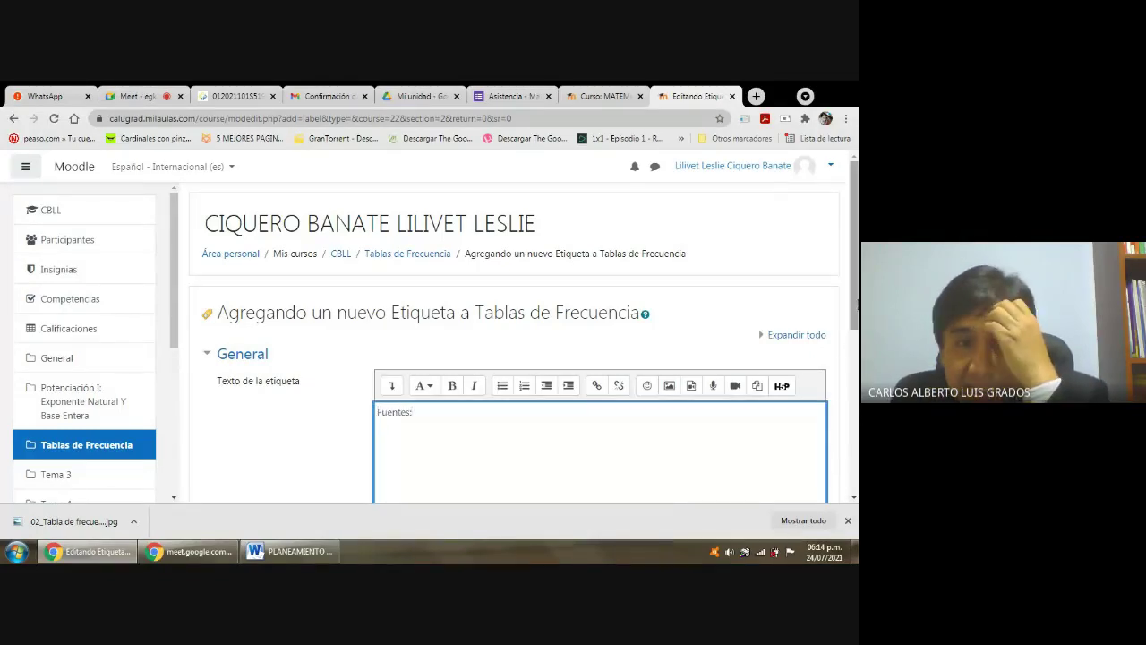
pyautogui.moveTo(857, 302); pyautogui.dragTo(857, 324)
pyautogui.moveTo(430, 373); pyautogui.dragTo(259, 356)
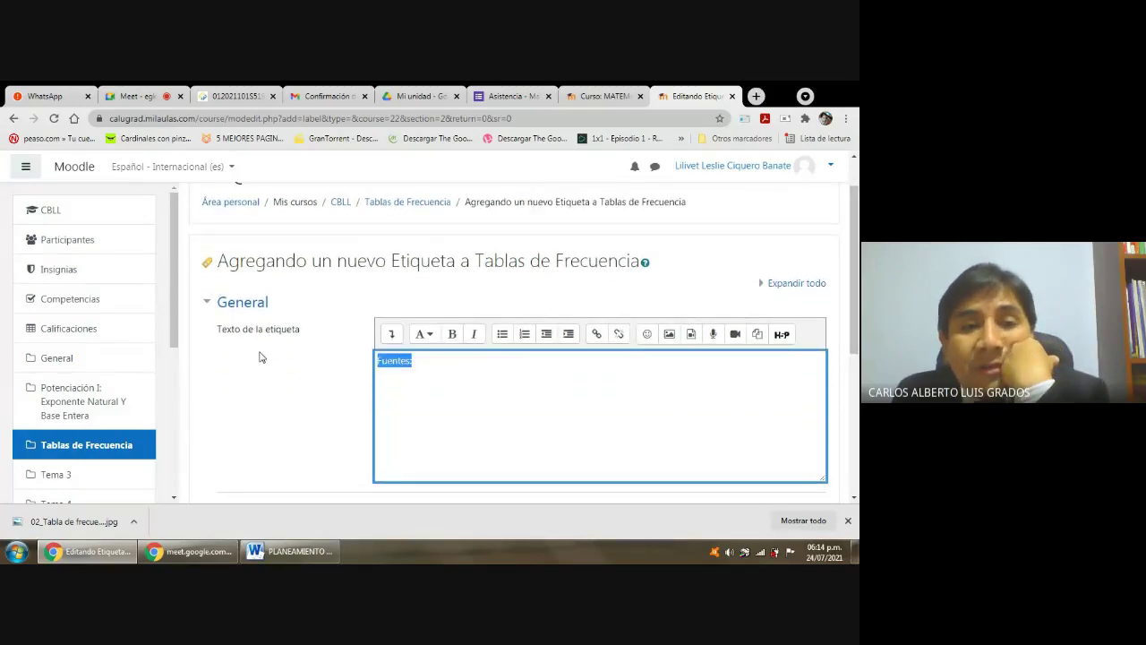
pyautogui.click(453, 336)
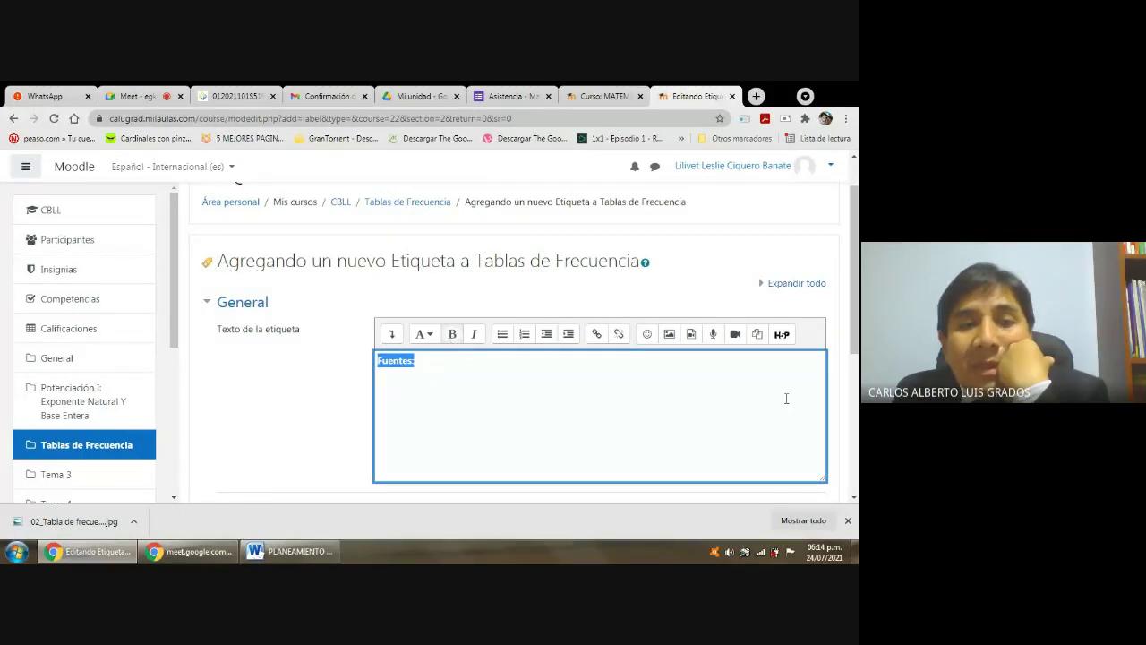
# Apply the Encabezado (largo) style to Fuentes: and save the label.
pyautogui.moveTo(856, 331); pyautogui.dragTo(856, 356)
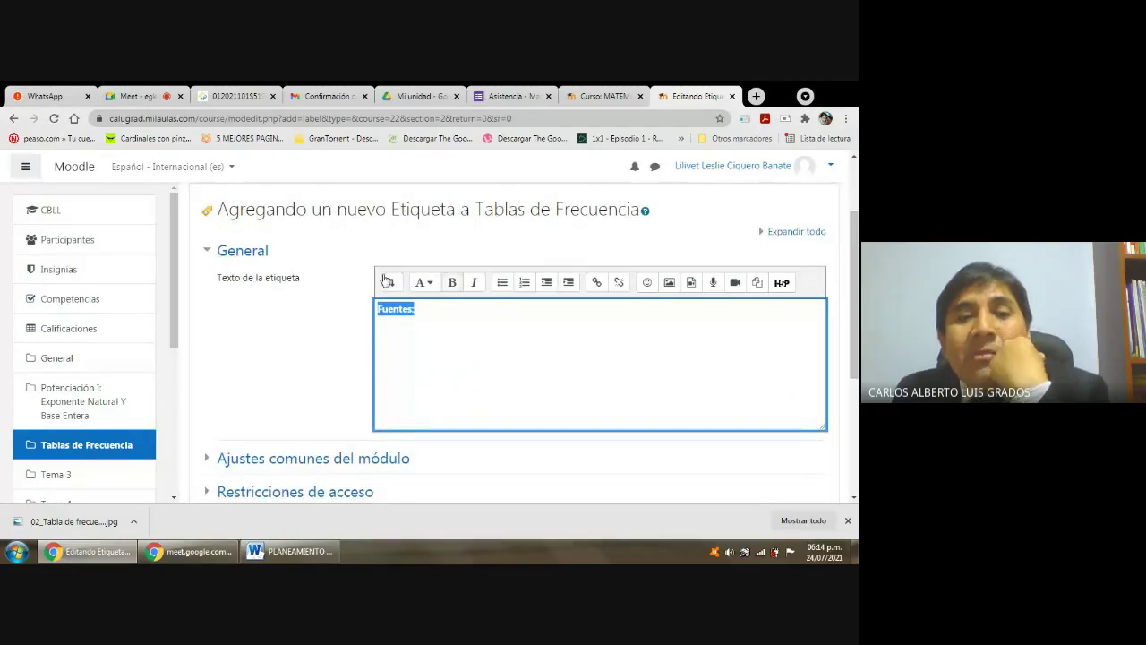
pyautogui.click(428, 283)
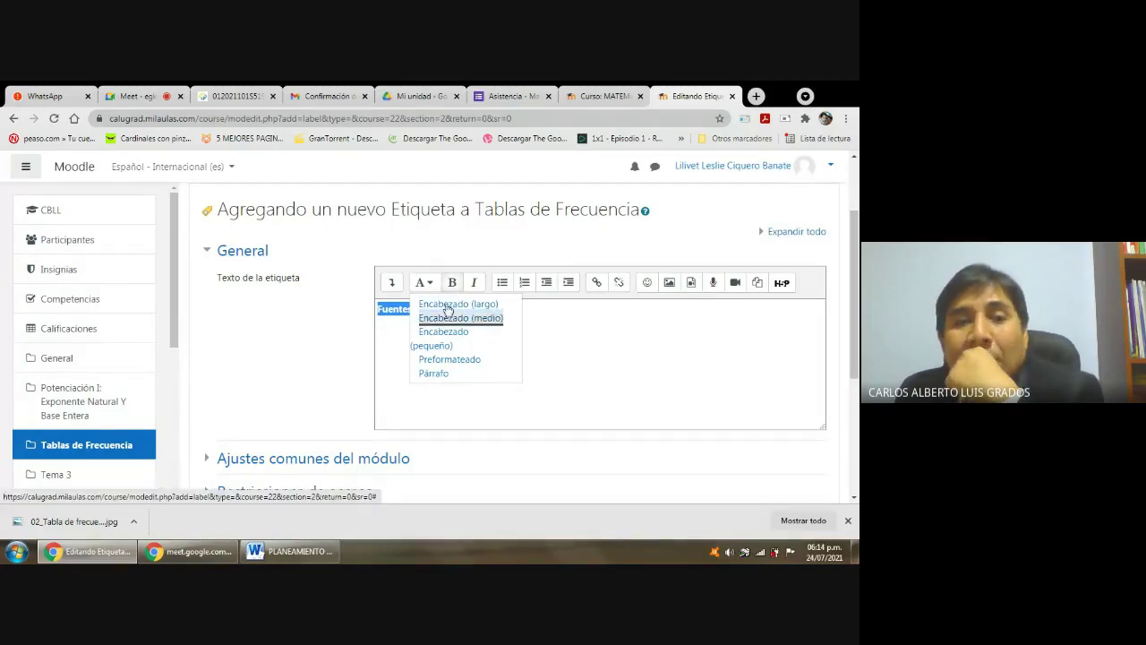
pyautogui.click(448, 318)
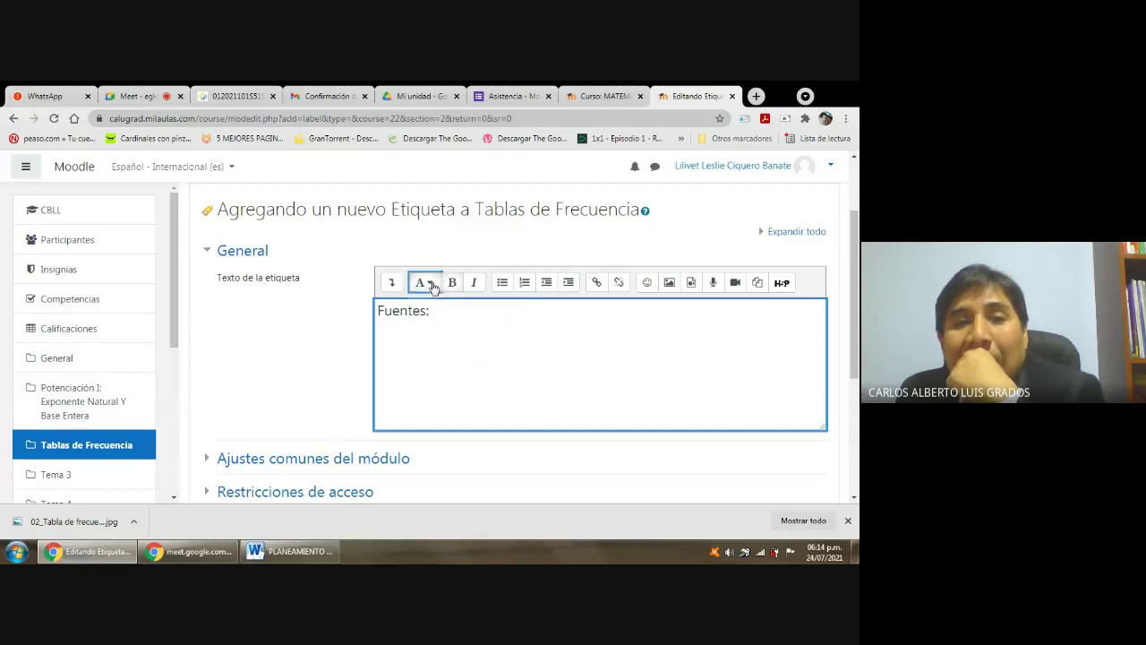
pyautogui.click(426, 282)
pyautogui.click(447, 305)
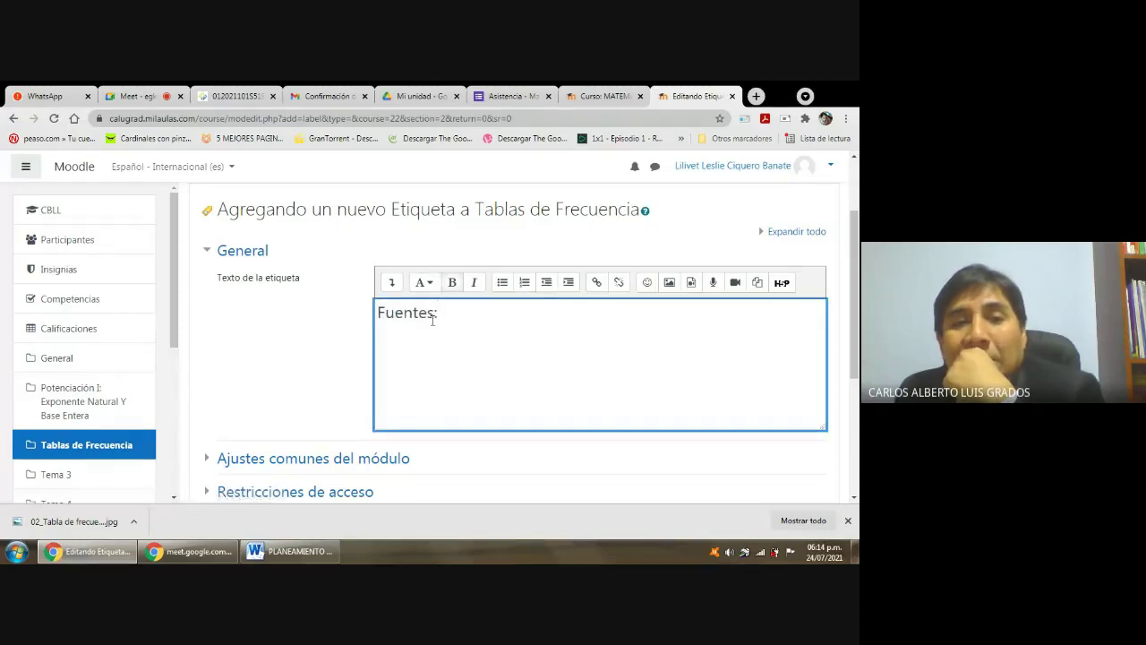
pyautogui.moveTo(439, 319); pyautogui.dragTo(353, 322)
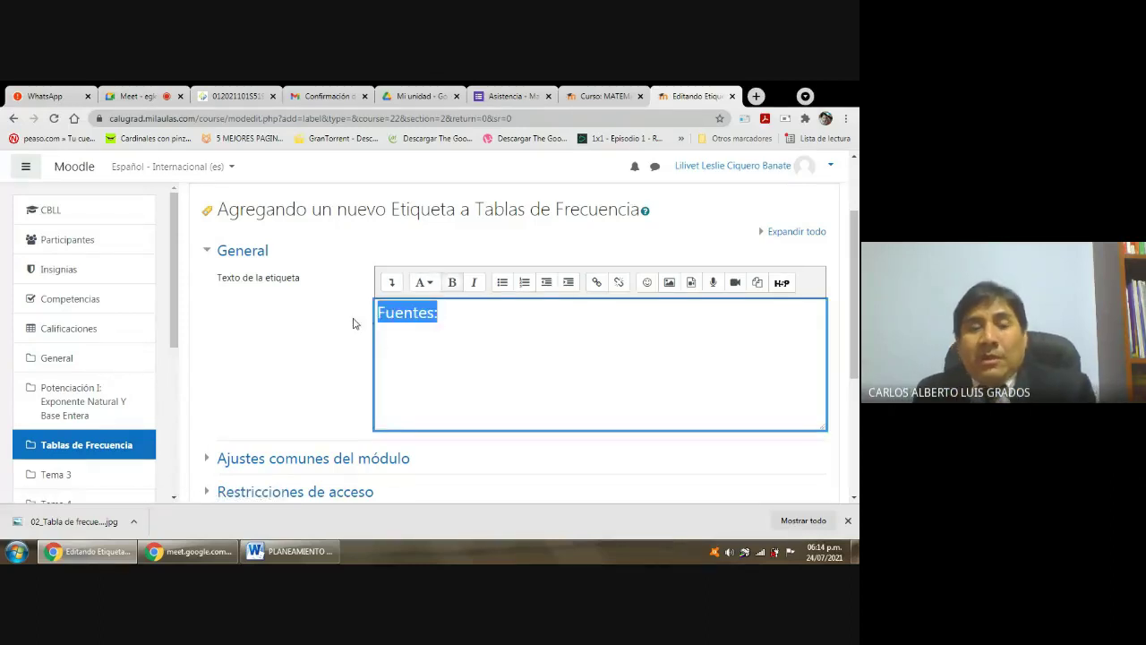
pyautogui.click(426, 282)
pyautogui.click(555, 355)
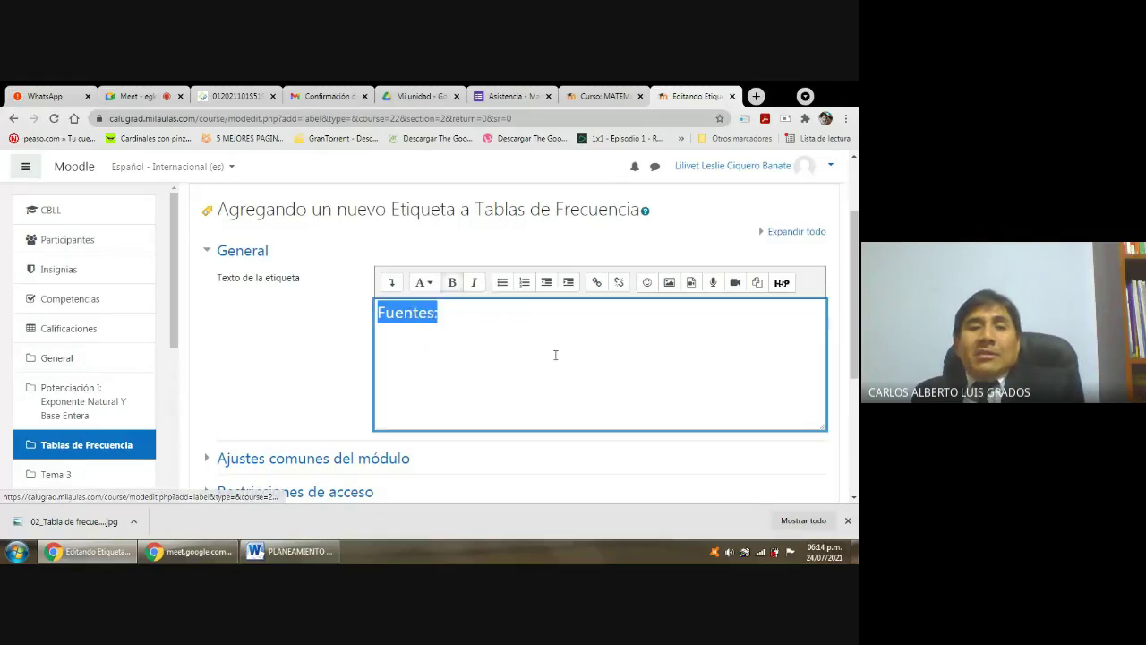
pyautogui.click(555, 355)
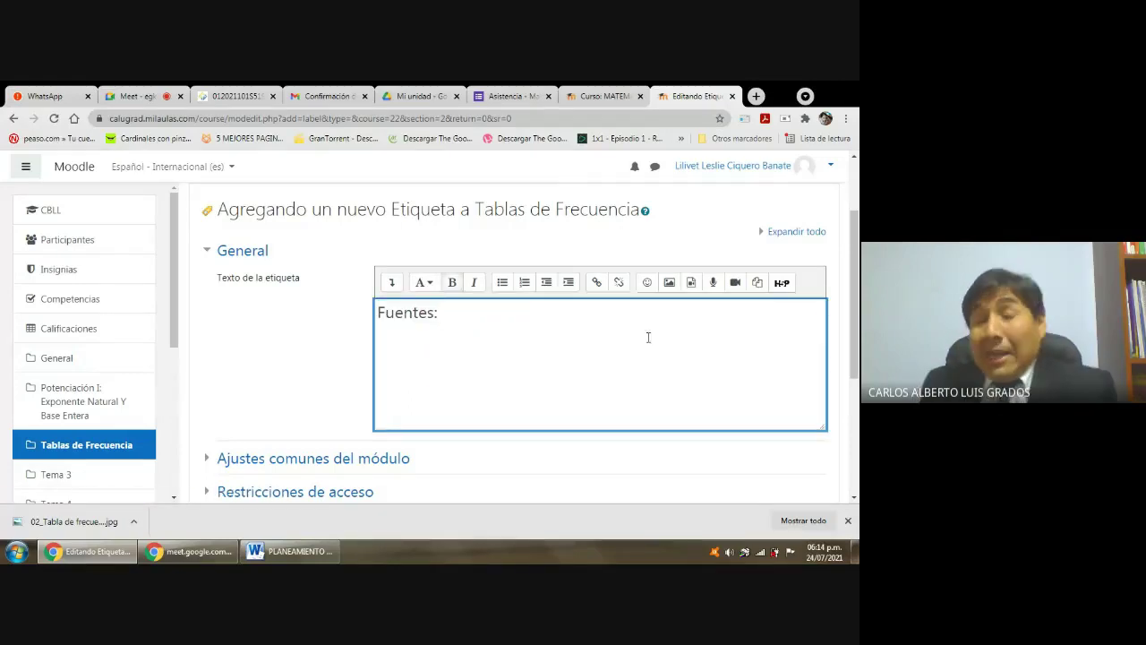
pyautogui.moveTo(856, 354); pyautogui.dragTo(847, 450)
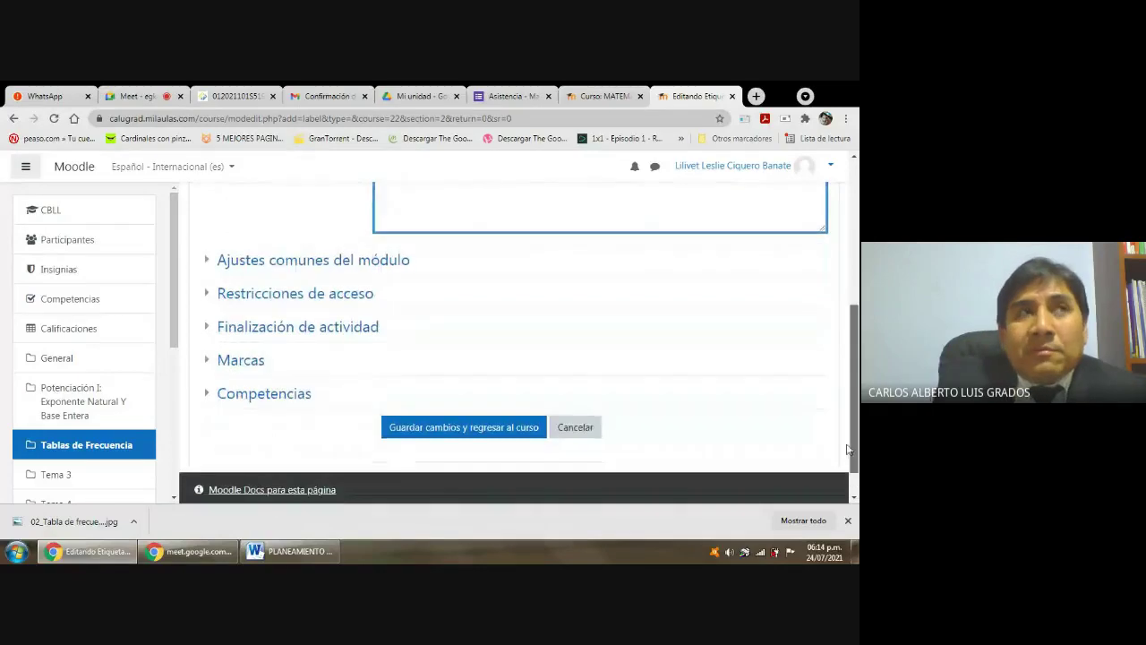
pyautogui.click(471, 435)
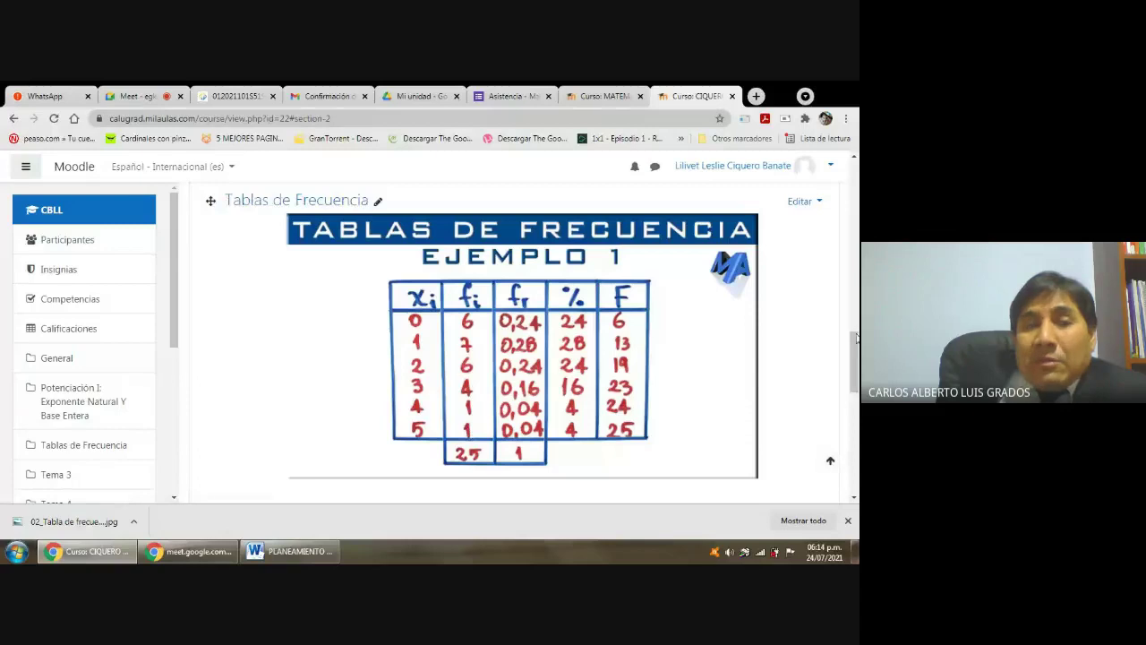
# Attempt to move the Fuentes: label, cancel, and bring up the activity/resource chooser.
pyautogui.moveTo(853, 345); pyautogui.dragTo(851, 398)
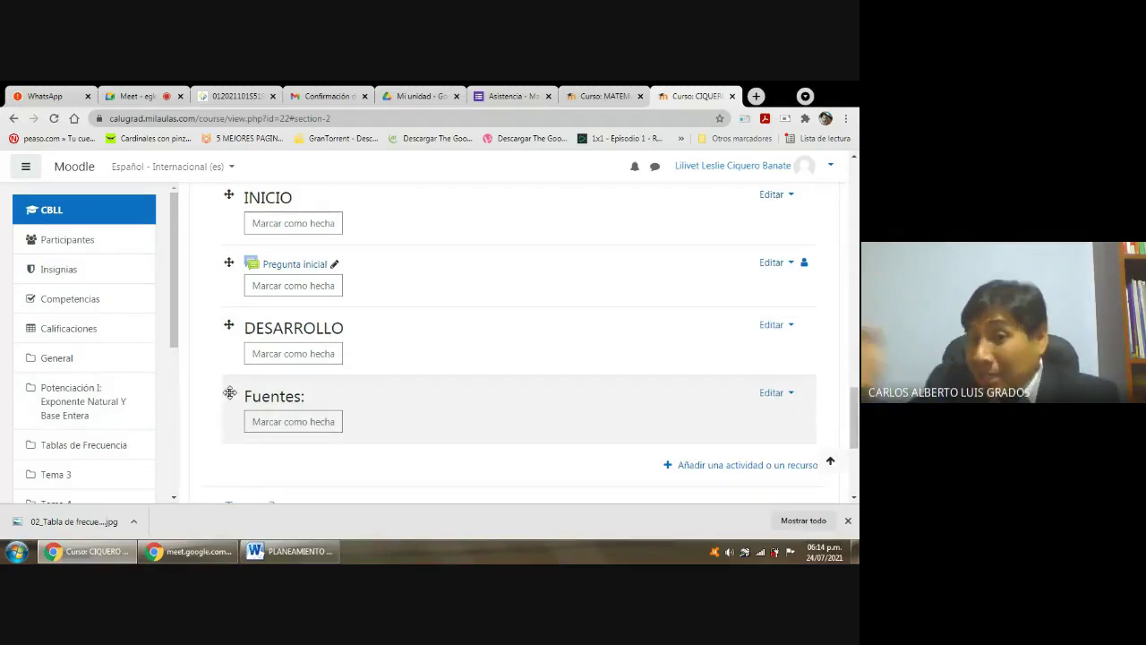
pyautogui.moveTo(230, 392); pyautogui.dragTo(235, 397)
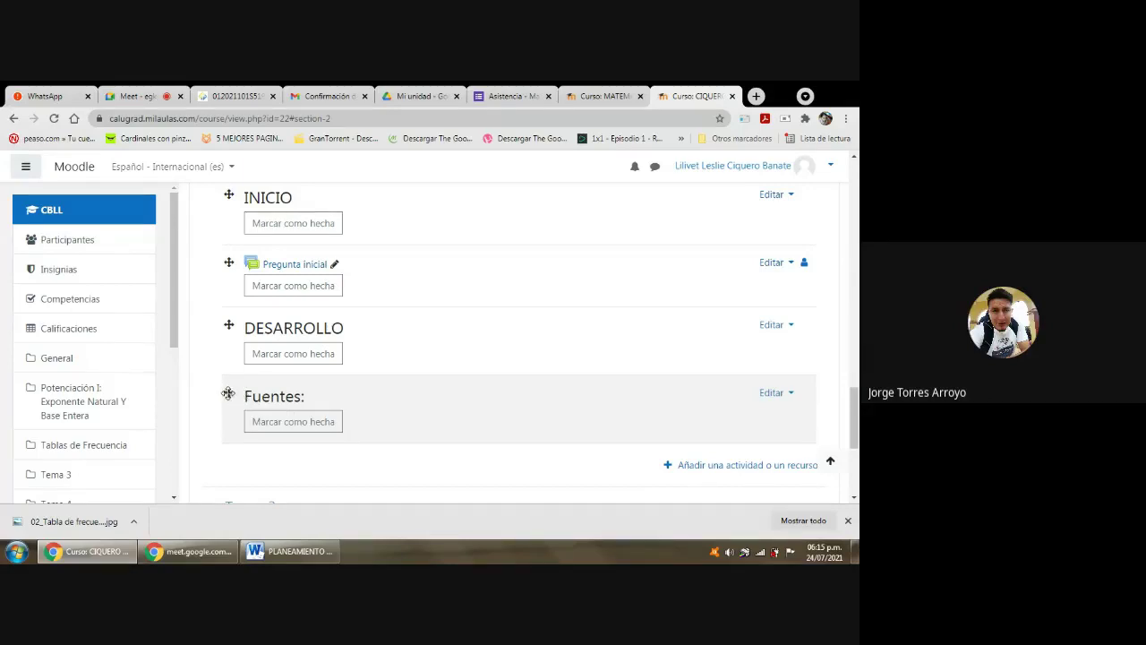
pyautogui.moveTo(229, 393); pyautogui.dragTo(258, 395)
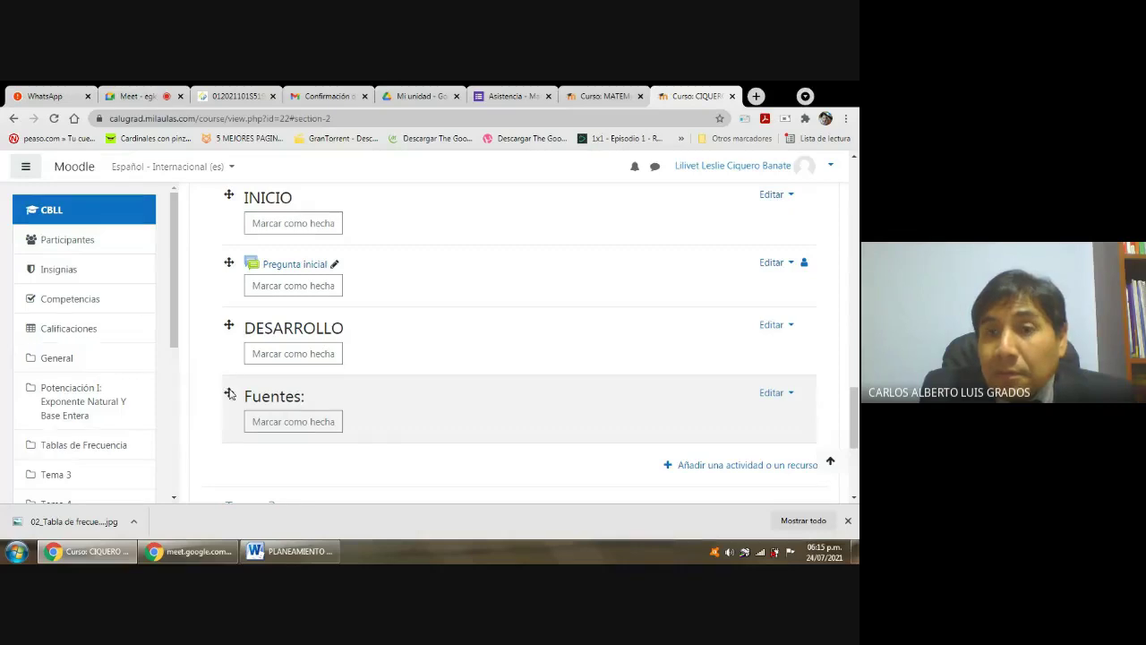
pyautogui.click(228, 393)
pyautogui.press('Escape')
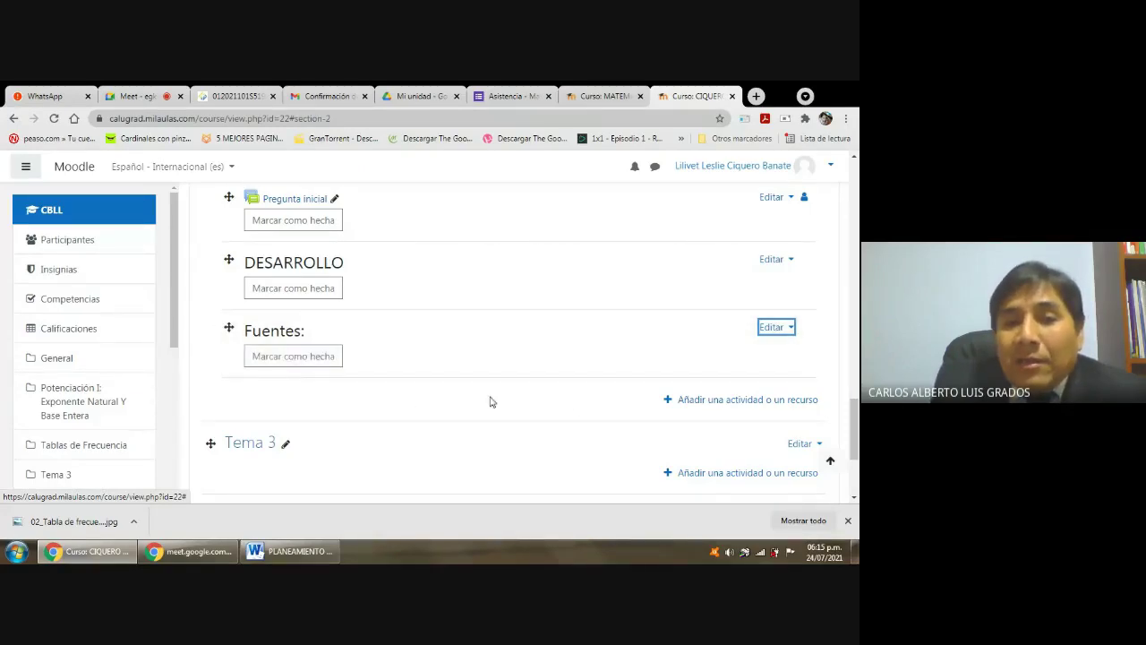
pyautogui.click(731, 401)
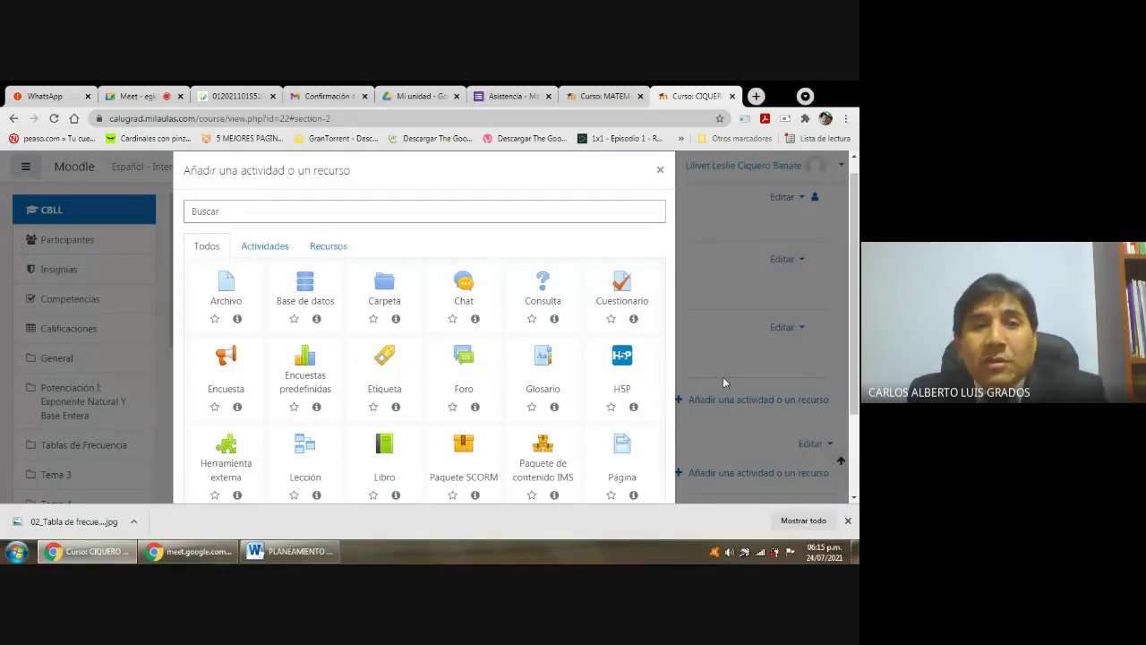
# Add another Etiqueta resource and type Fuentes as its text.
pyautogui.click(328, 247)
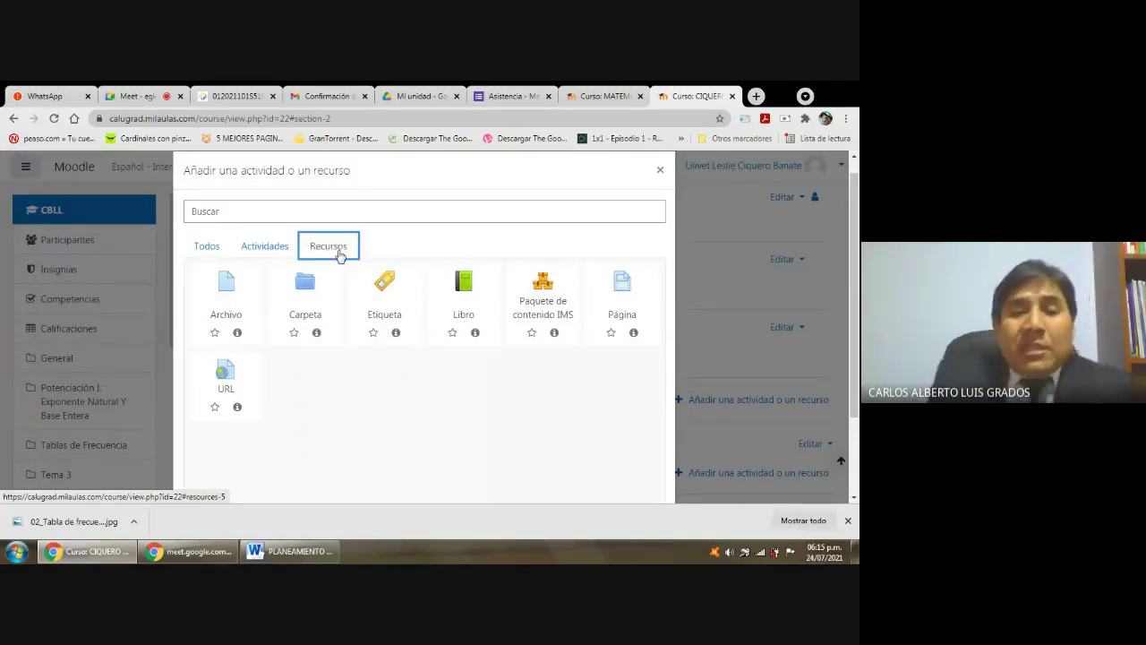
pyautogui.click(383, 285)
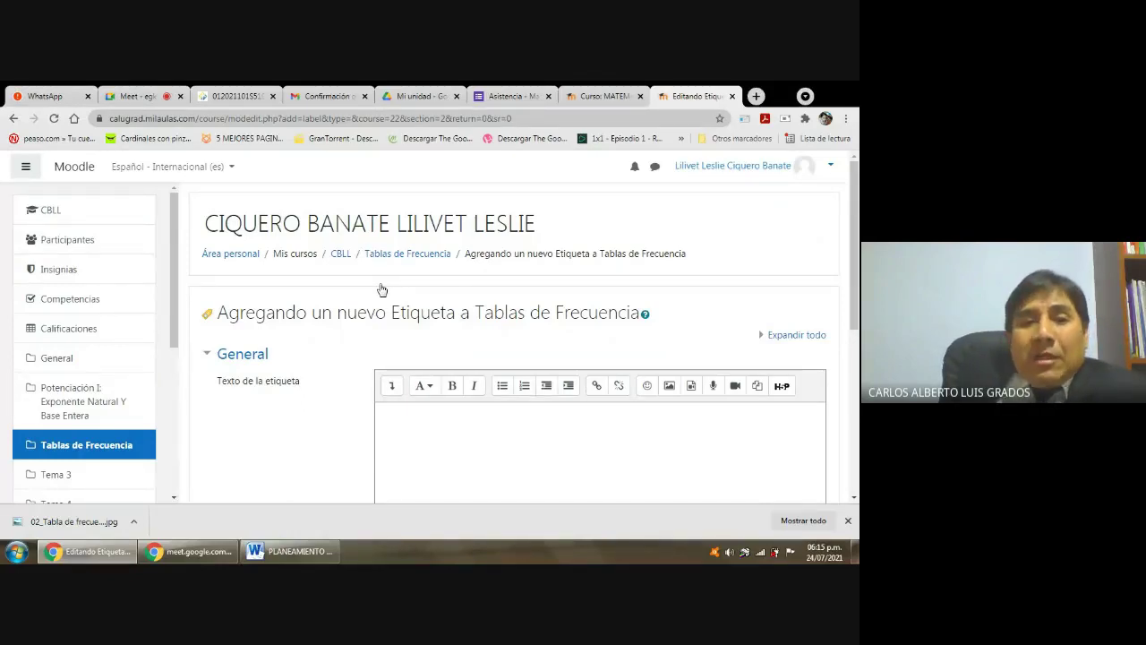
pyautogui.click(610, 422)
pyautogui.scroll(-1, 610, 421)
pyautogui.scroll(-1, 611, 421)
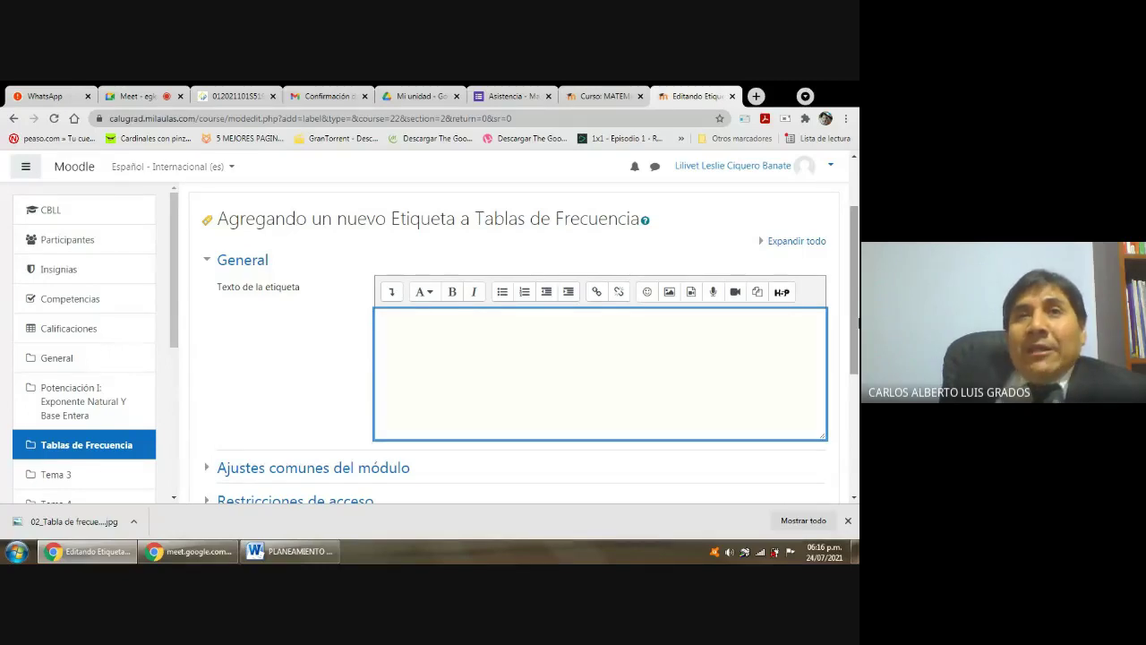
pyautogui.write('Fuentes')
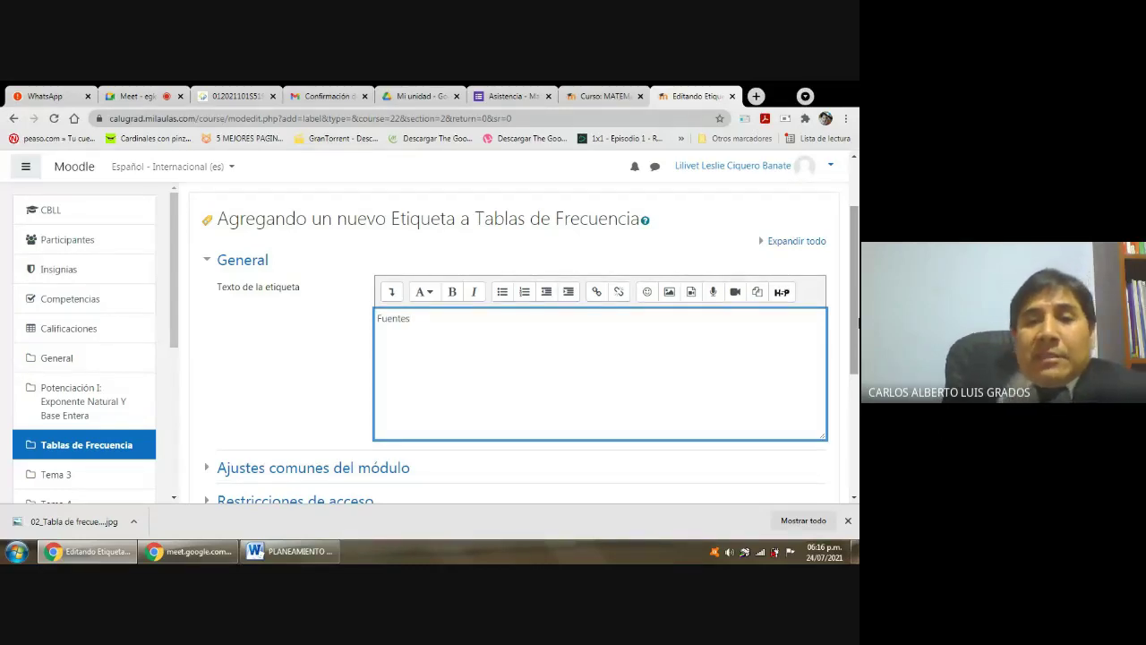
# Format Fuentes as a bold Encabezado (largo) heading and save the label.
pyautogui.moveTo(430, 324); pyautogui.dragTo(375, 320)
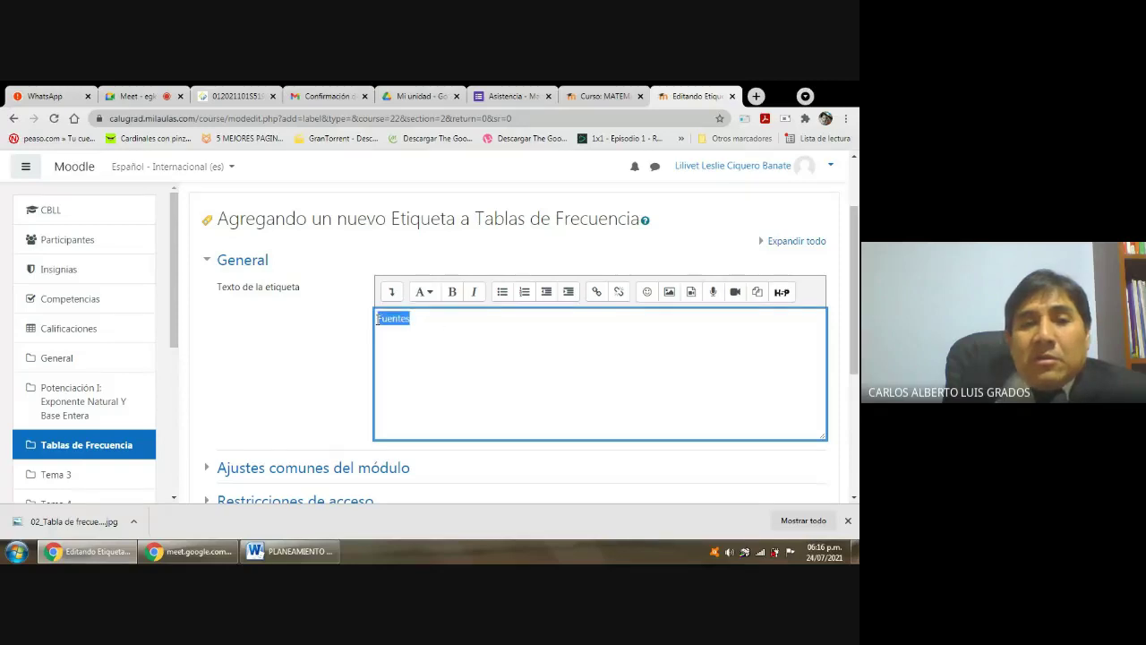
pyautogui.click(426, 294)
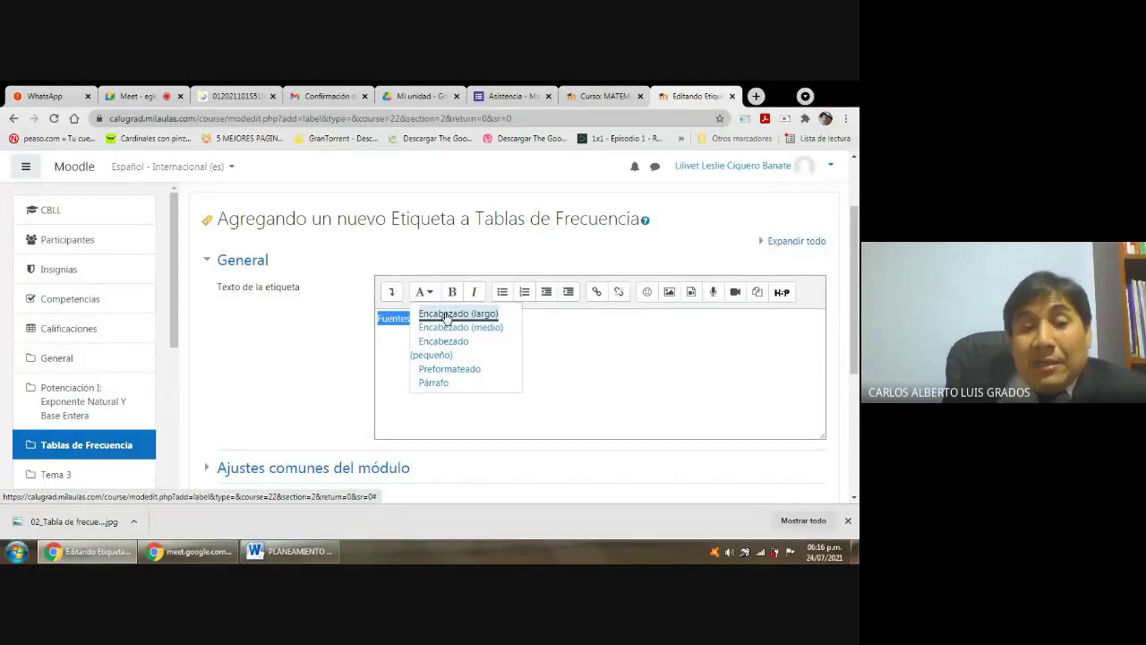
pyautogui.click(449, 317)
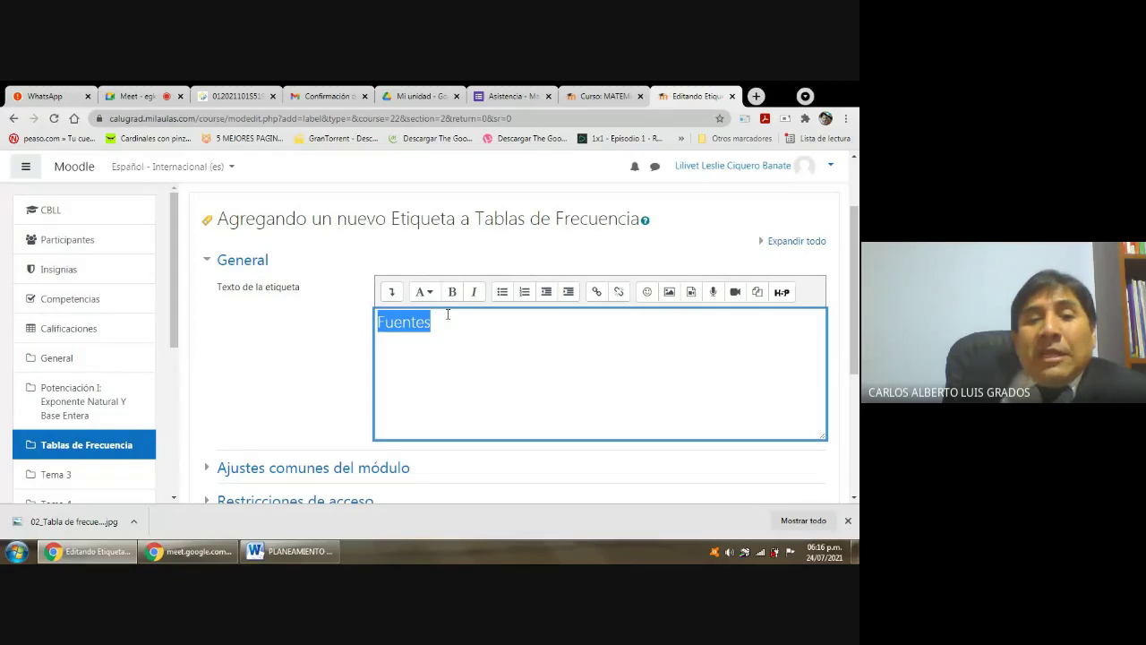
pyautogui.scroll(-1, 697, 283)
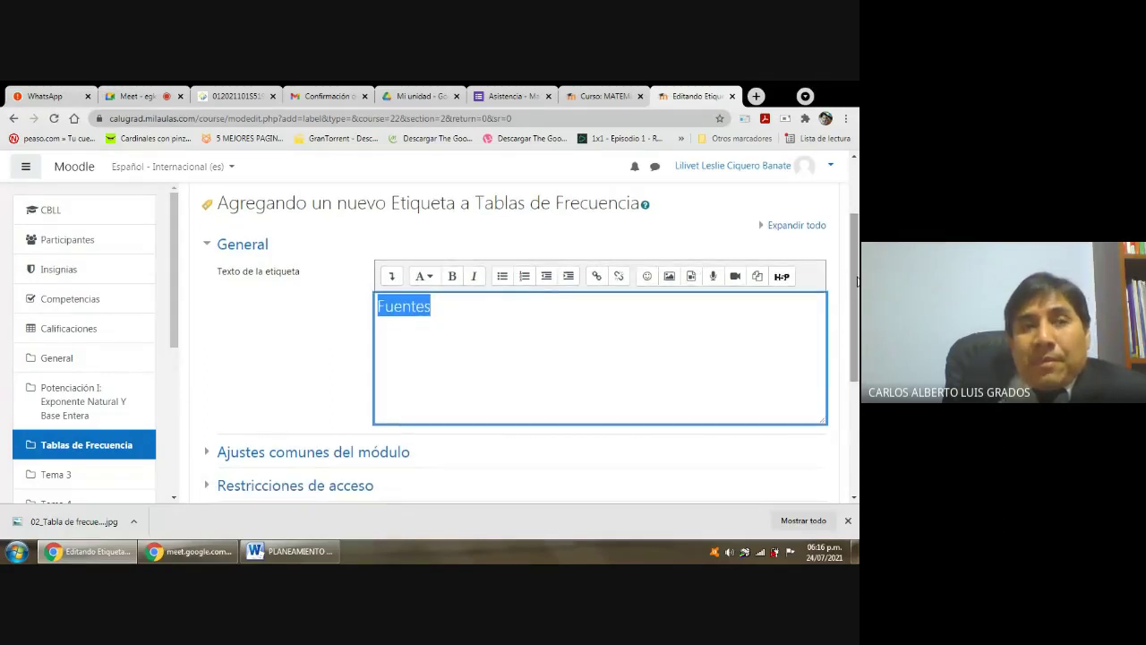
pyautogui.click(451, 277)
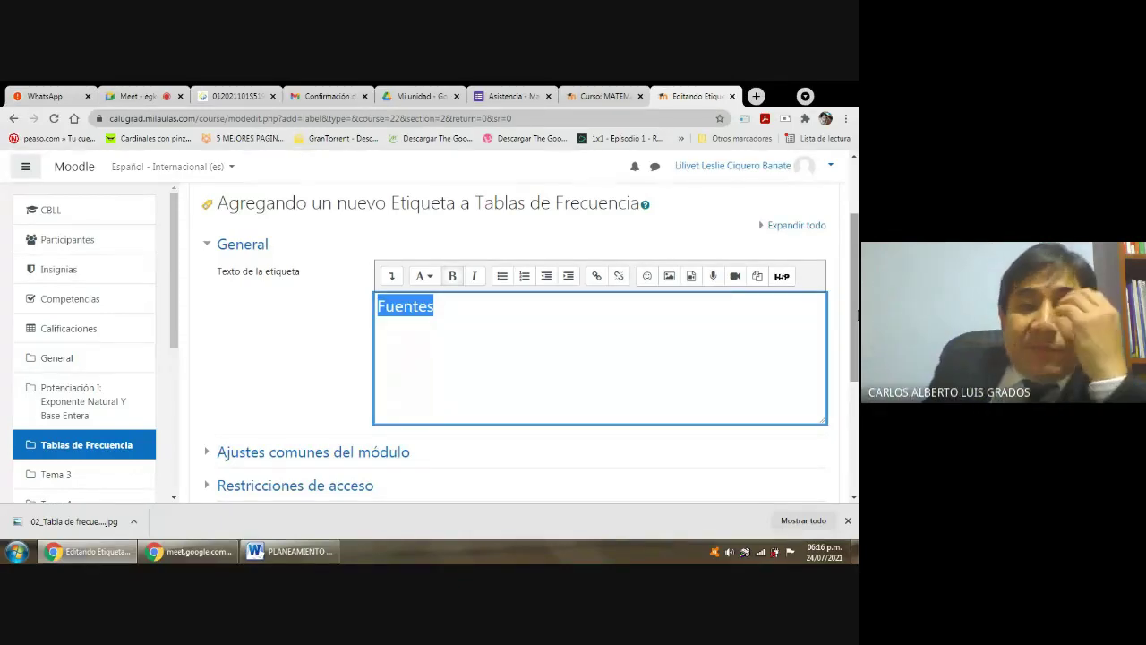
pyautogui.scroll(-3, 526, 487)
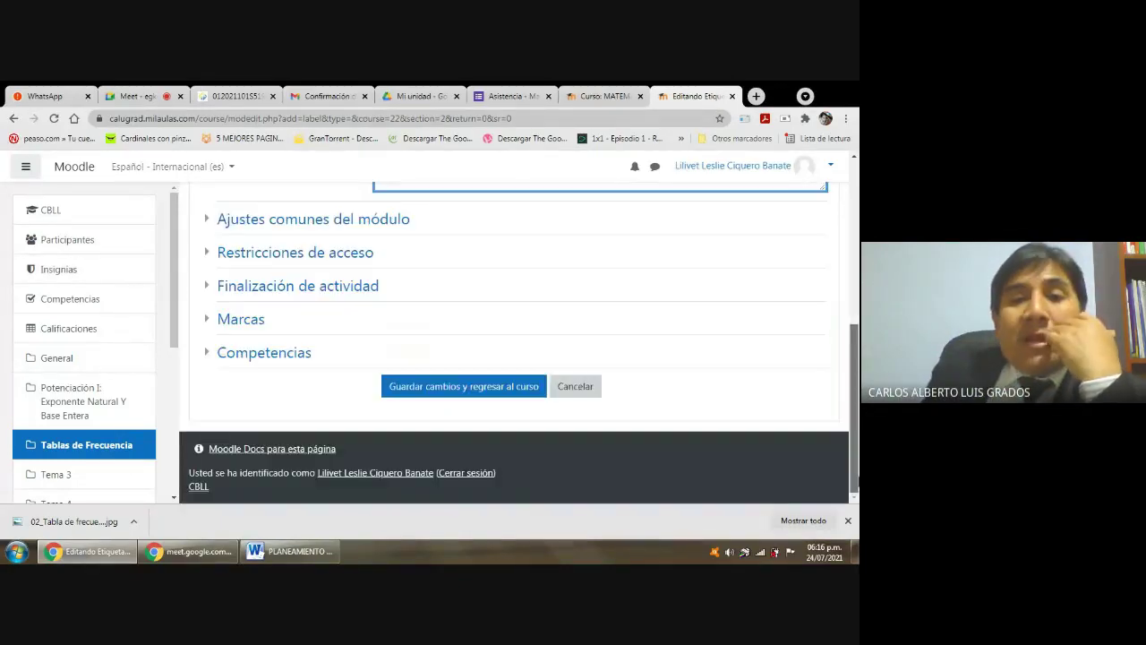
pyautogui.click(475, 392)
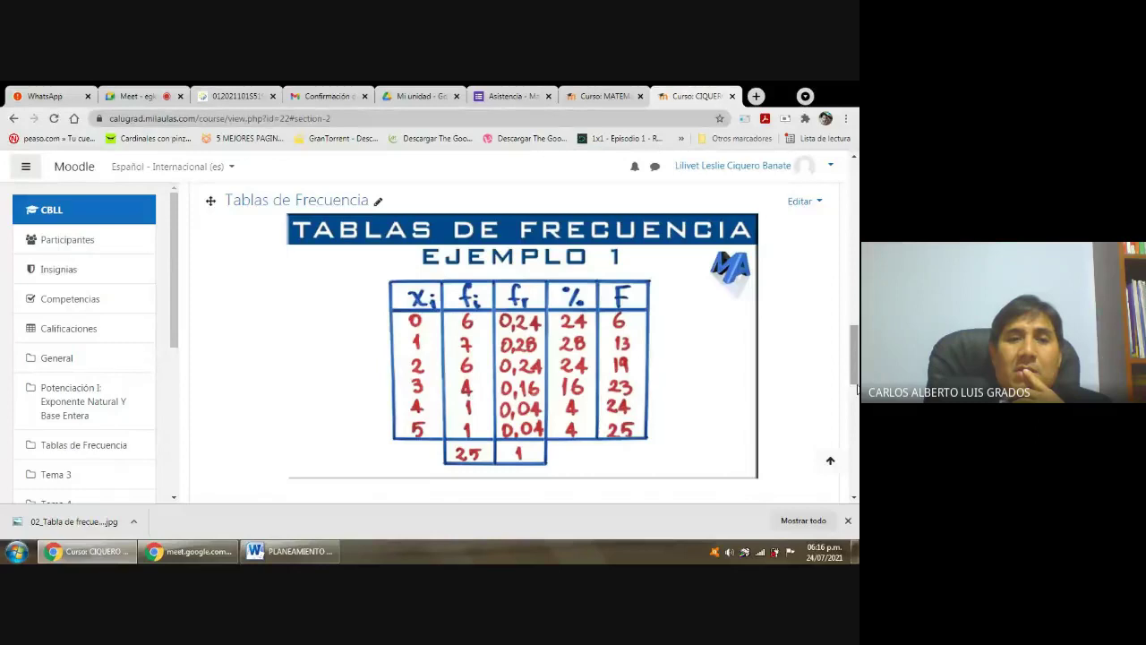
# Delete the second, duplicate Fuentes label via Editar > Borrar, confirming with Sí.
pyautogui.scroll(-5, 528, 340)
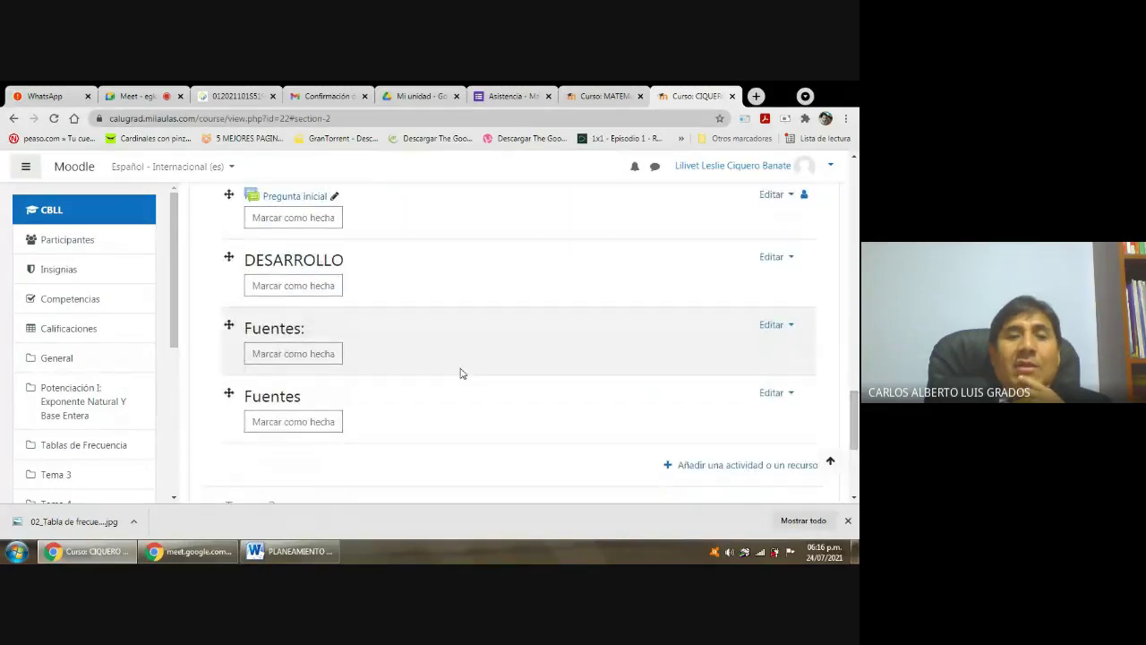
pyautogui.click(791, 394)
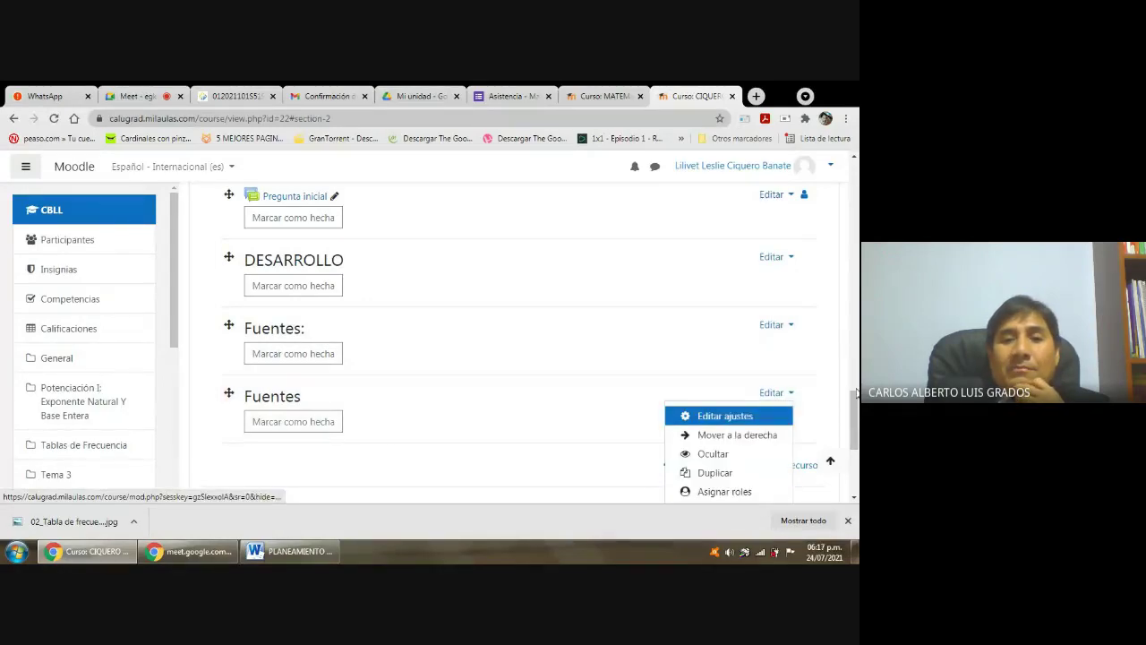
pyautogui.moveTo(855, 398); pyautogui.dragTo(855, 423)
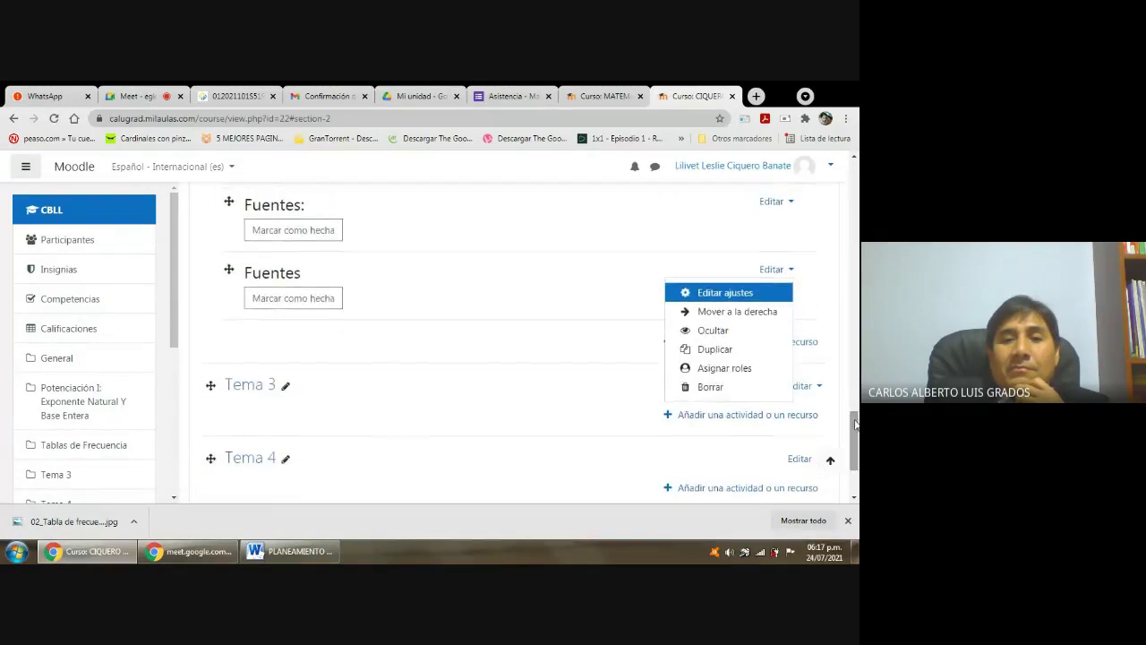
pyautogui.click(724, 386)
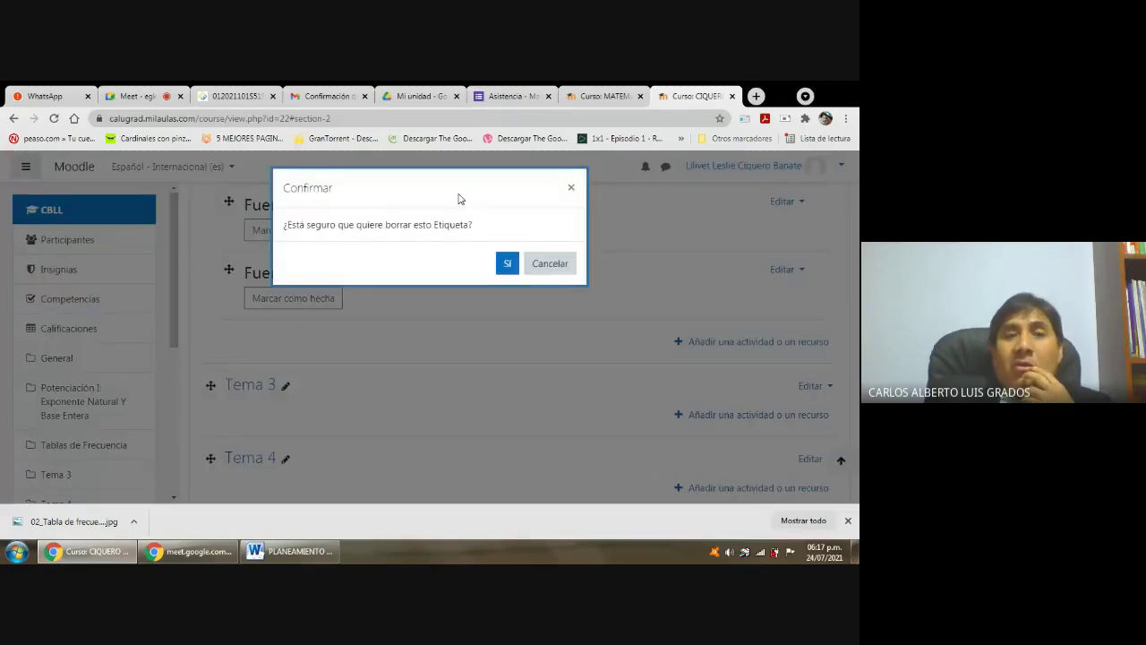
pyautogui.rightClick(507, 262)
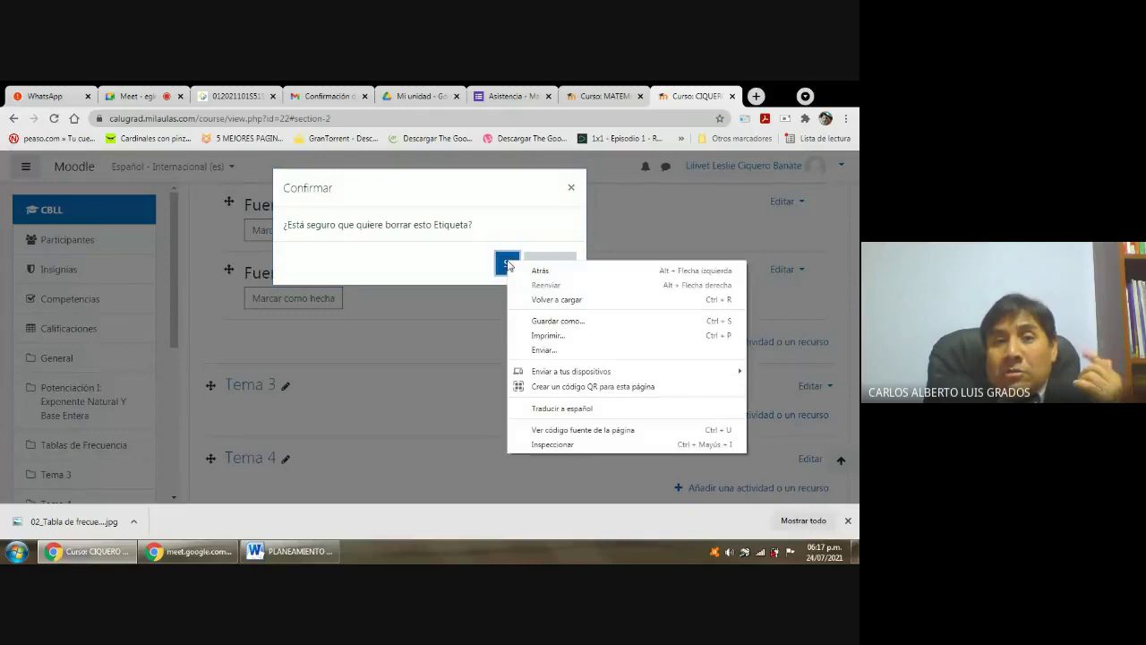
pyautogui.rightClick(505, 263)
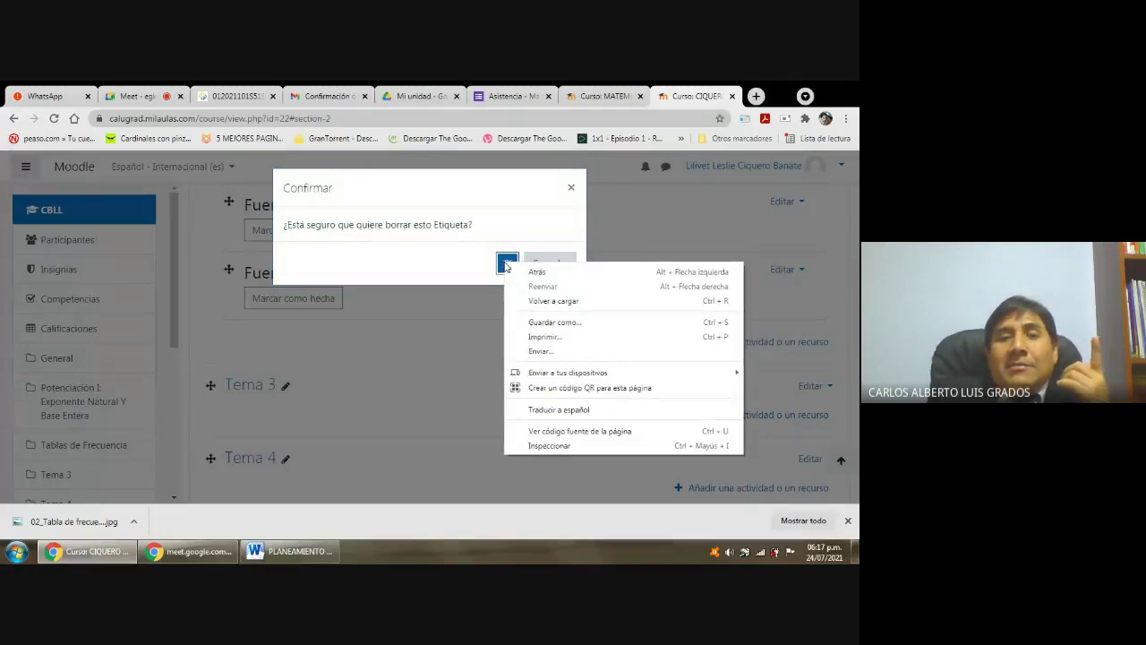
pyautogui.click(505, 264)
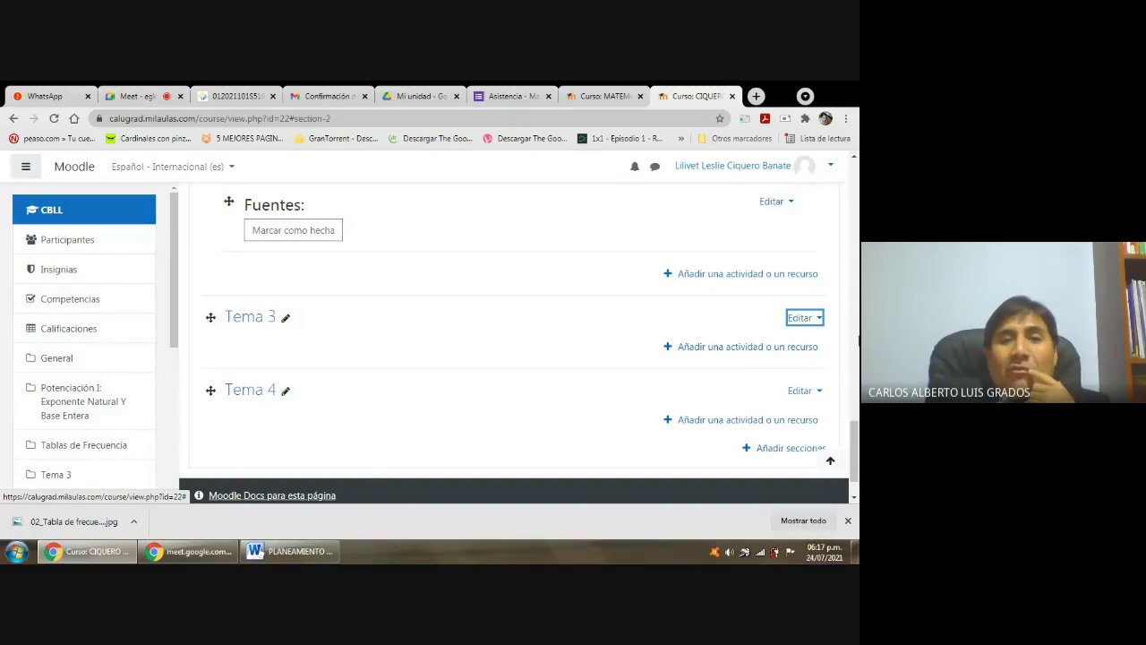
# Indent the Fuentes: label with Mover a la derecha, then switch to the MAT_FIS course tab.
pyautogui.moveTo(855, 424); pyautogui.dragTo(853, 399)
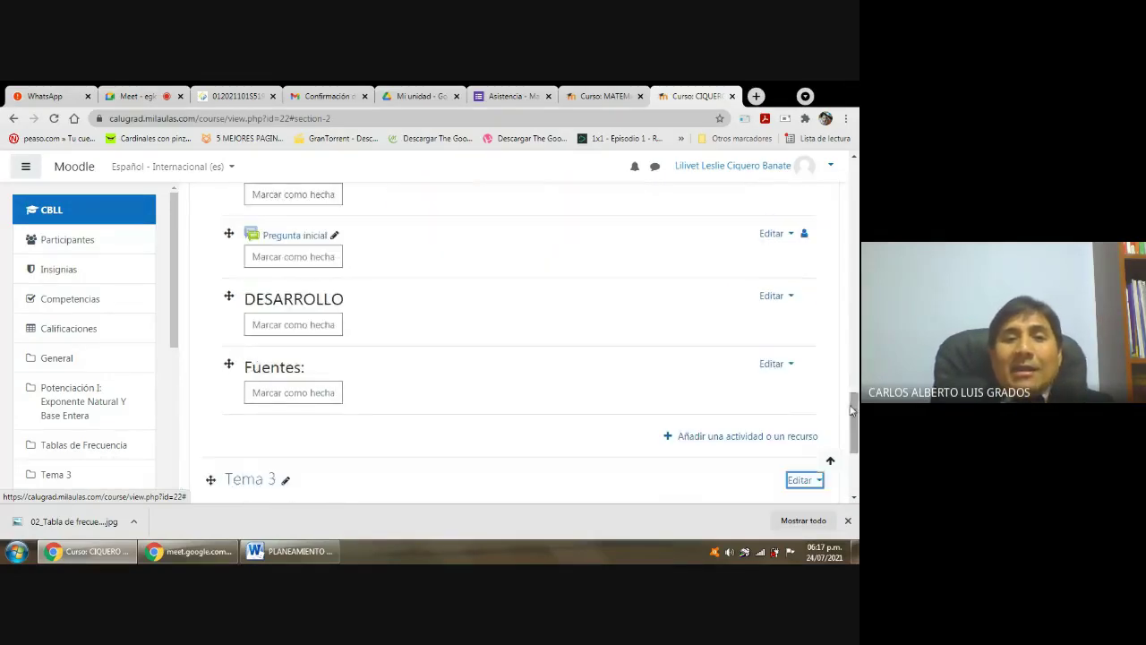
pyautogui.click(775, 364)
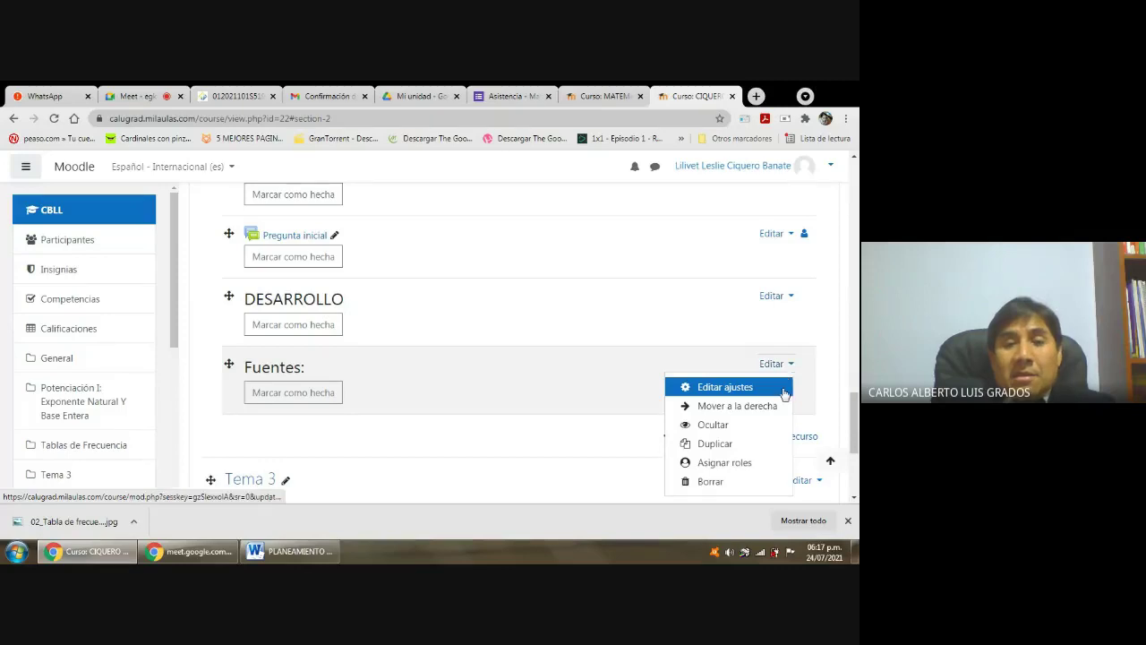
pyautogui.click(777, 407)
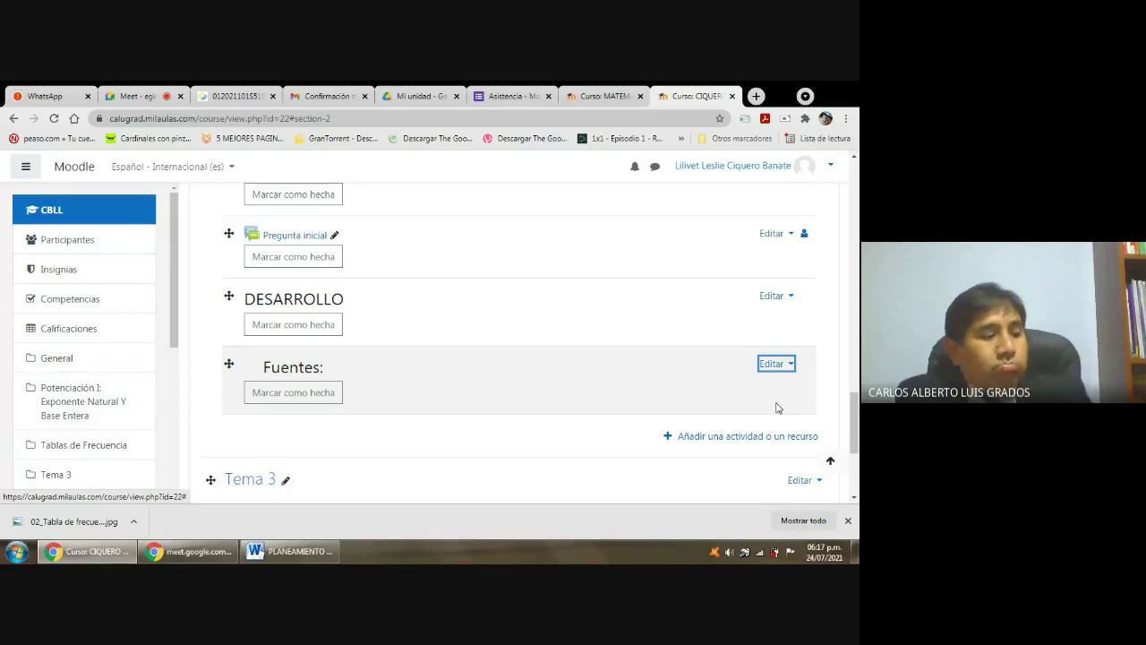
pyautogui.moveTo(854, 410)
pyautogui.mouseDown()
pyautogui.moveTo(854, 428)
pyautogui.moveTo(854, 394)
pyautogui.mouseUp()
pyautogui.click(605, 96)
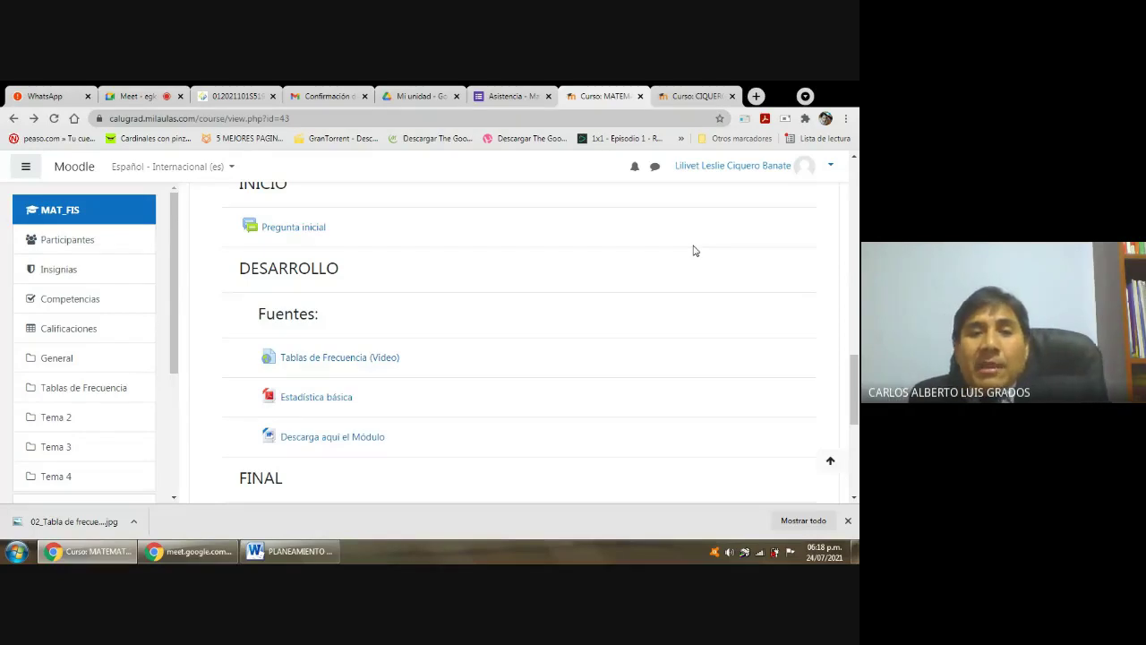
# Preview the reference course's Tablas de Frecuencia (Video) resource, then go back to the CBLL course.
pyautogui.click(312, 358)
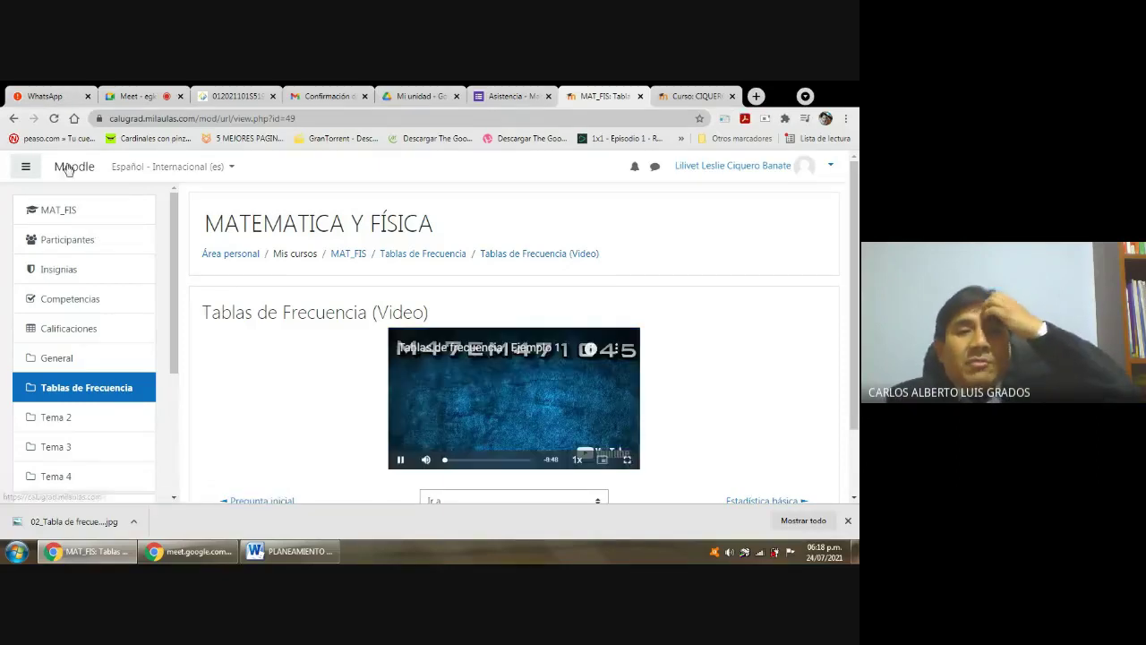
pyautogui.click(14, 118)
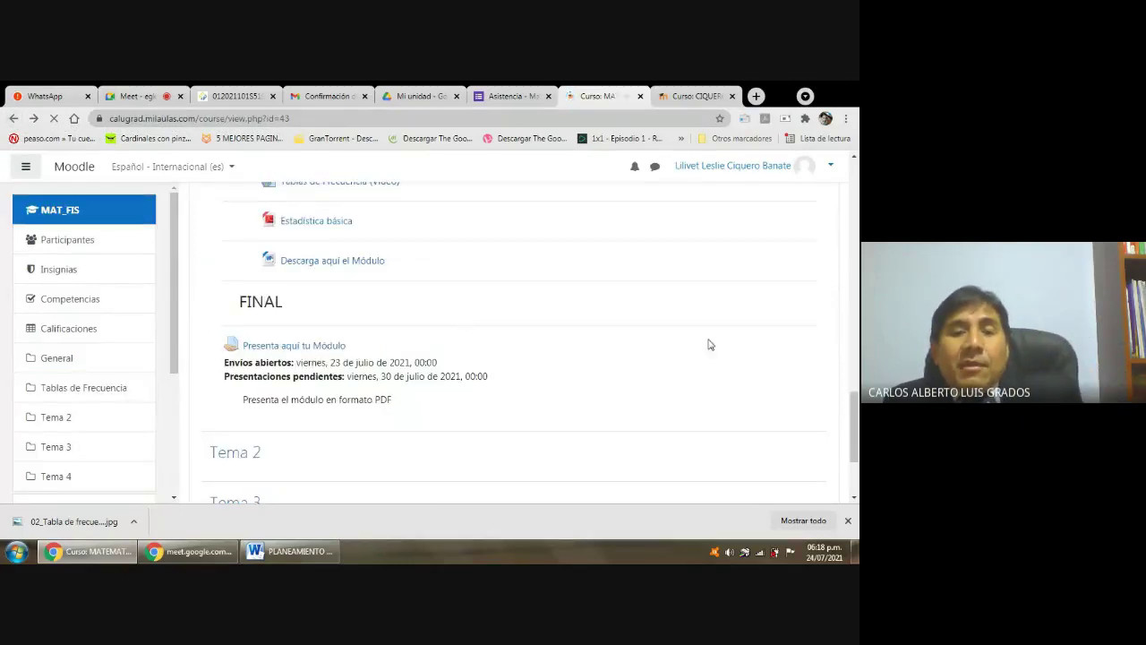
pyautogui.moveTo(851, 465); pyautogui.dragTo(846, 430)
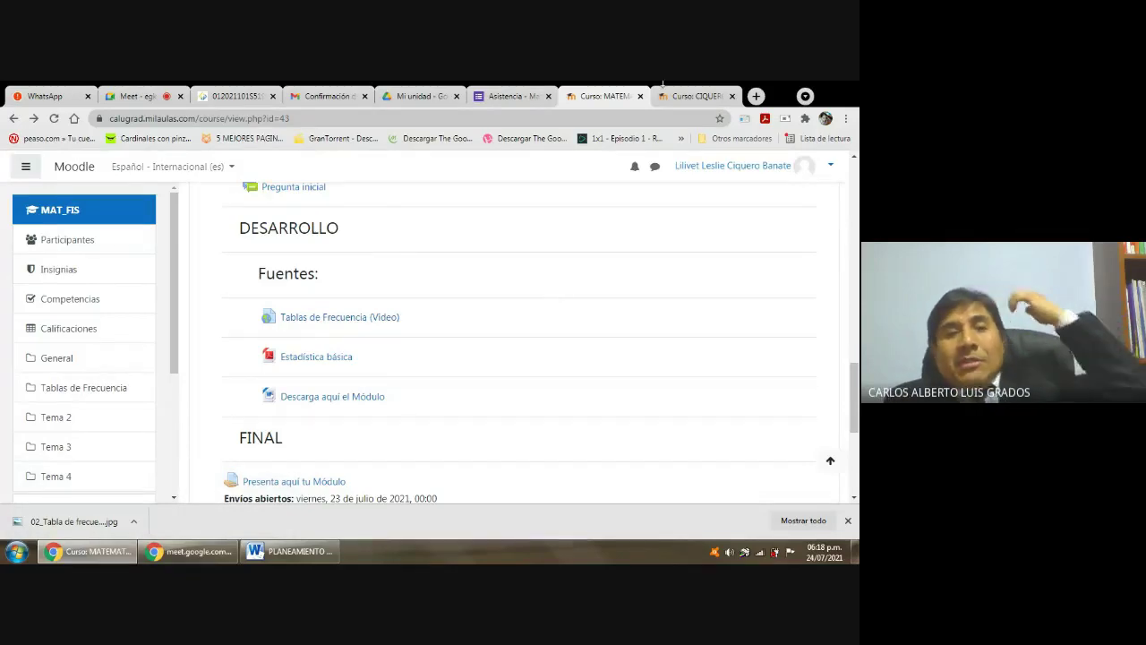
pyautogui.click(693, 100)
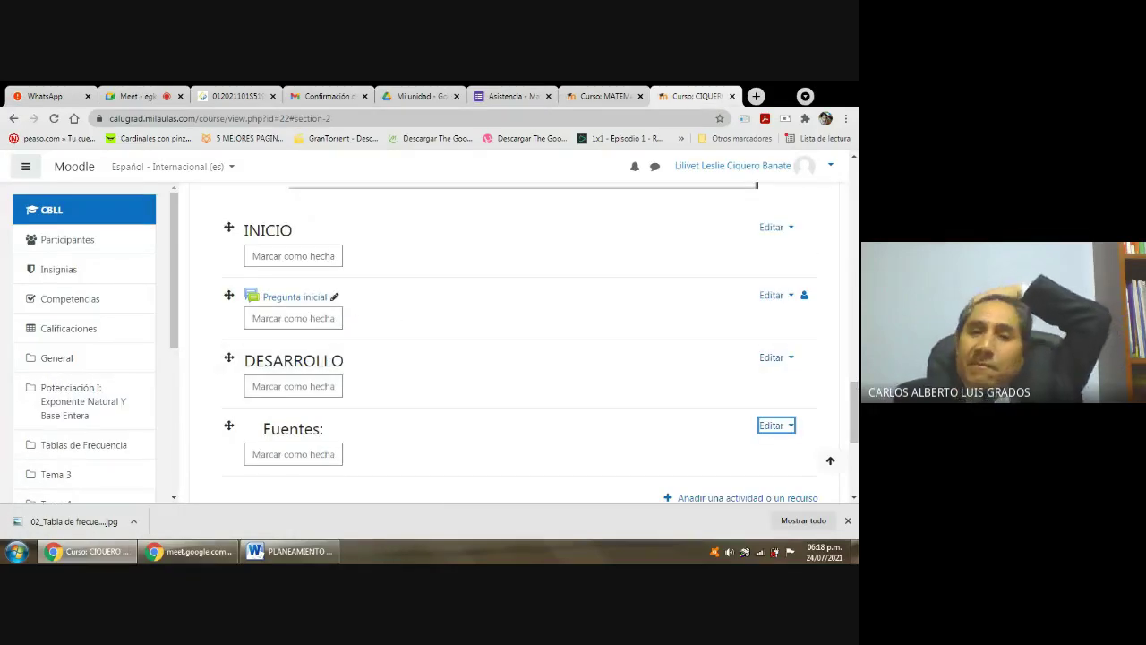
# Start adding a URL resource after the Fuentes: label in Tablas de Frecuencia.
pyautogui.moveTo(856, 397); pyautogui.dragTo(856, 424)
pyautogui.scroll(1, 491, 367)
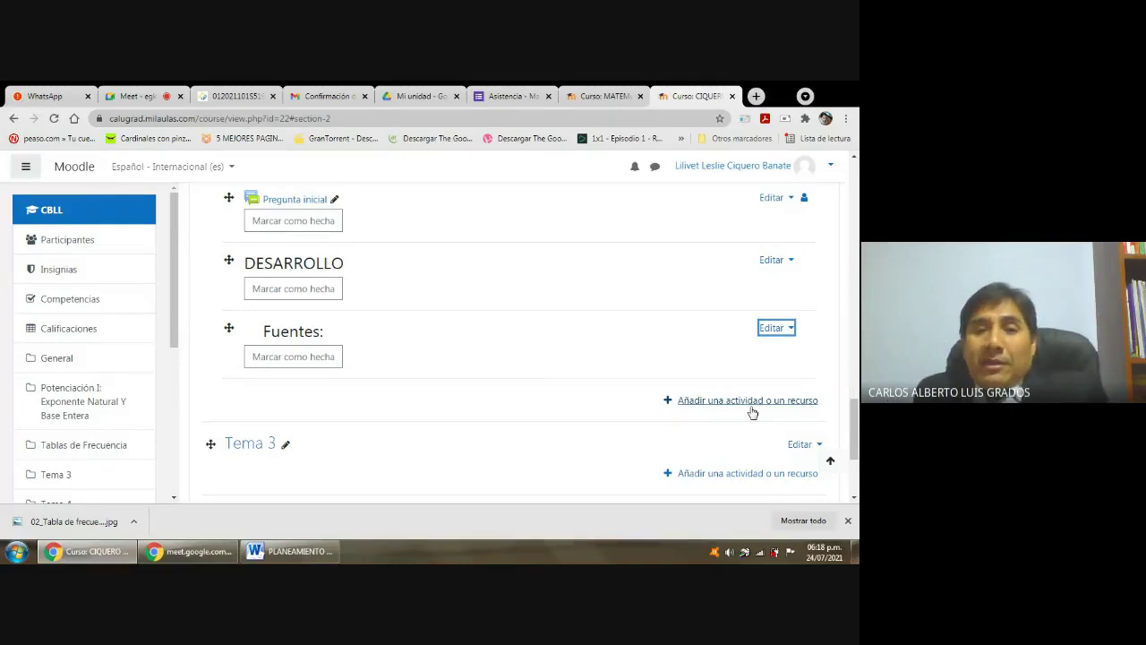
pyautogui.click(752, 407)
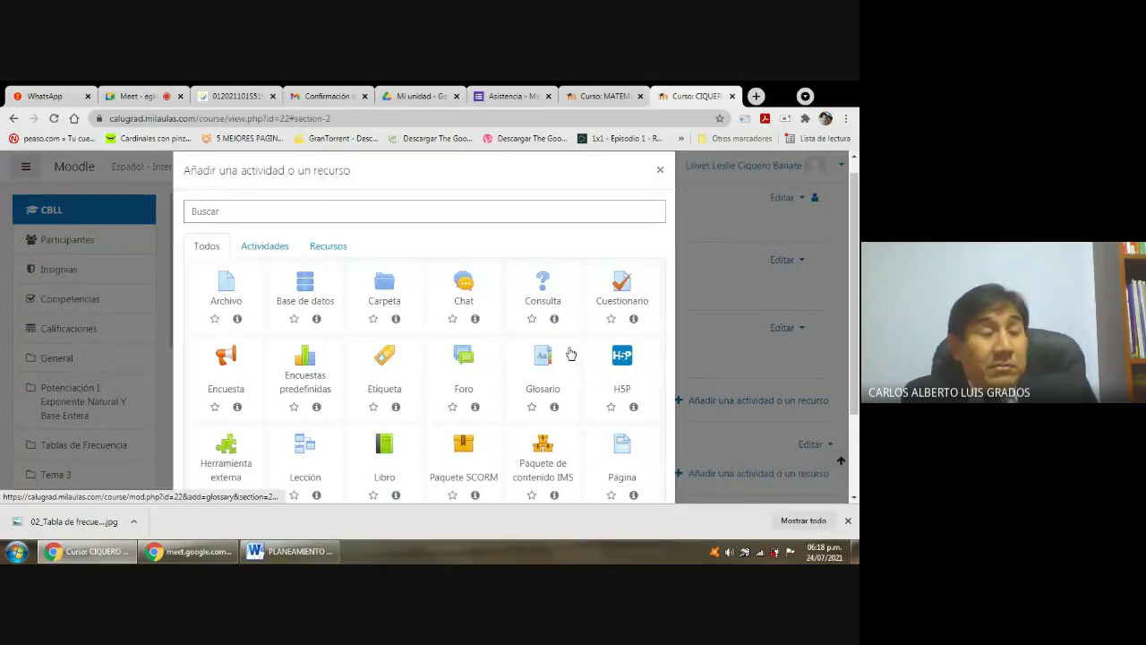
pyautogui.click(326, 247)
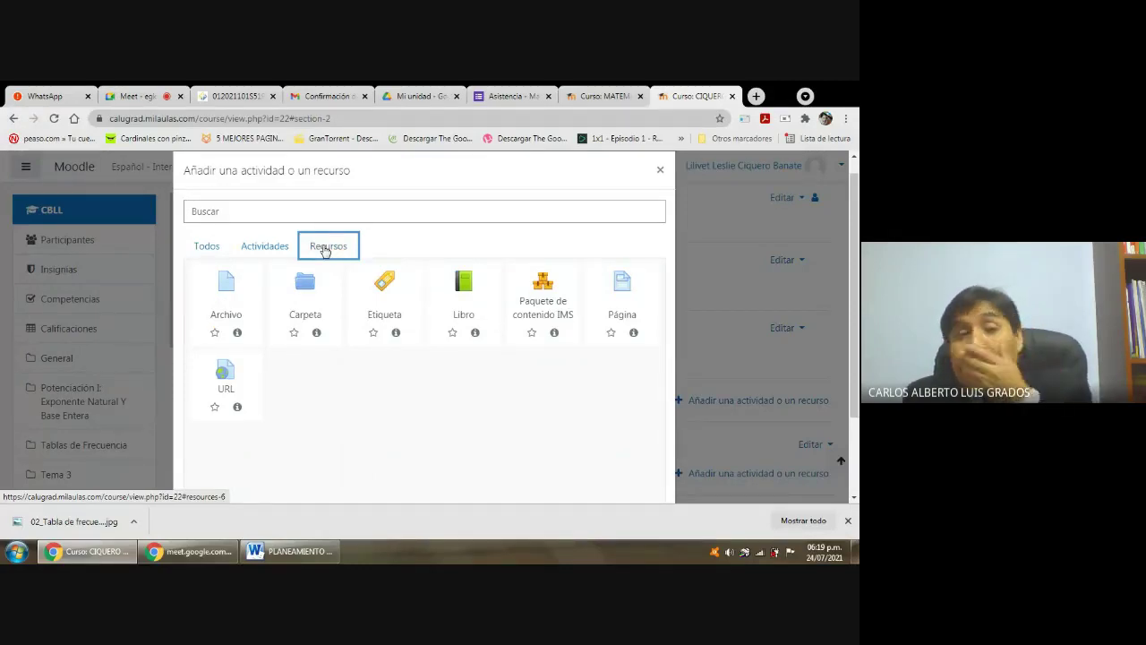
pyautogui.click(231, 388)
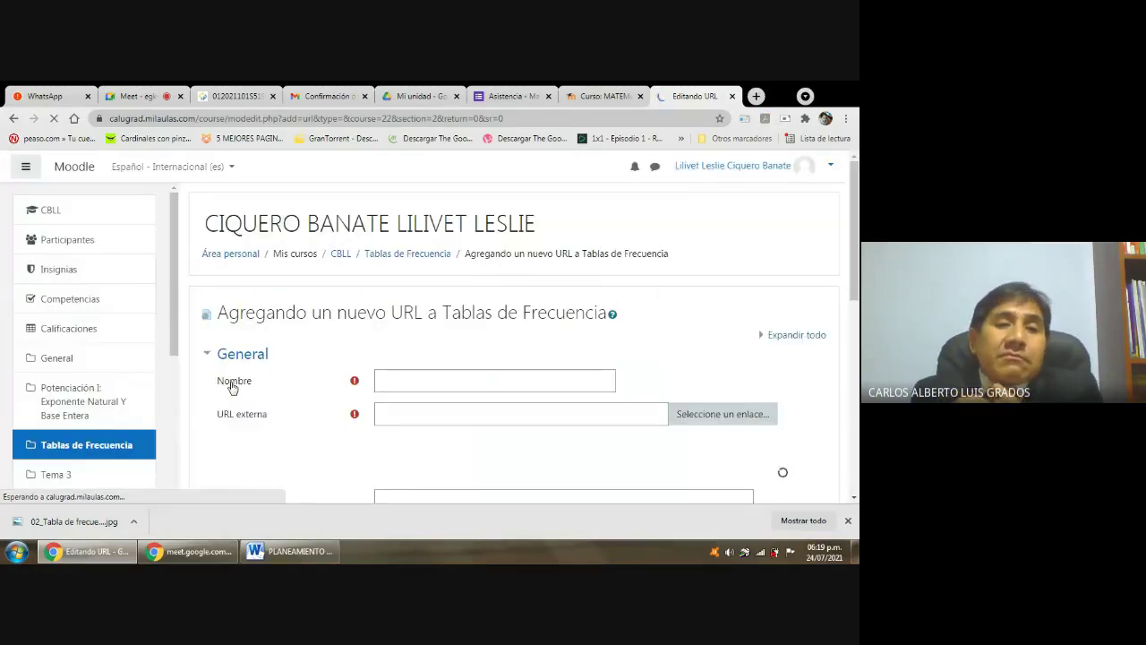
# Name the new URL resource 'Tabla de frecuencia (video)'.
pyautogui.click(400, 374)
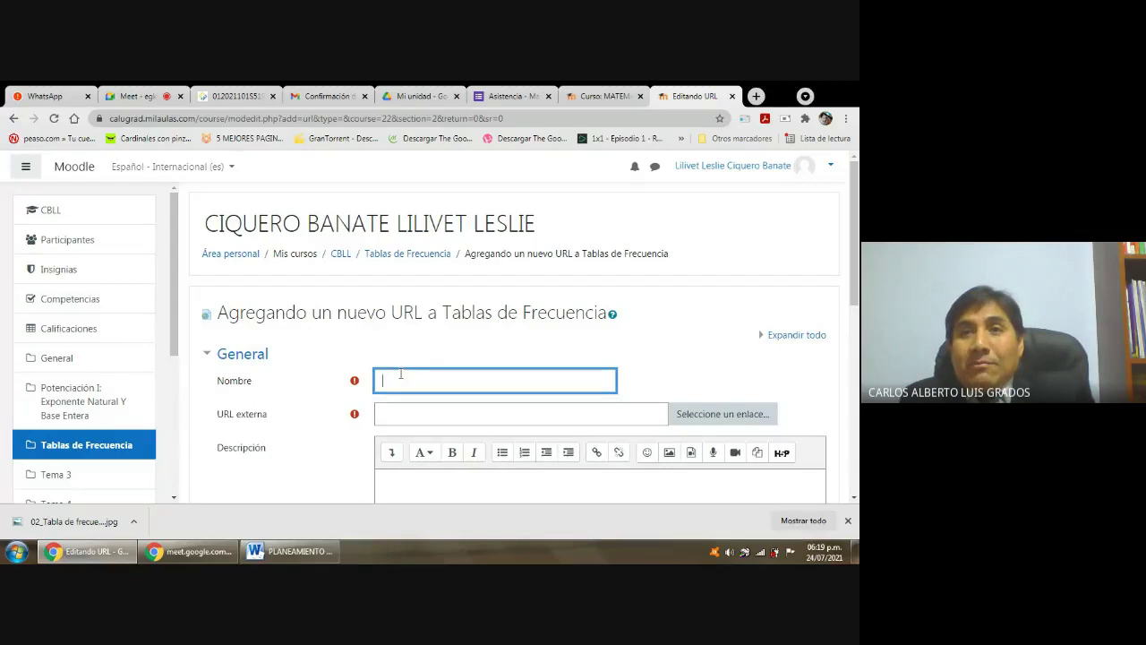
pyautogui.write('Tabla e')
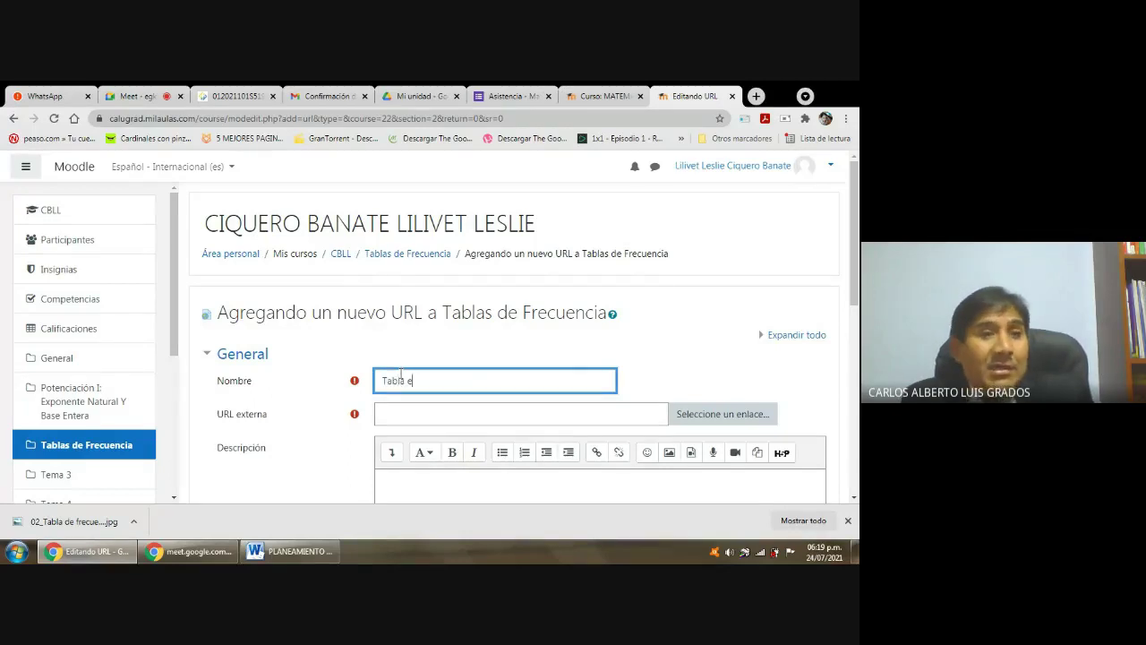
pyautogui.press('BackSpace')
pyautogui.write('de ')
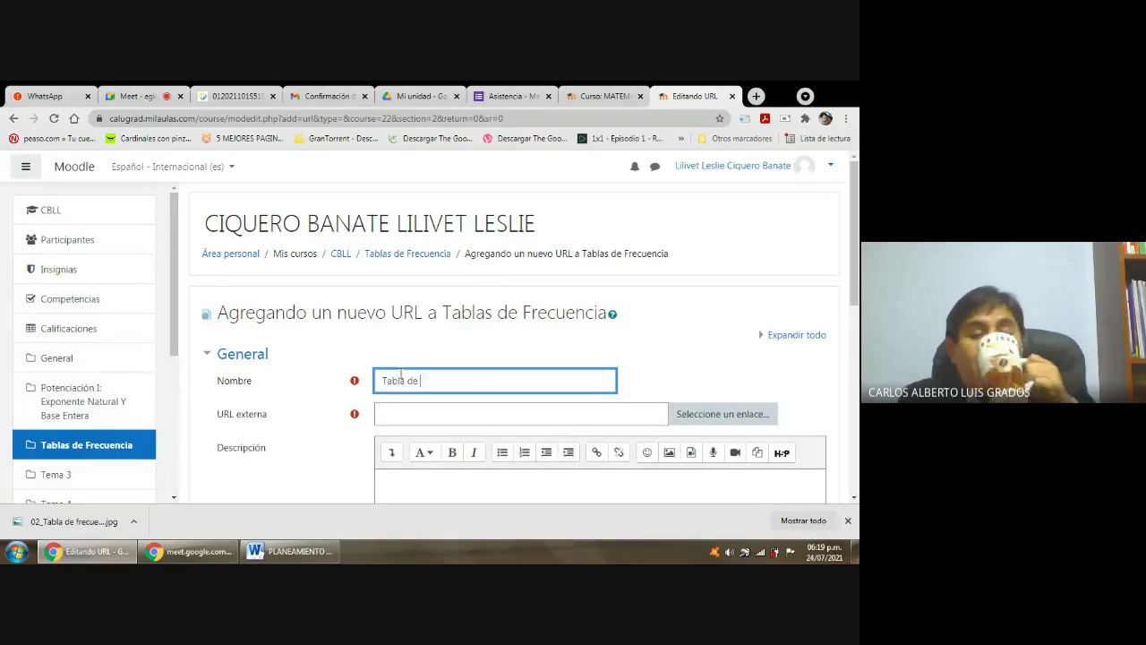
pyautogui.write('frecuencia')
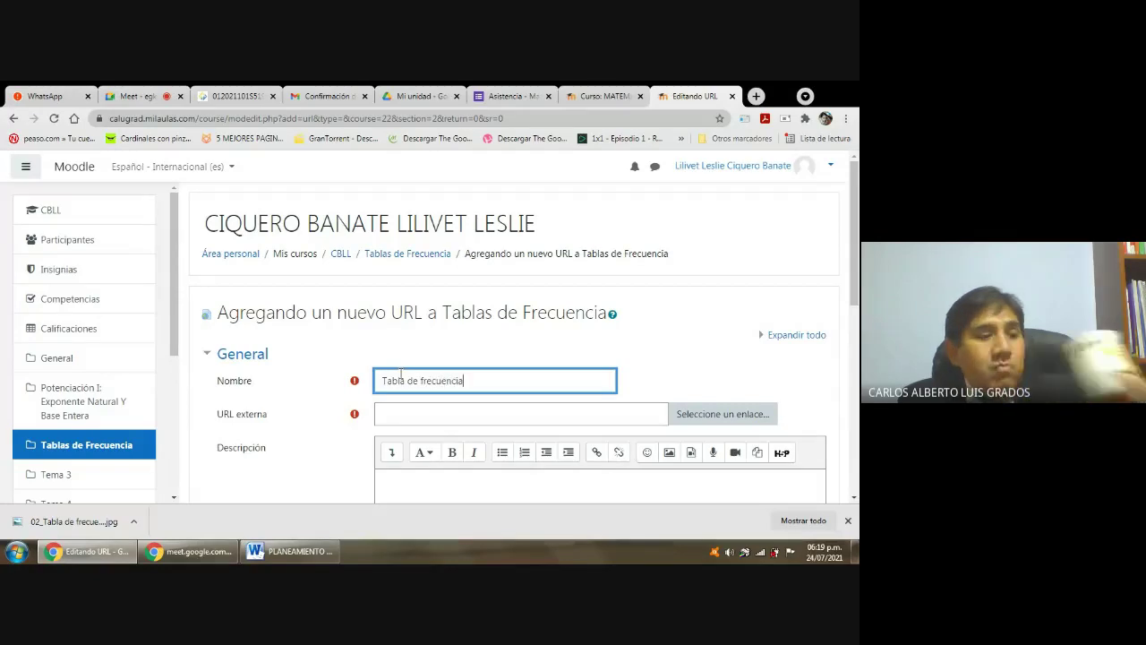
pyautogui.press('BackSpace')
pyautogui.press('BackSpace')
pyautogui.press('BackSpace')
pyautogui.press('BackSpace')
pyautogui.press('BackSpace')
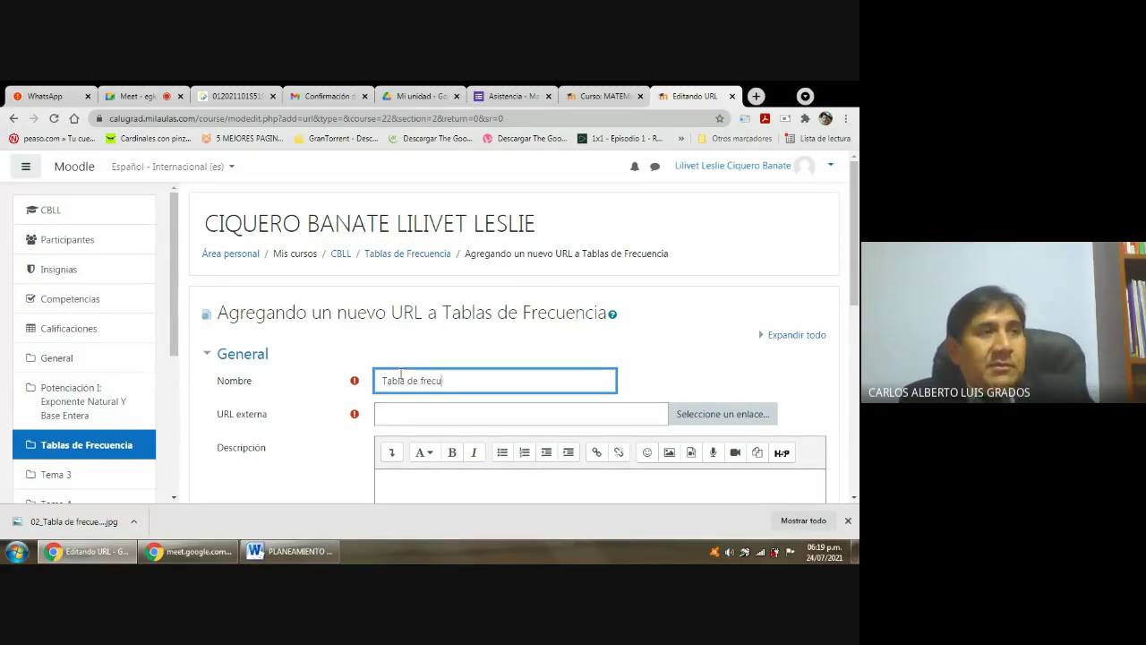
pyautogui.press('BackSpace')
pyautogui.write('frecuencia')
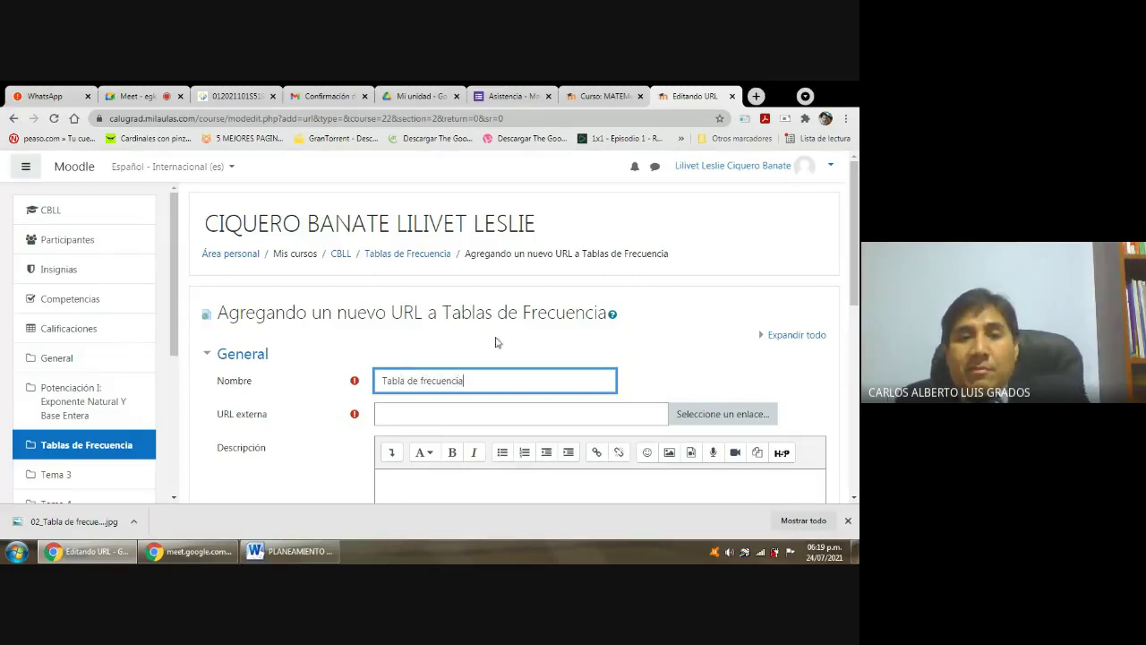
pyautogui.click(432, 414)
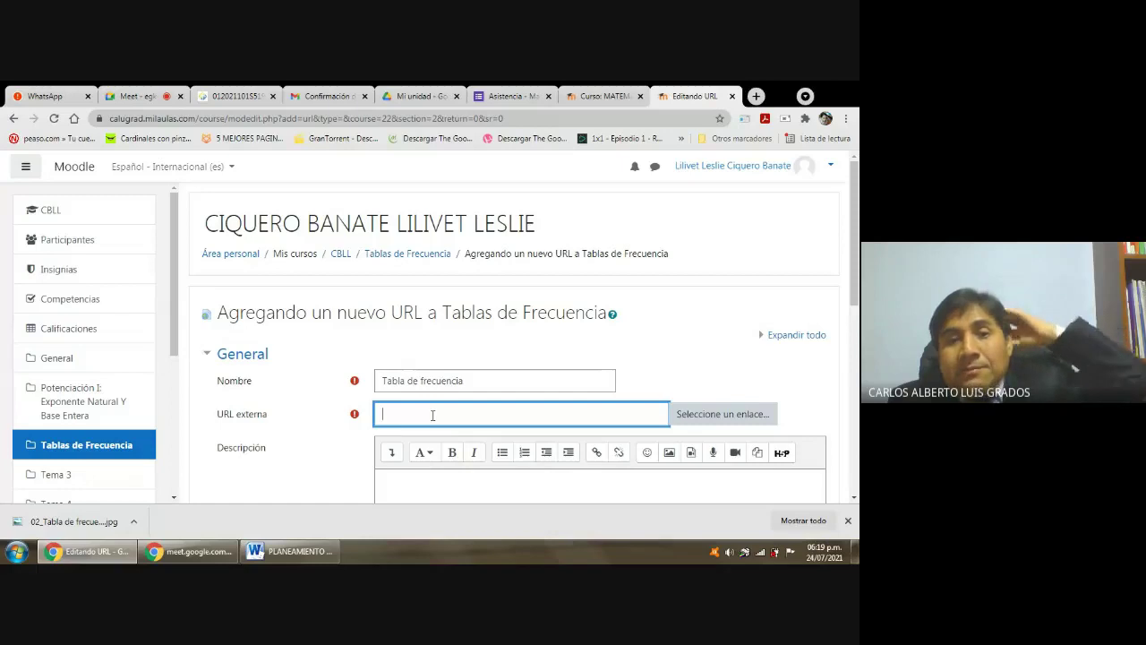
pyautogui.click(493, 380)
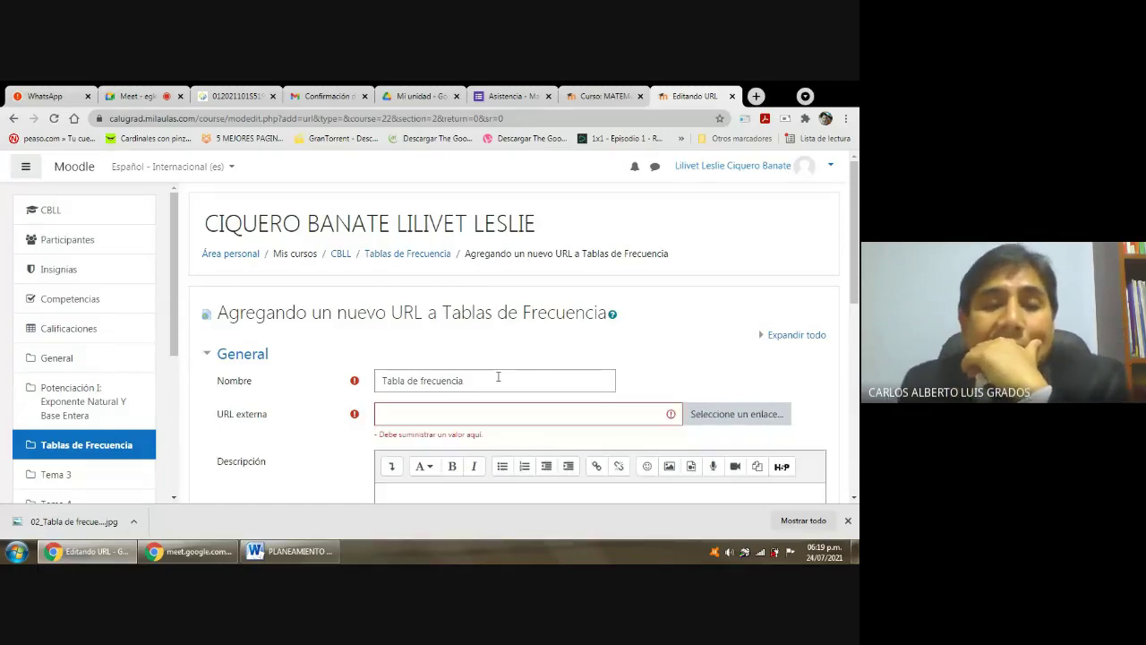
pyautogui.write('(video')
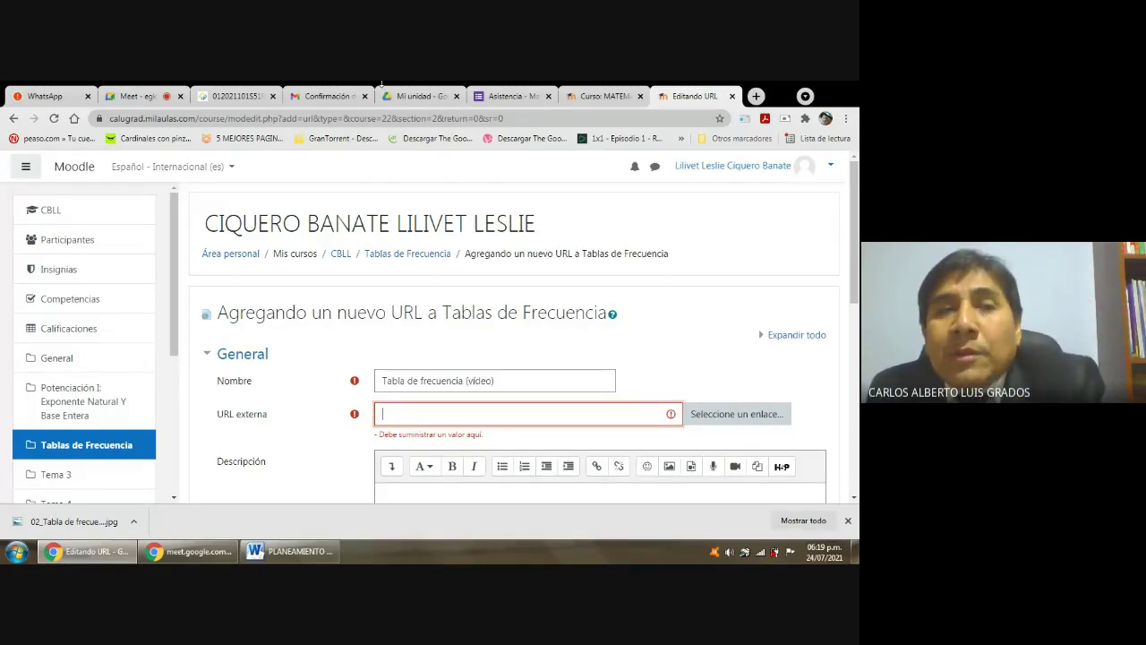
# Load the YouTube home page at youtube.com in a new Chrome tab.
pyautogui.click(755, 95)
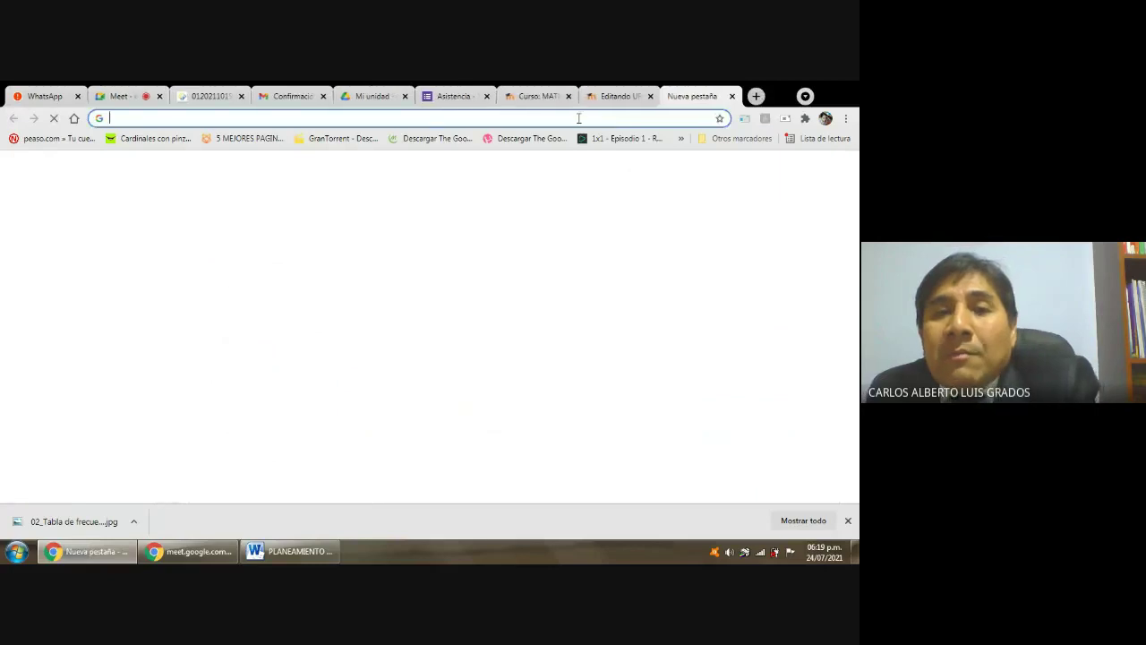
pyautogui.write('you')
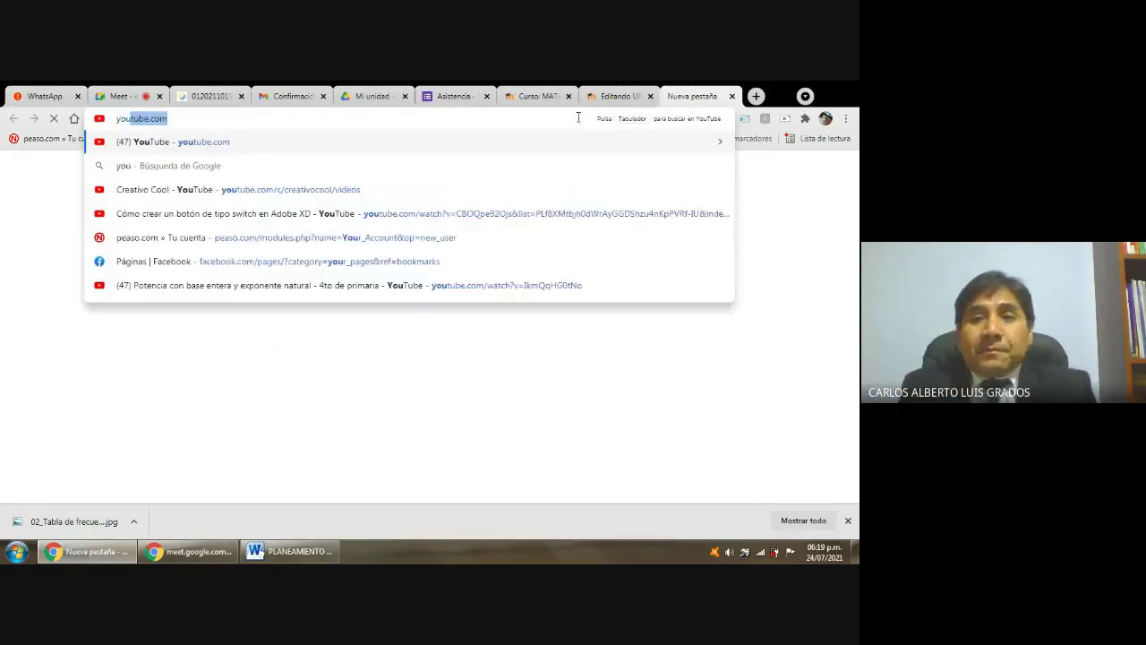
pyautogui.press('Return')
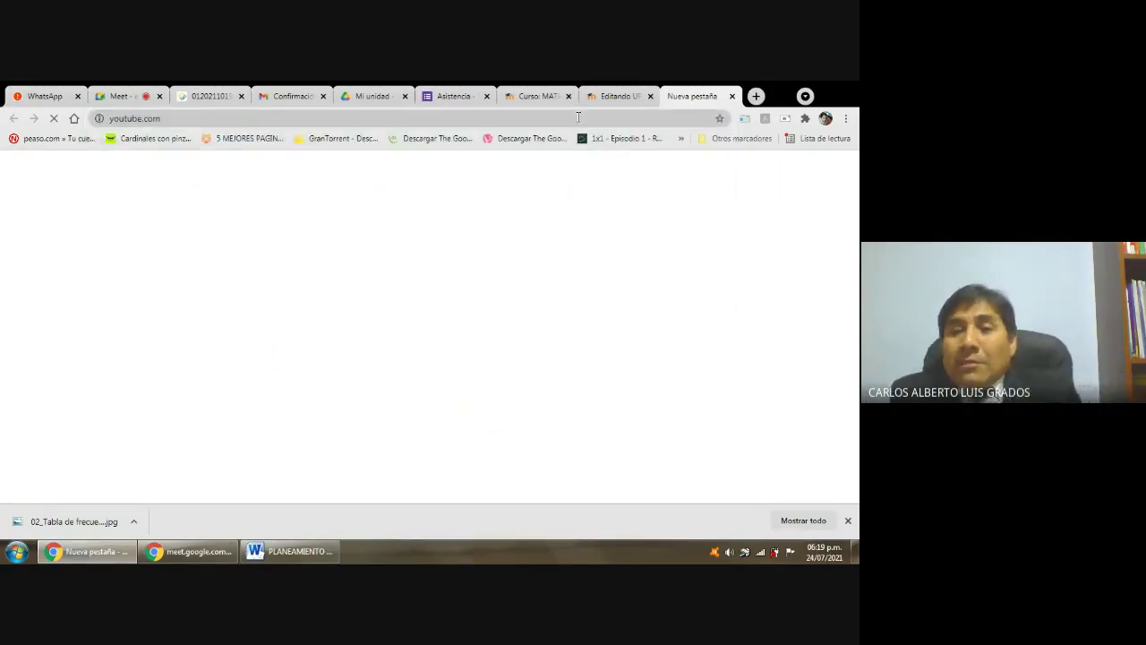
pyautogui.click(267, 119)
pyautogui.write('youtube.com')
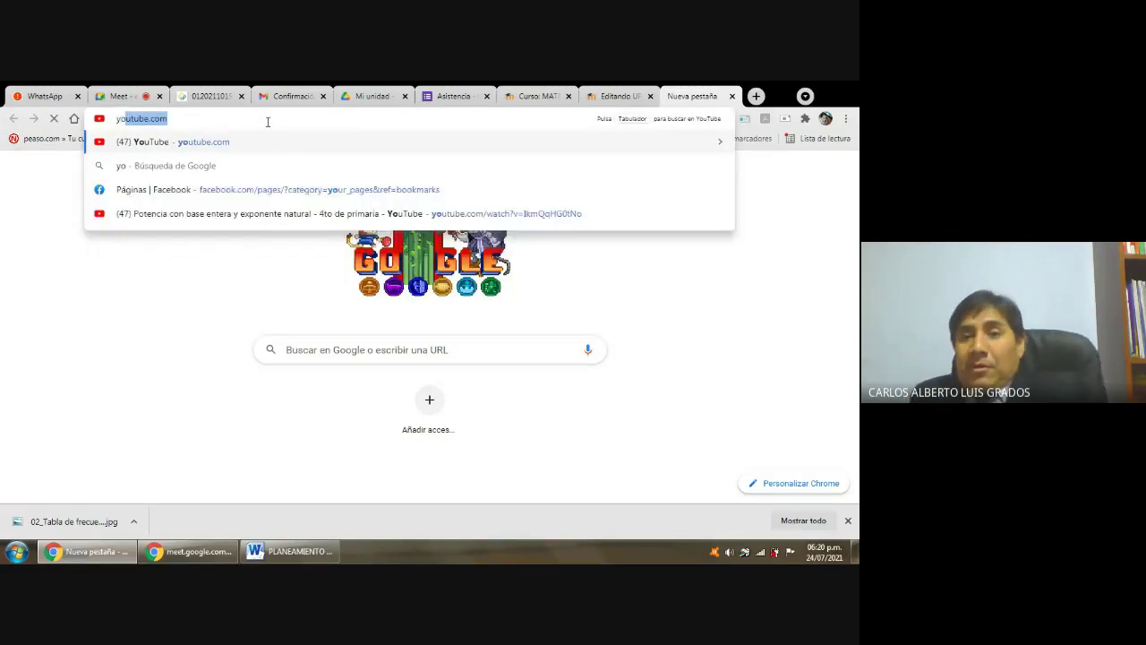
pyautogui.press('Return')
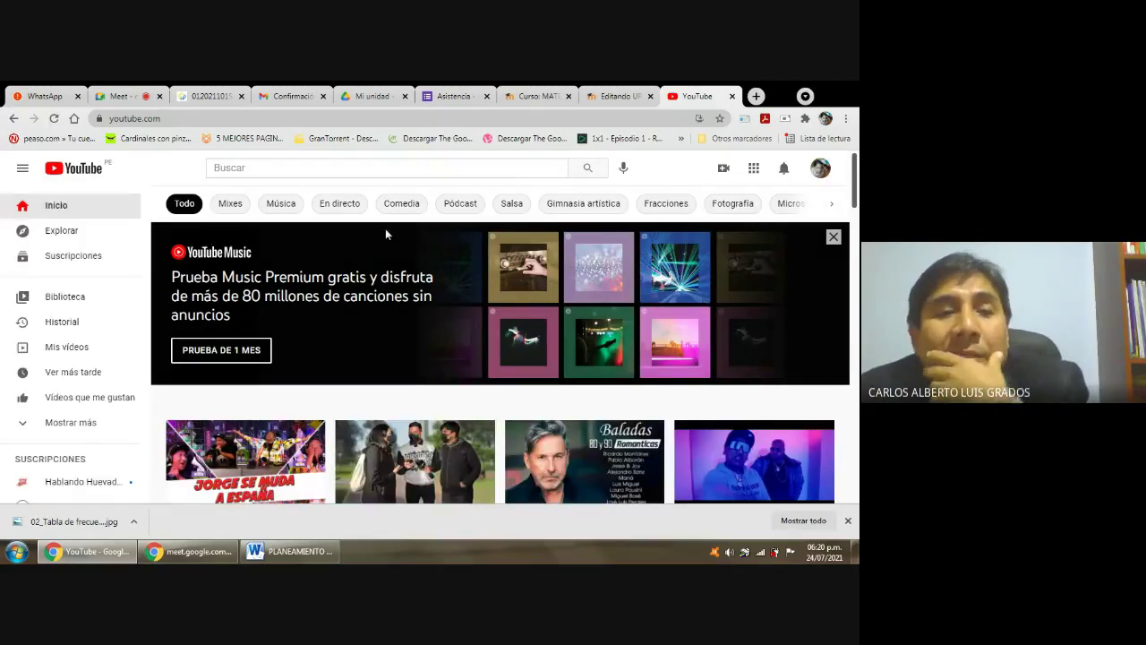
# Search YouTube for 'tabla de frecuencia' and open the 'Tablas de frecuencia | Ejemplo 1' video.
pyautogui.click(344, 166)
pyautogui.write('tab')
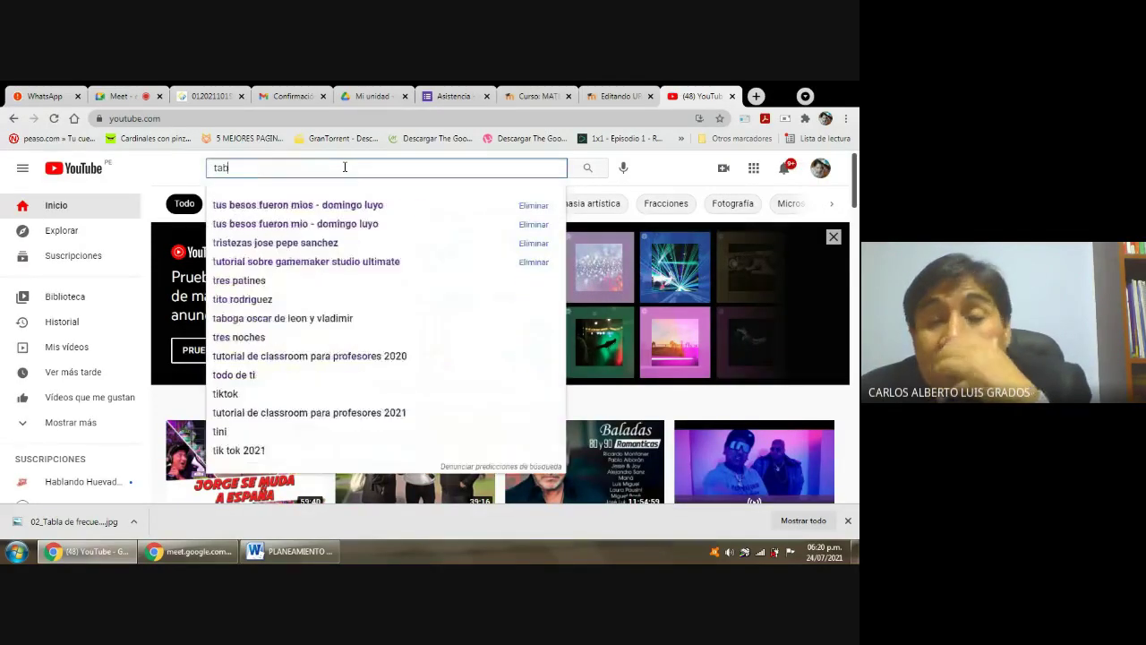
pyautogui.write('la de frecuencia')
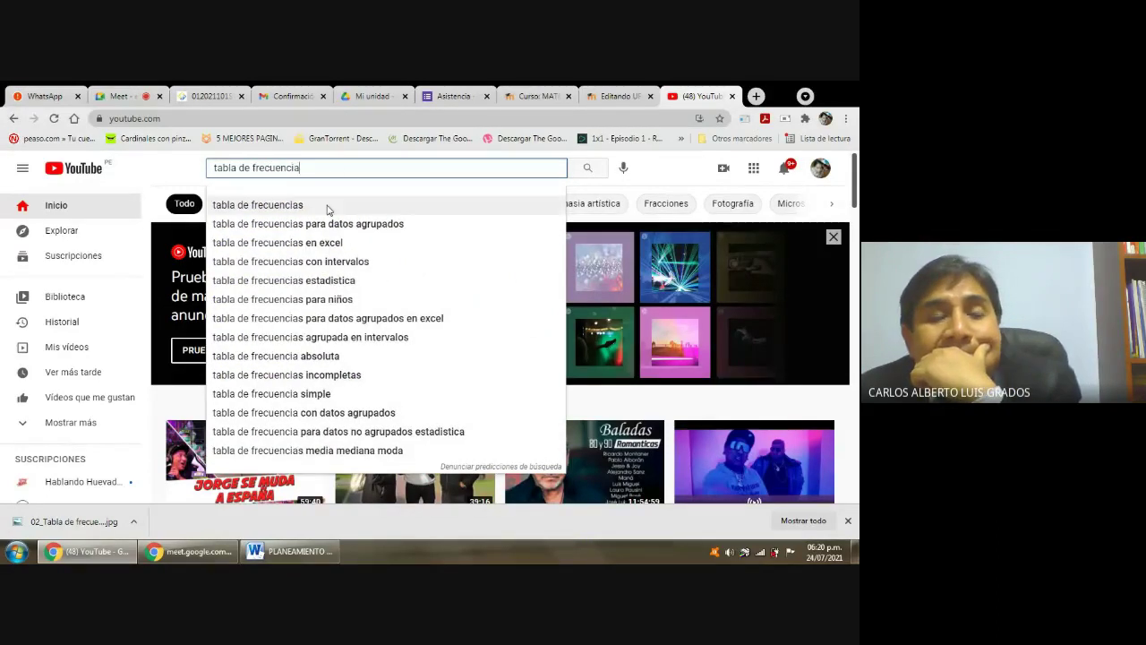
pyautogui.click(326, 206)
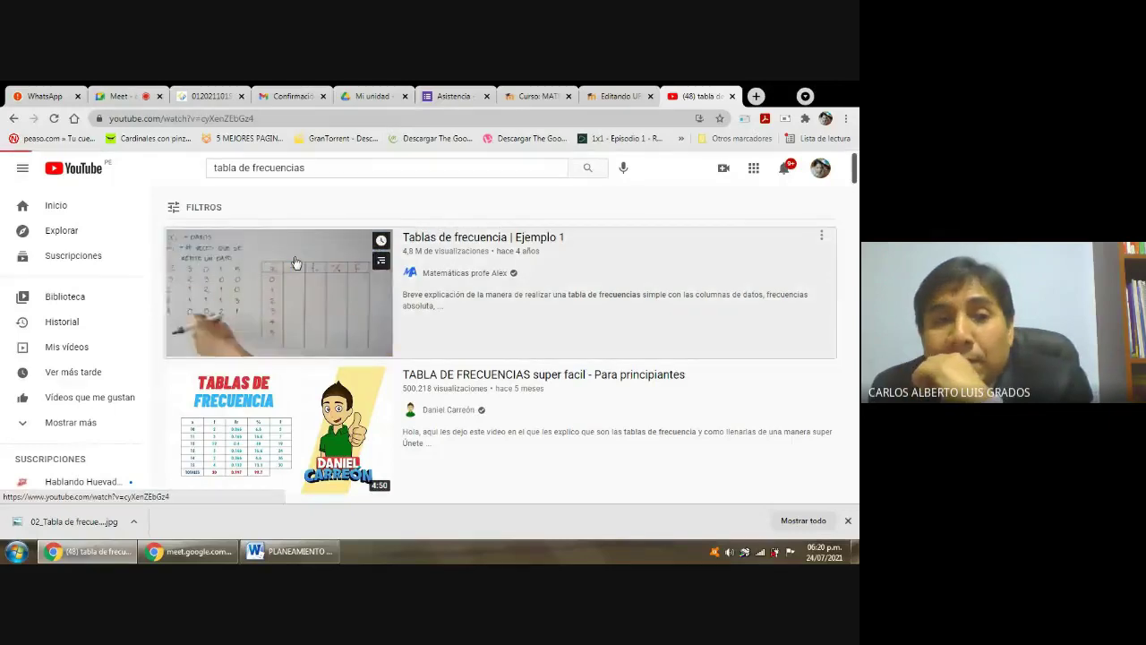
pyautogui.click(295, 259)
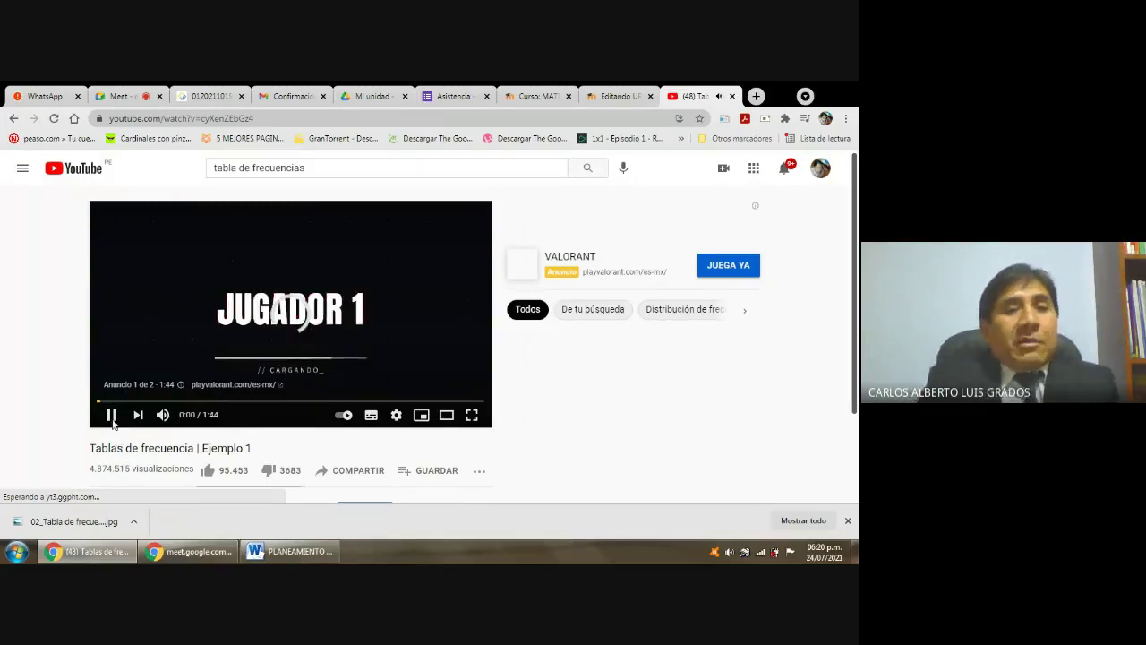
# Copy the video's web address and switch back to the Moodle URL form.
pyautogui.click(255, 119)
pyautogui.hotkey('ctrl', 'c')
pyautogui.rightClick(255, 118)
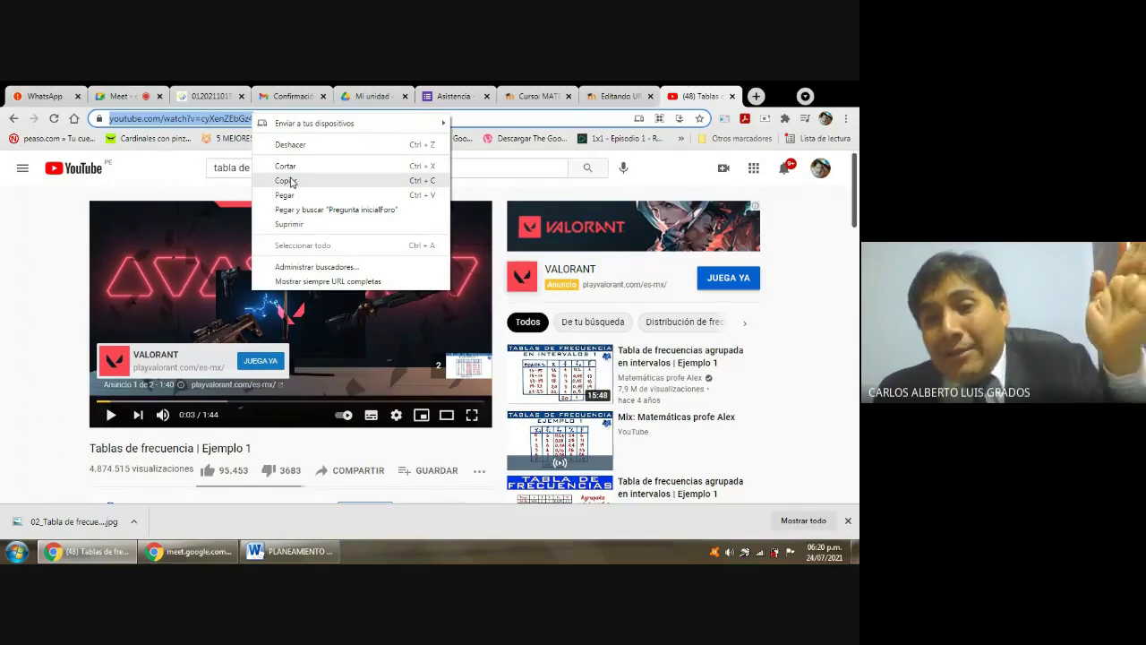
pyautogui.click(286, 180)
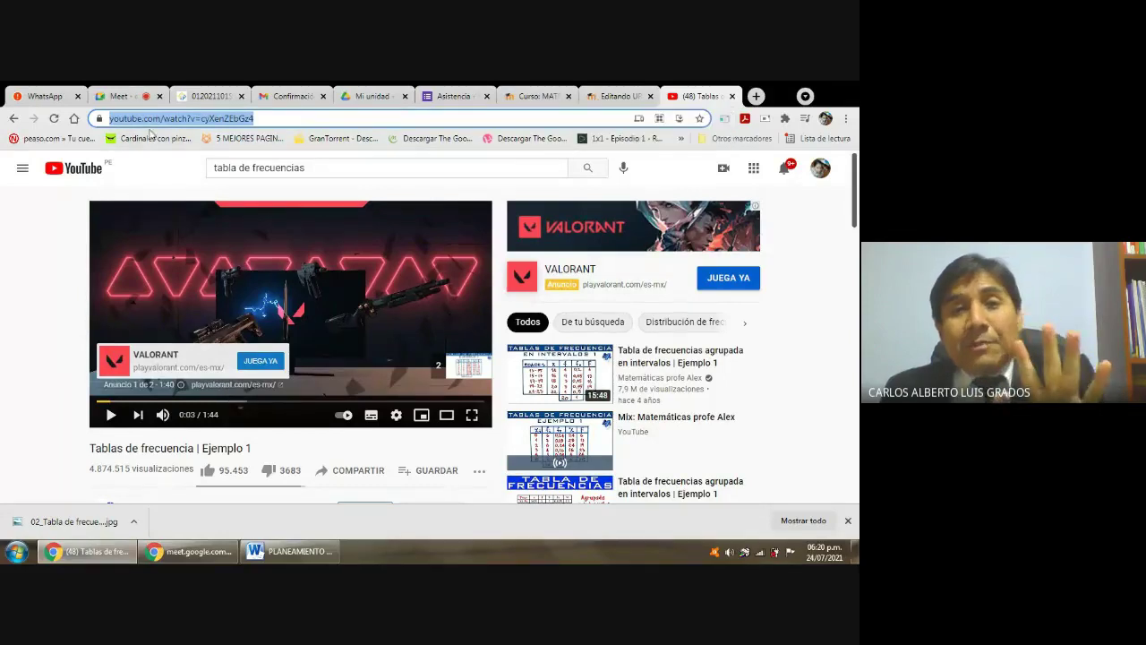
pyautogui.rightClick(196, 120)
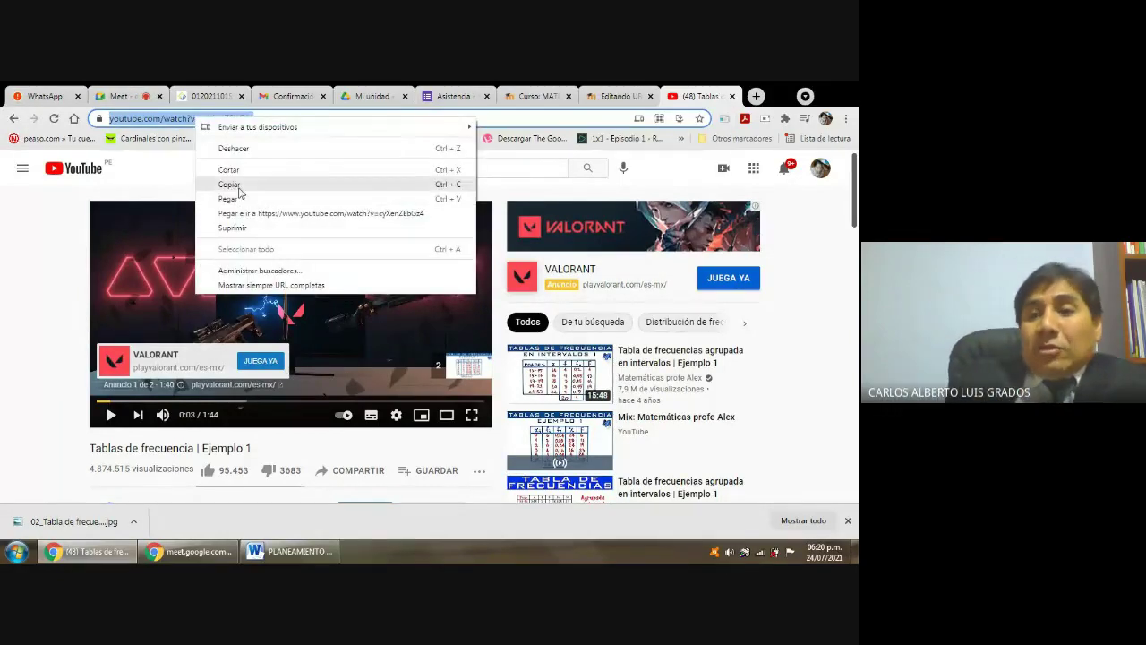
pyautogui.click(234, 185)
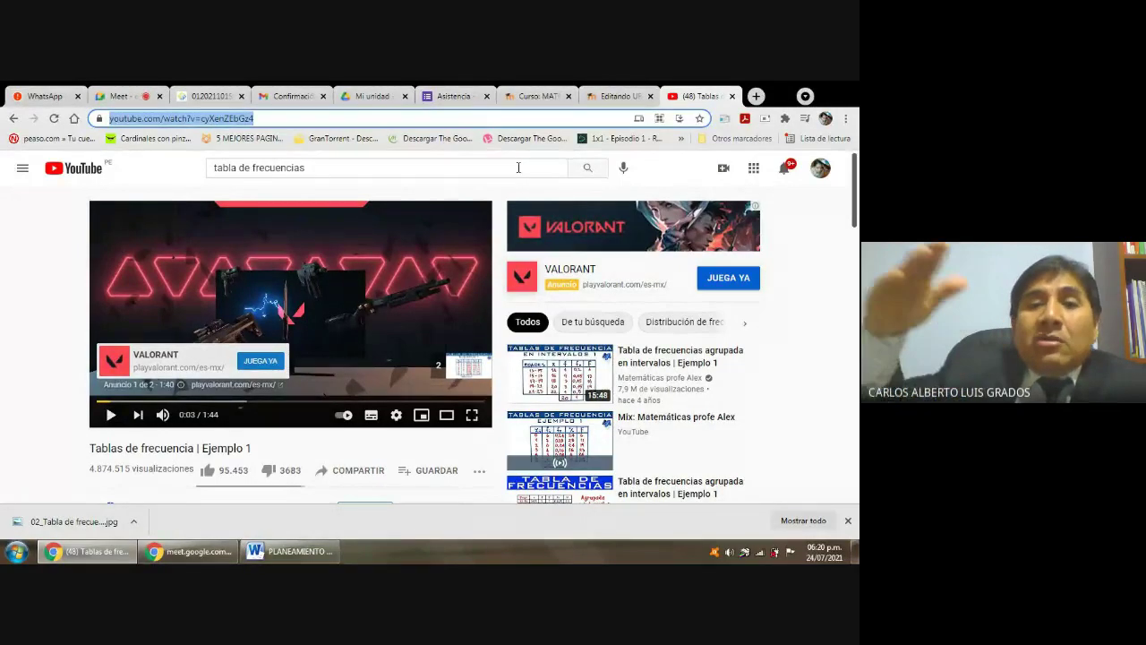
pyautogui.click(618, 96)
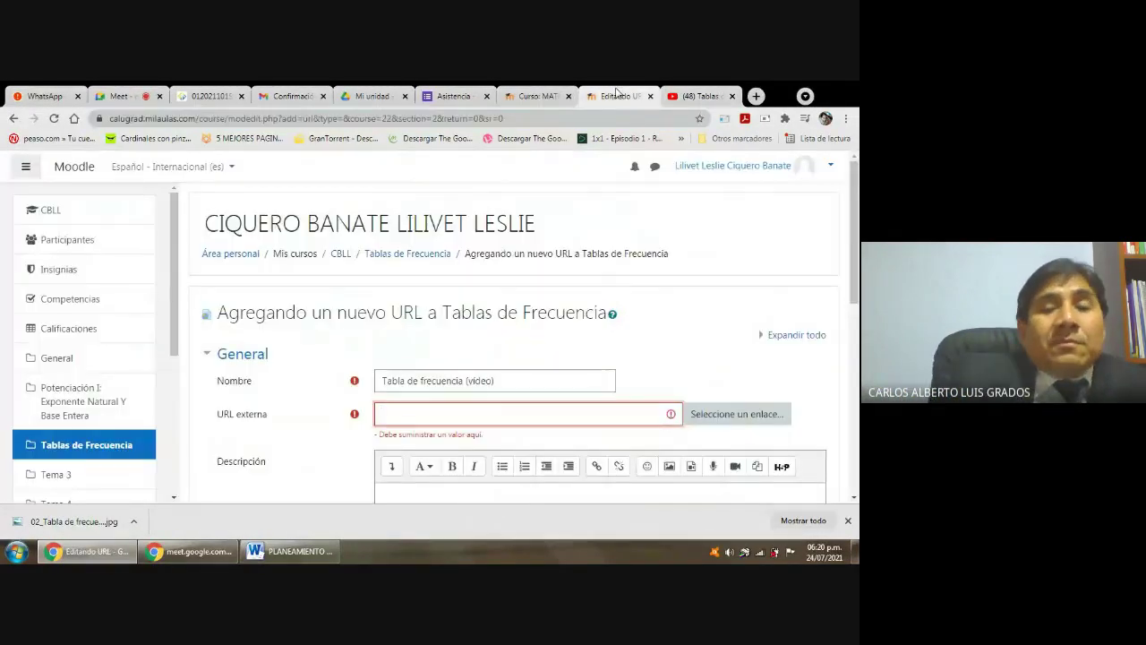
pyautogui.rightClick(469, 414)
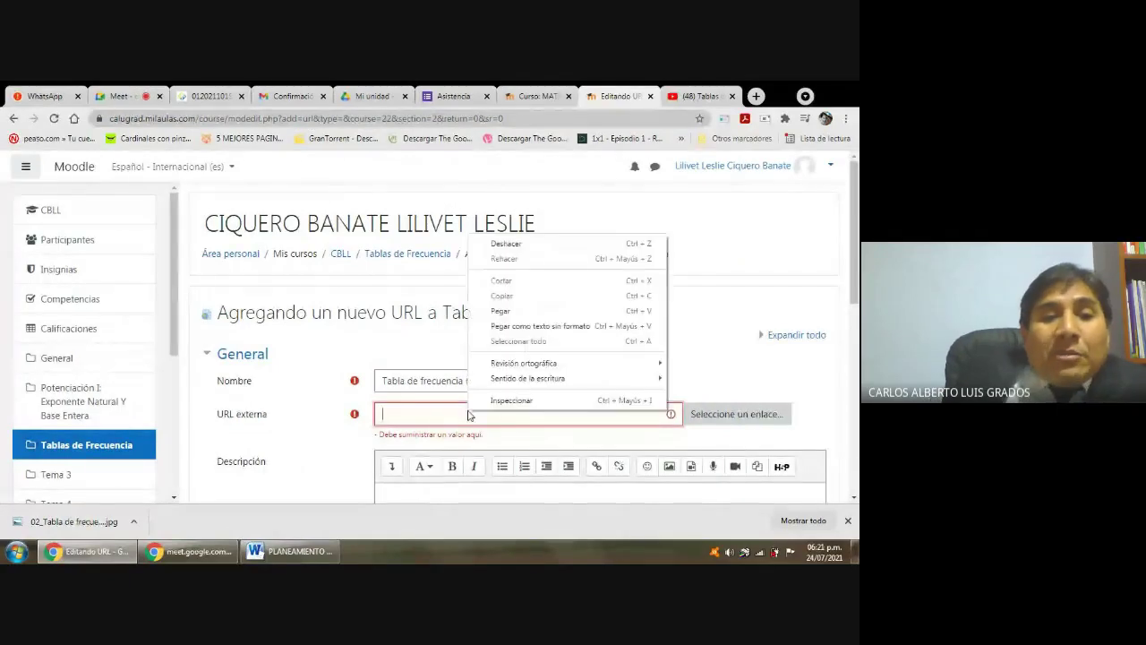
pyautogui.click(500, 312)
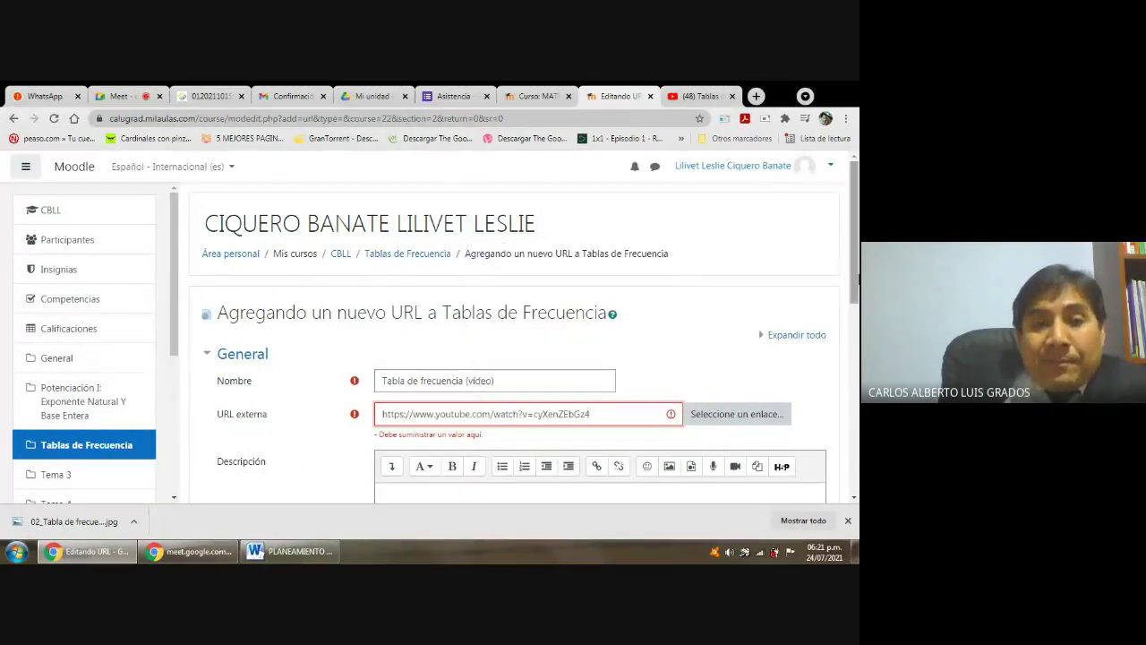
pyautogui.scroll(-1, 850, 284)
pyautogui.moveTo(850, 285); pyautogui.dragTo(854, 322)
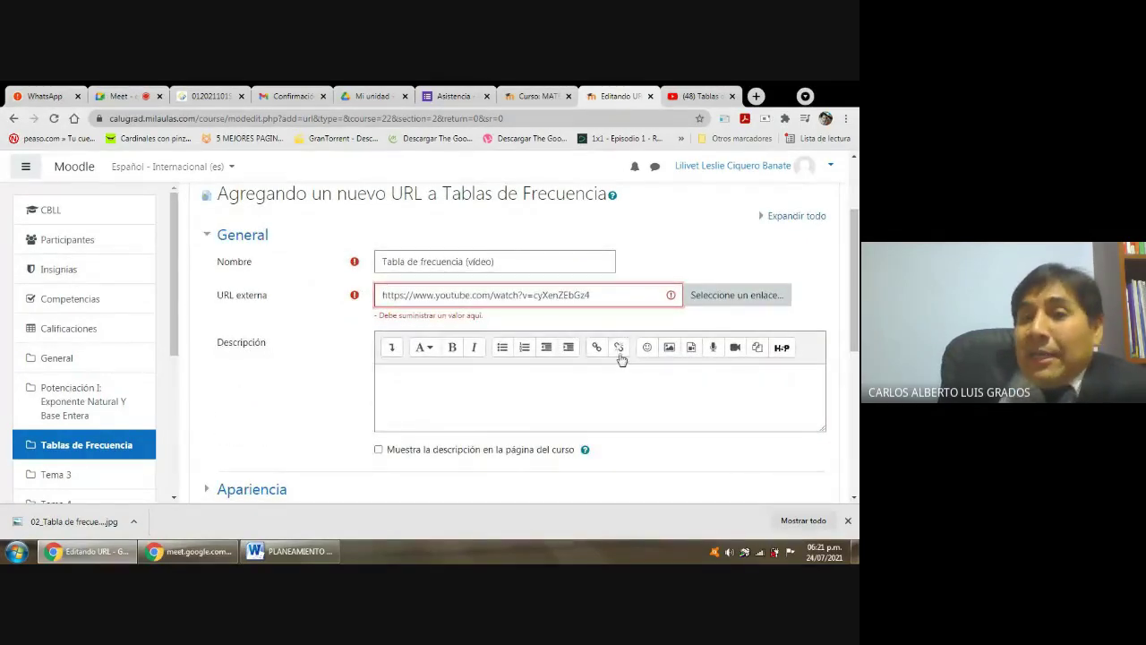
pyautogui.click(597, 390)
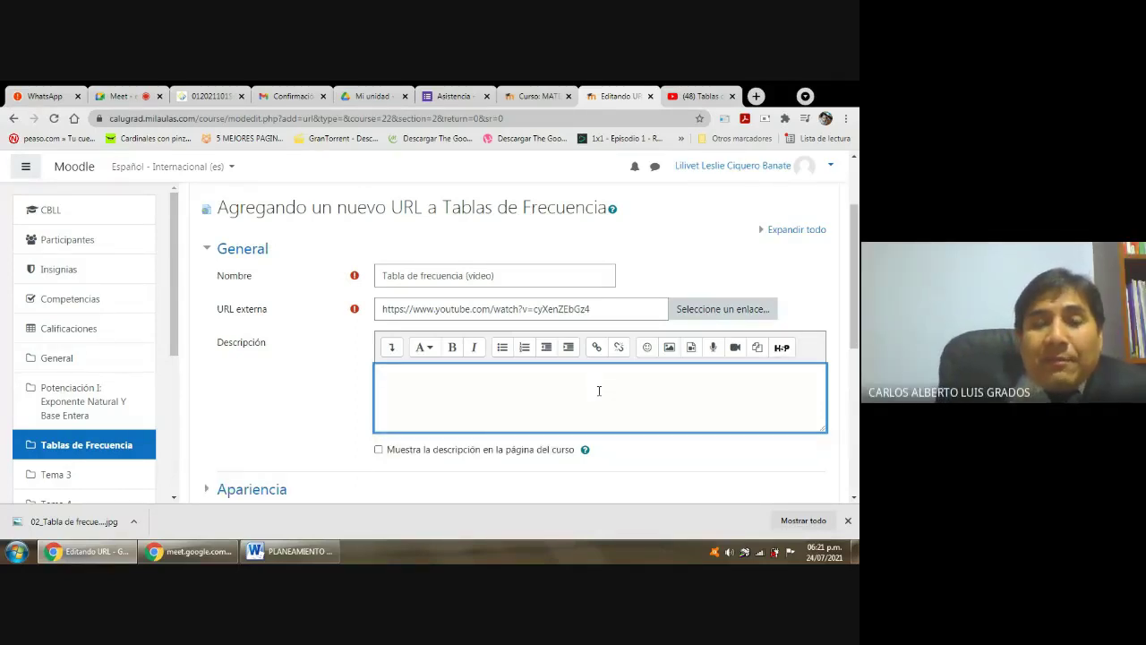
pyautogui.scroll(-2, 599, 390)
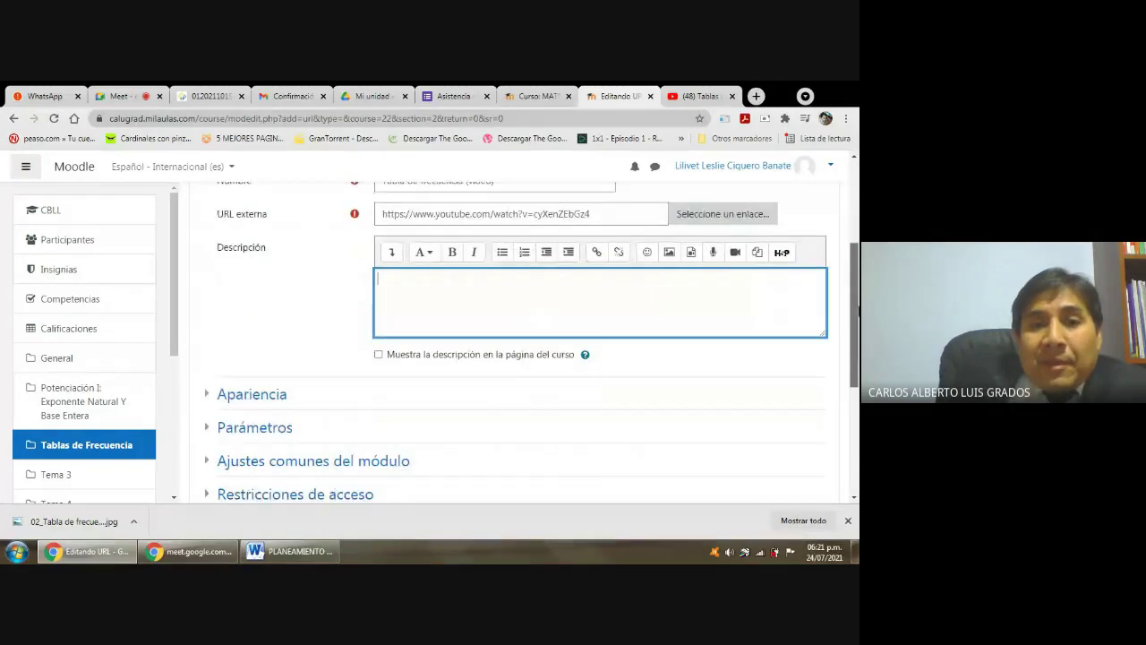
pyautogui.scroll(-1, 501, 308)
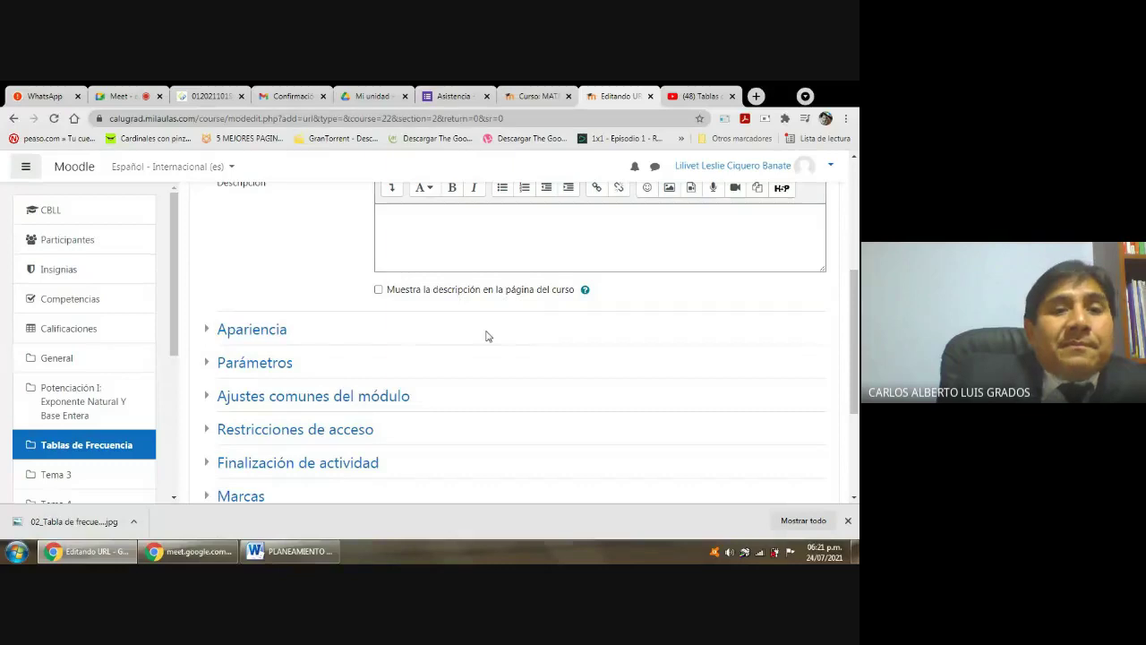
# Under Apariencia, set Mostrar to Incrustar so the video is embedded.
pyautogui.click(255, 330)
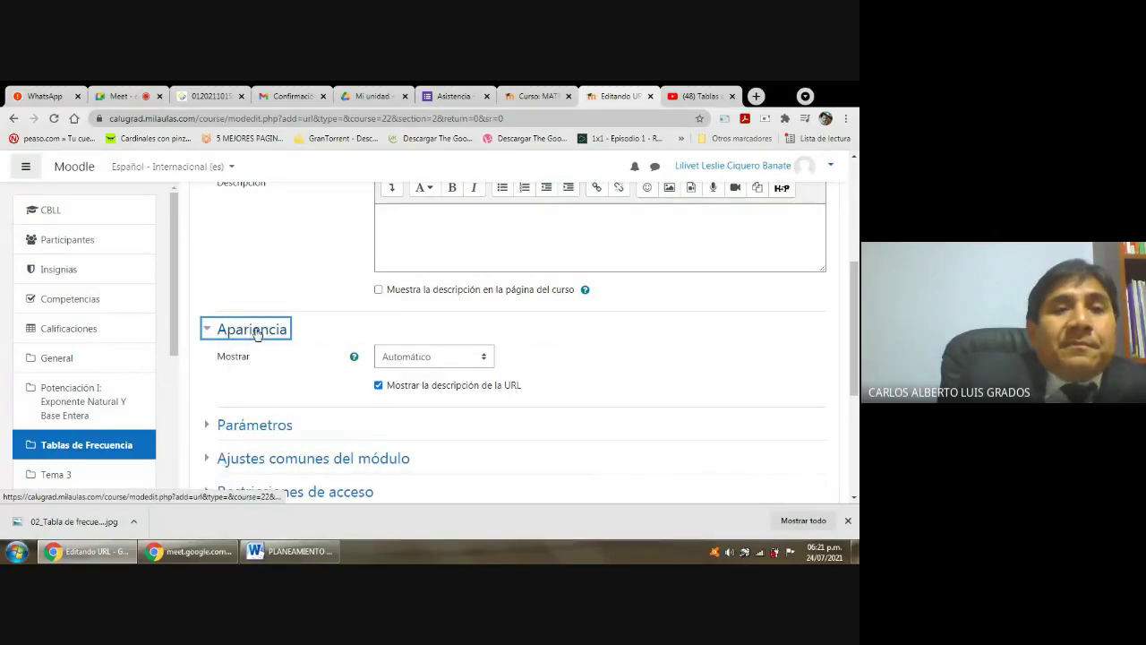
pyautogui.click(450, 358)
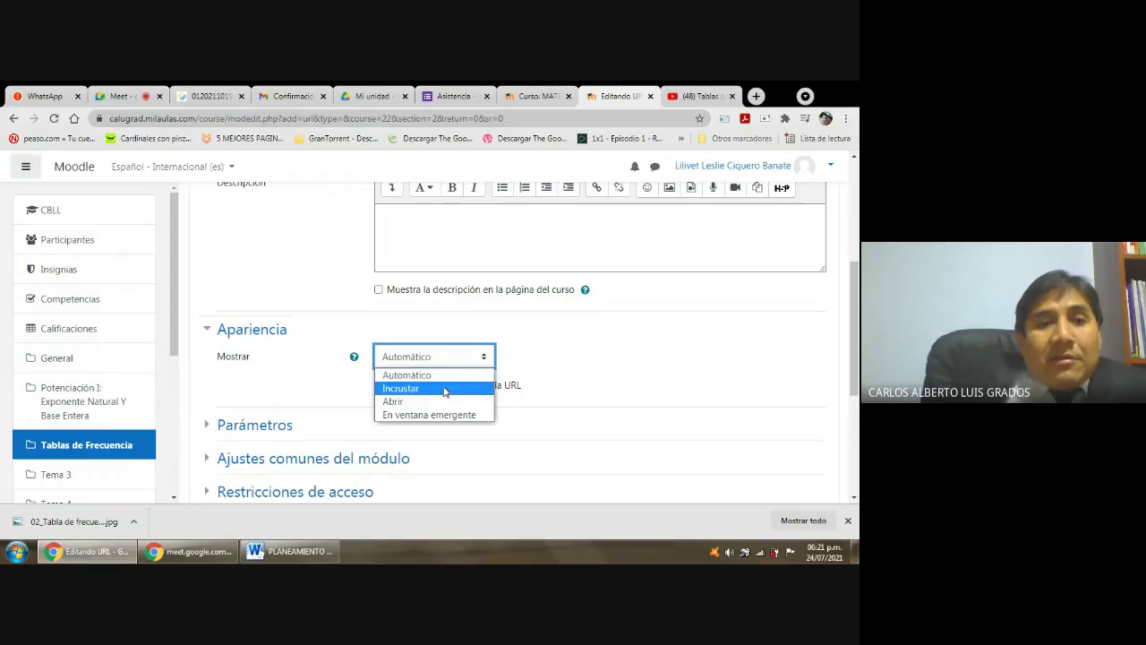
pyautogui.click(444, 389)
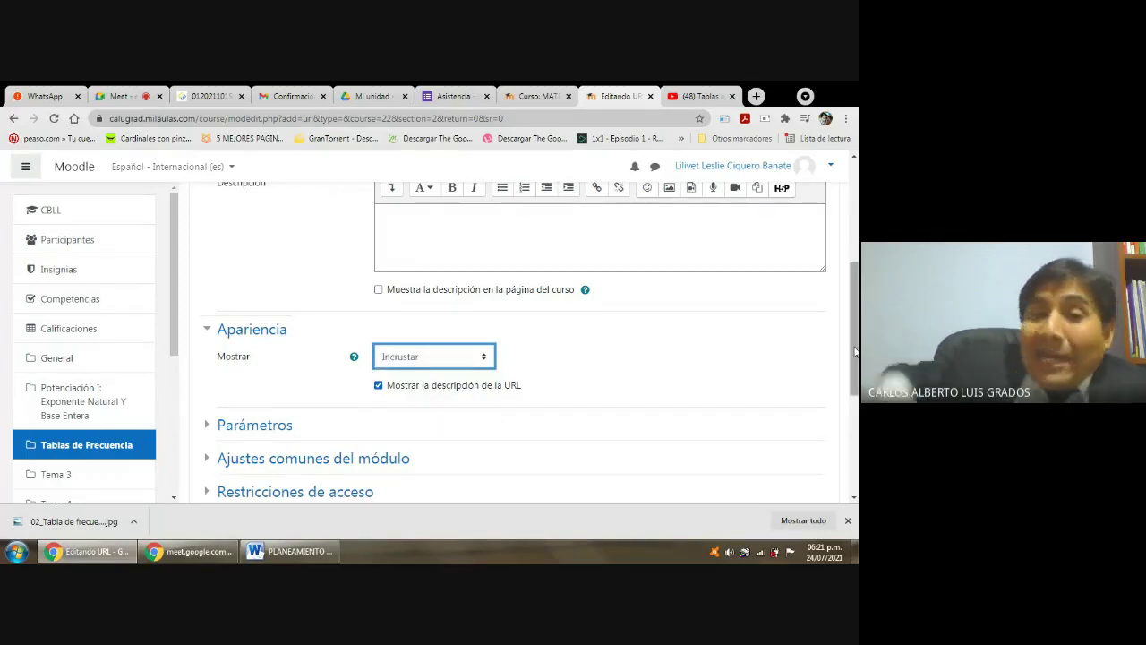
pyautogui.moveTo(855, 352); pyautogui.dragTo(855, 436)
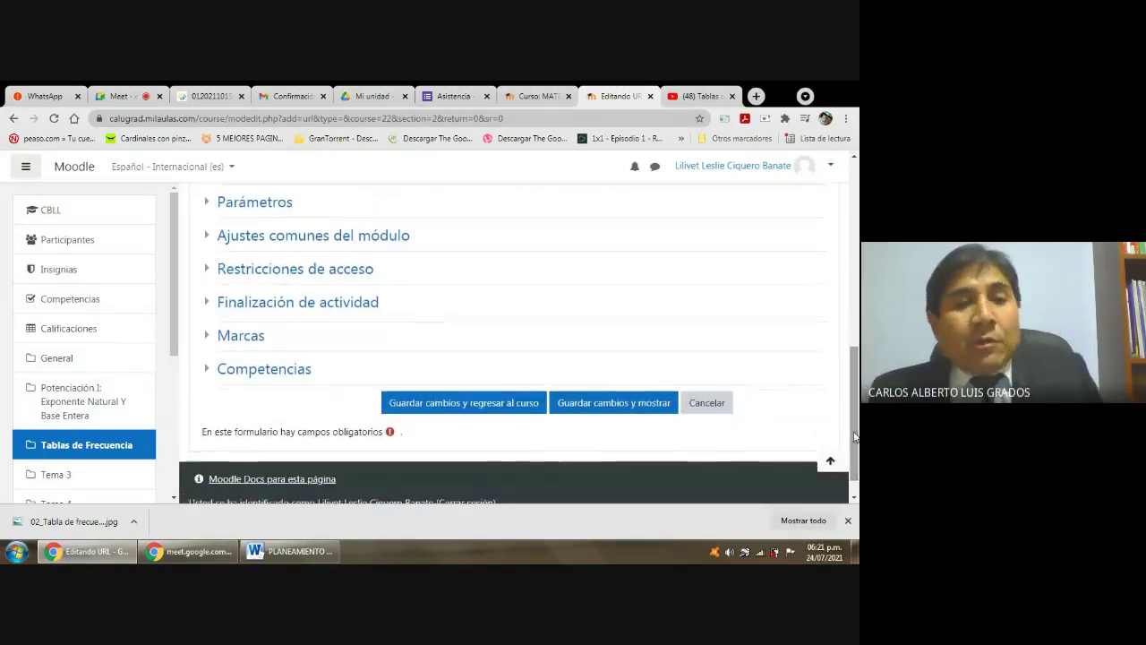
# Save the video resource, return to the course and turn editing back on.
pyautogui.click(464, 404)
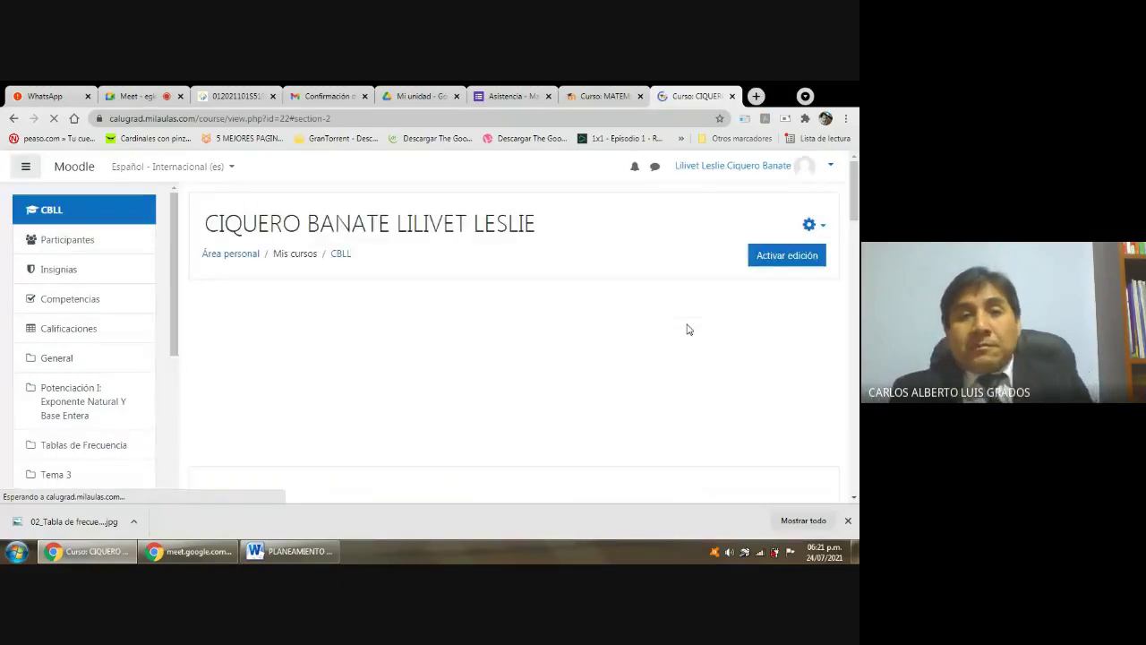
pyautogui.moveTo(854, 367); pyautogui.dragTo(855, 441)
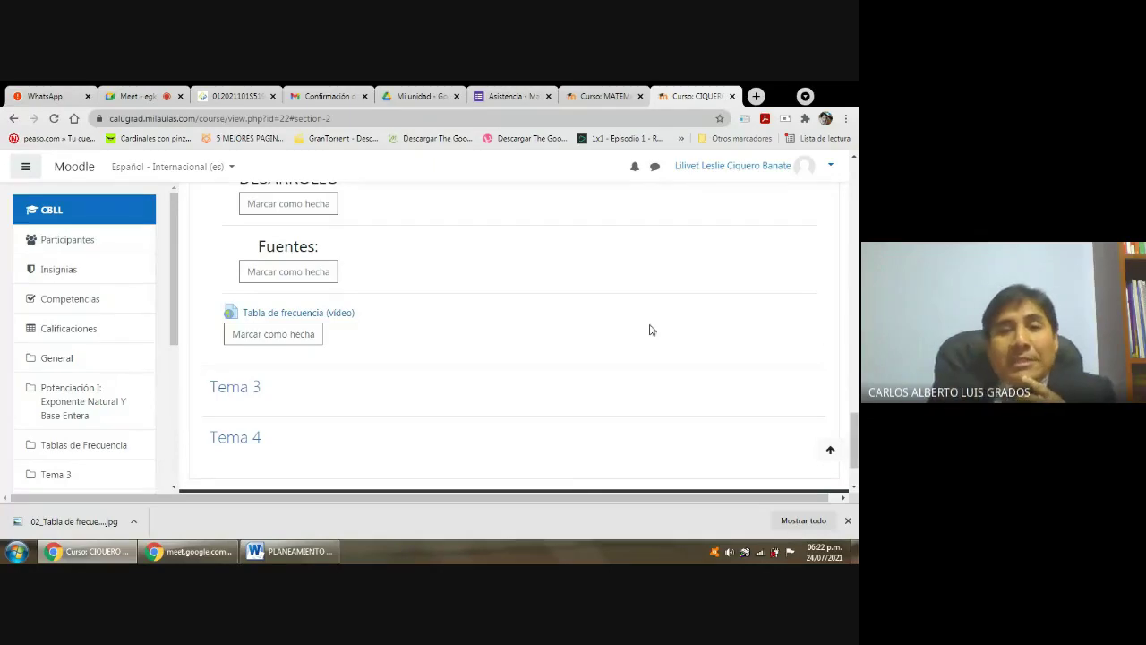
pyautogui.moveTo(855, 439); pyautogui.dragTo(854, 176)
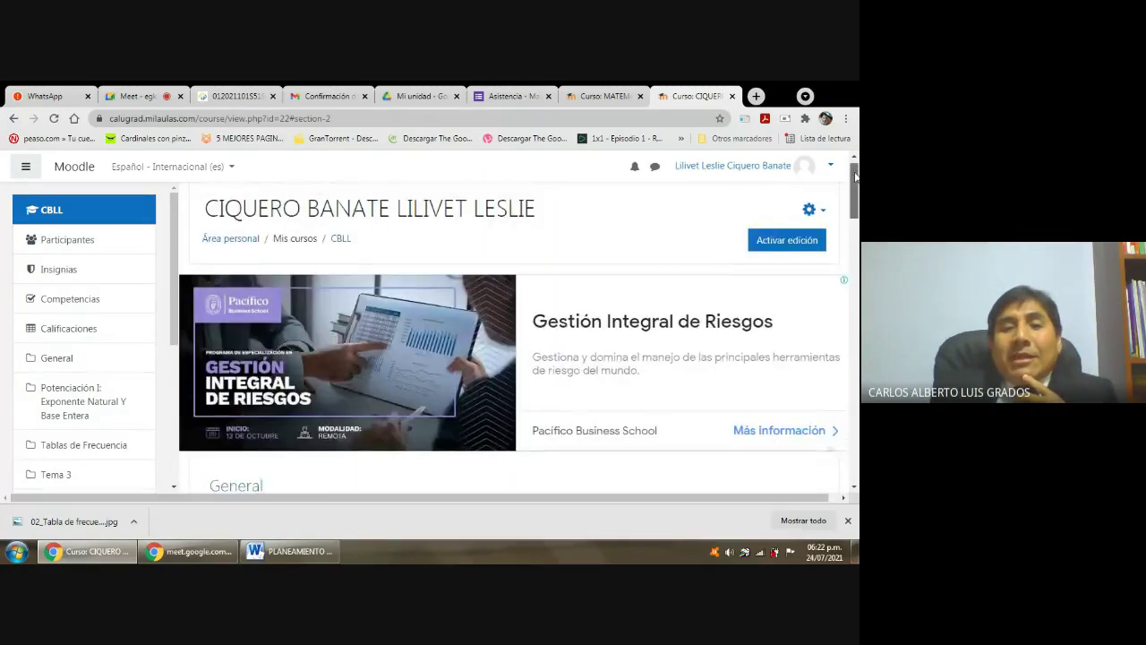
pyautogui.click(769, 247)
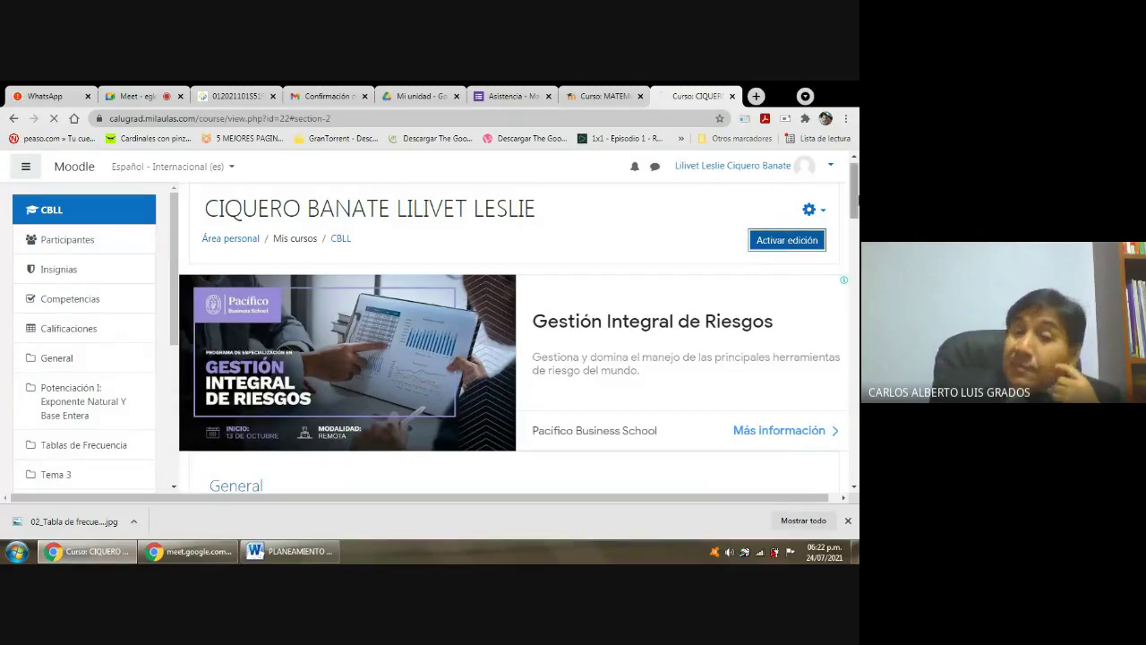
pyautogui.moveTo(855, 205); pyautogui.dragTo(855, 443)
# Indent 'Tabla de frecuencia (video)' beneath Fuentes:, comparing against the MAT_FIS course layout.
pyautogui.click(782, 346)
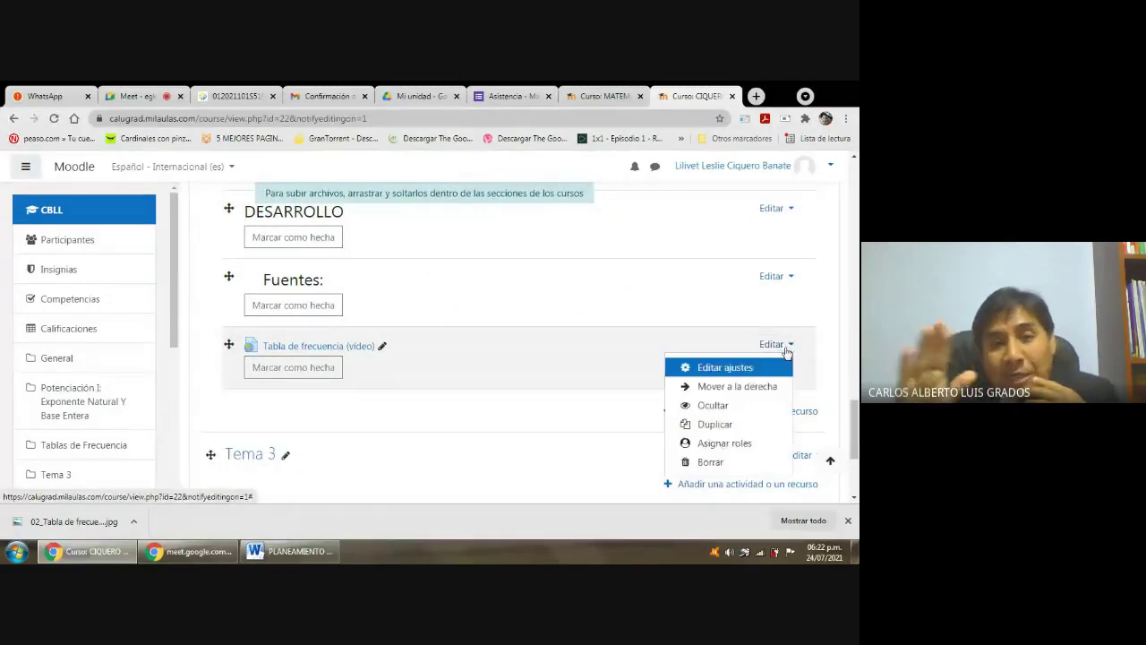
pyautogui.click(770, 387)
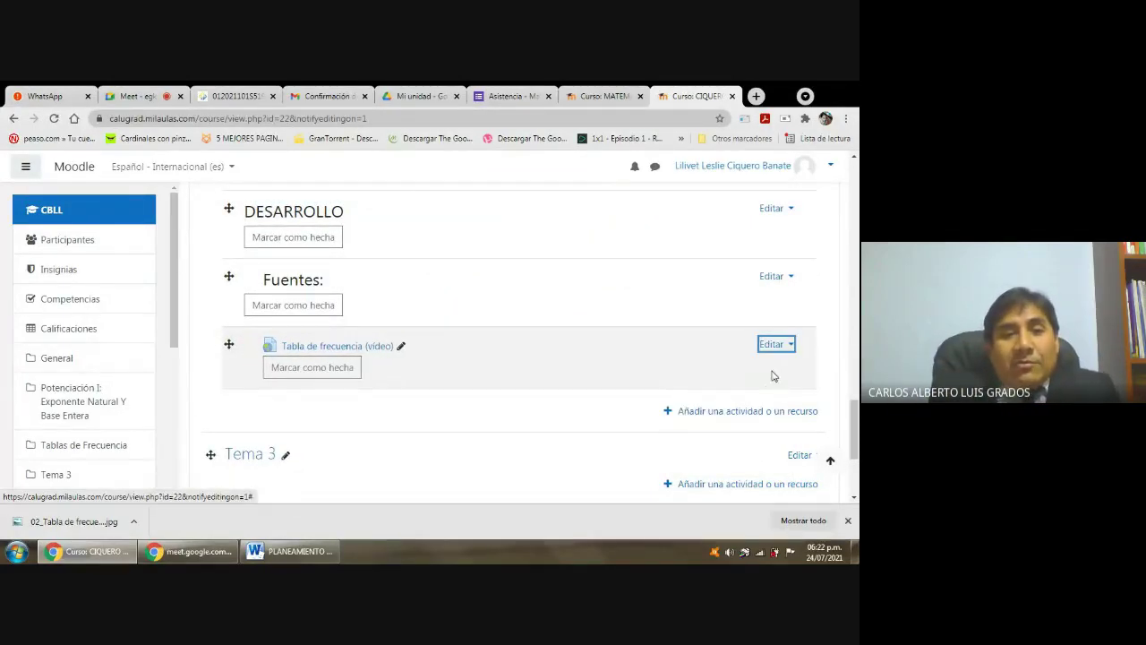
pyautogui.click(777, 345)
pyautogui.click(770, 387)
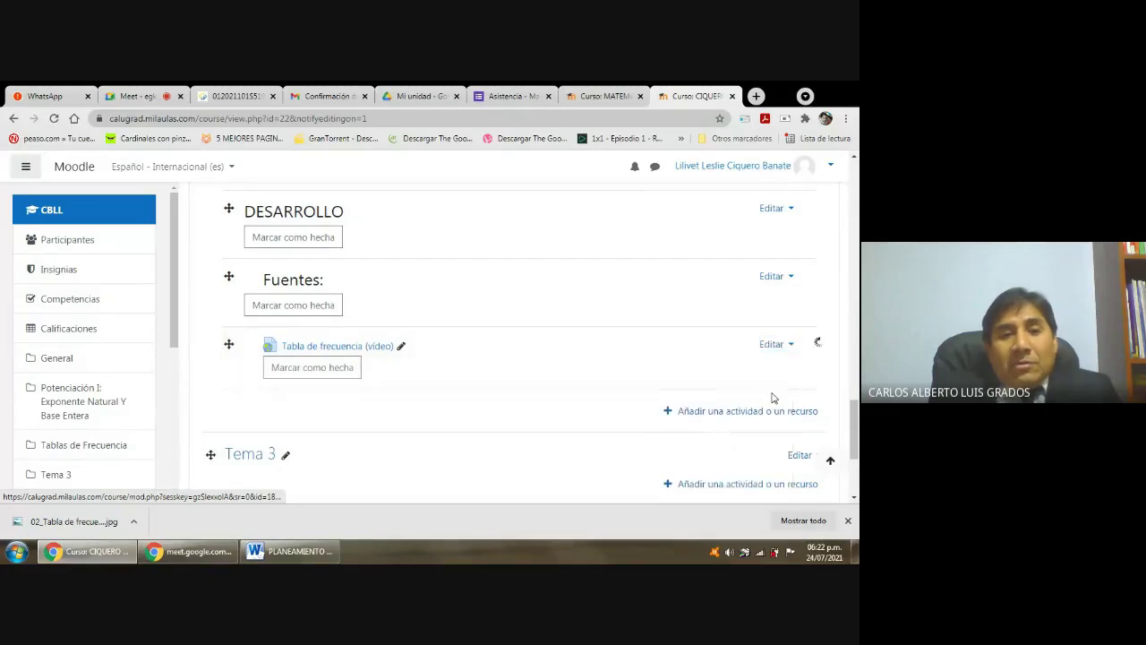
pyautogui.click(466, 402)
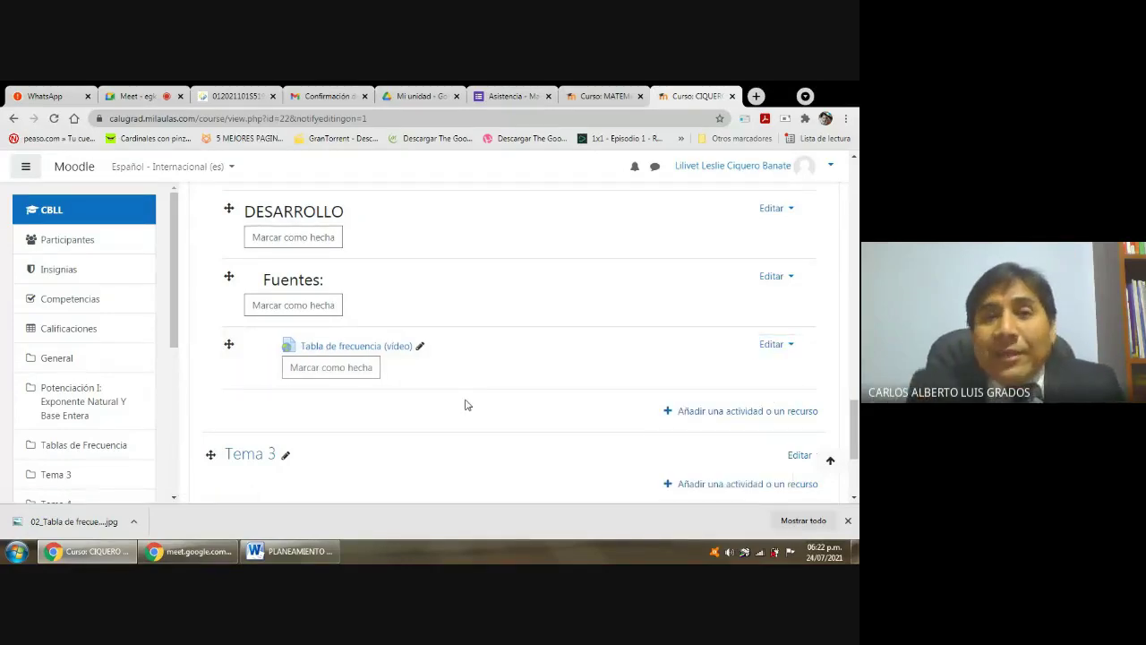
pyautogui.click(570, 93)
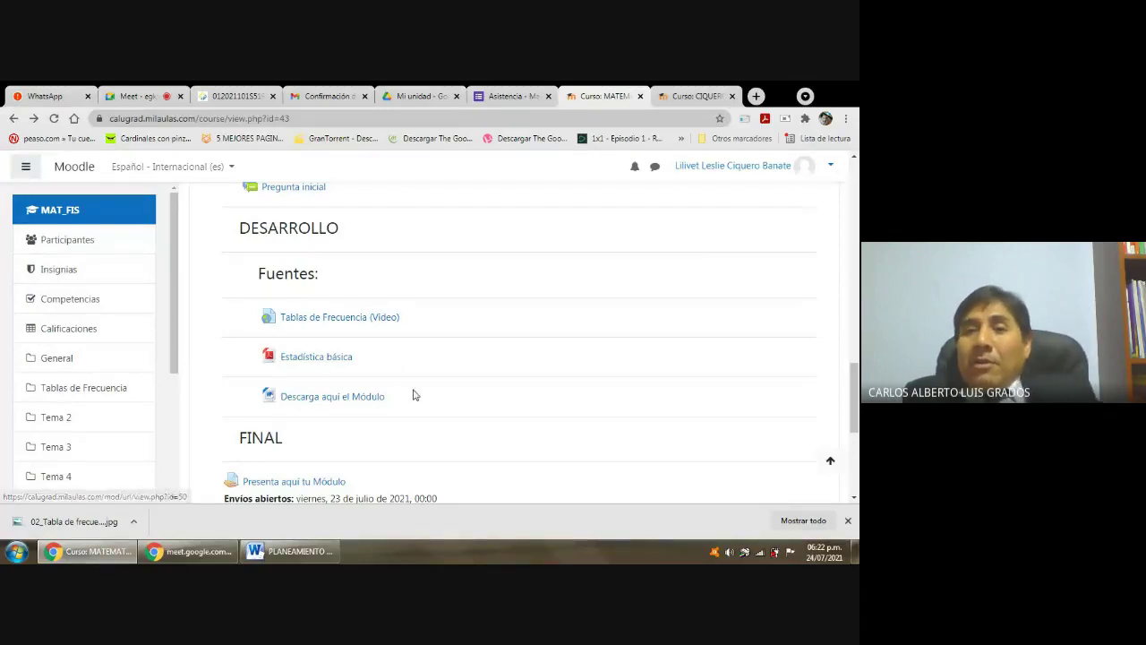
pyautogui.click(684, 97)
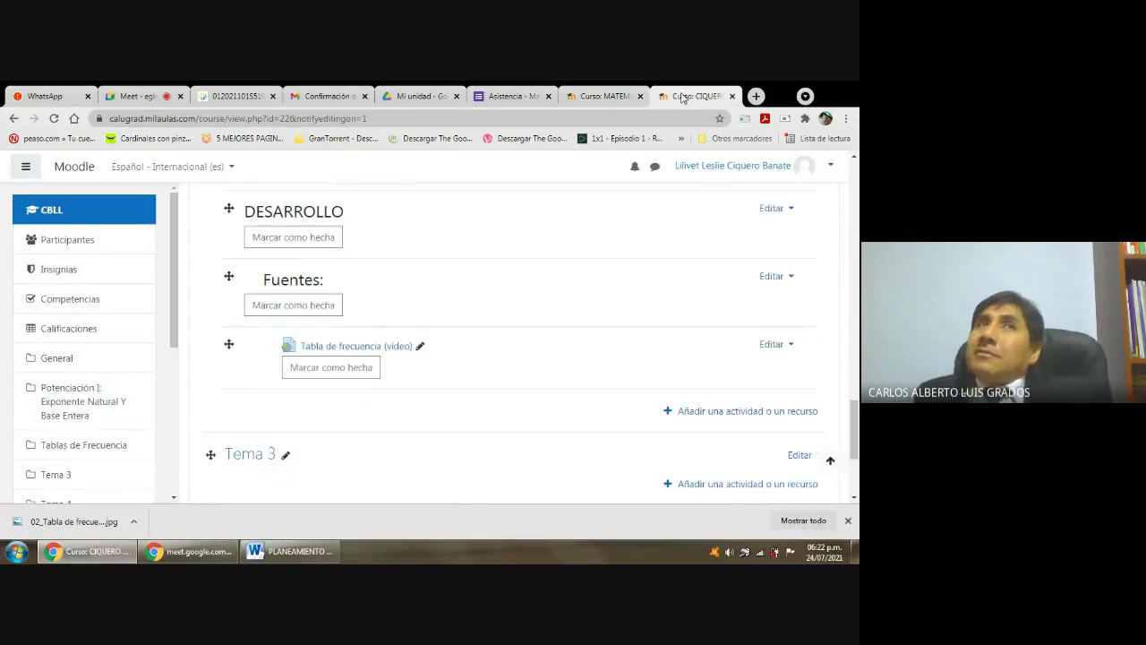
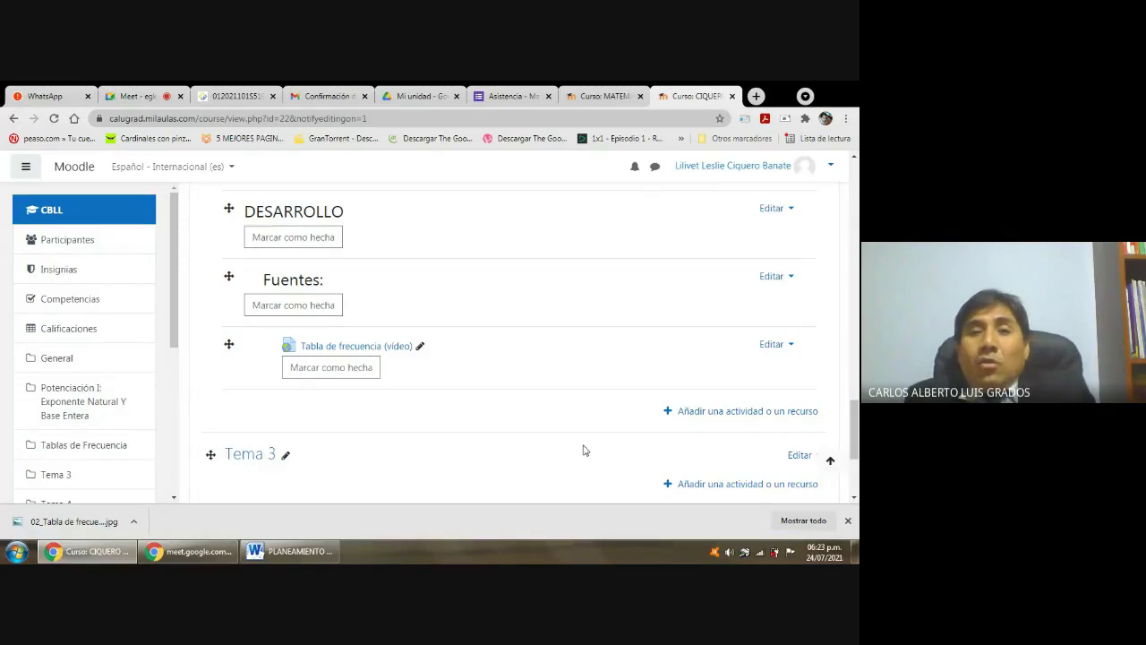
# Open the MAT_FIS Fuentes link 'Estadística básica' as the 157-page PDF in a separate window.
pyautogui.click(602, 95)
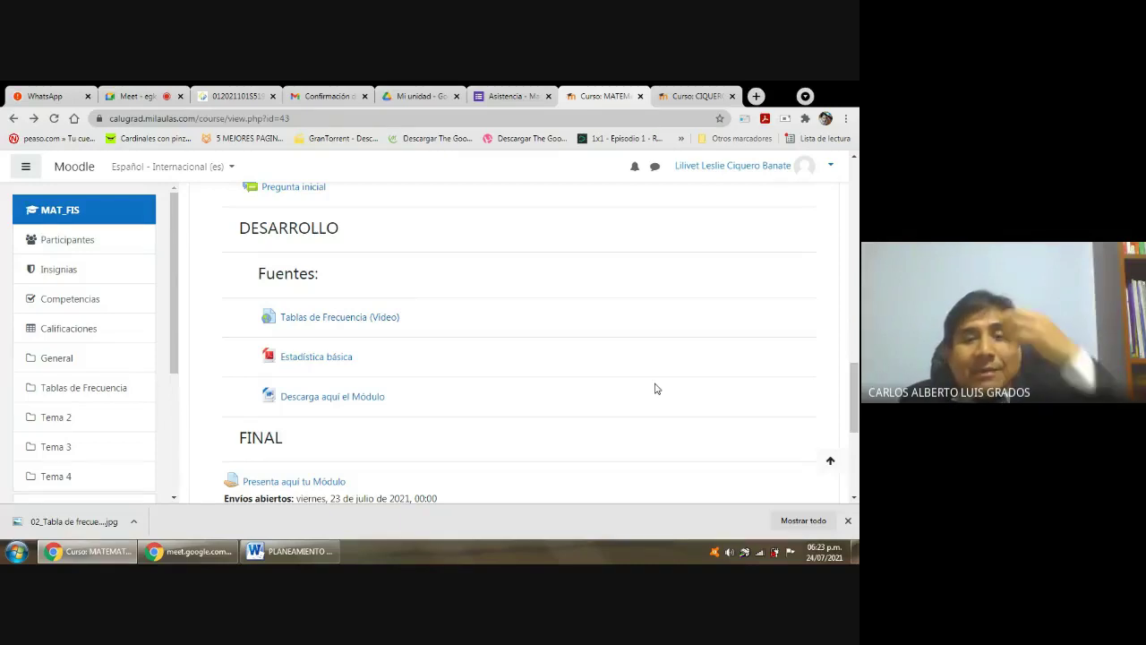
pyautogui.click(311, 358)
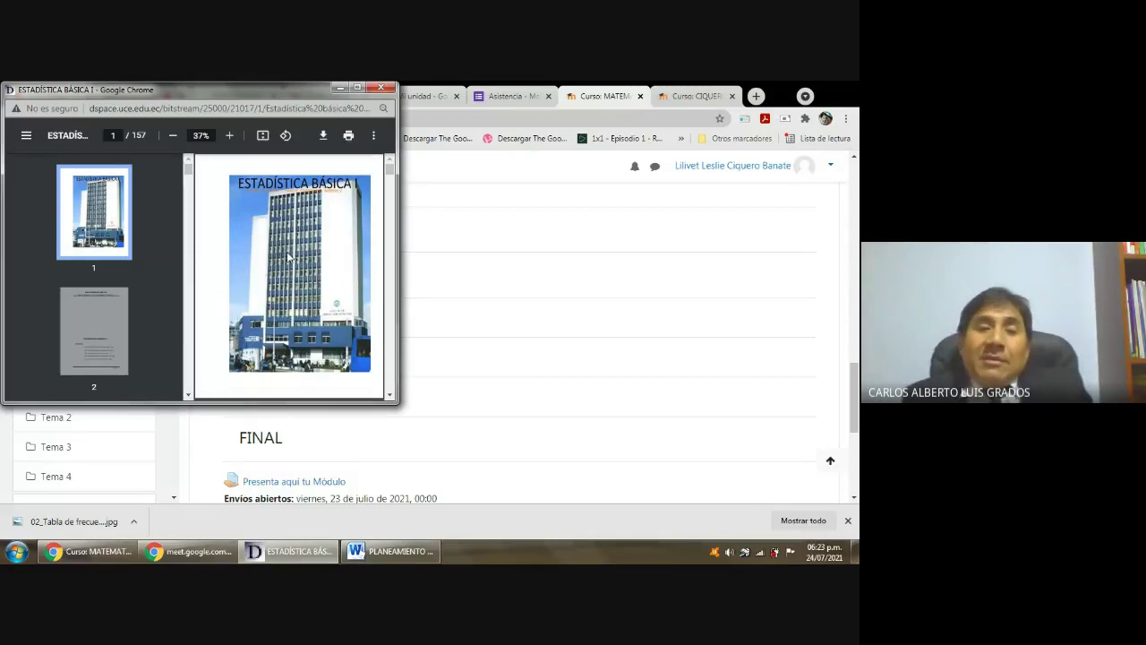
pyautogui.click(340, 87)
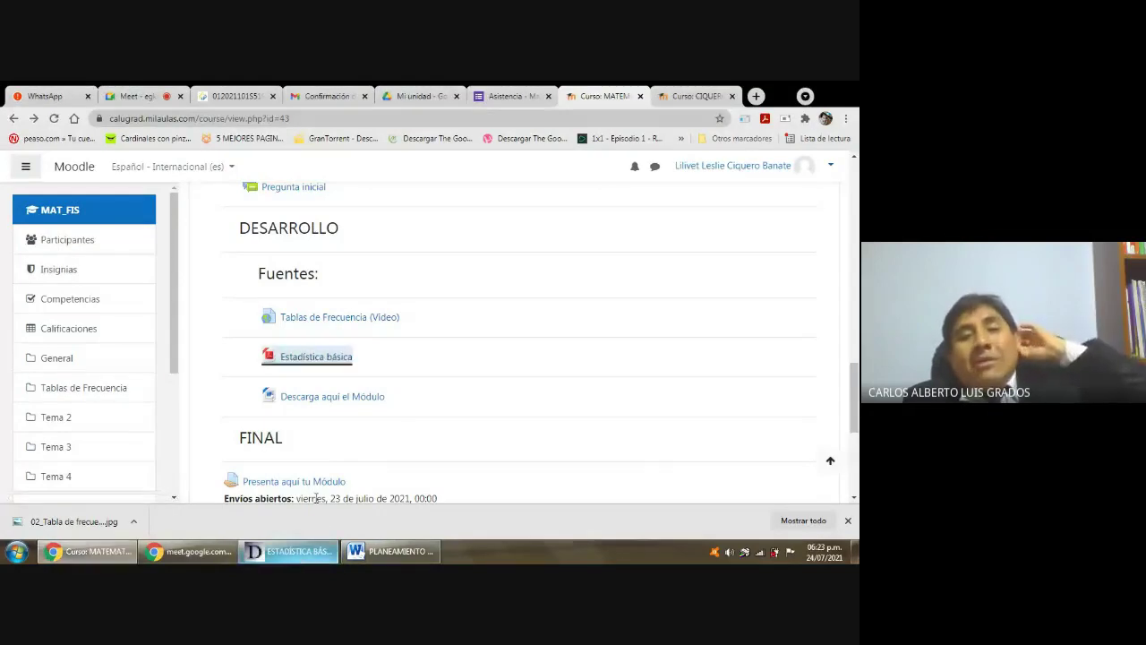
pyautogui.click(295, 560)
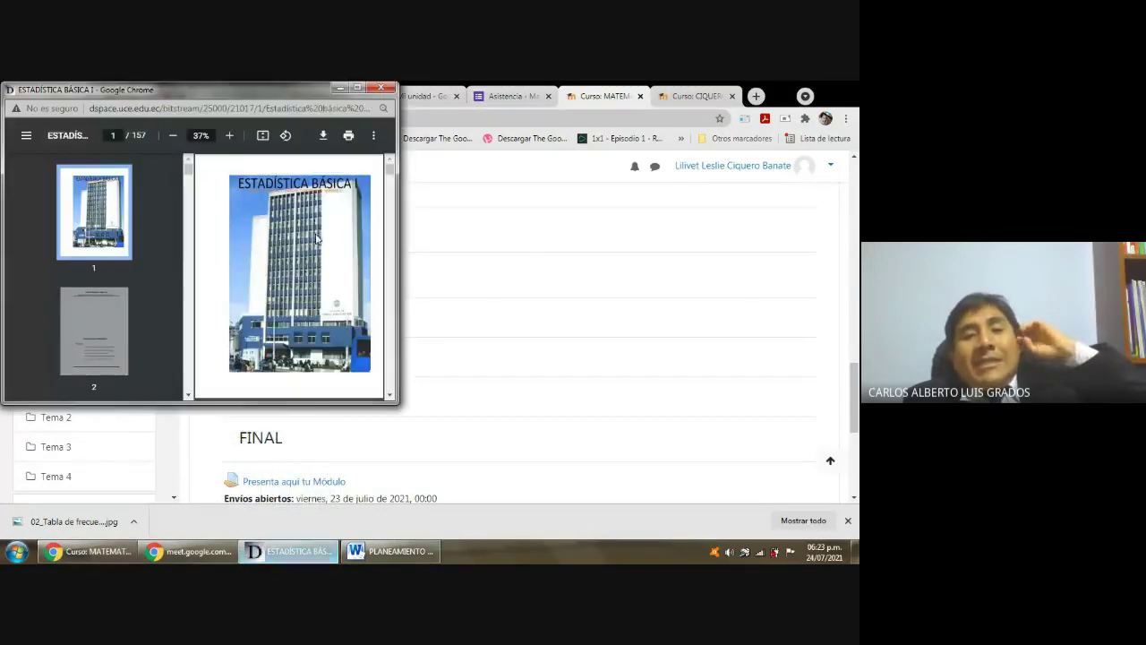
# Maximize the PDF window and zoom the Estadística Básica I cover to 75%.
pyautogui.doubleClick(354, 86)
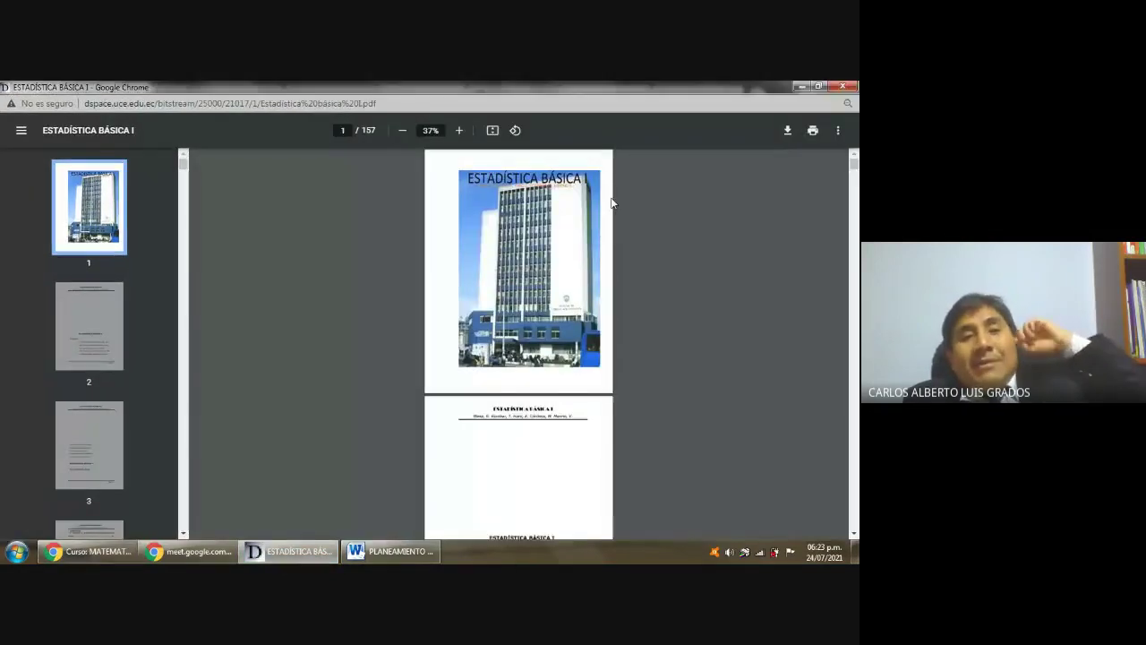
pyautogui.click(458, 130)
pyautogui.click(459, 131)
pyautogui.click(459, 130)
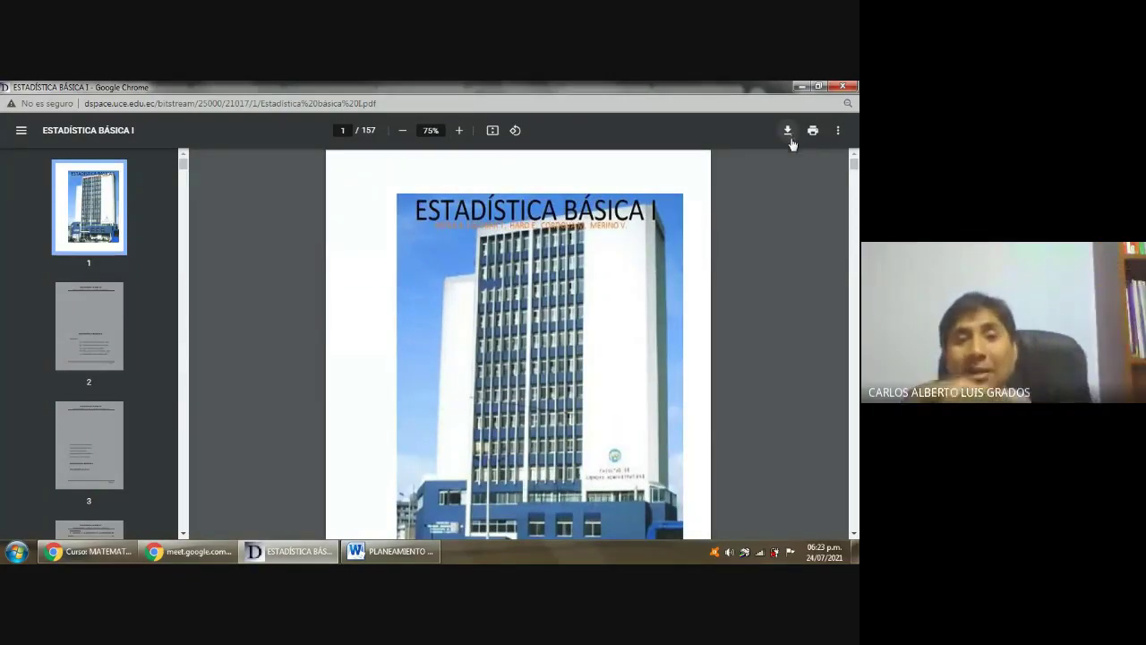
# Copy the PDF's web address and minimize the viewer to return to MAT_FIS.
pyautogui.click(402, 105)
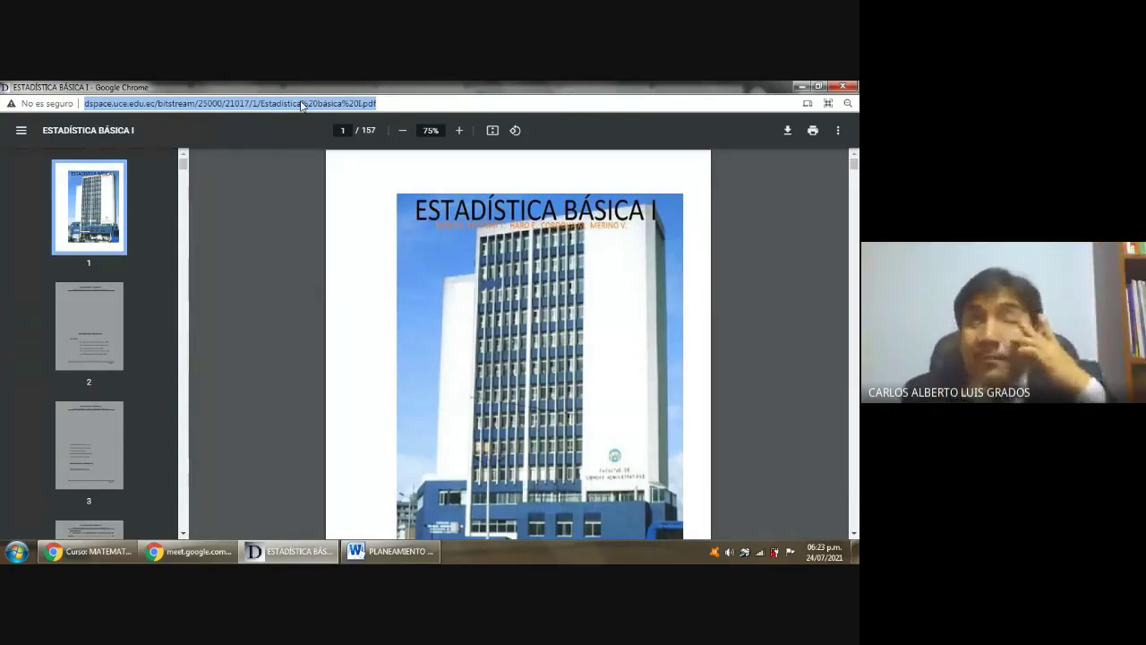
pyautogui.rightClick(303, 106)
pyautogui.click(334, 169)
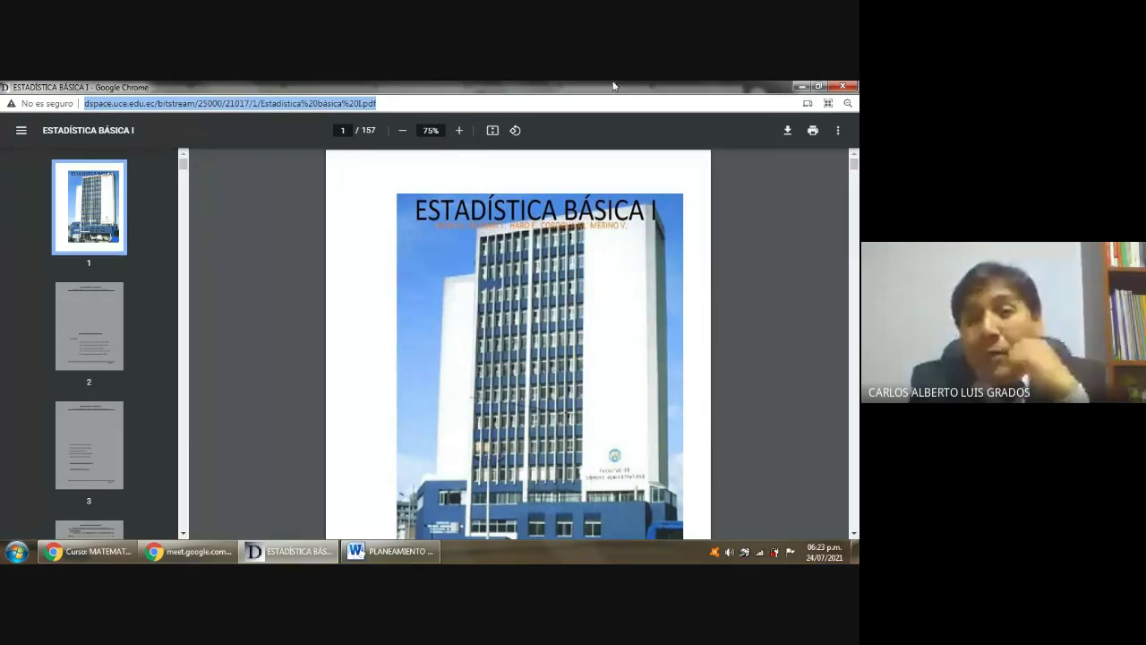
pyautogui.click(797, 86)
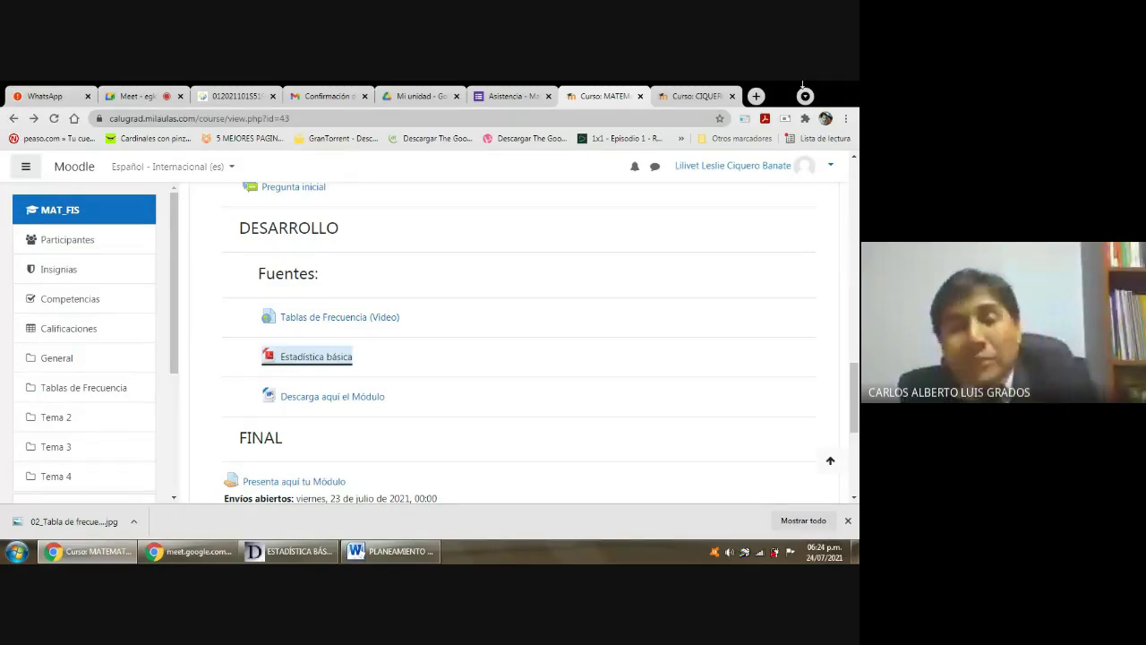
# In the CBLL course, choose URL from Recursos for the Tablas de Frecuencia section.
pyautogui.click(697, 96)
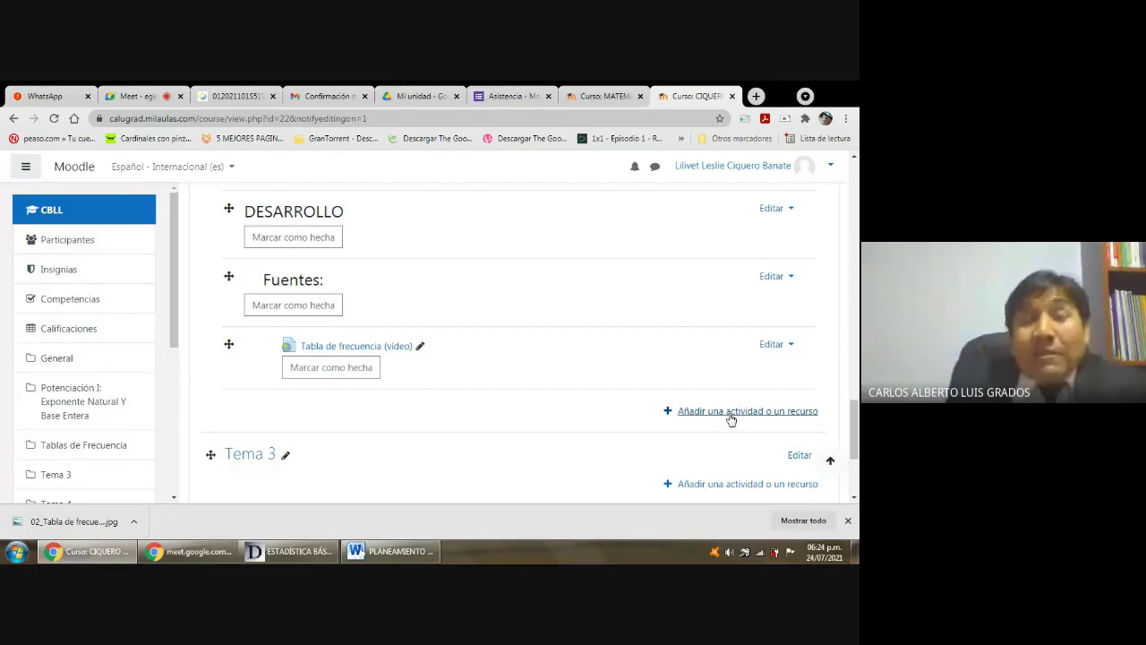
pyautogui.click(730, 414)
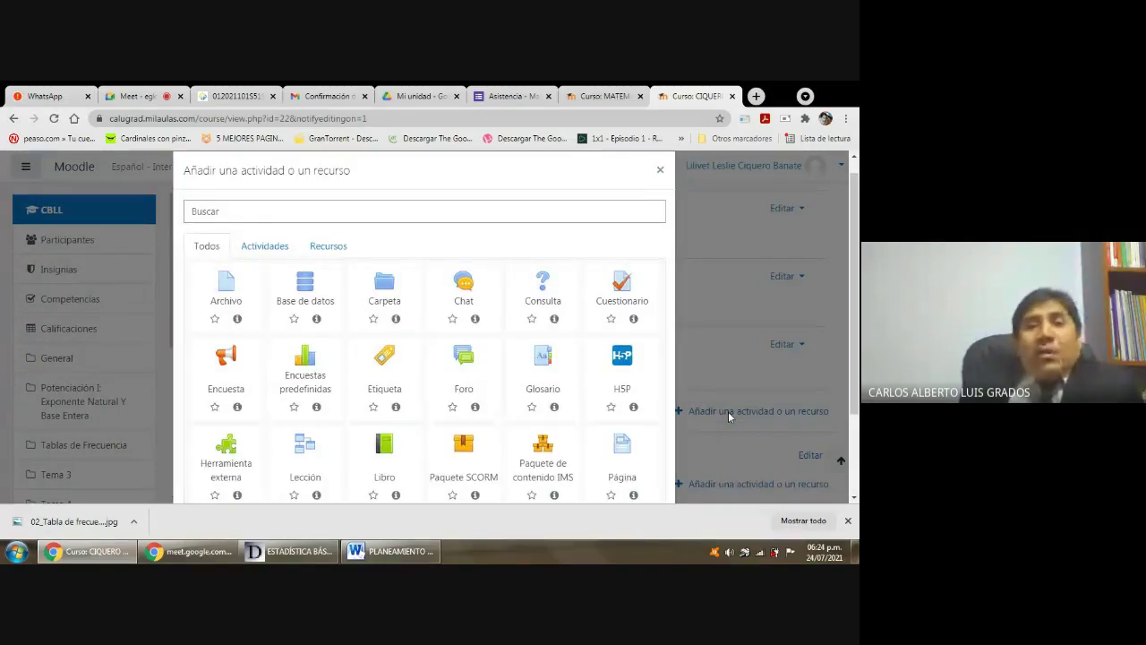
pyautogui.click(339, 251)
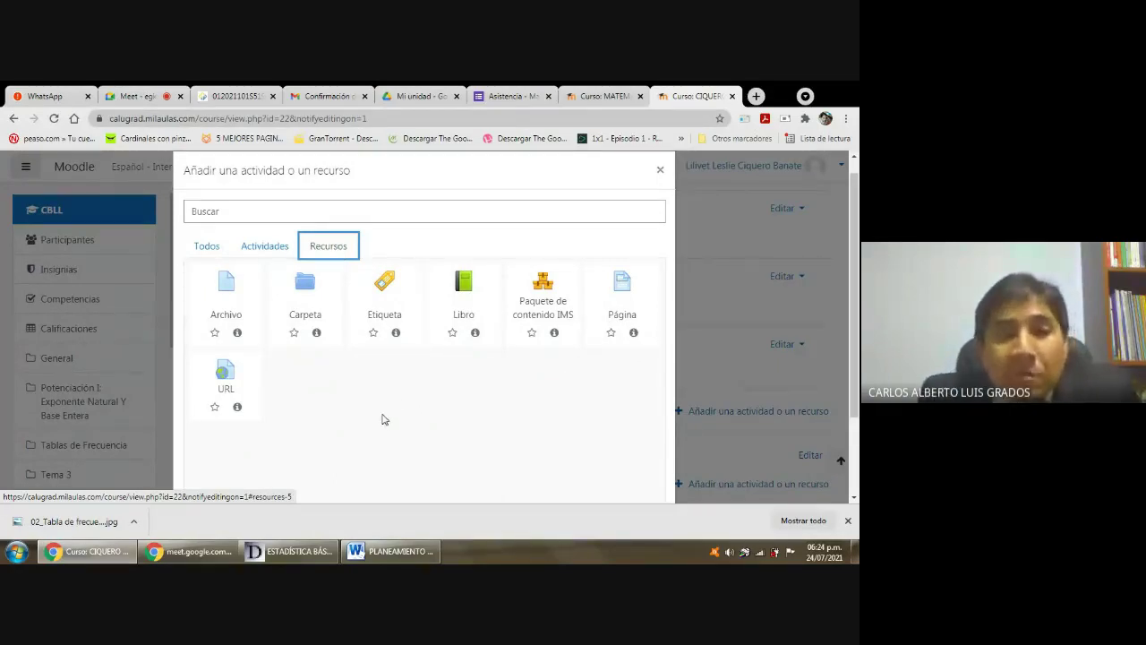
pyautogui.click(269, 254)
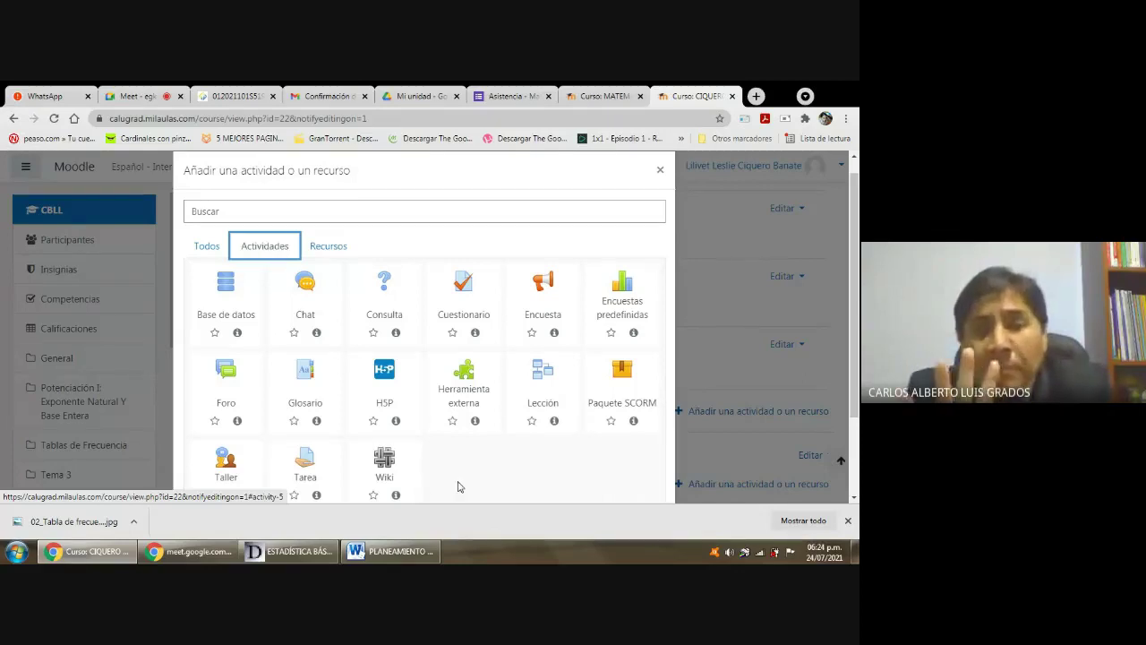
pyautogui.click(333, 246)
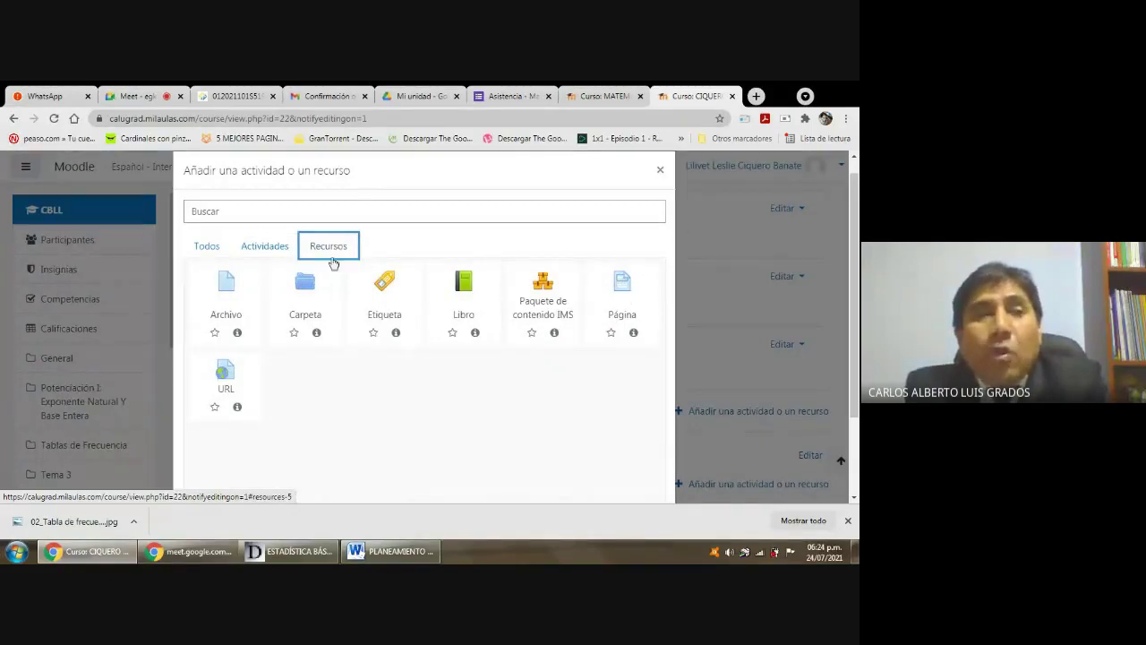
pyautogui.click(226, 373)
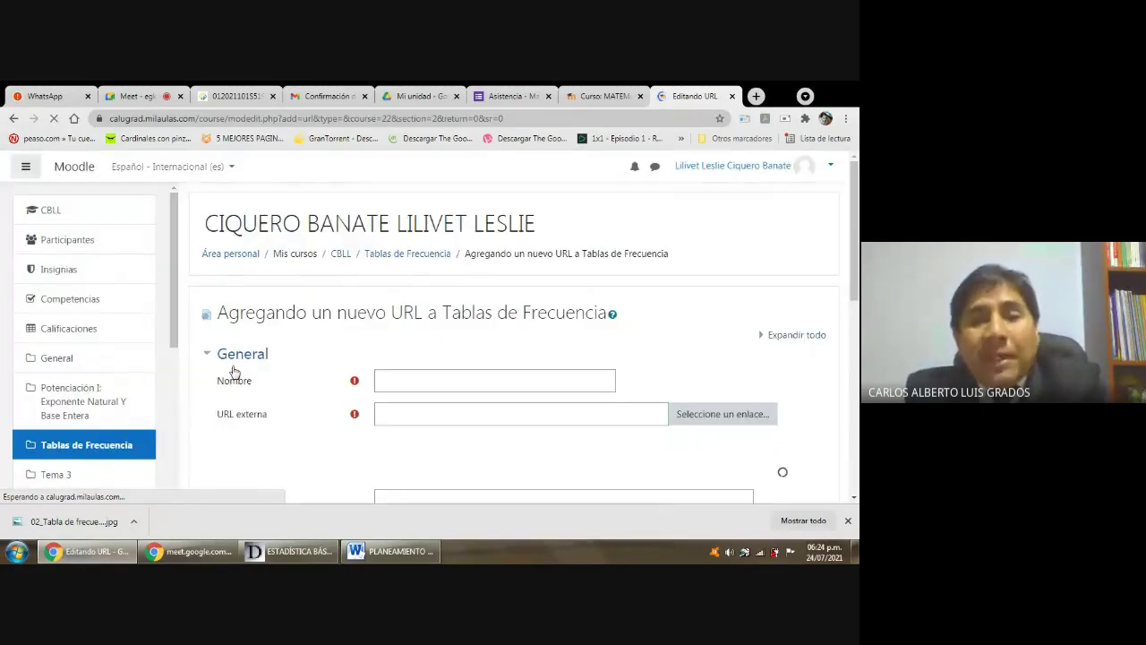
# Name the URL resource 'Libro de estadística básica', matching the MAT_FIS link name.
pyautogui.click(436, 387)
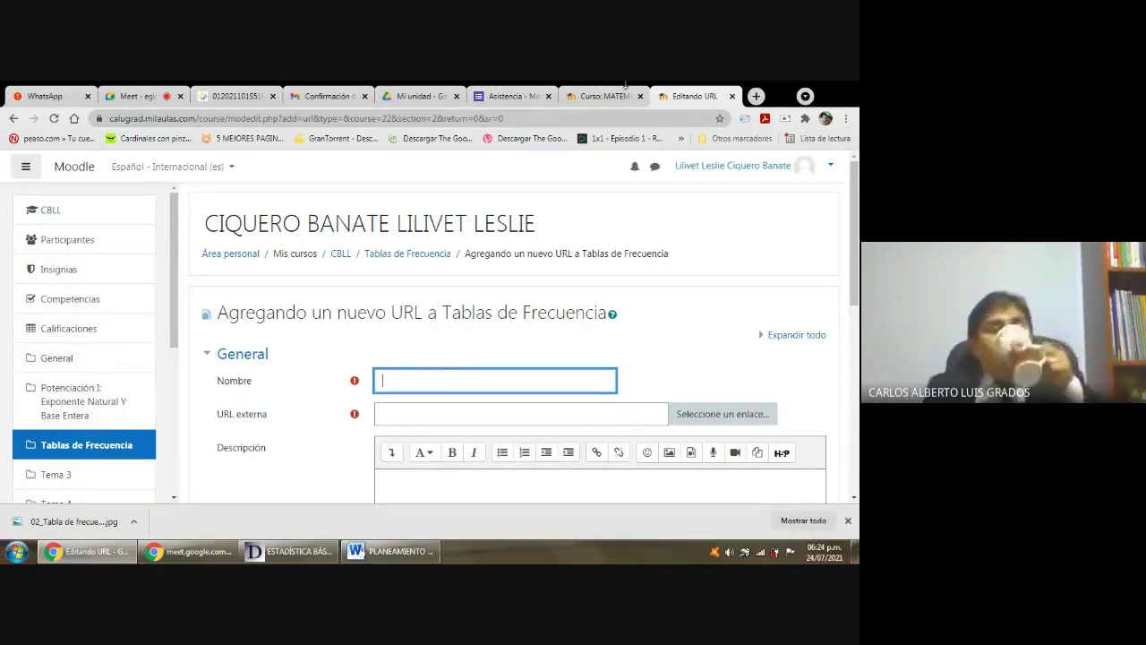
pyautogui.write('Est')
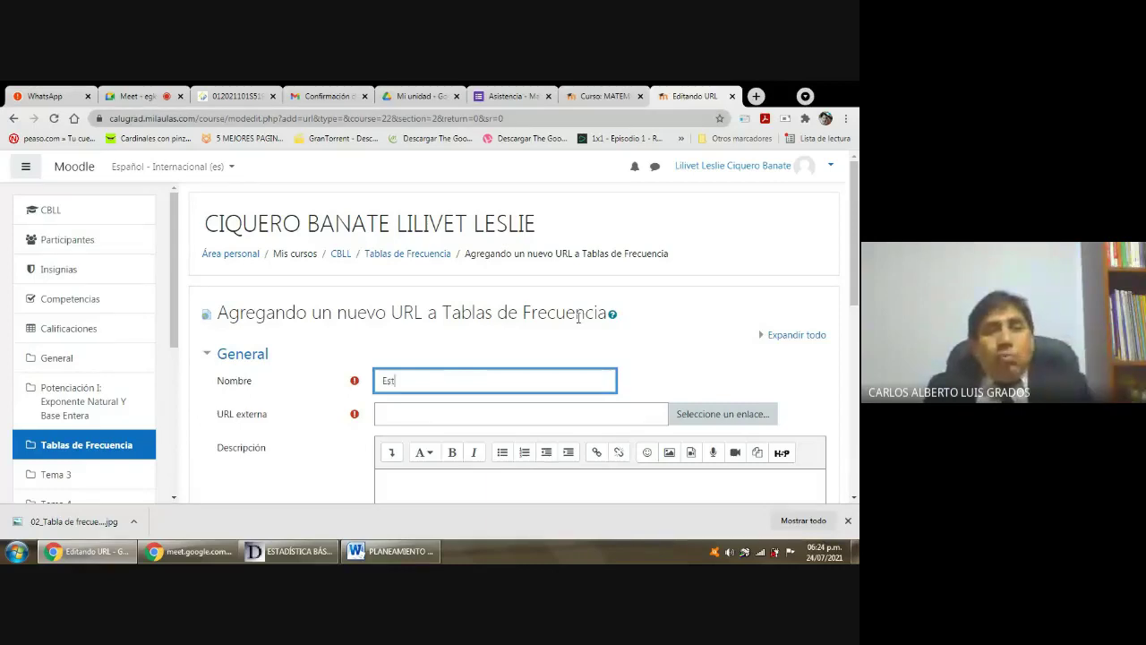
pyautogui.write('adística')
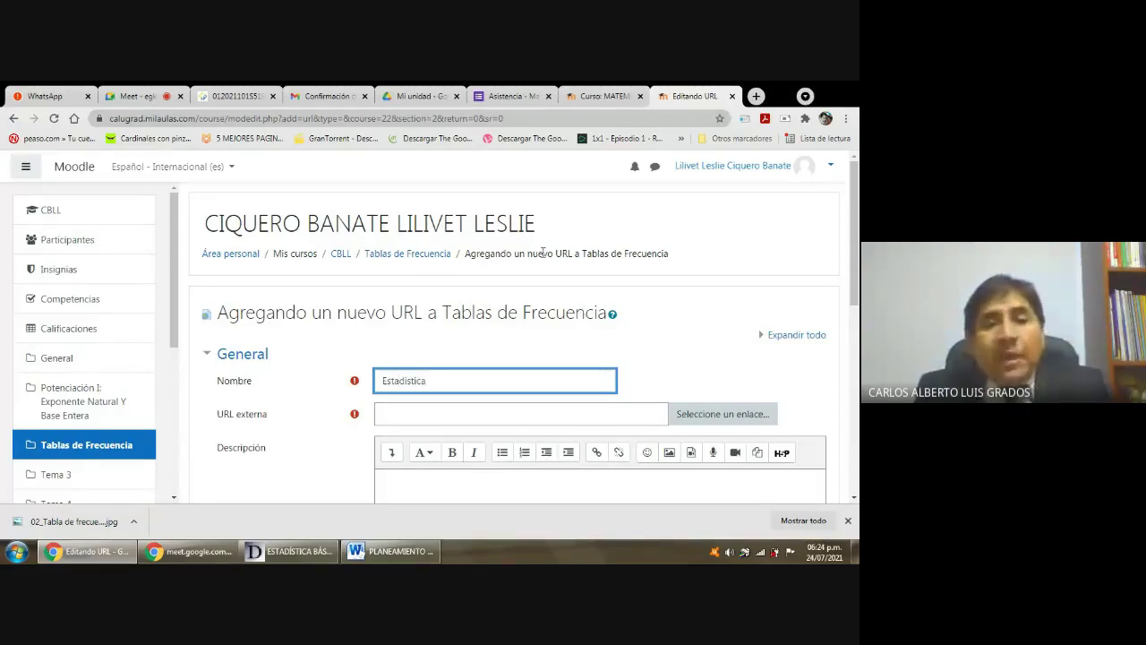
pyautogui.click(607, 97)
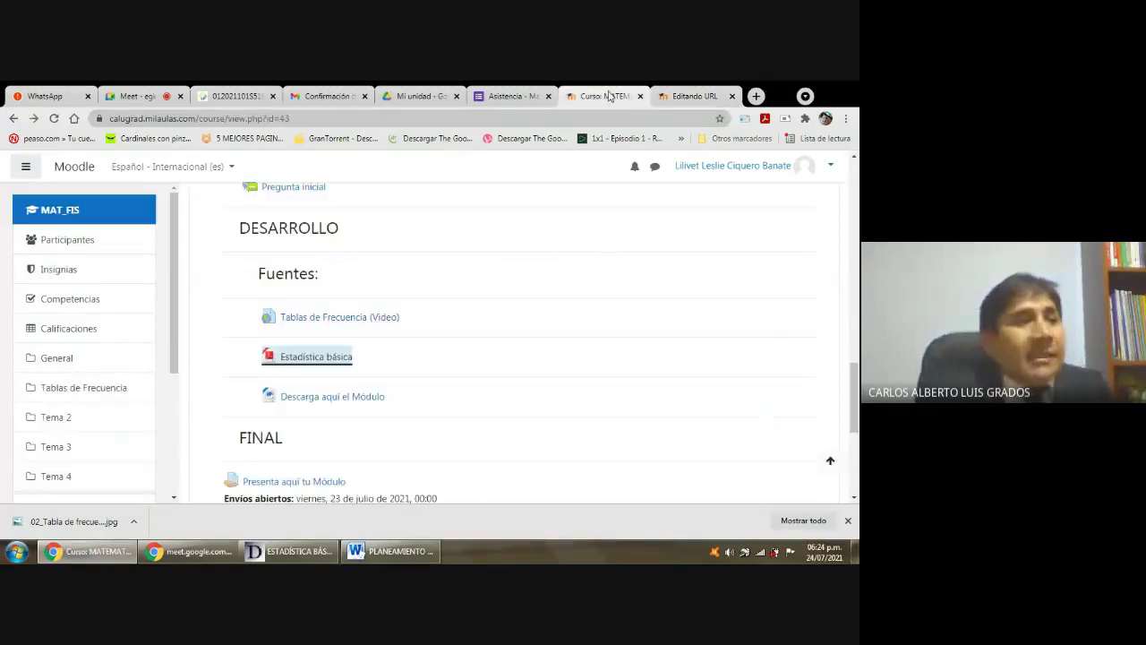
pyautogui.click(662, 96)
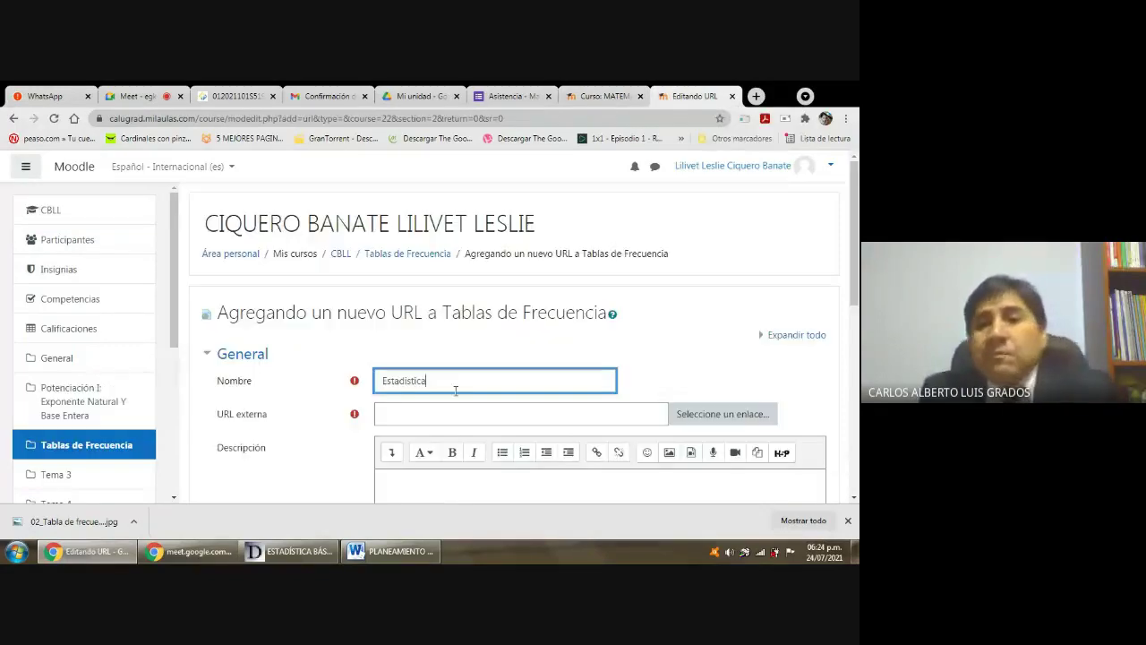
pyautogui.moveTo(437, 379); pyautogui.dragTo(364, 382)
pyautogui.write('Libro de esta')
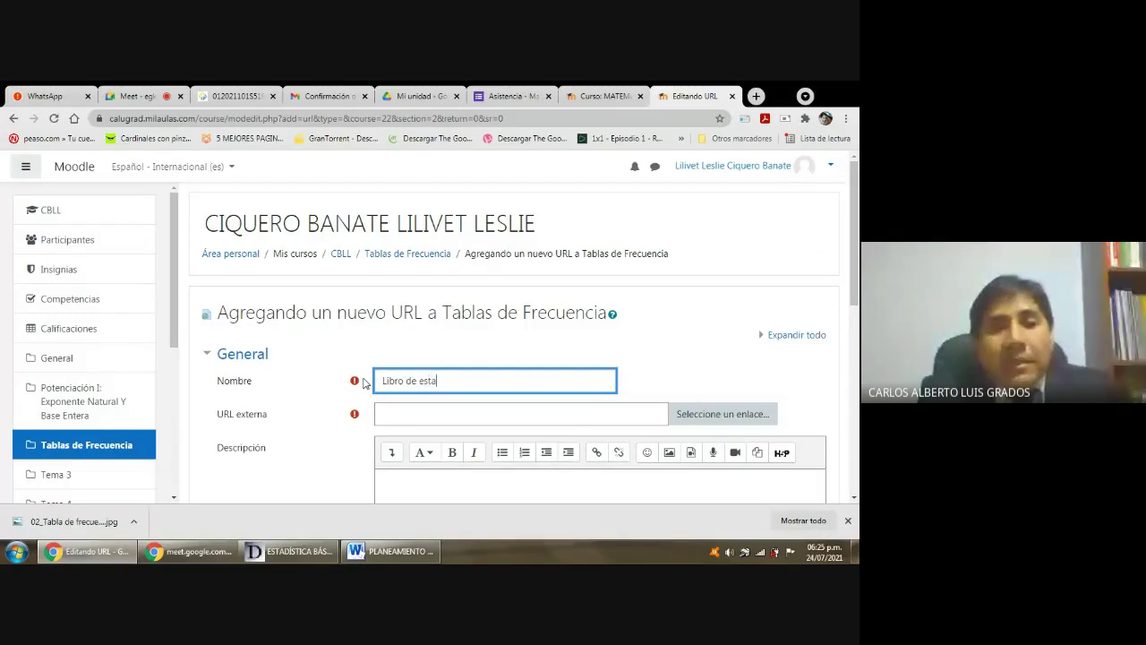
pyautogui.write('dística b')
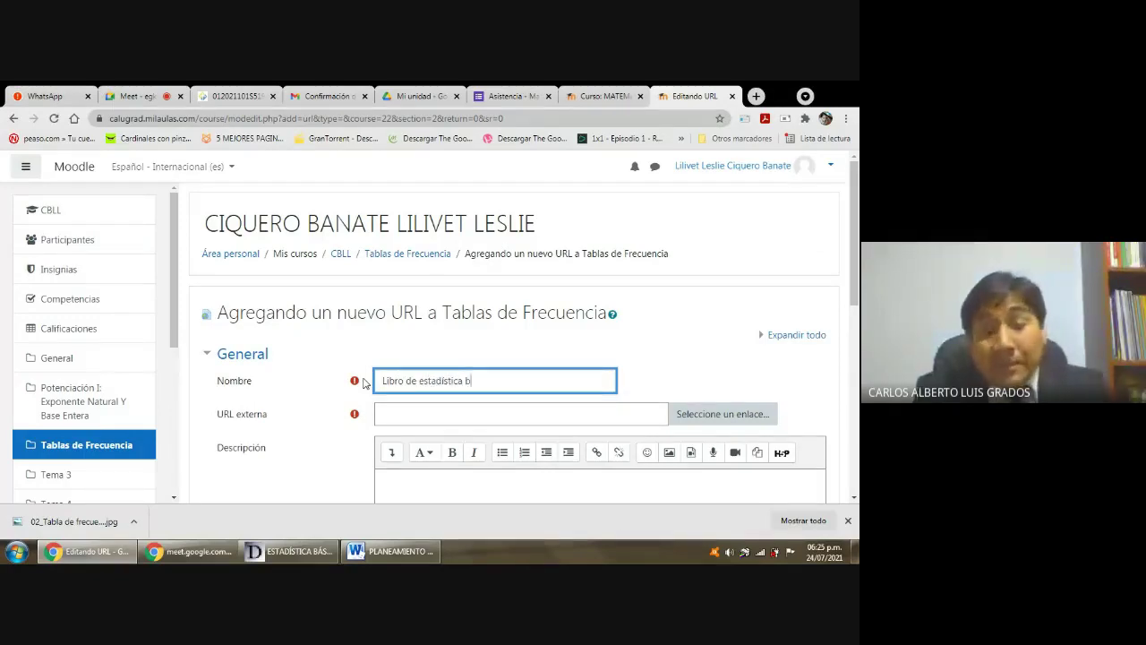
pyautogui.write('ásica')
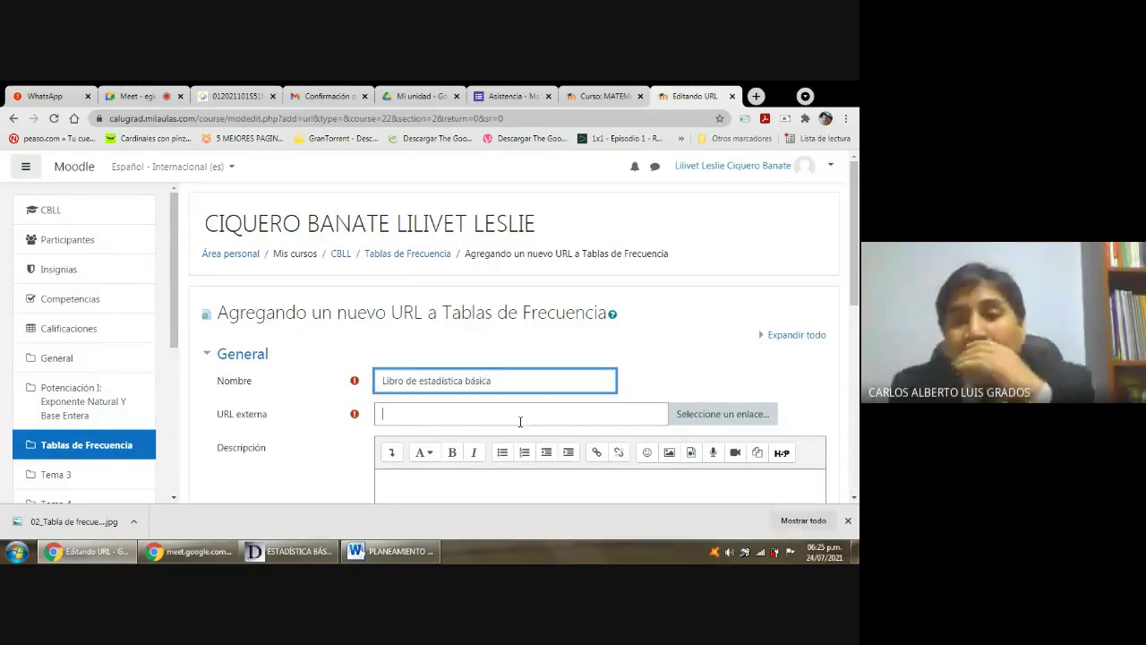
# Paste the copied PDF address as the external URL and expand Apariencia.
pyautogui.click(520, 421)
pyautogui.rightClick(520, 422)
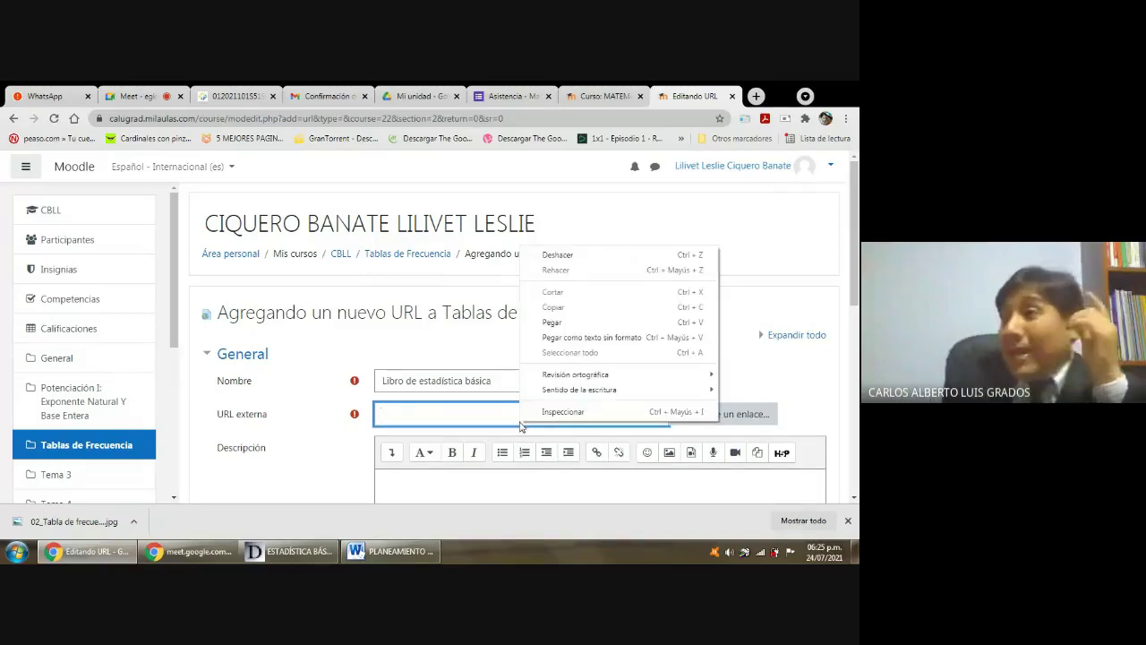
pyautogui.click(551, 323)
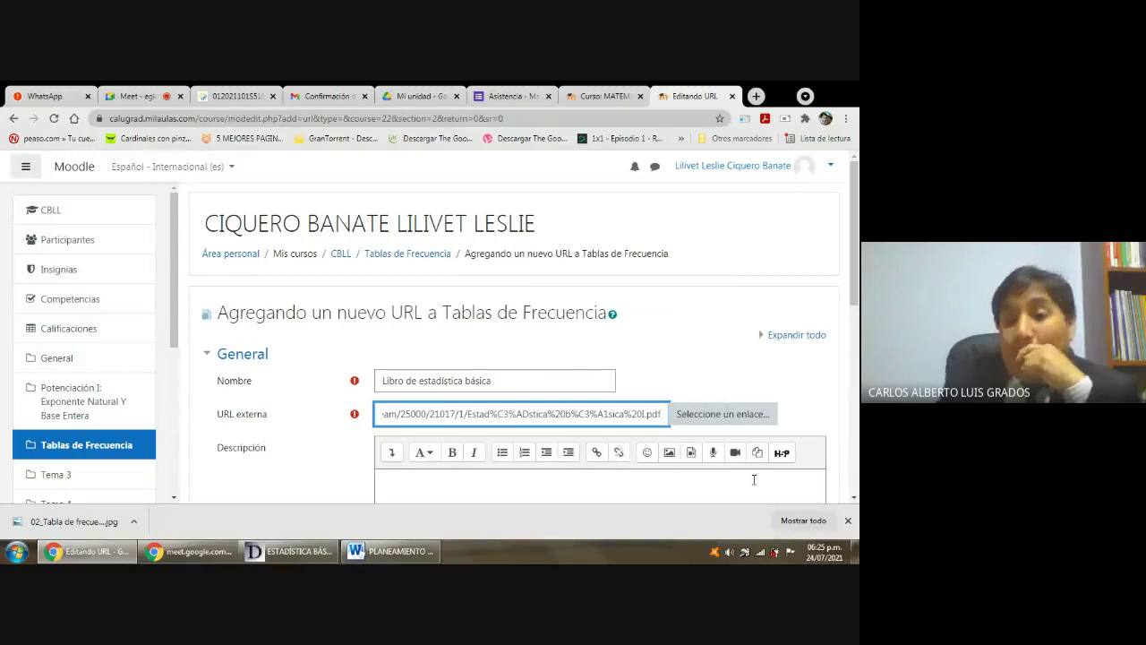
pyautogui.moveTo(856, 242); pyautogui.dragTo(856, 293)
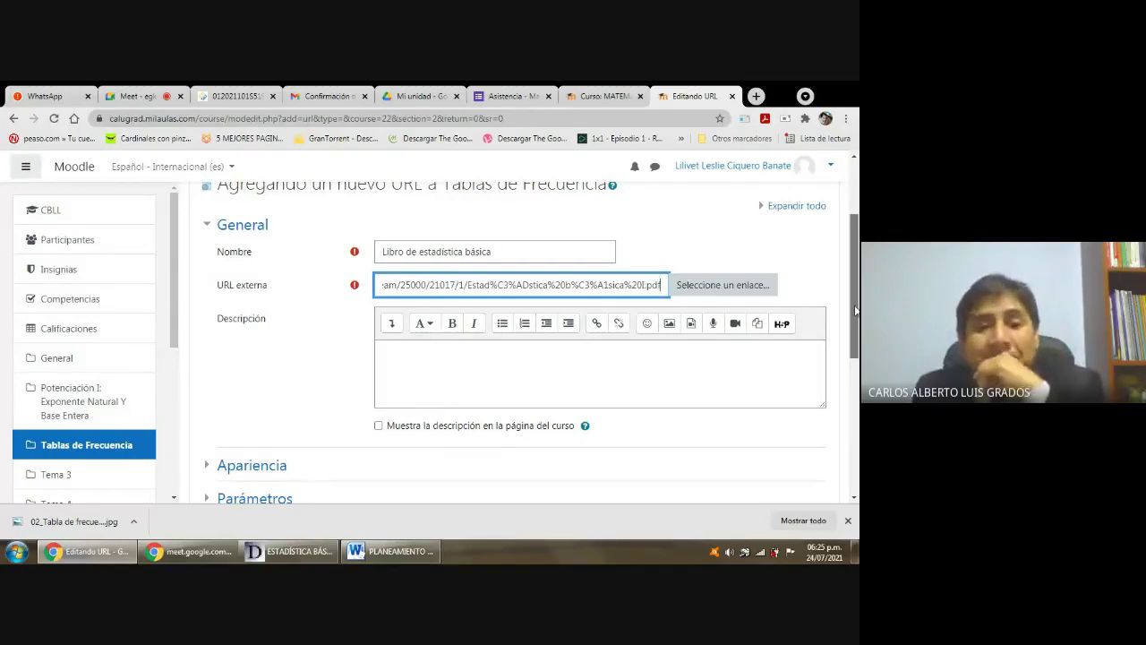
pyautogui.scroll(-1, 384, 407)
pyautogui.click(376, 408)
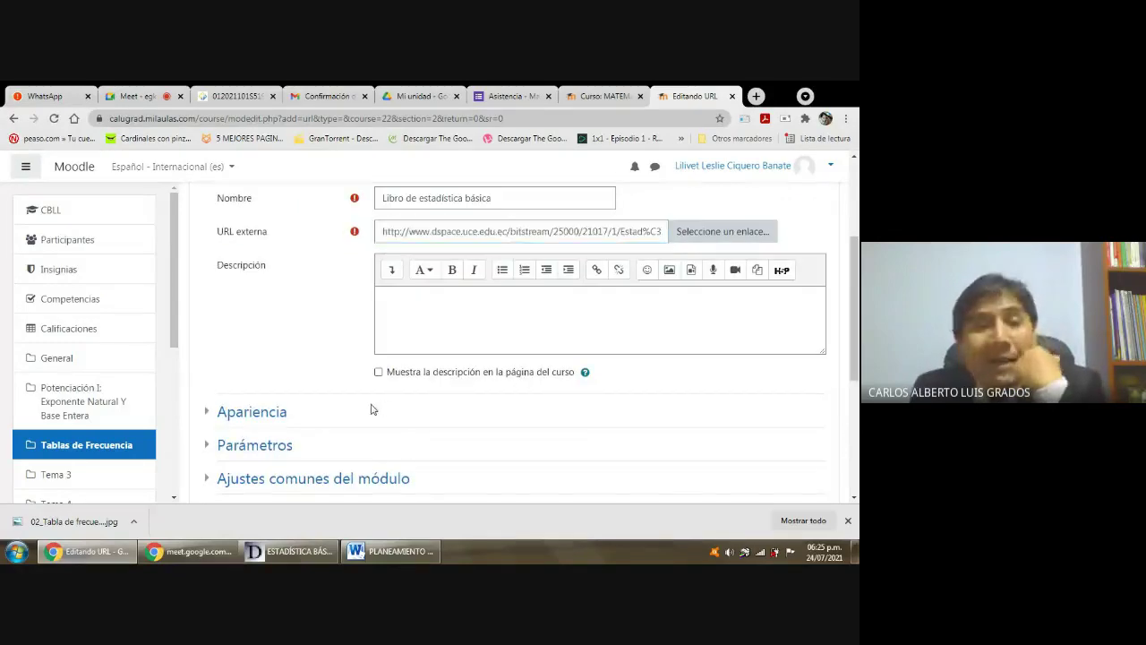
pyautogui.click(273, 414)
# Set Mostrar to 'En ventana emergente' with a 620 × 450 pixel pop-up size.
pyautogui.click(483, 440)
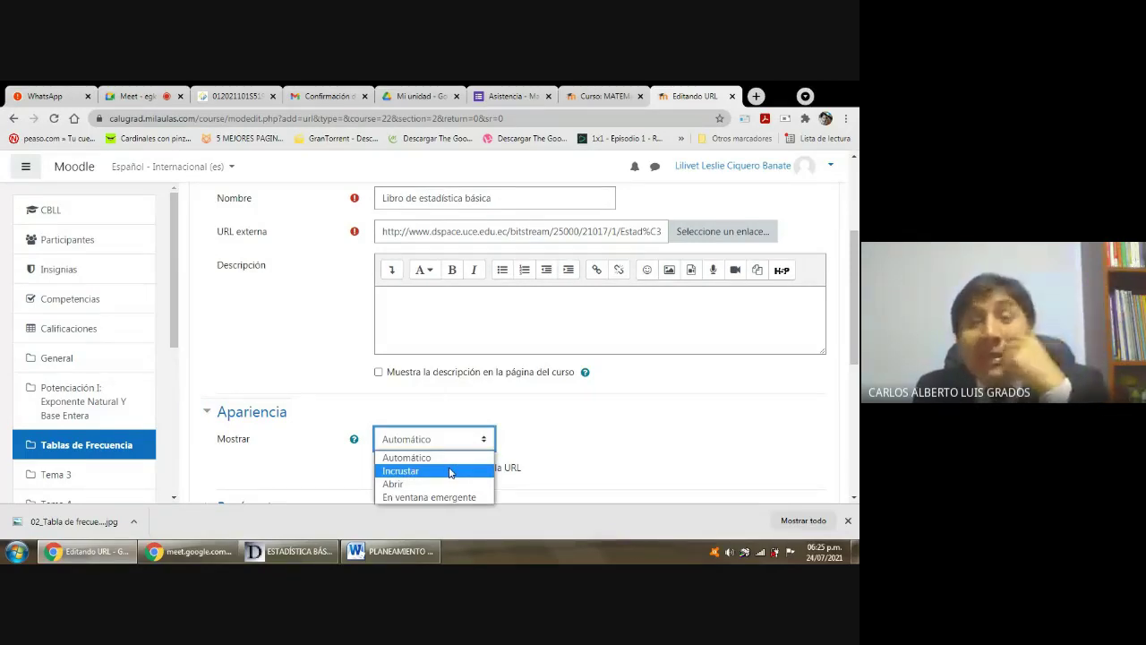
pyautogui.click(450, 472)
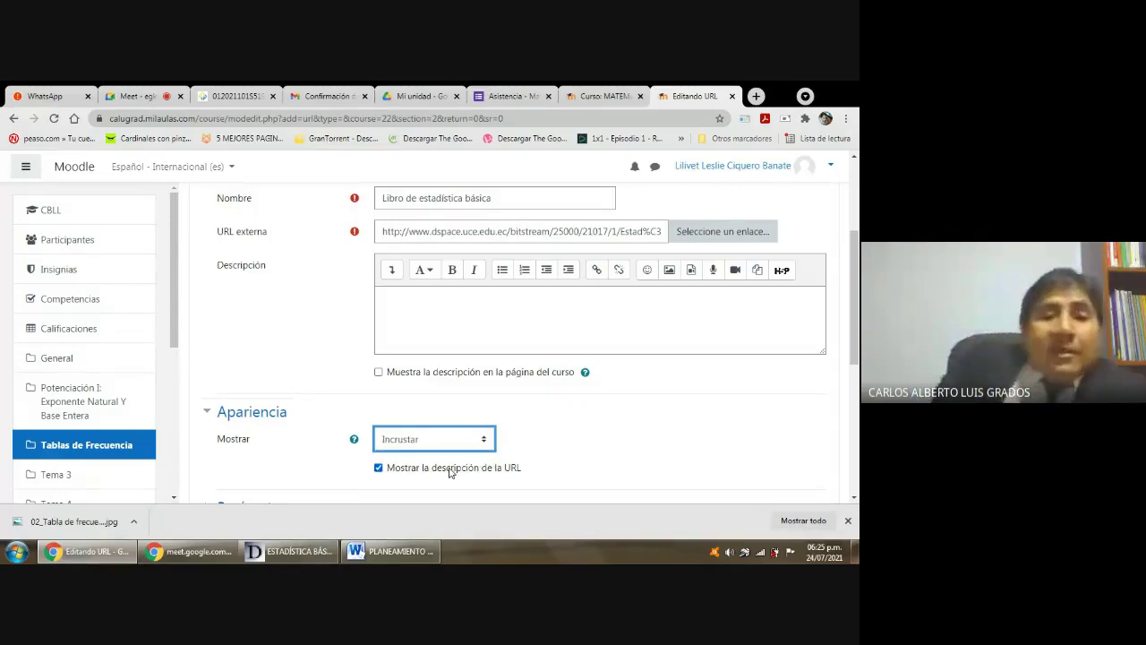
pyautogui.click(439, 440)
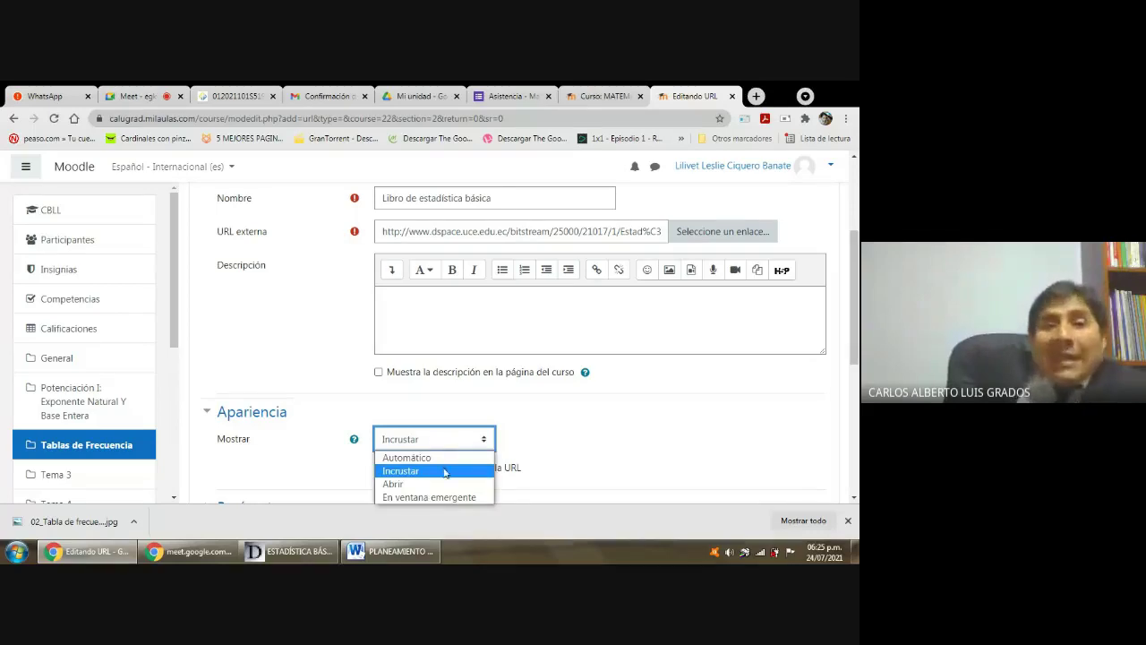
pyautogui.click(456, 496)
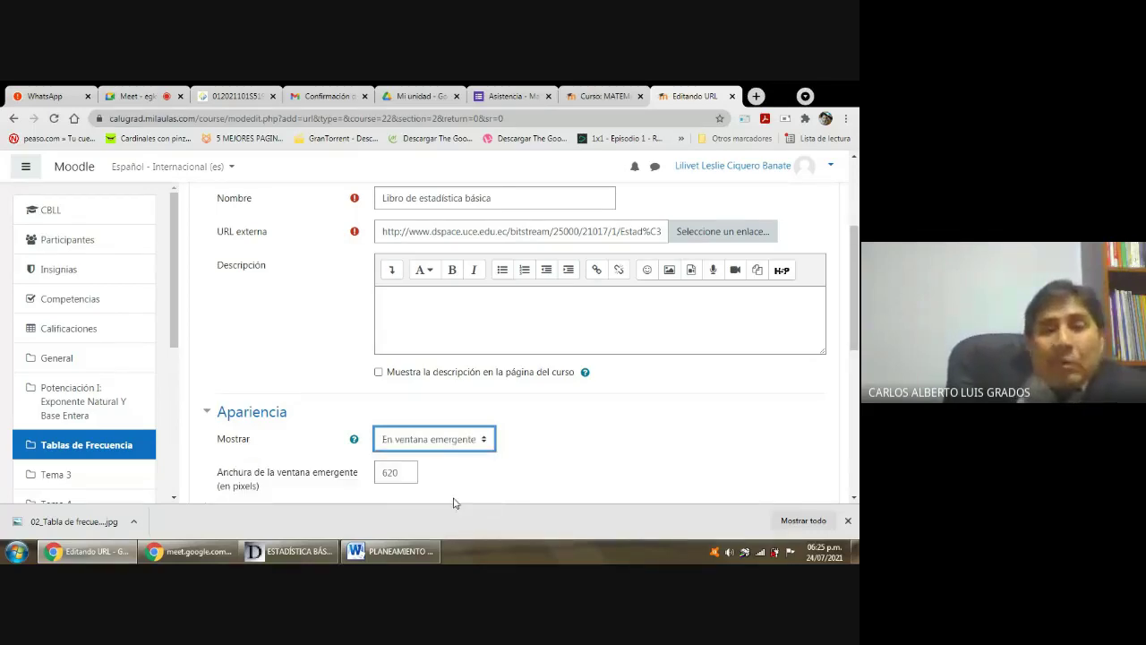
pyautogui.moveTo(856, 313); pyautogui.dragTo(855, 357)
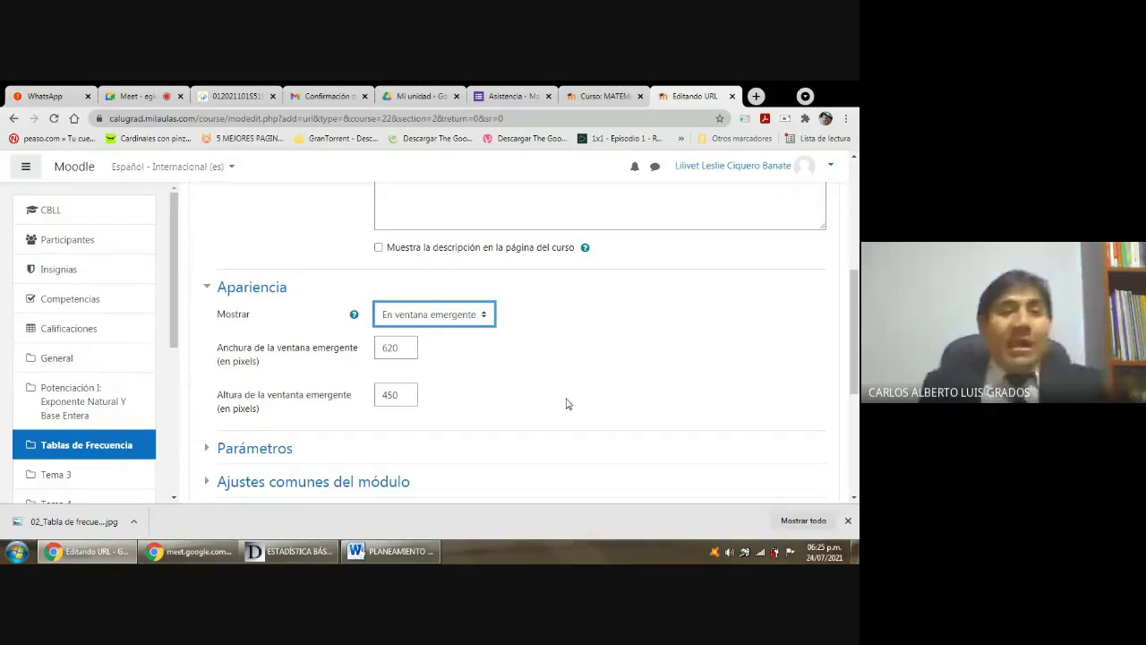
pyautogui.moveTo(855, 371); pyautogui.dragTo(854, 452)
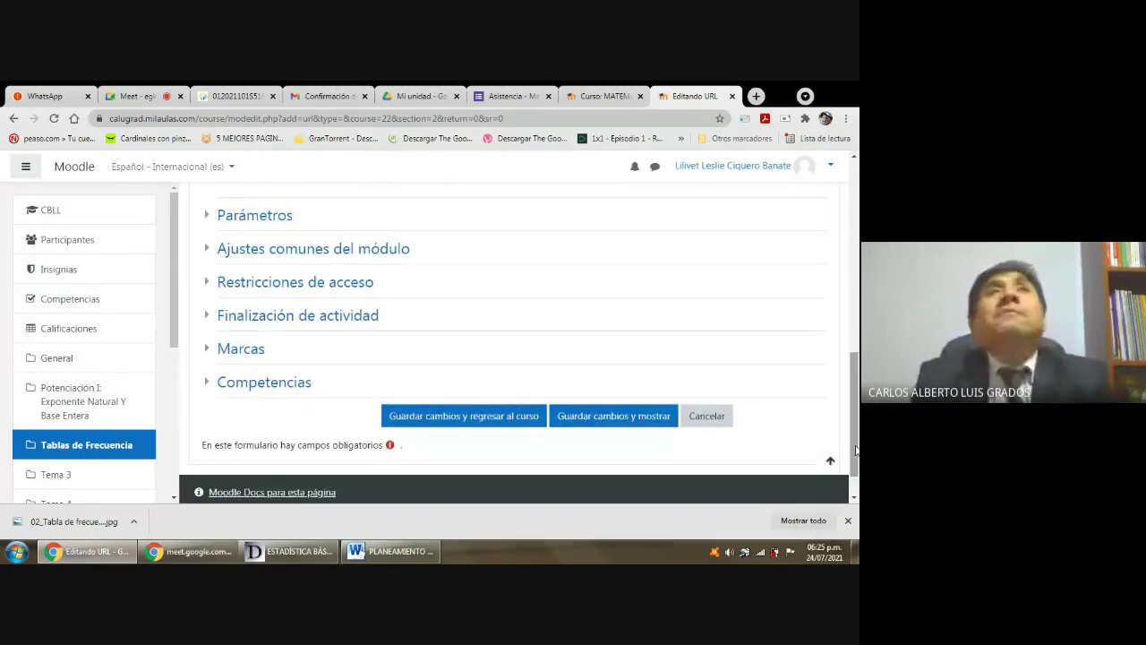
# Save the URL resource and indent 'Libro de estadística básica' two levels to the right.
pyautogui.click(439, 417)
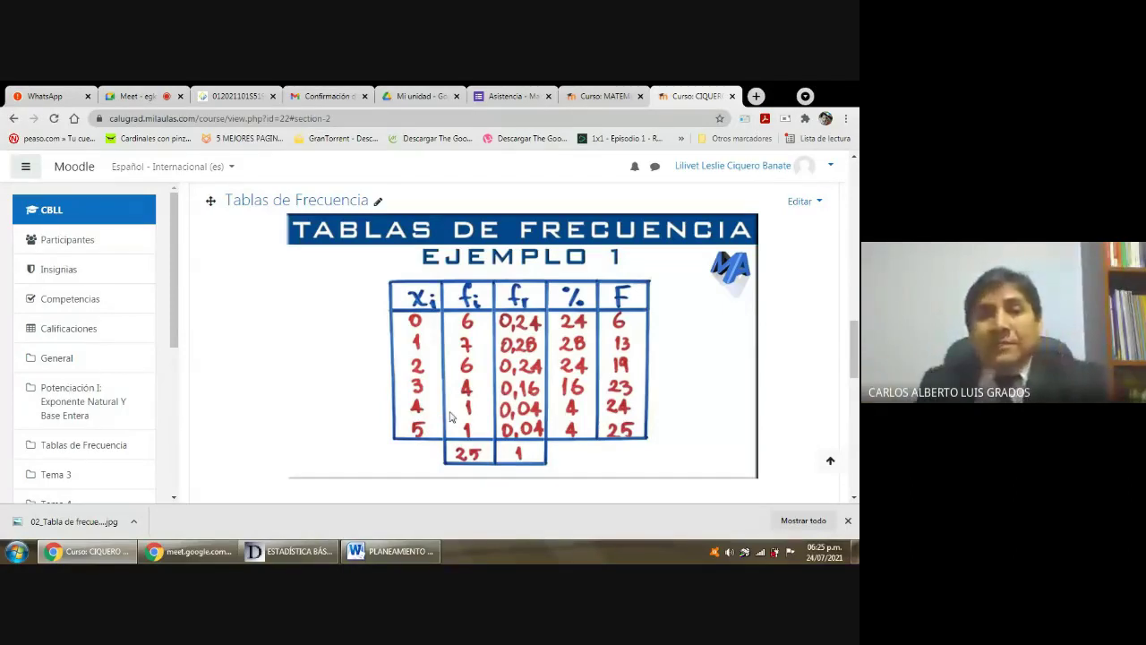
pyautogui.moveTo(856, 340); pyautogui.dragTo(856, 413)
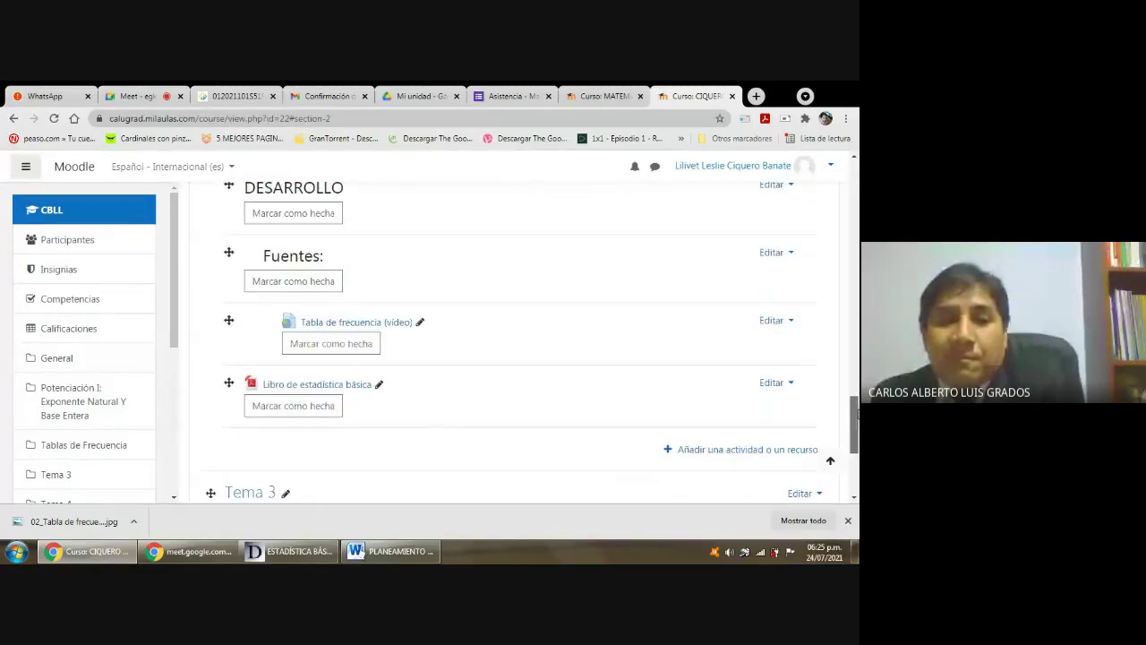
pyautogui.click(791, 385)
pyautogui.click(775, 424)
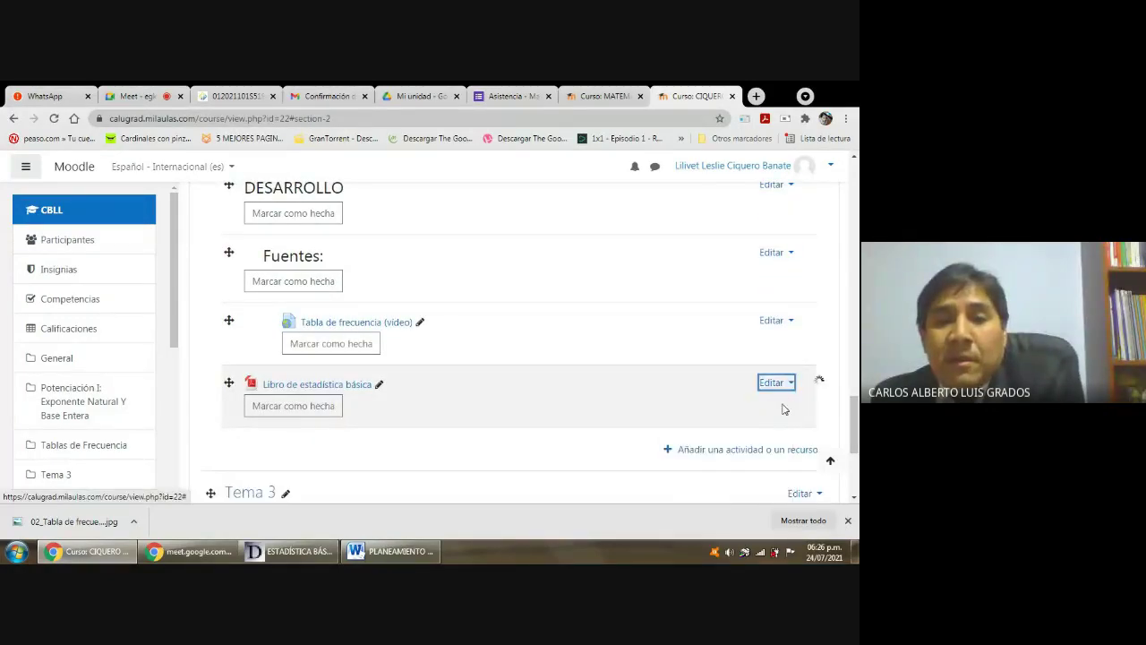
pyautogui.click(791, 385)
pyautogui.click(774, 424)
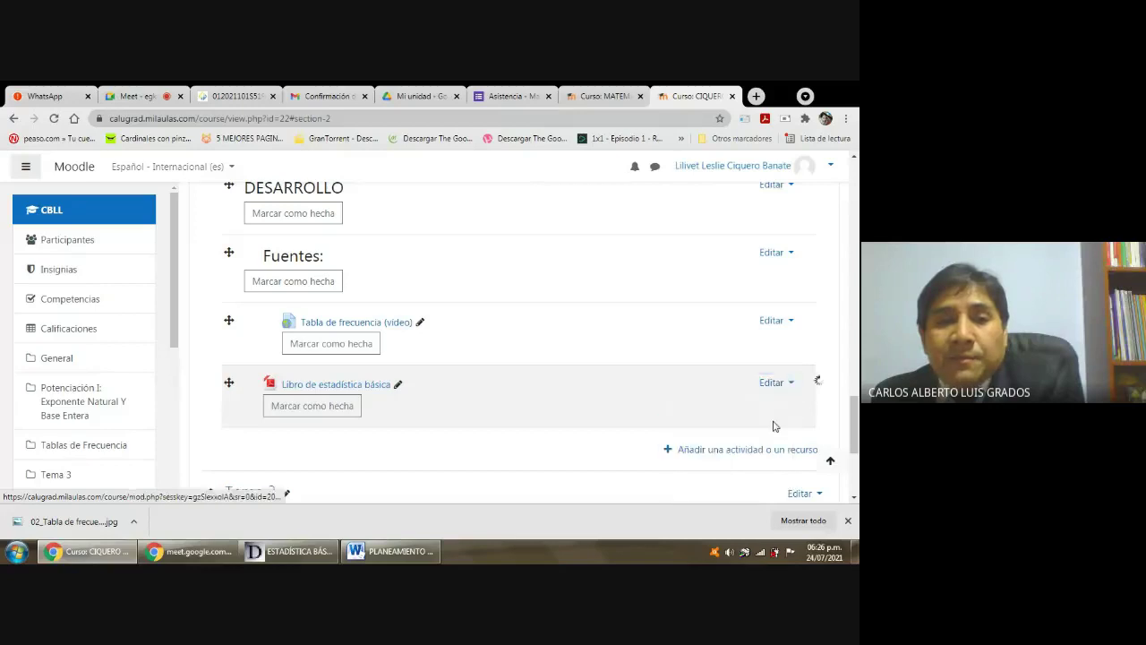
# Return to the MAT_FIS course page.
pyautogui.moveTo(857, 413)
pyautogui.mouseDown()
pyautogui.moveTo(857, 433)
pyautogui.moveTo(858, 420)
pyautogui.mouseUp()
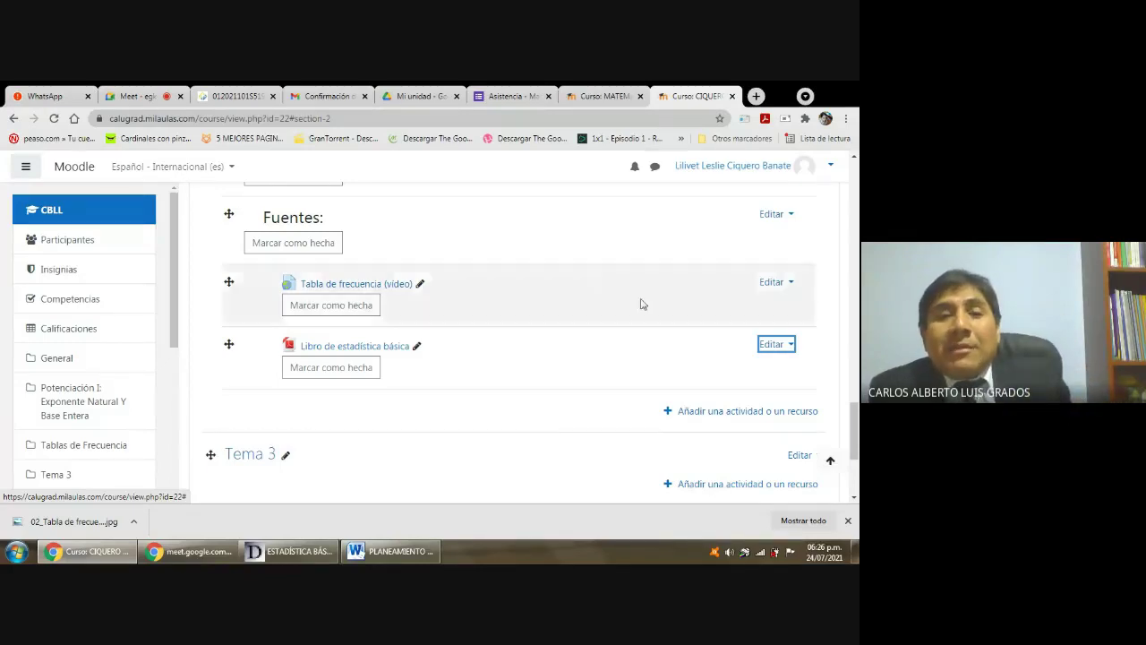
pyautogui.doubleClick(771, 281)
pyautogui.click(600, 94)
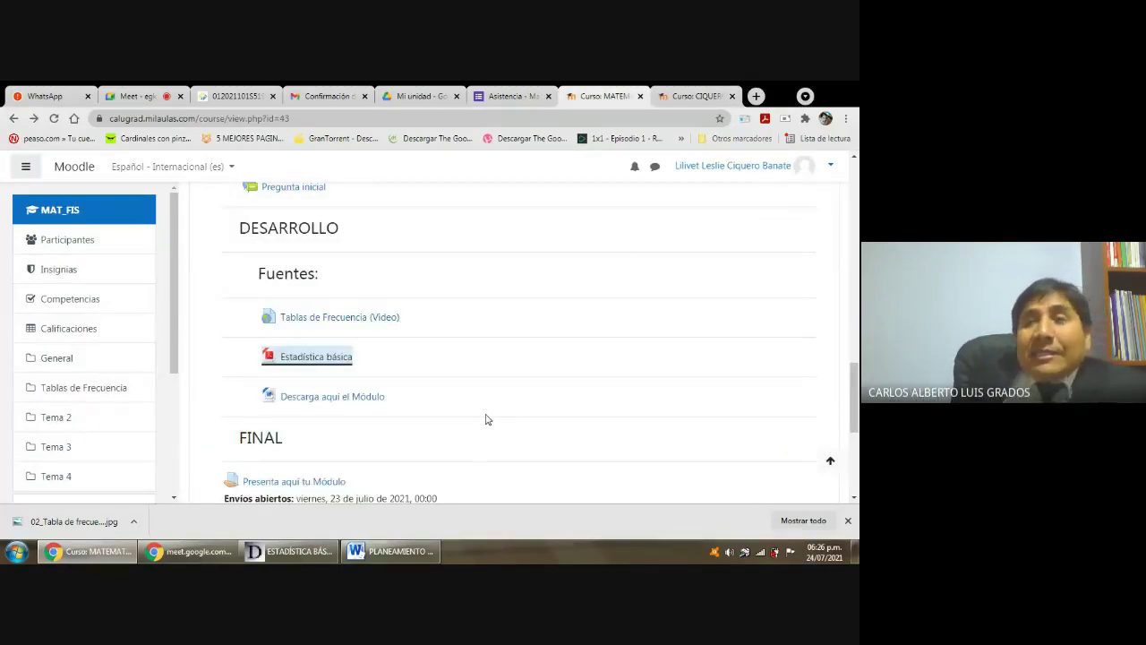
# Open the 'Descarga aquí el Módulo' file from MAT_FIS's Fuentes list.
pyautogui.moveTo(857, 392); pyautogui.dragTo(857, 413)
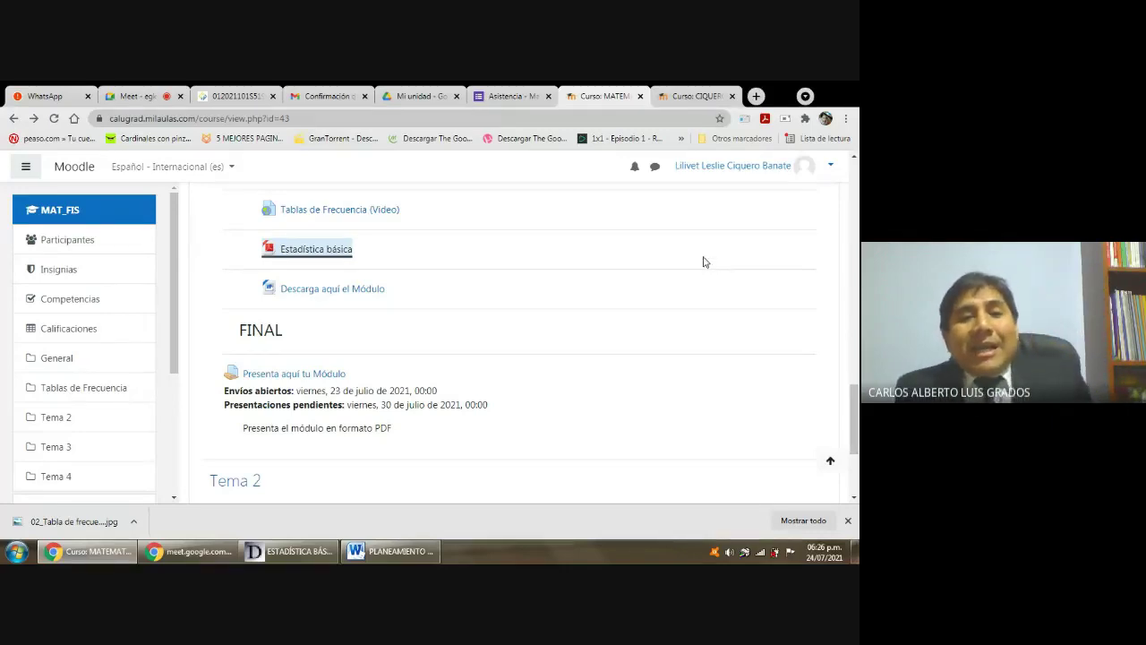
pyautogui.click(379, 290)
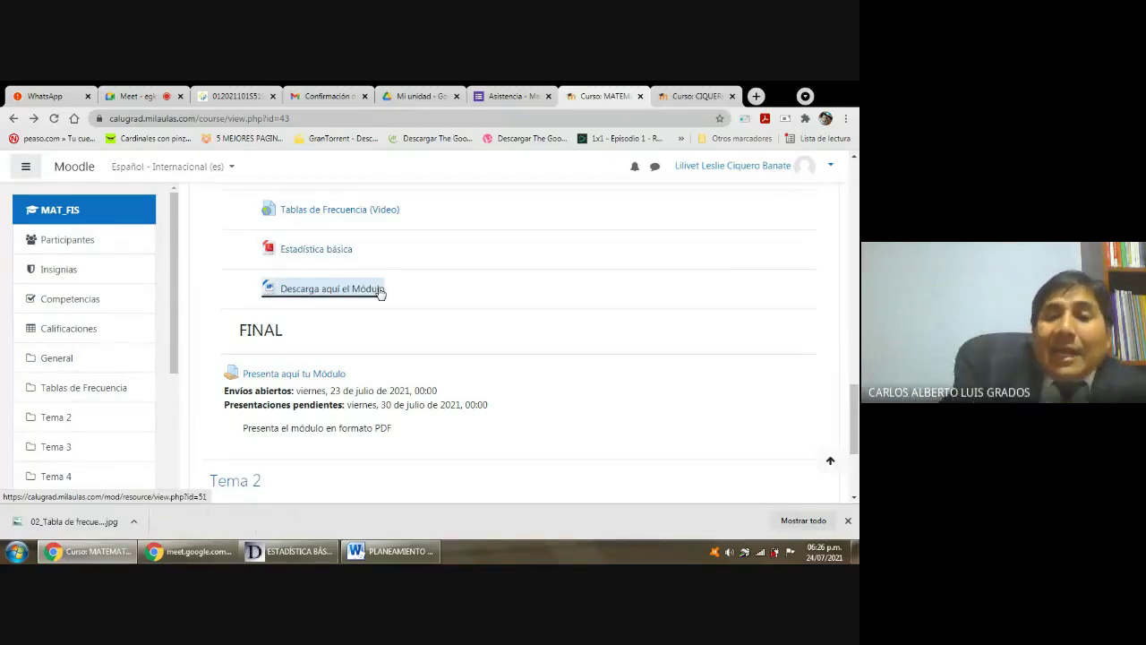
# Close 02_modulo (1).docx in Word and minimize the remaining Word window.
pyautogui.hotkey('alt', 'Tab')
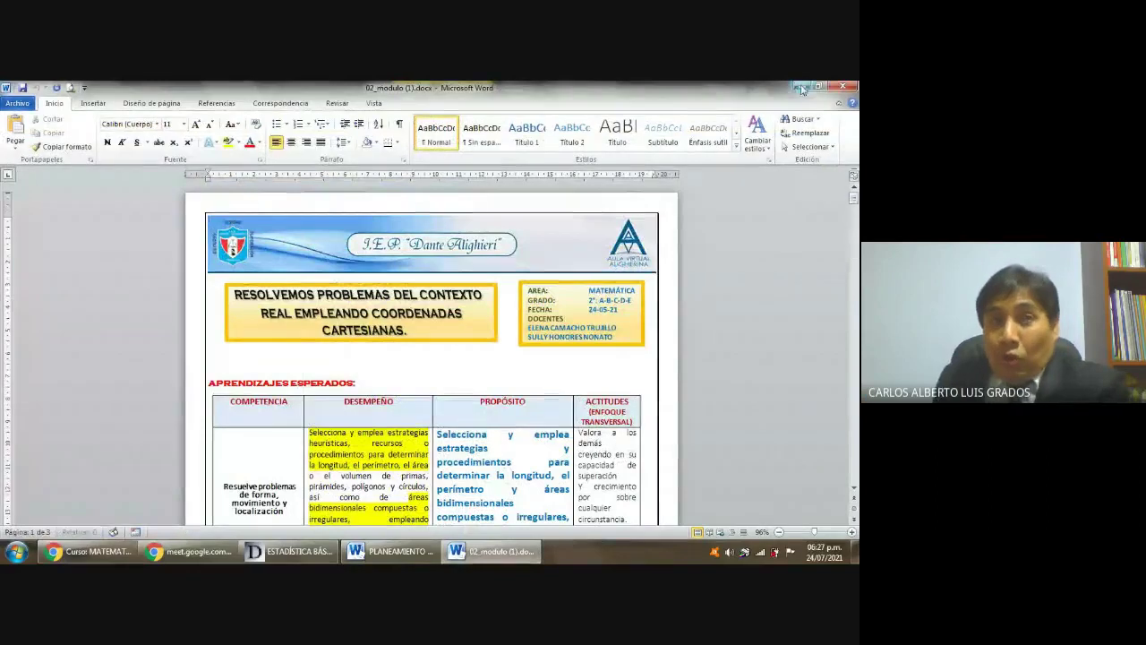
pyautogui.click(853, 86)
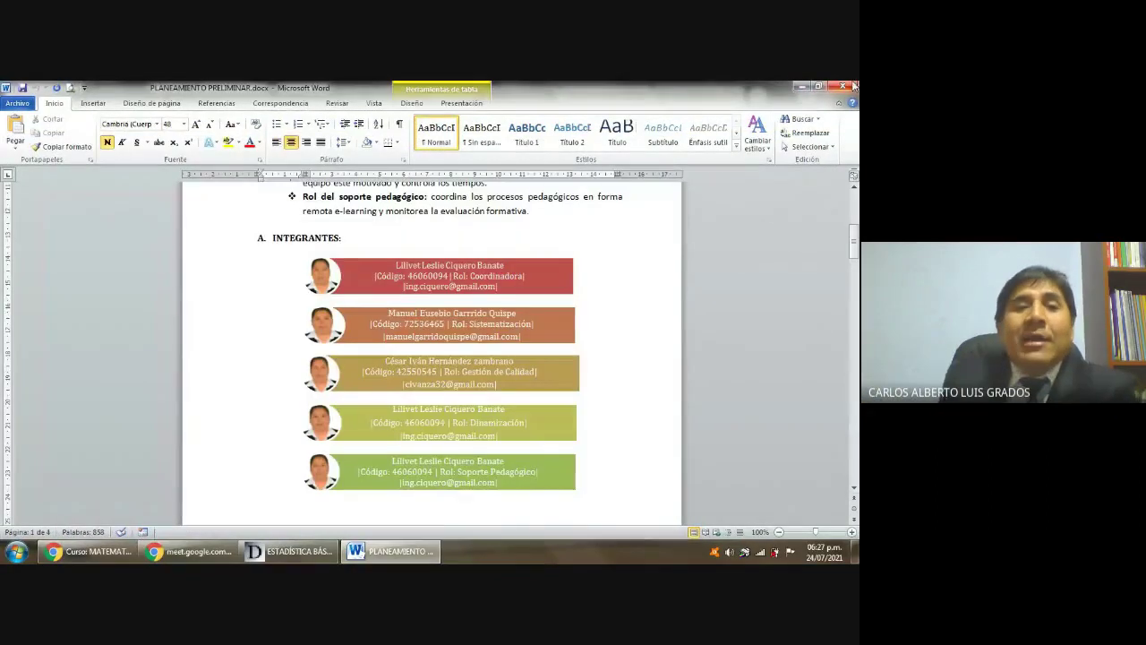
pyautogui.click(799, 86)
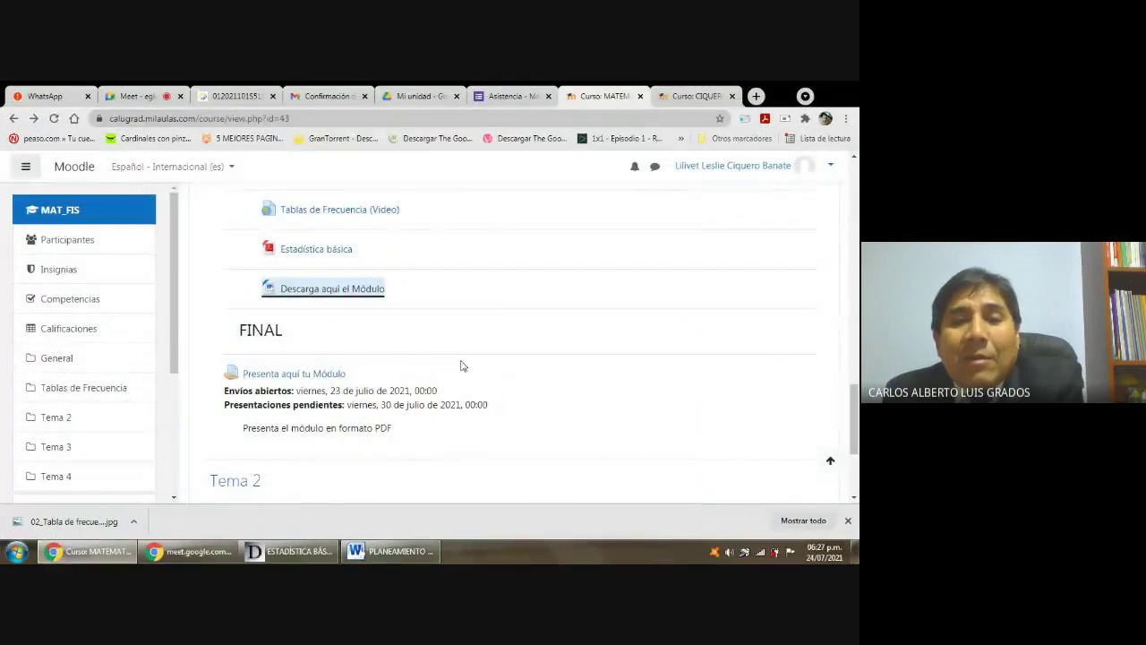
# In the CBLL course, choose Archivo from Recursos for the Tablas de Frecuencia section.
pyautogui.click(680, 97)
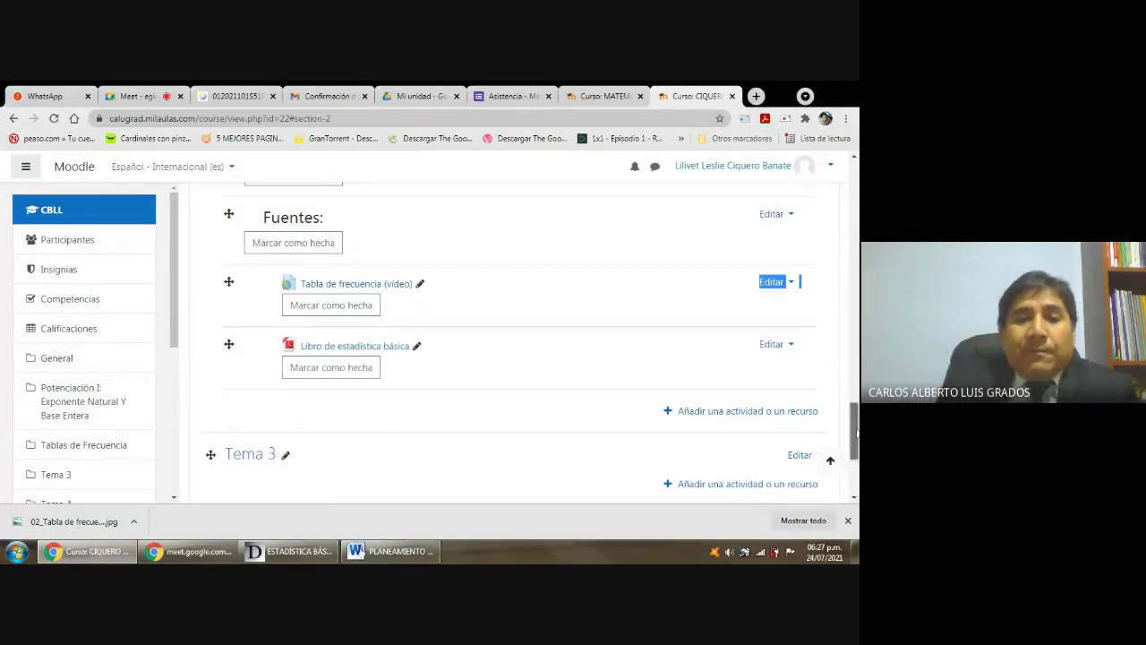
pyautogui.scroll(-2, 855, 434)
pyautogui.scroll(1, 855, 439)
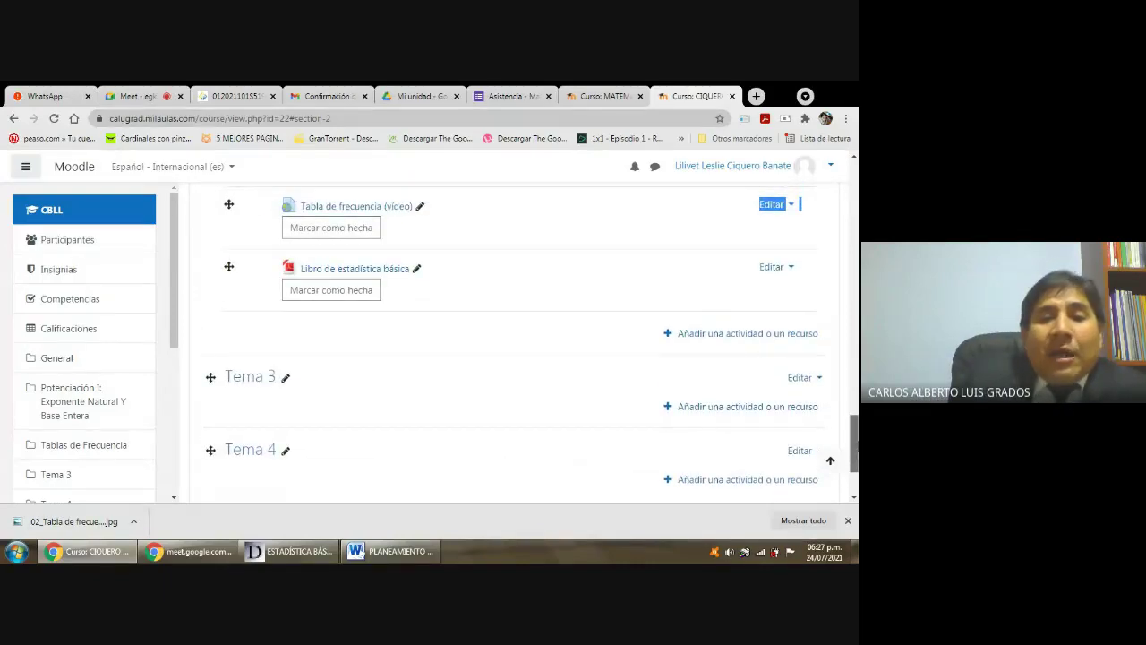
pyautogui.scroll(-1, 856, 444)
pyautogui.scroll(1, 856, 444)
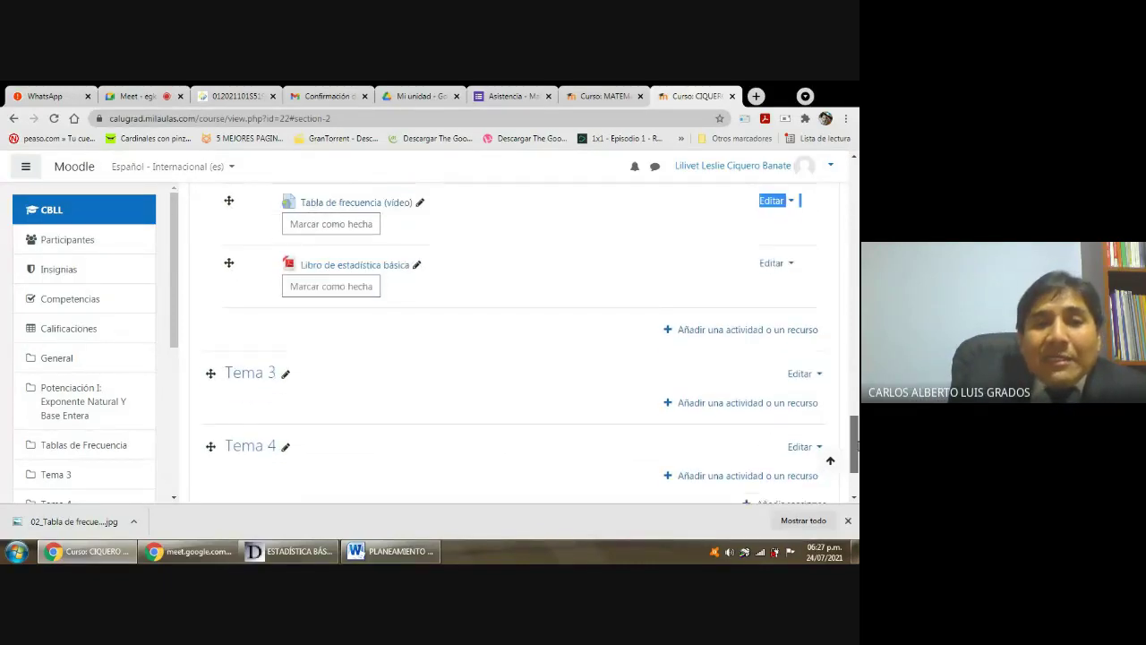
pyautogui.click(754, 345)
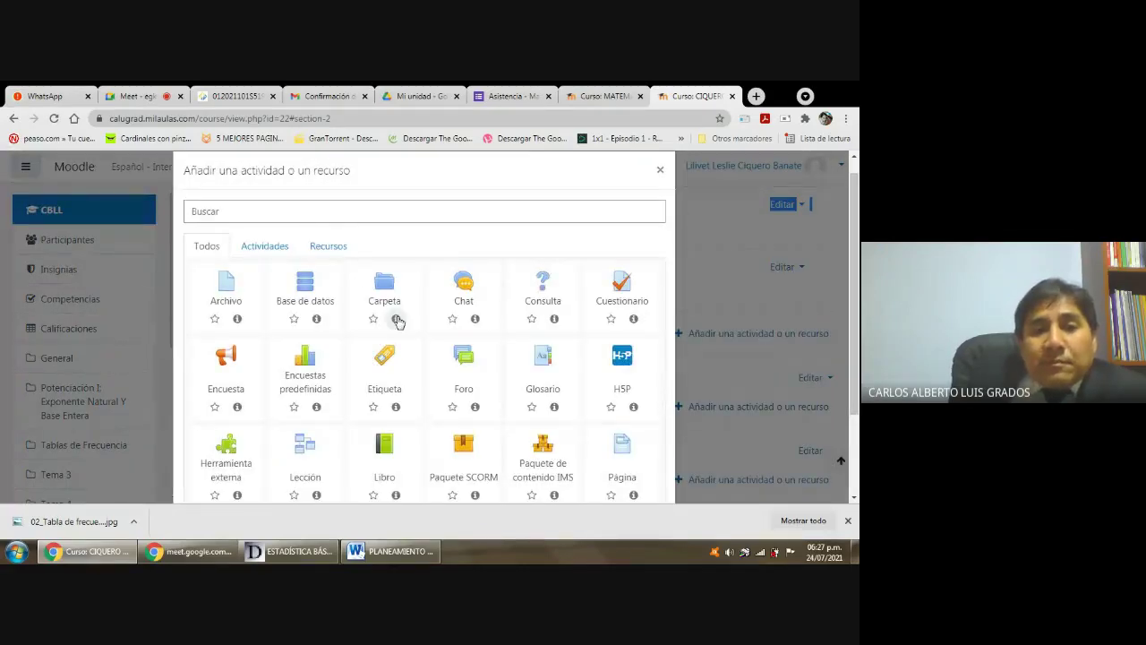
pyautogui.click(332, 255)
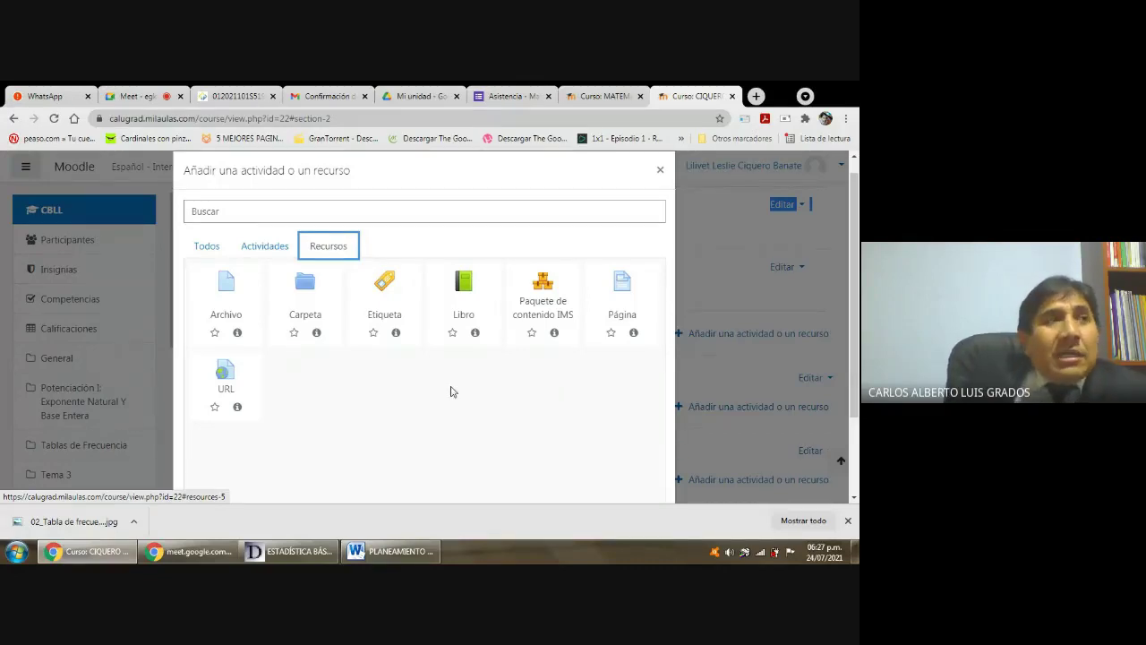
pyautogui.click(221, 287)
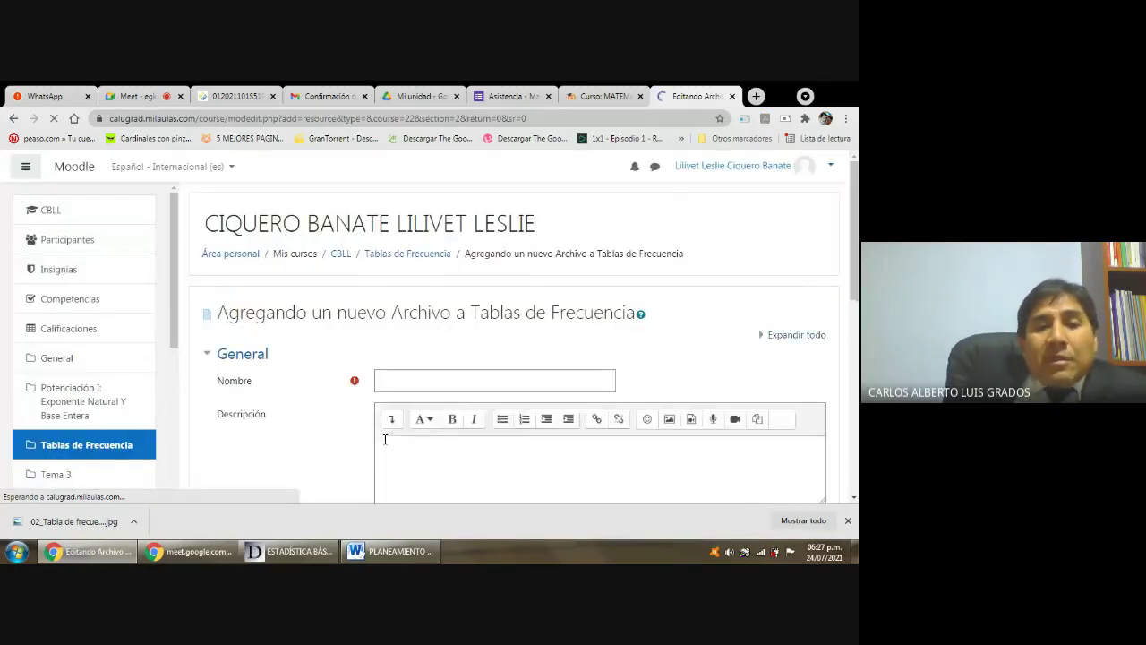
# Enter 'Descarga aquí tu módulo' as the Nombre, matching the MATEMÁTICA course's wording.
pyautogui.click(398, 381)
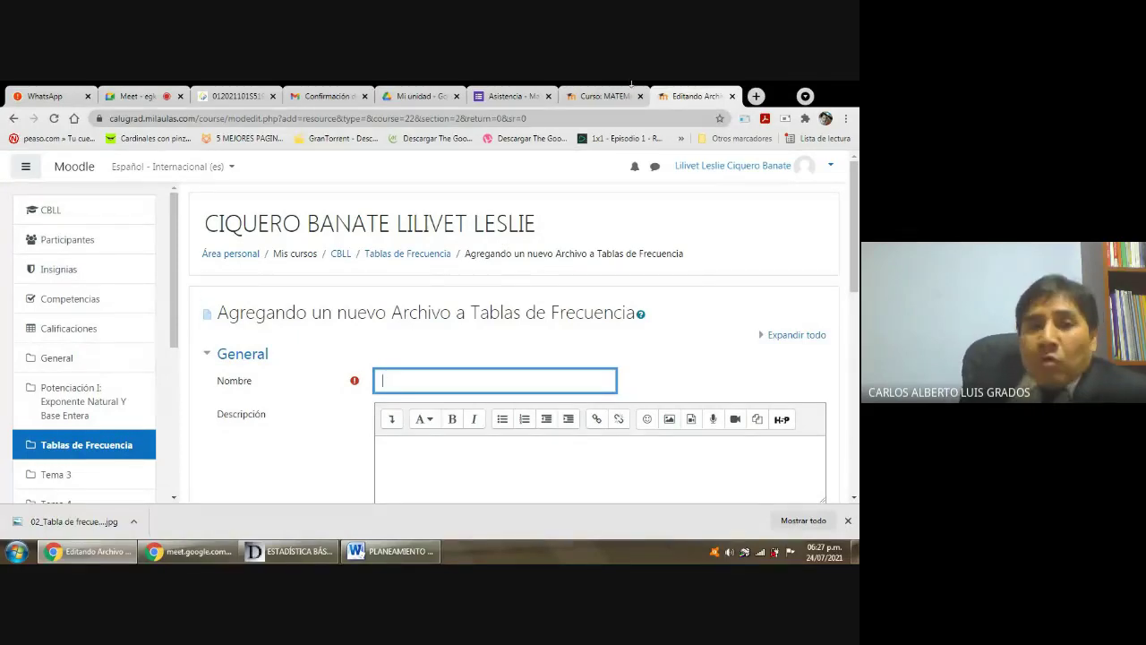
pyautogui.click(597, 96)
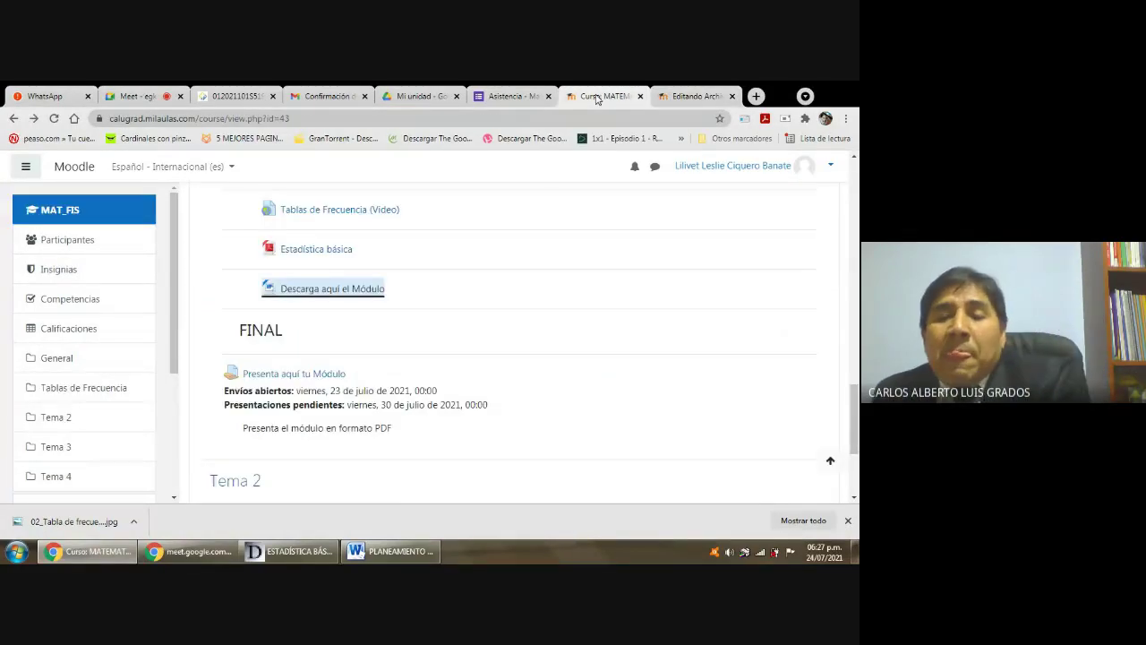
pyautogui.click(694, 96)
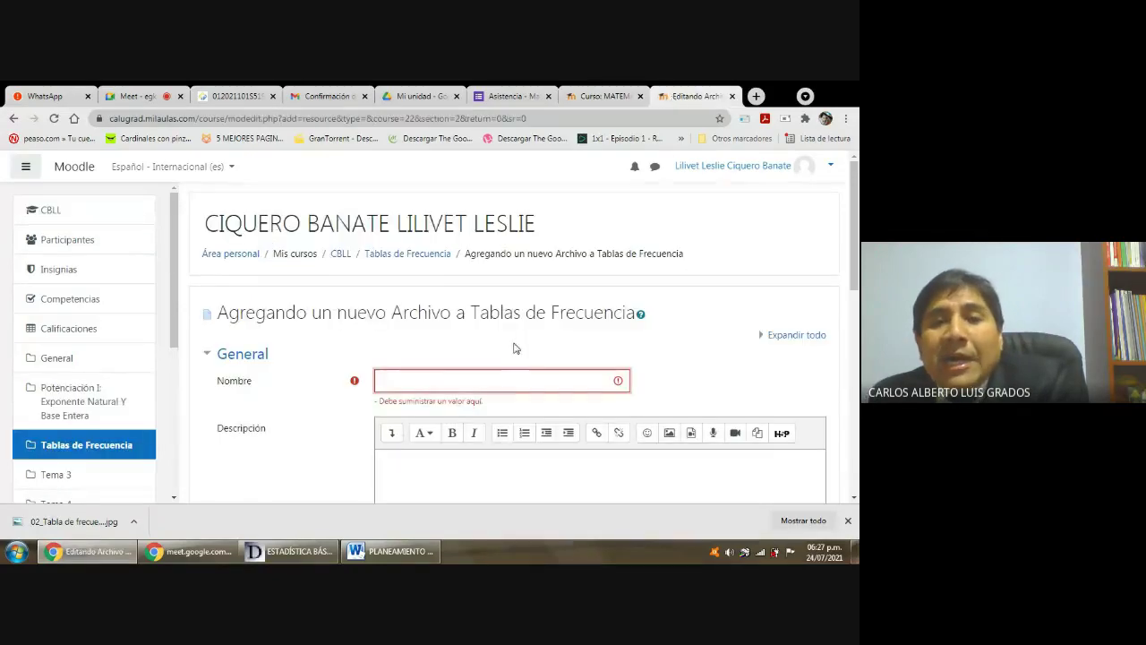
pyautogui.write('Descarg')
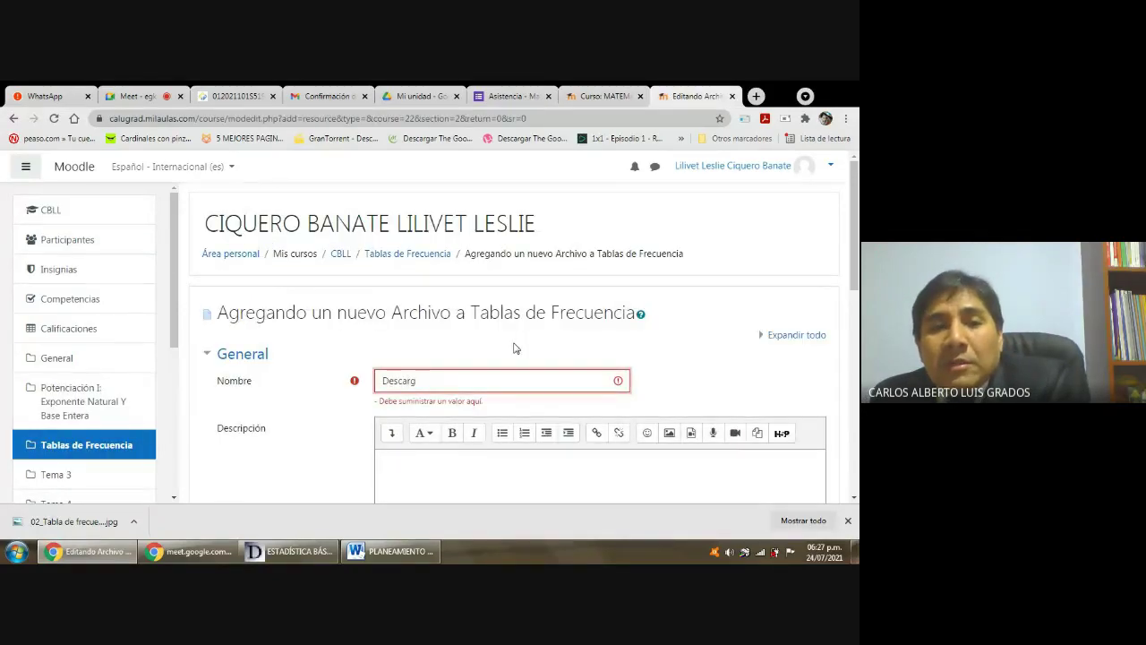
pyautogui.write('a aqu')
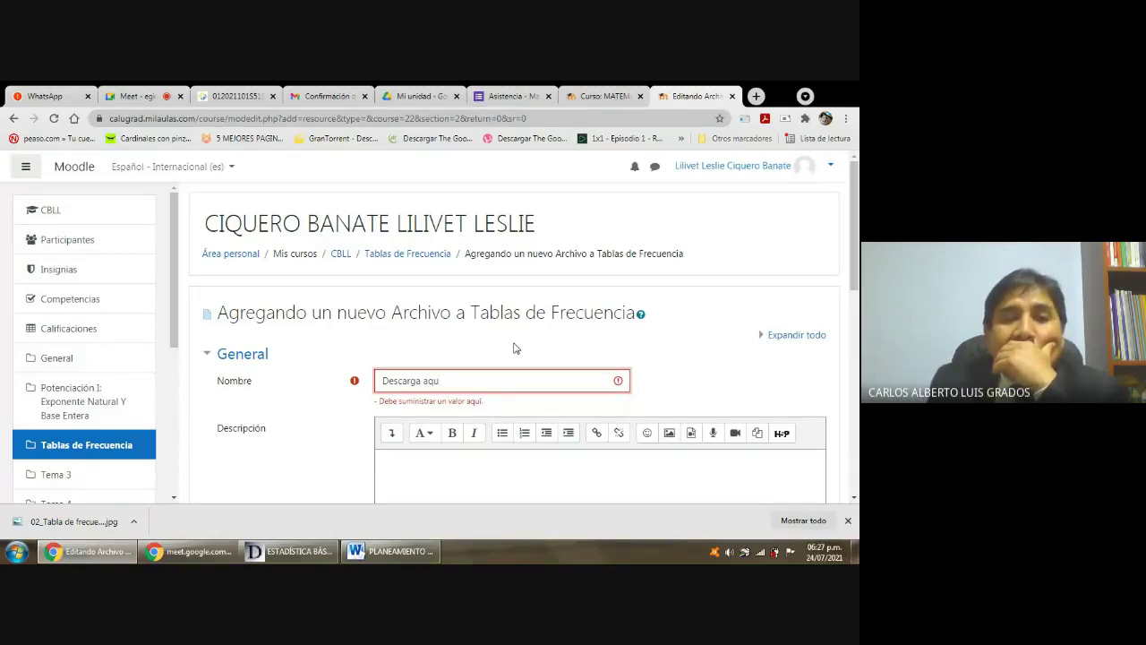
pyautogui.write('í tu módulo')
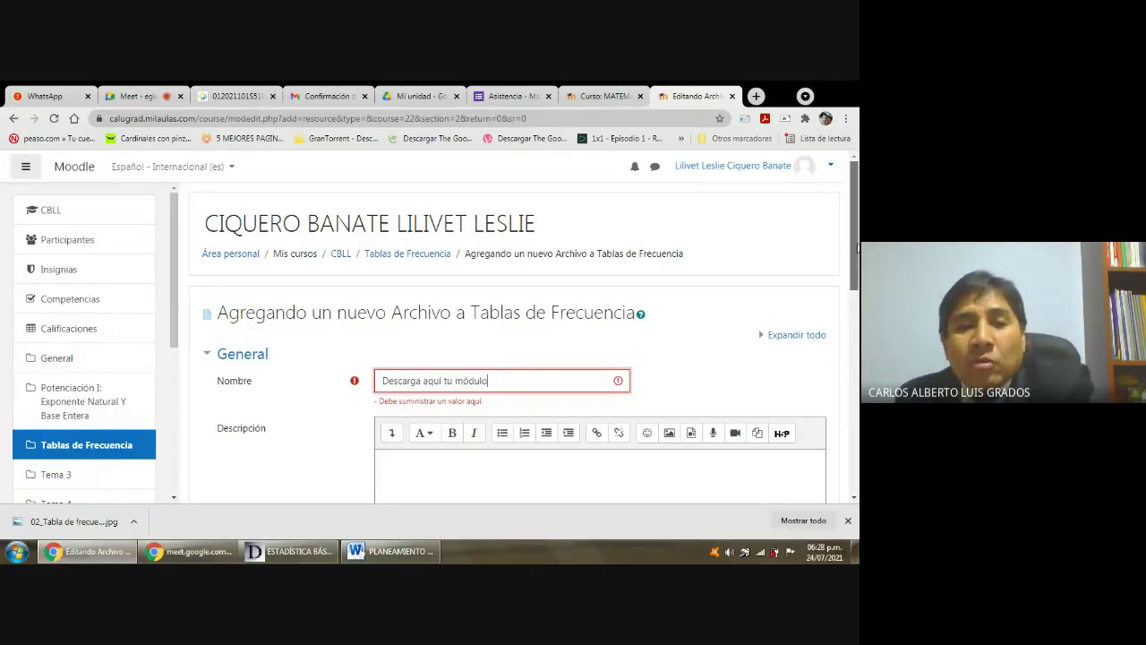
pyautogui.moveTo(857, 249); pyautogui.dragTo(848, 298)
pyautogui.click(846, 299)
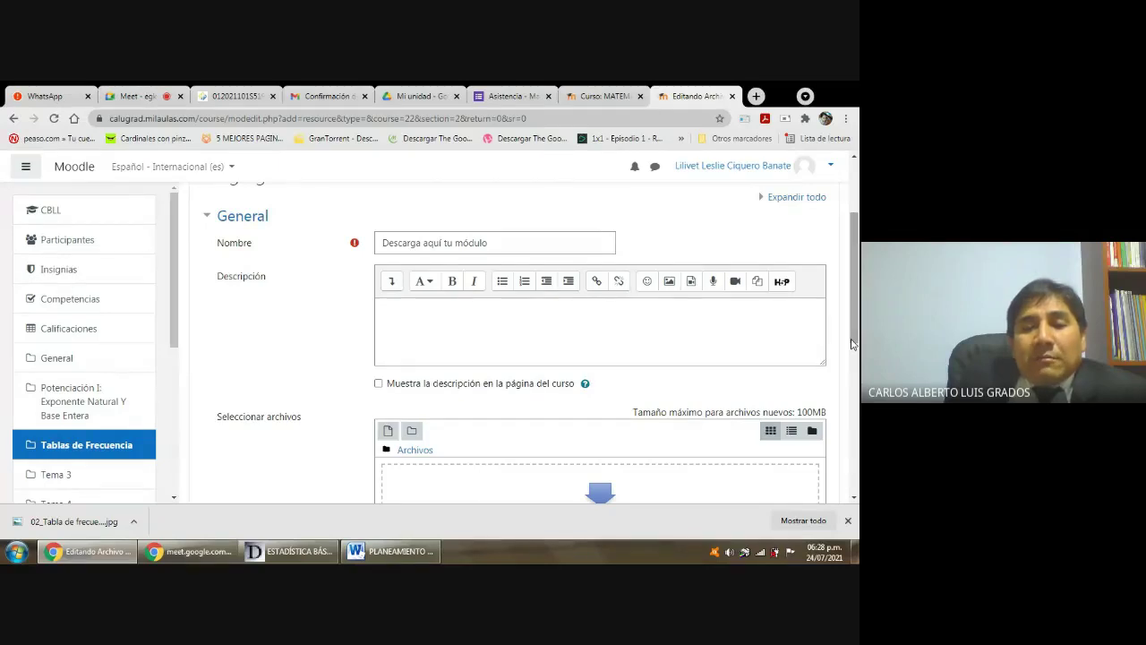
# Upload 04_modulo.docx through Subir un archivo into the Descarga aquí tu módulo file area.
pyautogui.moveTo(853, 344); pyautogui.dragTo(850, 394)
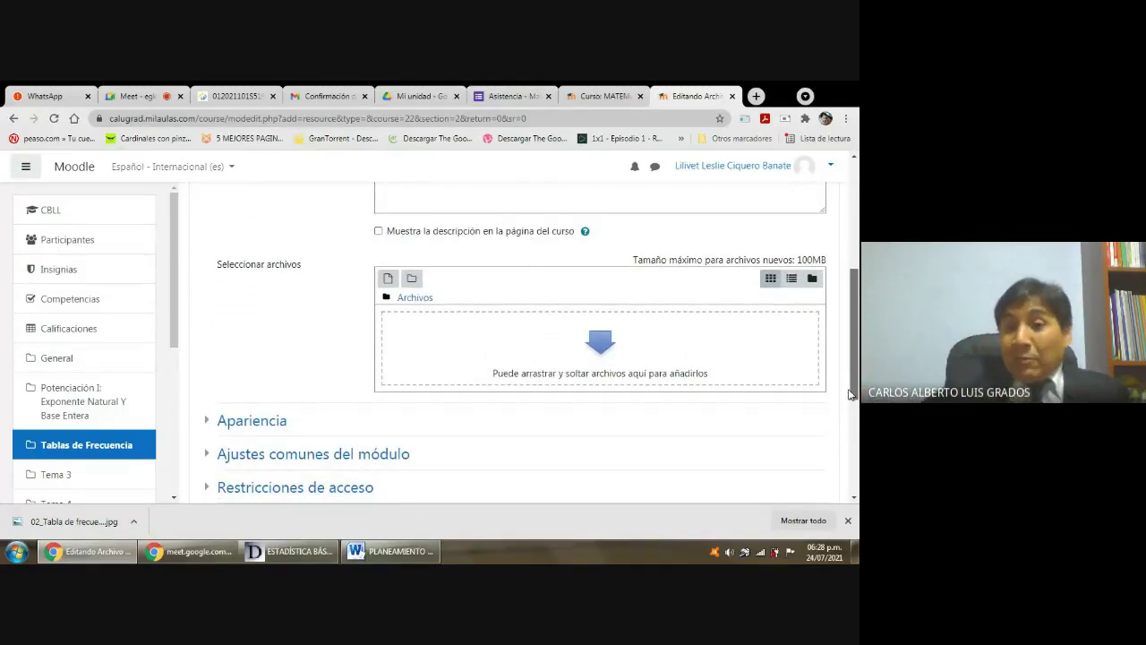
pyautogui.click(595, 351)
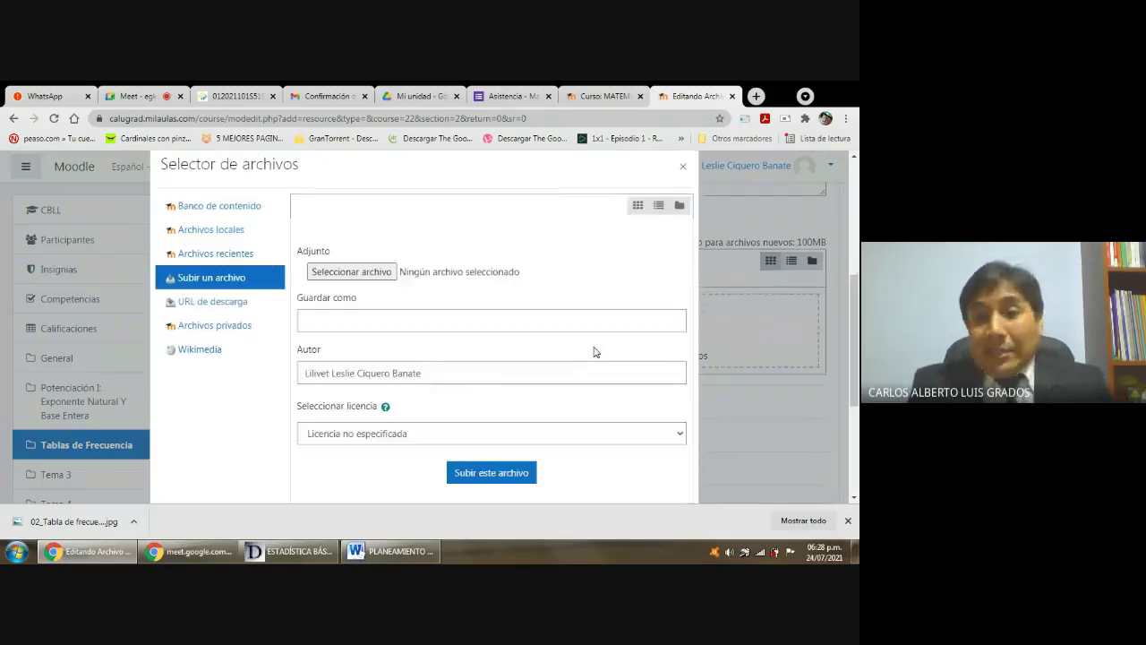
pyautogui.click(683, 169)
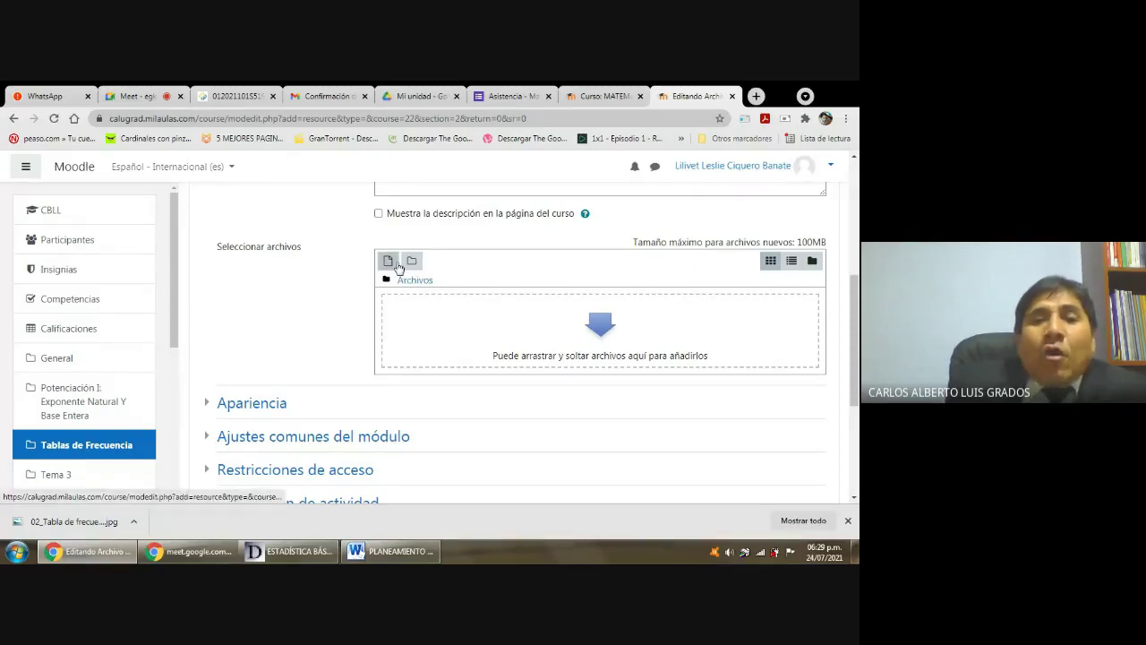
pyautogui.click(388, 261)
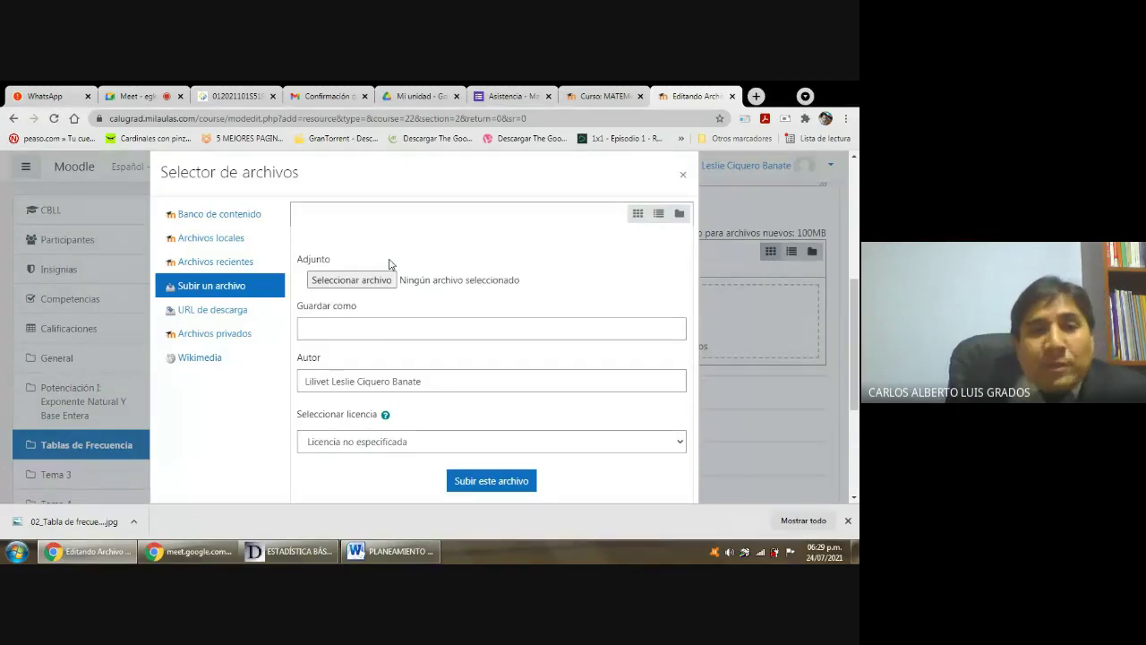
pyautogui.click(343, 280)
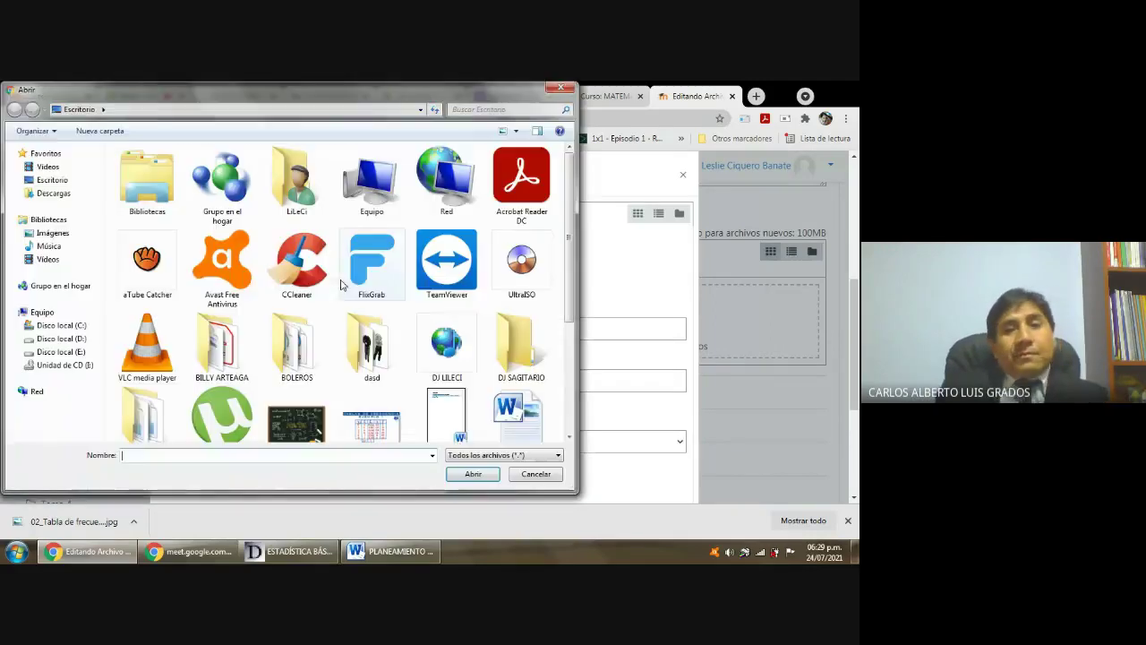
pyautogui.moveTo(569, 300); pyautogui.dragTo(566, 376)
pyautogui.click(500, 279)
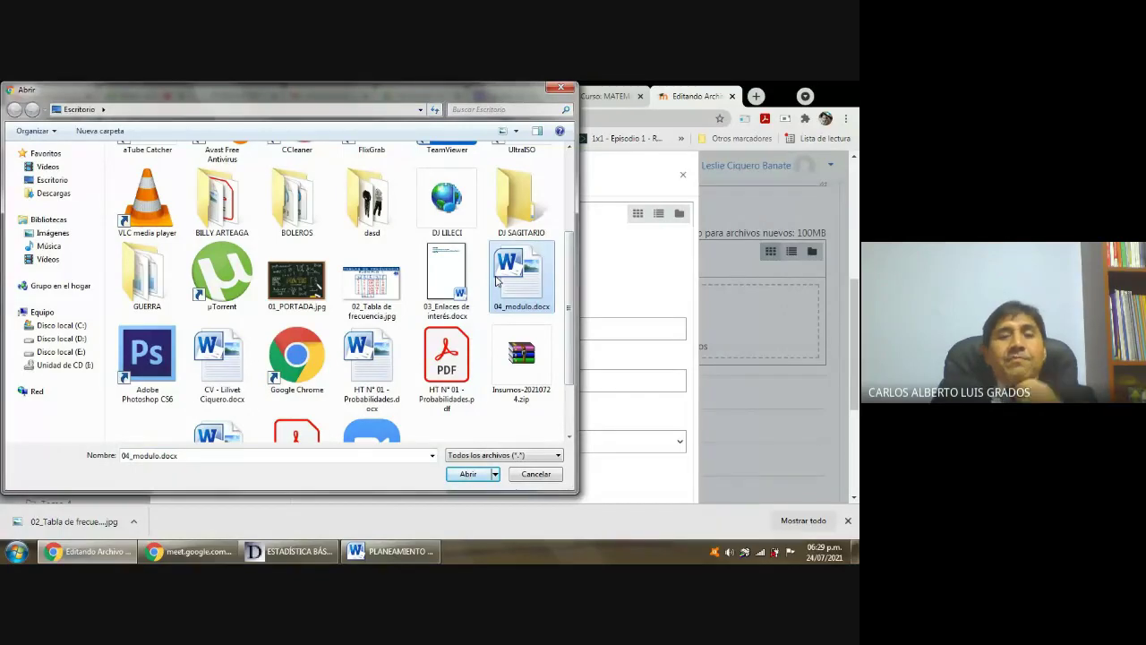
pyautogui.click(474, 480)
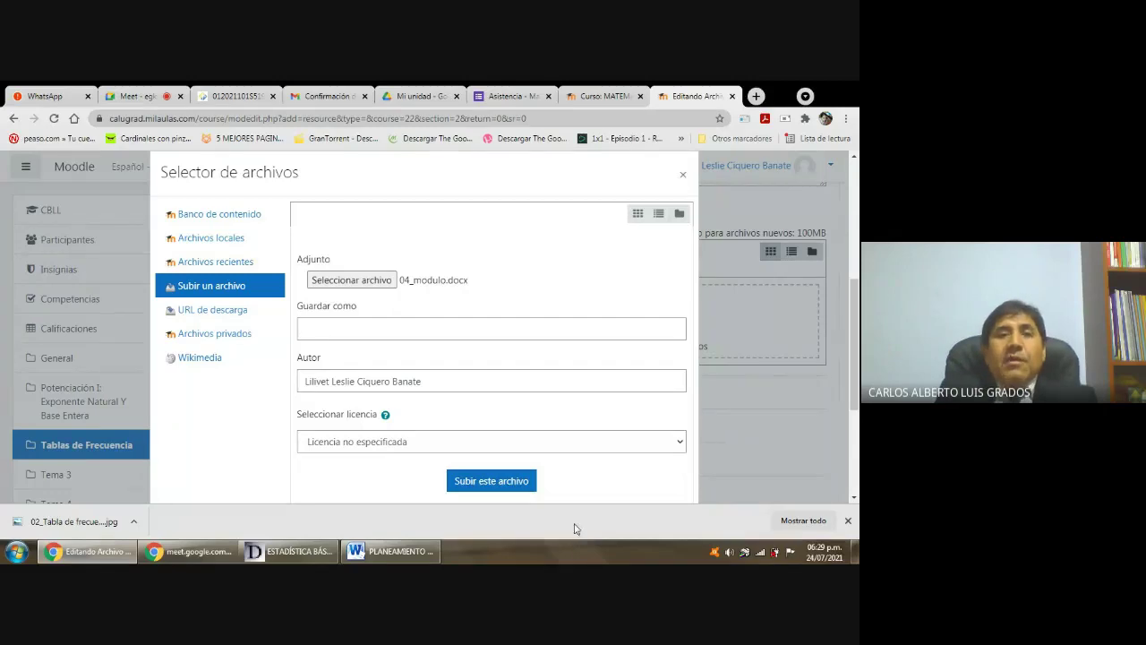
pyautogui.click(503, 483)
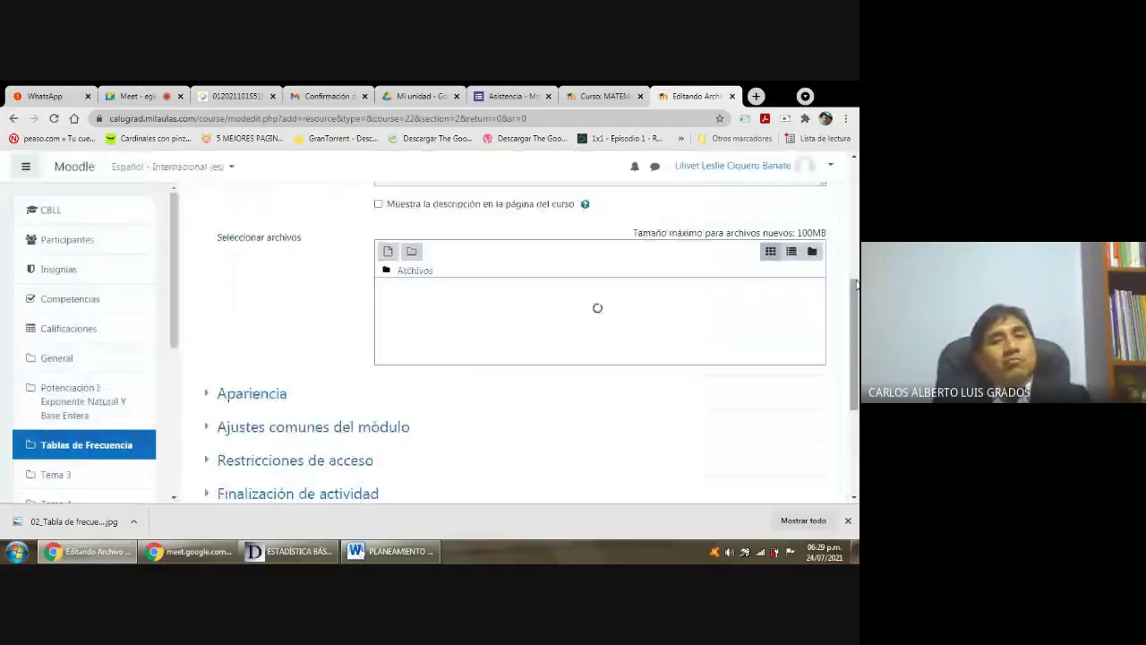
# Save the Descarga aquí tu módulo resource with 04_modulo.docx attached and return to the course.
pyautogui.moveTo(856, 284); pyautogui.dragTo(856, 331)
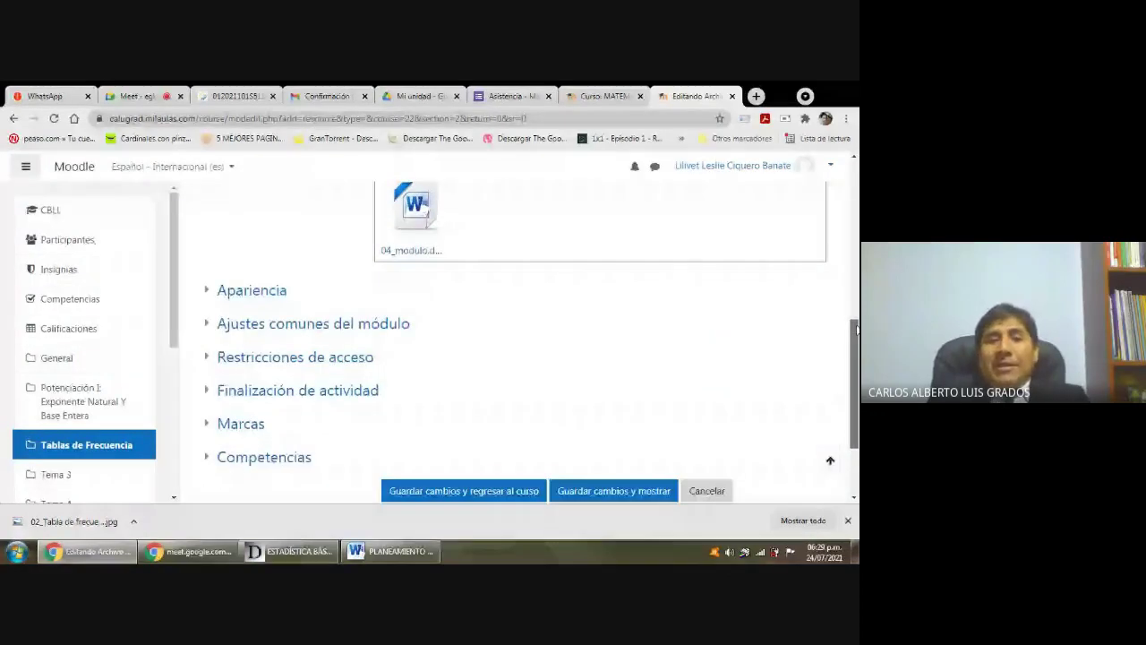
pyautogui.click(504, 494)
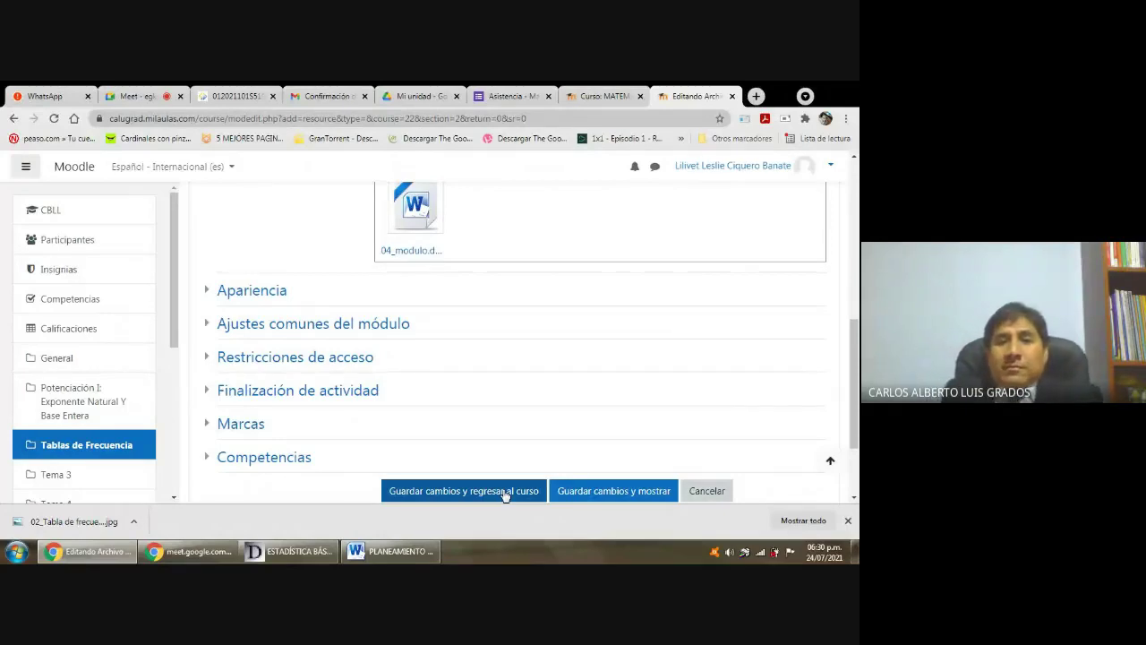
pyautogui.click(505, 492)
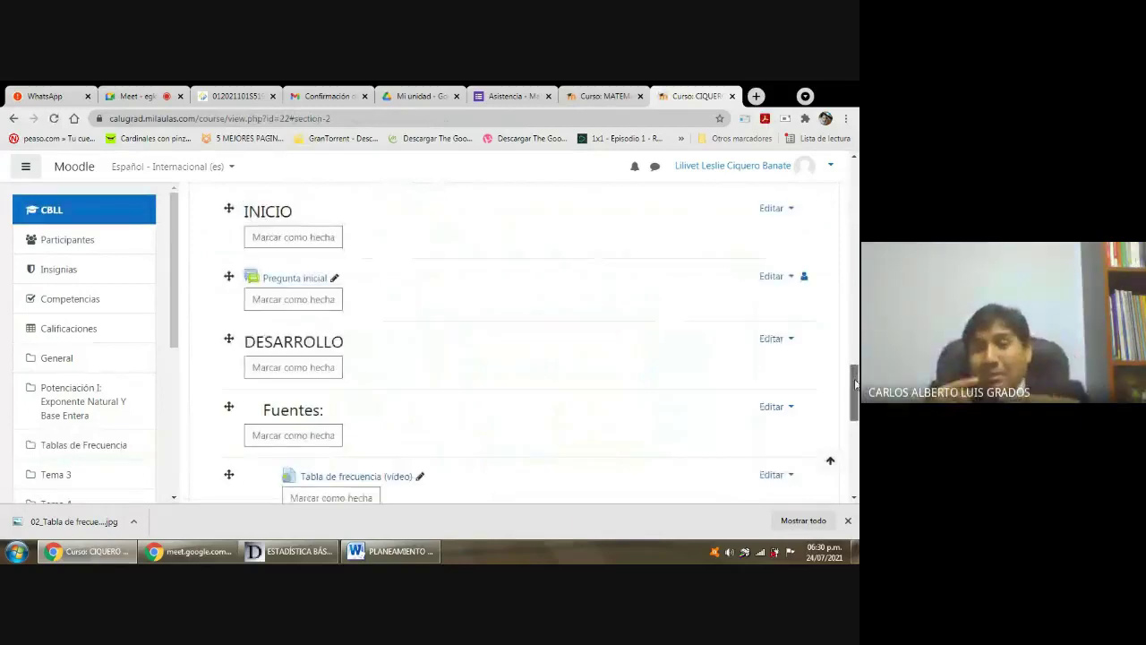
# Indent Descarga aquí tu módulo two steps with Mover a la derecha.
pyautogui.scroll(-3, 855, 383)
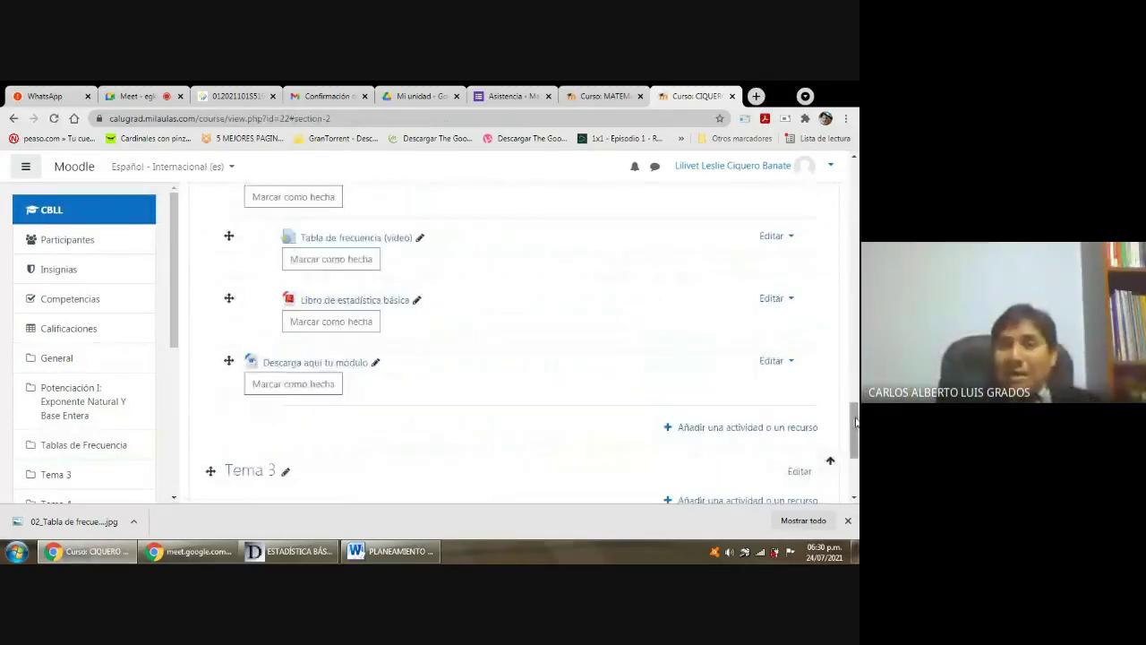
pyautogui.click(792, 362)
pyautogui.click(783, 403)
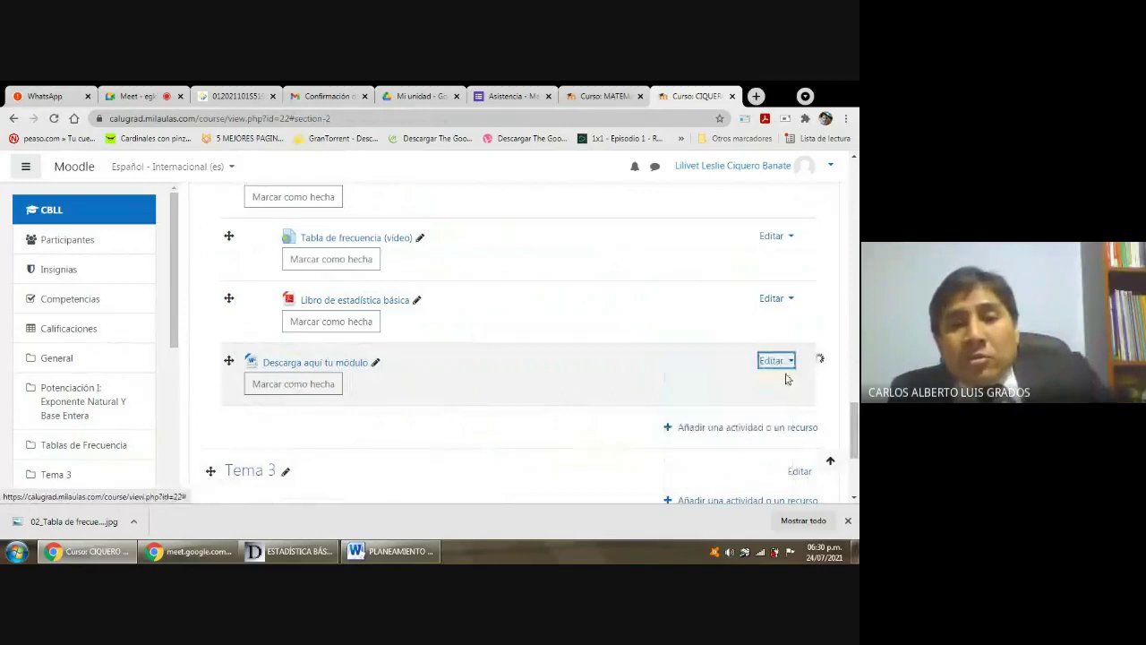
pyautogui.click(792, 361)
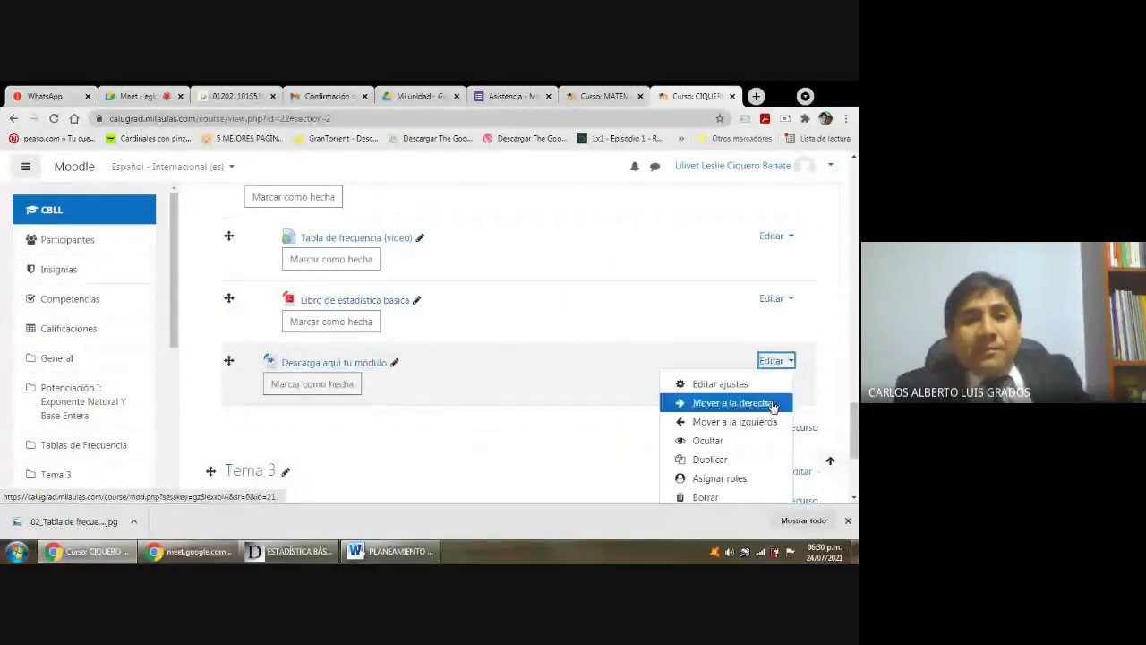
pyautogui.click(775, 402)
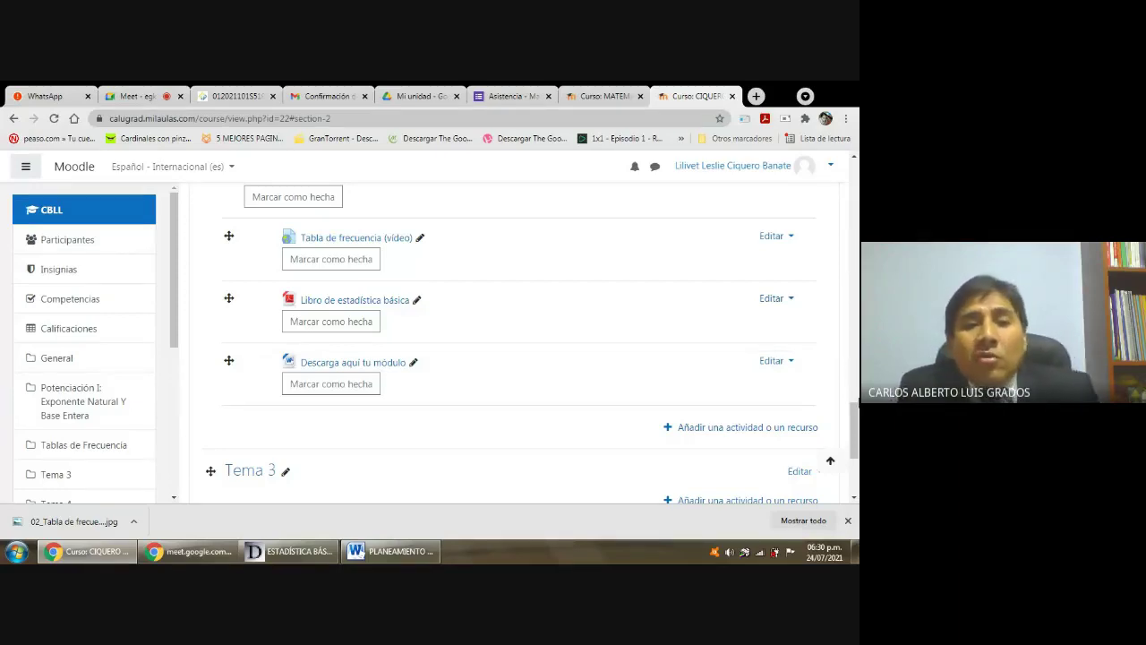
pyautogui.moveTo(857, 419); pyautogui.dragTo(858, 437)
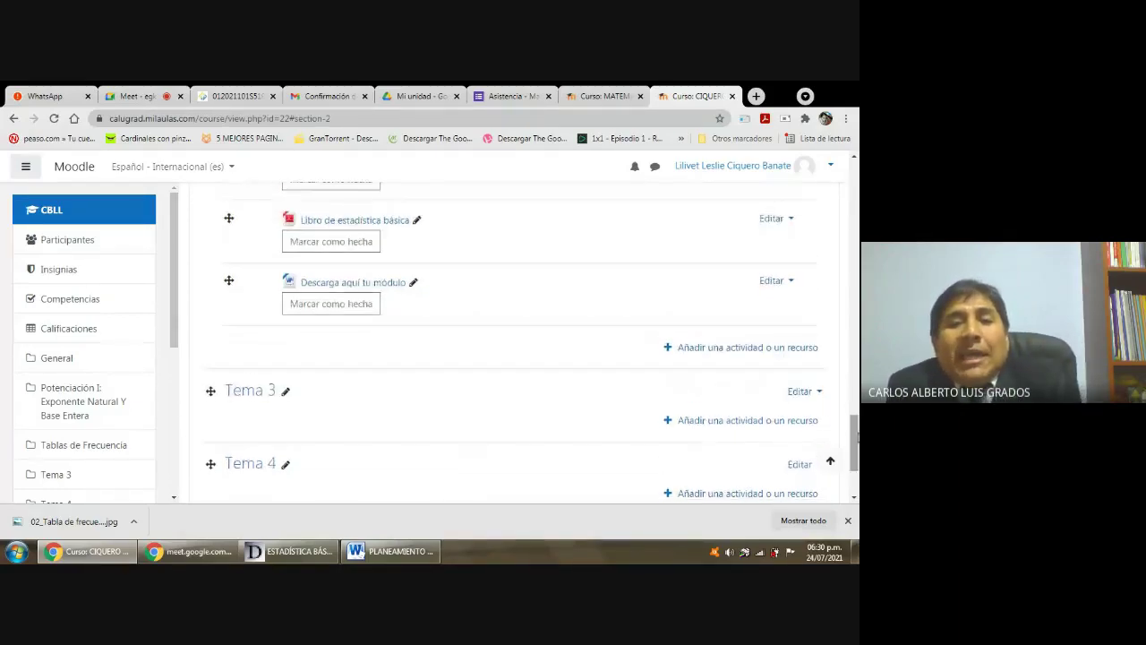
# Add an Etiqueta label to Tablas de Frecuencia containing the text FINAL.
pyautogui.click(750, 357)
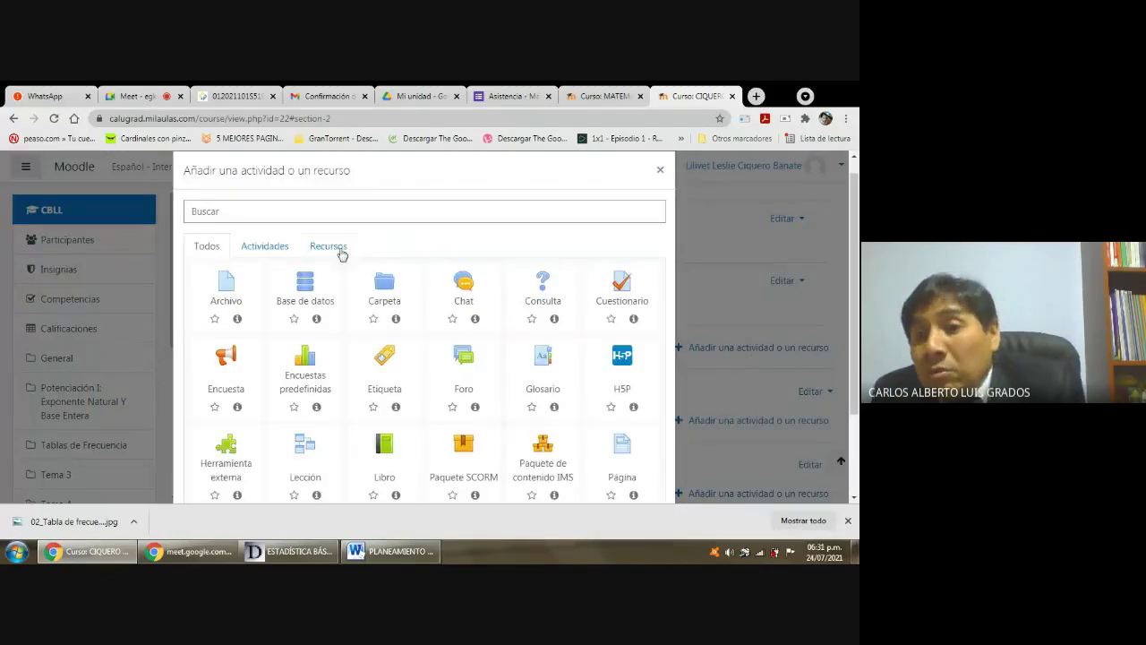
pyautogui.click(337, 251)
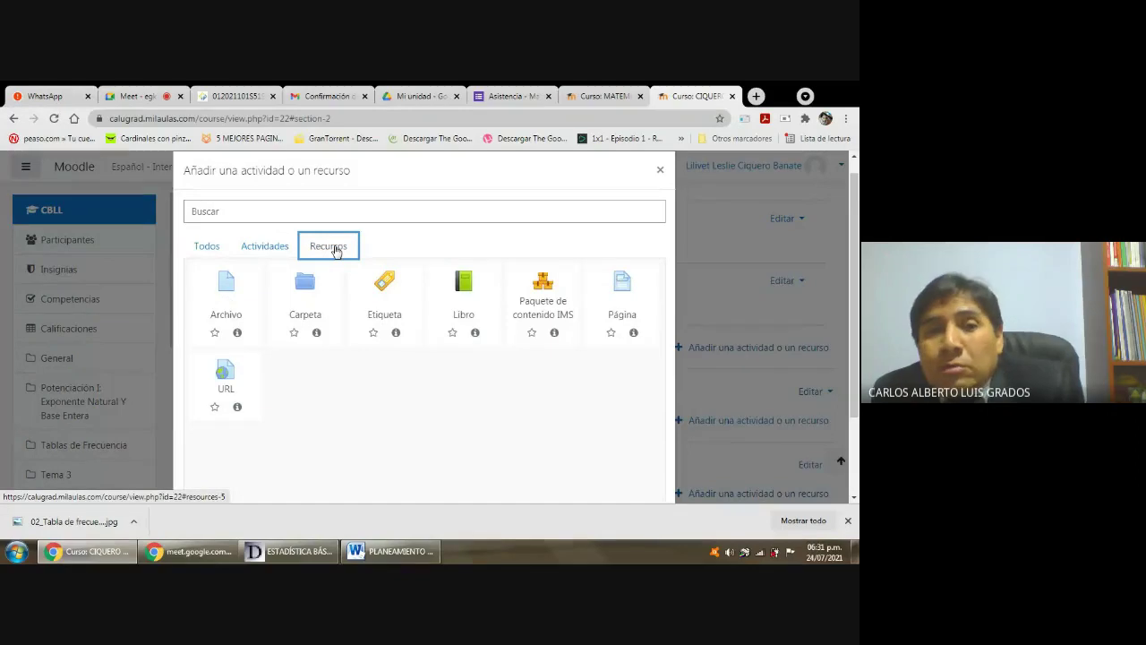
pyautogui.click(398, 297)
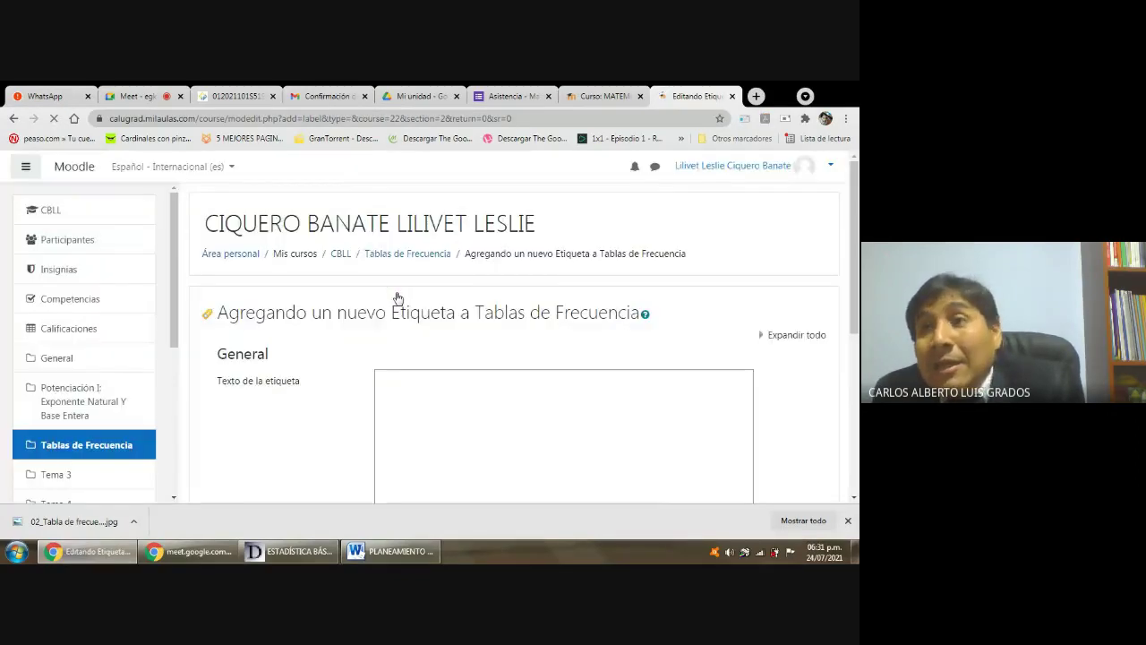
pyautogui.click(482, 434)
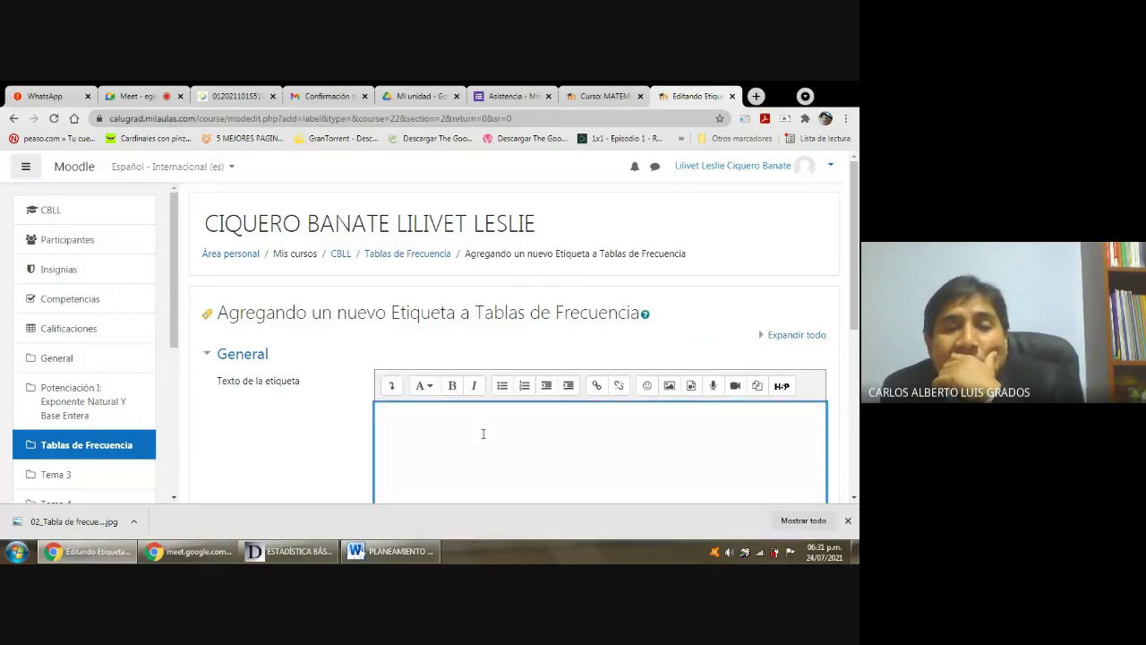
pyautogui.write('FINAL')
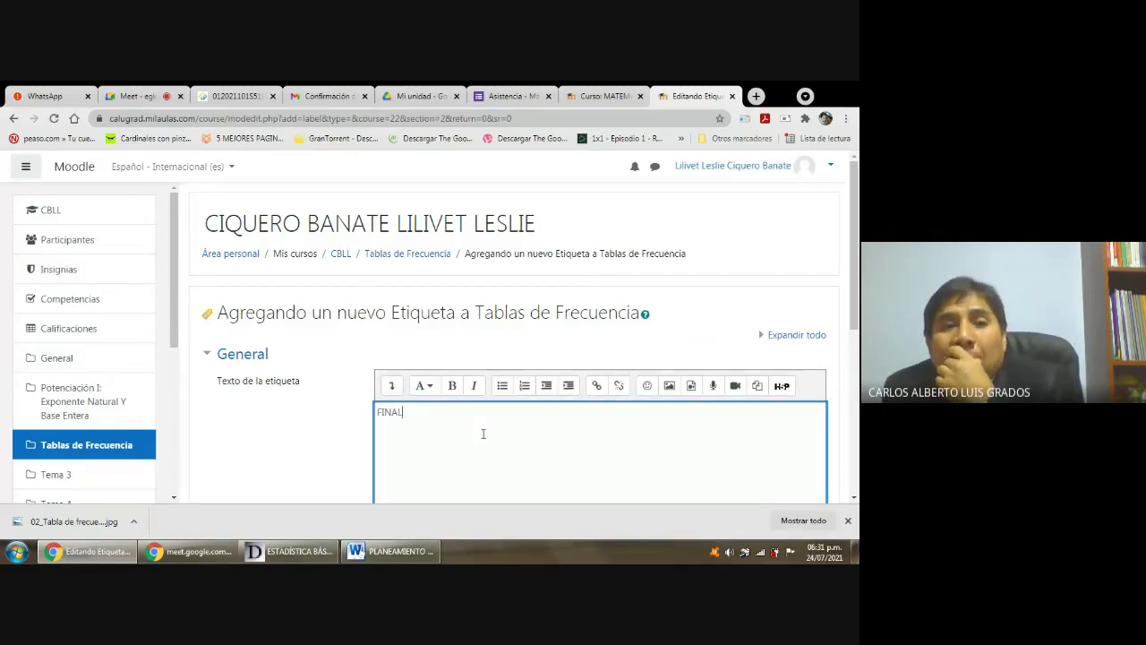
# Format FINAL as a bold Encabezado (largo) heading and save the label.
pyautogui.moveTo(429, 421); pyautogui.dragTo(358, 409)
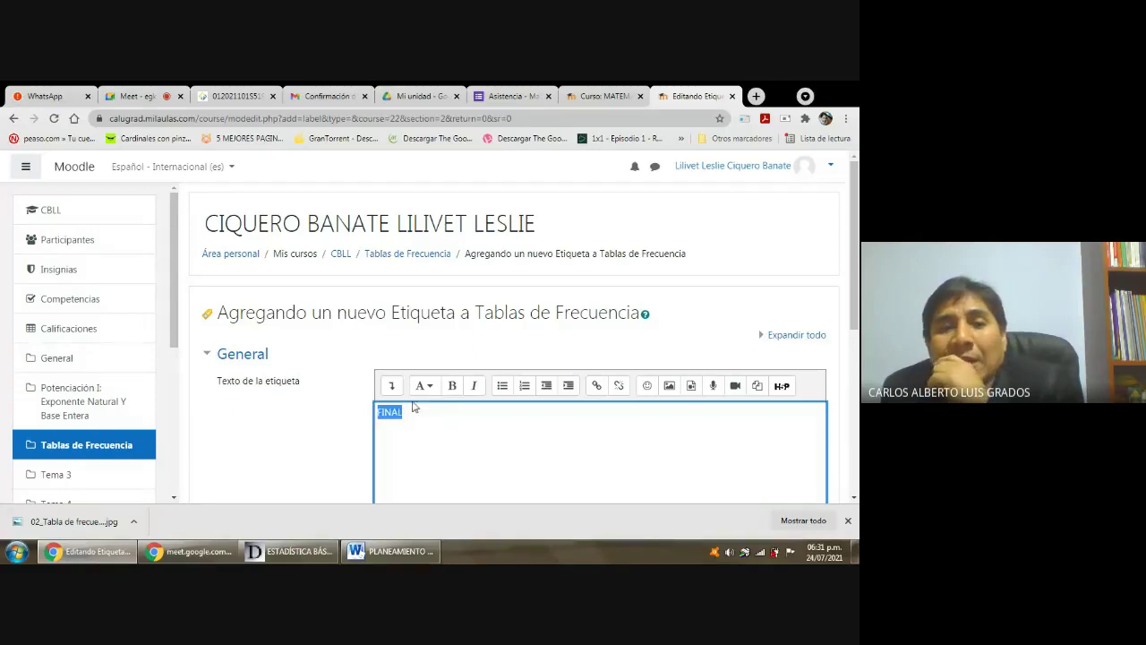
pyautogui.click(452, 387)
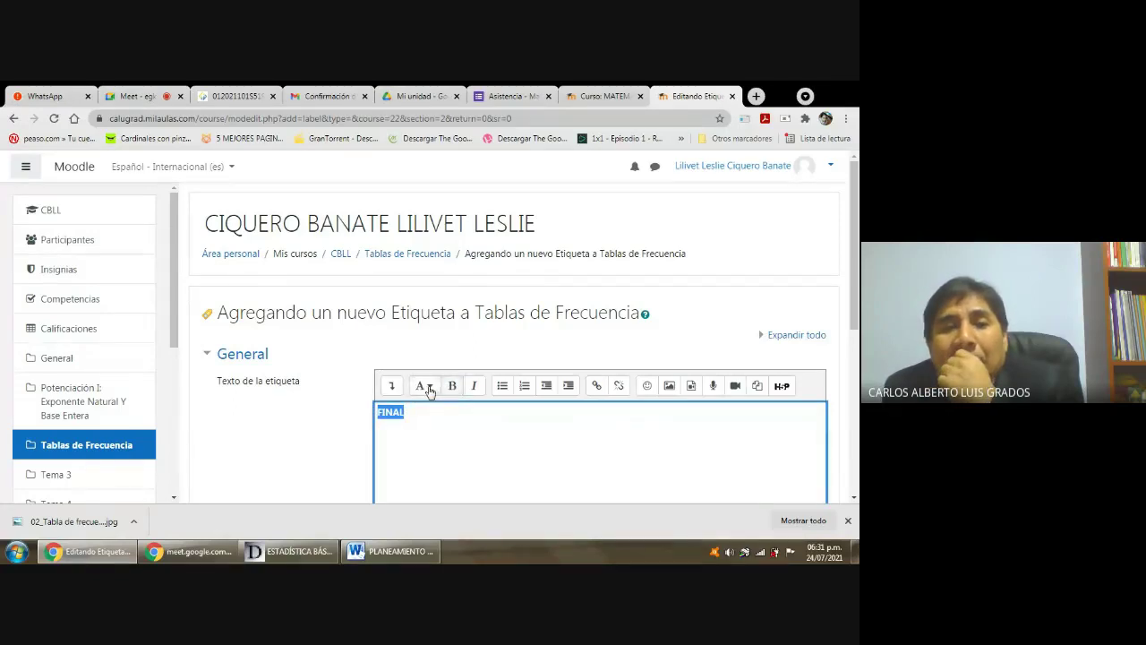
pyautogui.click(423, 386)
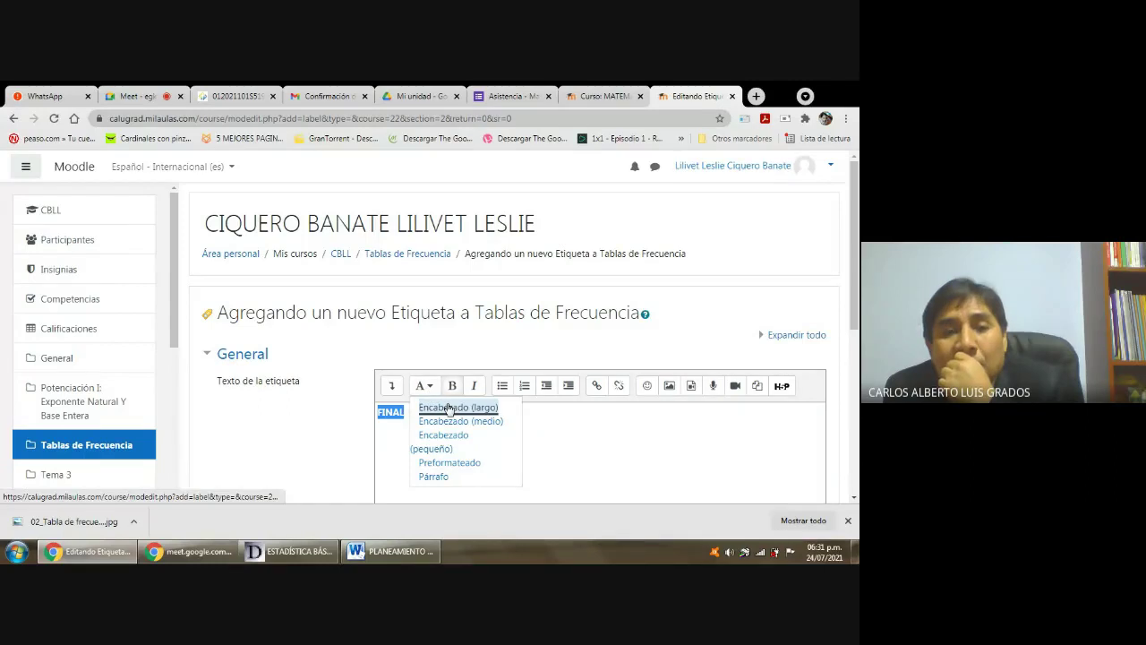
pyautogui.click(448, 407)
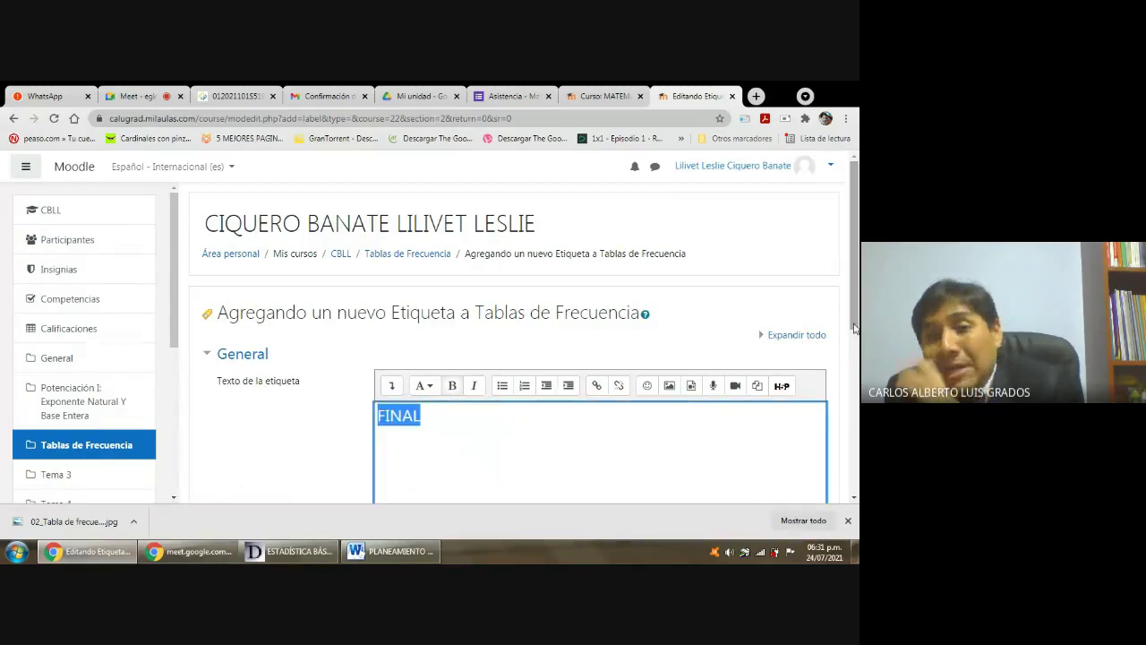
pyautogui.moveTo(853, 324); pyautogui.dragTo(852, 455)
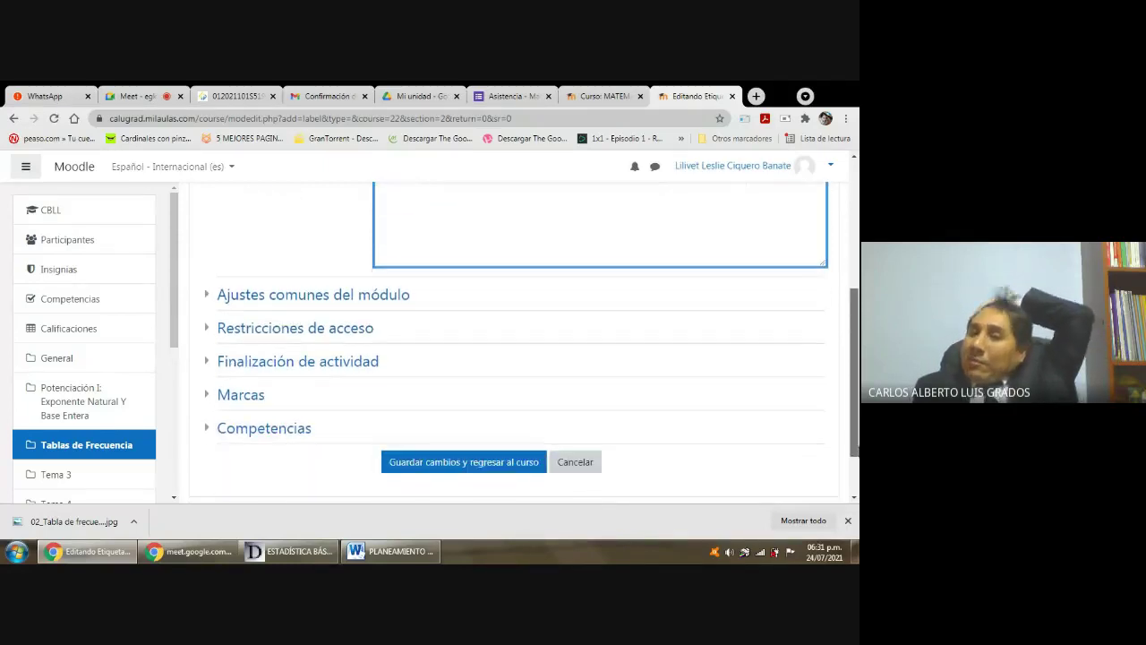
pyautogui.click(494, 460)
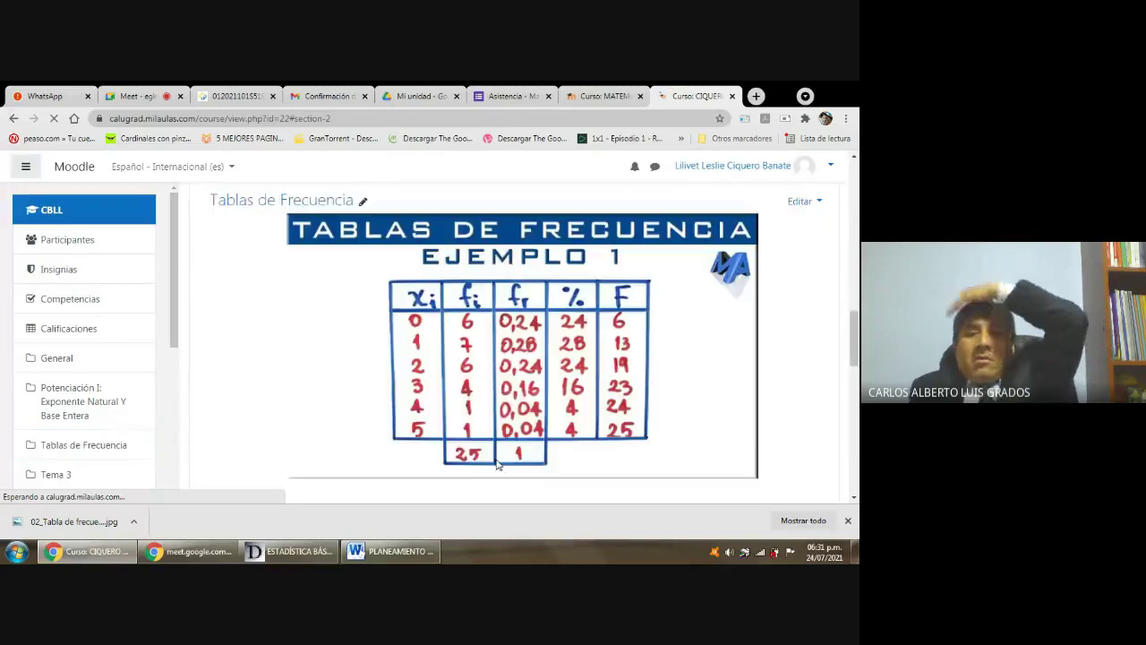
pyautogui.moveTo(855, 392); pyautogui.dragTo(855, 443)
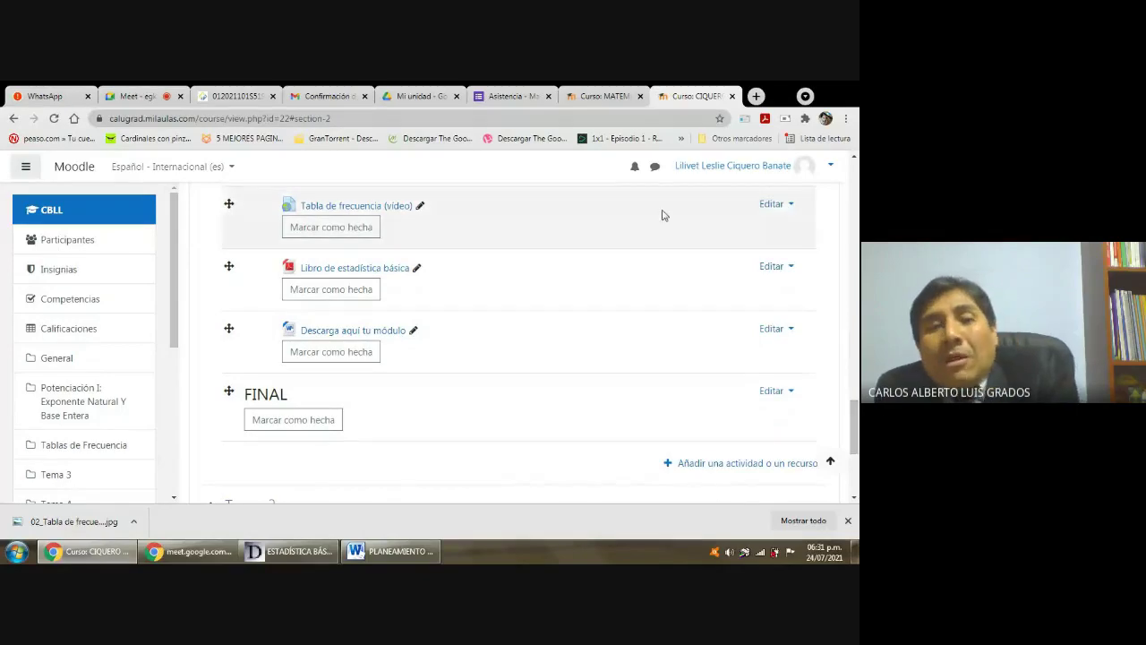
pyautogui.click(604, 96)
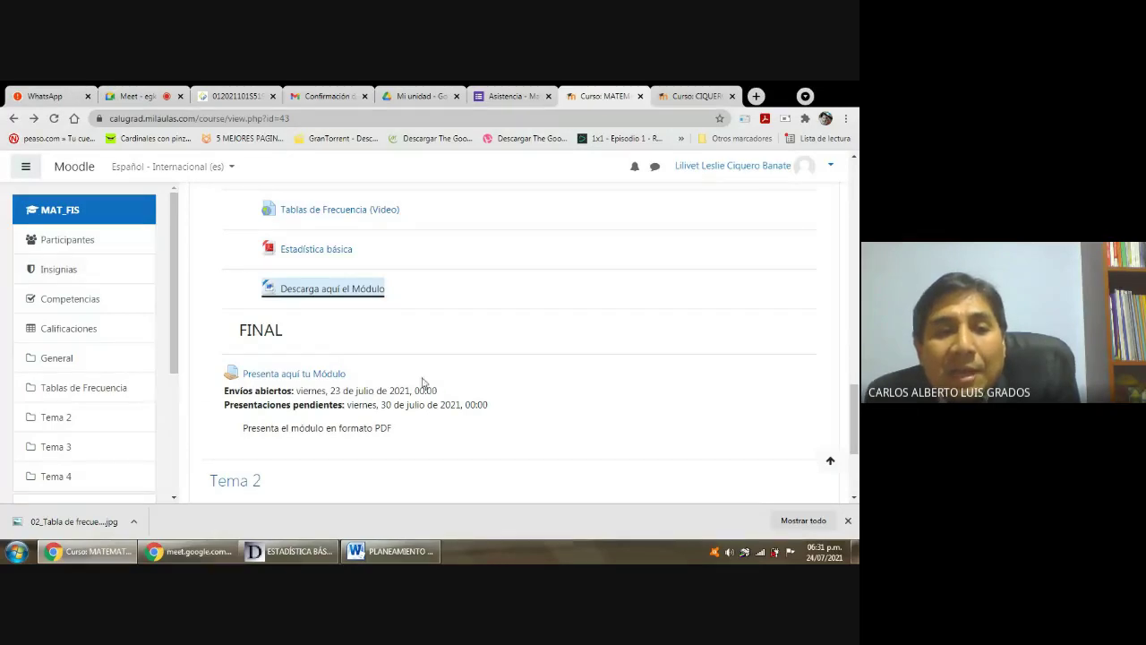
pyautogui.moveTo(498, 412); pyautogui.dragTo(234, 392)
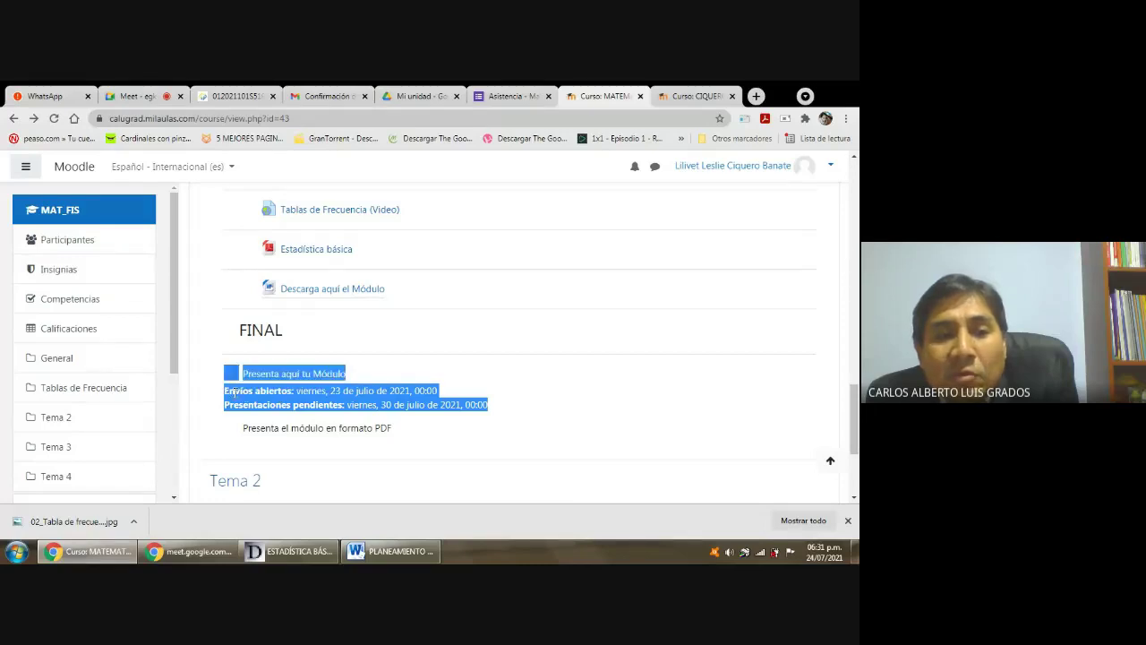
pyautogui.click(493, 412)
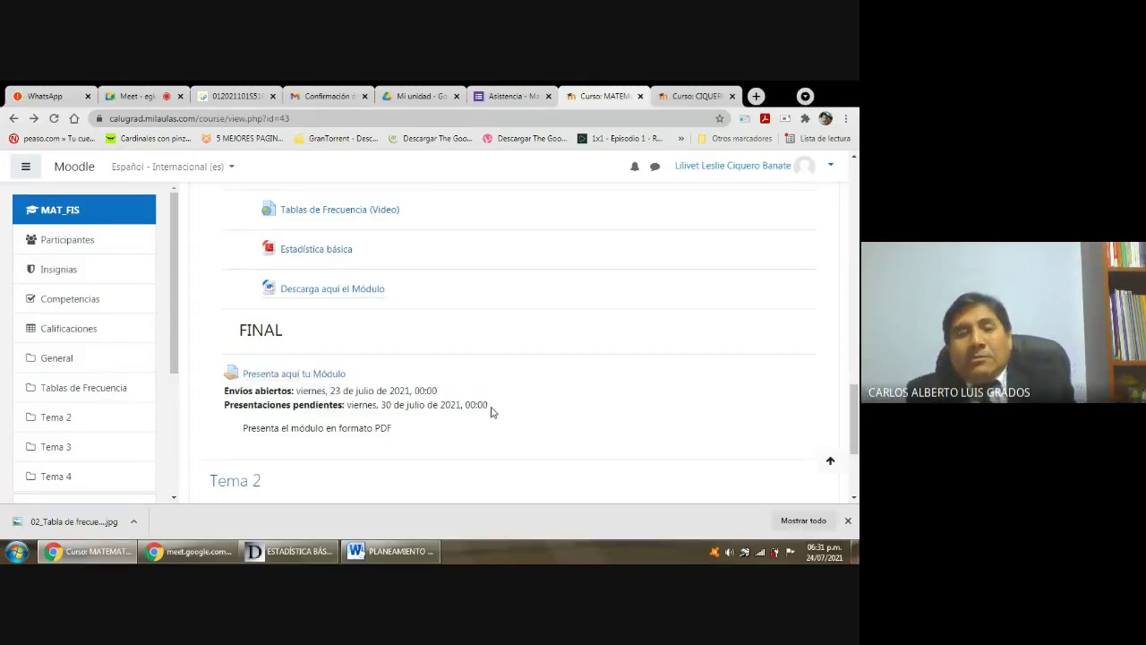
pyautogui.moveTo(491, 412); pyautogui.dragTo(225, 391)
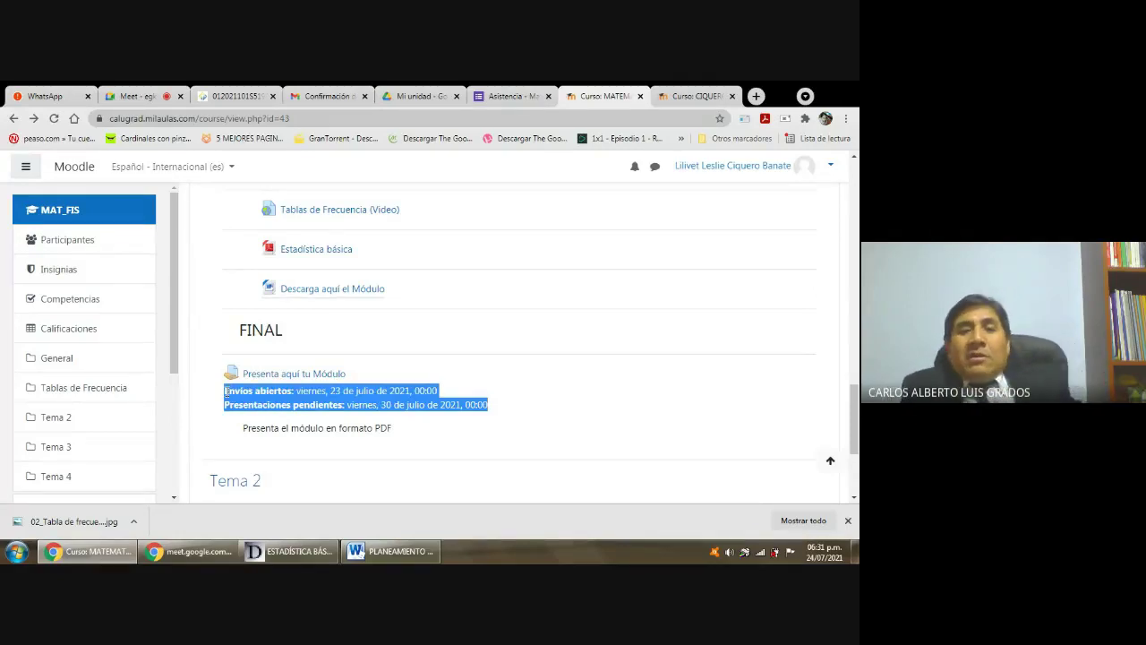
pyautogui.rightClick(300, 393)
pyautogui.click(319, 402)
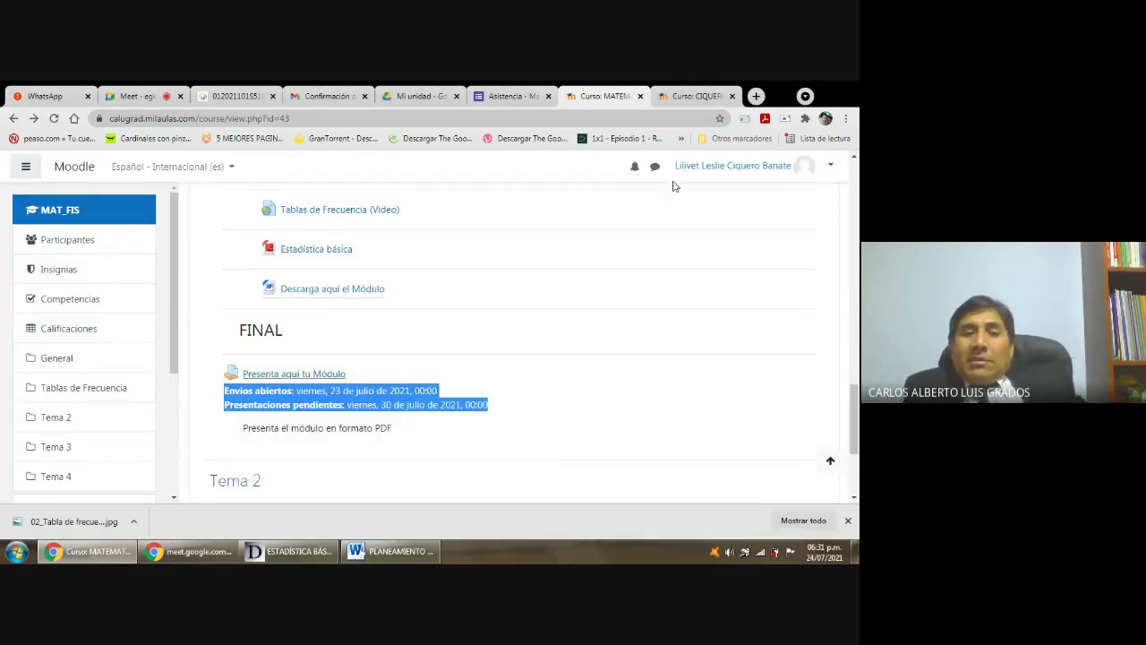
pyautogui.click(685, 96)
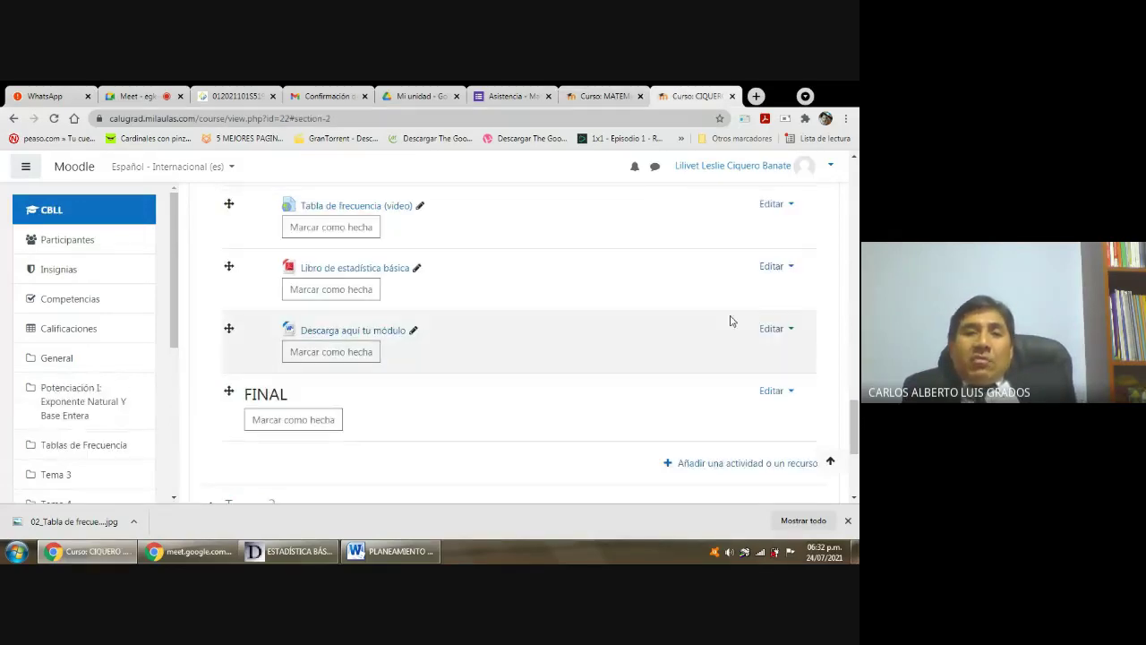
pyautogui.scroll(-1, 856, 447)
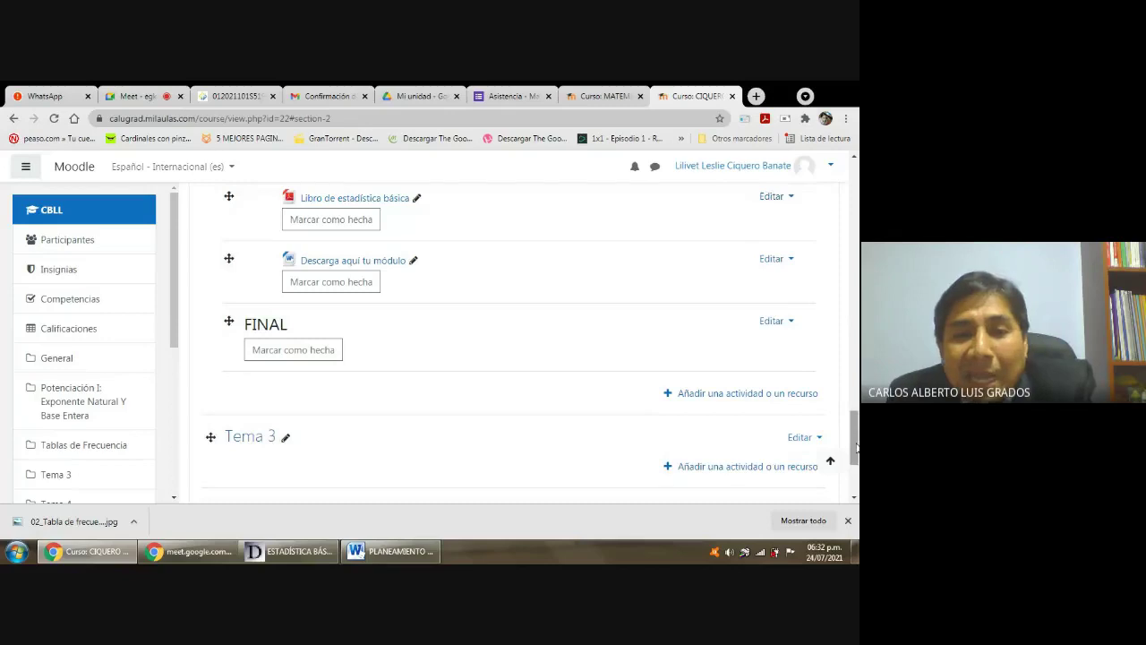
# Pick Tarea from the Actividades choices to add an assignment below the FINAL label.
pyautogui.click(756, 399)
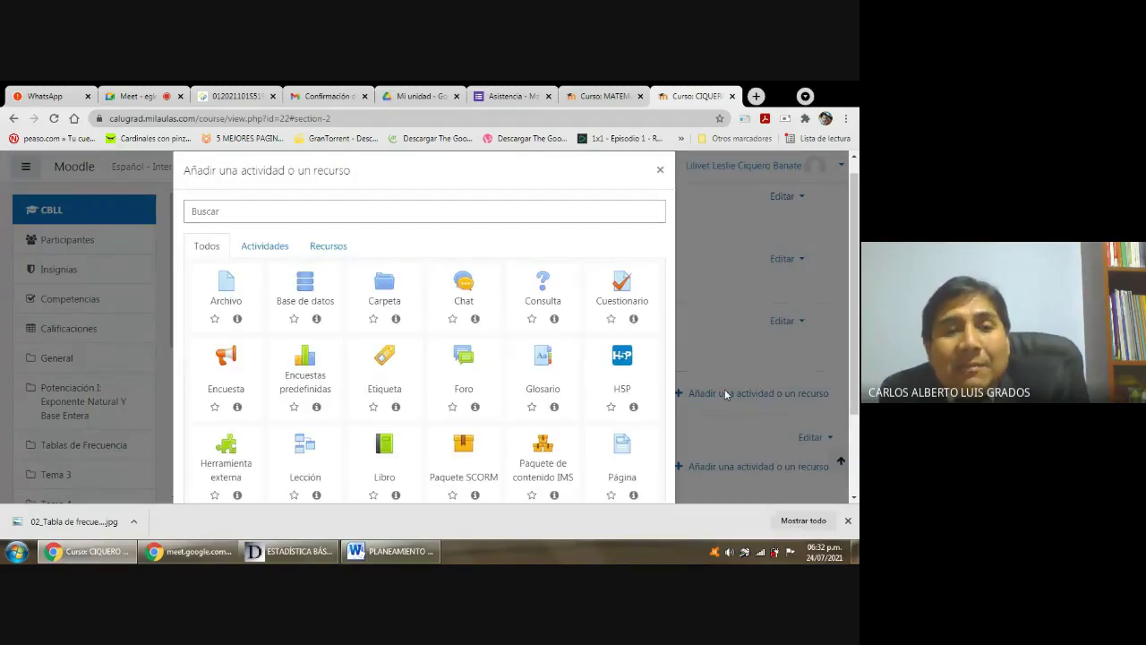
pyautogui.click(282, 248)
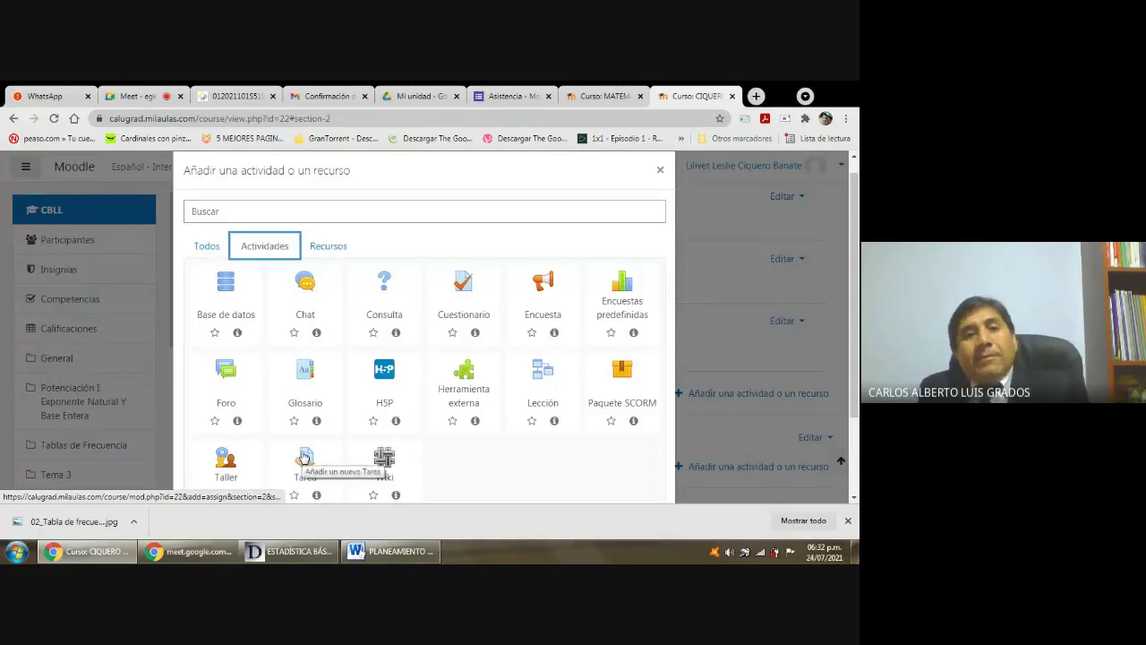
pyautogui.click(305, 458)
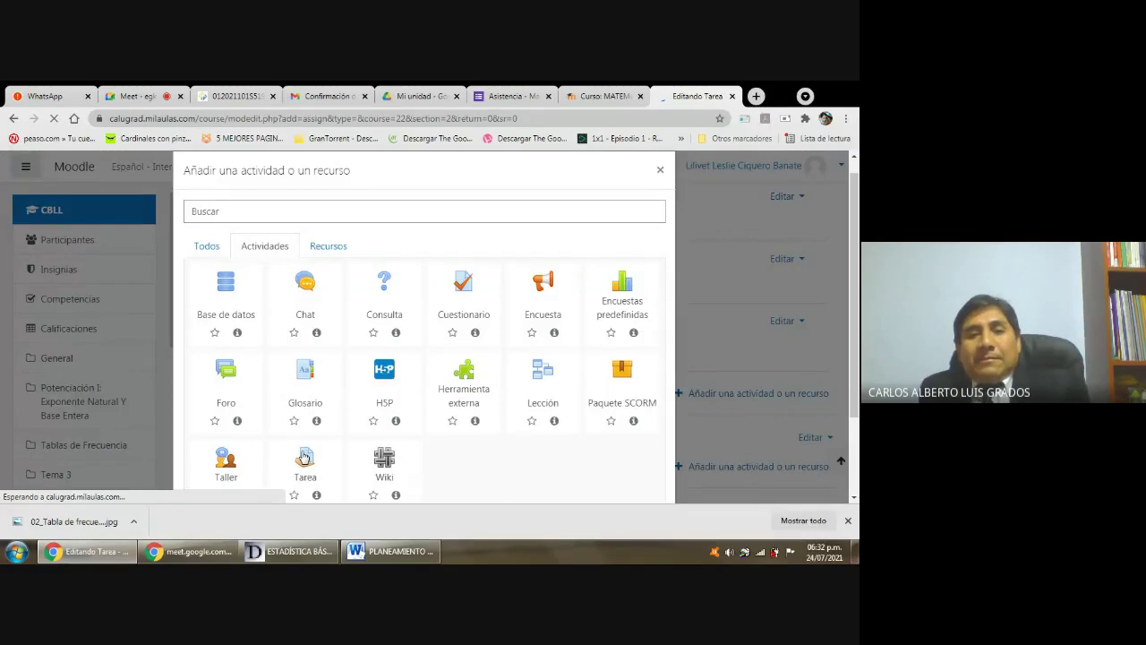
# Enter 'Presenta aquí tu módulo' as the Nombre de la tarea, fixing typos along the way.
pyautogui.click(418, 380)
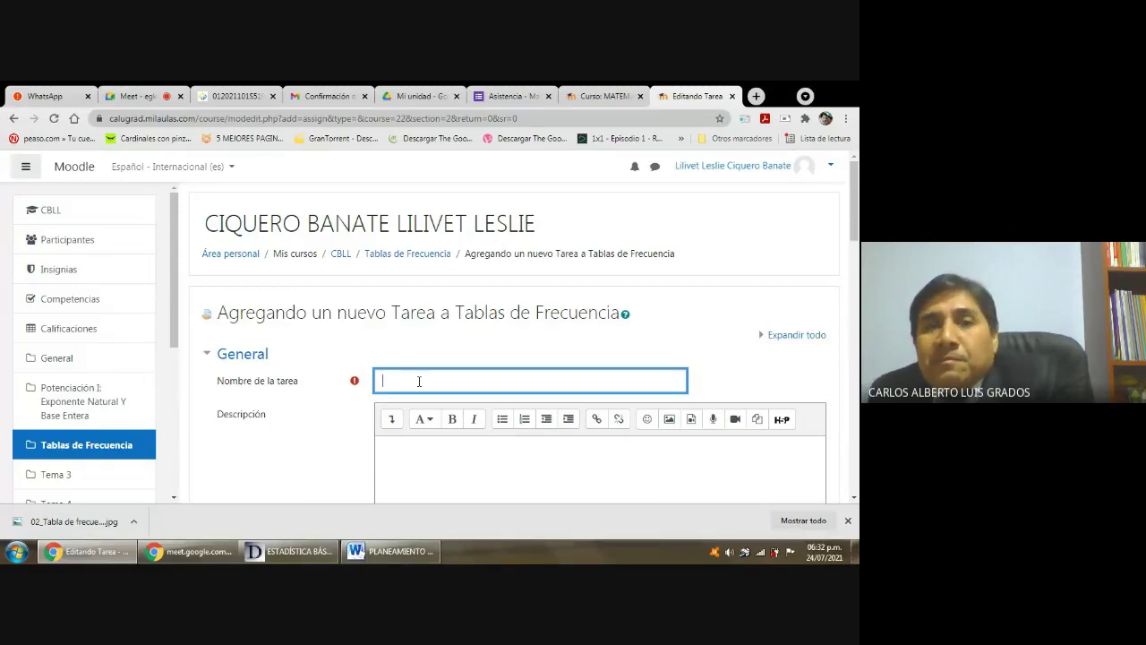
pyautogui.click(598, 96)
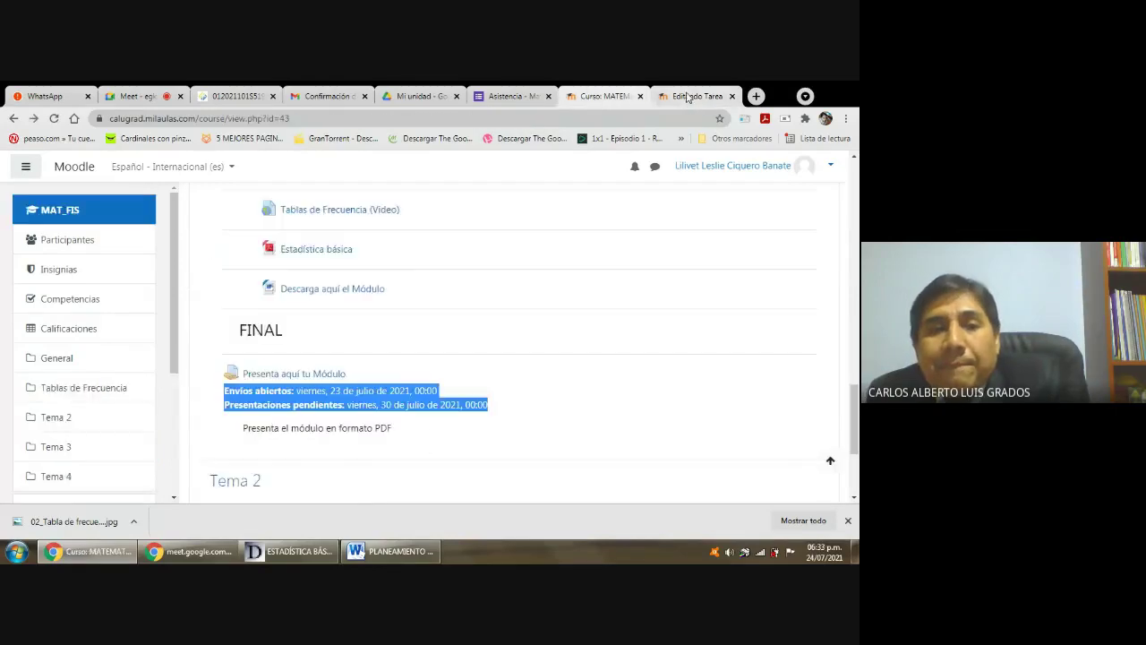
pyautogui.write('pRE')
pyautogui.press('BackSpace')
pyautogui.press('BackSpace')
pyautogui.press('BackSpace')
pyautogui.write('Presenta ')
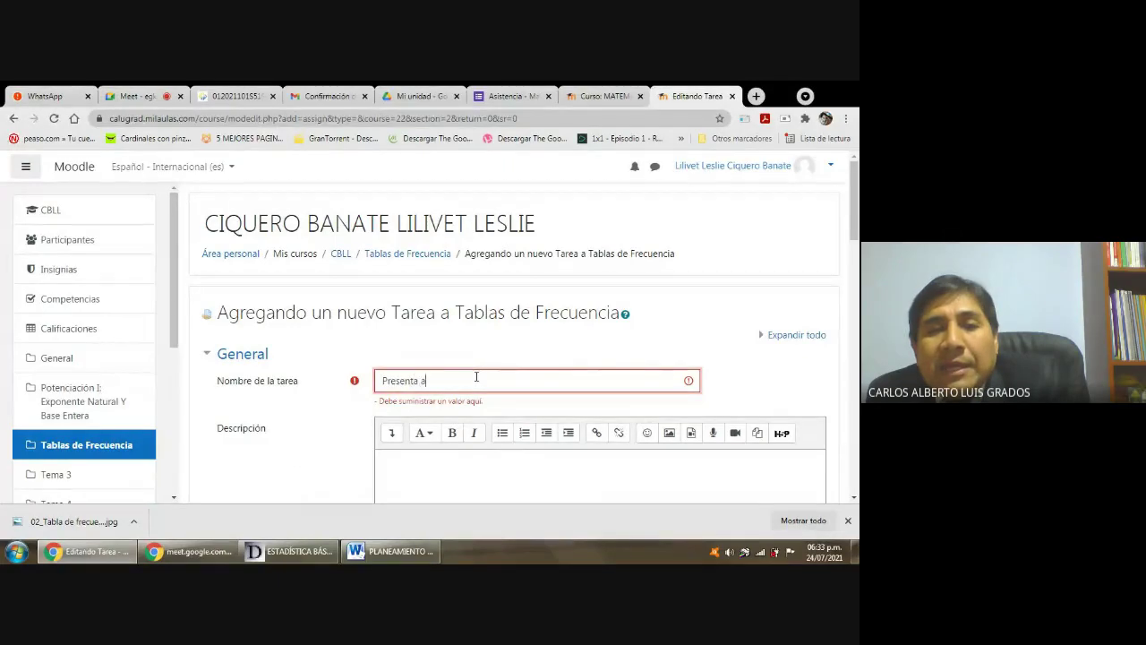
pyautogui.write('aquí tu mpodul')
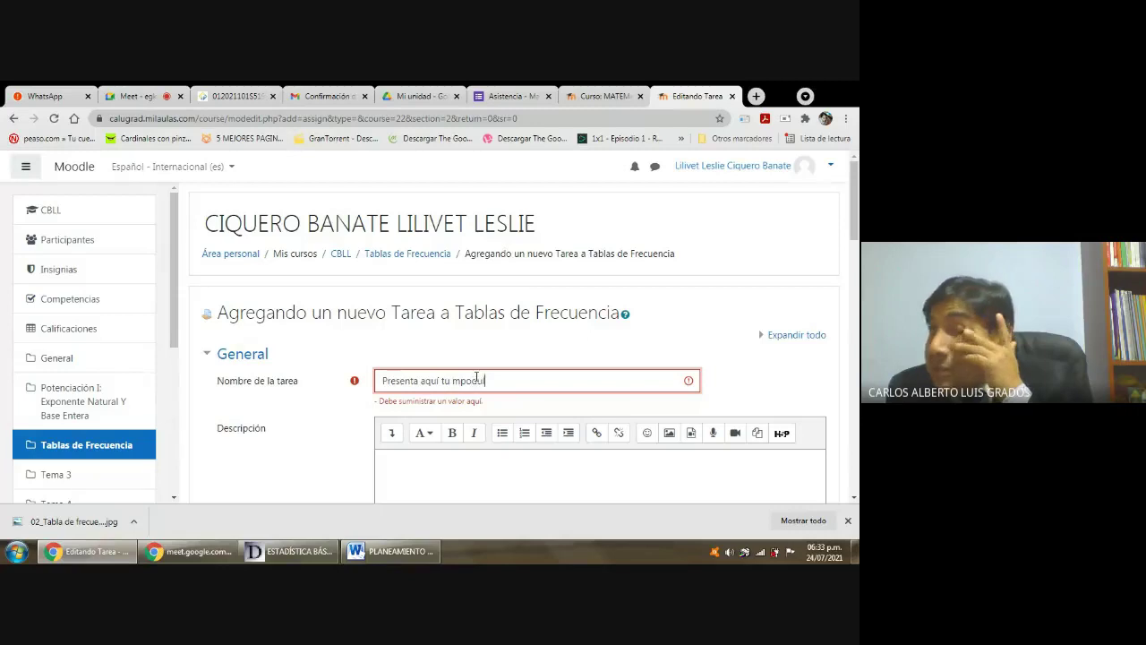
pyautogui.press('BackSpace')
pyautogui.press('BackSpace')
pyautogui.press('BackSpace')
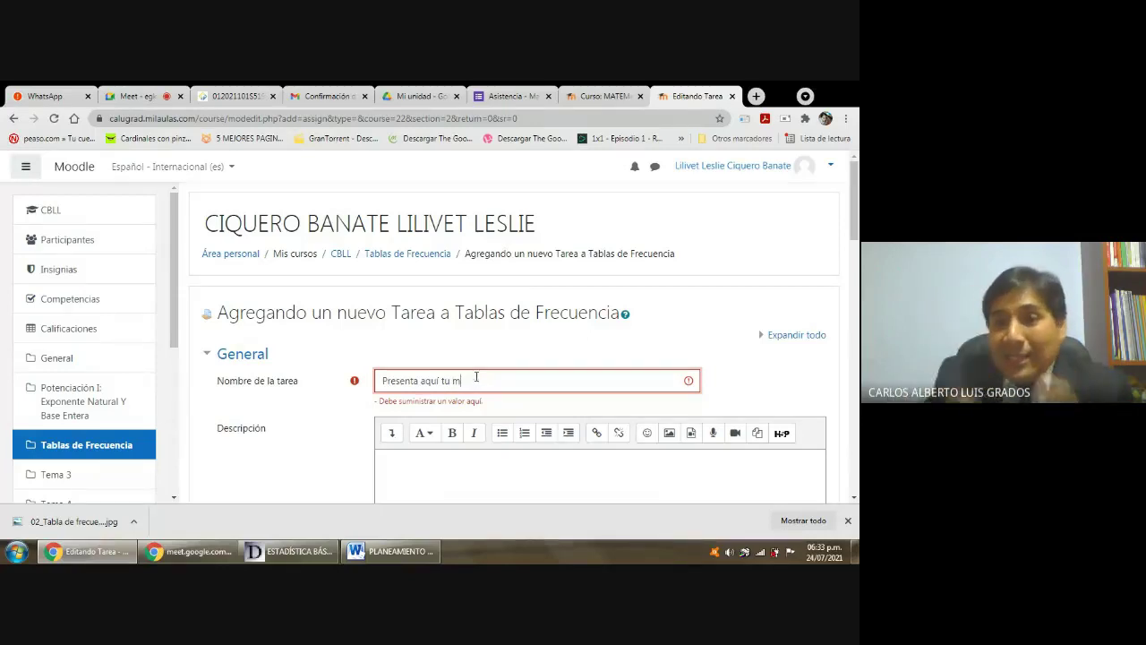
pyautogui.write('ódulo')
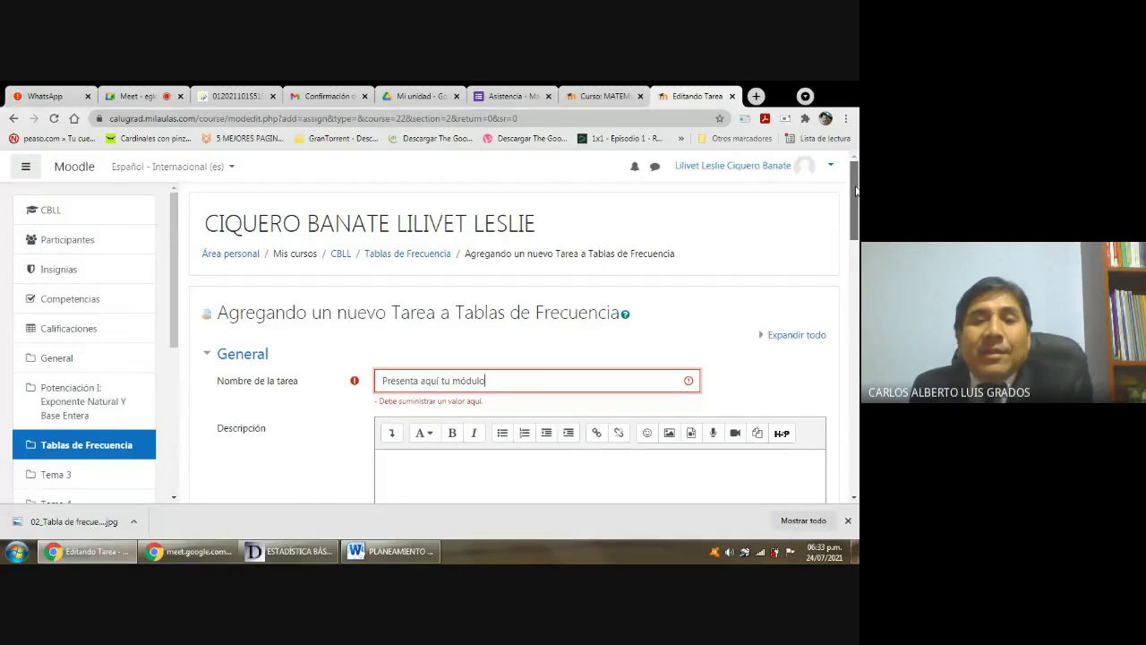
pyautogui.scroll(-2, 855, 191)
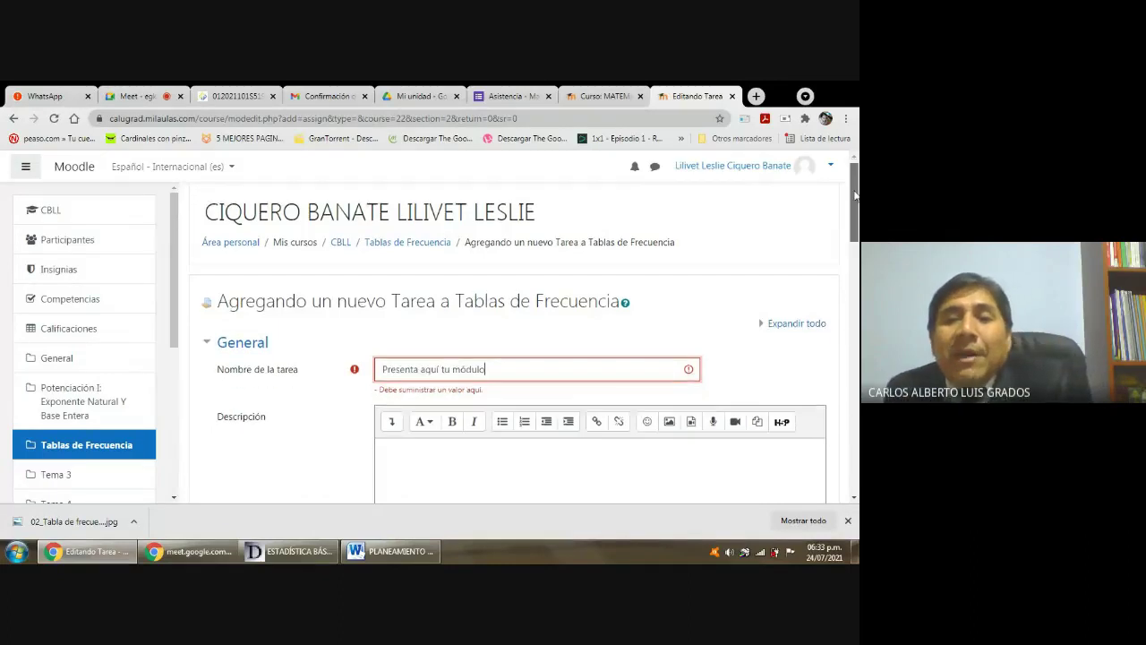
pyautogui.click(547, 361)
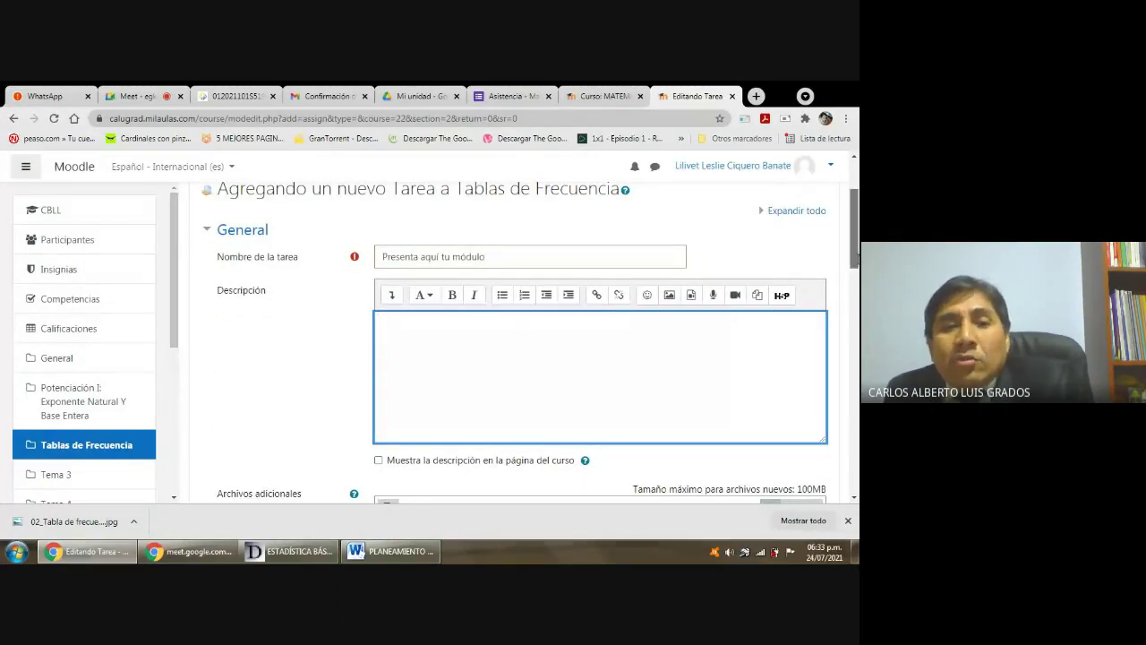
# Write the Descripción 'Estimado estudiante oresenta aquí tu módulo en formato pdf', then delete the lowercase pdf.
pyautogui.scroll(-1, 855, 260)
pyautogui.scroll(-1, 855, 261)
pyautogui.scroll(1, 857, 267)
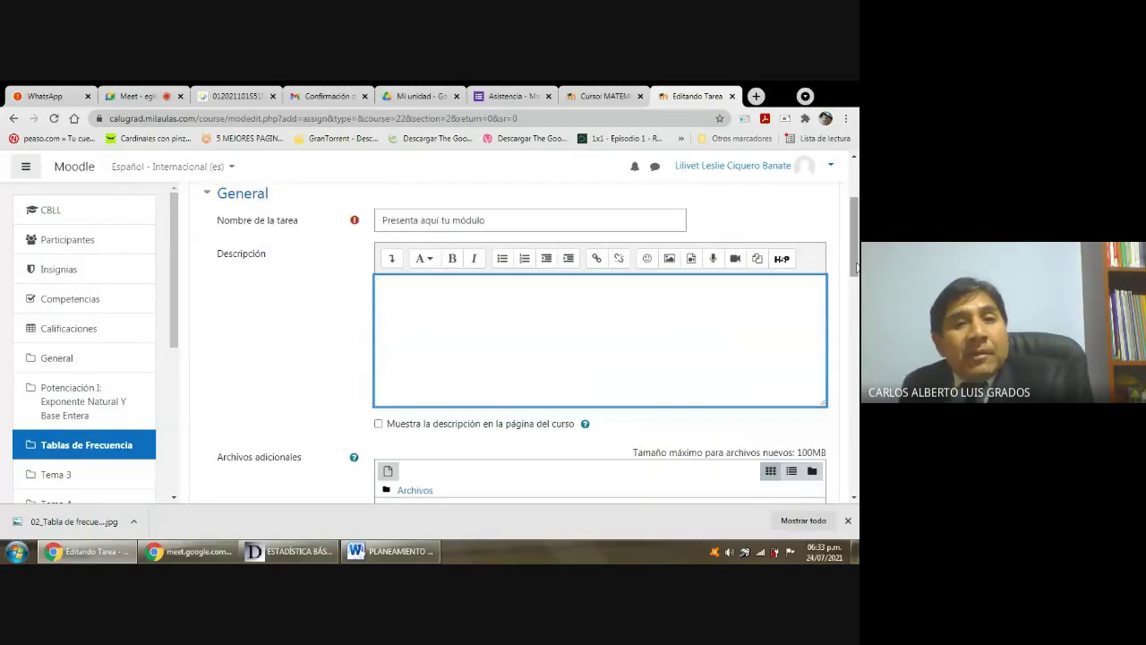
pyautogui.write('timado estudiante')
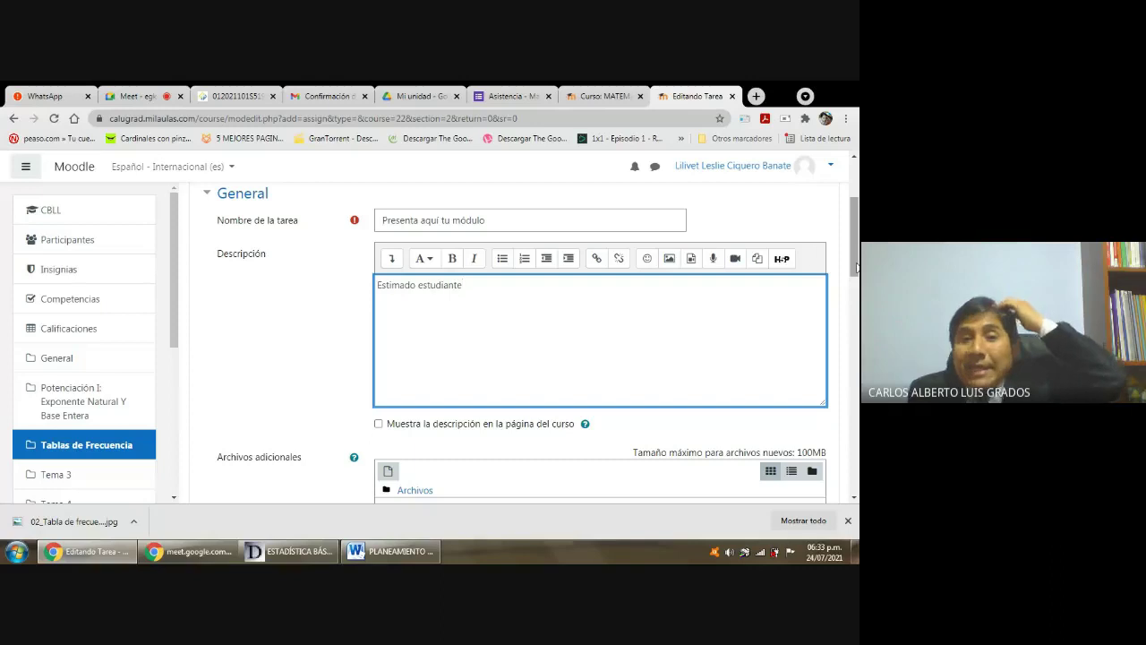
pyautogui.write(' oresenta aquí tu')
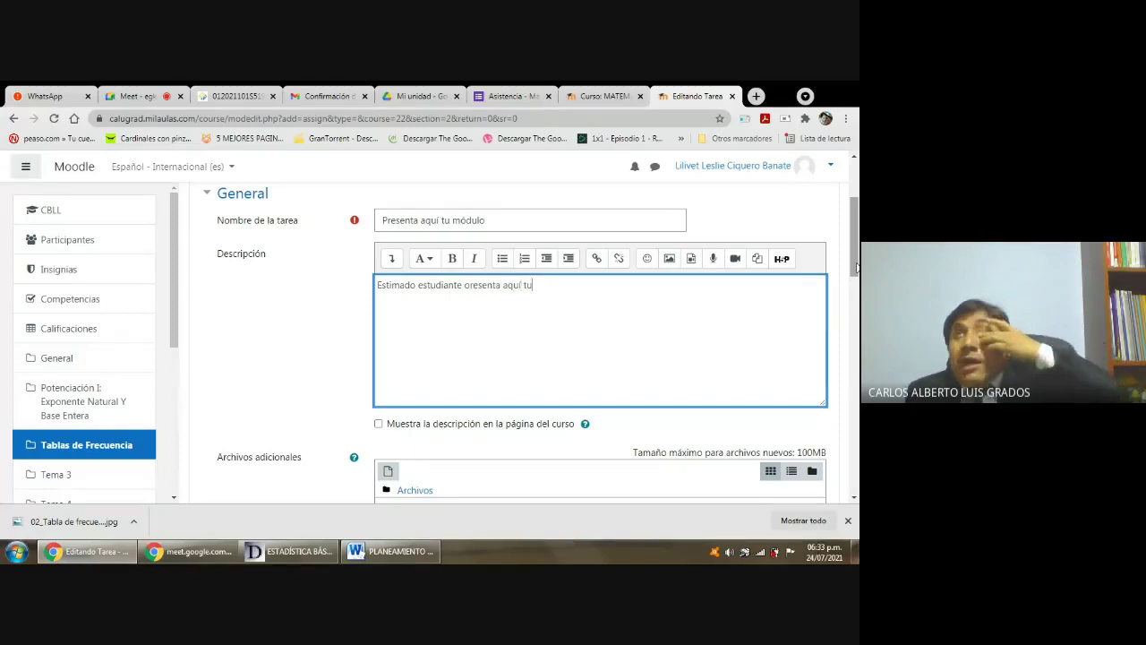
pyautogui.write(' módulo')
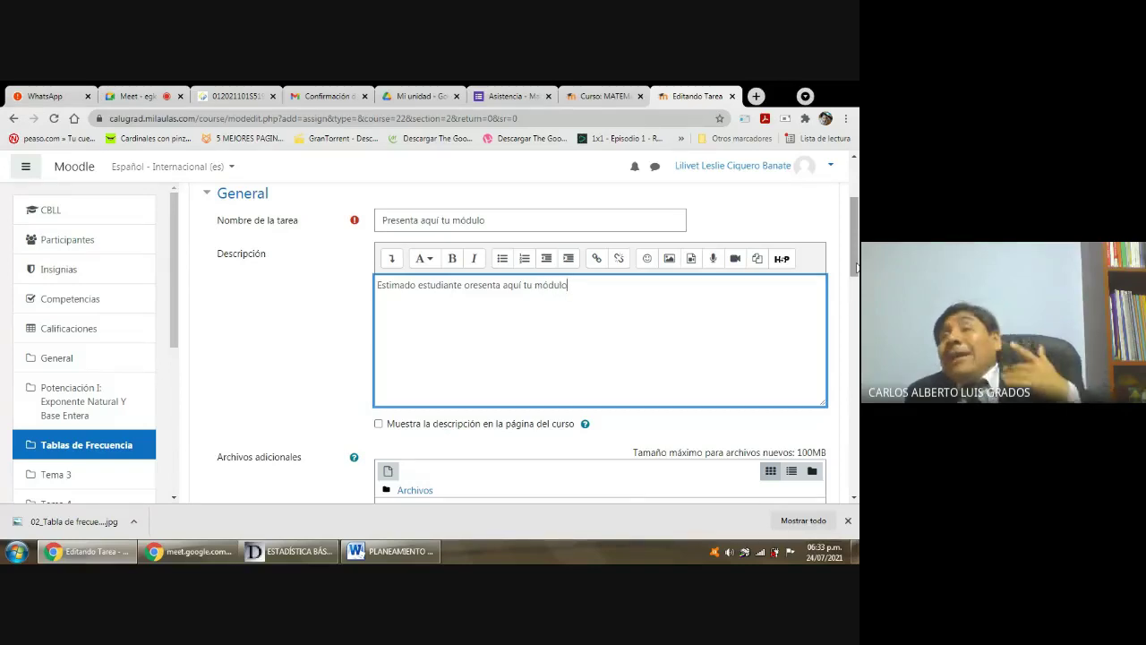
pyautogui.write(' en formato DF')
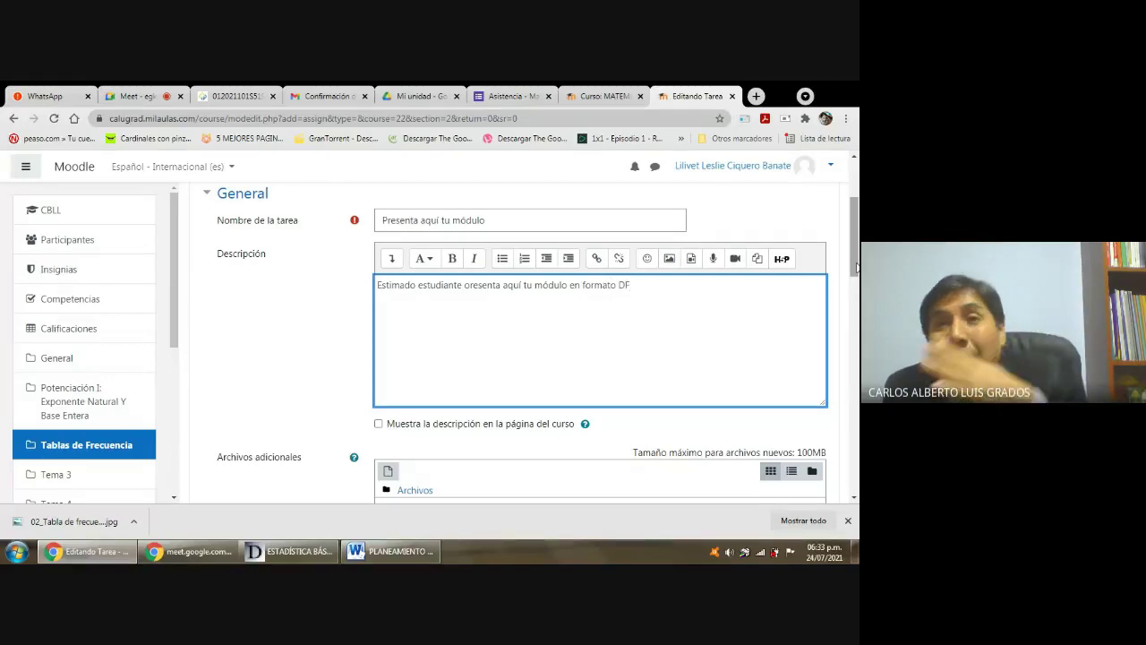
pyautogui.press('BackSpace')
pyautogui.press('BackSpace')
pyautogui.write('p')
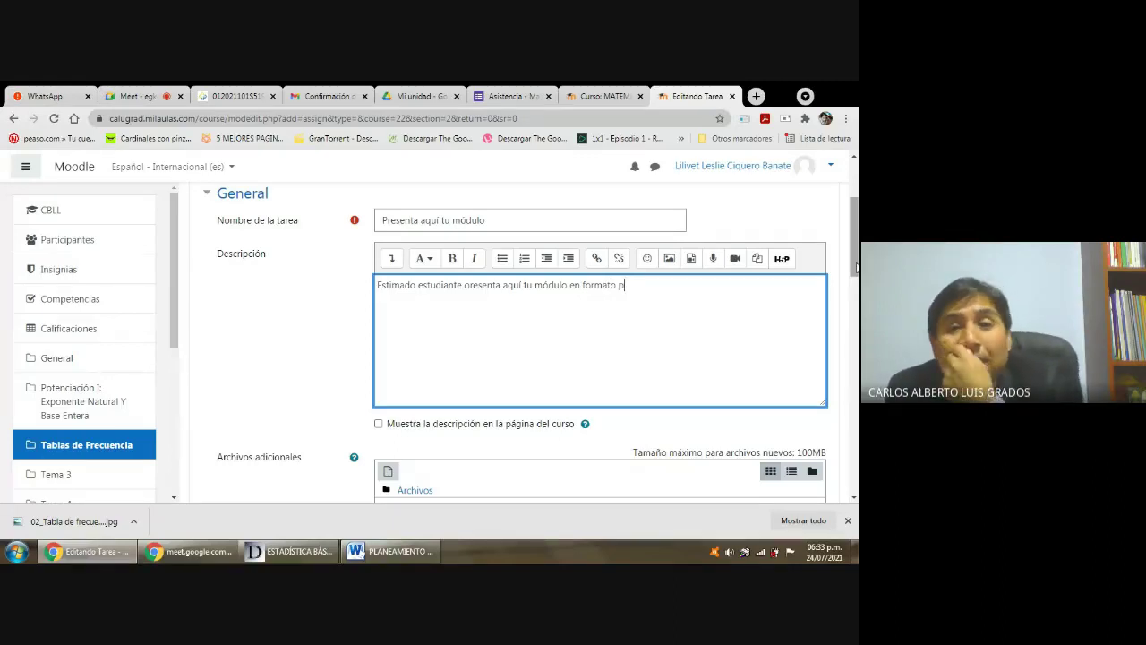
pyautogui.write('df')
pyautogui.press('BackSpace')
pyautogui.press('BackSpace')
pyautogui.press('BackSpace')
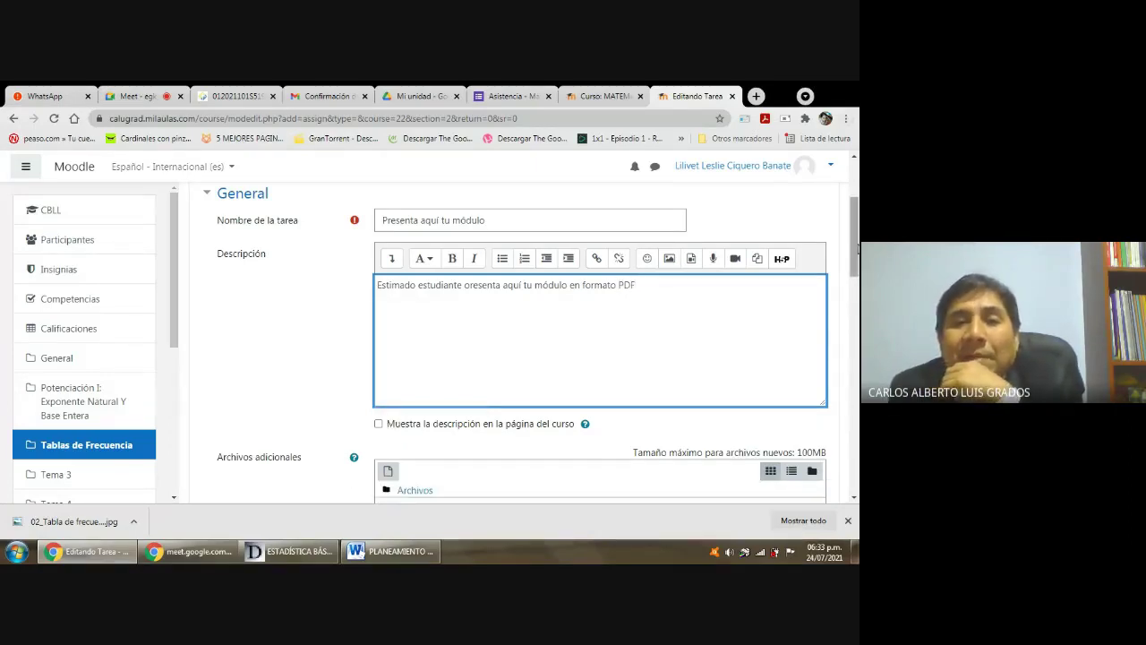
# Tick 'Muestra la descripción en la página del curso'.
pyautogui.moveTo(856, 244); pyautogui.dragTo(857, 308)
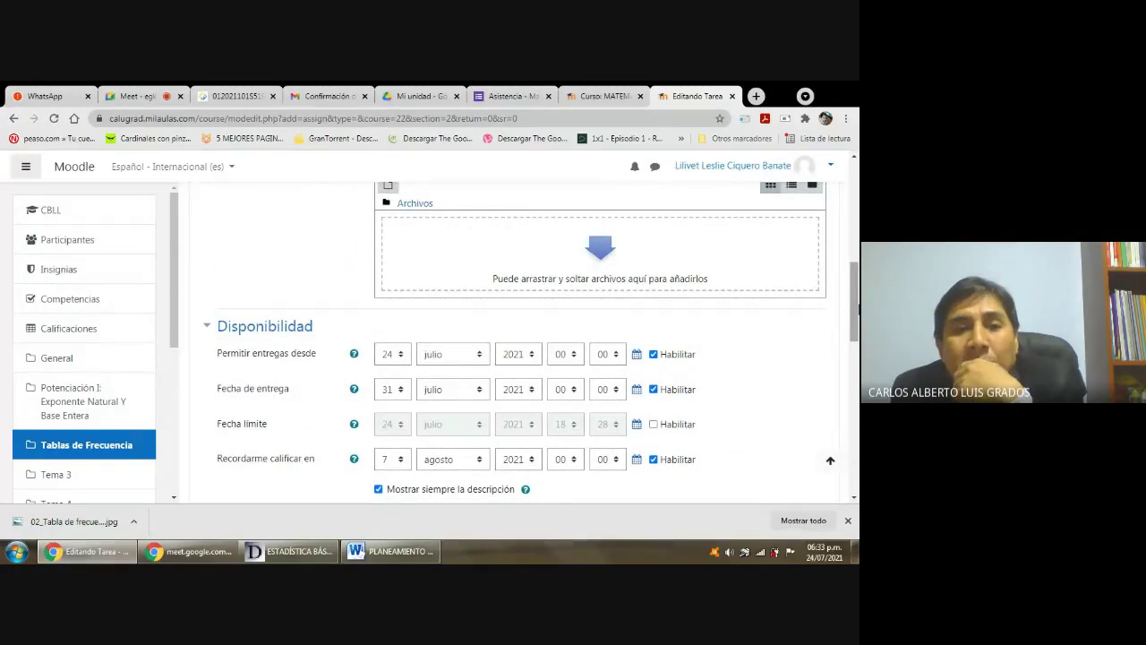
pyautogui.moveTo(853, 288); pyautogui.dragTo(853, 240)
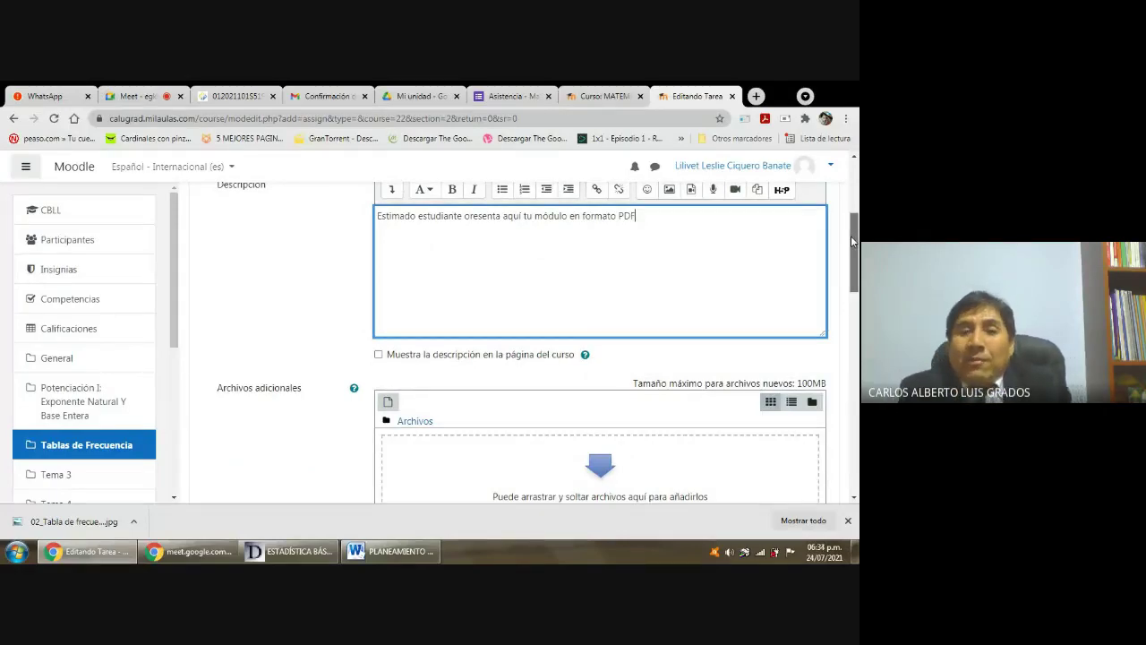
pyautogui.click(377, 354)
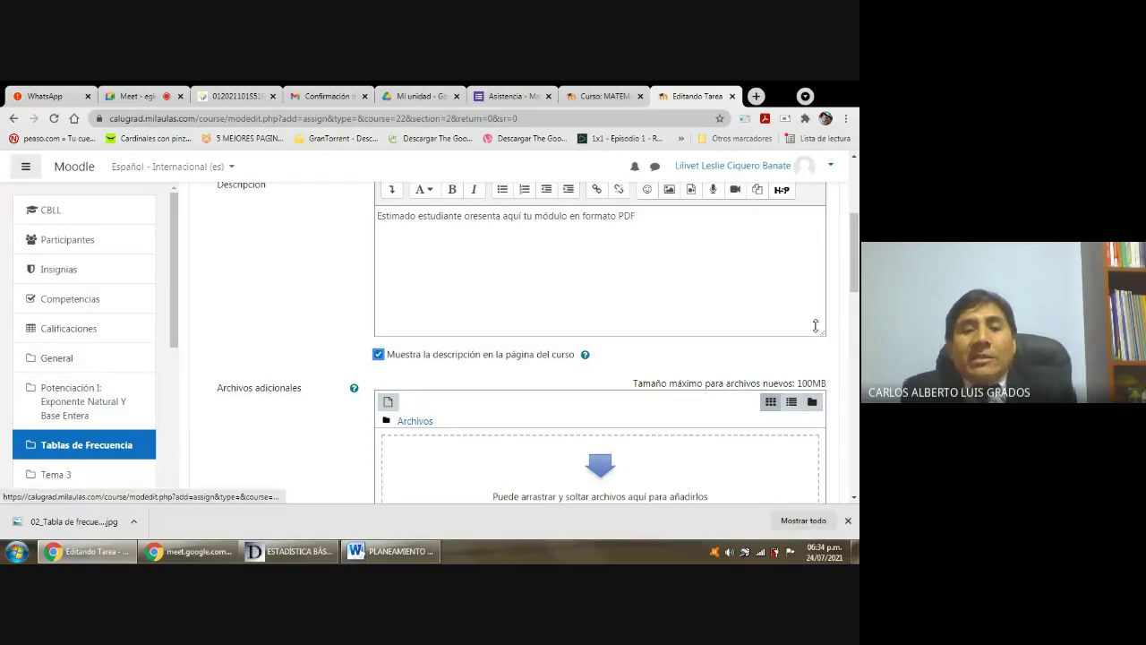
# Change the Fecha de entrega day to 30, making the due date 30 julio 2021.
pyautogui.moveTo(853, 284); pyautogui.dragTo(855, 299)
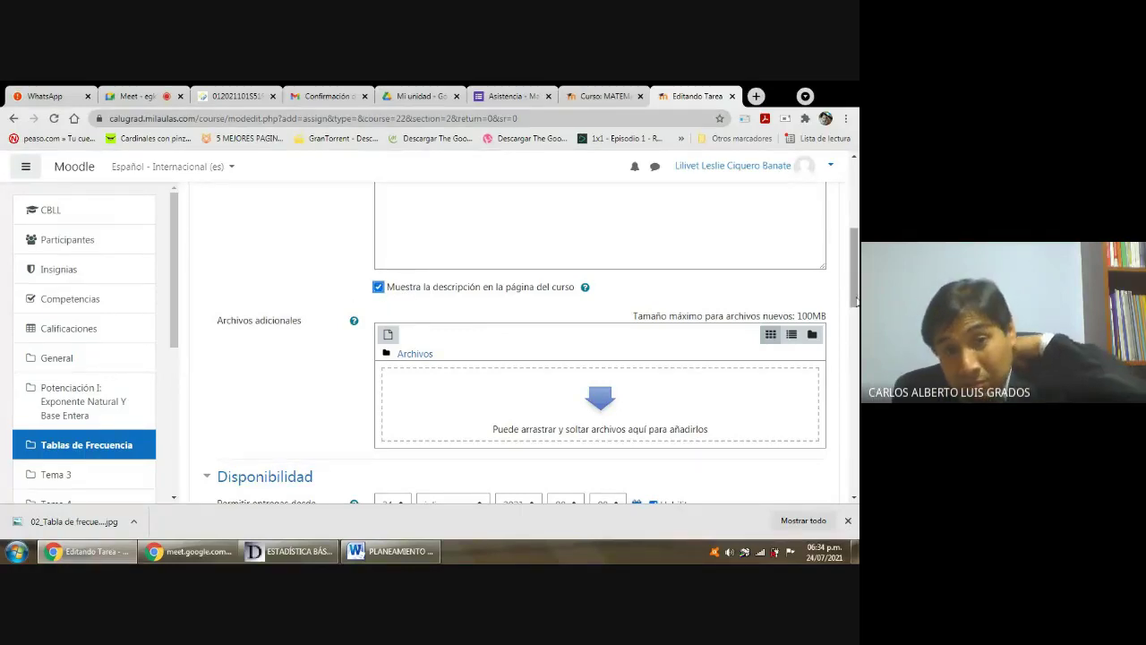
pyautogui.moveTo(855, 291); pyautogui.dragTo(854, 356)
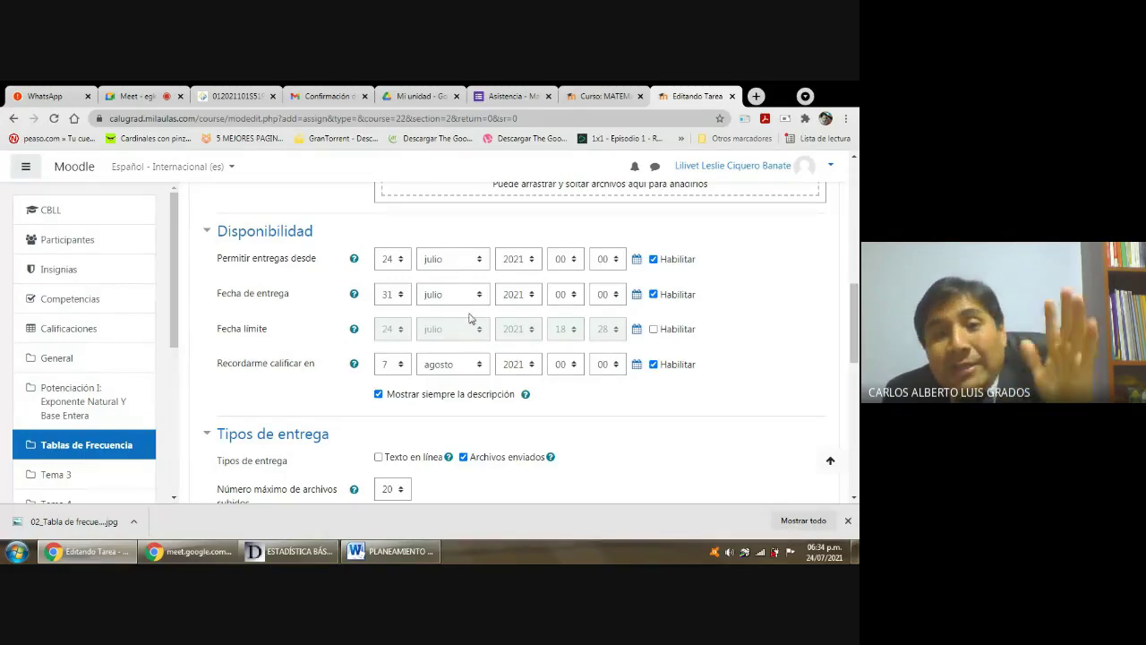
pyautogui.click(401, 296)
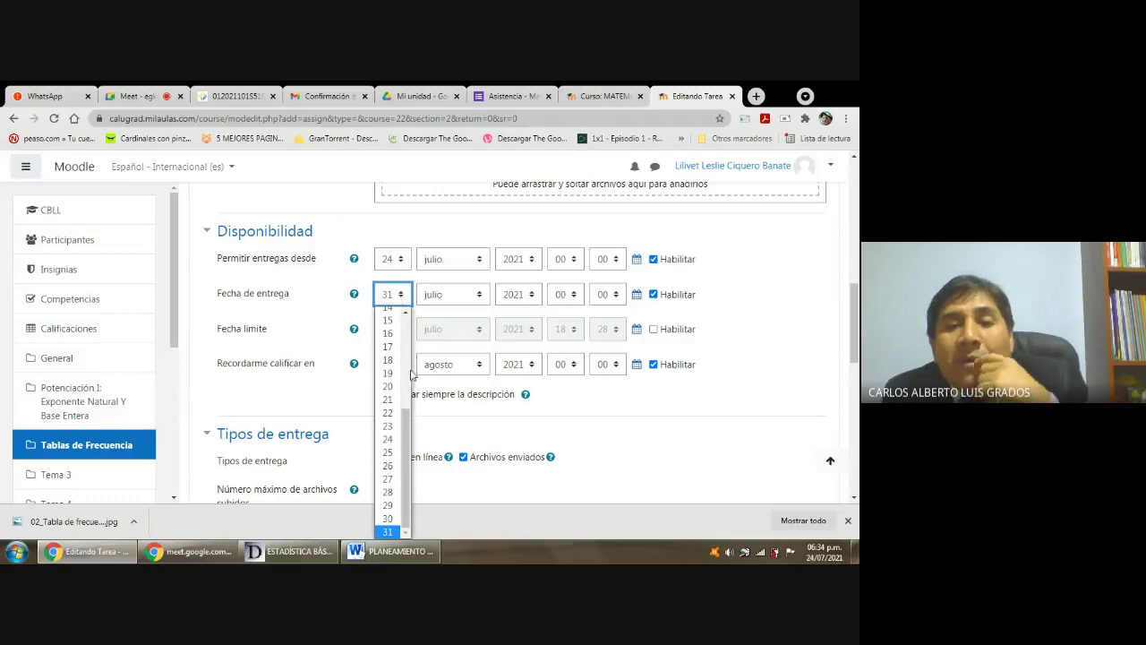
pyautogui.click(387, 518)
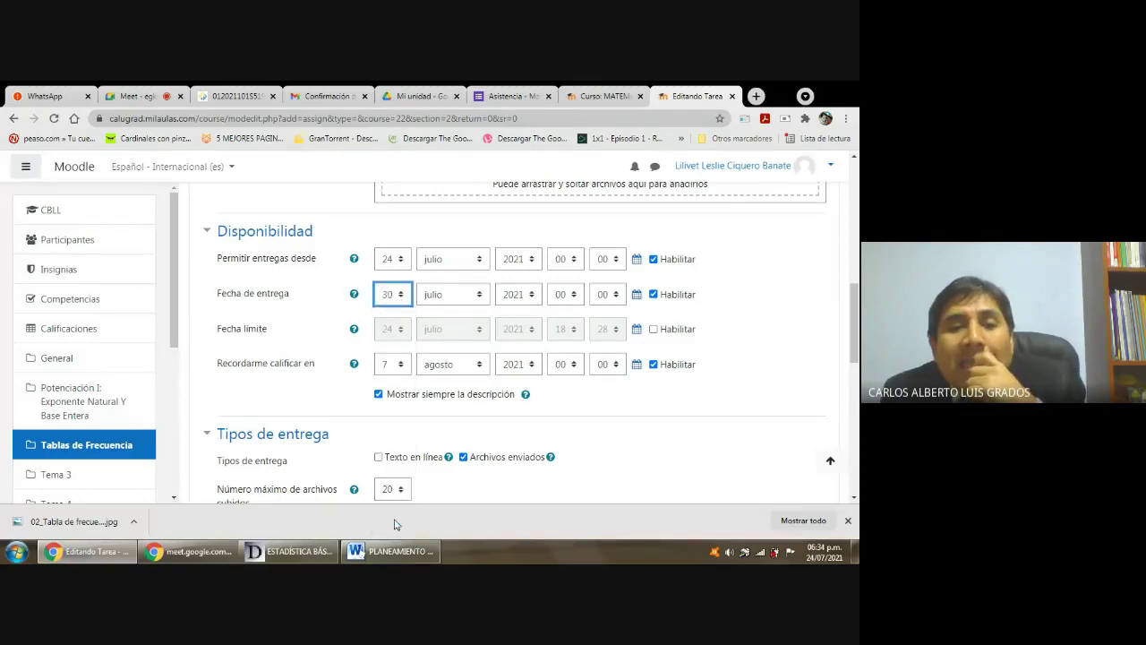
pyautogui.click(740, 334)
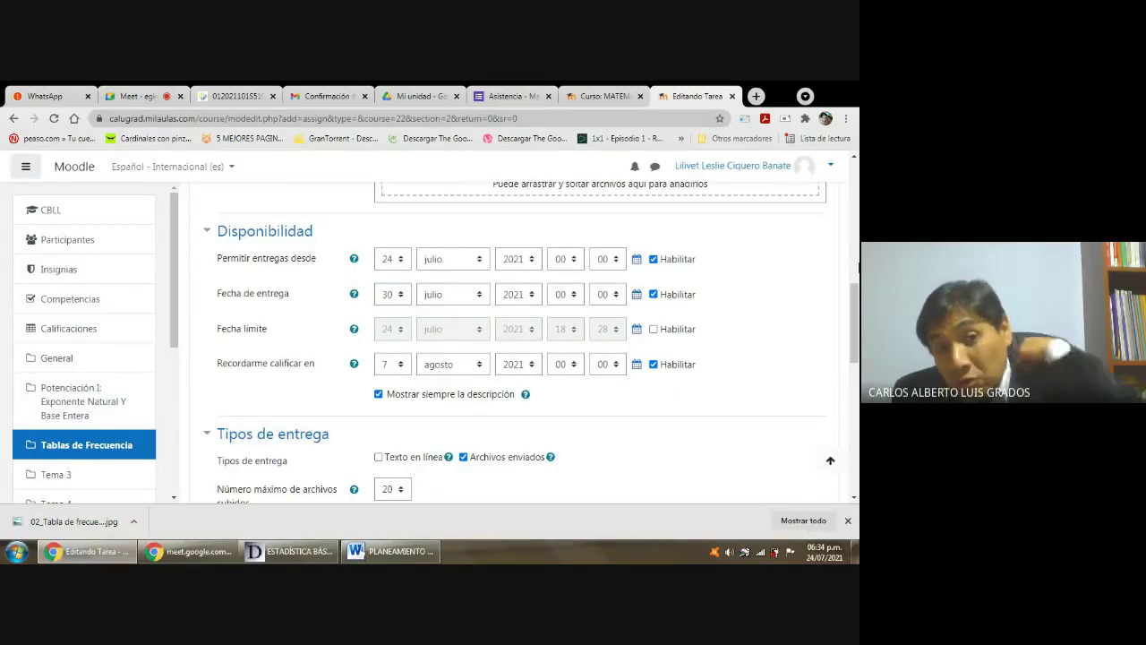
pyautogui.moveTo(854, 322)
pyautogui.mouseDown()
pyautogui.moveTo(854, 353)
pyautogui.moveTo(857, 323)
pyautogui.mouseUp()
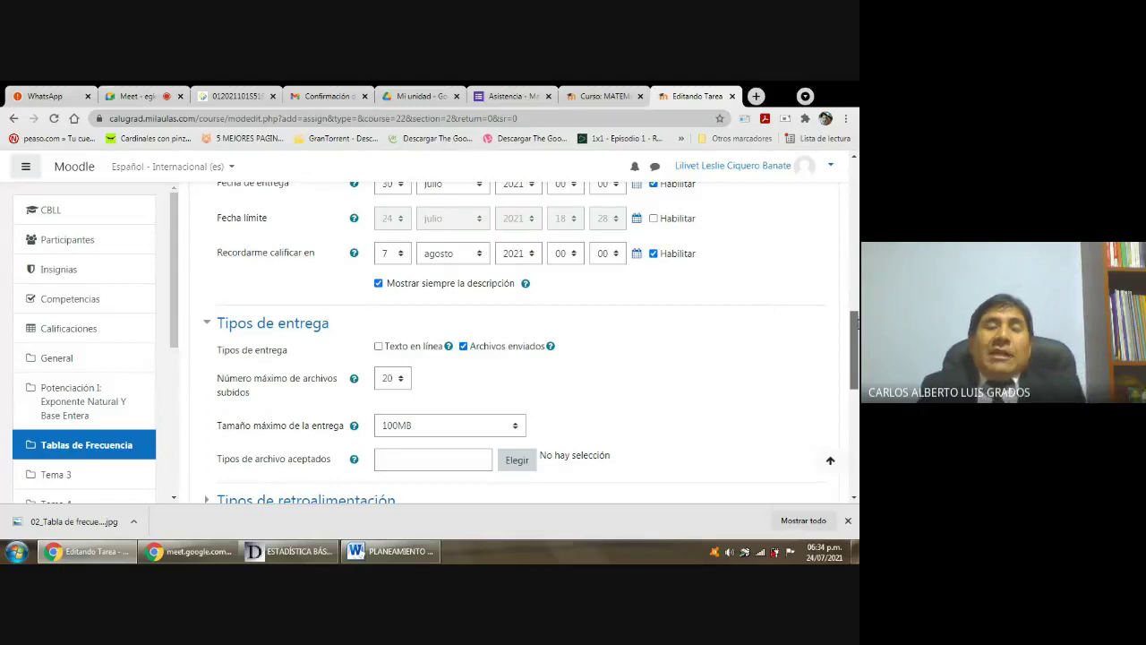
# Set Número máximo de archivos subidos to 1.
pyautogui.moveTo(857, 323); pyautogui.dragTo(857, 326)
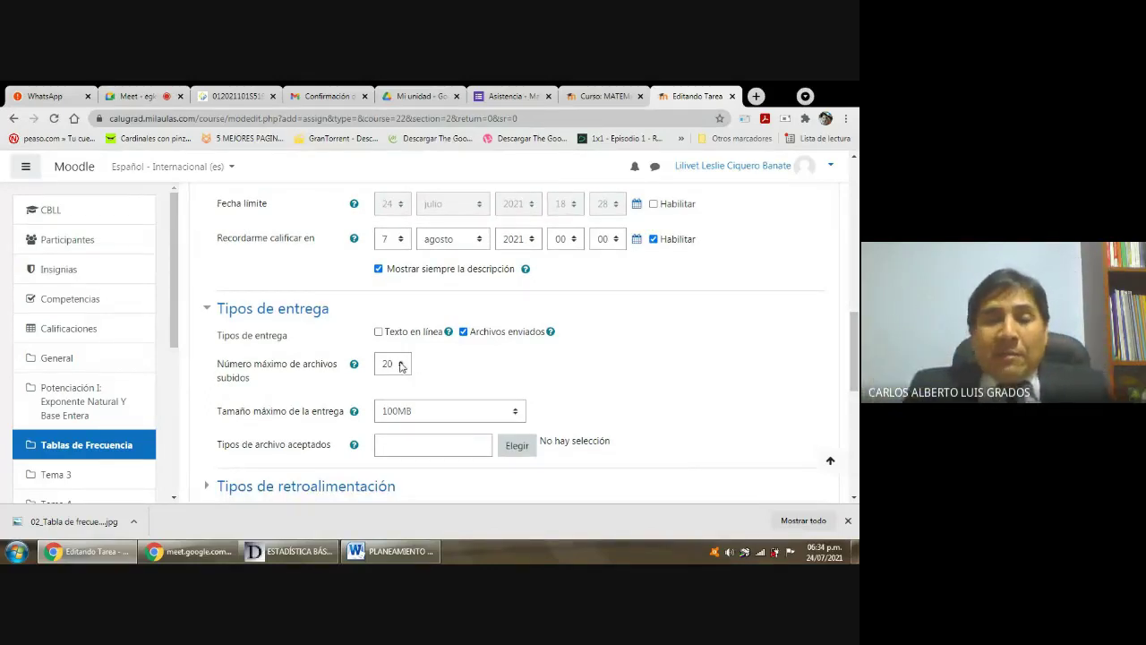
pyautogui.click(400, 364)
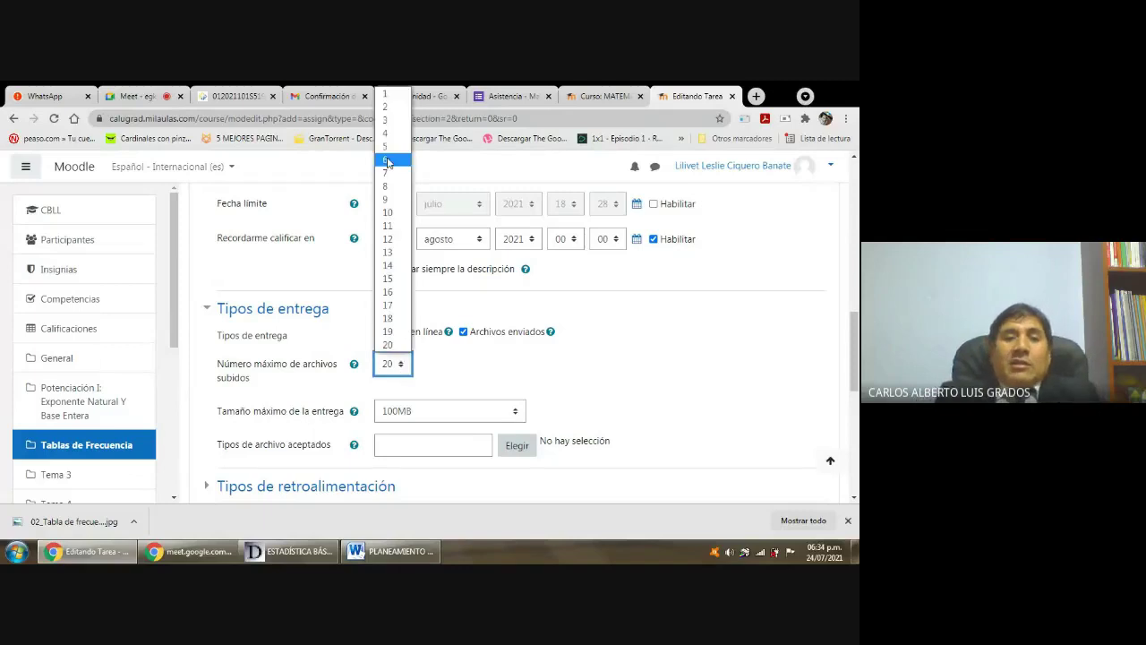
pyautogui.click(386, 96)
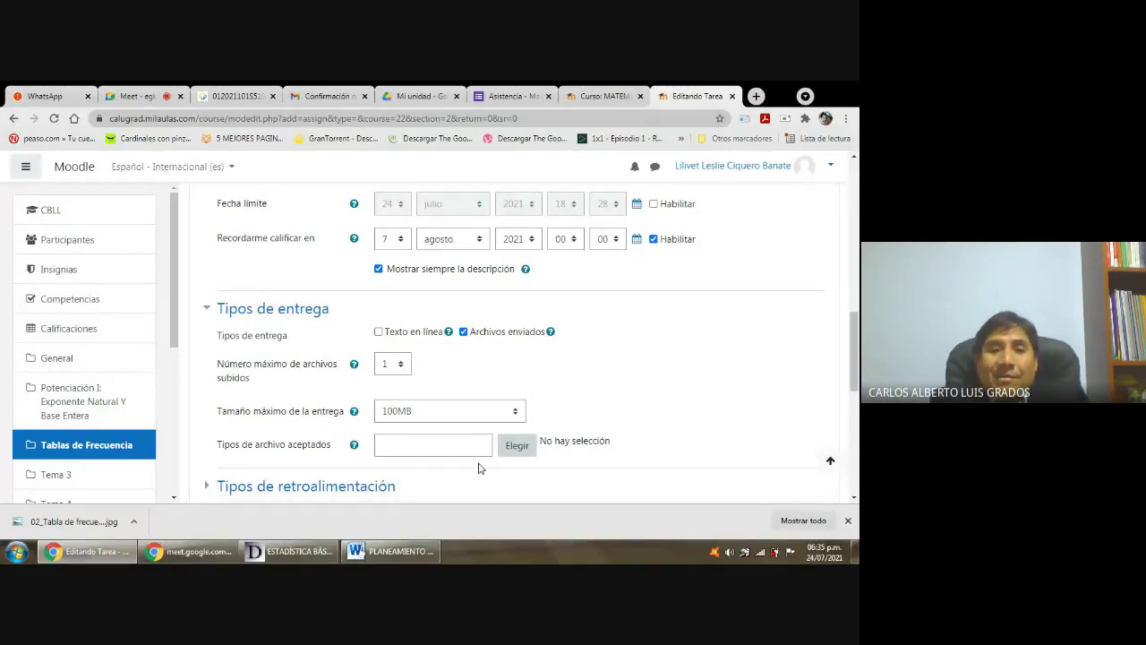
# Restrict Tipos de archivo aceptados to documento PDF only.
pyautogui.click(513, 447)
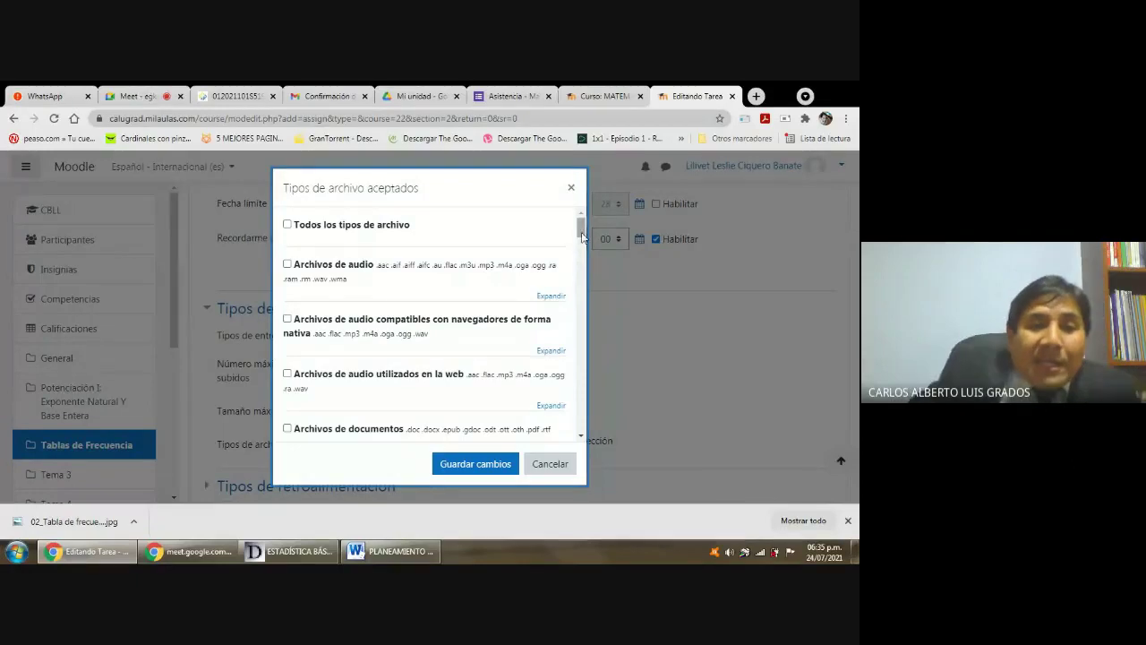
pyautogui.moveTo(581, 229); pyautogui.dragTo(582, 240)
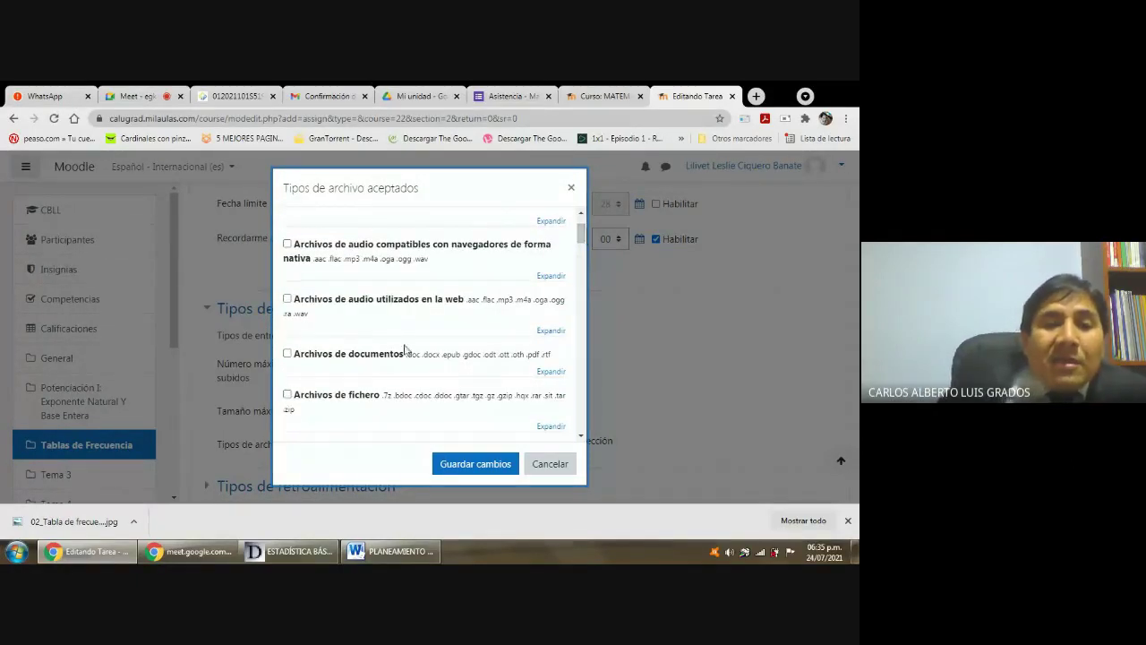
pyautogui.click(372, 358)
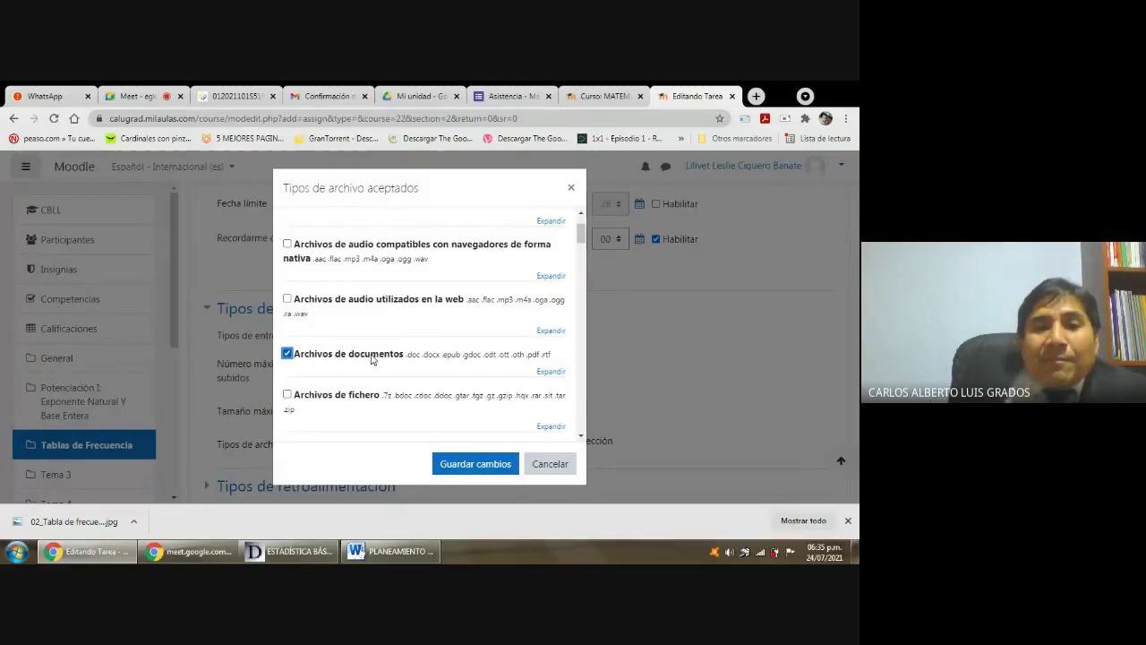
pyautogui.click(550, 374)
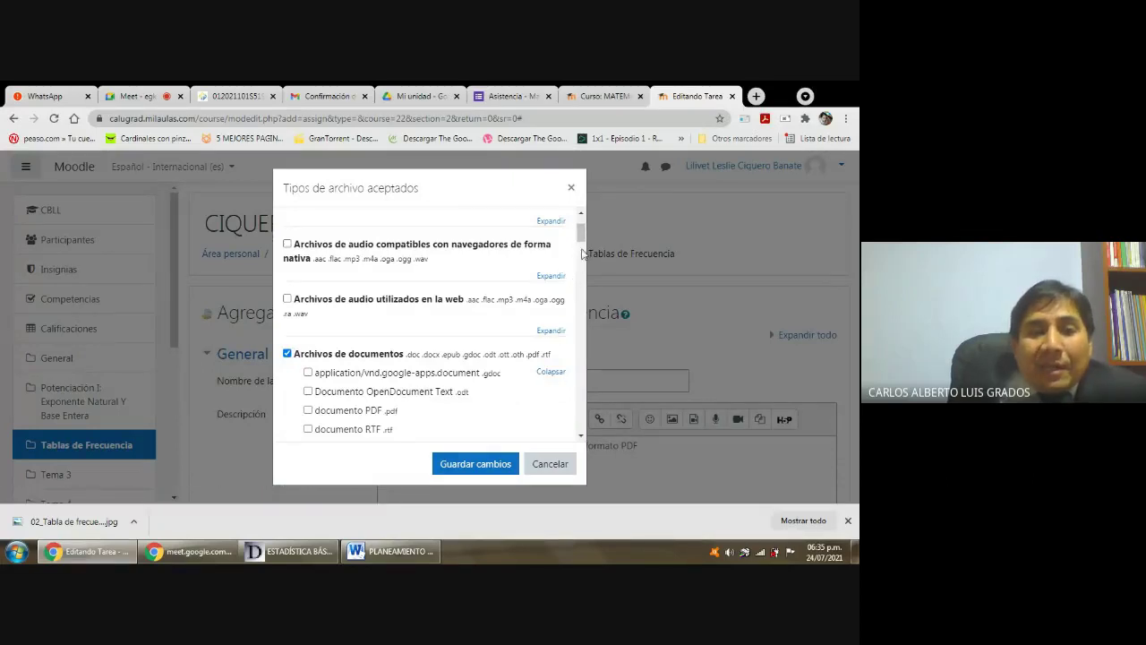
pyautogui.scroll(-2, 580, 246)
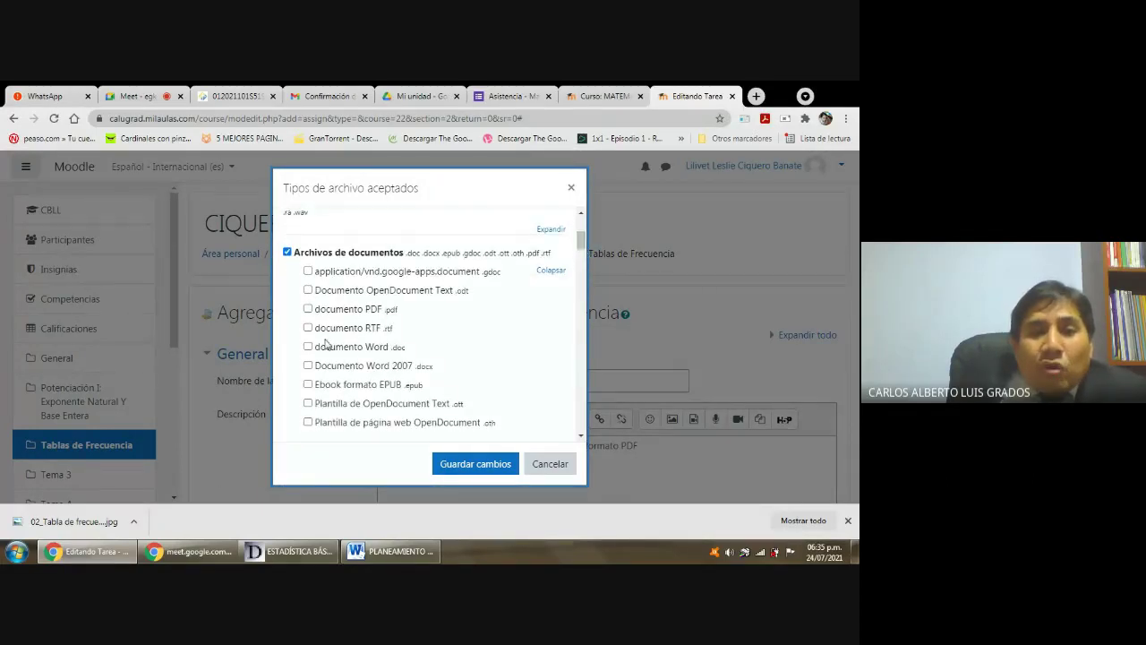
pyautogui.click(308, 309)
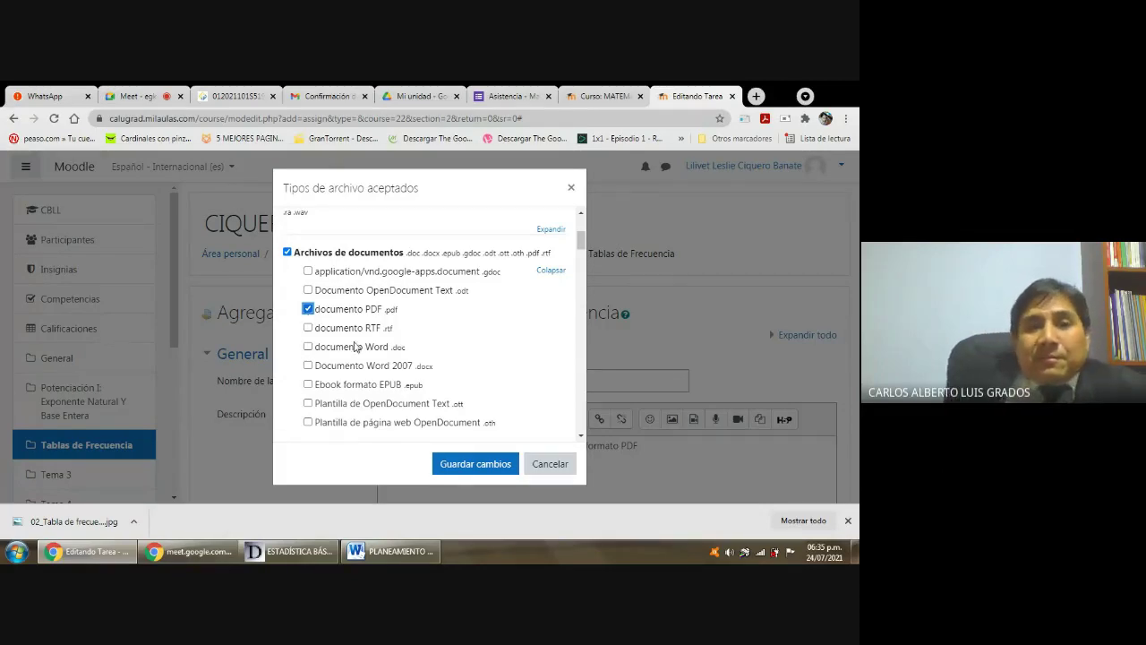
pyautogui.click(464, 474)
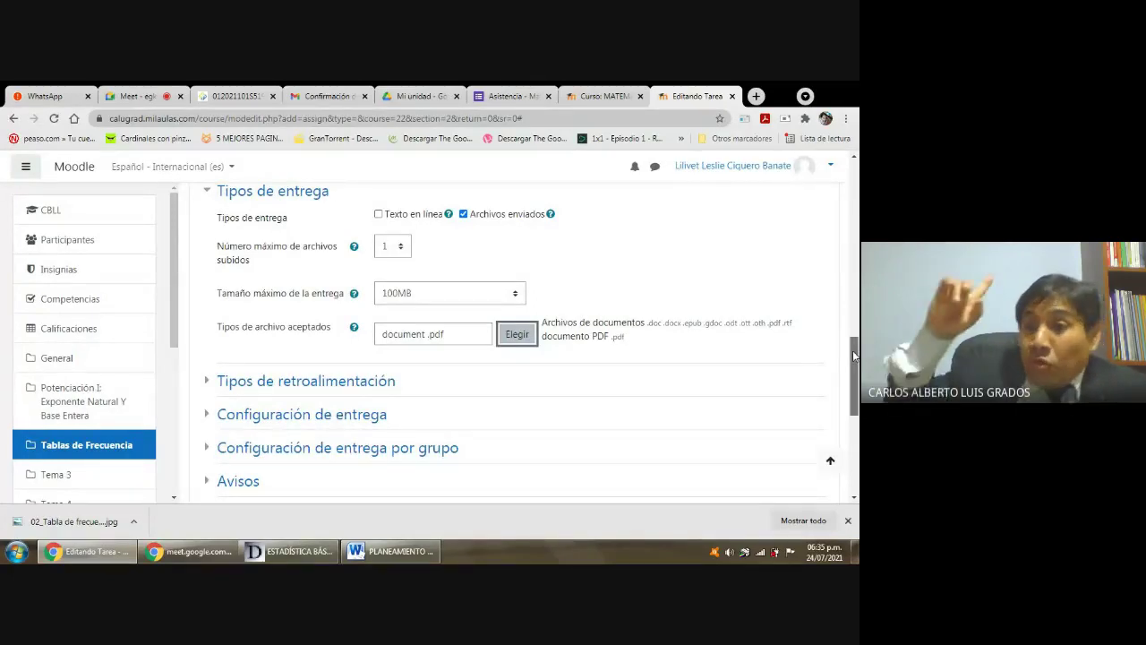
# Confirm the PDF-only file type selection and save the assignment, returning to the course.
pyautogui.scroll(-1, 853, 354)
pyautogui.scroll(2, 851, 348)
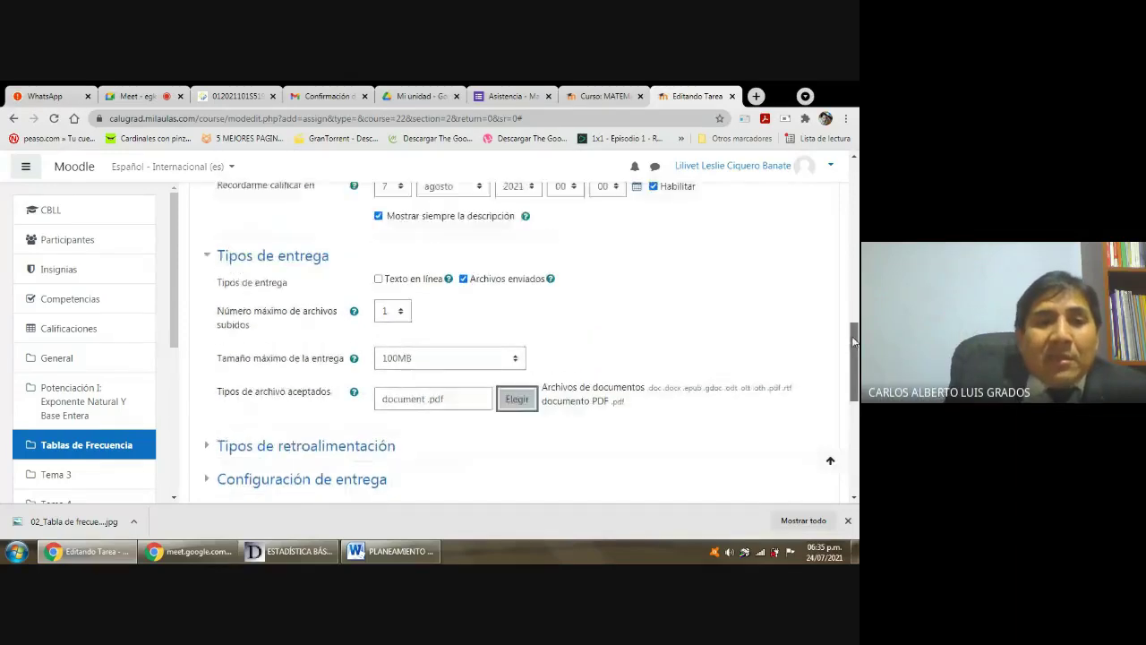
pyautogui.scroll(-1, 850, 347)
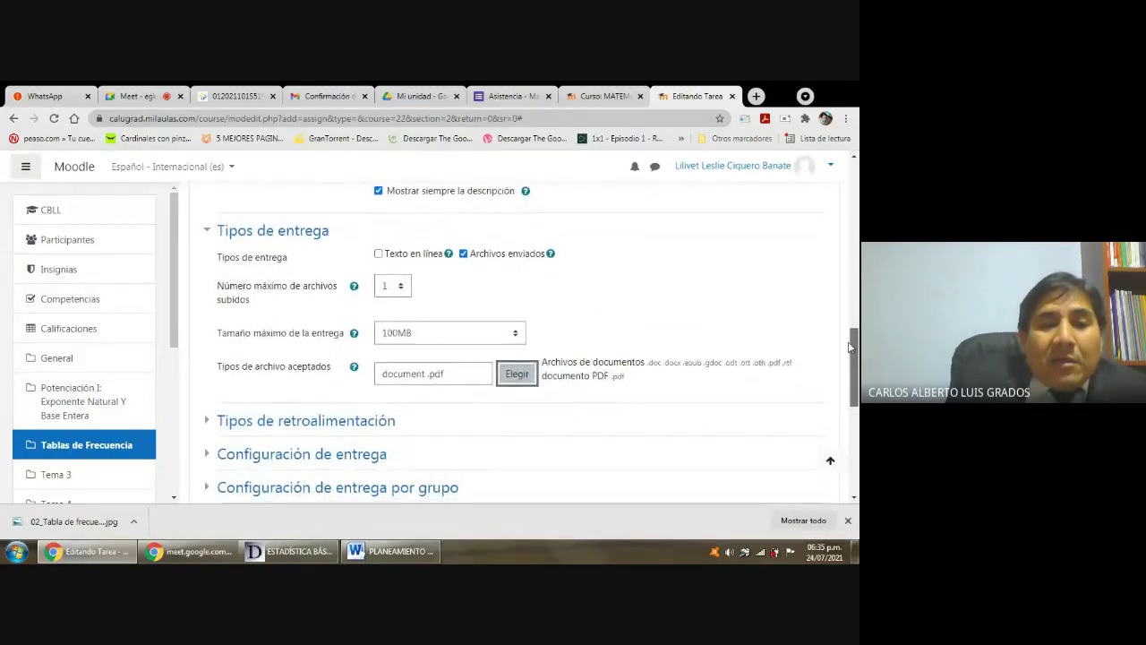
pyautogui.moveTo(850, 347); pyautogui.dragTo(850, 354)
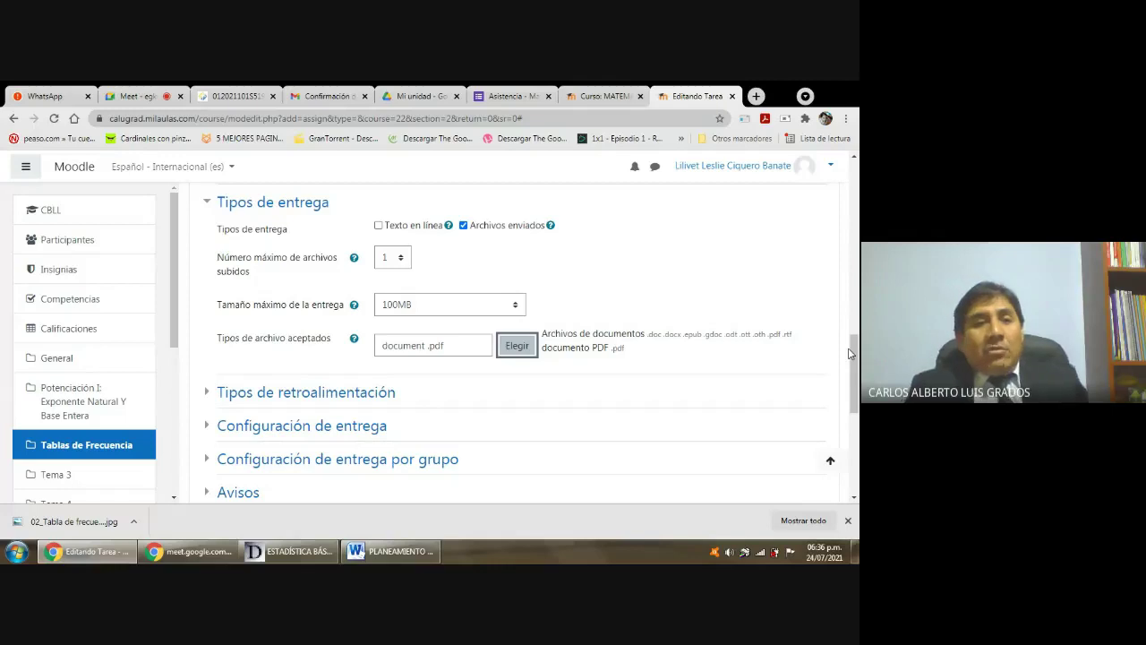
pyautogui.click(526, 345)
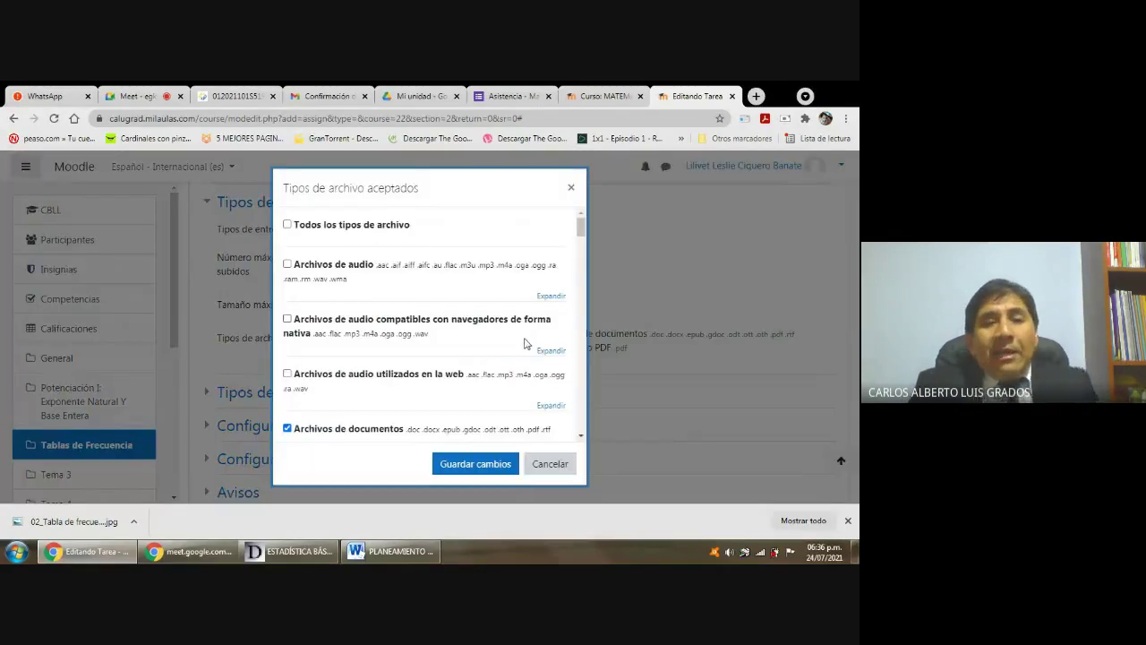
pyautogui.moveTo(580, 232); pyautogui.dragTo(580, 241)
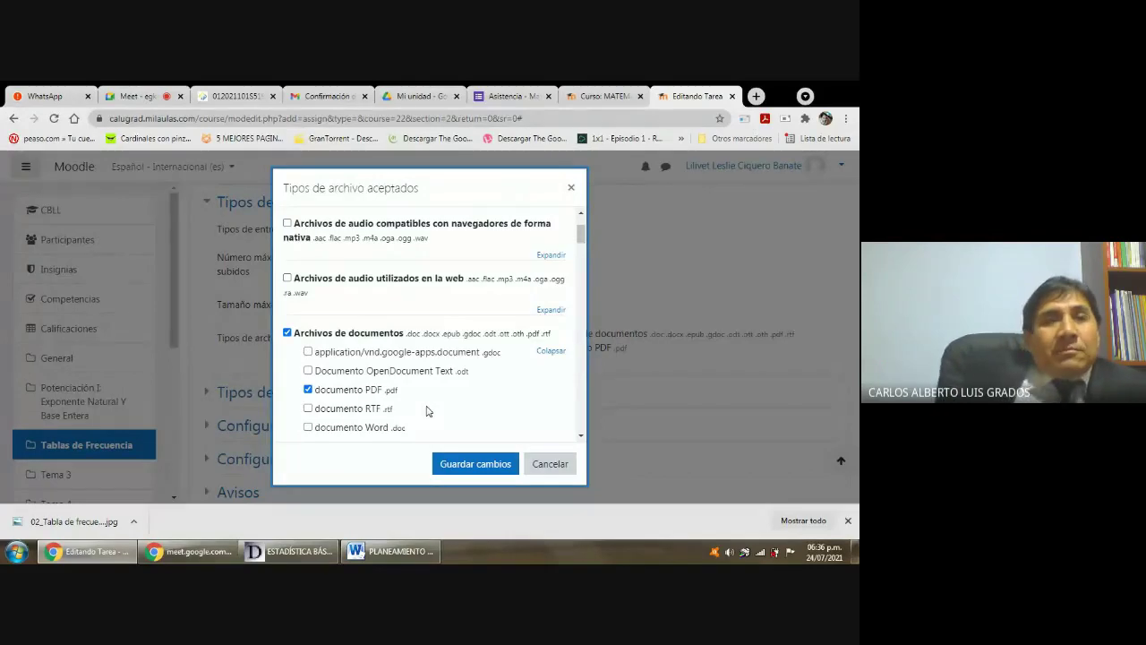
pyautogui.click(467, 465)
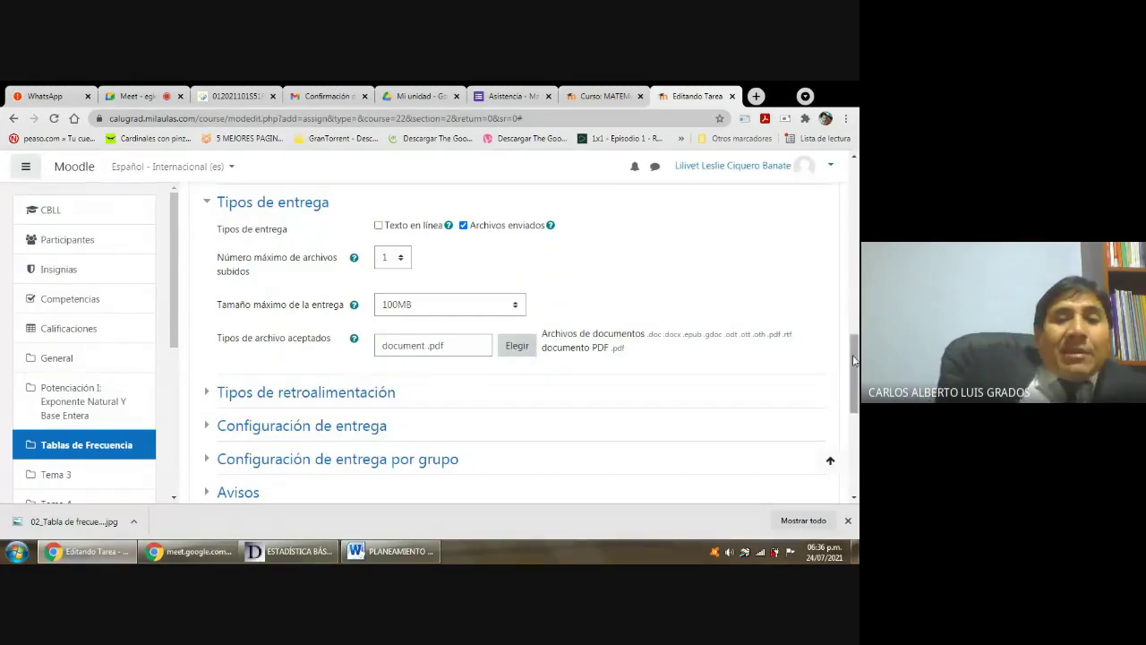
pyautogui.moveTo(849, 358); pyautogui.dragTo(693, 412)
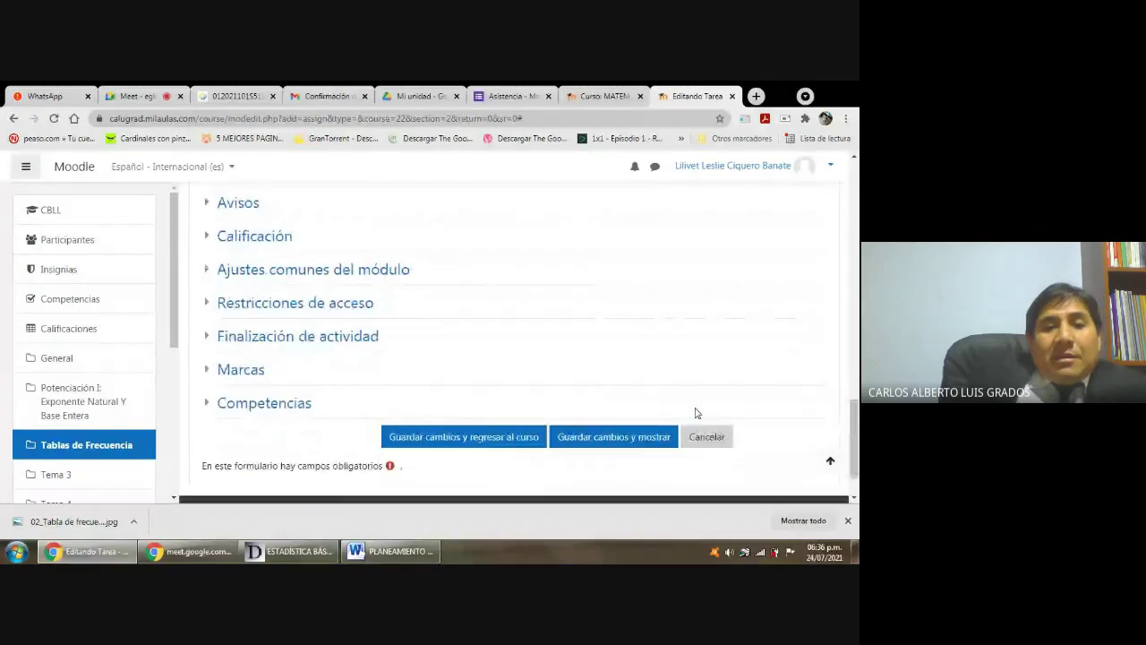
pyautogui.click(463, 439)
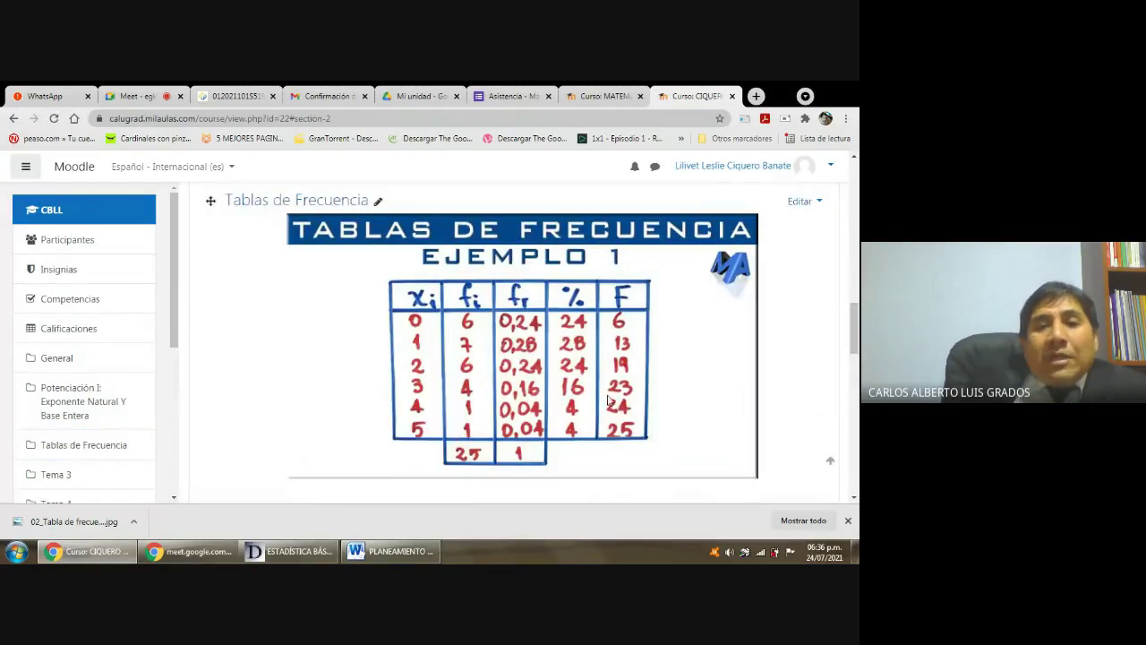
# Scroll through the CBLL course page past the frequency table, INICIO and DESARROLLO to check the new assignment.
pyautogui.click(853, 358)
pyautogui.moveTo(853, 359); pyautogui.dragTo(852, 439)
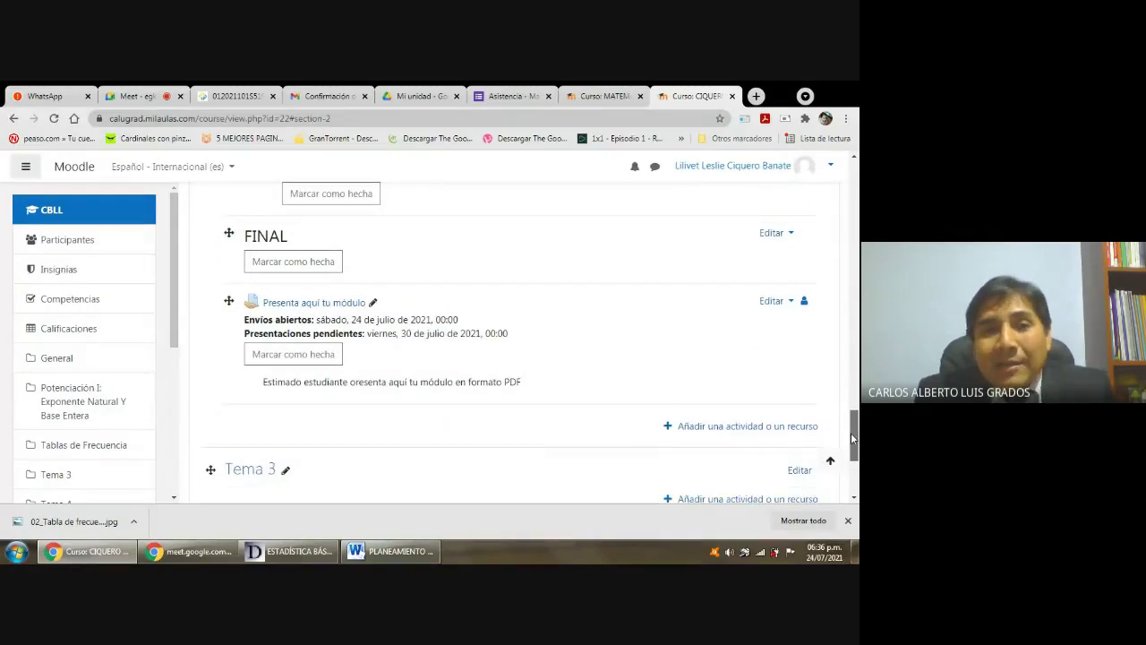
pyautogui.moveTo(852, 438); pyautogui.dragTo(842, 331)
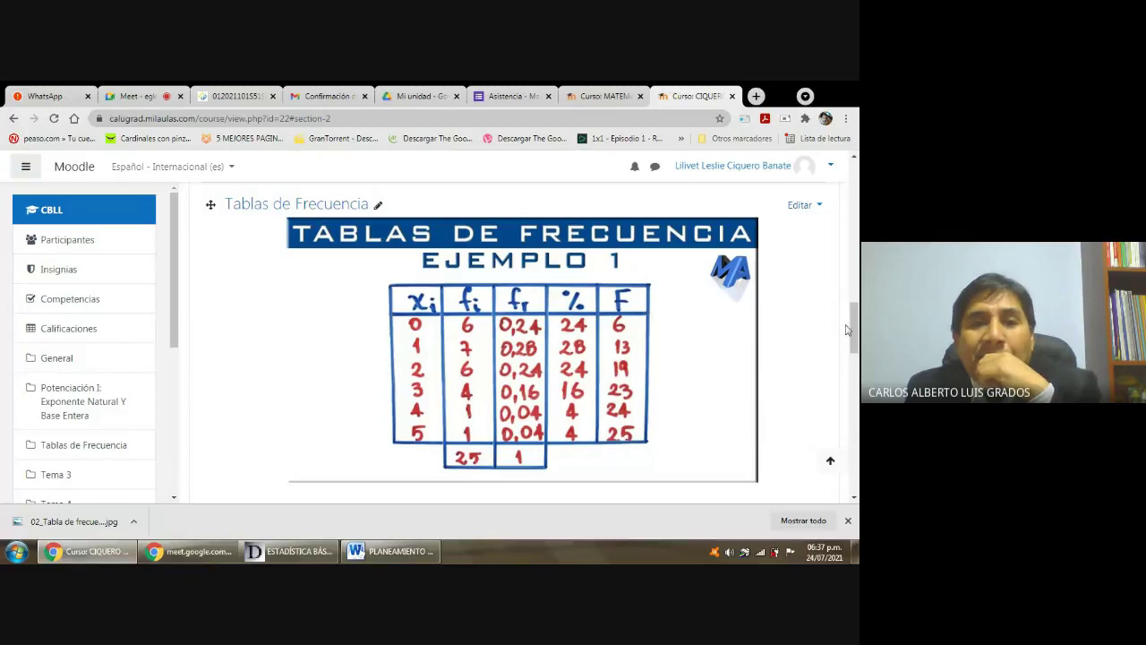
pyautogui.moveTo(852, 331); pyautogui.dragTo(852, 363)
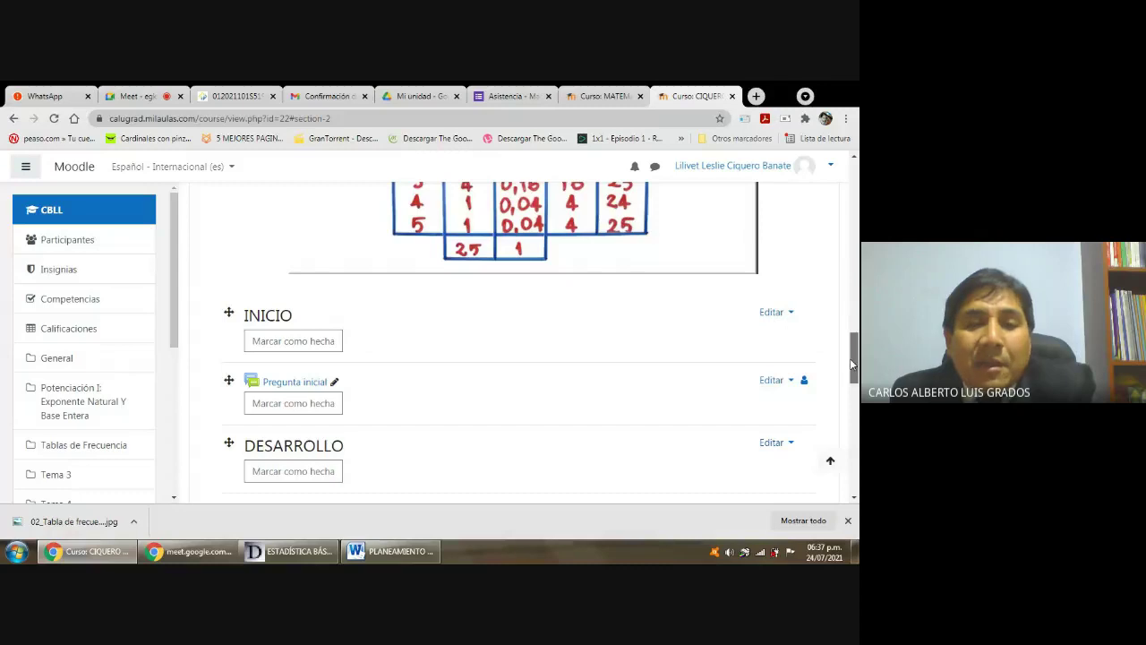
# Scroll down to FINAL and open the 'Presenta aquí tu módulo' assignment.
pyautogui.scroll(-1, 850, 358)
pyautogui.moveTo(853, 363); pyautogui.dragTo(856, 400)
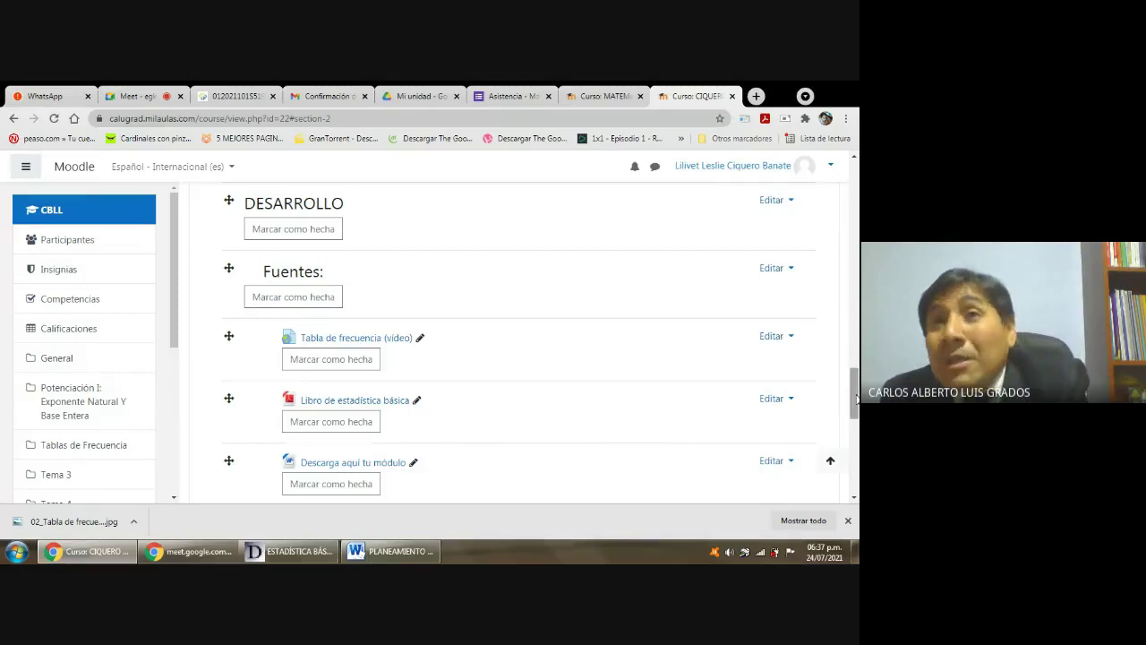
pyautogui.moveTo(857, 399); pyautogui.dragTo(855, 403)
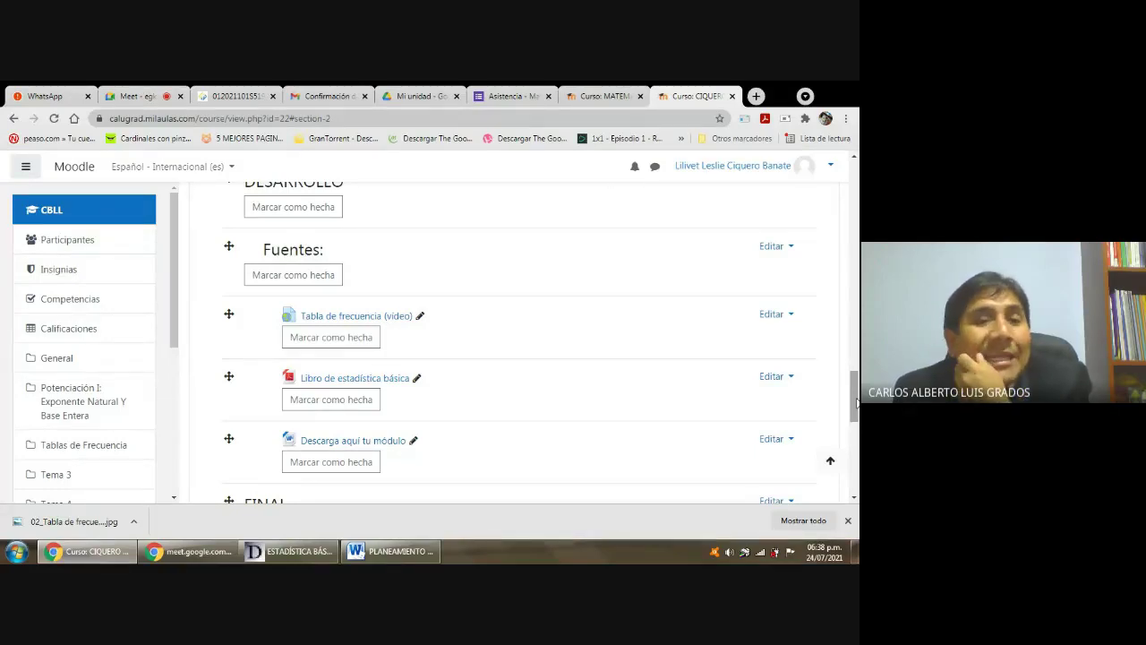
pyautogui.moveTo(857, 403); pyautogui.dragTo(853, 428)
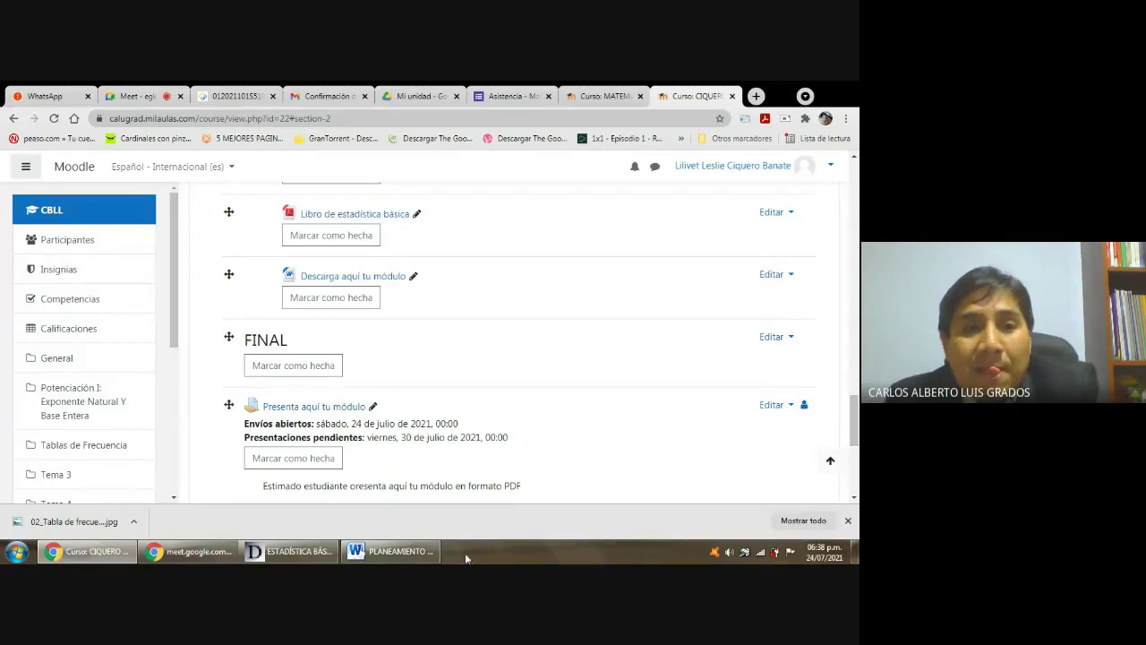
pyautogui.click(311, 408)
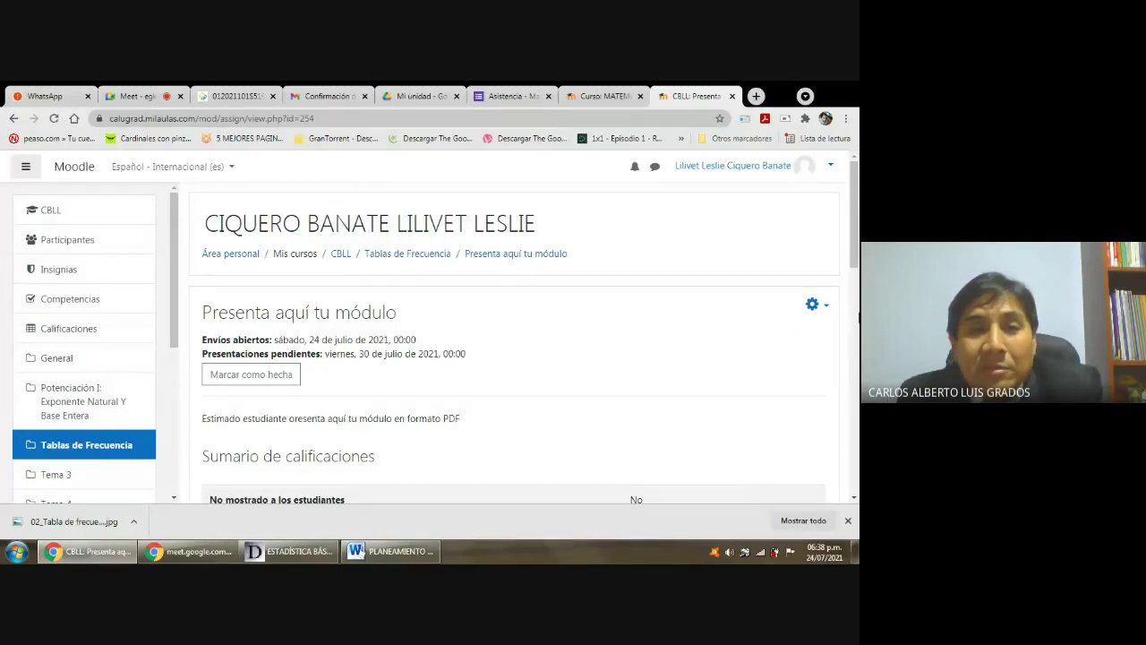
# Preview the Agregar entrega form (1 file, up to 100MB), then return to the course page.
pyautogui.moveTo(854, 267); pyautogui.dragTo(830, 434)
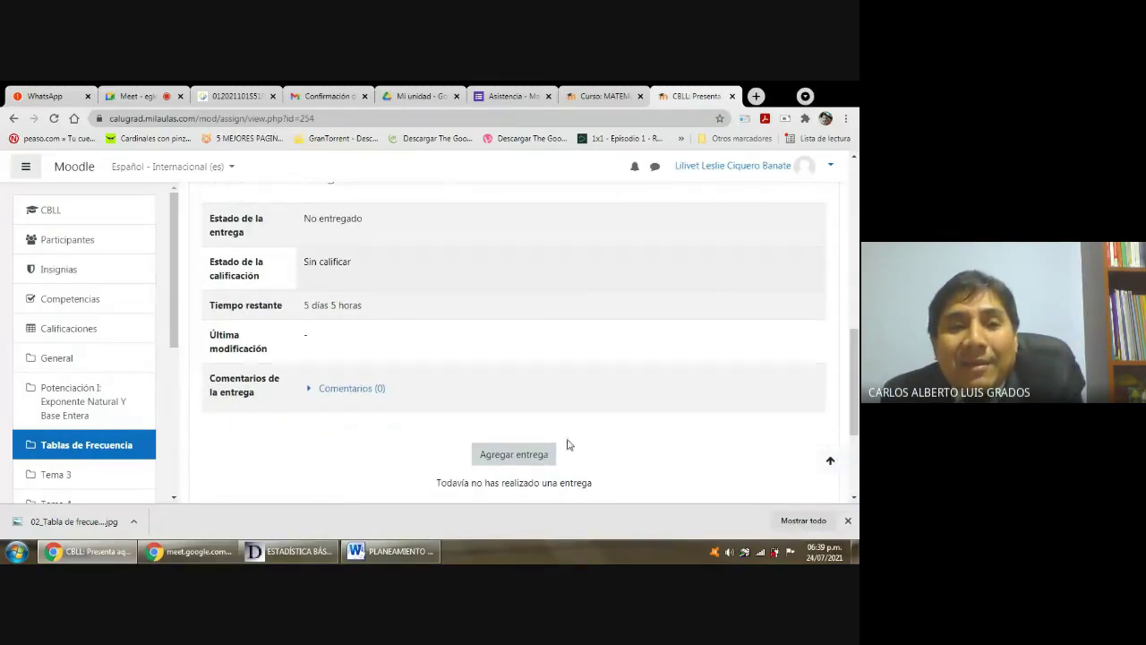
pyautogui.click(512, 454)
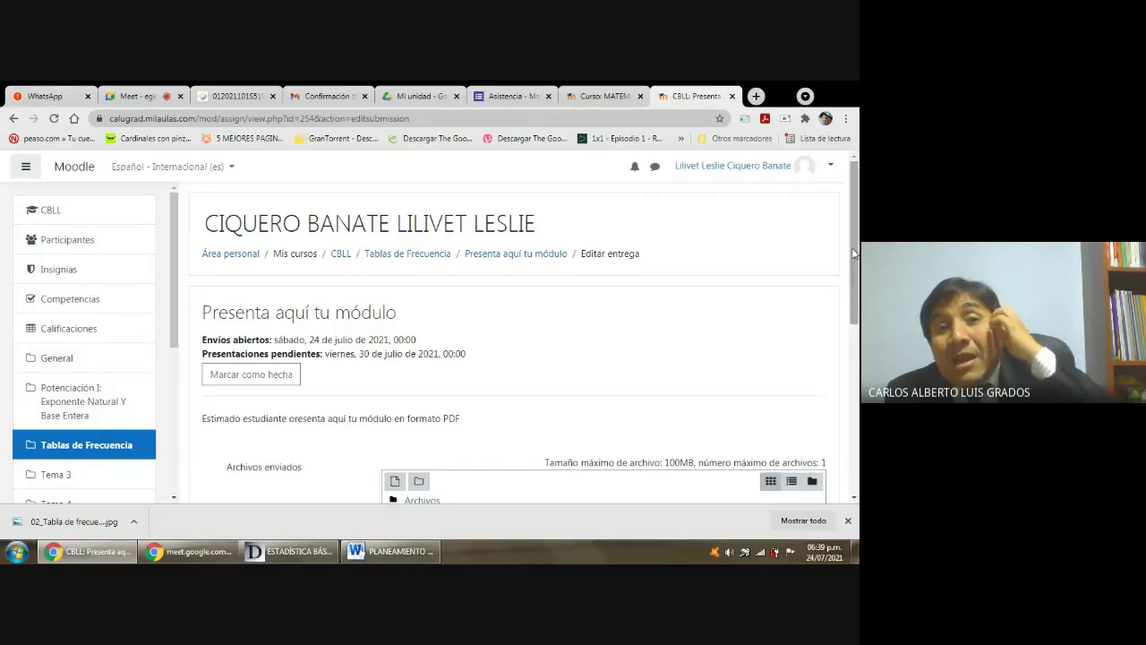
pyautogui.moveTo(852, 262)
pyautogui.mouseDown()
pyautogui.moveTo(853, 313)
pyautogui.moveTo(853, 275)
pyautogui.mouseUp()
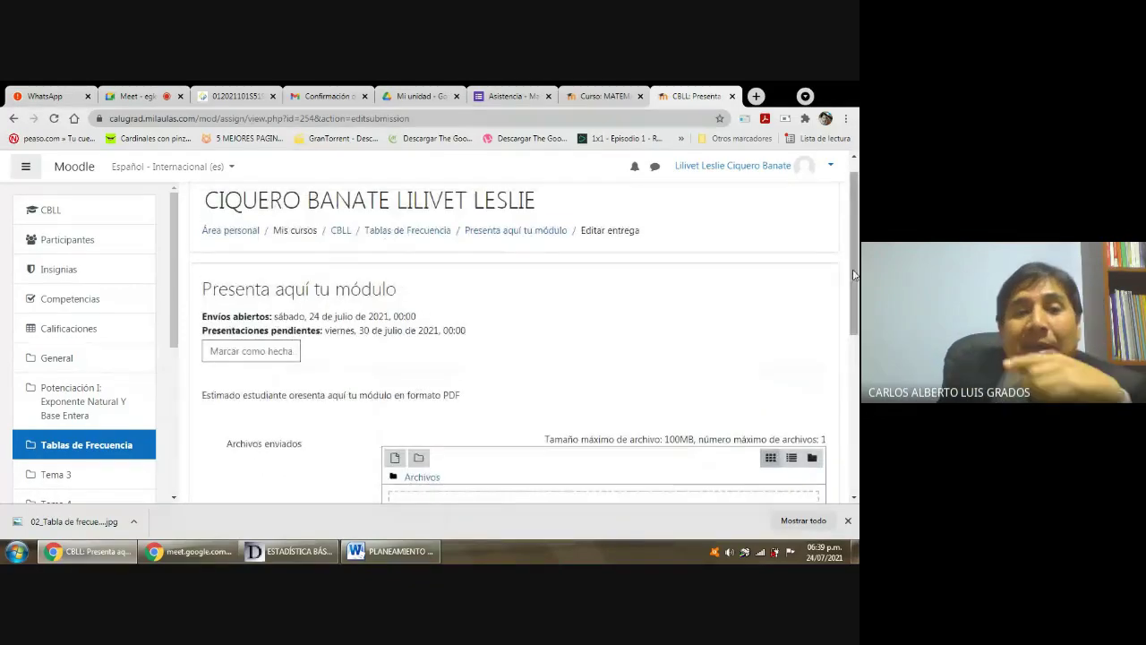
pyautogui.click(14, 118)
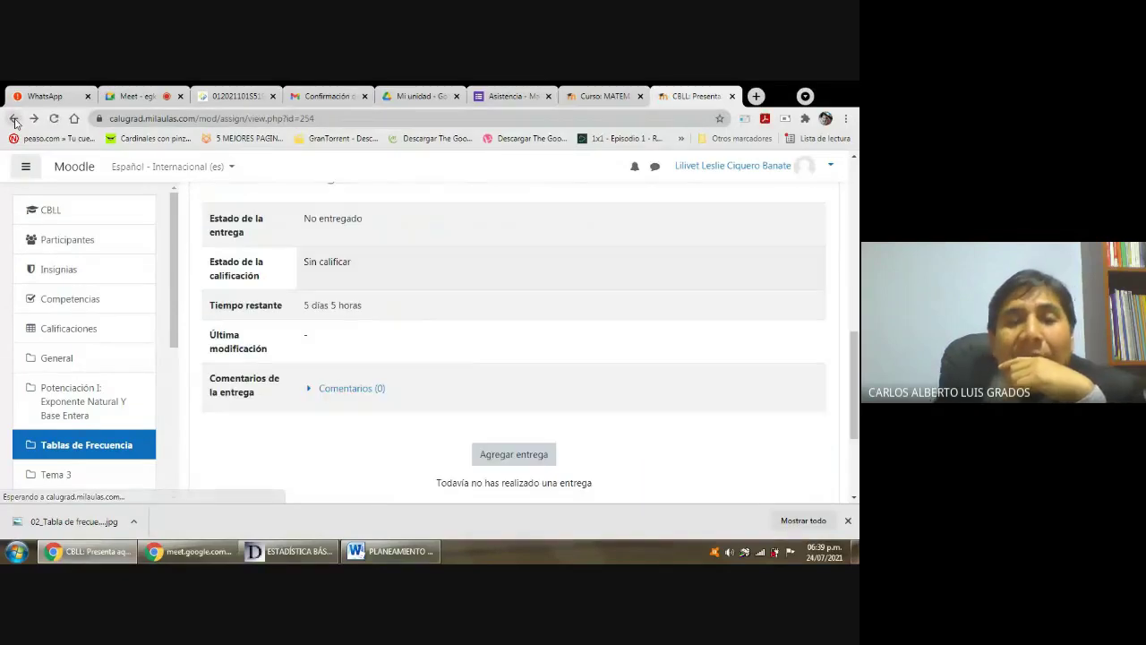
pyautogui.click(14, 118)
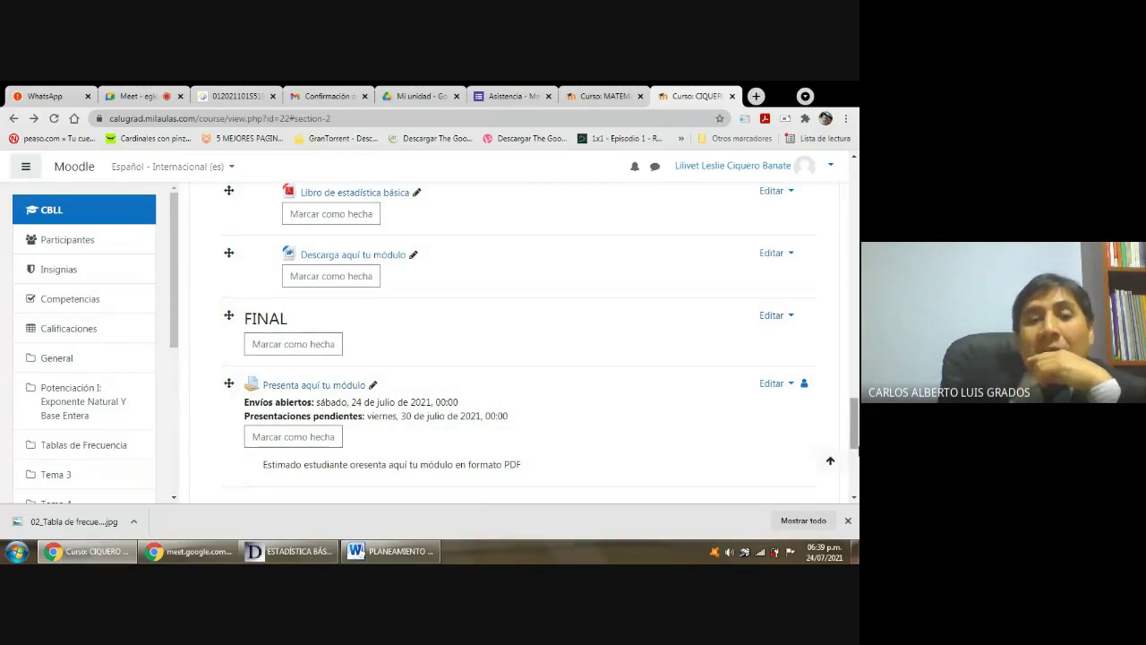
# Choose Tarea from the Actividades list to add an assignment to Tablas de Frecuencia.
pyautogui.moveTo(855, 447)
pyautogui.mouseDown()
pyautogui.moveTo(855, 457)
pyautogui.moveTo(854, 343)
pyautogui.mouseUp()
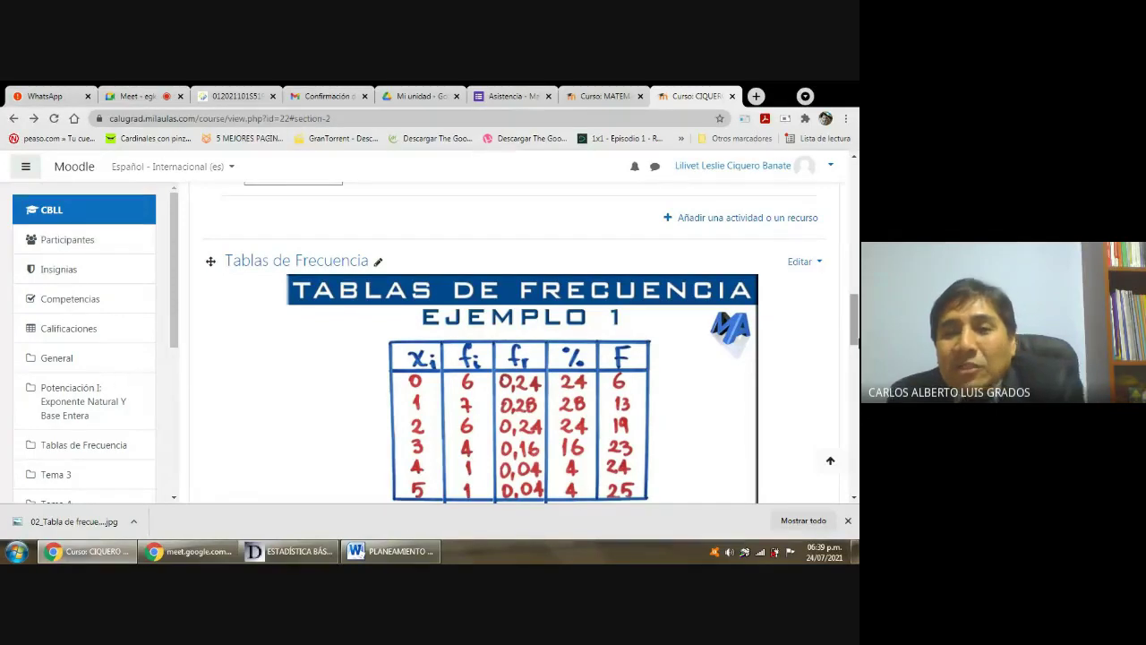
pyautogui.moveTo(853, 348); pyautogui.dragTo(848, 445)
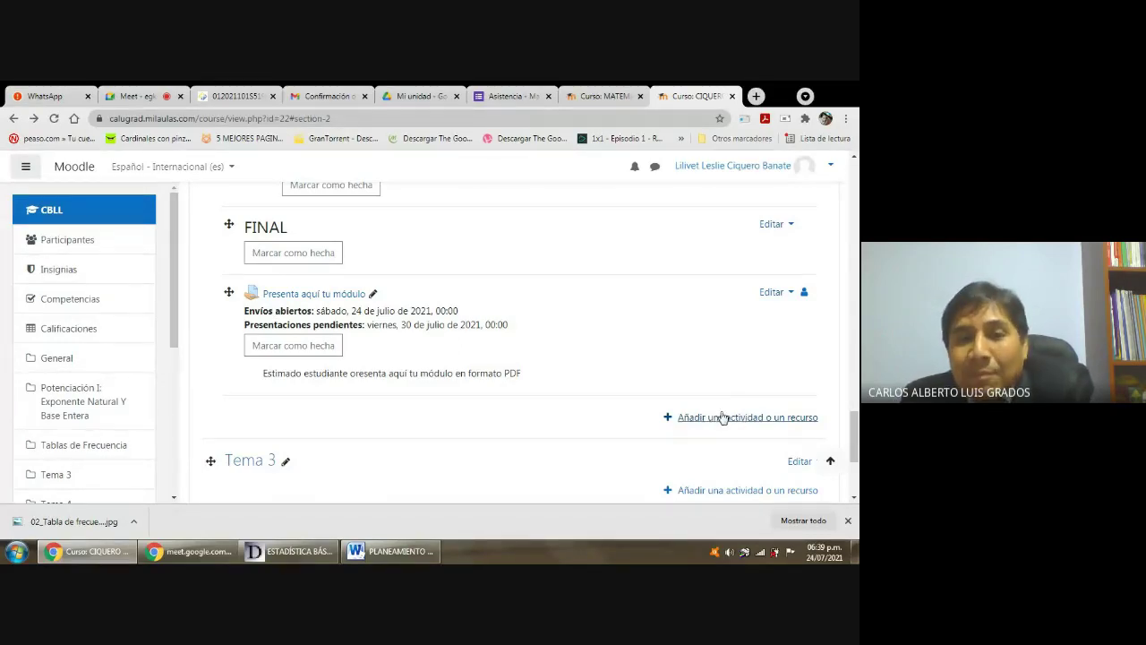
pyautogui.click(716, 423)
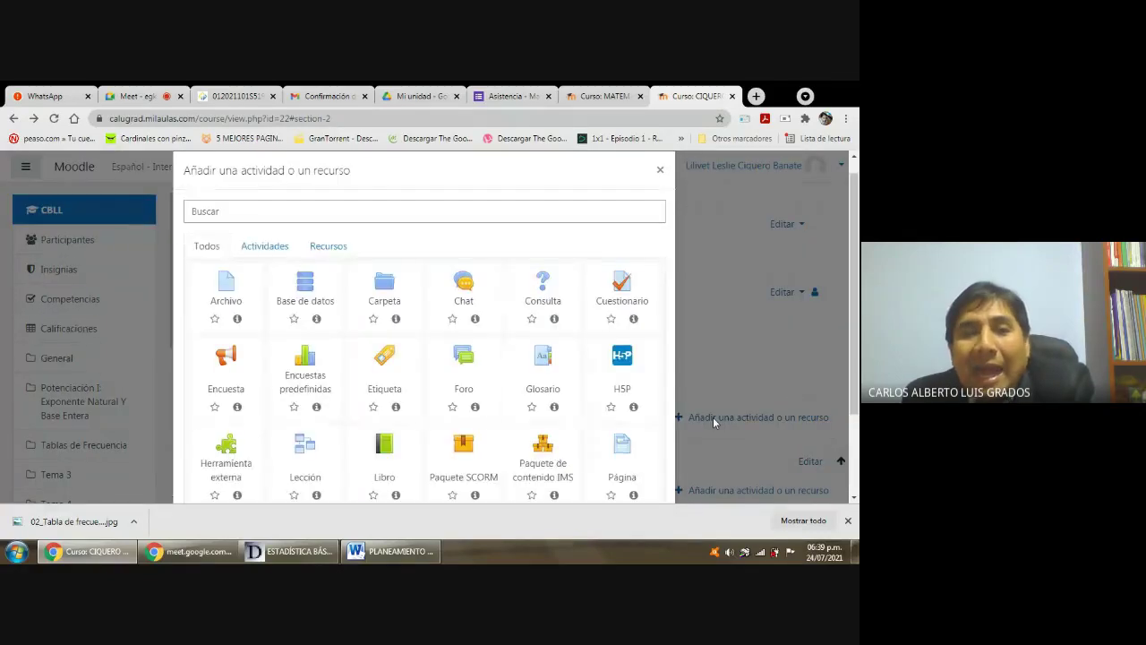
pyautogui.click(258, 247)
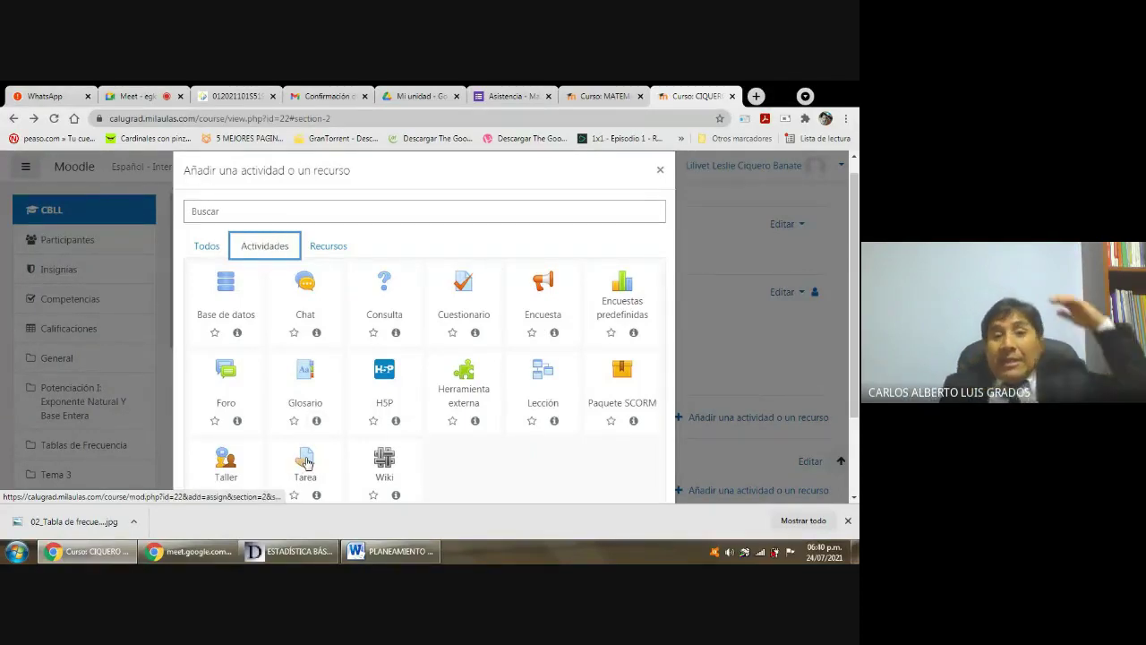
pyautogui.click(305, 461)
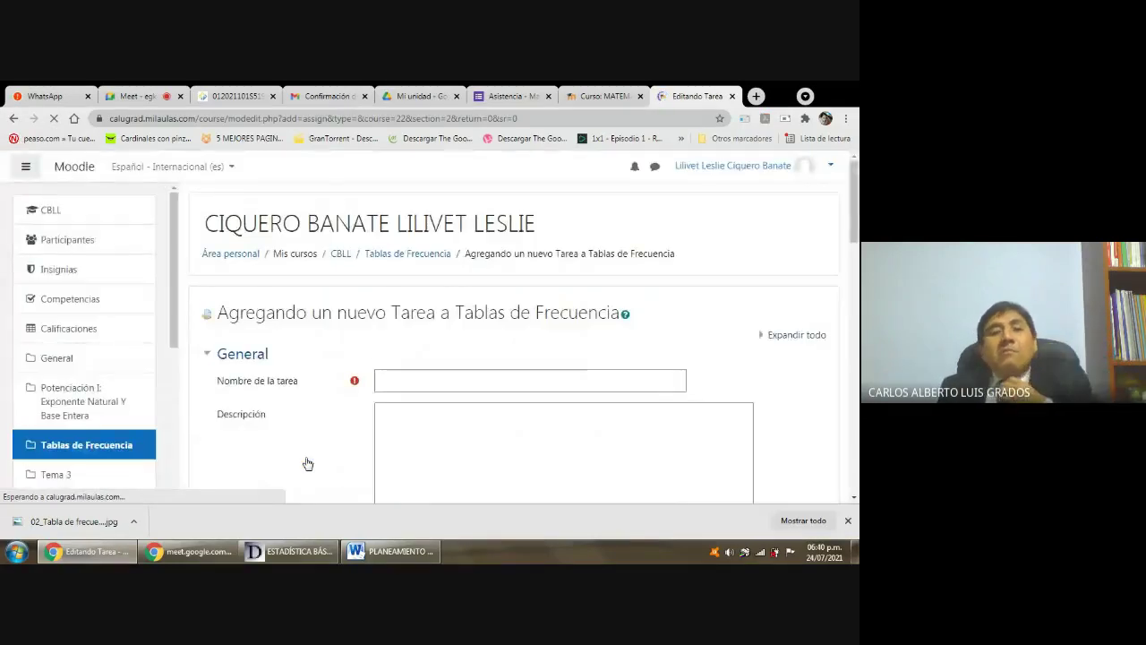
# Name the new Tarea 'Presenta aquí tu módulo'.
pyautogui.click(386, 379)
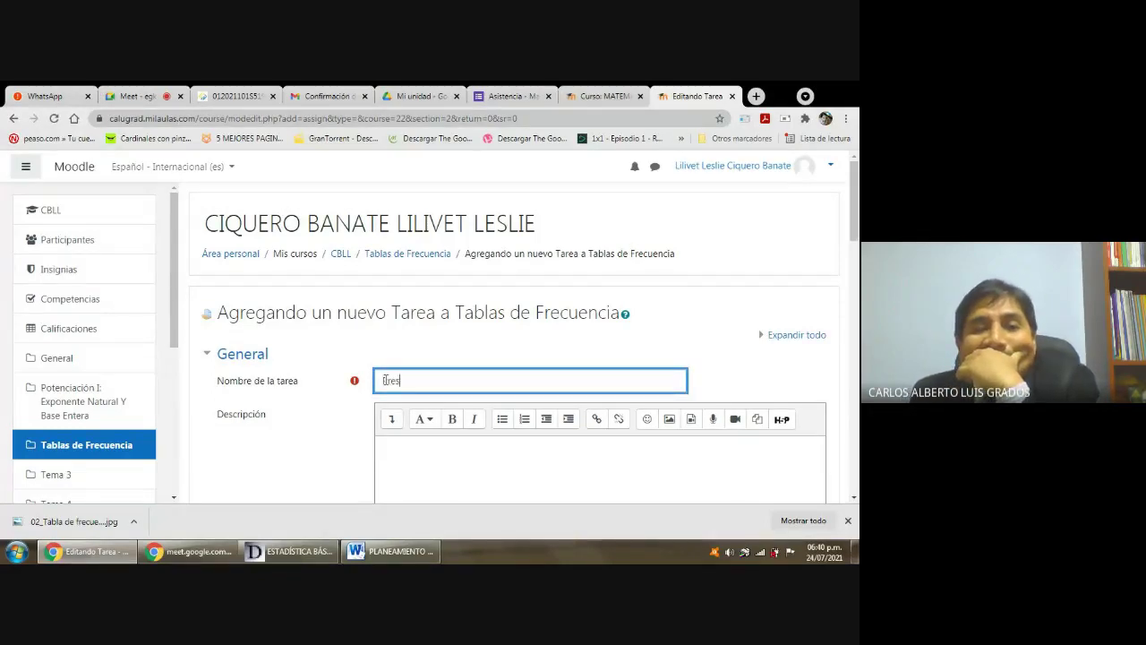
pyautogui.write('Presenta aquí tu módulo')
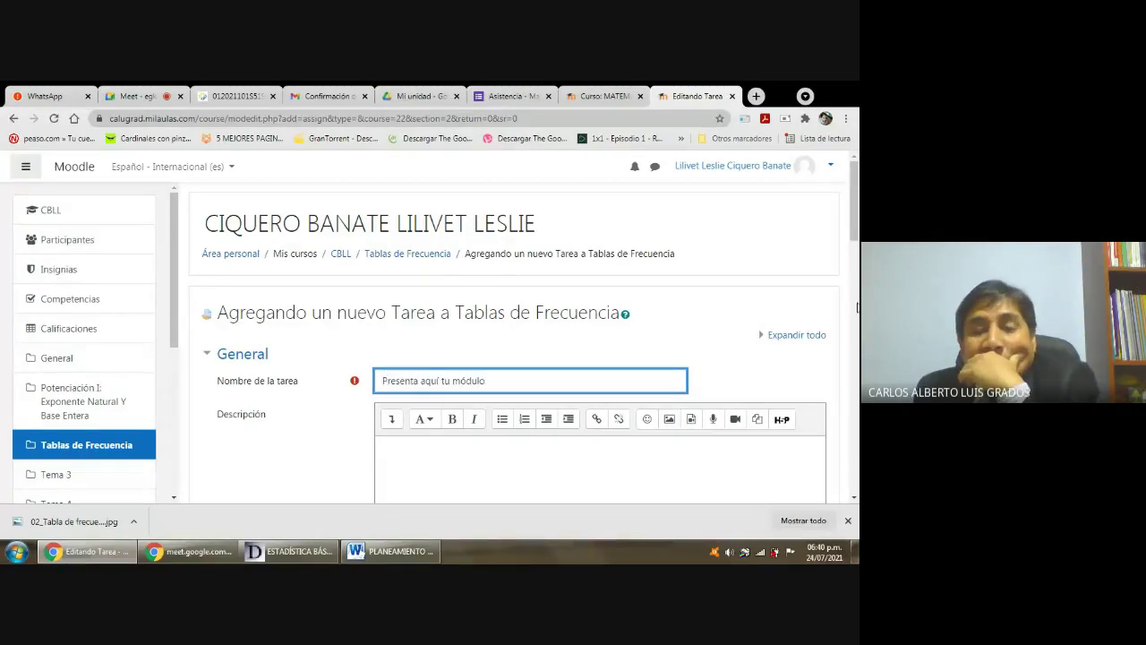
pyautogui.scroll(-1, 519, 358)
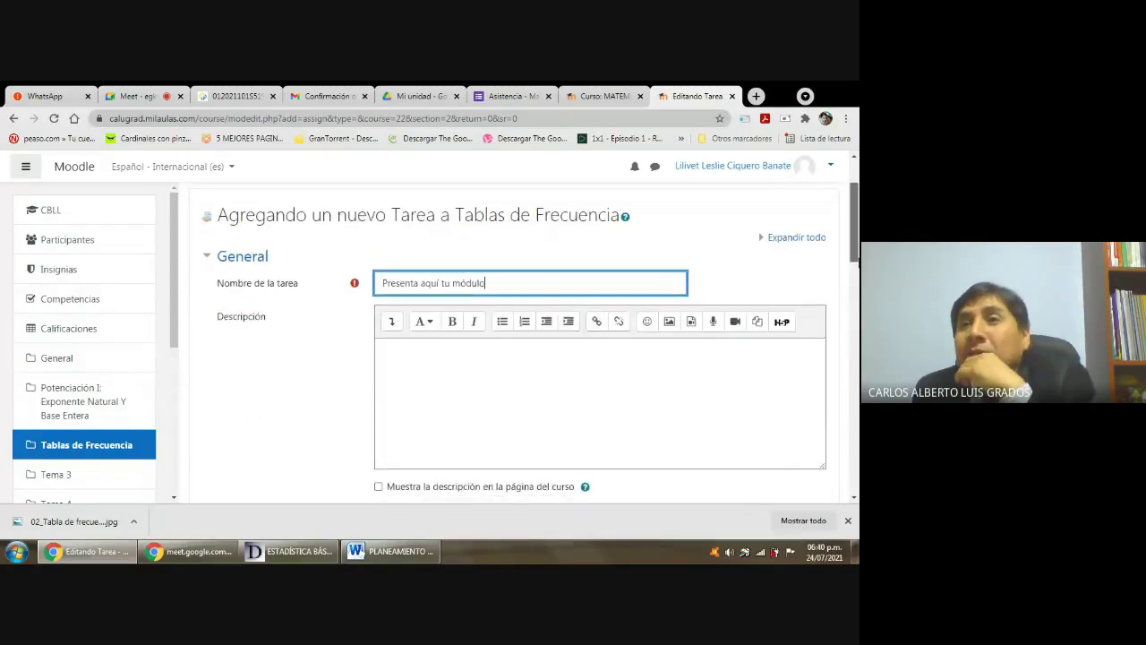
# Write the 'Estimado estudiante…' PDF-format description and display it on the course page.
pyautogui.click(549, 357)
pyautogui.write('Estima')
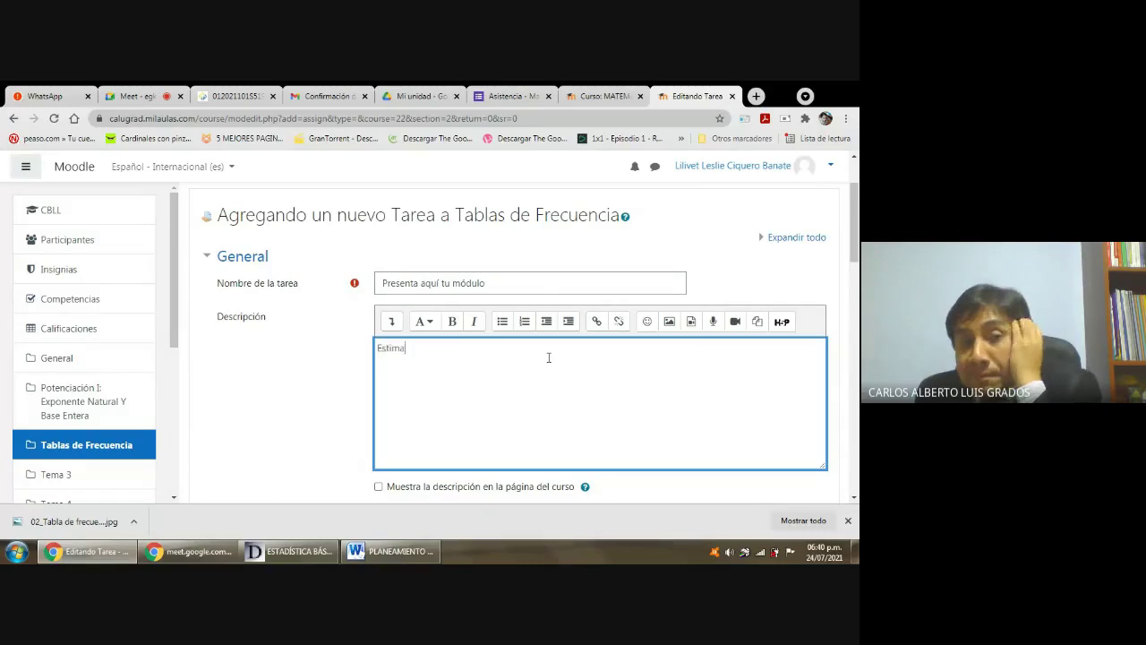
pyautogui.write('do estudiante enviar aquí tu módul')
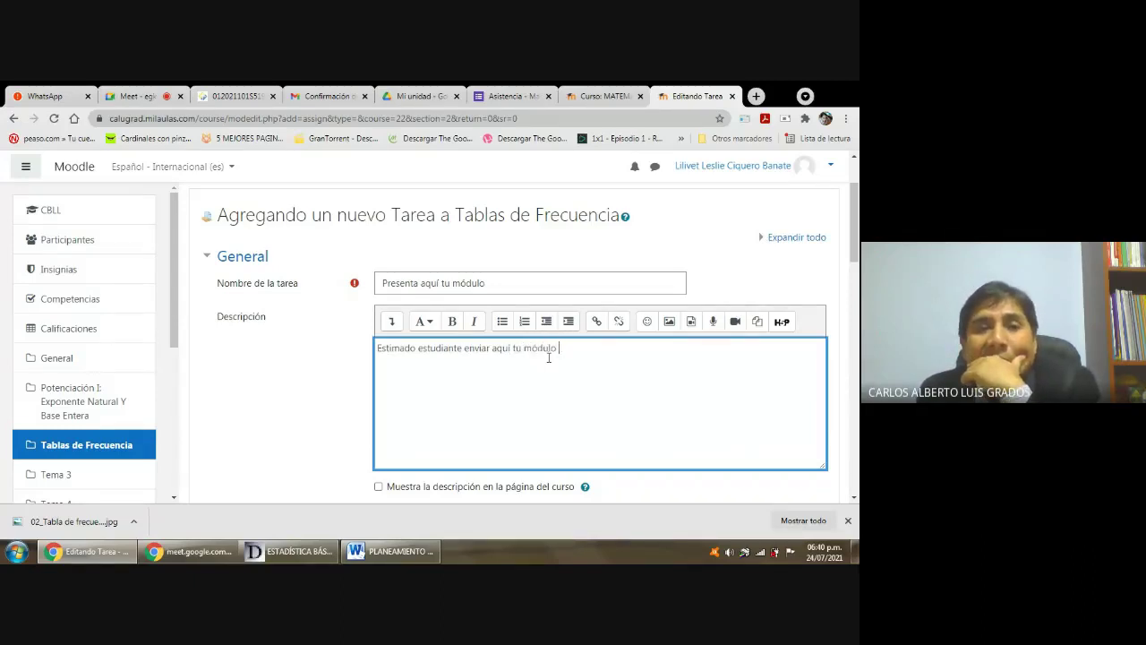
pyautogui.write('ormato PDF.')
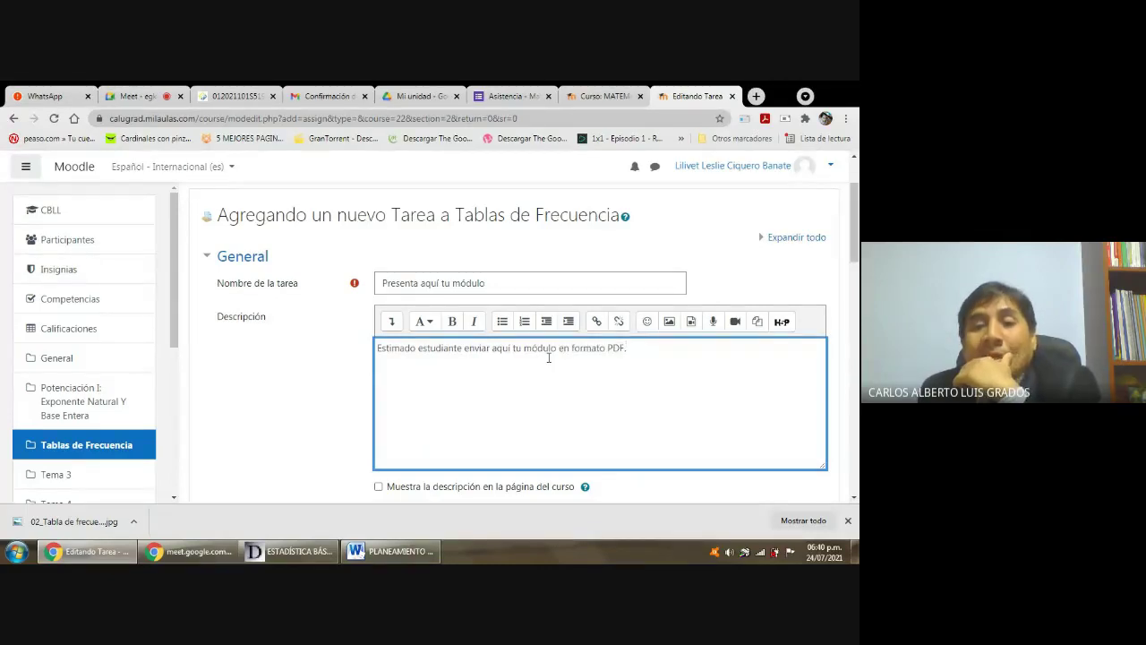
pyautogui.scroll(-2, 851, 287)
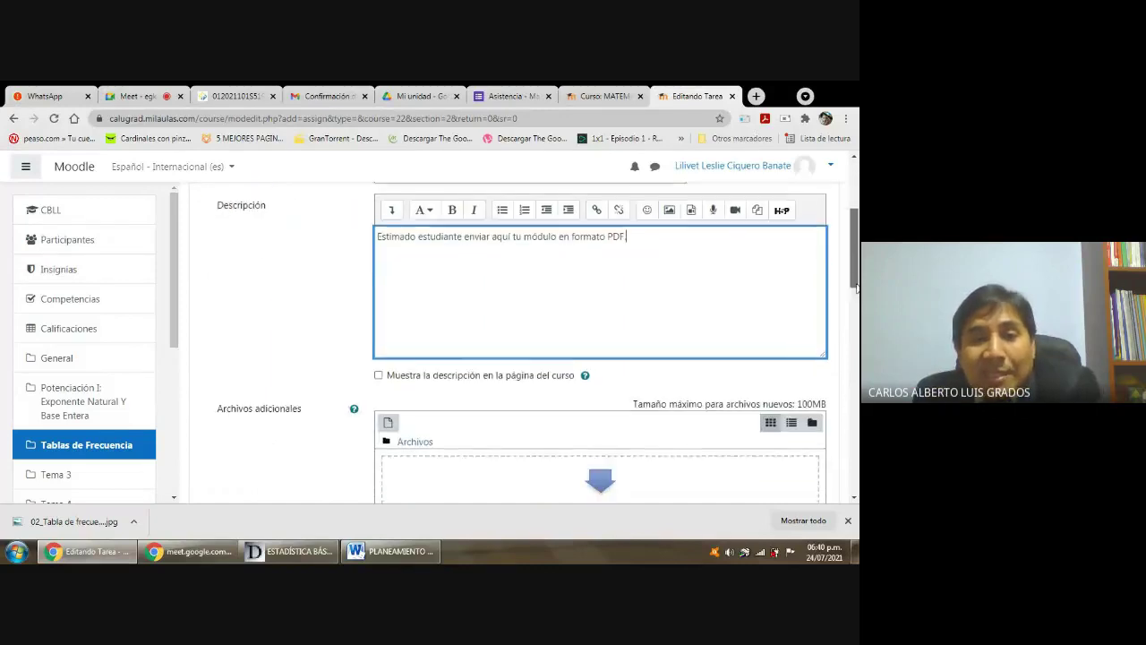
pyautogui.click(379, 372)
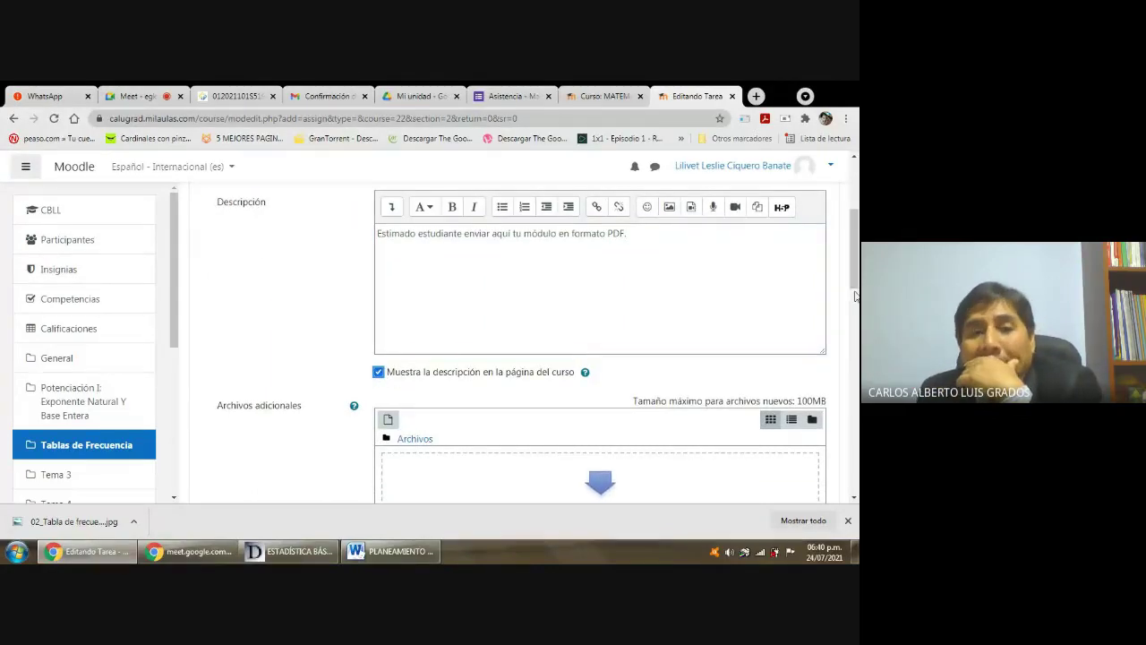
pyautogui.moveTo(858, 274); pyautogui.dragTo(857, 349)
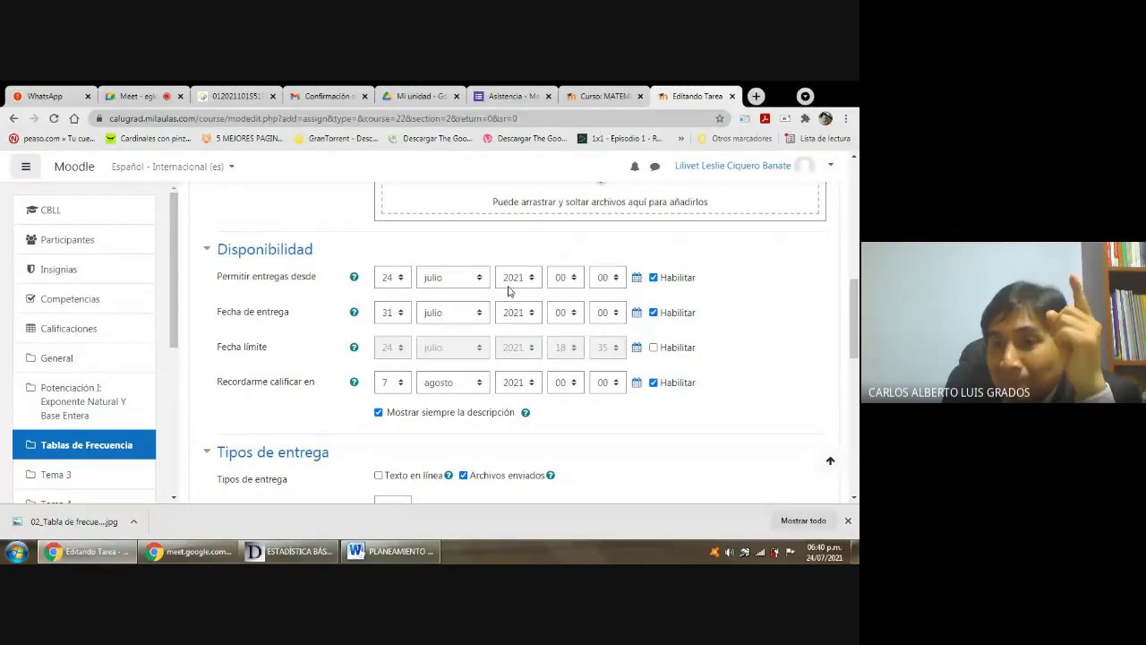
# Set the due date to 28 July 2021 and the maximum uploaded files to 1.
pyautogui.click(392, 313)
pyautogui.click(391, 291)
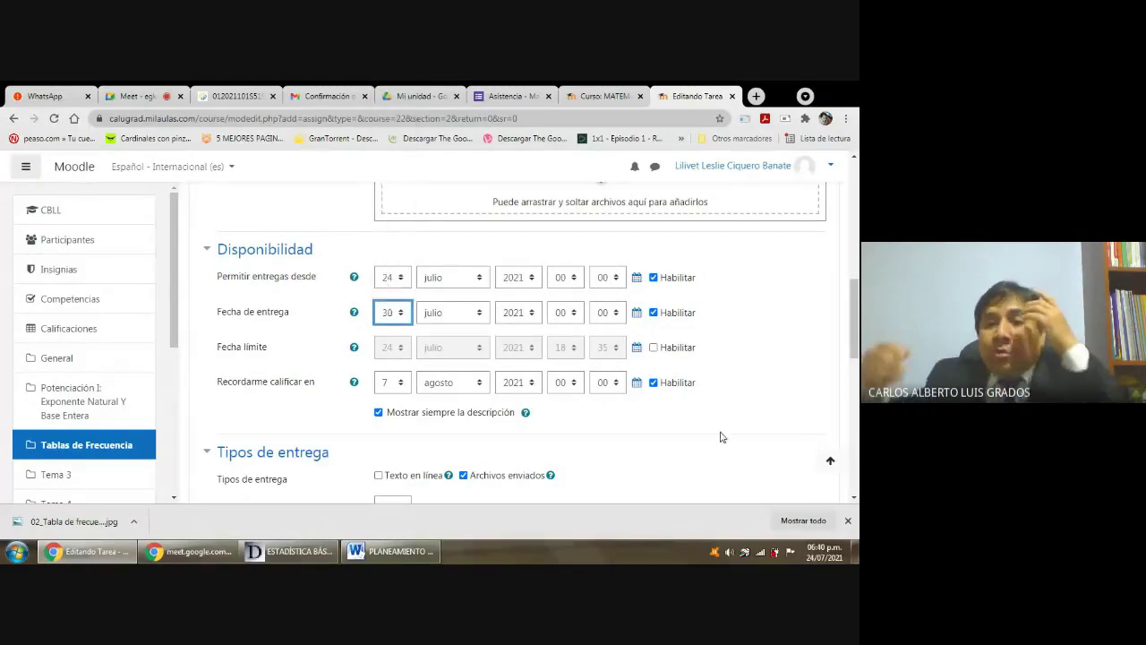
pyautogui.click(391, 313)
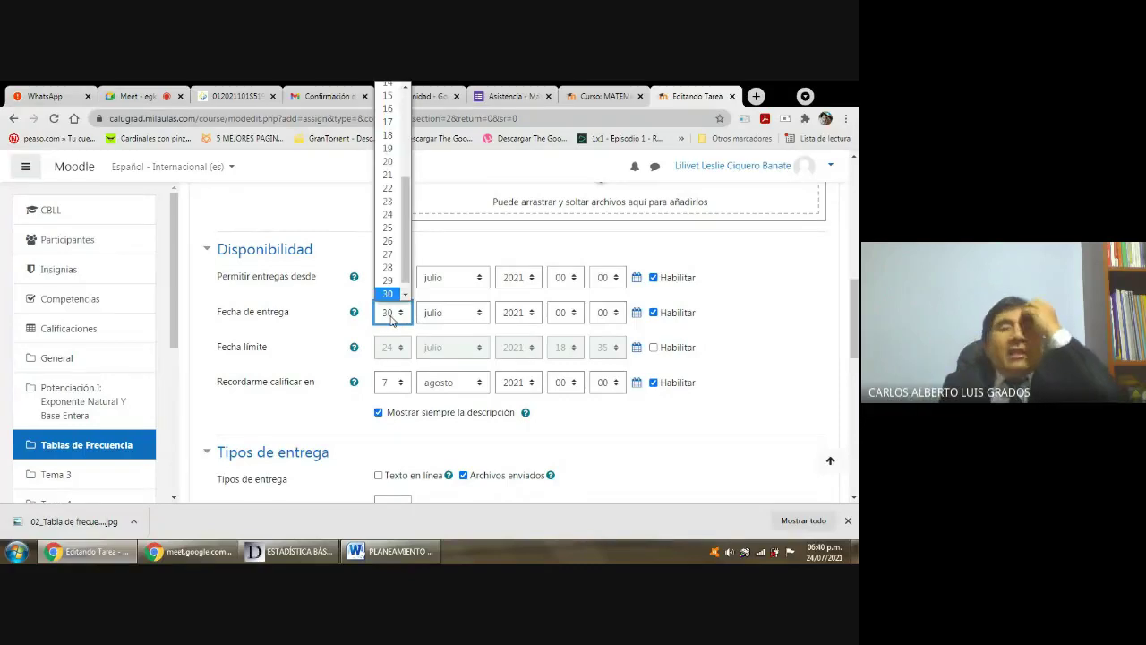
pyautogui.click(389, 266)
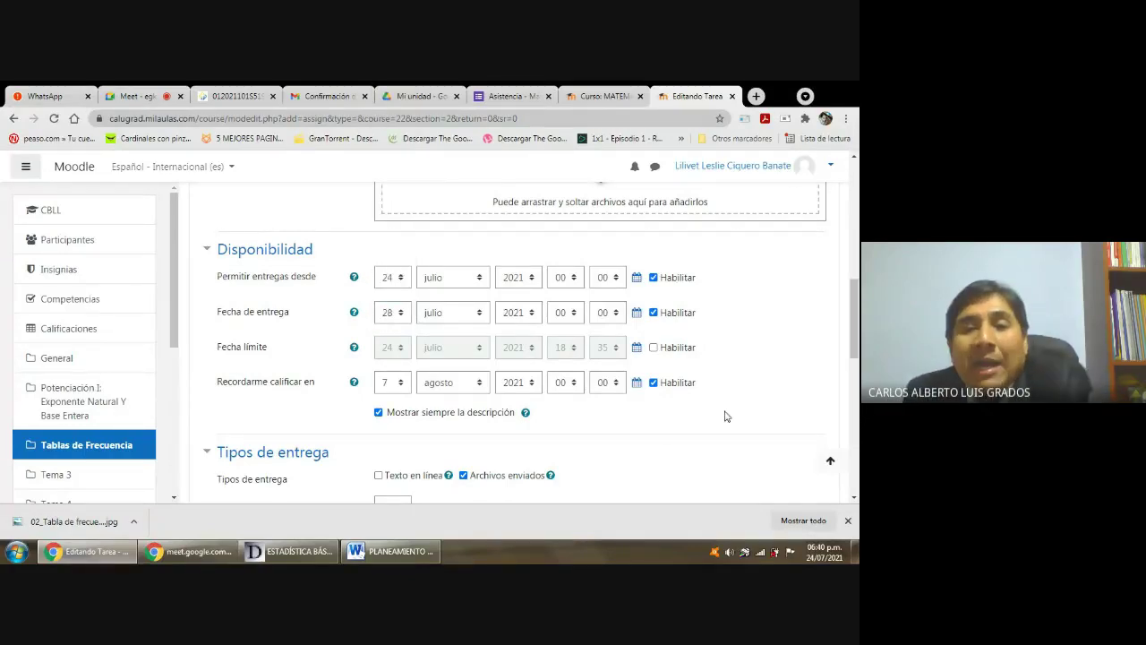
pyautogui.moveTo(855, 292); pyautogui.dragTo(857, 348)
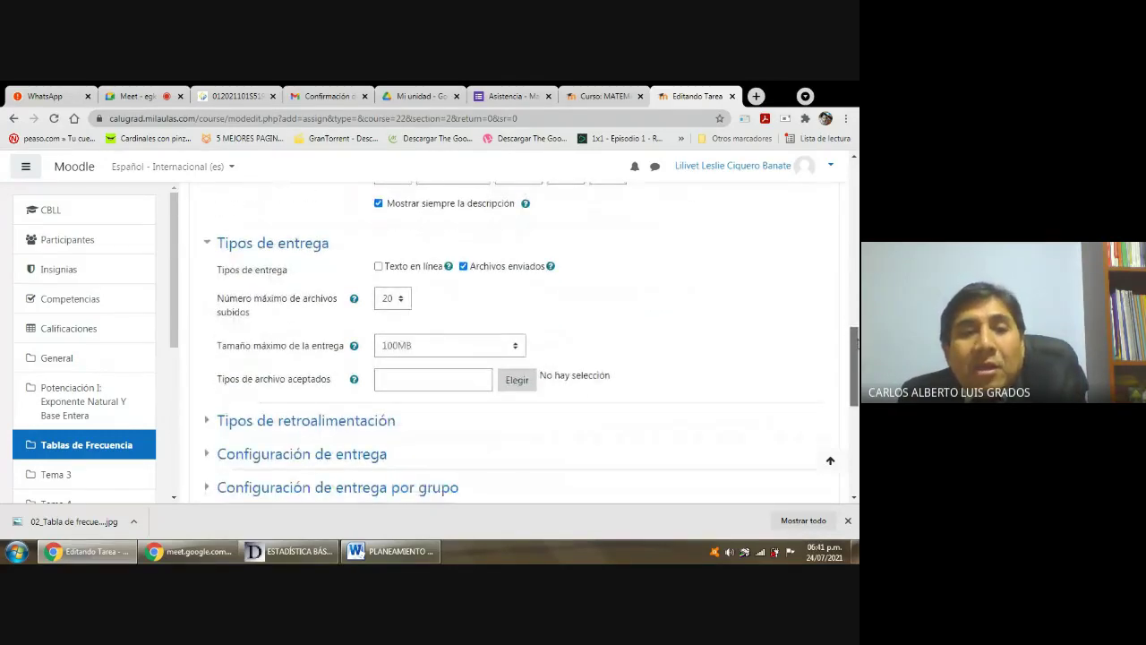
pyautogui.click(399, 299)
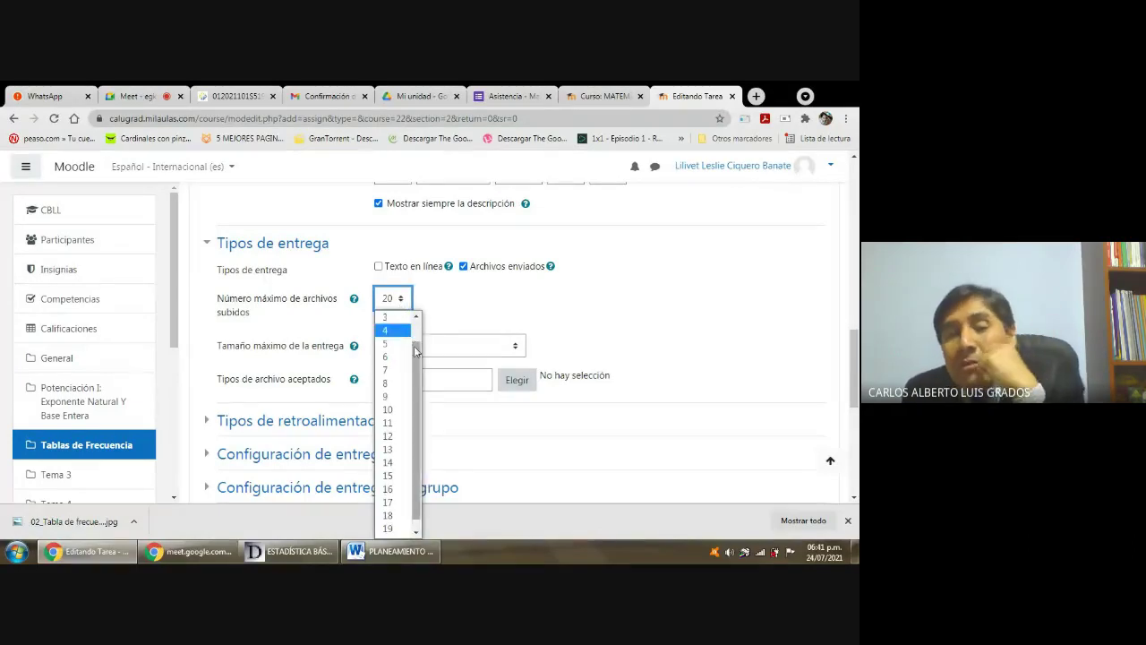
pyautogui.scroll(1, 405, 329)
pyautogui.click(401, 318)
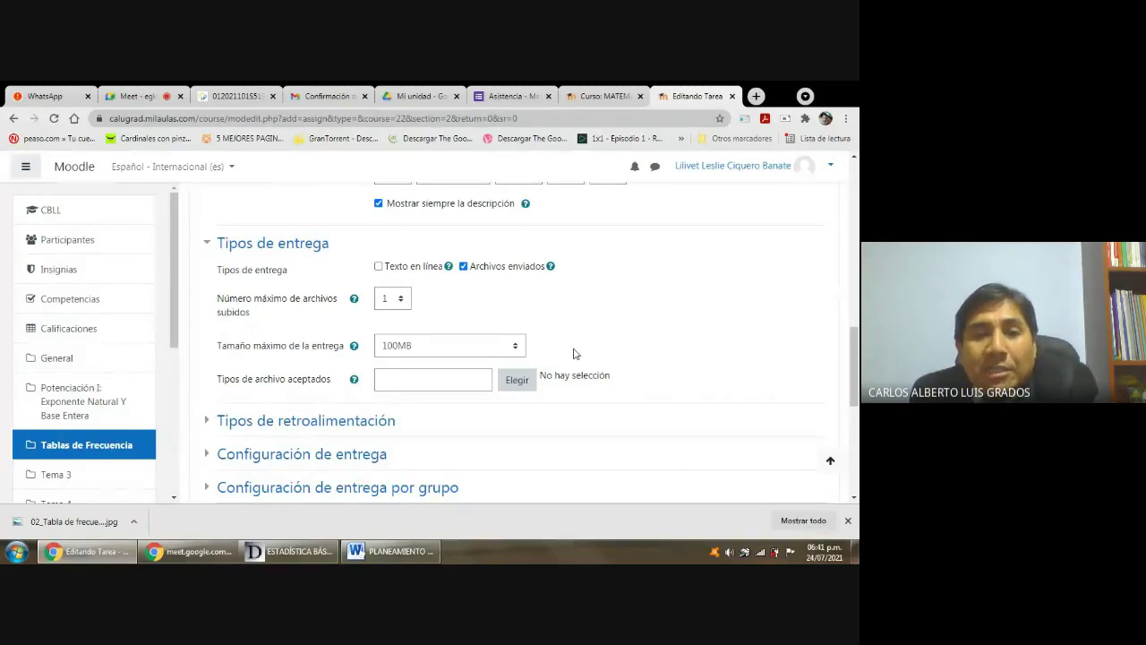
# Limit accepted file types to PDF documents, then save the assignment and return to the course.
pyautogui.click(463, 381)
pyautogui.click(515, 380)
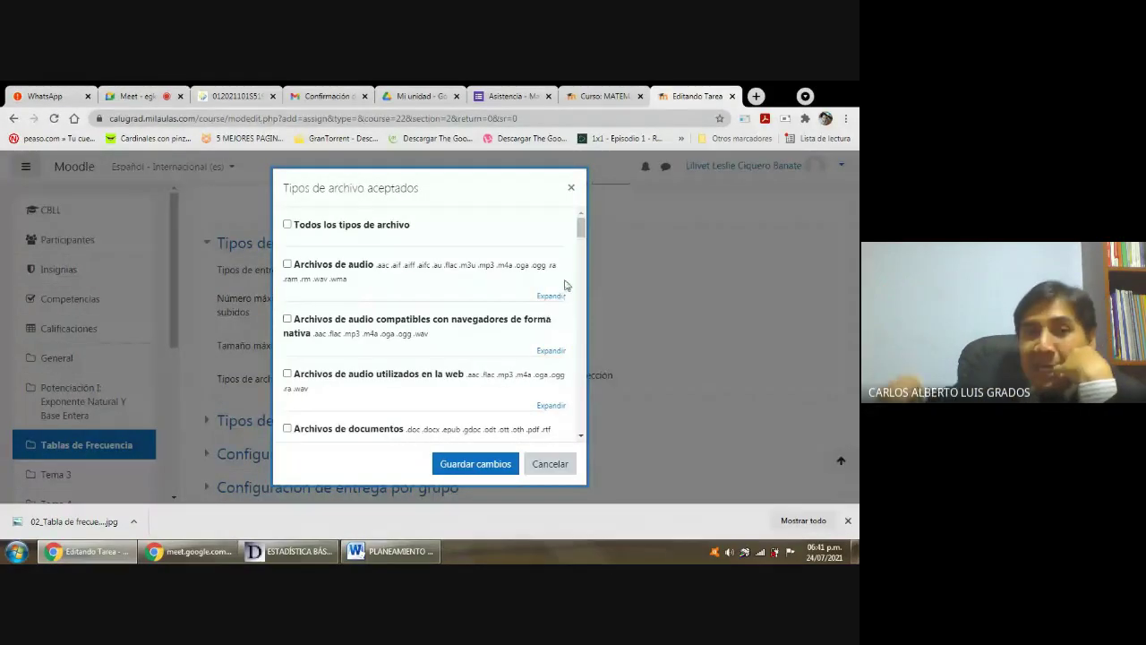
pyautogui.moveTo(579, 234); pyautogui.dragTo(578, 245)
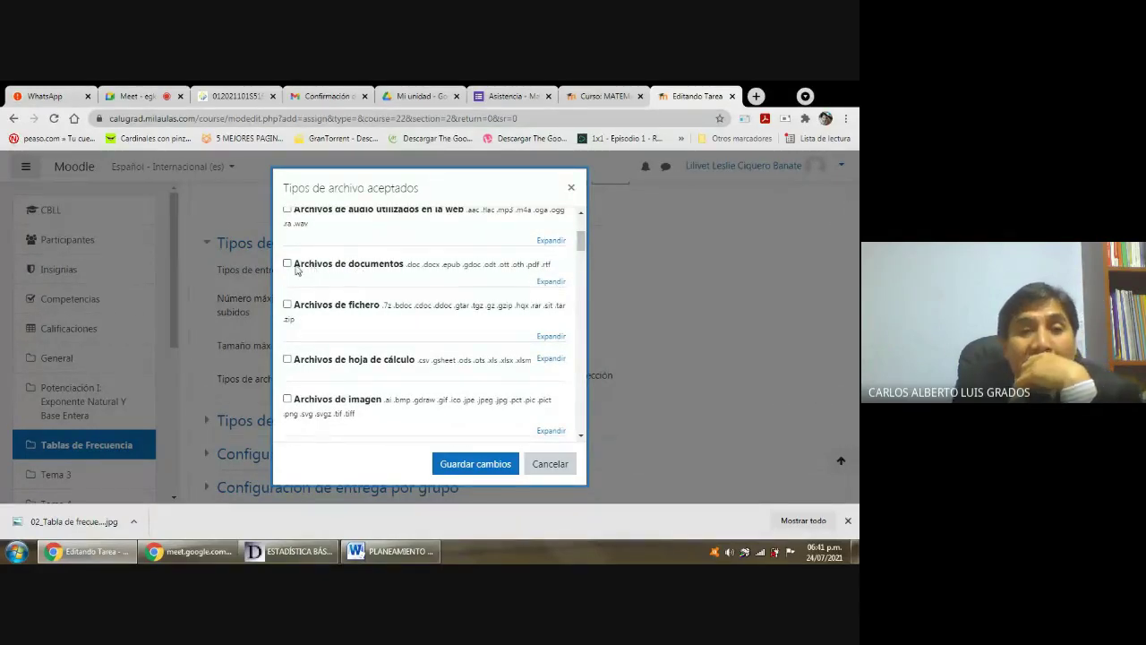
pyautogui.click(287, 263)
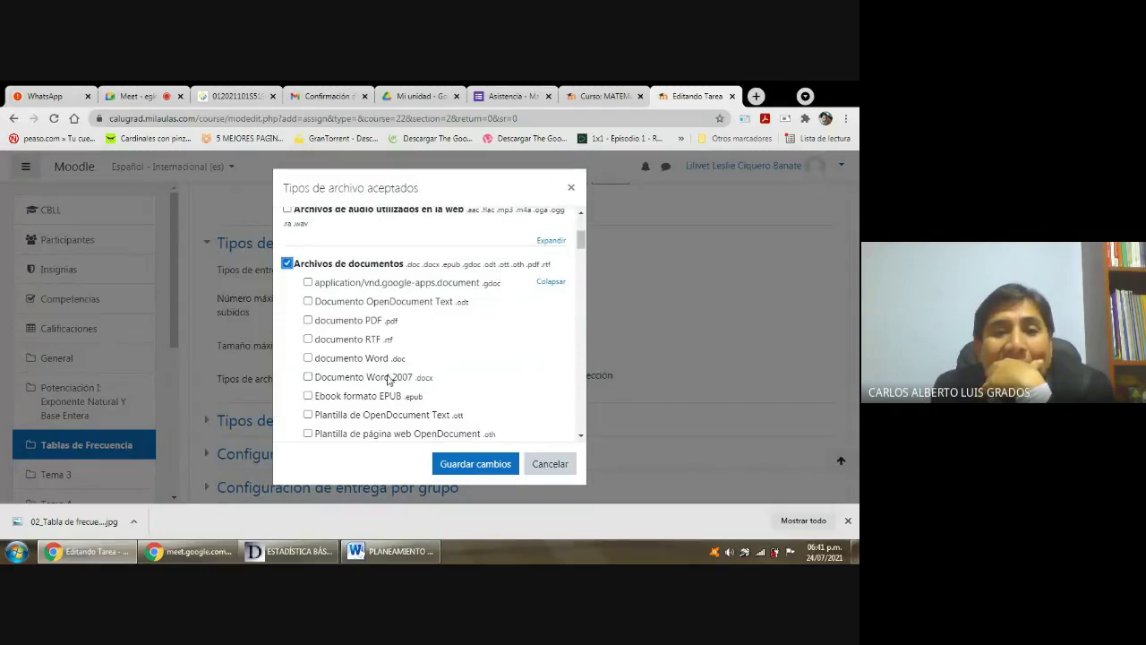
pyautogui.click(308, 321)
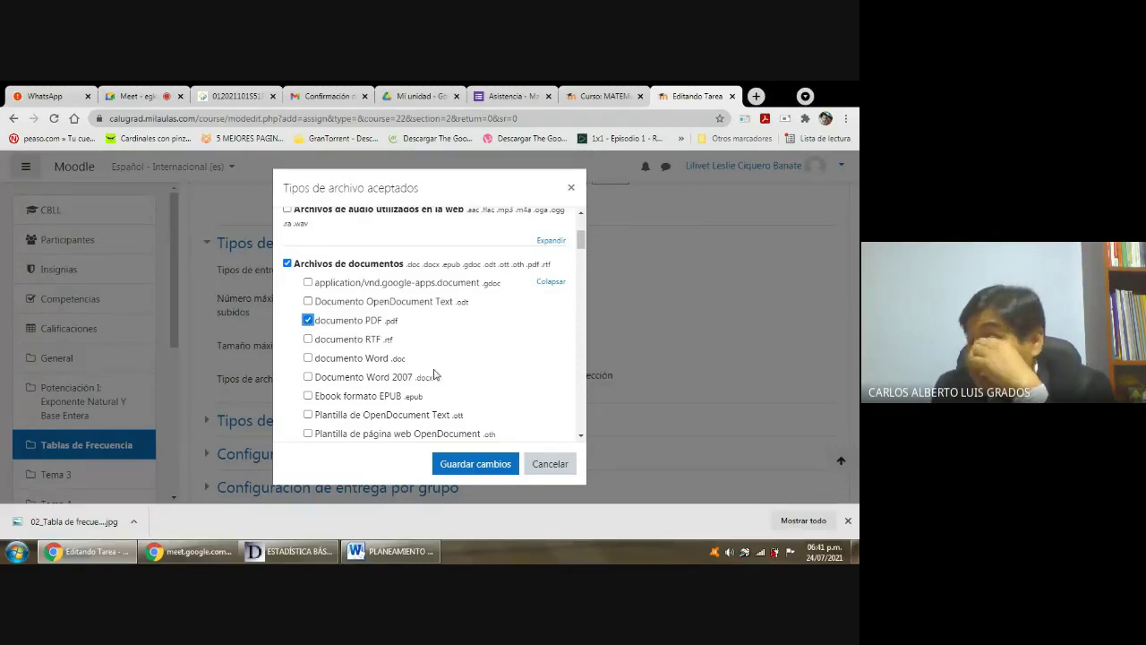
pyautogui.click(477, 466)
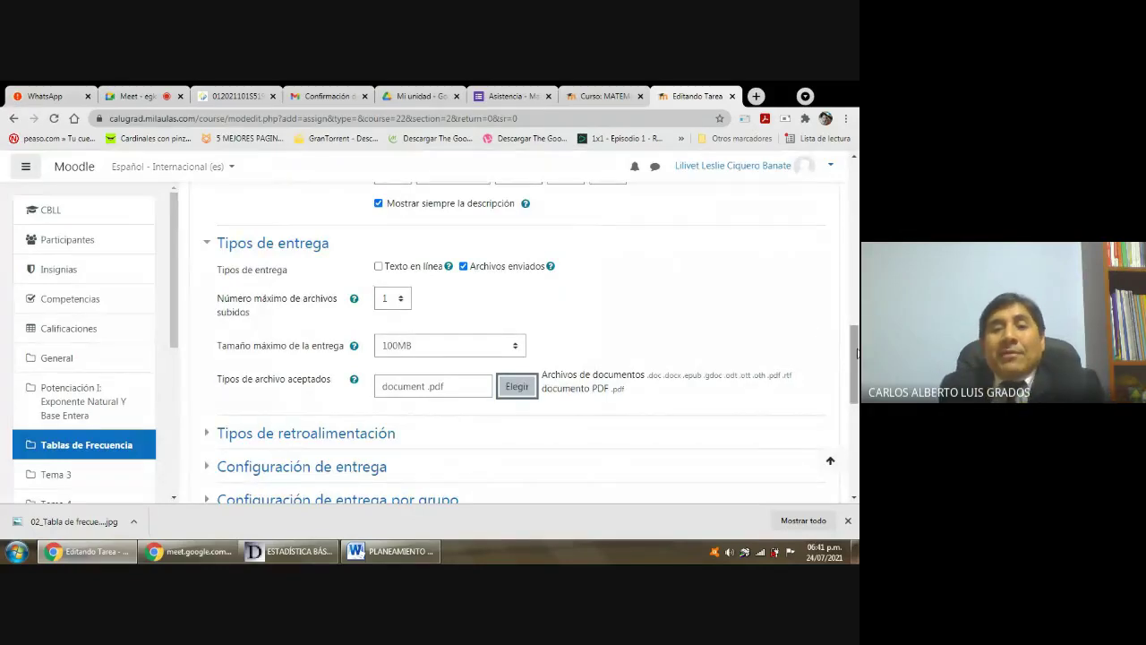
pyautogui.moveTo(854, 363); pyautogui.dragTo(857, 428)
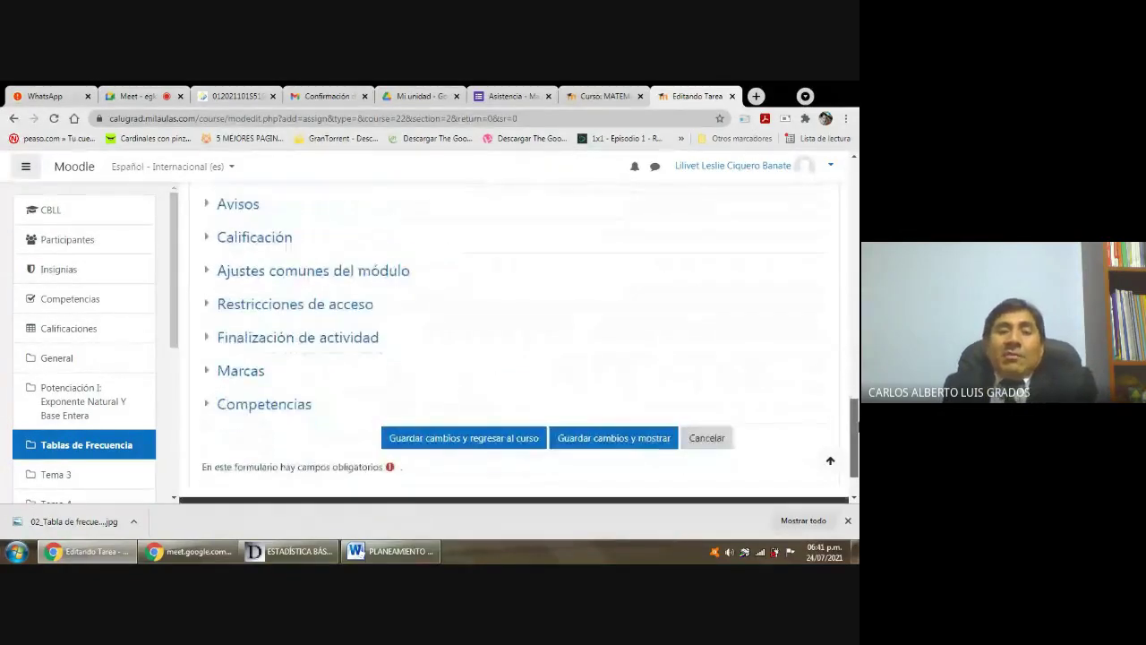
pyautogui.click(501, 439)
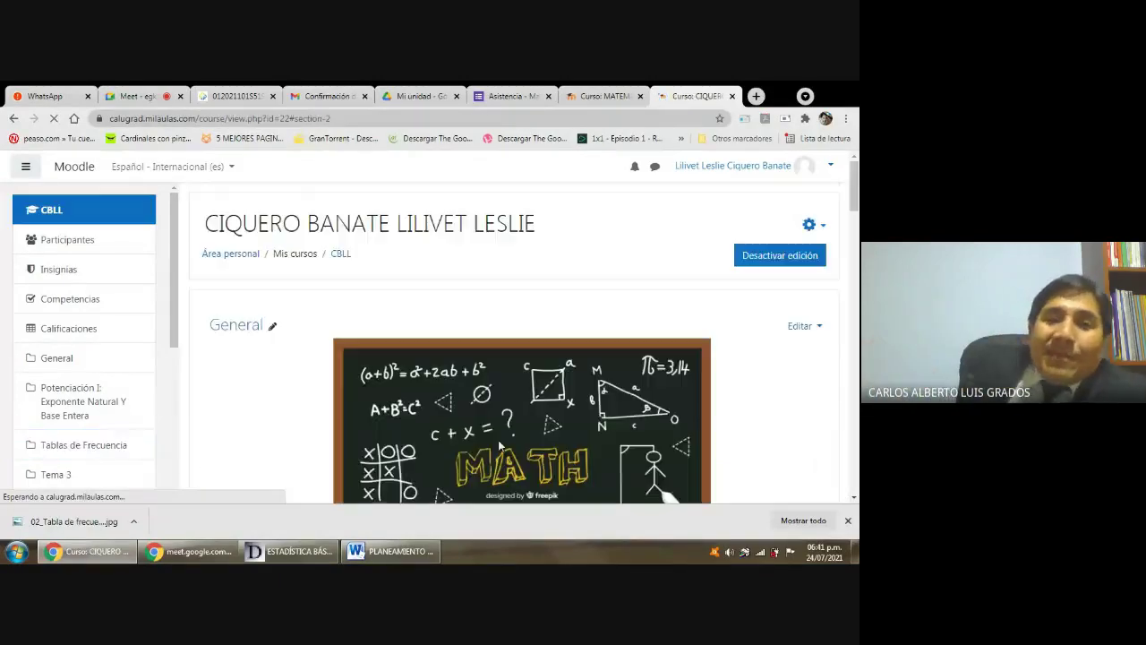
# Delete the second 'Presenta aquí tu módulo' assignment, the one due 28 July.
pyautogui.moveTo(855, 342); pyautogui.dragTo(855, 441)
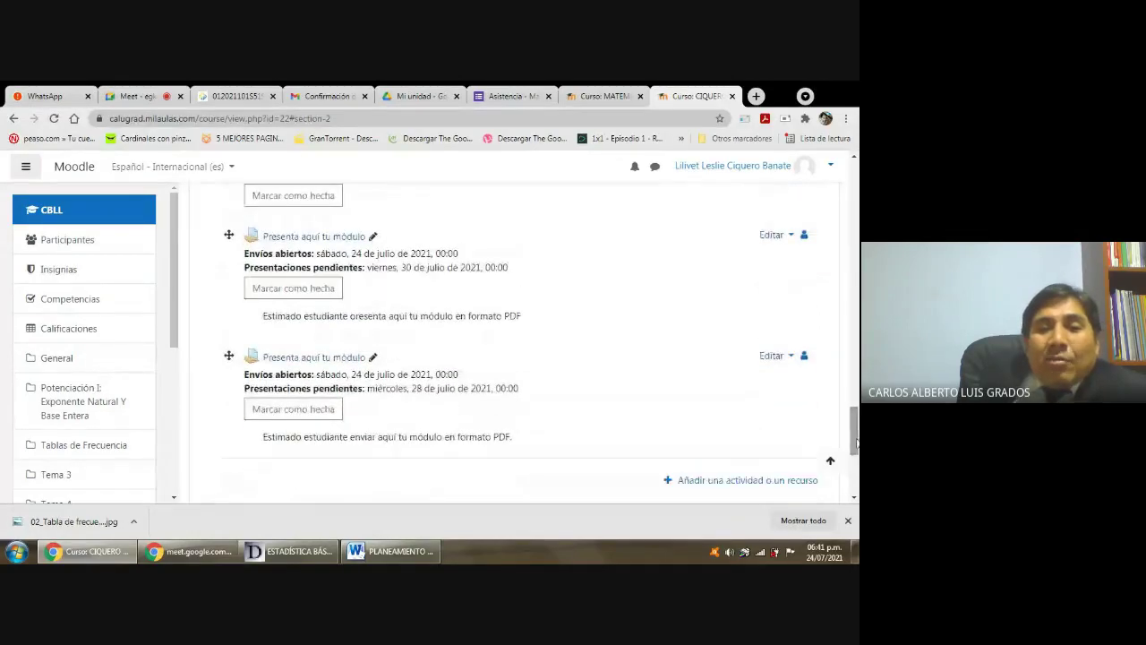
pyautogui.click(770, 357)
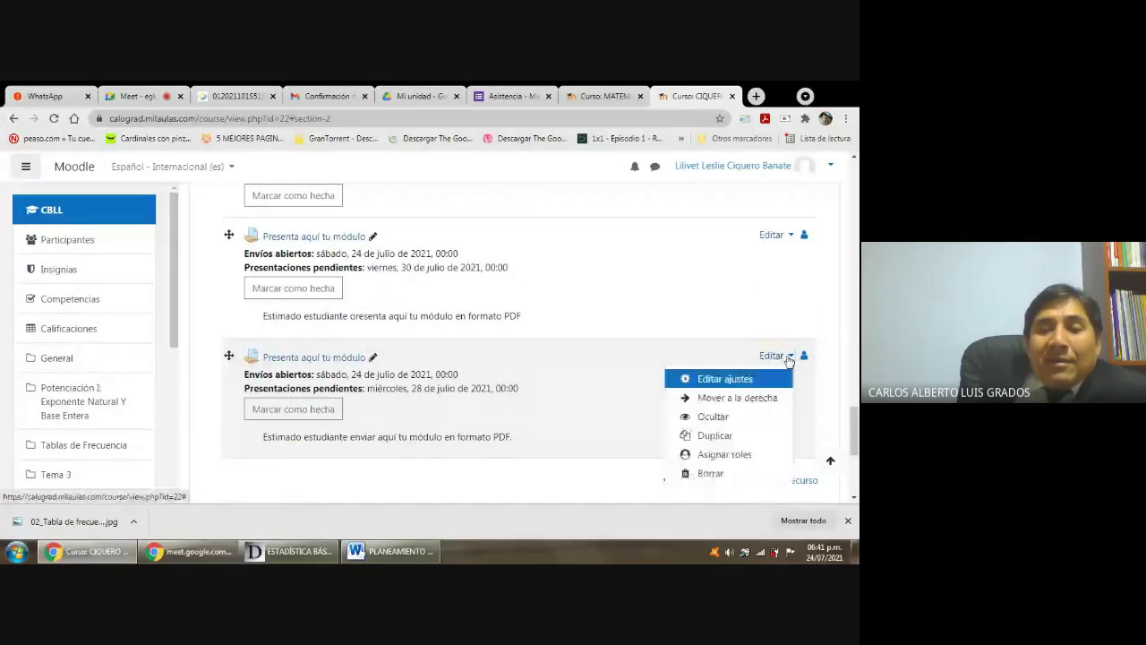
pyautogui.click(759, 472)
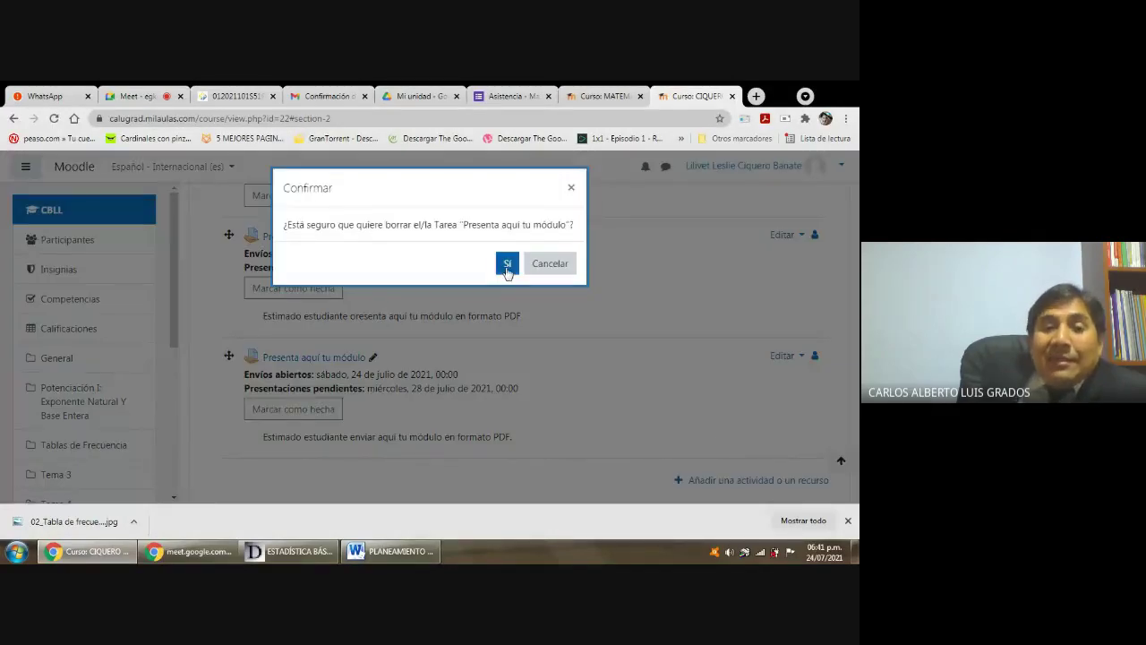
pyautogui.click(507, 264)
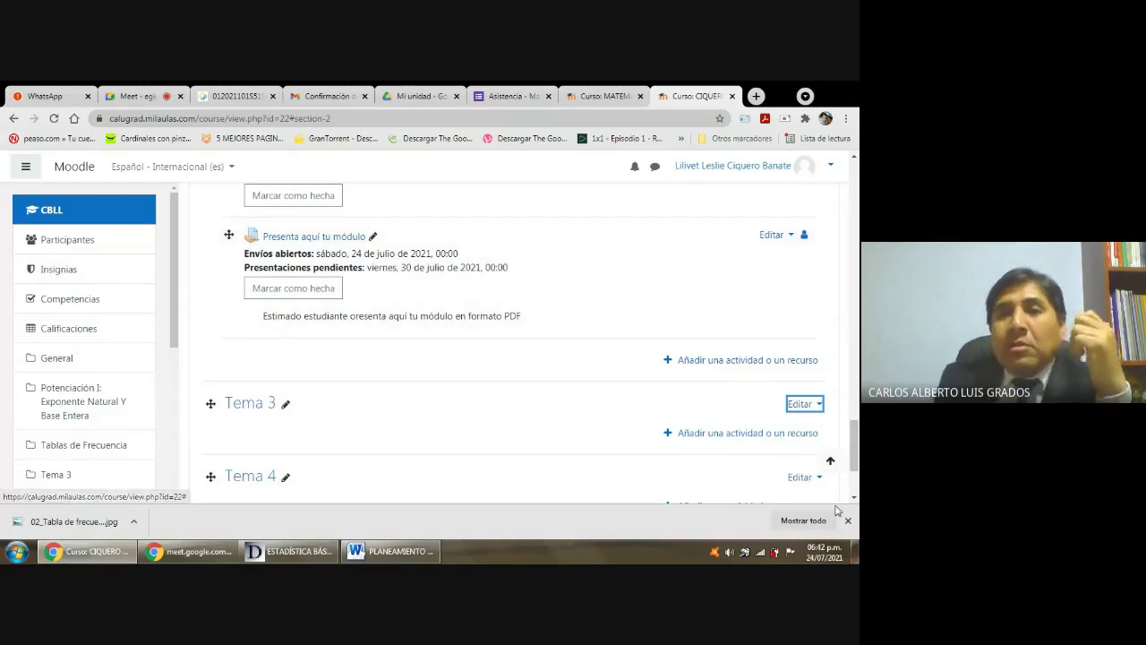
# Scroll up to the Potenciación I: Exponente Natural Y Base Entera section and open its Editar menu.
pyautogui.moveTo(853, 448); pyautogui.dragTo(834, 276)
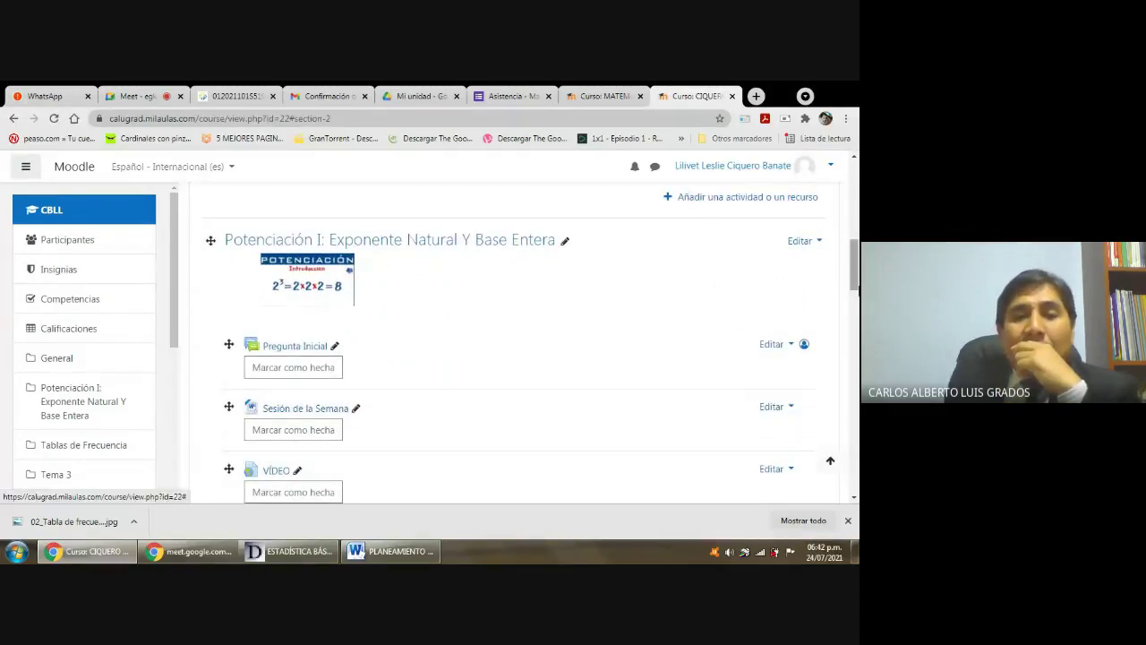
pyautogui.moveTo(856, 285); pyautogui.dragTo(847, 433)
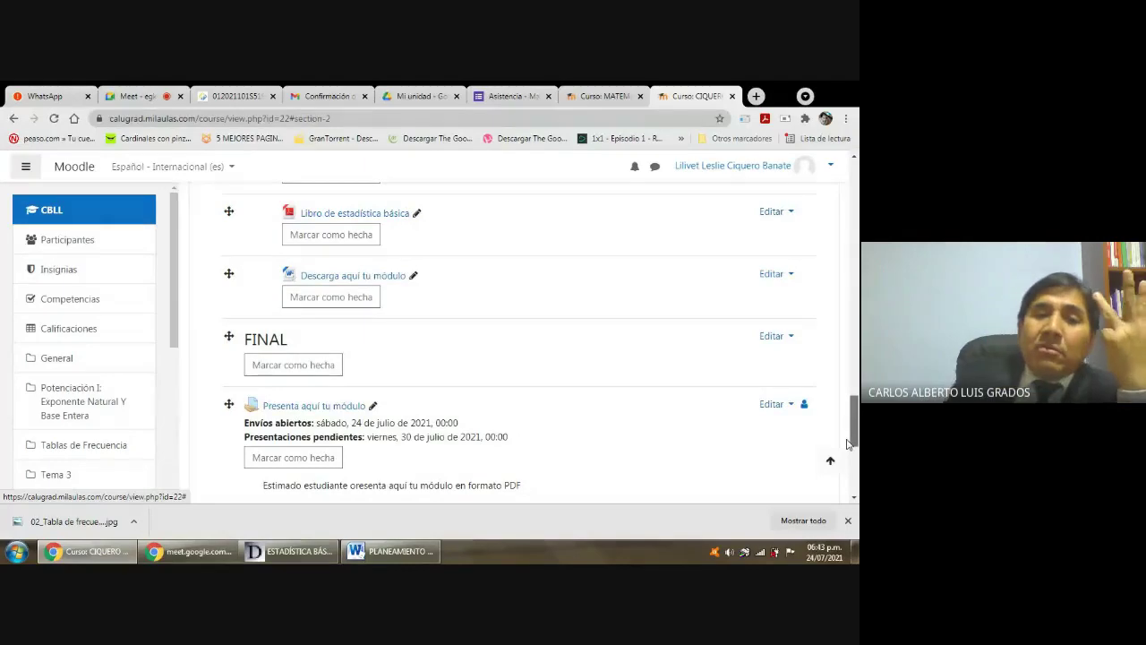
pyautogui.scroll(1, 847, 444)
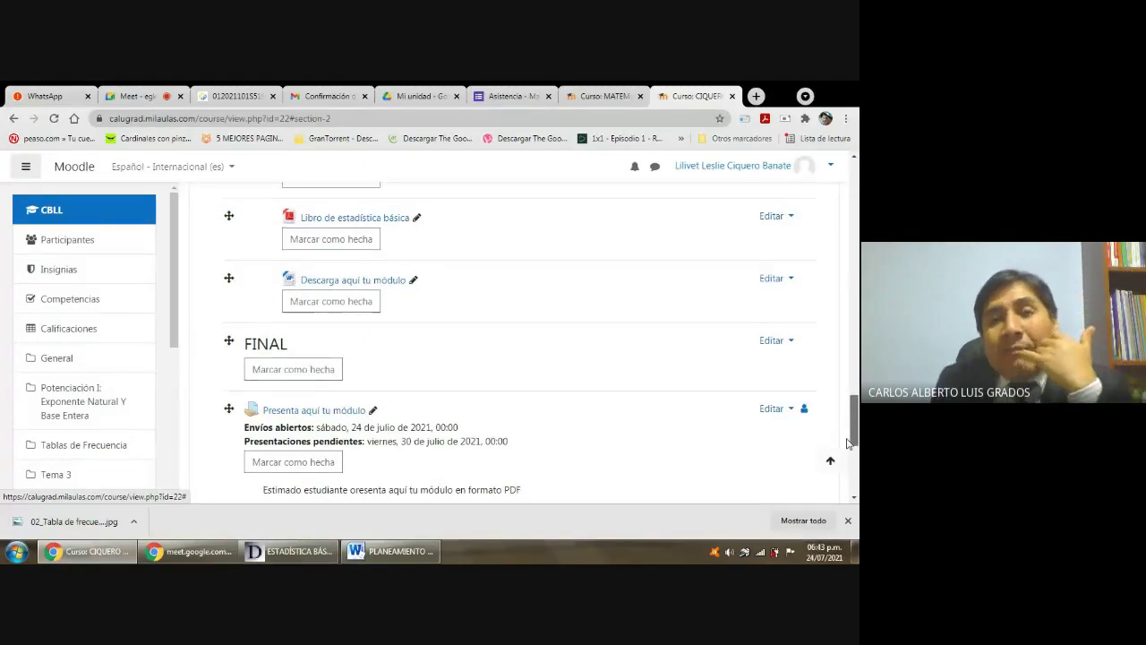
pyautogui.scroll(-1, 848, 444)
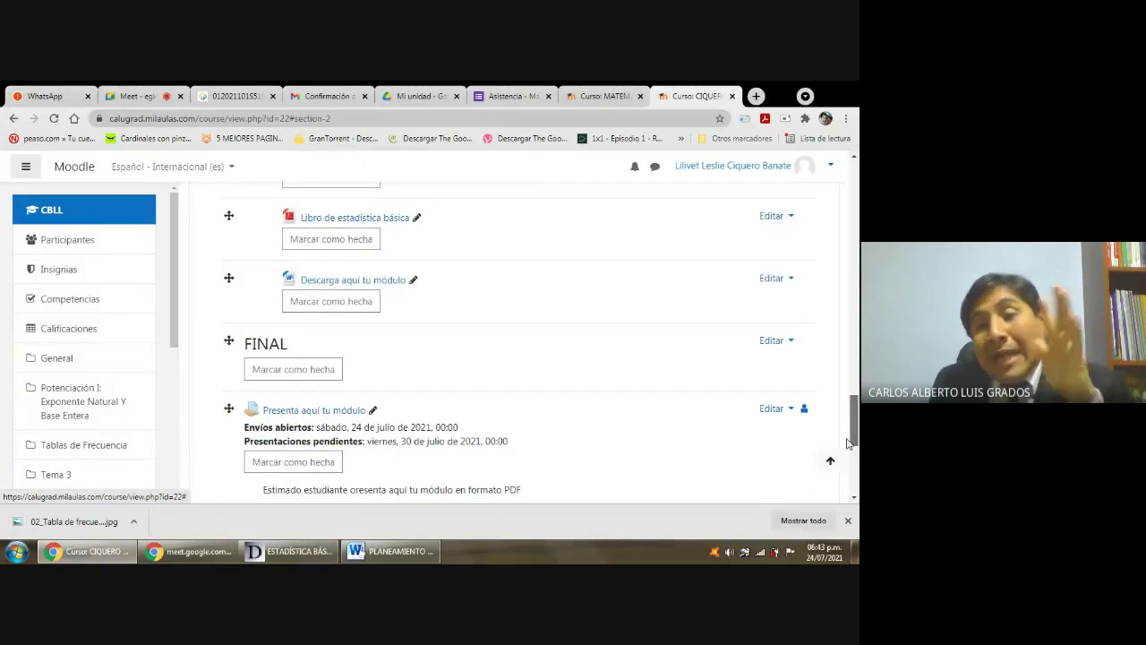
pyautogui.moveTo(848, 444); pyautogui.dragTo(833, 276)
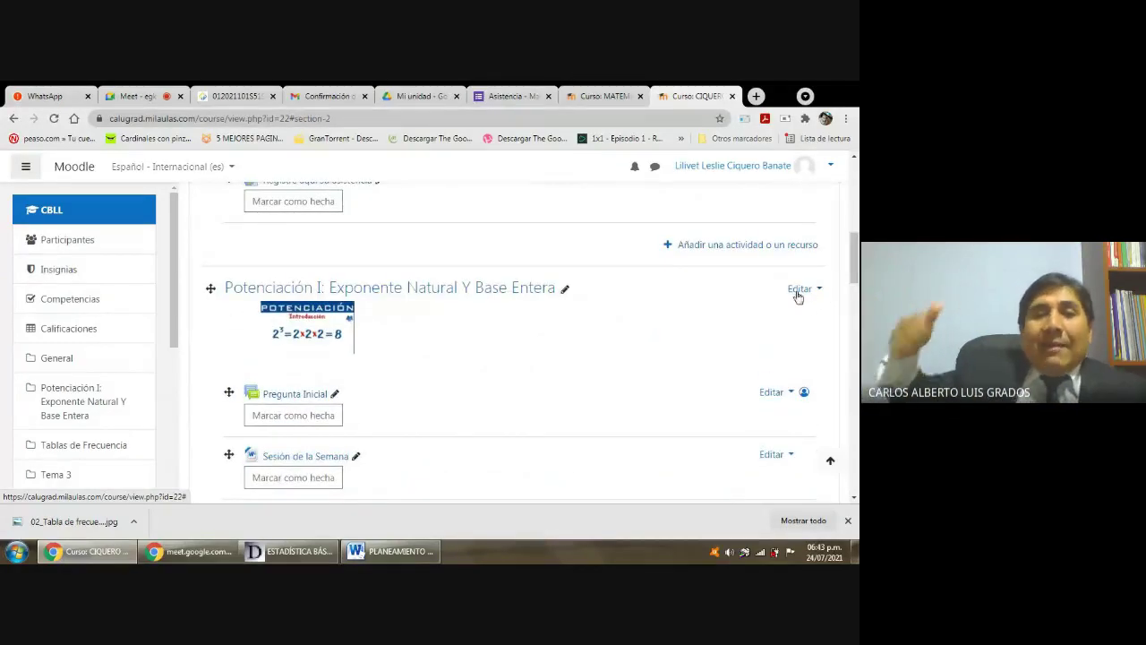
pyautogui.click(800, 289)
# Open the Potenciación section's edit form and centre its POTENCIACIÓN banner image.
pyautogui.click(782, 317)
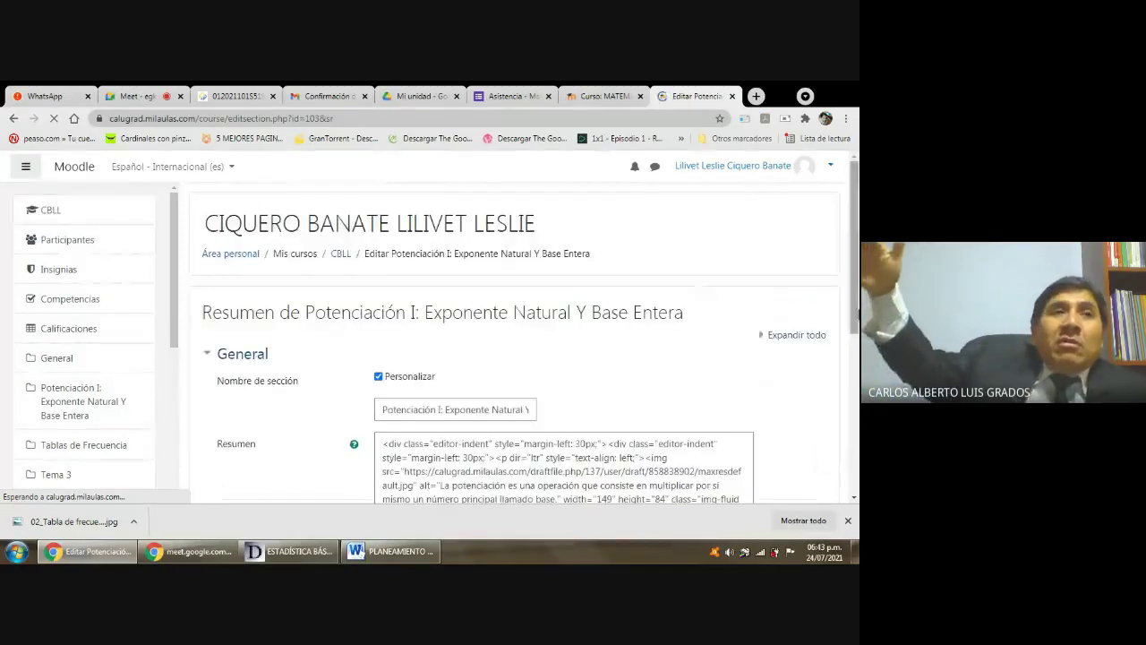
pyautogui.scroll(-3, 445, 411)
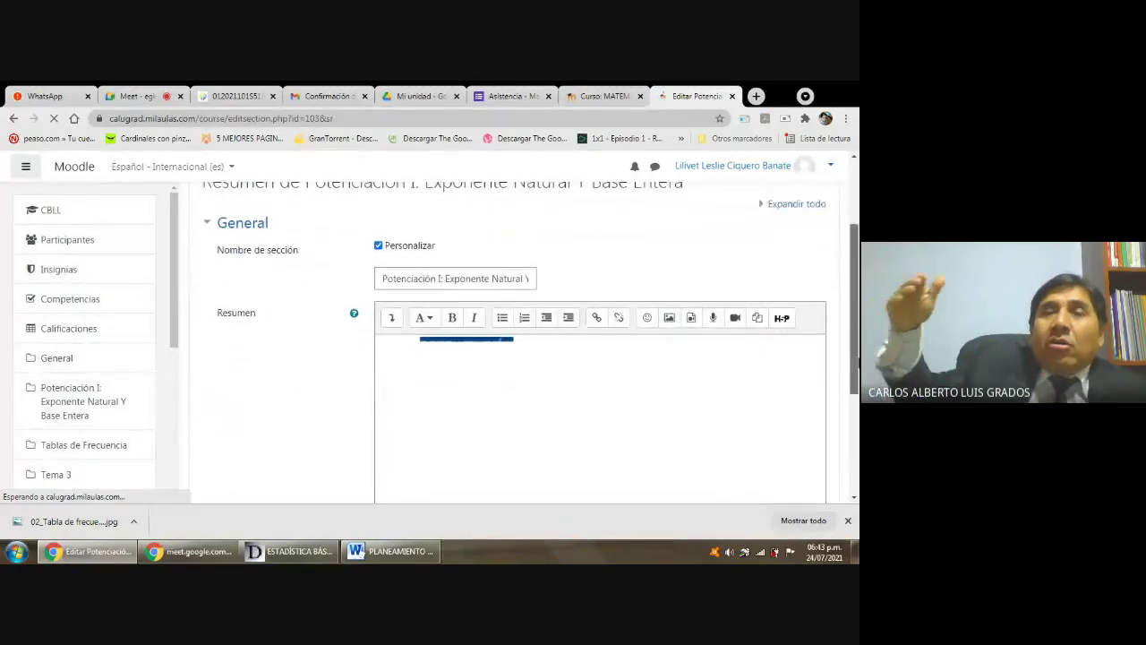
pyautogui.click(457, 373)
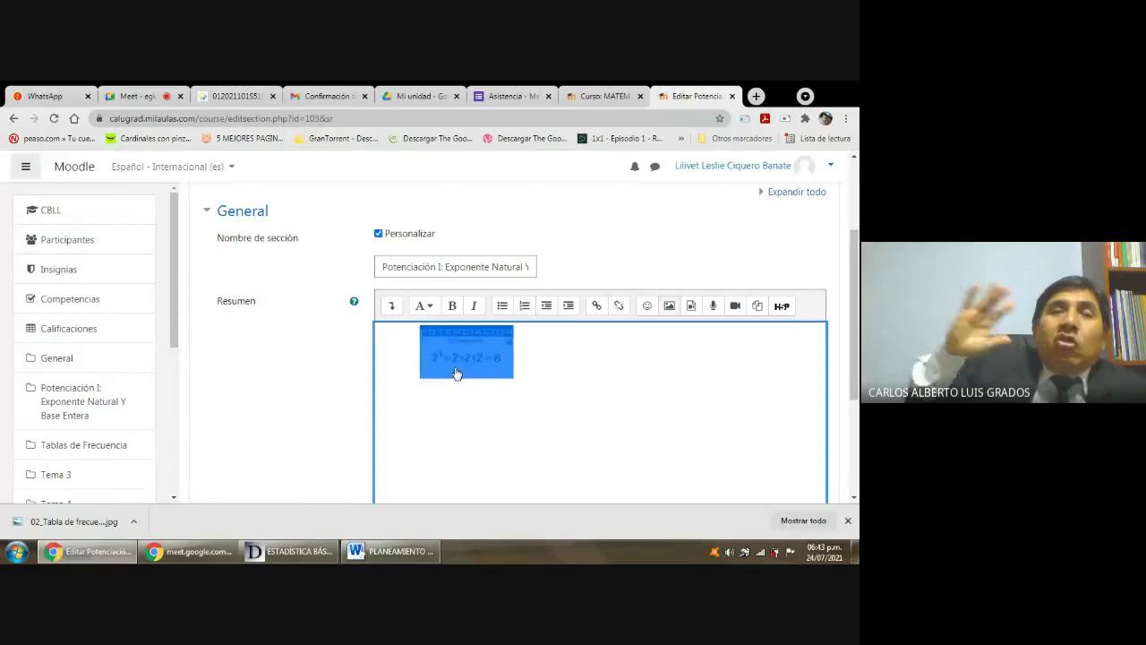
pyautogui.click(390, 307)
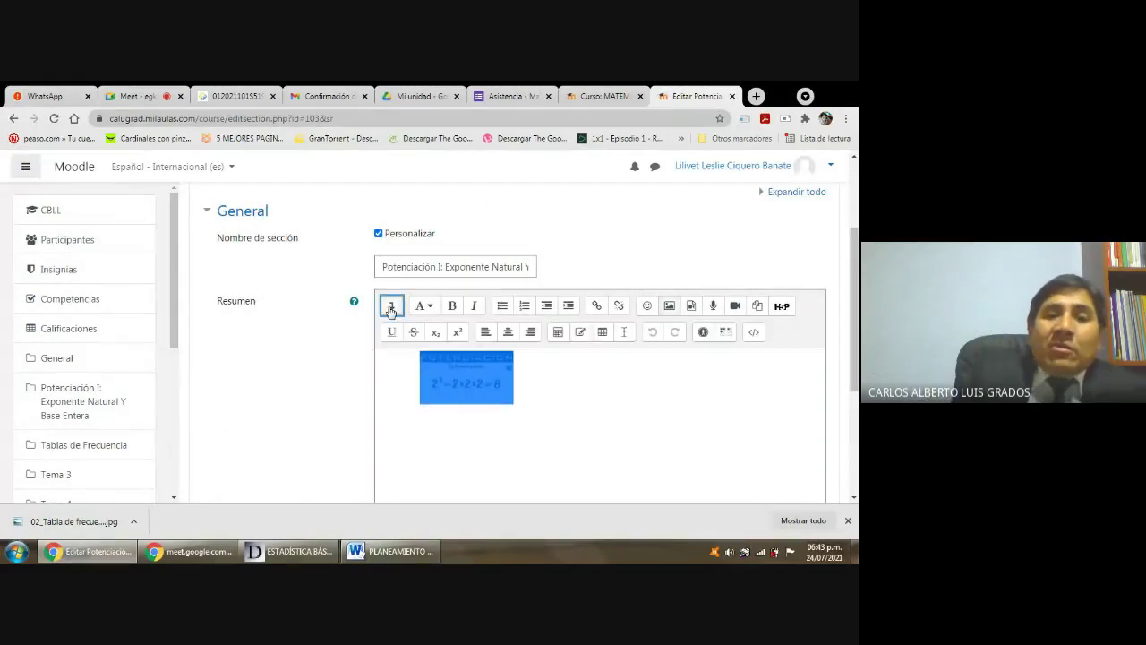
pyautogui.click(507, 331)
# Change the banner image width from 149 to 750 pixels and save the section.
pyautogui.doubleClick(605, 384)
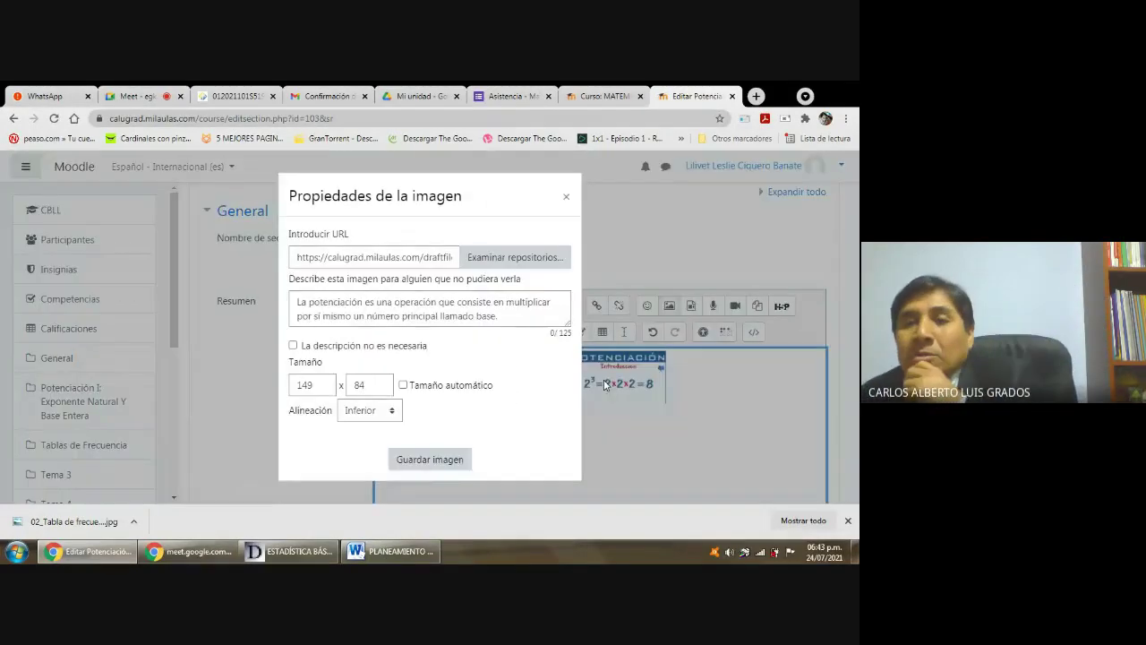
pyautogui.doubleClick(303, 372)
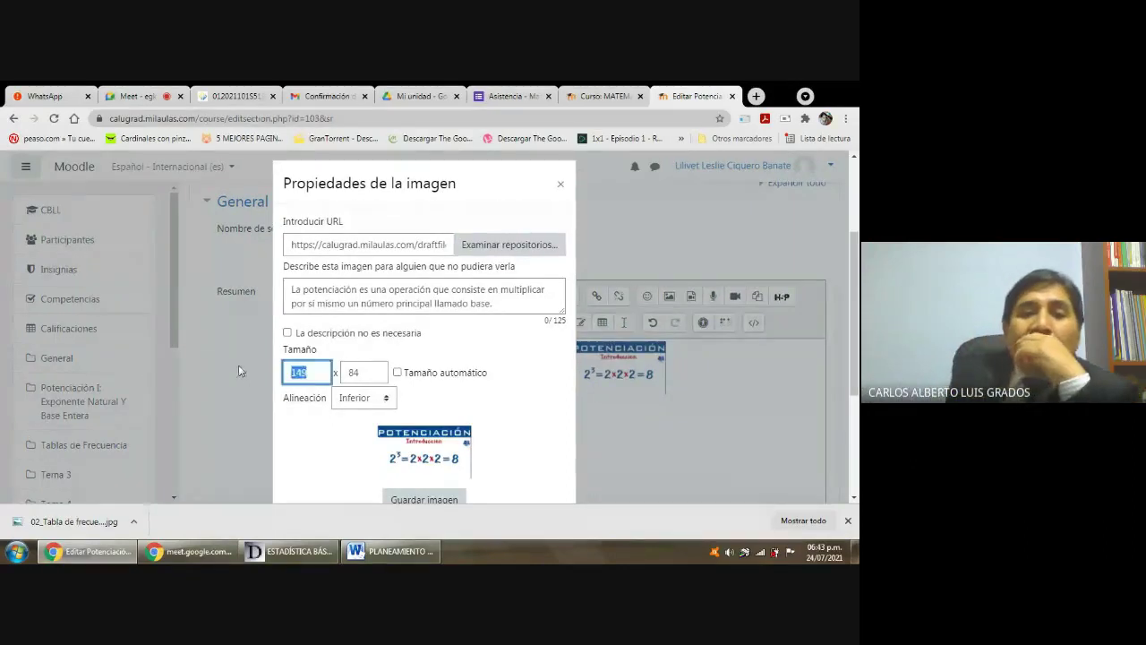
pyautogui.write('750')
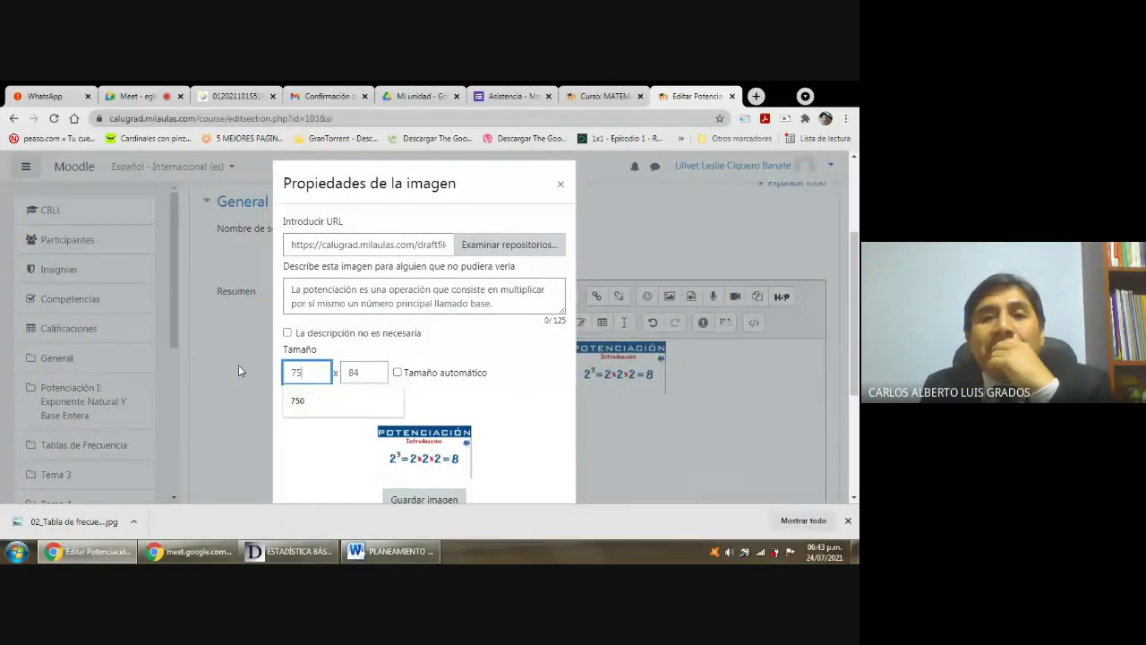
pyautogui.click(477, 416)
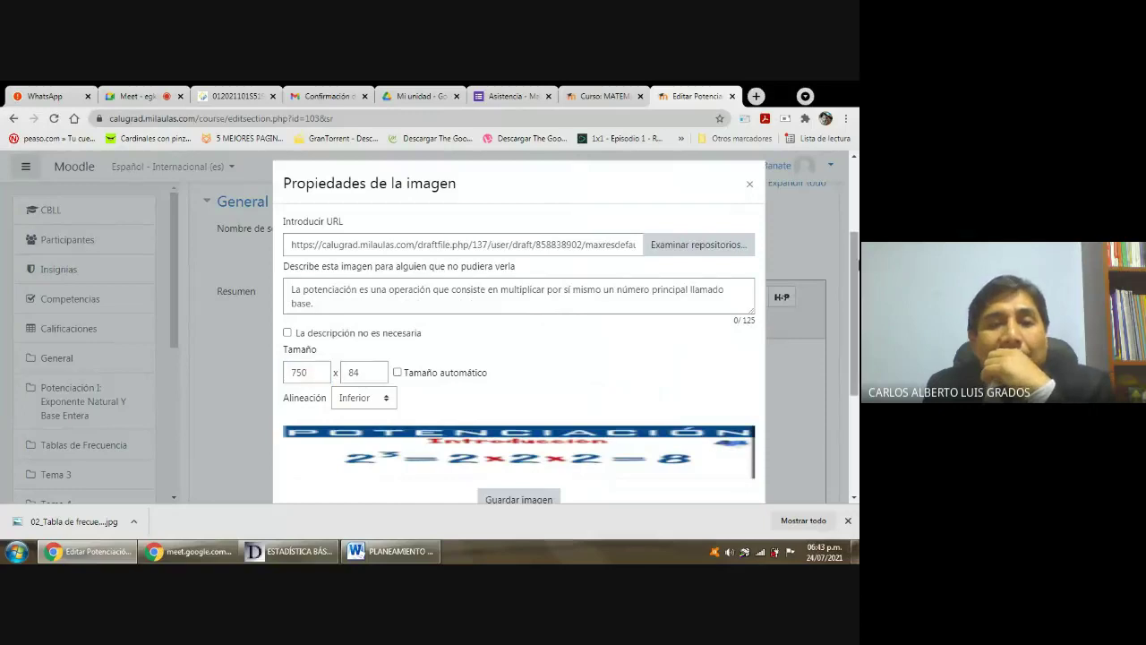
pyautogui.scroll(-1, 797, 332)
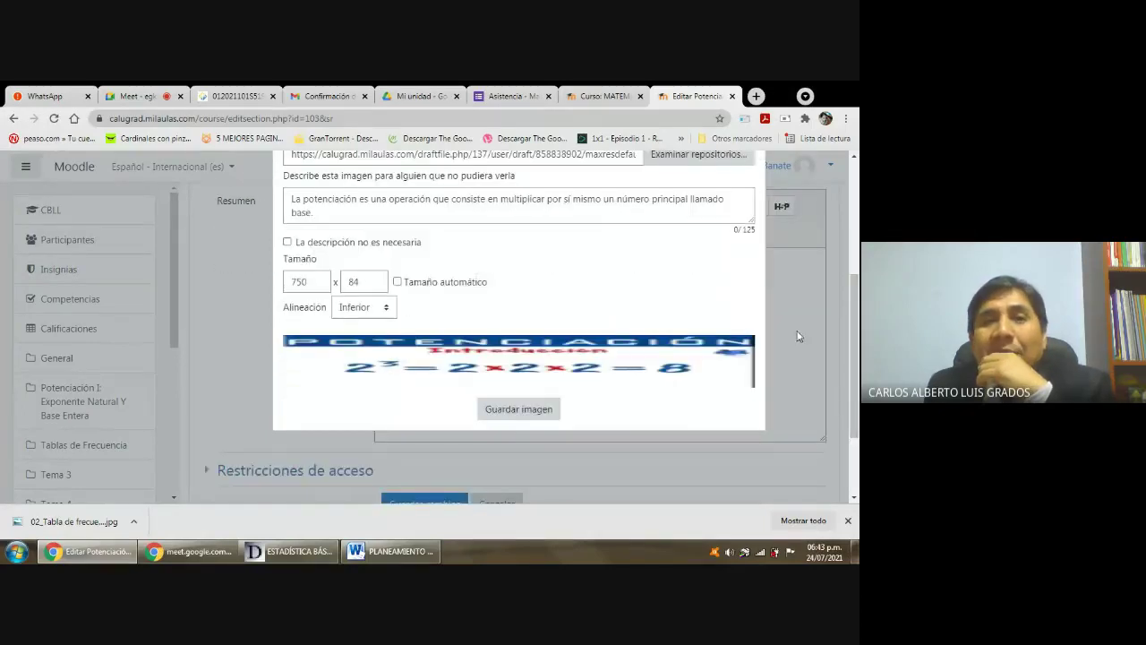
pyautogui.click(508, 413)
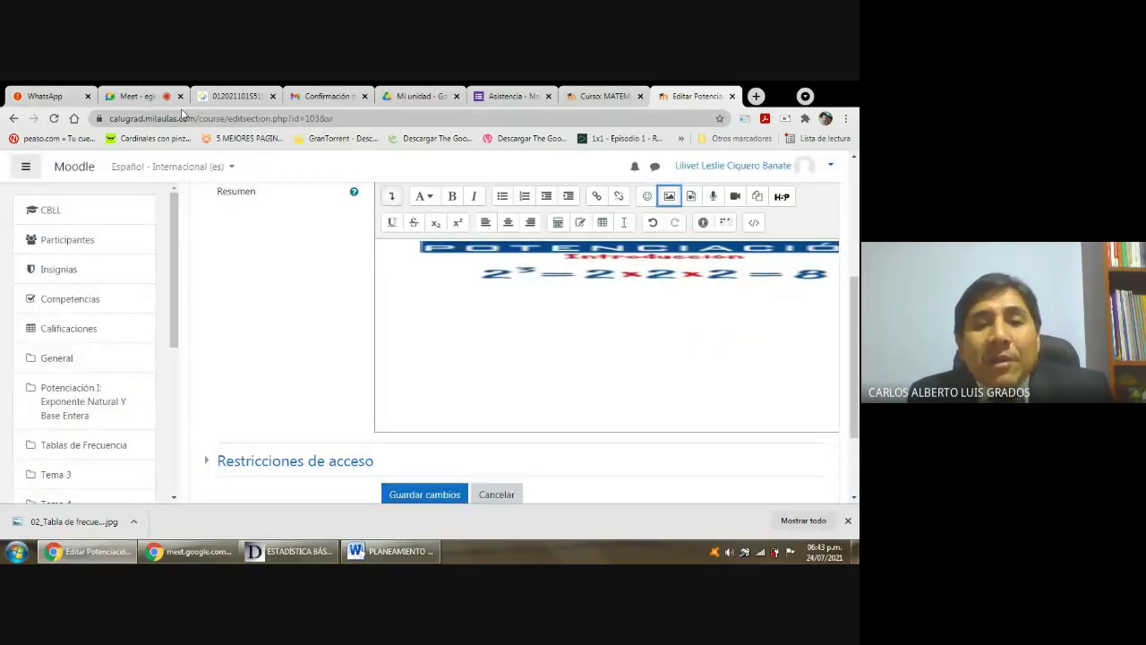
pyautogui.click(153, 100)
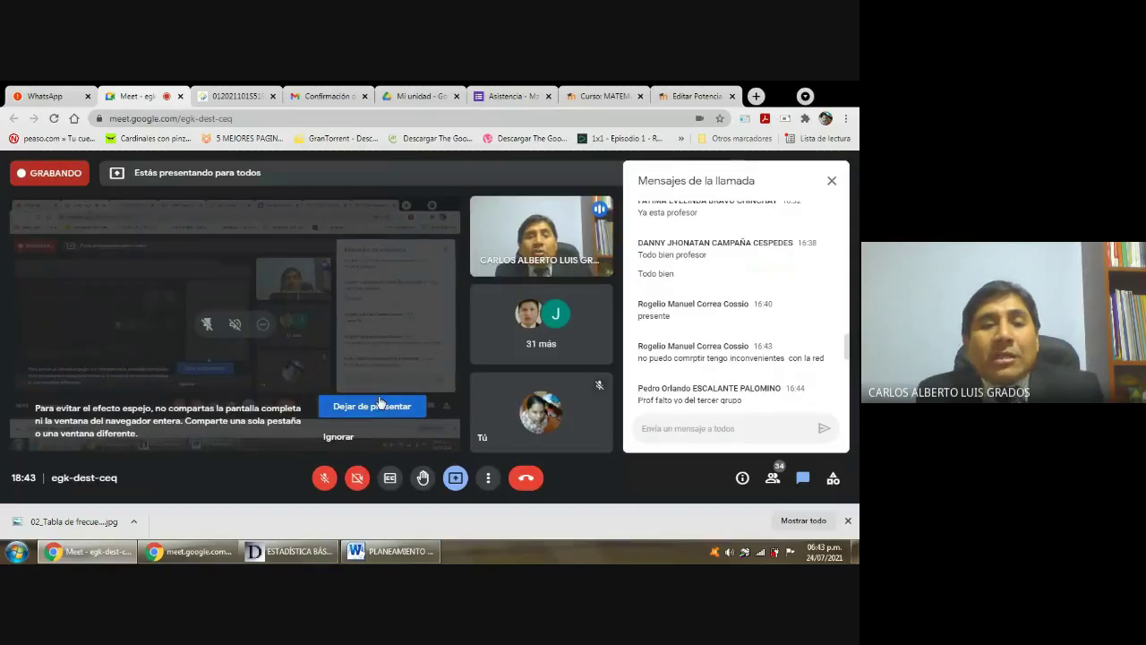
pyautogui.hotkey('ctrl', '9')
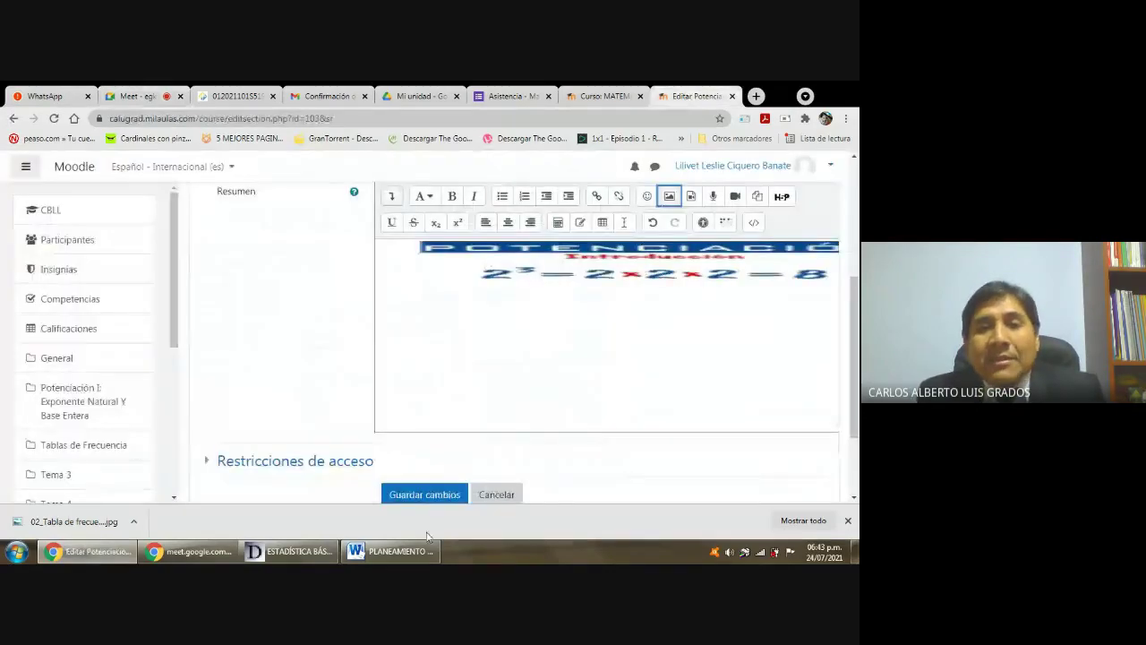
pyautogui.click(429, 499)
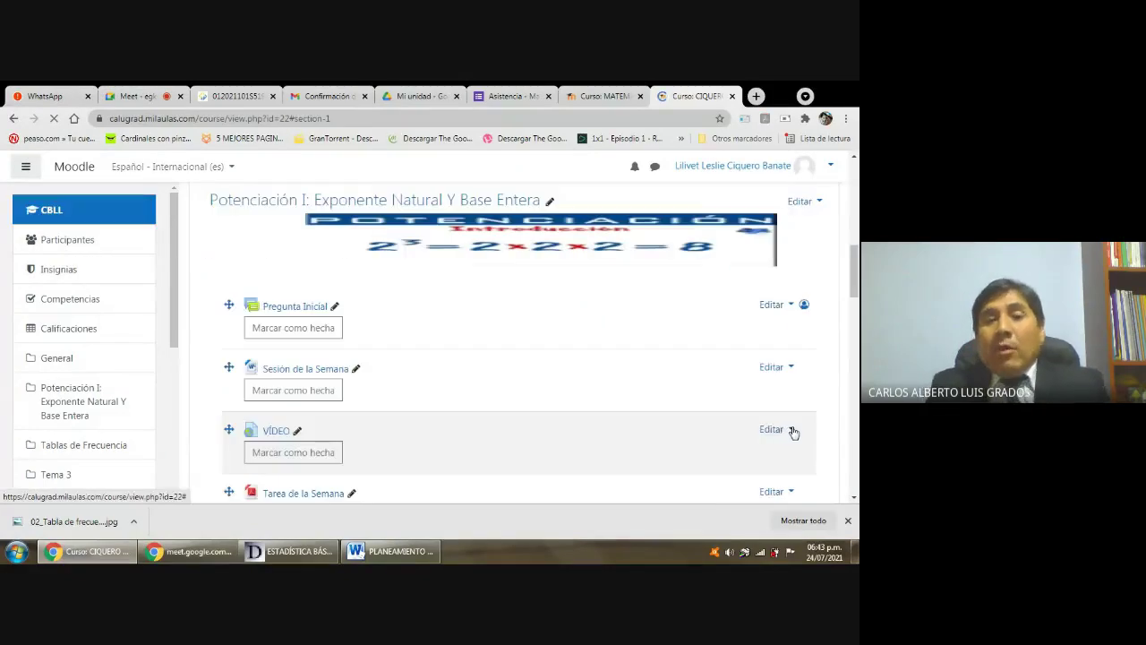
pyautogui.moveTo(852, 281); pyautogui.dragTo(855, 424)
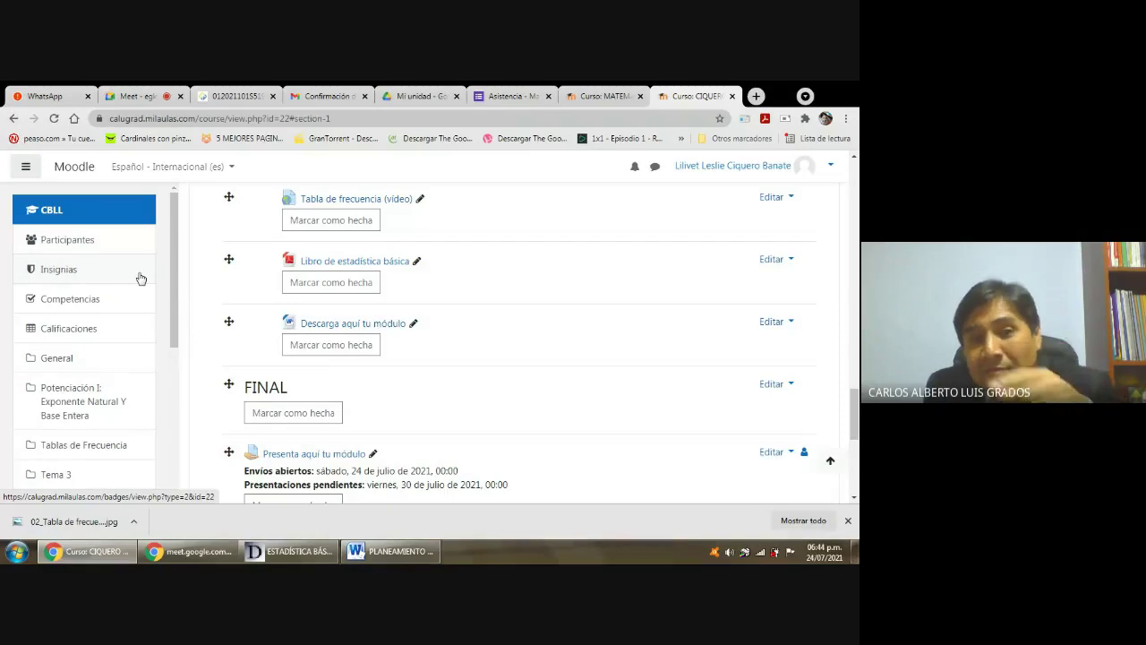
pyautogui.click(154, 95)
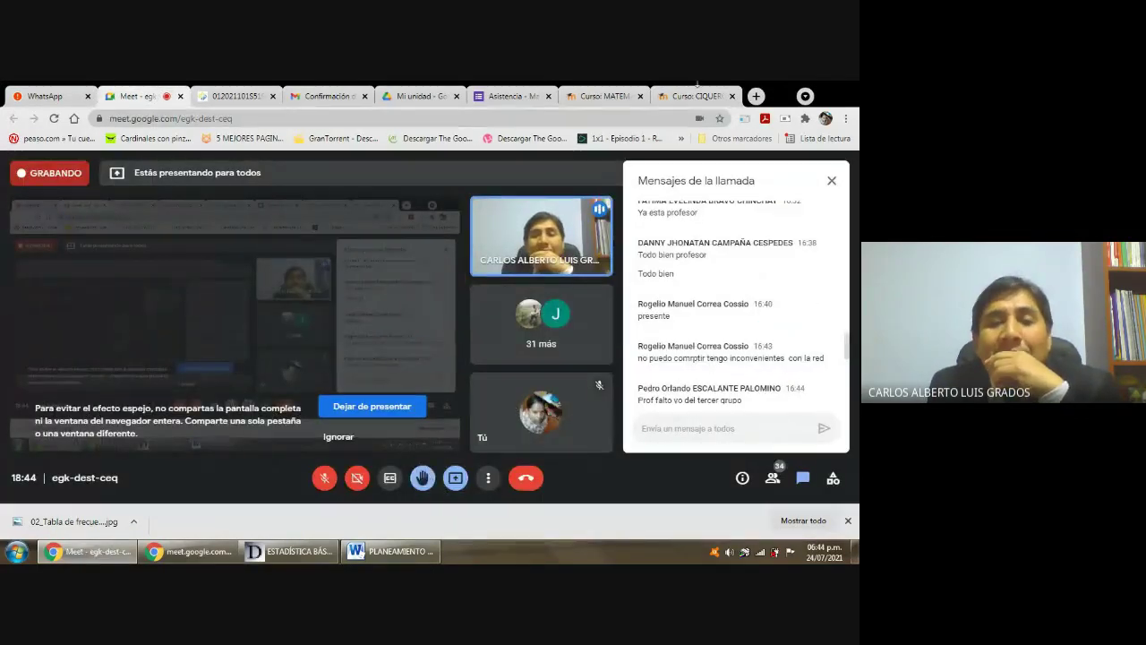
pyautogui.click(691, 94)
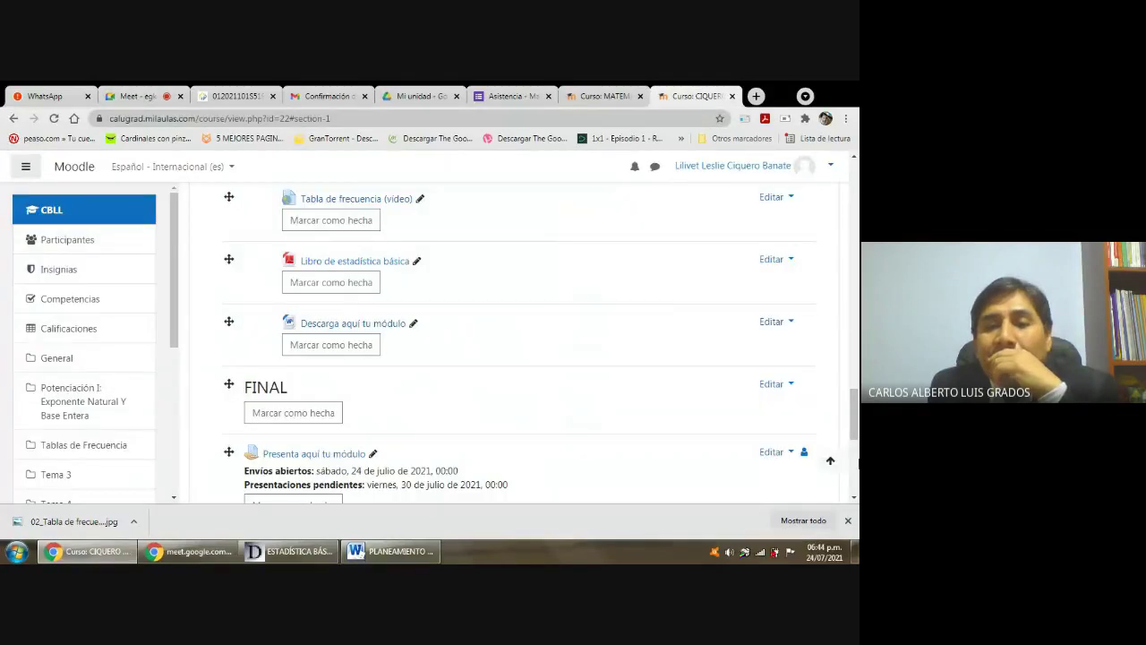
pyautogui.moveTo(852, 435); pyautogui.dragTo(852, 461)
# Rename the Tema 3 section to 'Tema 2' with the inline edit box.
pyautogui.click(261, 375)
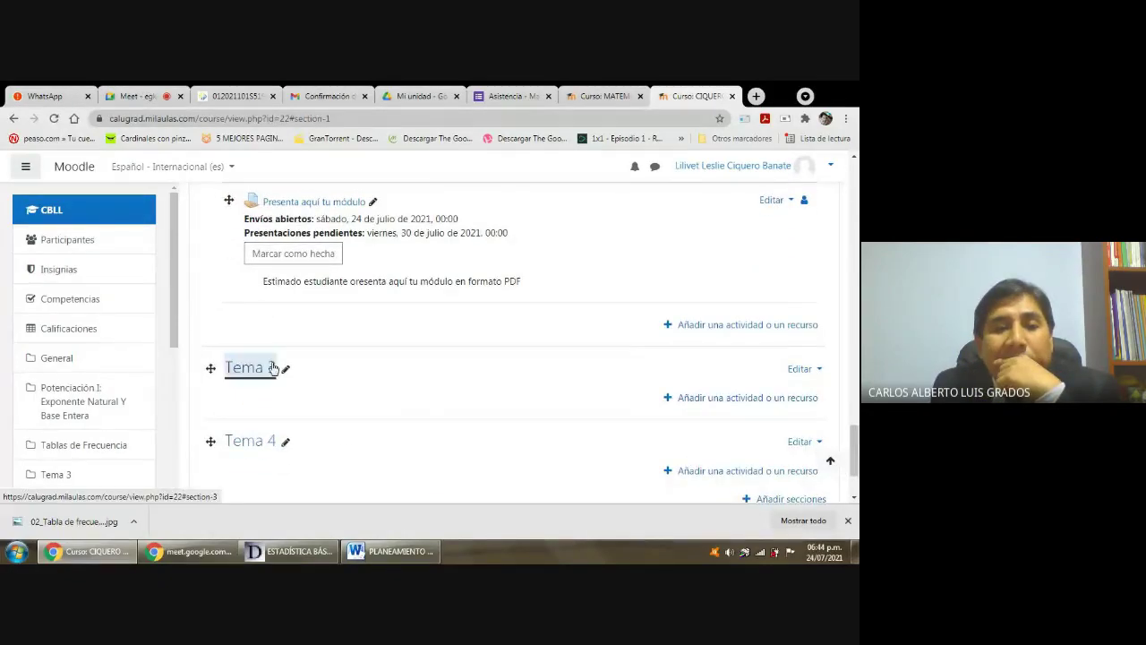
pyautogui.click(286, 257)
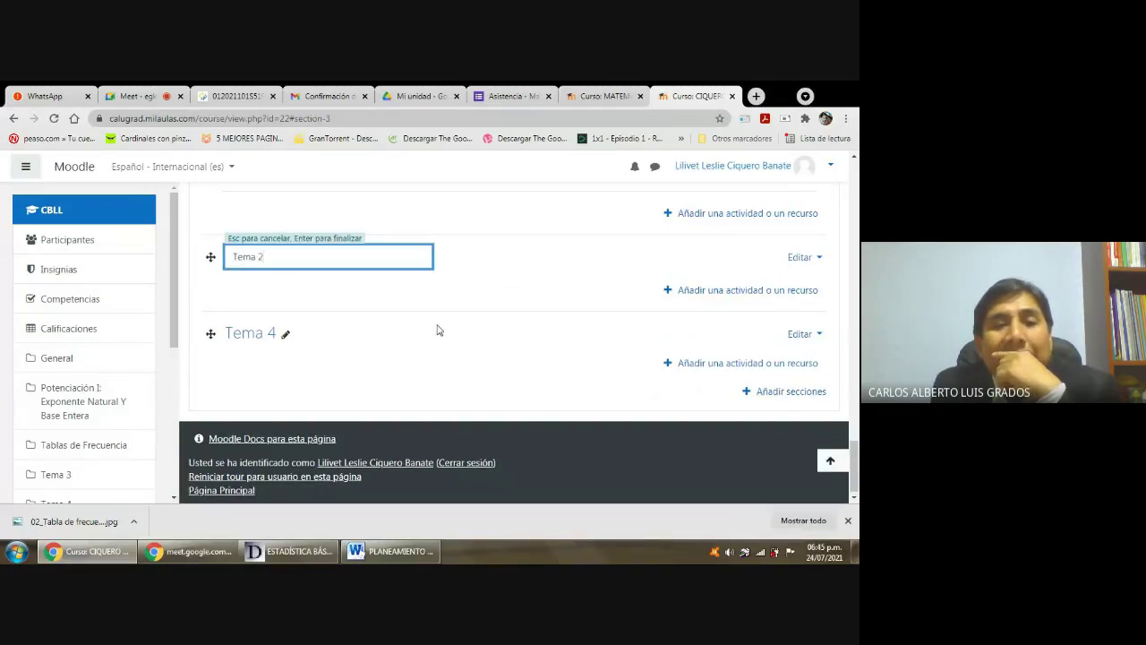
pyautogui.press('Return')
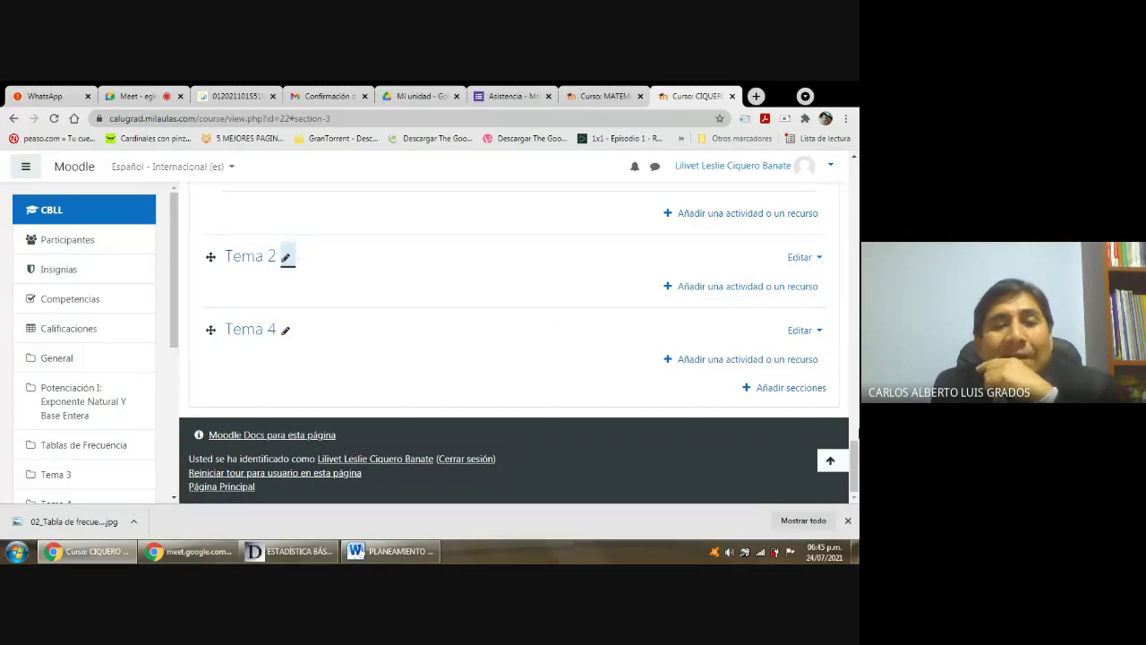
pyautogui.scroll(1, 855, 440)
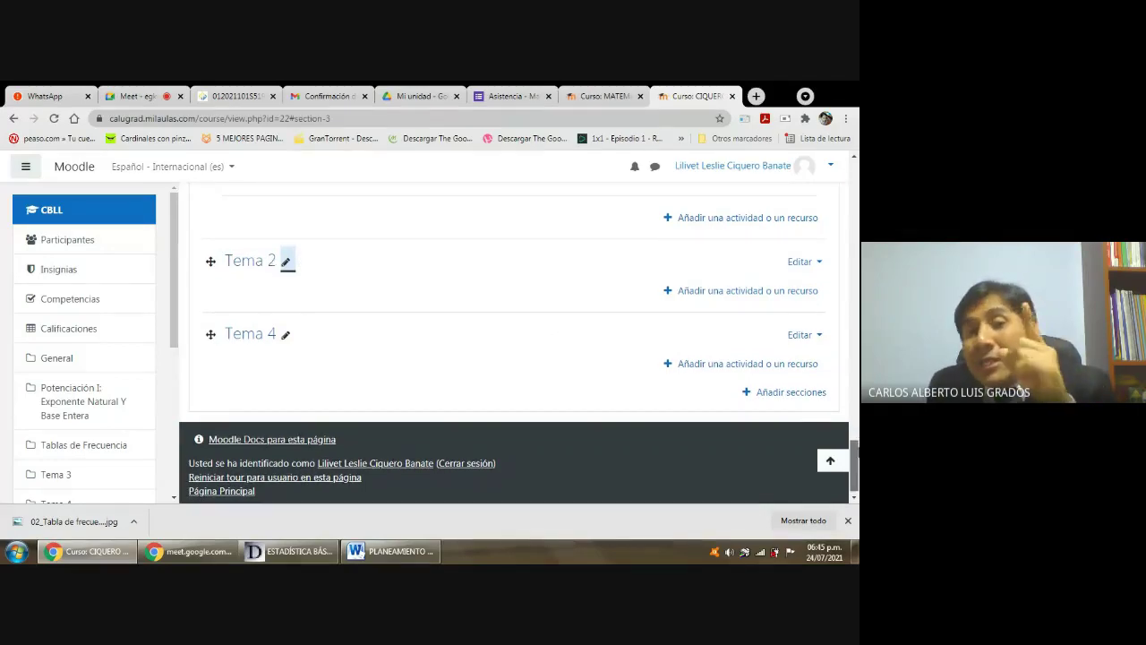
pyautogui.scroll(1, 855, 440)
pyautogui.scroll(-1, 855, 440)
pyautogui.scroll(1, 856, 438)
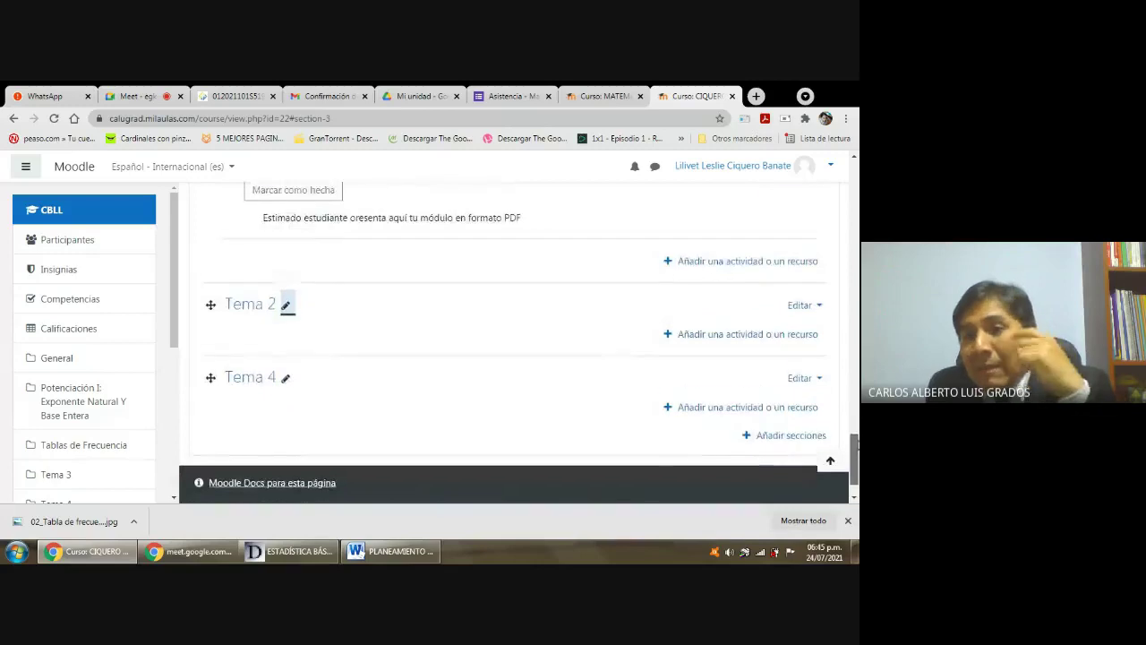
pyautogui.scroll(-1, 855, 438)
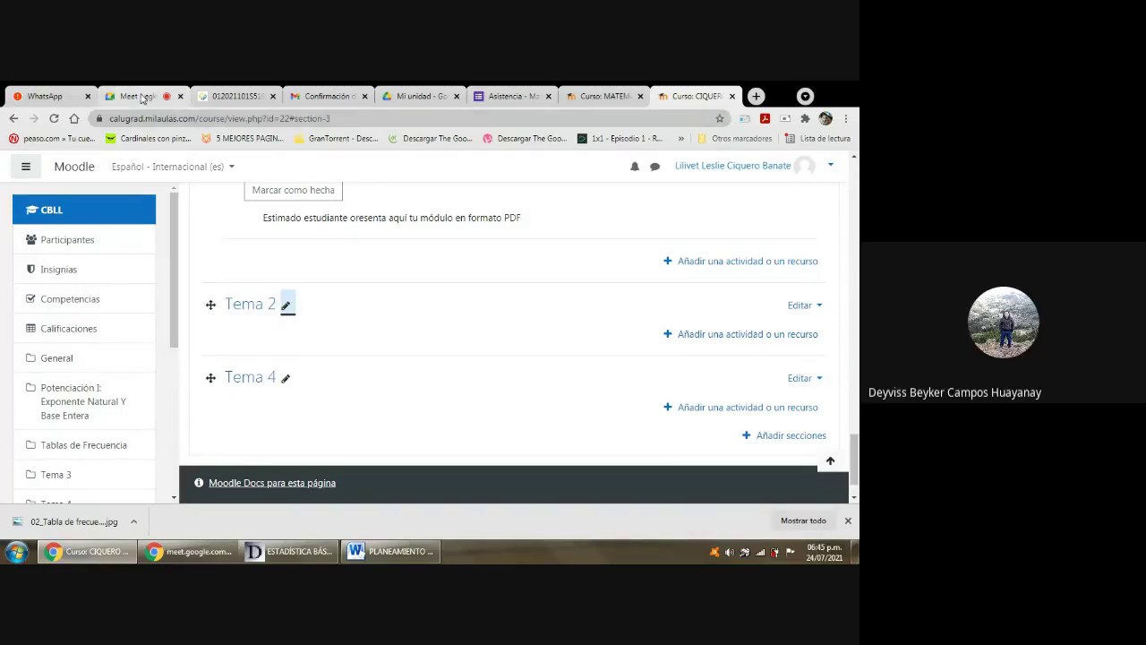
# In the Meet call, toggle the microphone while speaking, leaving it muted.
pyautogui.click(134, 96)
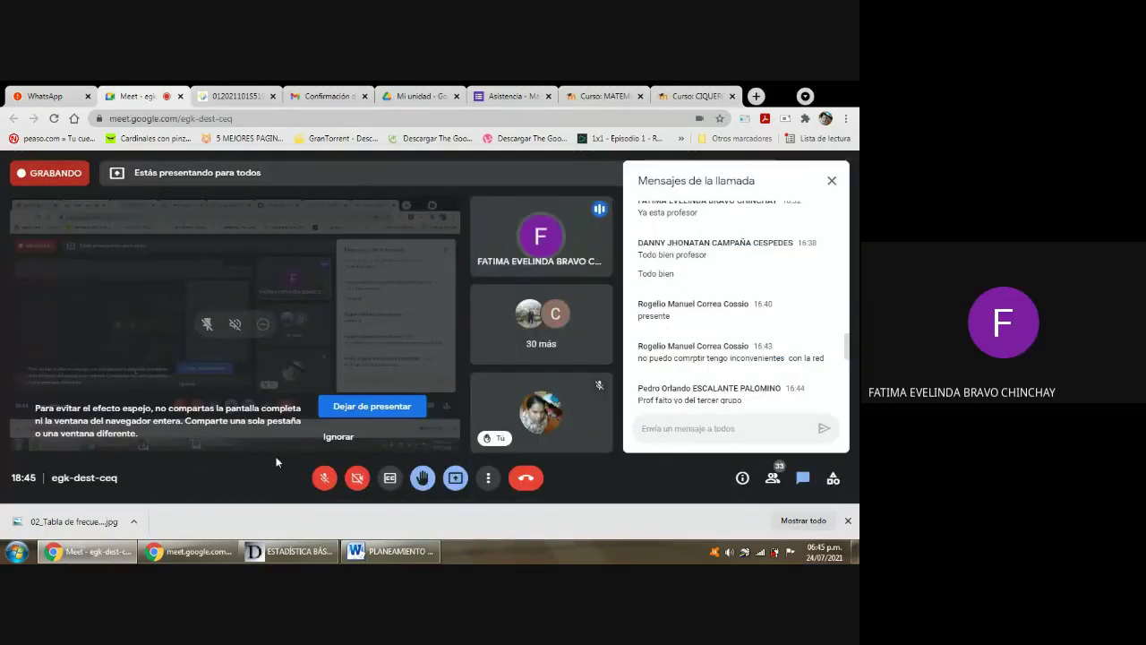
pyautogui.click(326, 478)
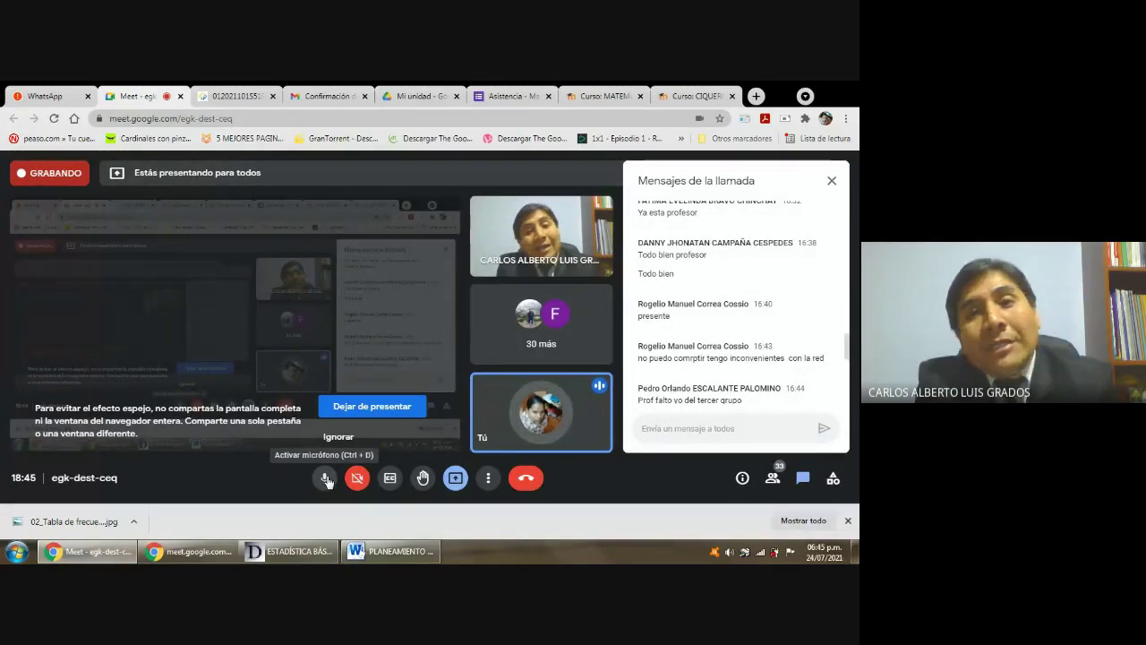
pyautogui.click(326, 478)
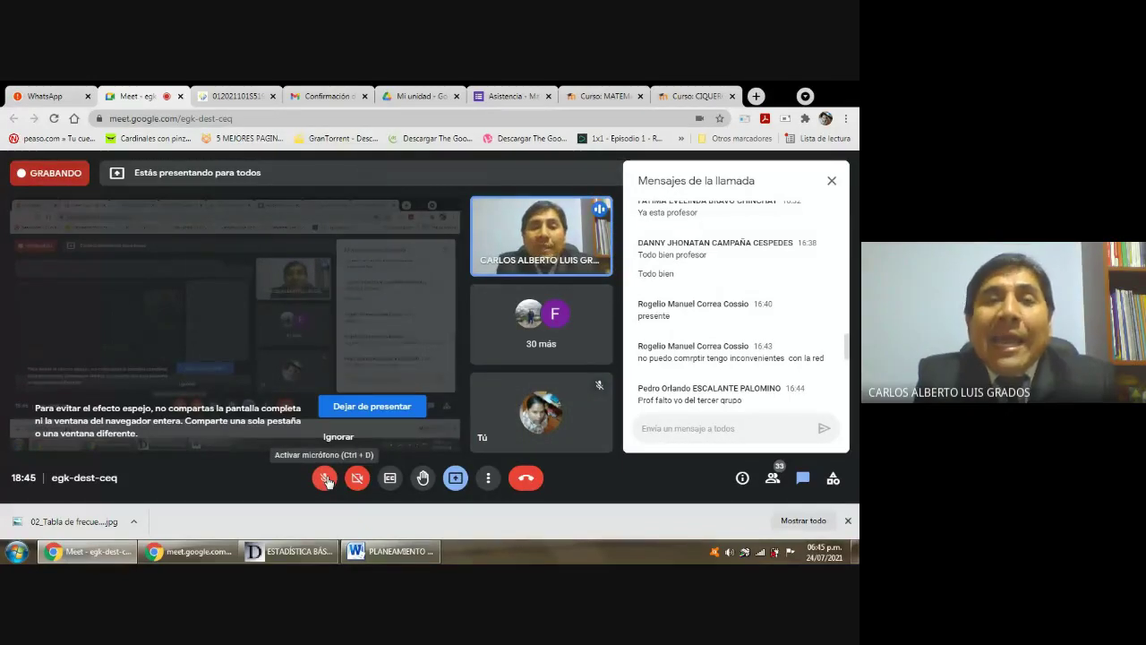
pyautogui.click(327, 479)
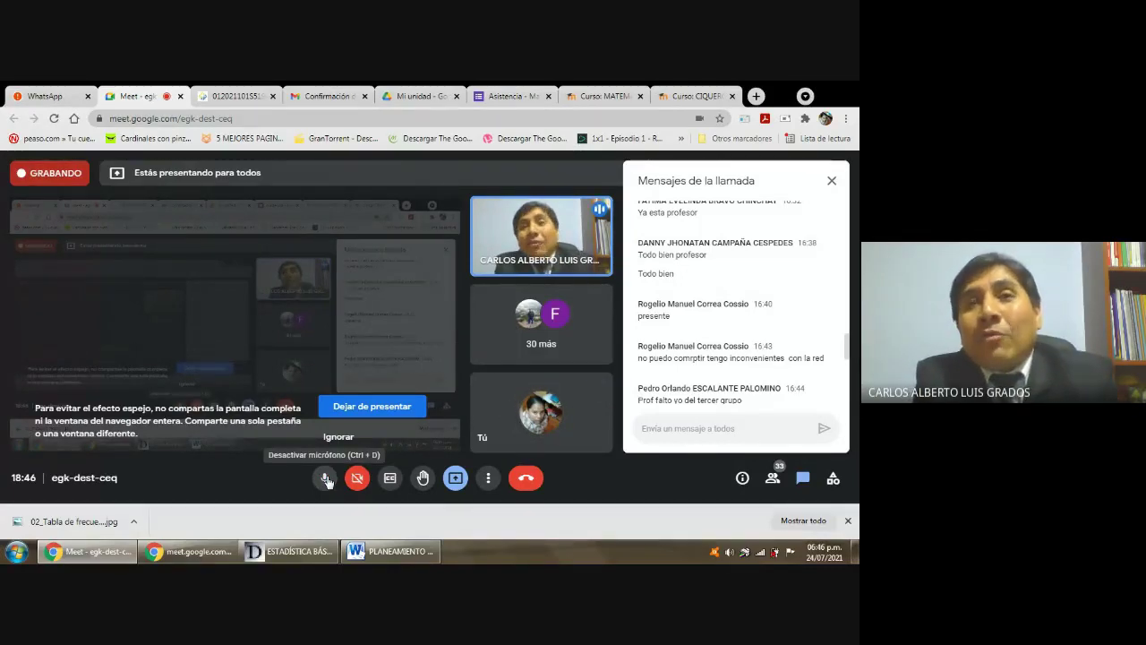
pyautogui.click(327, 478)
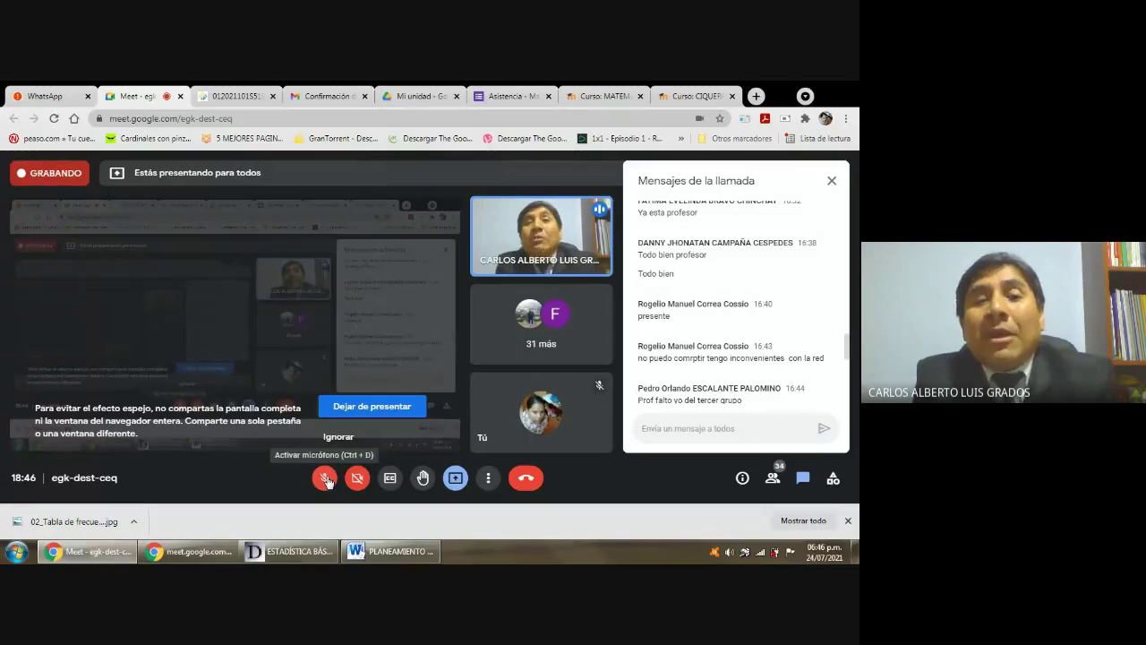
pyautogui.click(326, 479)
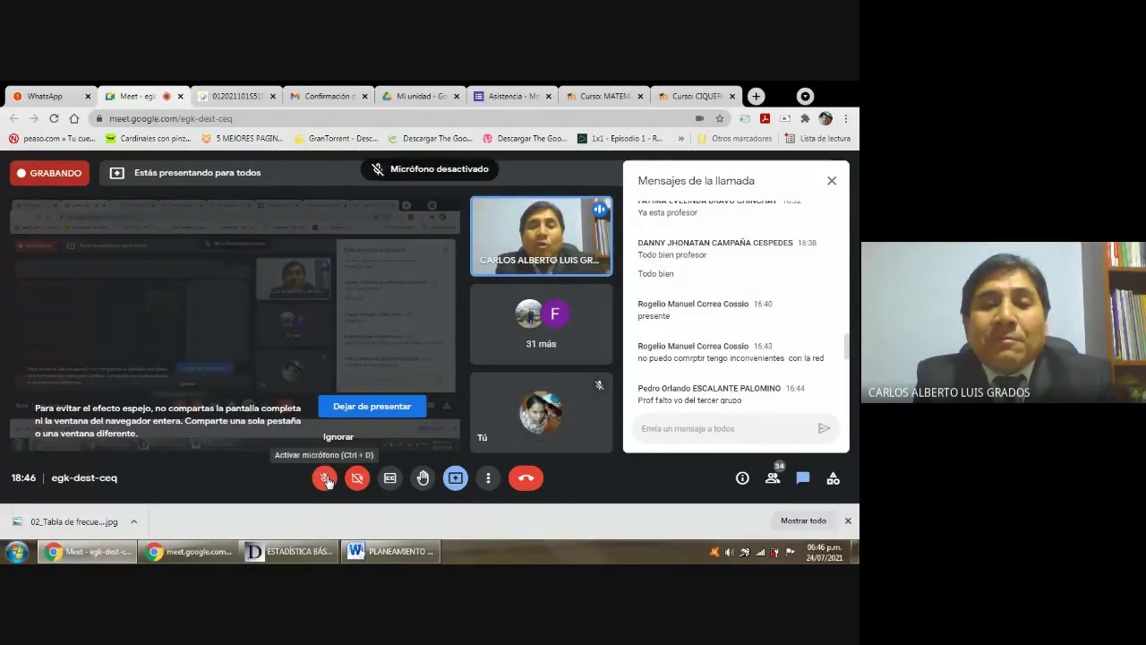
pyautogui.click(326, 478)
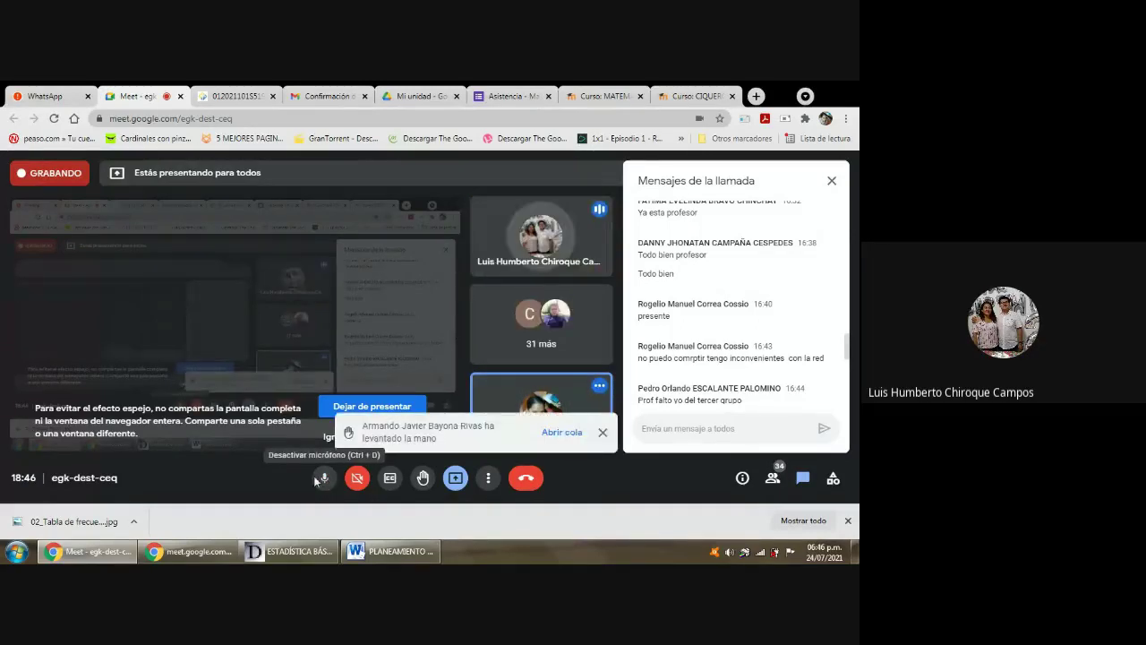
pyautogui.click(326, 479)
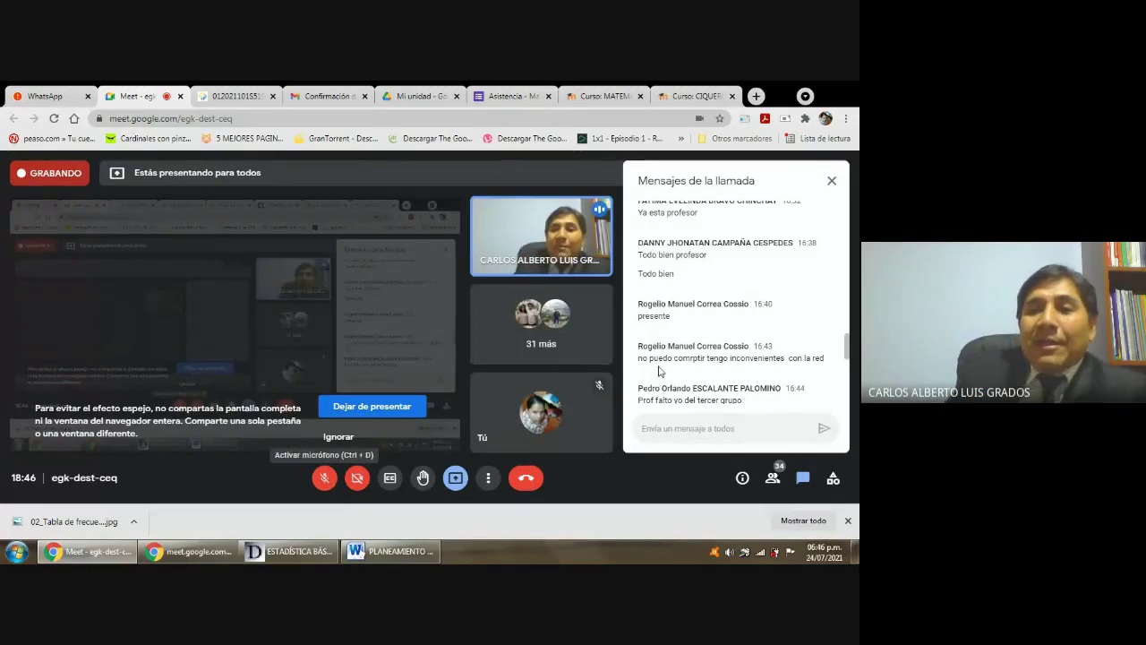
# Stop presenting the screen and return to the call's video view.
pyautogui.click(687, 95)
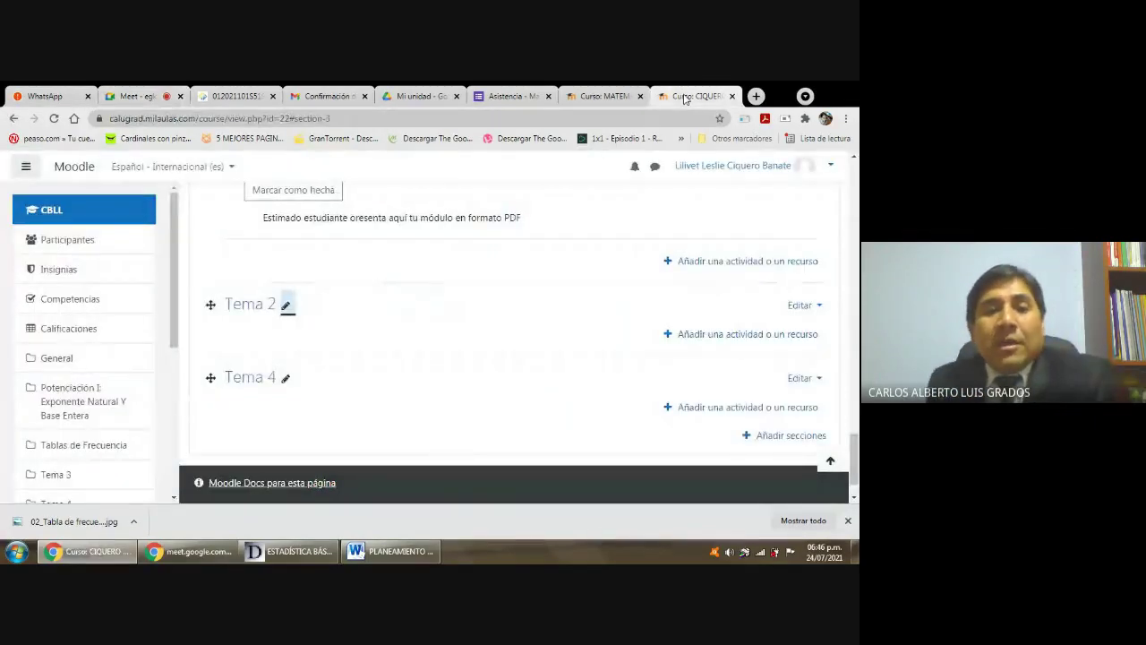
pyautogui.click(167, 90)
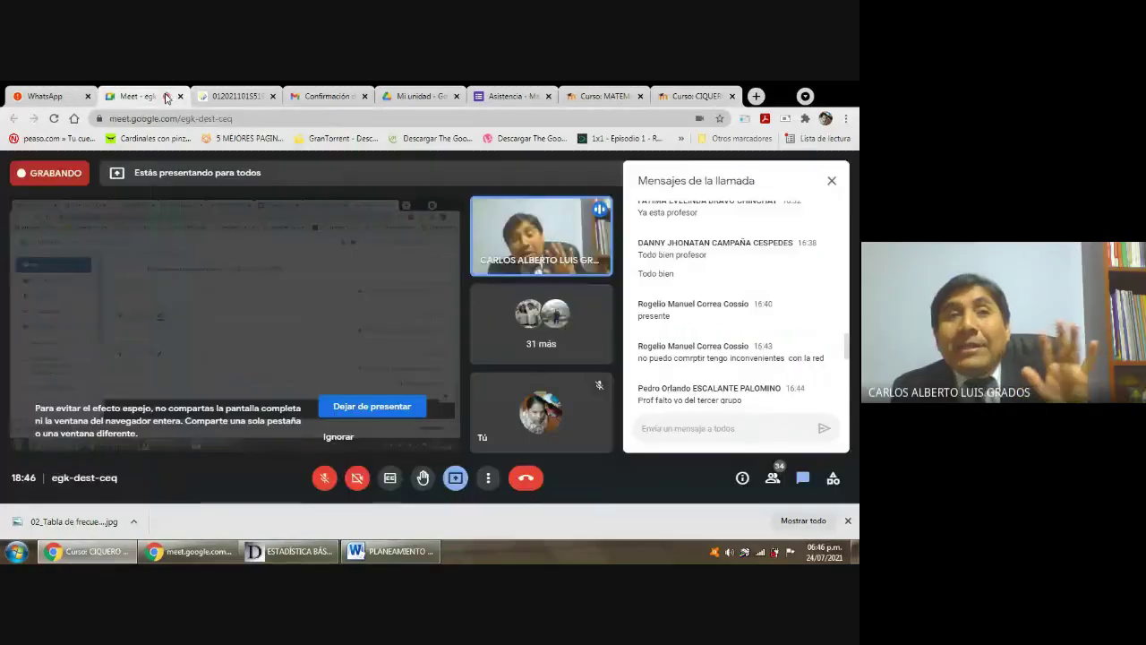
pyautogui.click(403, 406)
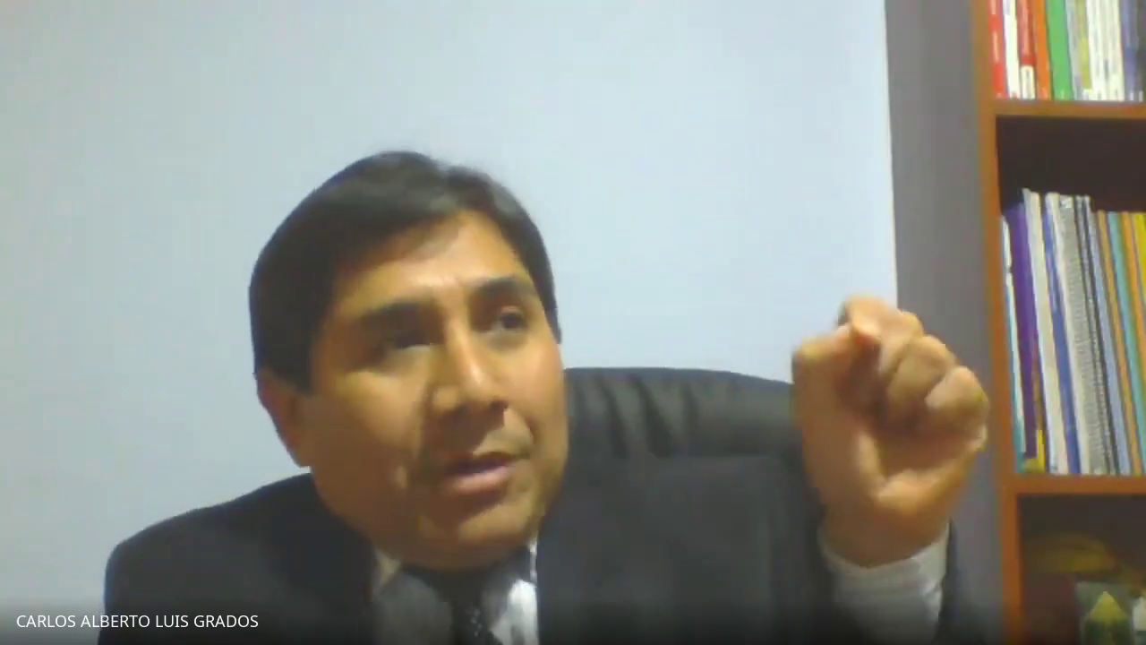